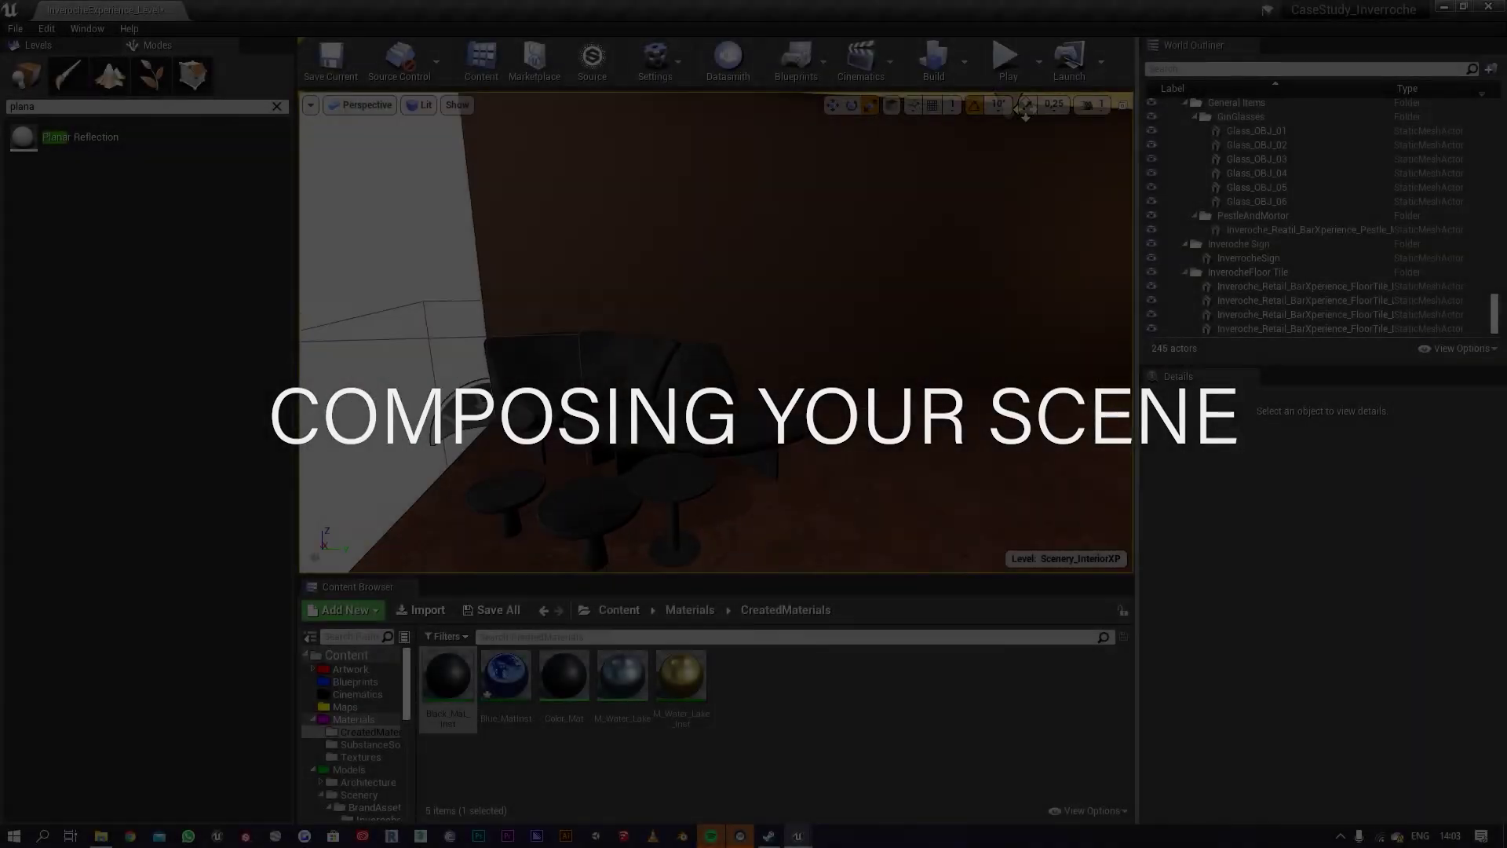
Step: Open the SubstanceSource folder in the project's materials and locate the Suede_Brushed_Upwards material
{"action": "right_click_drag", "start_coordinate": [715, 332], "coordinate": [777, 349]}
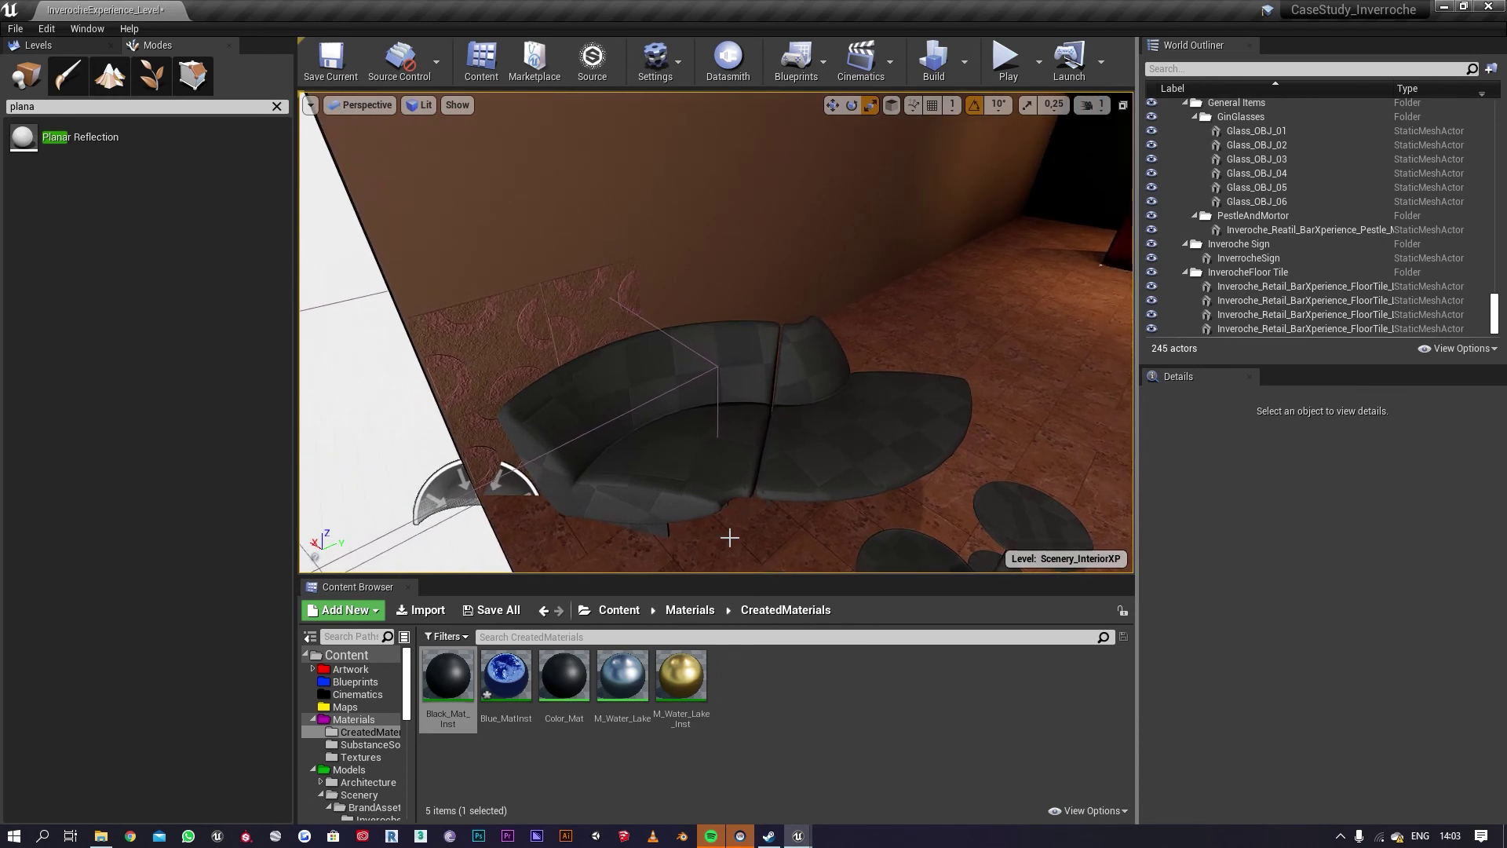
{"action": "left_click", "coordinate": [690, 615]}
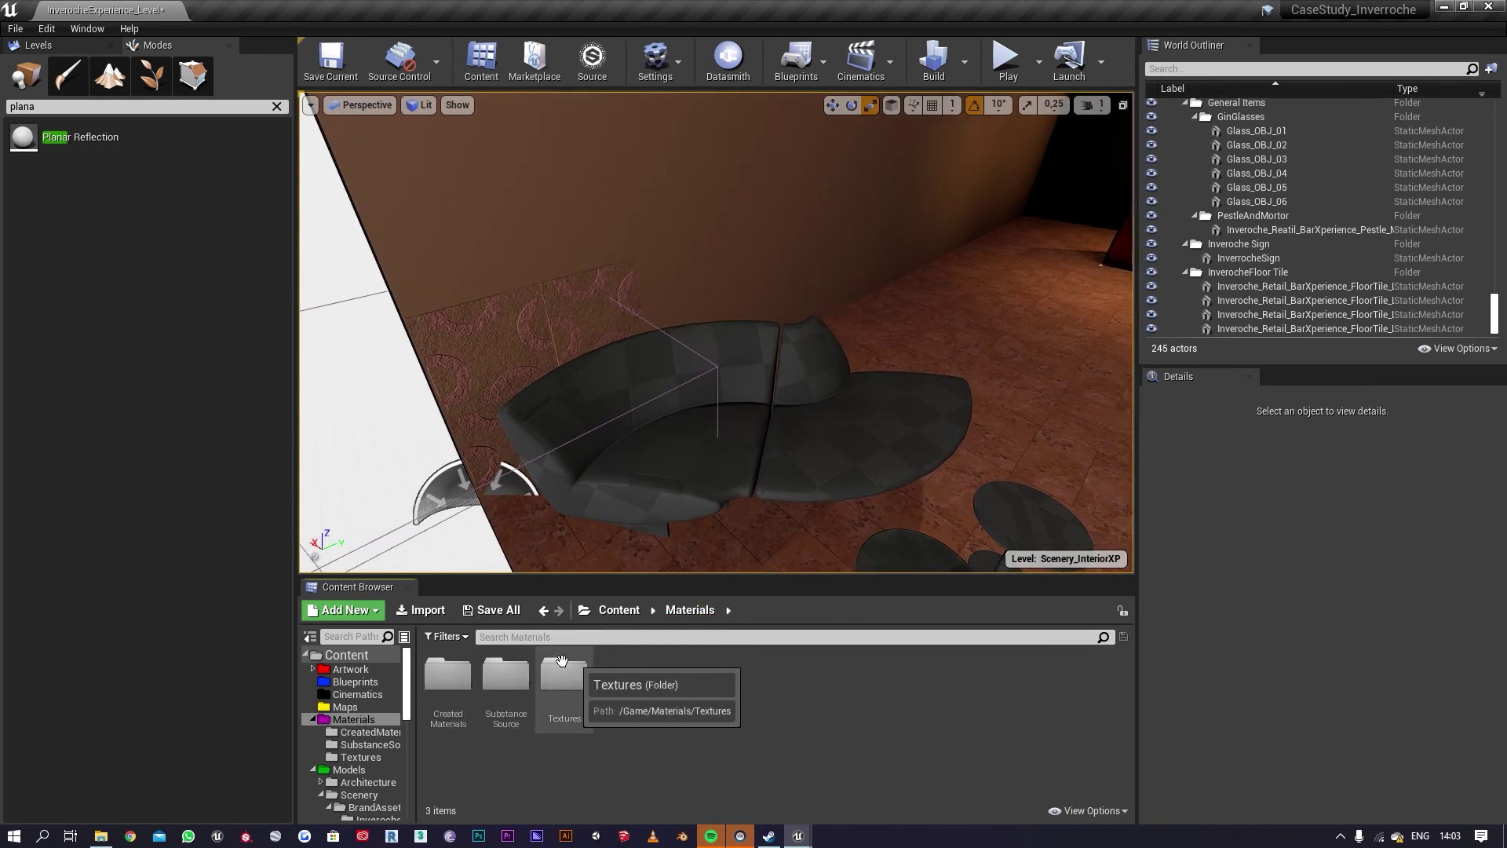
{"action": "double_click", "coordinate": [502, 673]}
{"action": "scroll", "coordinate": [644, 722], "scroll_direction": "down", "scroll_amount": 5}
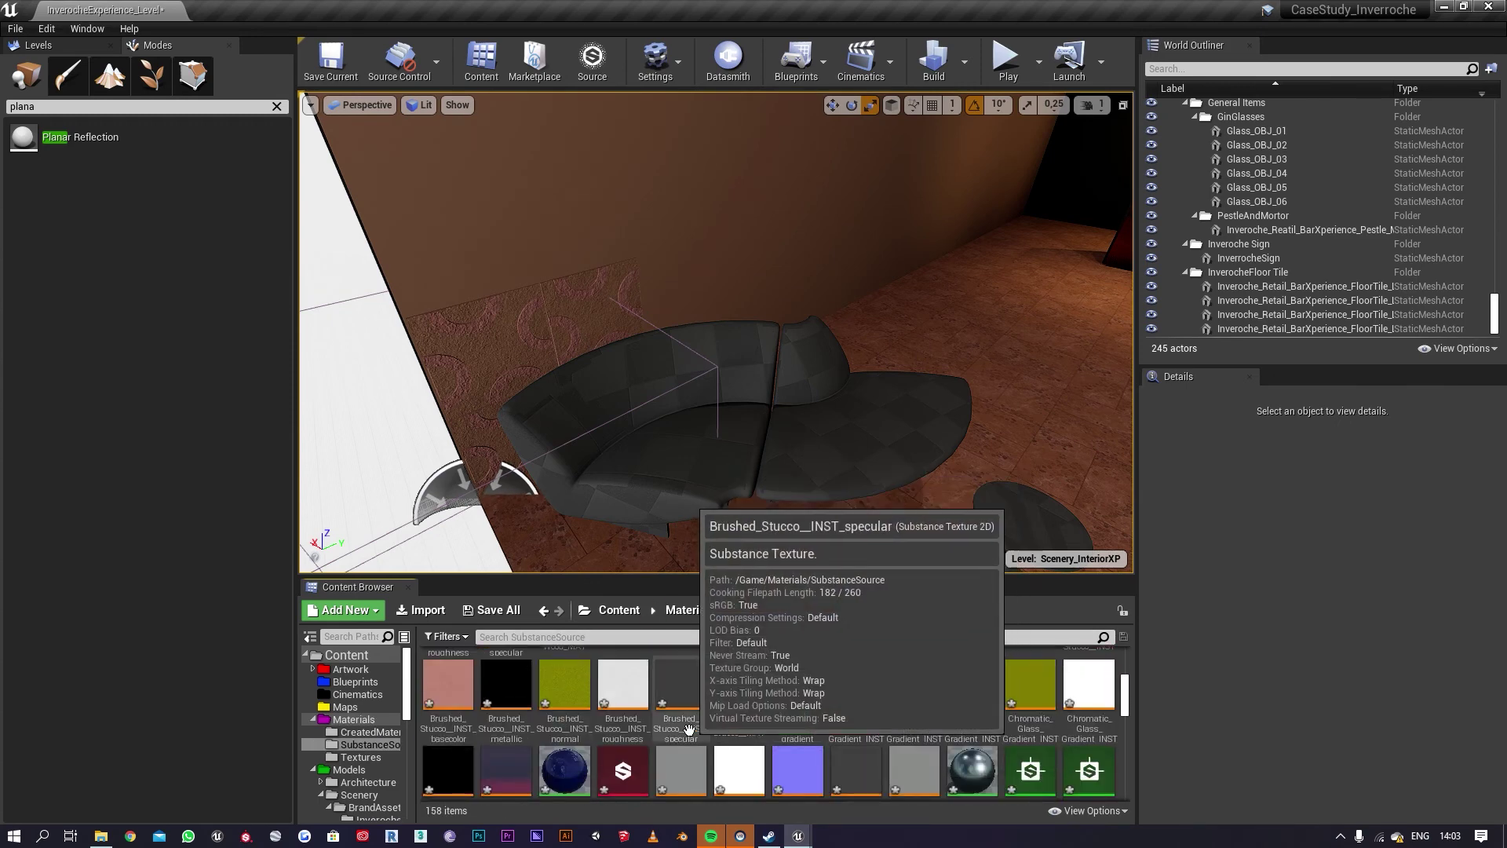
{"action": "scroll", "coordinate": [784, 730], "scroll_direction": "down", "scroll_amount": 2}
{"action": "scroll", "coordinate": [846, 754], "scroll_direction": "down", "scroll_amount": 4}
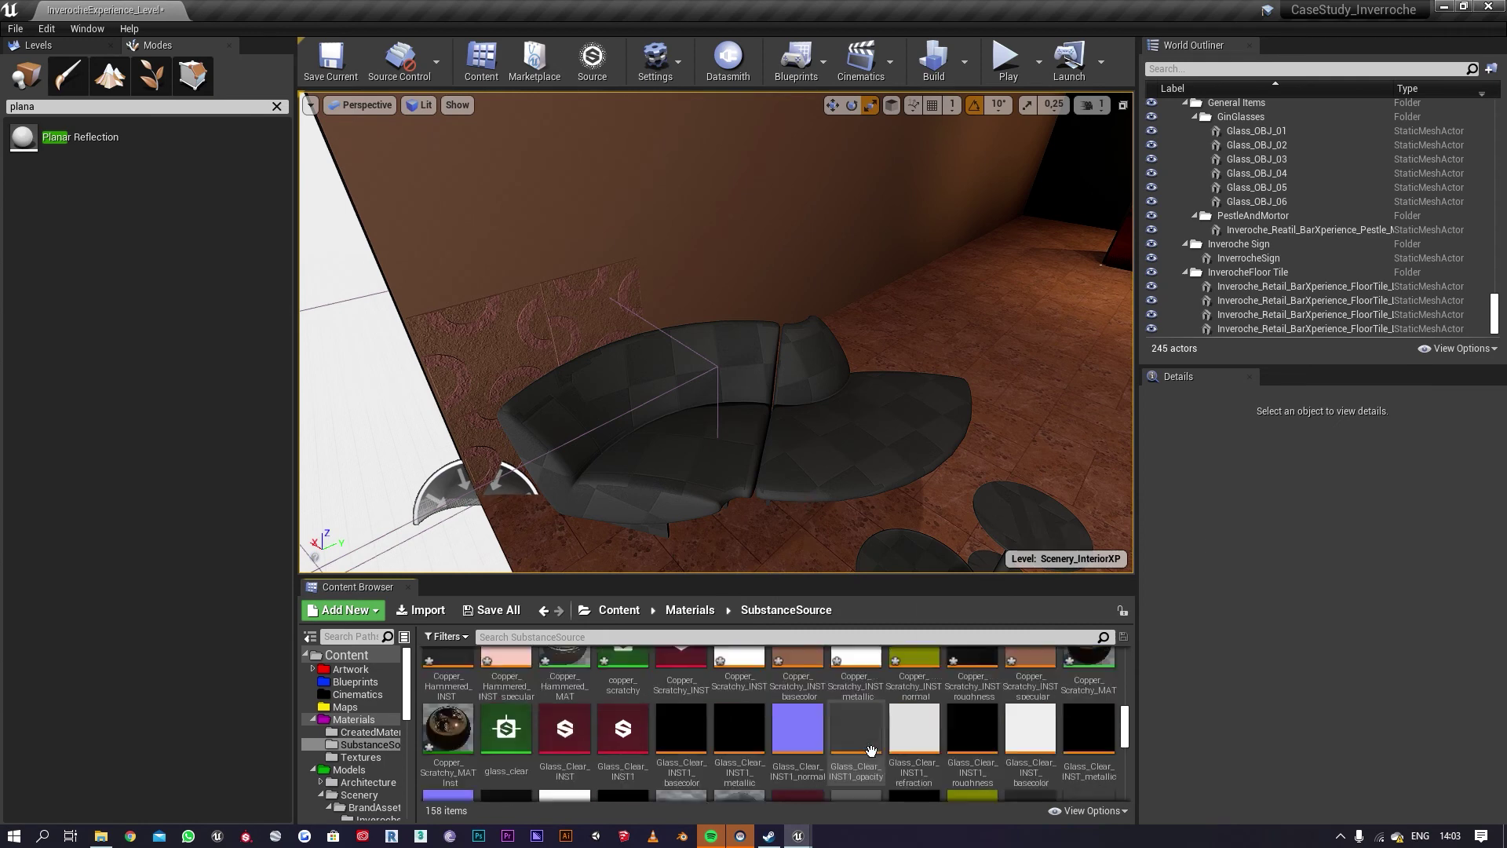
{"action": "scroll", "coordinate": [686, 754], "scroll_direction": "down", "scroll_amount": 5}
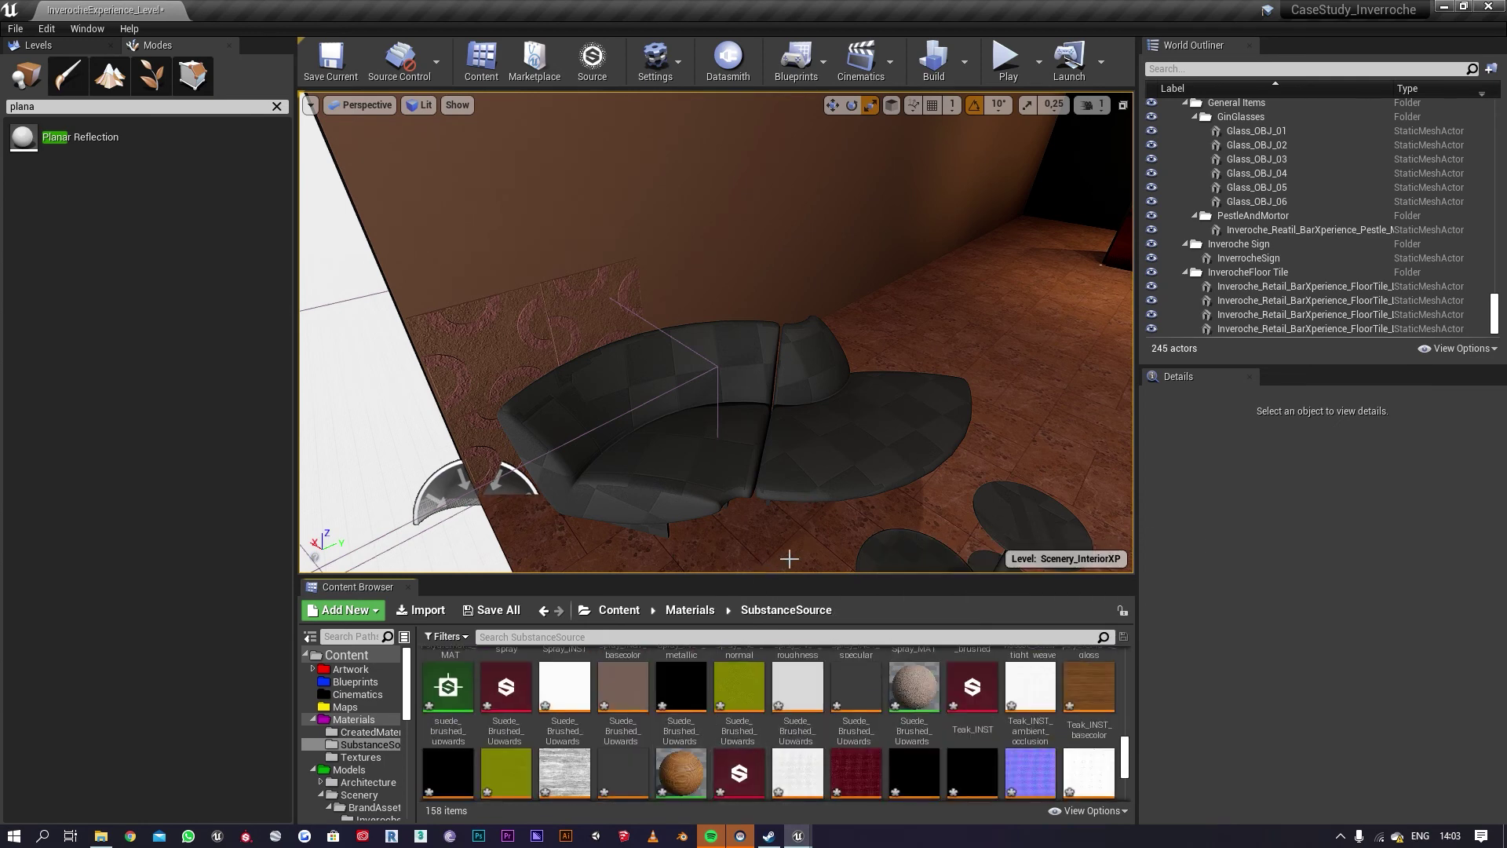
Step: Create a material instance from the Suede_Brushed_Upwards_MAT material
{"action": "right_click_drag", "start_coordinate": [787, 558], "coordinate": [757, 548]}
{"action": "key", "text": "w"}
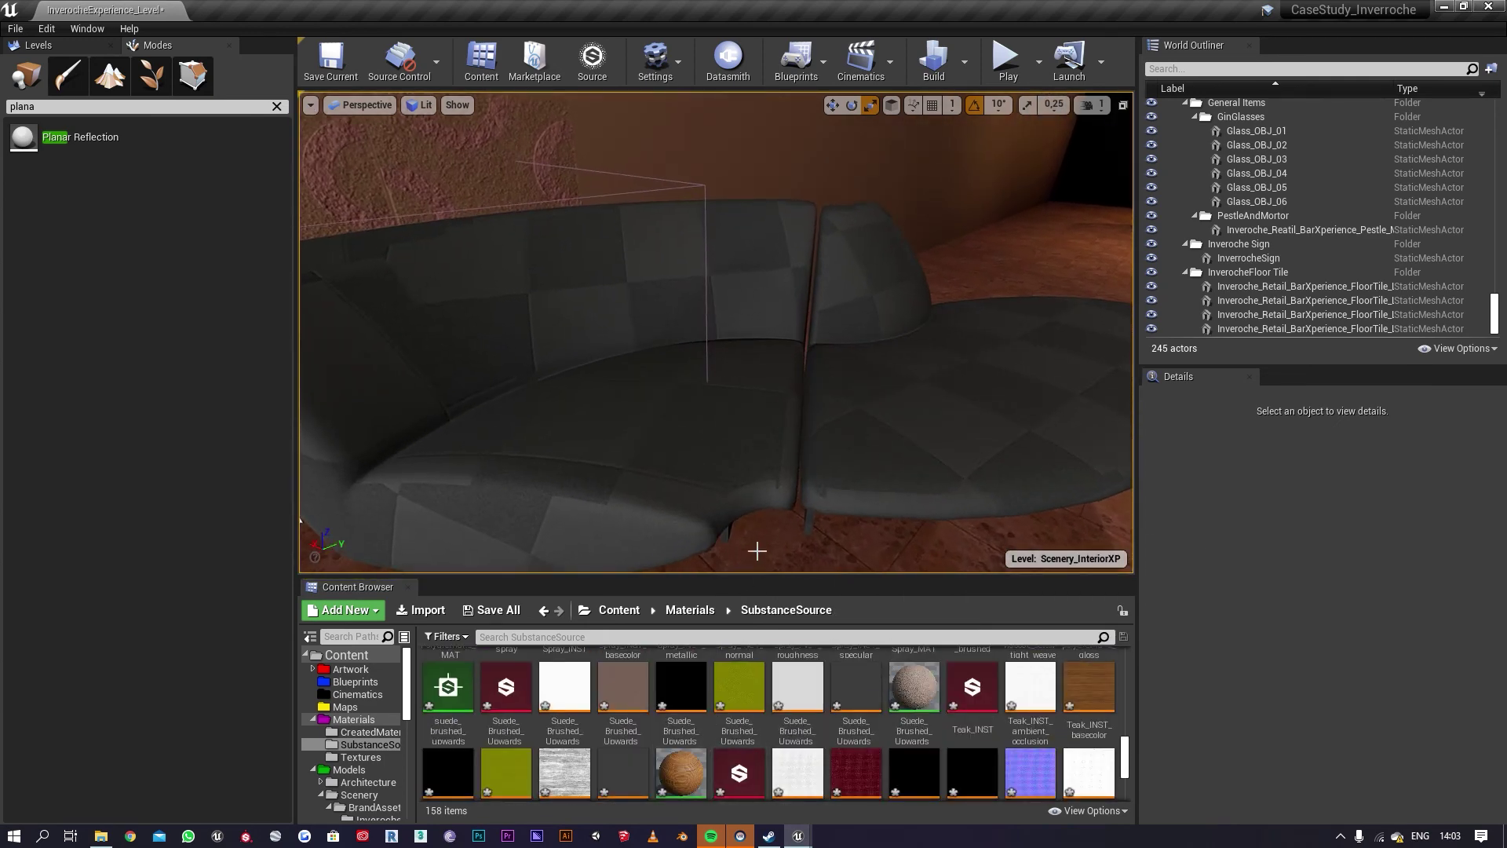
{"action": "left_click_drag", "start_coordinate": [910, 682], "coordinate": [908, 676]}
{"action": "right_click_drag", "start_coordinate": [842, 525], "coordinate": [1091, 518]}
{"action": "right_click", "coordinate": [917, 684]}
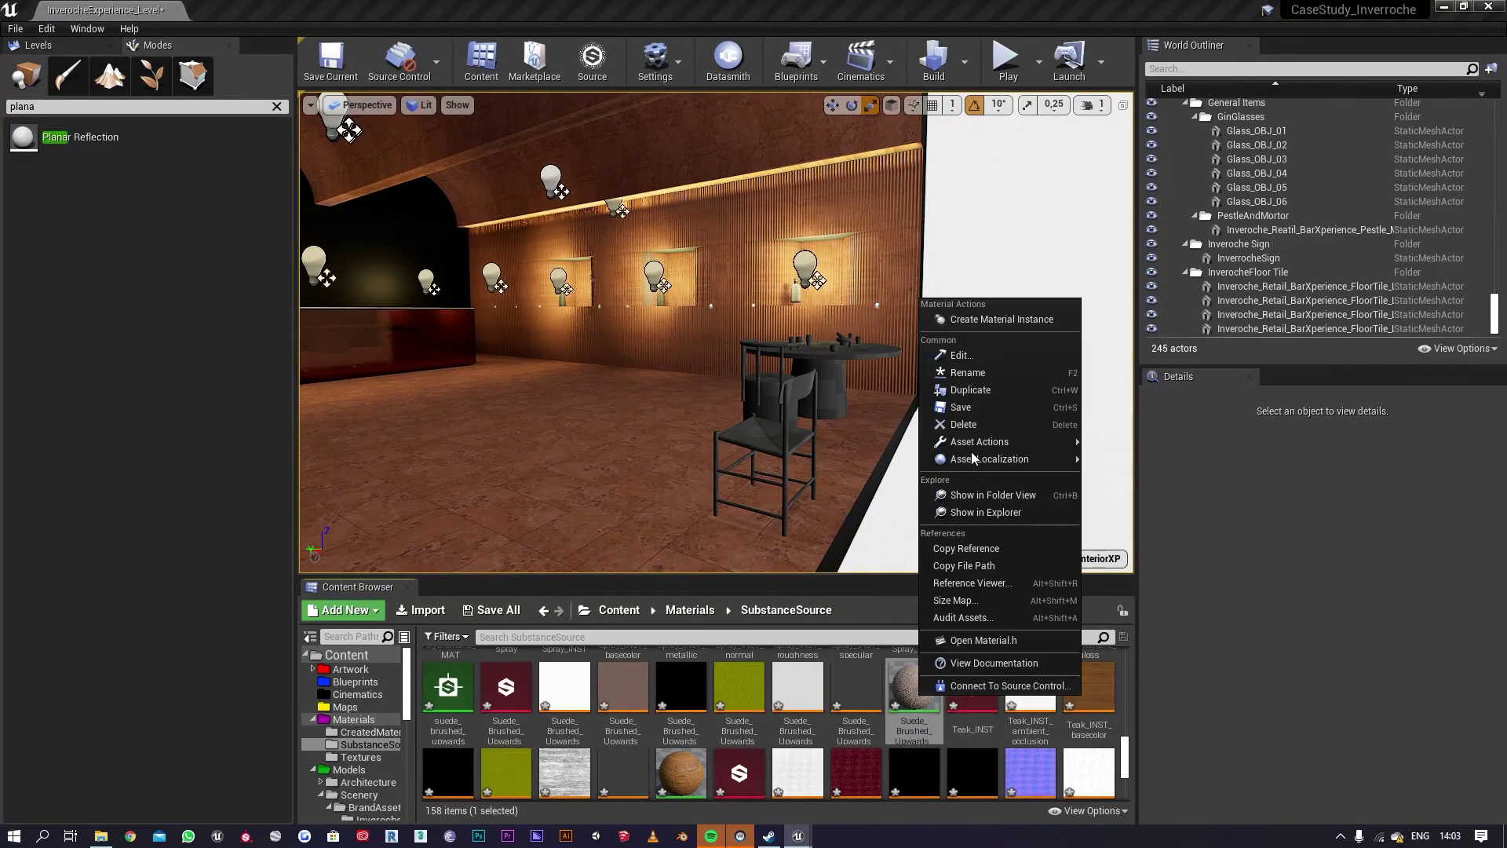
{"action": "left_click", "coordinate": [1014, 322]}
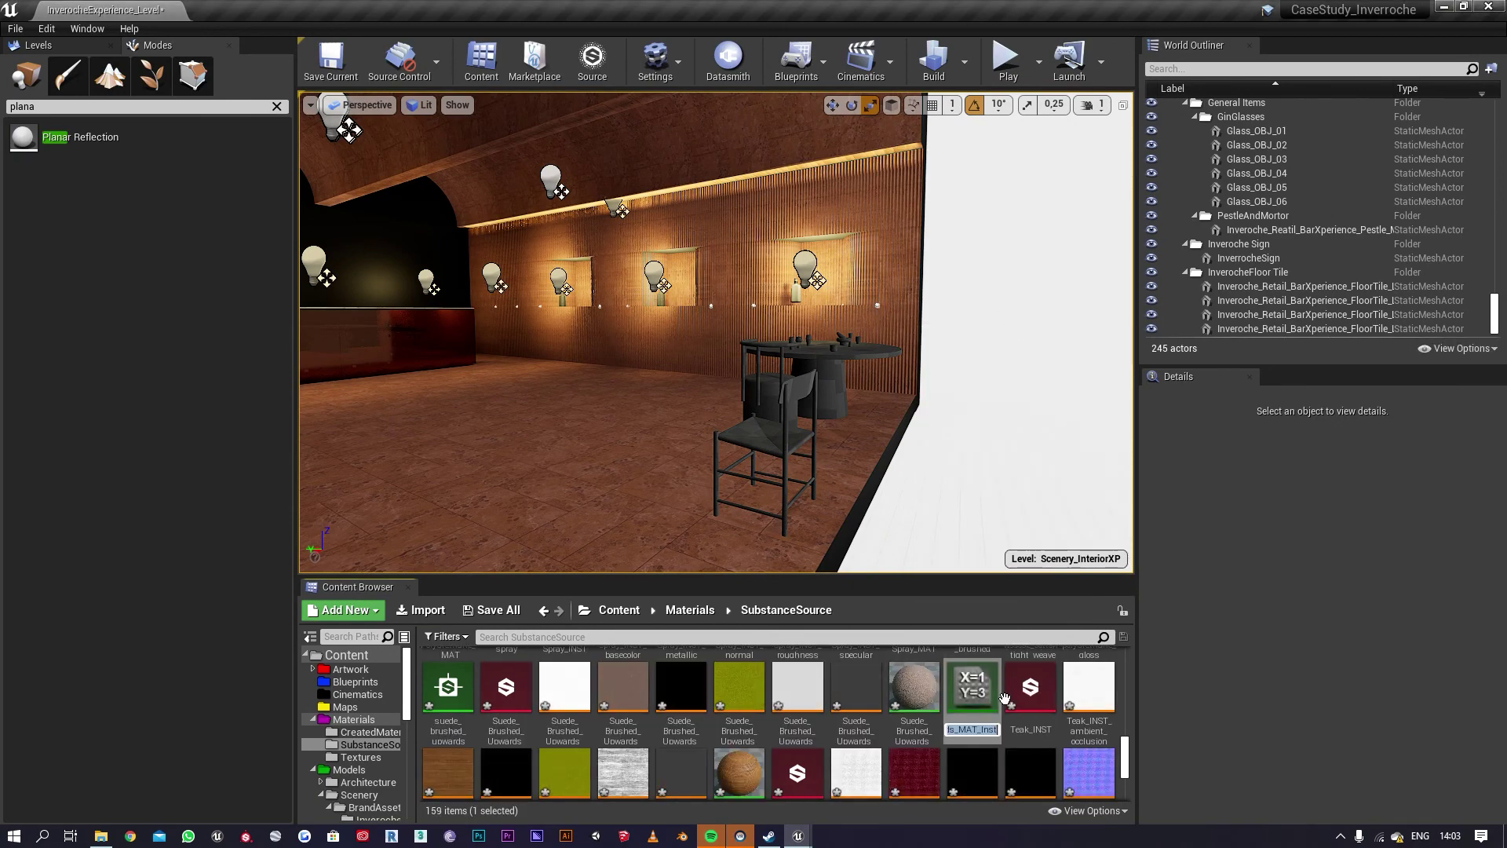
Step: Apply the new suede material instance to the cylindrical seat of the chair beside the round table and inspect it up close
{"action": "key", "text": "w"}
{"action": "right_click_drag", "start_coordinate": [915, 498], "coordinate": [855, 549]}
{"action": "left_click_drag", "start_coordinate": [978, 676], "coordinate": [623, 392]}
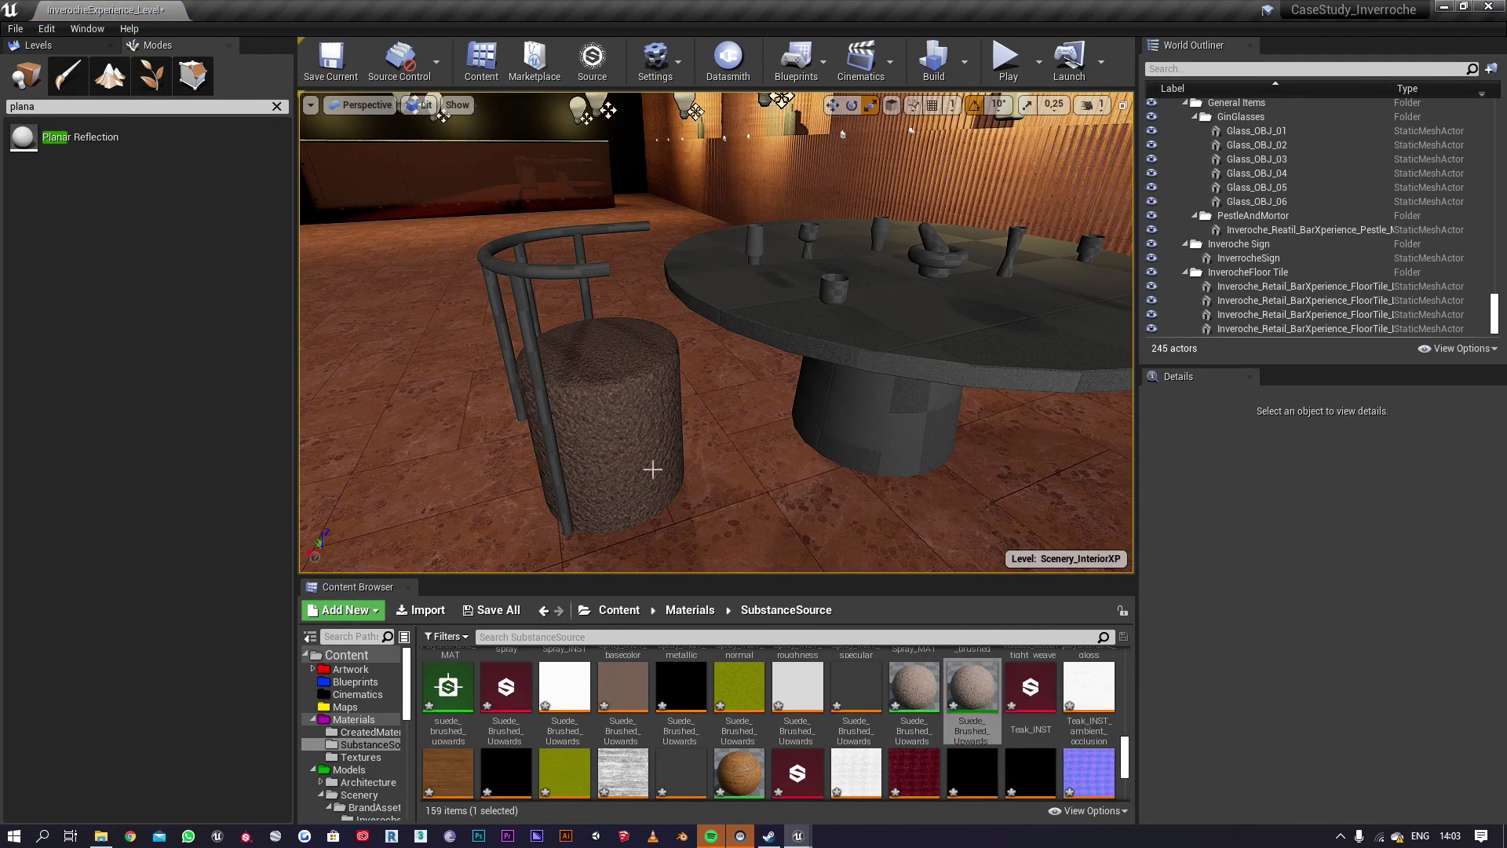
{"action": "left_click_drag", "start_coordinate": [649, 467], "coordinate": [649, 428]}
{"action": "key", "text": "s"}
{"action": "right_click_drag", "start_coordinate": [740, 477], "coordinate": [729, 523]}
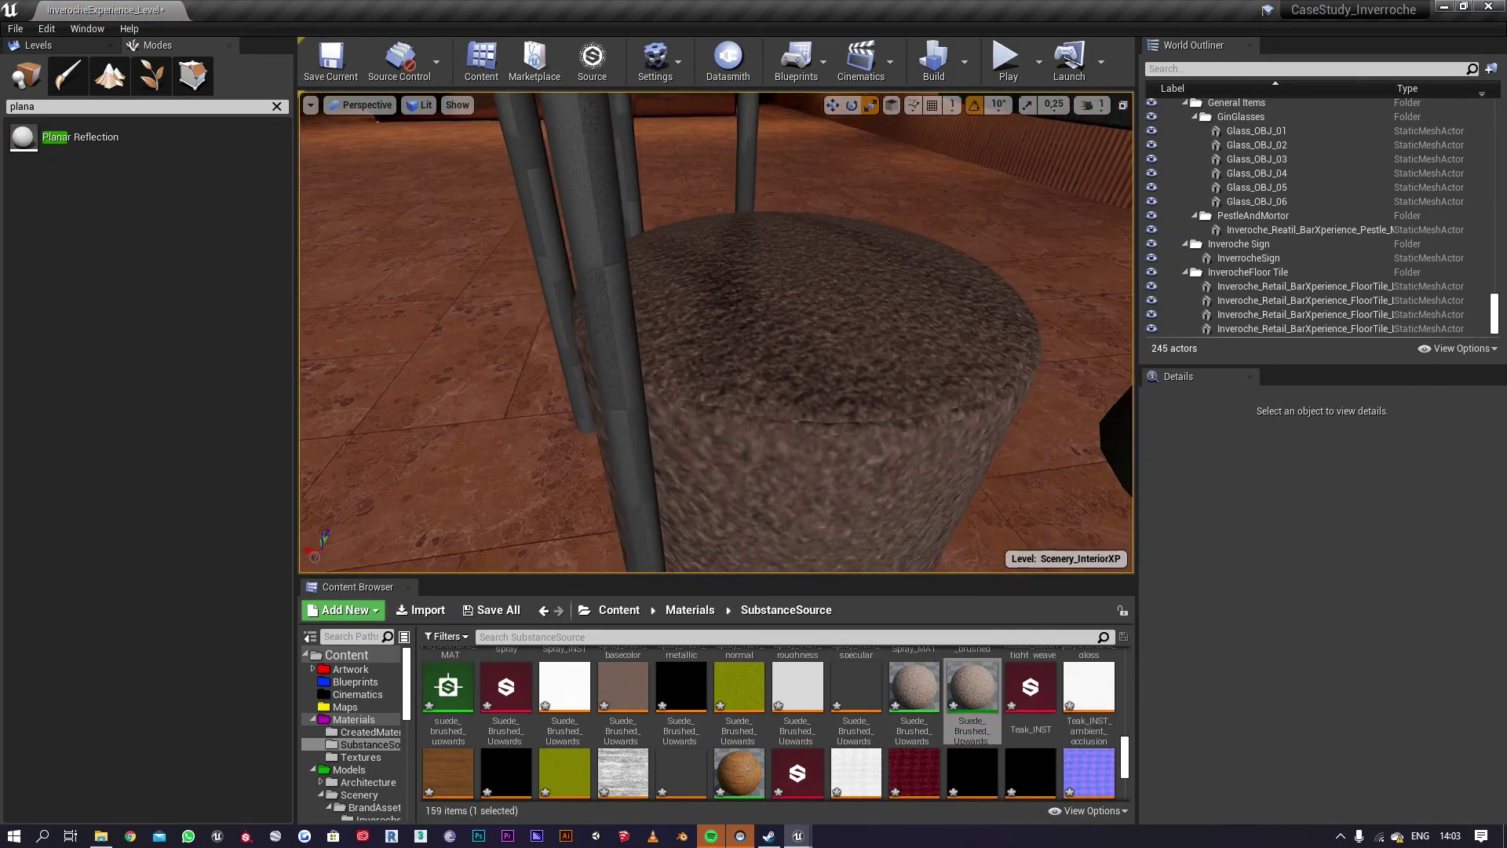
Step: Open the parent Suede_Brushed_Upwards_MAT material and bring its texture nodes into view in the graph
{"action": "double_click", "coordinate": [913, 683]}
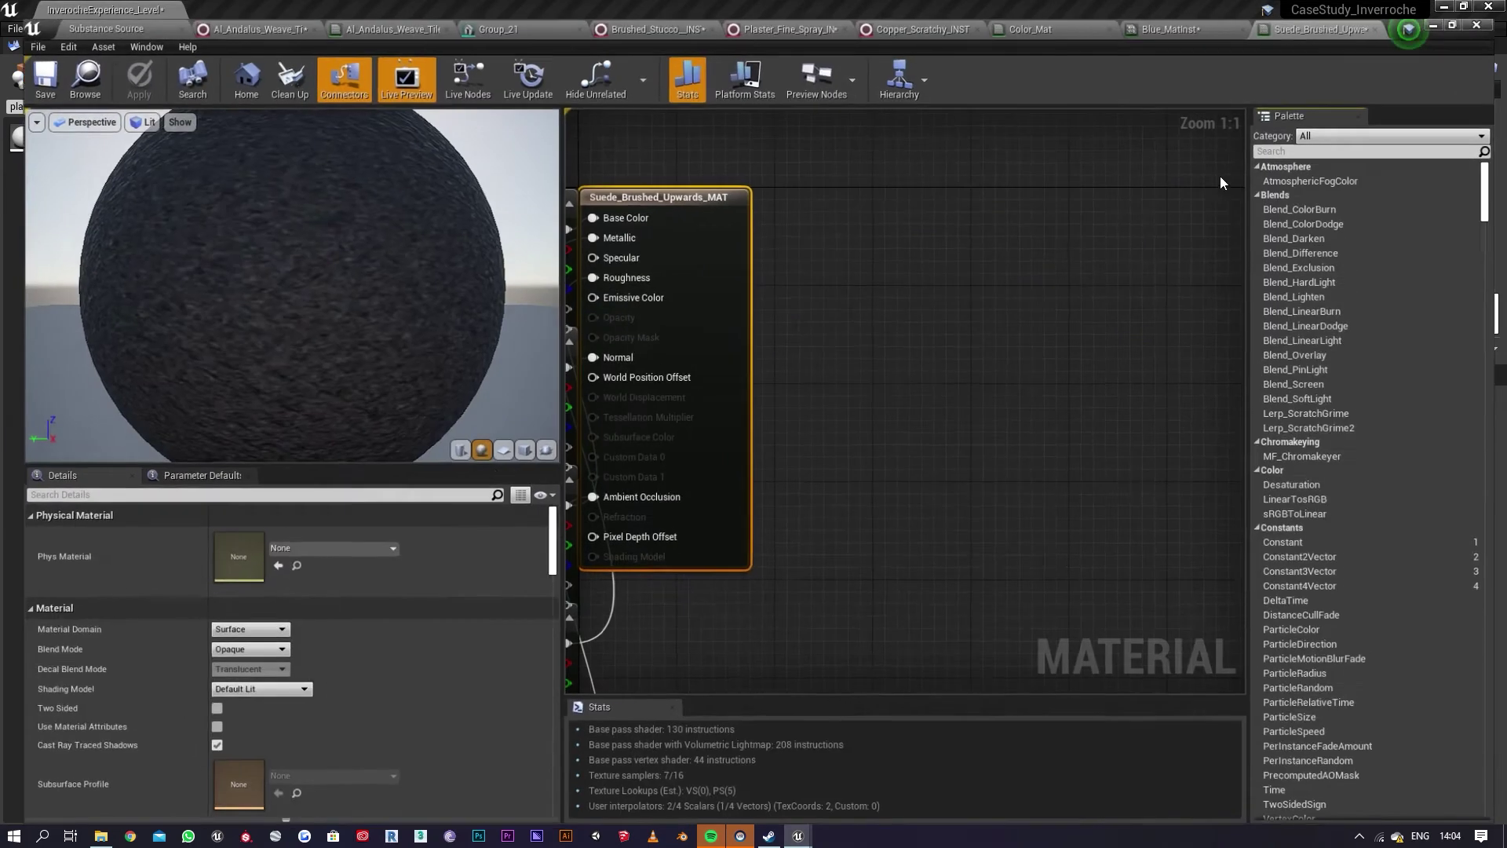
{"action": "left_click", "coordinate": [1224, 198]}
{"action": "right_click_drag", "start_coordinate": [586, 314], "coordinate": [1099, 384]}
{"action": "scroll", "coordinate": [1100, 384], "scroll_direction": "down", "scroll_amount": 4}
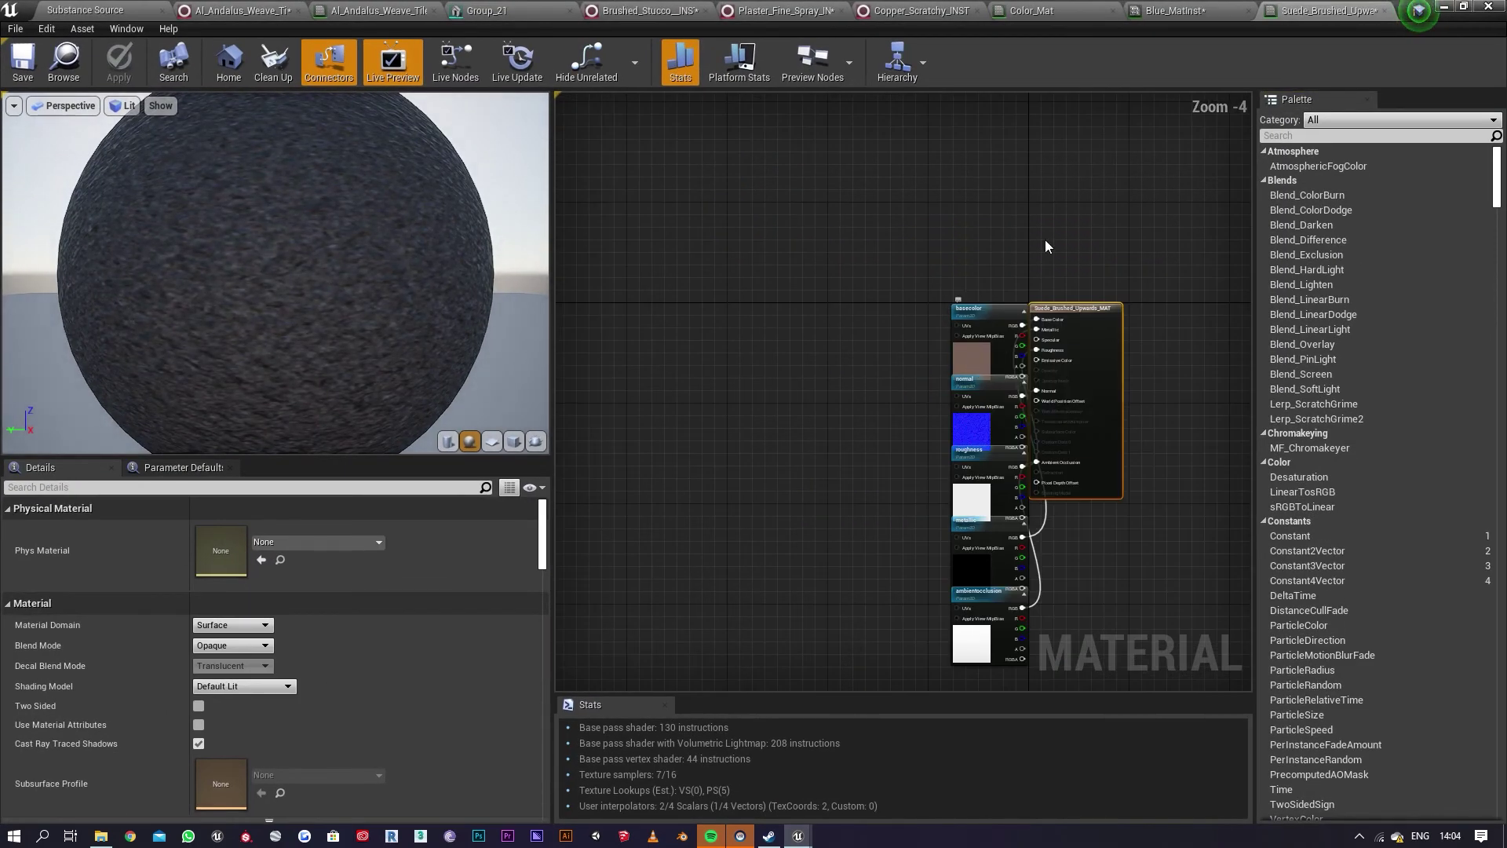
Step: Copy the TexCoord, X, Y, MakeFloat2, Power and Multiply tiling nodes from the Andalus weave tile material into the suede material's graph
{"action": "left_click", "coordinate": [1184, 9]}
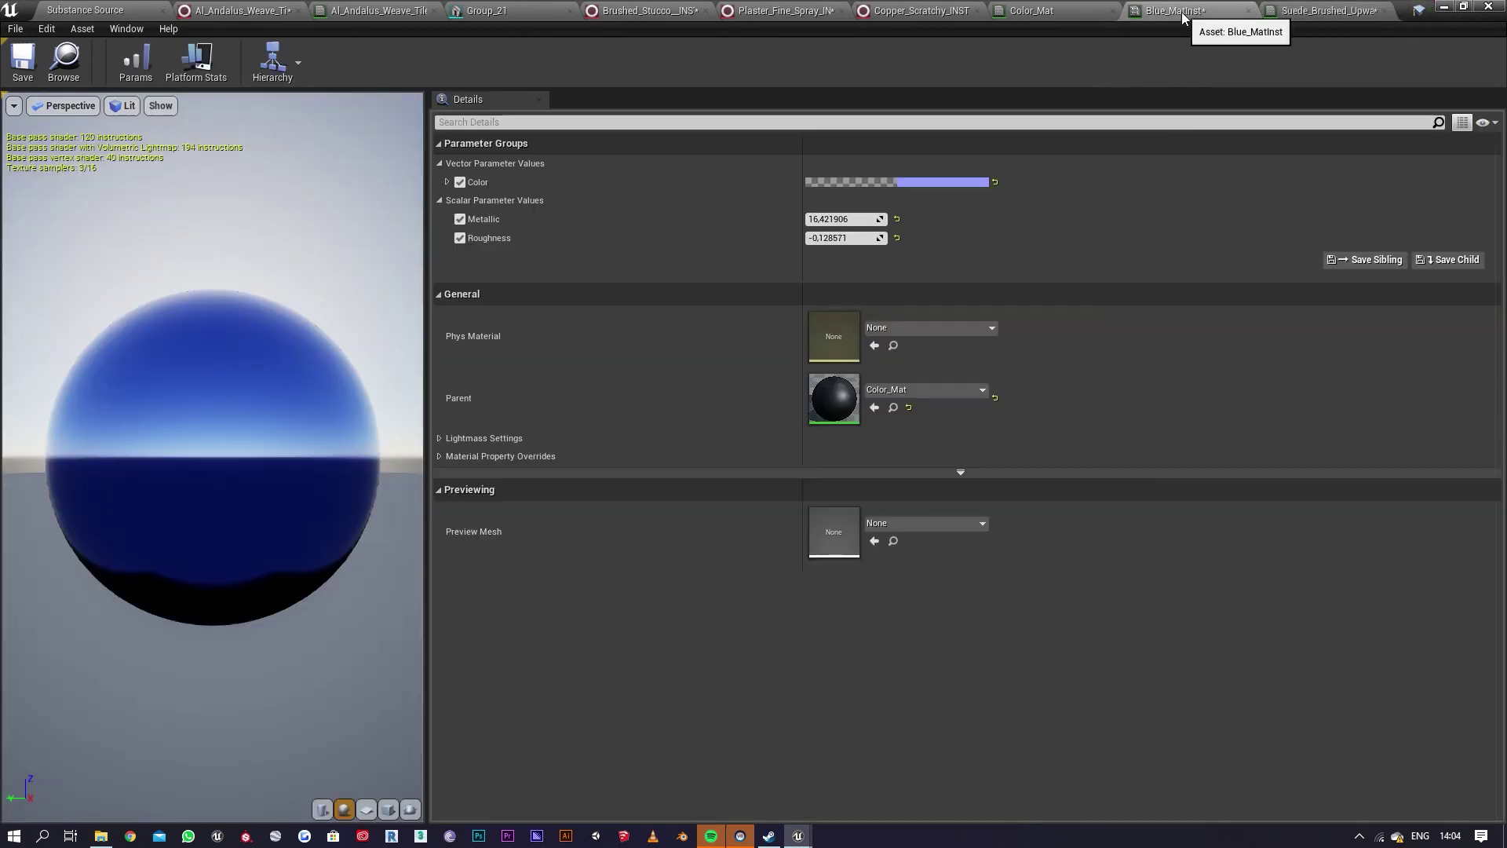
{"action": "left_click", "coordinate": [1062, 11]}
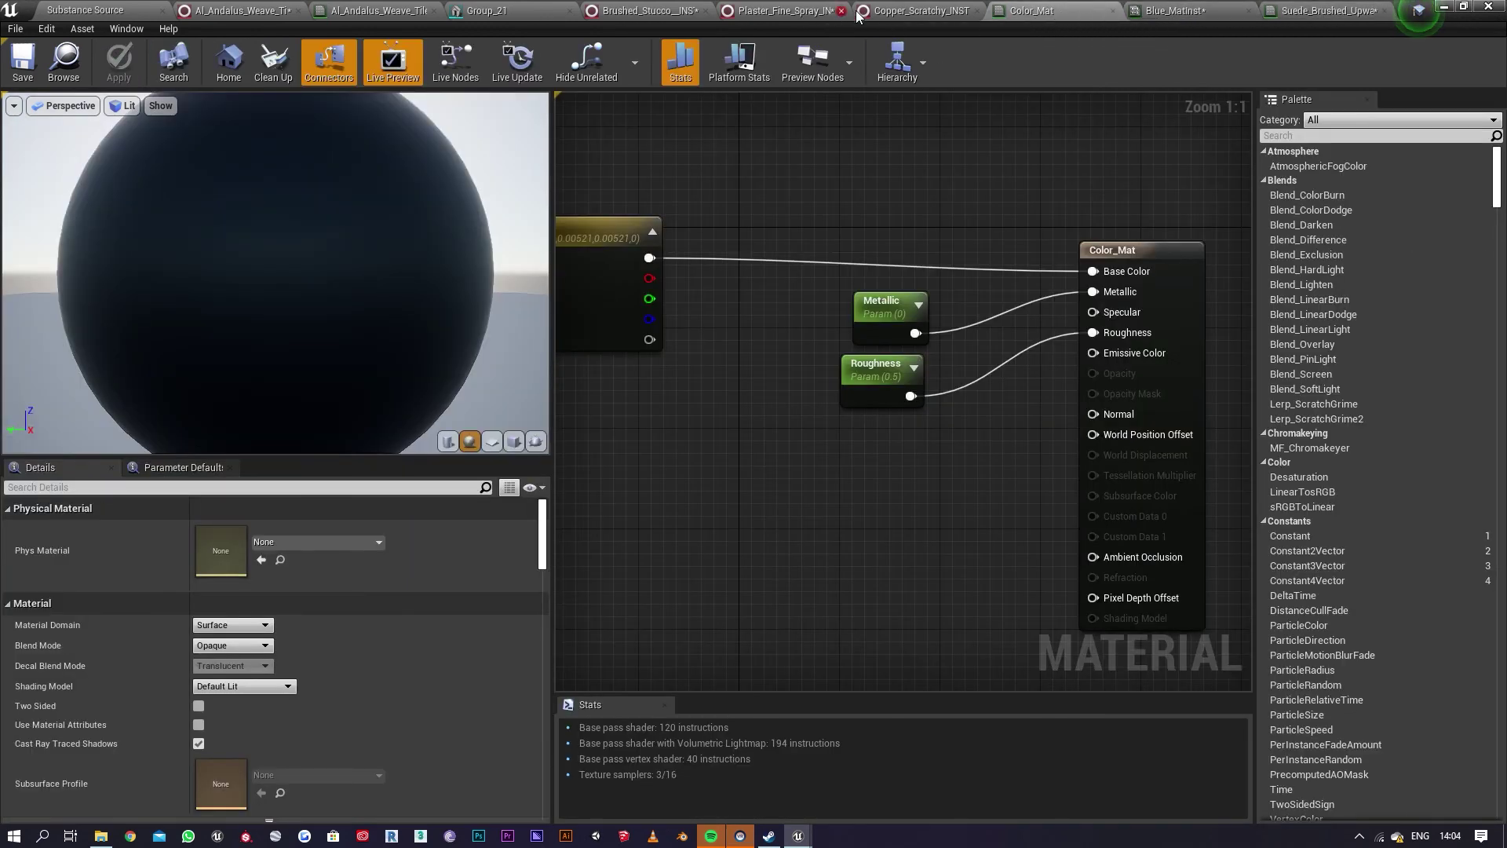
{"action": "left_click", "coordinate": [376, 10]}
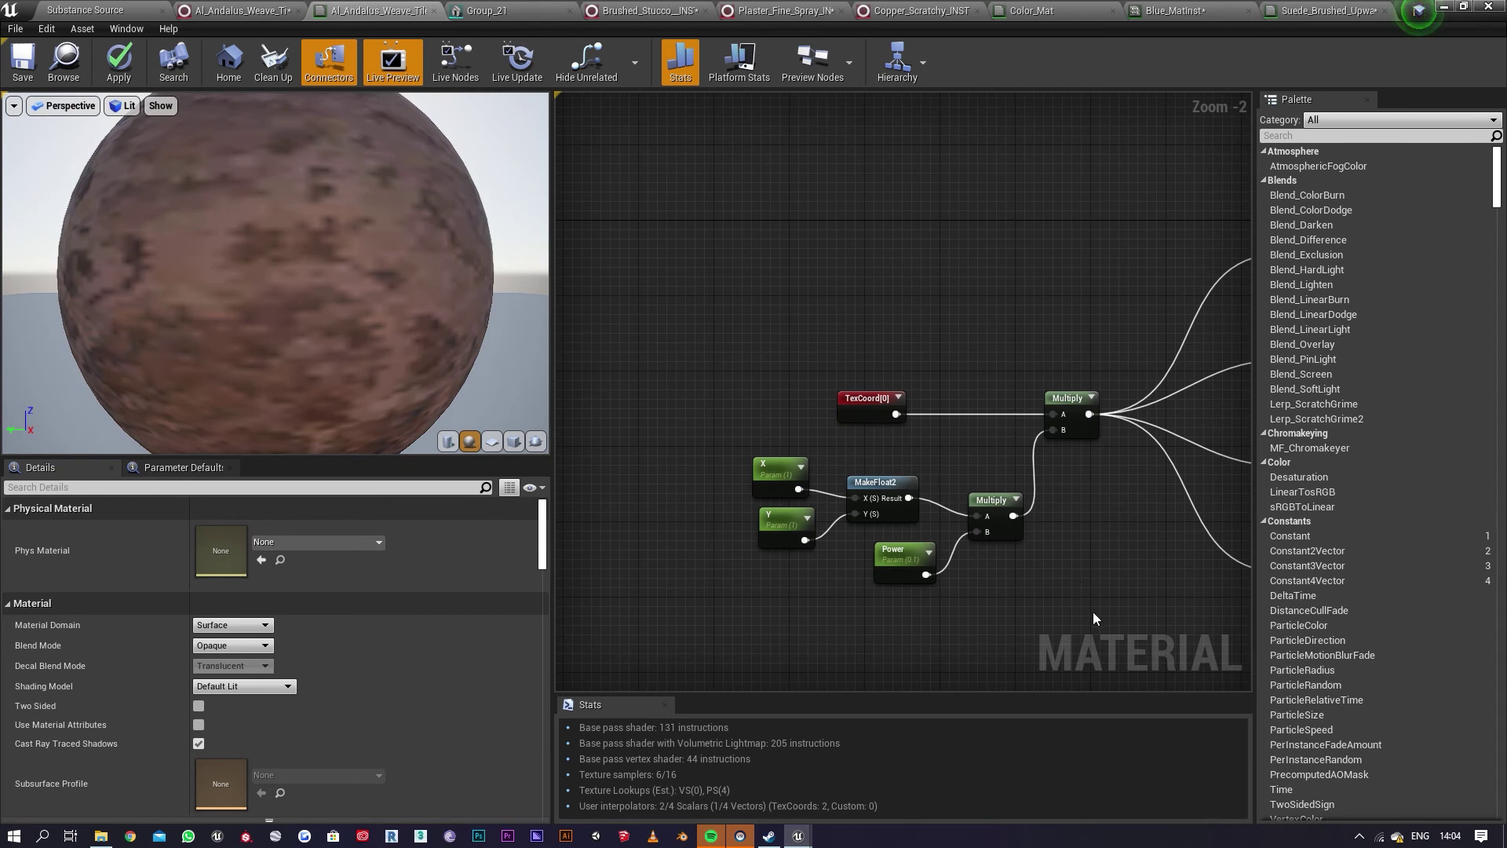
{"action": "left_click_drag", "start_coordinate": [1093, 611], "coordinate": [718, 339]}
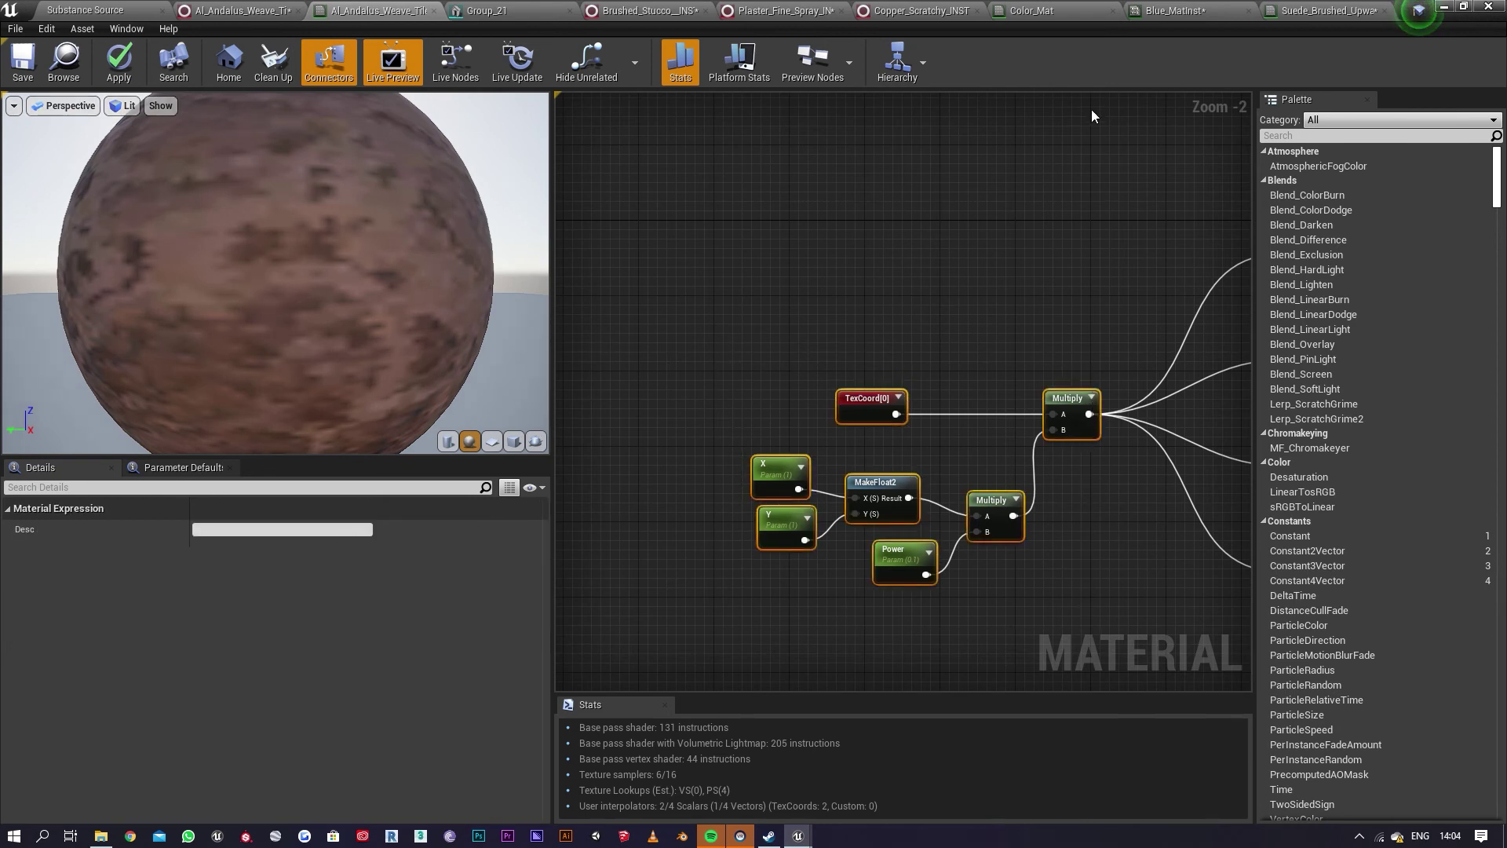
{"action": "left_click", "coordinate": [1326, 10]}
{"action": "right_click", "coordinate": [703, 444]}
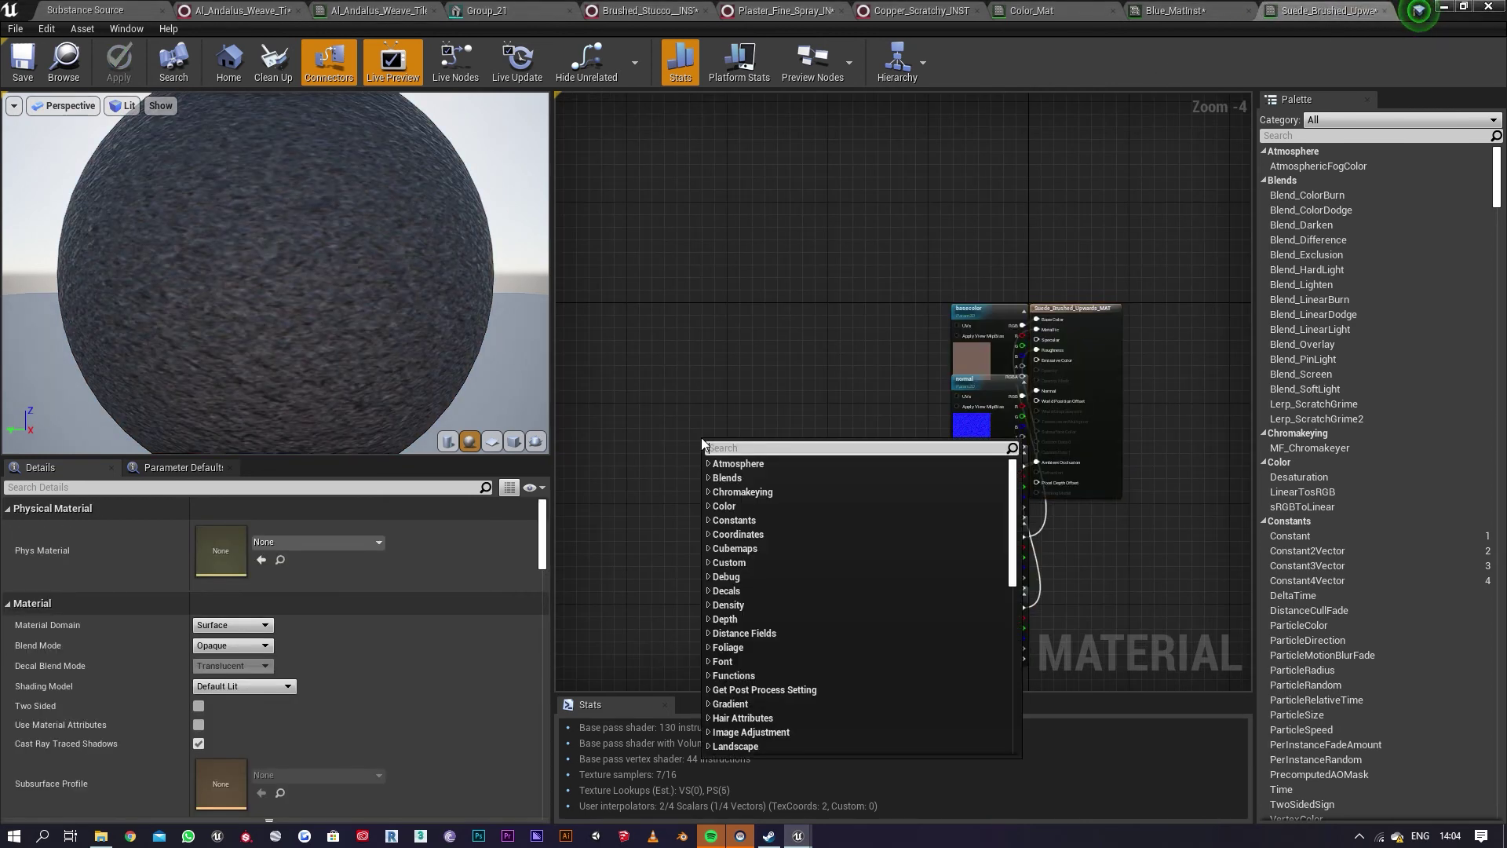
{"action": "key", "text": "ctrl+v"}
{"action": "left_click", "coordinate": [736, 384]}
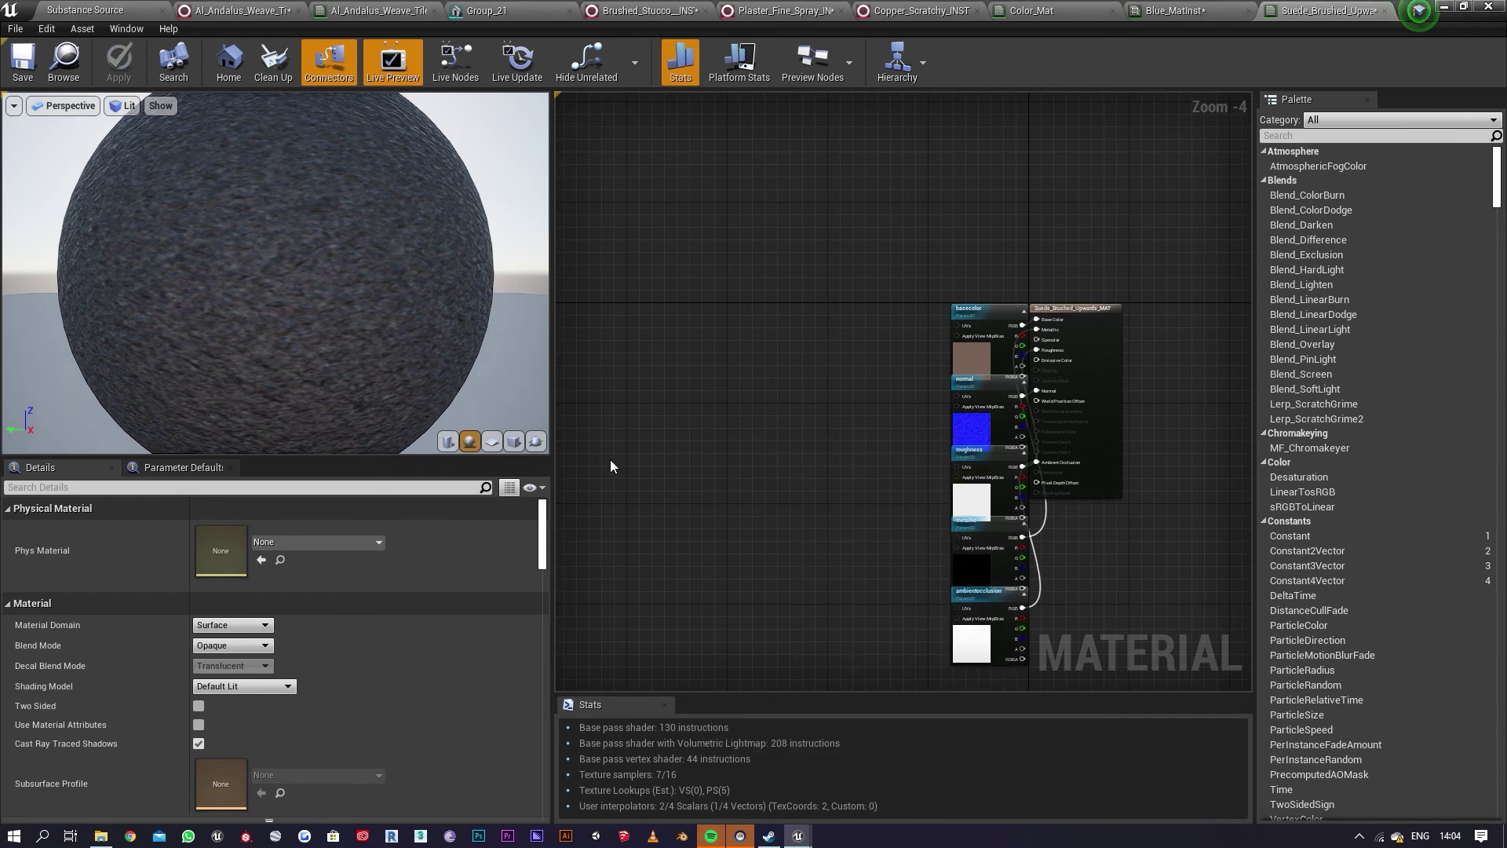
{"action": "key", "text": "ctrl+v"}
Step: Connect the final Multiply output to the UVs of the basecolor, normal, roughness, metallic and ambientocclusion textures, and save the material
{"action": "left_click_drag", "start_coordinate": [759, 426], "coordinate": [956, 325]}
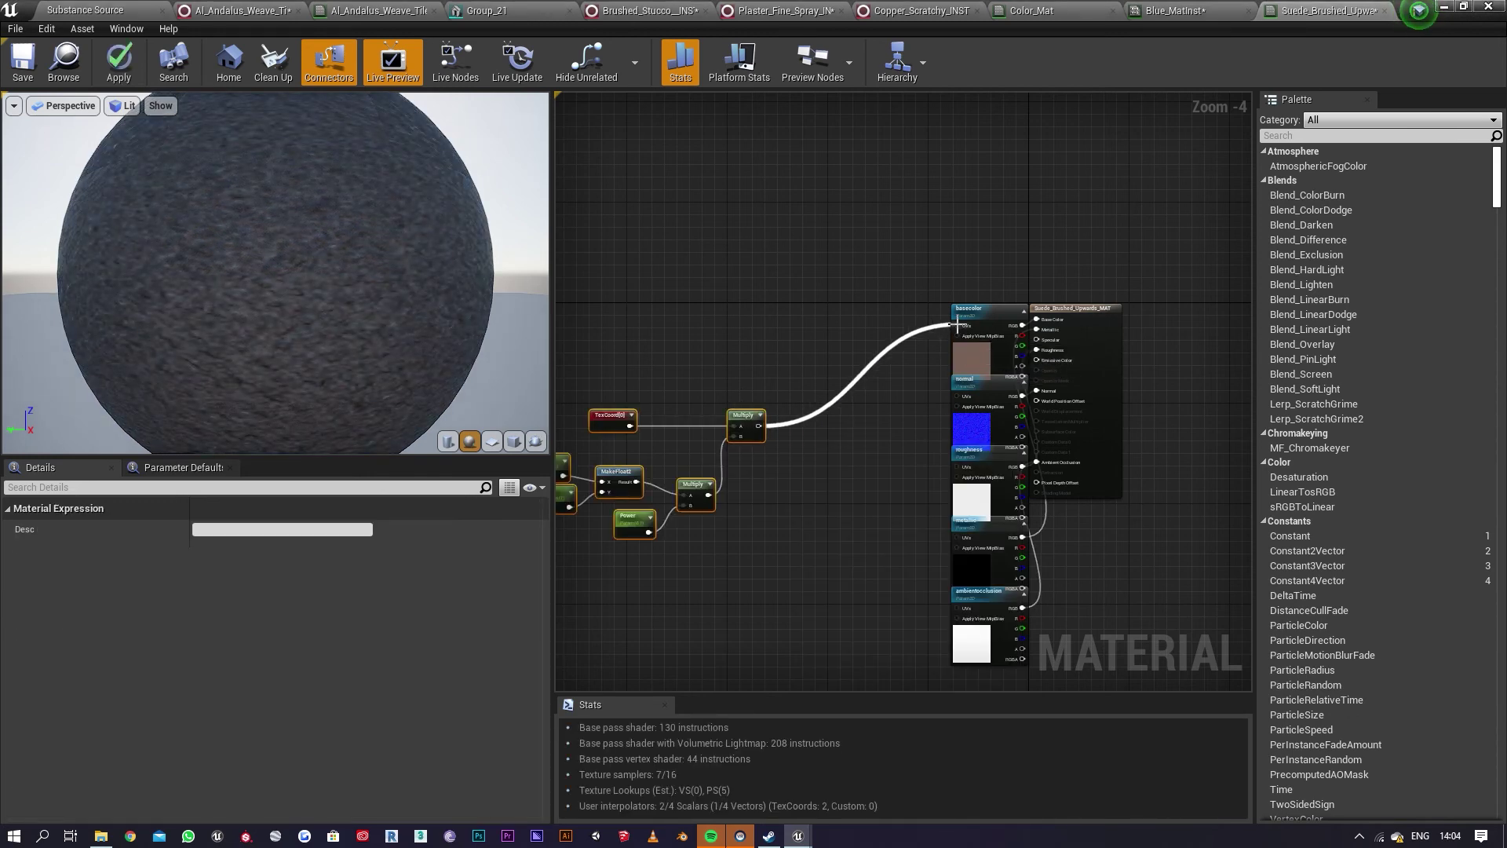
{"action": "left_click_drag", "start_coordinate": [952, 391], "coordinate": [956, 468]}
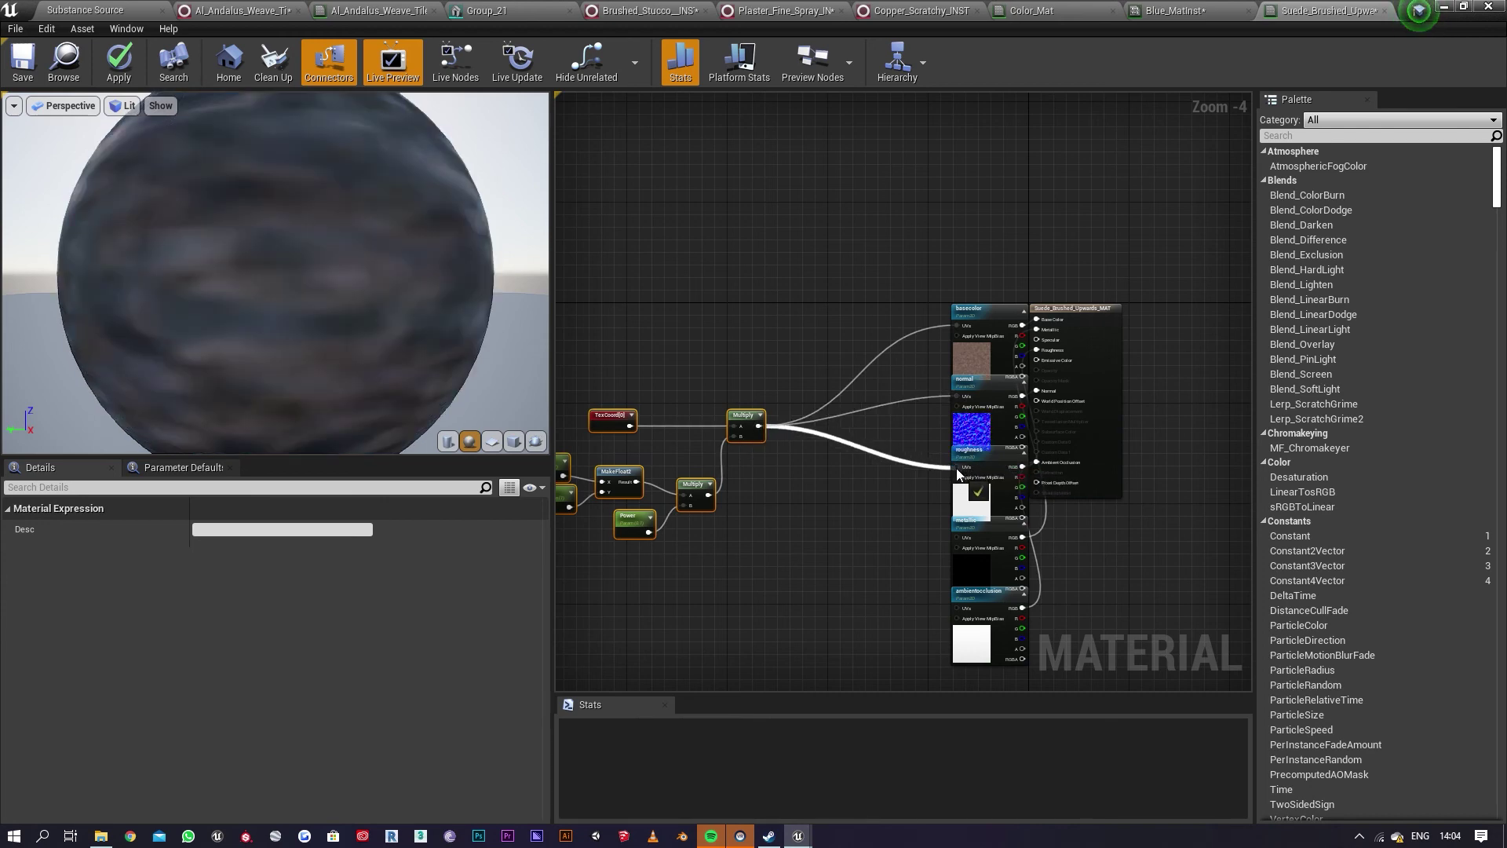
{"action": "left_click_drag", "start_coordinate": [956, 538], "coordinate": [956, 609]}
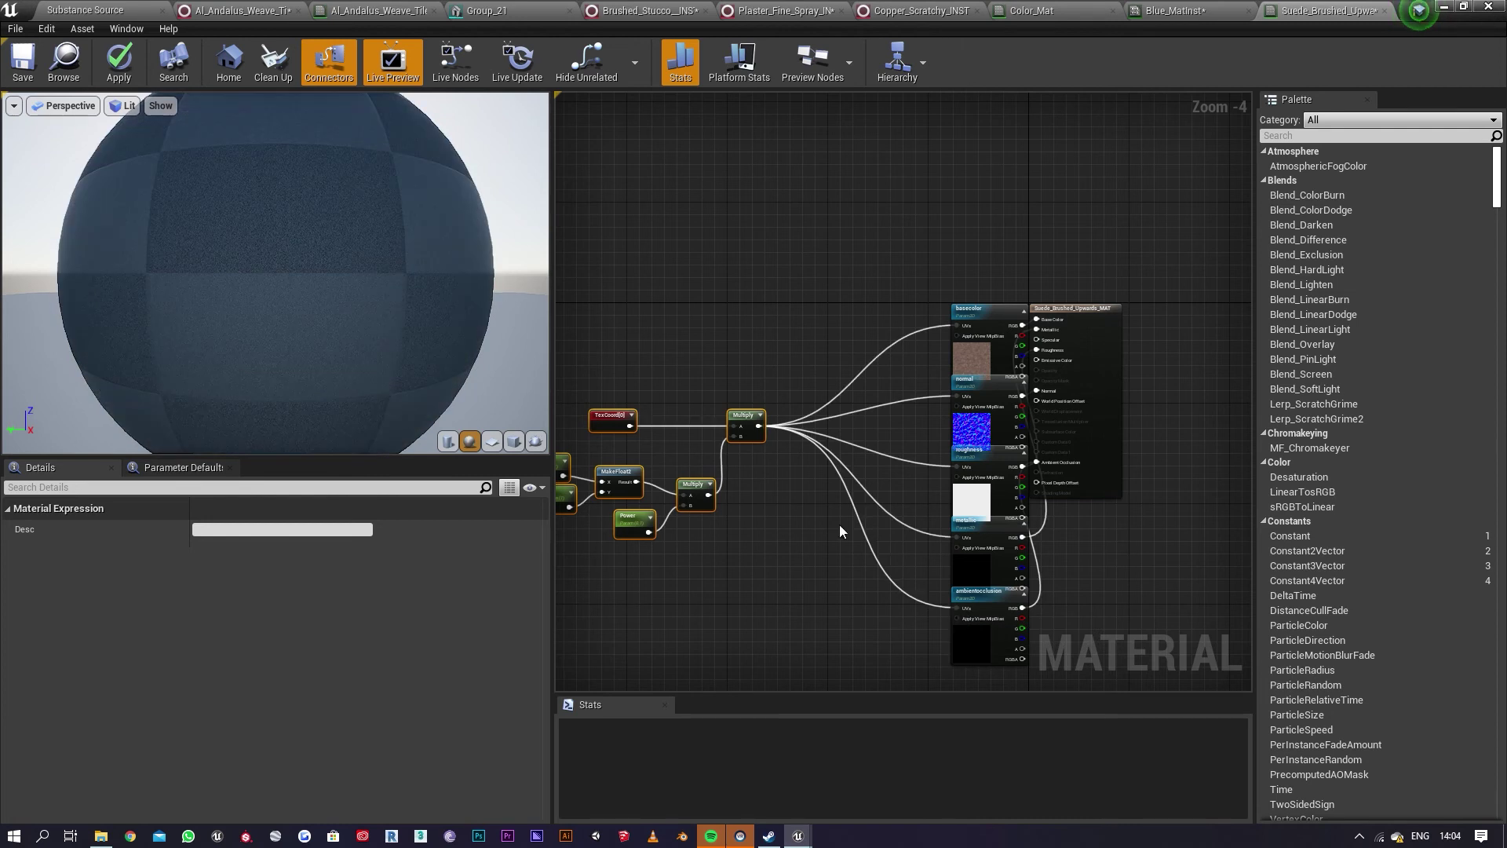
{"action": "left_click", "coordinate": [23, 63]}
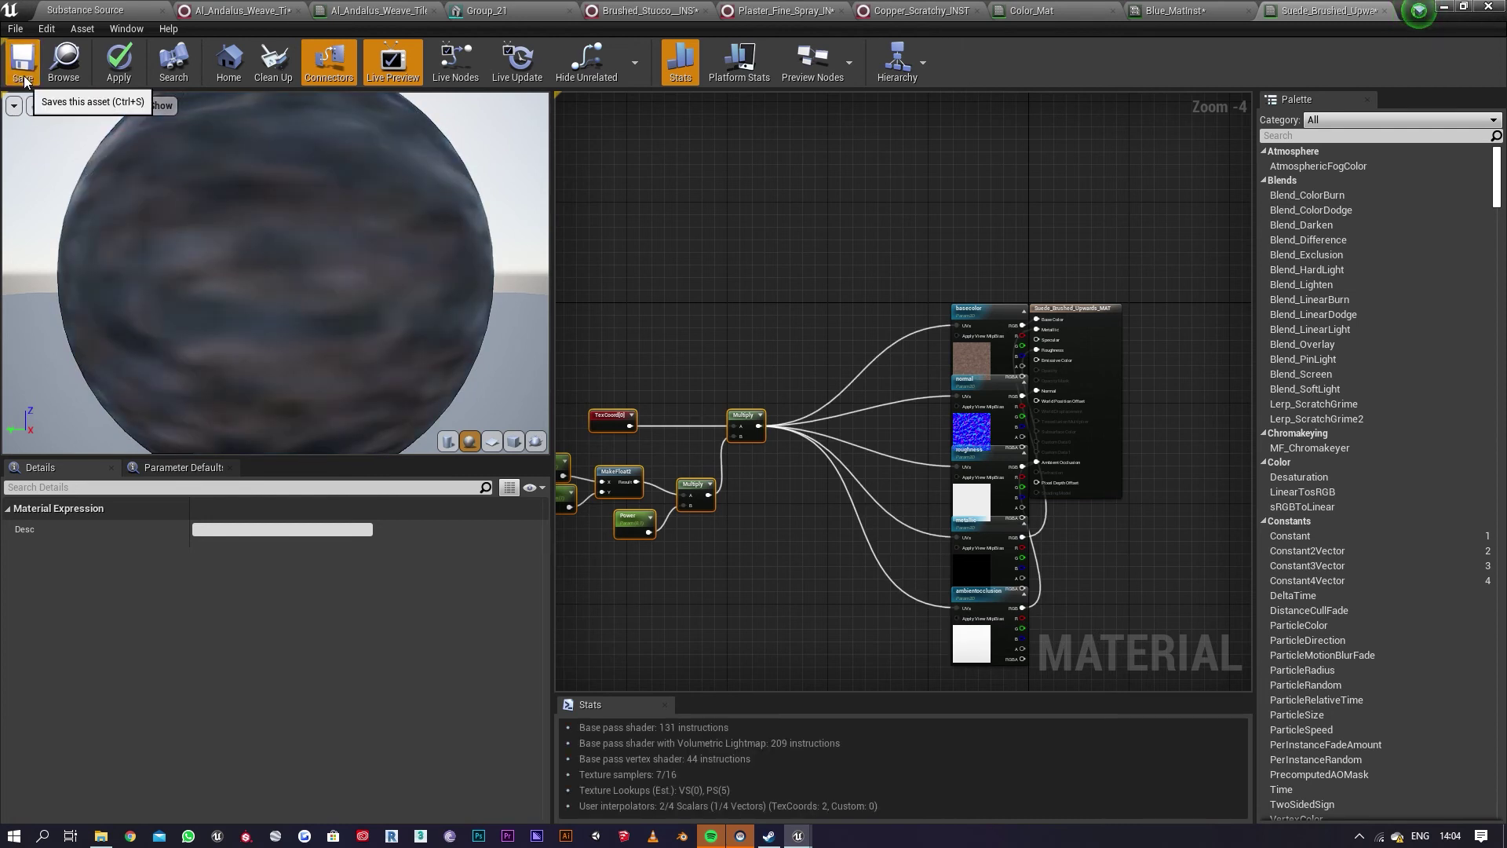
Step: Return to the level editor and open the suede material instance for editing
{"action": "left_click", "coordinate": [1444, 8]}
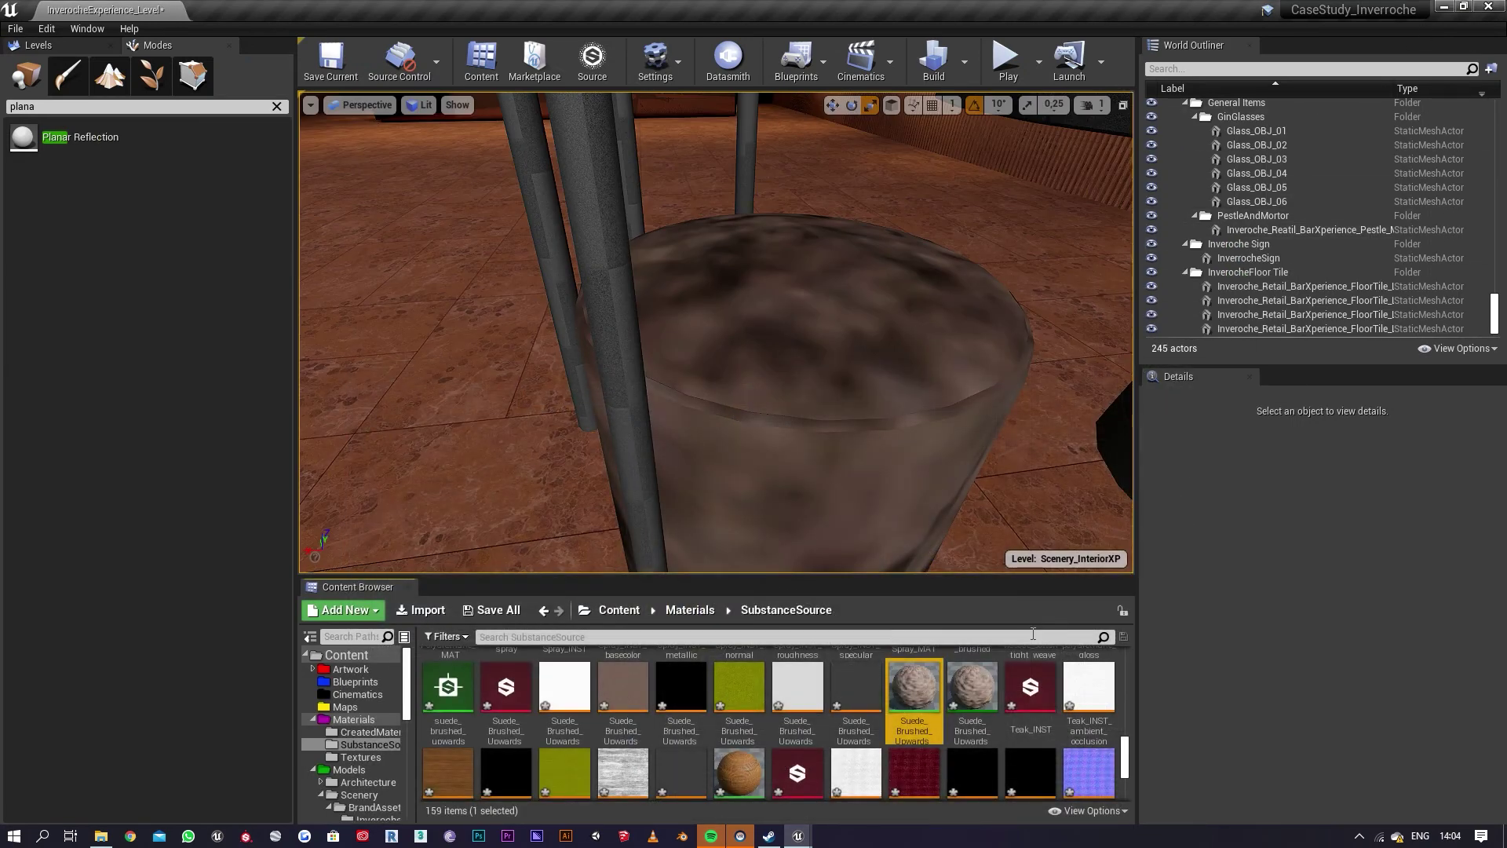
{"action": "left_click", "coordinate": [970, 696]}
{"action": "double_click", "coordinate": [969, 696]}
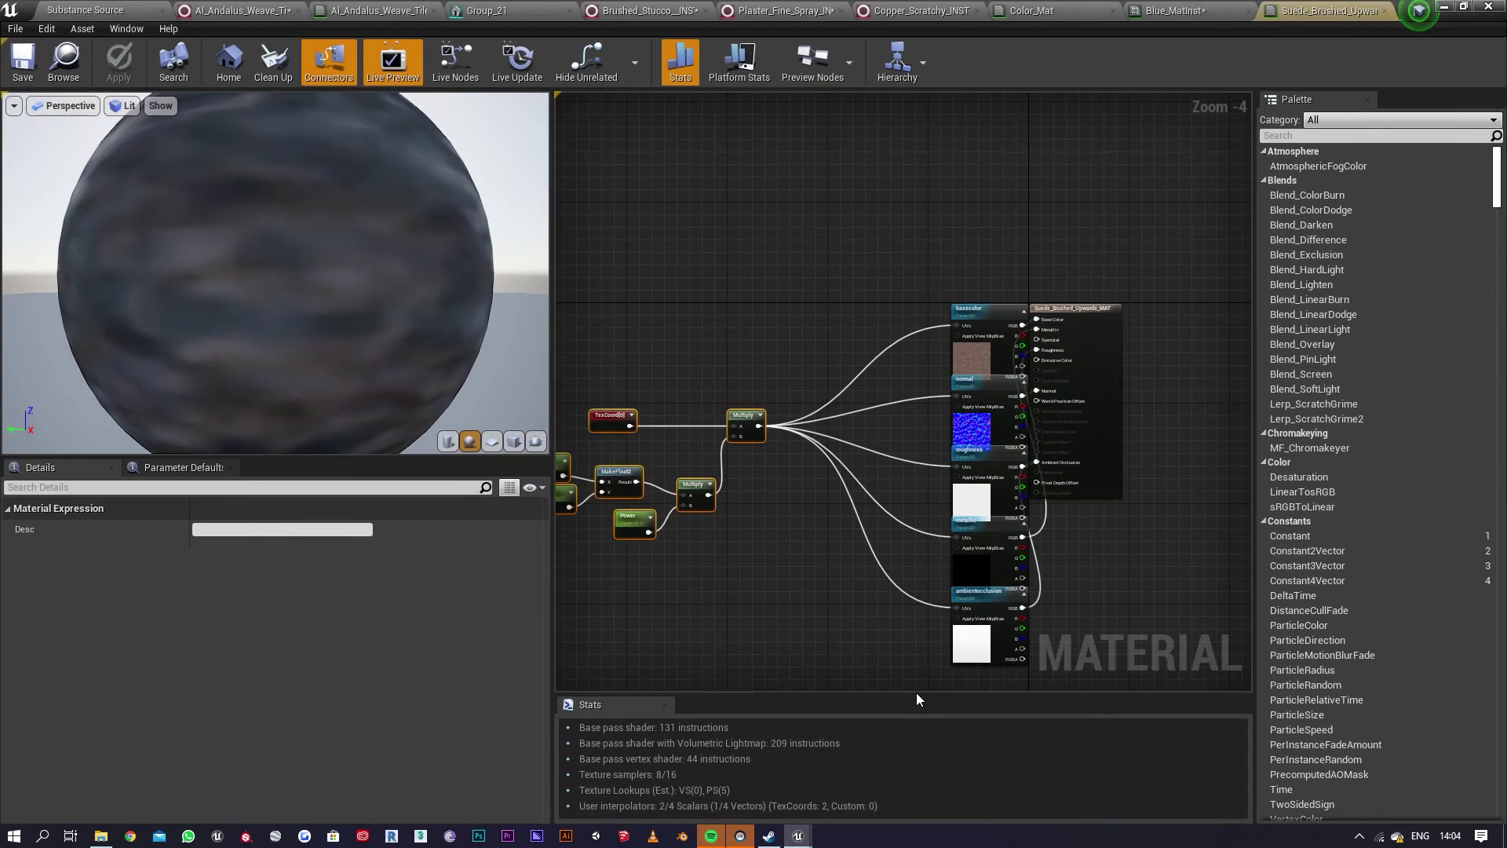
{"action": "left_click", "coordinate": [1444, 7]}
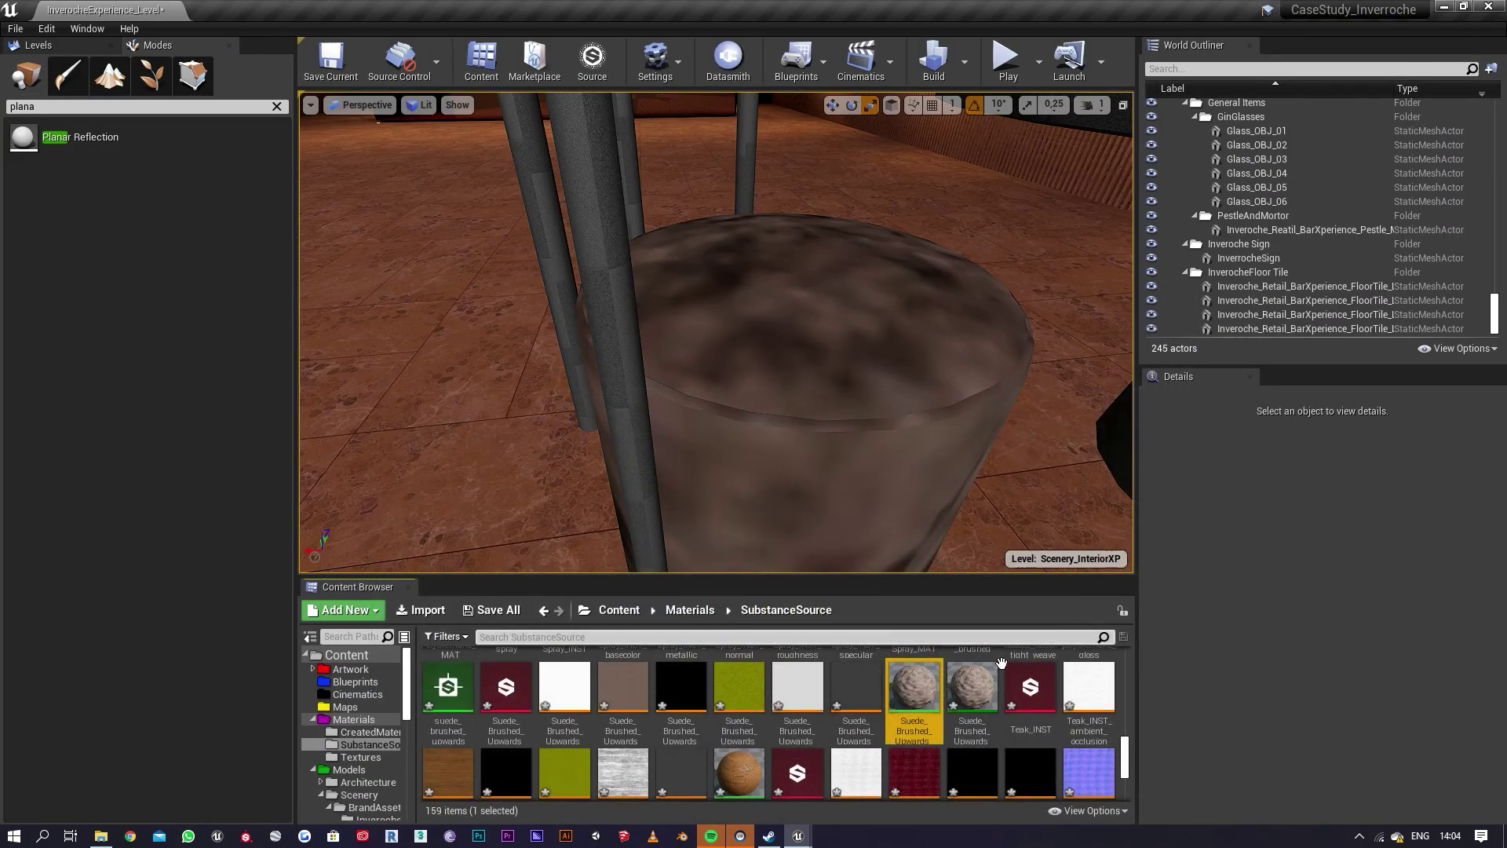
{"action": "left_click", "coordinate": [976, 687]}
{"action": "double_click", "coordinate": [973, 688]}
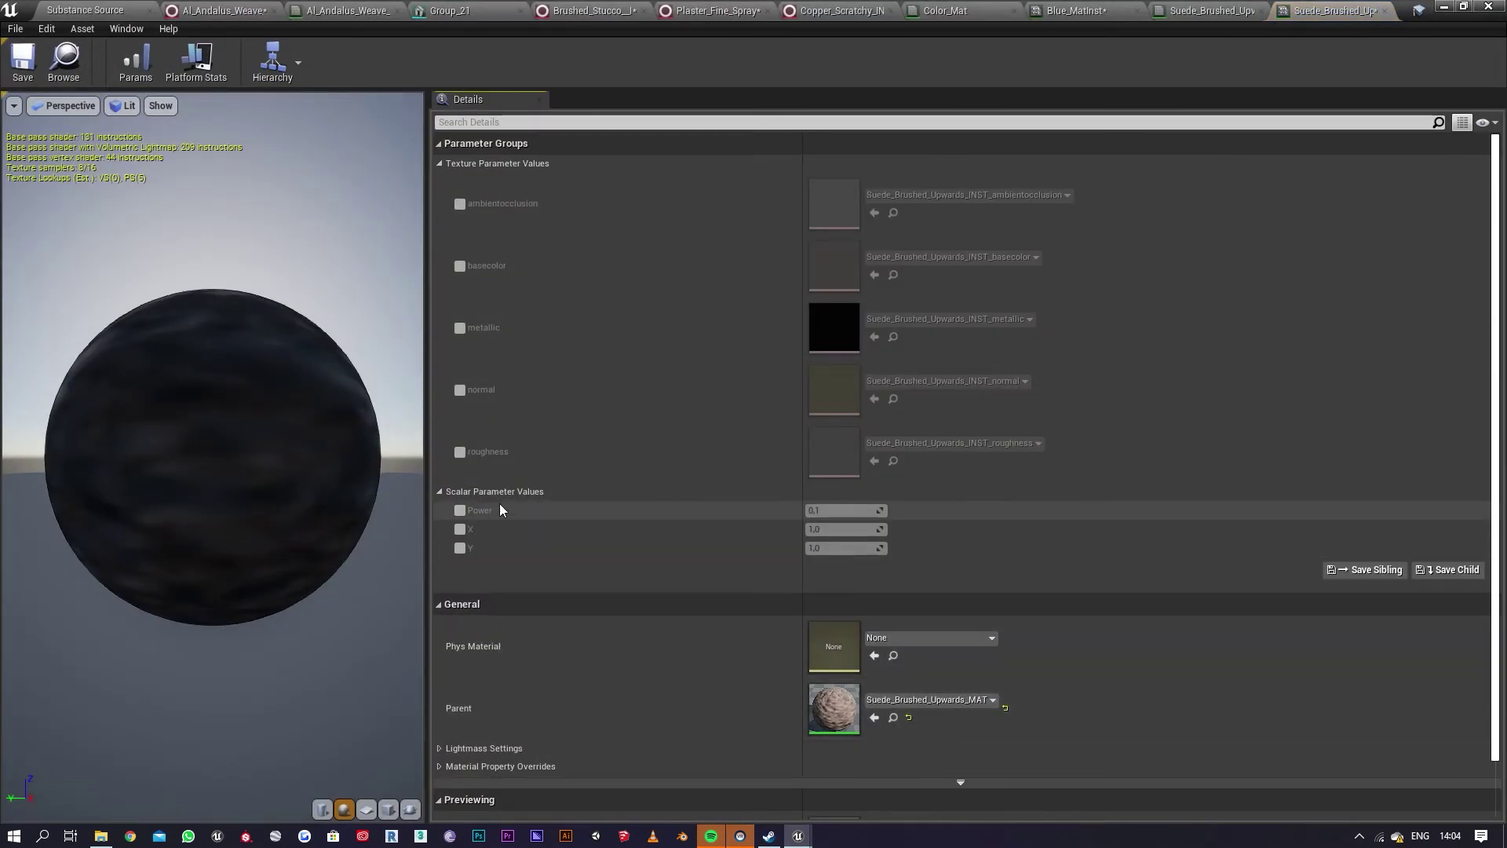
Step: Enable the instance's Power parameter, set it to 10, and check the finer tiling on the chair seat in the level
{"action": "left_click", "coordinate": [459, 510]}
{"action": "left_click", "coordinate": [852, 510]}
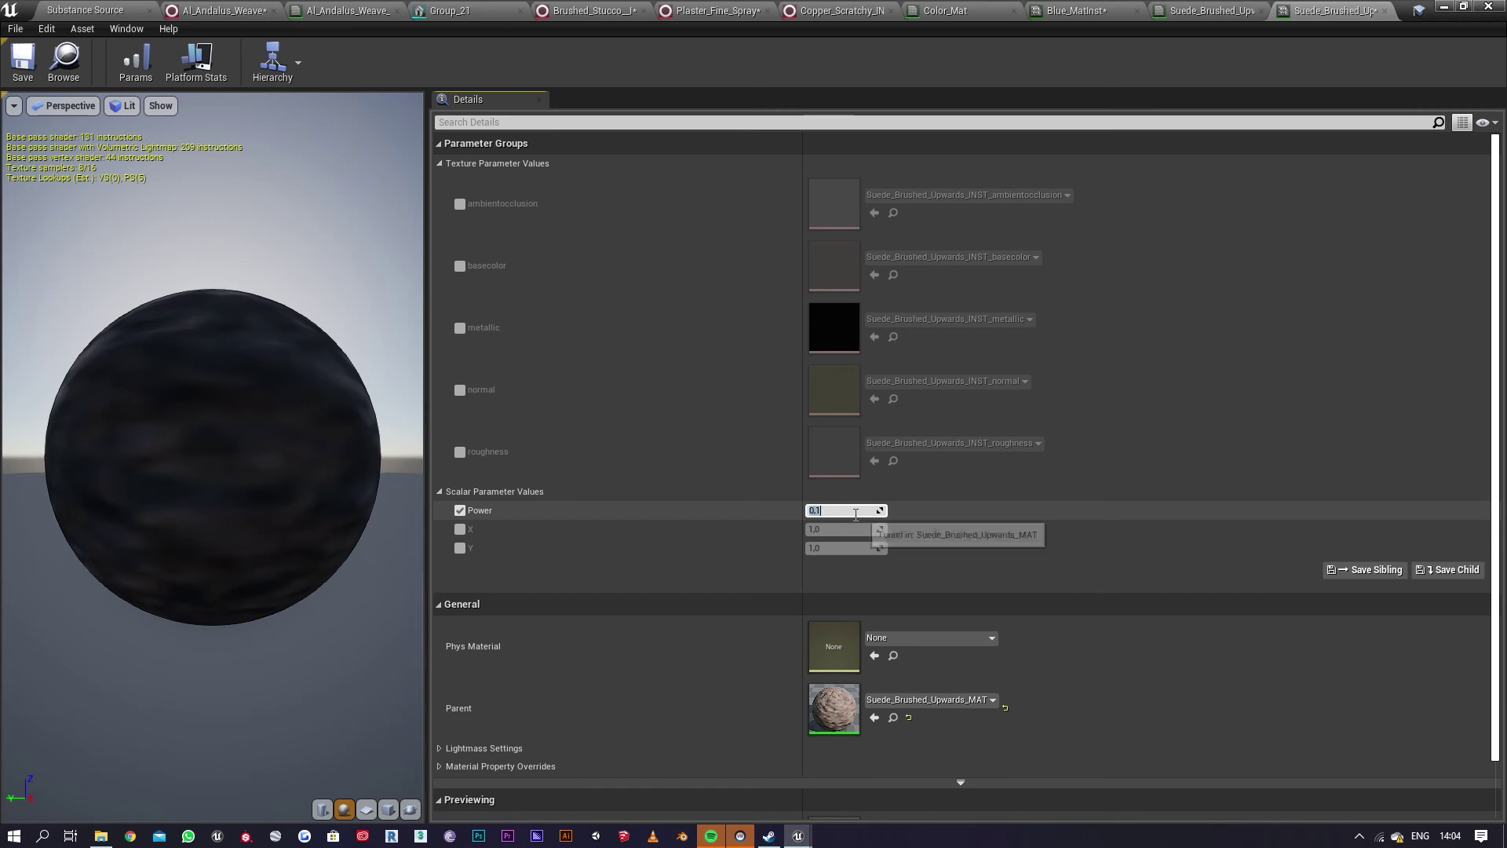
{"action": "type", "text": "10"}
{"action": "key", "text": "Return"}
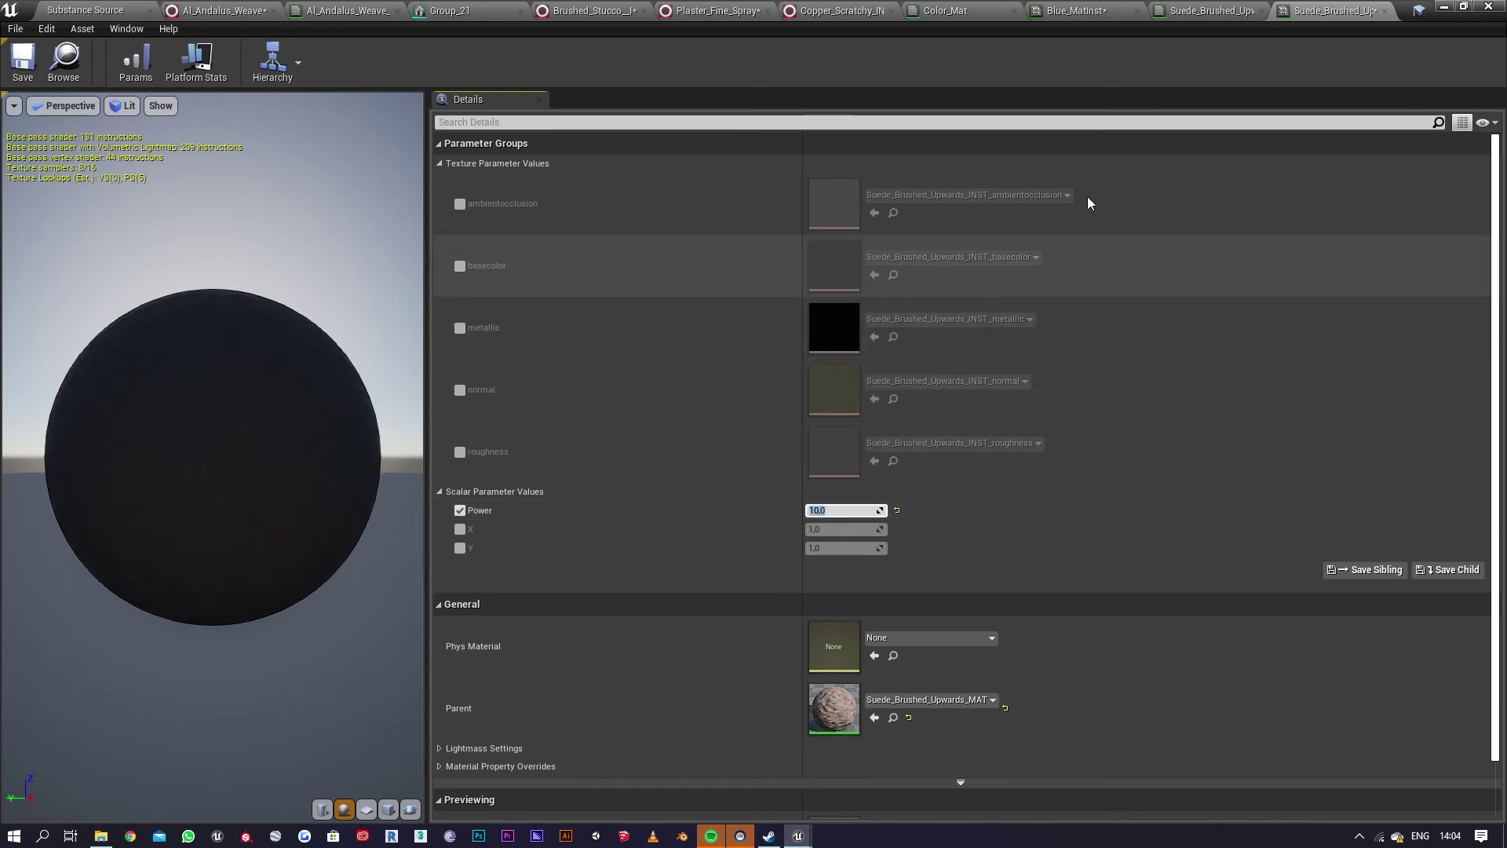
{"action": "left_click", "coordinate": [1445, 6]}
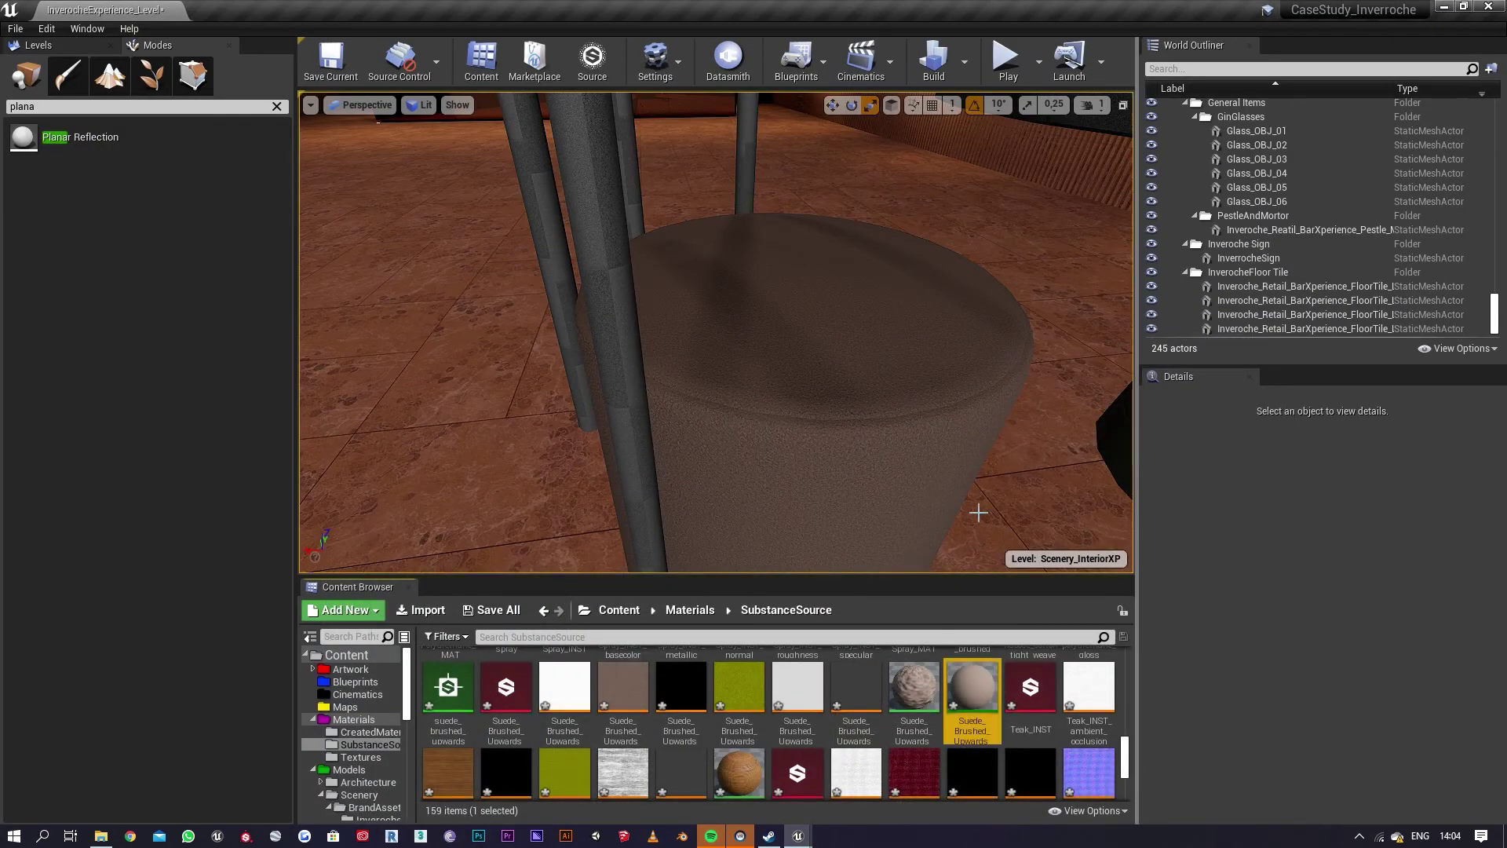
{"action": "right_click_drag", "start_coordinate": [716, 332], "coordinate": [706, 332]}
{"action": "key", "text": "w"}
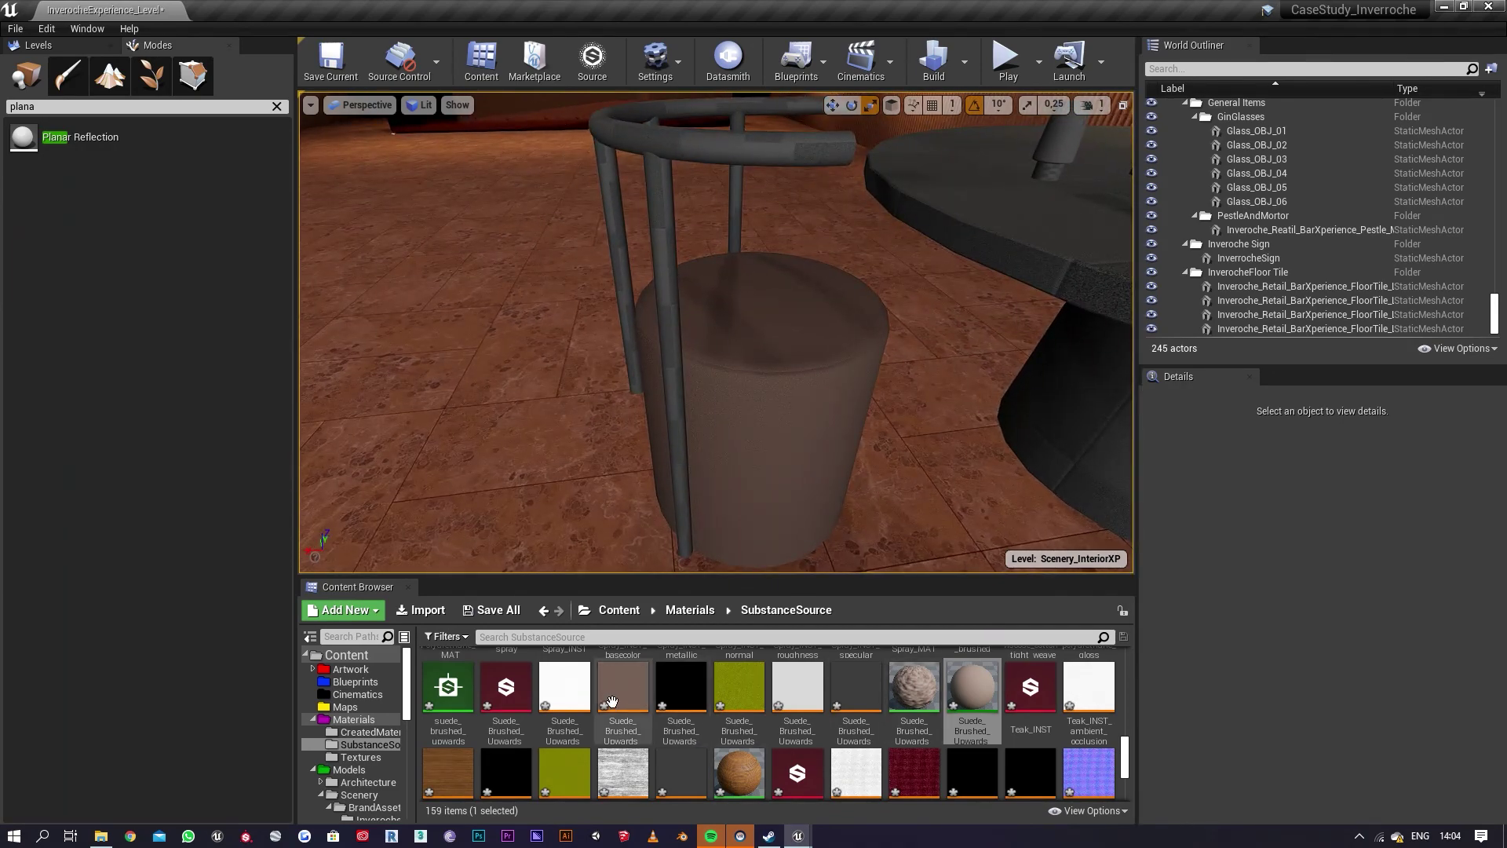
Step: Open the Suede Brushed Upwards Substance instance, set its Color to near-black with RGB 0.010417, 0.010102, 0.009928, and save it
{"action": "double_click", "coordinate": [511, 710]}
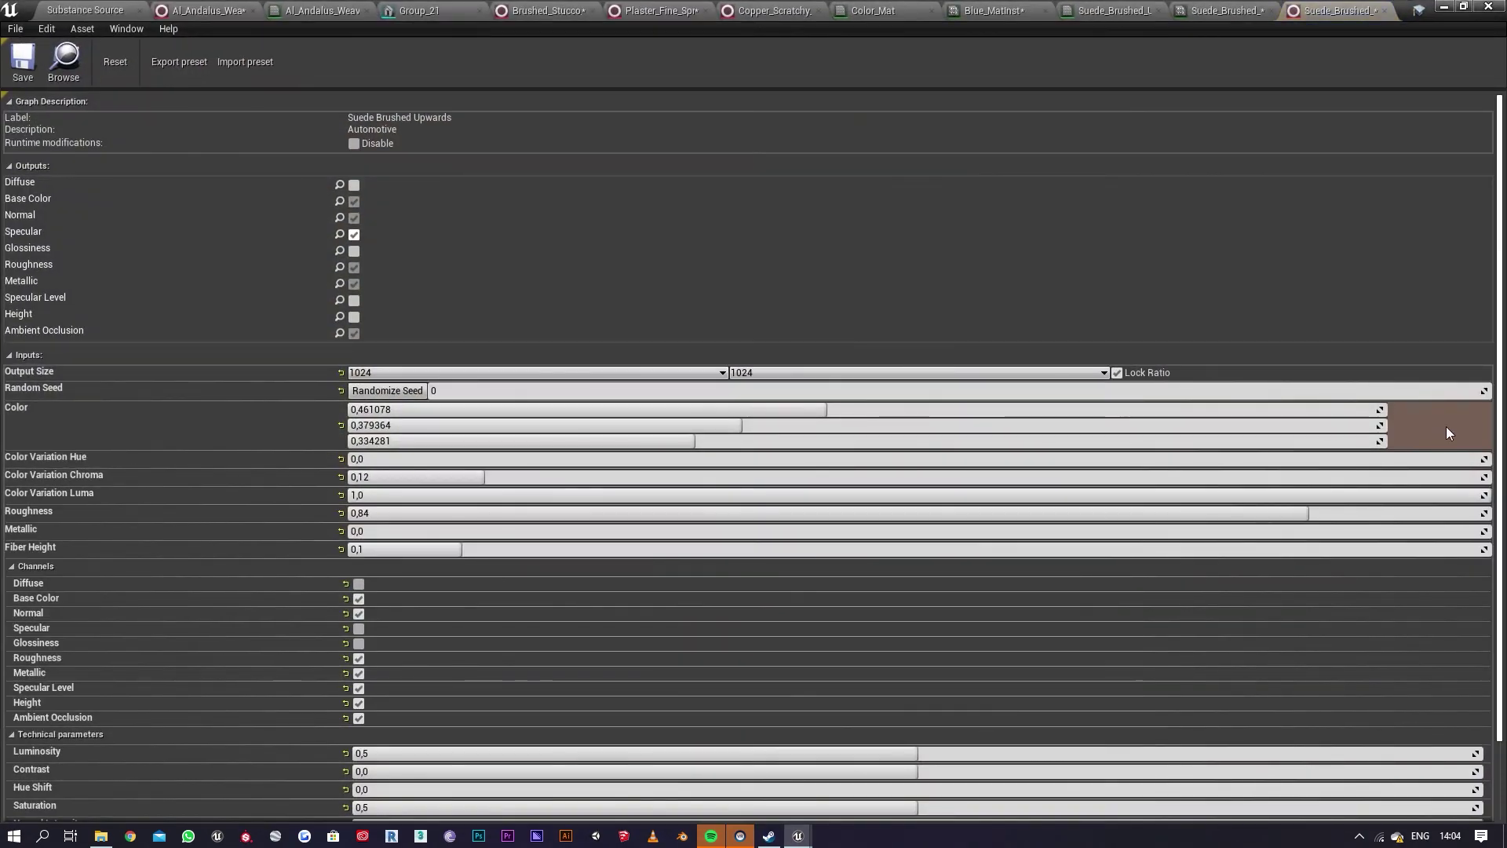
{"action": "left_click", "coordinate": [1449, 428]}
{"action": "left_click_drag", "start_coordinate": [1335, 541], "coordinate": [1346, 628]}
{"action": "left_click", "coordinate": [1341, 604]}
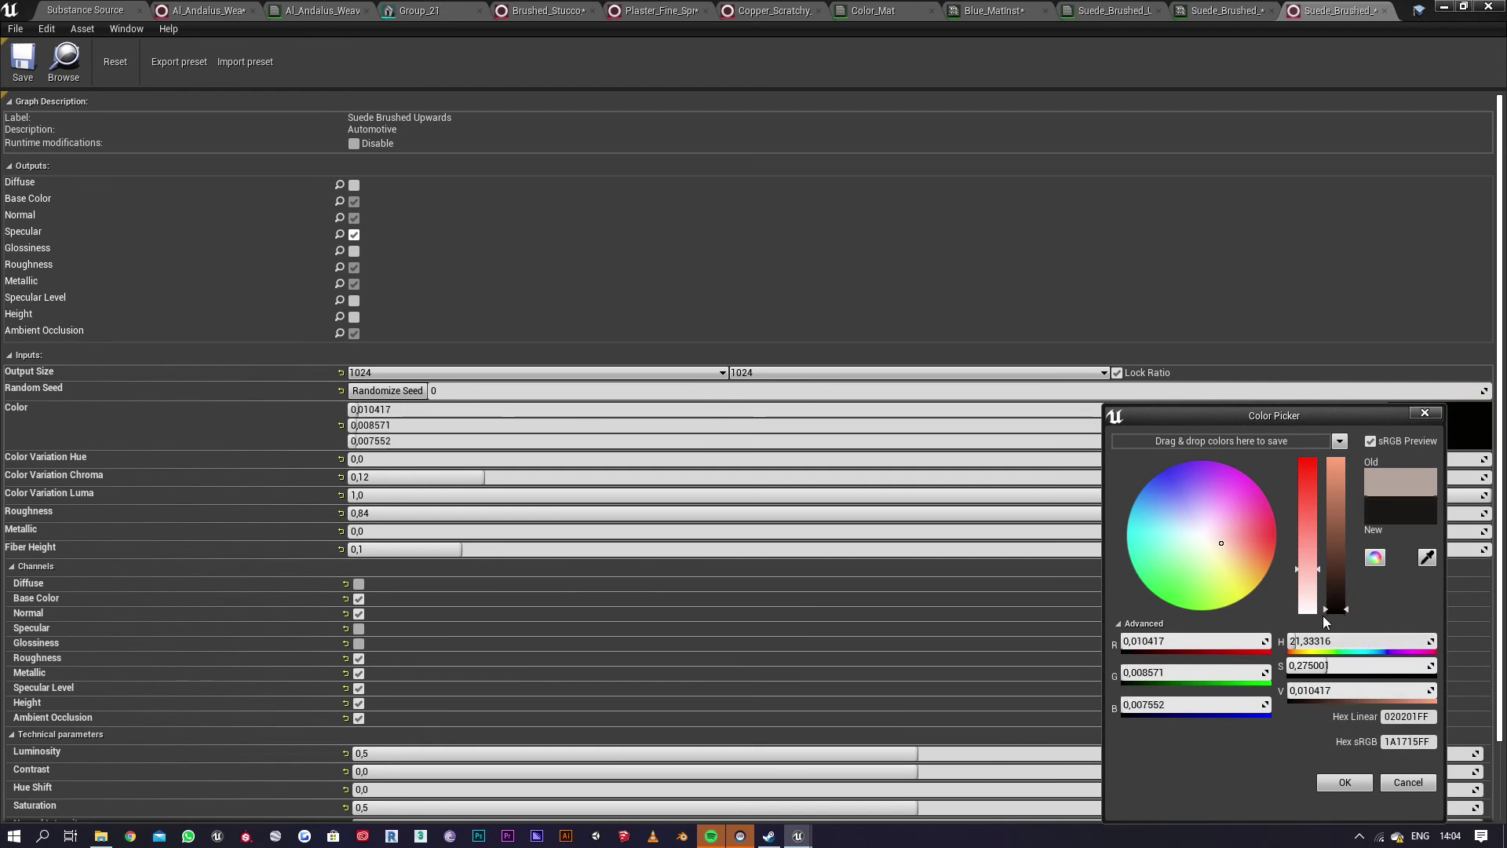
{"action": "left_click", "coordinate": [1339, 608]}
{"action": "left_click", "coordinate": [1336, 609]}
{"action": "left_click", "coordinate": [1305, 604]}
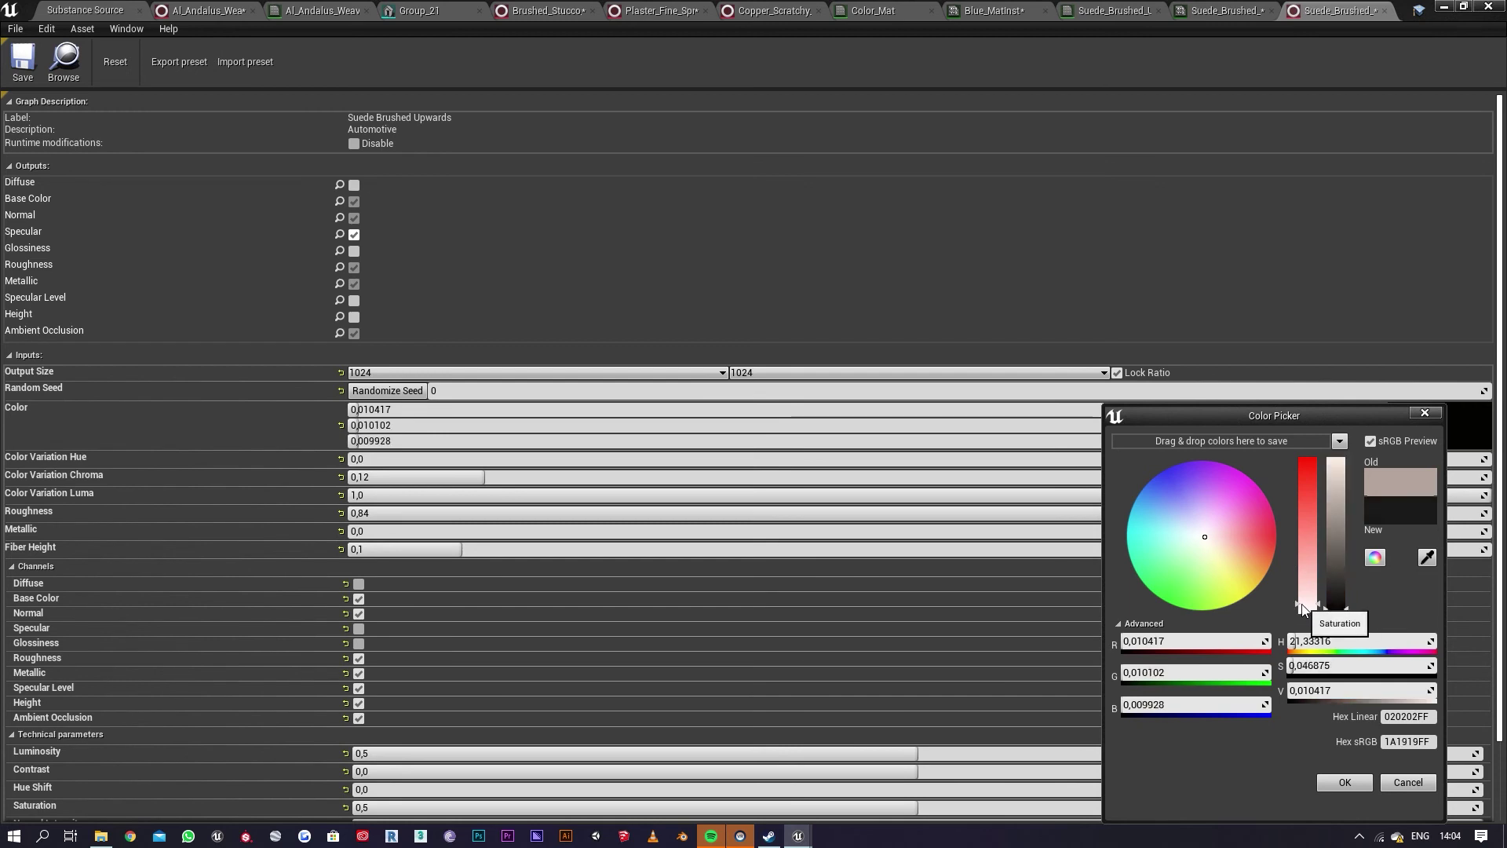
{"action": "left_click", "coordinate": [1347, 779]}
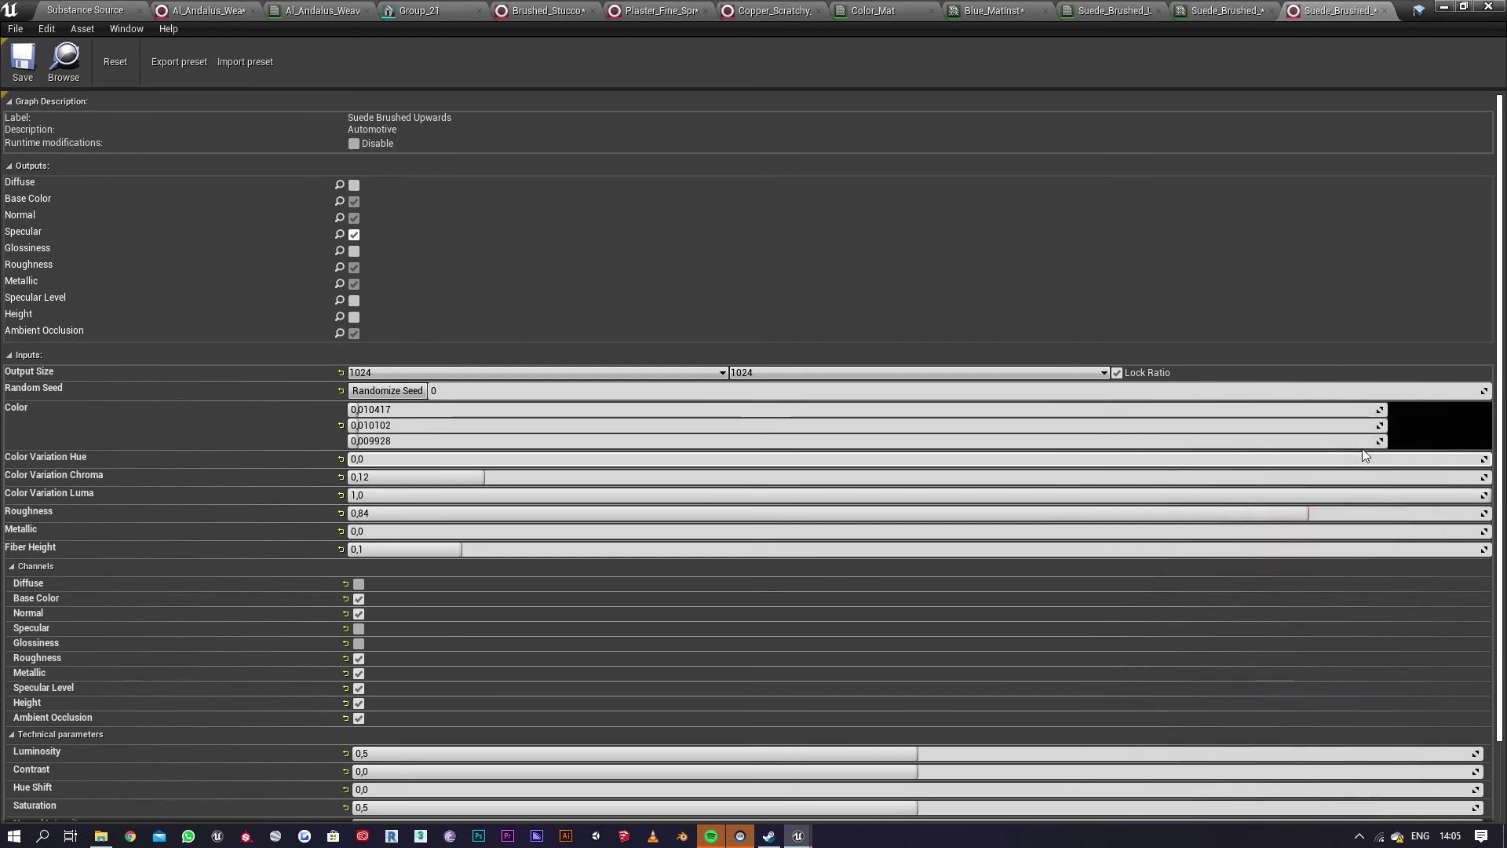
{"action": "left_click", "coordinate": [23, 65]}
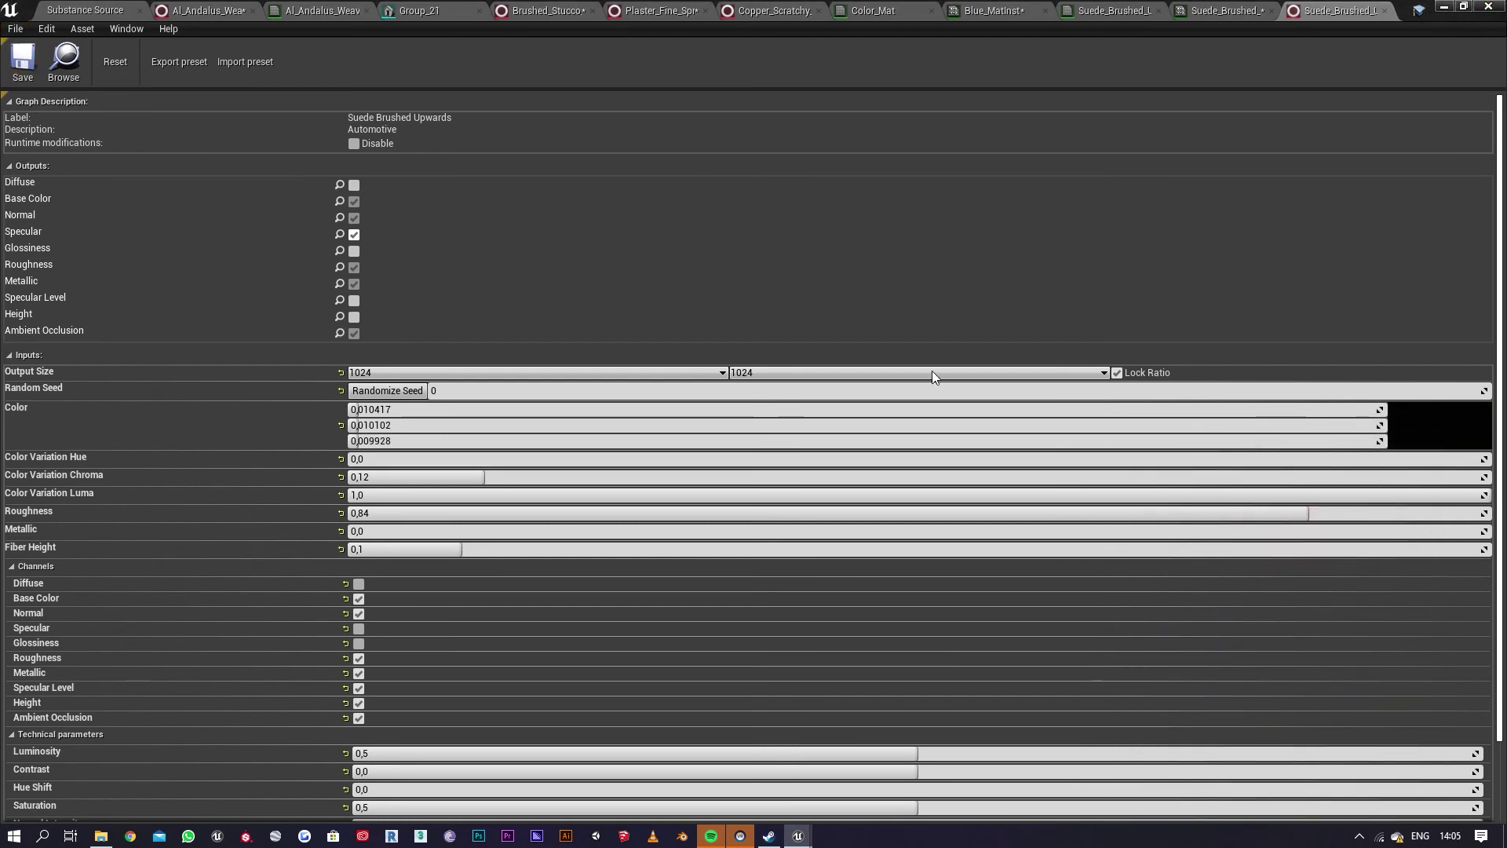
Step: Change the suede Substance's Output Size, and apply Suede_Brushed_Upwards_MAT_Inst to the sofa sections in the level
{"action": "left_click", "coordinate": [675, 373]}
{"action": "left_click", "coordinate": [579, 452]}
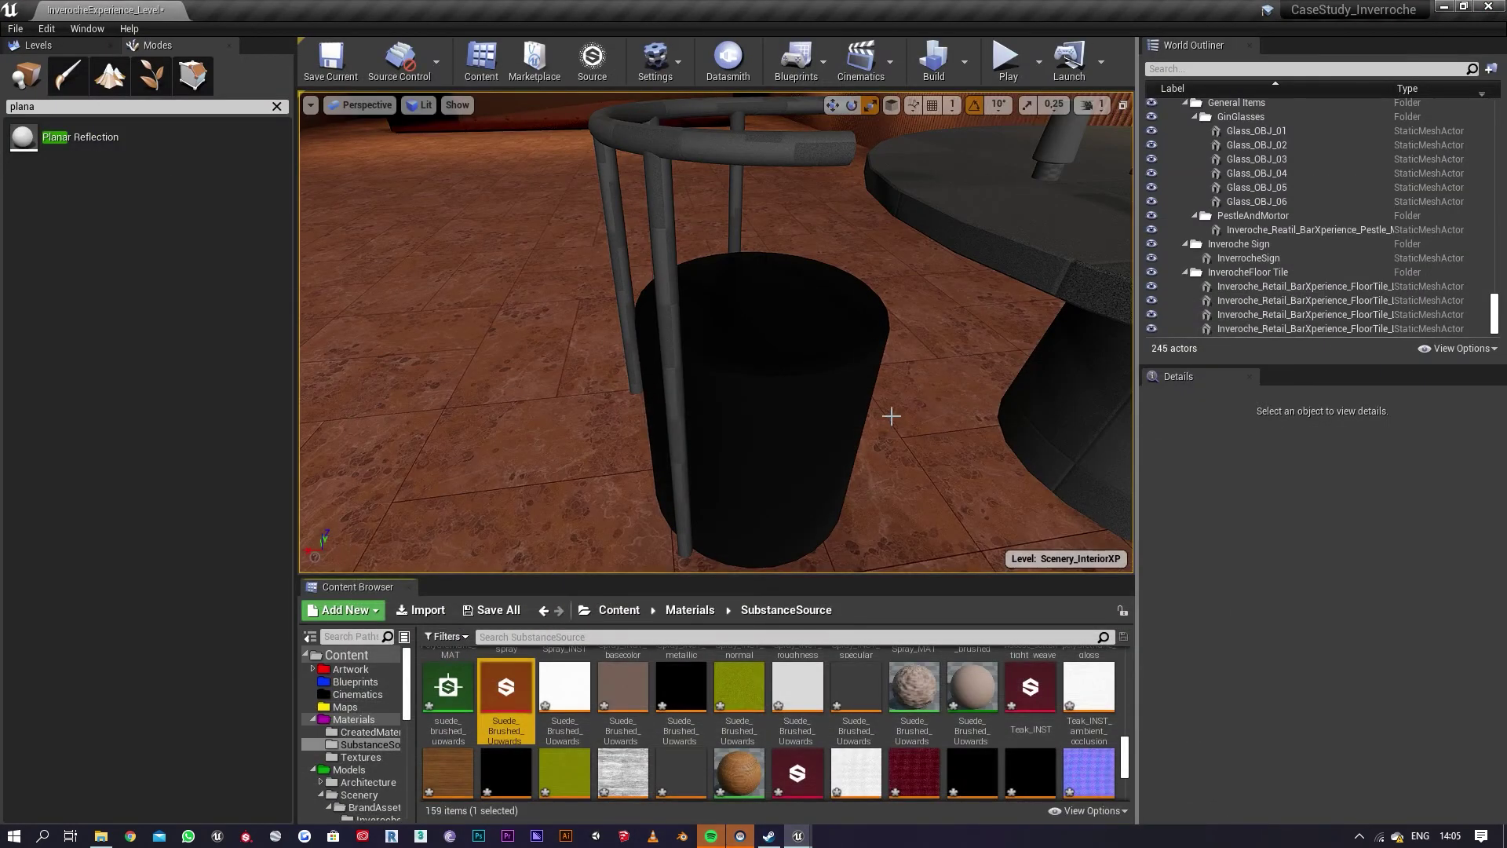
{"action": "right_click_drag", "start_coordinate": [891, 414], "coordinate": [932, 440]}
{"action": "key", "text": "s"}
{"action": "left_click_drag", "start_coordinate": [971, 703], "coordinate": [421, 295]}
{"action": "key", "text": "a"}
{"action": "right_click_drag", "start_coordinate": [421, 295], "coordinate": [420, 289]}
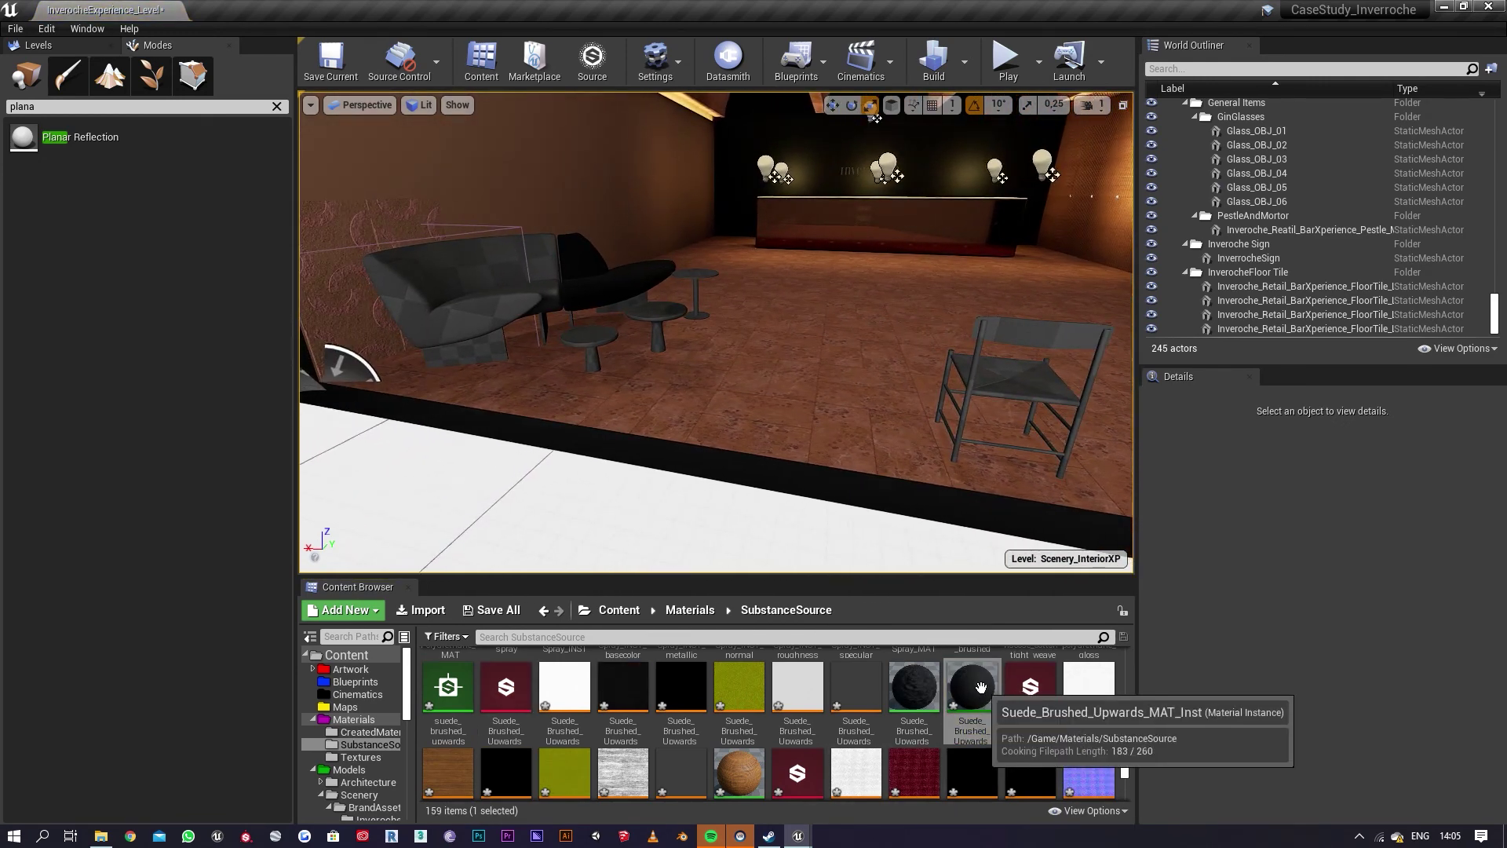
{"action": "left_click_drag", "start_coordinate": [981, 691], "coordinate": [492, 320]}
{"action": "mouse_move", "coordinate": [700, 448]}
{"action": "right_mouse_down"}
{"action": "mouse_move", "coordinate": [660, 449]}
{"action": "mouse_move", "coordinate": [706, 451]}
{"action": "right_mouse_up"}
{"action": "key", "text": "w"}
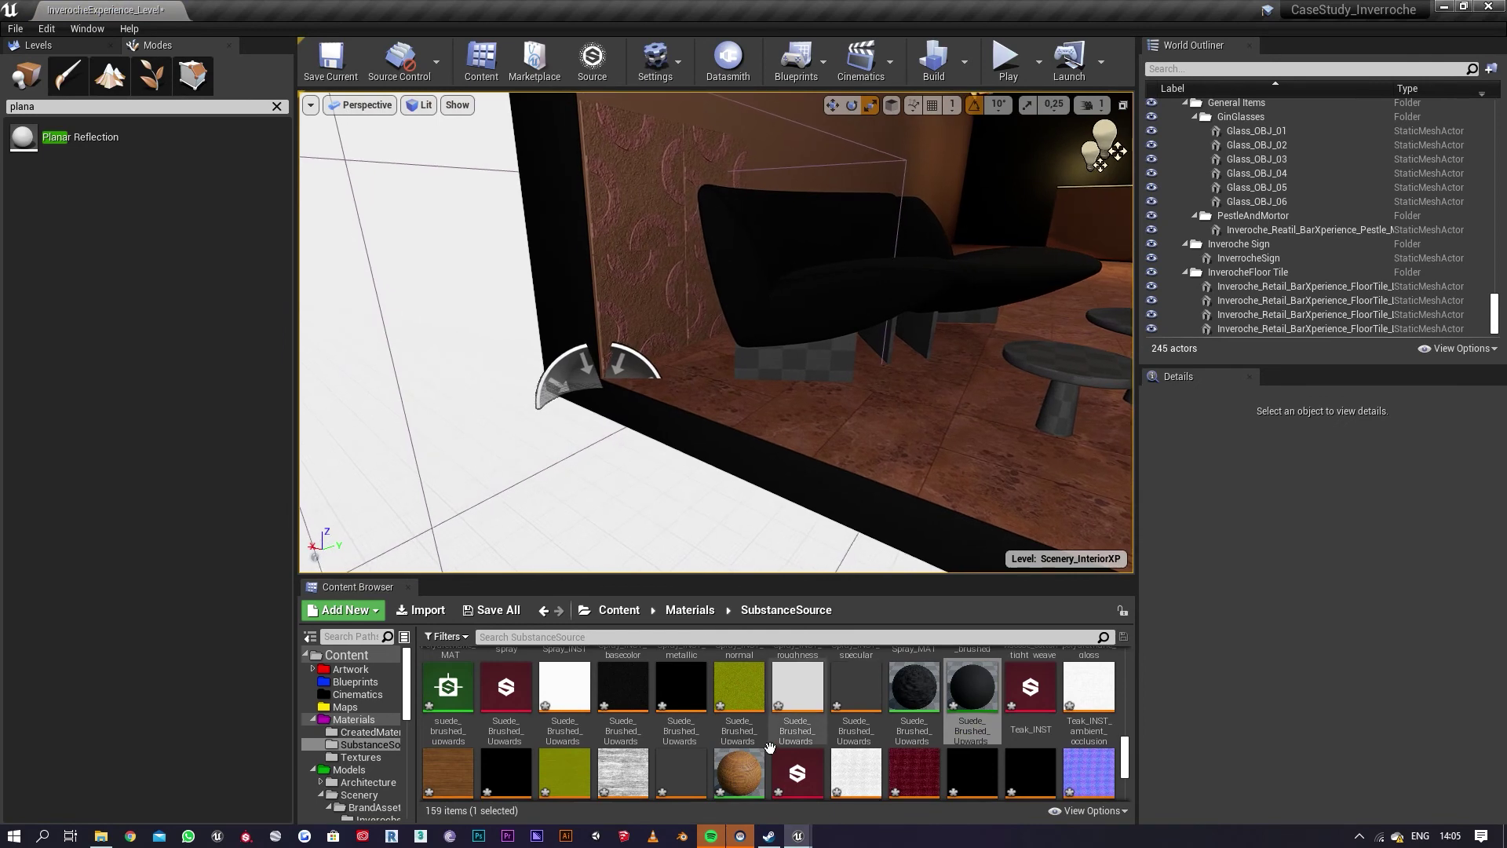
Step: Create a material instance from Teak_MAT and apply it to the sofa's front base block
{"action": "right_click", "coordinate": [739, 773]}
{"action": "left_click", "coordinate": [836, 388]}
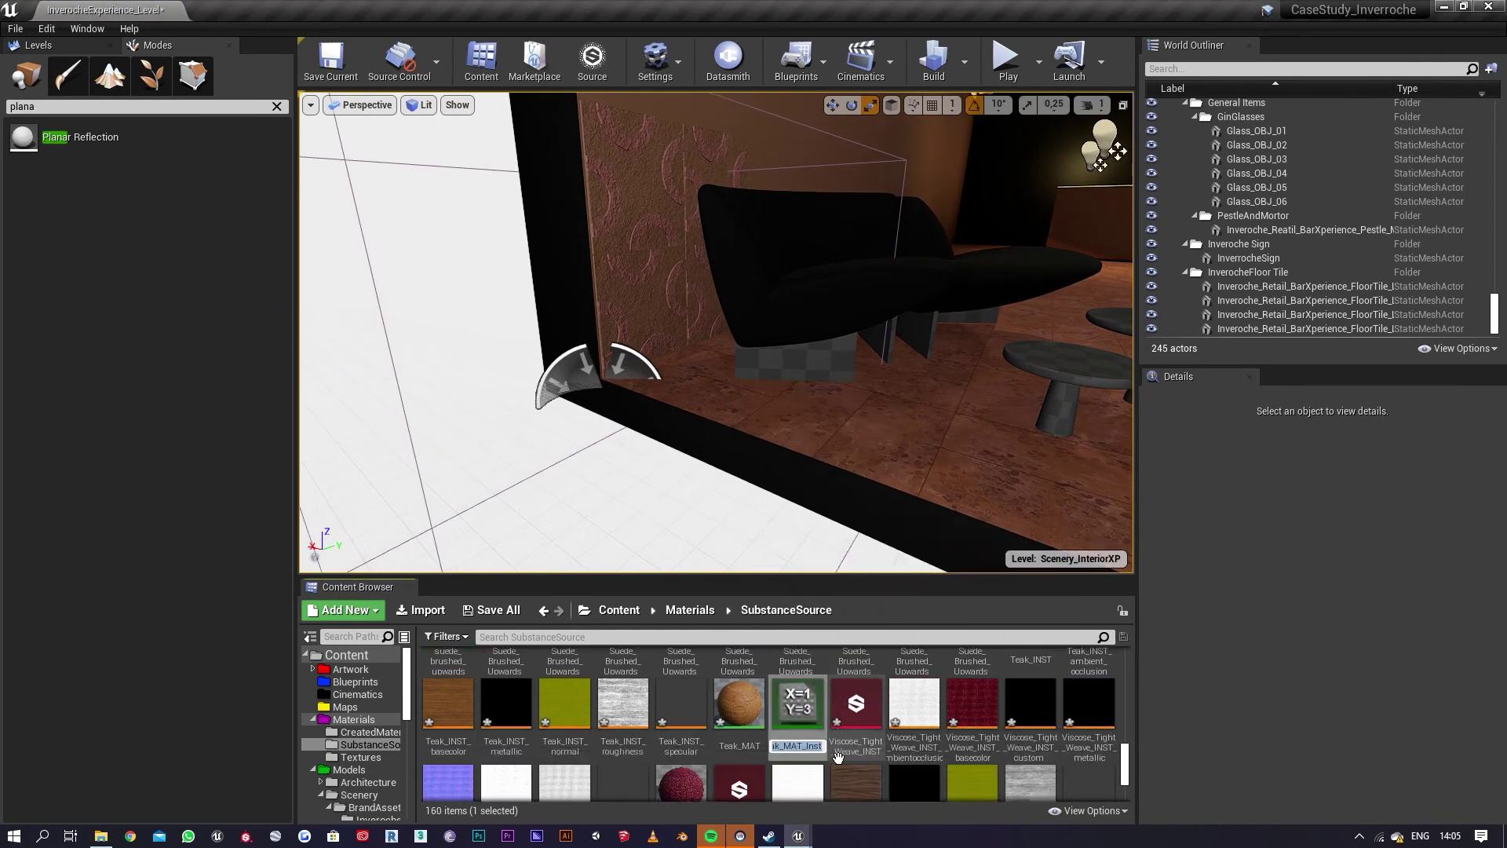
{"action": "left_click_drag", "start_coordinate": [814, 683], "coordinate": [858, 346]}
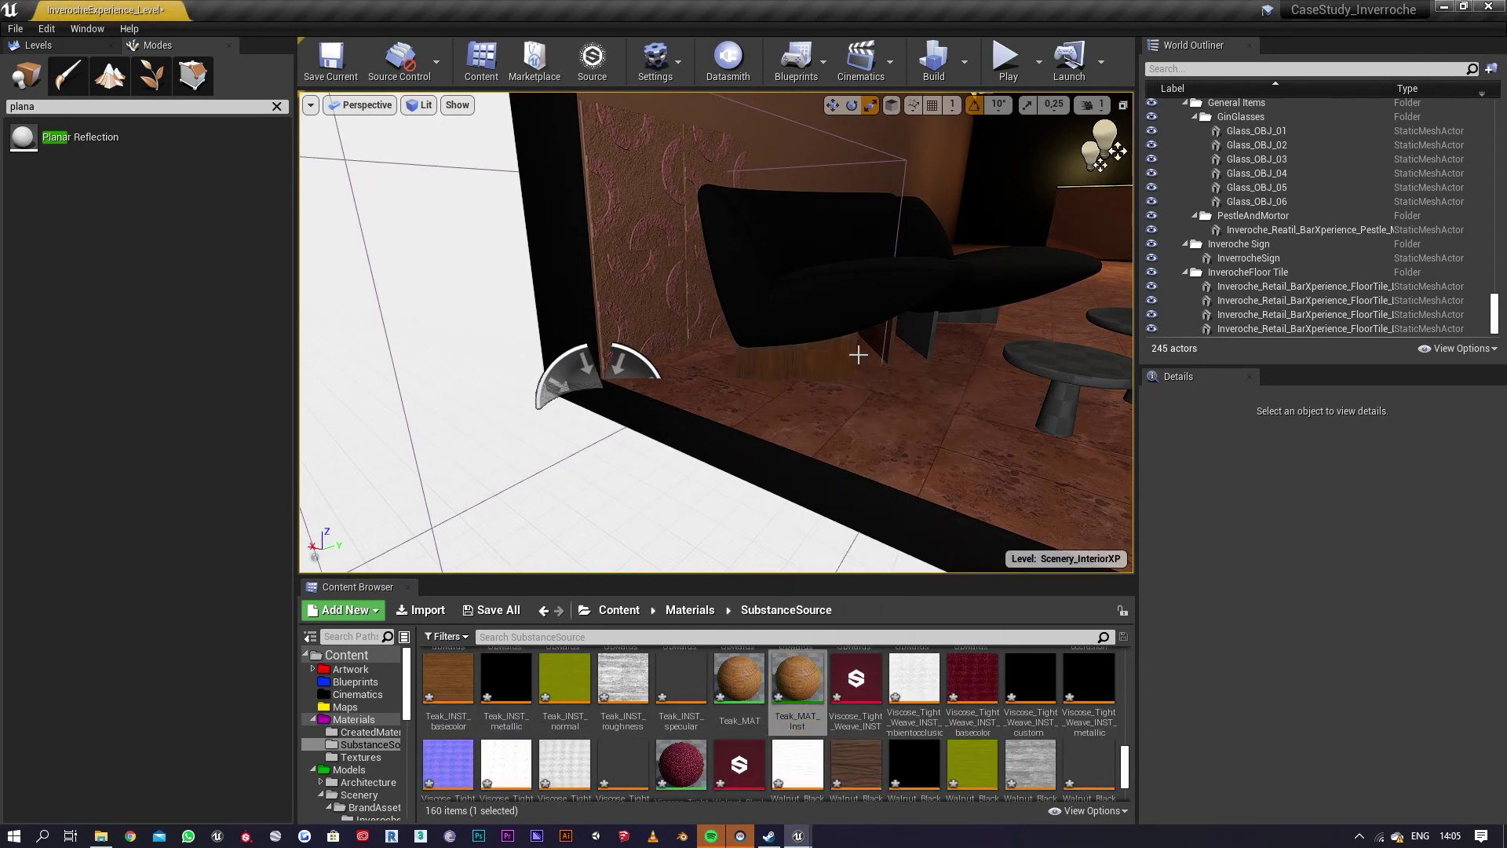
{"action": "right_click_drag", "start_coordinate": [858, 347], "coordinate": [868, 358]}
Step: Create a material instance from Walnut_Black_Wood_MAT and apply it to the sofa's base blocks
{"action": "scroll", "coordinate": [785, 690], "scroll_direction": "down", "scroll_amount": 2}
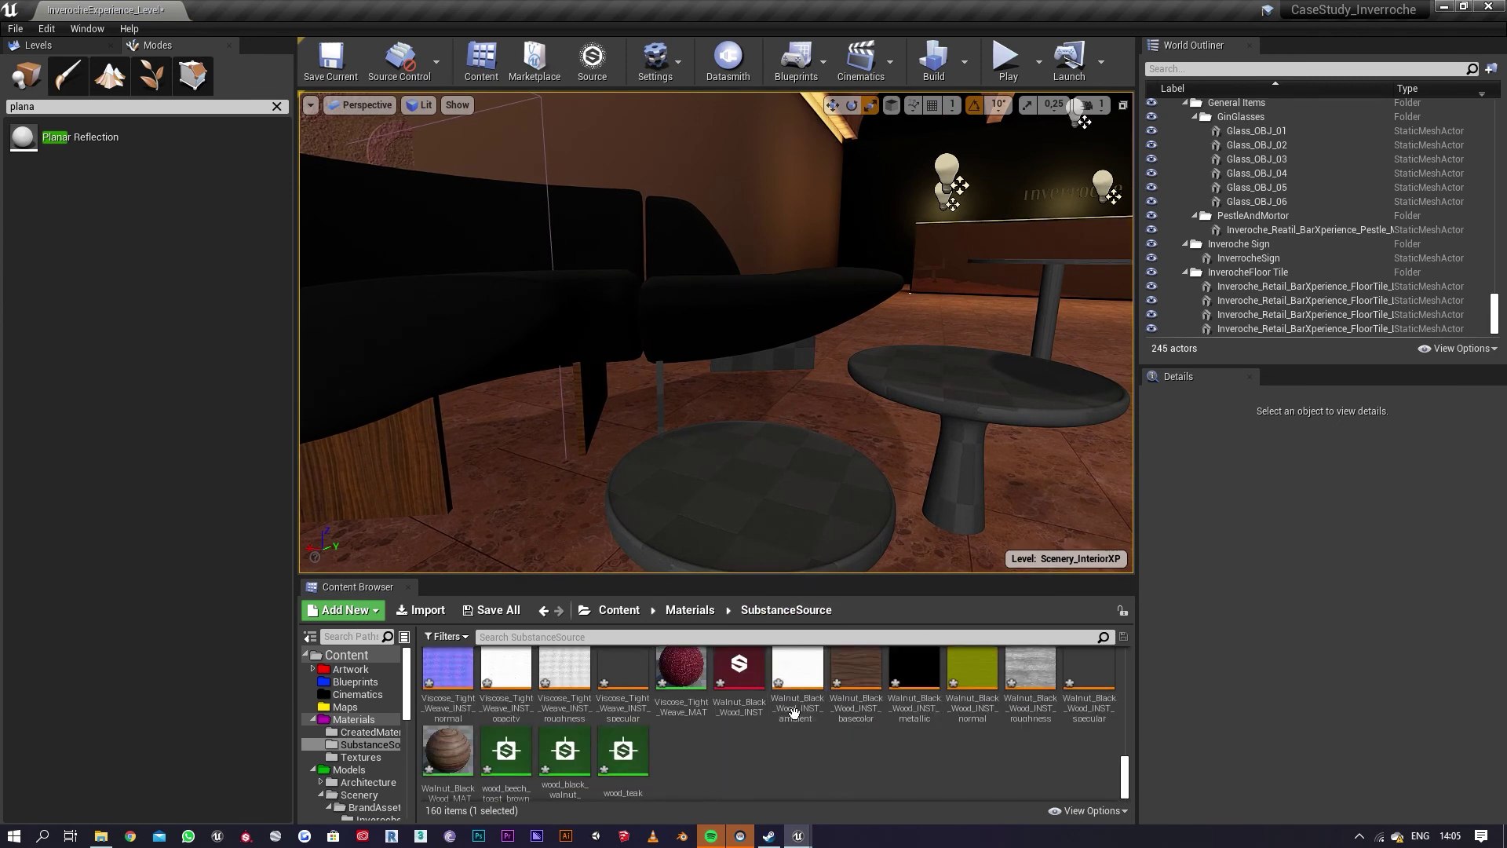
{"action": "right_click", "coordinate": [463, 744]}
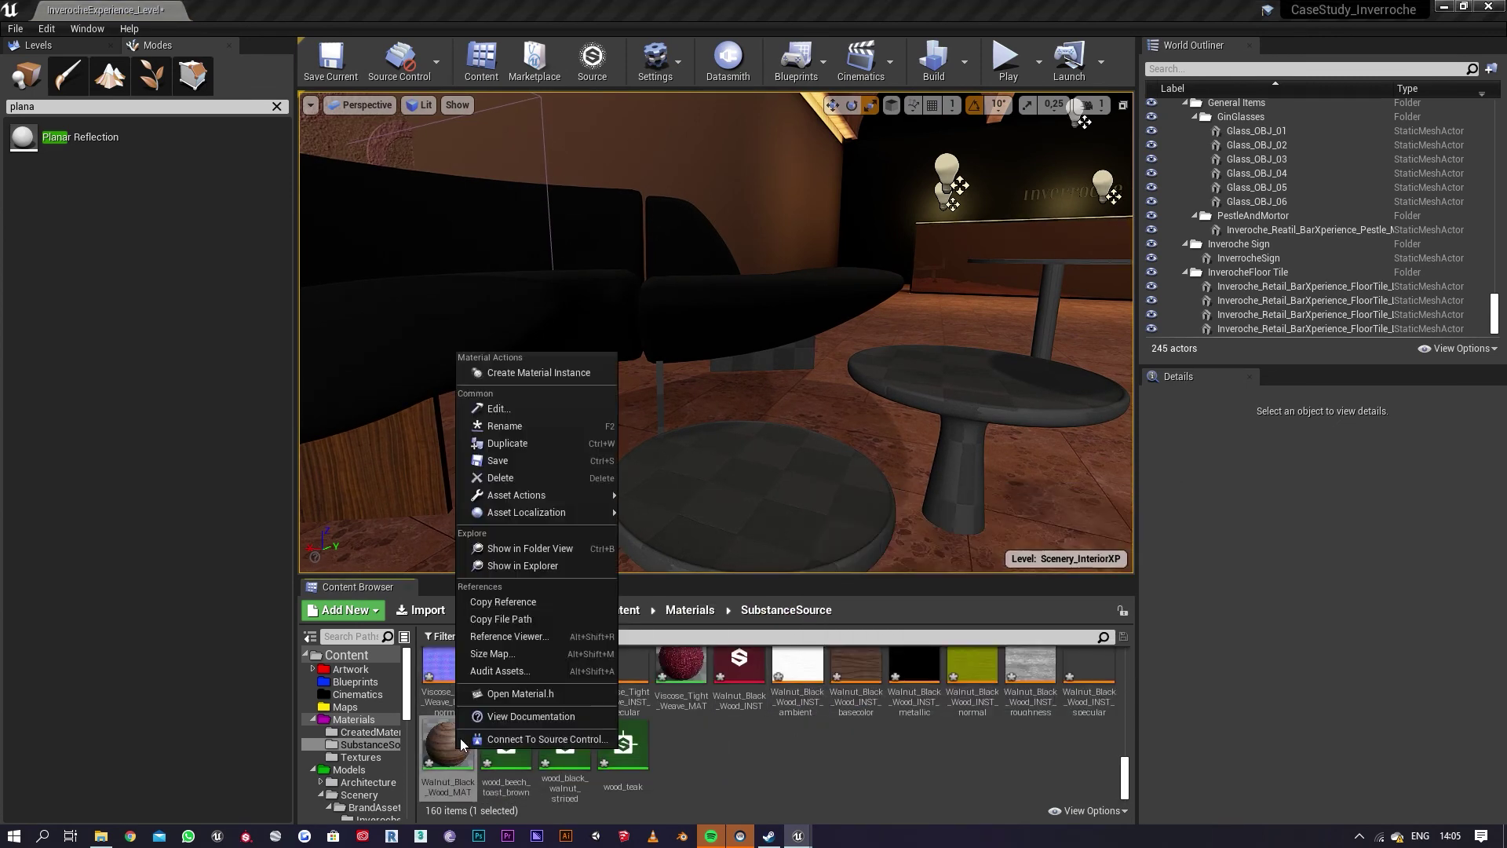
{"action": "left_click", "coordinate": [547, 373]}
{"action": "left_click_drag", "start_coordinate": [515, 748], "coordinate": [424, 477]}
{"action": "left_click_drag", "start_coordinate": [504, 716], "coordinate": [778, 417]}
Step: Look through the SubstanceSource materials for another wood and search for "bee"
{"action": "scroll", "coordinate": [748, 697], "scroll_direction": "up", "scroll_amount": 2}
{"action": "scroll", "coordinate": [748, 697], "scroll_direction": "up", "scroll_amount": 8}
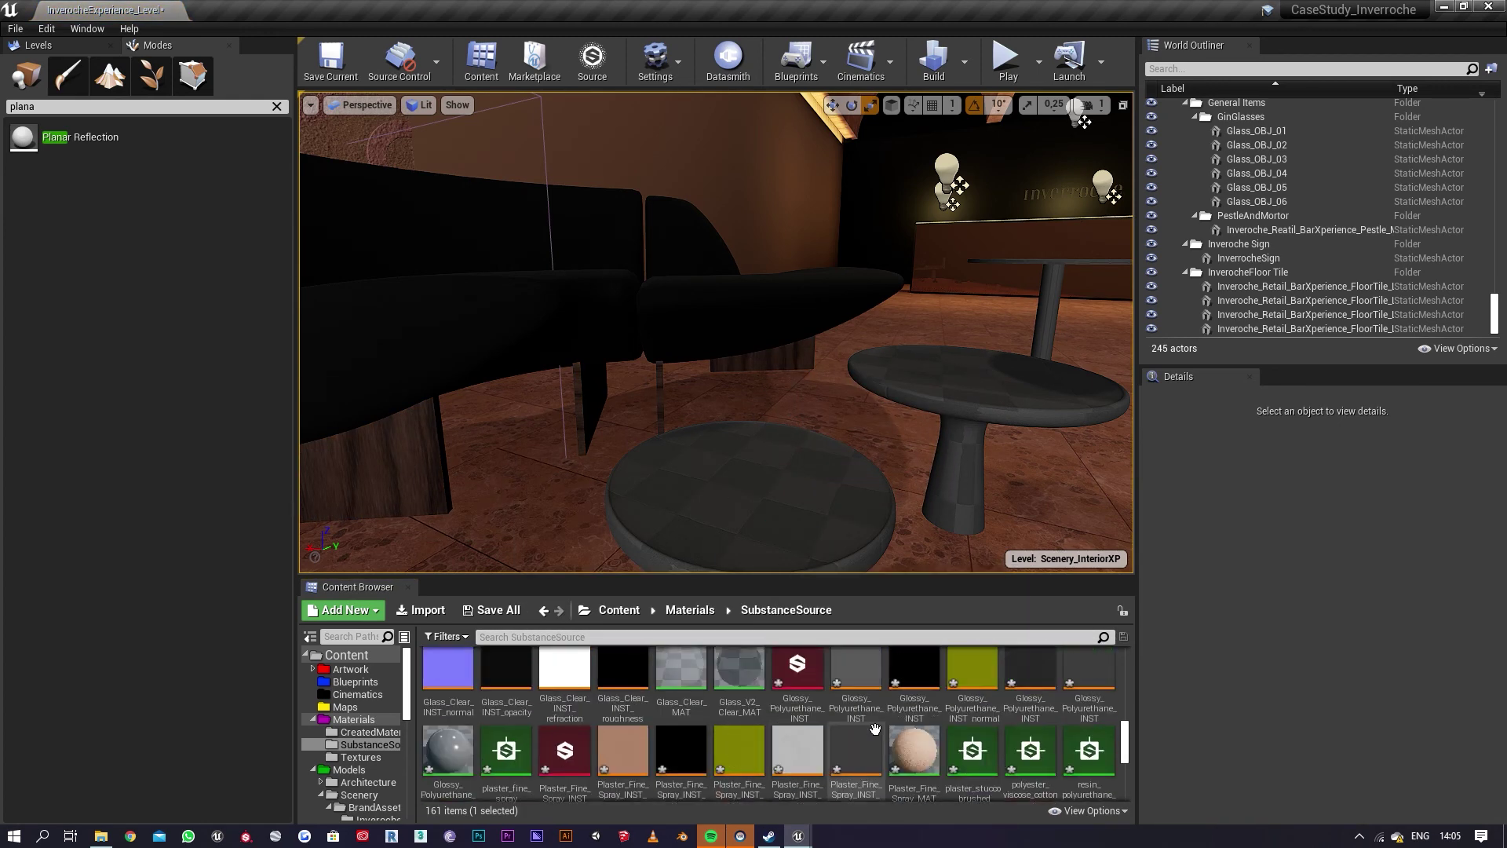
{"action": "scroll", "coordinate": [875, 730], "scroll_direction": "up", "scroll_amount": 10}
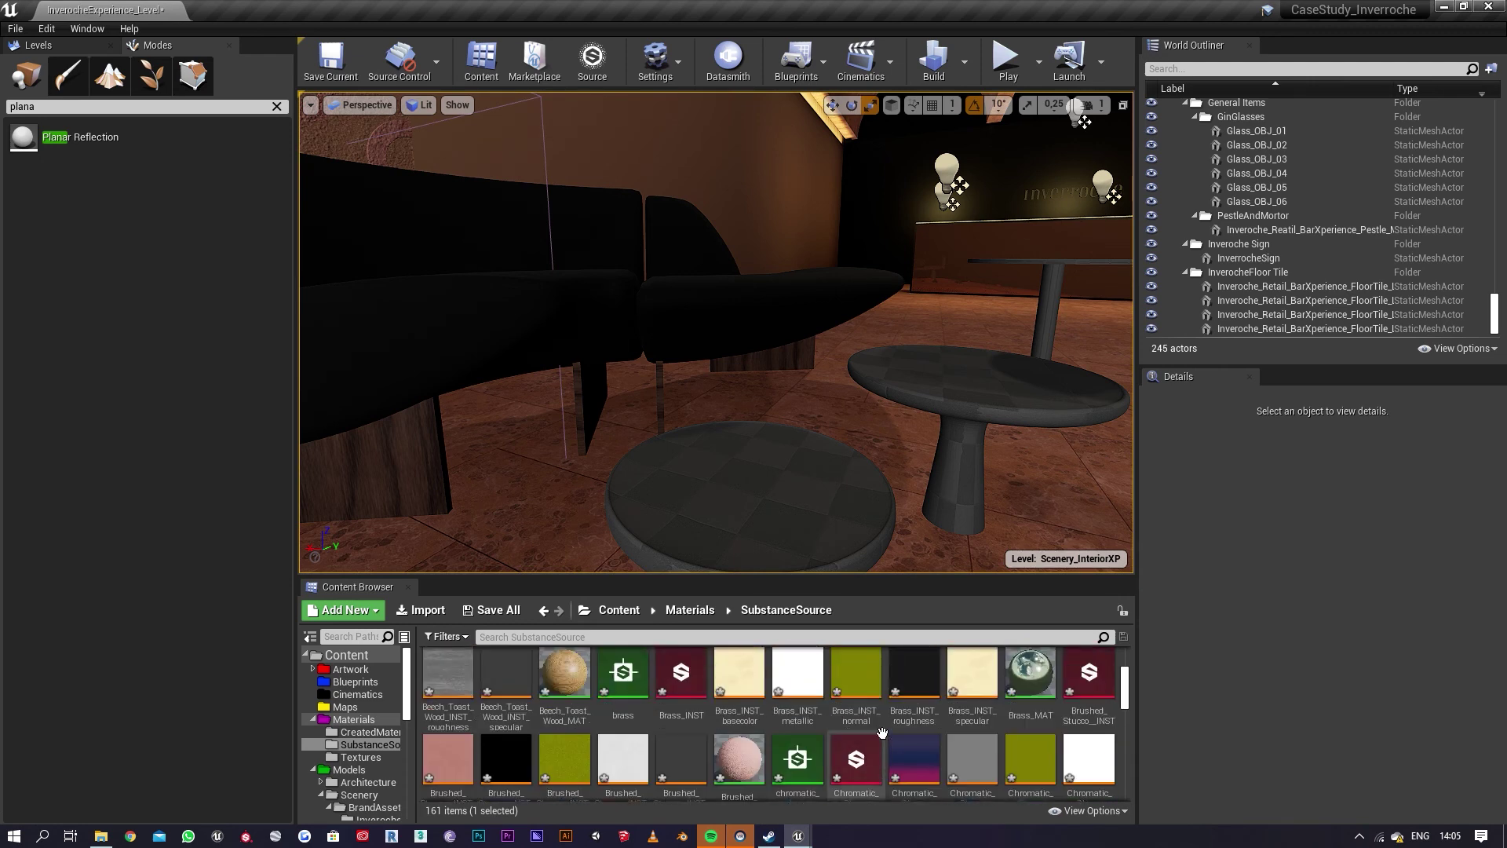
{"action": "scroll", "coordinate": [882, 733], "scroll_direction": "down", "scroll_amount": 8}
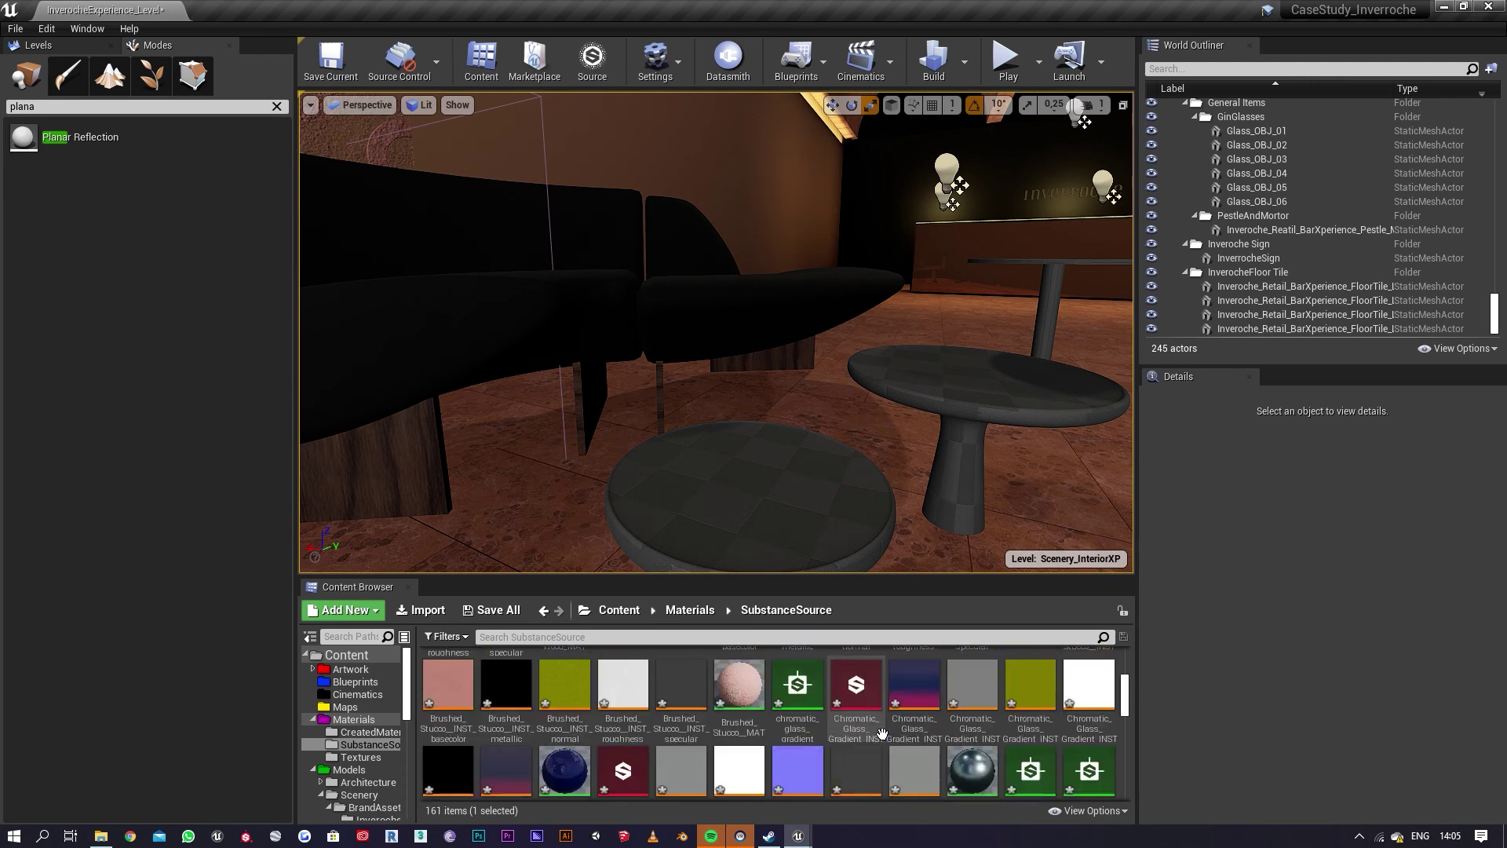
{"action": "right_click_drag", "start_coordinate": [853, 507], "coordinate": [1059, 432]}
{"action": "key", "text": "s"}
{"action": "left_click_drag", "start_coordinate": [844, 549], "coordinate": [868, 505]}
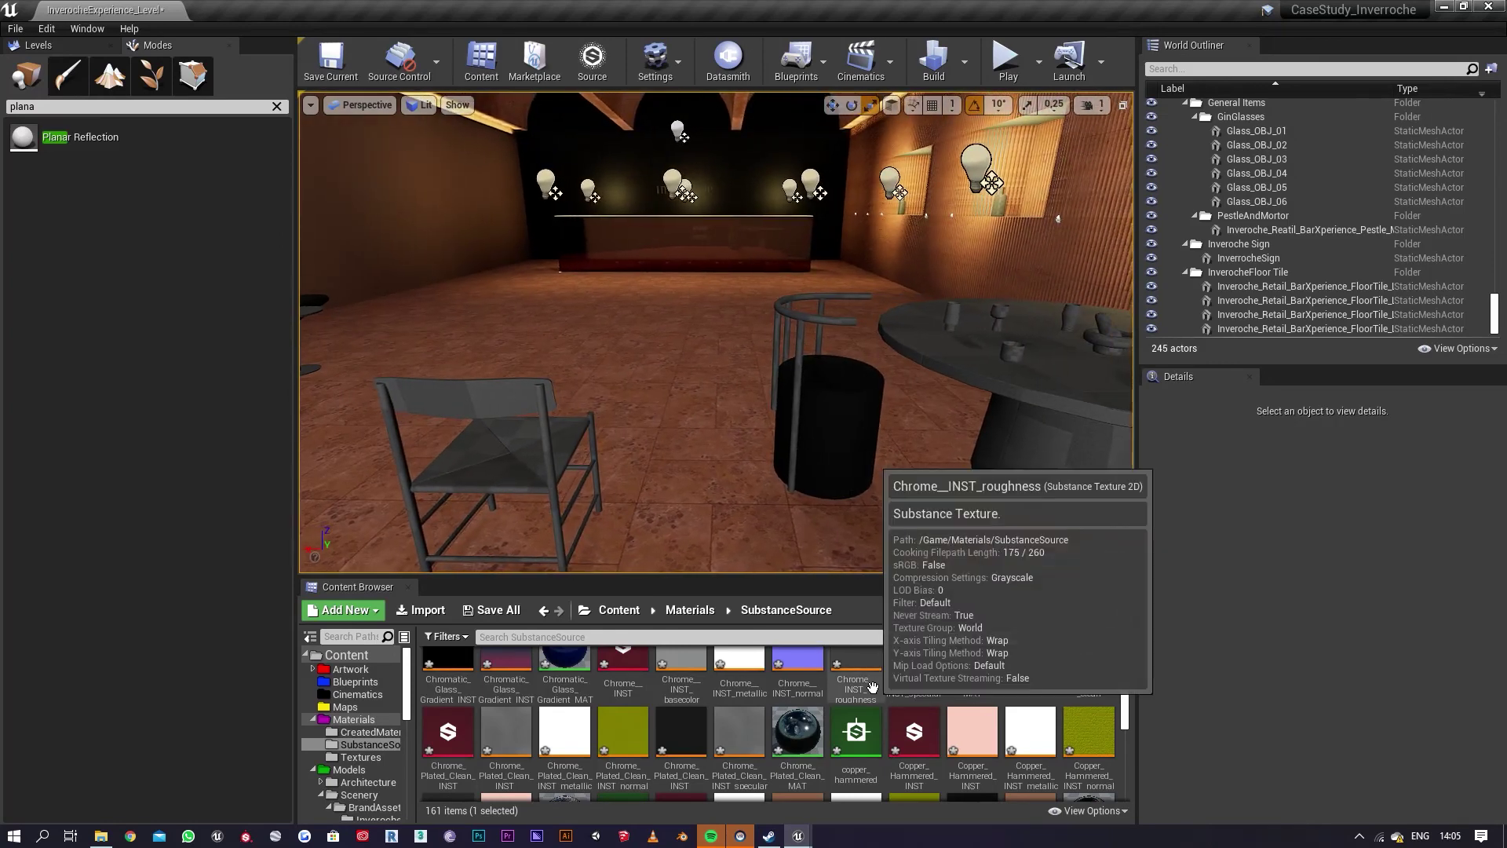
{"action": "scroll", "coordinate": [885, 693], "scroll_direction": "down", "scroll_amount": 1}
{"action": "left_click", "coordinate": [644, 640]}
{"action": "type", "text": "b"}
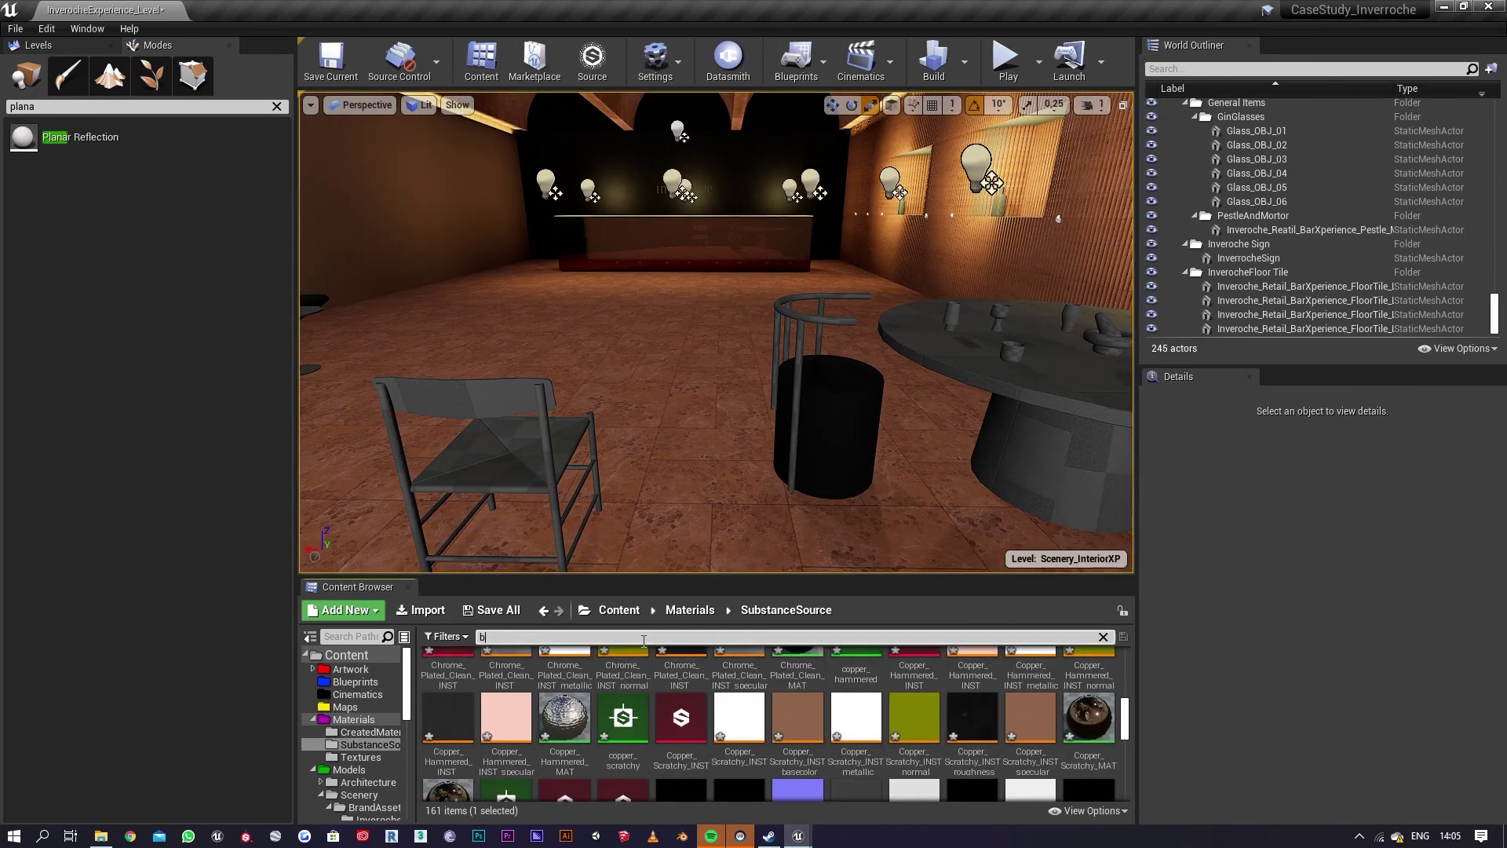
{"action": "type", "text": "ee"}
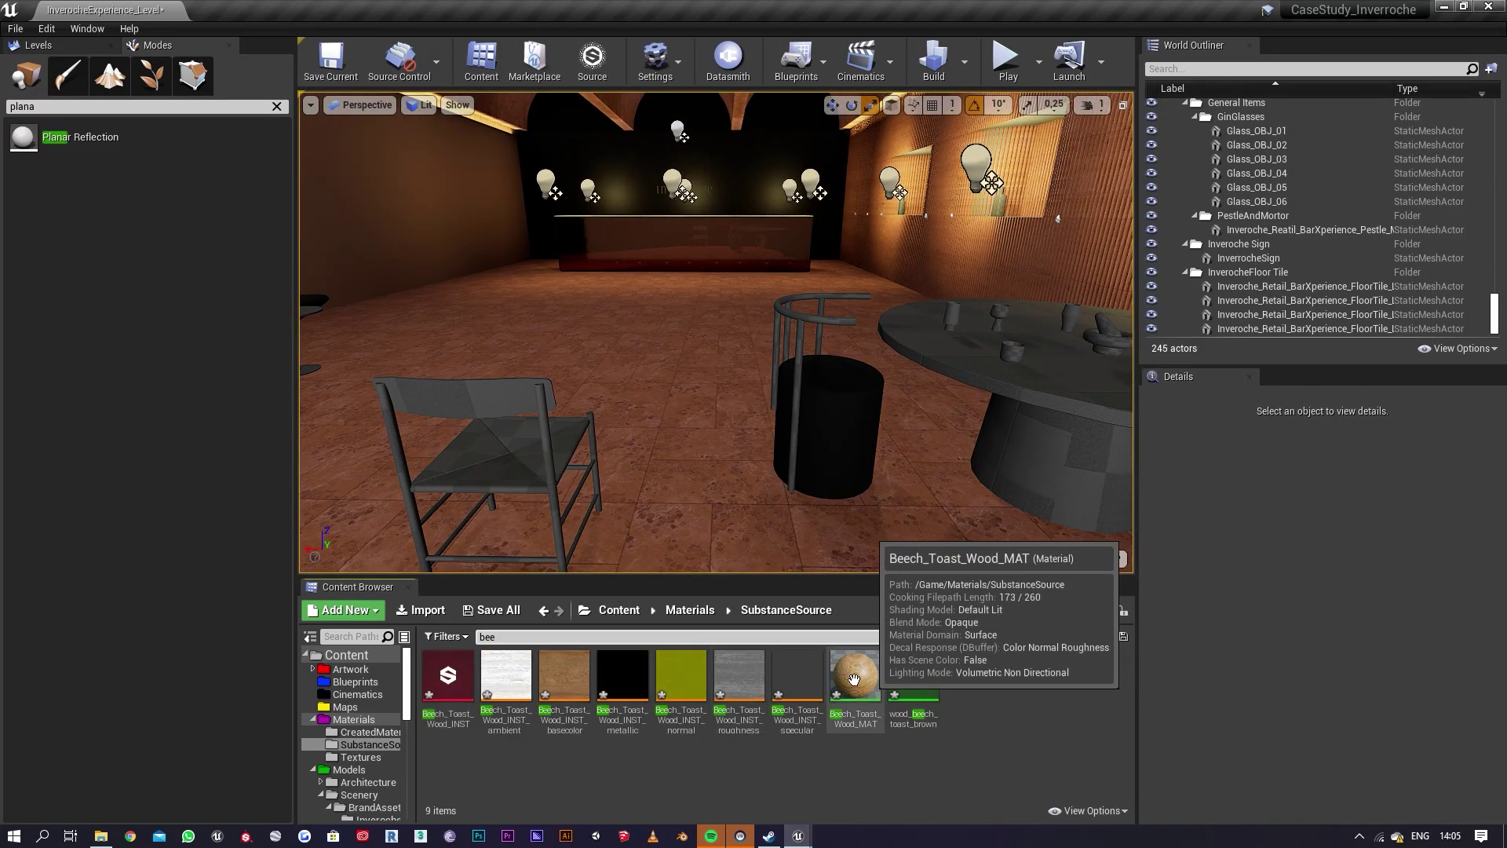
Step: Create a material instance from Beech_Toast_Wood_MAT and apply it to the curved frame of the round chair
{"action": "right_click", "coordinate": [854, 679]}
{"action": "left_click", "coordinate": [936, 308]}
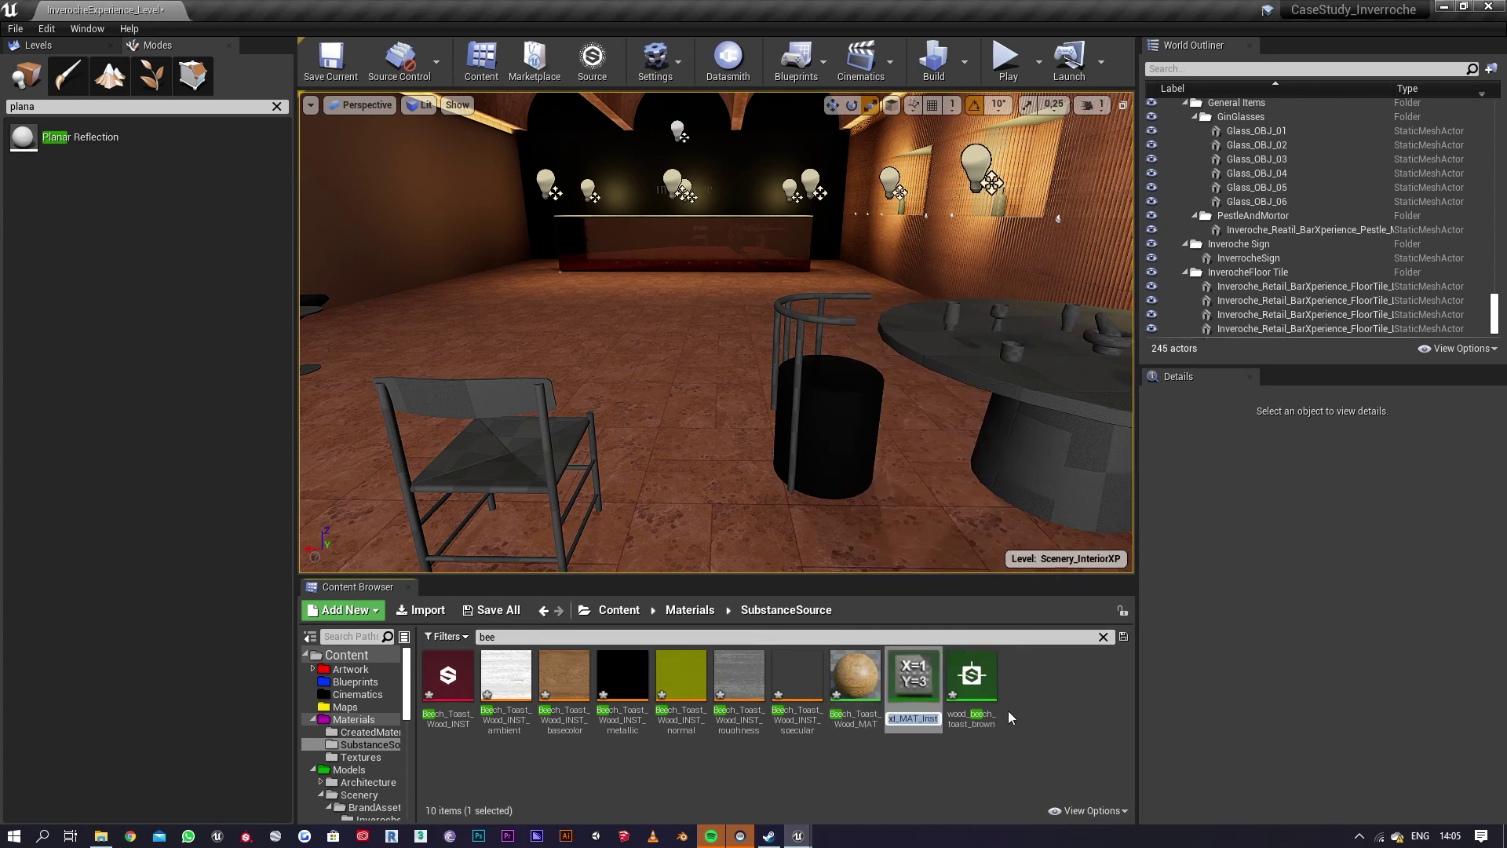
{"action": "left_click_drag", "start_coordinate": [910, 680], "coordinate": [810, 317]}
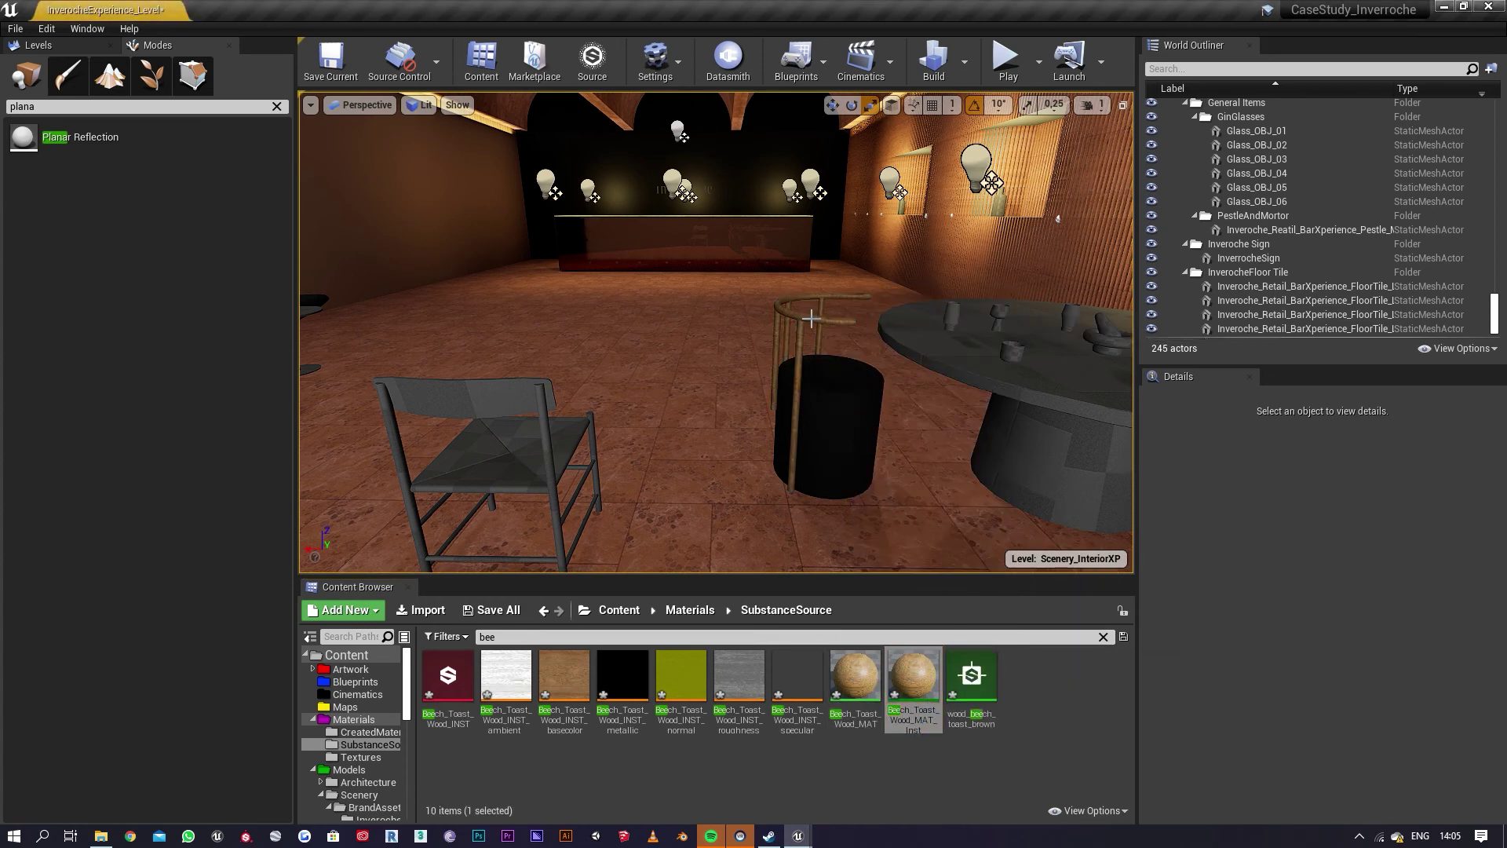
Step: Apply Beech_Toast_Wood_MAT_Inst to the sofa's front base block, and try it on a round side table's pedestal
{"action": "key", "text": "w"}
{"action": "right_click_drag", "start_coordinate": [856, 320], "coordinate": [651, 322]}
{"action": "key", "text": "s"}
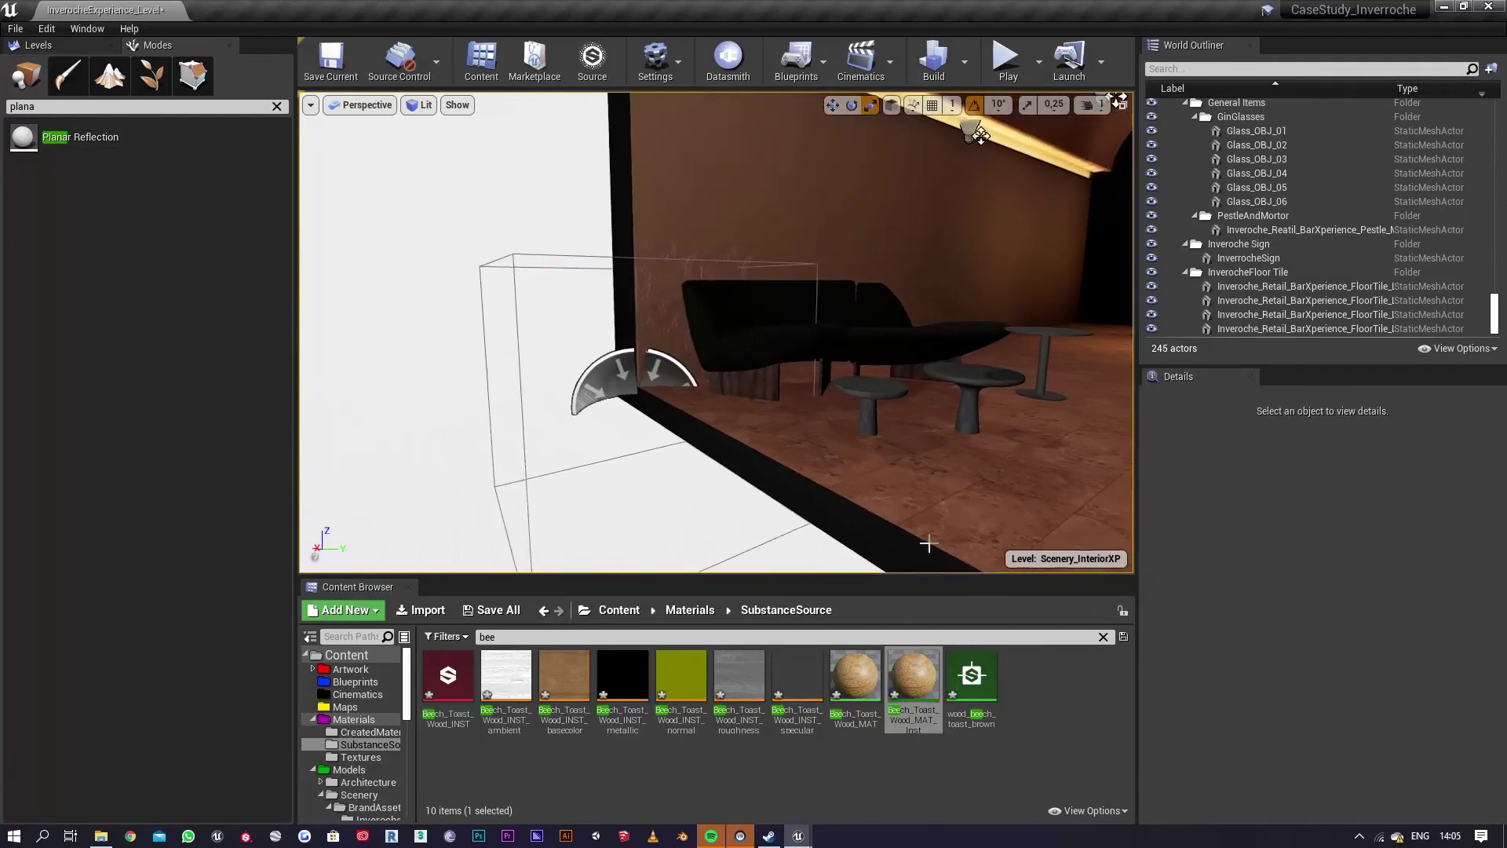
{"action": "left_click_drag", "start_coordinate": [921, 666], "coordinate": [749, 383]}
{"action": "right_click_drag", "start_coordinate": [749, 383], "coordinate": [875, 383]}
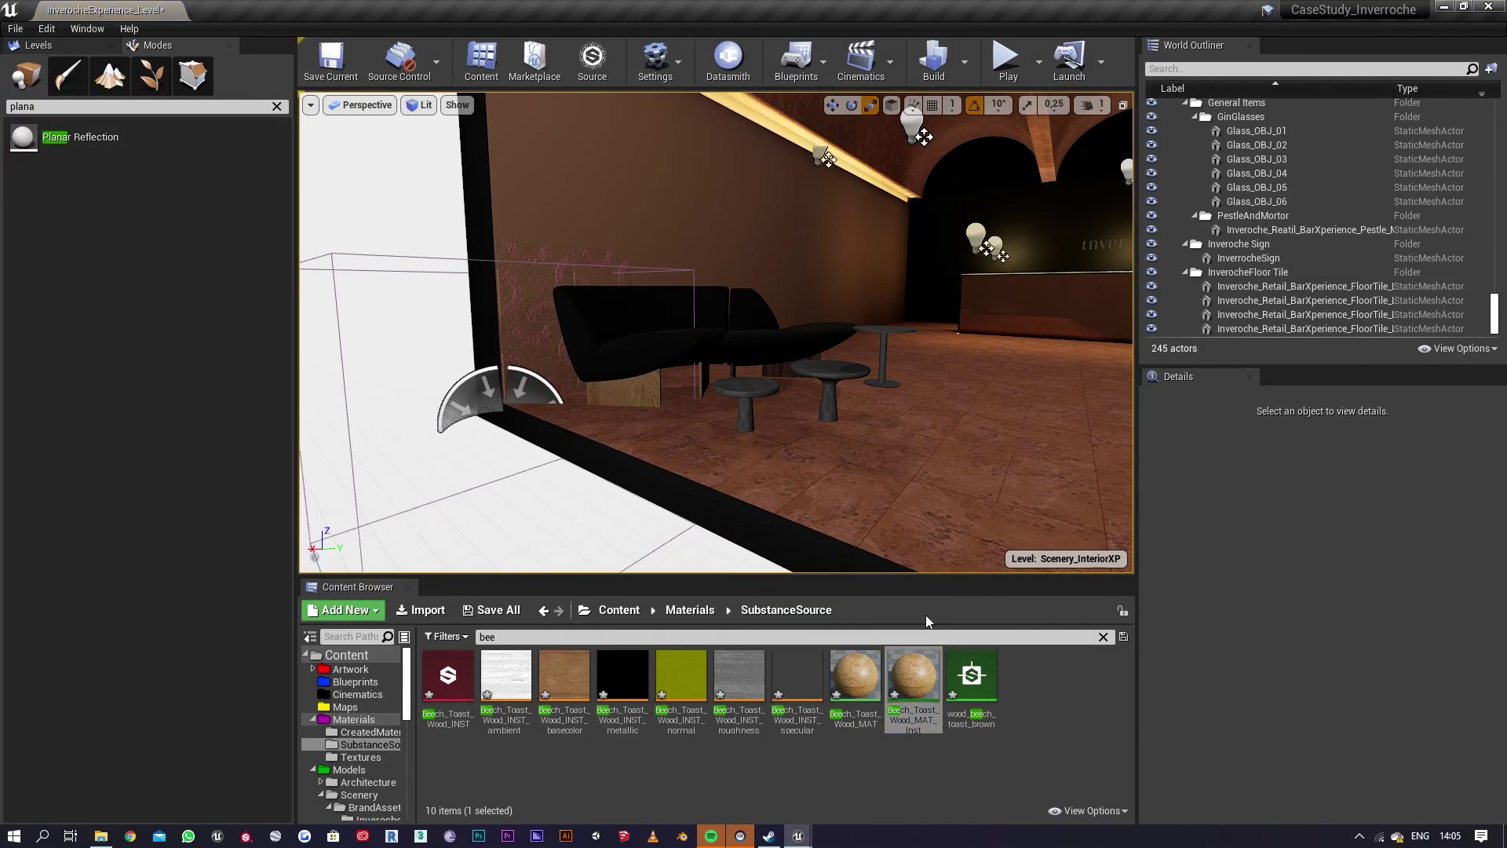
{"action": "left_click_drag", "start_coordinate": [929, 695], "coordinate": [835, 416]}
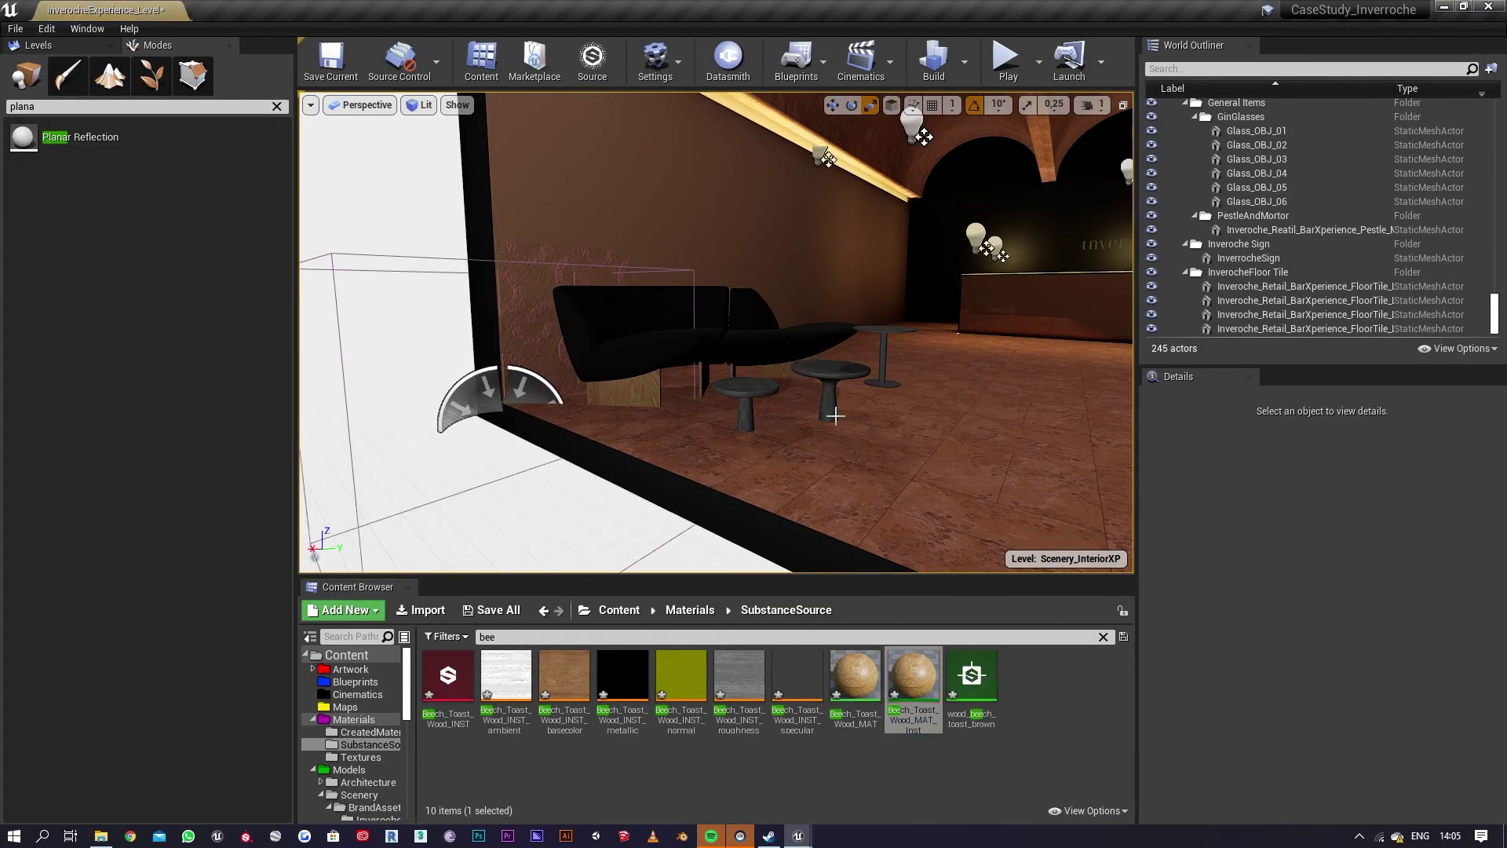
Step: Set the Beech Toast Wood Substance's Wood Color to dark brown, RGB 0.098958, 0.063563, 0.021647, and check it in the level
{"action": "double_click", "coordinate": [464, 675]}
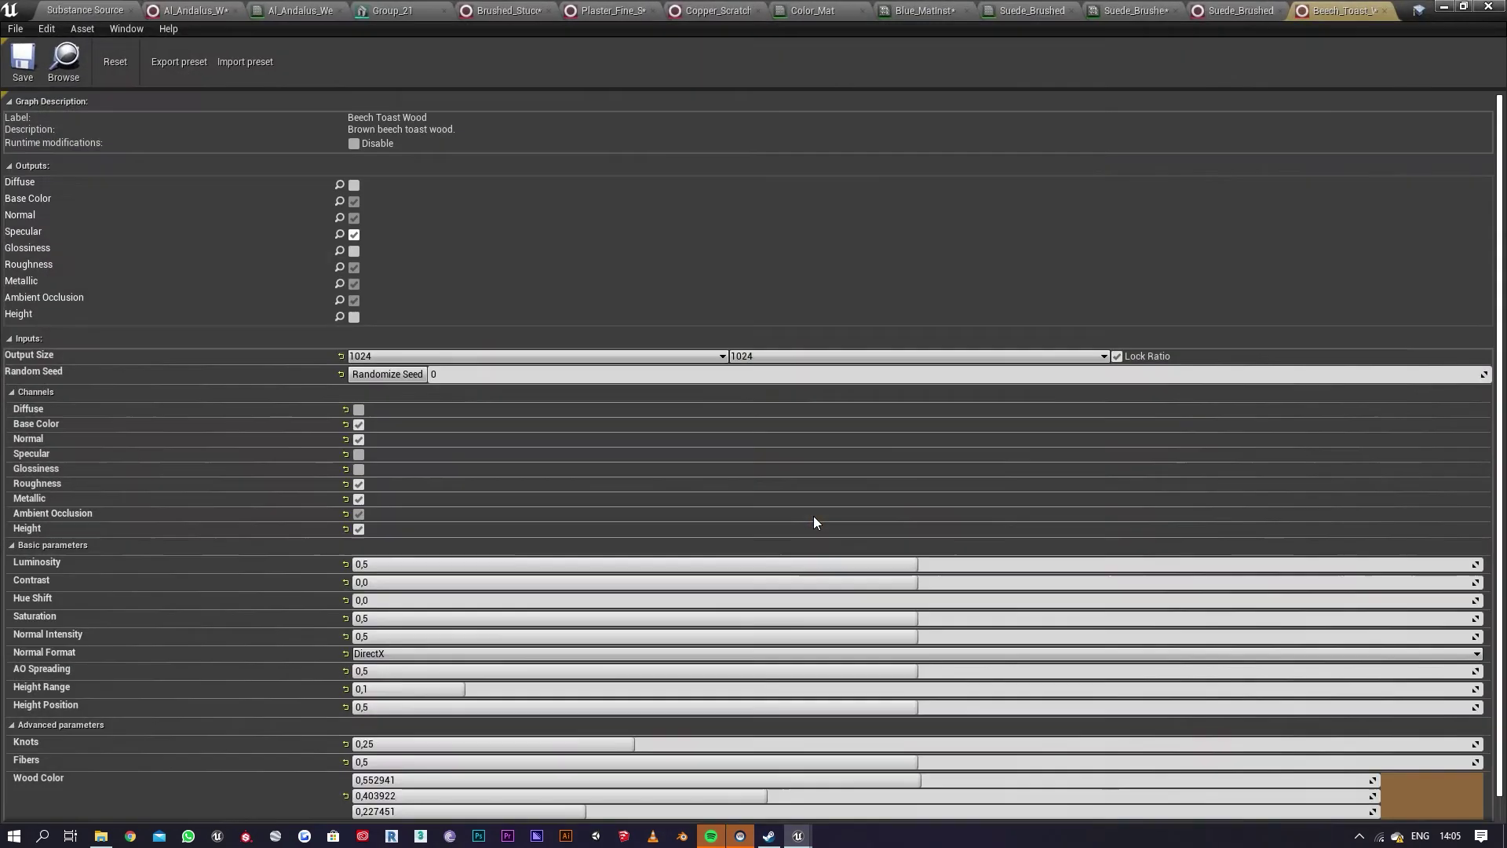
{"action": "left_click", "coordinate": [1441, 788]}
{"action": "left_click_drag", "start_coordinate": [1330, 528], "coordinate": [1334, 590]}
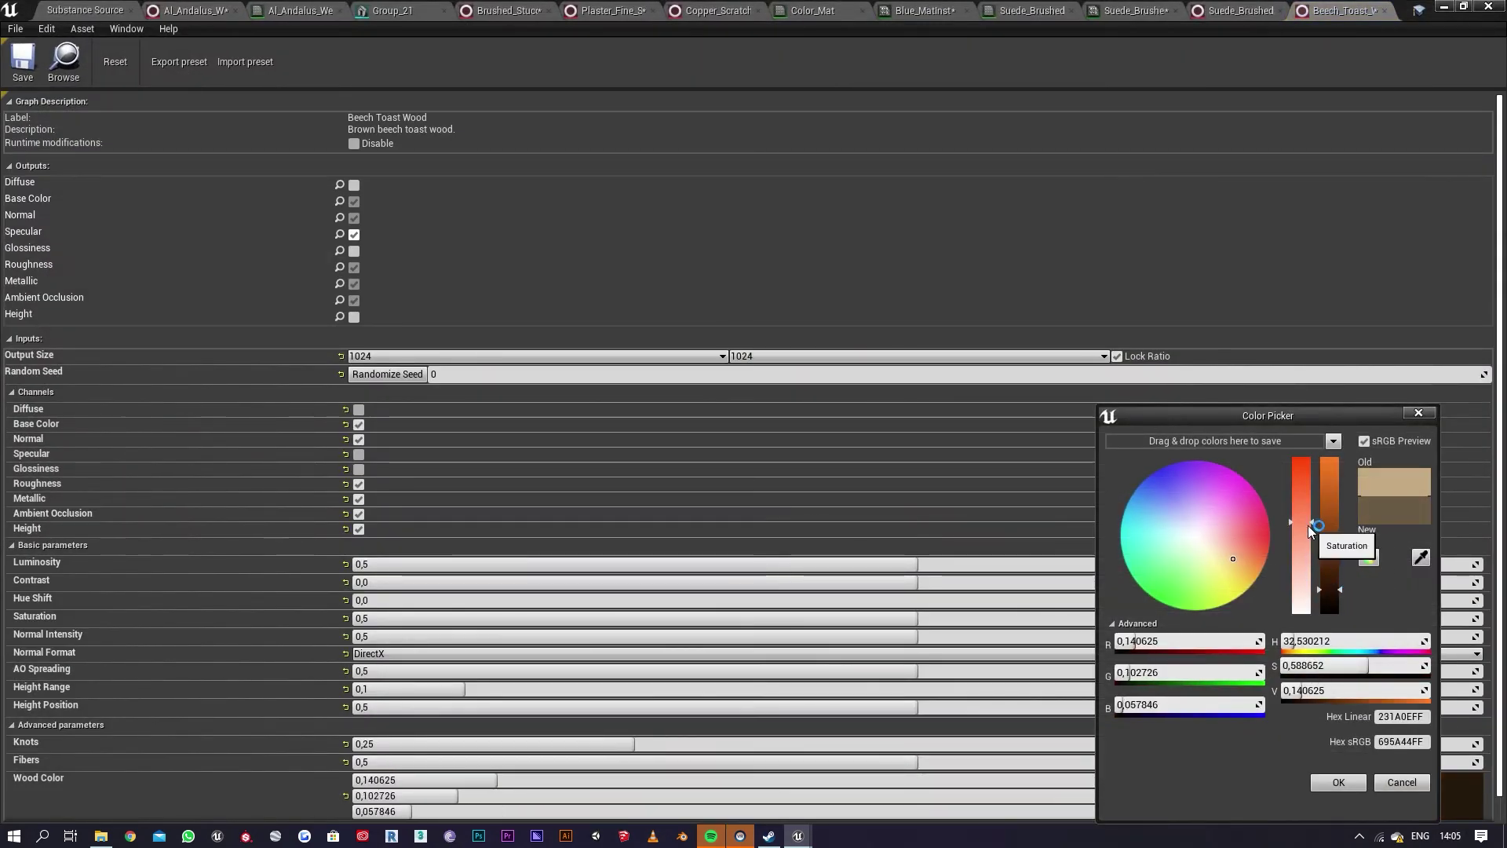
{"action": "left_click_drag", "start_coordinate": [1301, 523], "coordinate": [1303, 517]}
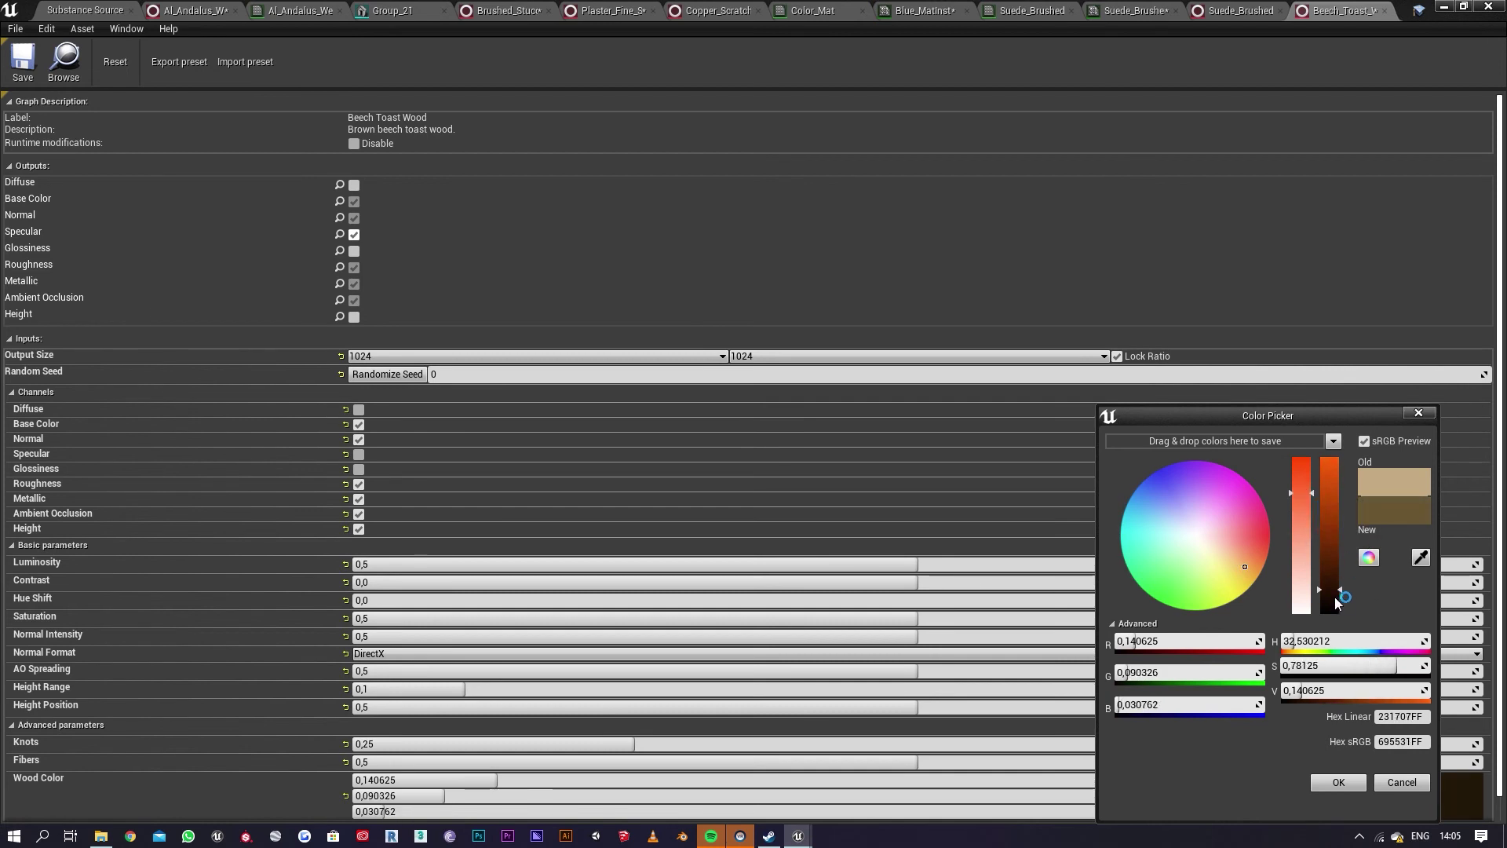
{"action": "left_click_drag", "start_coordinate": [1334, 597], "coordinate": [1335, 603]}
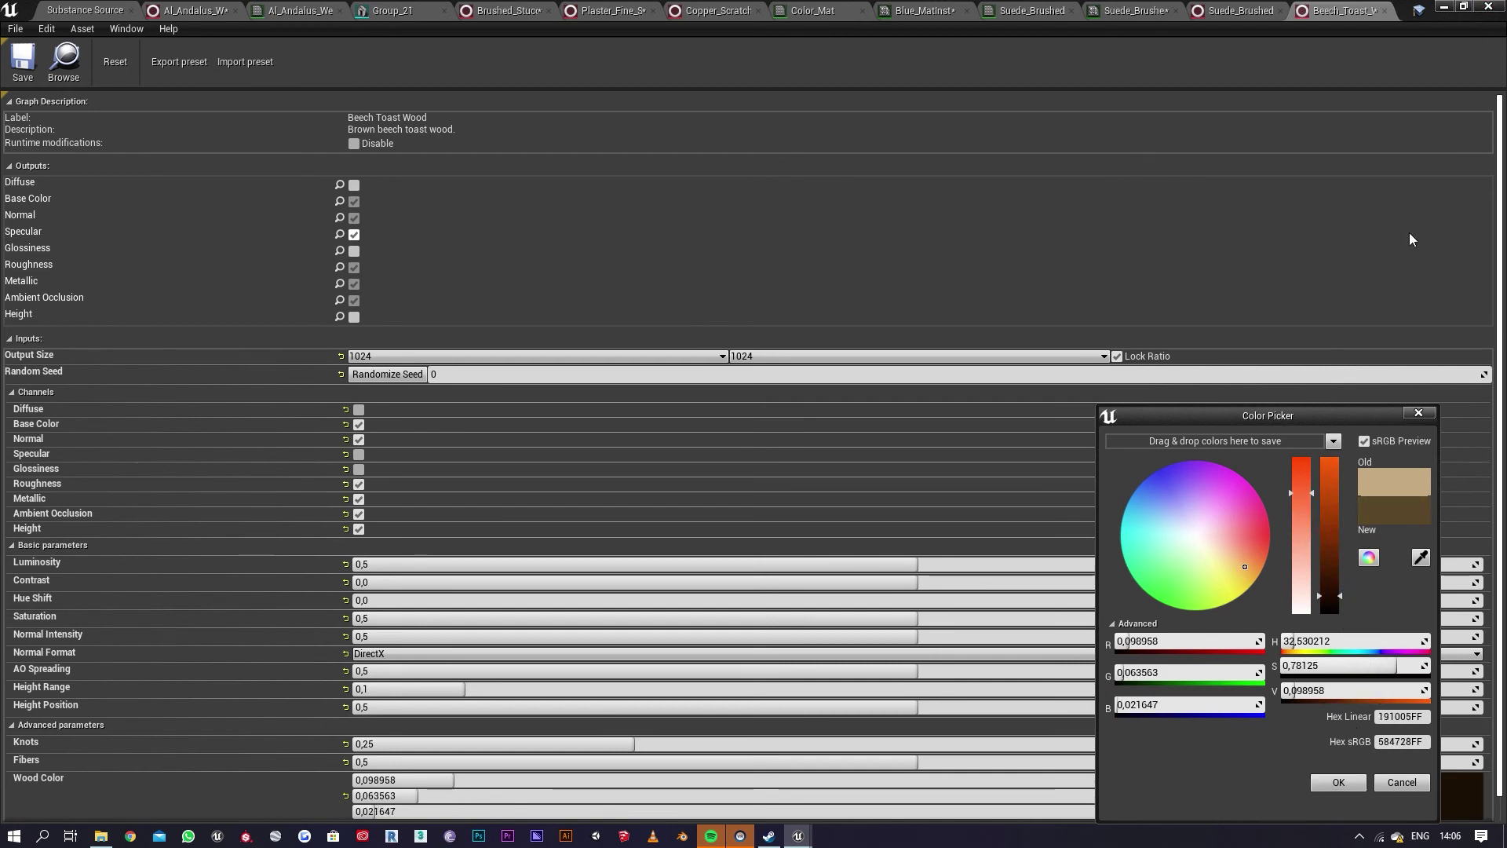
{"action": "left_click", "coordinate": [1338, 783]}
{"action": "scroll", "coordinate": [1325, 607], "scroll_direction": "down", "scroll_amount": 1}
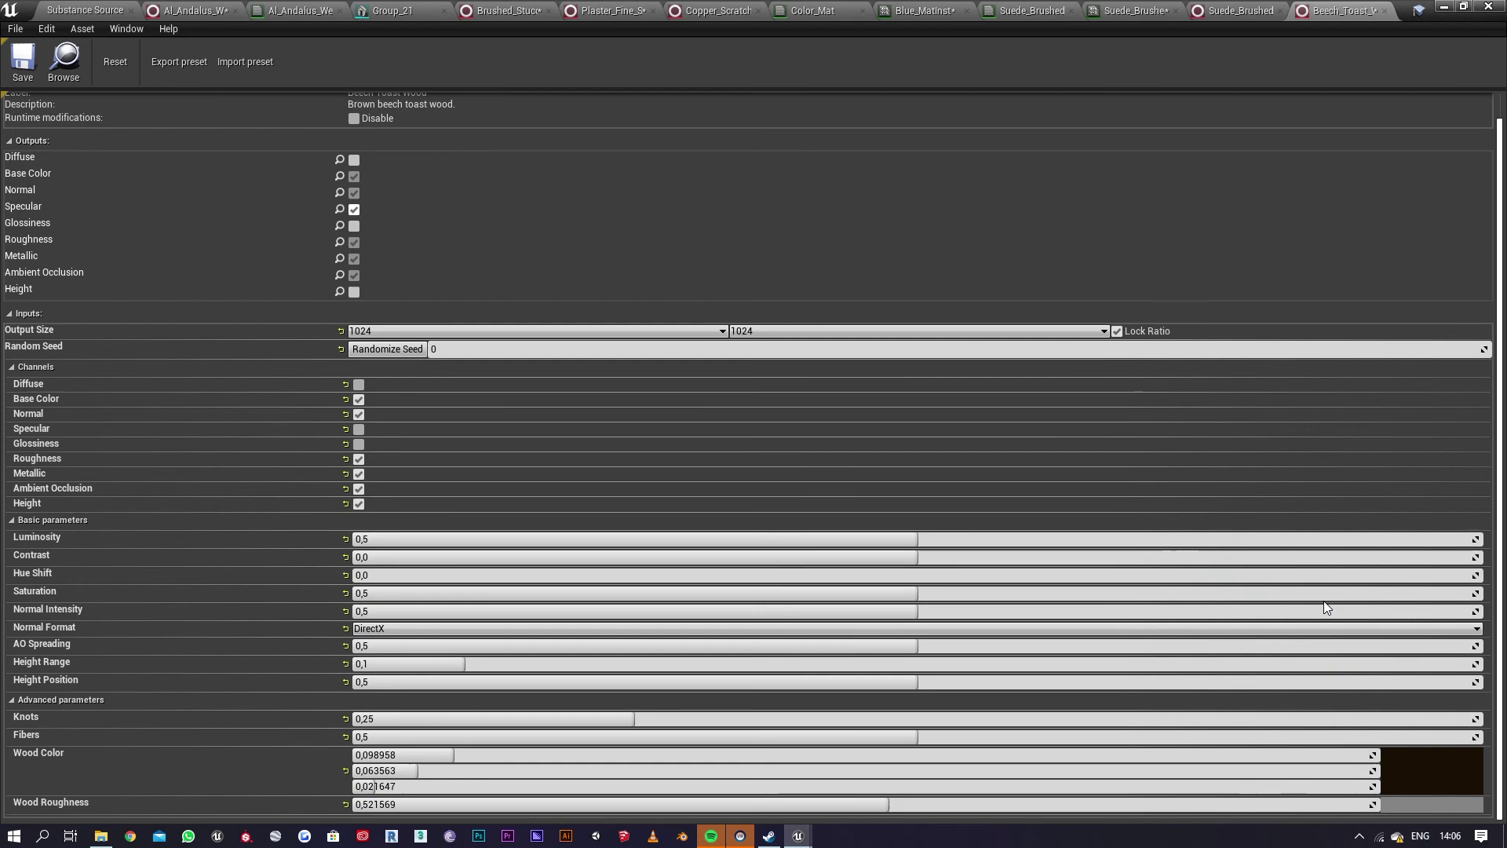
{"action": "left_click", "coordinate": [1446, 7]}
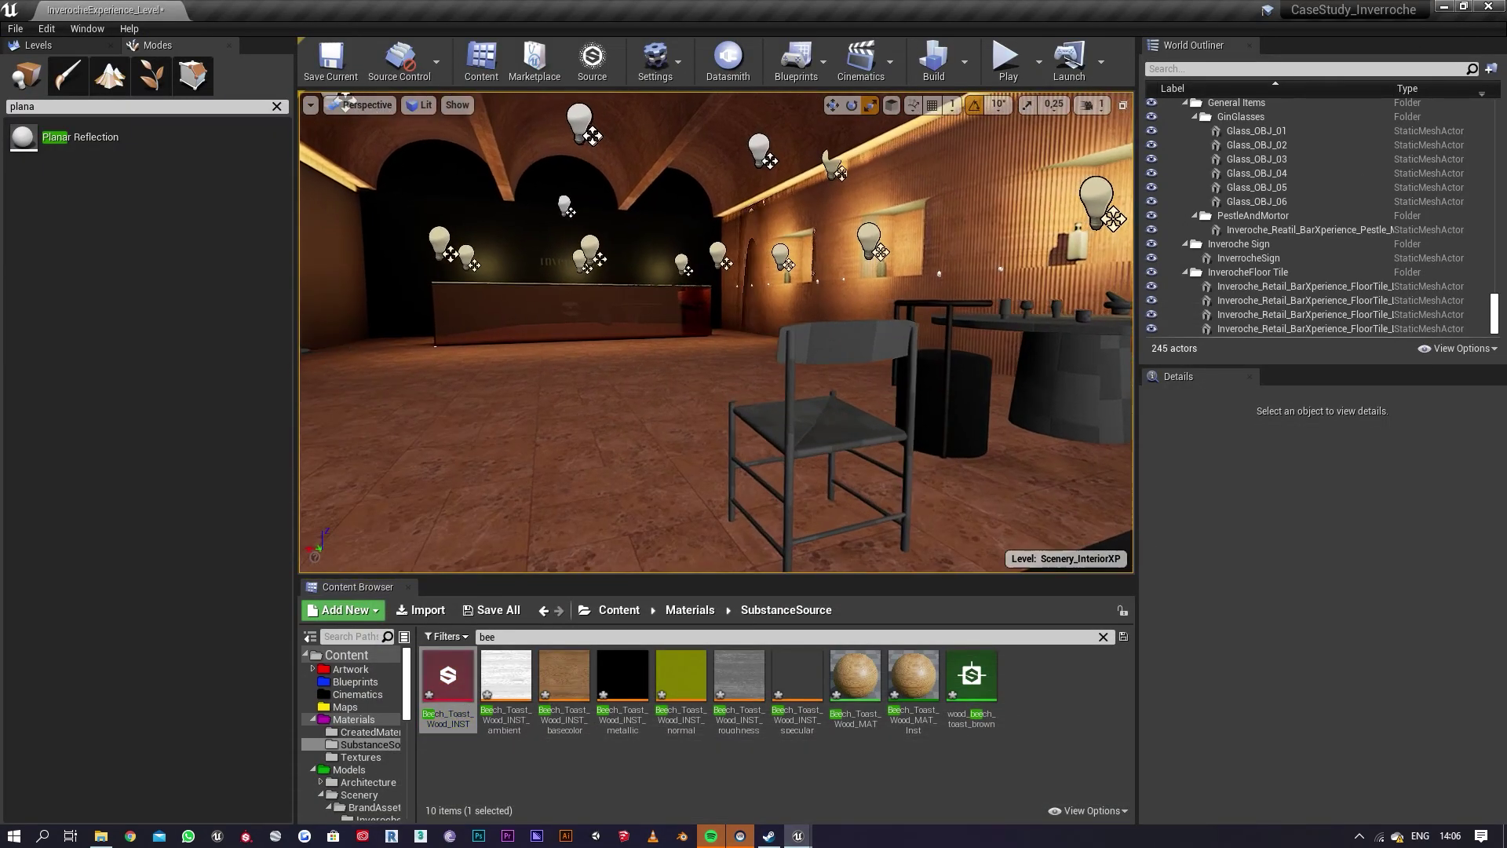
{"action": "mouse_move", "coordinate": [770, 383]}
{"action": "right_mouse_down"}
{"action": "mouse_move", "coordinate": [864, 384]}
{"action": "mouse_move", "coordinate": [770, 383]}
{"action": "right_mouse_up"}
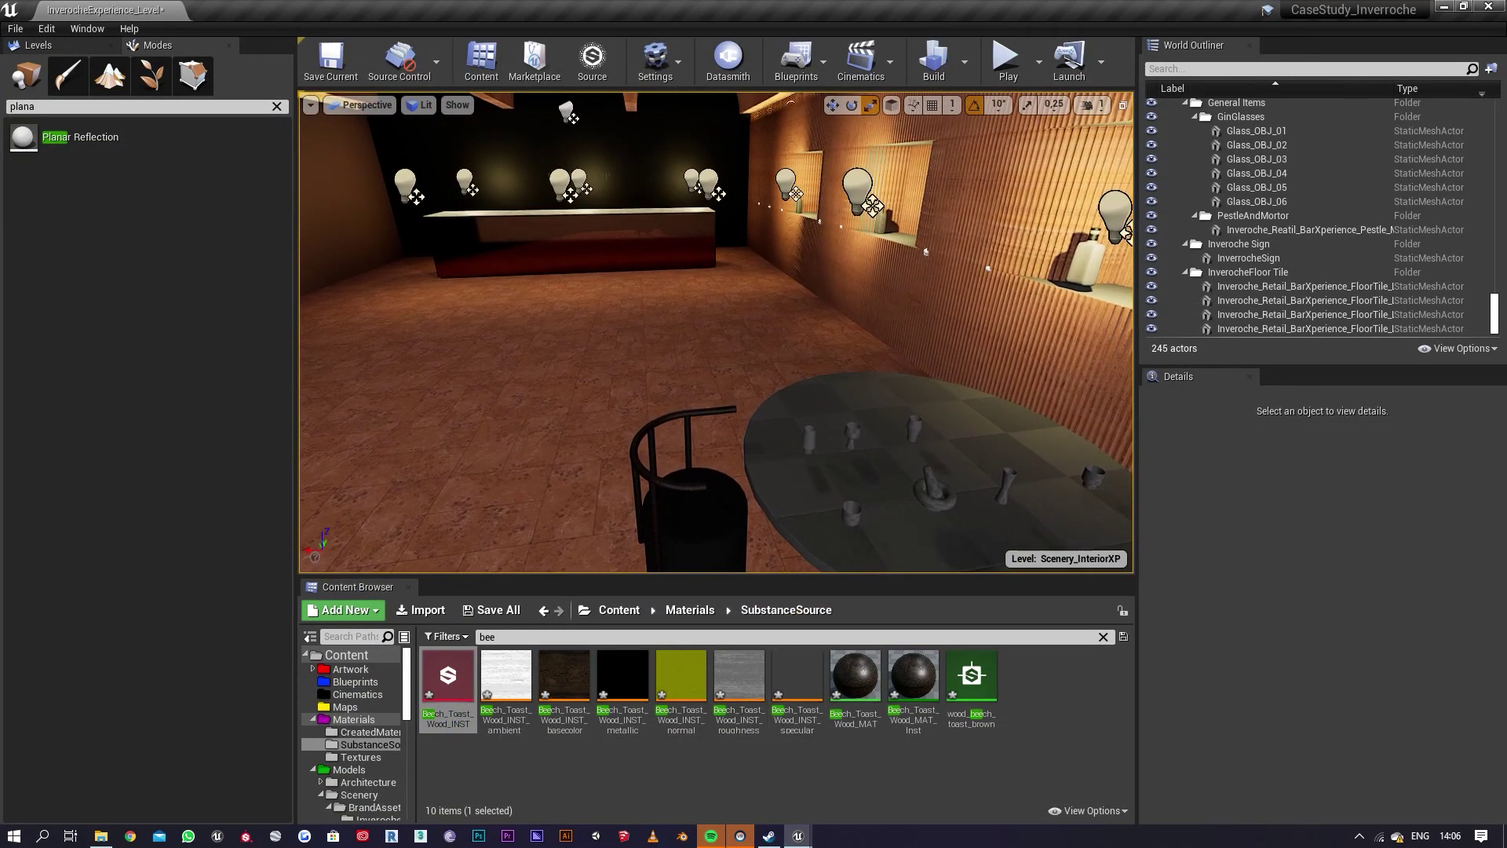
Step: Lighten the Beech Toast Wood Substance's Wood Color to RGB 0.203125, 0.130471, 0.044434 and return to the level
{"action": "double_click", "coordinate": [447, 677]}
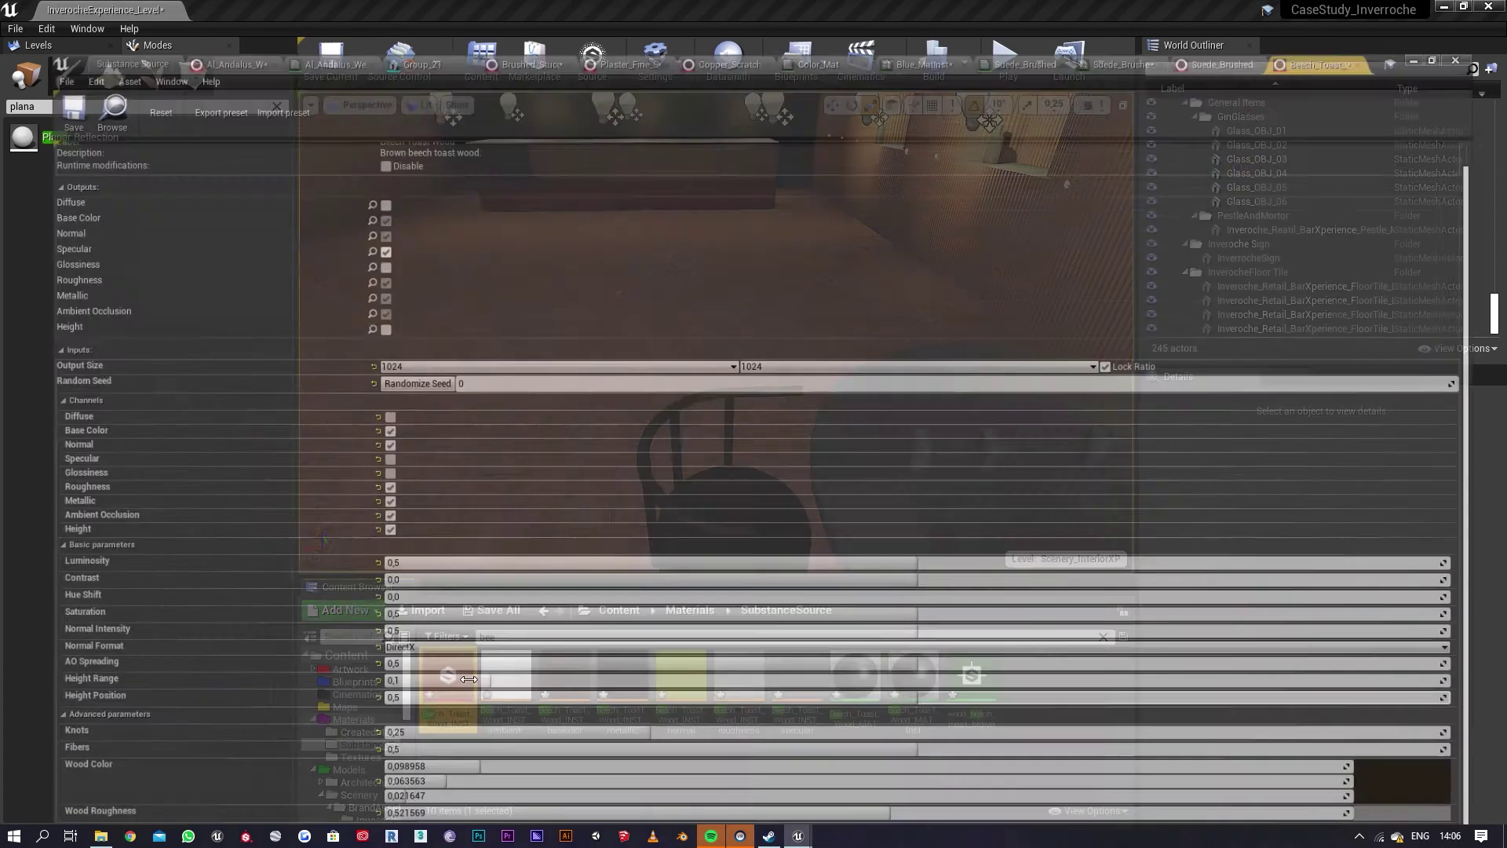
{"action": "left_click", "coordinate": [1393, 765]}
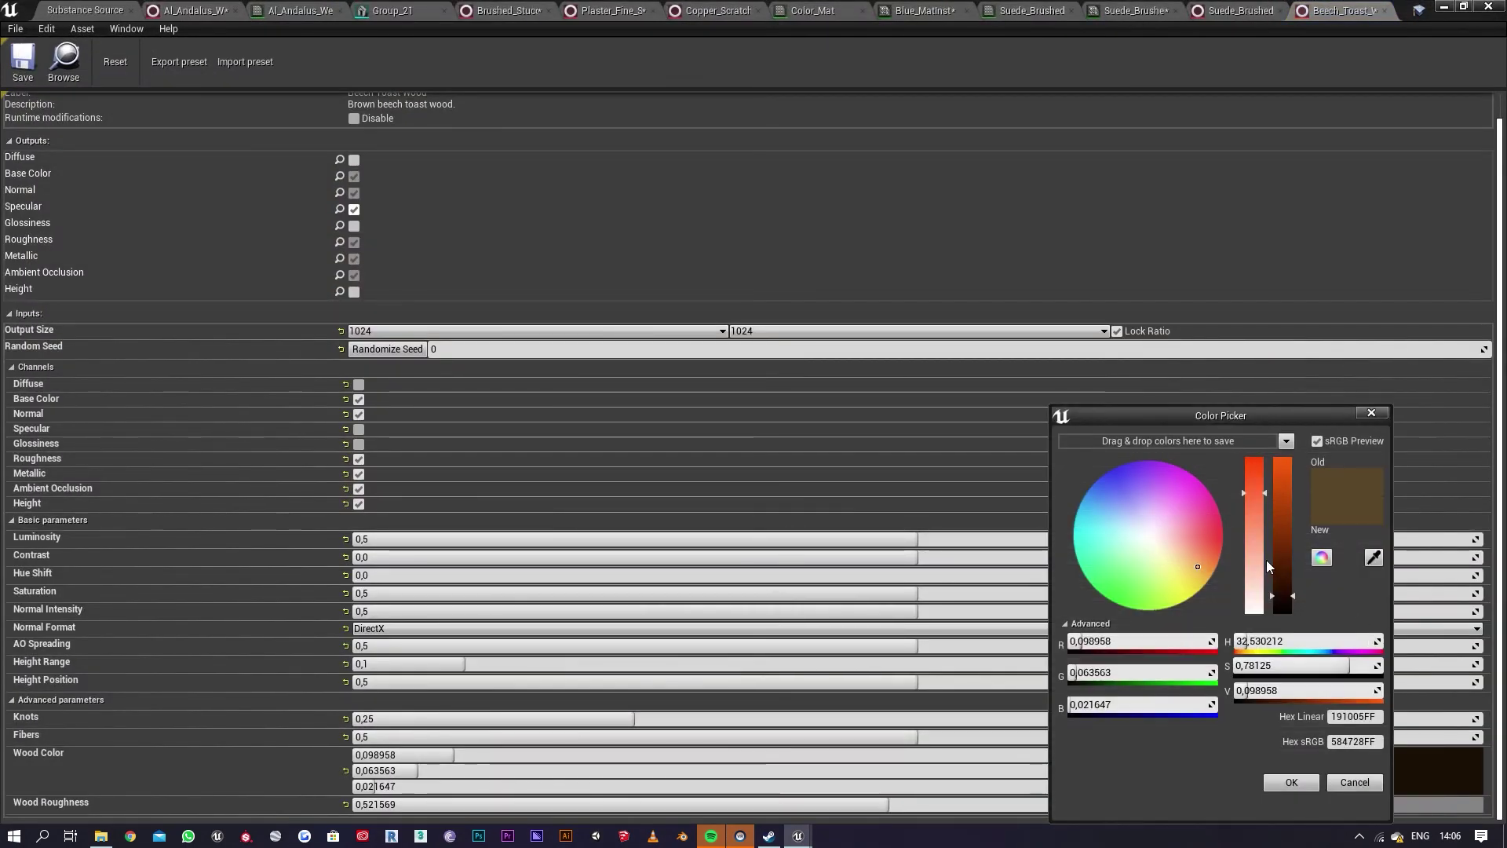
{"action": "left_click_drag", "start_coordinate": [1285, 584], "coordinate": [1285, 578]}
{"action": "left_click", "coordinate": [1291, 783]}
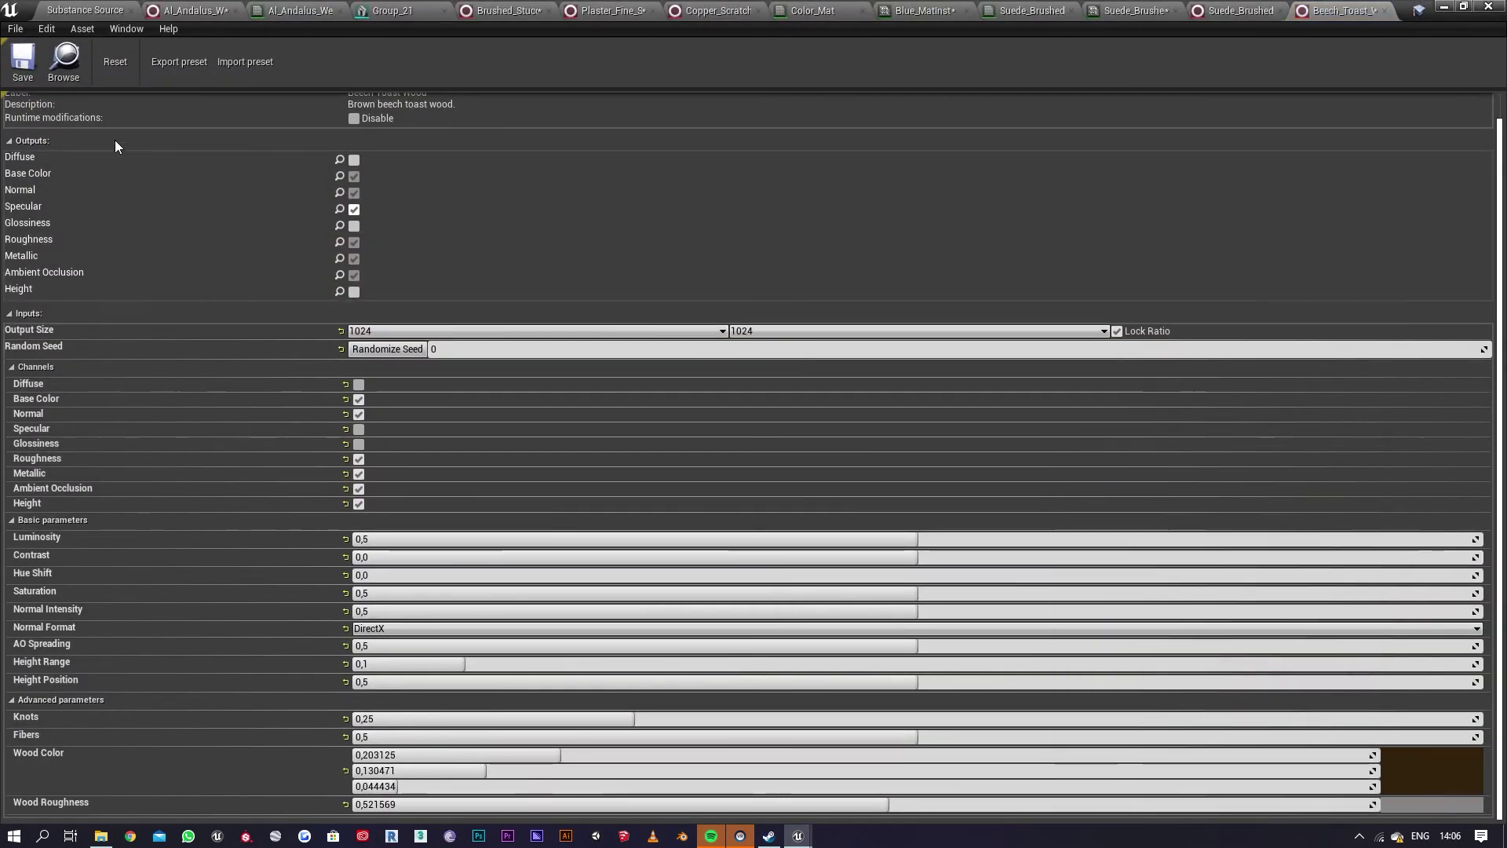
{"action": "left_click", "coordinate": [1443, 7]}
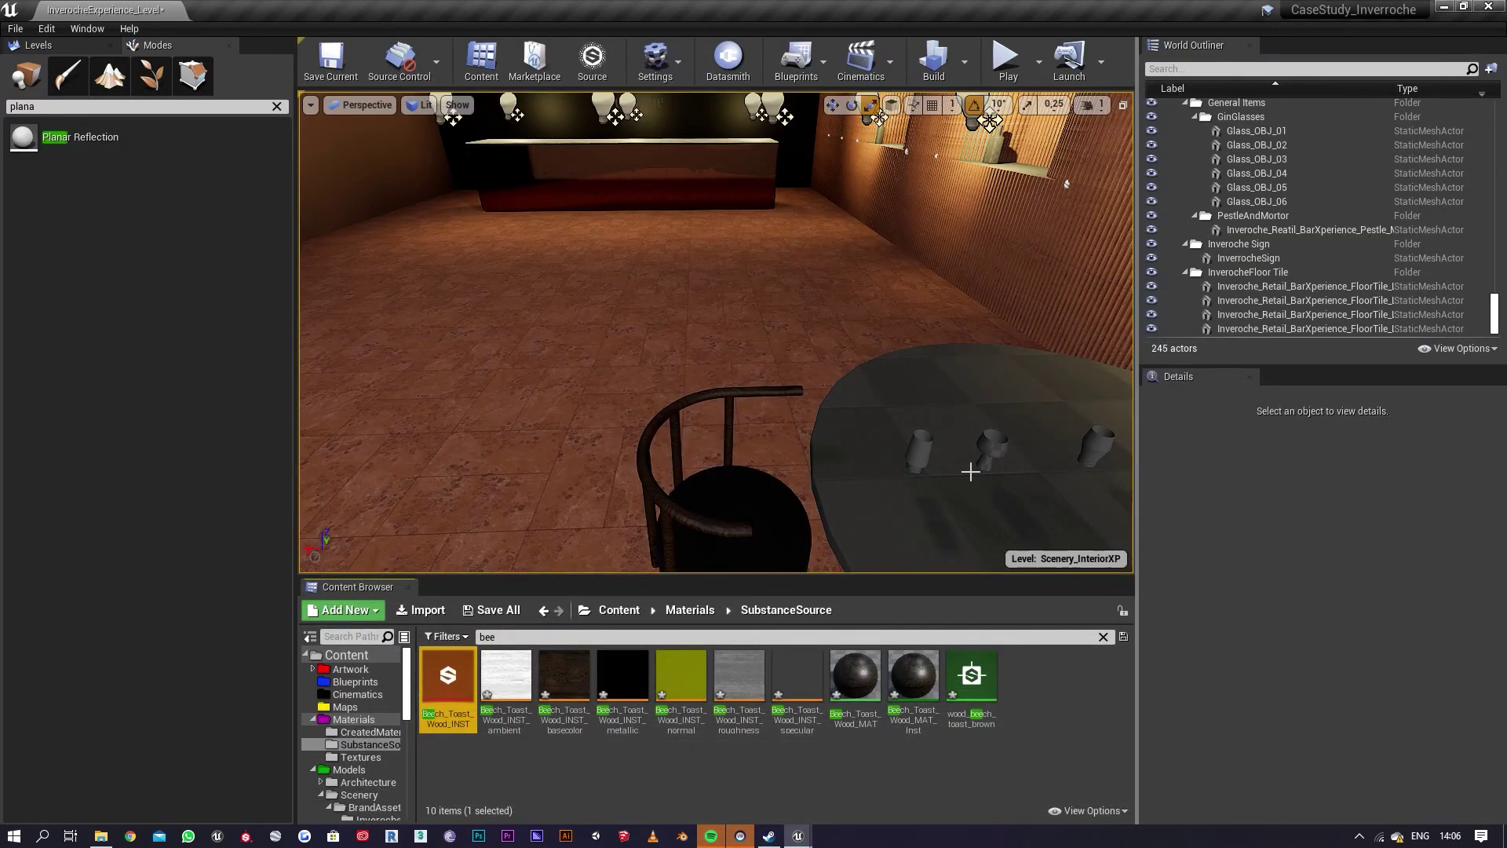
Step: Go to the side tables by the sofa and search the whole Materials folder for "glass"
{"action": "right_click_drag", "start_coordinate": [970, 471], "coordinate": [934, 513]}
{"action": "scroll", "coordinate": [995, 484], "scroll_direction": "down", "scroll_amount": 6}
{"action": "left_click", "coordinate": [679, 609]}
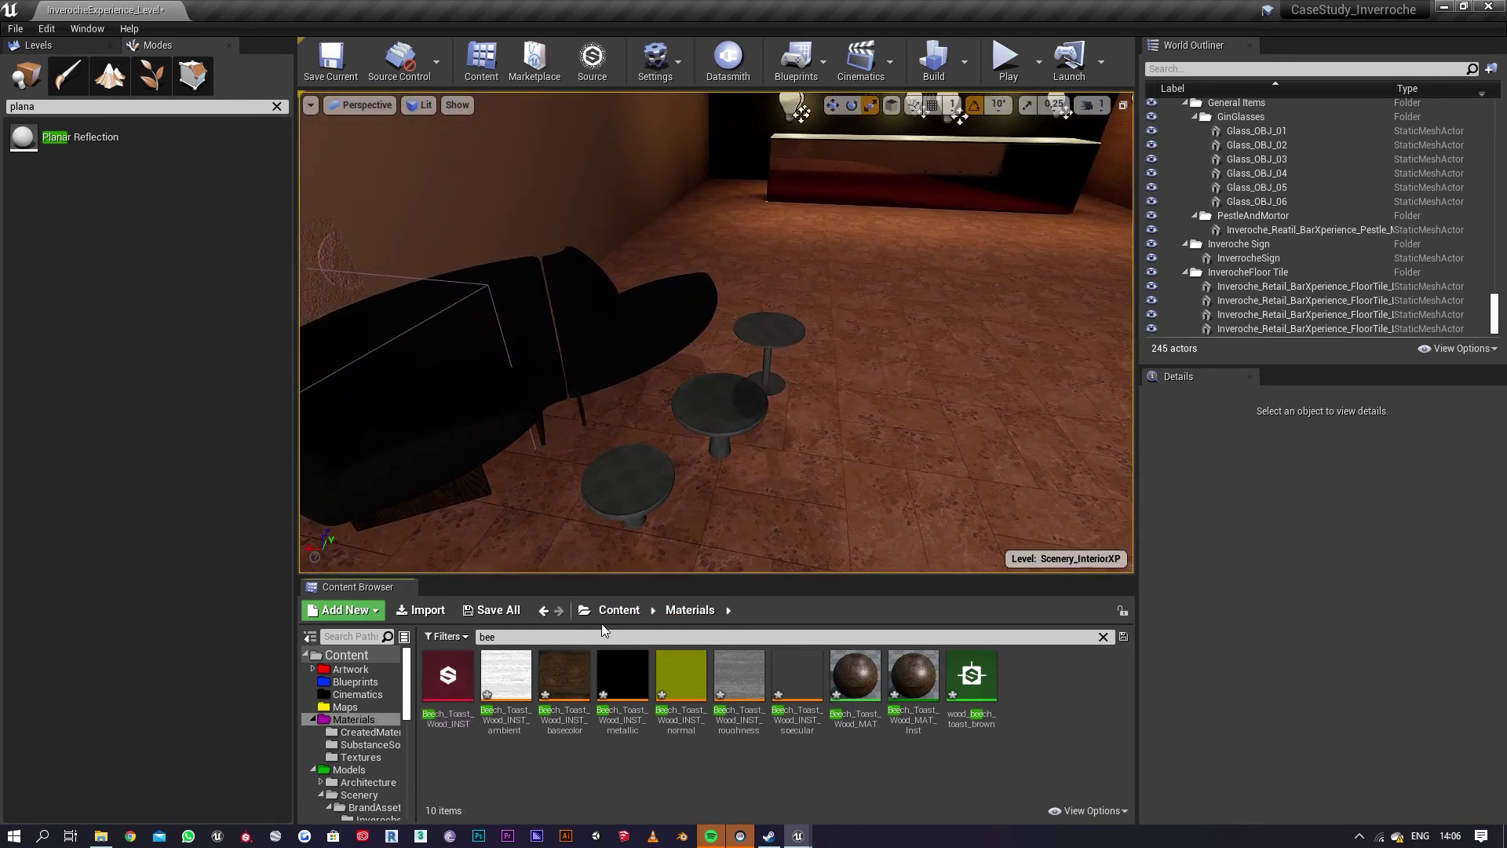
{"action": "type", "text": "glass"}
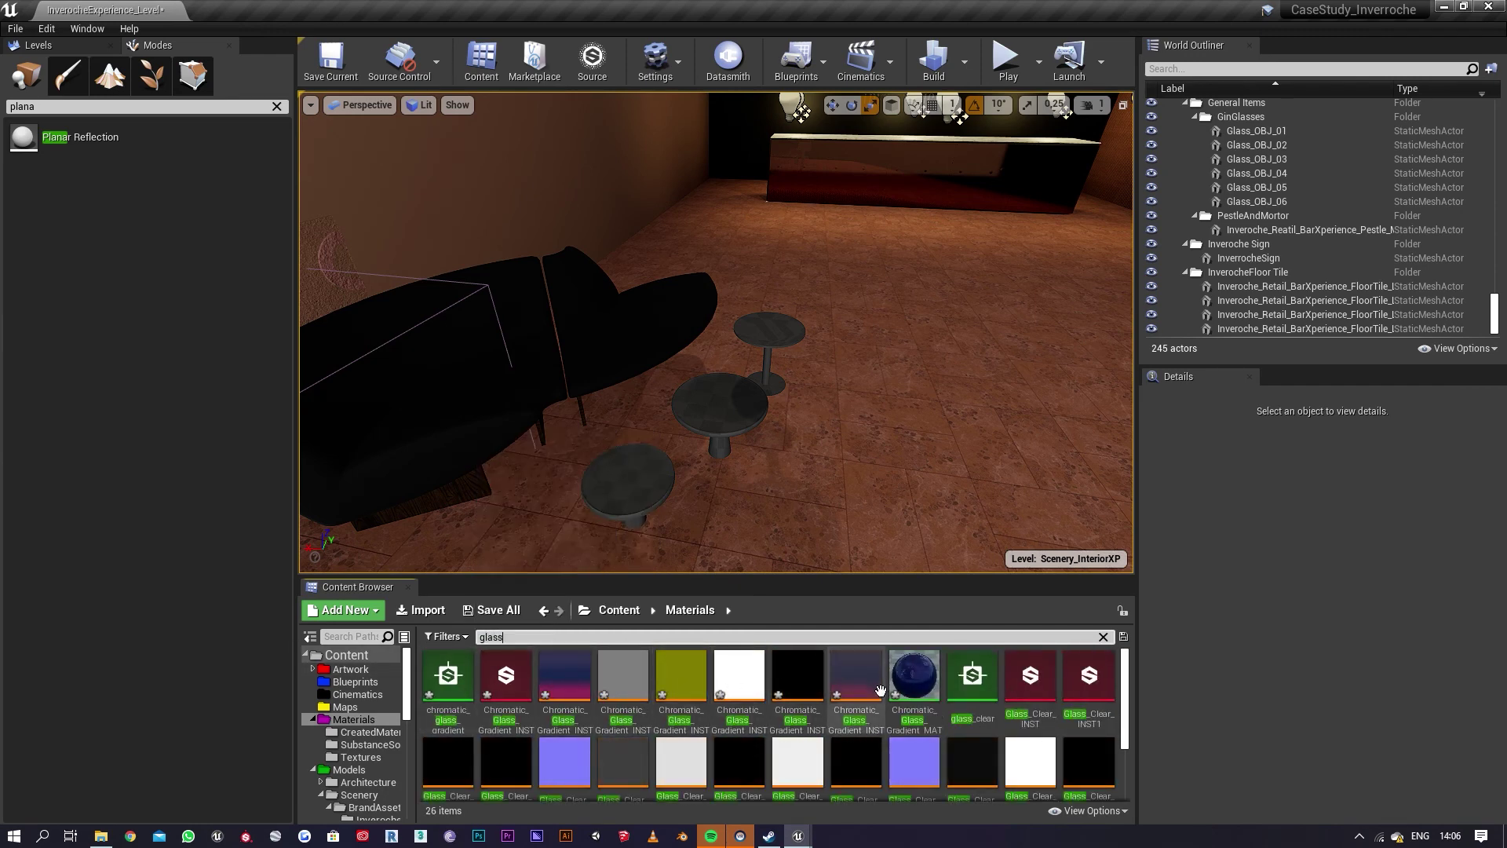
{"action": "scroll", "coordinate": [879, 691], "scroll_direction": "down", "scroll_amount": 3}
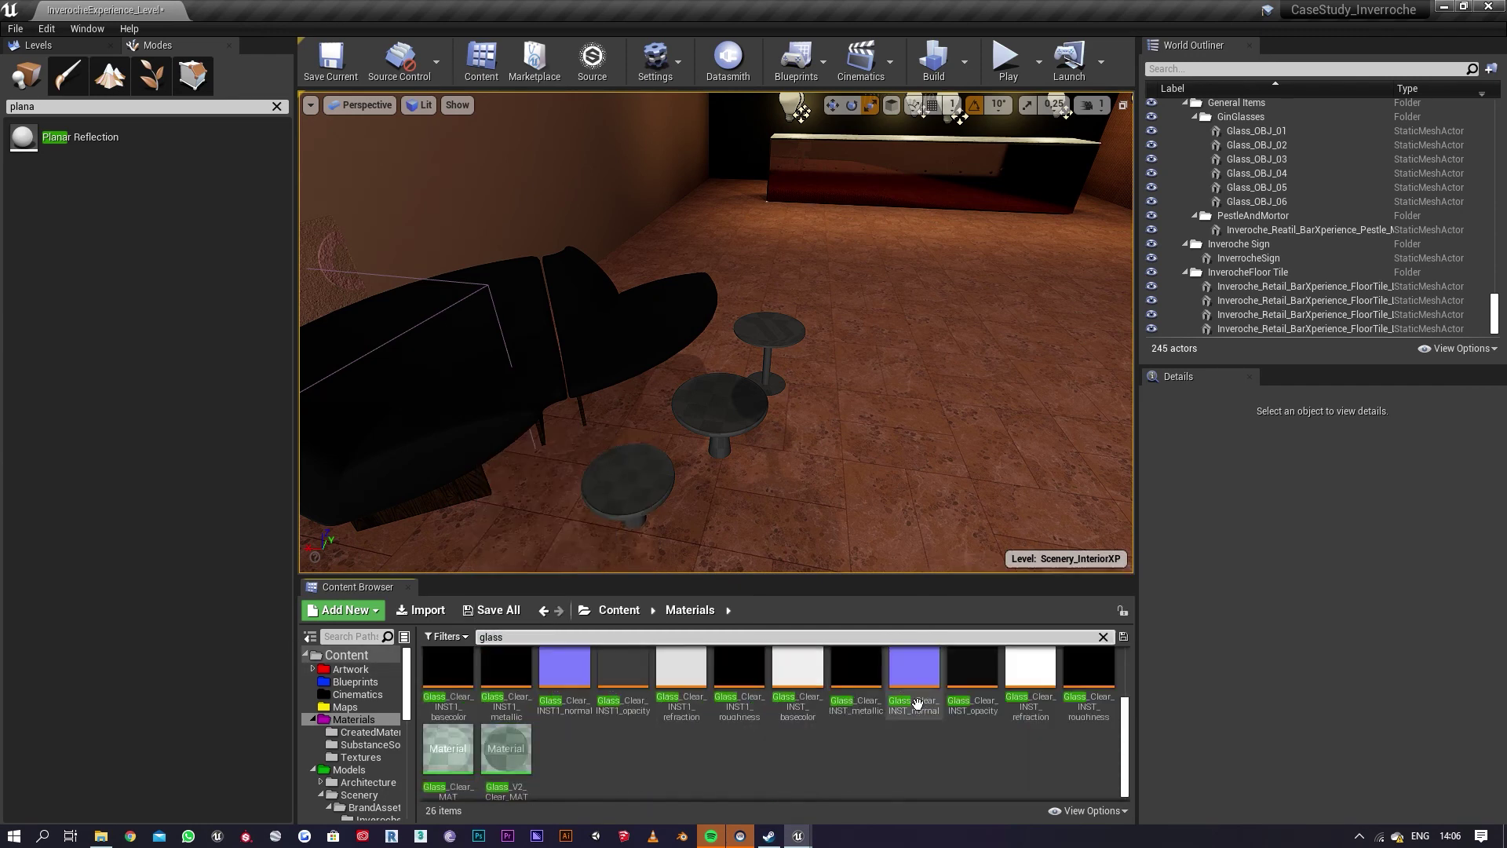
Step: Apply Glass_V2_Clear_MAT to the two low round side tables and to the tabletop of the taller one
{"action": "left_click_drag", "start_coordinate": [507, 749], "coordinate": [628, 483]}
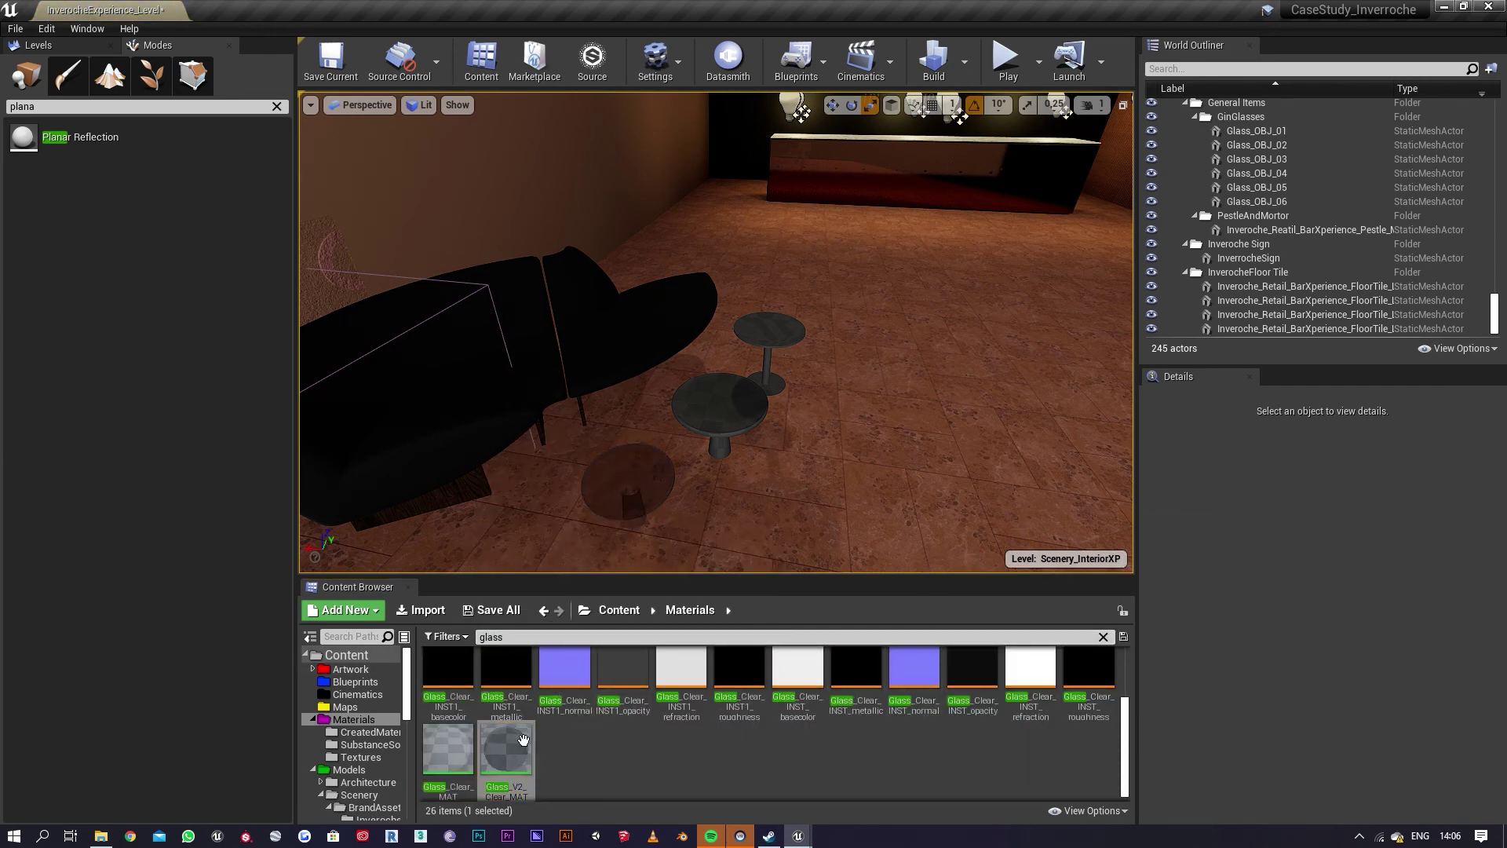
{"action": "left_click_drag", "start_coordinate": [531, 733], "coordinate": [720, 402]}
{"action": "right_click_drag", "start_coordinate": [719, 402], "coordinate": [720, 306]}
{"action": "right_click_drag", "start_coordinate": [675, 541], "coordinate": [675, 452]}
{"action": "key", "text": "w"}
{"action": "left_click_drag", "start_coordinate": [496, 749], "coordinate": [736, 356]}
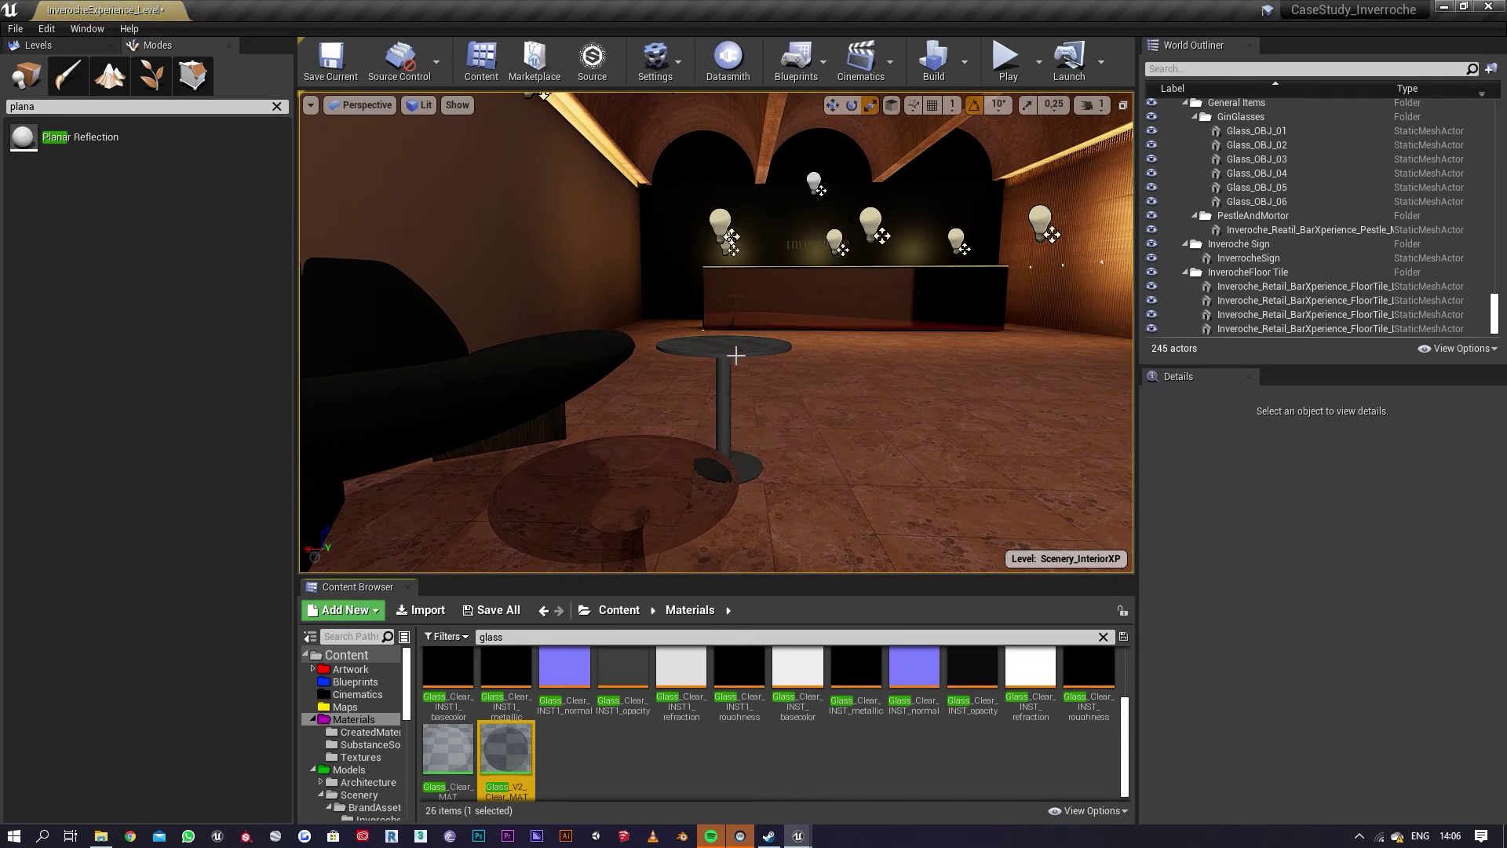
{"action": "right_click_drag", "start_coordinate": [749, 347], "coordinate": [783, 346]}
{"action": "left_click", "coordinate": [819, 359]}
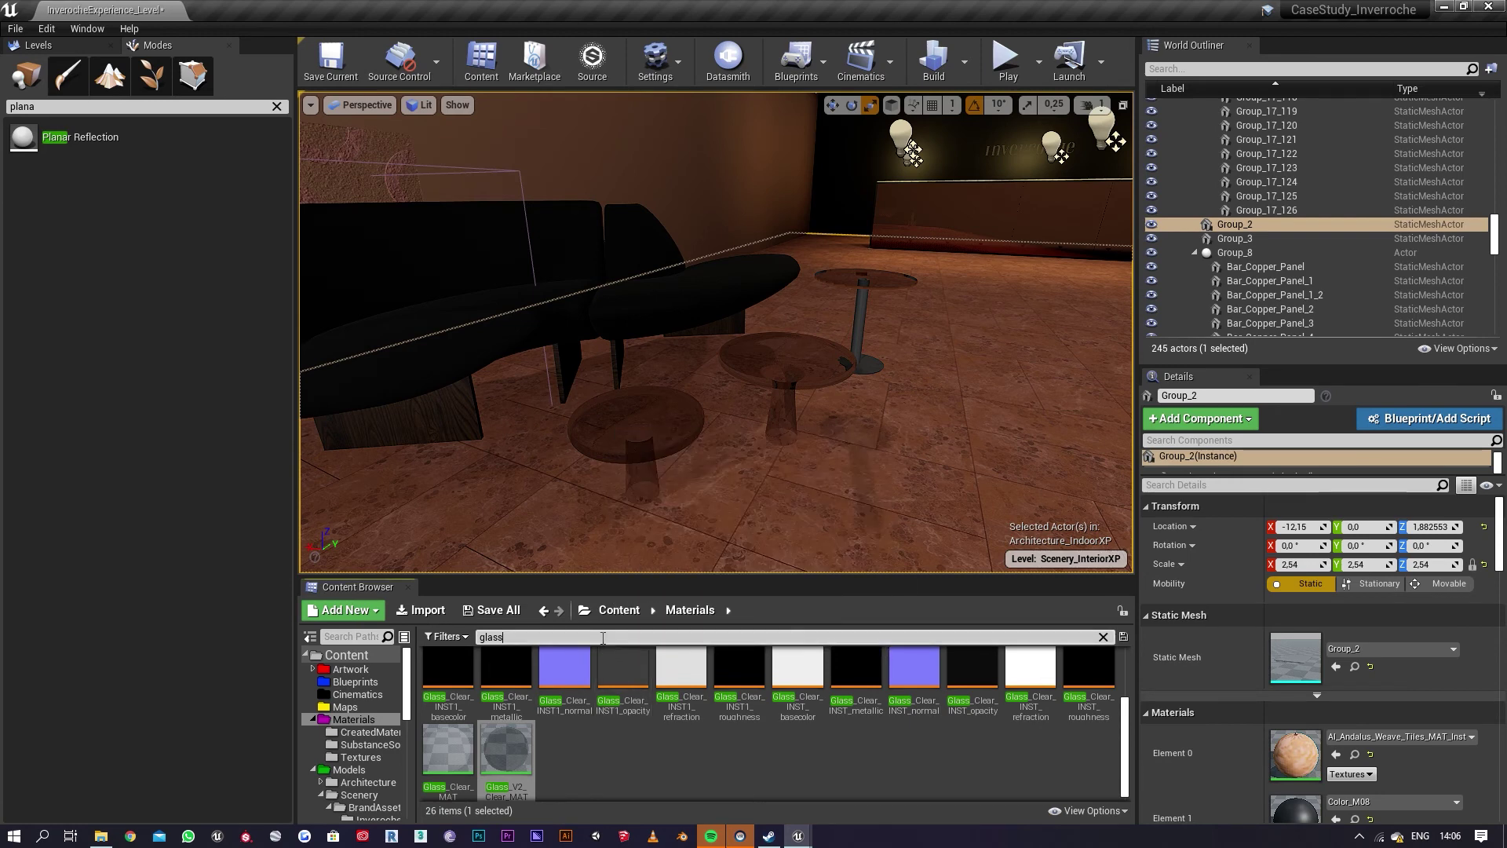
Step: Apply Brass_MAT to the nearest low round side table by the sofa and raise the table to Z of about 9.14
{"action": "type", "text": "brass"}
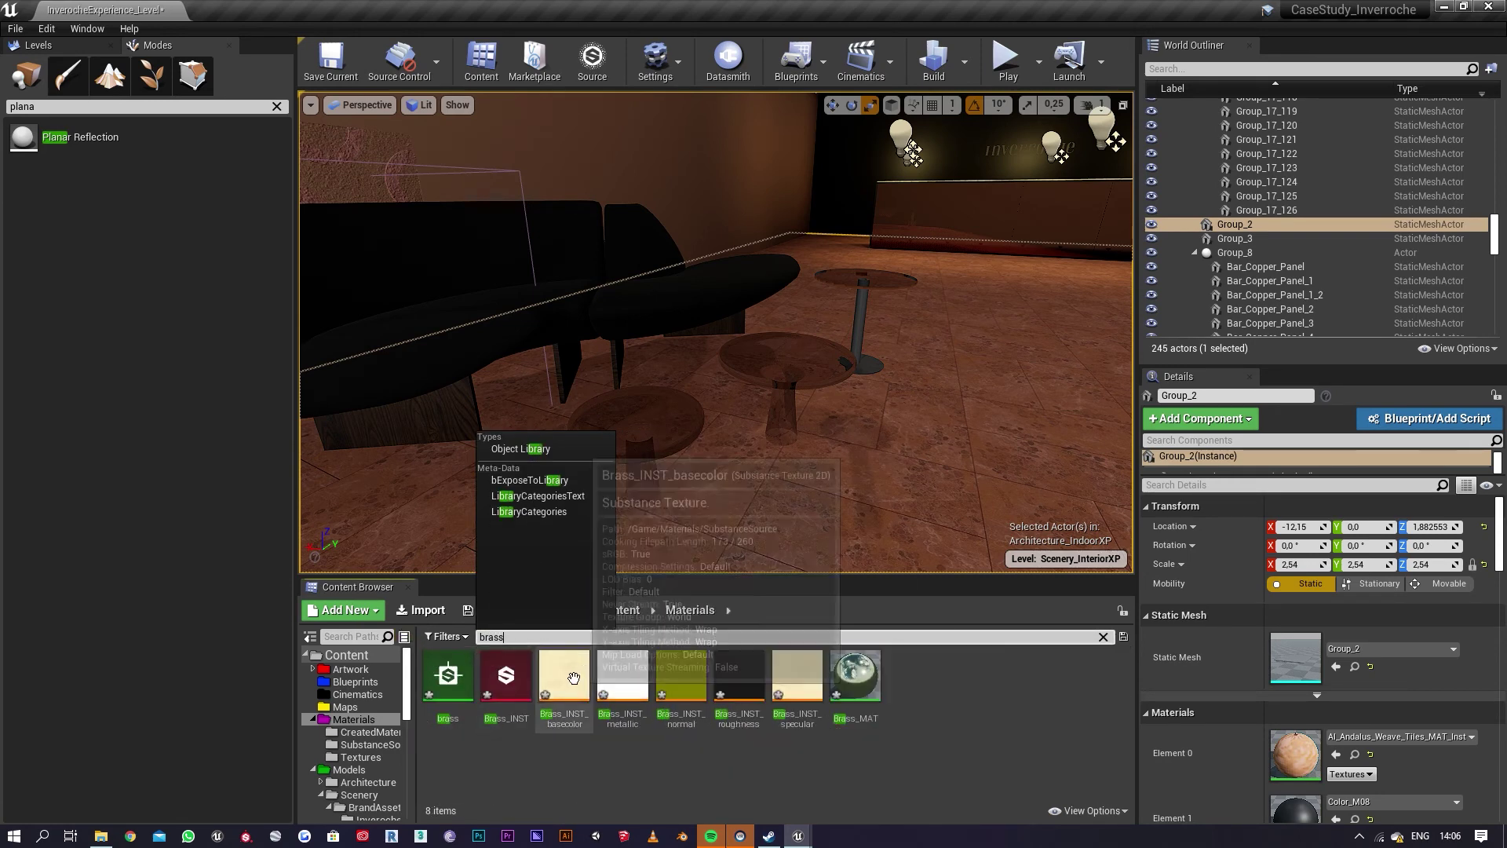
{"action": "left_click_drag", "start_coordinate": [855, 675], "coordinate": [672, 463]}
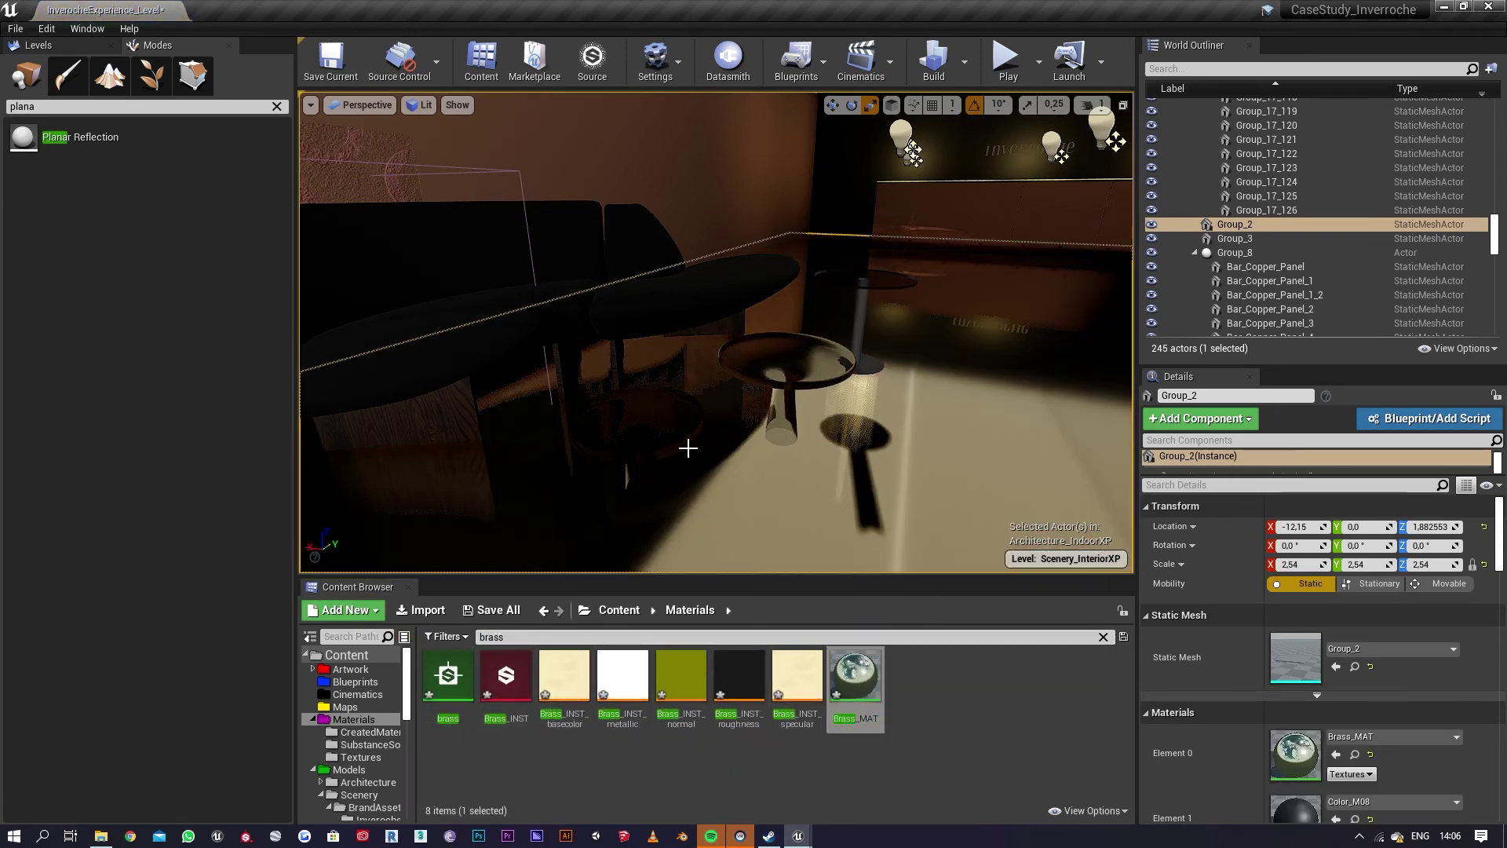
{"action": "key", "text": "ctrl+z"}
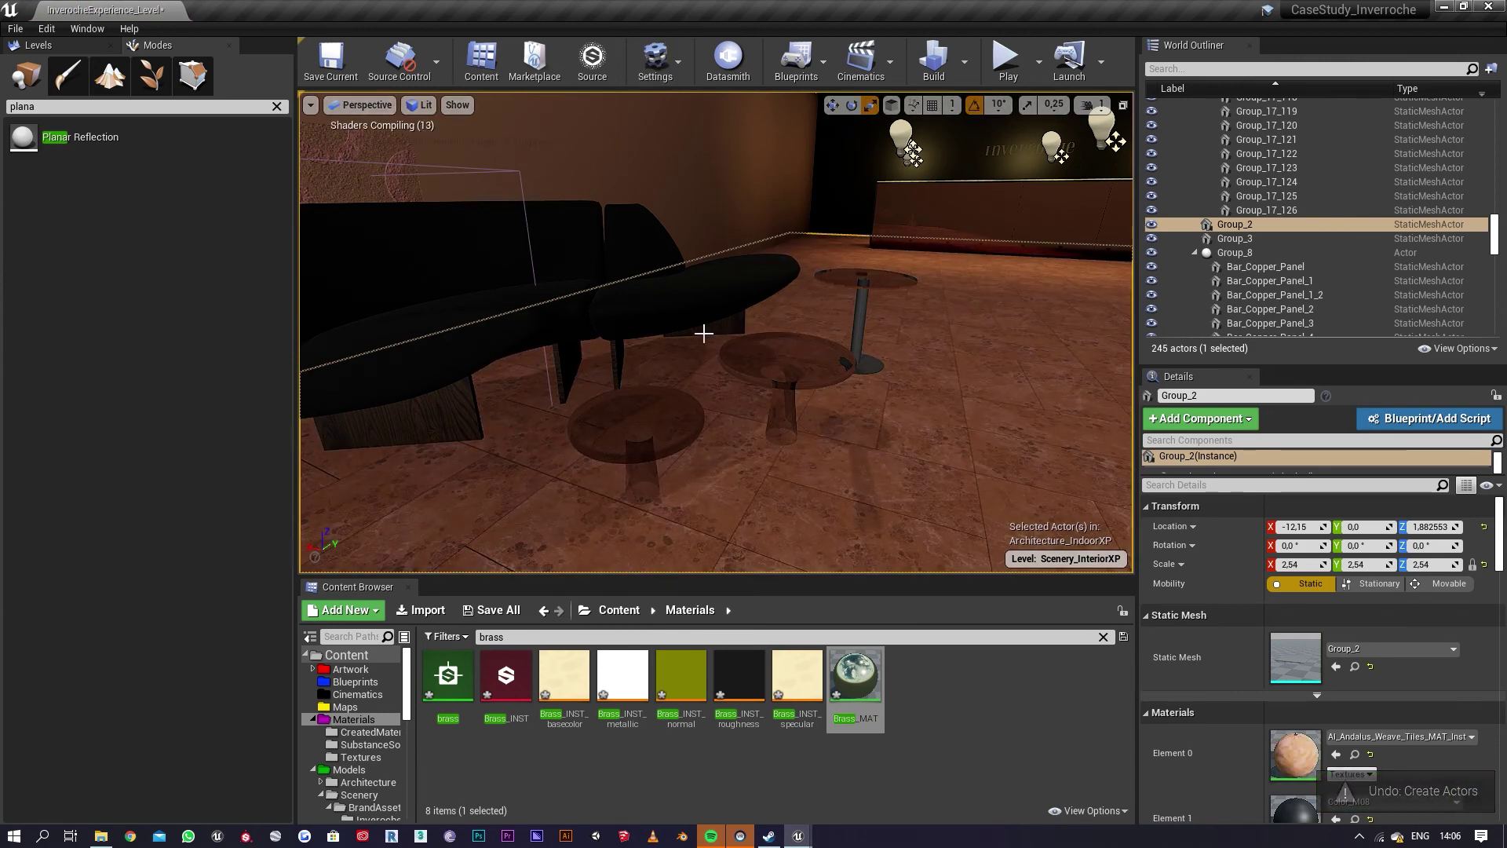
{"action": "left_click_drag", "start_coordinate": [855, 675], "coordinate": [634, 422]}
{"action": "right_click_drag", "start_coordinate": [634, 422], "coordinate": [616, 400]}
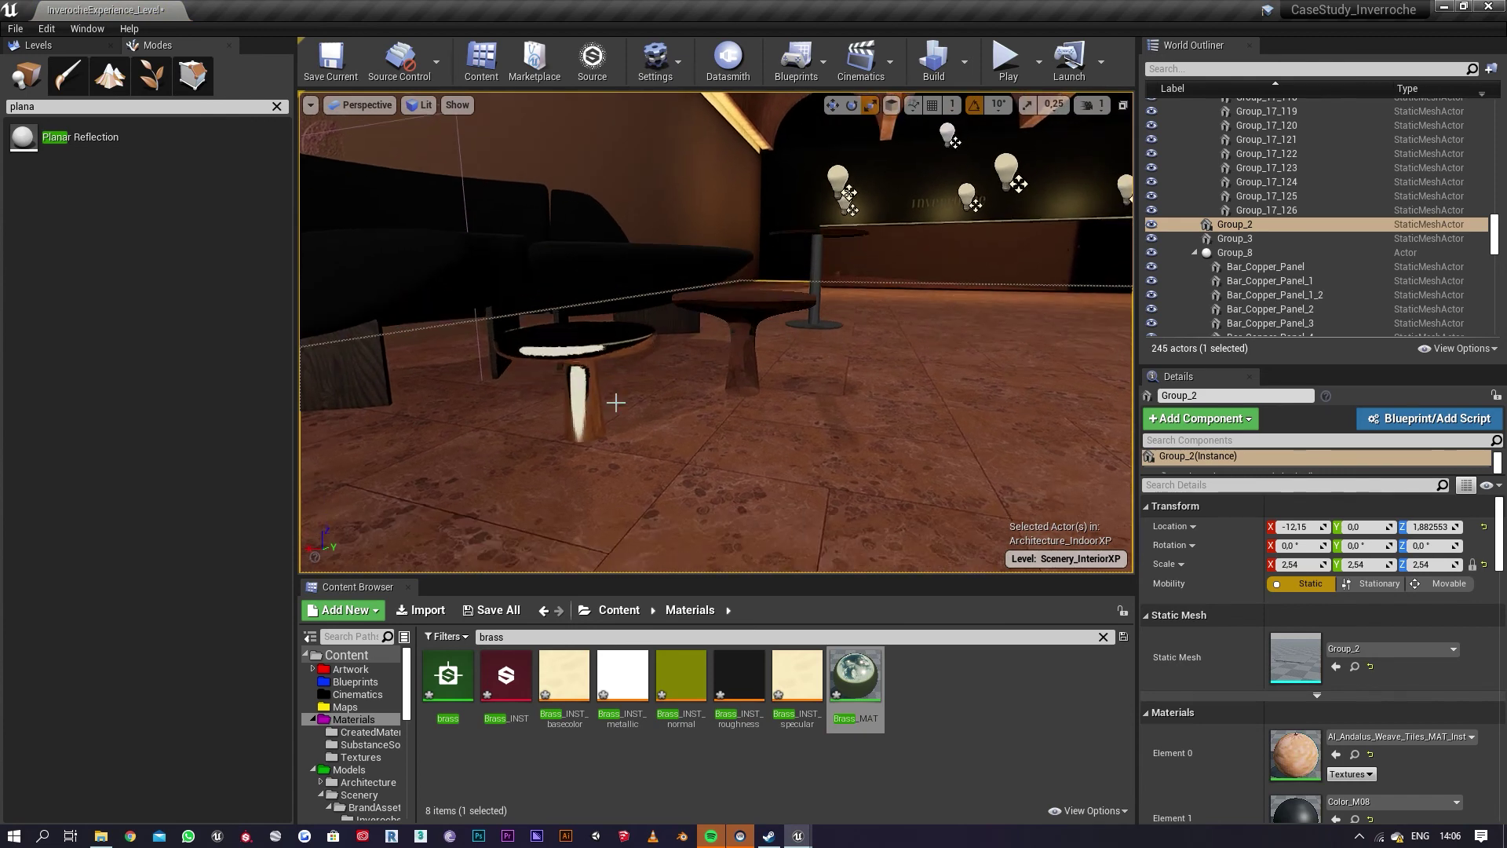
{"action": "left_click", "coordinate": [581, 373]}
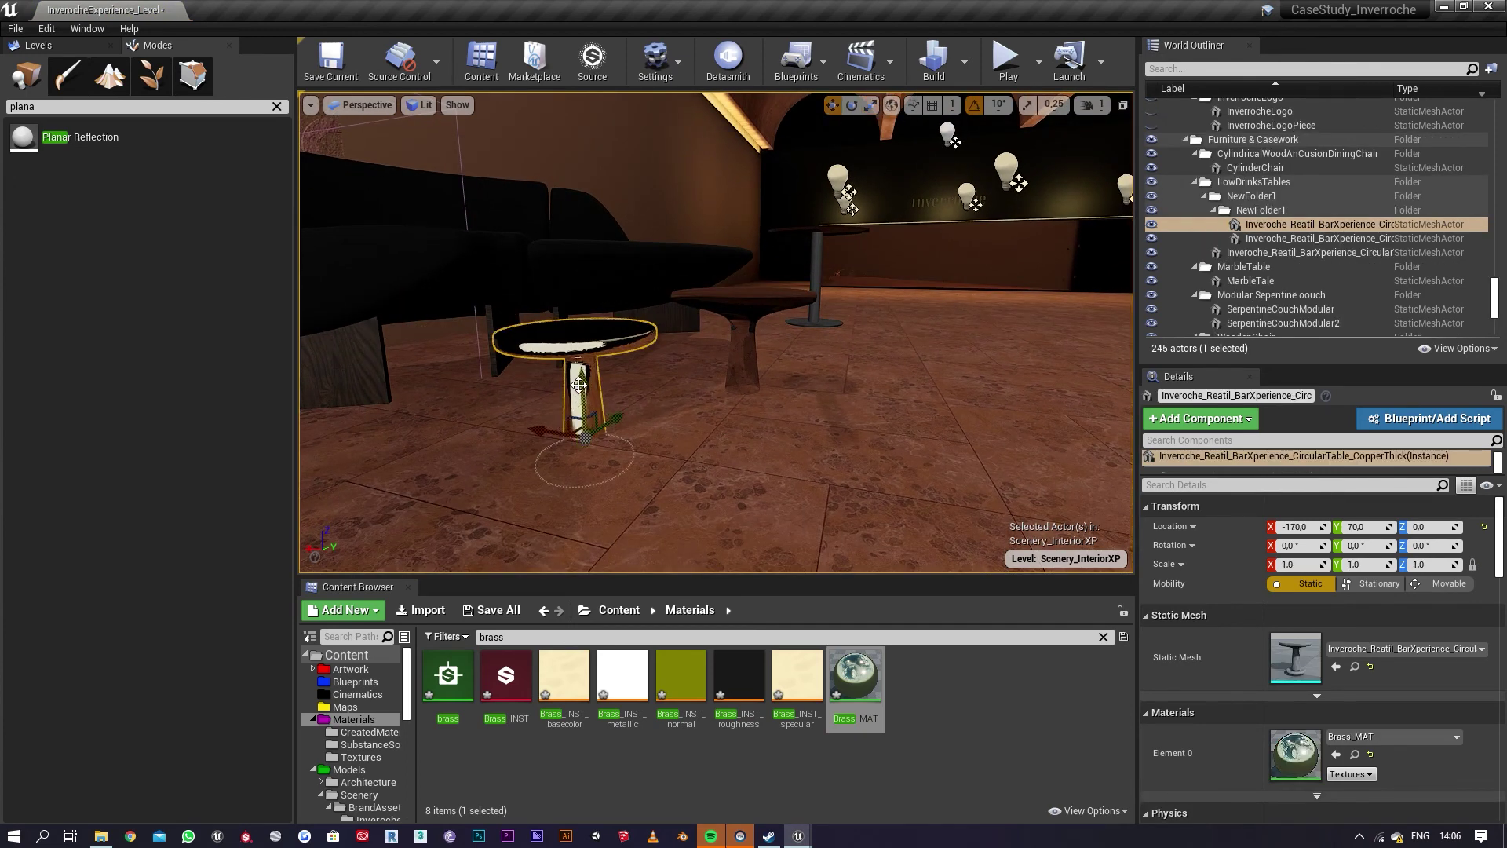
{"action": "left_click_drag", "start_coordinate": [579, 384], "coordinate": [585, 352]}
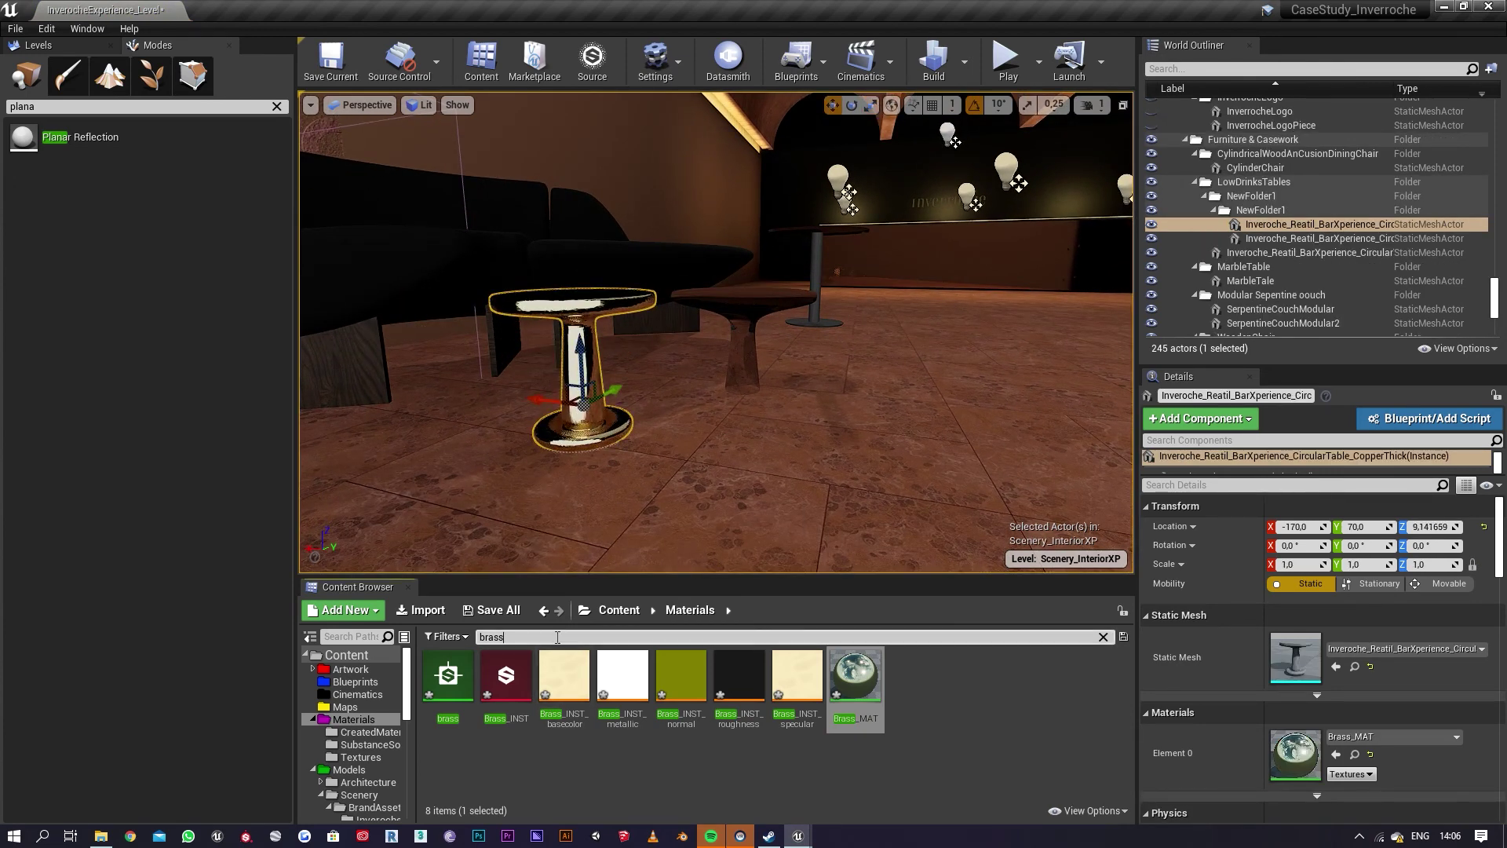
Step: Apply Copper_Scratchy_MAT_Inst to the second low round table, raise it to Z of about 31.86 and scale it uniformly to about 0.863
{"action": "type", "text": "copp"}
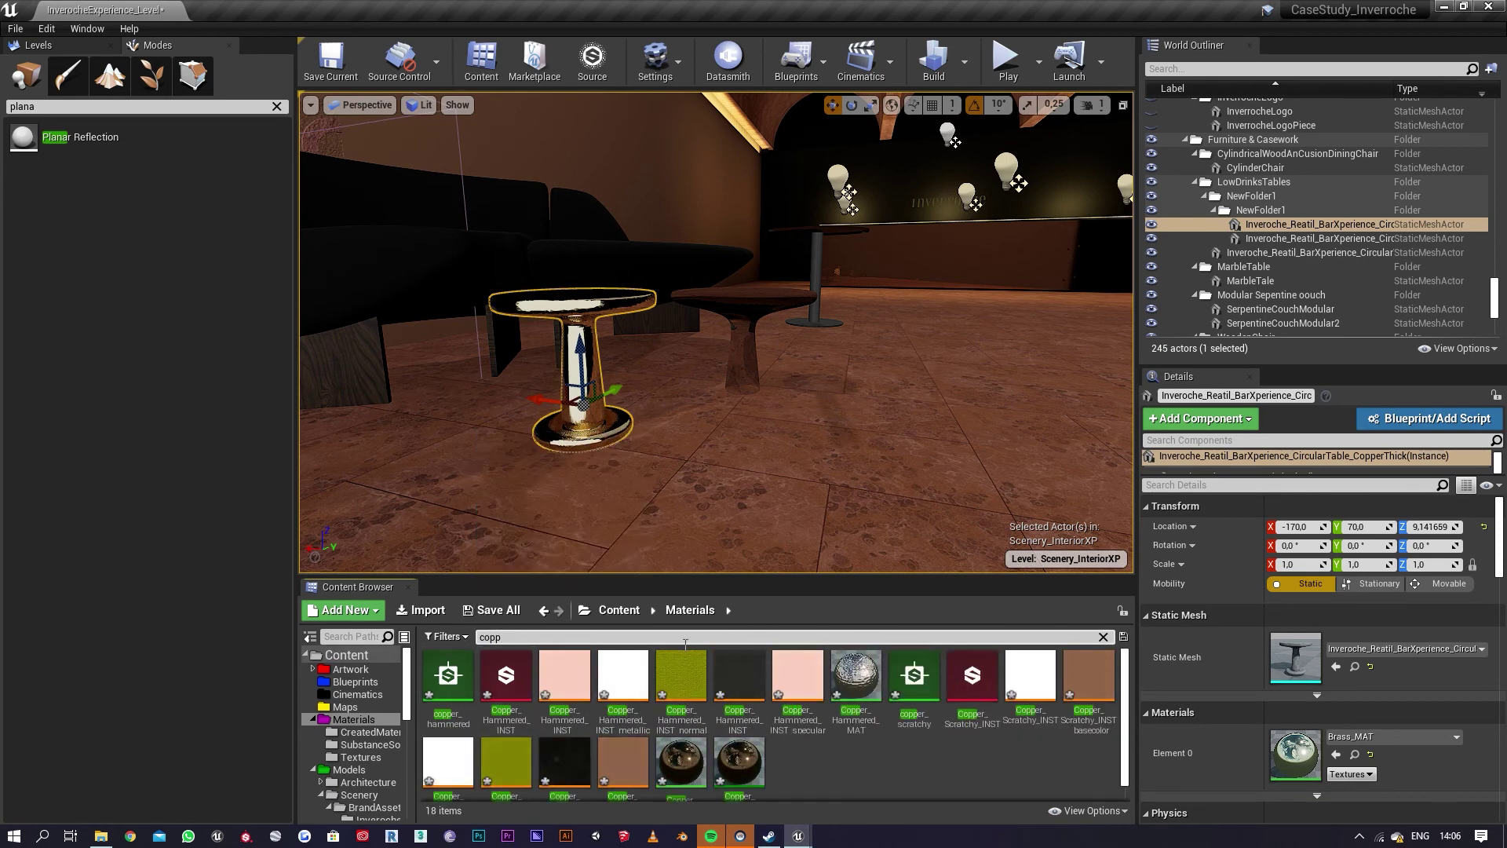
{"action": "left_click_drag", "start_coordinate": [756, 764], "coordinate": [781, 332]}
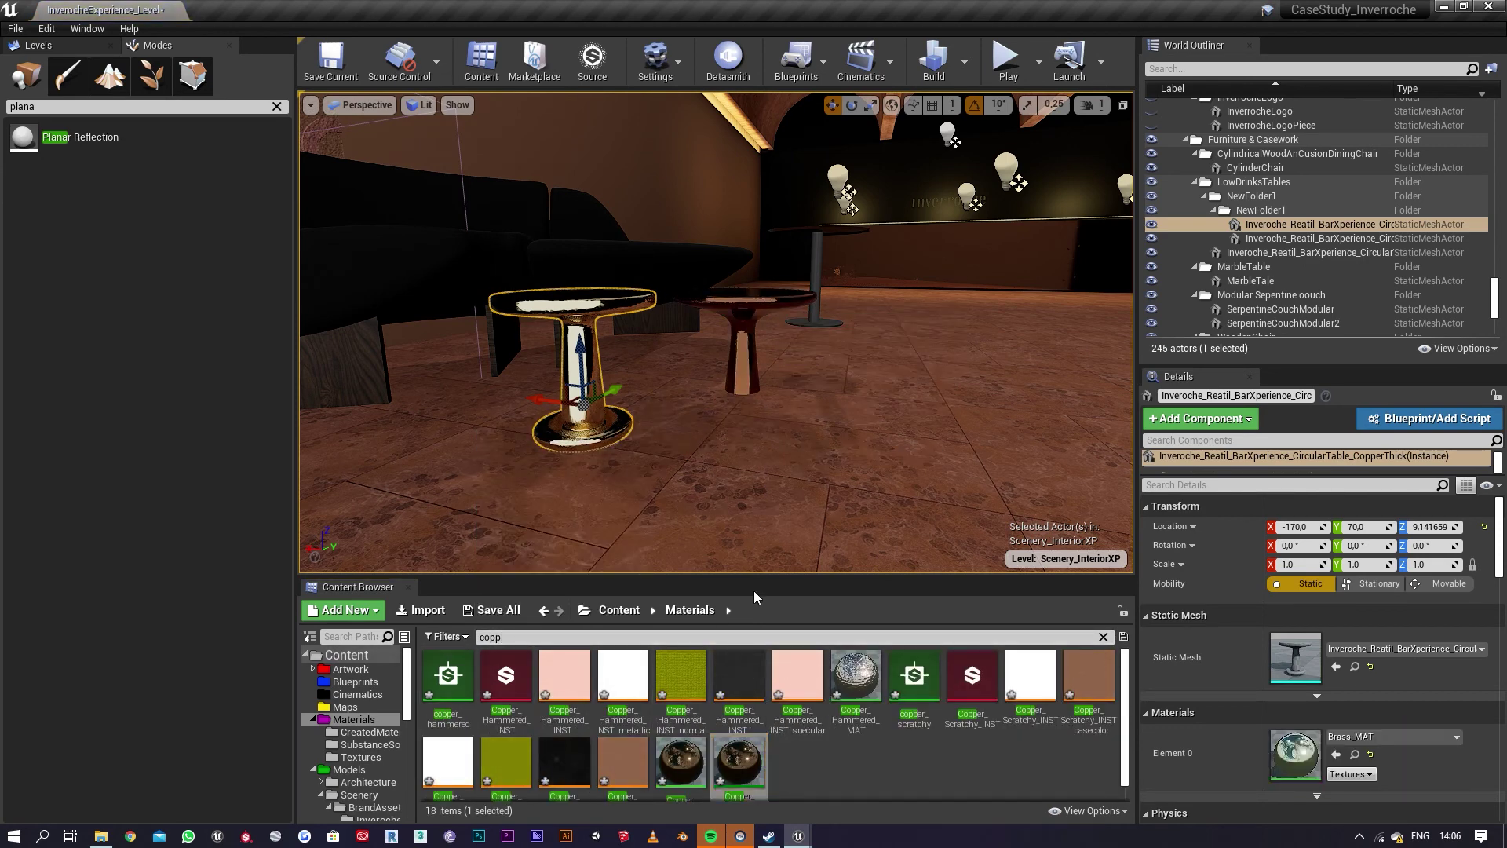
{"action": "right_click_drag", "start_coordinate": [703, 340], "coordinate": [719, 371]}
{"action": "left_click", "coordinate": [719, 371]}
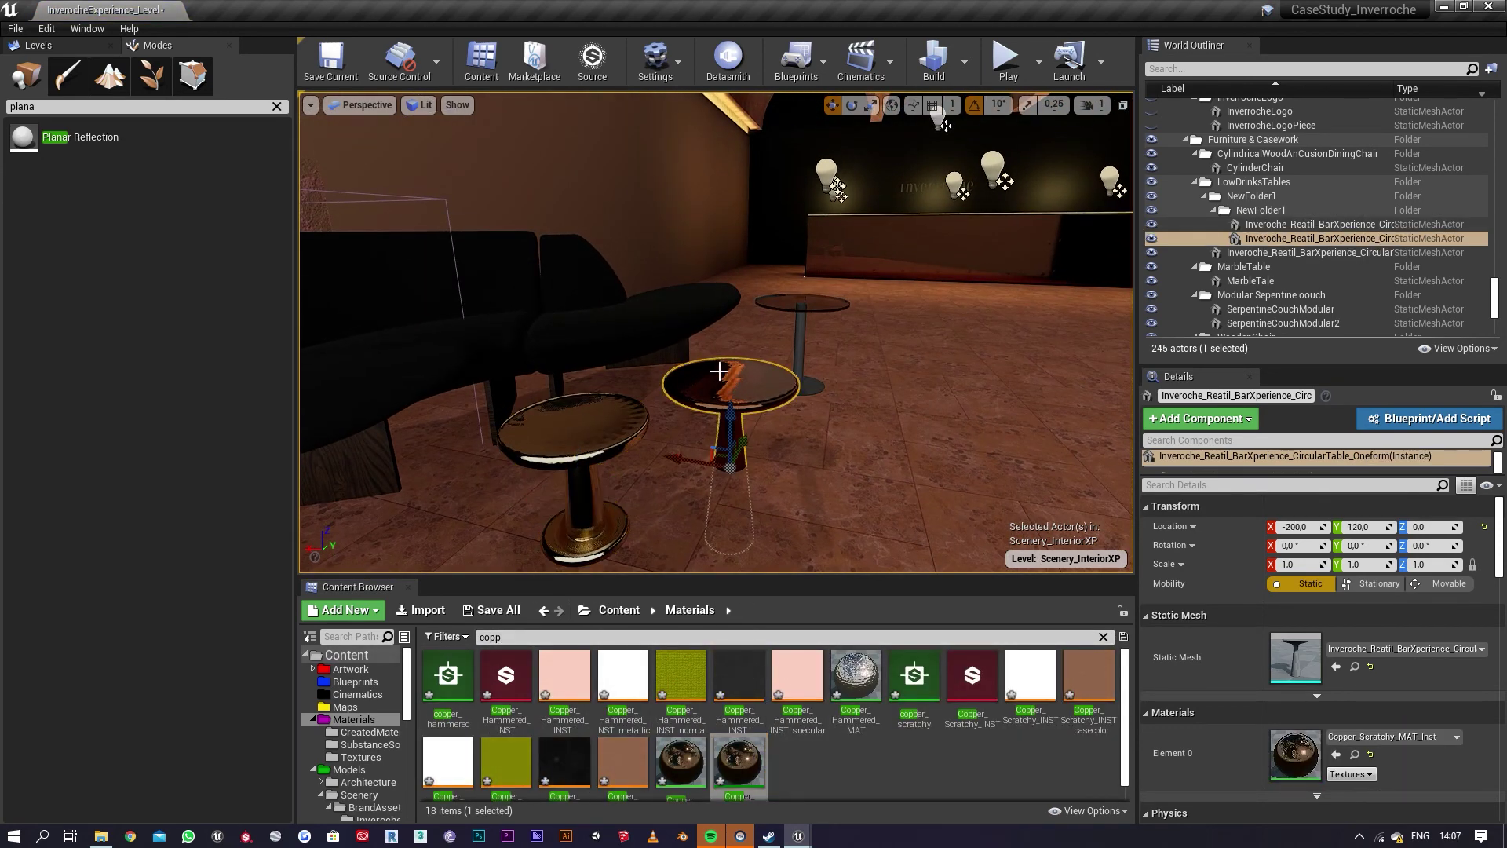
{"action": "left_click_drag", "start_coordinate": [732, 417], "coordinate": [736, 324]}
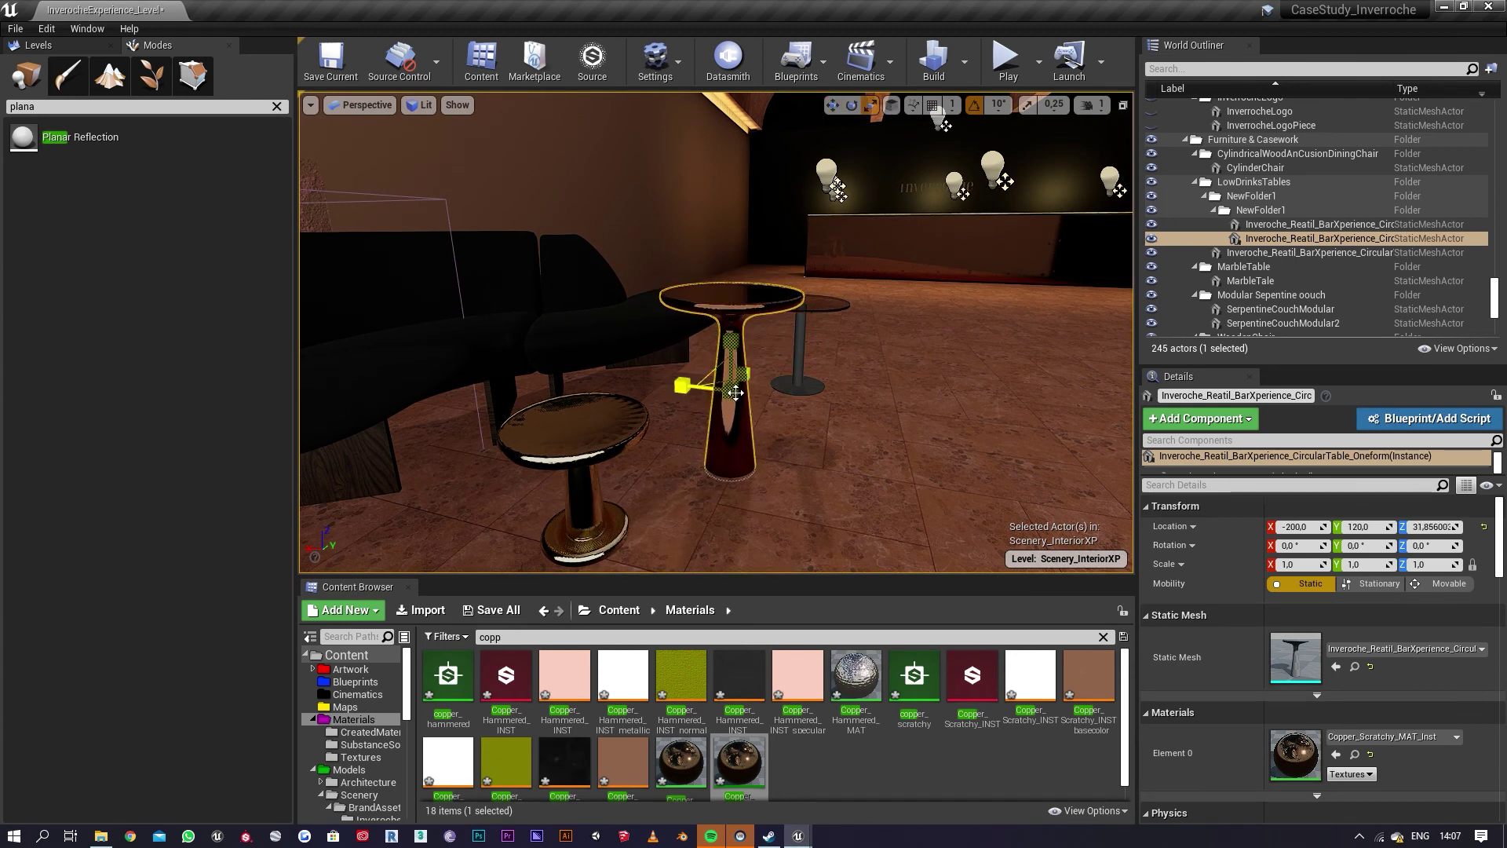
{"action": "left_click_drag", "start_coordinate": [730, 391], "coordinate": [732, 395]}
Step: Find the brass material and apply Brass_MAT to the pedestal of the glass-topped side table
{"action": "right_click_drag", "start_coordinate": [732, 395], "coordinate": [731, 456]}
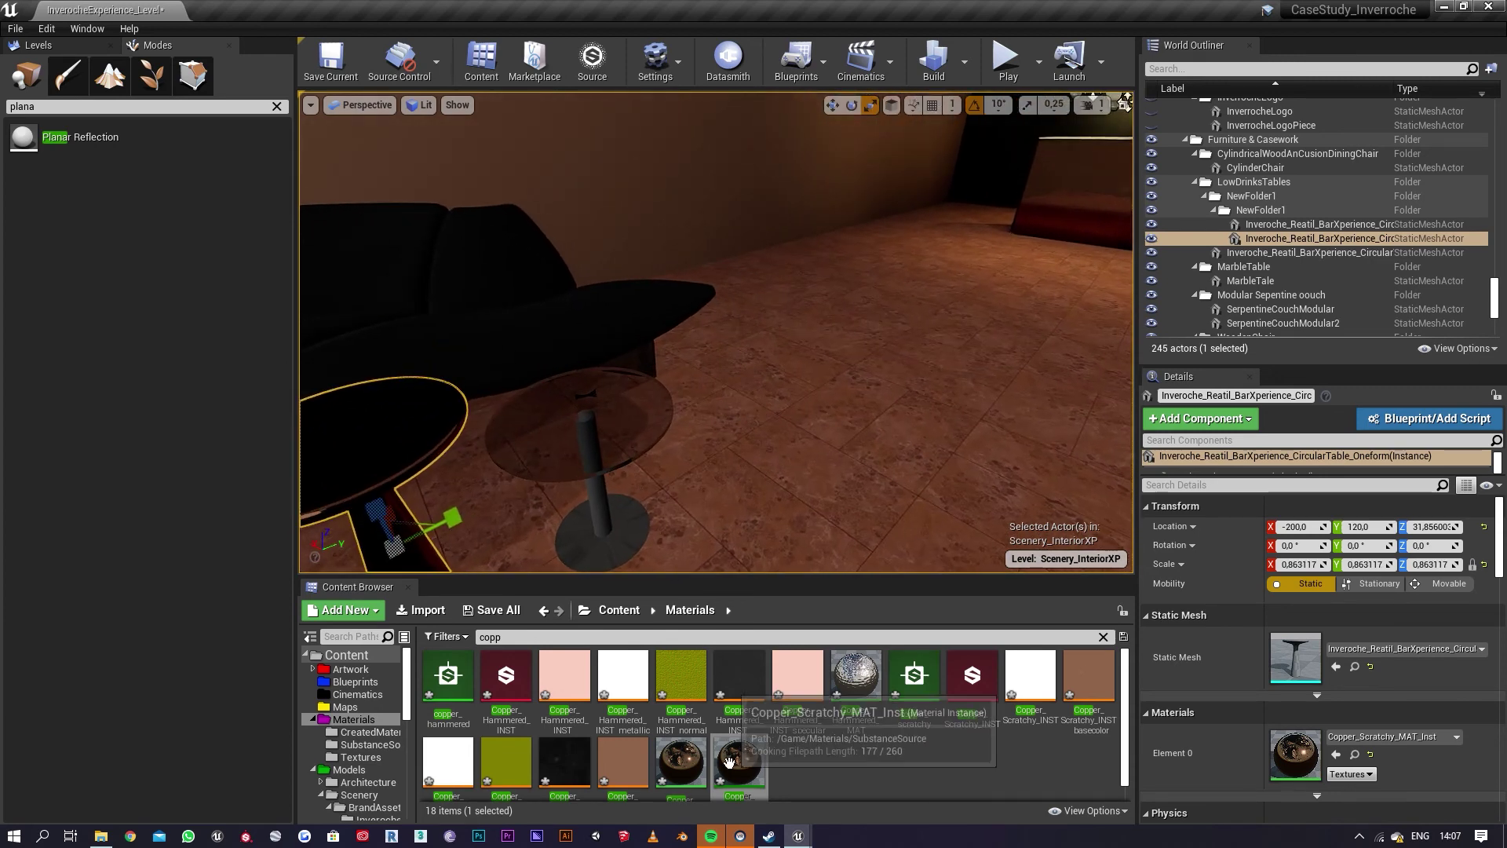
{"action": "scroll", "coordinate": [881, 748], "scroll_direction": "down", "scroll_amount": 1}
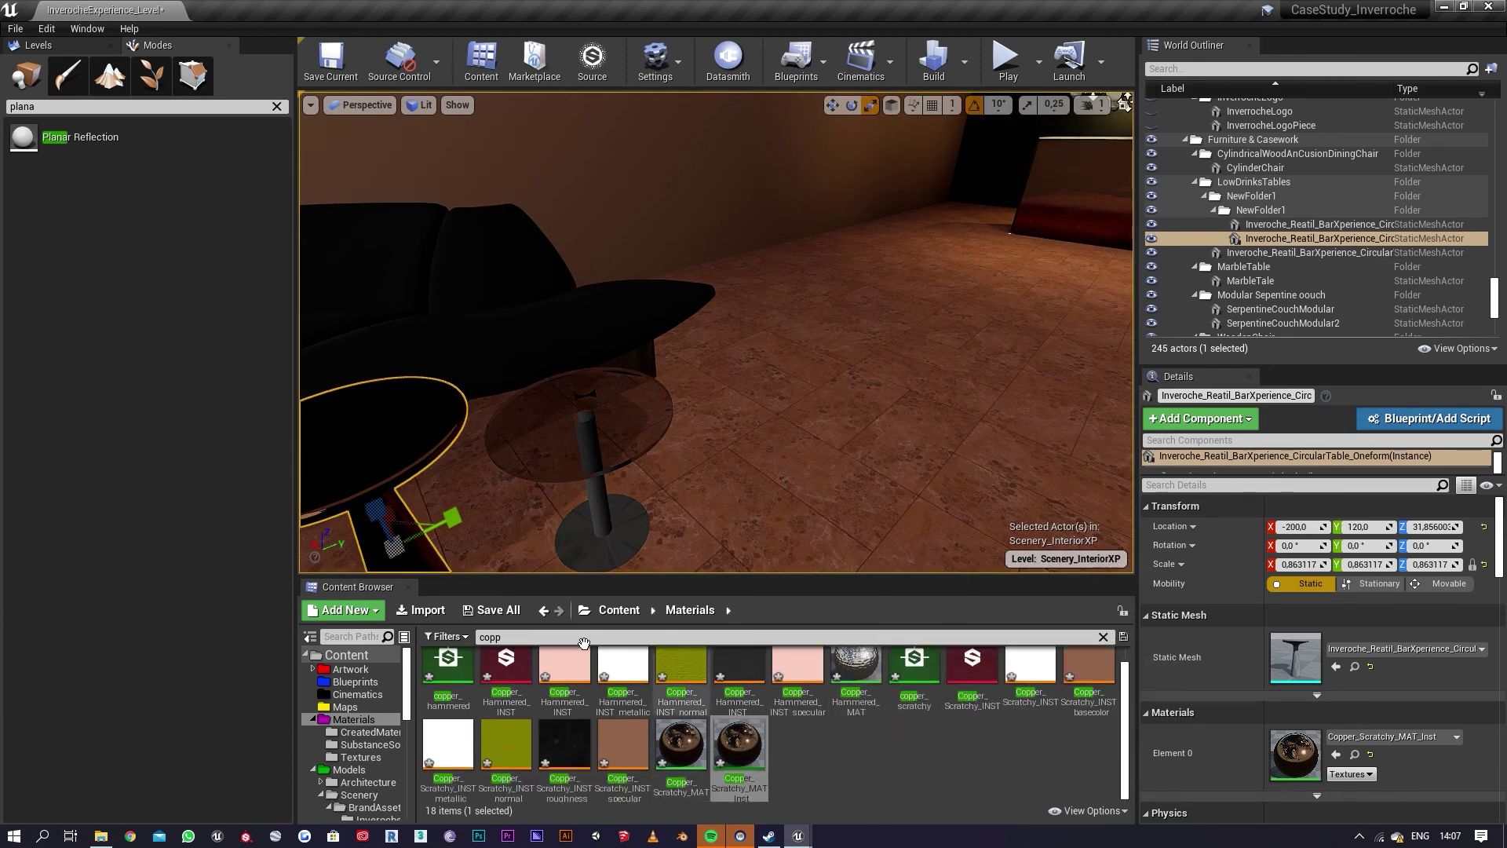
{"action": "type", "text": "rass"}
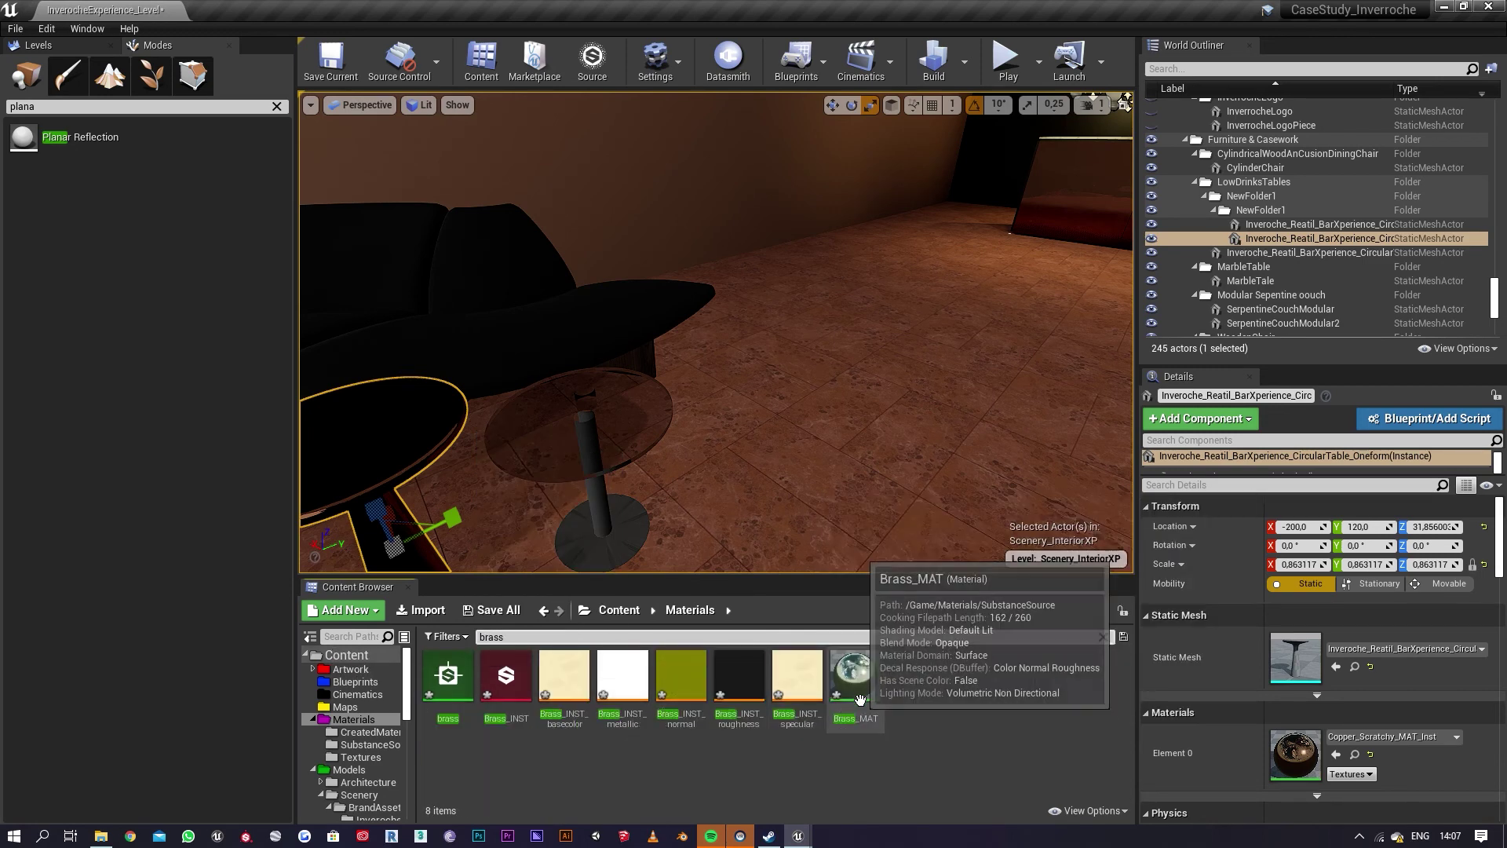
{"action": "left_click_drag", "start_coordinate": [855, 675], "coordinate": [599, 537]}
{"action": "key", "text": "s"}
{"action": "right_click_drag", "start_coordinate": [599, 538], "coordinate": [529, 532]}
Step: Scale the brass and glass table uniformly to about 1.256 and move it to about X -208.7, Y 206, Z 38.6
{"action": "left_click", "coordinate": [832, 437]}
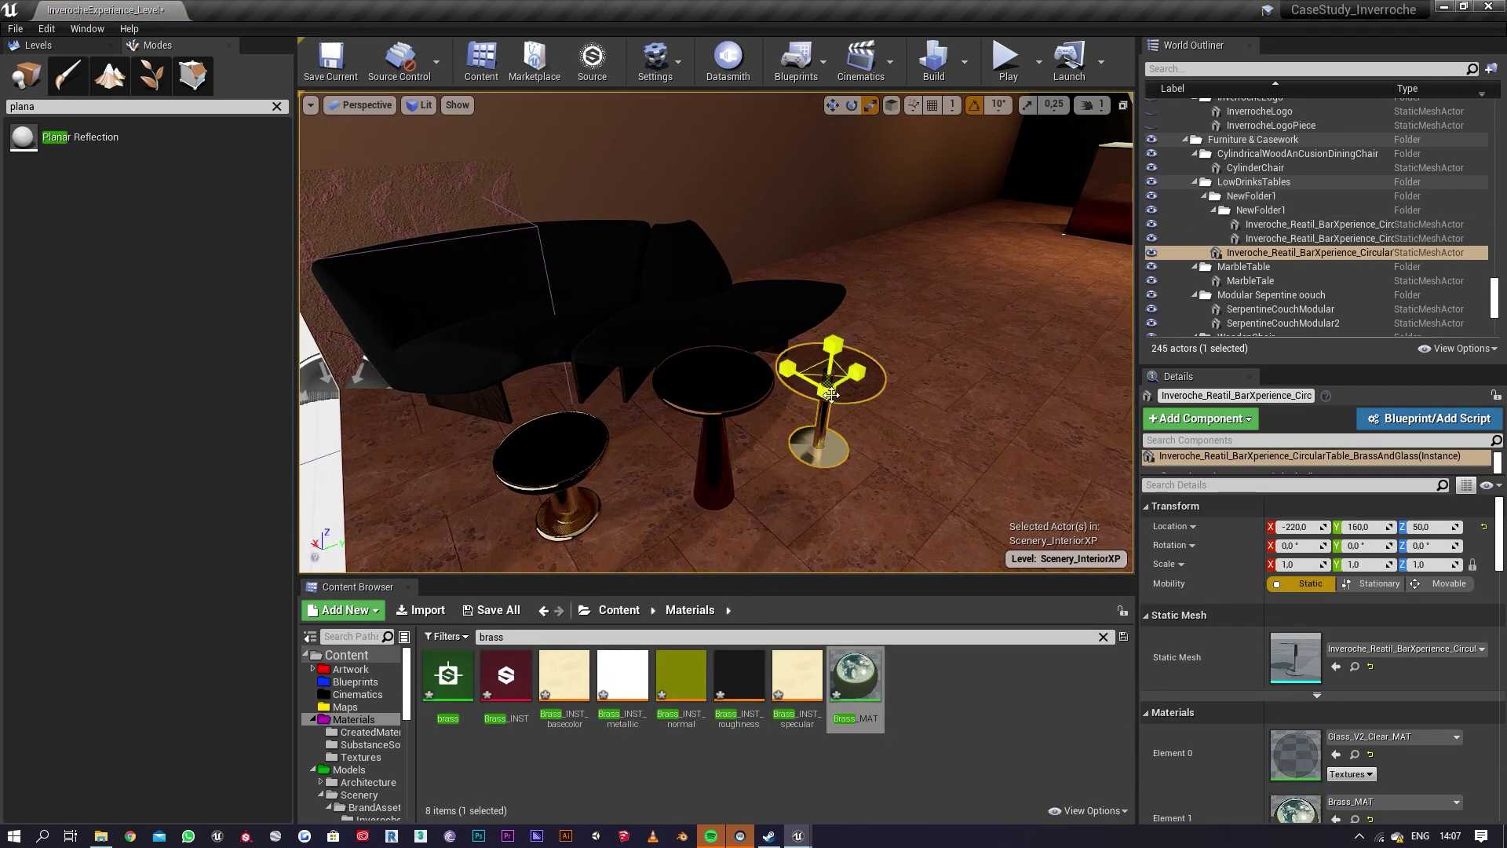
{"action": "mouse_move", "coordinate": [837, 358]}
{"action": "left_mouse_down"}
{"action": "mouse_move", "coordinate": [736, 372]}
{"action": "mouse_move", "coordinate": [866, 354]}
{"action": "left_mouse_up"}
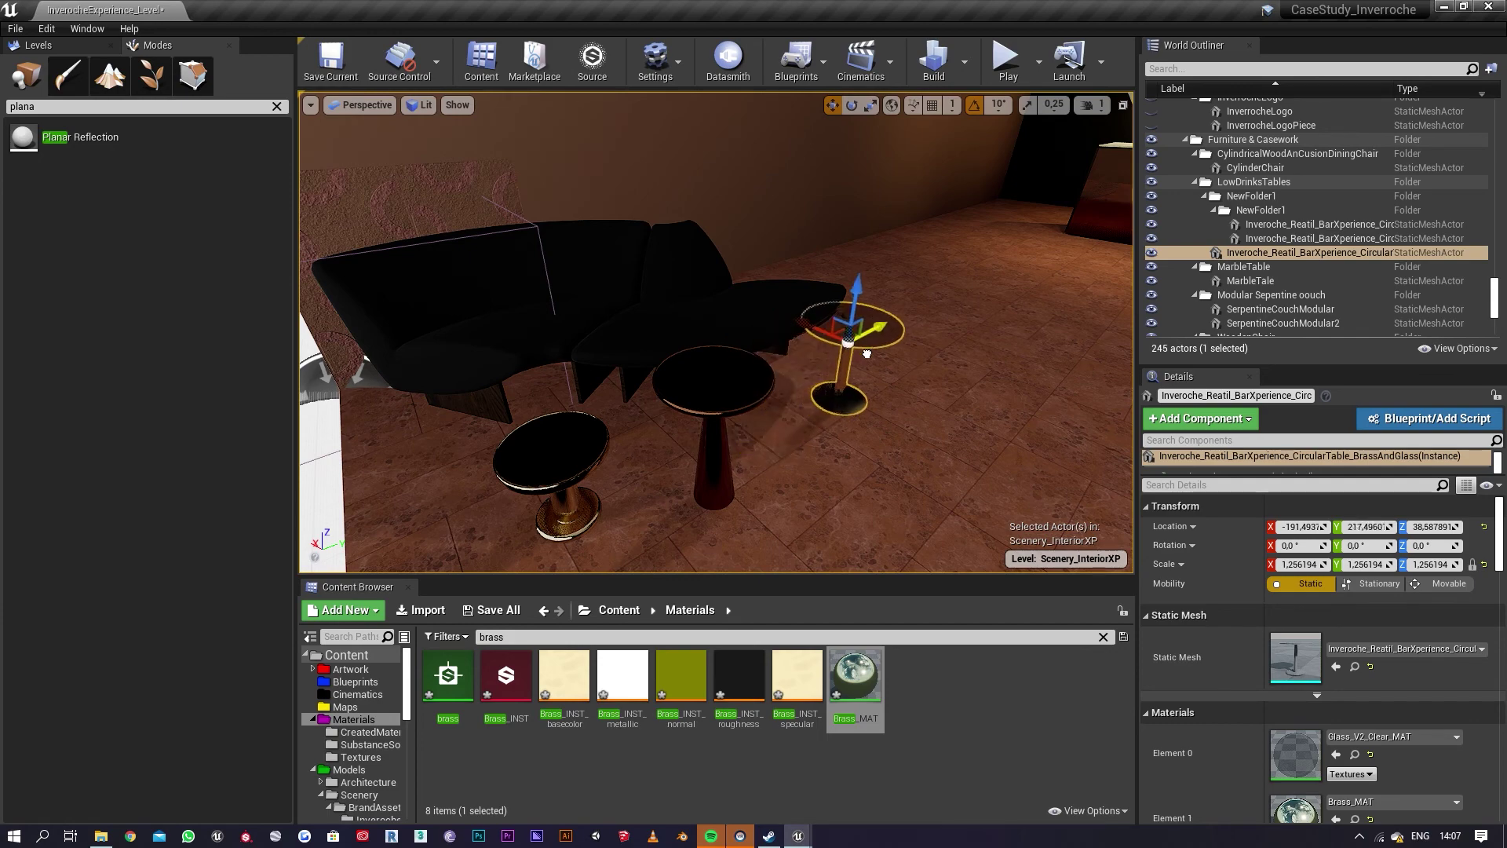
{"action": "right_click_drag", "start_coordinate": [829, 368], "coordinate": [922, 310]}
{"action": "right_click_drag", "start_coordinate": [789, 326], "coordinate": [839, 397]}
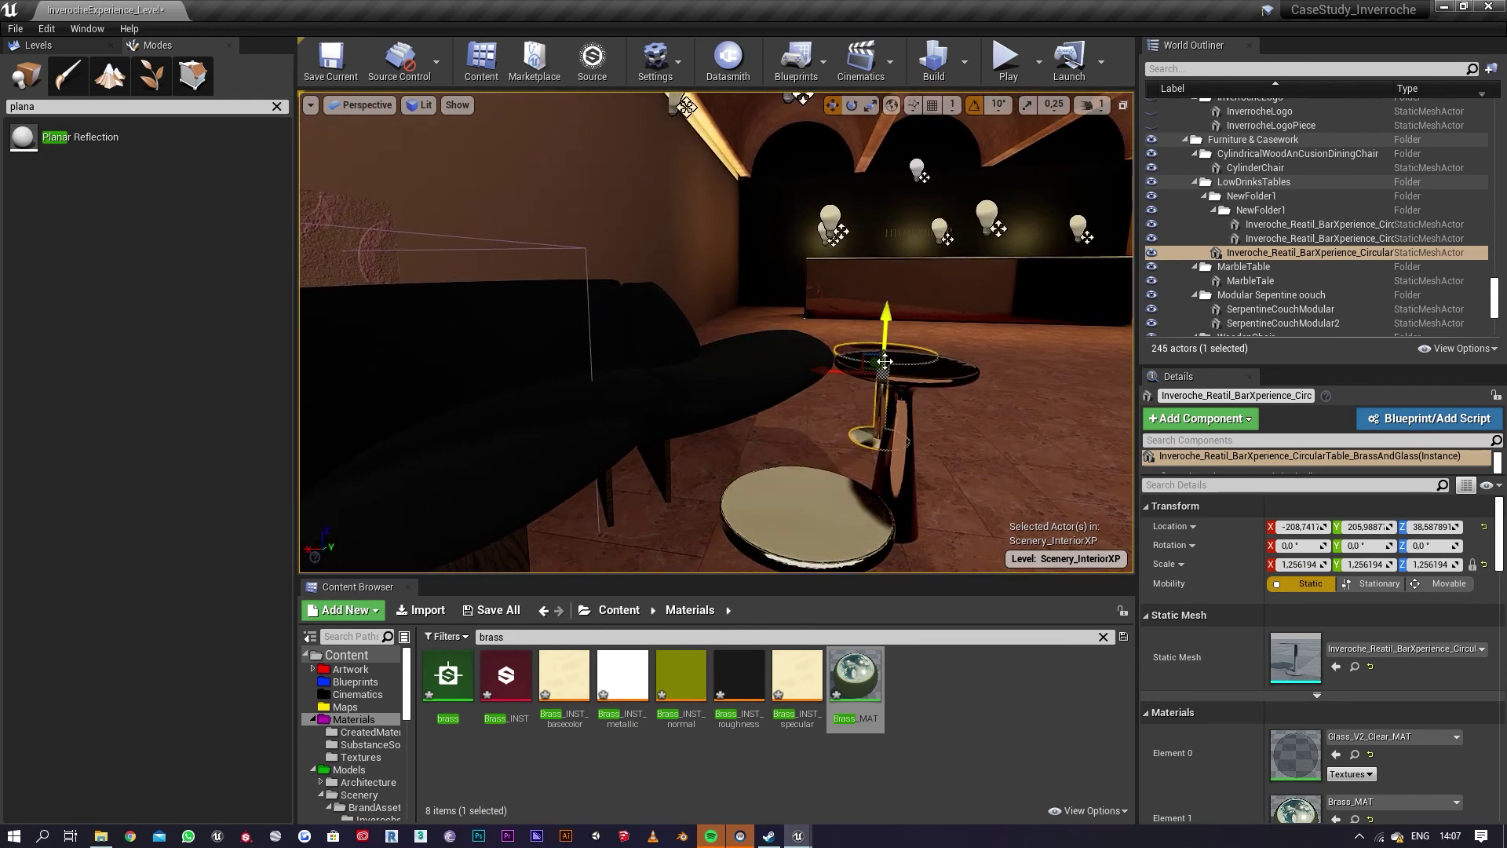
Step: Scale the copper table uniformly to about 0.771 and lower it to Z of about 24.3
{"action": "left_click", "coordinate": [904, 396]}
{"action": "key", "text": "f"}
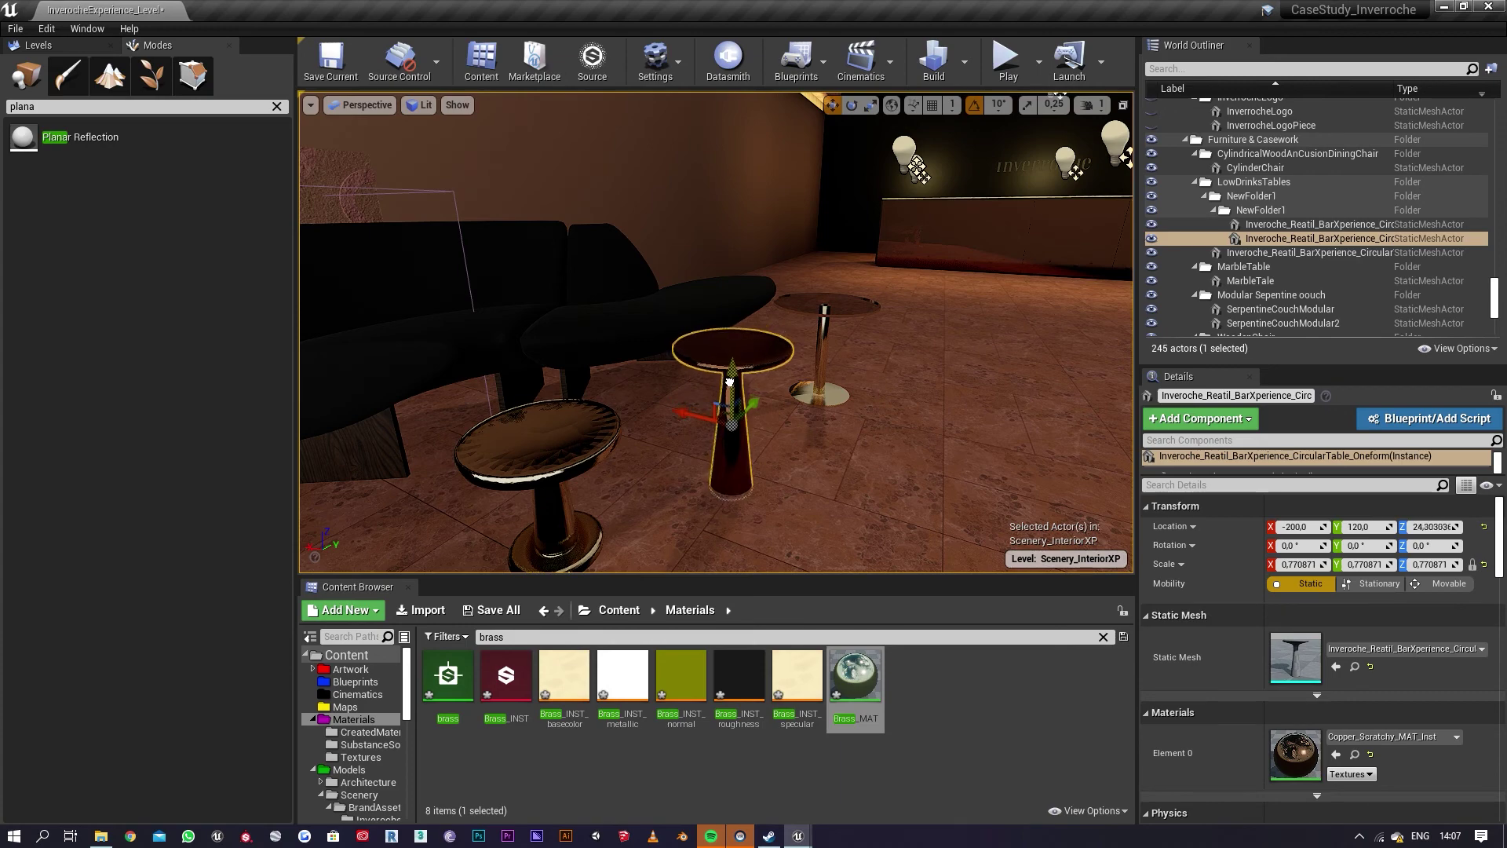
{"action": "left_click", "coordinate": [575, 467]}
{"action": "key", "text": "f"}
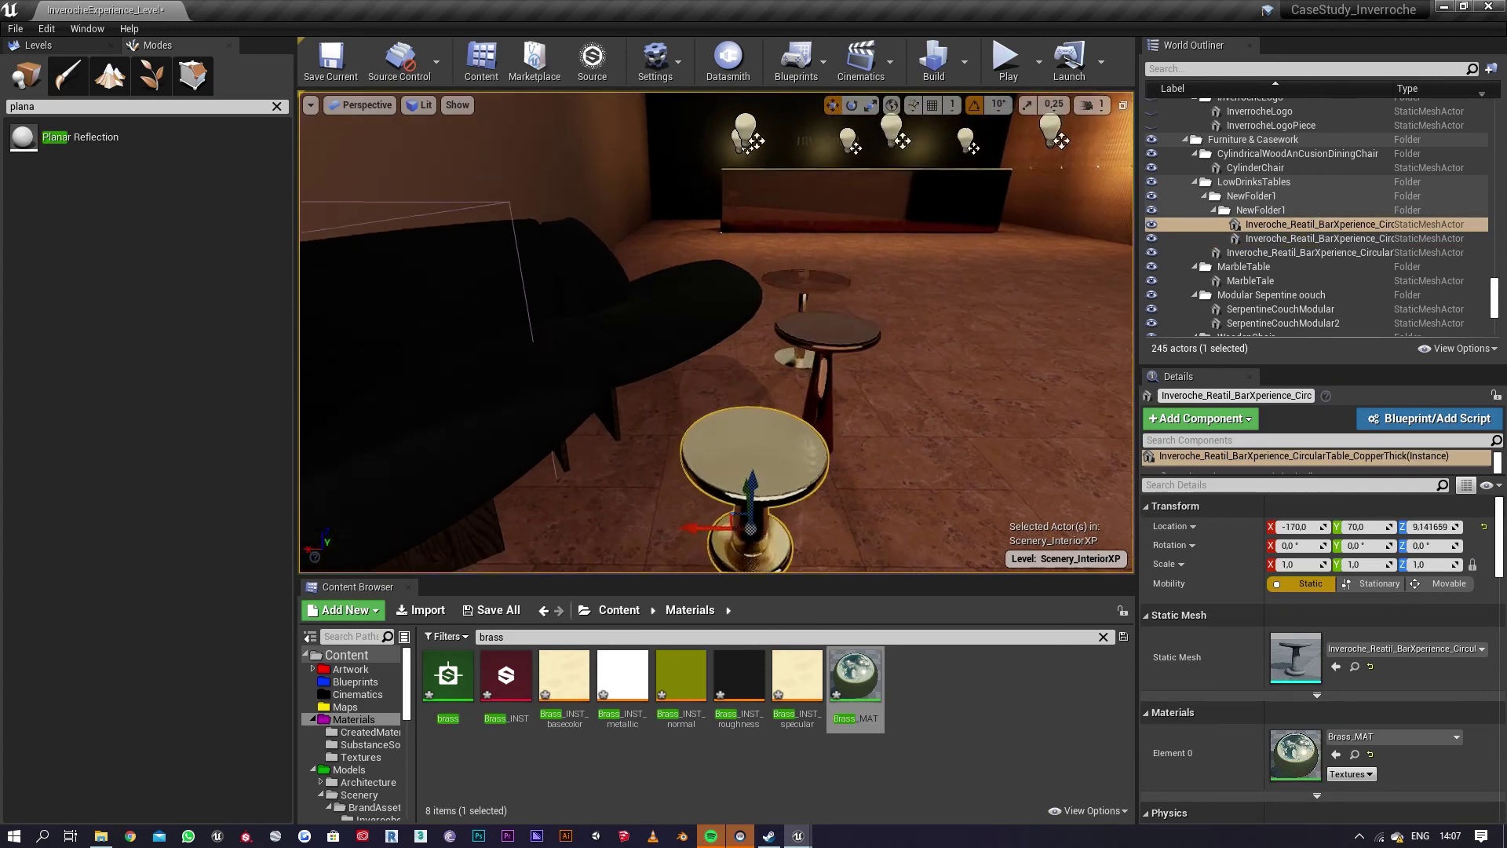
Step: Duplicate both serpentine couch modules together and align the copied pair with the far end of the sofa
{"action": "right_click_drag", "start_coordinate": [737, 524], "coordinate": [550, 502]}
{"action": "key", "text": "s"}
{"action": "key", "text": "w"}
{"action": "key", "text": "w"}
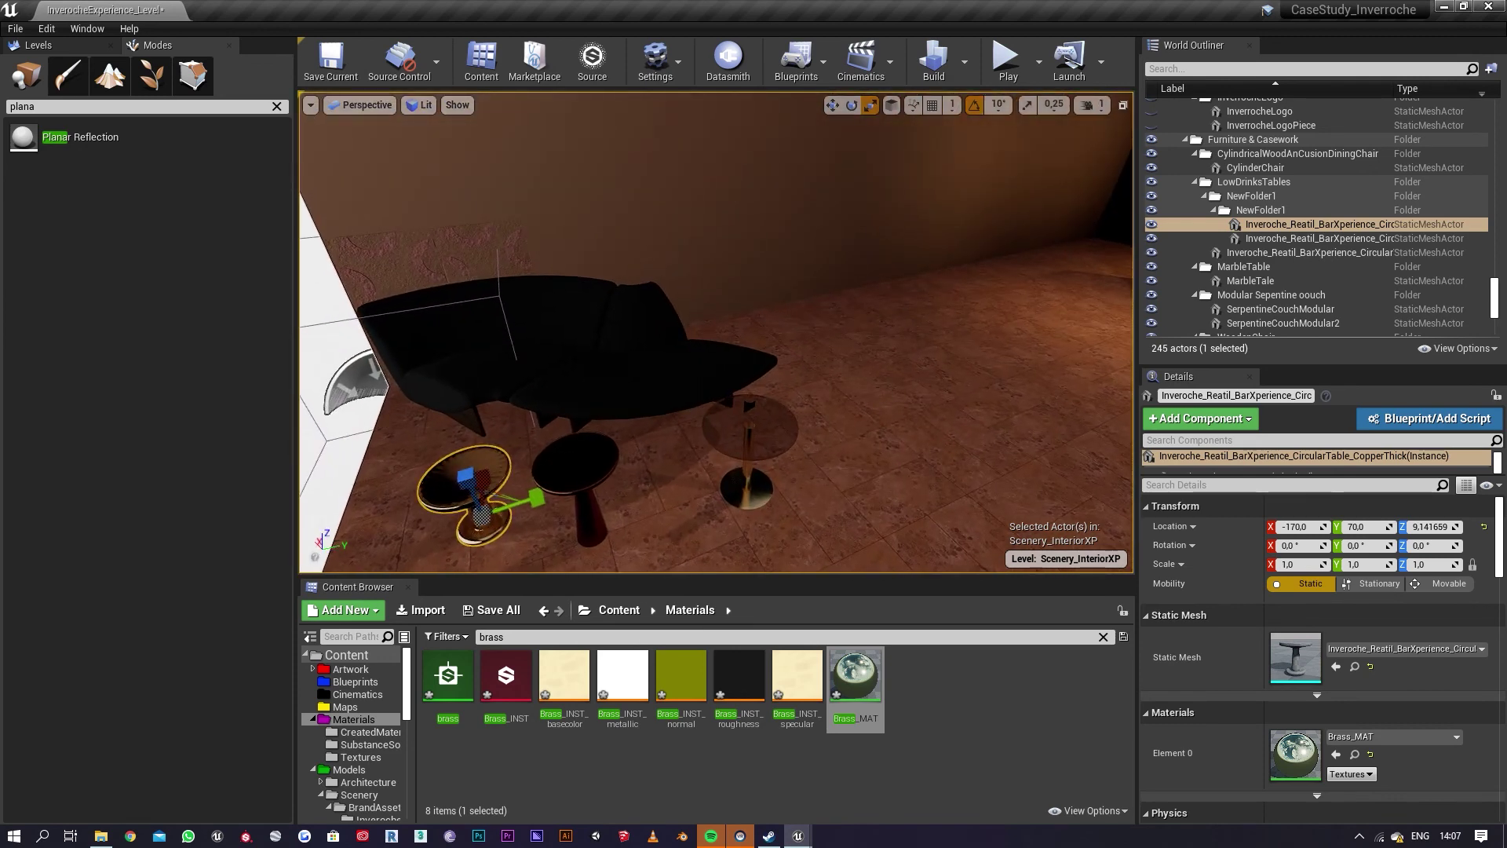
{"action": "left_click", "coordinate": [676, 369]}
{"action": "left_click", "coordinate": [506, 367], "text": "ctrl"}
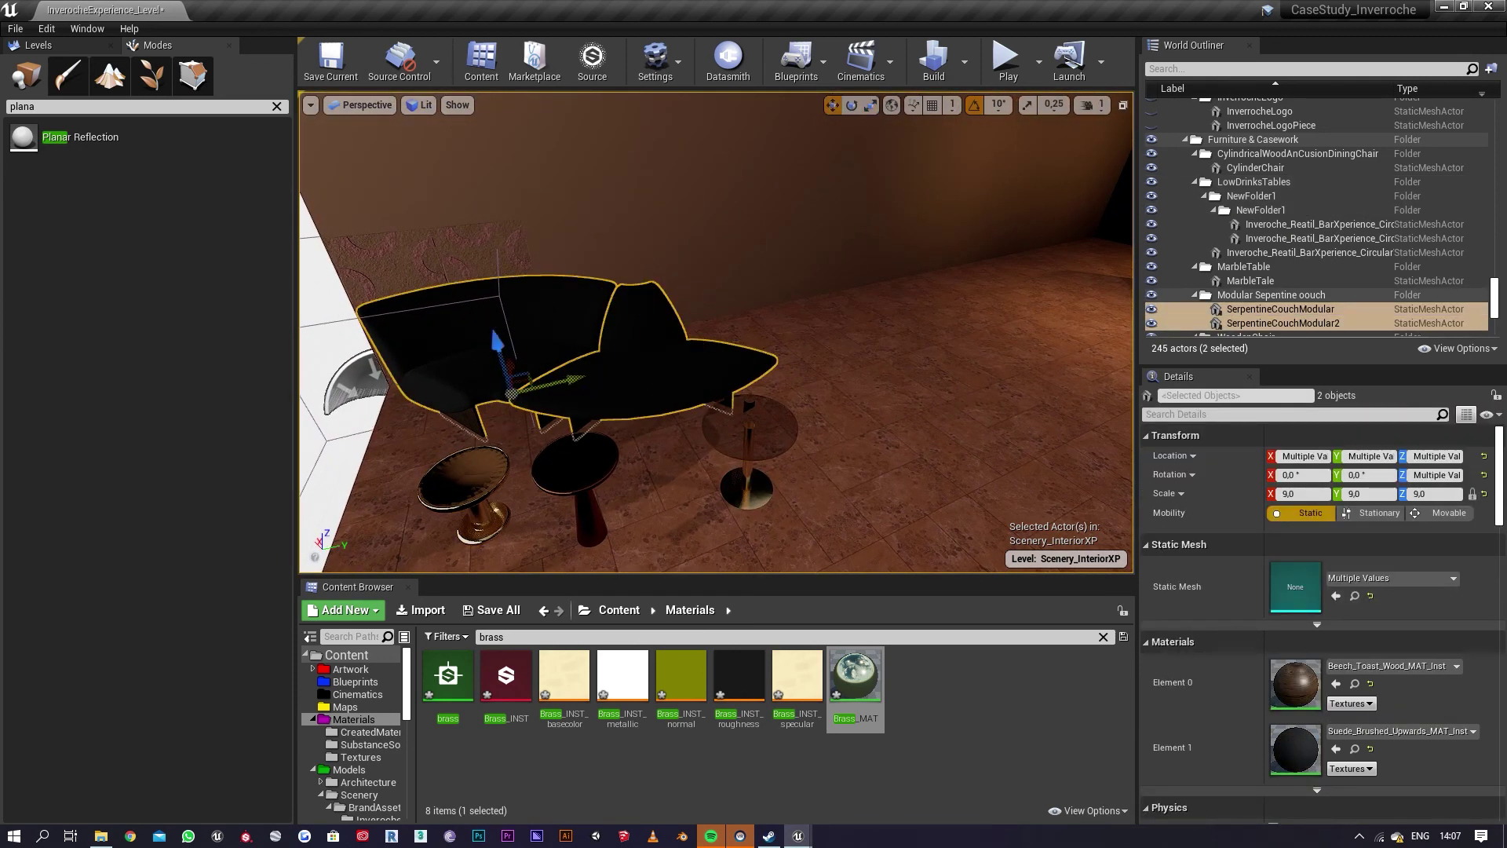
{"action": "left_click_drag", "start_coordinate": [558, 382], "coordinate": [864, 386], "text": "alt"}
{"action": "right_click_drag", "start_coordinate": [864, 391], "coordinate": [695, 316]}
{"action": "left_click_drag", "start_coordinate": [669, 299], "coordinate": [713, 299]}
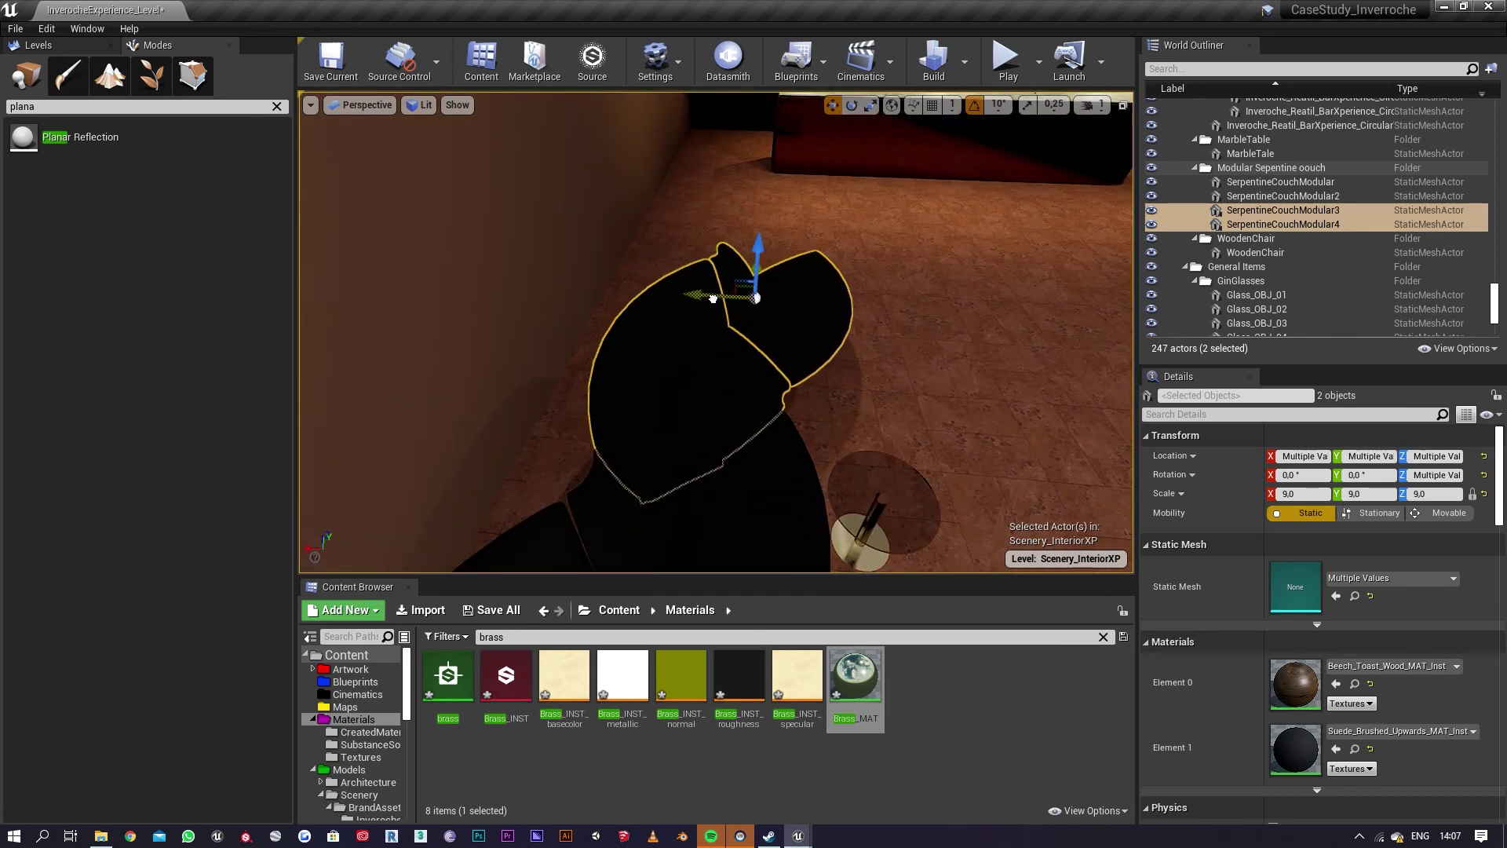
Step: Duplicate the copied couch pair once more and join the new modules to the end of the extended sofa
{"action": "right_click_drag", "start_coordinate": [801, 329], "coordinate": [654, 329]}
{"action": "left_click_drag", "start_coordinate": [862, 295], "coordinate": [1054, 240], "text": "alt"}
{"action": "mouse_move", "coordinate": [1054, 240]}
{"action": "right_mouse_down"}
{"action": "mouse_move", "coordinate": [990, 236]}
{"action": "mouse_move", "coordinate": [1053, 240]}
{"action": "right_mouse_up"}
{"action": "left_click_drag", "start_coordinate": [976, 353], "coordinate": [922, 372]}
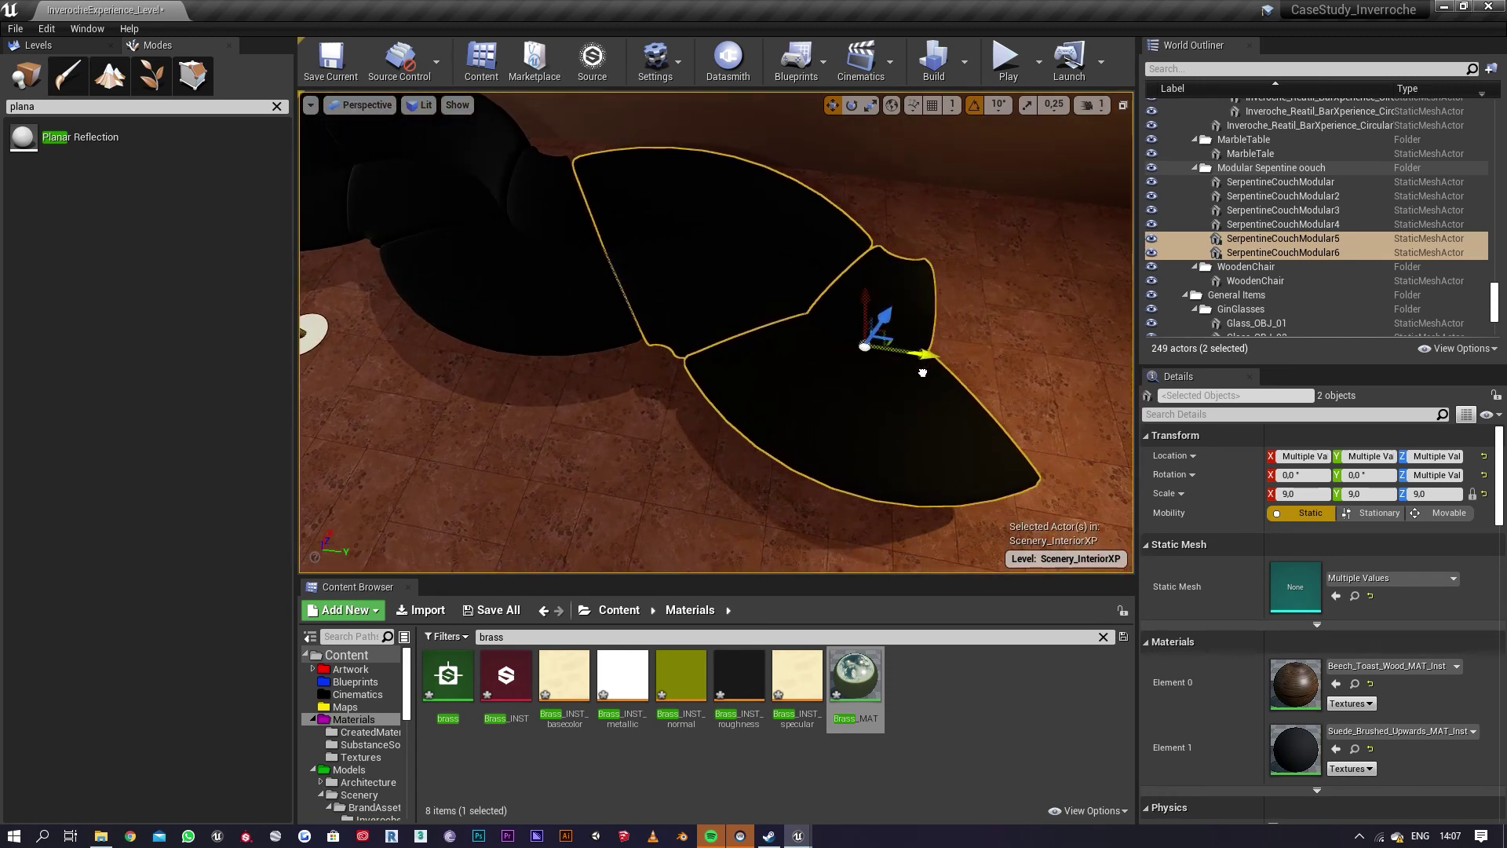
Step: Select all six serpentine couch modules and rotate them together by 10° about the vertical axis
{"action": "left_click", "coordinate": [524, 295], "text": "ctrl"}
{"action": "left_click", "coordinate": [427, 202], "text": "ctrl"}
{"action": "right_click_drag", "start_coordinate": [427, 202], "coordinate": [337, 206]}
{"action": "left_click", "coordinate": [605, 228], "text": "ctrl"}
{"action": "left_click", "coordinate": [610, 163], "text": "ctrl"}
{"action": "left_click_drag", "start_coordinate": [618, 227], "coordinate": [644, 228]}
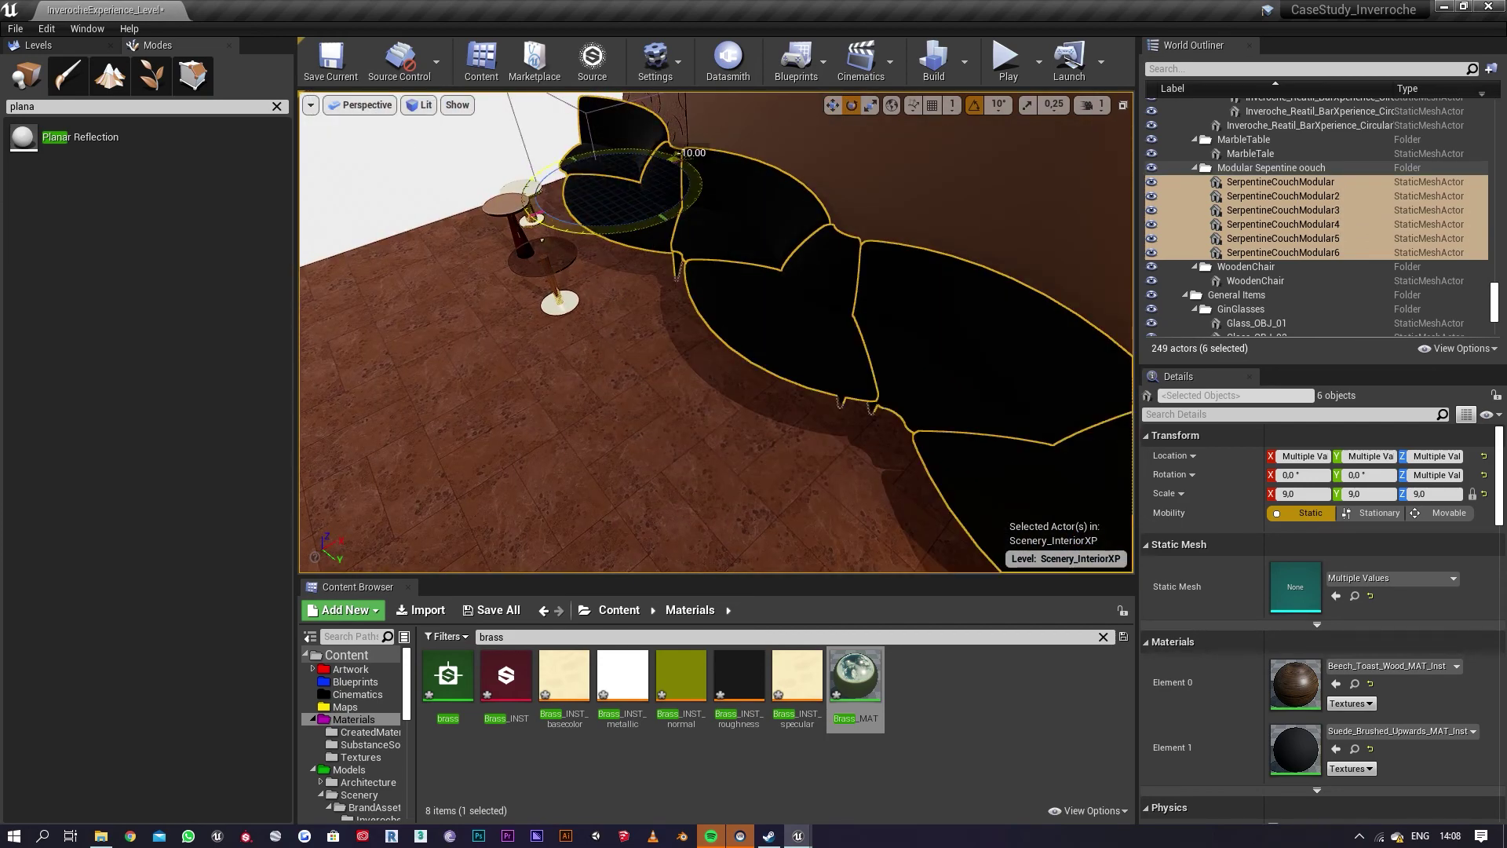
{"action": "right_click_drag", "start_coordinate": [755, 349], "coordinate": [675, 359]}
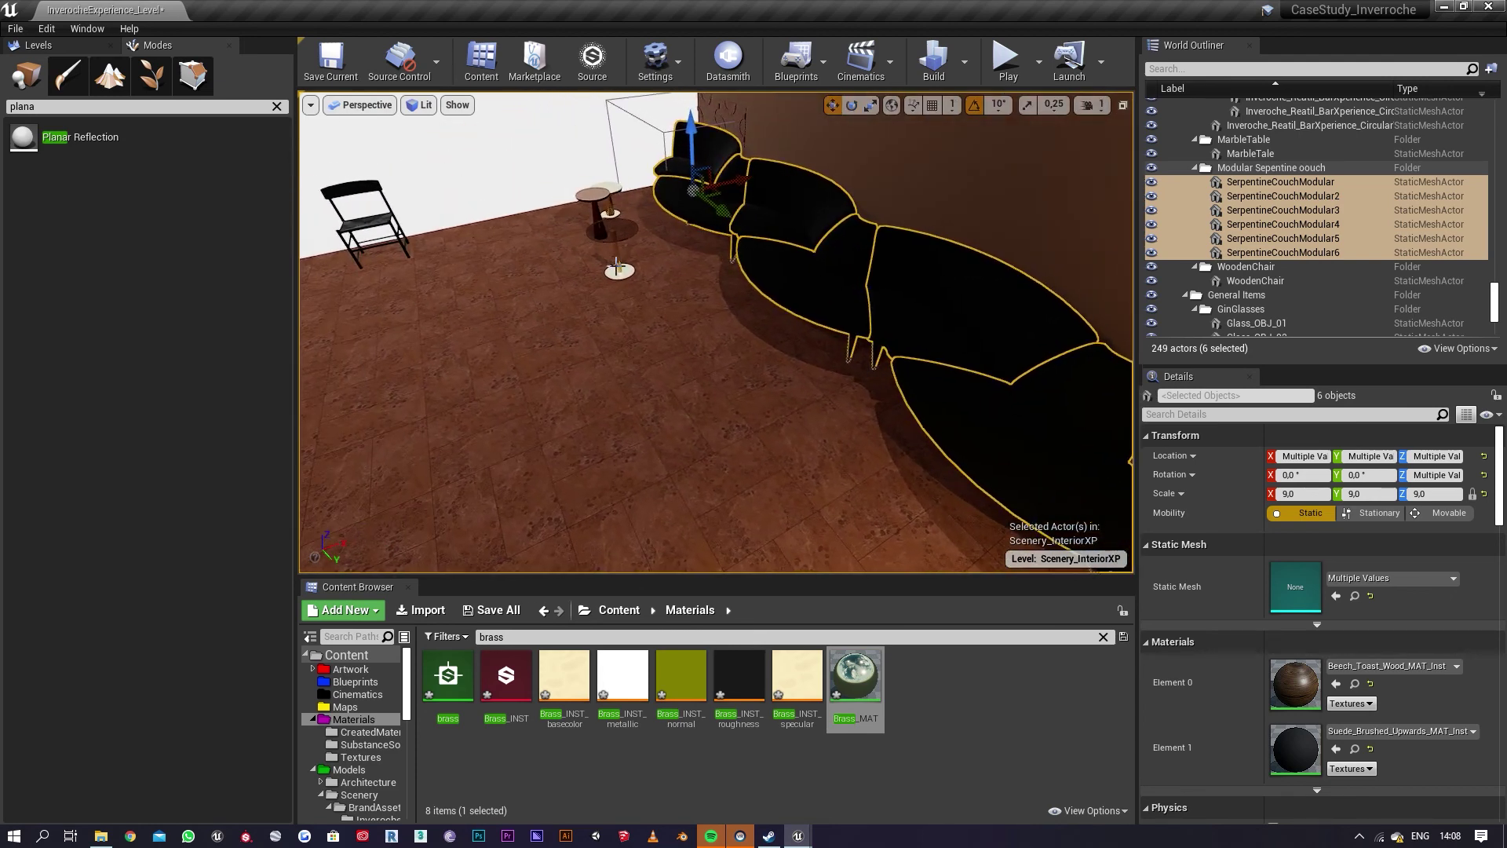
Step: Move the glass-topped table to about X -161.4, Y 433.5 and the copper table to about X -151.8, Y 265.4, along the couch
{"action": "left_click", "coordinate": [616, 253]}
{"action": "left_click_drag", "start_coordinate": [748, 367], "coordinate": [854, 365]}
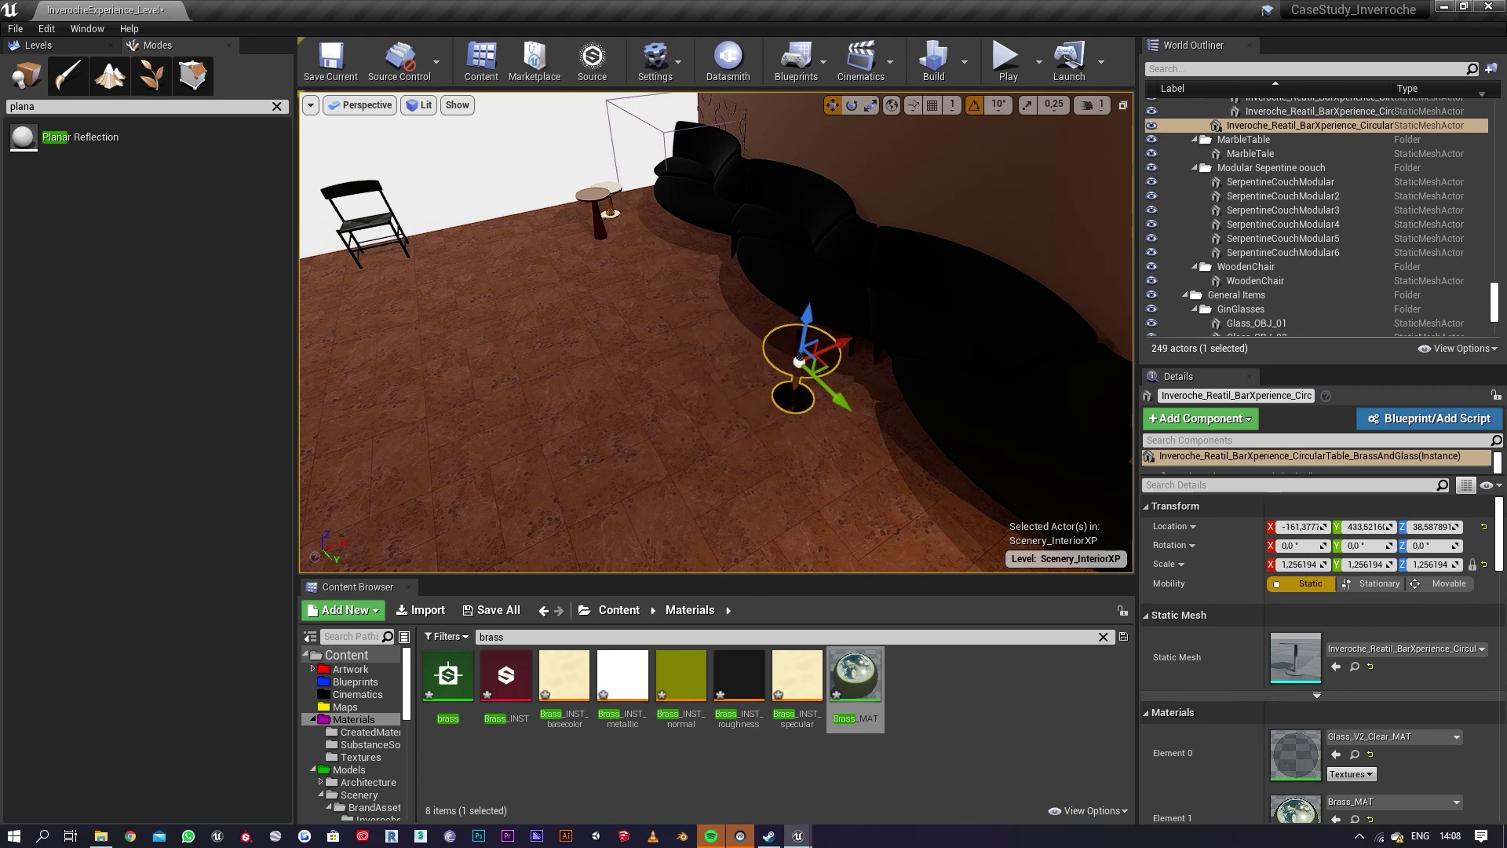
{"action": "left_click", "coordinate": [616, 243]}
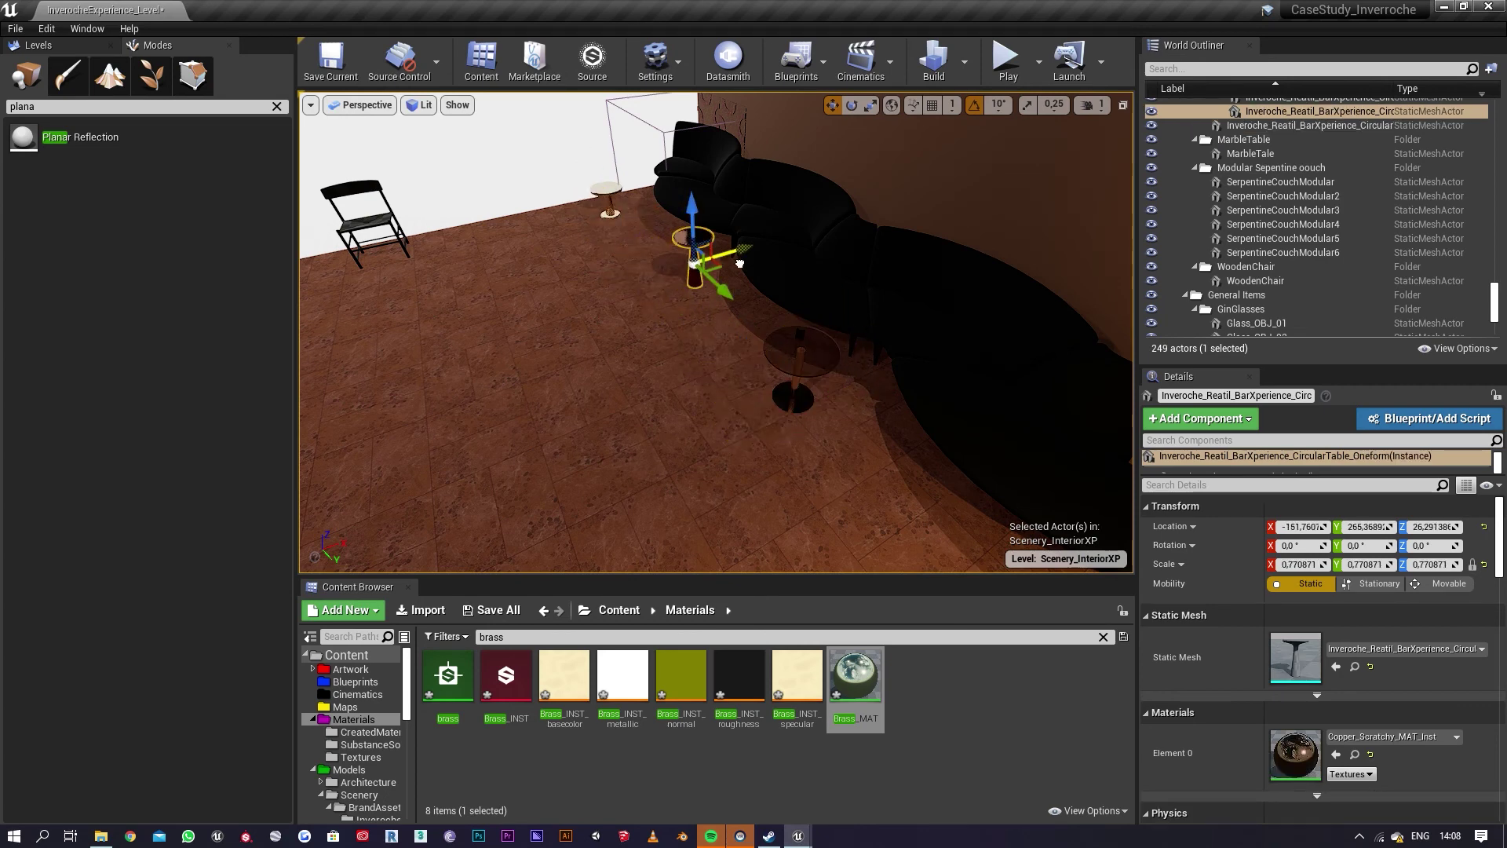
Step: Apply Walnut_Black_Wood_MAT_Inst to both material slots of the WoodenChair and move the chair toward the bar, to Y of about 648.5
{"action": "right_click_drag", "start_coordinate": [755, 316], "coordinate": [812, 541]}
{"action": "key", "text": "w"}
{"action": "key", "text": "w"}
{"action": "left_click", "coordinate": [744, 265]}
{"action": "key", "text": "a"}
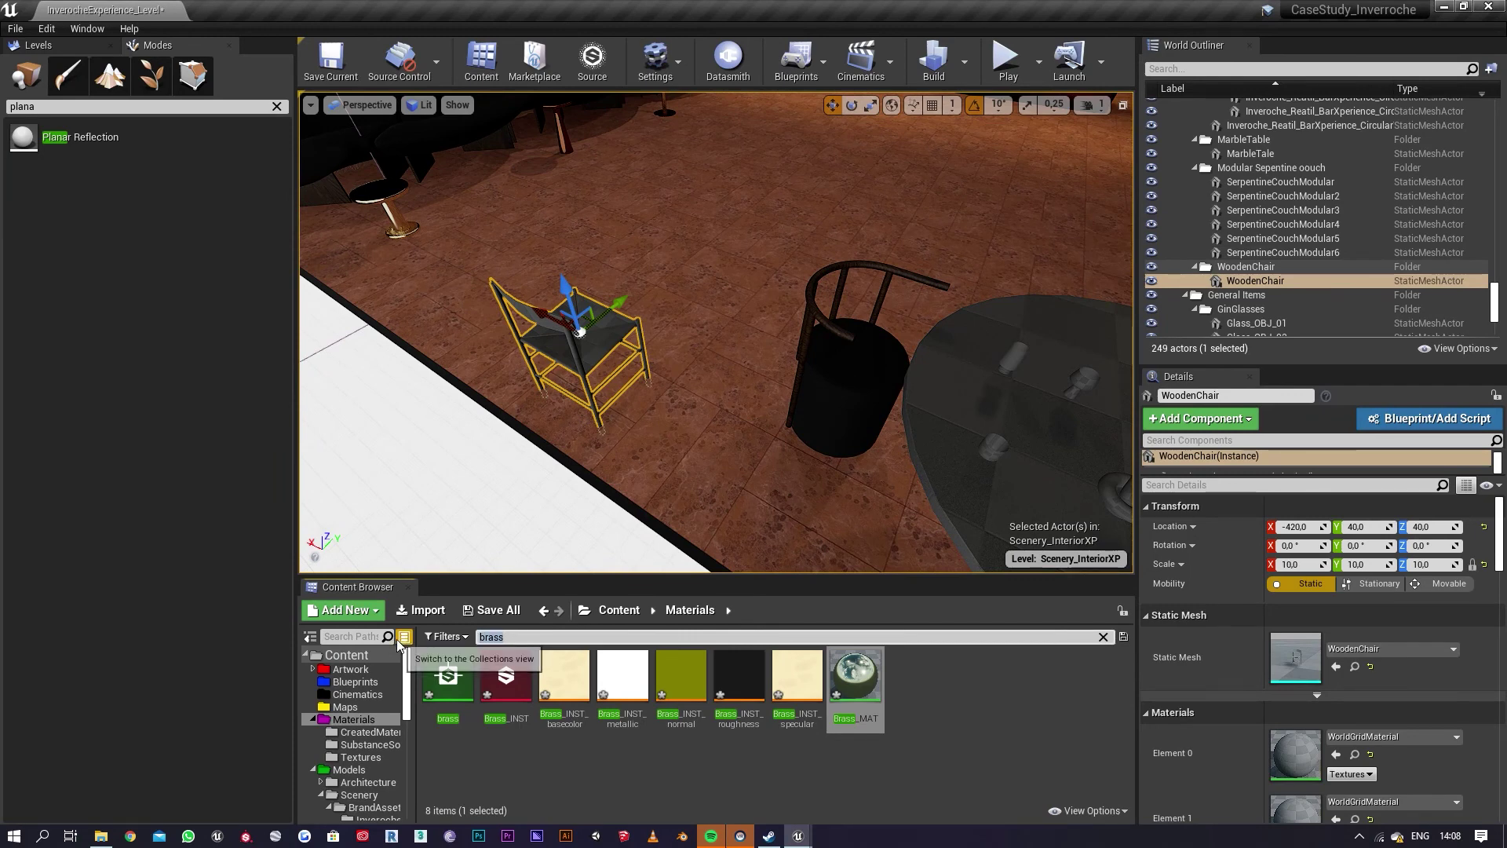
{"action": "type", "text": "waln"}
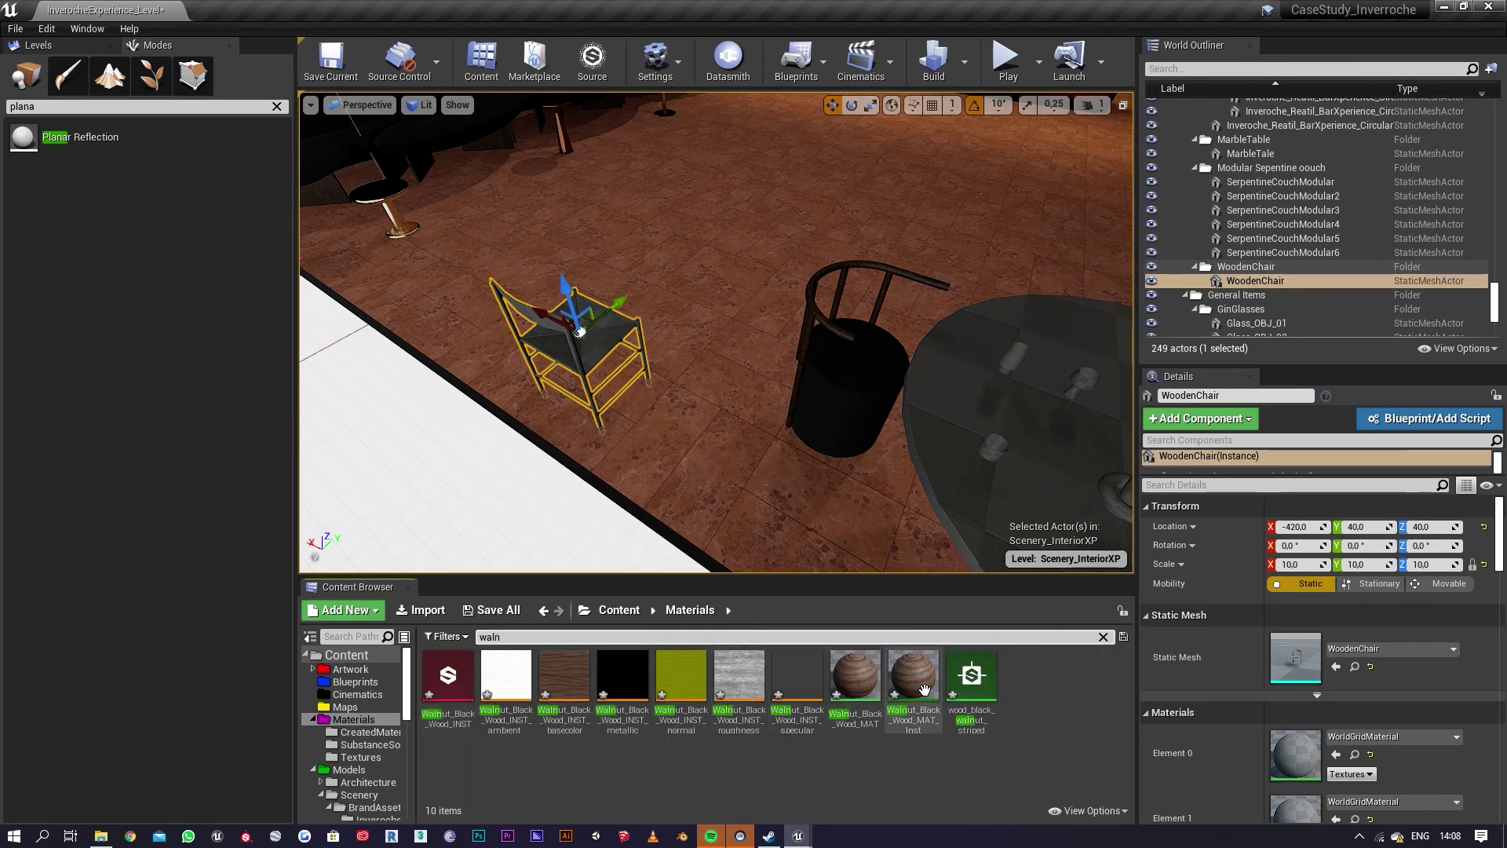
{"action": "left_click_drag", "start_coordinate": [923, 689], "coordinate": [622, 334]}
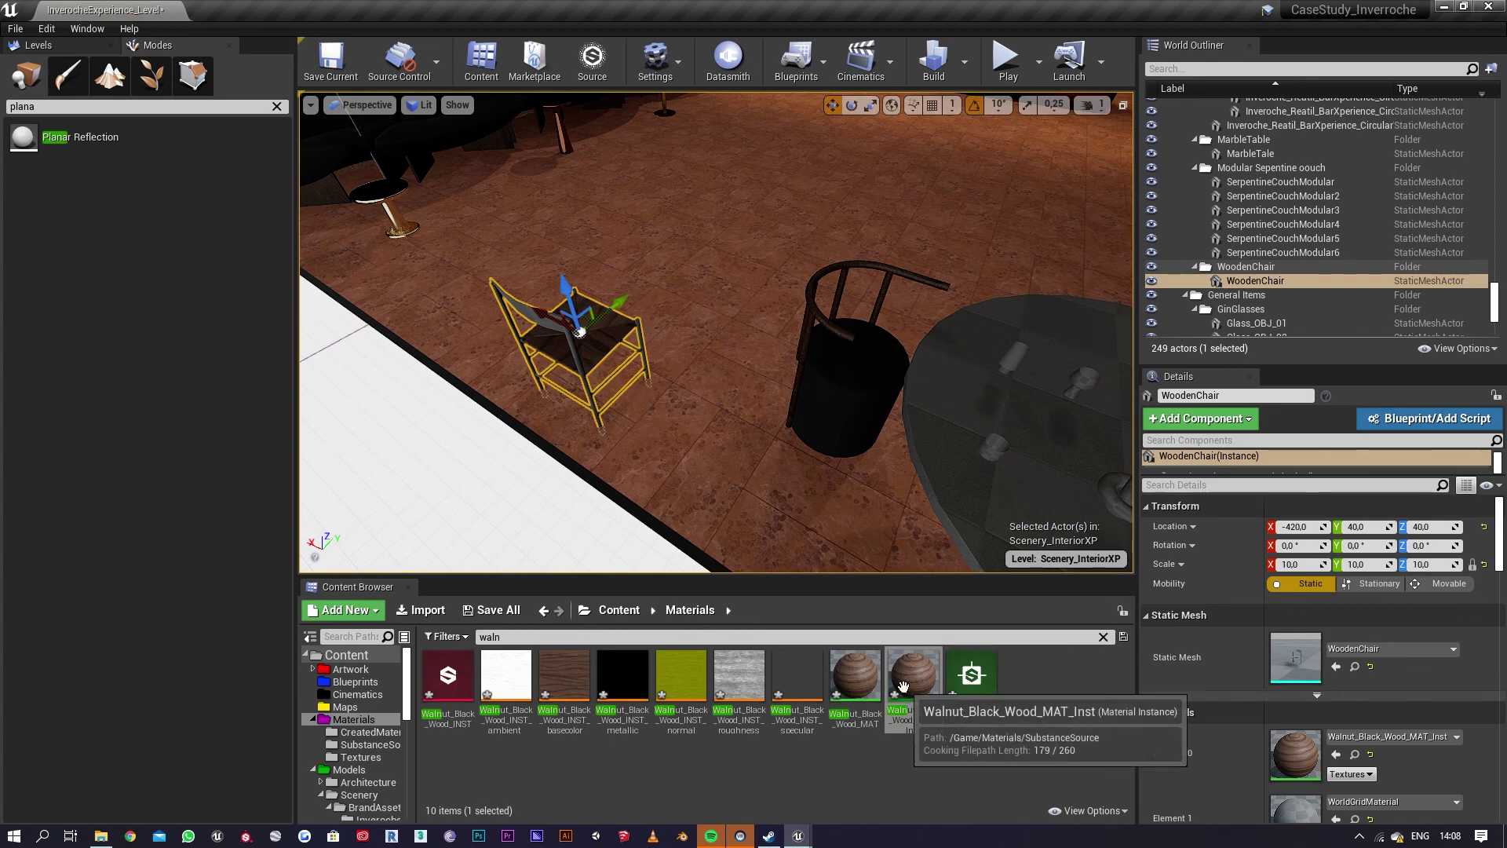
{"action": "left_click_drag", "start_coordinate": [913, 677], "coordinate": [617, 369]}
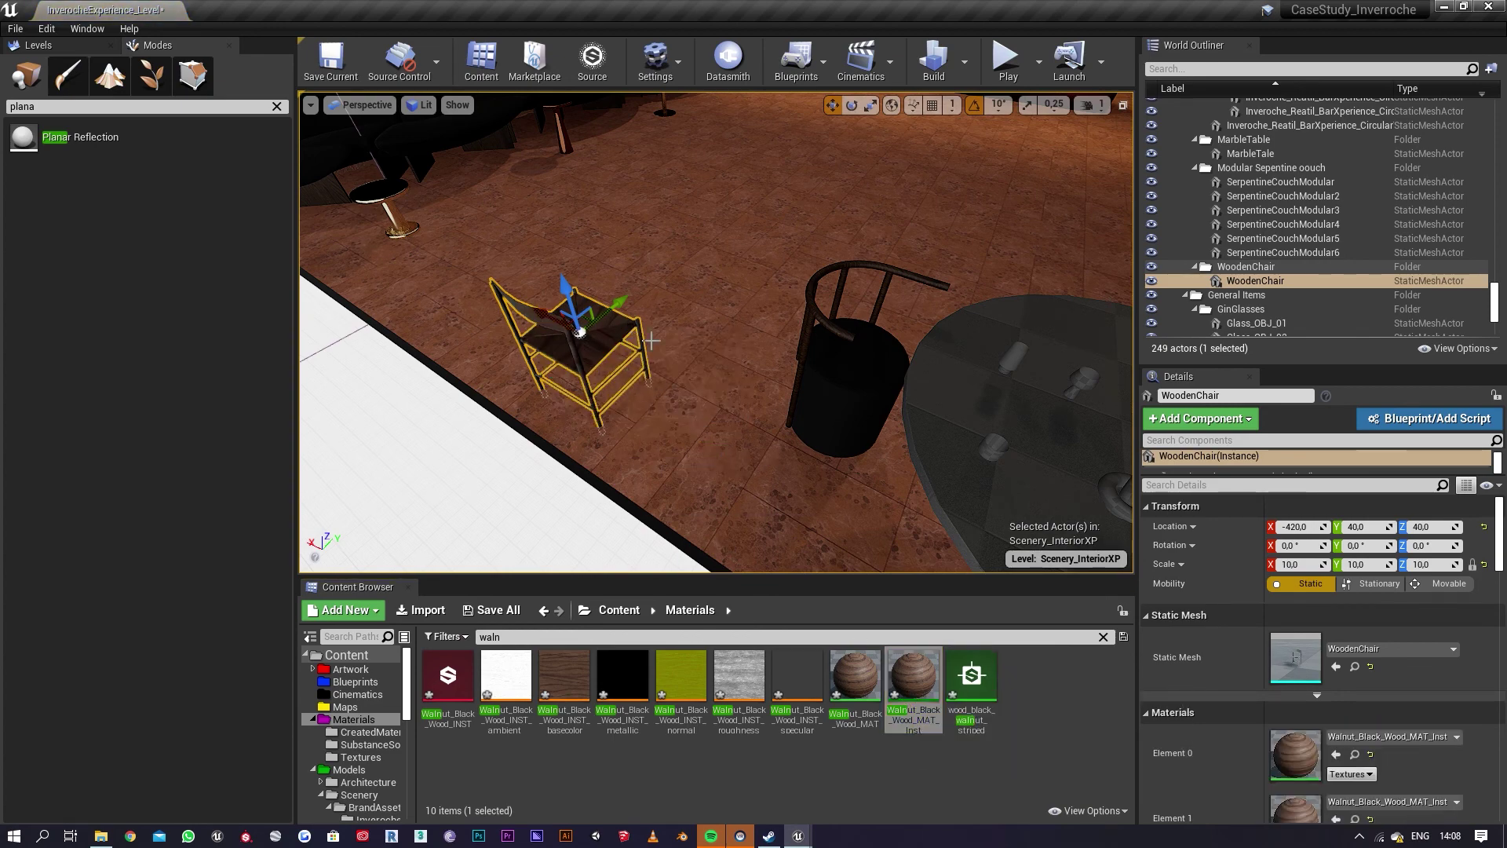
{"action": "left_click_drag", "start_coordinate": [622, 301], "coordinate": [880, 200]}
{"action": "right_click_drag", "start_coordinate": [881, 201], "coordinate": [954, 145]}
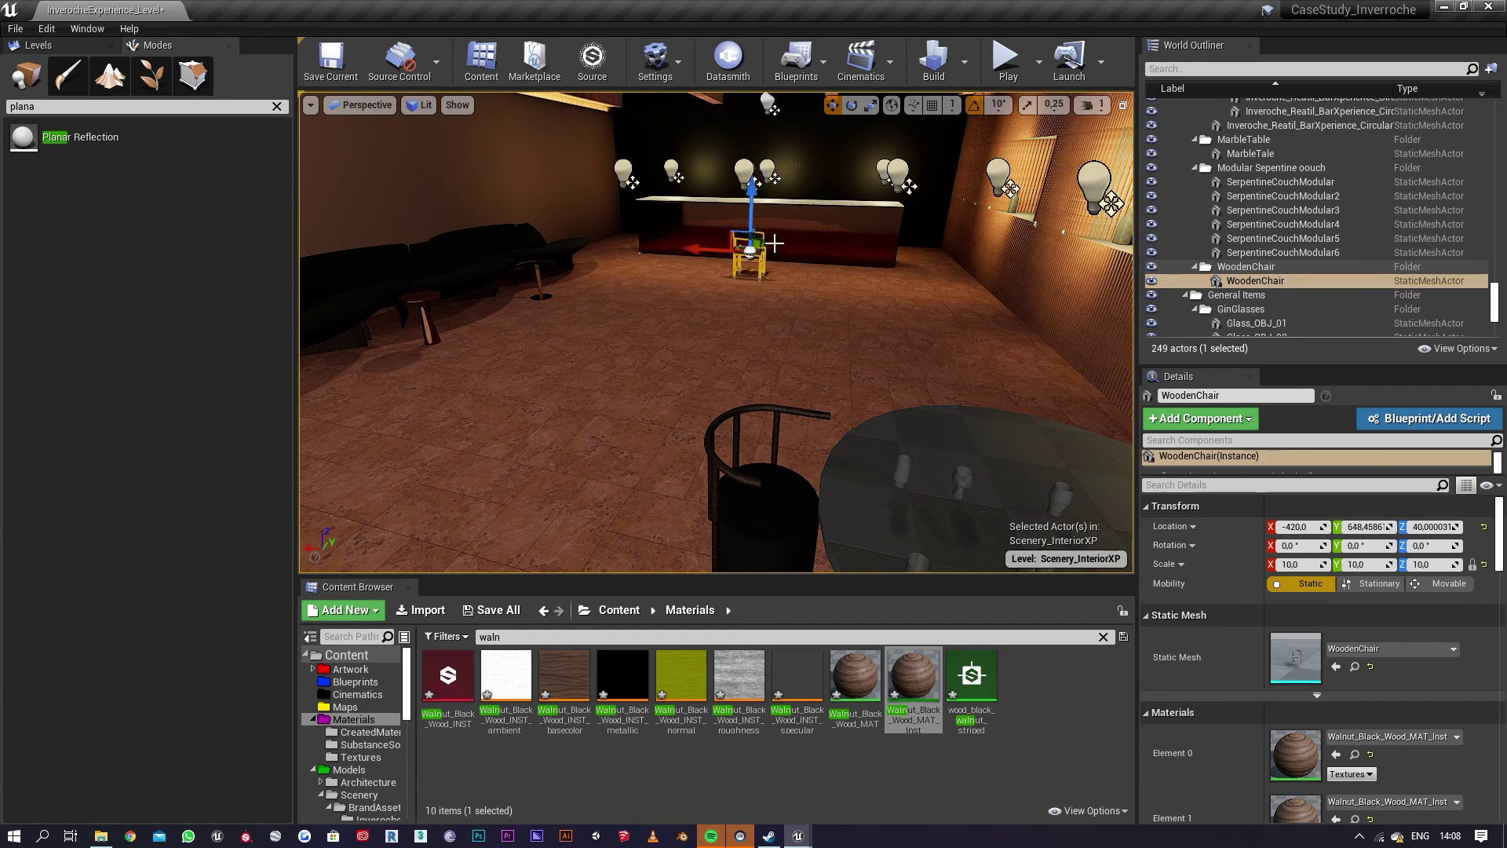
Step: Search the materials for "al" and apply Plaster_Fine_Spray_MAT to the top of the large round table
{"action": "right_click_drag", "start_coordinate": [774, 243], "coordinate": [926, 279]}
{"action": "key", "text": "s"}
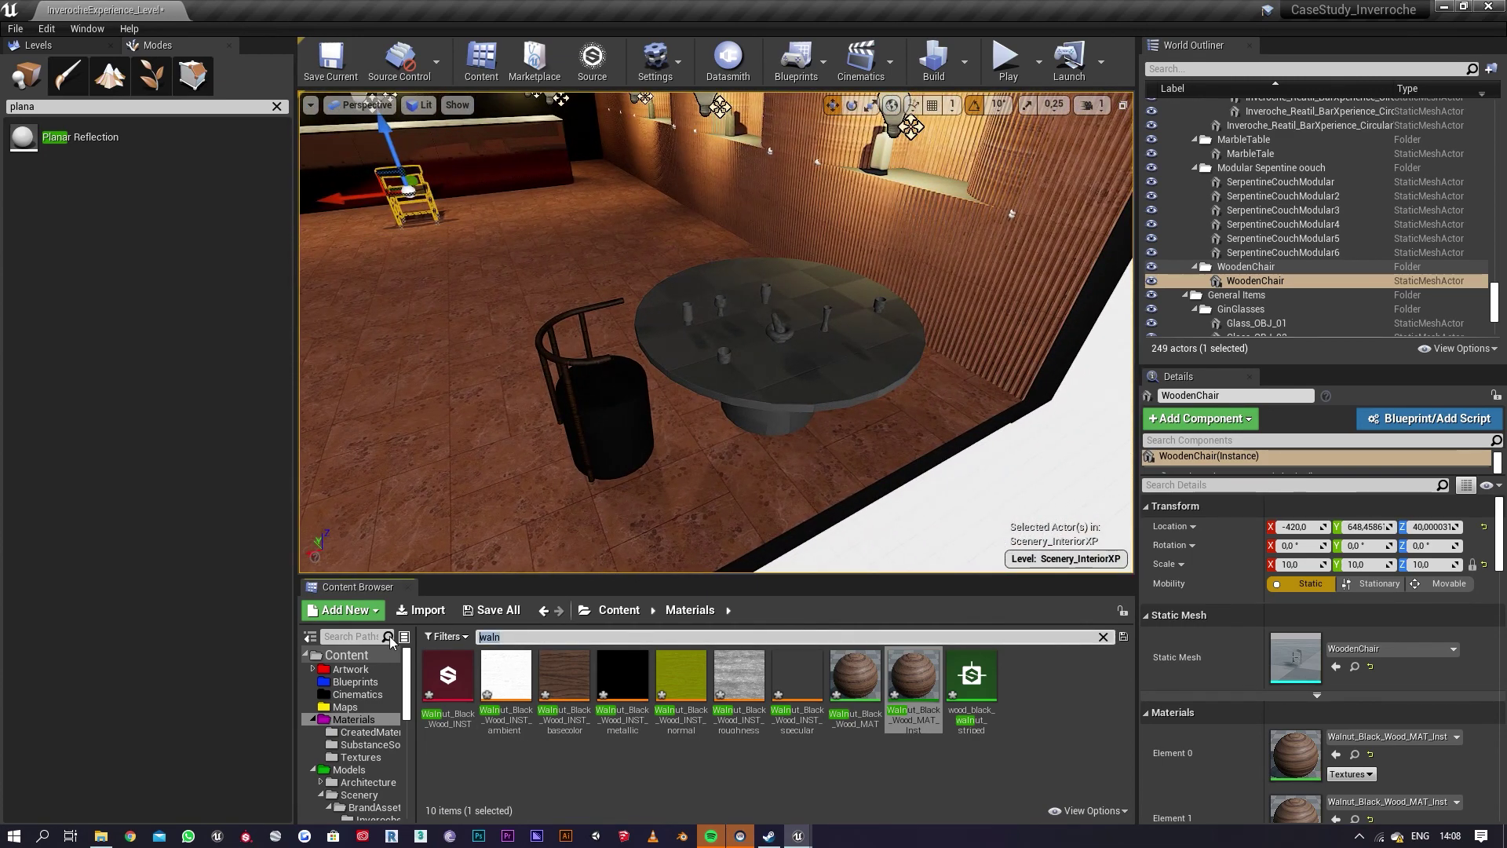
{"action": "type", "text": "al"}
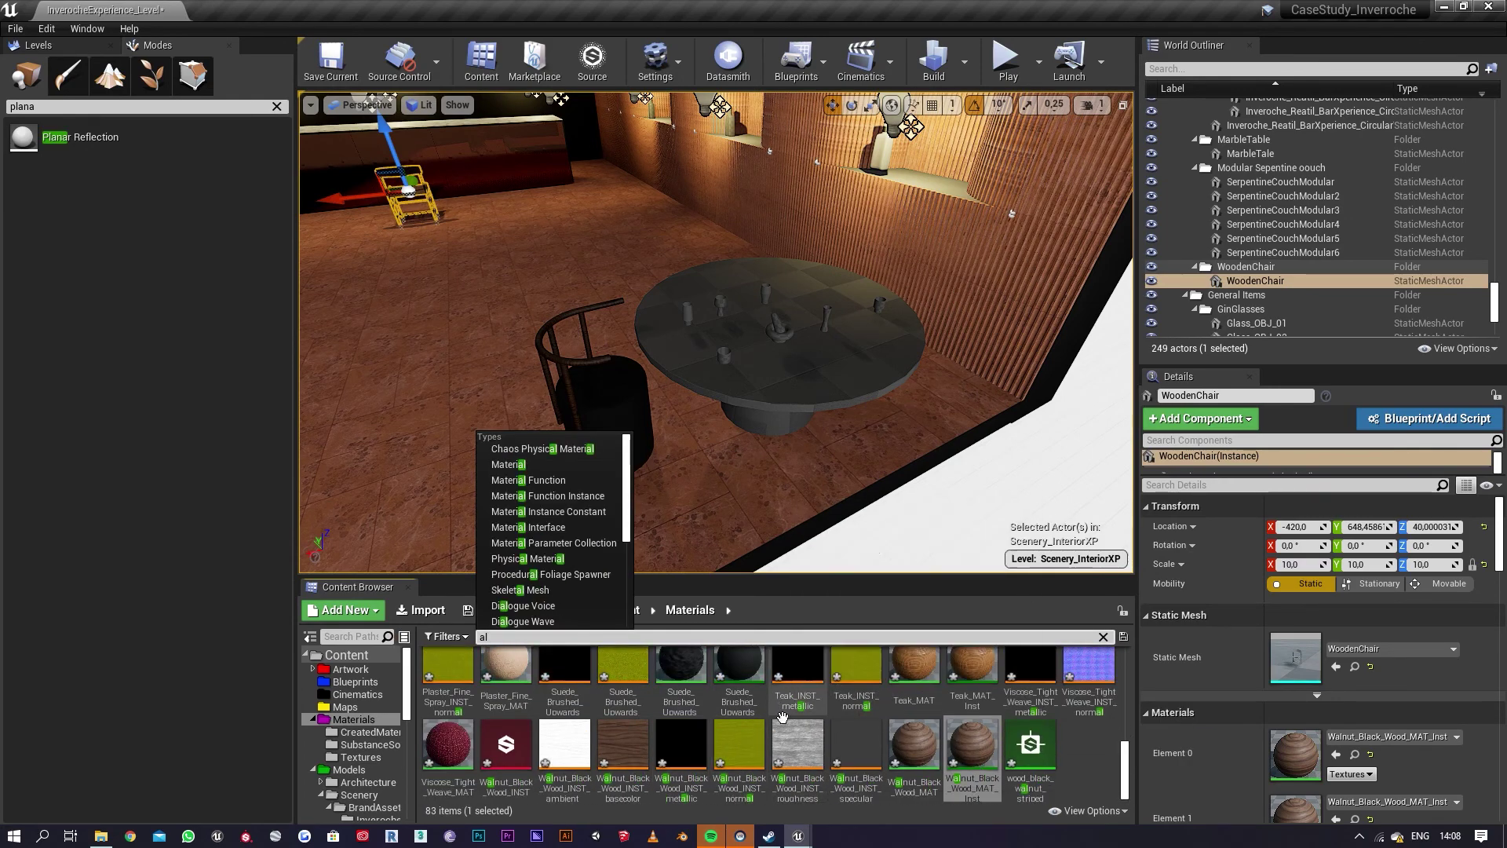
{"action": "scroll", "coordinate": [656, 748], "scroll_direction": "up", "scroll_amount": 2}
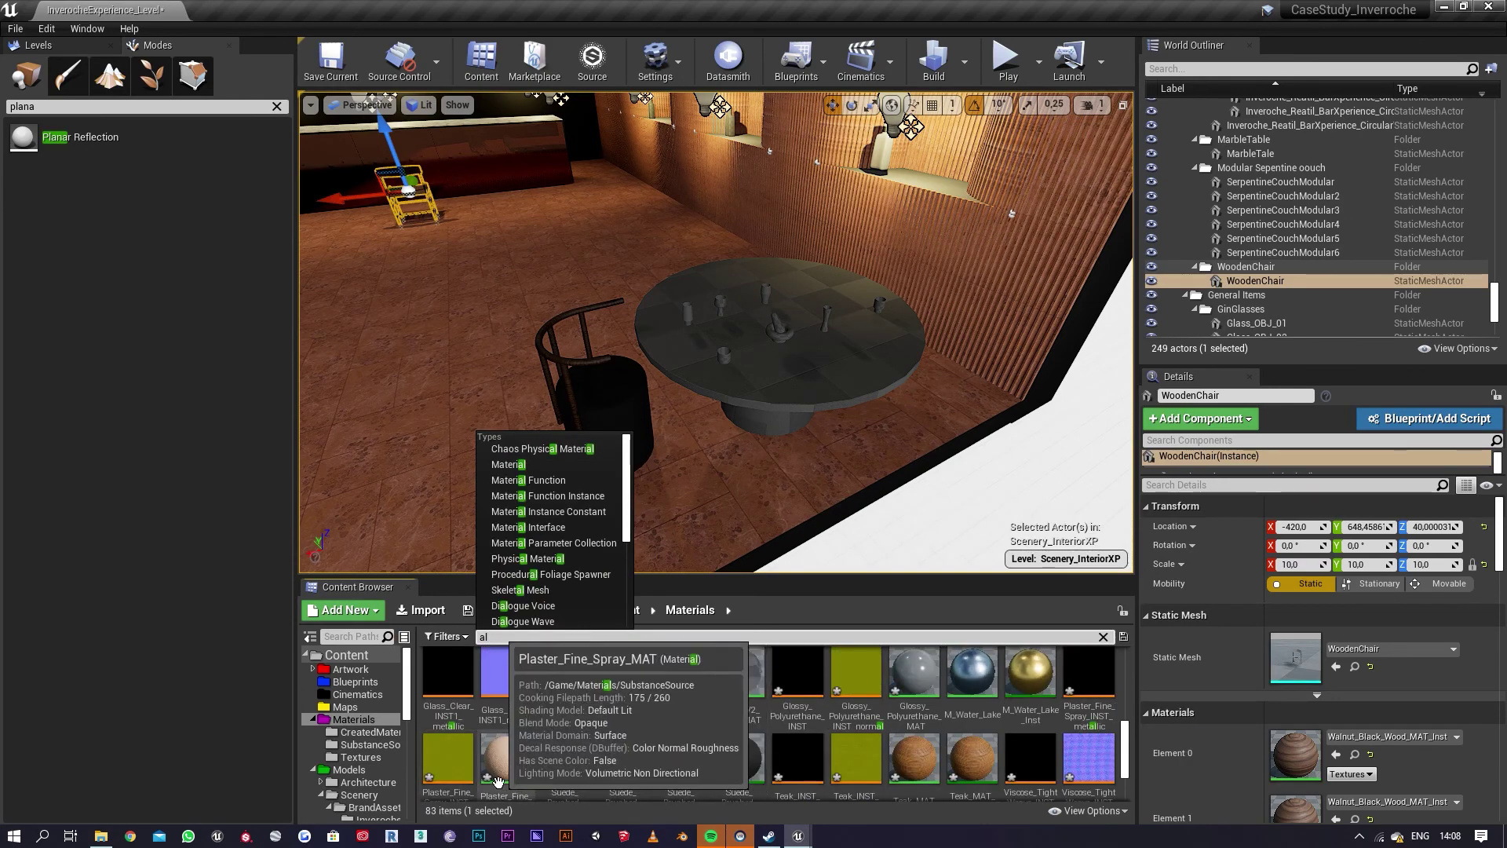
{"action": "left_click_drag", "start_coordinate": [520, 787], "coordinate": [777, 338]}
{"action": "middle_click_drag", "start_coordinate": [777, 338], "coordinate": [777, 365]}
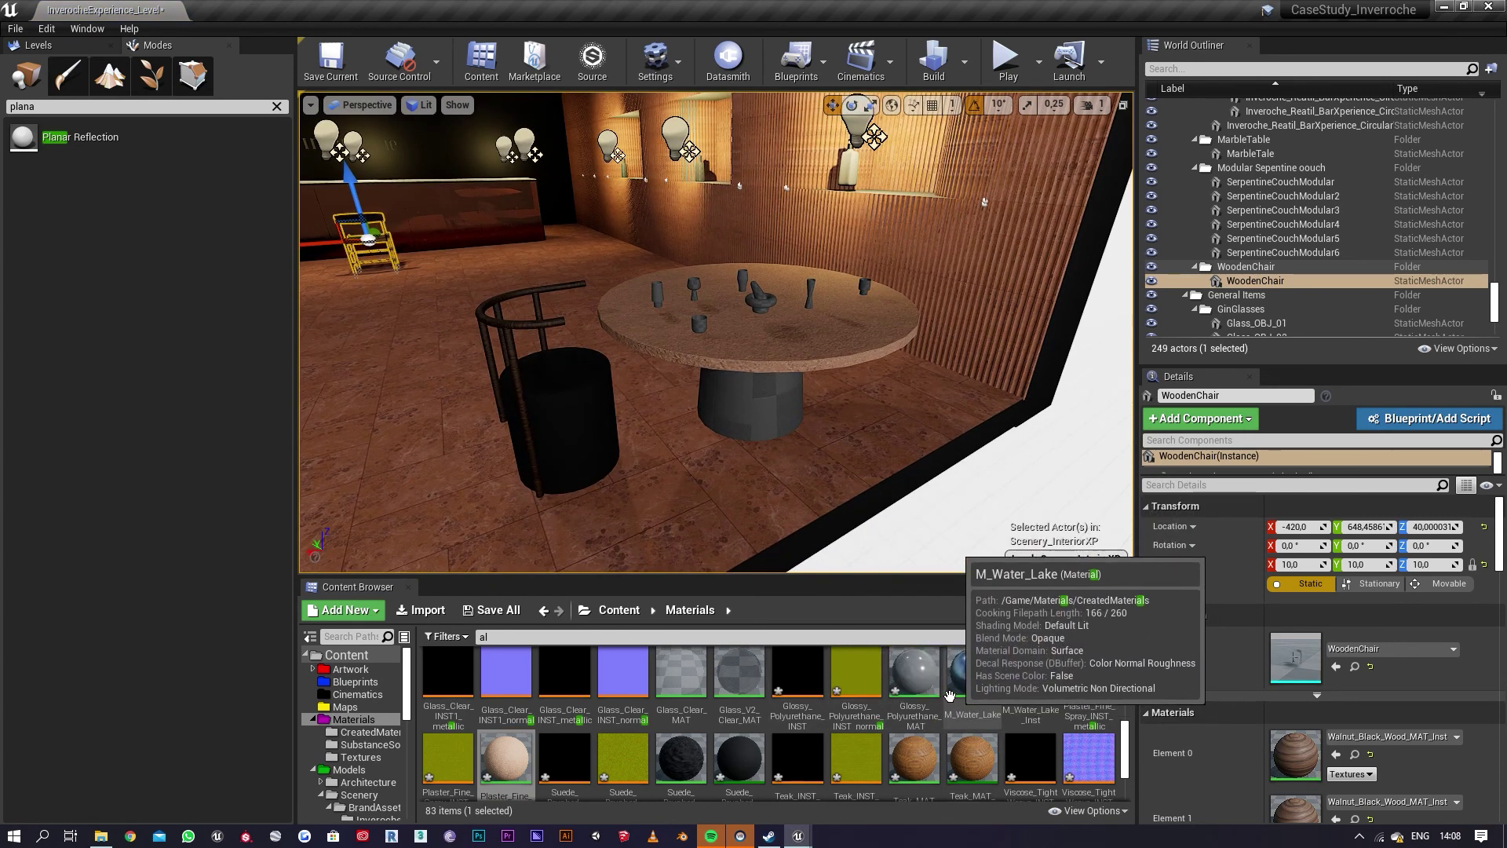
Step: Try Walnut_Black_Wood_MAT_Inst and the brushed suede material on the large round table's base, and settle on Teak_MAT_Inst
{"action": "scroll", "coordinate": [982, 746], "scroll_direction": "down", "scroll_amount": 2}
{"action": "left_click_drag", "start_coordinate": [991, 752], "coordinate": [770, 406]}
{"action": "mouse_move", "coordinate": [818, 410]}
{"action": "right_mouse_down"}
{"action": "mouse_move", "coordinate": [785, 455]}
{"action": "mouse_move", "coordinate": [793, 424]}
{"action": "right_mouse_up"}
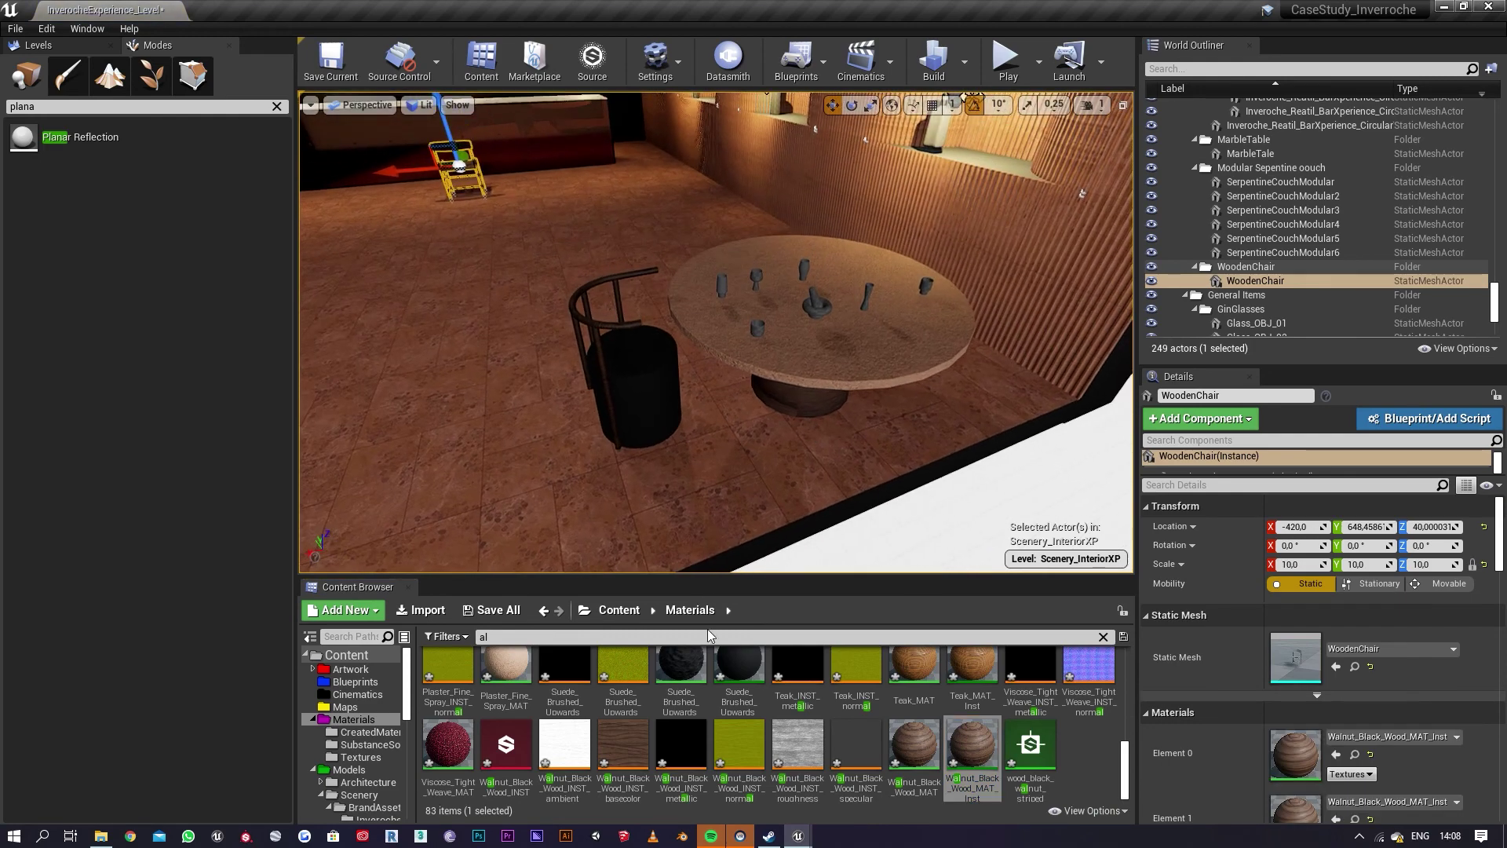
{"action": "left_click_drag", "start_coordinate": [737, 666], "coordinate": [808, 399]}
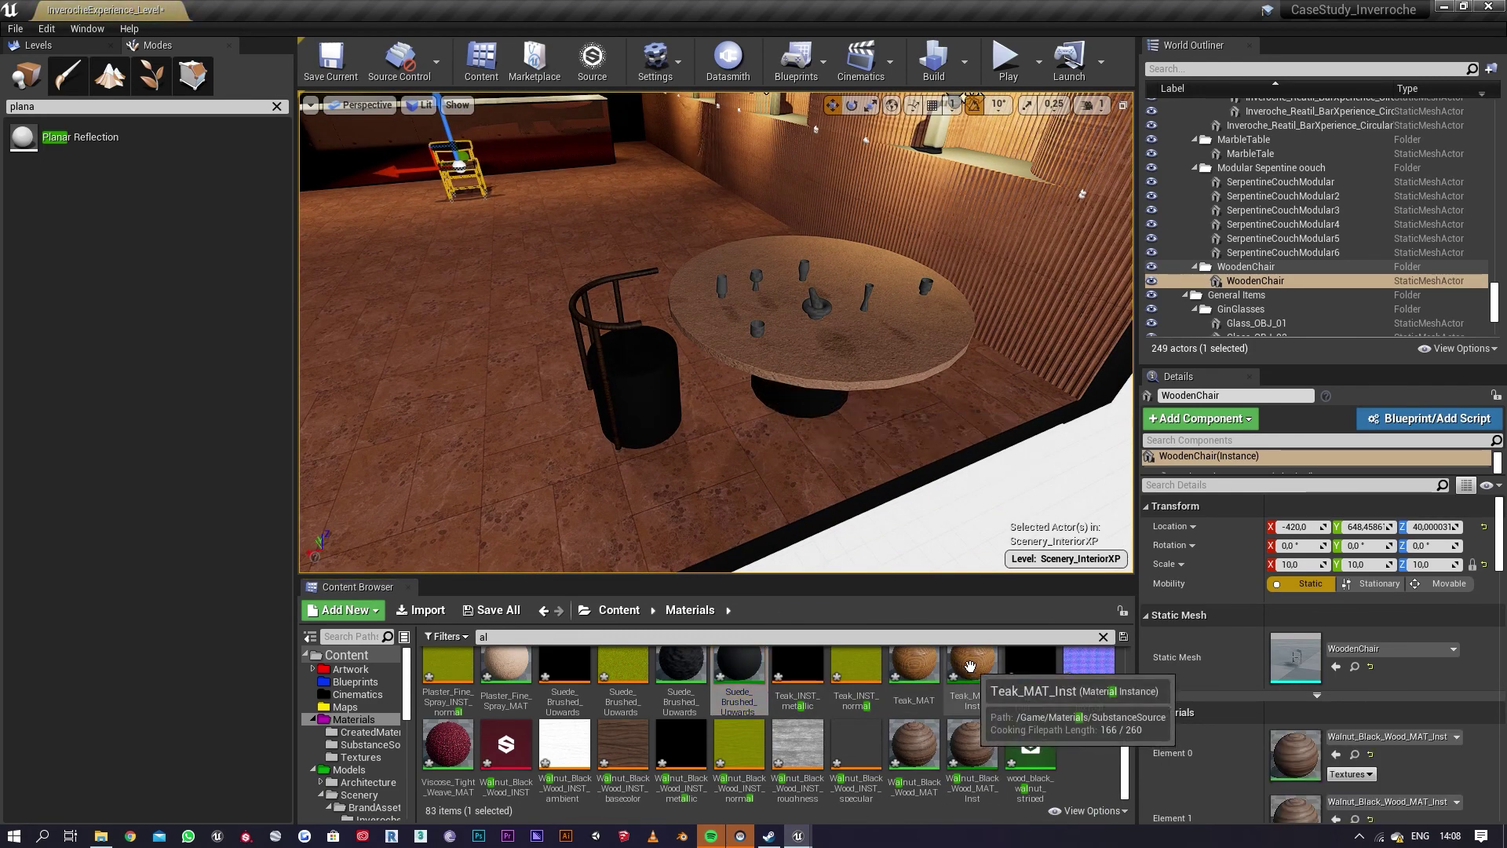
{"action": "left_click_drag", "start_coordinate": [967, 670], "coordinate": [813, 405]}
{"action": "right_click_drag", "start_coordinate": [859, 402], "coordinate": [917, 513]}
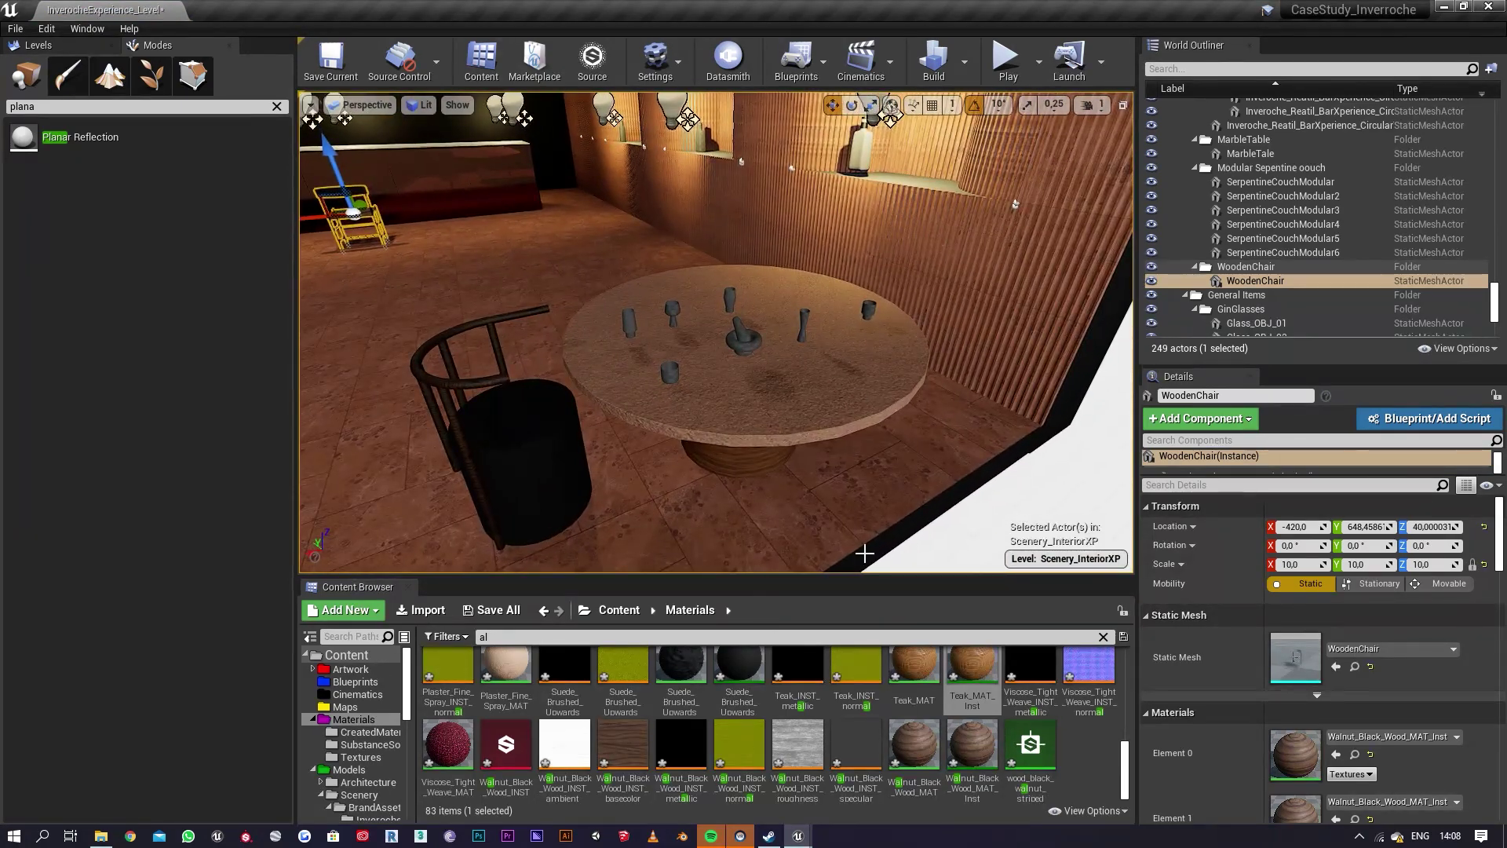
Step: Move CylinderChair to about X -548.7, Y 76.6 and place a copy at about X -621.6, Y 171.2, rotated to 80° about Z
{"action": "right_click_drag", "start_coordinate": [1015, 394], "coordinate": [713, 447]}
{"action": "left_click", "coordinate": [726, 460]}
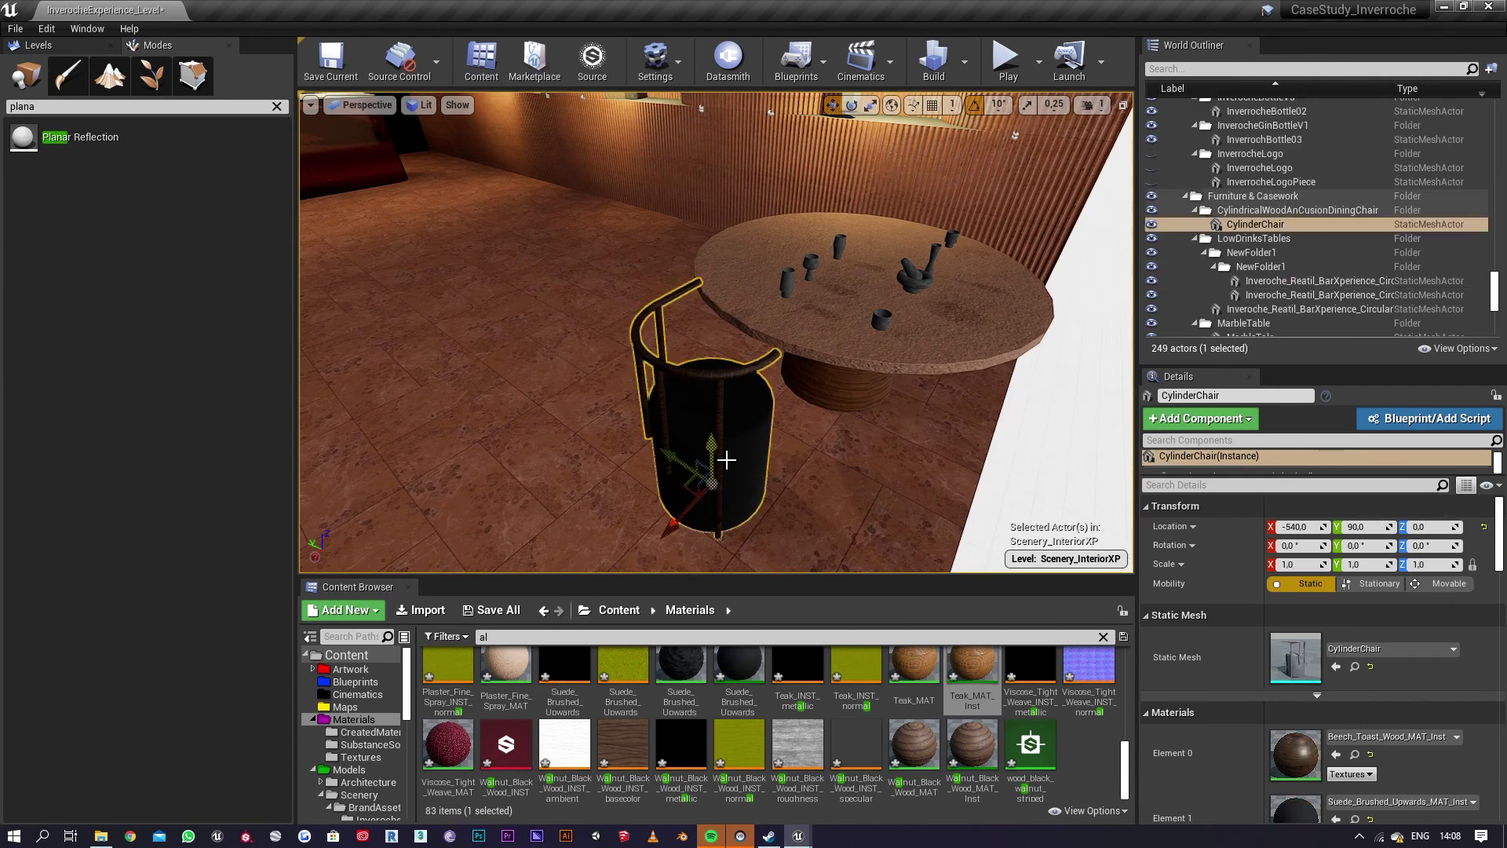
{"action": "left_click_drag", "start_coordinate": [689, 511], "coordinate": [697, 508]}
{"action": "left_click_drag", "start_coordinate": [686, 447], "coordinate": [661, 317]}
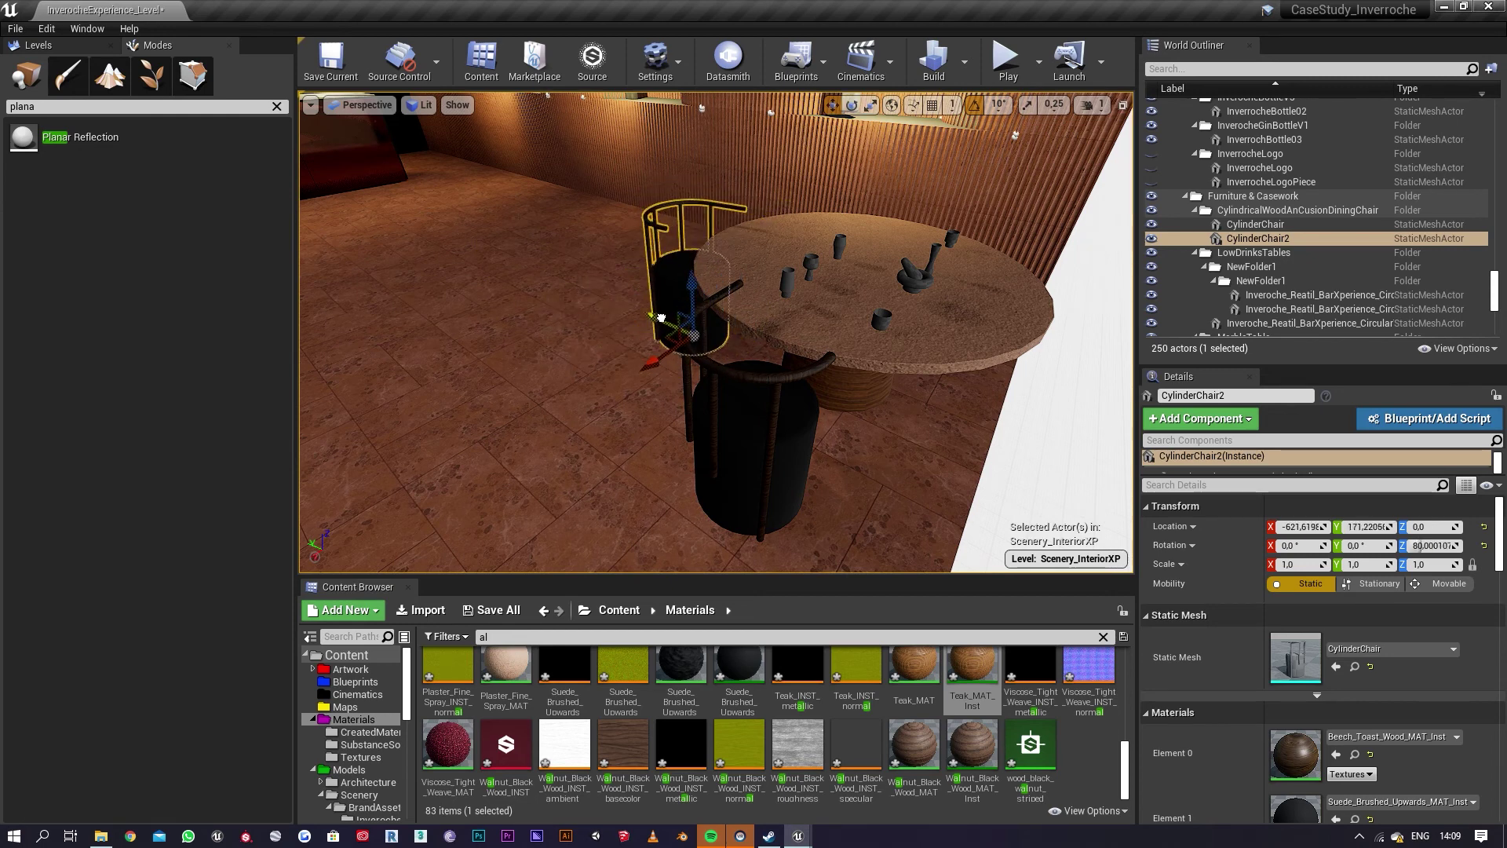
Step: Duplicate CylinderChair to the opposite side of the round table, at about X -731.8, Y 76.6, and rotate the copy to 160° about Z
{"action": "left_click", "coordinate": [722, 510]}
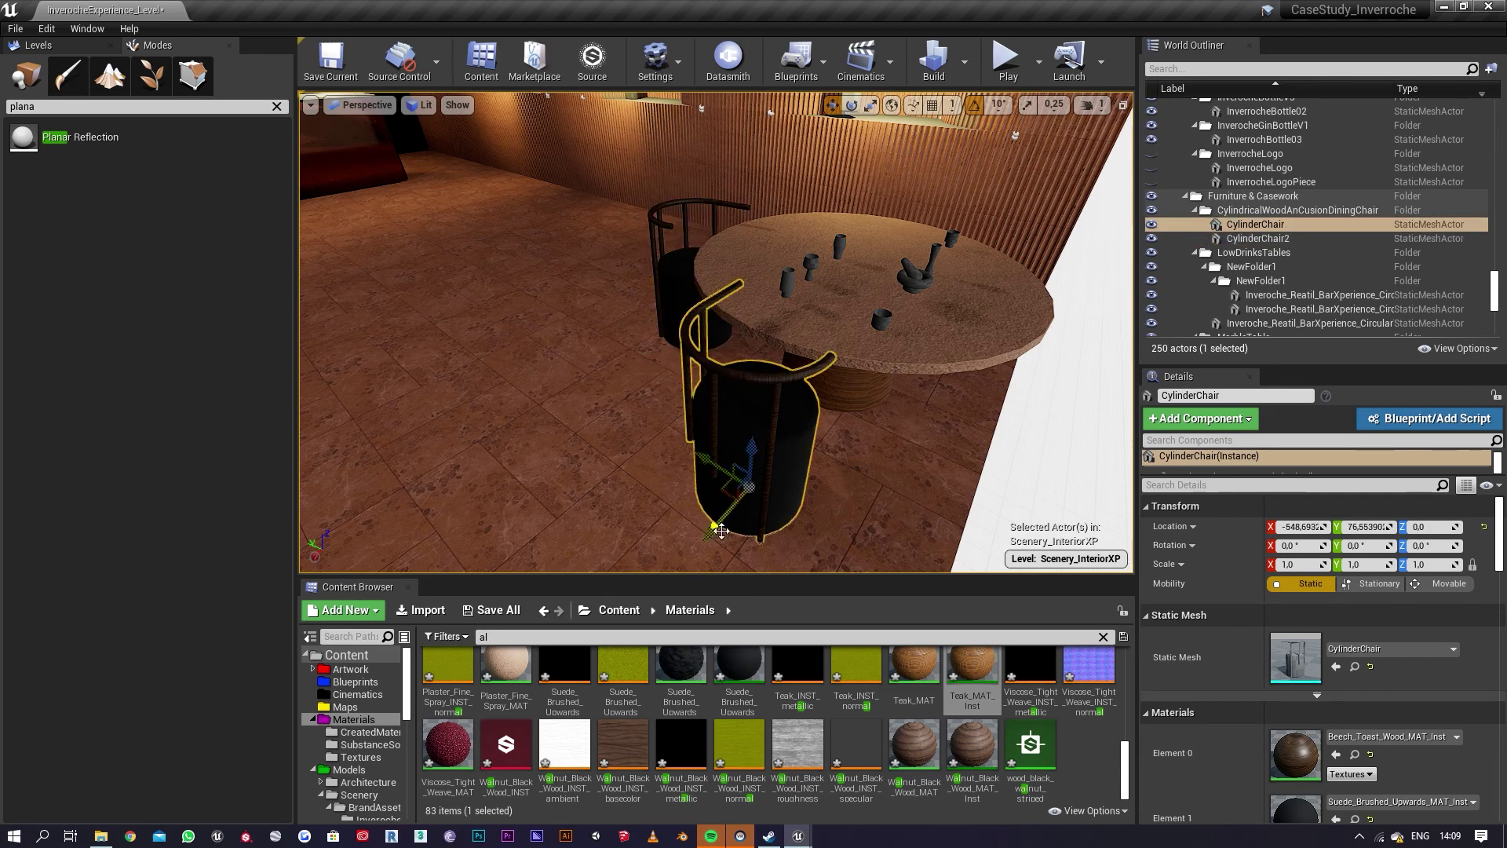
{"action": "right_click_drag", "start_coordinate": [816, 515], "coordinate": [773, 493]}
{"action": "left_click_drag", "start_coordinate": [682, 445], "coordinate": [804, 437], "text": "alt"}
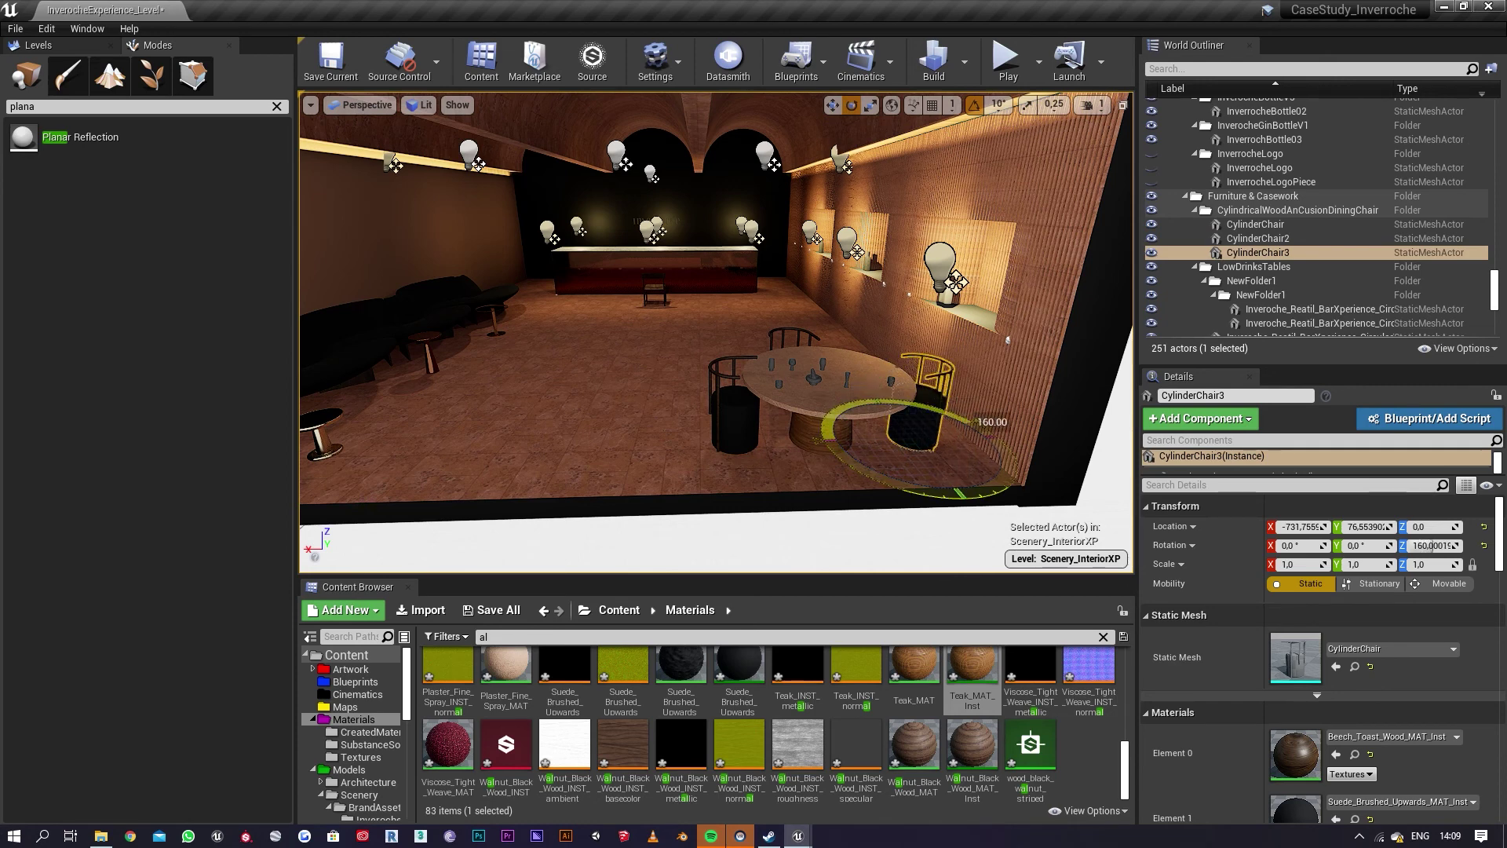
Step: Duplicate CylinderChair2 to the table's remaining free side, at about X -637.2, Y -9.0, and rotate the copy to 260° about Z
{"action": "left_click", "coordinate": [800, 330]}
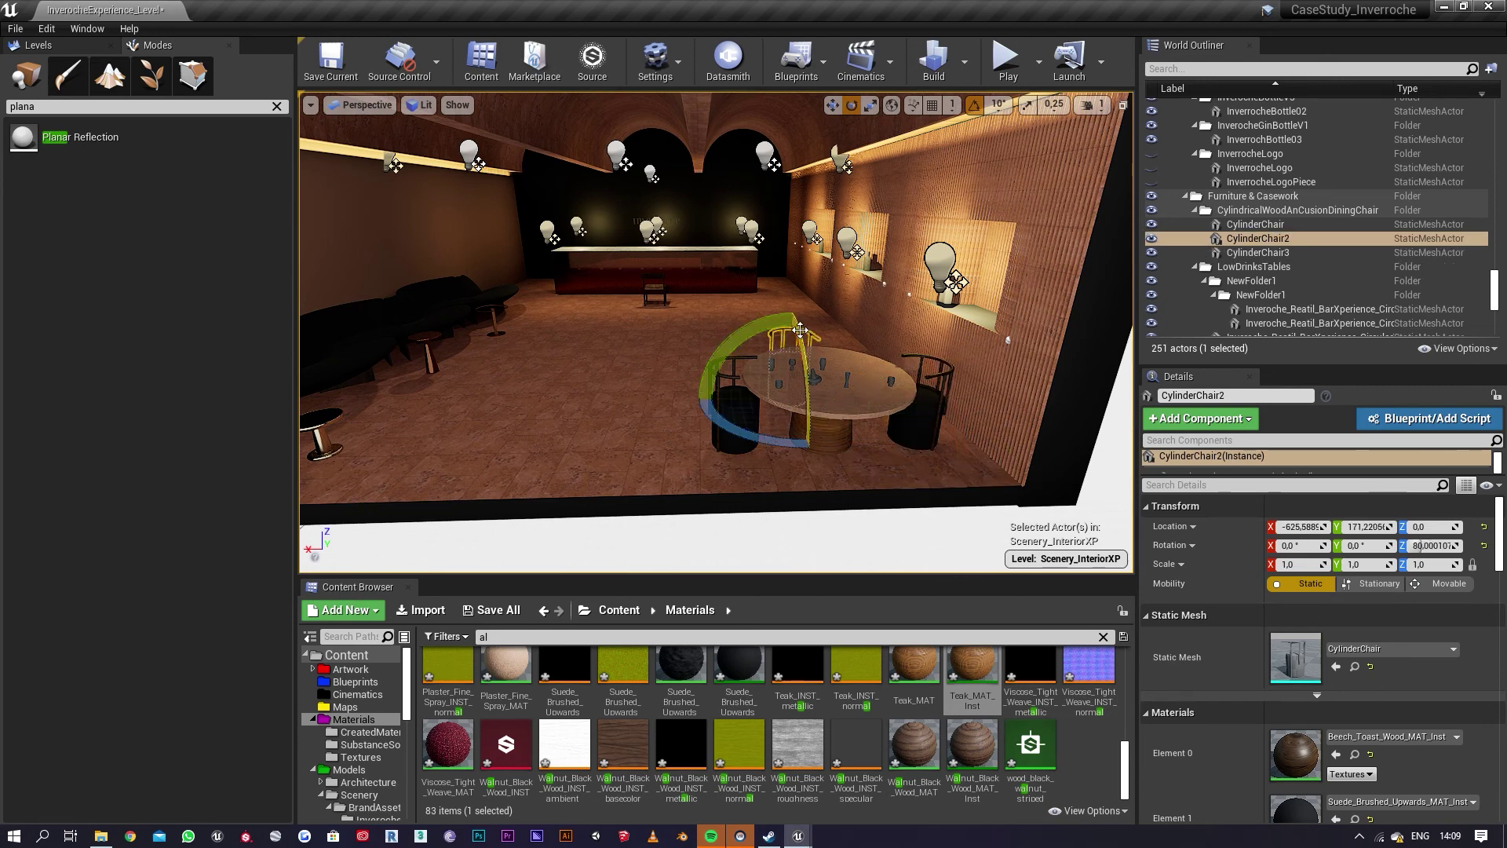
{"action": "left_click_drag", "start_coordinate": [779, 376], "coordinate": [859, 454], "text": "alt"}
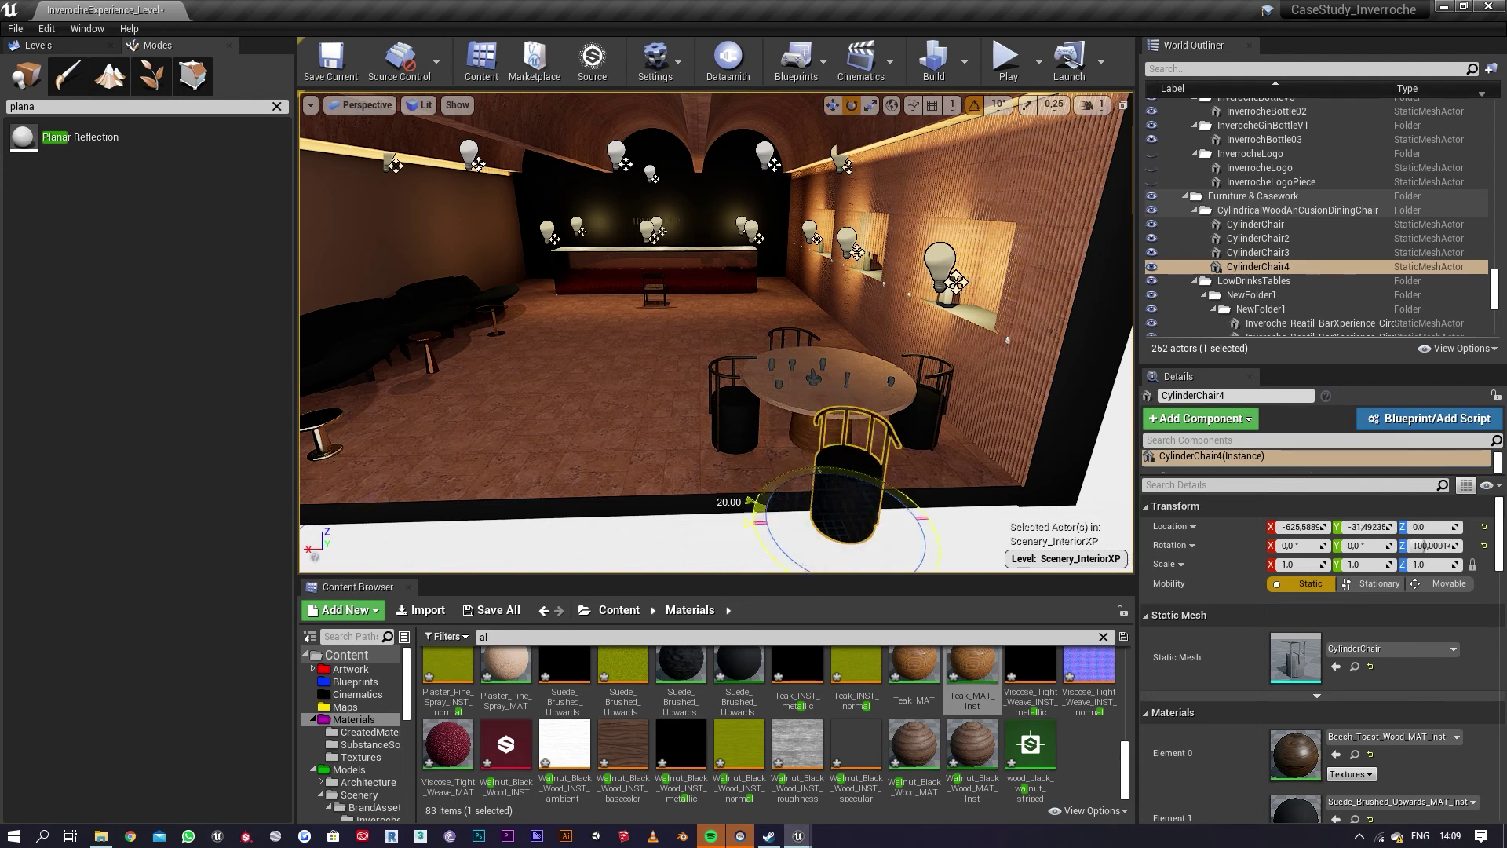
{"action": "right_click_drag", "start_coordinate": [866, 510], "coordinate": [835, 503]}
{"action": "key", "text": "w"}
{"action": "left_click_drag", "start_coordinate": [785, 402], "coordinate": [768, 386]}
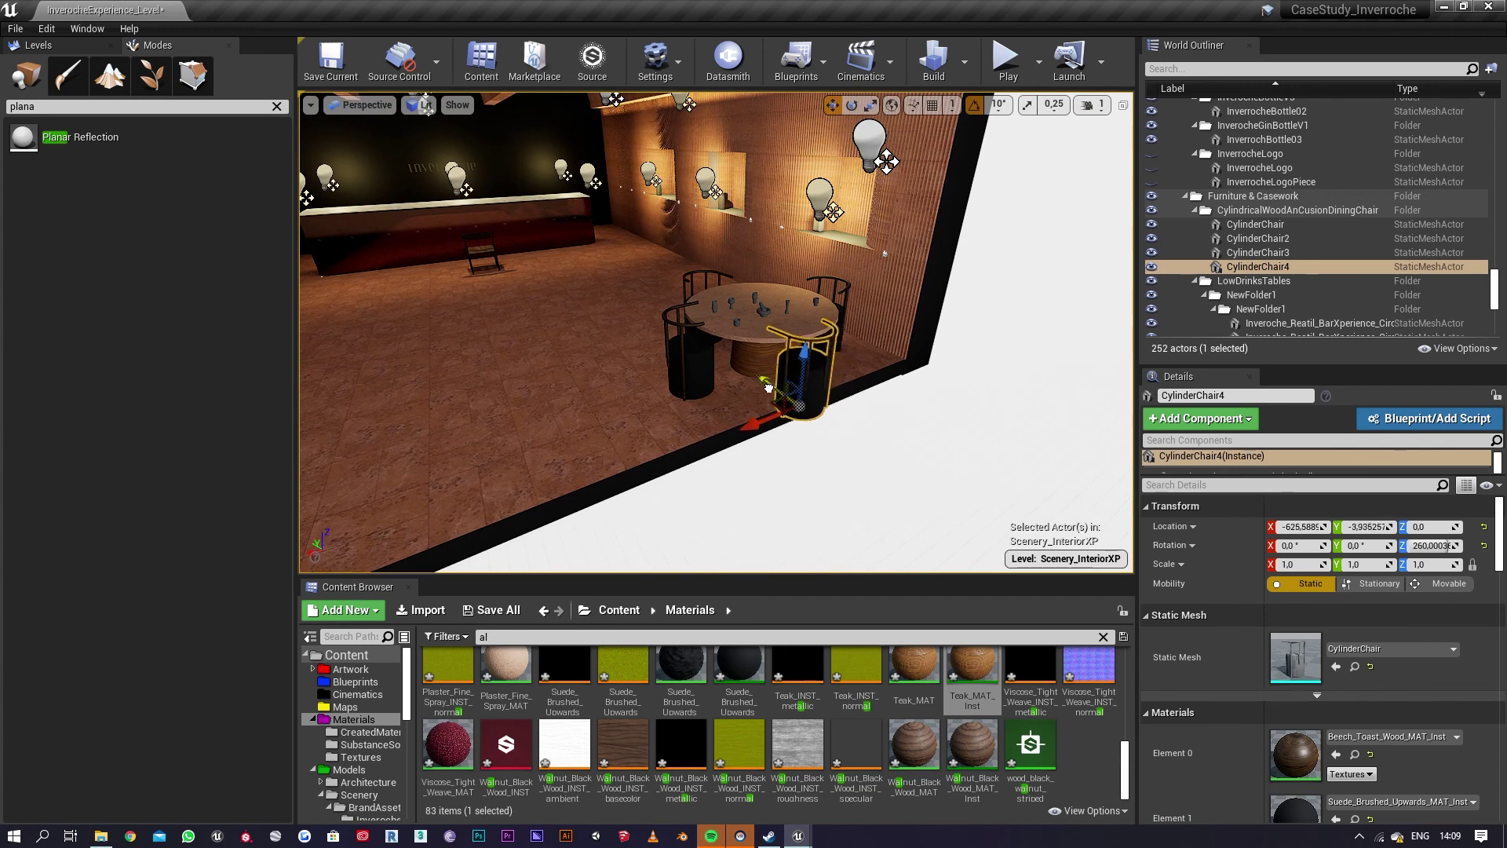
{"action": "right_click_drag", "start_coordinate": [814, 418], "coordinate": [842, 417]}
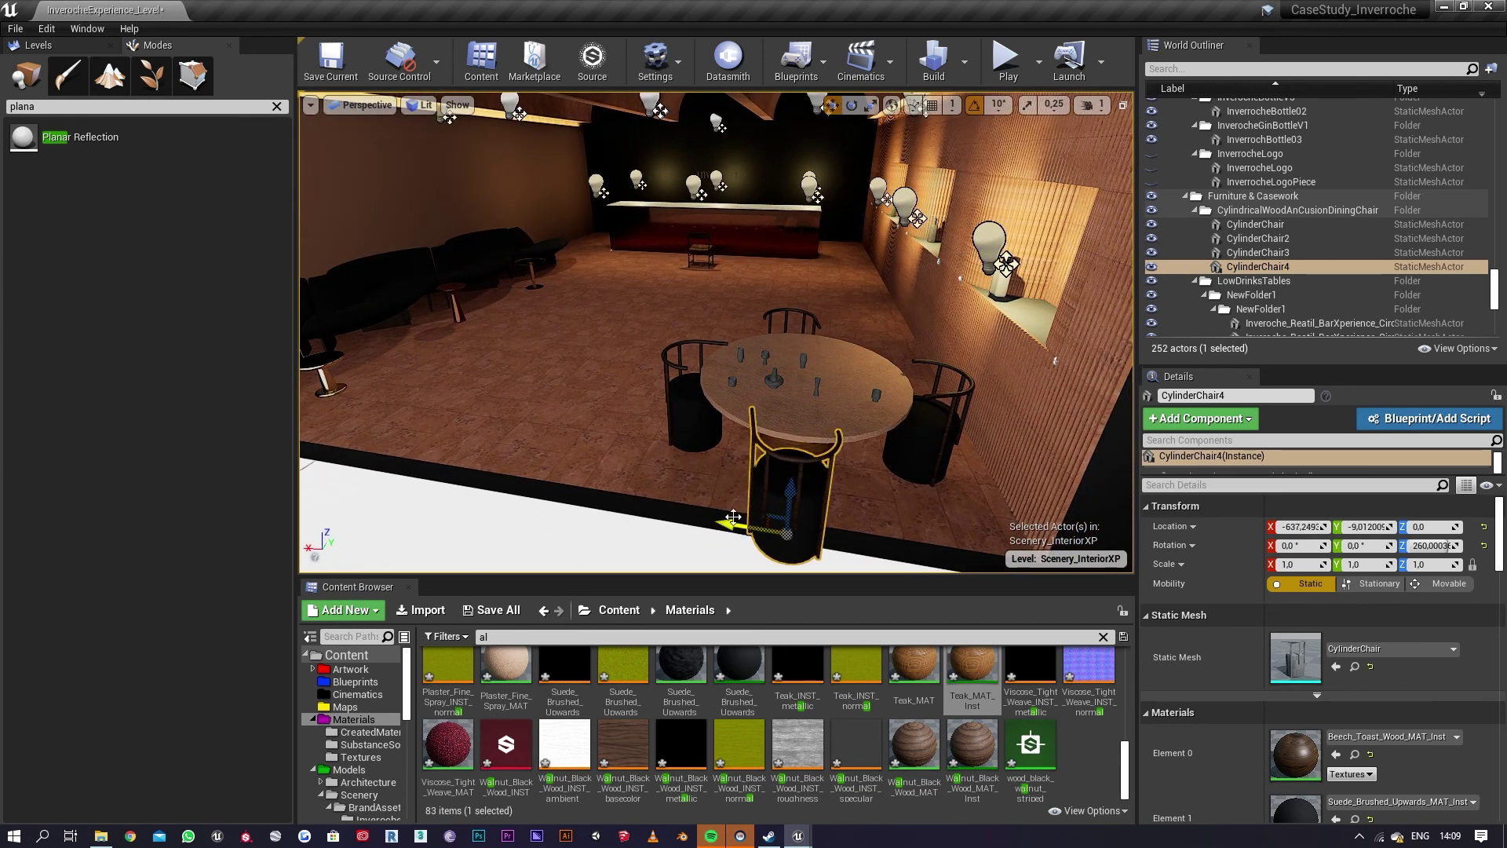
Step: Shift CylinderChair2 to X of about -640.5 and CylinderChair4 closer to the table, to Y of about -1.0
{"action": "left_click", "coordinate": [800, 311]}
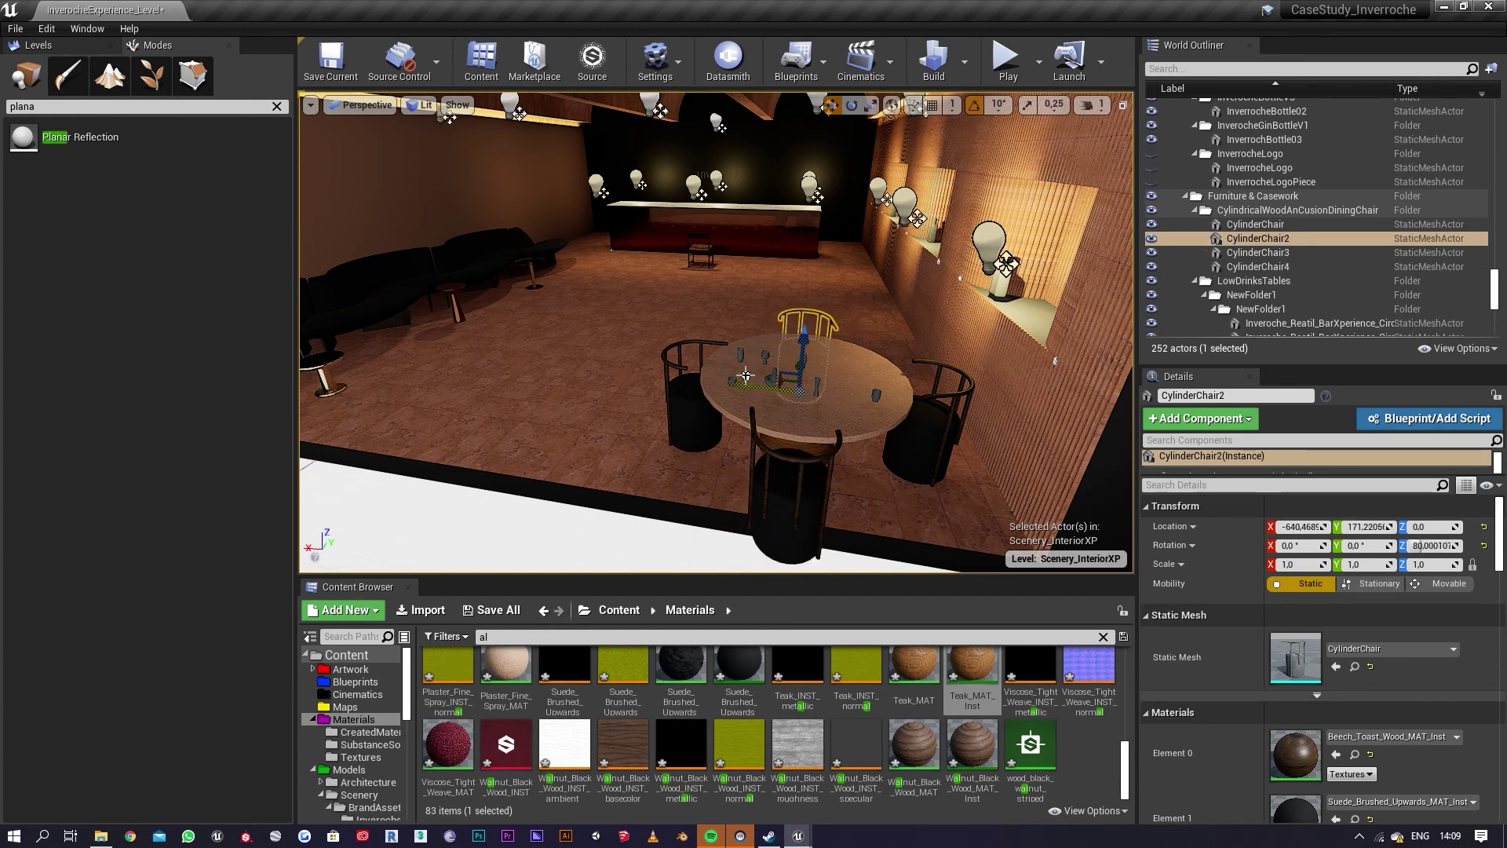
{"action": "left_click", "coordinate": [794, 519]}
{"action": "right_click_drag", "start_coordinate": [824, 525], "coordinate": [770, 502]}
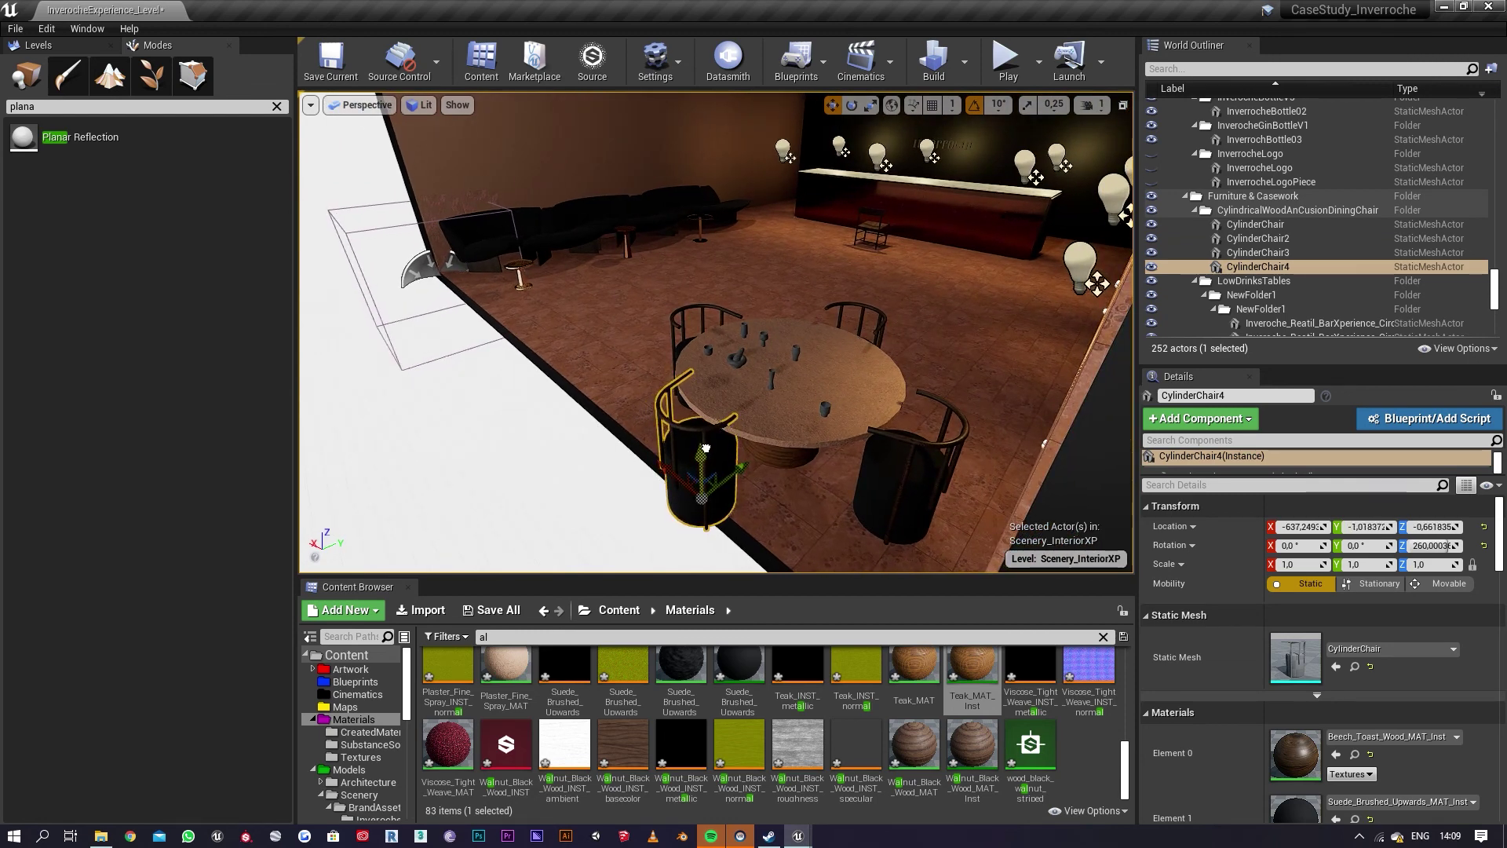
Step: Adjust CylinderChair to about X -554.3, Y 71.8, rotated to -10°, and CylinderChair3 to about X -724.6, Y 77.2, rotated to 170°
{"action": "left_click", "coordinate": [859, 492]}
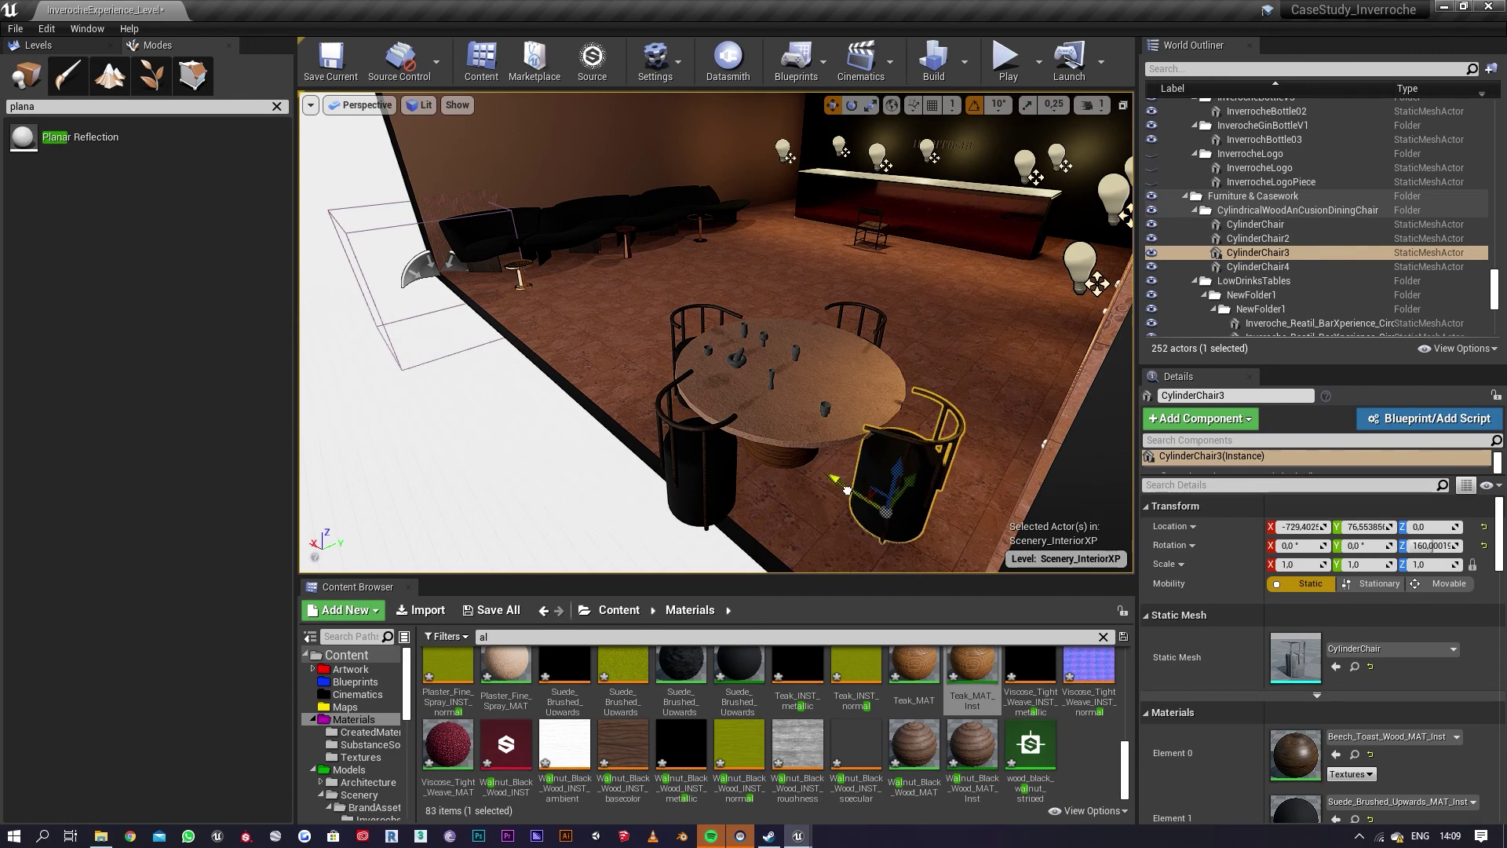
{"action": "left_click_drag", "start_coordinate": [900, 479], "coordinate": [864, 480]}
{"action": "right_click_drag", "start_coordinate": [863, 480], "coordinate": [746, 450]}
{"action": "left_click", "coordinate": [681, 461]}
{"action": "left_click", "coordinate": [665, 442]}
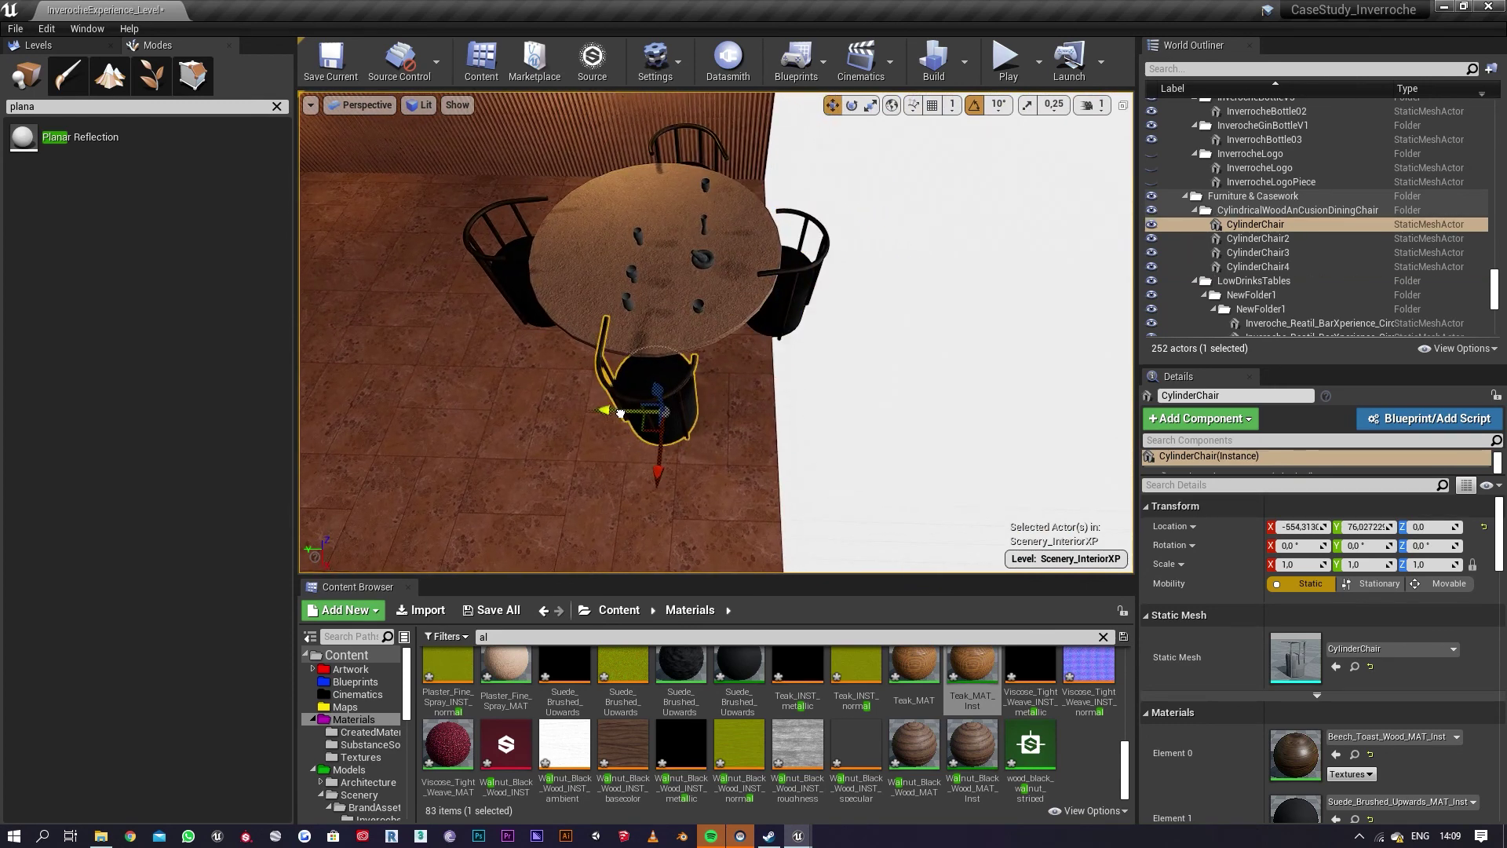
{"action": "left_click_drag", "start_coordinate": [712, 475], "coordinate": [715, 463]}
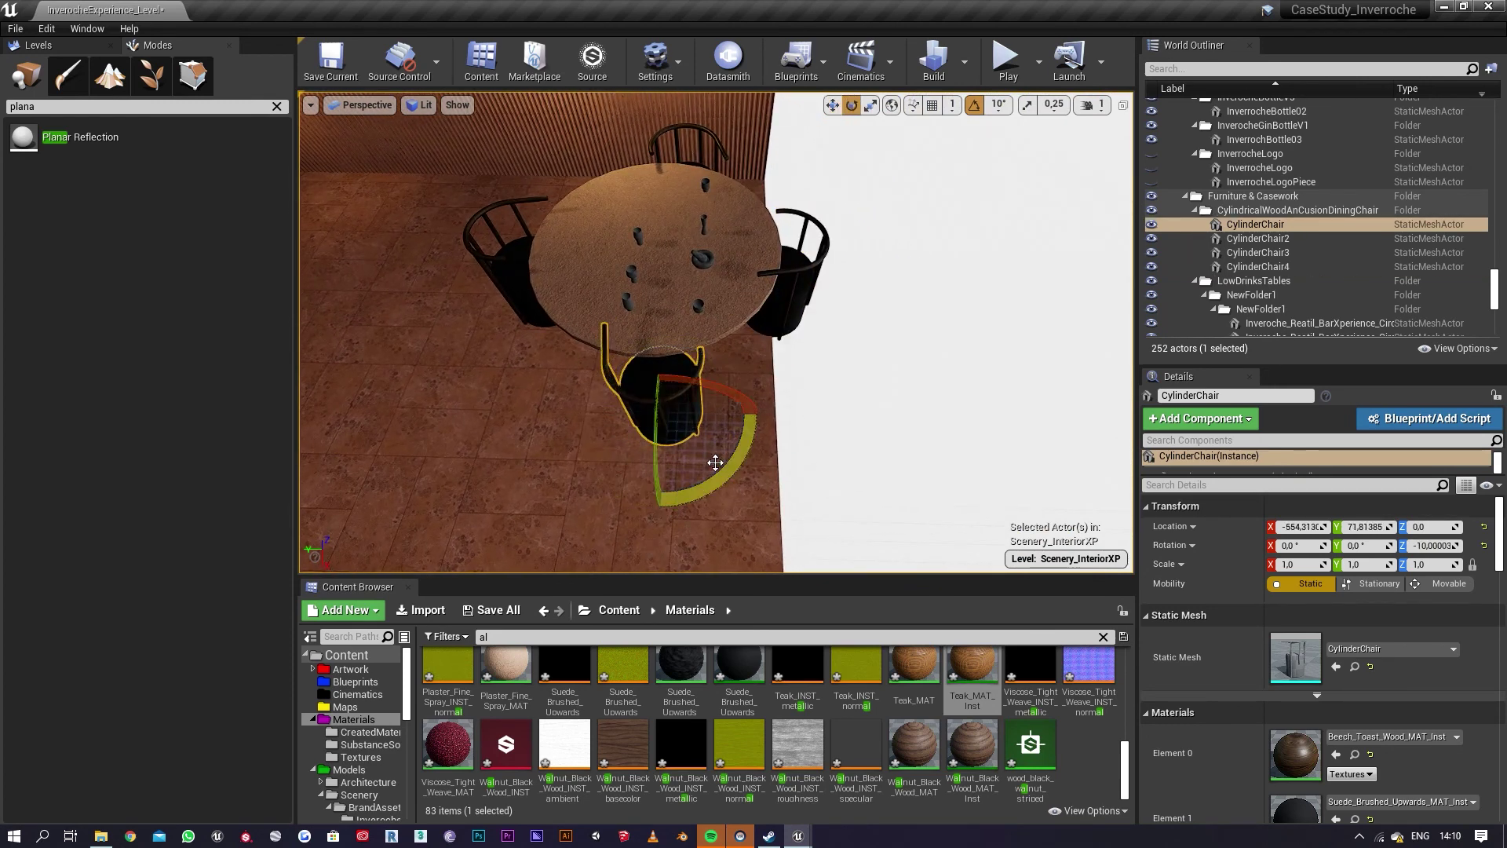
{"action": "left_click", "coordinate": [699, 128]}
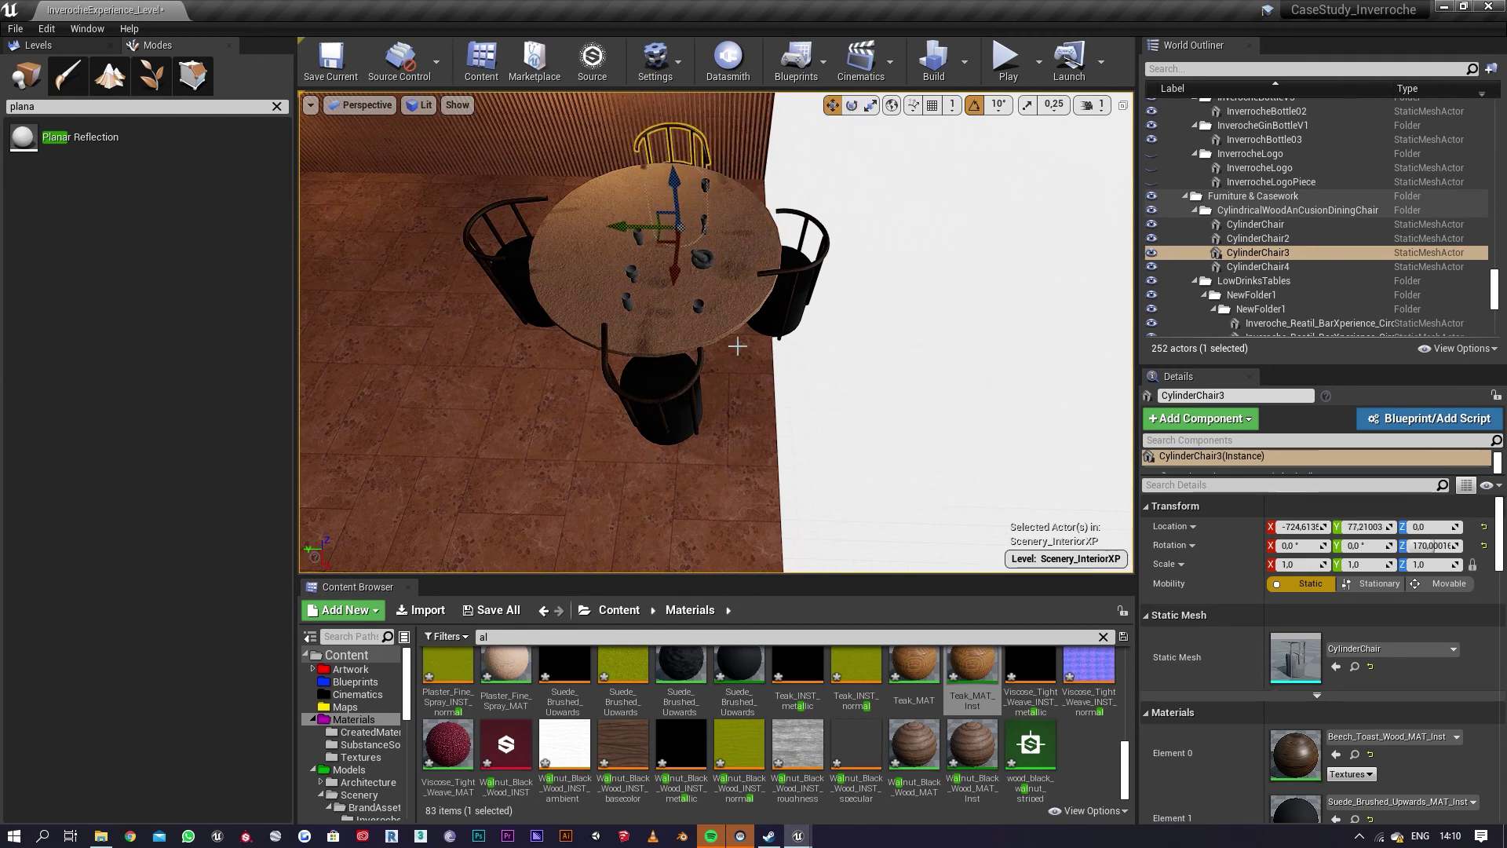
Step: Search the materials for "glas" and apply Glass_V2_Clear_MAT to the tall tumbler and the goblet on the round table
{"action": "type", "text": "g"}
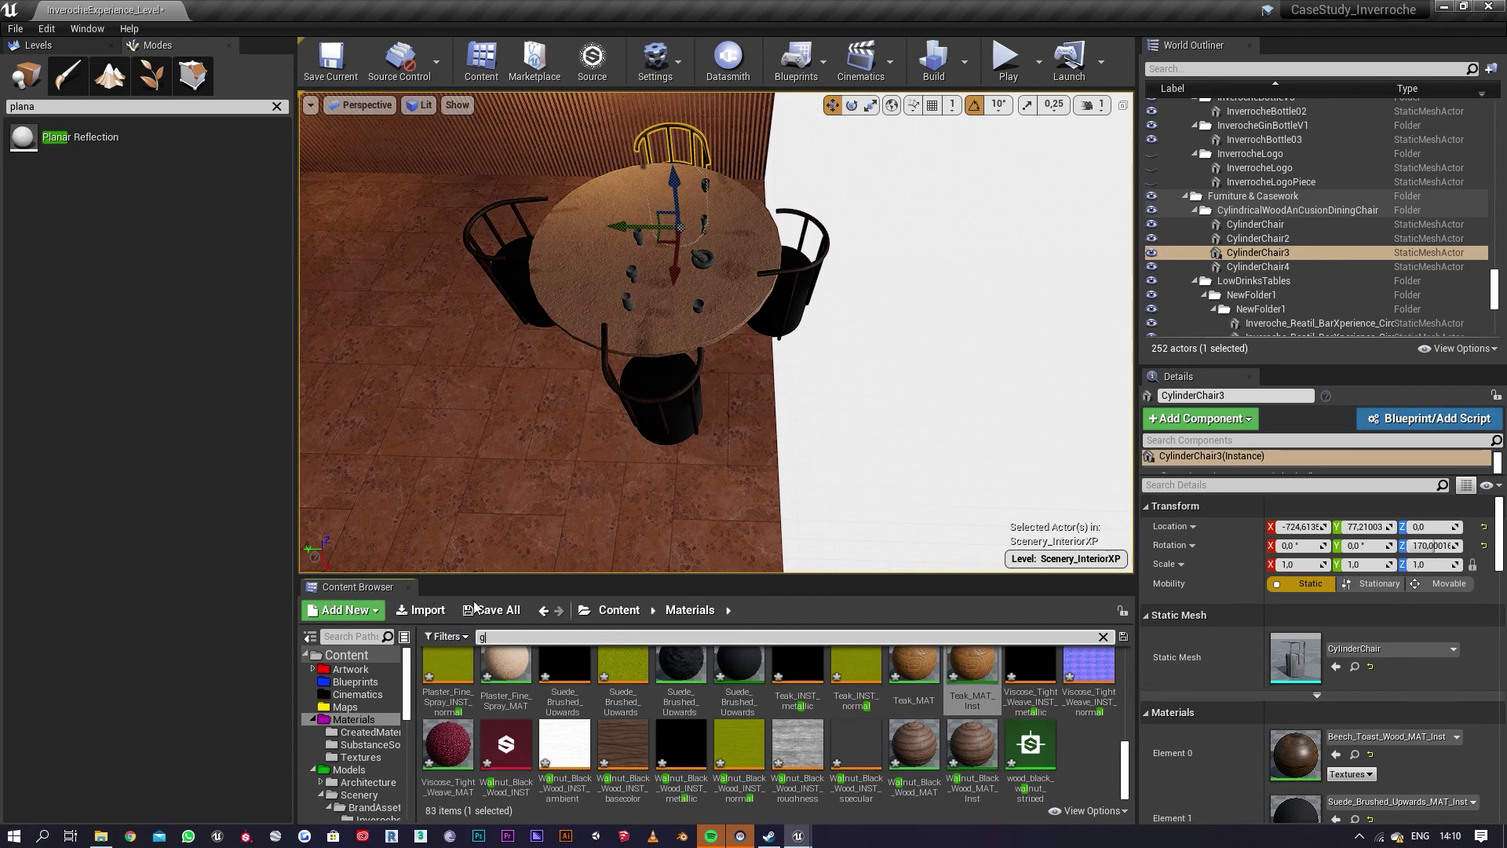
{"action": "type", "text": "las"}
{"action": "left_click_drag", "start_coordinate": [506, 745], "coordinate": [636, 299]}
{"action": "key", "text": "w"}
{"action": "right_click_drag", "start_coordinate": [636, 299], "coordinate": [612, 219]}
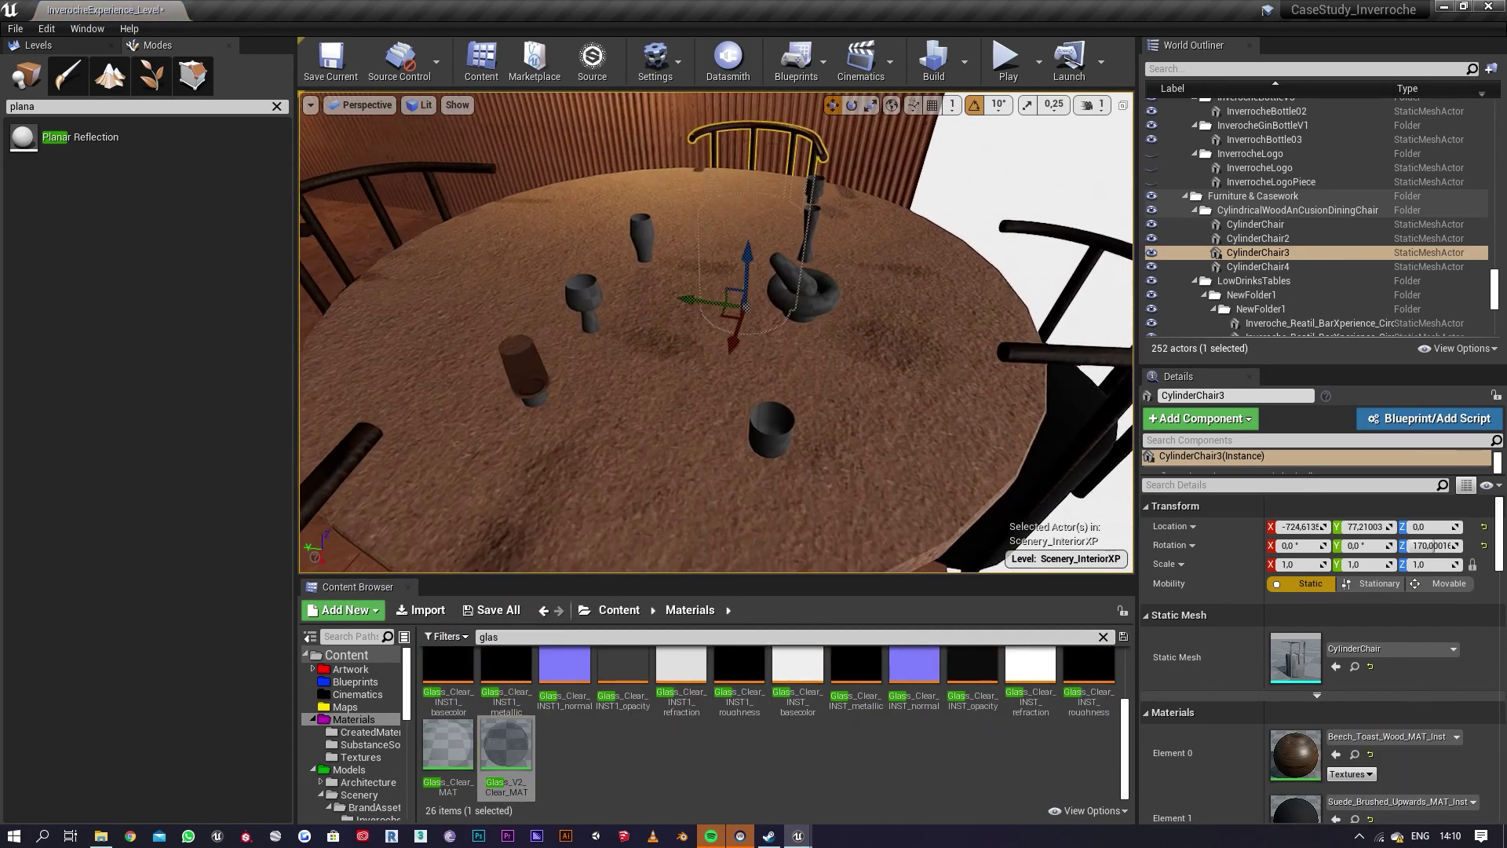
{"action": "left_click_drag", "start_coordinate": [506, 745], "coordinate": [582, 295]}
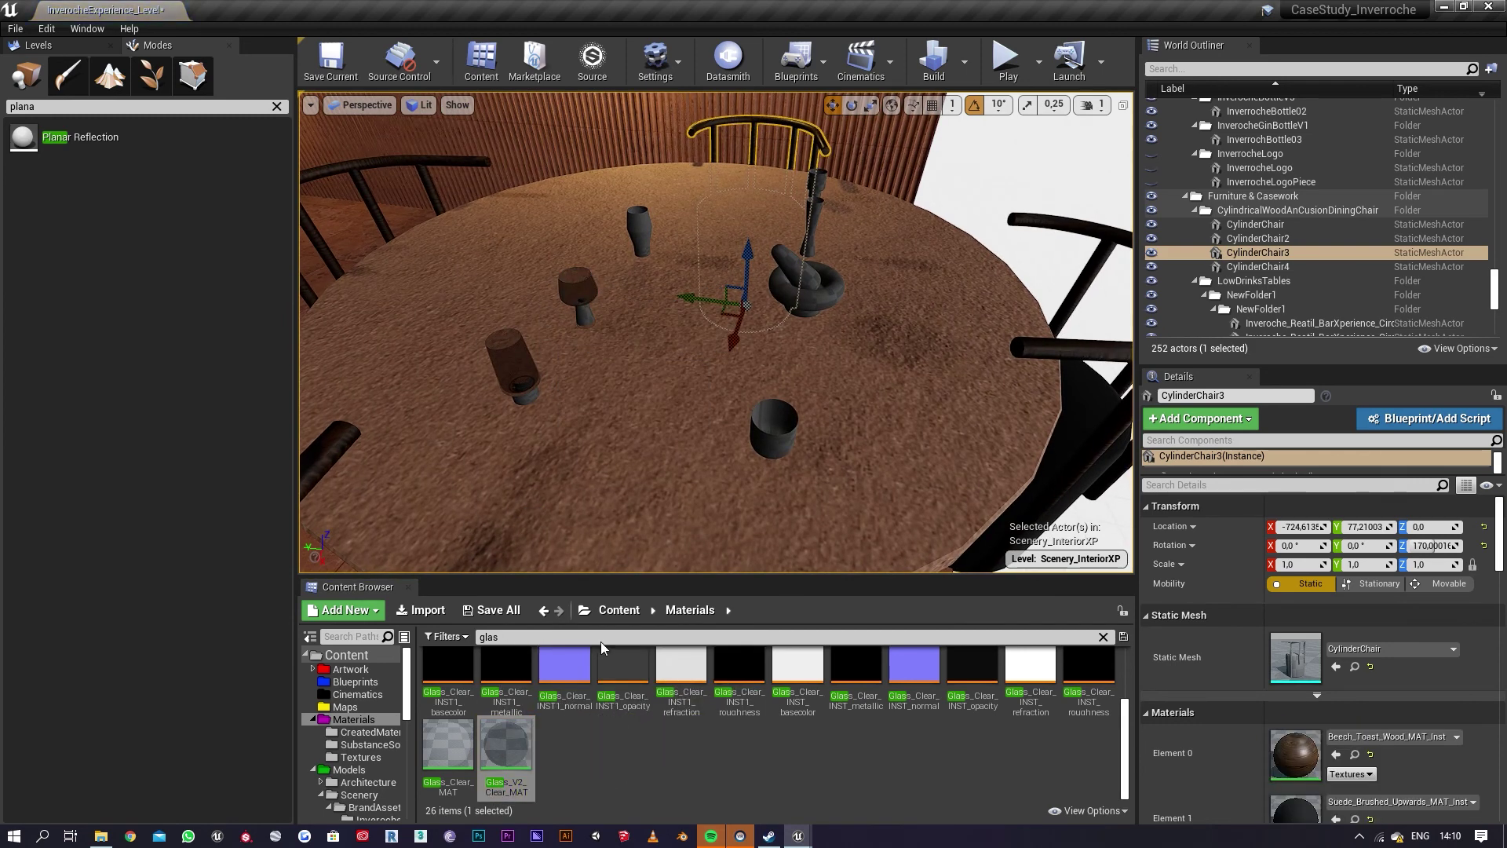
Step: Undo the glass material misapplied to the tabletop and apply Glass_V2_Clear_MAT to the low tumbler
{"action": "left_click_drag", "start_coordinate": [495, 742], "coordinate": [797, 461]}
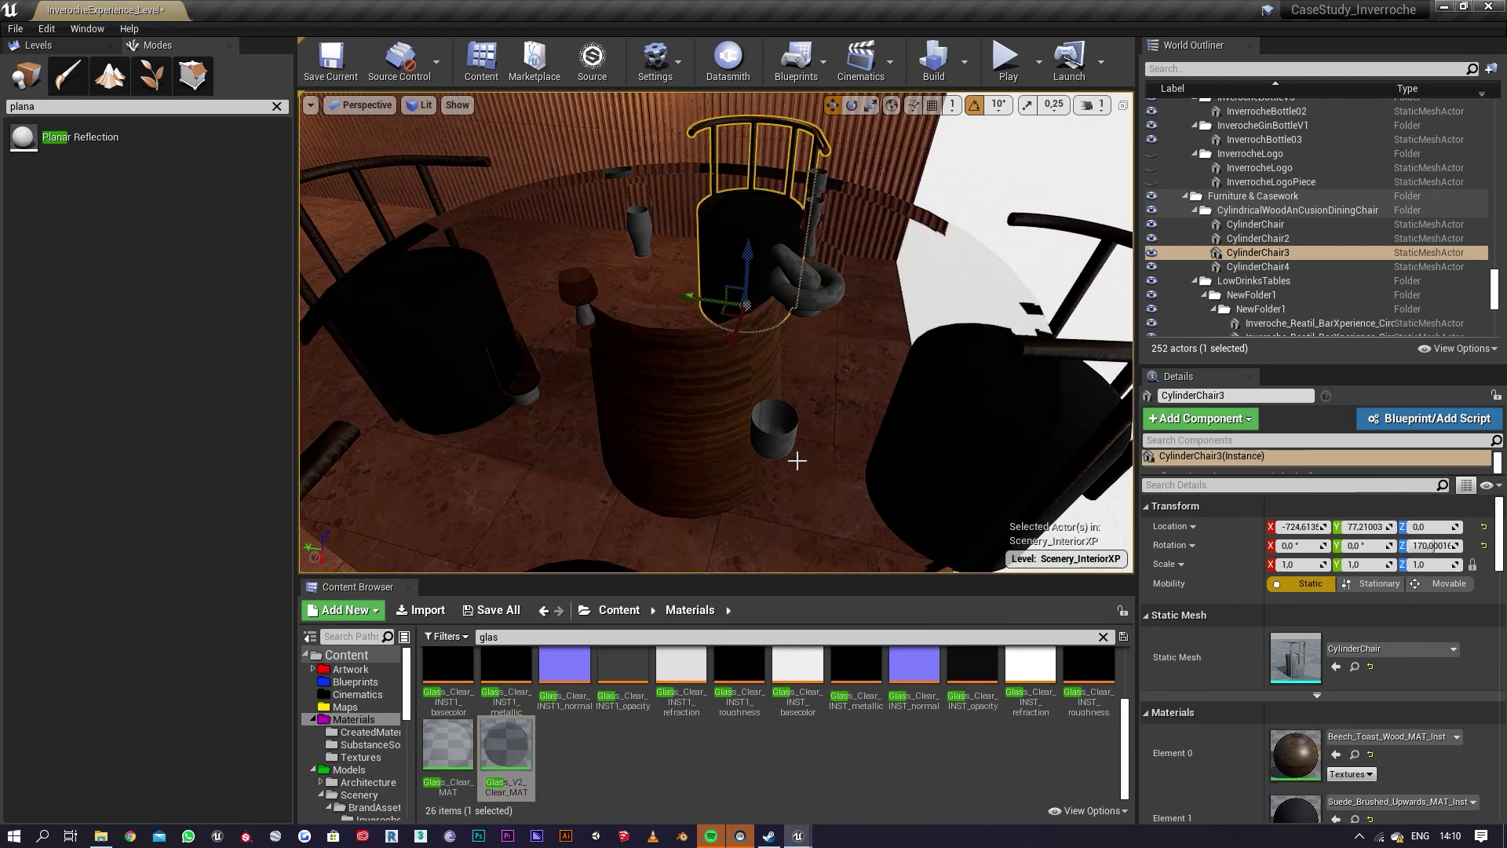
{"action": "key", "text": "ctrl+z"}
{"action": "left_click_drag", "start_coordinate": [506, 746], "coordinate": [658, 637]}
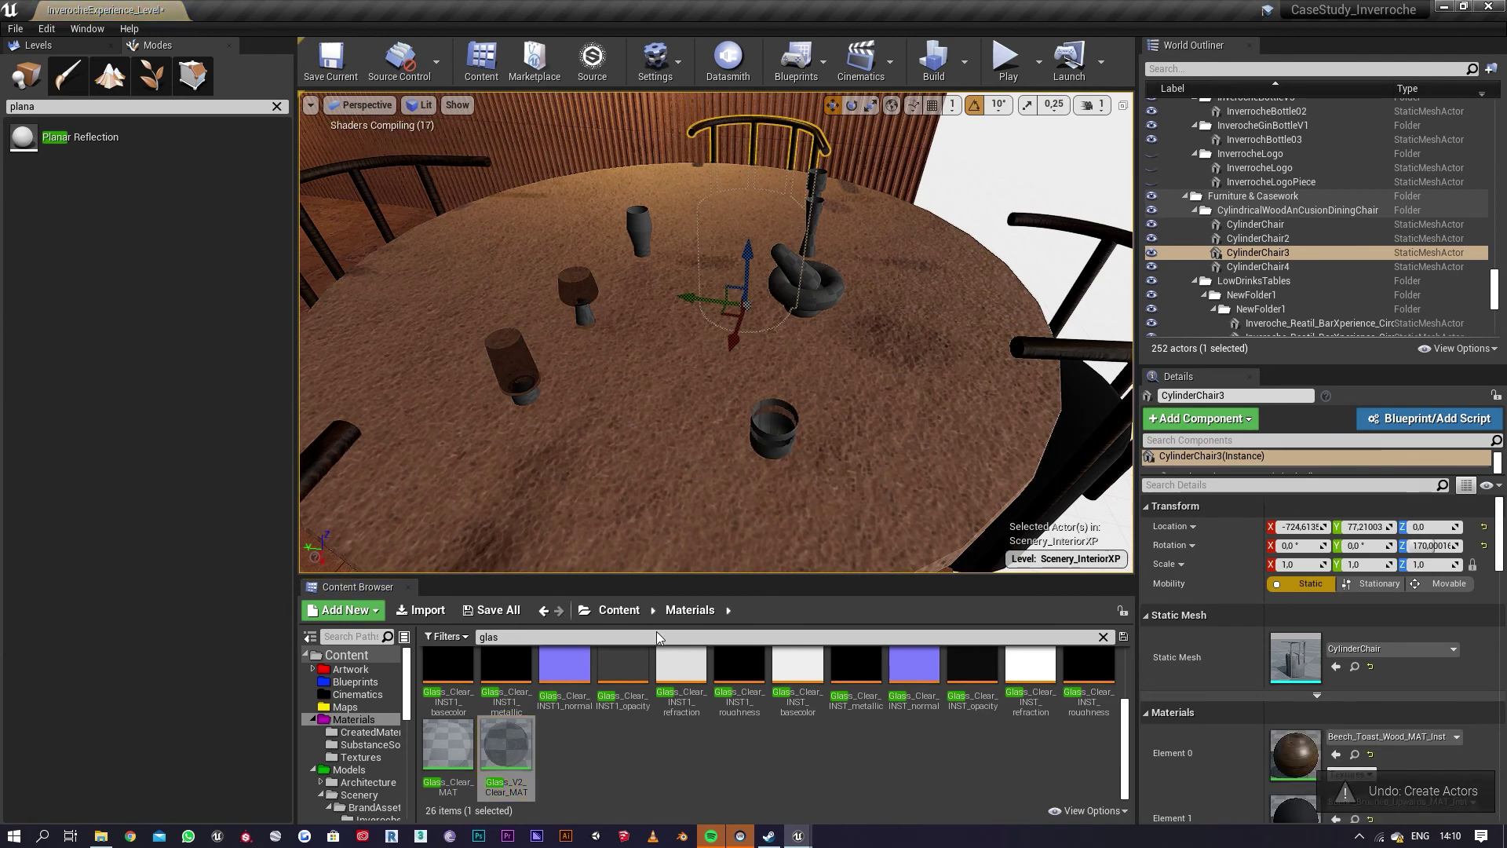
{"action": "left_click_drag", "start_coordinate": [507, 745], "coordinate": [776, 408]}
{"action": "key", "text": "ctrl+z"}
{"action": "left_click_drag", "start_coordinate": [503, 734], "coordinate": [776, 401]}
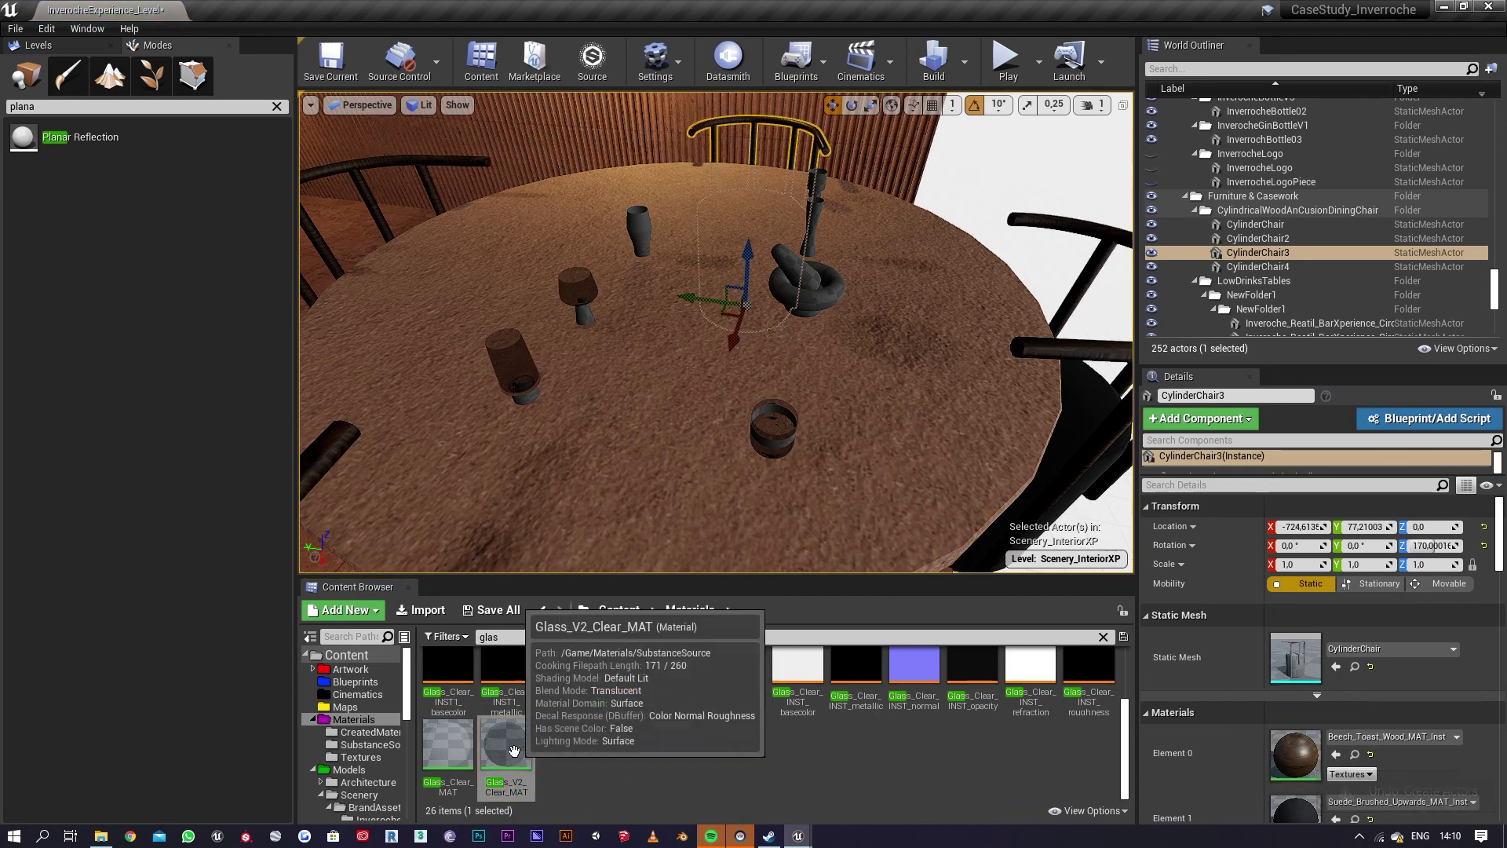
Step: Apply Glass_V2_Clear_MAT to the three remaining drinking glasses on the round table
{"action": "left_click_drag", "start_coordinate": [504, 755], "coordinate": [819, 212]}
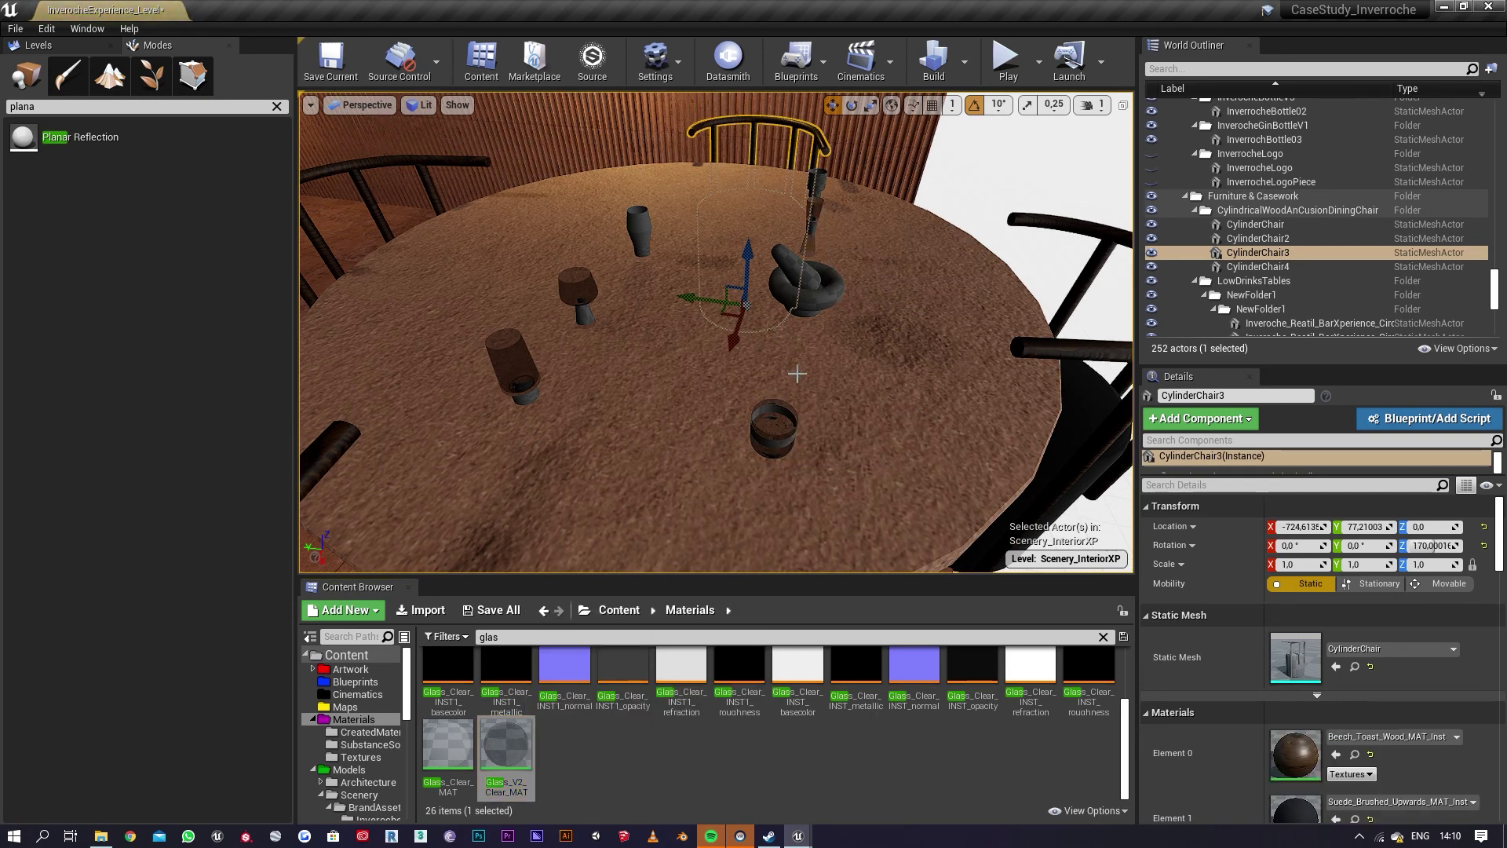
{"action": "left_click_drag", "start_coordinate": [484, 718], "coordinate": [706, 292]}
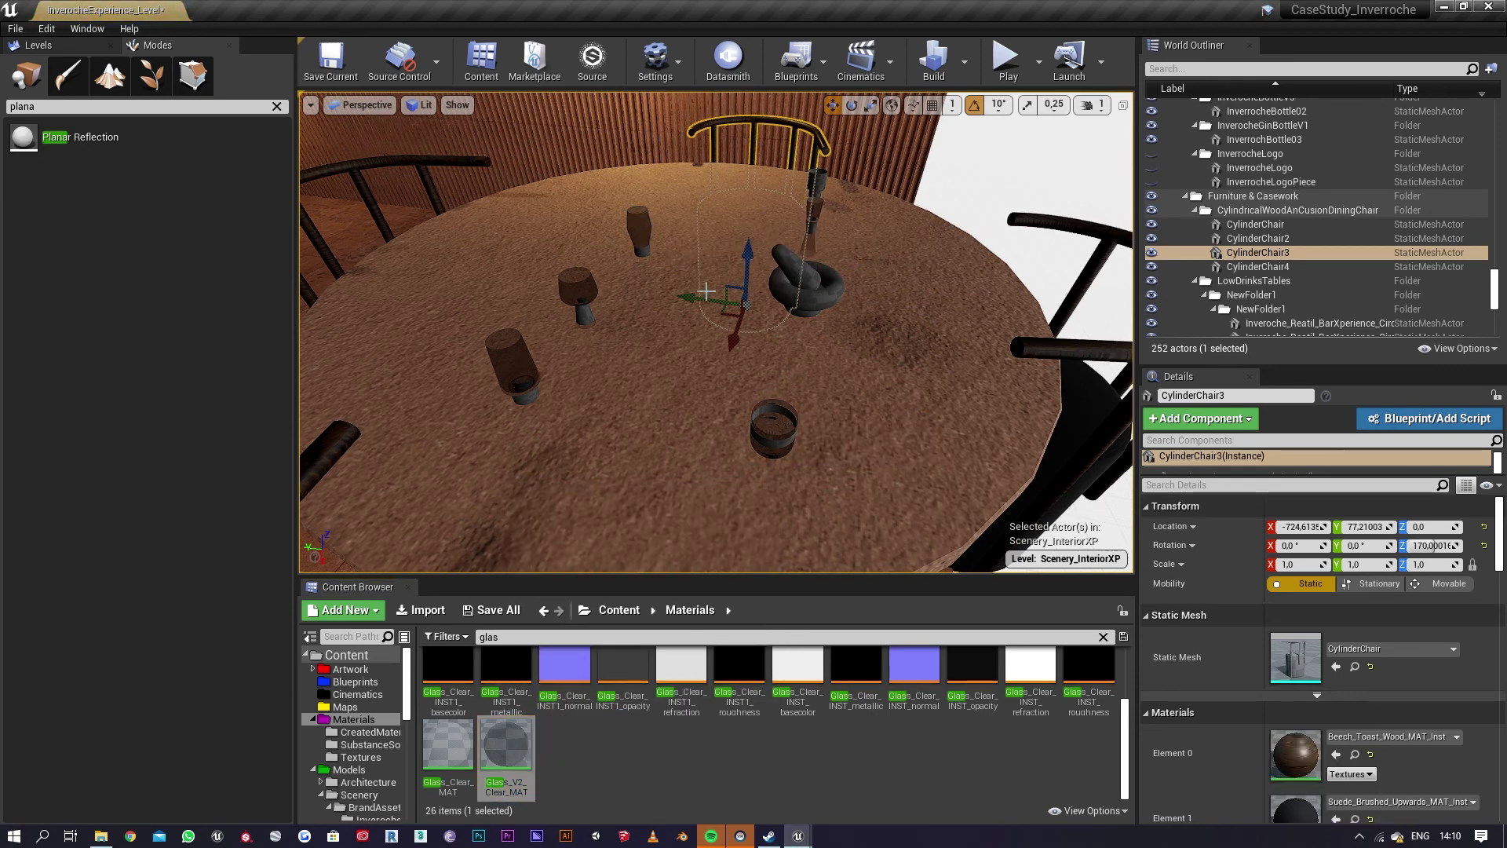
{"action": "left_click_drag", "start_coordinate": [506, 745], "coordinate": [824, 177]}
{"action": "right_click_drag", "start_coordinate": [874, 187], "coordinate": [764, 347]}
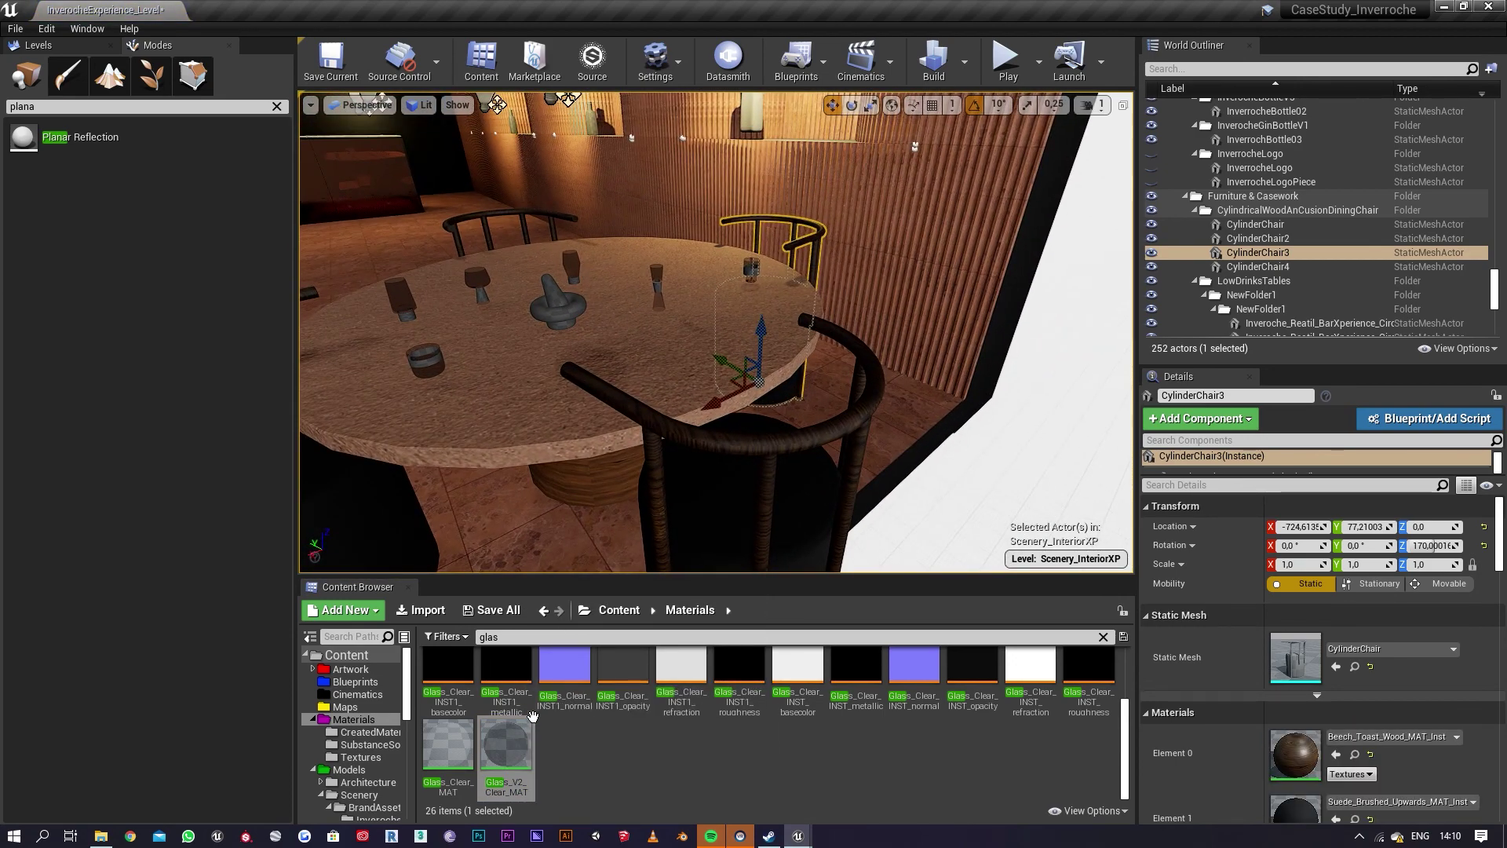
Step: Search the materials for "copp" and apply Copper_Scratchy_MAT_Inst to the lower parts of the six drinking glasses
{"action": "type", "text": "copp"}
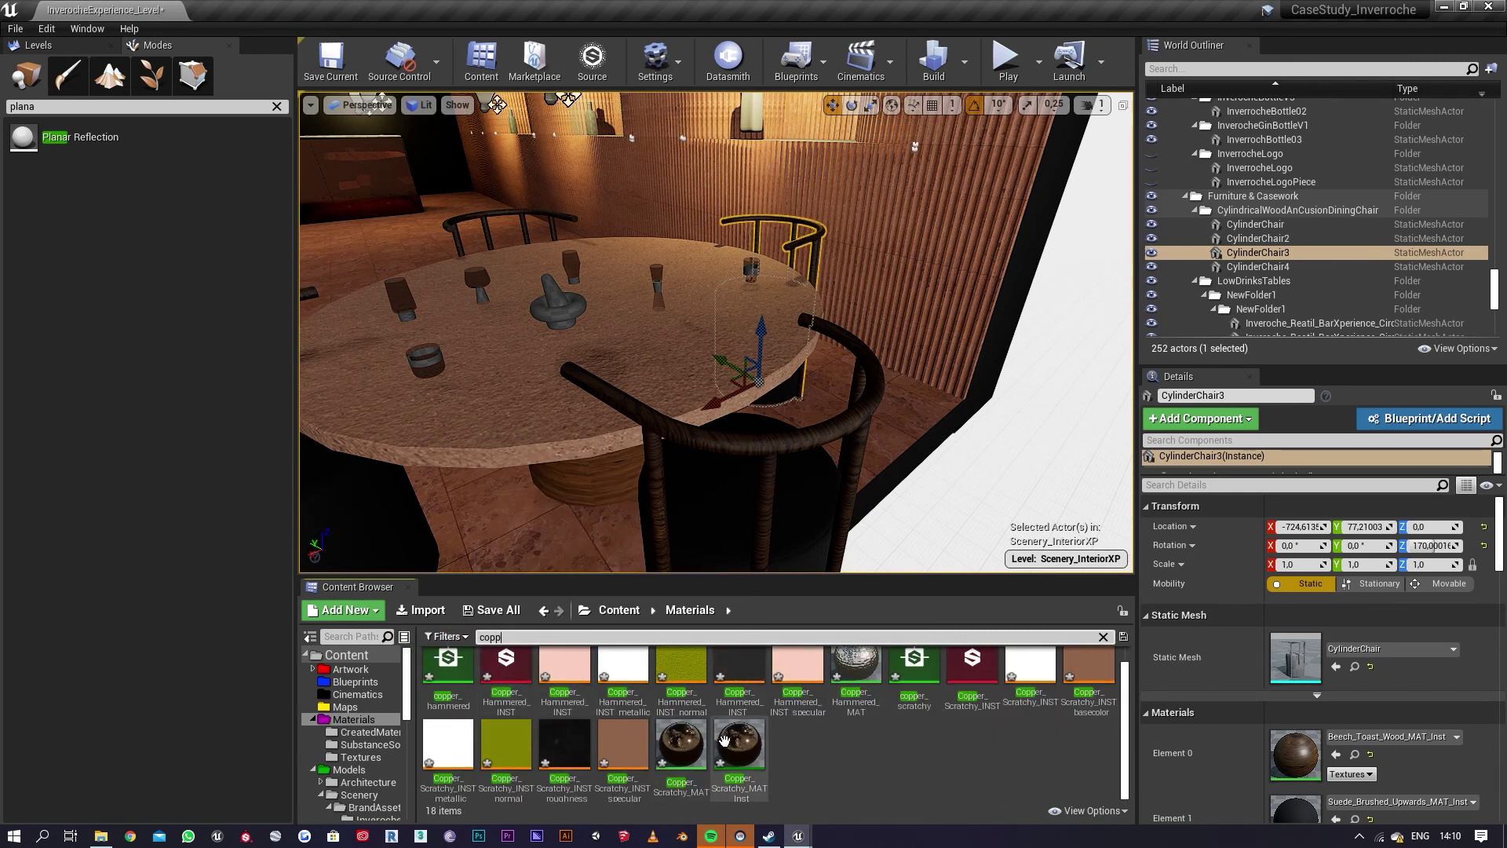
{"action": "left_click_drag", "start_coordinate": [723, 740], "coordinate": [430, 361]}
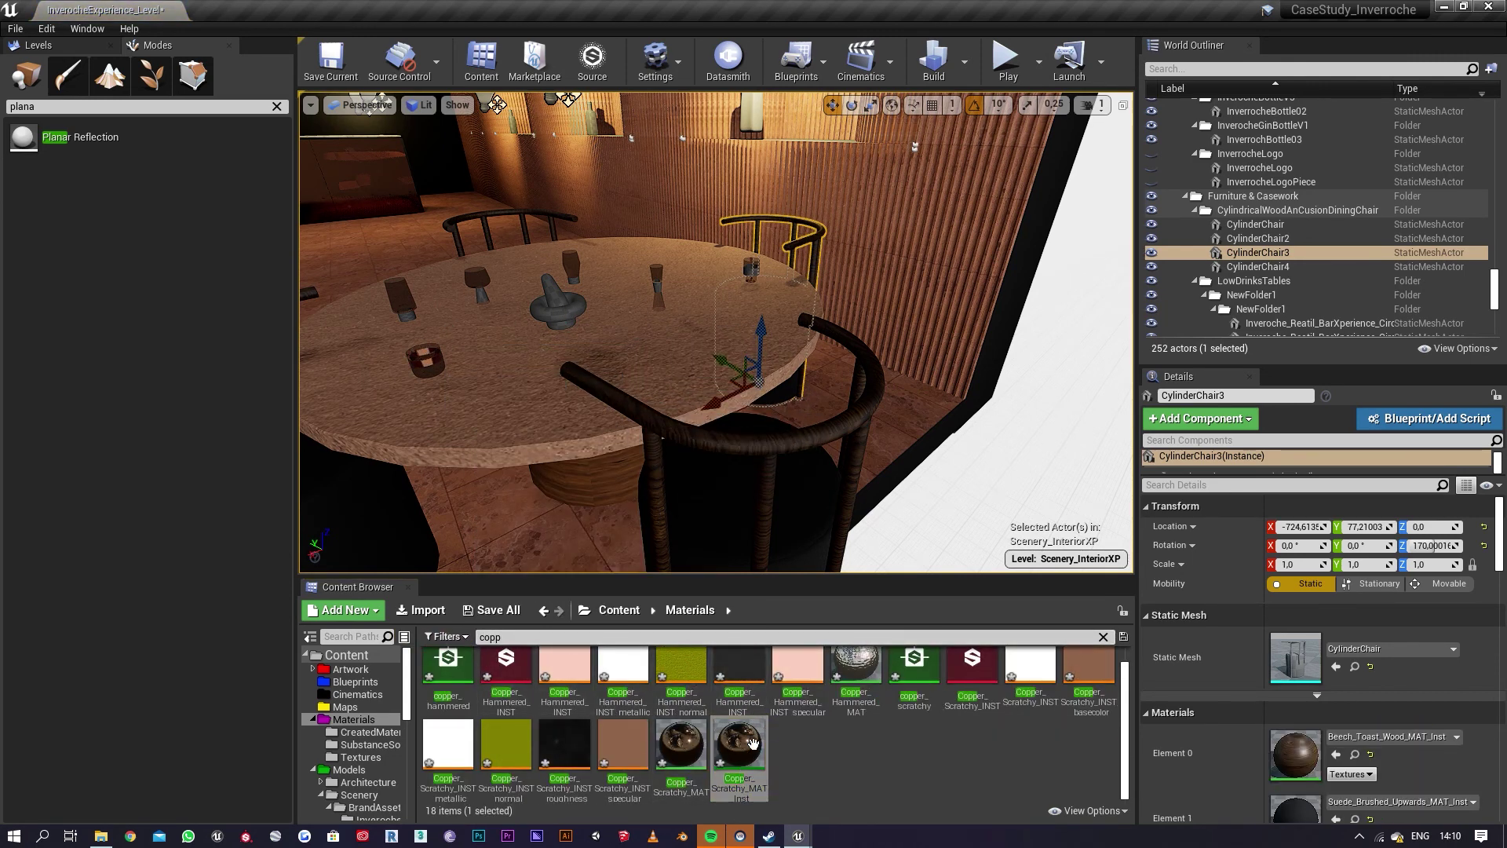
{"action": "left_click_drag", "start_coordinate": [753, 743], "coordinate": [406, 315]}
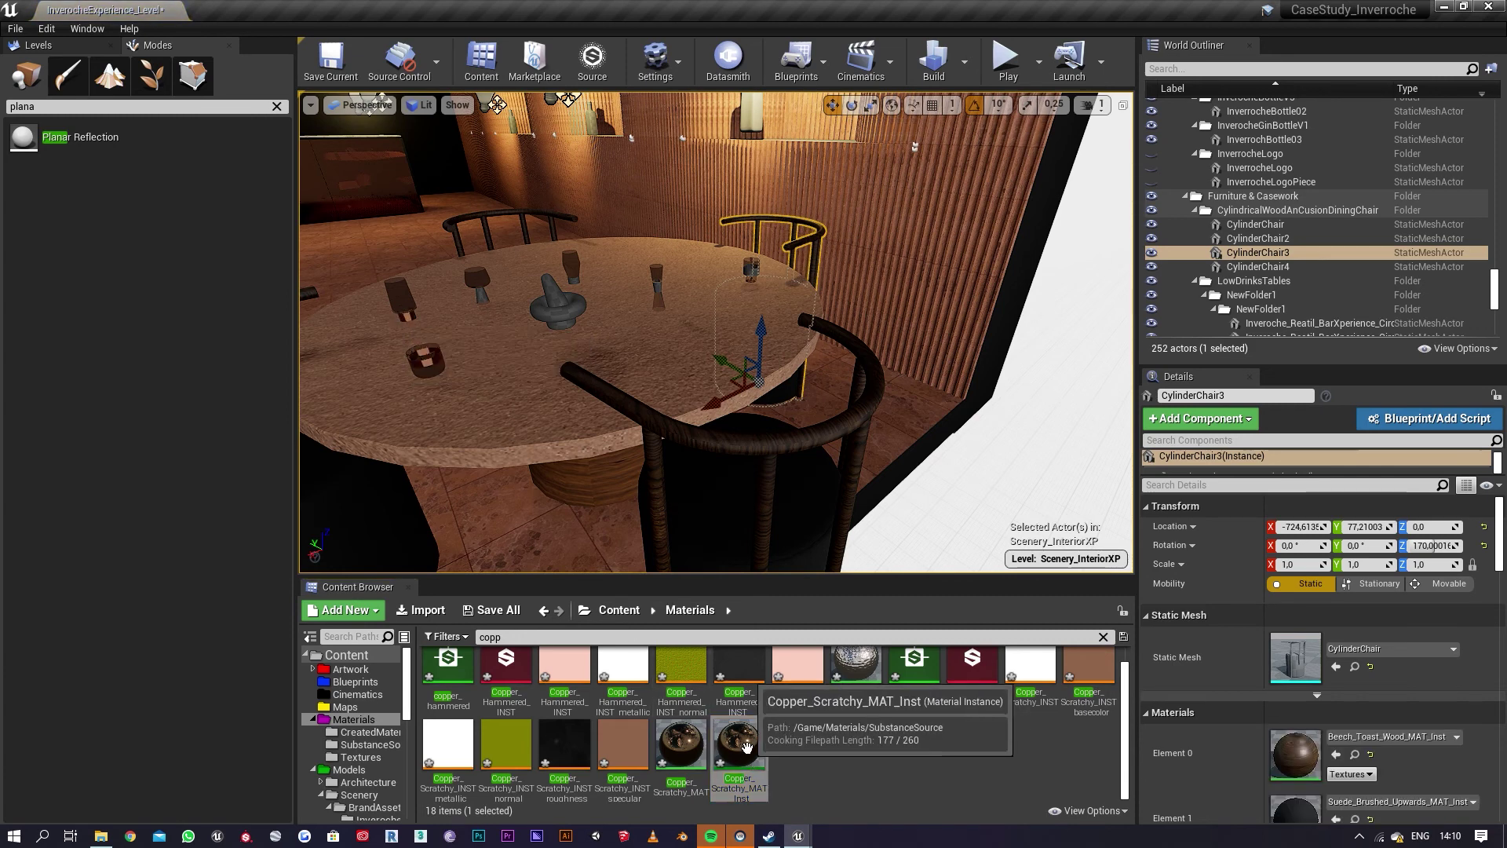
{"action": "left_click_drag", "start_coordinate": [747, 746], "coordinate": [479, 294]}
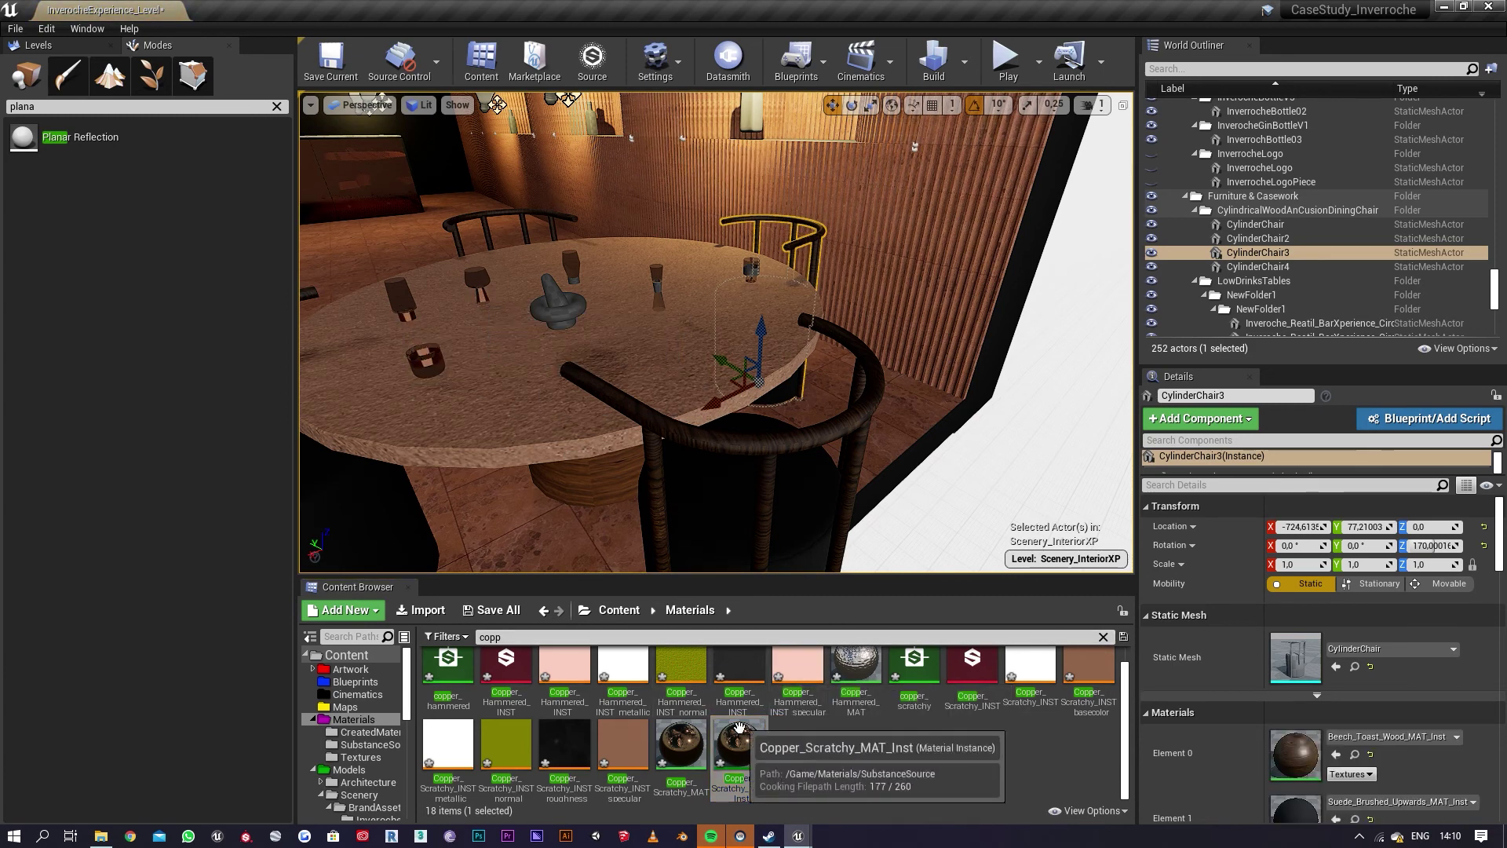
{"action": "left_click_drag", "start_coordinate": [738, 749], "coordinate": [575, 281]}
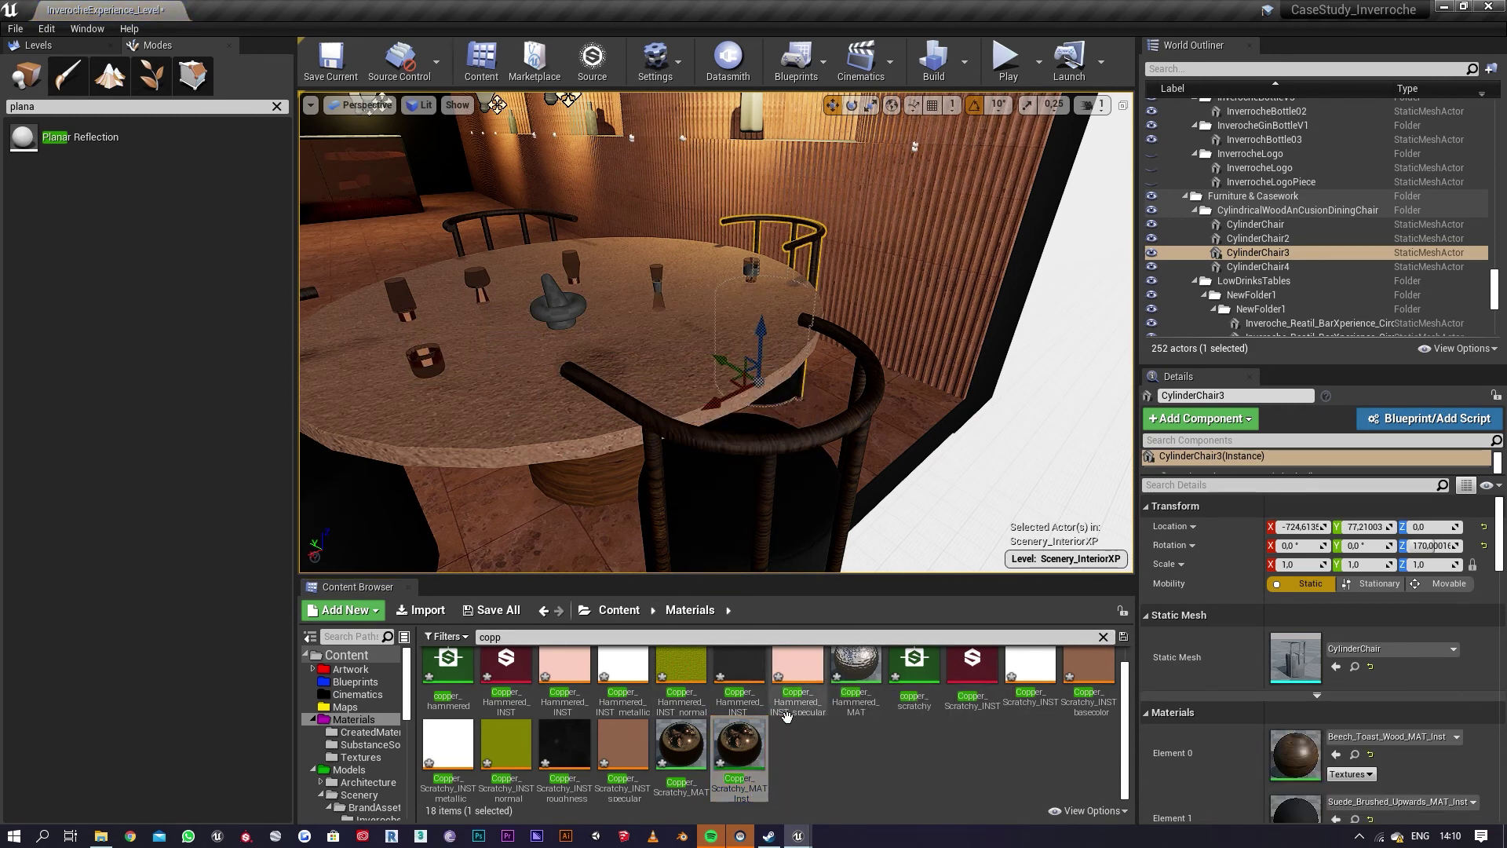
{"action": "left_click_drag", "start_coordinate": [738, 747], "coordinate": [656, 286]}
{"action": "left_click_drag", "start_coordinate": [738, 747], "coordinate": [751, 269]}
Step: Try Copper_Scratchy_MAT_Inst on the pestle-like piece in the bowl at the table's centre, and apply Copper_Hammered_MAT to it
{"action": "right_click_drag", "start_coordinate": [752, 268], "coordinate": [734, 262]}
{"action": "key", "text": "w"}
{"action": "key", "text": "s"}
{"action": "right_click_drag", "start_coordinate": [800, 314], "coordinate": [794, 320]}
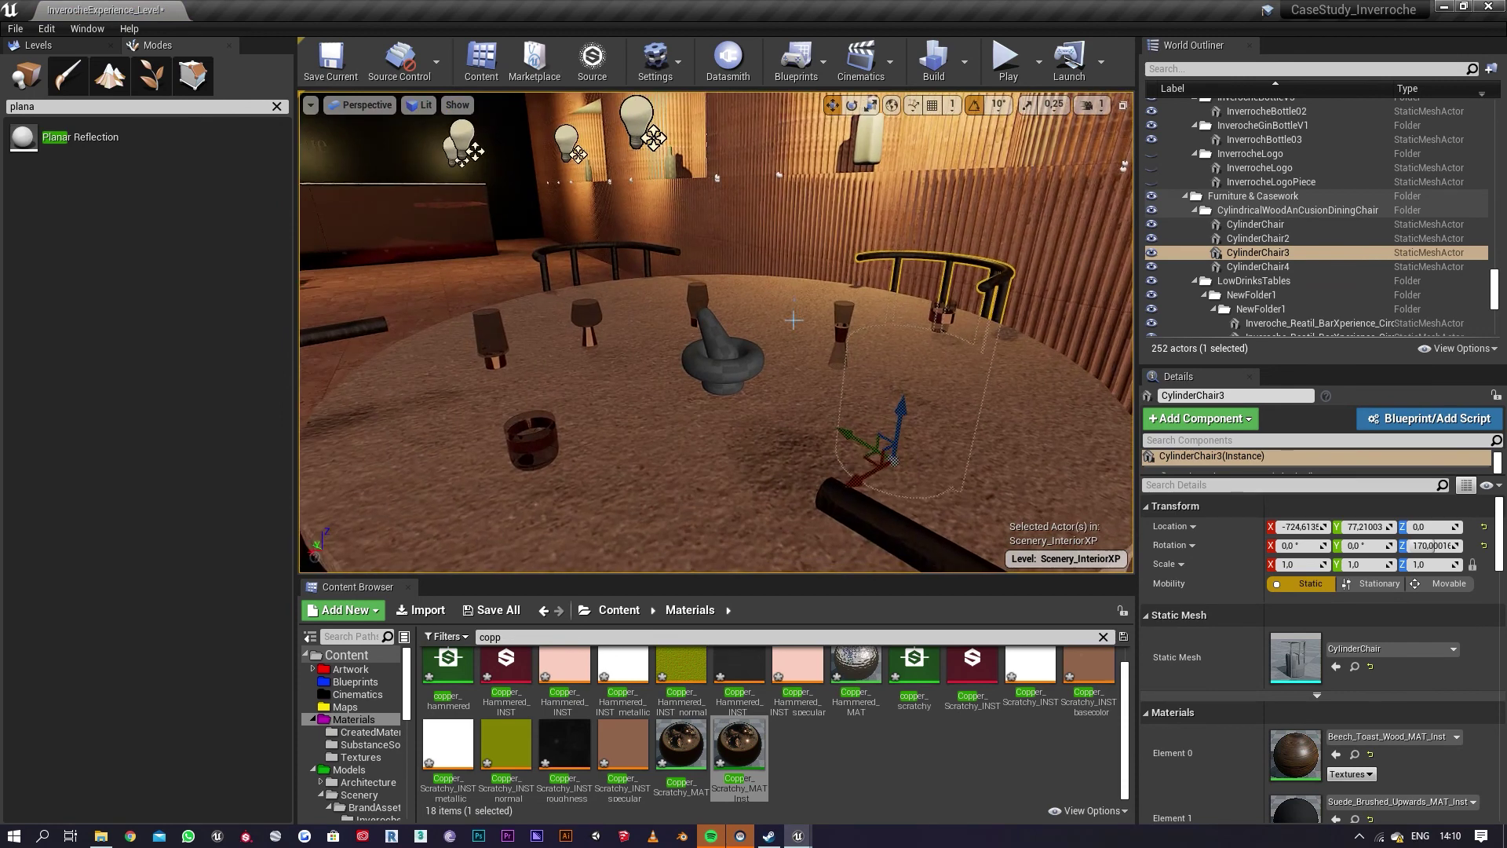
{"action": "scroll", "coordinate": [840, 746], "scroll_direction": "up", "scroll_amount": 1}
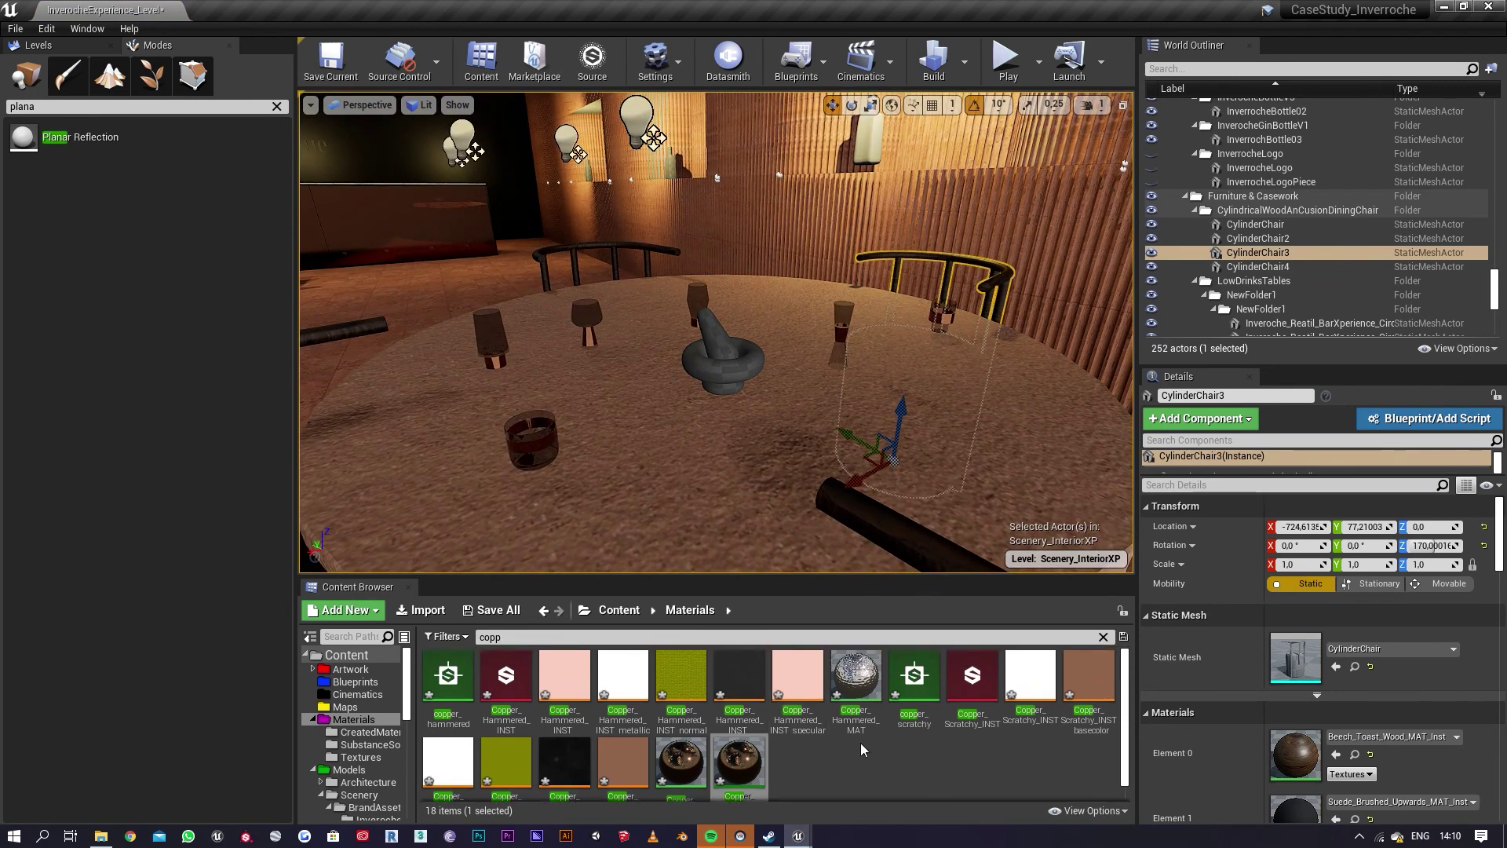
{"action": "scroll", "coordinate": [880, 725], "scroll_direction": "down", "scroll_amount": 1}
{"action": "right_click_drag", "start_coordinate": [751, 337], "coordinate": [751, 338]}
{"action": "key", "text": "s"}
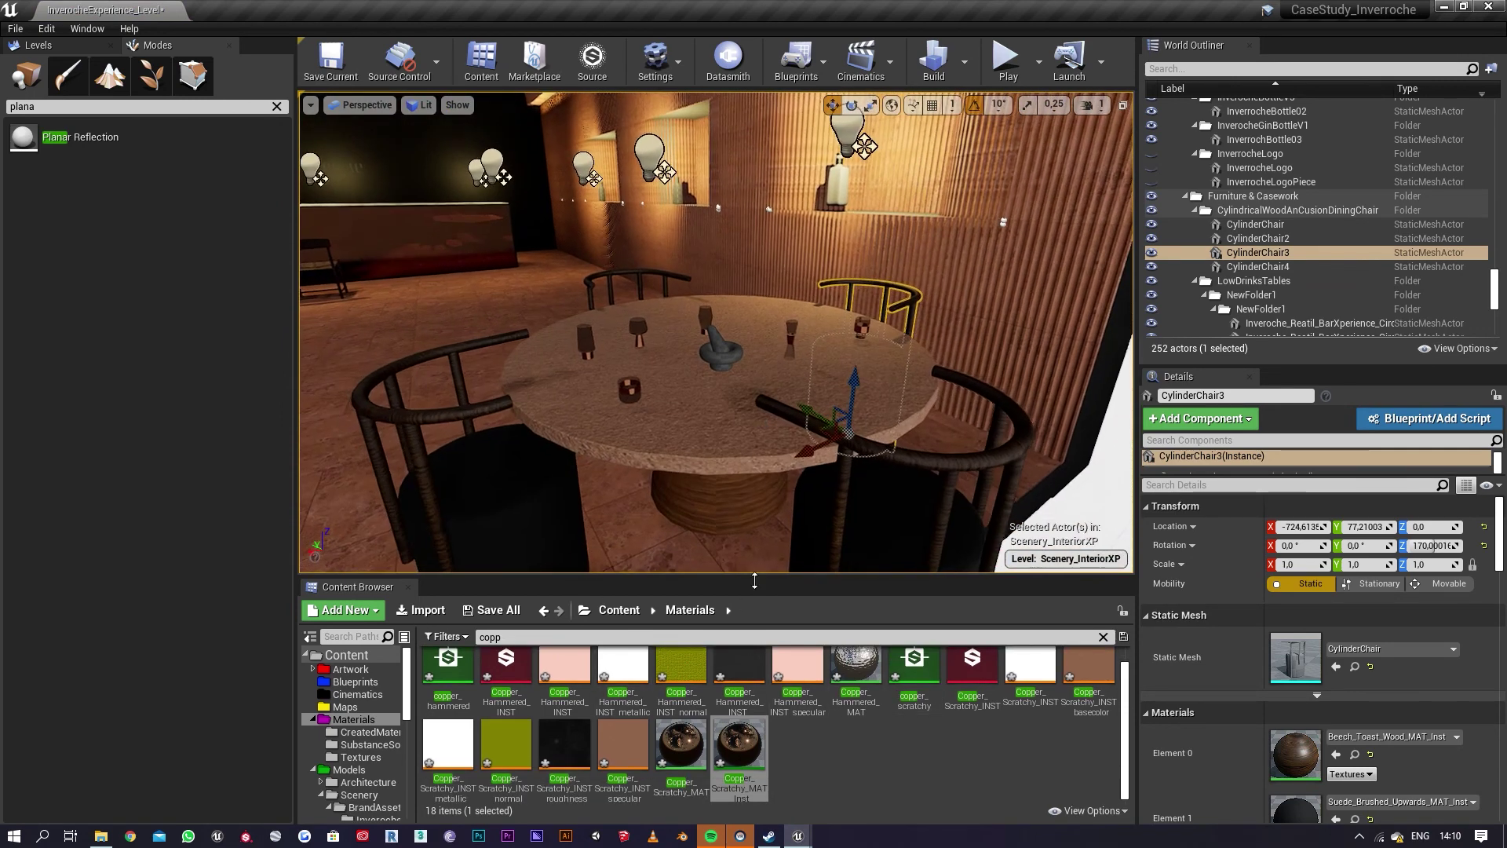
{"action": "left_click_drag", "start_coordinate": [737, 742], "coordinate": [720, 342]}
{"action": "key", "text": "w"}
{"action": "right_click_drag", "start_coordinate": [802, 411], "coordinate": [802, 393]}
{"action": "left_click_drag", "start_coordinate": [855, 671], "coordinate": [737, 469]}
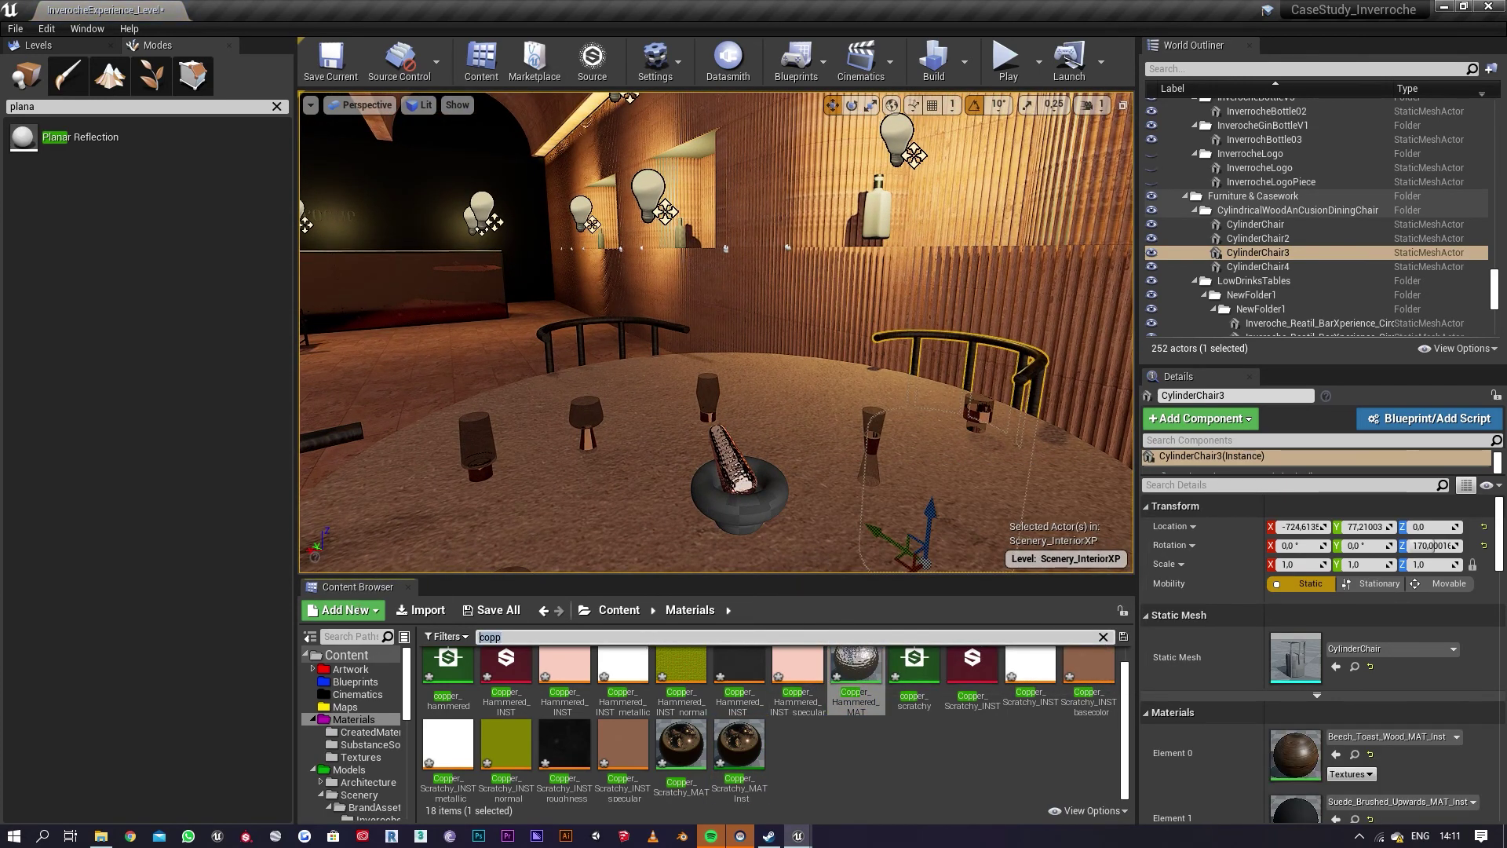
Step: Apply Brass_MAT to the pestle on the round table and Walnut_Black_Wood_MAT_Inst to the bowl holding it
{"action": "type", "text": "brass"}
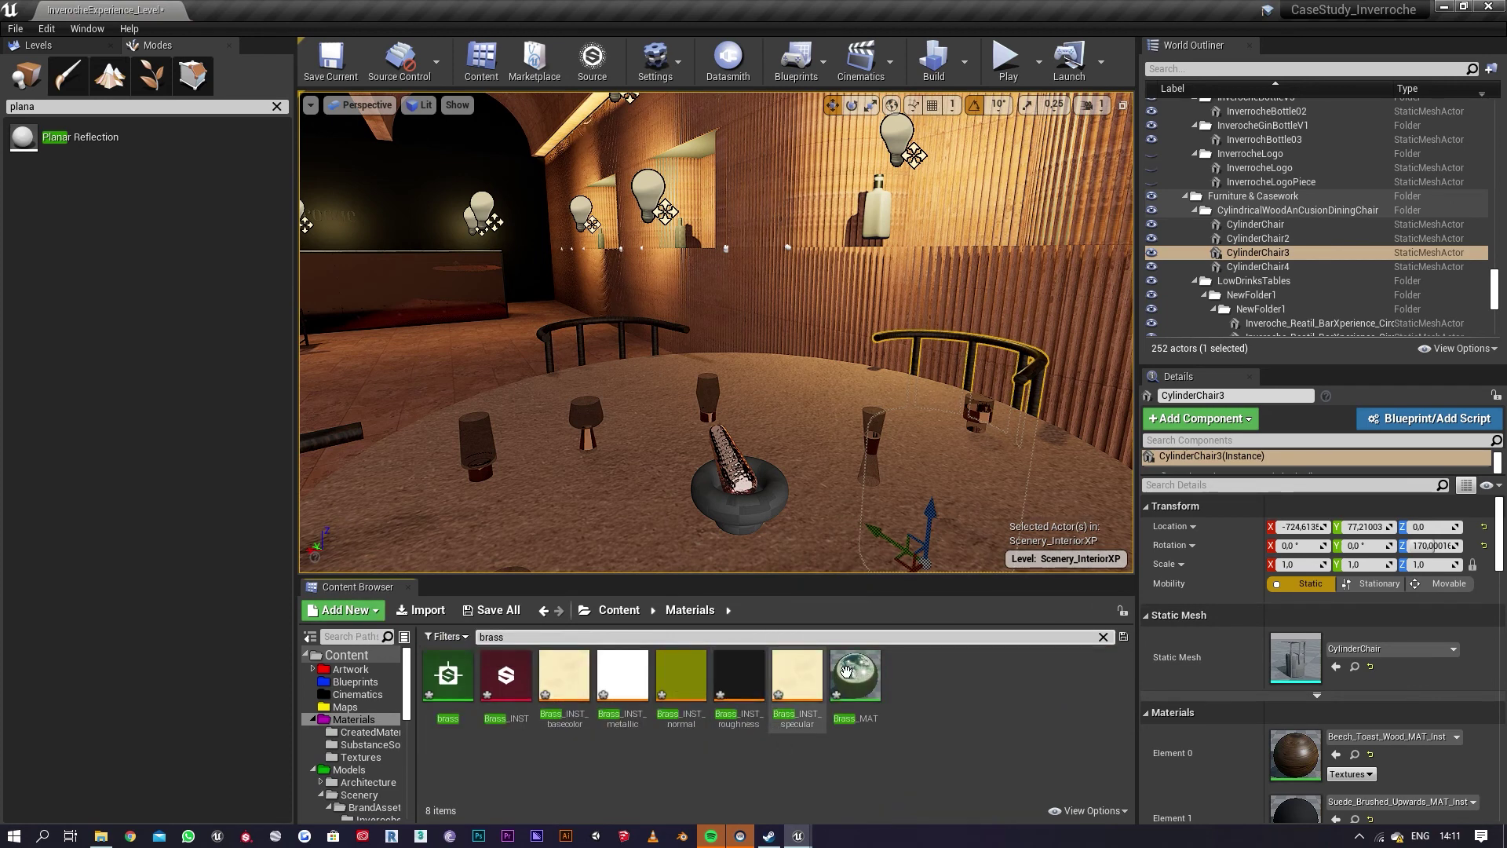
{"action": "left_click_drag", "start_coordinate": [856, 676], "coordinate": [781, 503]}
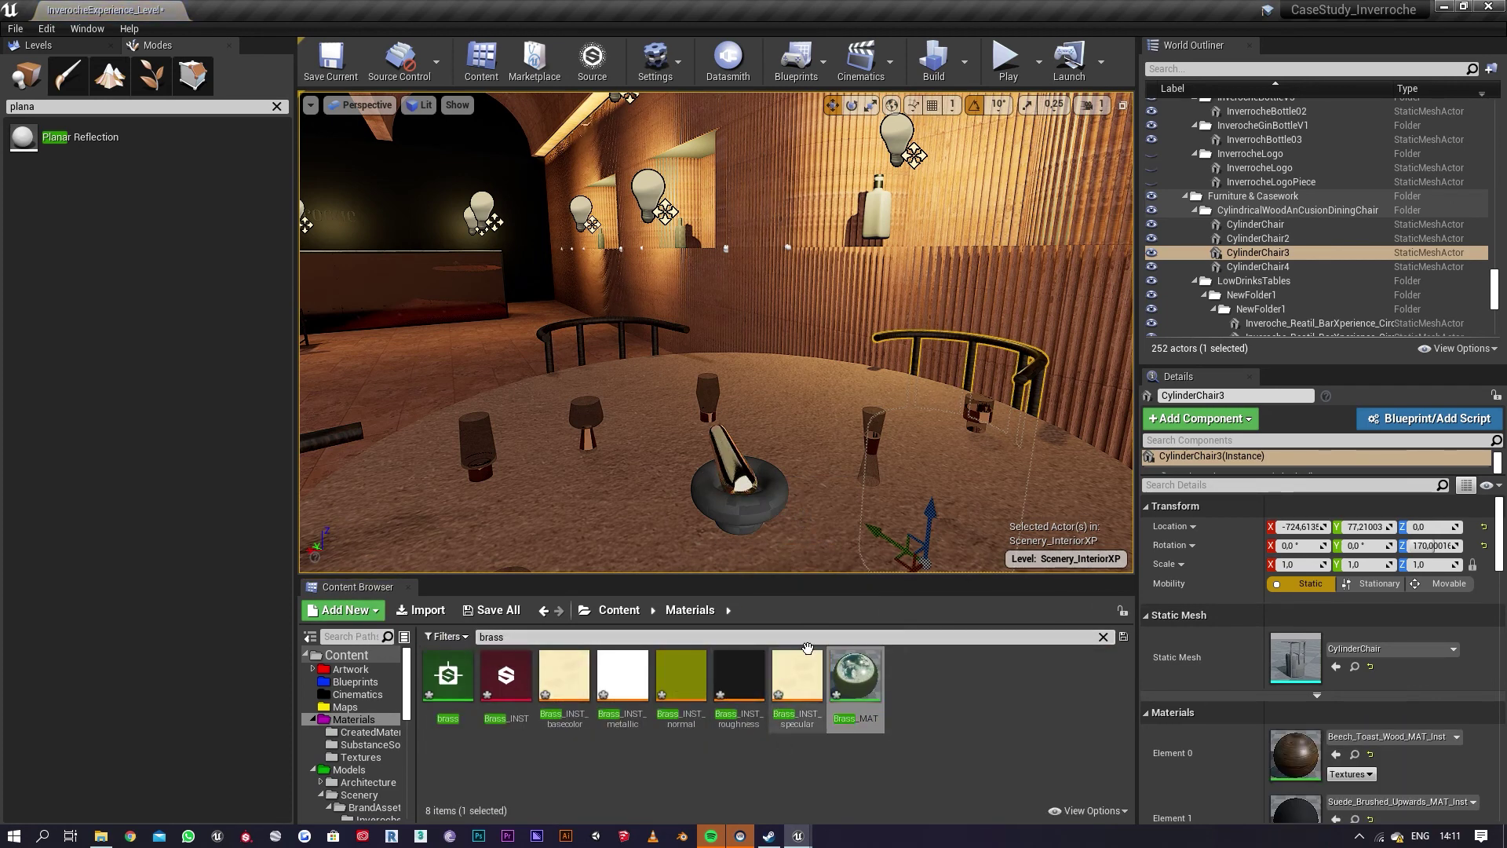
{"action": "left_click", "coordinate": [534, 637]}
{"action": "type", "text": "st"}
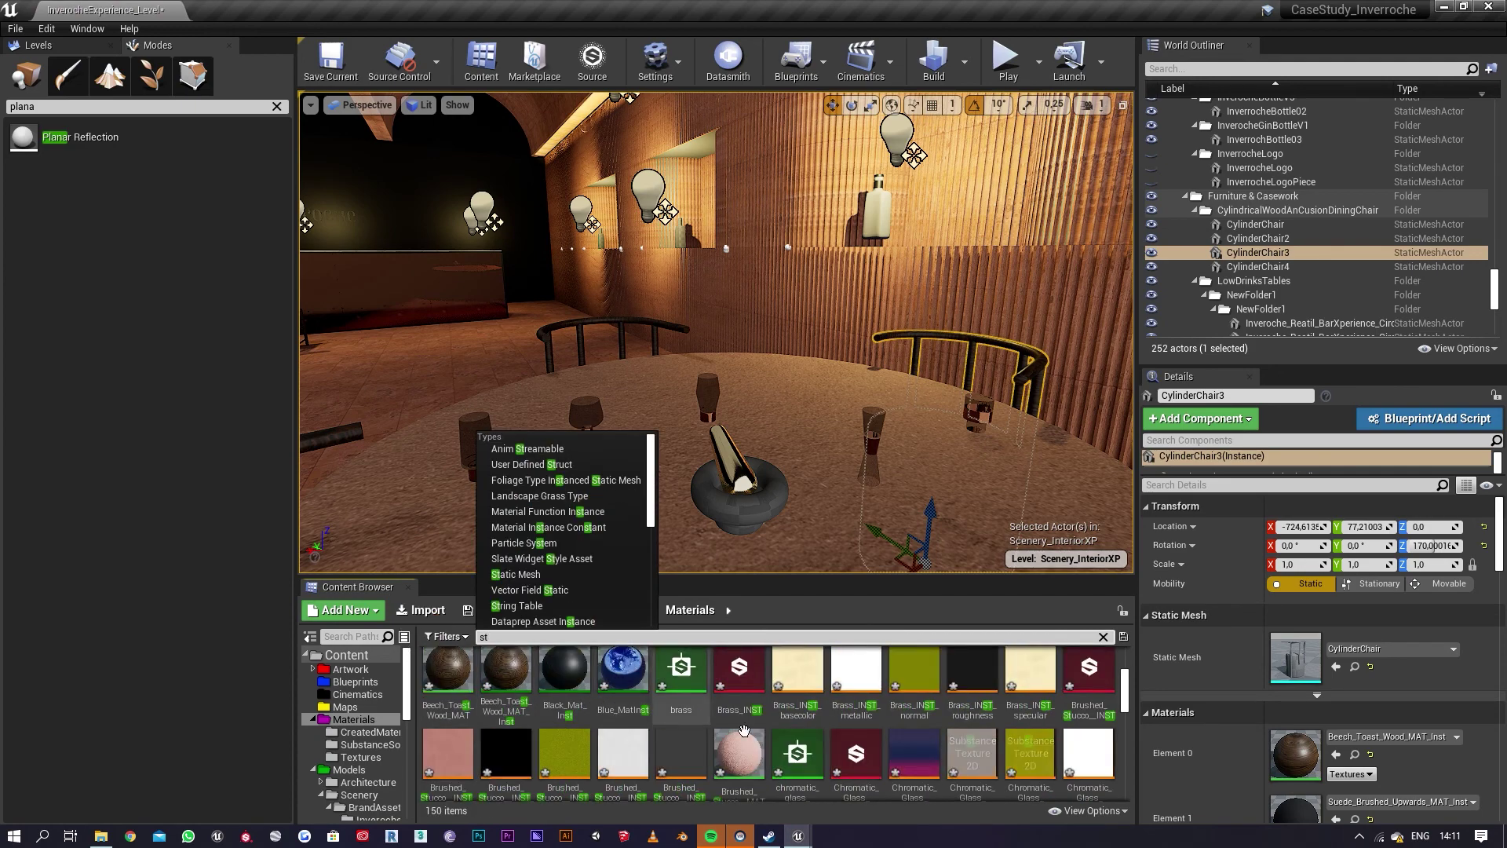
{"action": "scroll", "coordinate": [892, 724], "scroll_direction": "down", "scroll_amount": 5}
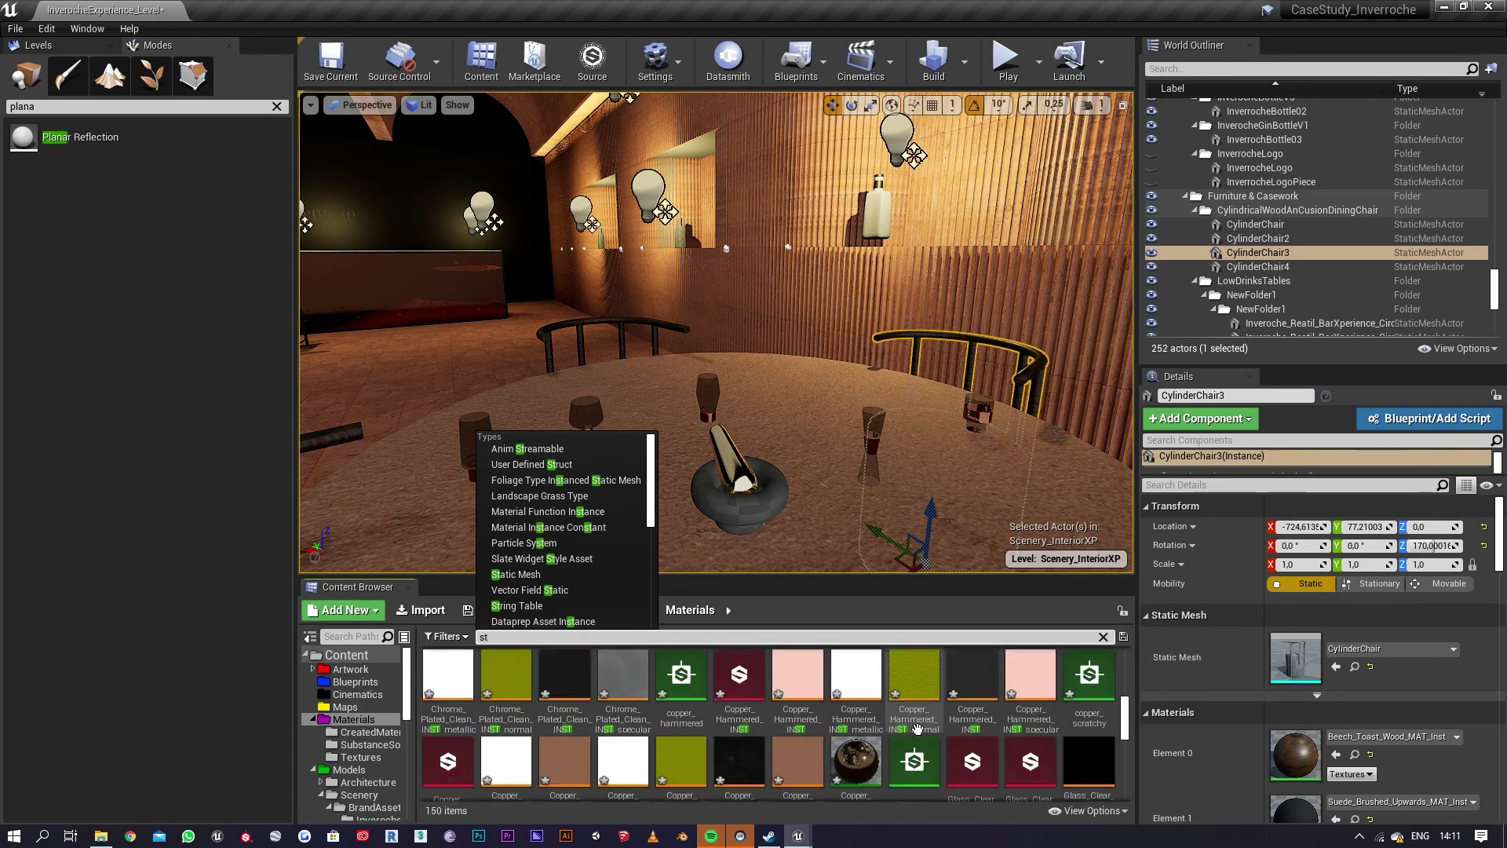
{"action": "scroll", "coordinate": [951, 734], "scroll_direction": "down", "scroll_amount": 8}
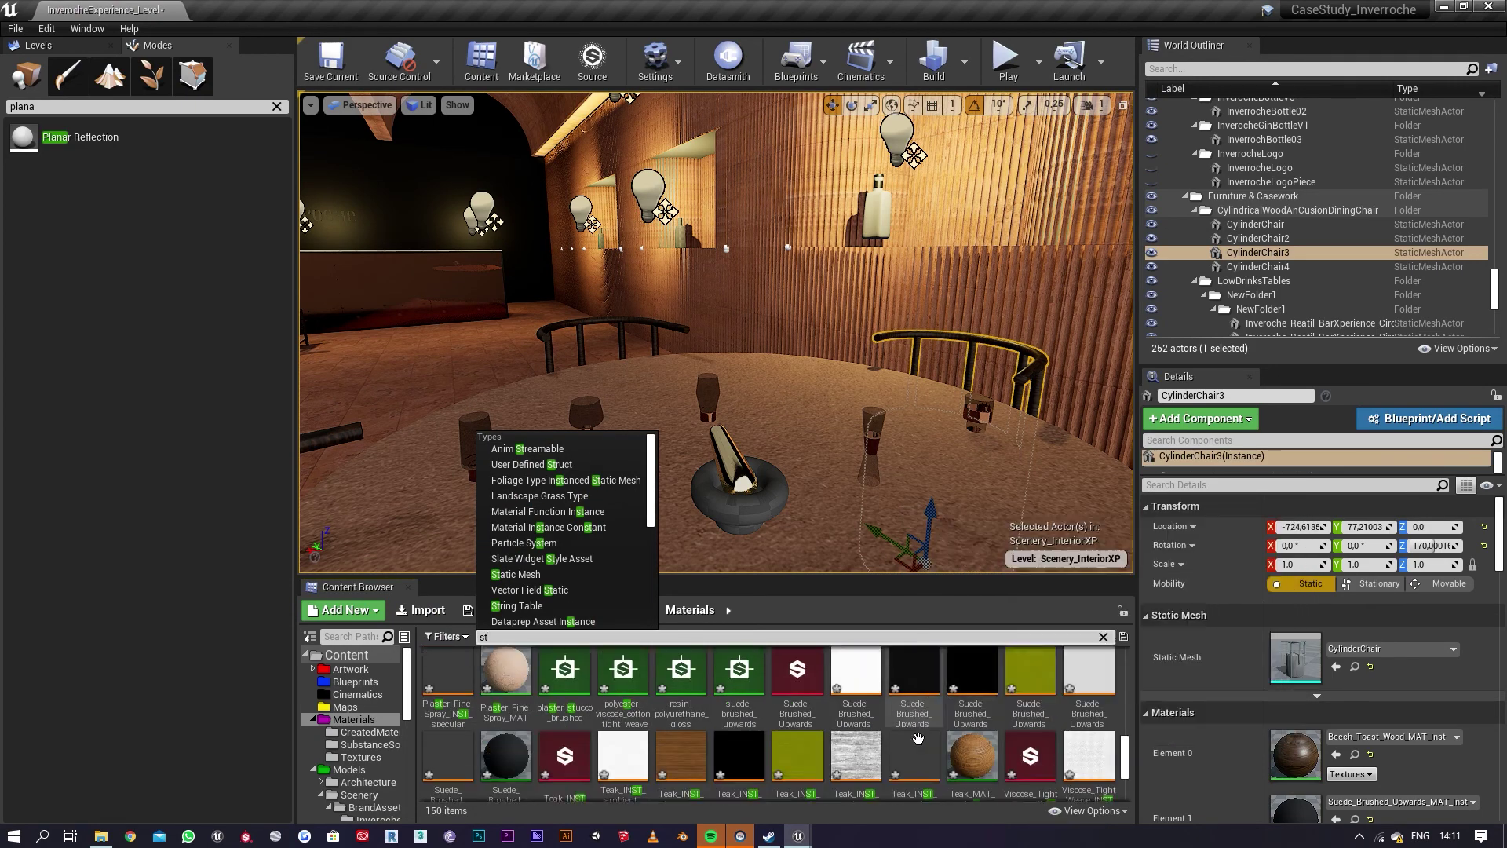
{"action": "scroll", "coordinate": [928, 742], "scroll_direction": "down", "scroll_amount": 1}
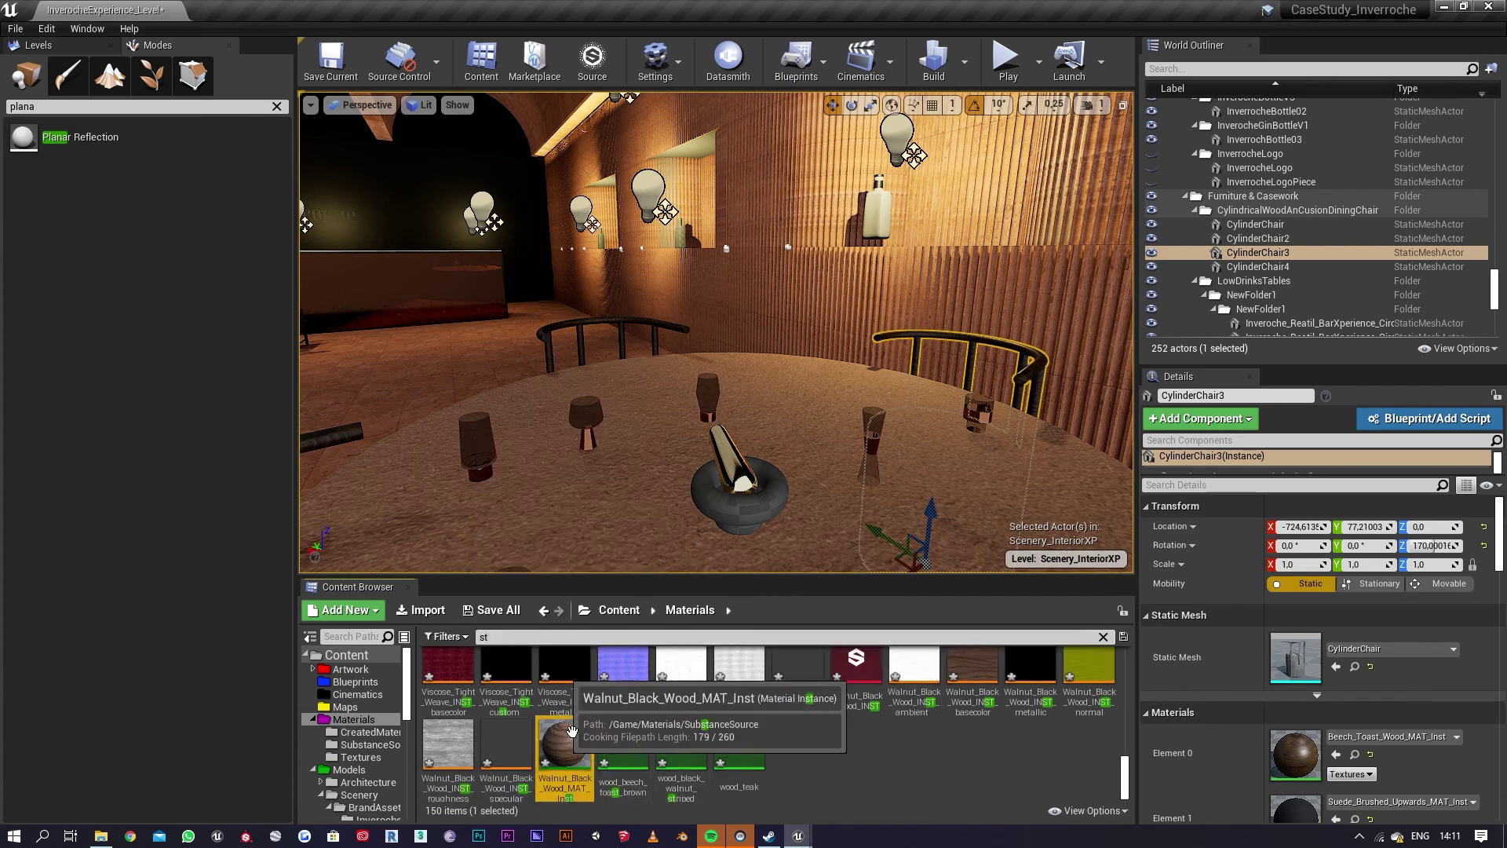
{"action": "left_click_drag", "start_coordinate": [564, 745], "coordinate": [745, 504]}
Step: Apply Walnut_Black_Wood_MAT_Inst to the round table and hide the editor overlays in the viewport
{"action": "key", "text": "s"}
{"action": "right_click_drag", "start_coordinate": [745, 504], "coordinate": [695, 504]}
{"action": "left_click_drag", "start_coordinate": [549, 749], "coordinate": [848, 441]}
{"action": "right_click_drag", "start_coordinate": [848, 440], "coordinate": [881, 474]}
{"action": "key", "text": "g"}
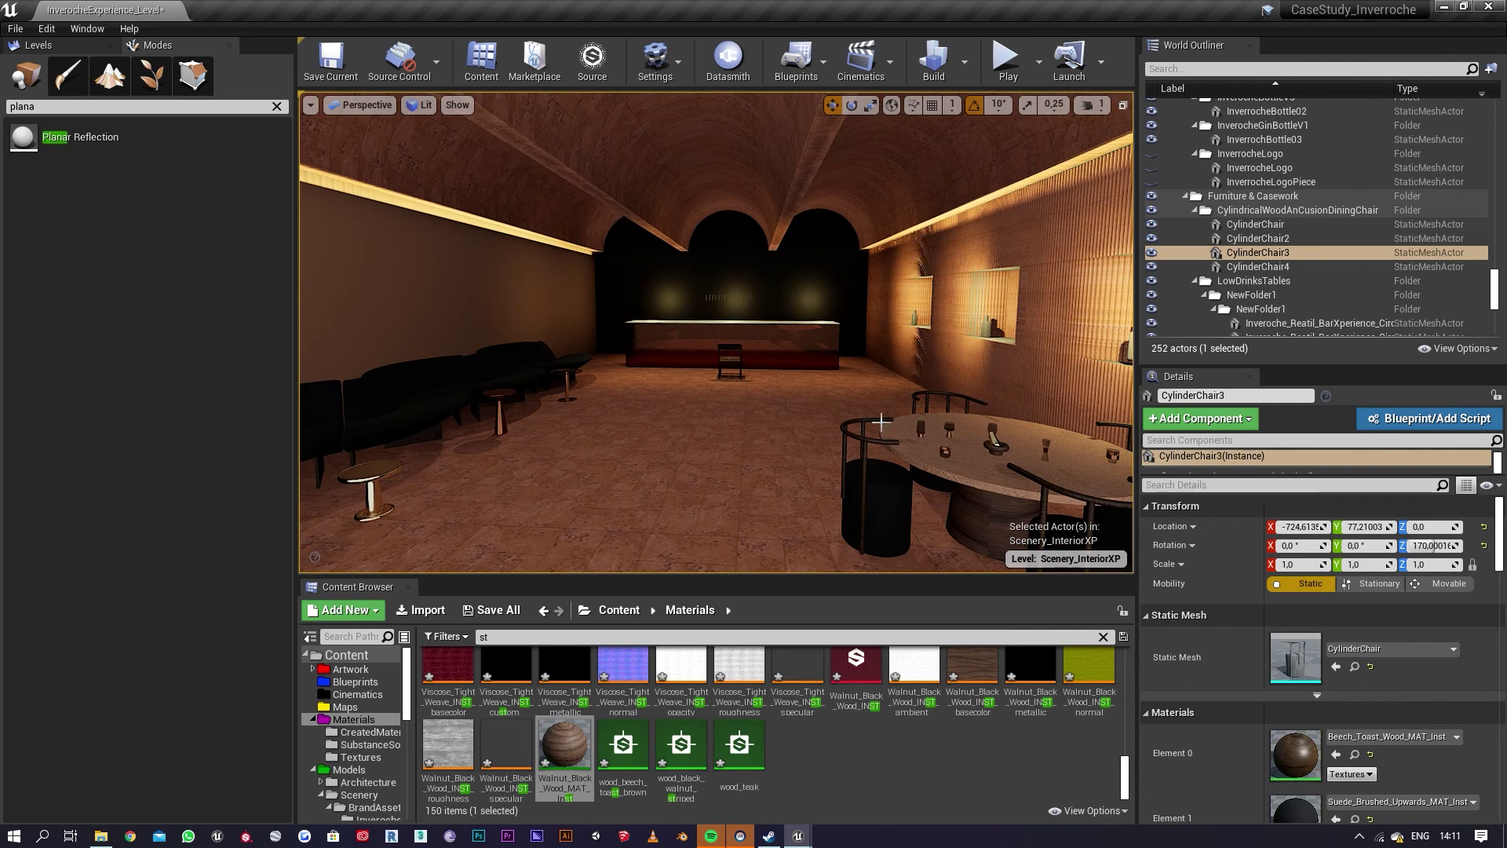
Step: Select the four Inverroche tiles on the wall beside the couch and duplicate them straight up
{"action": "right_click_drag", "start_coordinate": [880, 422], "coordinate": [852, 424]}
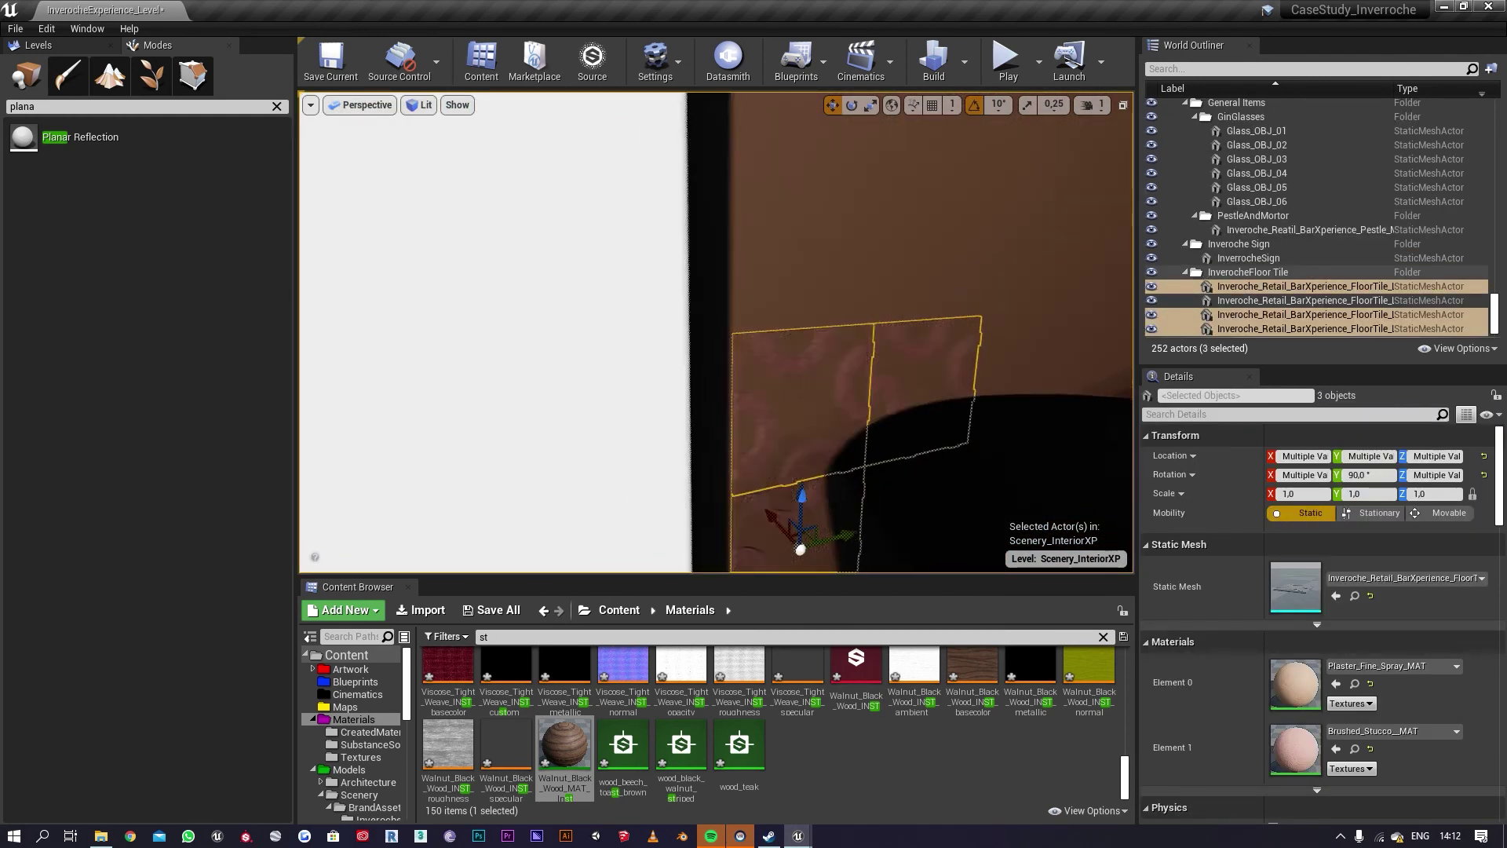
{"action": "right_click_drag", "start_coordinate": [738, 504], "coordinate": [816, 504]}
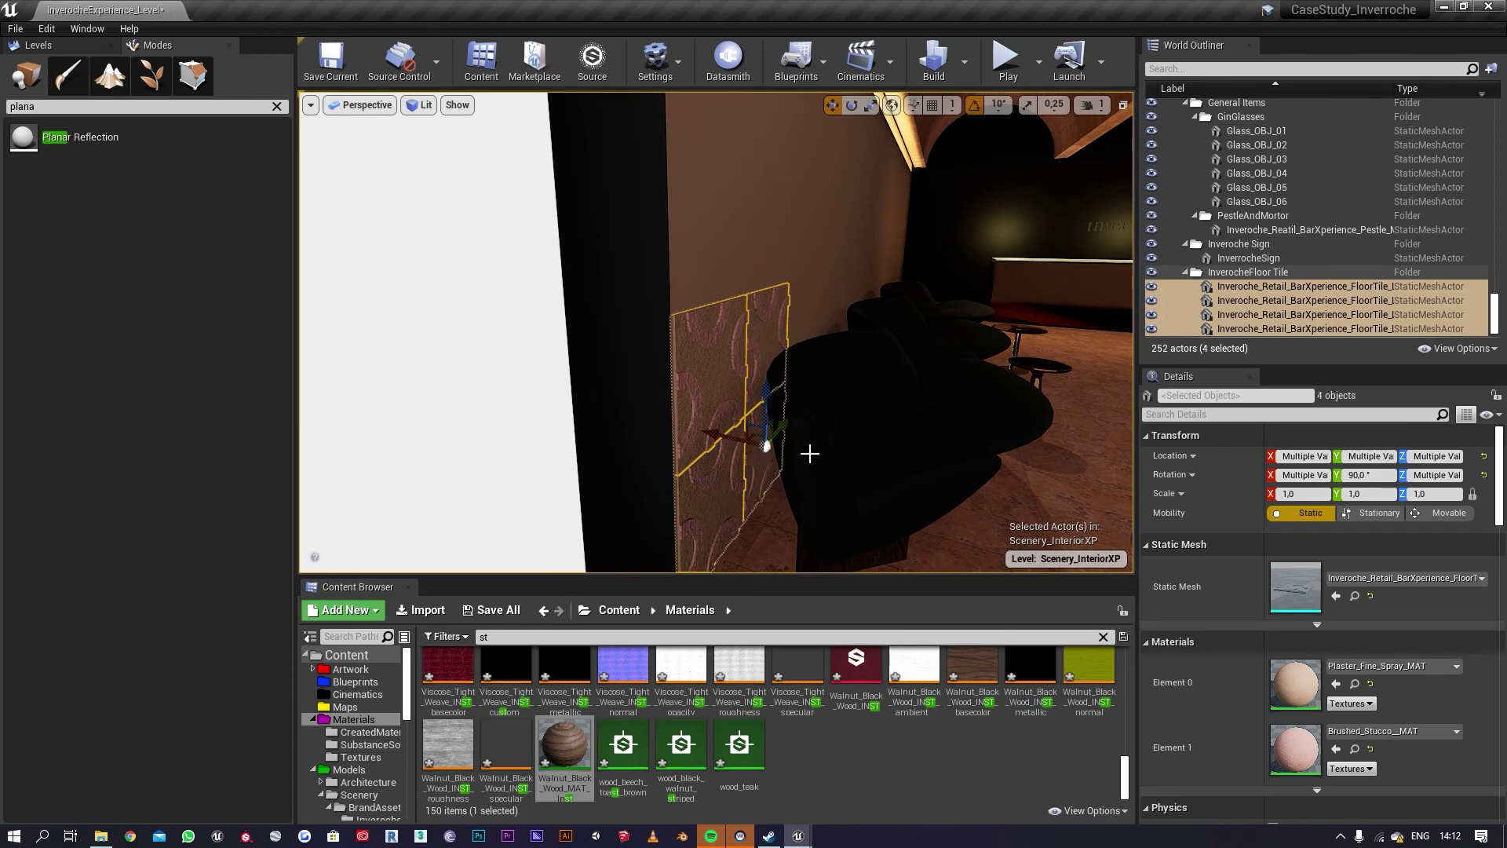
{"action": "right_click_drag", "start_coordinate": [725, 460], "coordinate": [874, 455]}
{"action": "right_click_drag", "start_coordinate": [803, 411], "coordinate": [662, 399]}
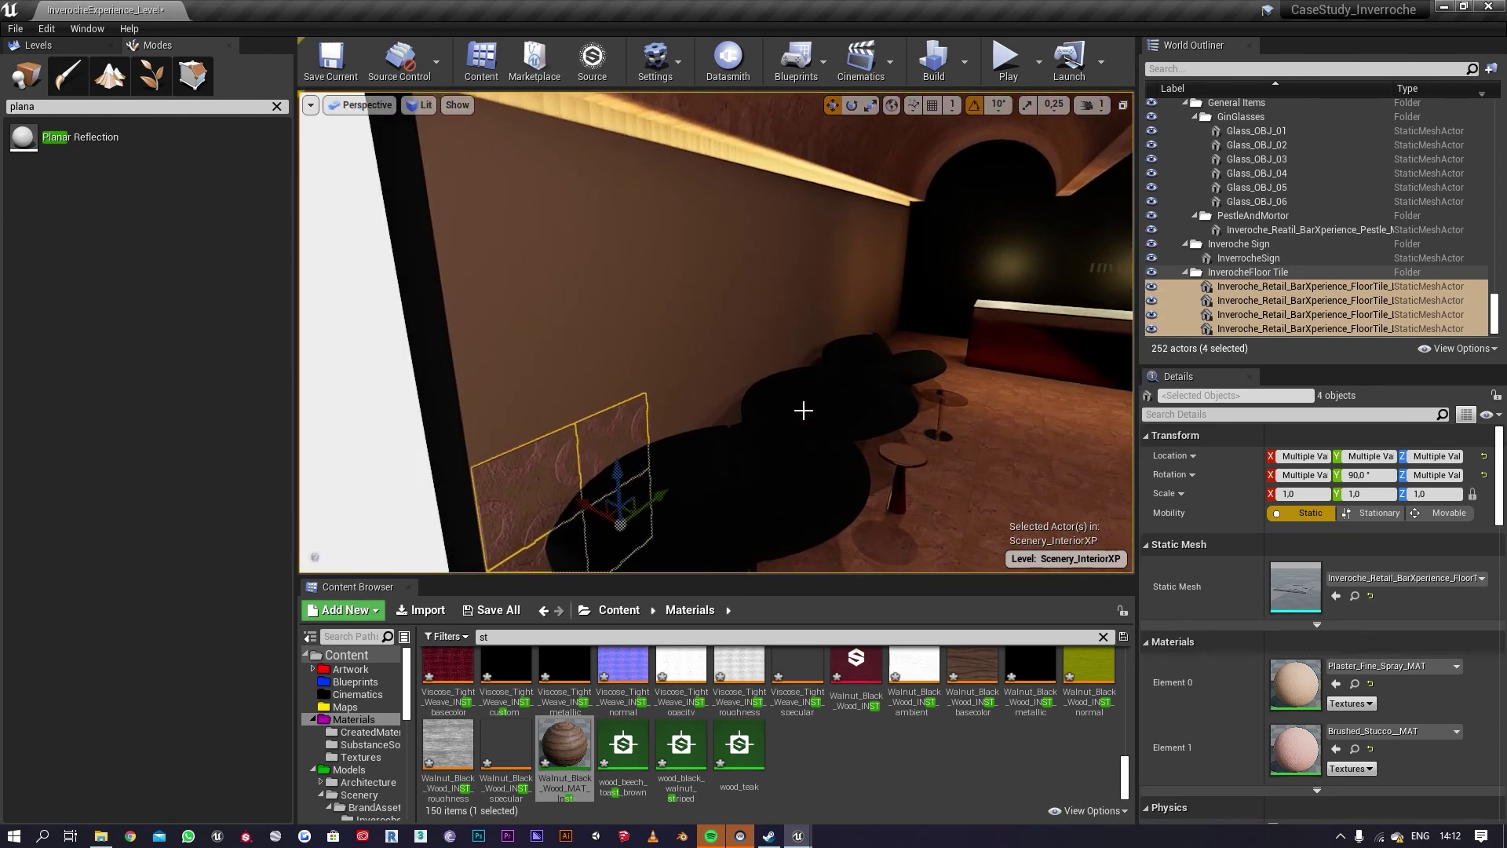
{"action": "right_click_drag", "start_coordinate": [820, 440], "coordinate": [726, 452]}
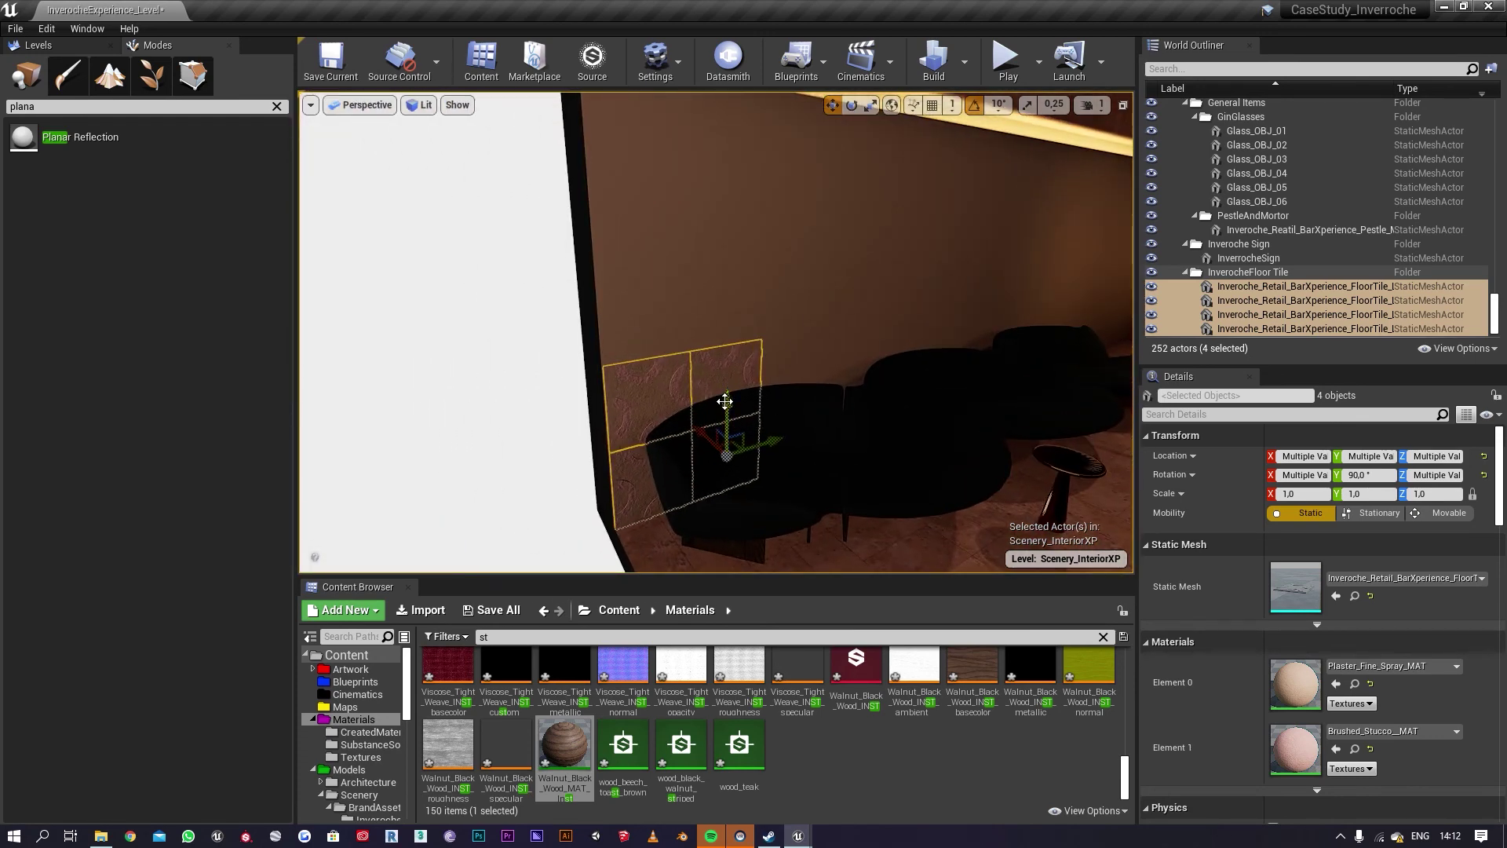
{"action": "left_click_drag", "start_coordinate": [724, 405], "coordinate": [716, 349], "text": "alt"}
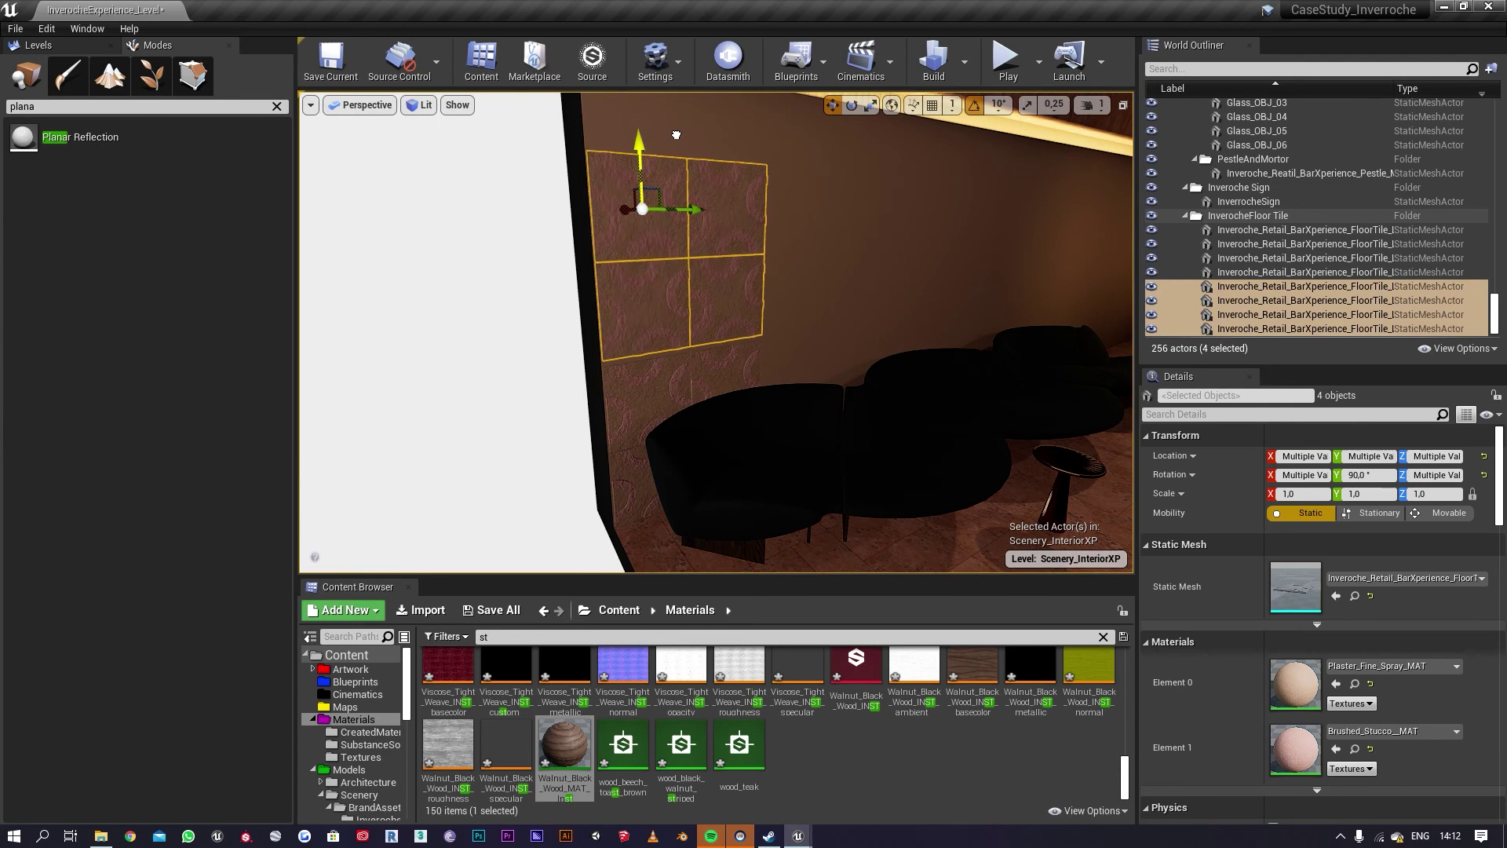
Step: Align the duplicated four-tile block flush with the top edge of the tiles below
{"action": "right_click_drag", "start_coordinate": [692, 210], "coordinate": [681, 138]}
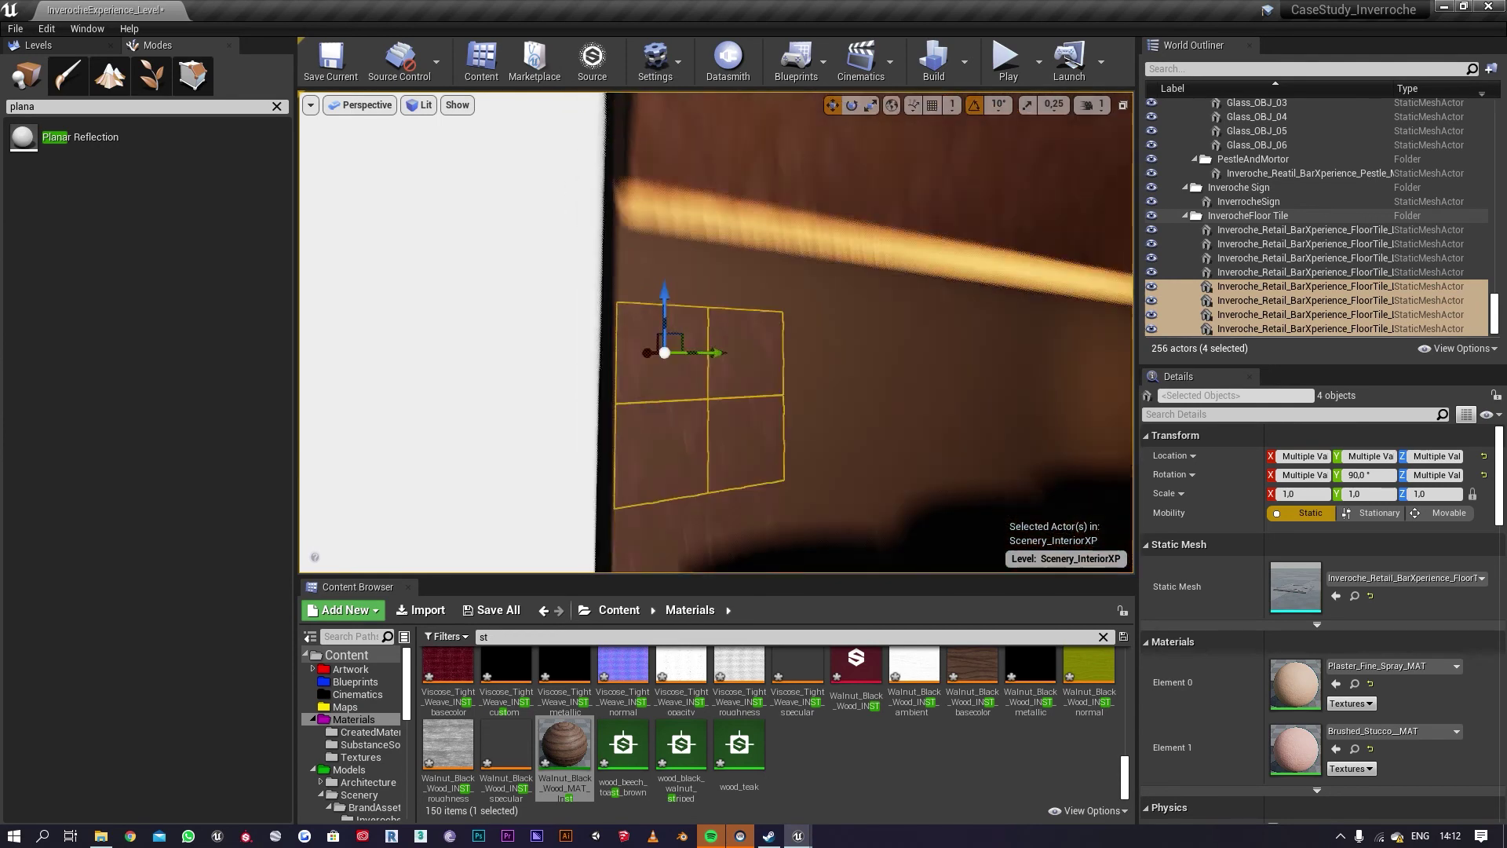
{"action": "right_click_drag", "start_coordinate": [681, 235], "coordinate": [780, 406]}
{"action": "key", "text": "w"}
{"action": "key", "text": "w"}
{"action": "key", "text": "s"}
{"action": "right_click_drag", "start_coordinate": [679, 116], "coordinate": [631, 119]}
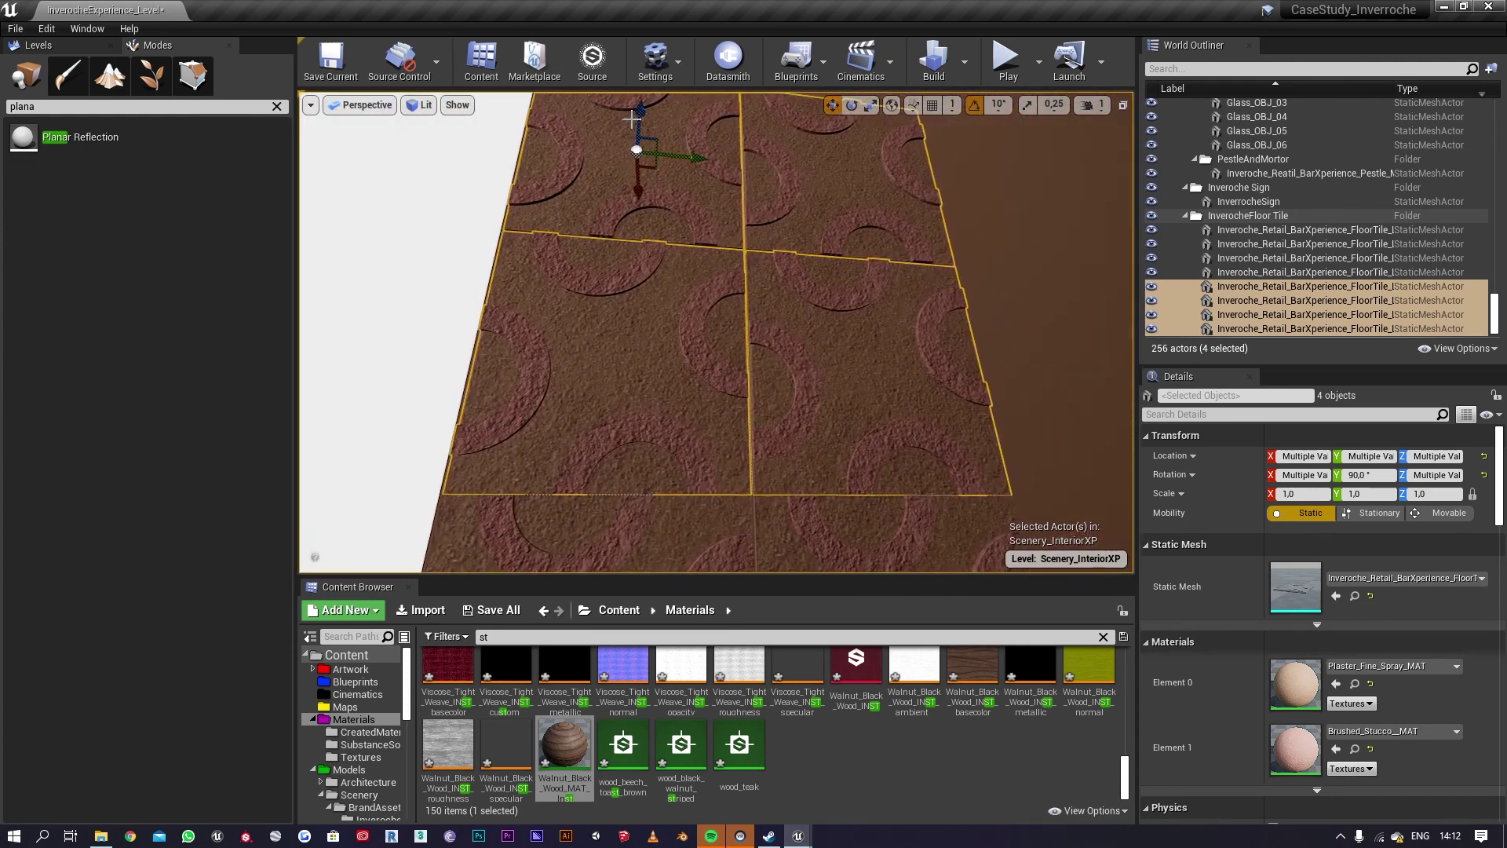
{"action": "left_click_drag", "start_coordinate": [643, 117], "coordinate": [645, 117]}
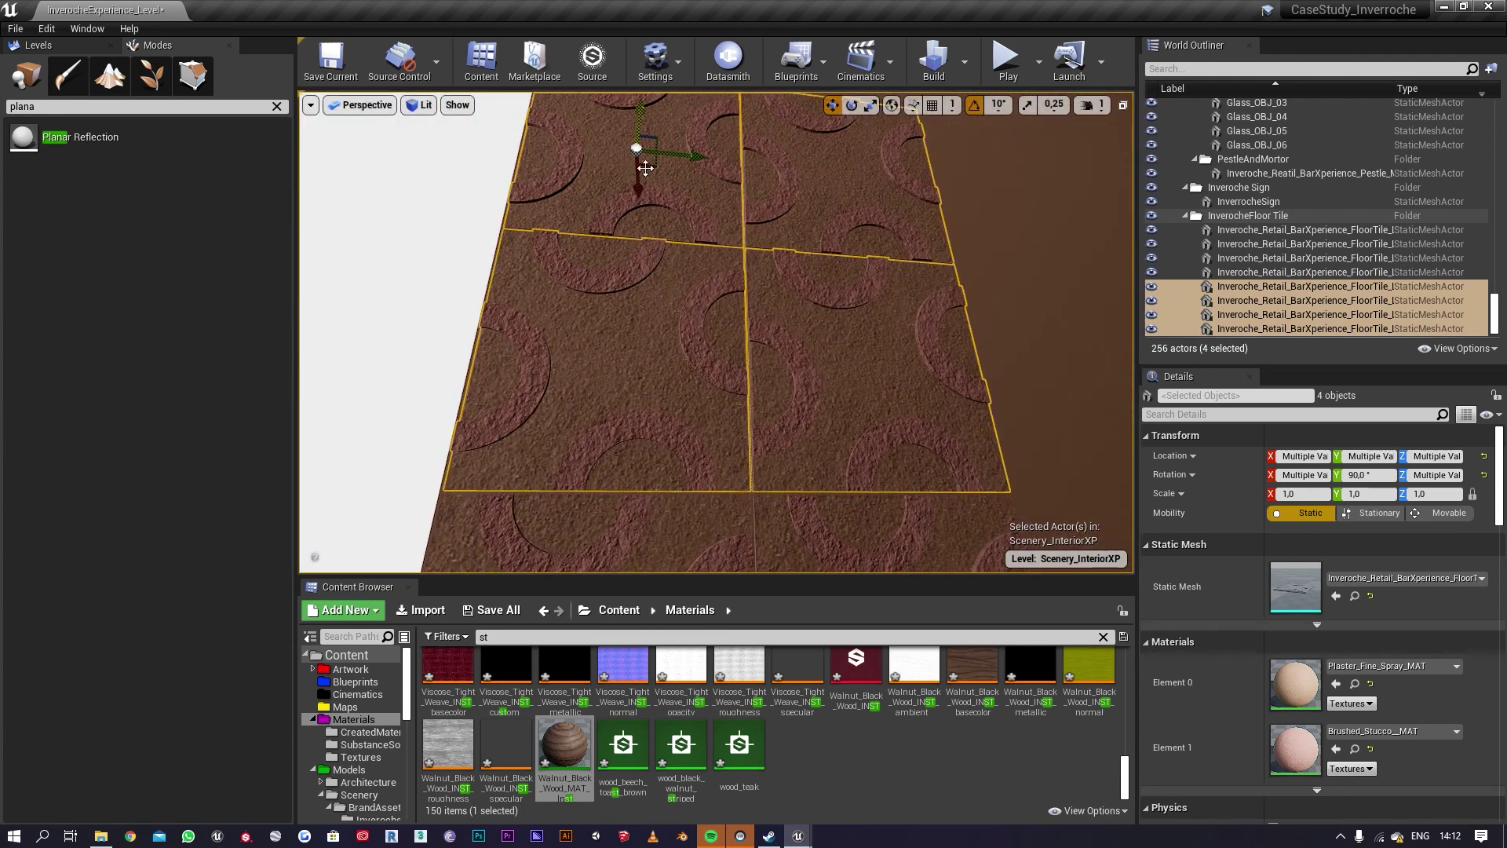
Step: Group all eight wall tiles and unlock the group for editing individual tiles
{"action": "right_click_drag", "start_coordinate": [824, 469], "coordinate": [870, 496]}
{"action": "left_click", "coordinate": [921, 497], "text": "ctrl"}
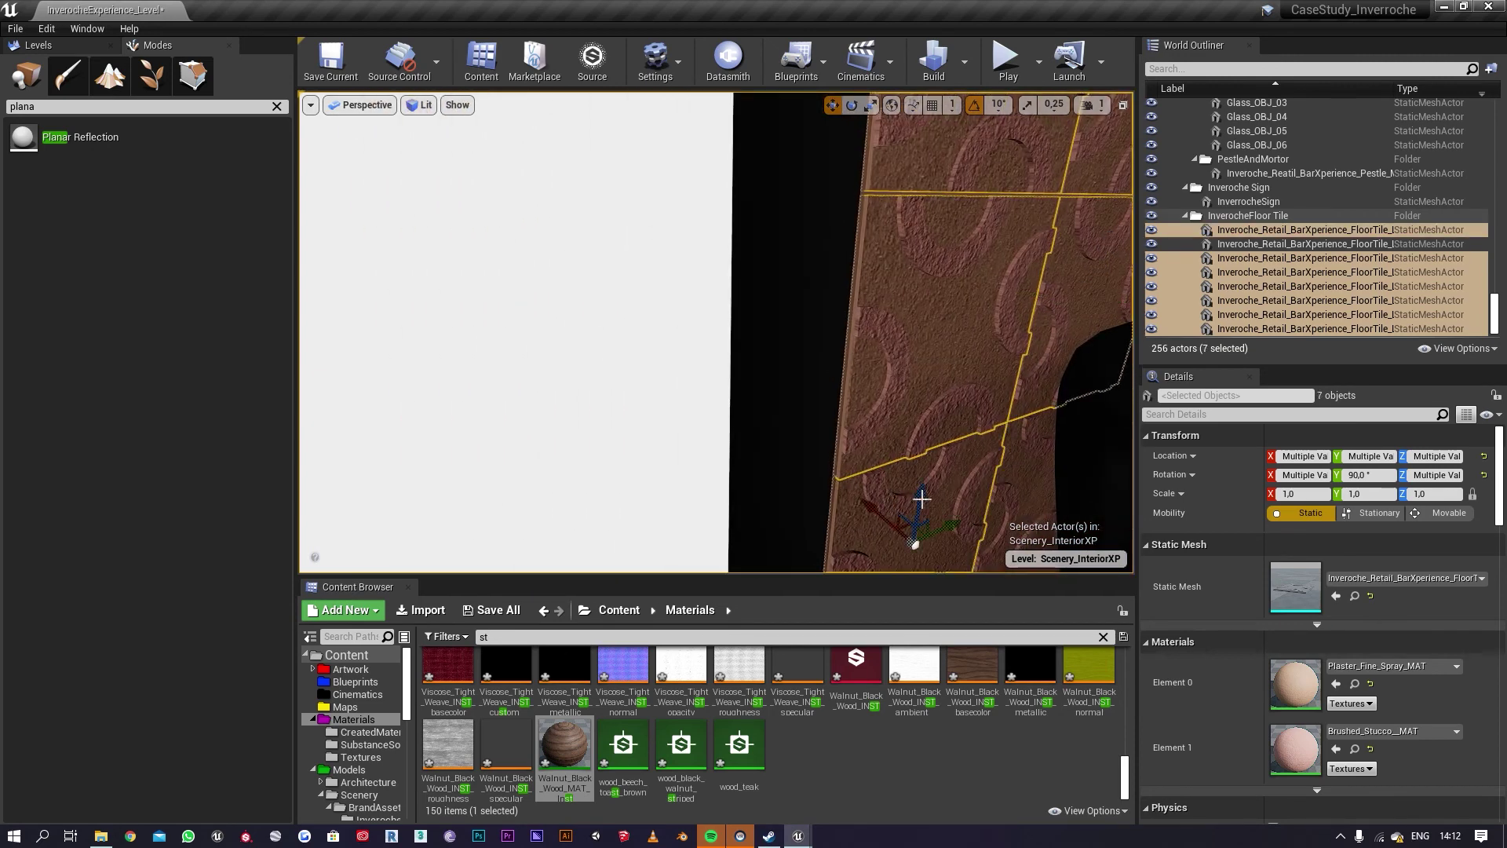
{"action": "right_click_drag", "start_coordinate": [1000, 457], "coordinate": [938, 383]}
{"action": "right_click", "coordinate": [810, 365]}
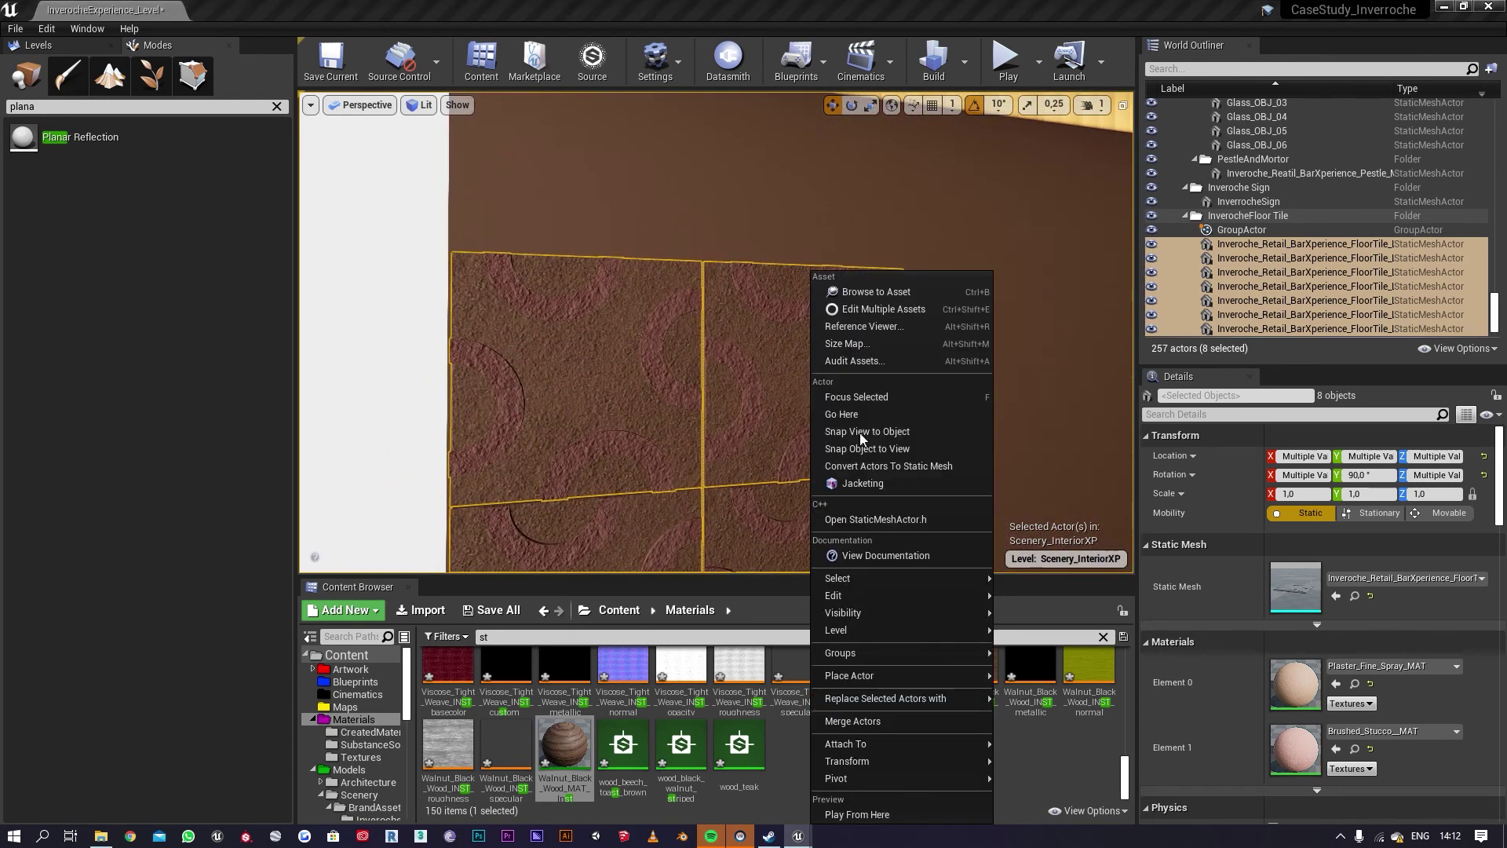
{"action": "mouse_move", "coordinate": [930, 650]}
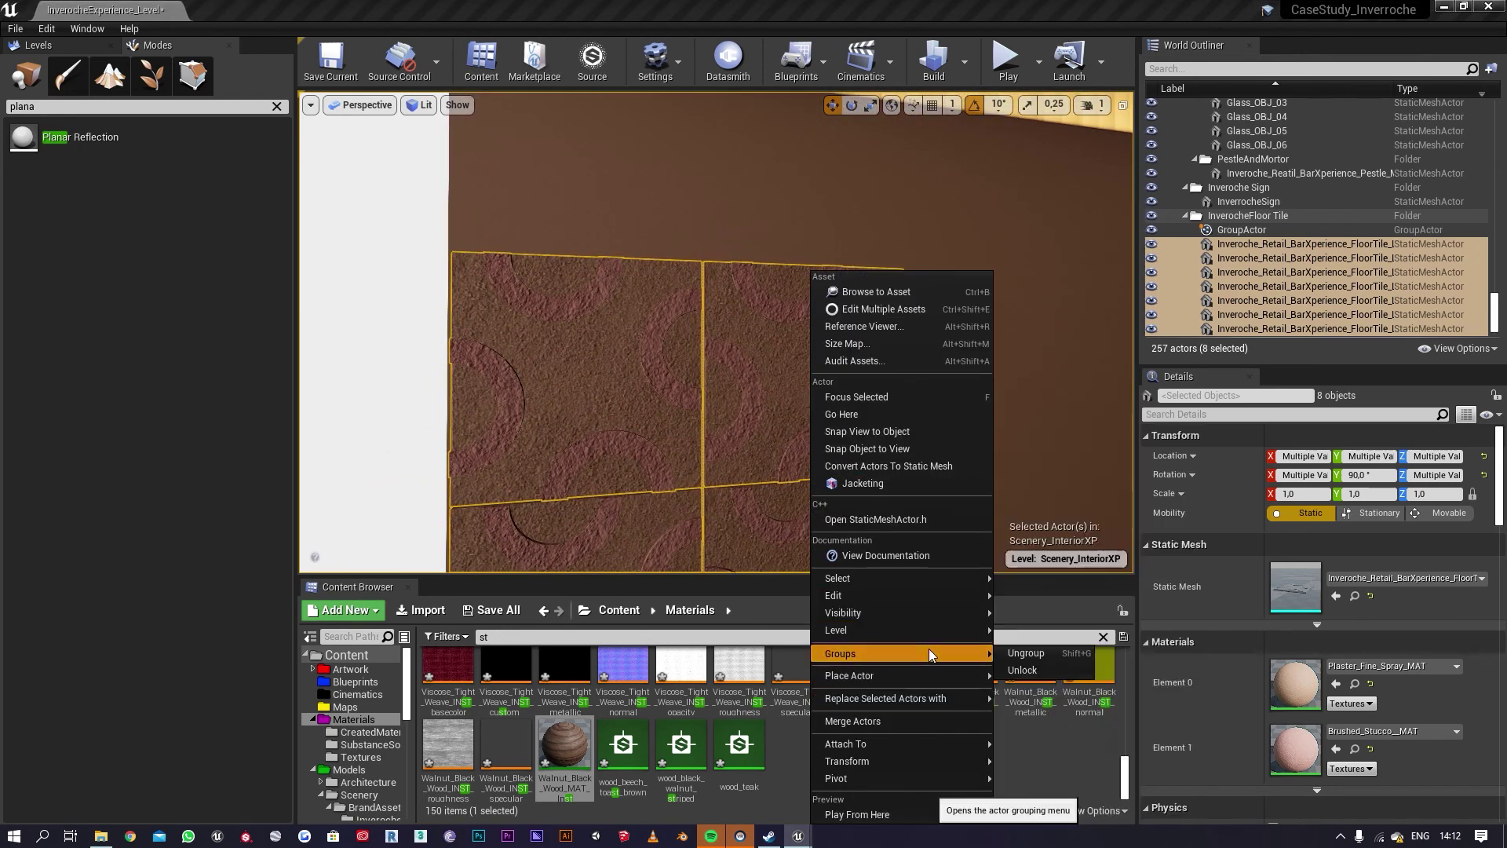
{"action": "left_click", "coordinate": [1013, 673]}
Step: Select the upper four wall tiles and duplicate them upward past the ceiling light strip, flush with the existing tiles
{"action": "left_click", "coordinate": [814, 451]}
{"action": "left_click", "coordinate": [585, 482], "text": "ctrl"}
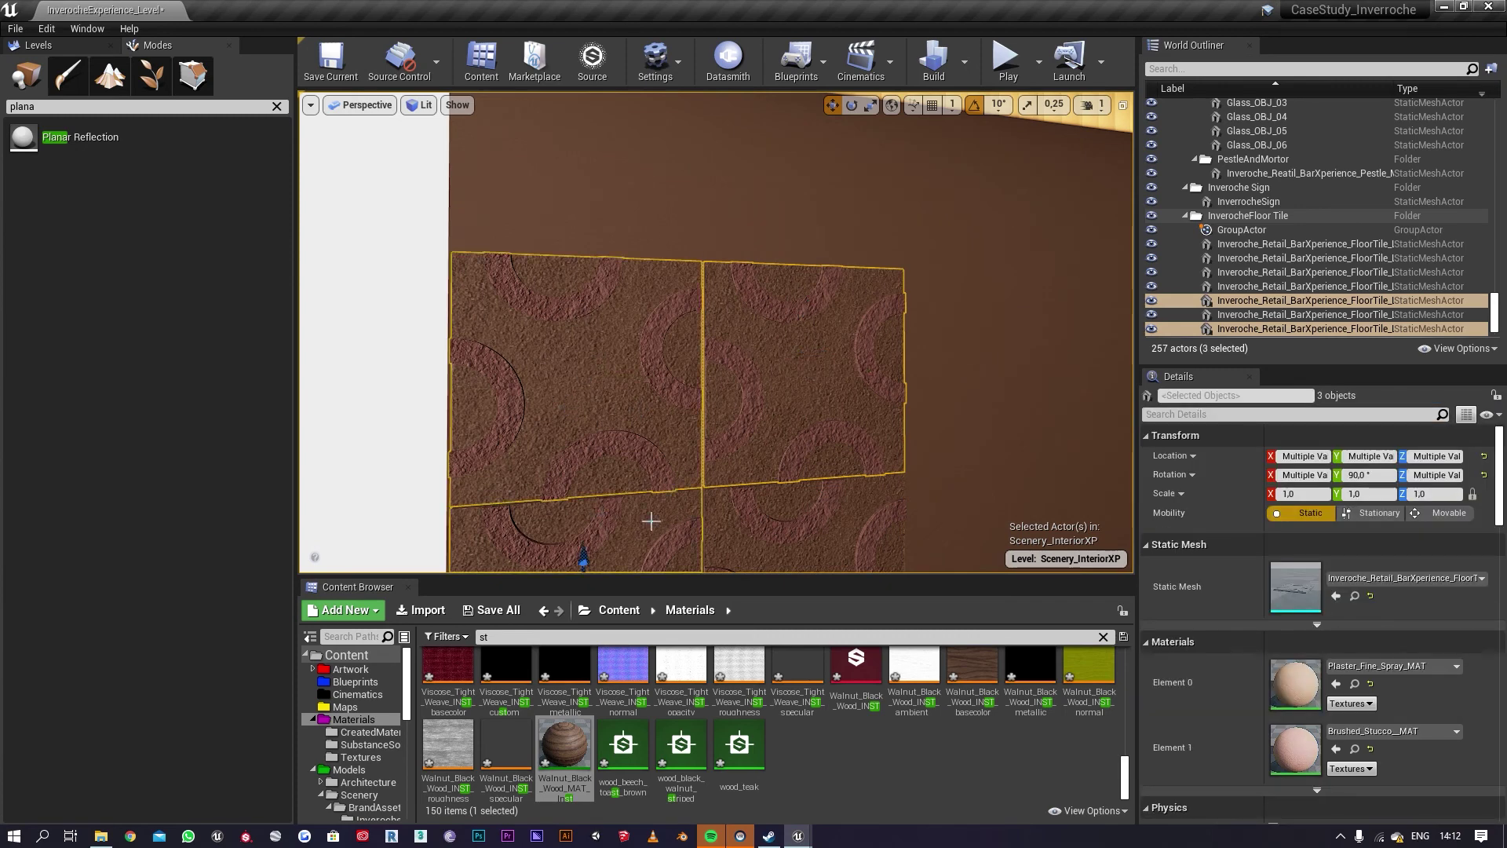
{"action": "right_click_drag", "start_coordinate": [718, 434], "coordinate": [774, 450]}
{"action": "key", "text": "s"}
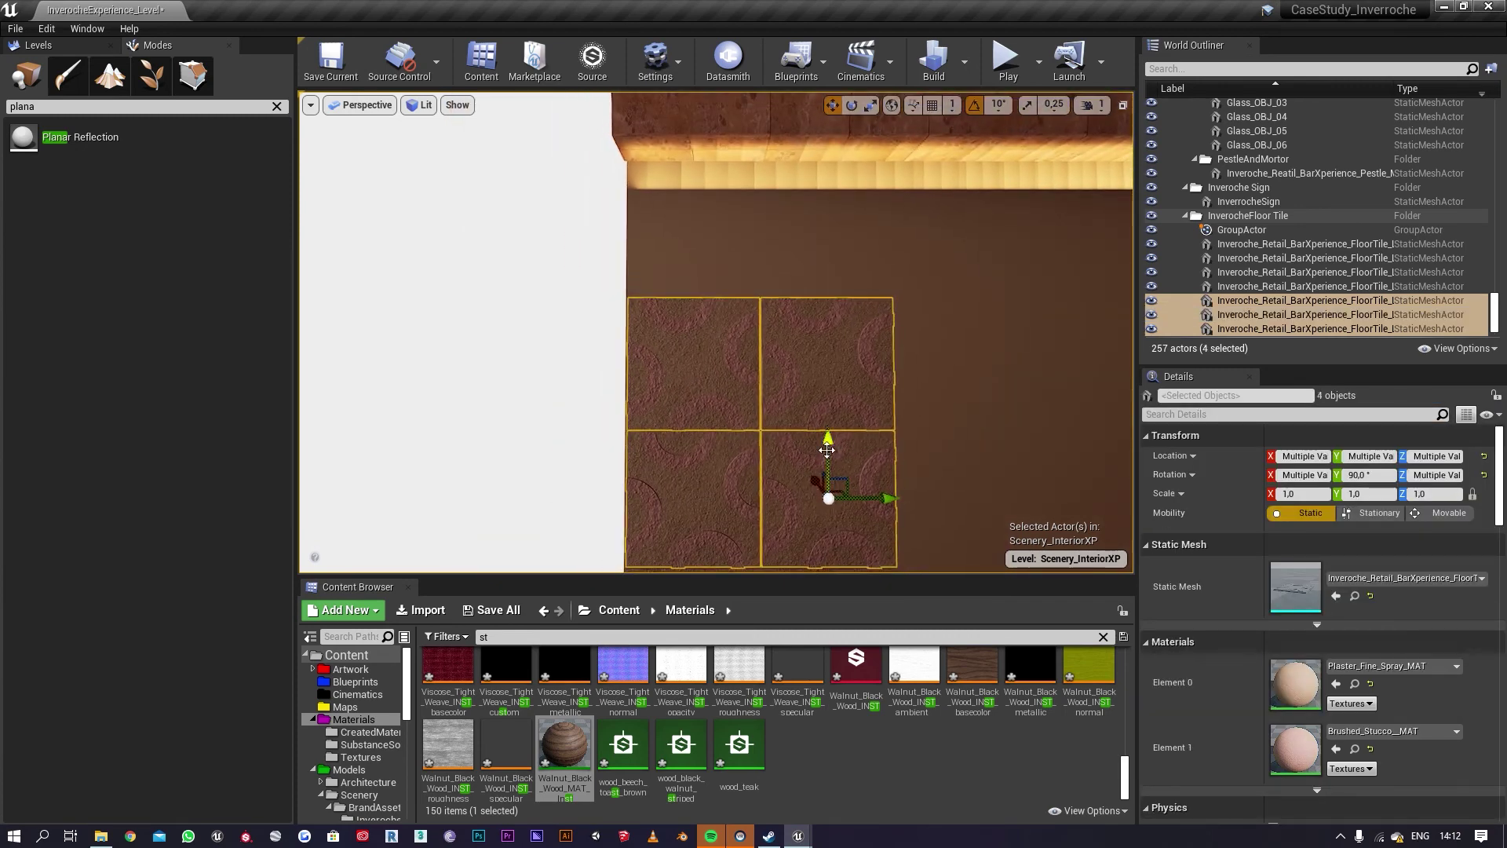
{"action": "left_click_drag", "start_coordinate": [828, 446], "coordinate": [827, 416], "text": "alt"}
{"action": "left_click_drag", "start_coordinate": [693, 412], "coordinate": [696, 120]}
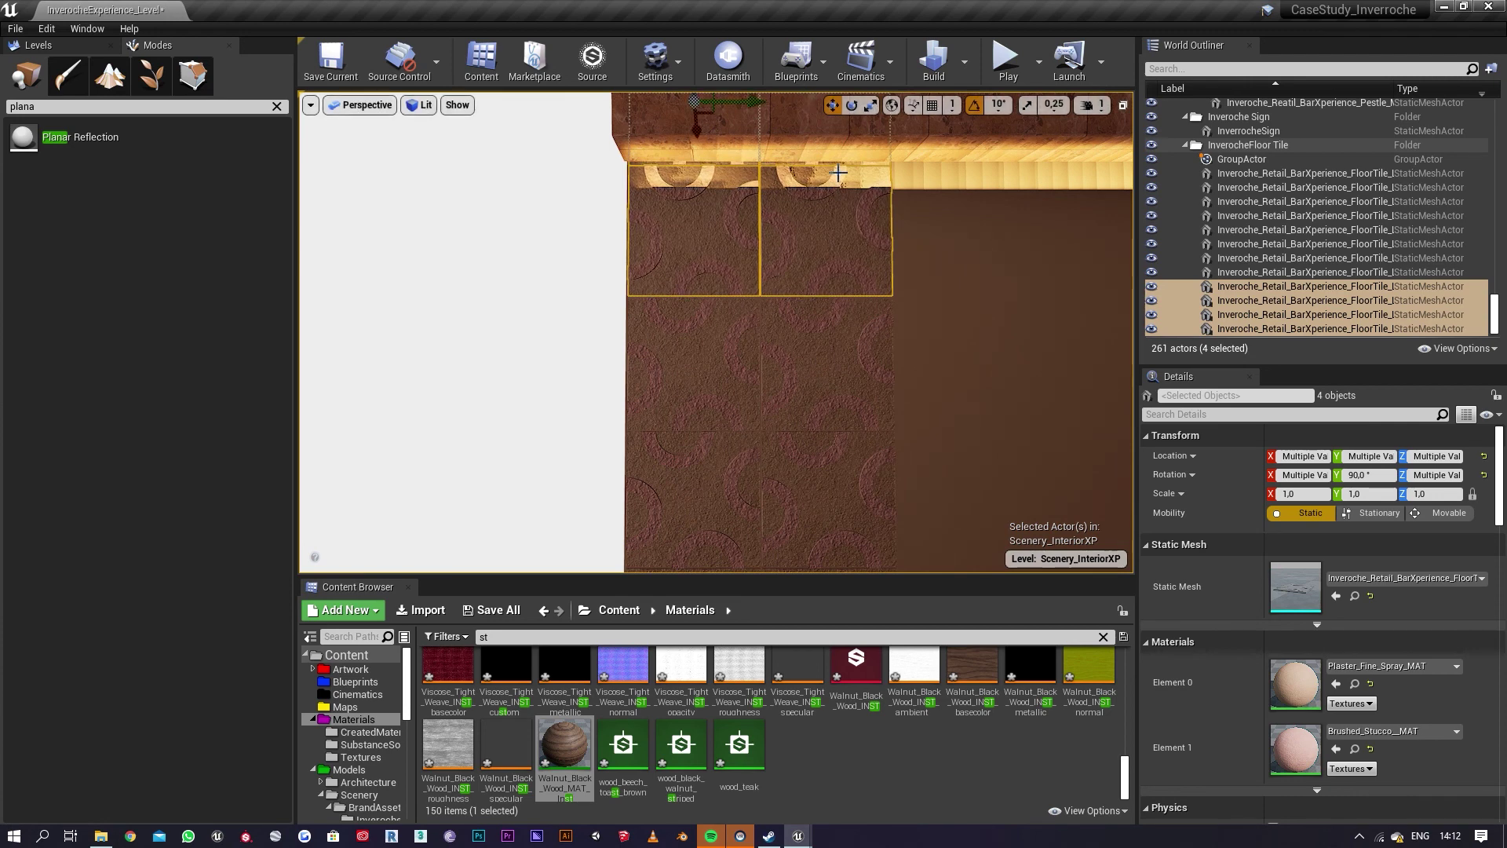
Step: Lock the wall tile group with its twelve tiles
{"action": "left_click_drag", "start_coordinate": [838, 173], "coordinate": [847, 301], "text": "alt"}
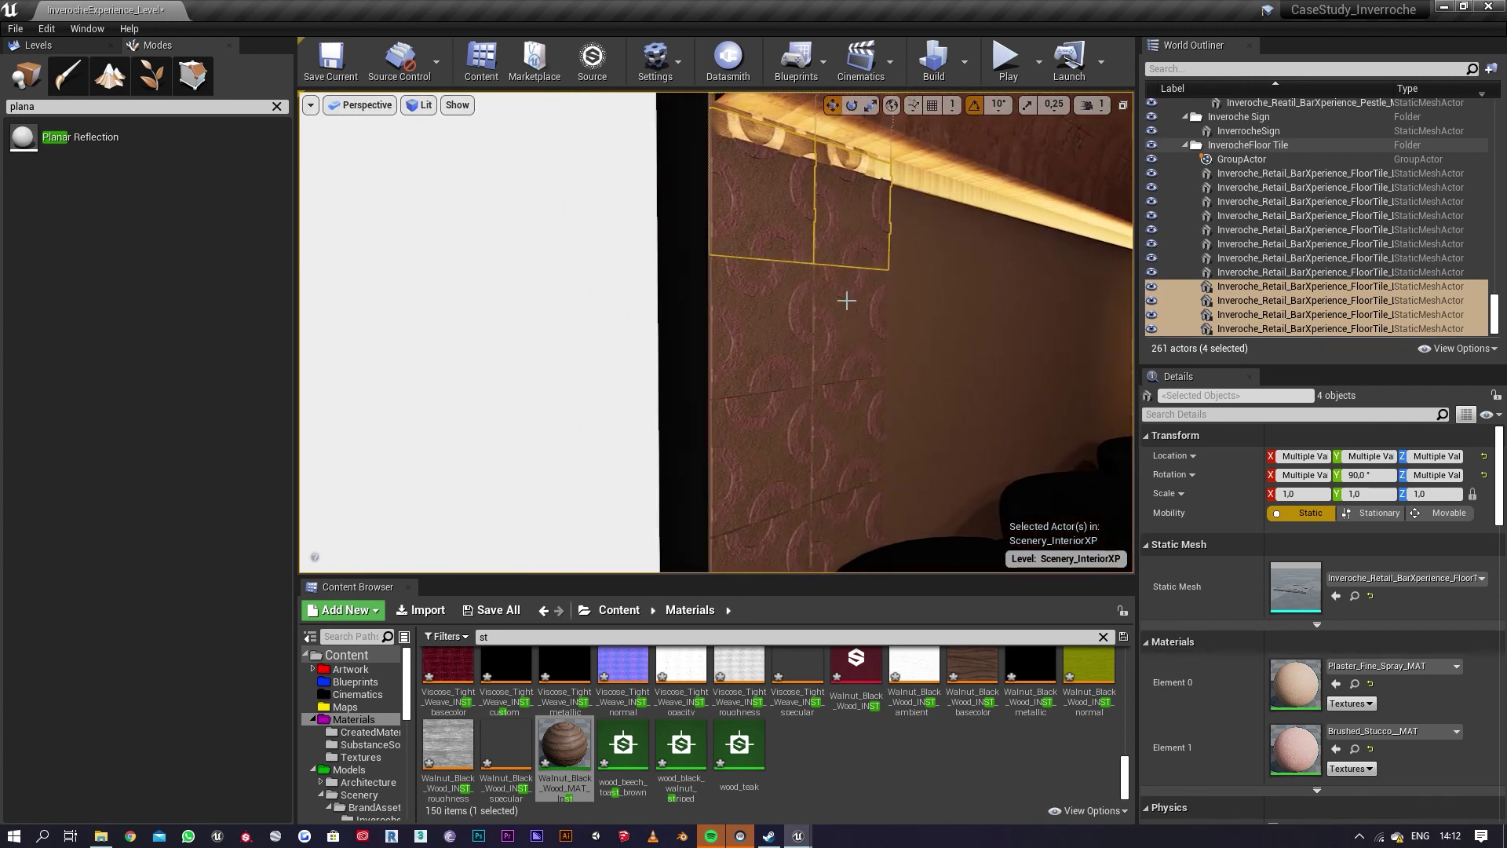
{"action": "right_click_drag", "start_coordinate": [846, 301], "coordinate": [774, 294]}
{"action": "right_click", "coordinate": [832, 253]}
{"action": "mouse_move", "coordinate": [904, 632]}
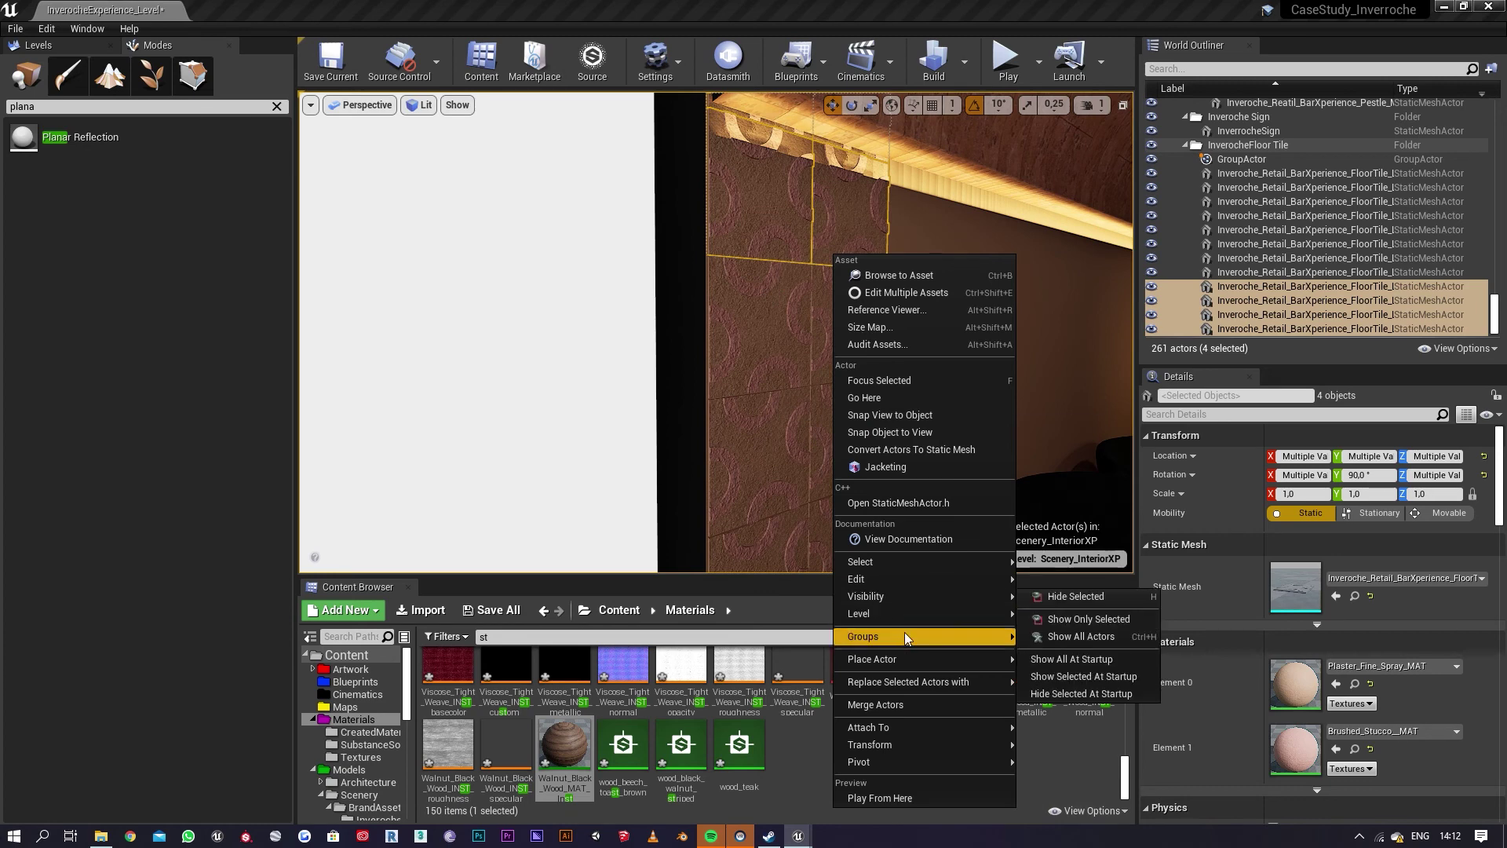
{"action": "left_click", "coordinate": [1066, 670]}
{"action": "right_click_drag", "start_coordinate": [973, 452], "coordinate": [875, 450]}
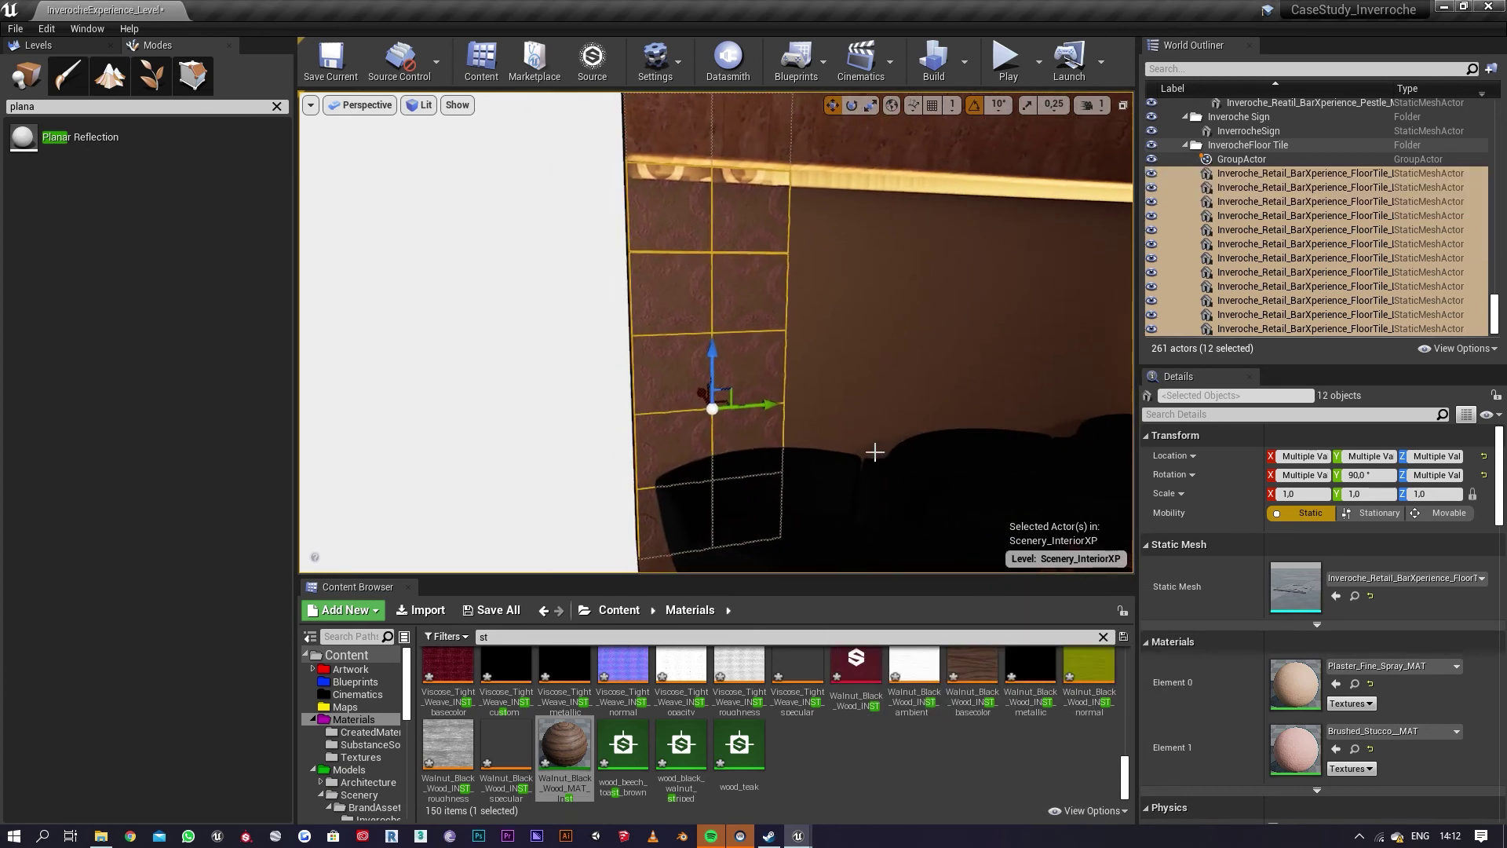
Step: Duplicate the twelve-tile group sideways along the wall and close the gap to the first group
{"action": "left_click_drag", "start_coordinate": [767, 403], "coordinate": [894, 411], "text": "alt"}
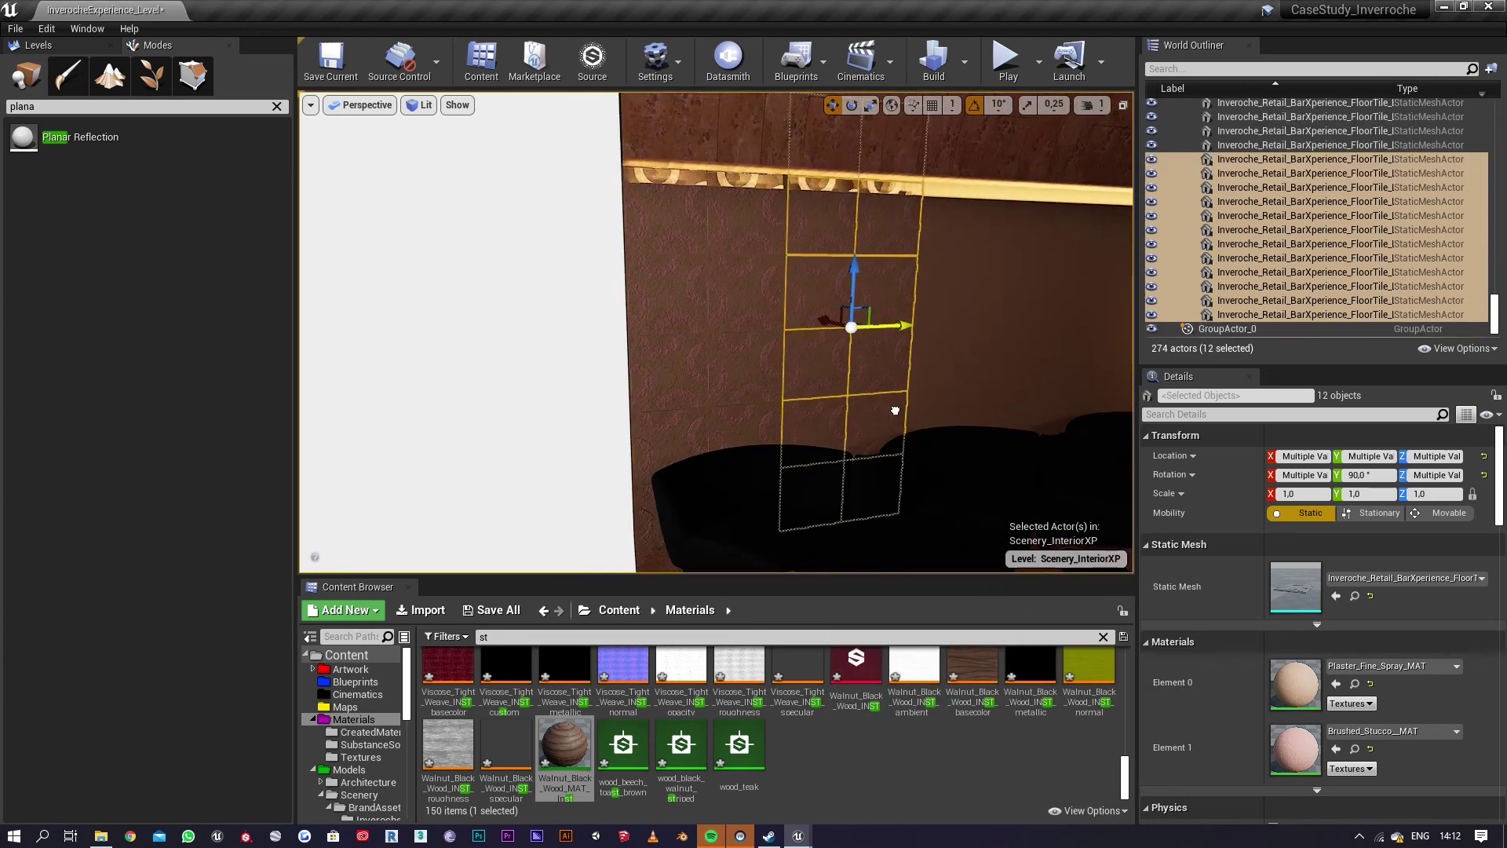
{"action": "key", "text": "w"}
{"action": "right_click_drag", "start_coordinate": [880, 422], "coordinate": [981, 464]}
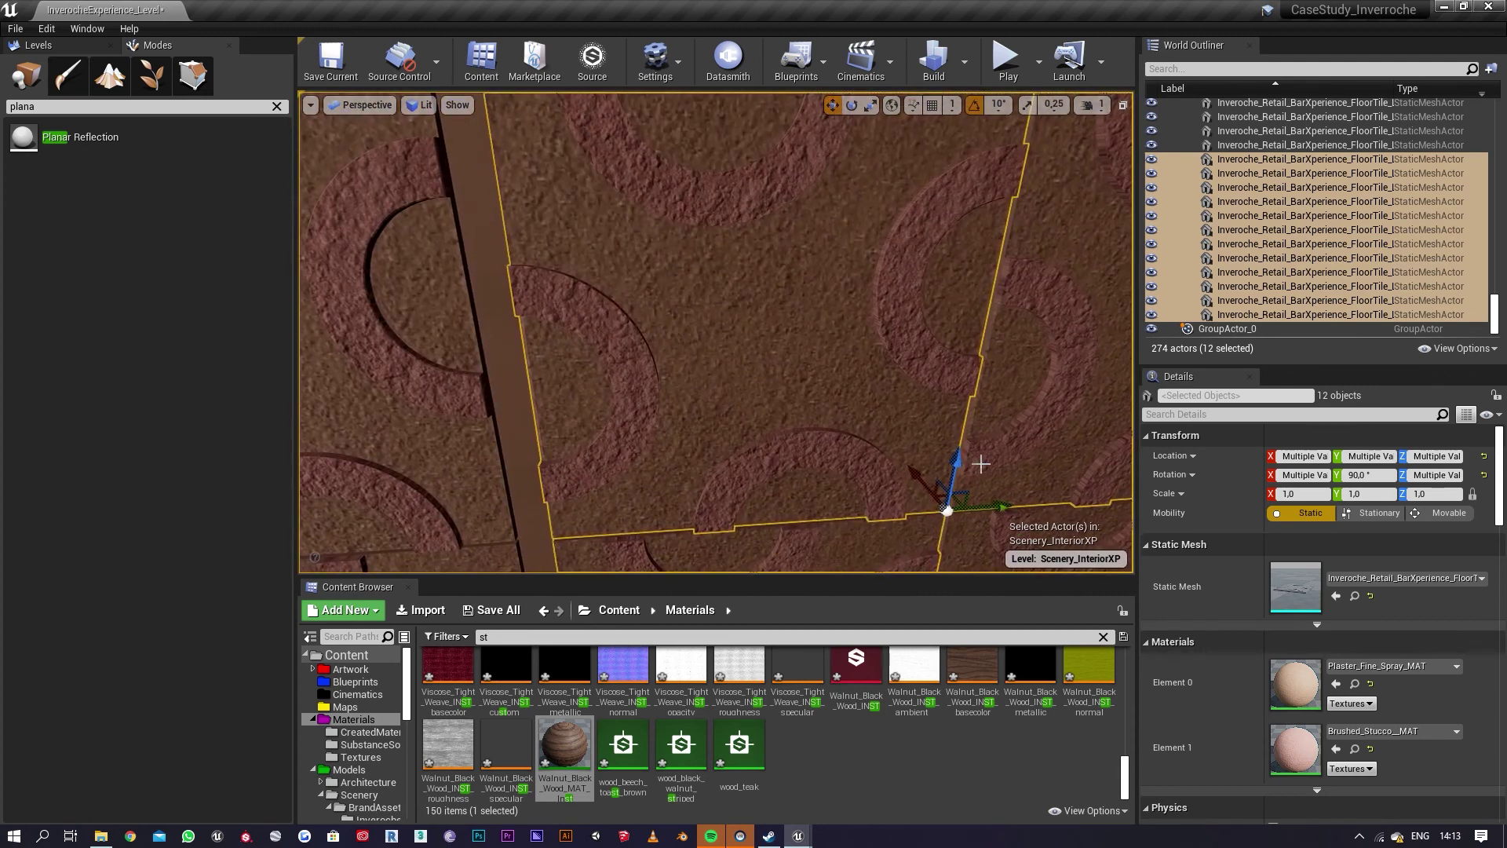
{"action": "left_click_drag", "start_coordinate": [1010, 509], "coordinate": [981, 510]}
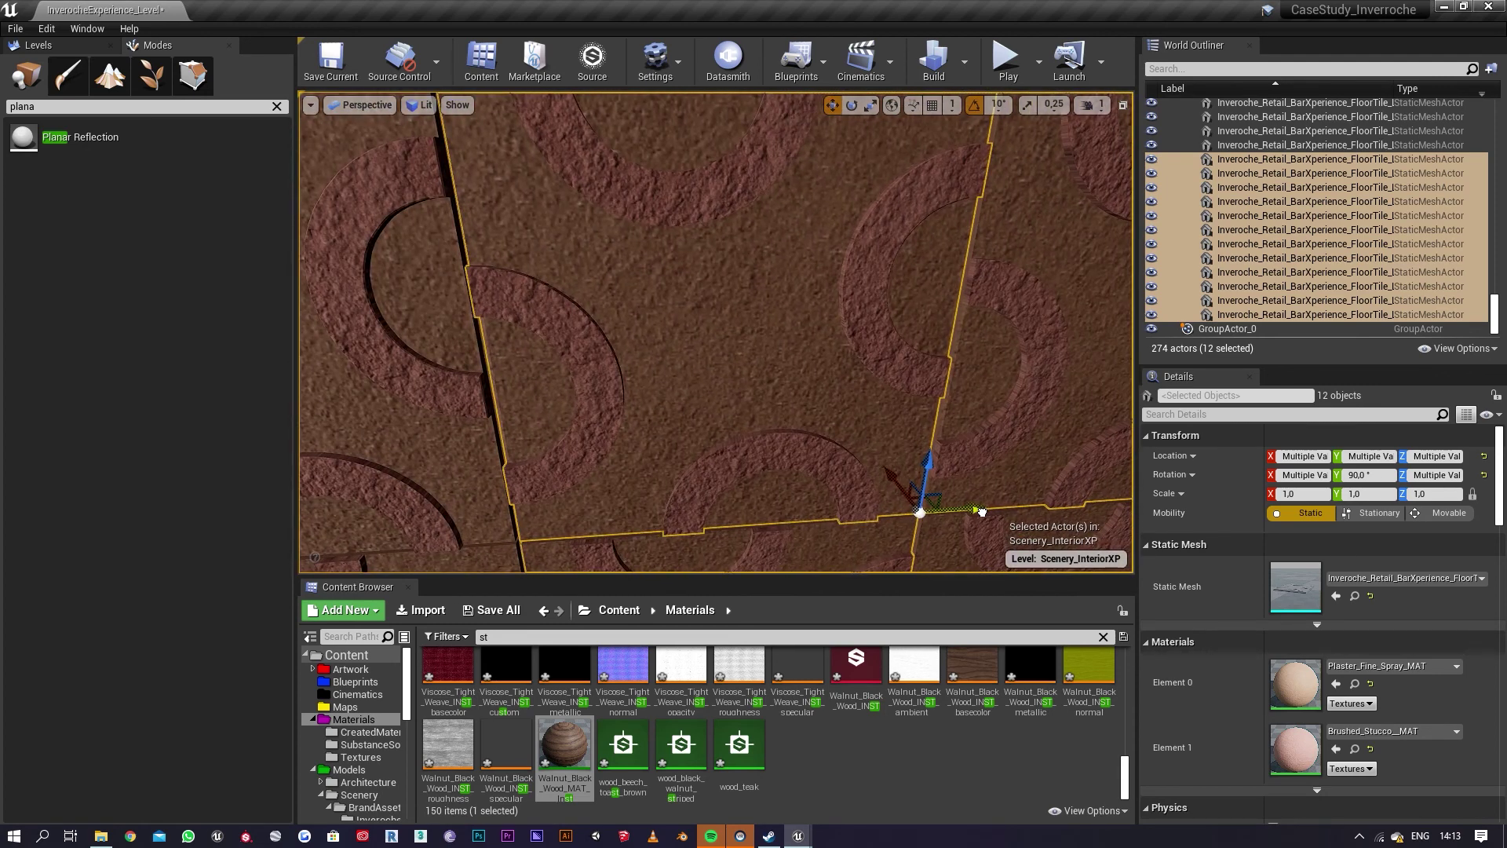
Step: Select both twelve-tile groups and duplicate them along the wall, flush with the existing tiles
{"action": "left_click", "coordinate": [364, 358], "text": "ctrl"}
{"action": "scroll", "coordinate": [652, 429], "scroll_direction": "down", "scroll_amount": 6}
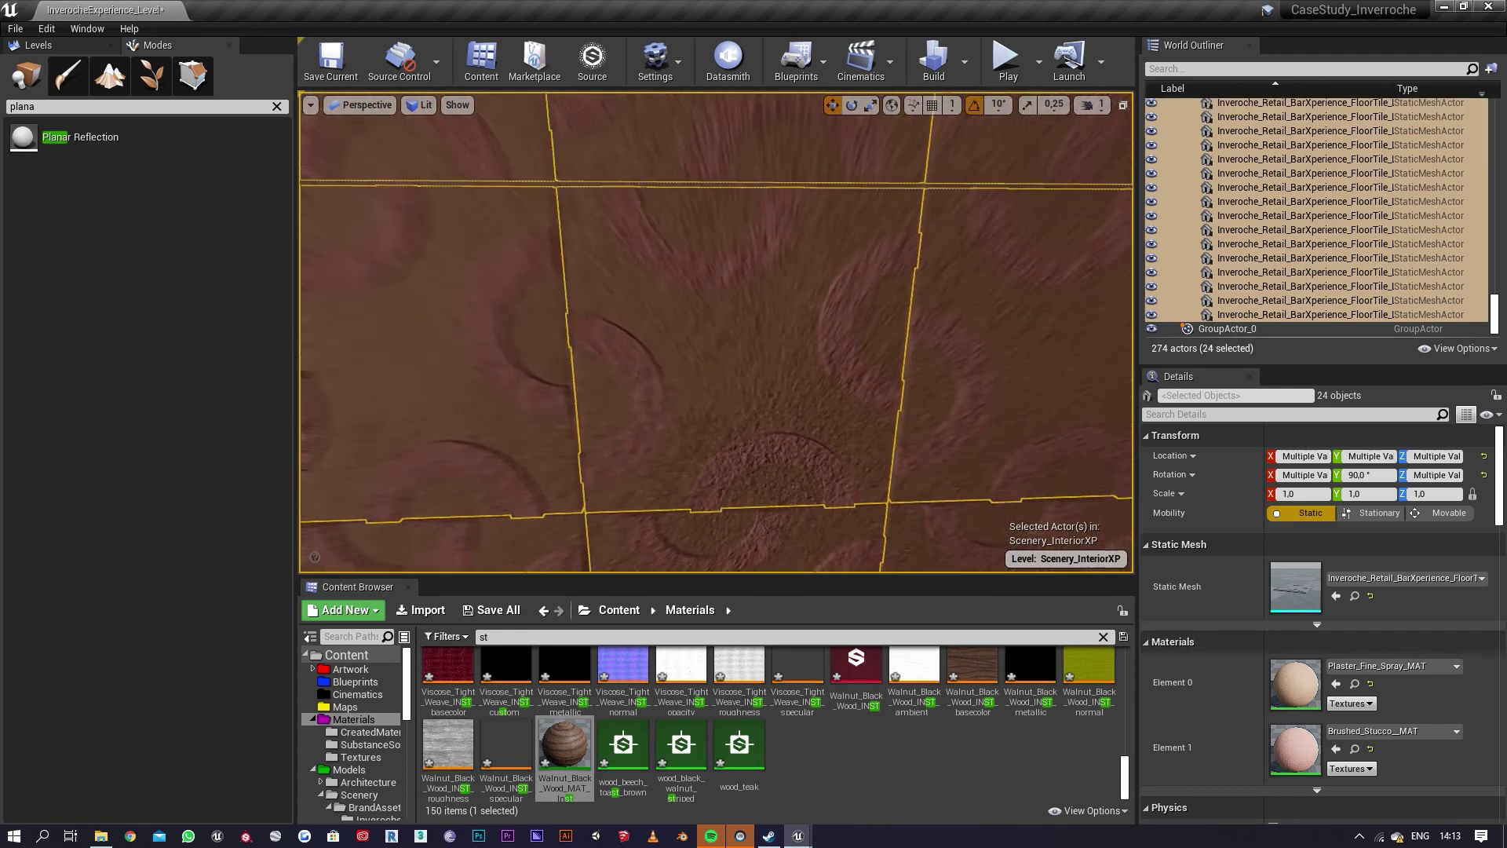
{"action": "left_click_drag", "start_coordinate": [651, 428], "coordinate": [1126, 450], "text": "alt"}
{"action": "right_click_drag", "start_coordinate": [1120, 447], "coordinate": [1224, 439]}
{"action": "key", "text": "w"}
{"action": "right_click_drag", "start_coordinate": [863, 463], "coordinate": [824, 468]}
{"action": "key", "text": "s"}
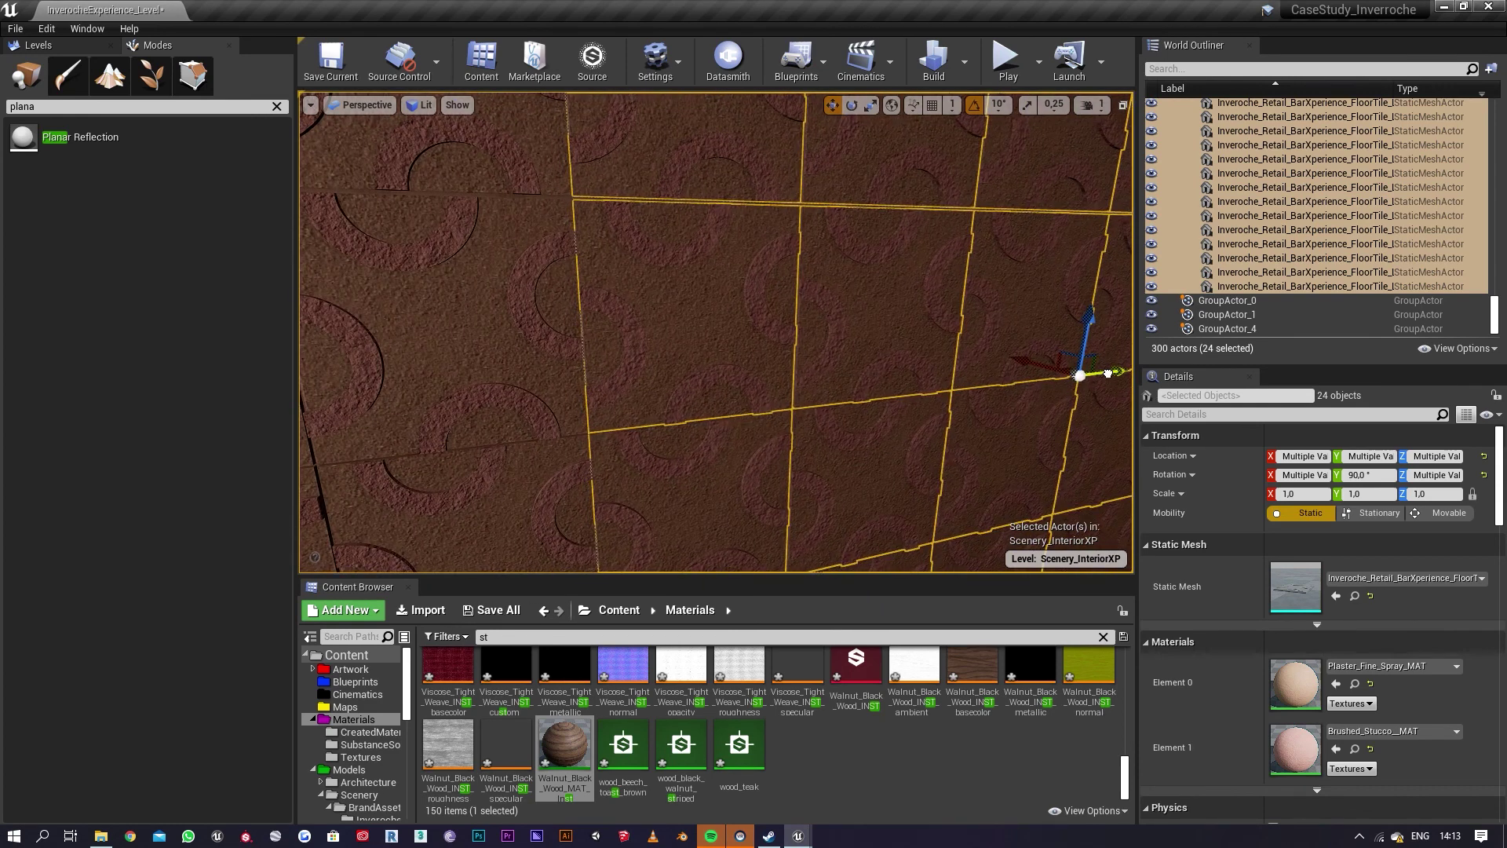
Step: Duplicate the newest 24-tile block further along the wall and fit it against the previous block
{"action": "key", "text": "s"}
{"action": "right_click_drag", "start_coordinate": [780, 380], "coordinate": [895, 380]}
{"action": "left_click_drag", "start_coordinate": [698, 374], "coordinate": [1115, 395], "text": "alt"}
{"action": "right_click_drag", "start_coordinate": [945, 430], "coordinate": [1002, 384]}
{"action": "key", "text": "w"}
{"action": "key", "text": "s"}
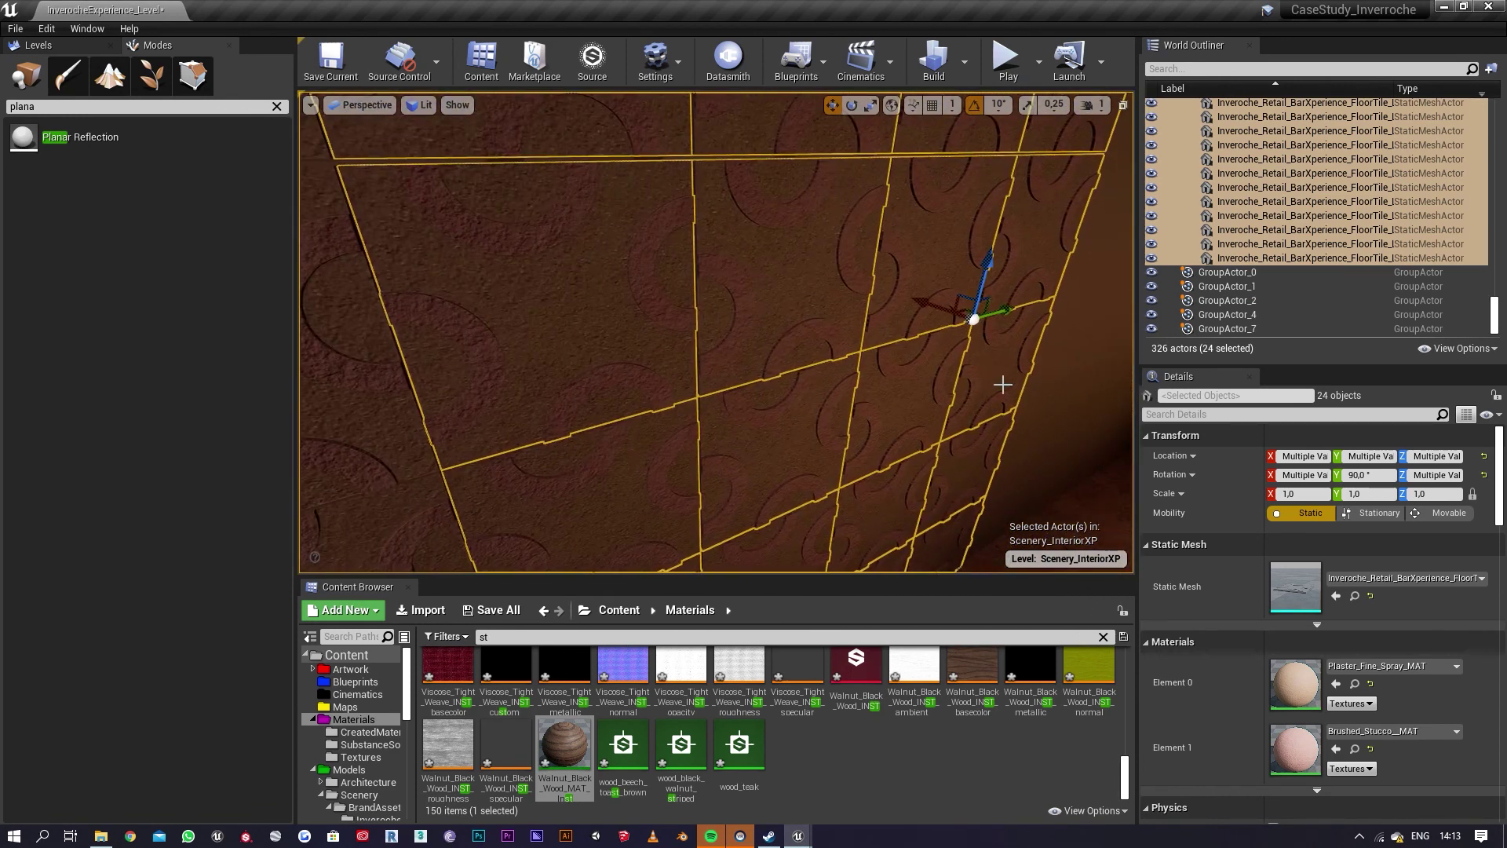
Step: Duplicate the 24-tile block once more towards the far end of the wall and close the seam
{"action": "left_click_drag", "start_coordinate": [1001, 315], "coordinate": [1154, 265], "text": "alt"}
{"action": "key", "text": "s"}
{"action": "right_click_drag", "start_coordinate": [858, 380], "coordinate": [898, 367]}
{"action": "key", "text": "w"}
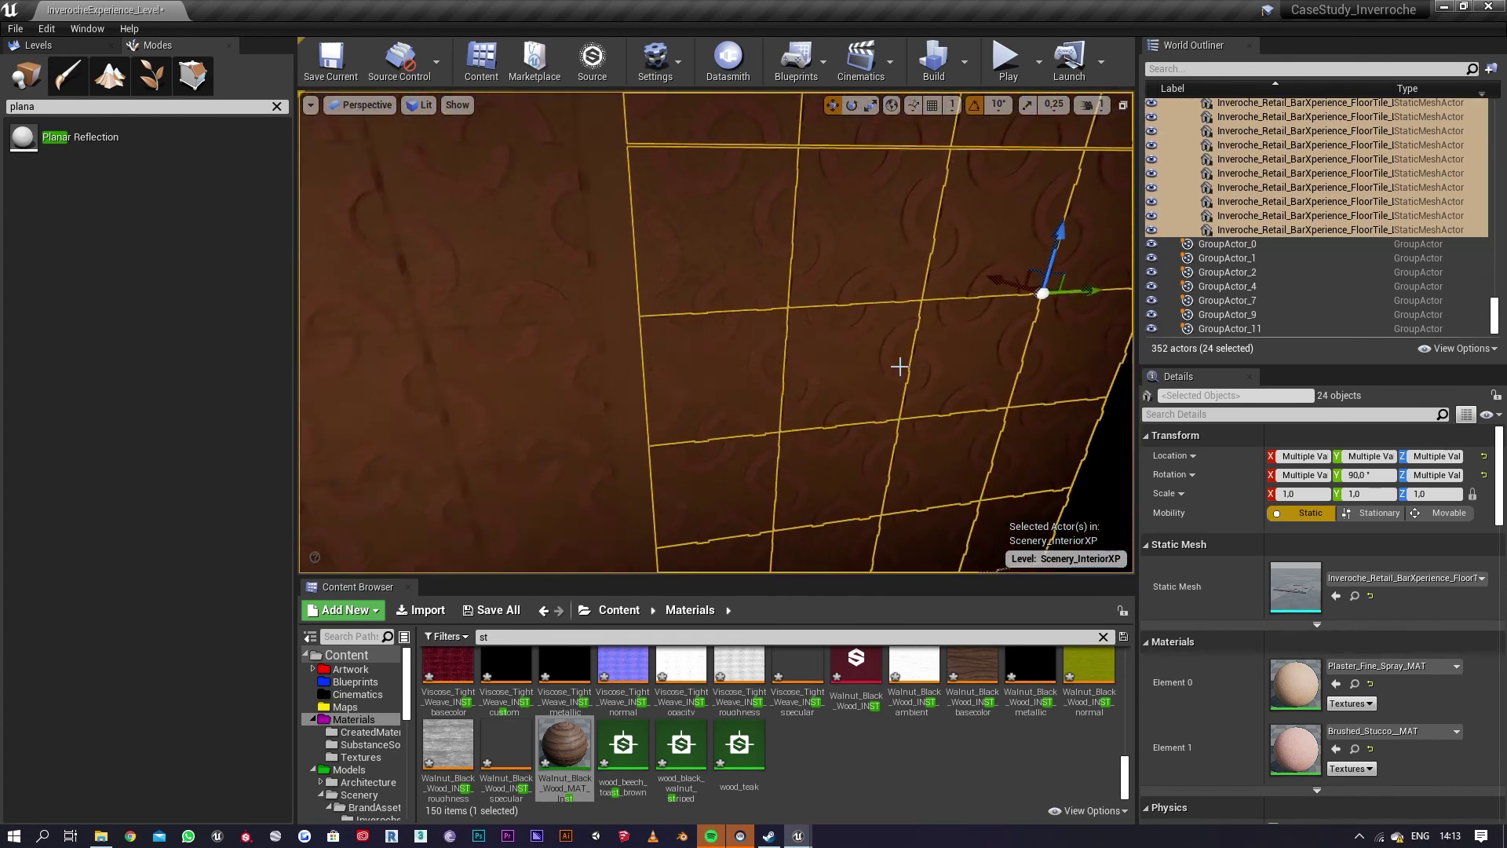
{"action": "left_click_drag", "start_coordinate": [1098, 296], "coordinate": [1070, 304]}
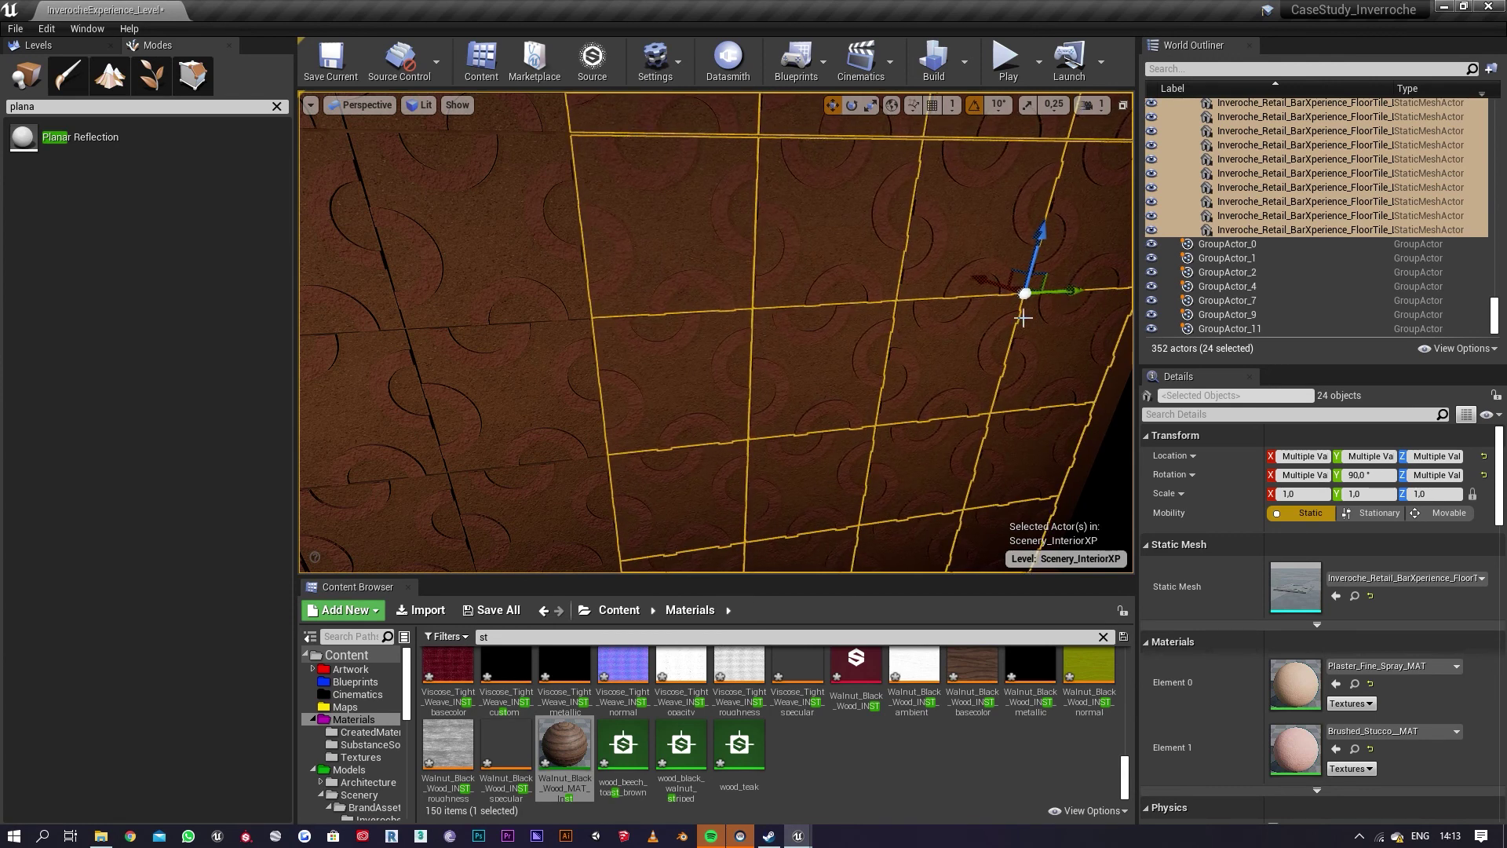
Step: Unlock the newest tile block's group and select the five tiles in its end column at the wall's far edge
{"action": "key", "text": "d"}
{"action": "right_click_drag", "start_coordinate": [999, 365], "coordinate": [952, 323]}
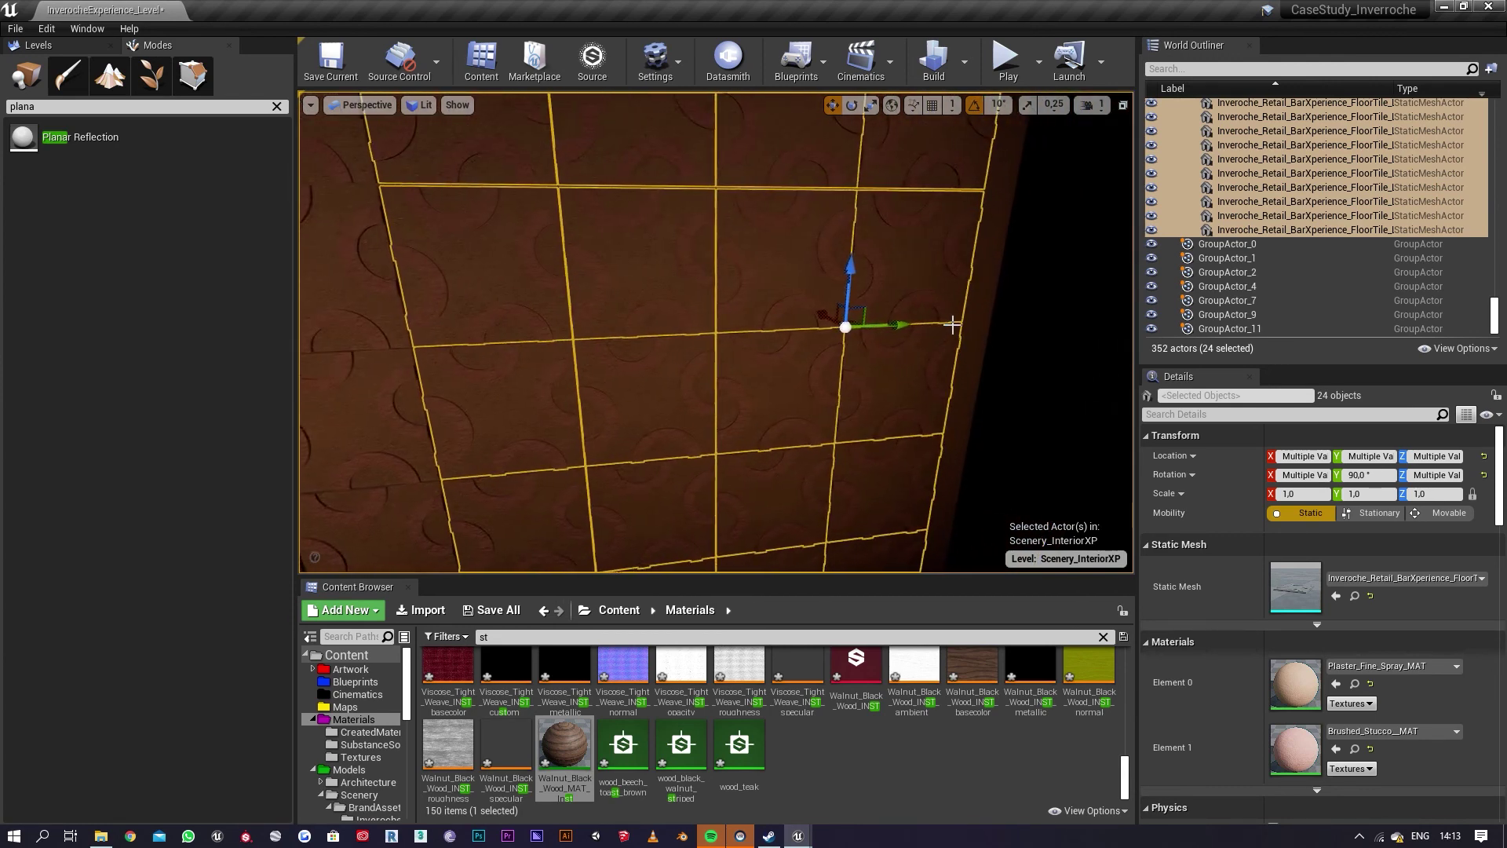
{"action": "right_click", "coordinate": [872, 362]}
{"action": "mouse_move", "coordinate": [921, 652]}
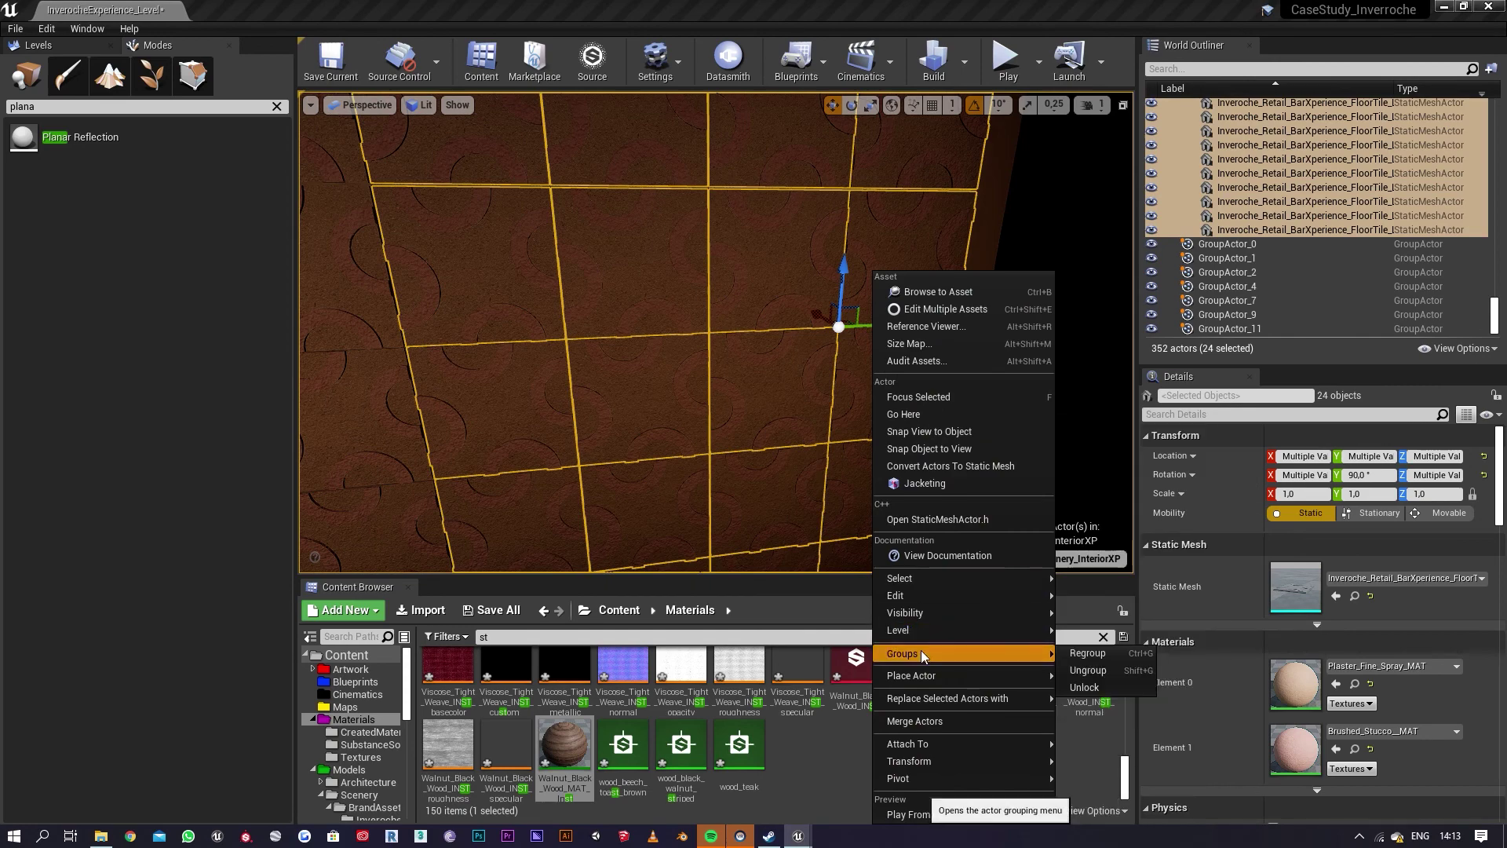
{"action": "left_click", "coordinate": [1083, 686]}
{"action": "left_click", "coordinate": [890, 423]}
{"action": "left_click", "coordinate": [872, 502], "text": "ctrl"}
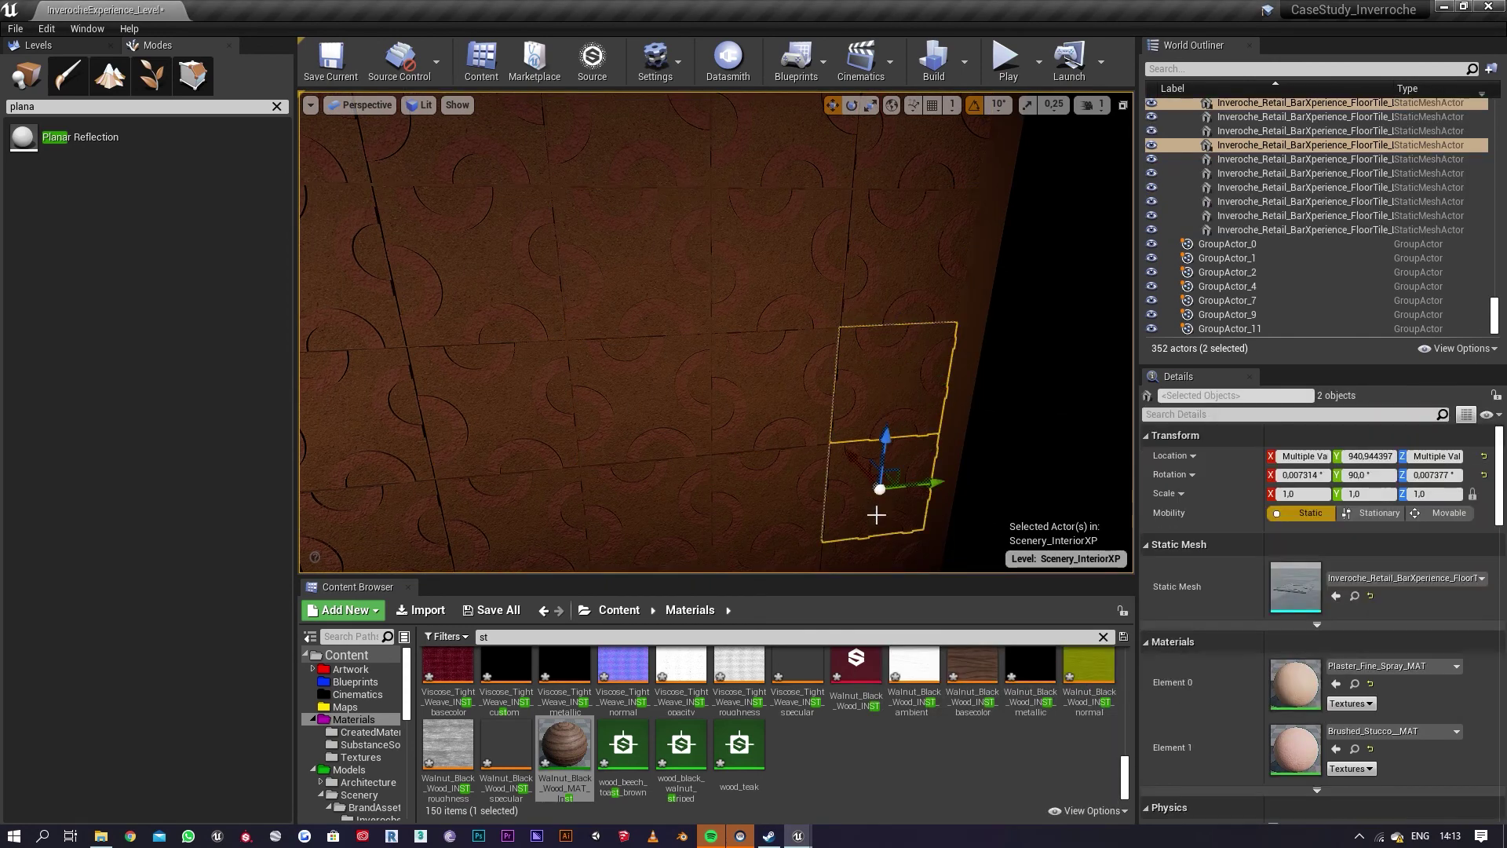
{"action": "left_click", "coordinate": [880, 559], "text": "ctrl"}
{"action": "left_click", "coordinate": [970, 168], "text": "ctrl"}
{"action": "right_click_drag", "start_coordinate": [971, 167], "coordinate": [970, 71]}
{"action": "left_click_drag", "start_coordinate": [864, 451], "coordinate": [899, 464]}
{"action": "right_click_drag", "start_coordinate": [899, 497], "coordinate": [879, 565]}
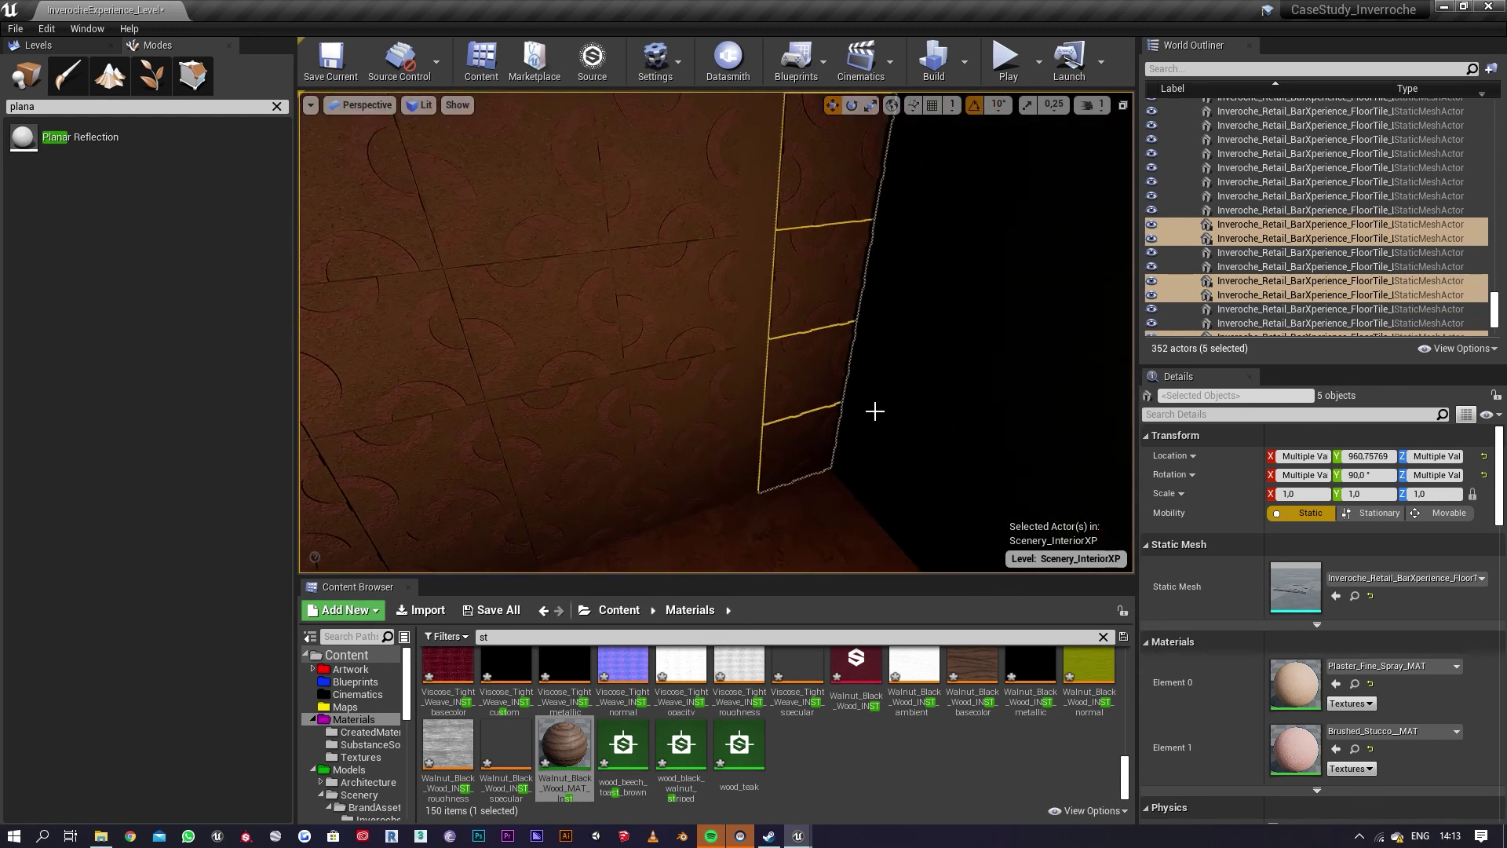
{"action": "key", "text": "ctrl+s"}
{"action": "key", "text": "ctrl+z"}
{"action": "key", "text": "ctrl+z"}
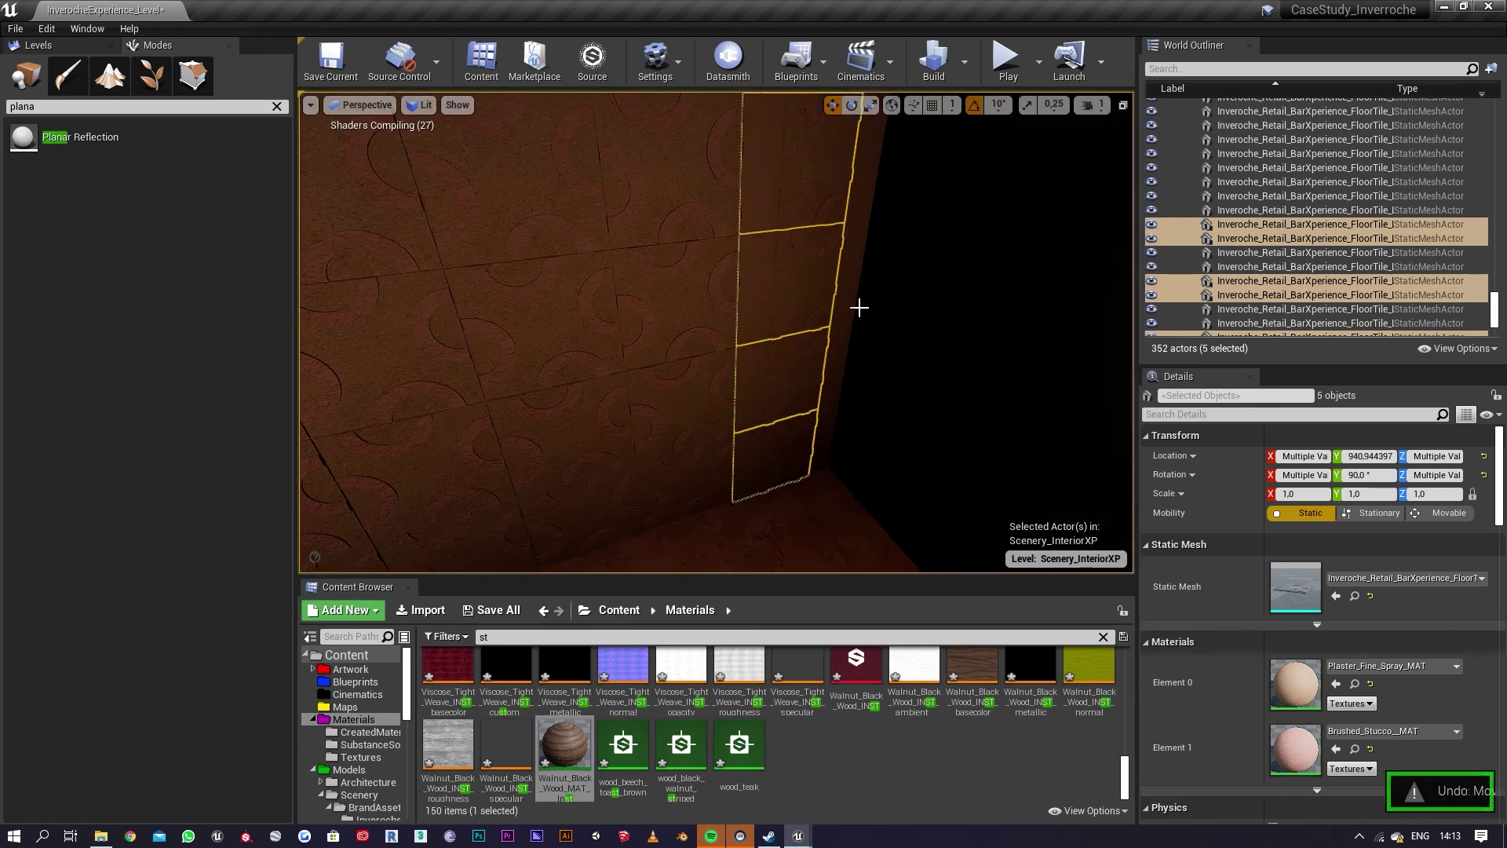
Step: Duplicate the five-tile end column sideways to cover the remaining gap at the far end of the wall
{"action": "left_click_drag", "start_coordinate": [827, 264], "coordinate": [901, 271], "text": "alt"}
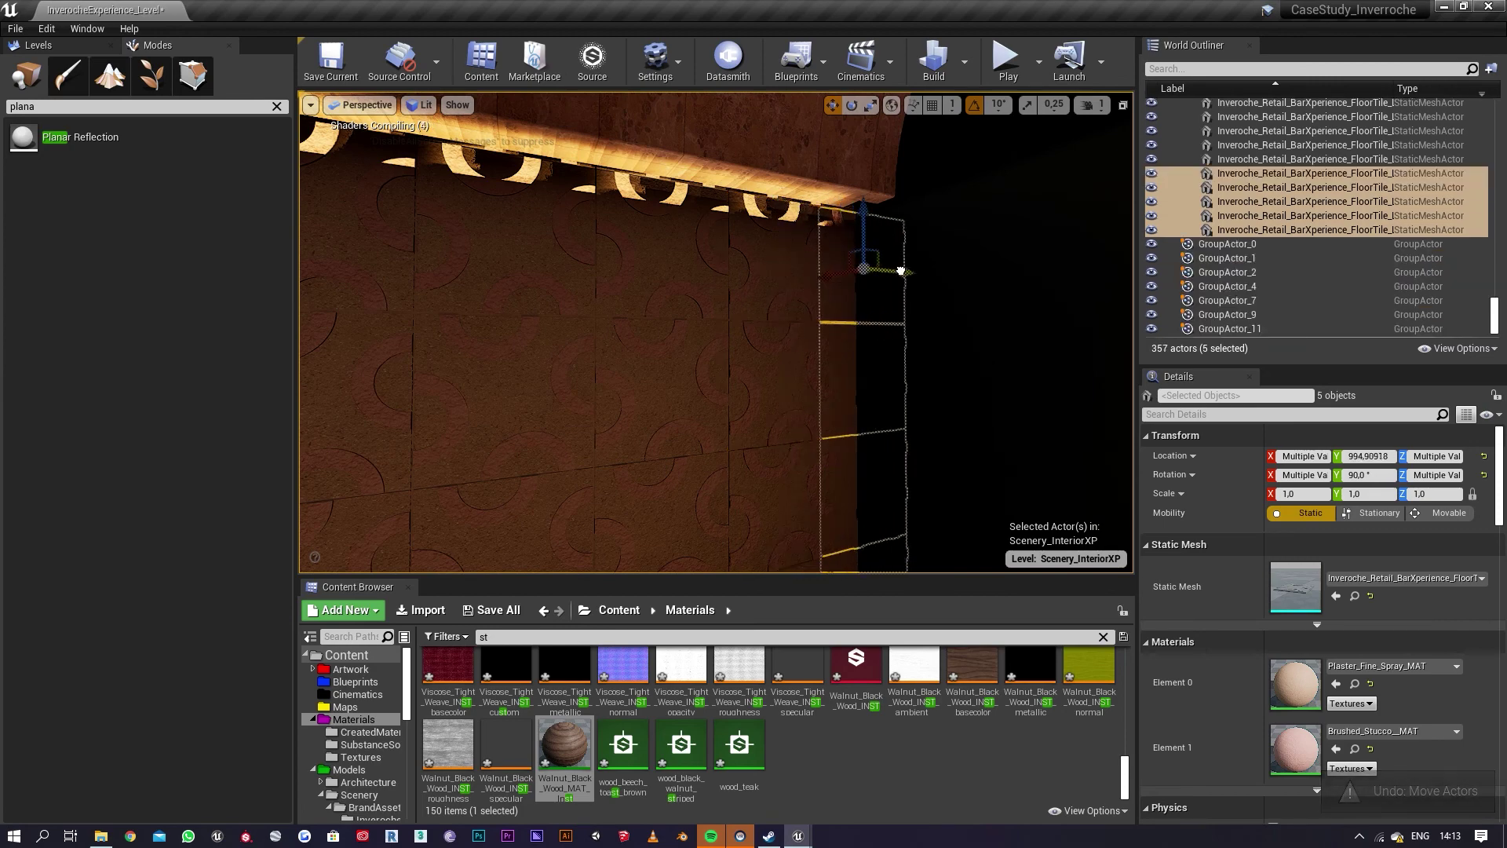
{"action": "right_click_drag", "start_coordinate": [909, 346], "coordinate": [1083, 303]}
{"action": "key", "text": "Escape"}
{"action": "right_click_drag", "start_coordinate": [785, 336], "coordinate": [940, 349]}
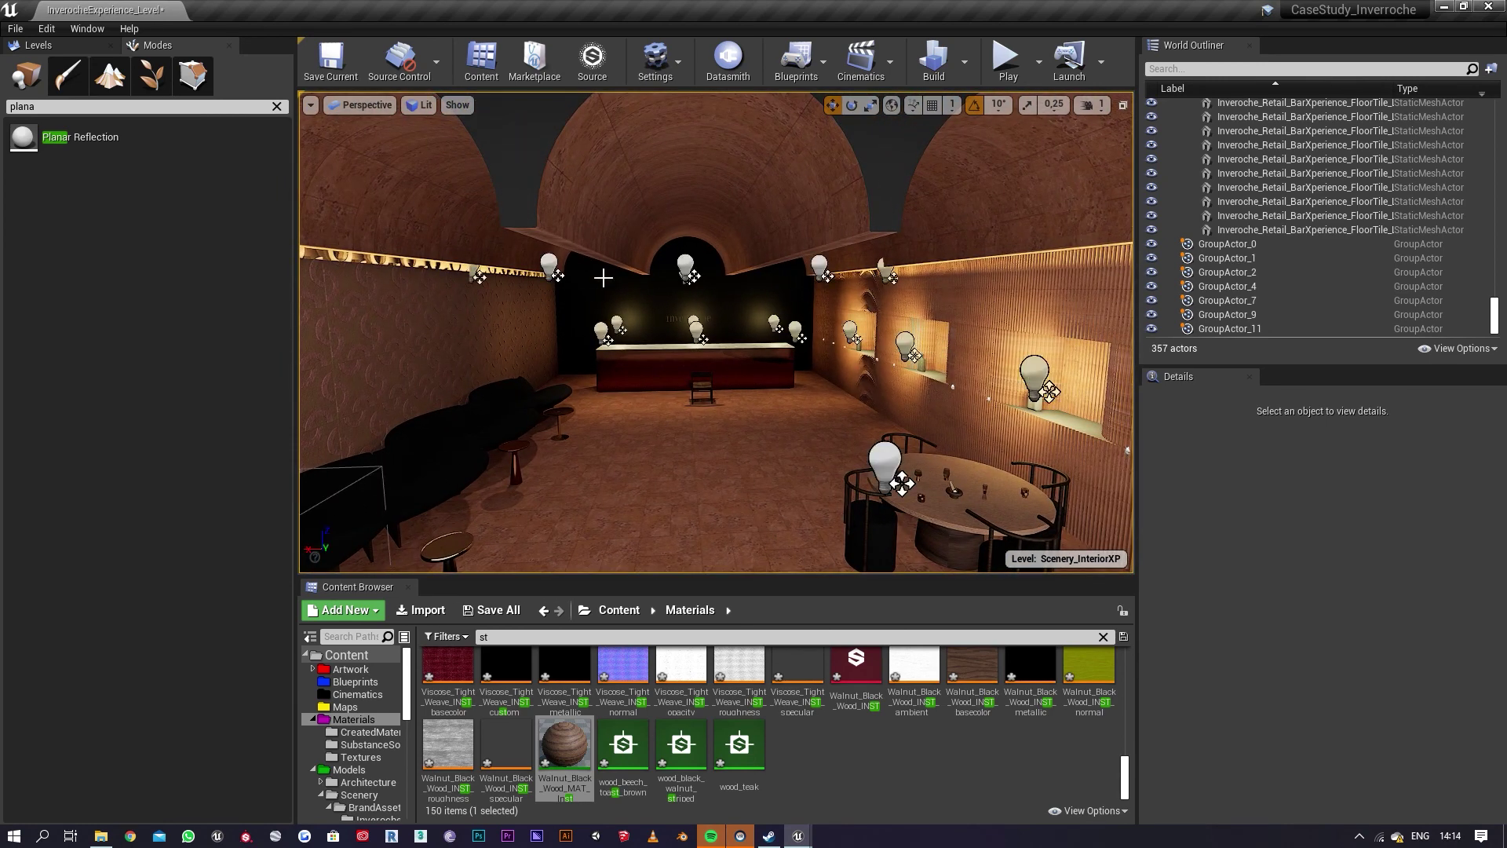
Step: Select the three MainDownlighting rect lights, test intensities of 150 and 10 cd, and settle on 15 cd
{"action": "left_click", "coordinate": [549, 265]}
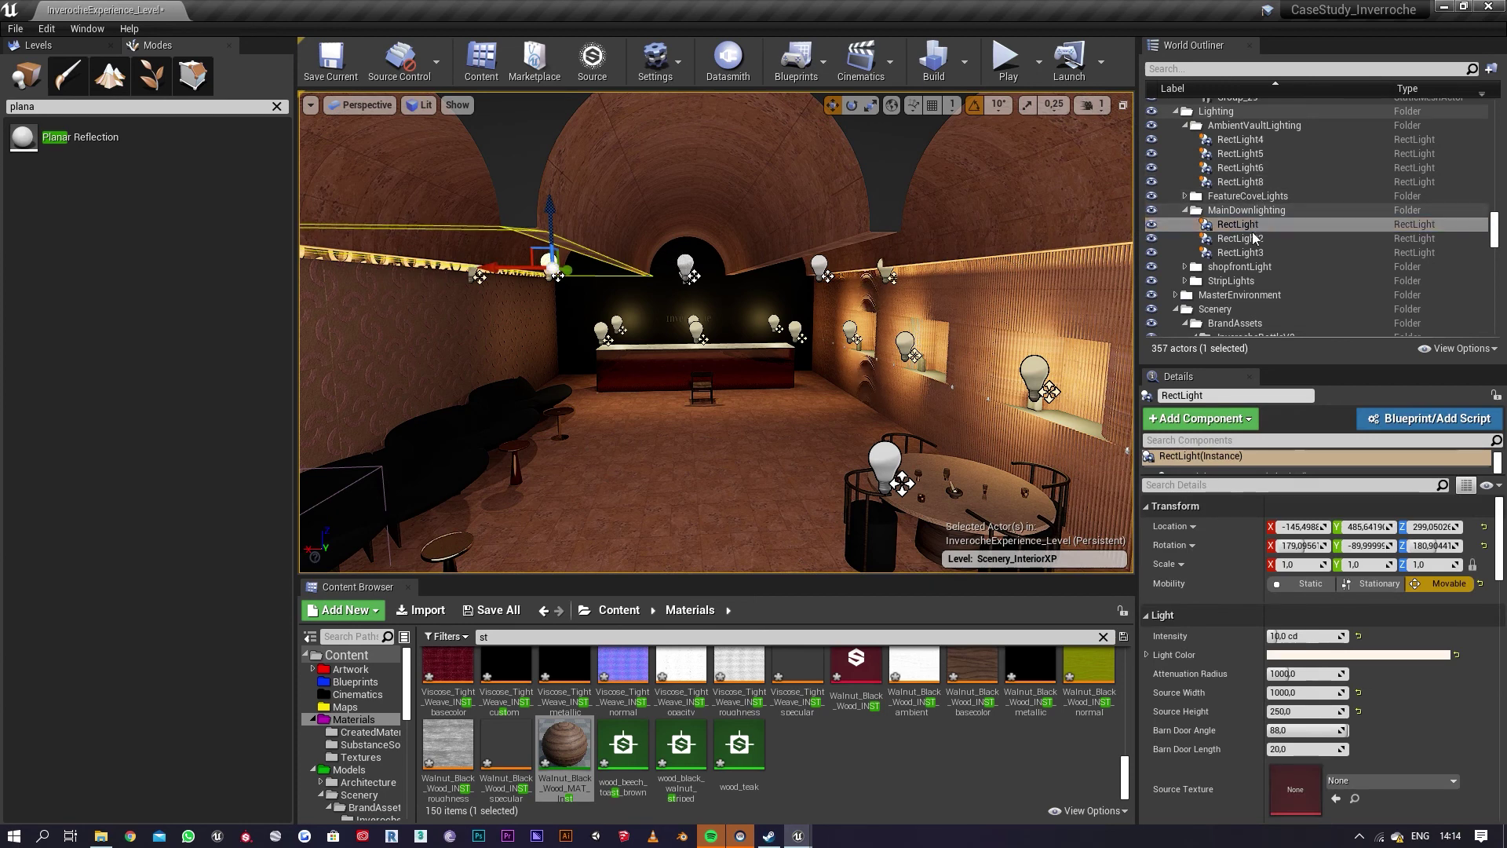
{"action": "left_click", "coordinate": [1240, 252], "text": "shift"}
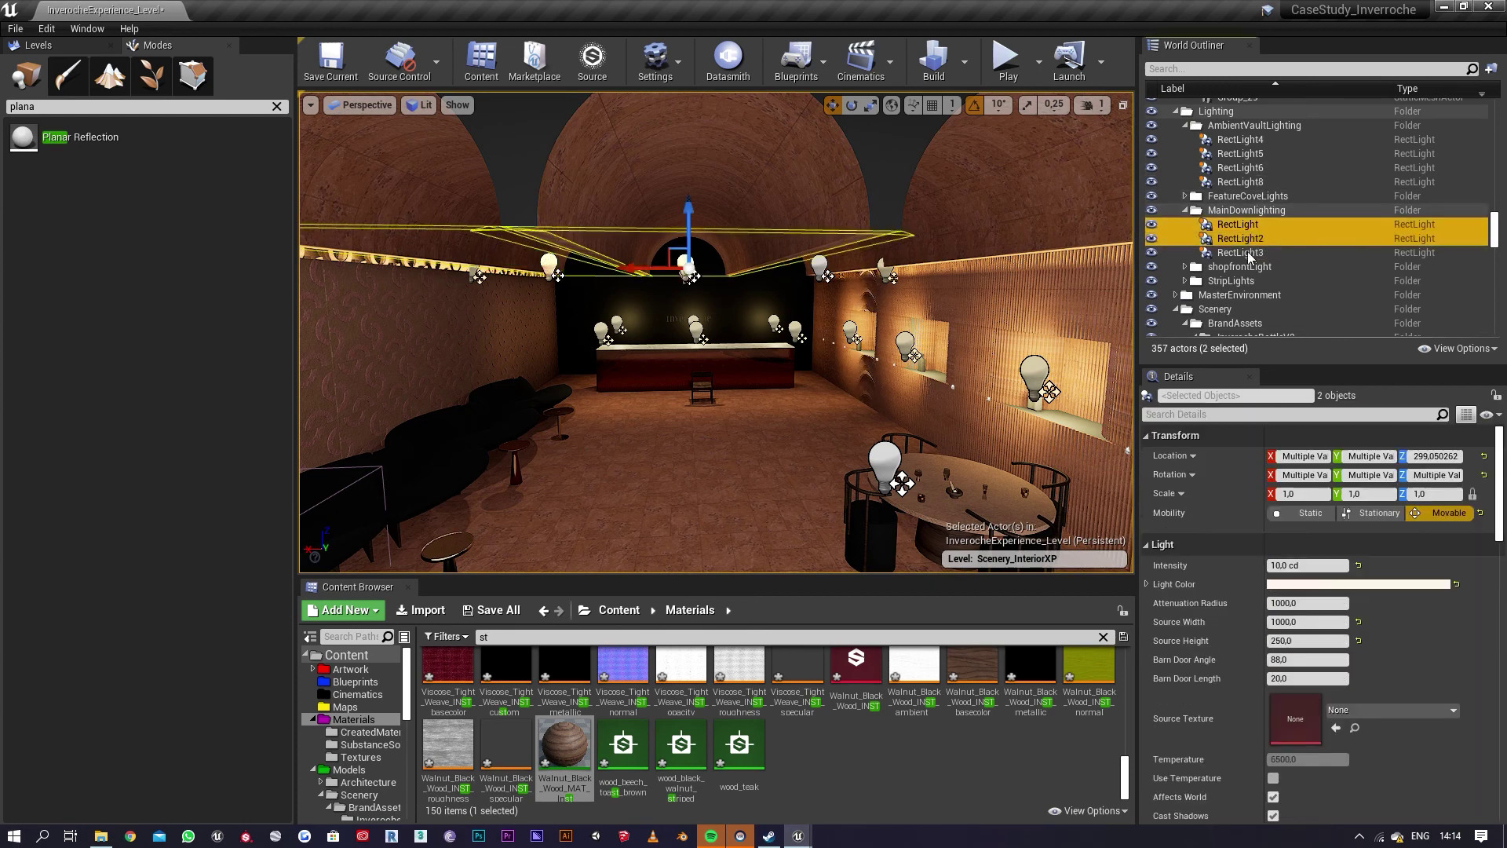
{"action": "left_click", "coordinate": [1284, 565]}
{"action": "type", "text": "150"}
{"action": "key", "text": "Return"}
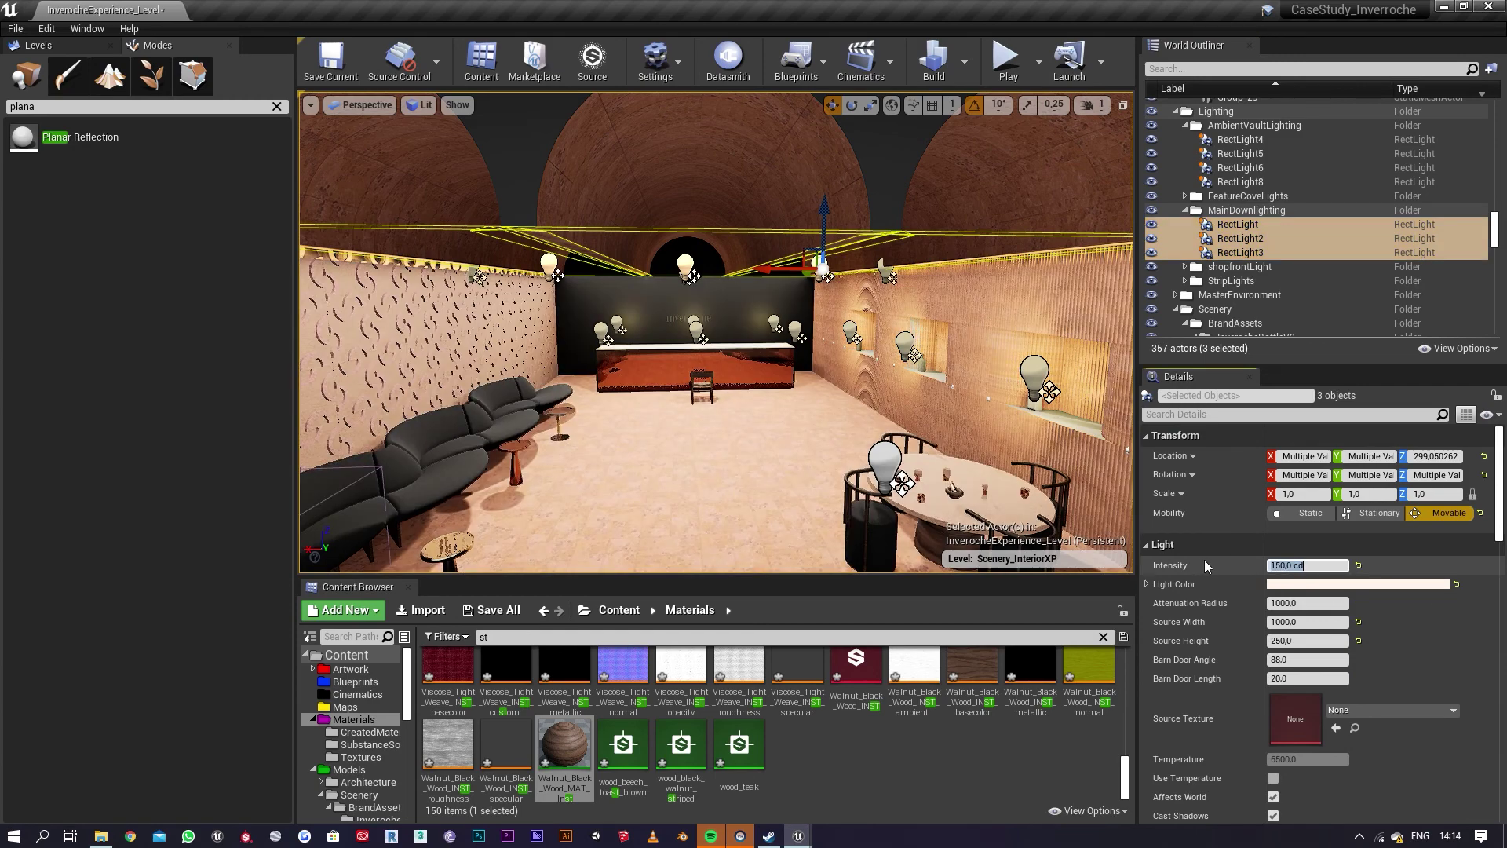
{"action": "type", "text": "15"}
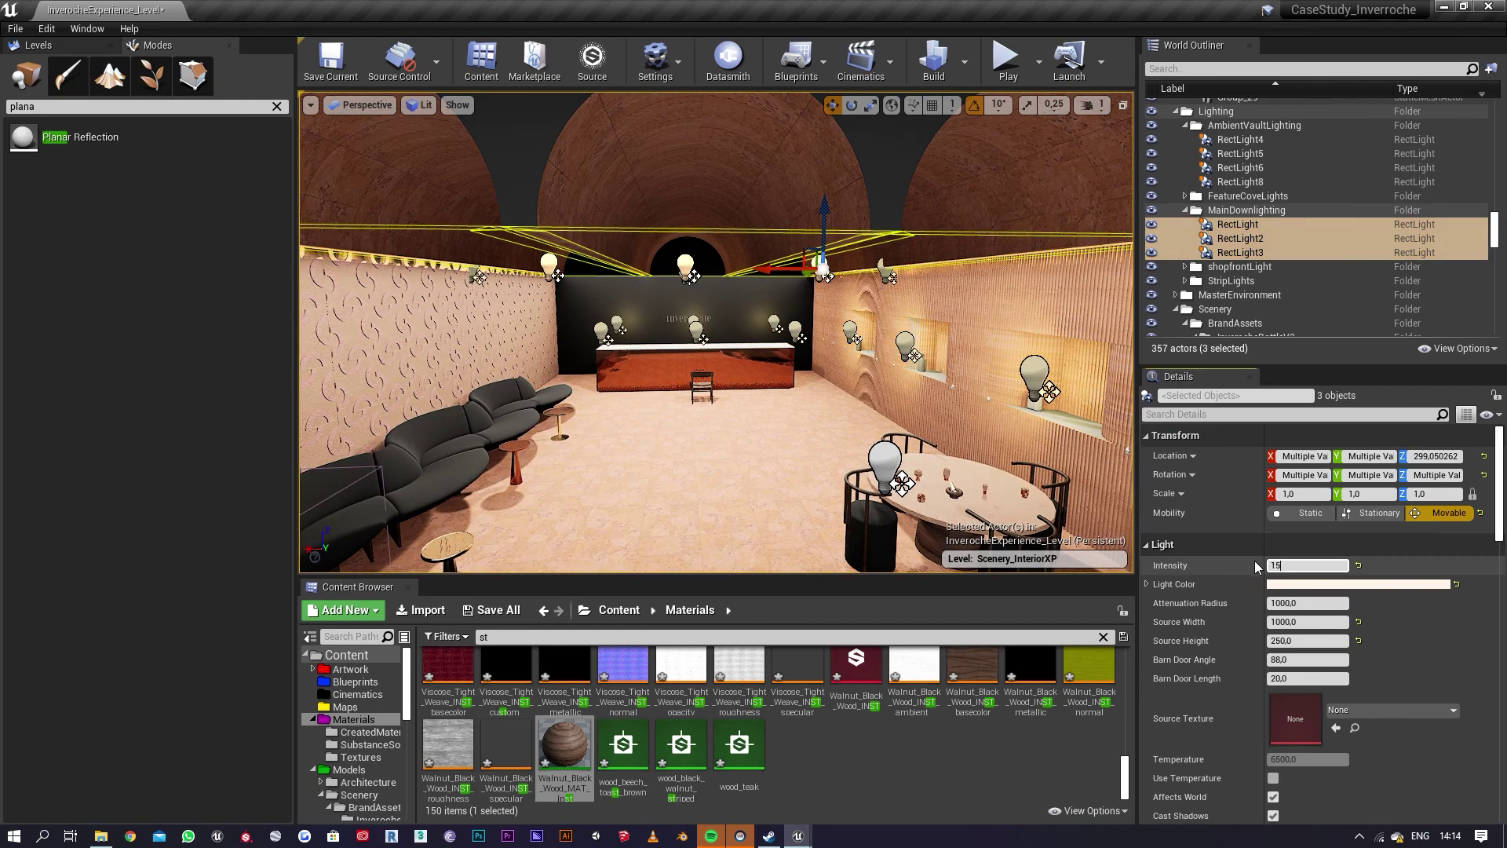
{"action": "key", "text": "Return"}
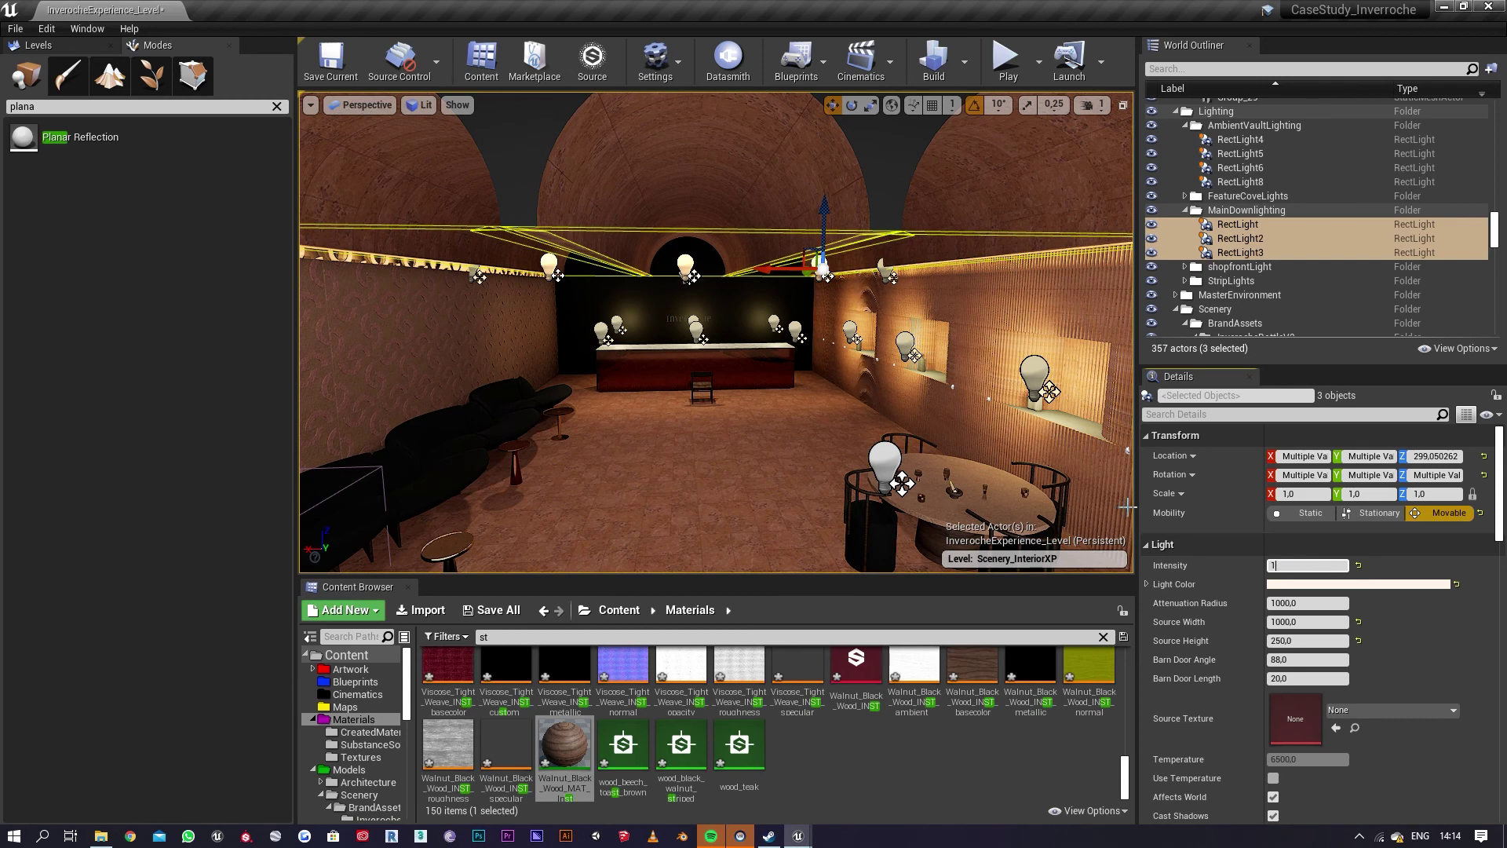
{"action": "type", "text": "10"}
{"action": "key", "text": "Return"}
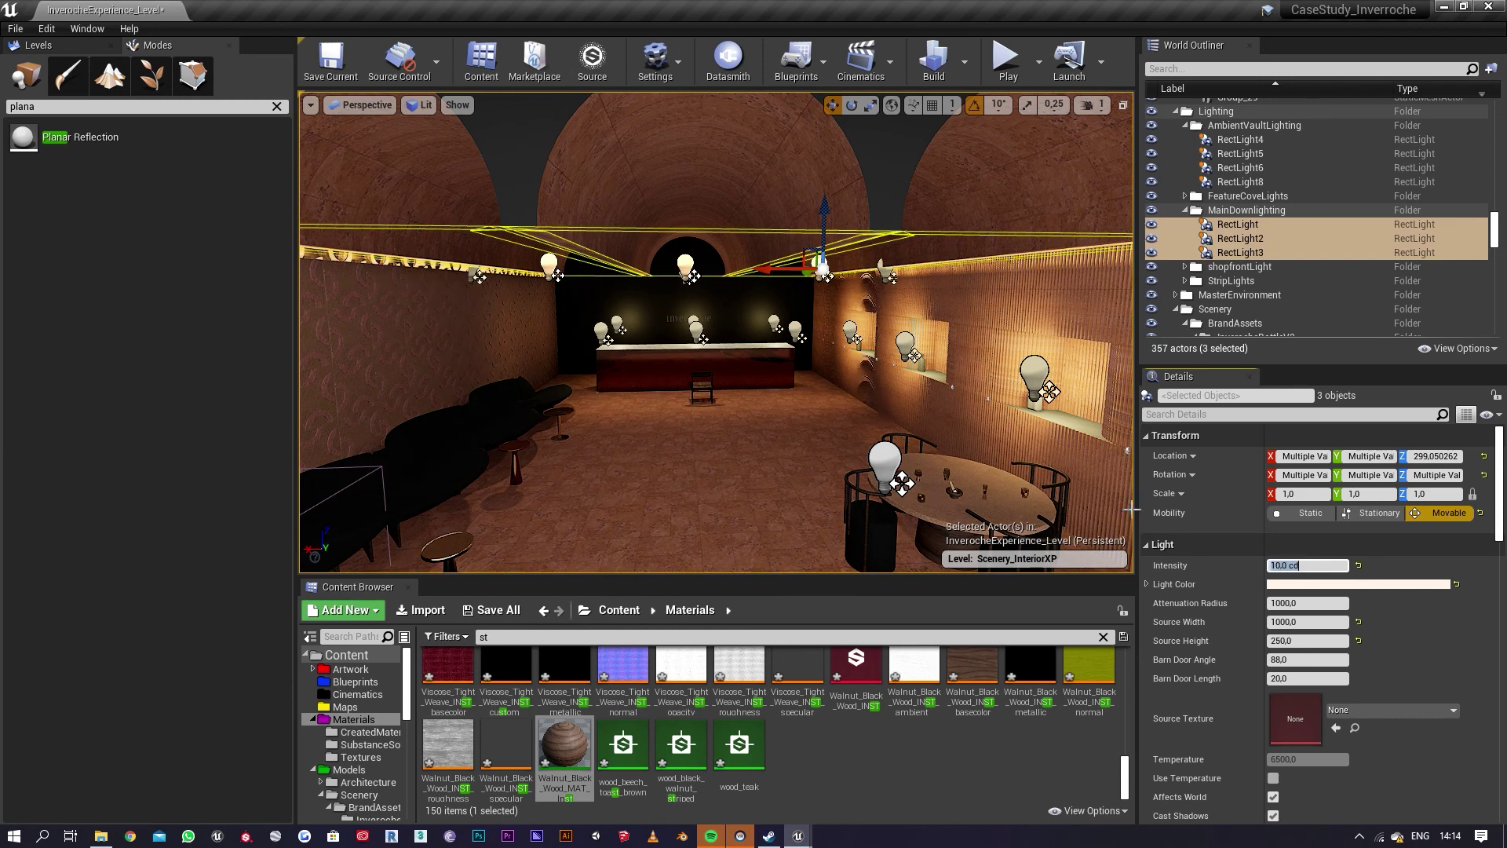
{"action": "key", "text": "Return"}
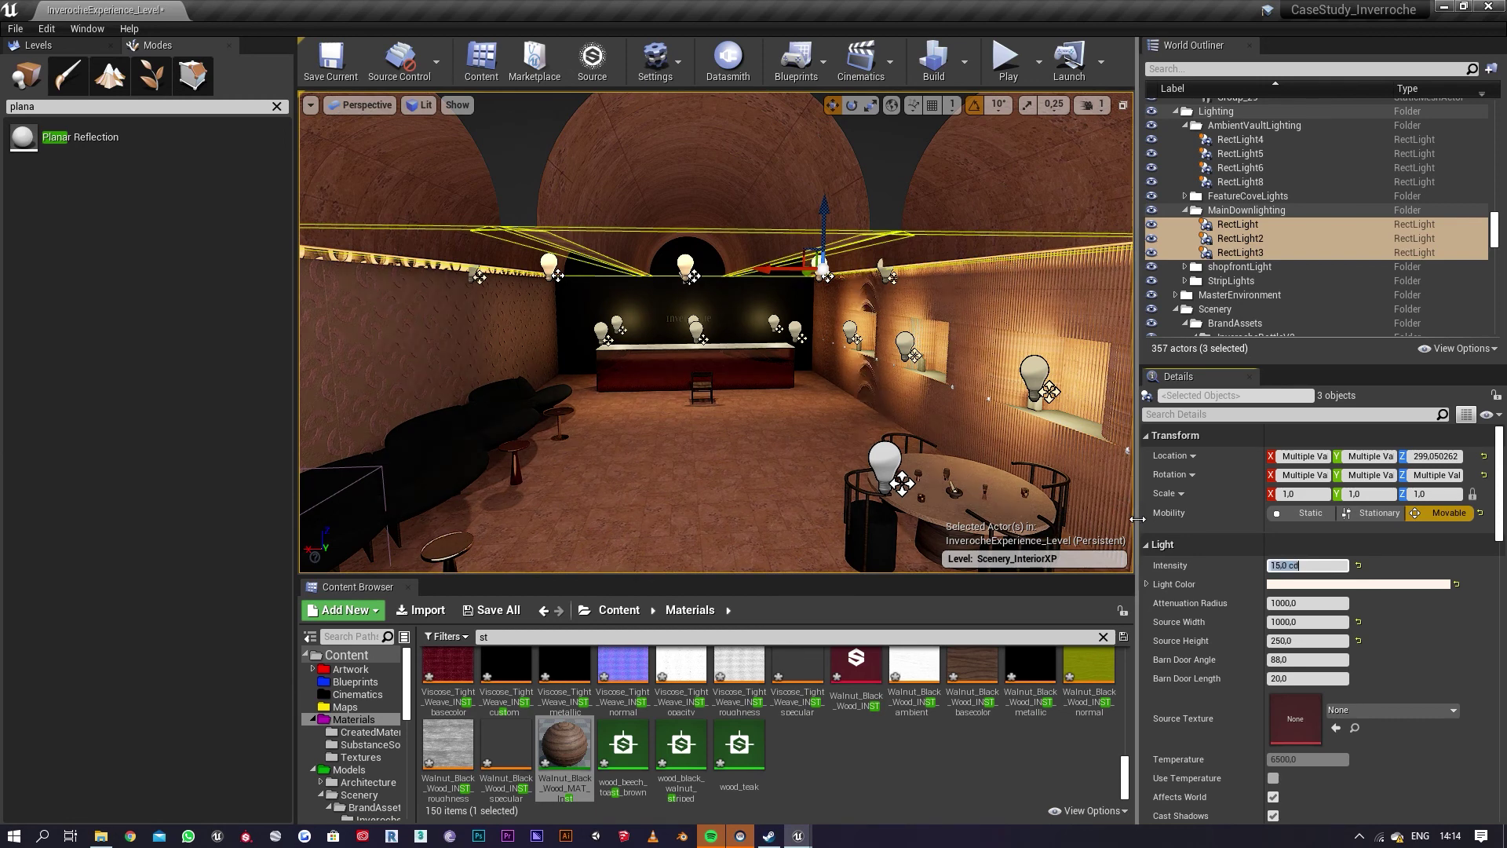
{"action": "mouse_move", "coordinate": [1046, 500]}
{"action": "right_mouse_down"}
{"action": "mouse_move", "coordinate": [1046, 468]}
{"action": "mouse_move", "coordinate": [969, 458]}
{"action": "mouse_move", "coordinate": [840, 474]}
{"action": "mouse_move", "coordinate": [959, 437]}
{"action": "mouse_move", "coordinate": [1047, 500]}
{"action": "right_mouse_up"}
{"action": "key", "text": "Escape"}
Step: Duplicate the wooden chair twice to form an evenly spaced row of three in front of the bar counter
{"action": "key", "text": "w"}
{"action": "left_click", "coordinate": [758, 396]}
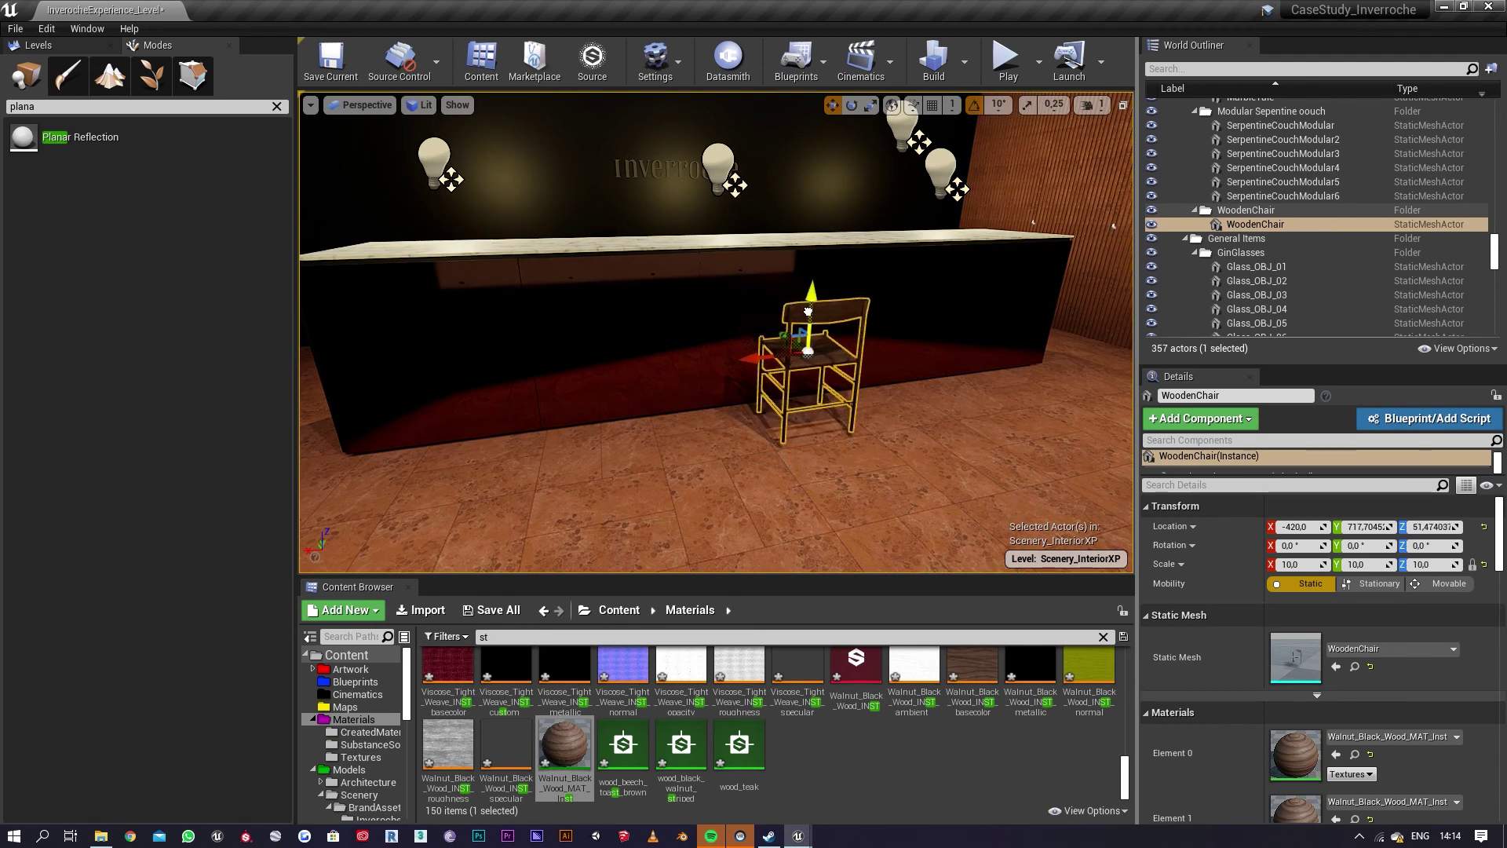
{"action": "left_click_drag", "start_coordinate": [785, 350], "coordinate": [333, 427], "text": "alt"}
{"action": "right_click_drag", "start_coordinate": [646, 448], "coordinate": [567, 456]}
{"action": "key", "text": "d"}
{"action": "right_click_drag", "start_coordinate": [501, 406], "coordinate": [501, 406]}
{"action": "key", "text": "s"}
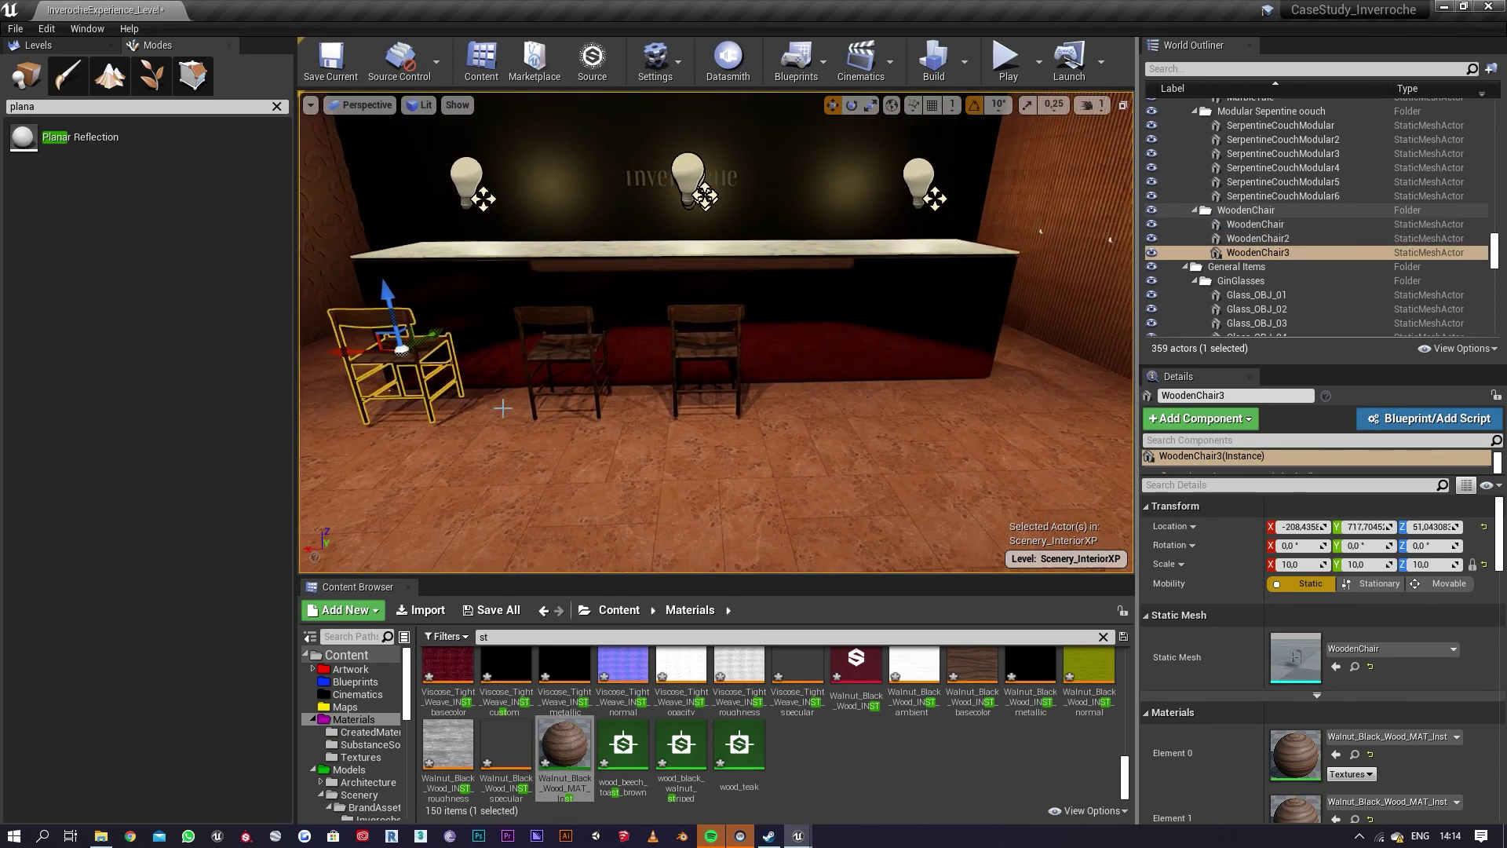
{"action": "left_click_drag", "start_coordinate": [341, 353], "coordinate": [372, 355]}
Step: Select all three wooden chairs in front of the bar counter and delete them
{"action": "left_click", "coordinate": [587, 346], "text": "ctrl"}
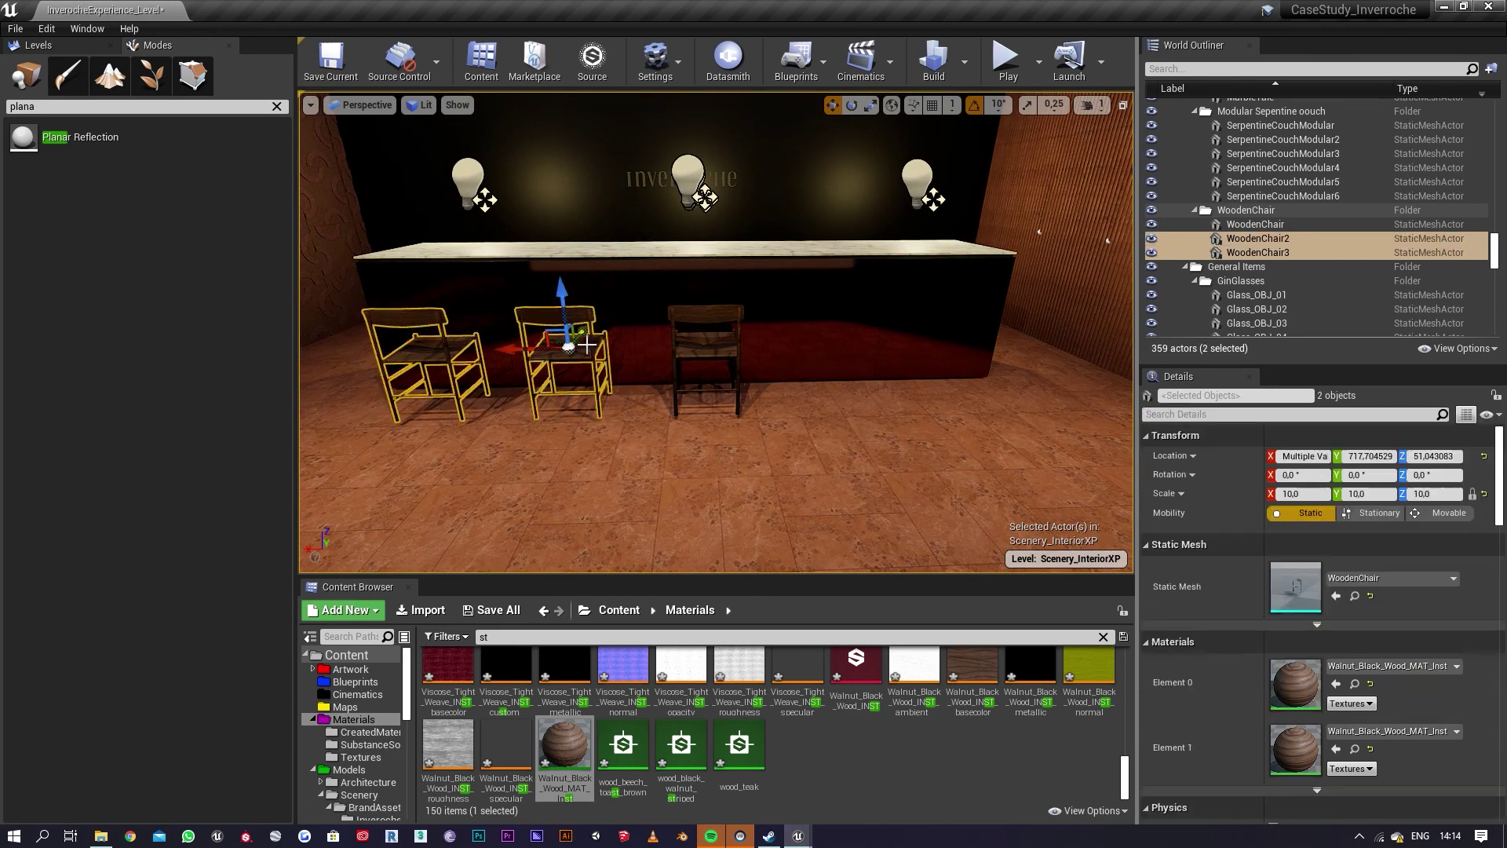
{"action": "left_click", "coordinate": [703, 347], "text": "ctrl"}
{"action": "key", "text": "Delete"}
Step: Open the GinParaphanalia folder under Models, Scenery, GeneralItems while viewing the bar counter's marble top
{"action": "right_click_drag", "start_coordinate": [801, 380], "coordinate": [855, 380]}
{"action": "right_click_drag", "start_coordinate": [895, 97], "coordinate": [702, 580]}
{"action": "key", "text": "w"}
{"action": "left_click", "coordinate": [619, 610]}
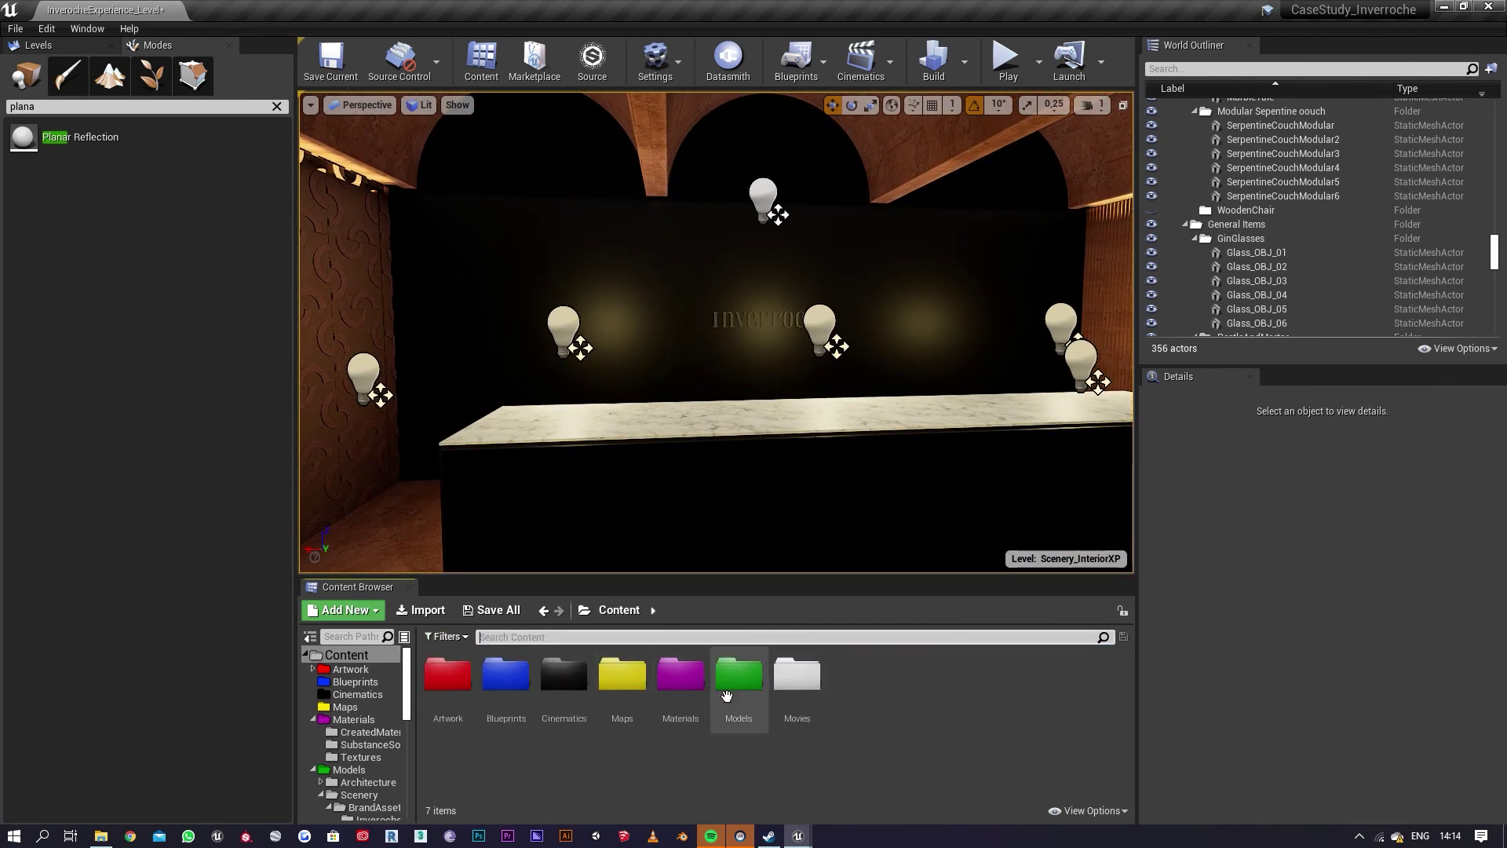
{"action": "double_click", "coordinate": [732, 680]}
{"action": "double_click", "coordinate": [507, 675]}
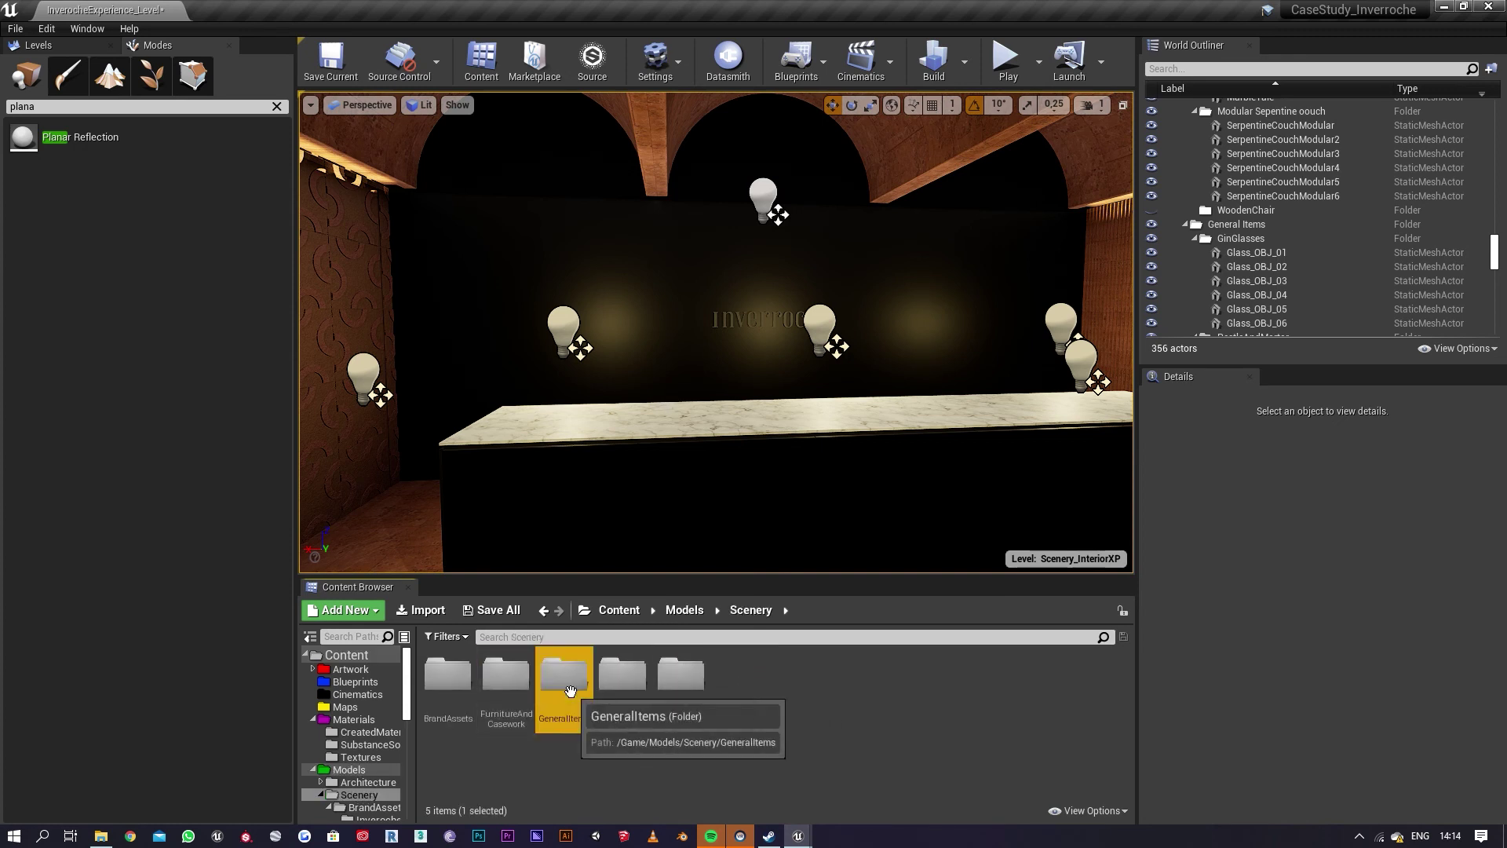
{"action": "double_click", "coordinate": [579, 691]}
{"action": "double_click", "coordinate": [449, 679]}
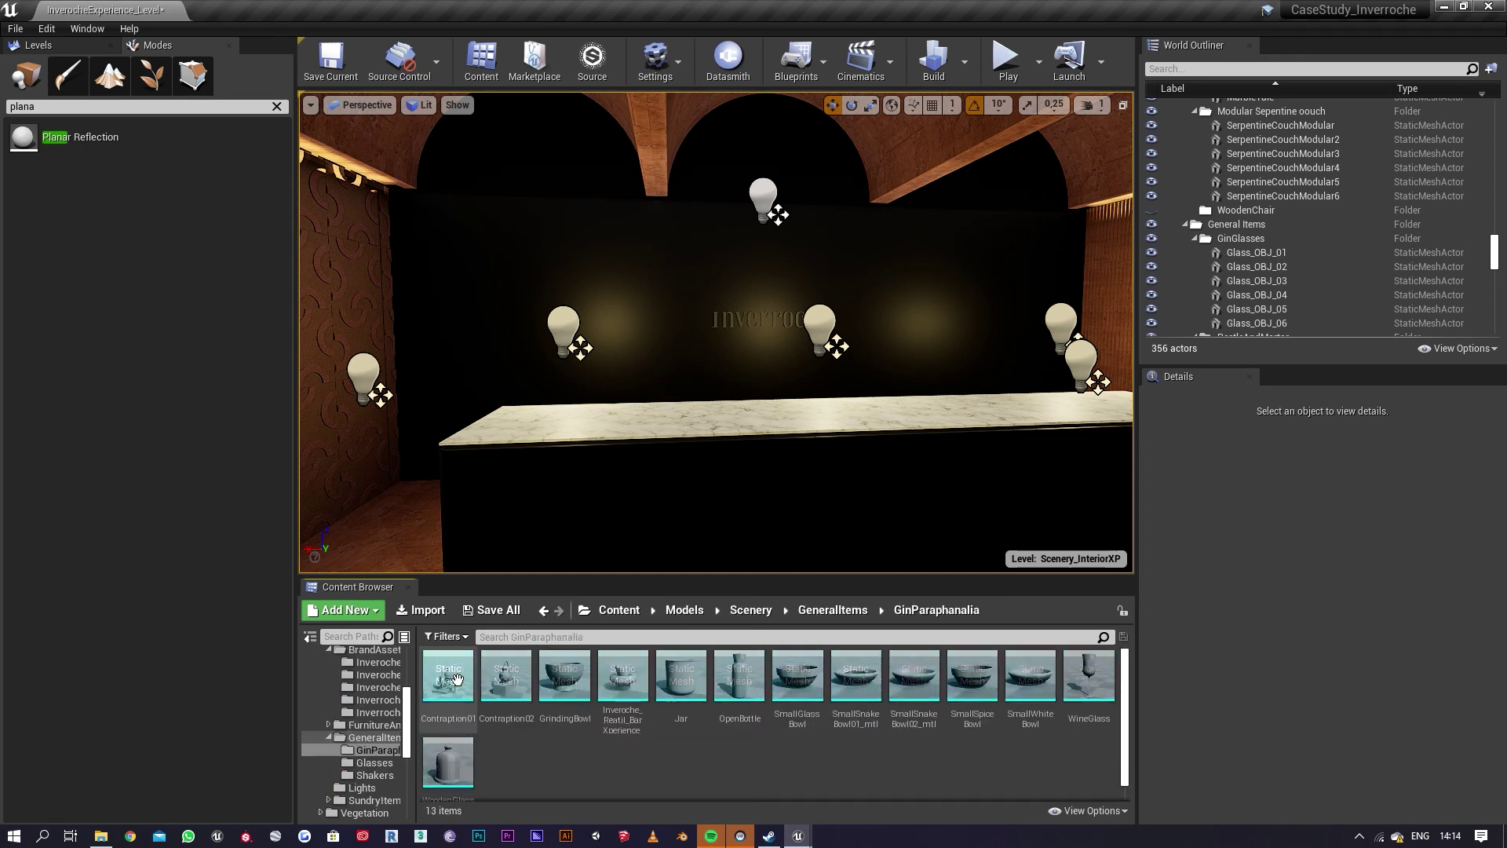
Step: Place the Contraption01 mesh on the marble bar counter and scale it uniformly to 0.1
{"action": "left_click_drag", "start_coordinate": [454, 689], "coordinate": [656, 424]}
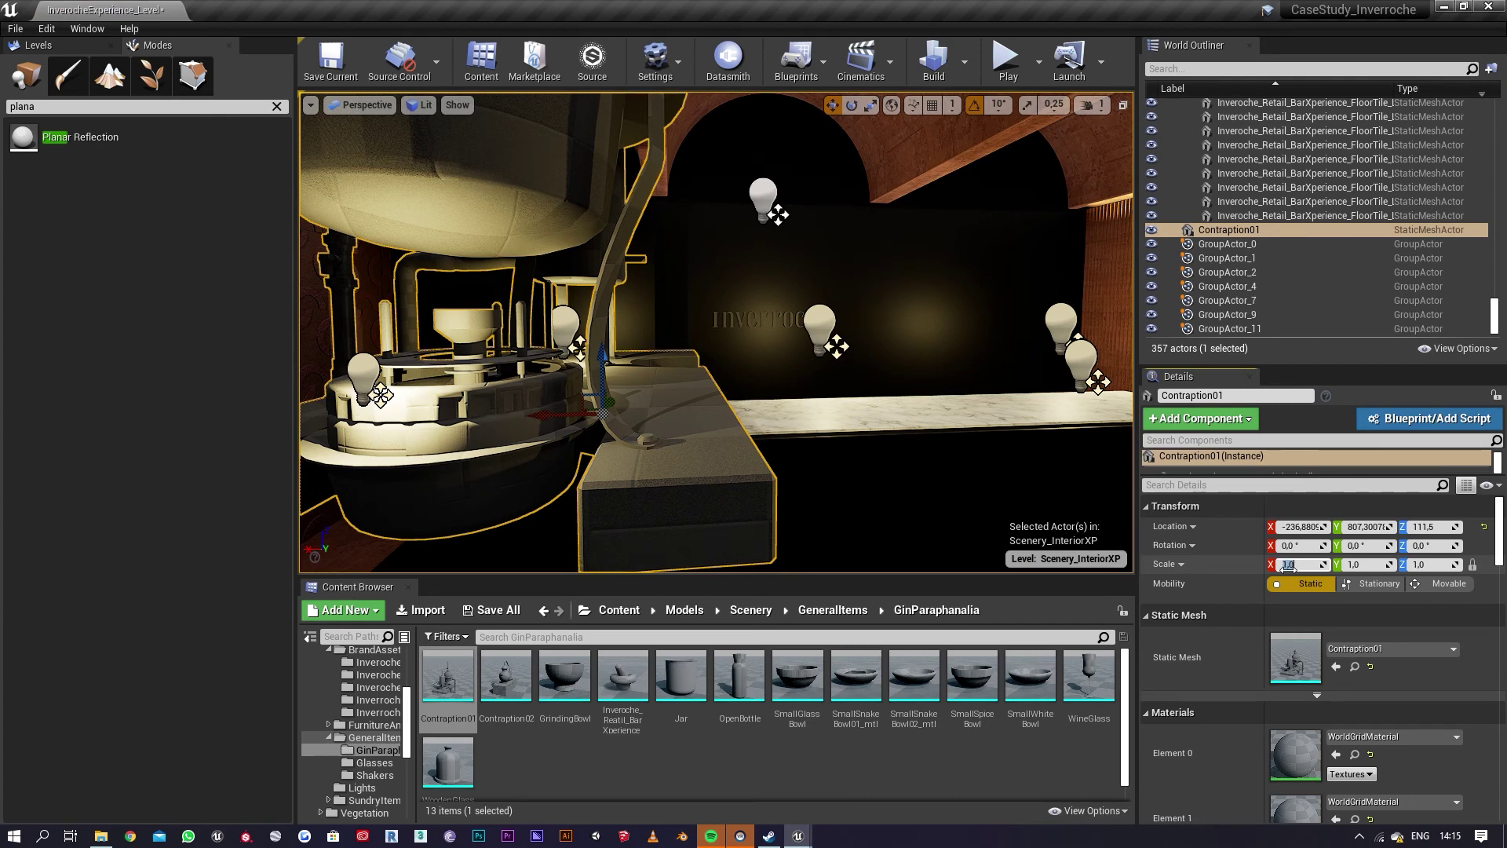
{"action": "key", "text": "Return"}
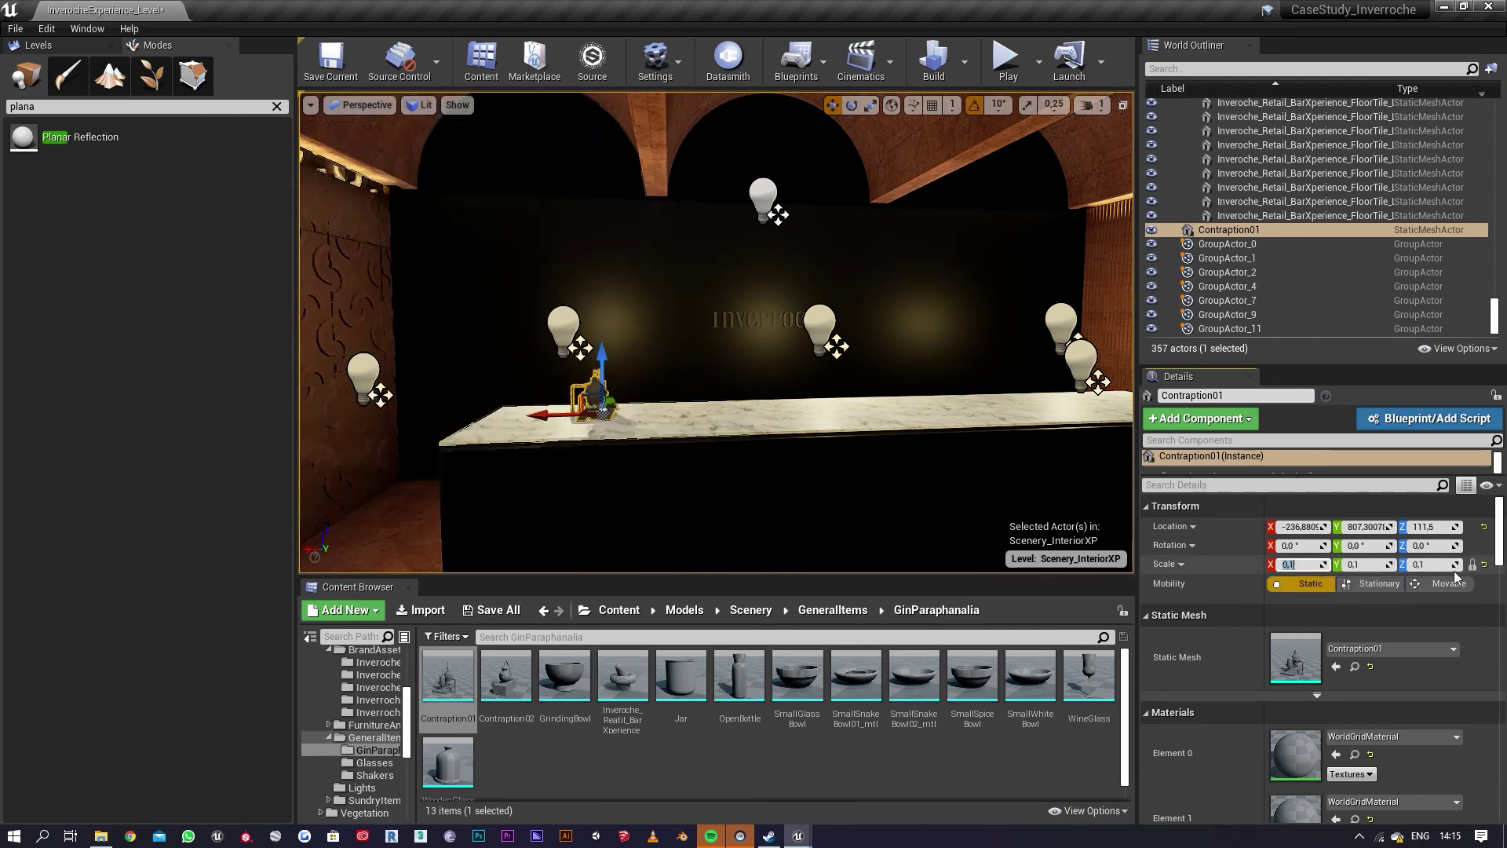
{"action": "key", "text": "w"}
{"action": "right_click_drag", "start_coordinate": [847, 451], "coordinate": [885, 401]}
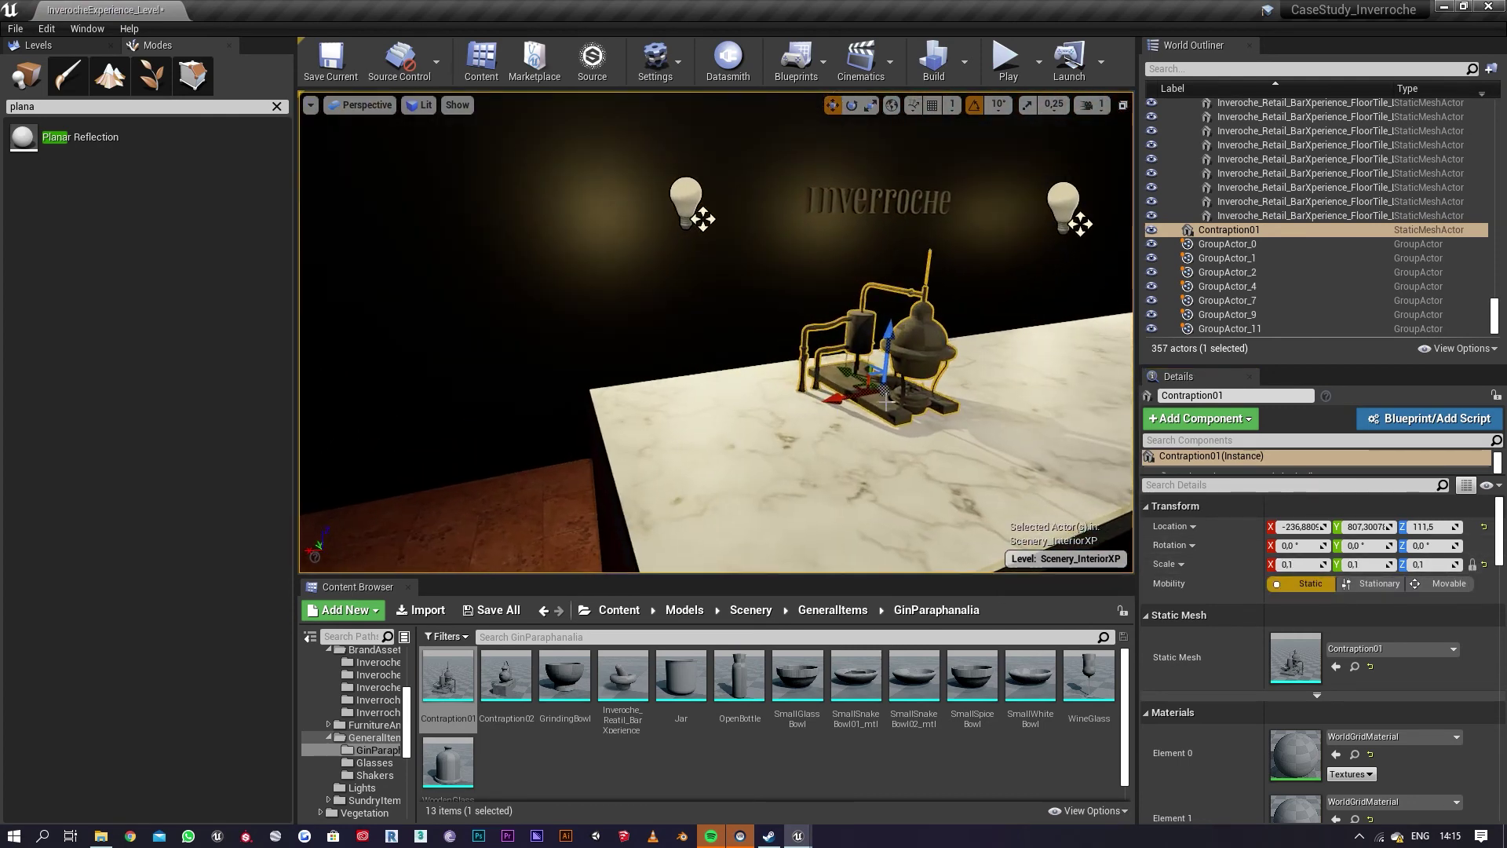
Step: Rotate Contraption01 to 90° about Z and move it towards the counter's end and front edge
{"action": "left_click_drag", "start_coordinate": [887, 418], "coordinate": [801, 424]}
{"action": "right_click_drag", "start_coordinate": [801, 424], "coordinate": [745, 425]}
{"action": "key", "text": "w"}
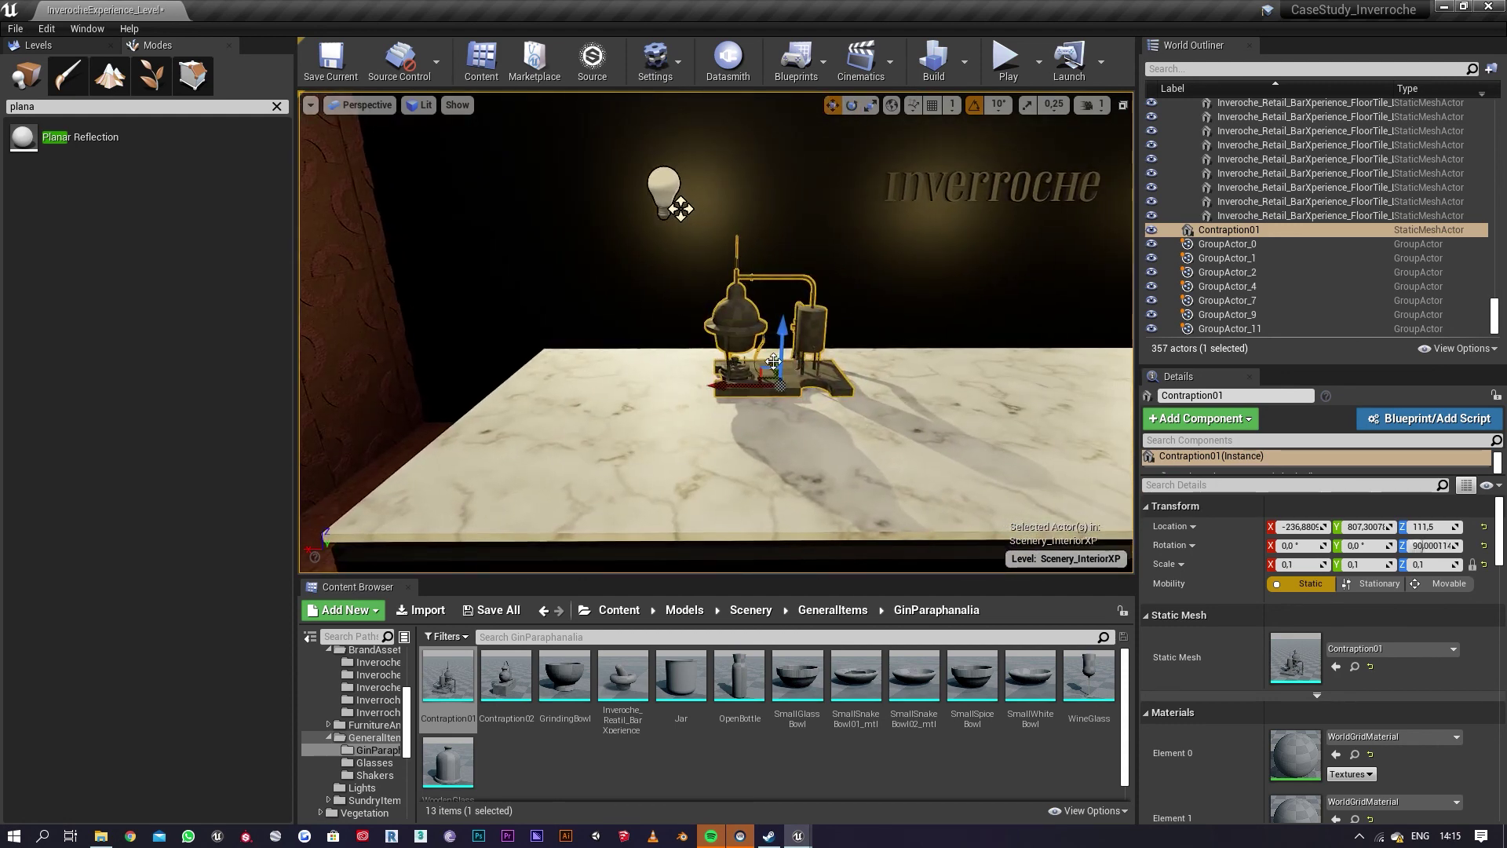
{"action": "left_click_drag", "start_coordinate": [773, 361], "coordinate": [582, 505]}
{"action": "left_click_drag", "start_coordinate": [629, 455], "coordinate": [648, 402]}
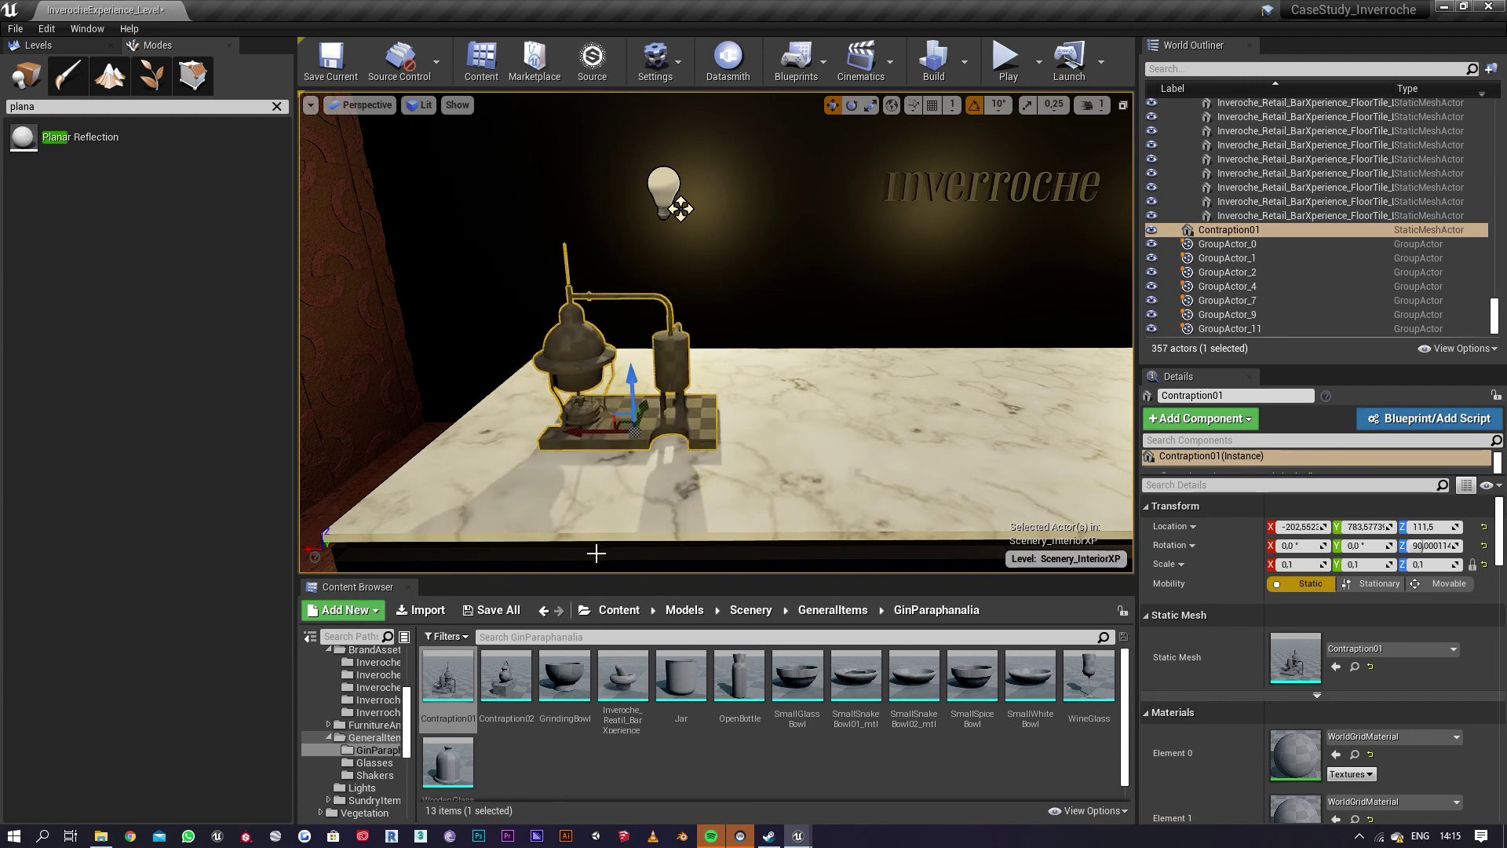
Step: Place Contraption02 on the counter beside Contraption01, scale it uniformly to 0.1 and turn it to -90° about Z
{"action": "left_click_drag", "start_coordinate": [496, 681], "coordinate": [965, 427]}
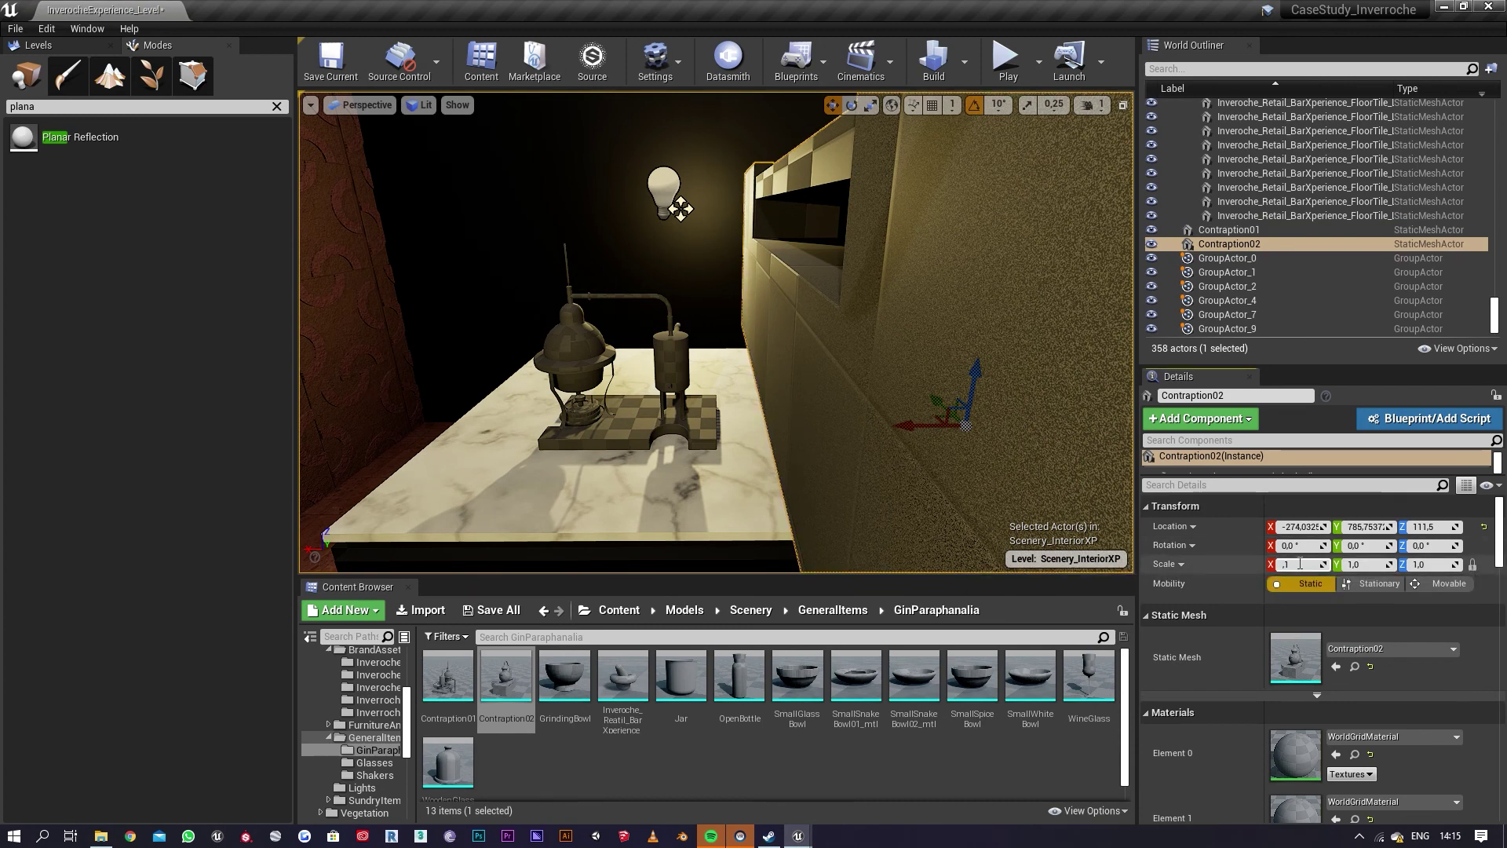
{"action": "key", "text": "Return"}
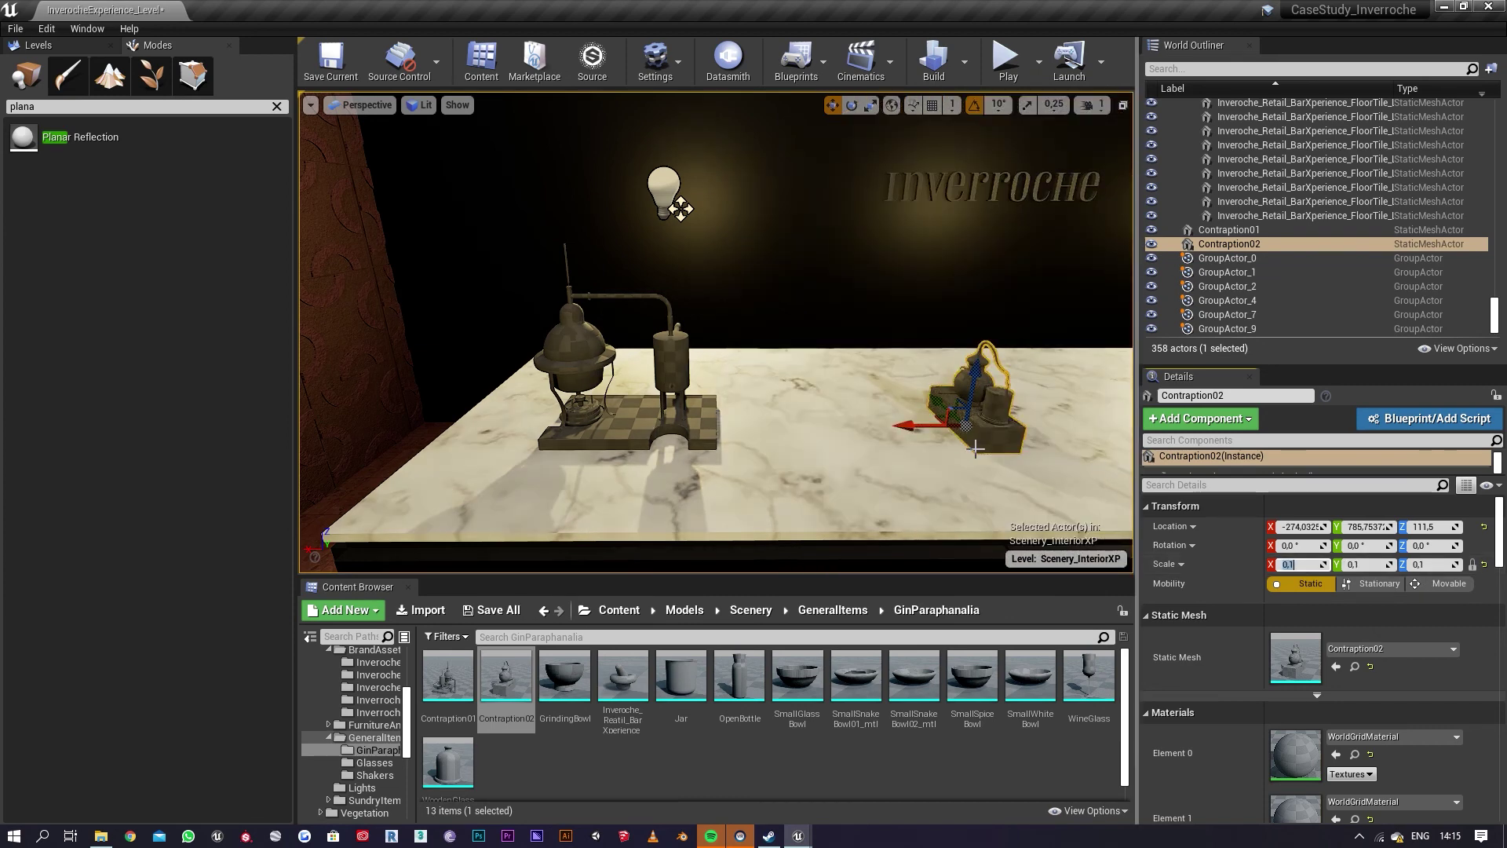
{"action": "right_click_drag", "start_coordinate": [975, 448], "coordinate": [1060, 448]}
{"action": "left_click_drag", "start_coordinate": [789, 442], "coordinate": [628, 466]}
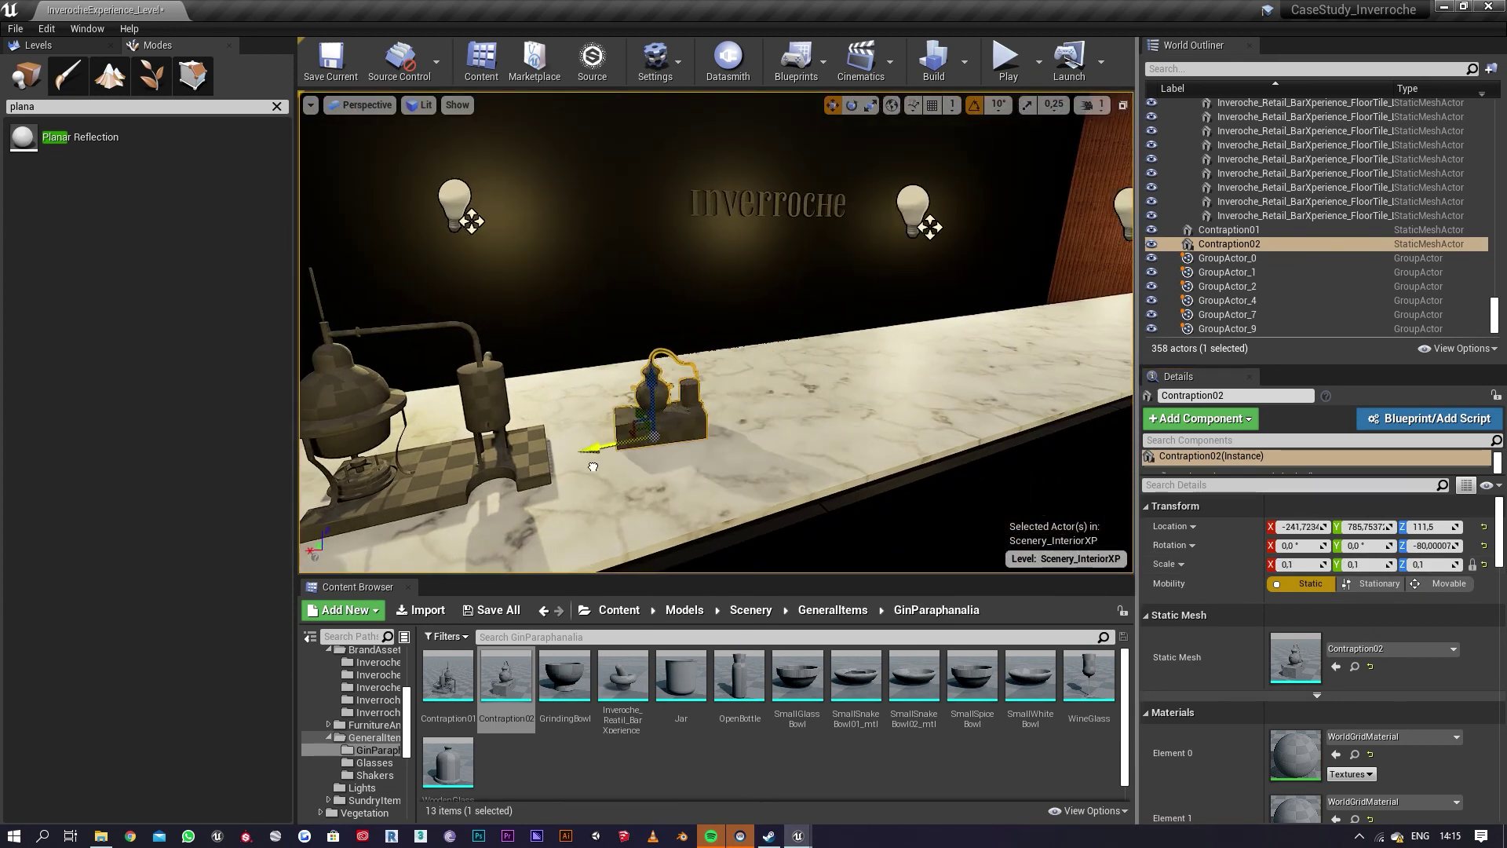
{"action": "key", "text": "e"}
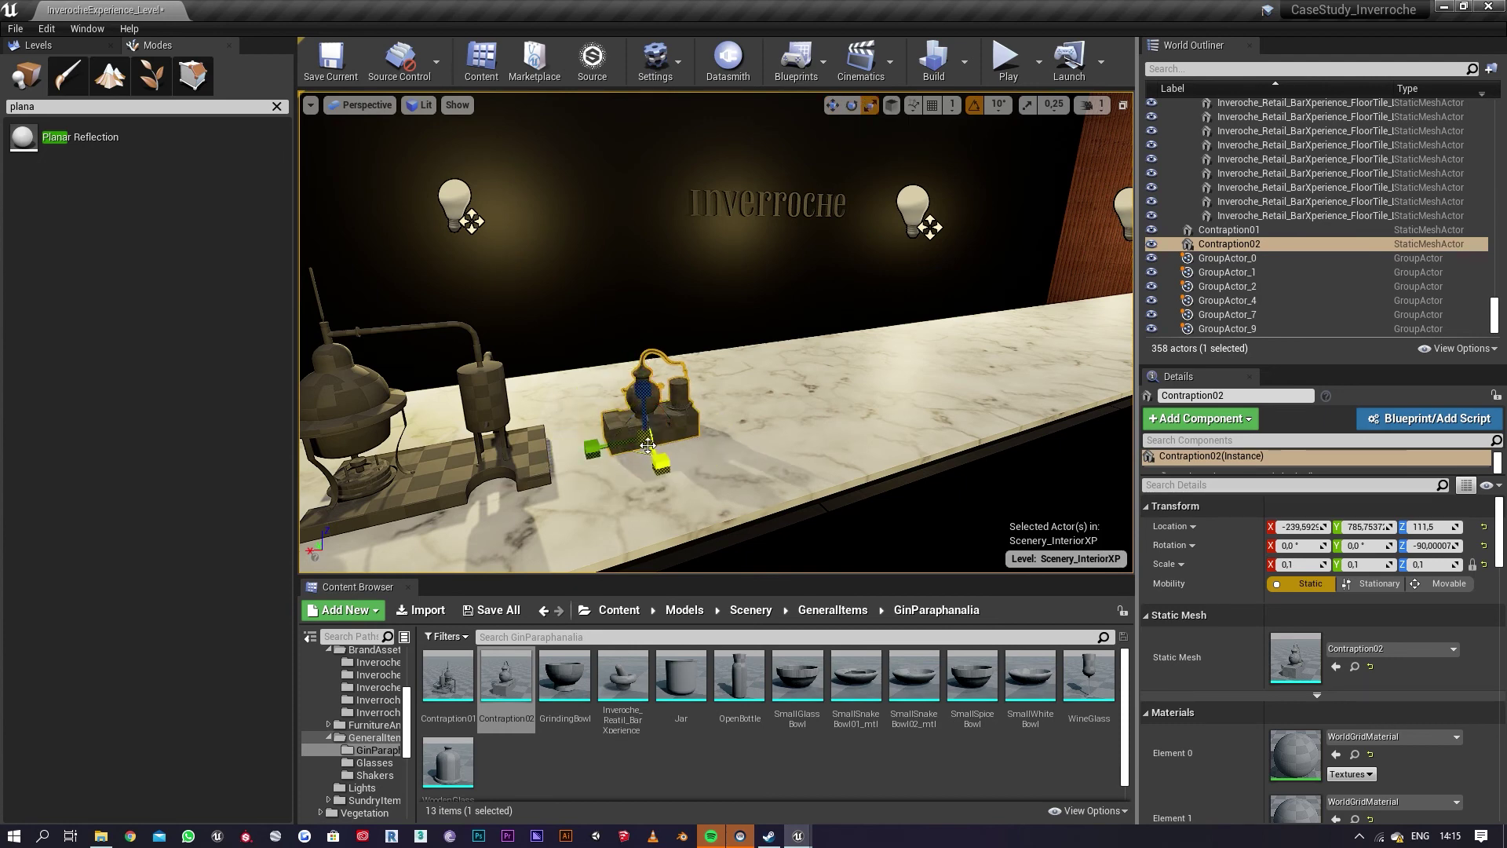
Step: Enlarge Contraption02 uniformly to a scale of about 0.14 and move it farther from Contraption01 along the counter
{"action": "mouse_move", "coordinate": [641, 437]}
{"action": "left_mouse_down"}
{"action": "mouse_move", "coordinate": [668, 416]}
{"action": "mouse_move", "coordinate": [651, 424]}
{"action": "left_mouse_up"}
{"action": "key", "text": "w"}
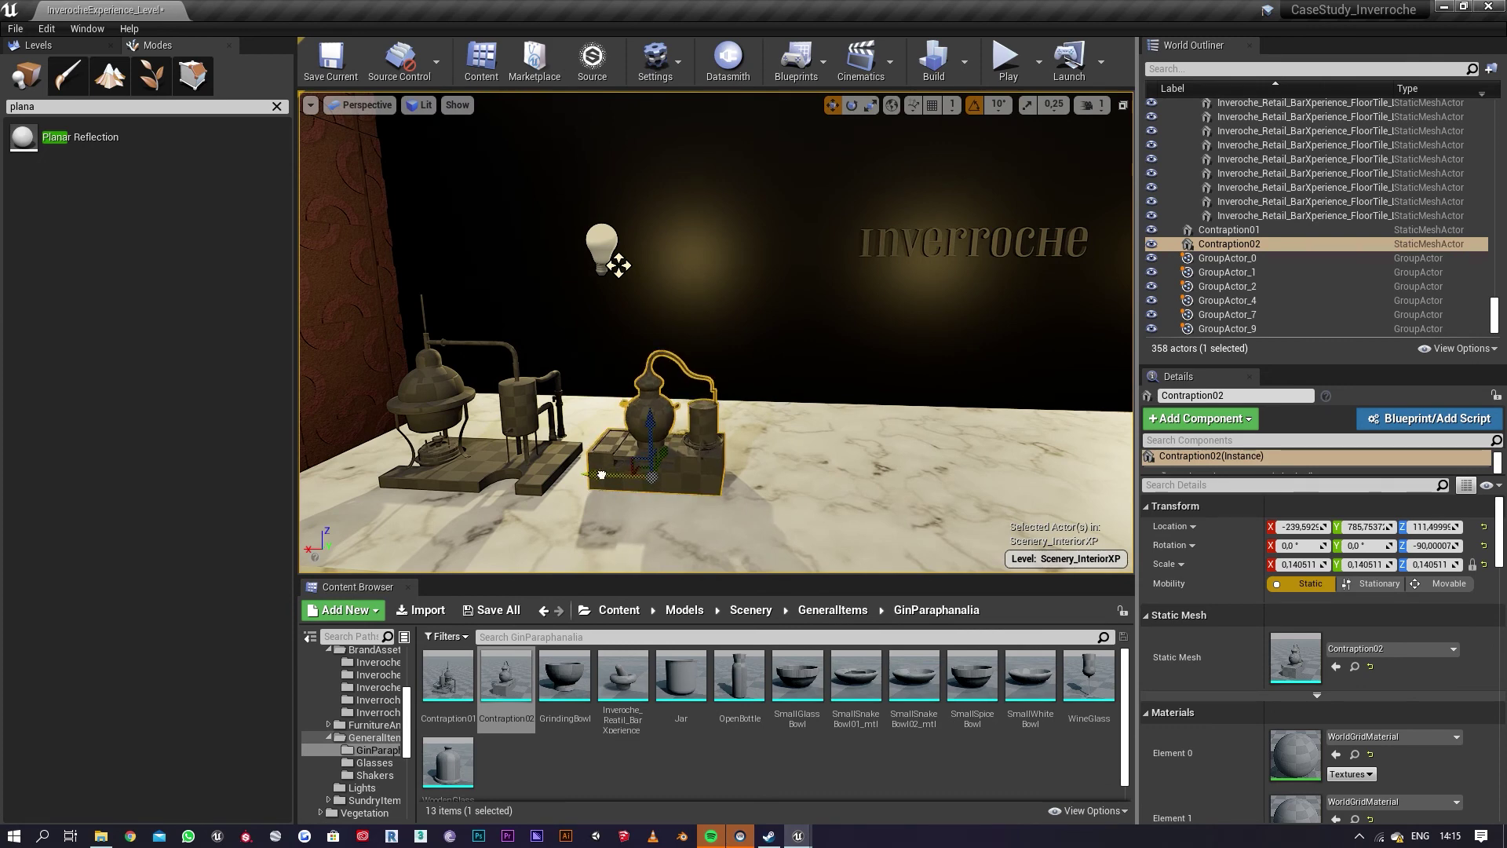
{"action": "left_click_drag", "start_coordinate": [601, 474], "coordinate": [697, 475]}
{"action": "right_click_drag", "start_coordinate": [742, 488], "coordinate": [765, 522]}
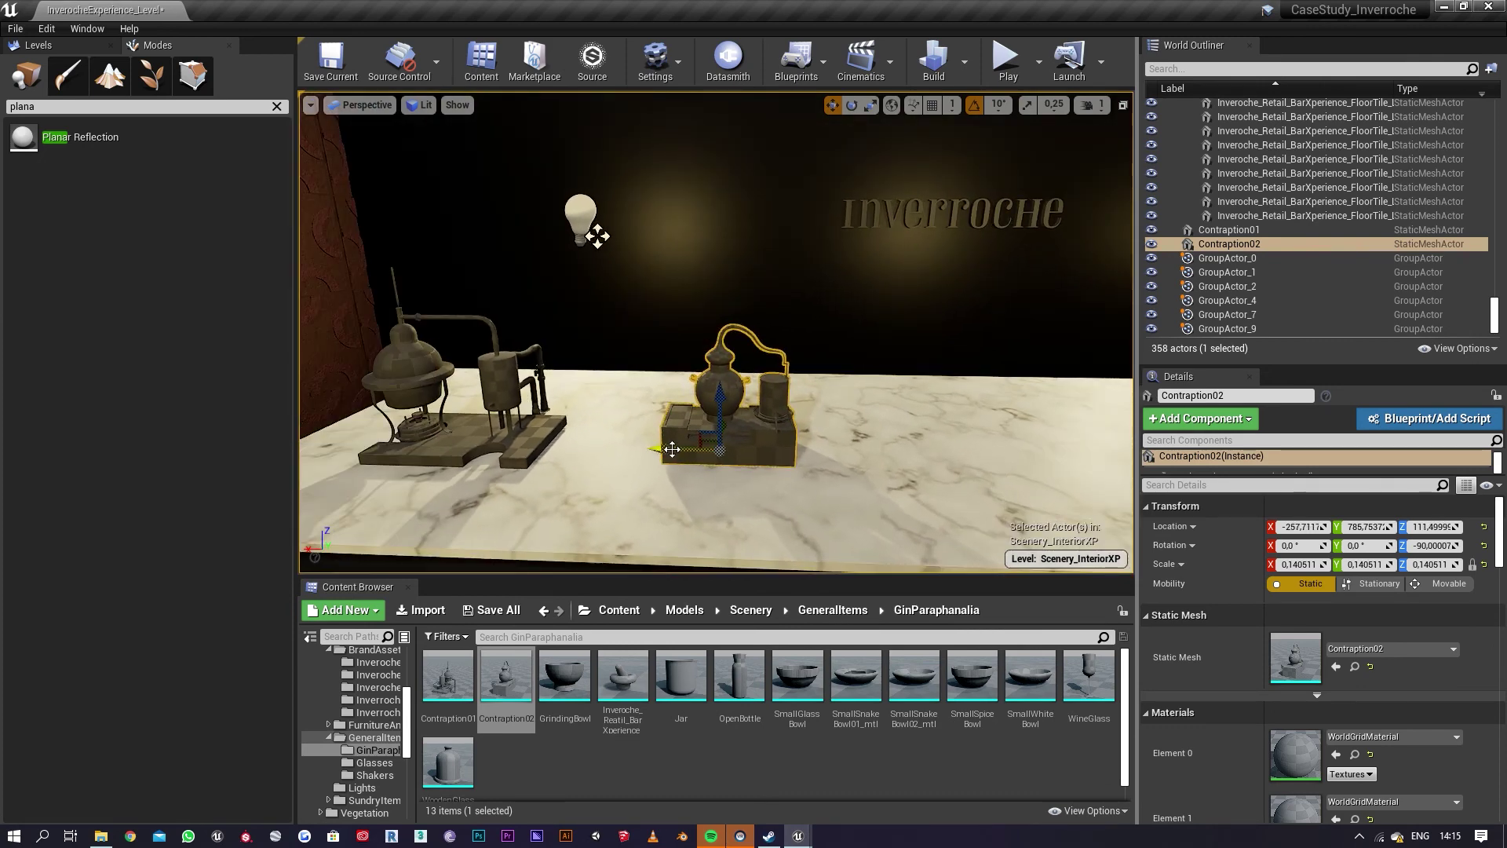
Step: Duplicate Contraption02 farther along the counter, and try a Jar mesh beside the copy before deleting the jar
{"action": "left_click_drag", "start_coordinate": [672, 449], "coordinate": [913, 455], "text": "alt"}
{"action": "middle_click_drag", "start_coordinate": [912, 456], "coordinate": [1099, 455]}
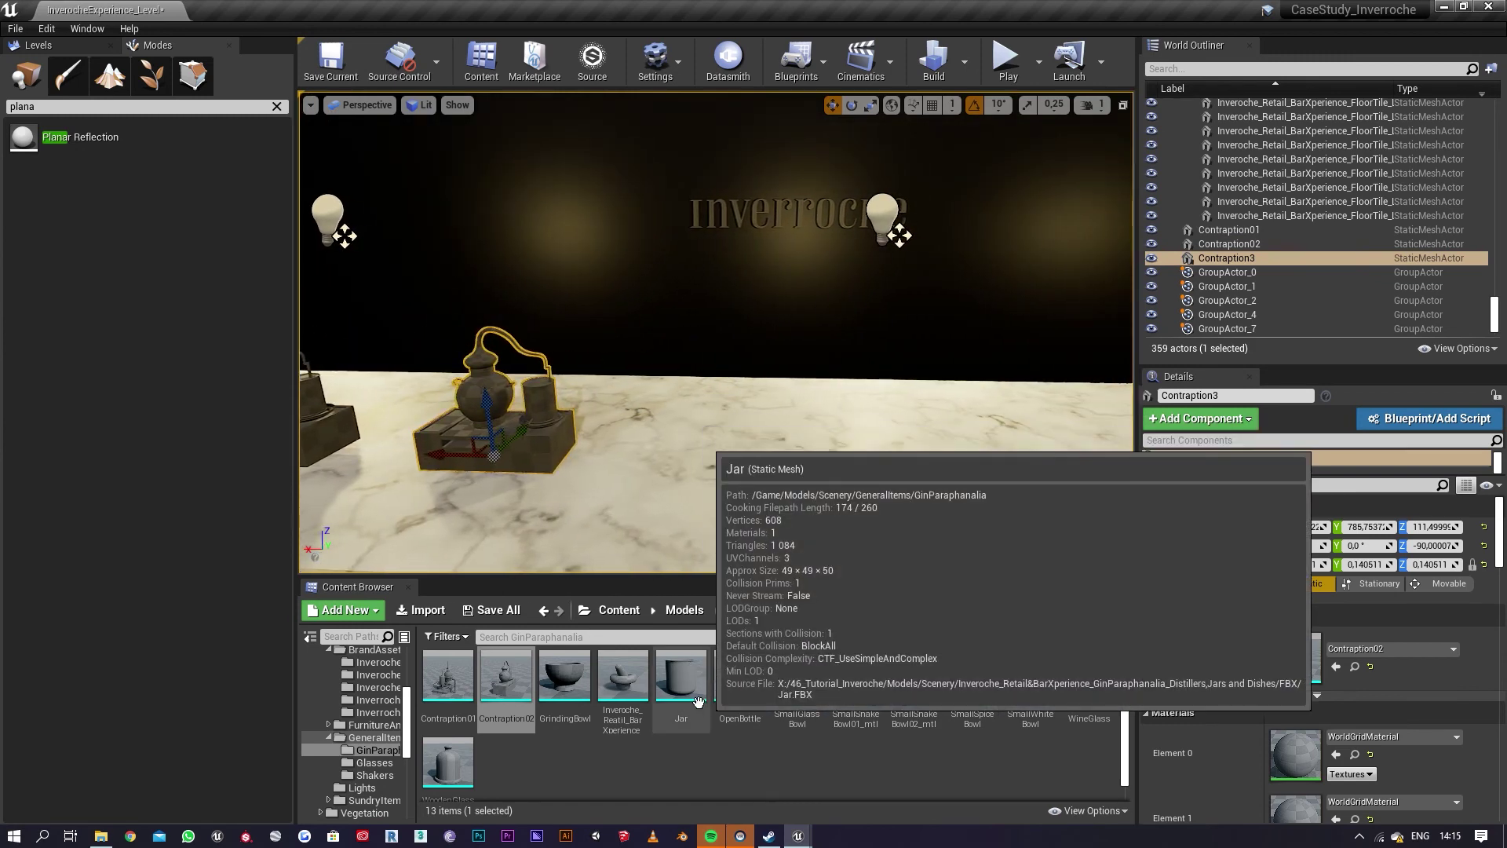
{"action": "left_click_drag", "start_coordinate": [698, 700], "coordinate": [835, 483]}
{"action": "key", "text": "Delete"}
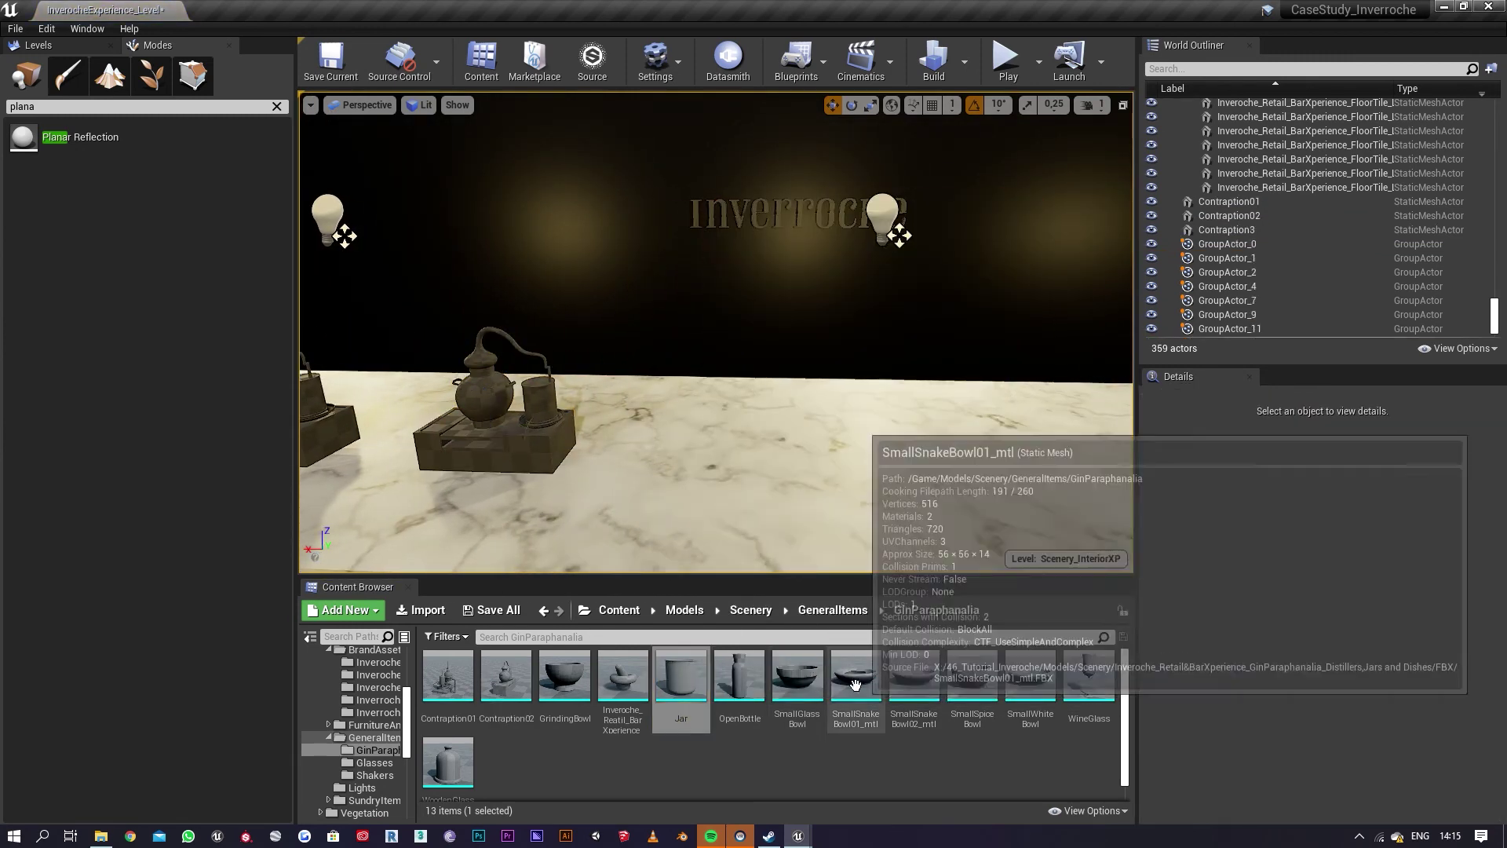
Step: Place the bowl, jar, bottle, wine glass, and pestle and mortar meshes together on the counter and scale them all uniformly to 0.1
{"action": "left_click", "coordinate": [791, 687]}
{"action": "left_click", "coordinate": [1047, 677], "text": "shift"}
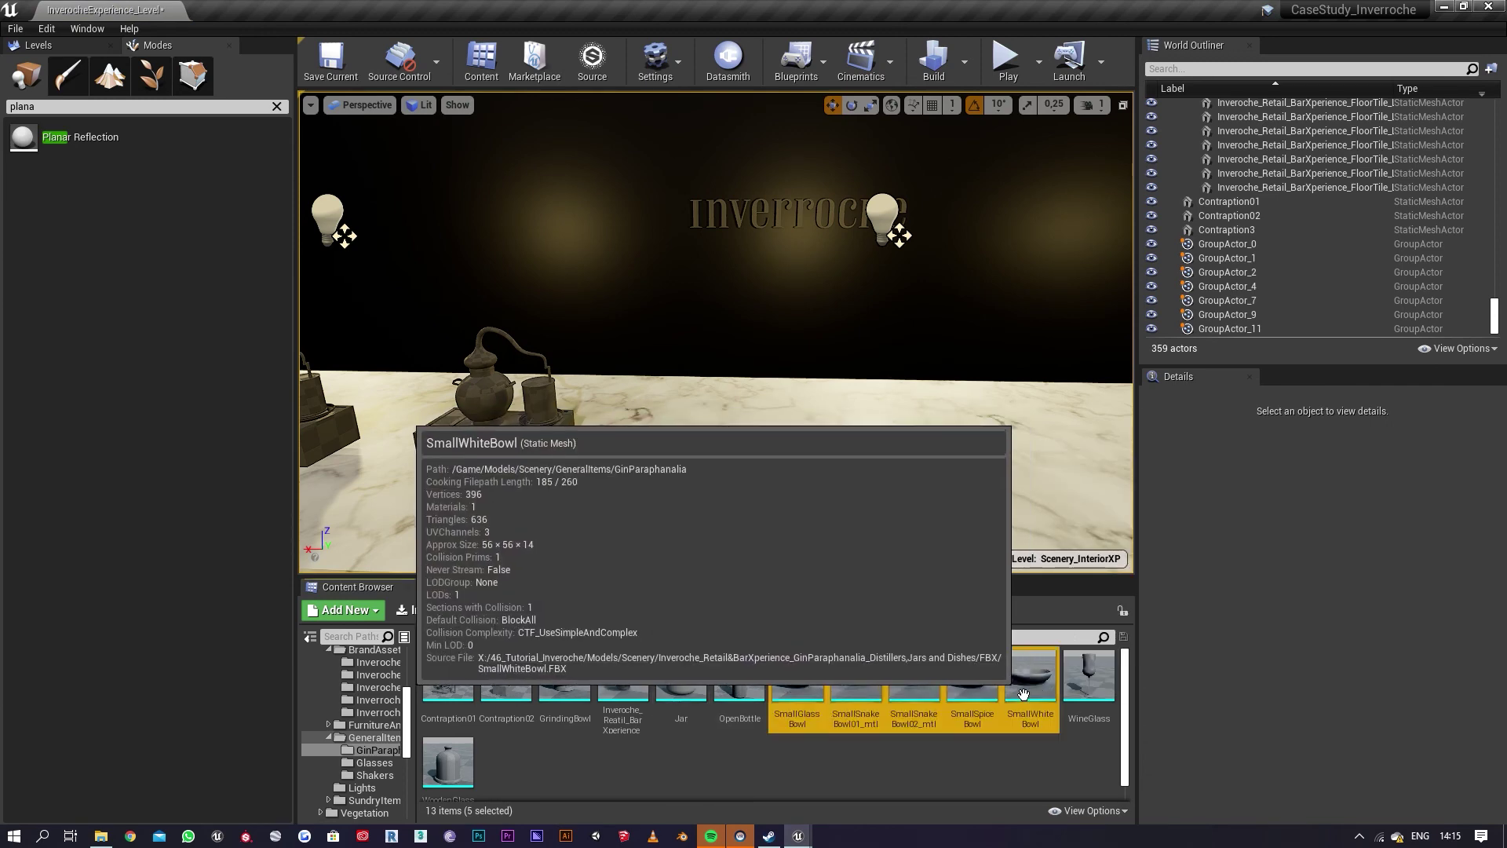
{"action": "left_click", "coordinate": [1092, 684], "text": "ctrl"}
{"action": "left_click", "coordinate": [447, 759], "text": "ctrl"}
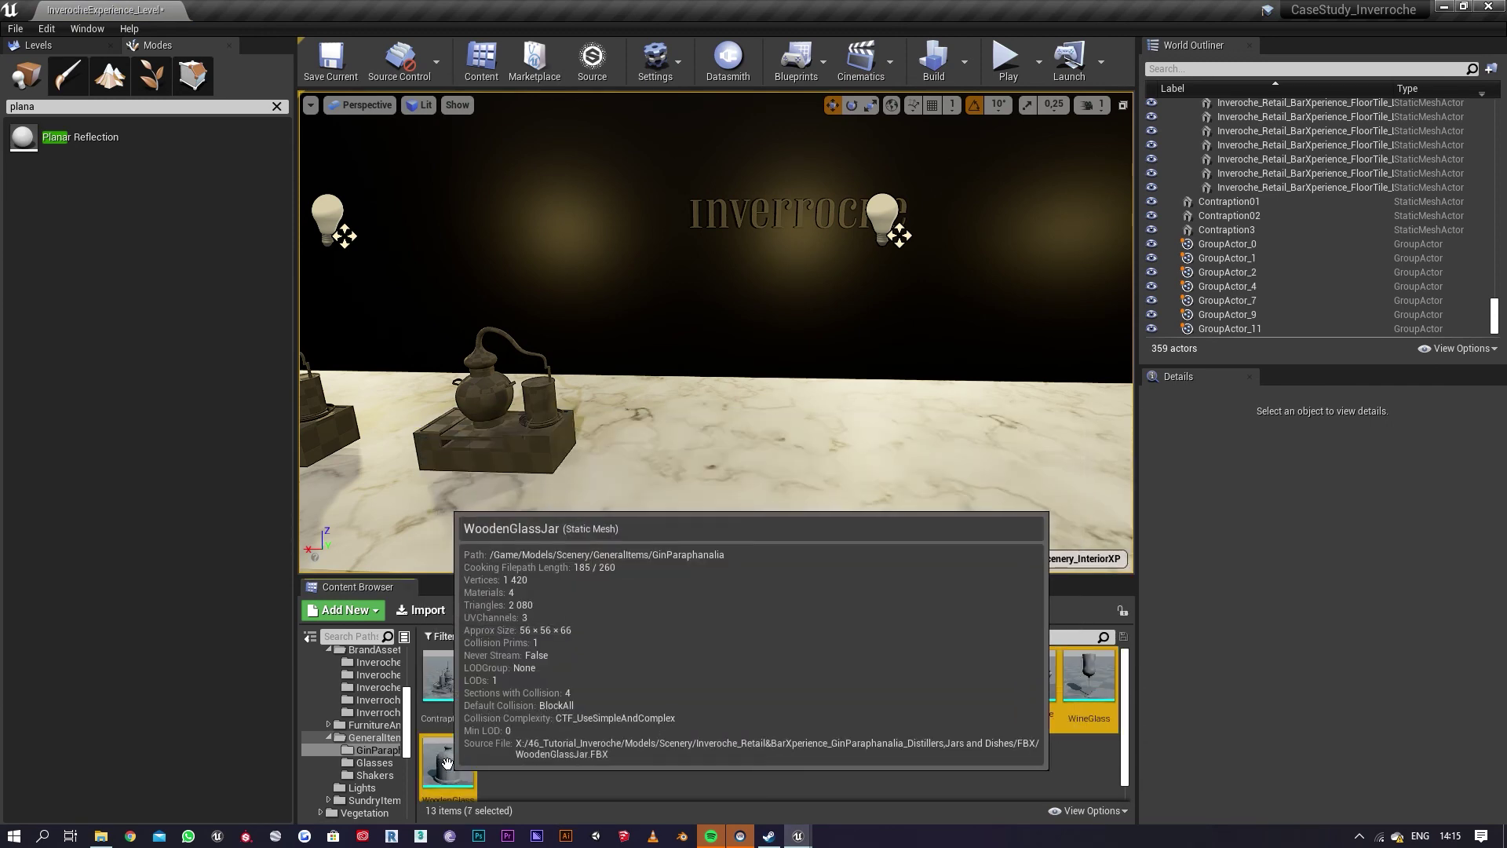
{"action": "left_click", "coordinate": [739, 676], "text": "ctrl"}
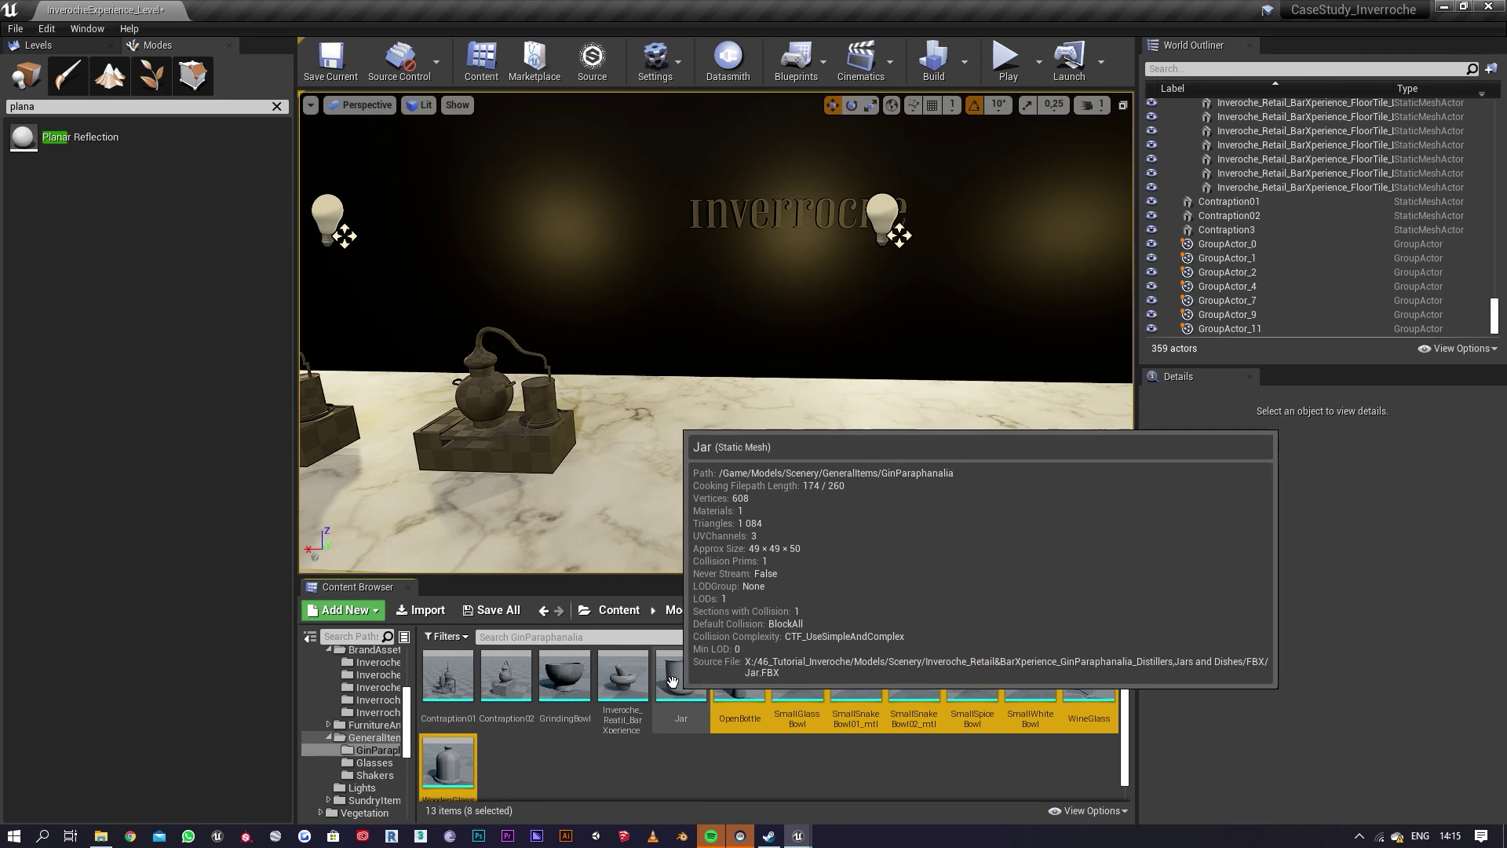
{"action": "left_click", "coordinate": [672, 679], "text": "ctrl"}
{"action": "left_click", "coordinate": [567, 686], "text": "ctrl"}
{"action": "left_click", "coordinate": [622, 688], "text": "ctrl"}
{"action": "left_click_drag", "start_coordinate": [621, 688], "coordinate": [830, 432]}
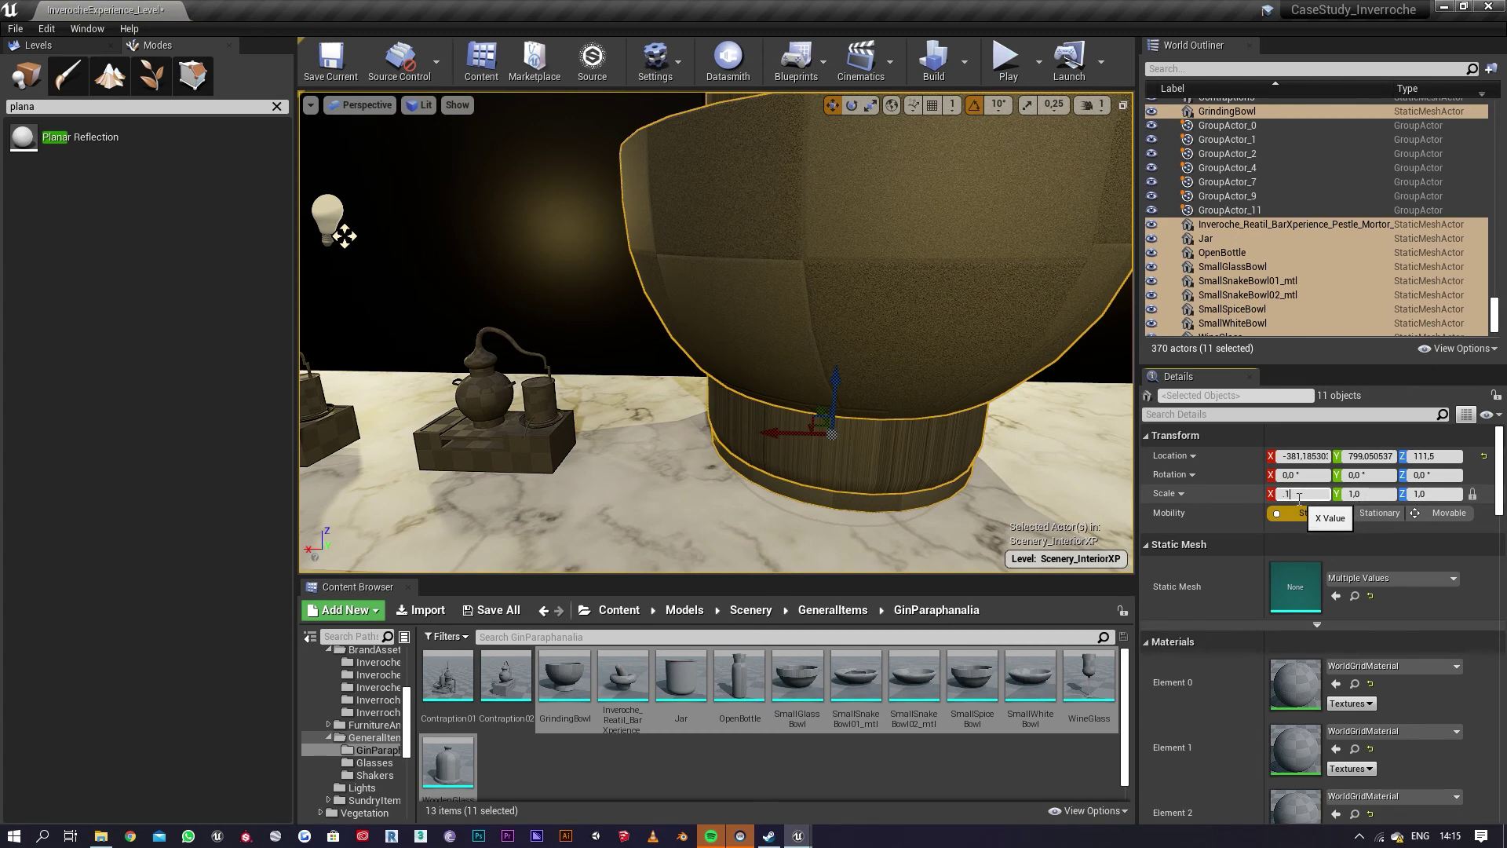
{"action": "key", "text": "Return"}
{"action": "right_click_drag", "start_coordinate": [871, 424], "coordinate": [918, 445]}
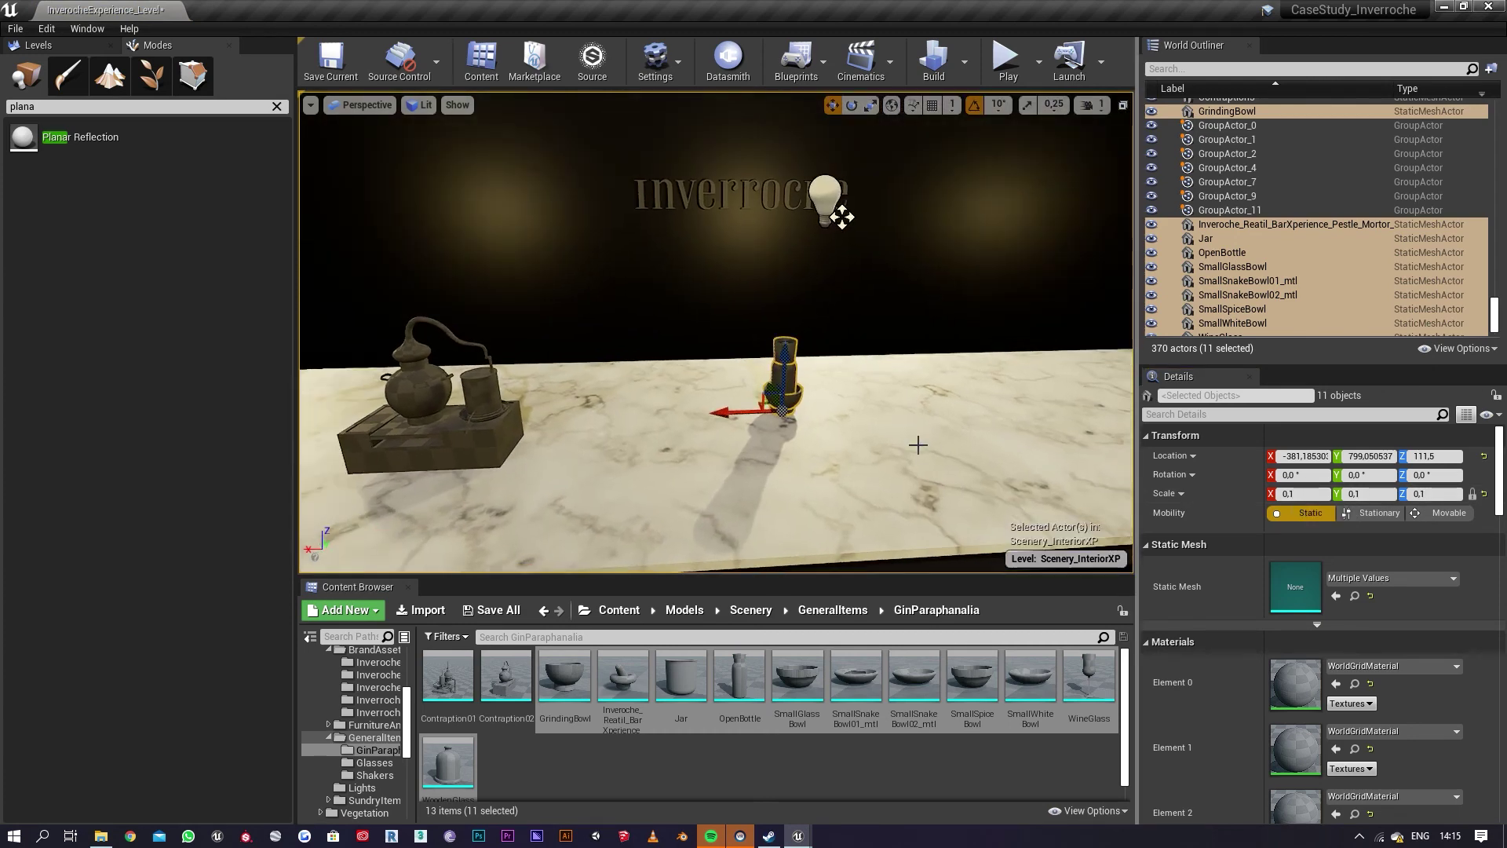
Step: Move OpenBottle along the counter away from the other small props and try Brass_MAT on it
{"action": "left_click", "coordinate": [794, 381]}
{"action": "left_click_drag", "start_coordinate": [744, 406], "coordinate": [936, 411]}
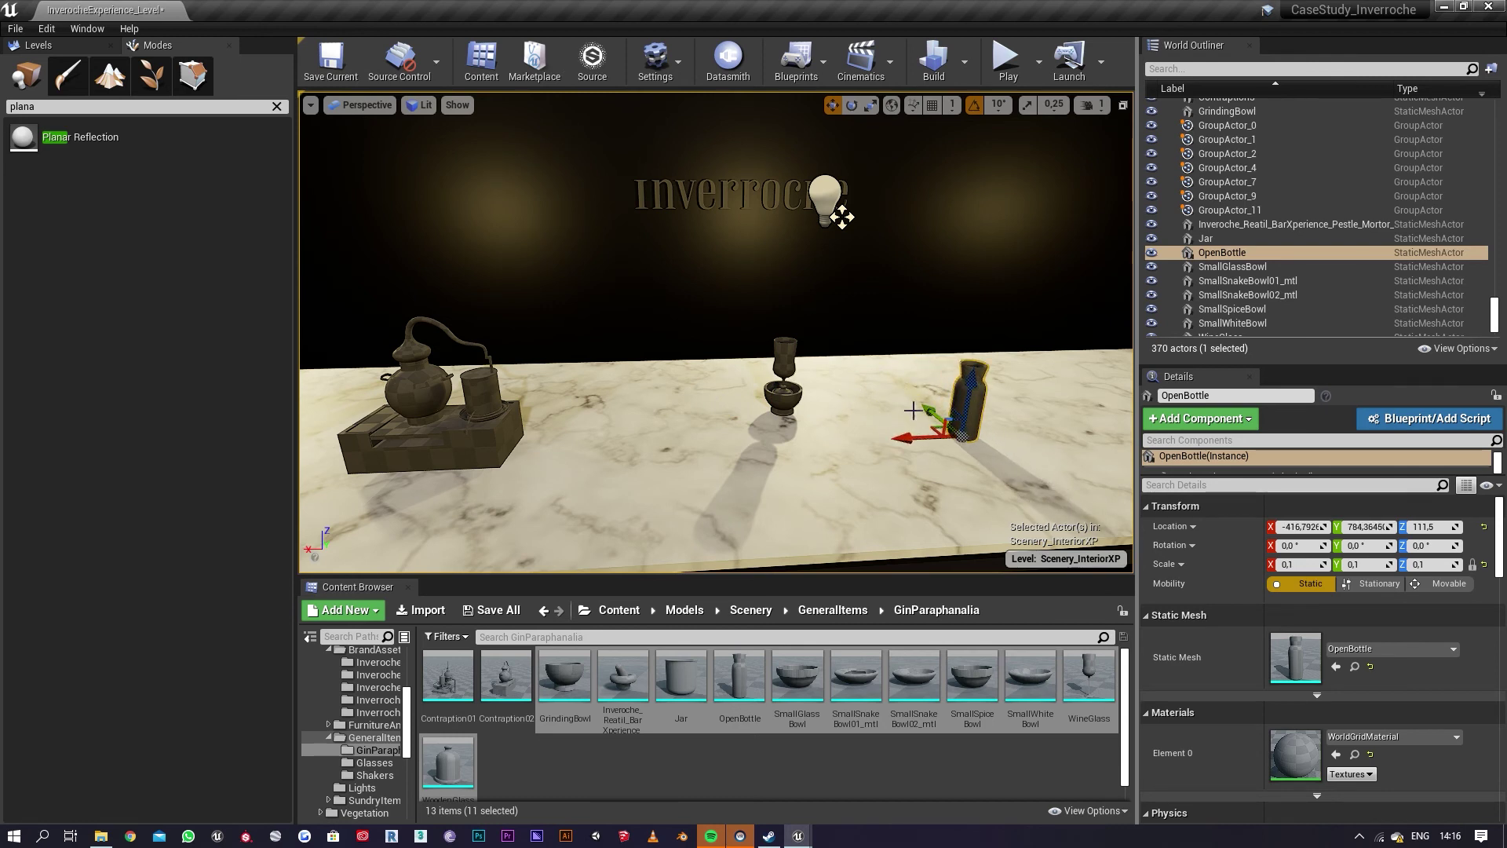
{"action": "left_click", "coordinate": [1425, 738]}
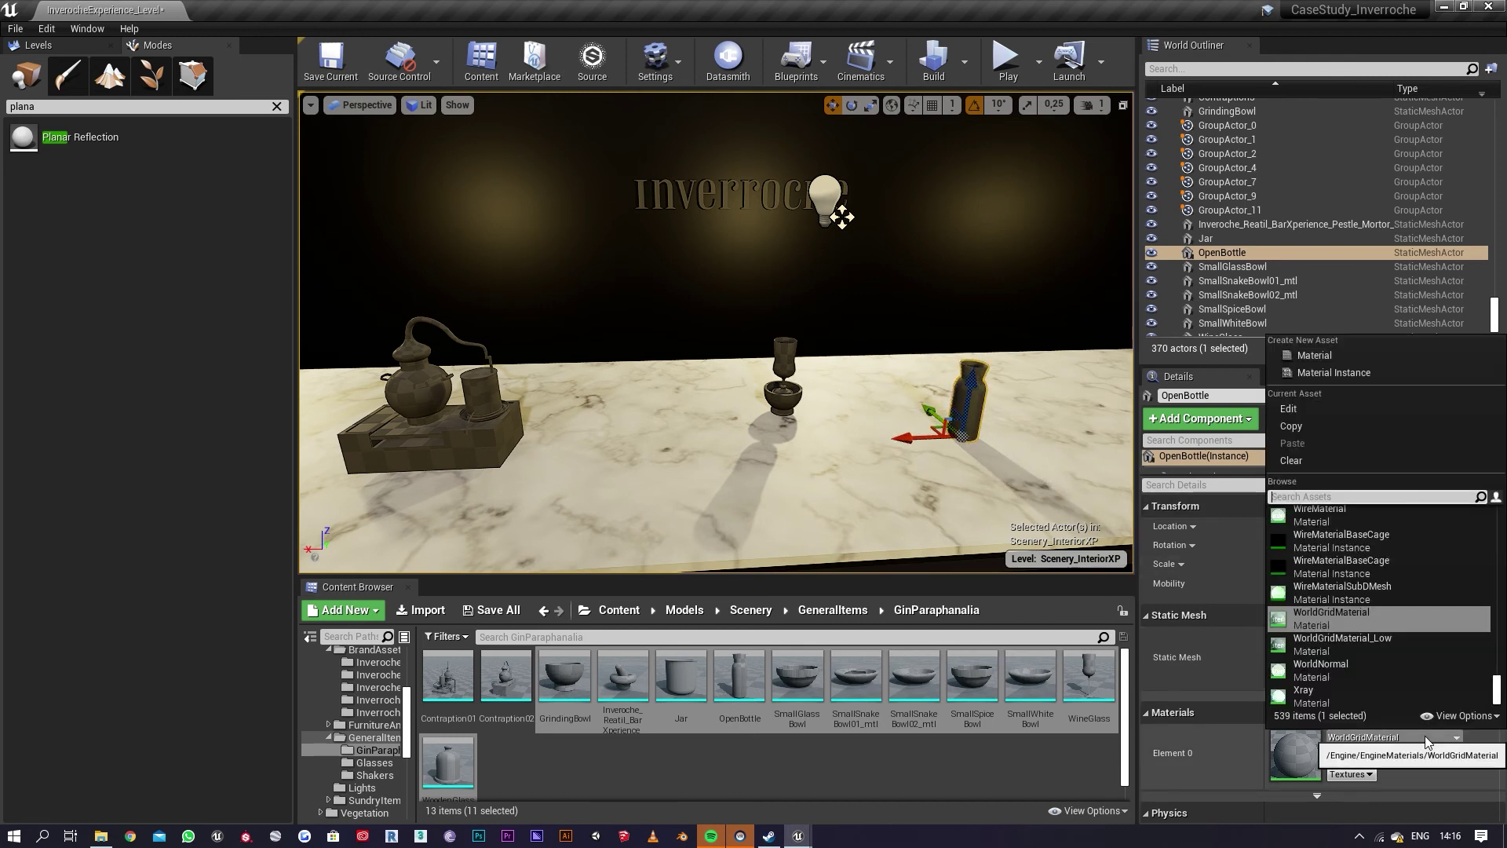
{"action": "type", "text": "brass"}
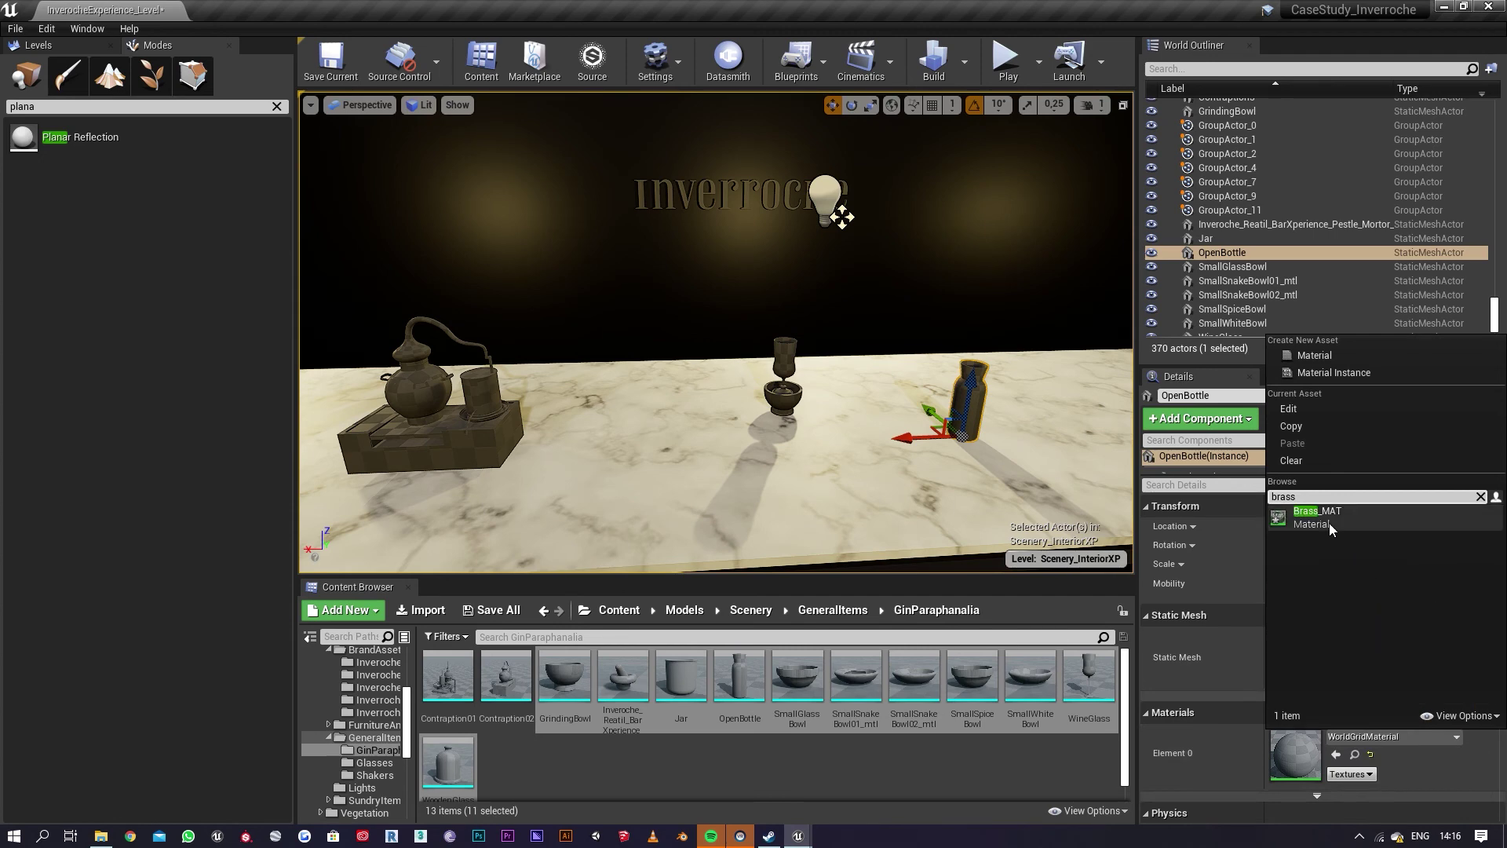
{"action": "left_click", "coordinate": [1330, 523]}
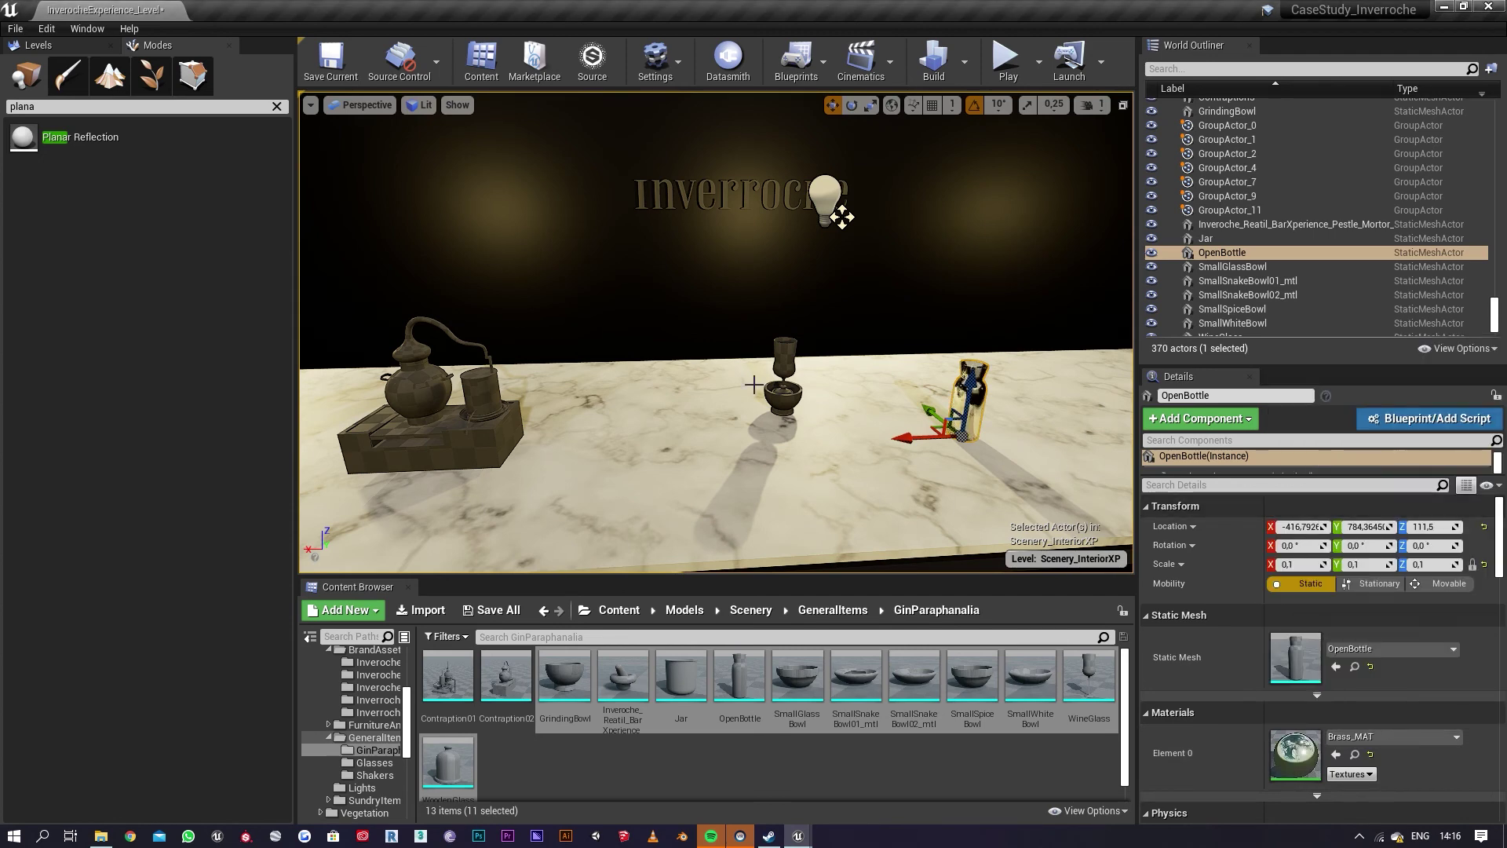
Step: Replace the bottle's material with the Copper_Scratchy_MAT_Inst material instance
{"action": "left_click", "coordinate": [1442, 738]}
{"action": "type", "text": "copper"}
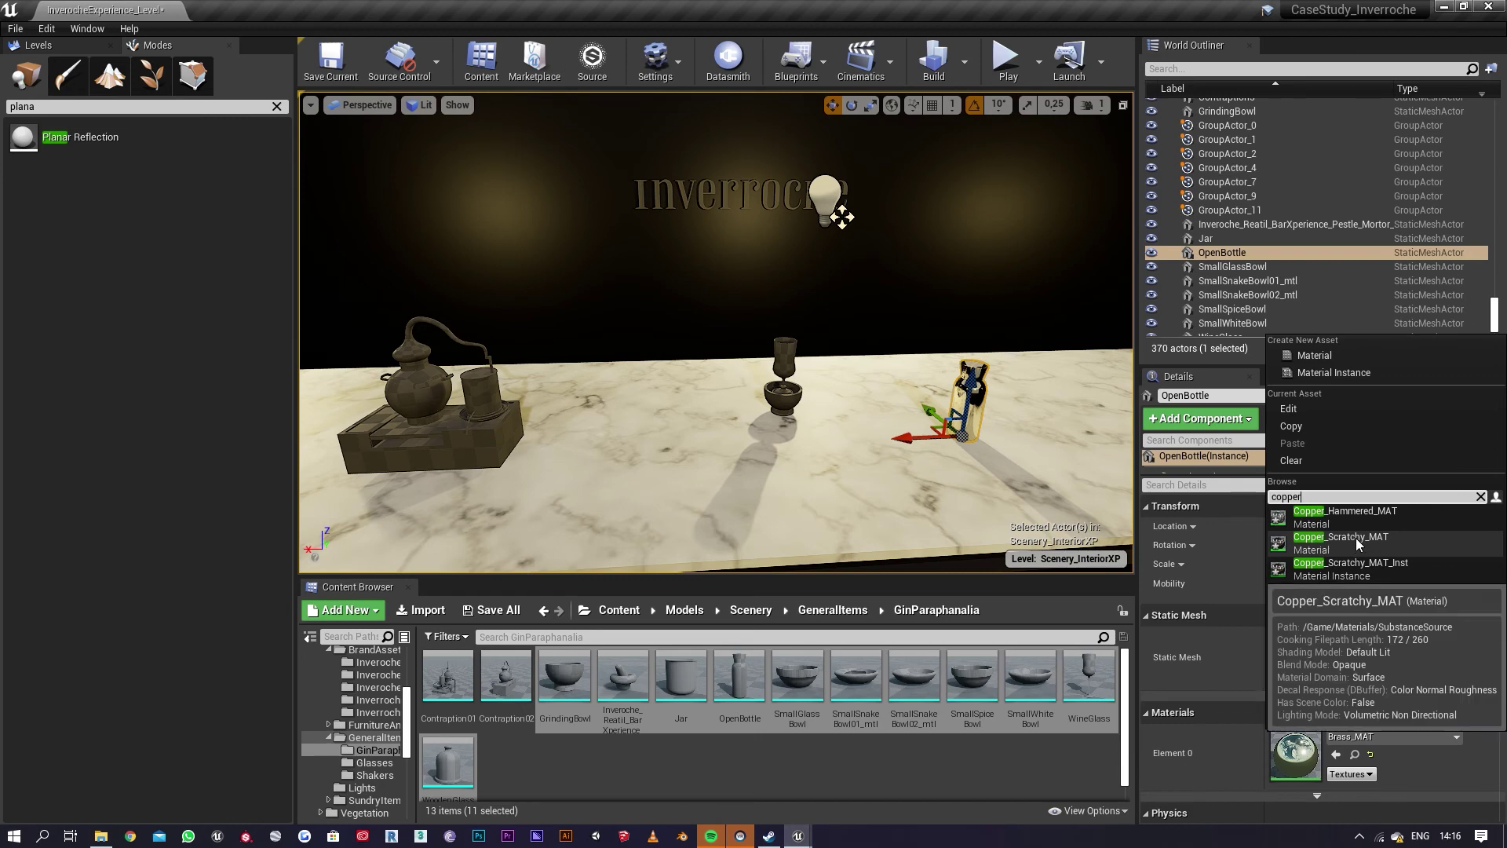
{"action": "left_click", "coordinate": [1387, 570]}
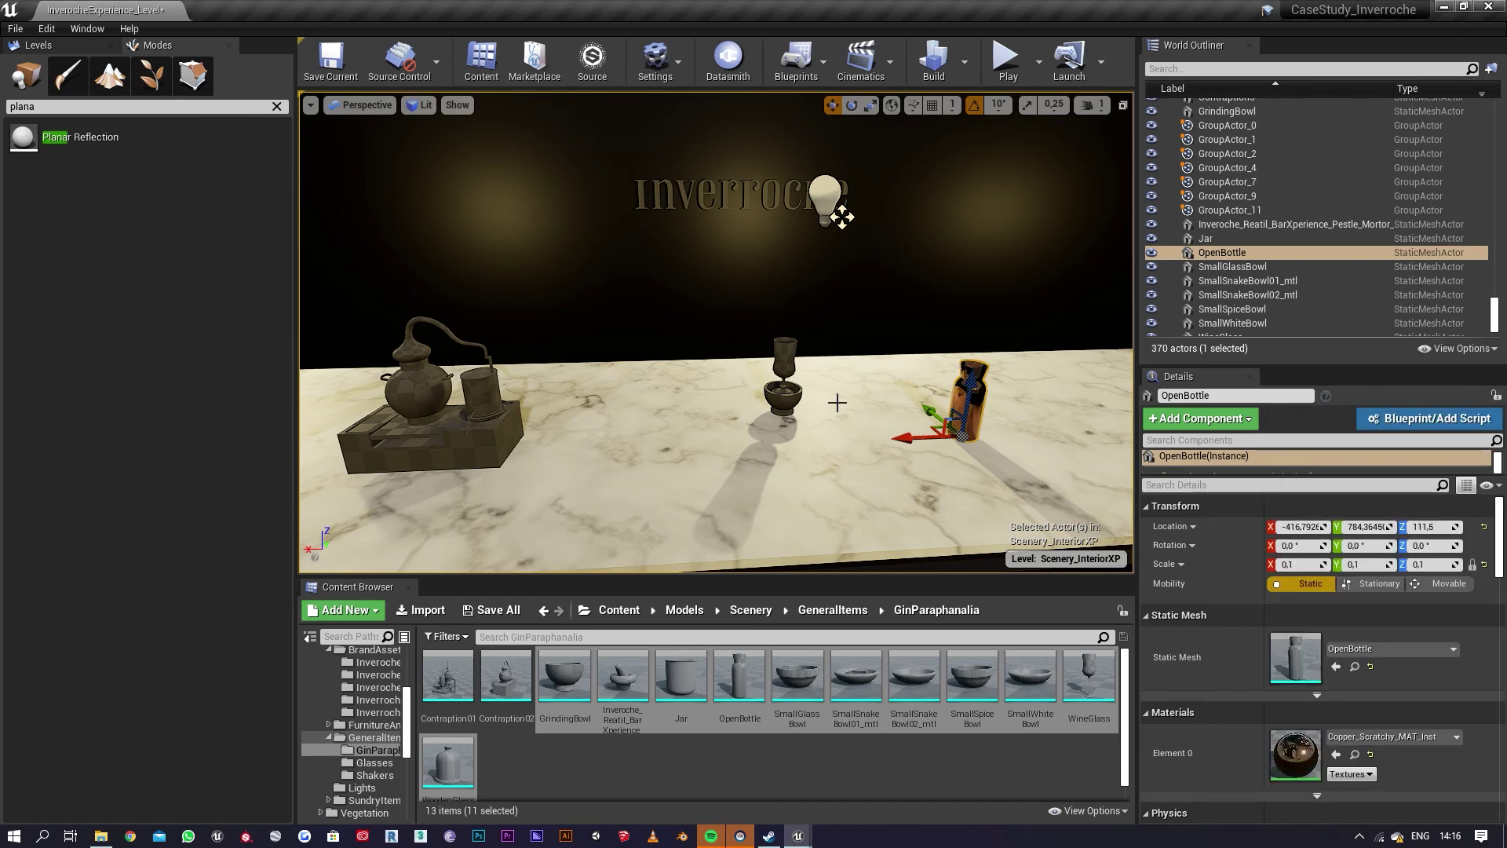
Step: Search Substance Source for stone materials to use on the grinding bowl and download St Cecilia Granite
{"action": "left_click", "coordinate": [787, 410]}
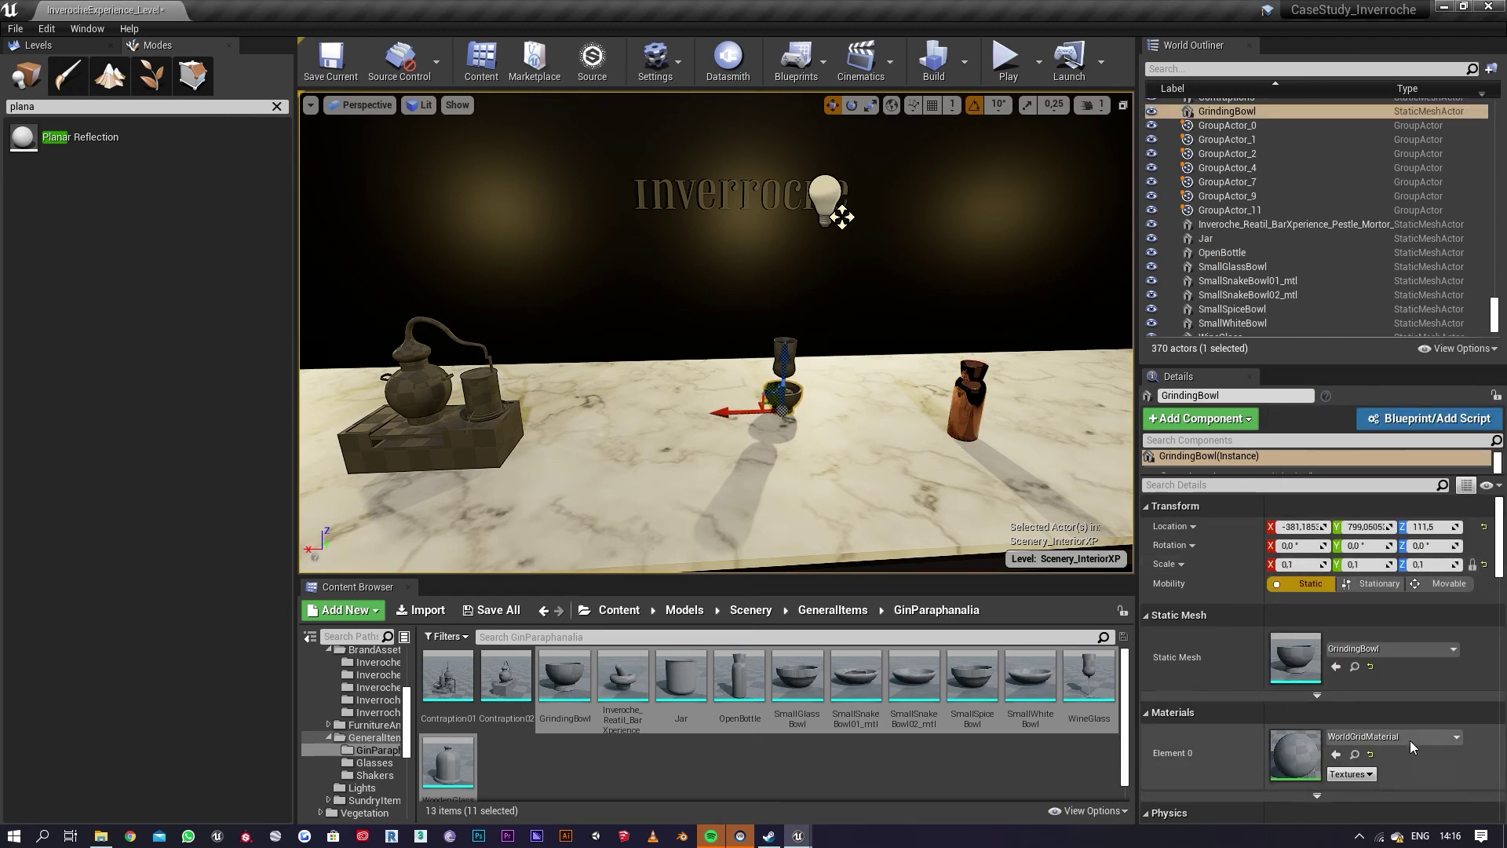
{"action": "left_click", "coordinate": [1446, 738]}
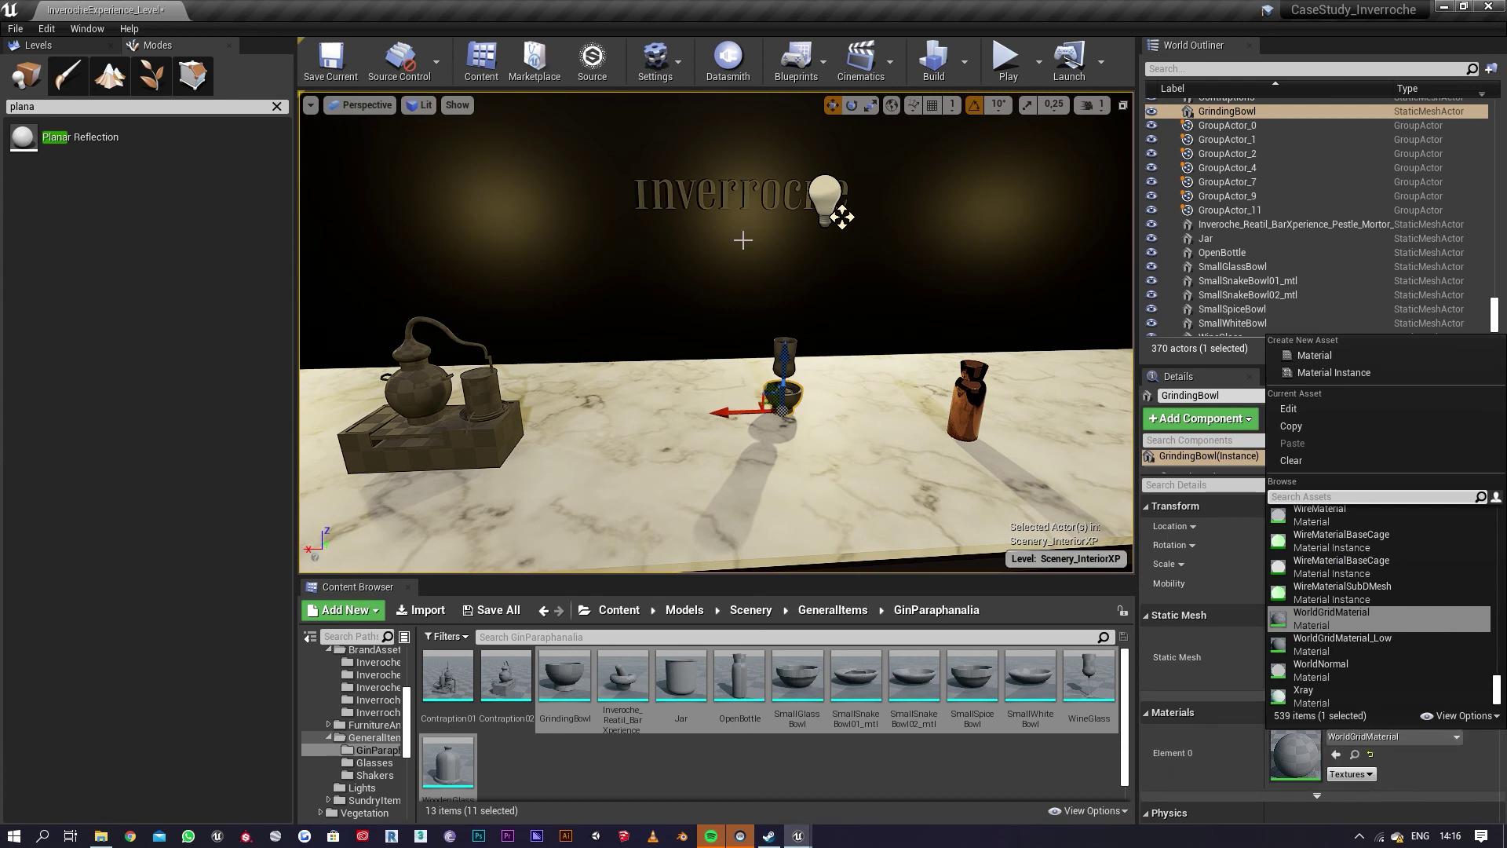
{"action": "left_click", "coordinate": [603, 55]}
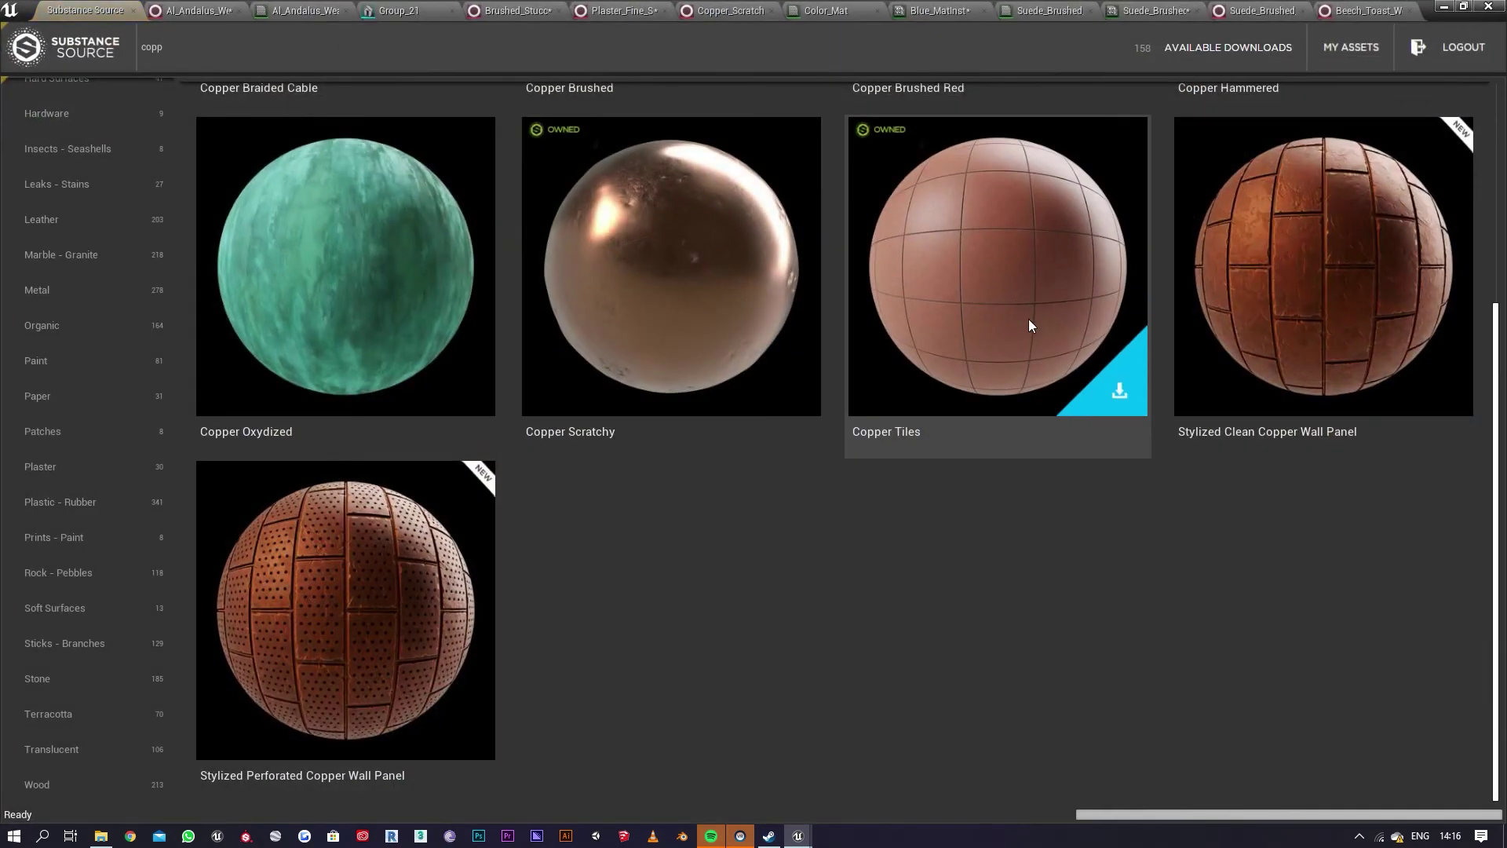
{"action": "left_click", "coordinate": [346, 51]}
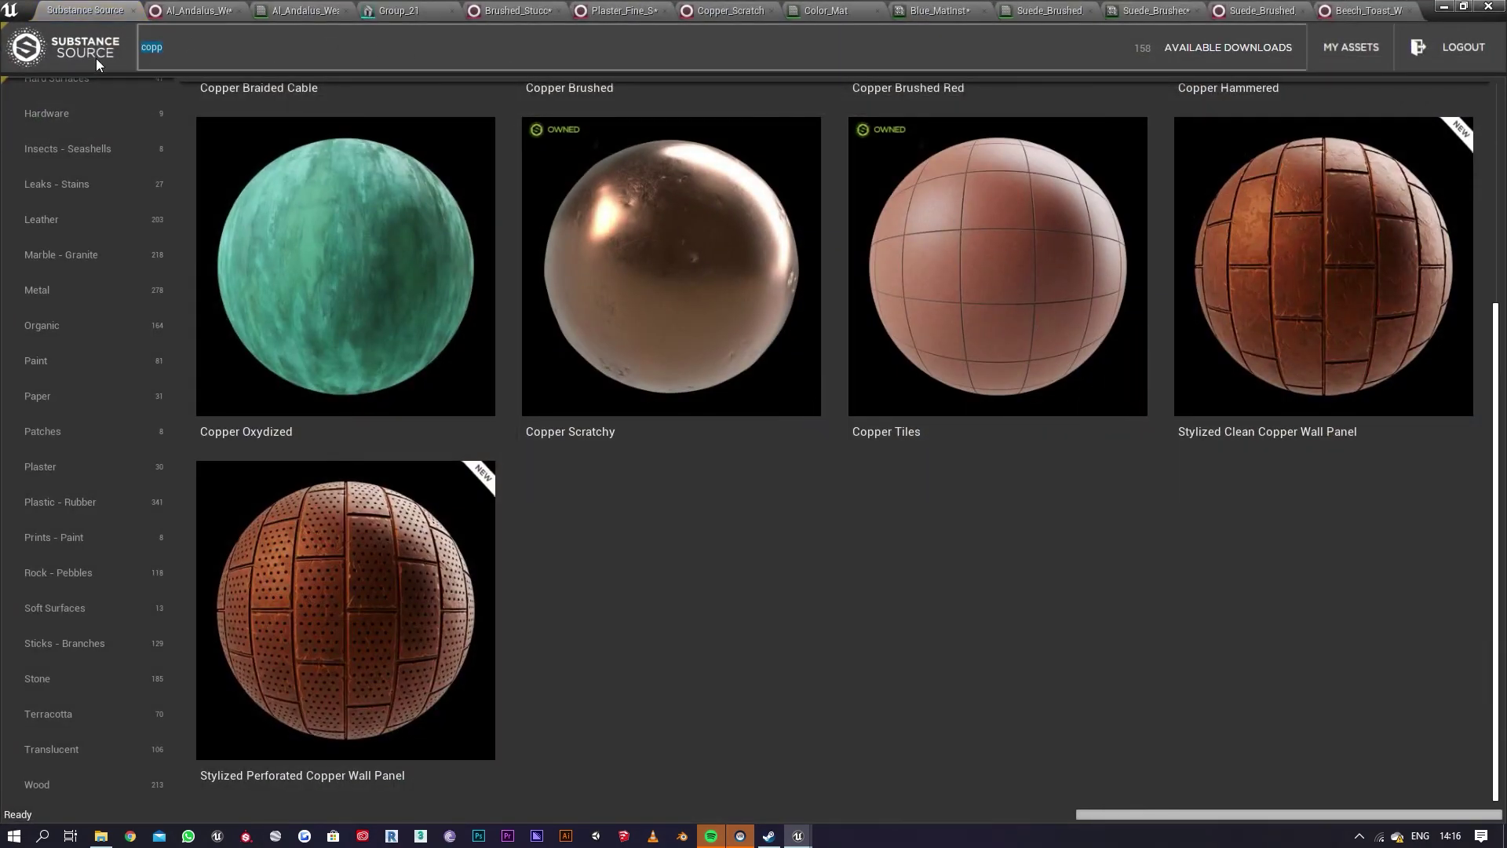
{"action": "type", "text": "stone"}
{"action": "scroll", "coordinate": [822, 270], "scroll_direction": "down", "scroll_amount": 15}
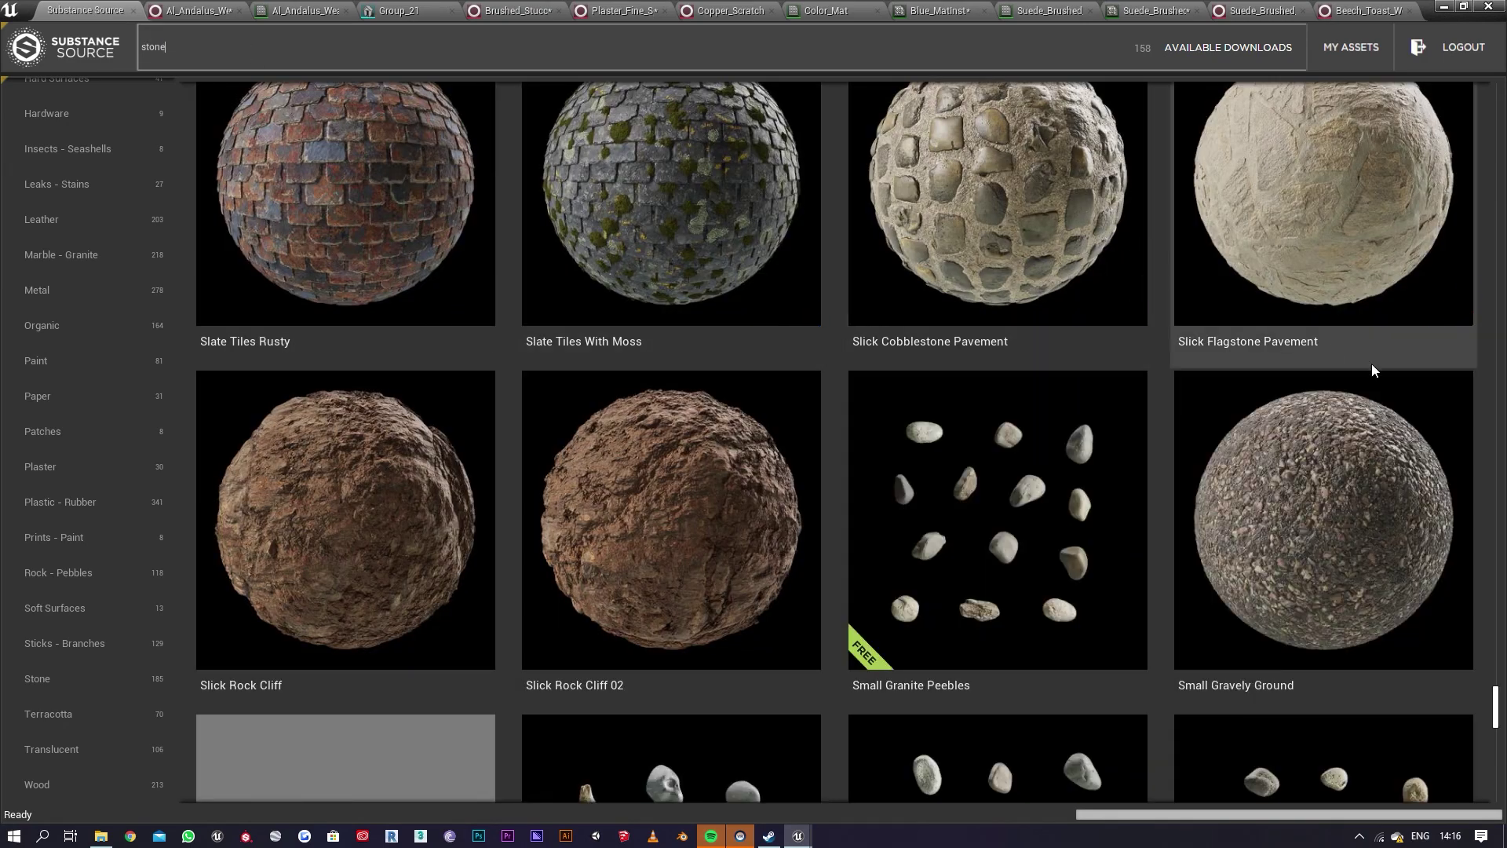
{"action": "scroll", "coordinate": [1405, 377], "scroll_direction": "down", "scroll_amount": 3}
{"action": "scroll", "coordinate": [1386, 515], "scroll_direction": "down", "scroll_amount": 8}
{"action": "scroll", "coordinate": [1350, 502], "scroll_direction": "down", "scroll_amount": 7}
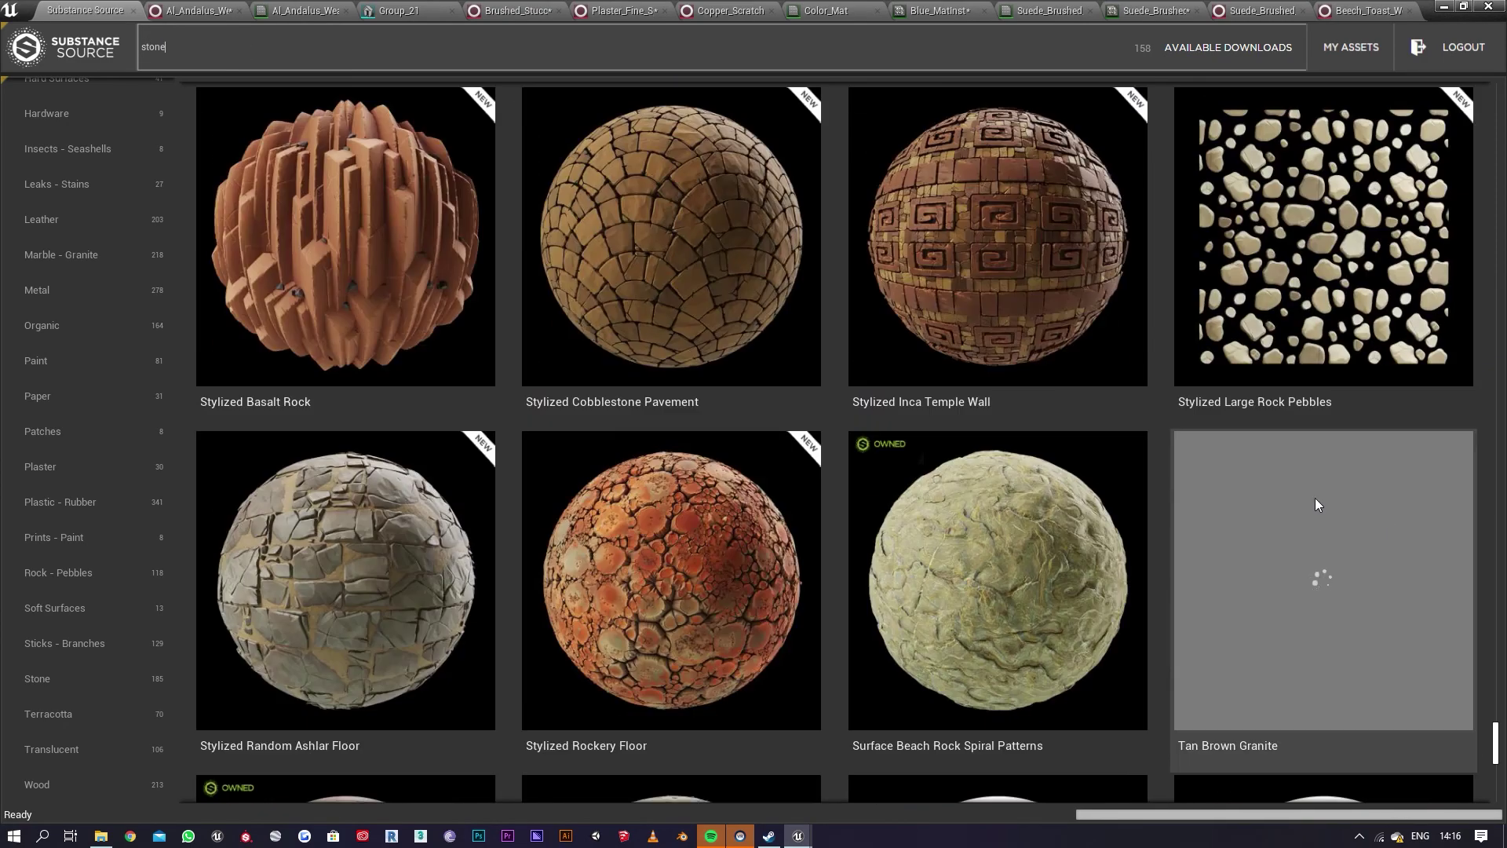
{"action": "scroll", "coordinate": [1099, 498], "scroll_direction": "up", "scroll_amount": 4}
{"action": "left_click", "coordinate": [471, 323]}
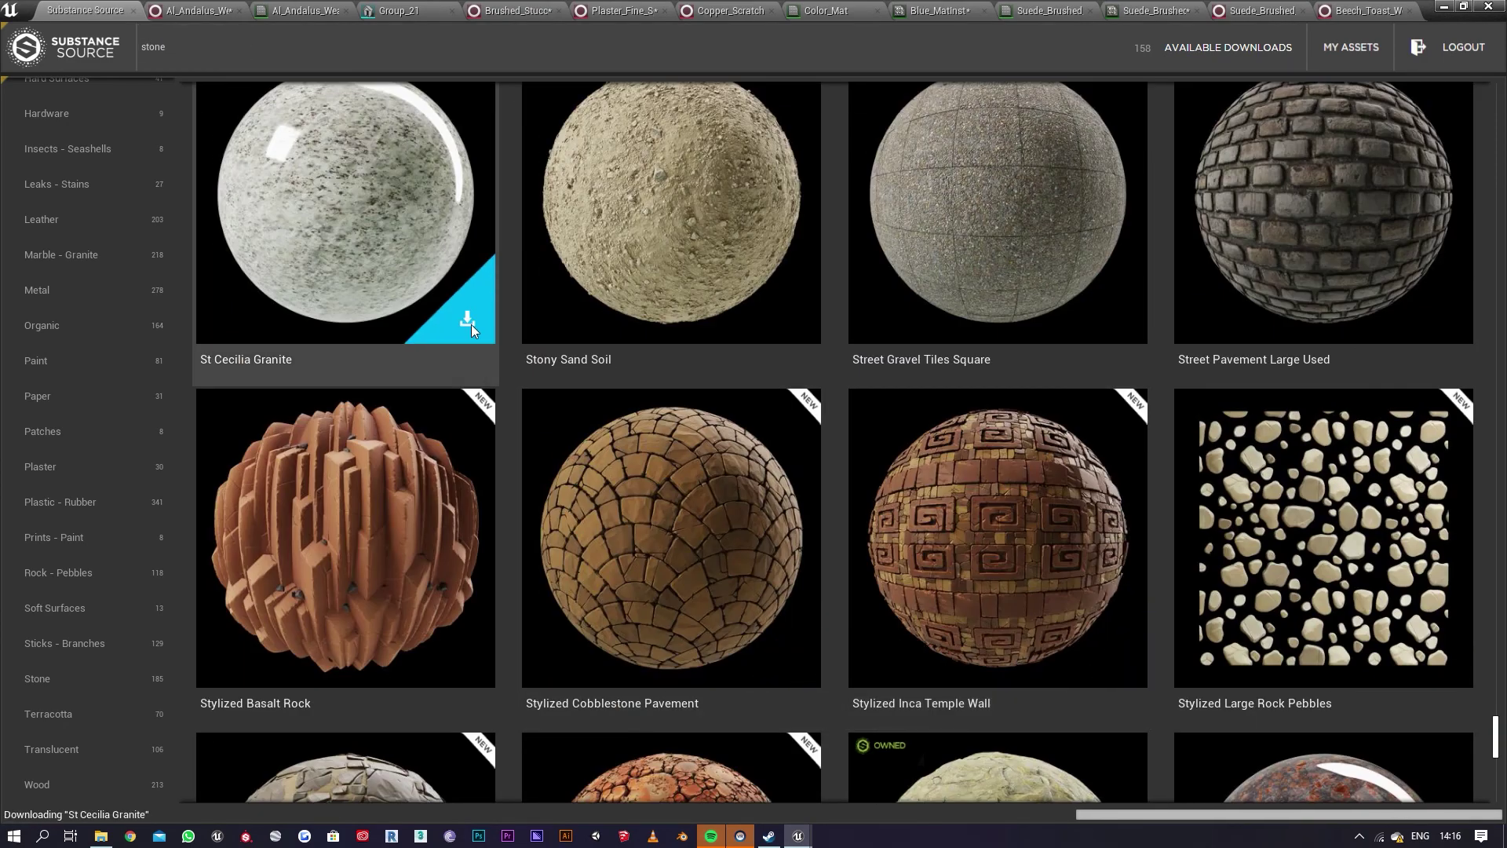
Step: Download the Travertine Vein Persian material from Substance Source and return to the level
{"action": "scroll", "coordinate": [1025, 578], "scroll_direction": "down", "scroll_amount": 5}
{"action": "scroll", "coordinate": [1148, 601], "scroll_direction": "down", "scroll_amount": 8}
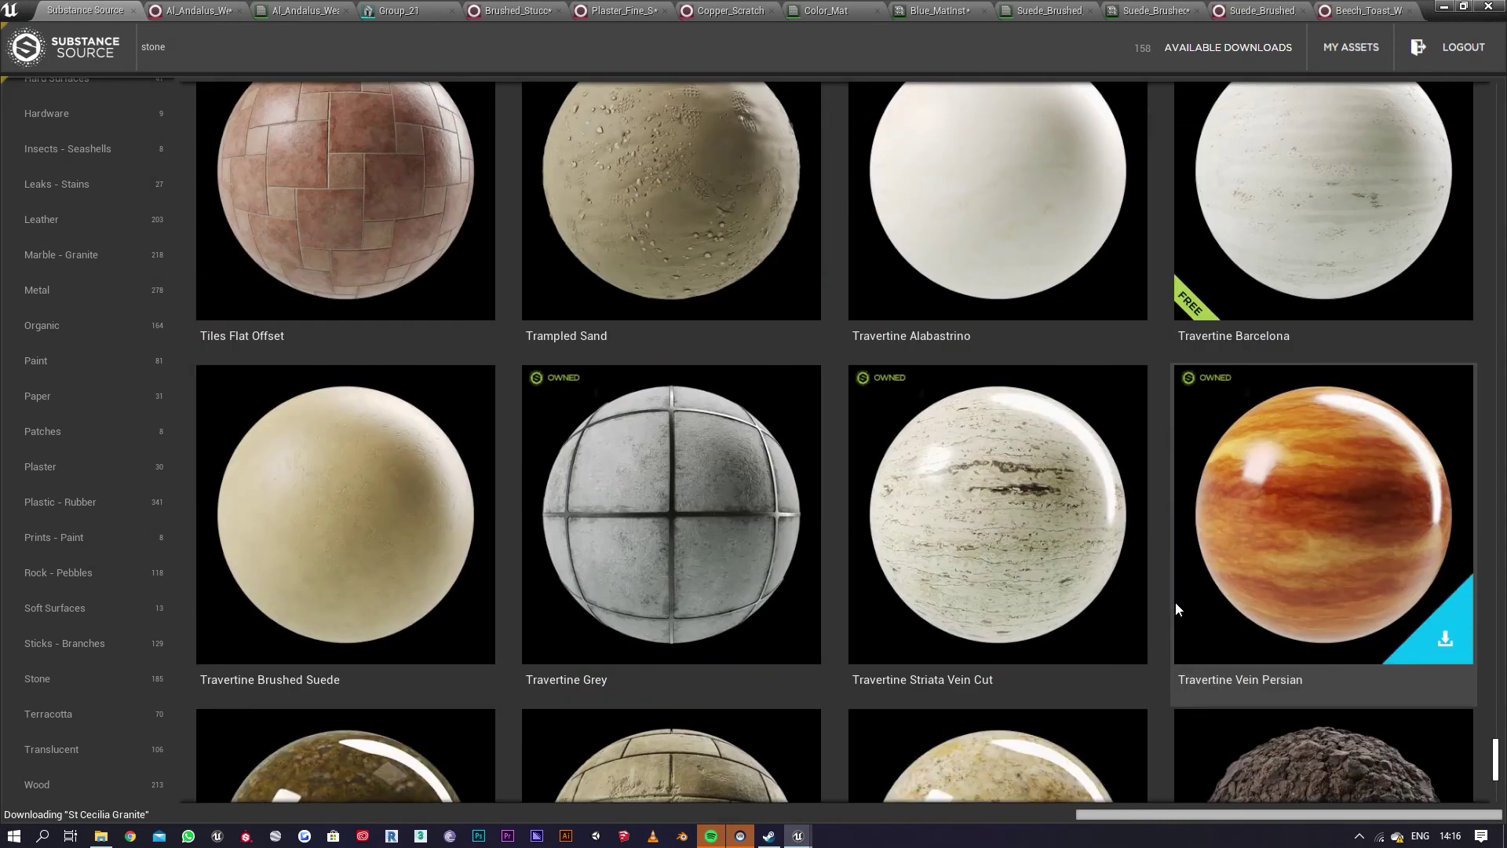
{"action": "left_click", "coordinate": [1462, 639]}
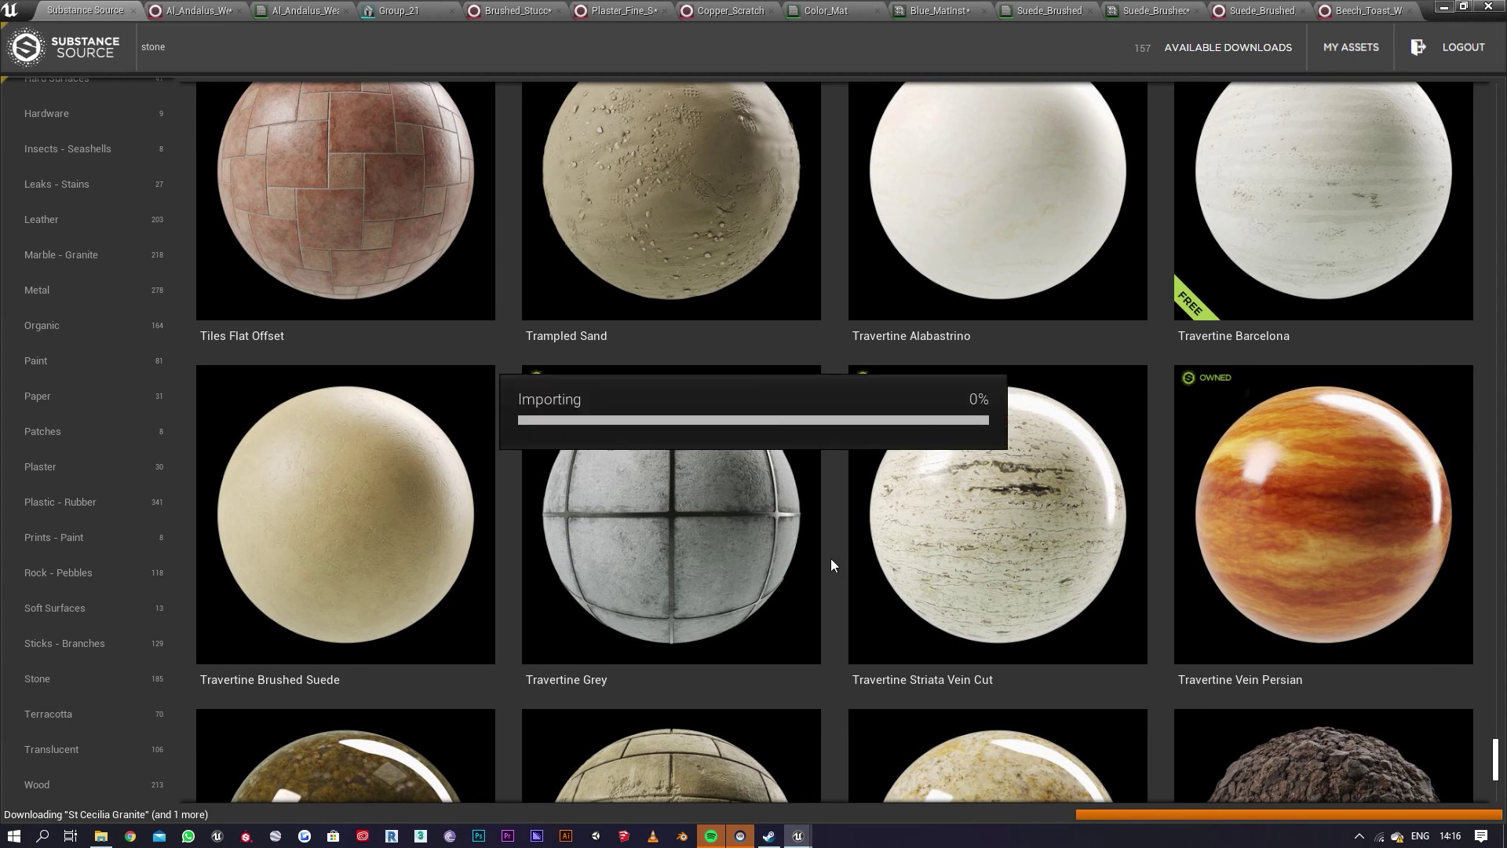
{"action": "left_click", "coordinate": [1445, 7]}
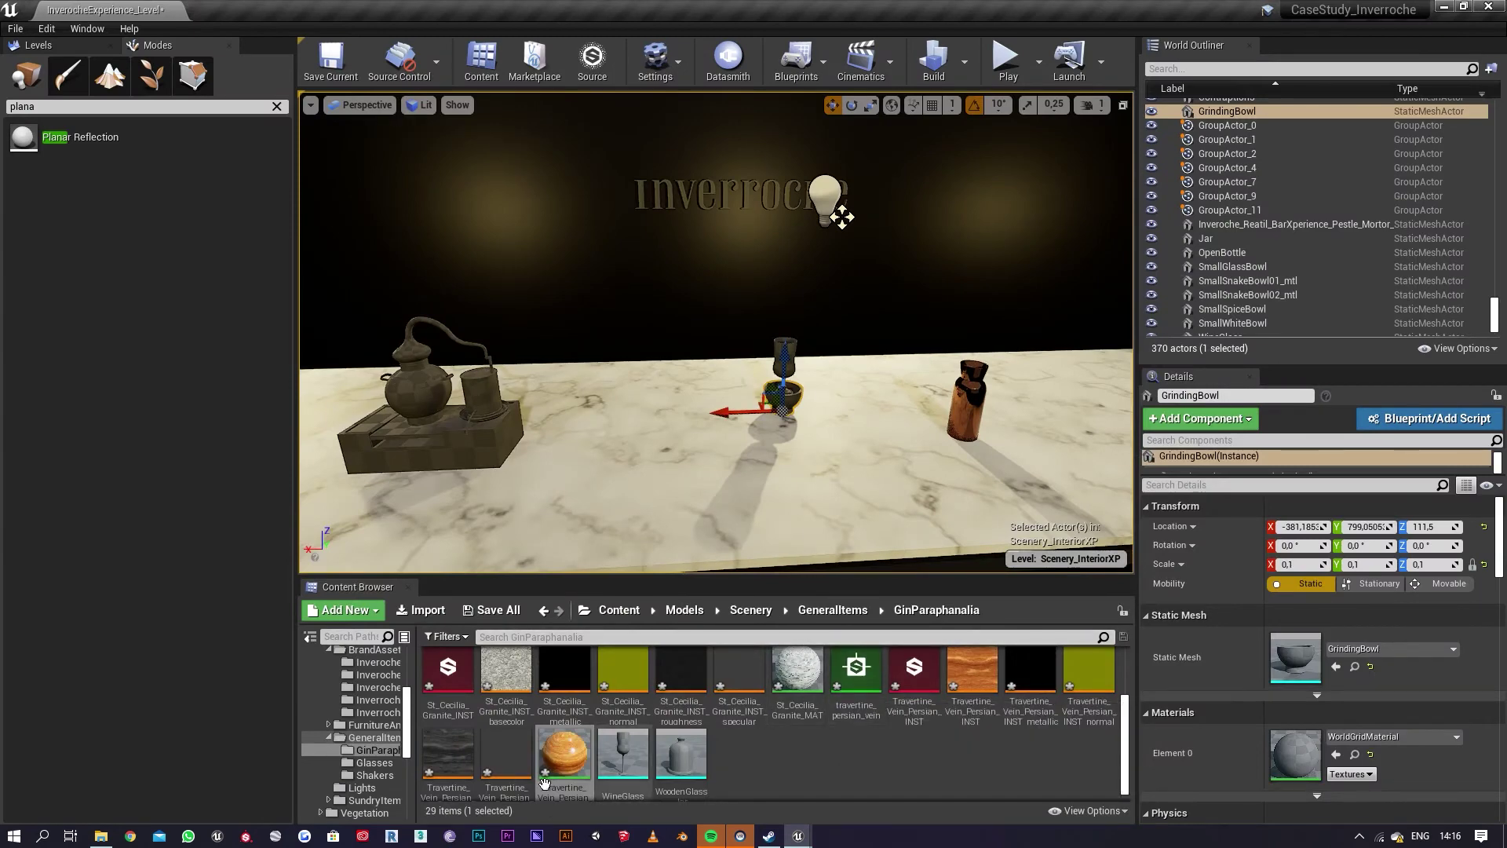
Step: Move all the imported St Cecilia Granite and Travertine Vein Persian assets from GinParaphanalia into the SubstanceSource materials folder
{"action": "scroll", "coordinate": [478, 748], "scroll_direction": "up", "scroll_amount": 2}
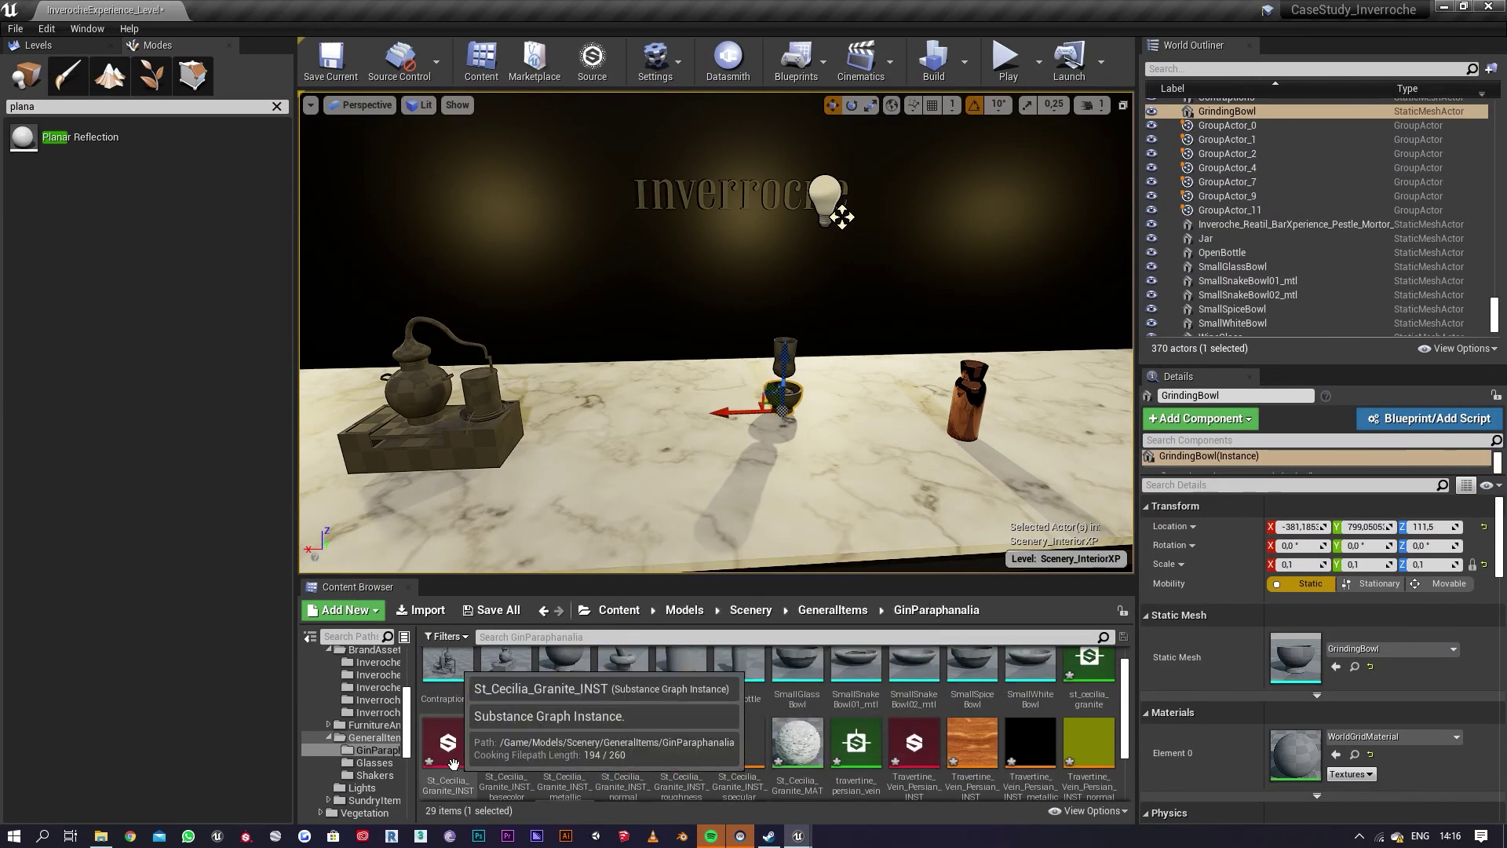
{"action": "left_click", "coordinate": [1104, 684], "text": "shift"}
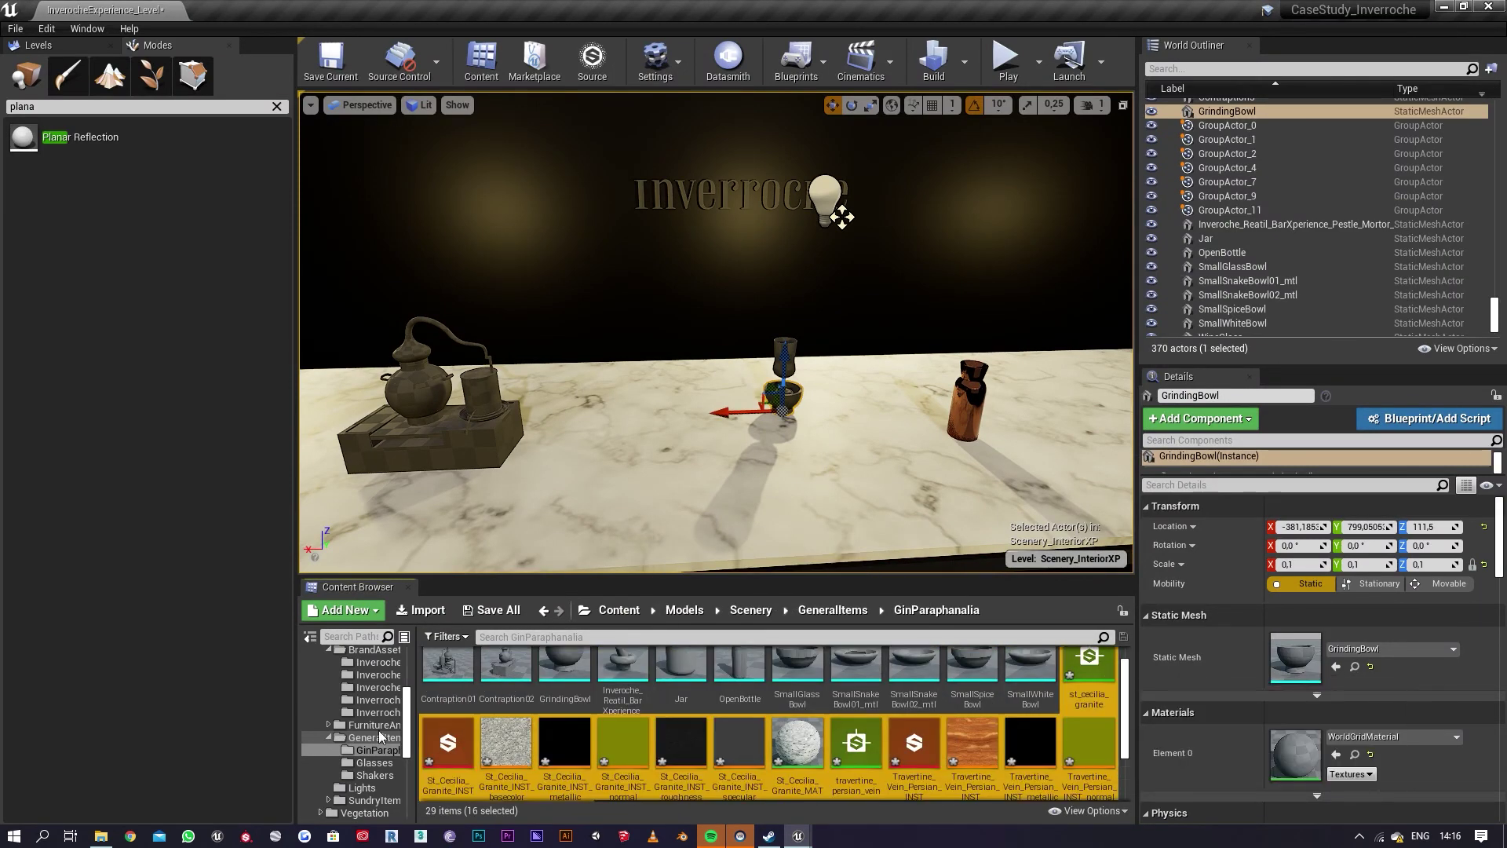
{"action": "scroll", "coordinate": [379, 736], "scroll_direction": "down", "scroll_amount": 3}
{"action": "scroll", "coordinate": [392, 670], "scroll_direction": "up", "scroll_amount": 5}
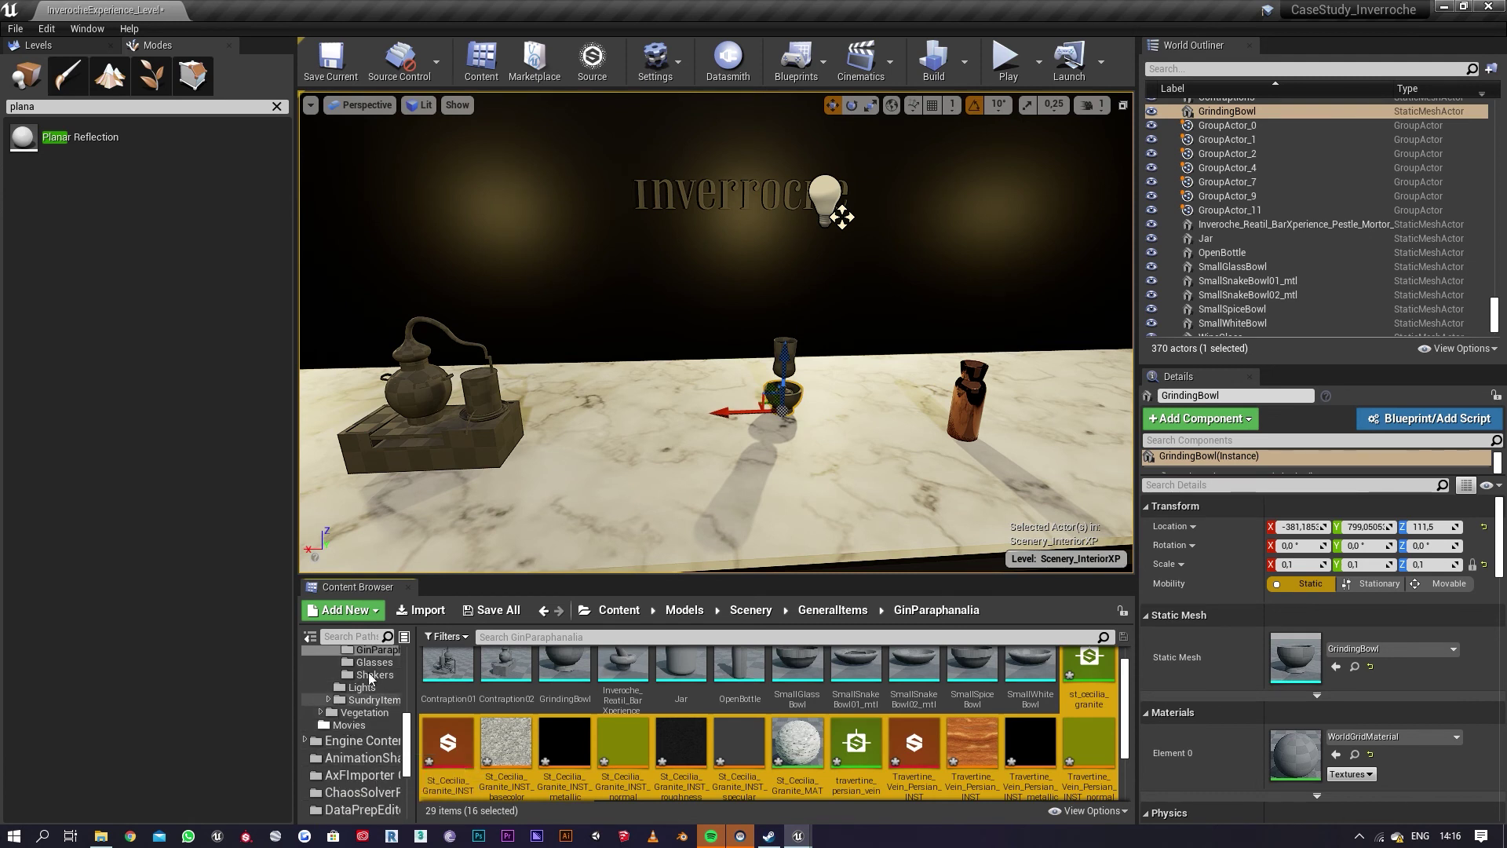
{"action": "scroll", "coordinate": [356, 688], "scroll_direction": "up", "scroll_amount": 3}
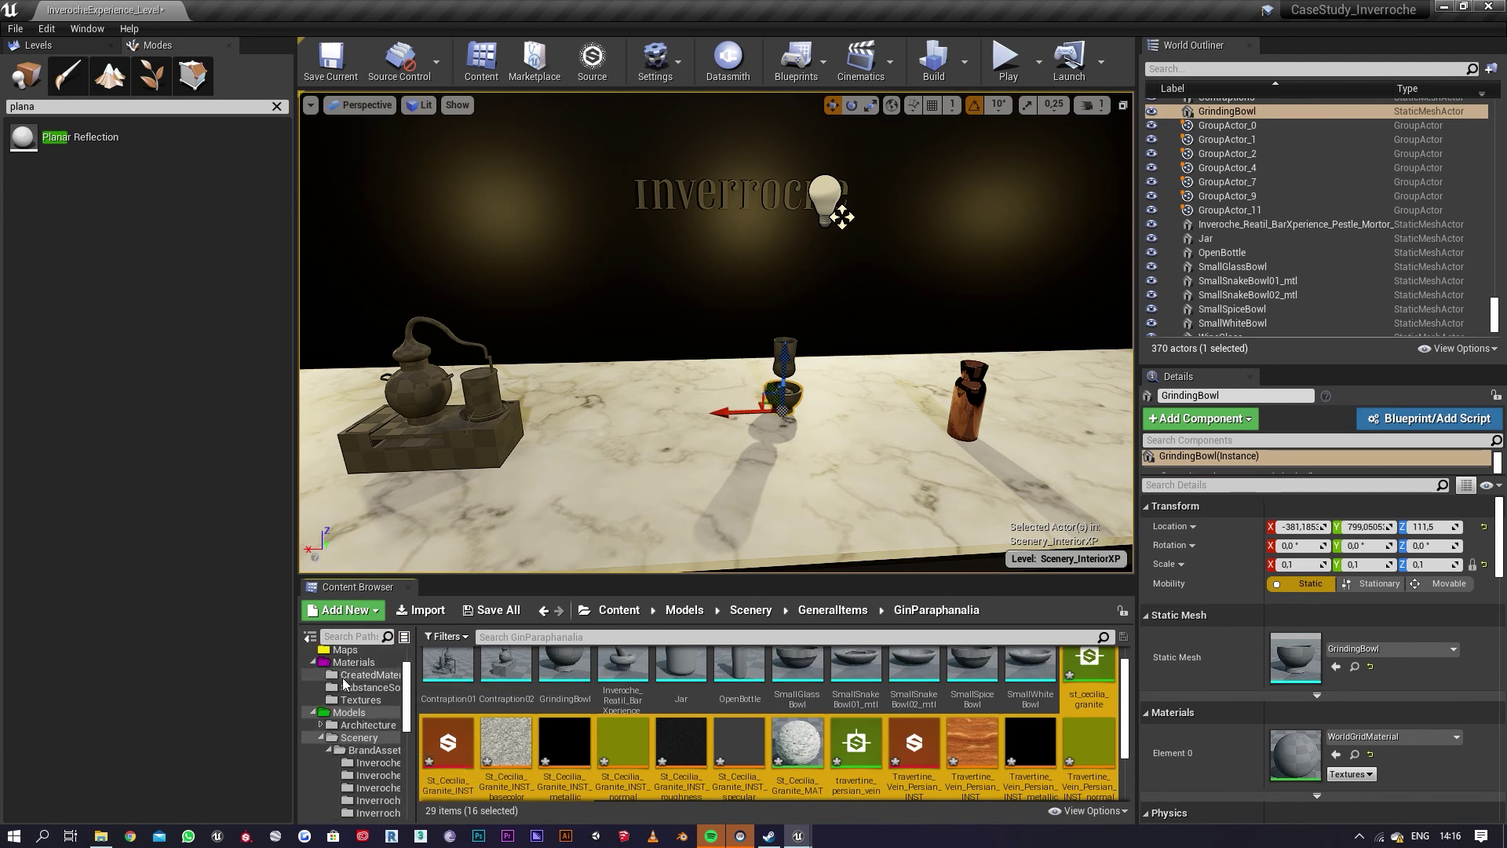
{"action": "left_click_drag", "start_coordinate": [446, 744], "coordinate": [371, 750]}
{"action": "left_click", "coordinate": [396, 772]}
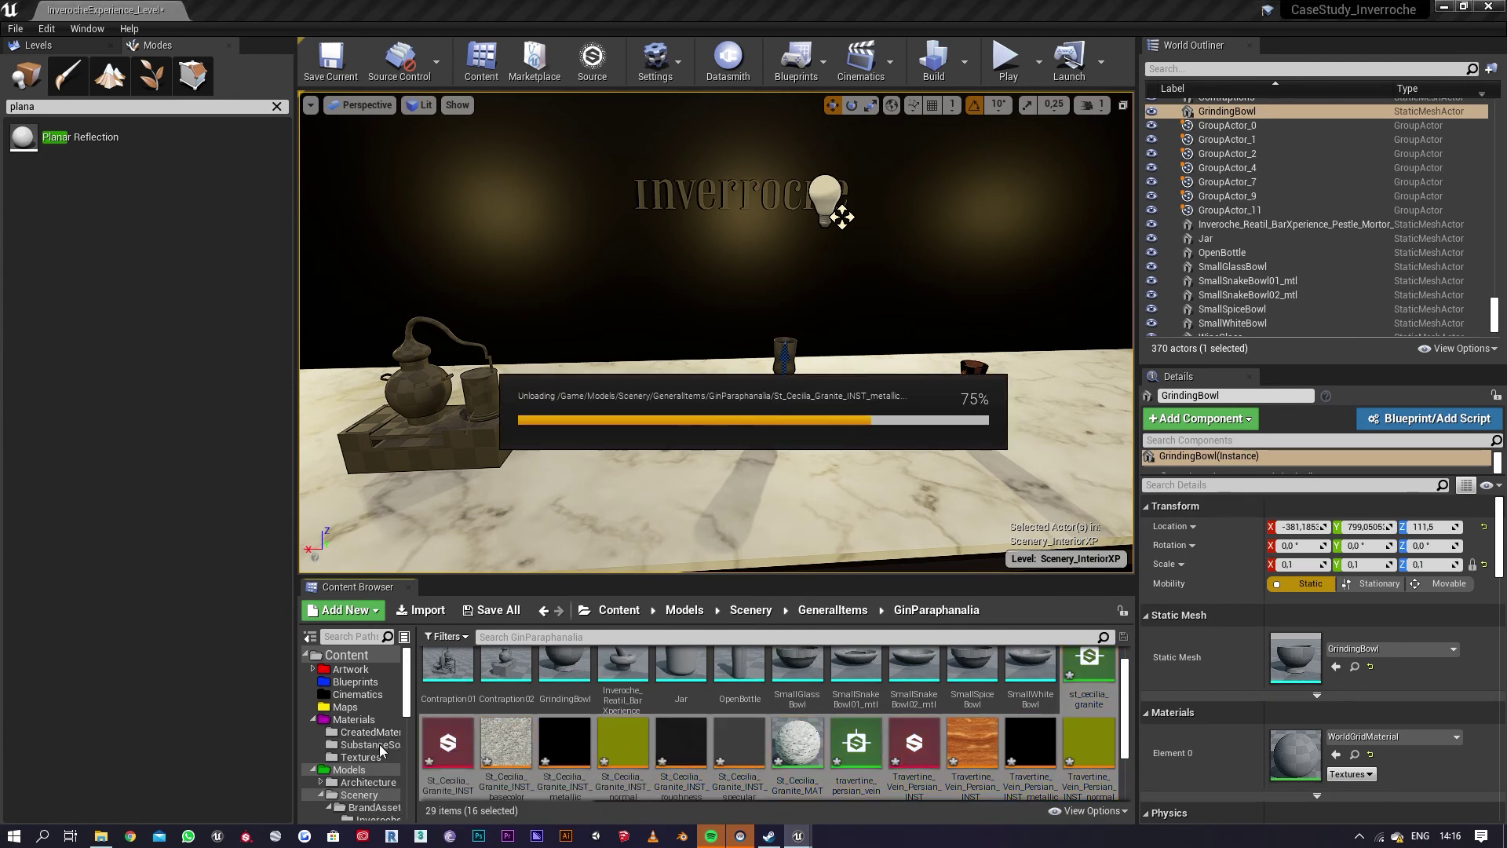
Step: Create a material instance from St_Cecilia_Granite_MAT in the SubstanceSource folder
{"action": "left_click", "coordinate": [379, 746]}
{"action": "scroll", "coordinate": [895, 720], "scroll_direction": "down", "scroll_amount": 5}
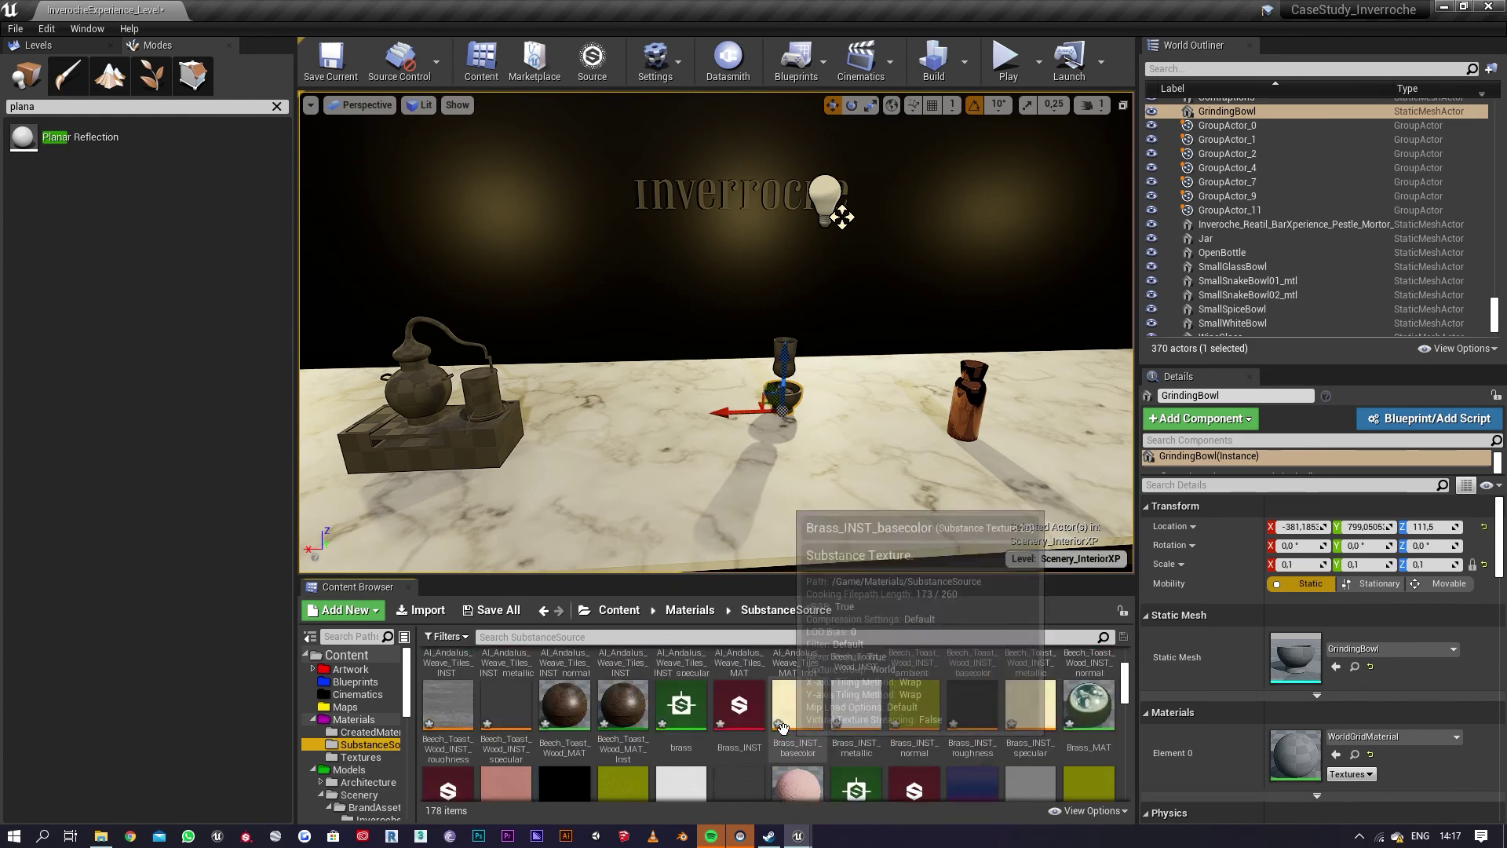
{"action": "scroll", "coordinate": [895, 720], "scroll_direction": "down", "scroll_amount": 4}
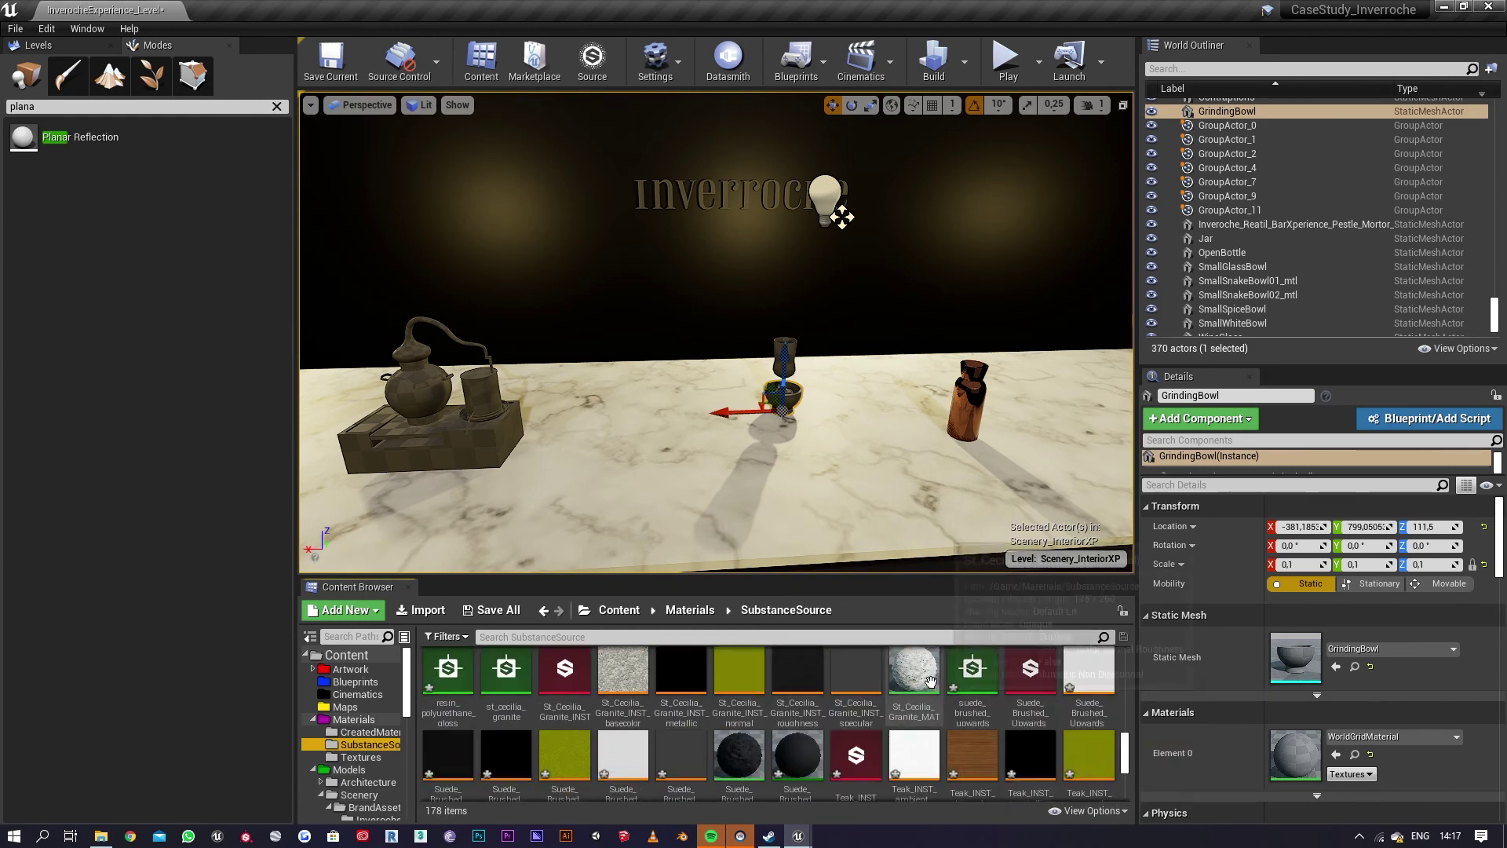
{"action": "right_click", "coordinate": [930, 683]}
{"action": "left_click", "coordinate": [1006, 309]}
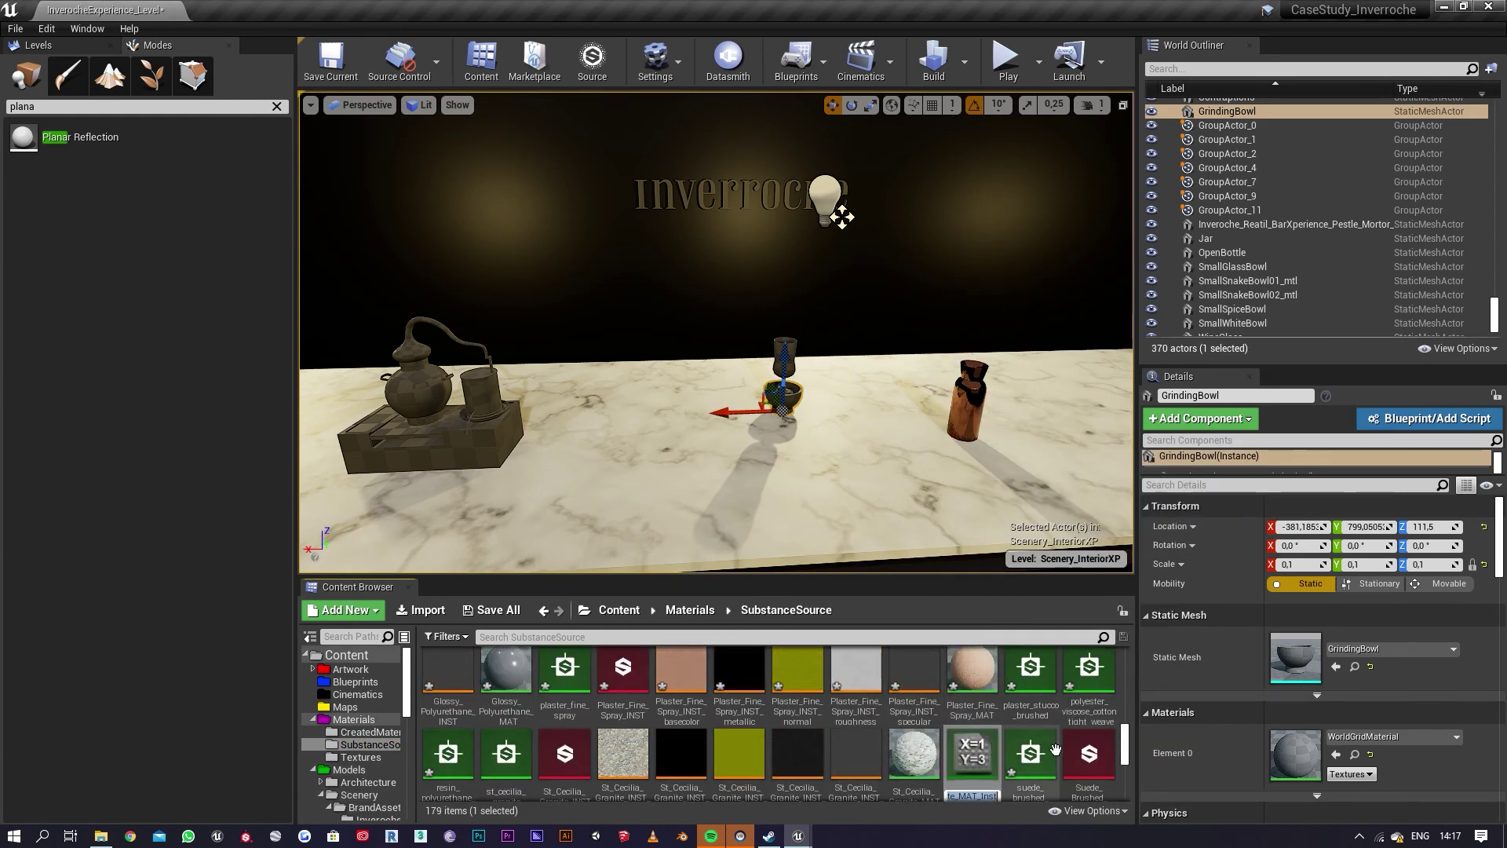
Step: Assign St_Cecilia_Granite_MAT_Inst to the GrindingBowl and move the bowl along the counter towards the distiller and the front edge
{"action": "left_click_drag", "start_coordinate": [973, 754], "coordinate": [595, 439]}
{"action": "left_click_drag", "start_coordinate": [653, 392], "coordinate": [635, 431]}
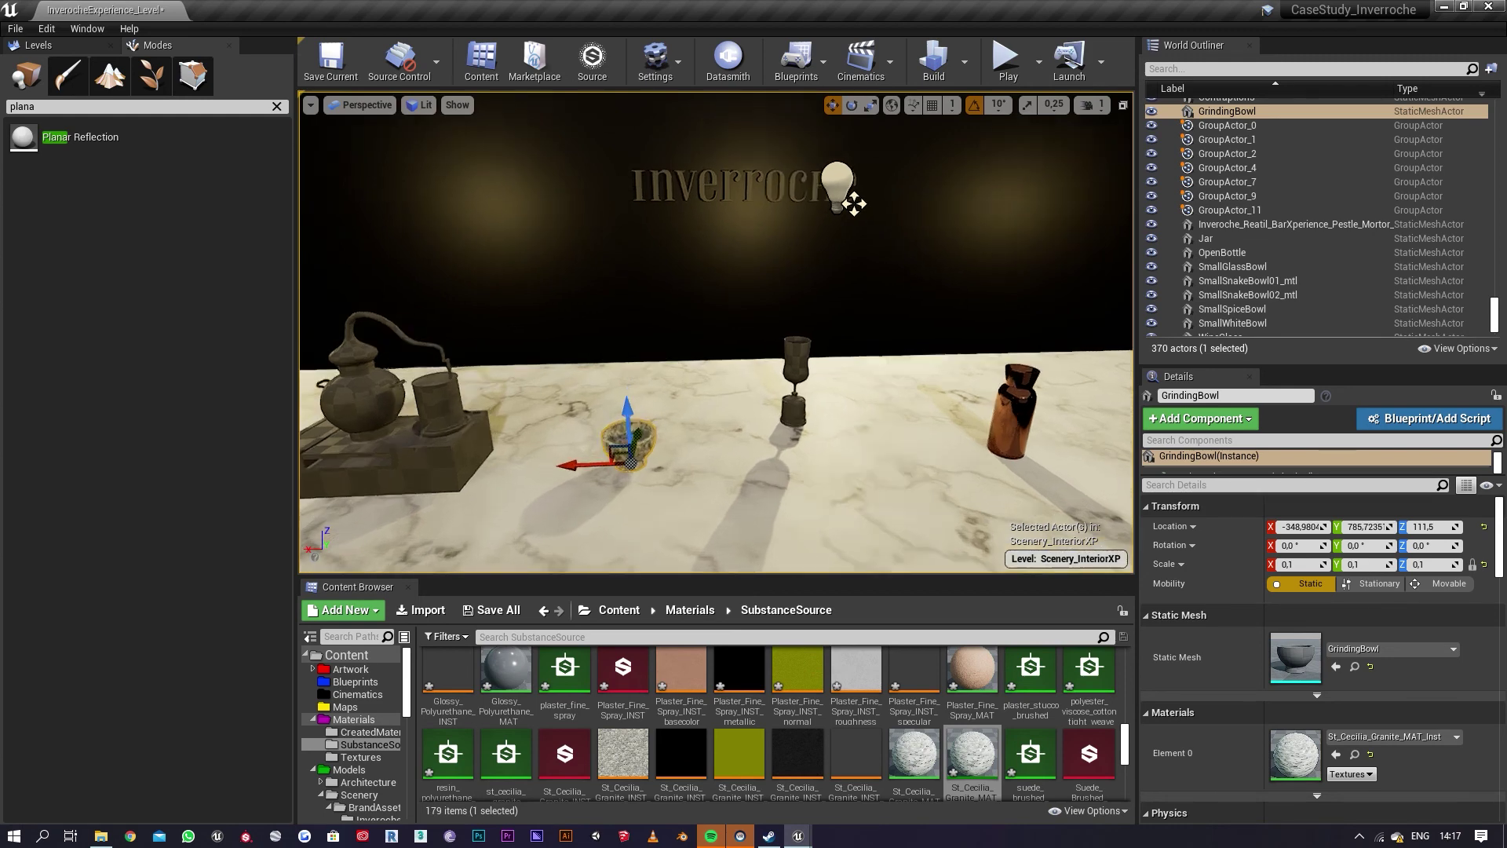
{"action": "key", "text": "f"}
Step: Move the Jar out from under the wine glass to behind the grinding bowl and assign it Copper_Scratchy_MAT_Inst
{"action": "right_click_drag", "start_coordinate": [634, 430], "coordinate": [581, 479]}
{"action": "mouse_move", "coordinate": [756, 329]}
{"action": "right_mouse_down"}
{"action": "mouse_move", "coordinate": [742, 339]}
{"action": "mouse_move", "coordinate": [832, 259]}
{"action": "mouse_move", "coordinate": [756, 328]}
{"action": "right_mouse_up"}
{"action": "left_click", "coordinate": [758, 331]}
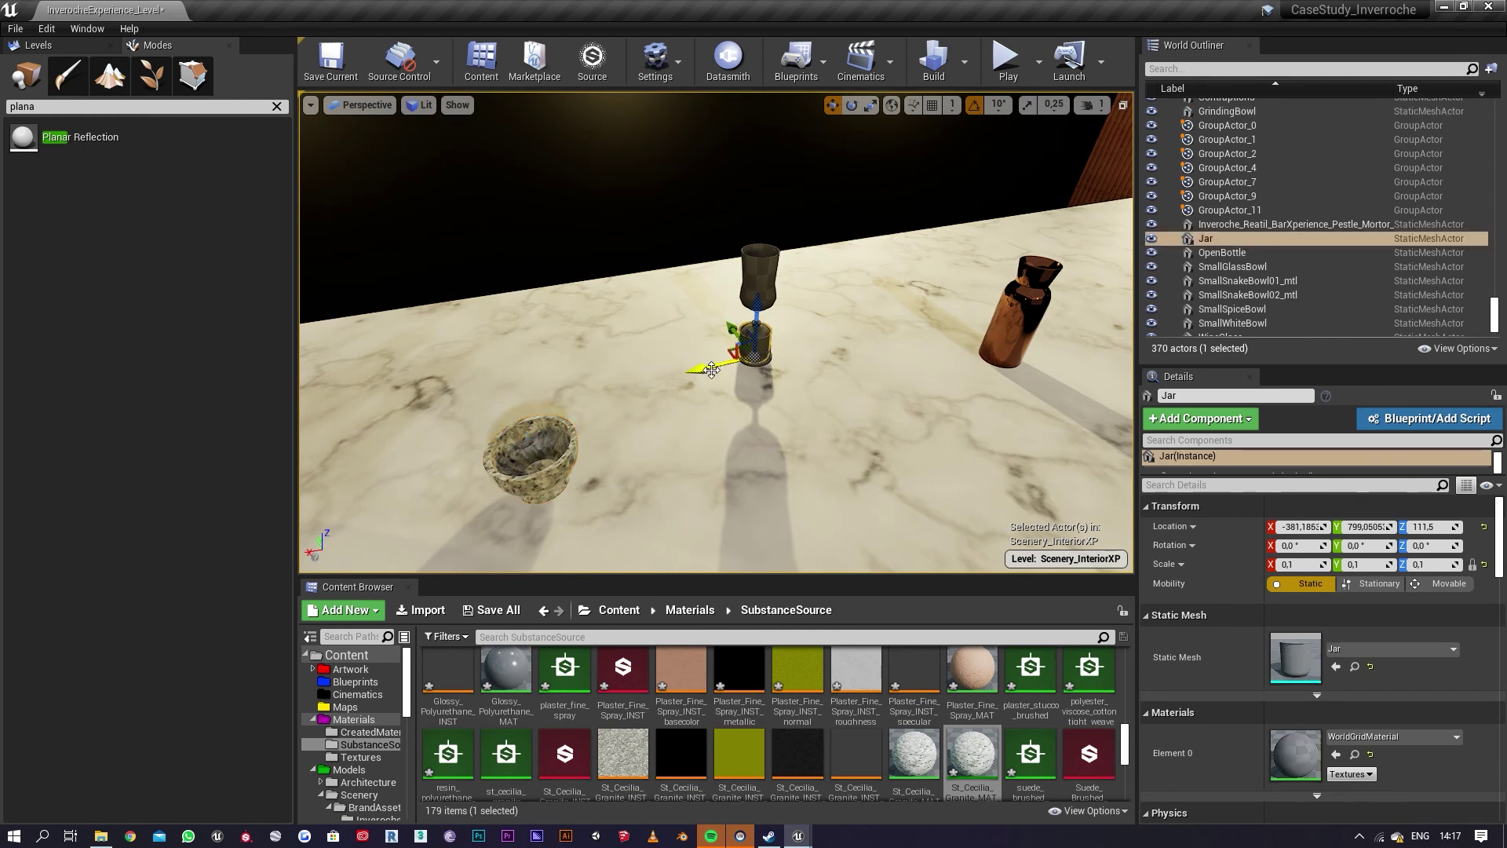
{"action": "left_click_drag", "start_coordinate": [723, 357], "coordinate": [548, 415]}
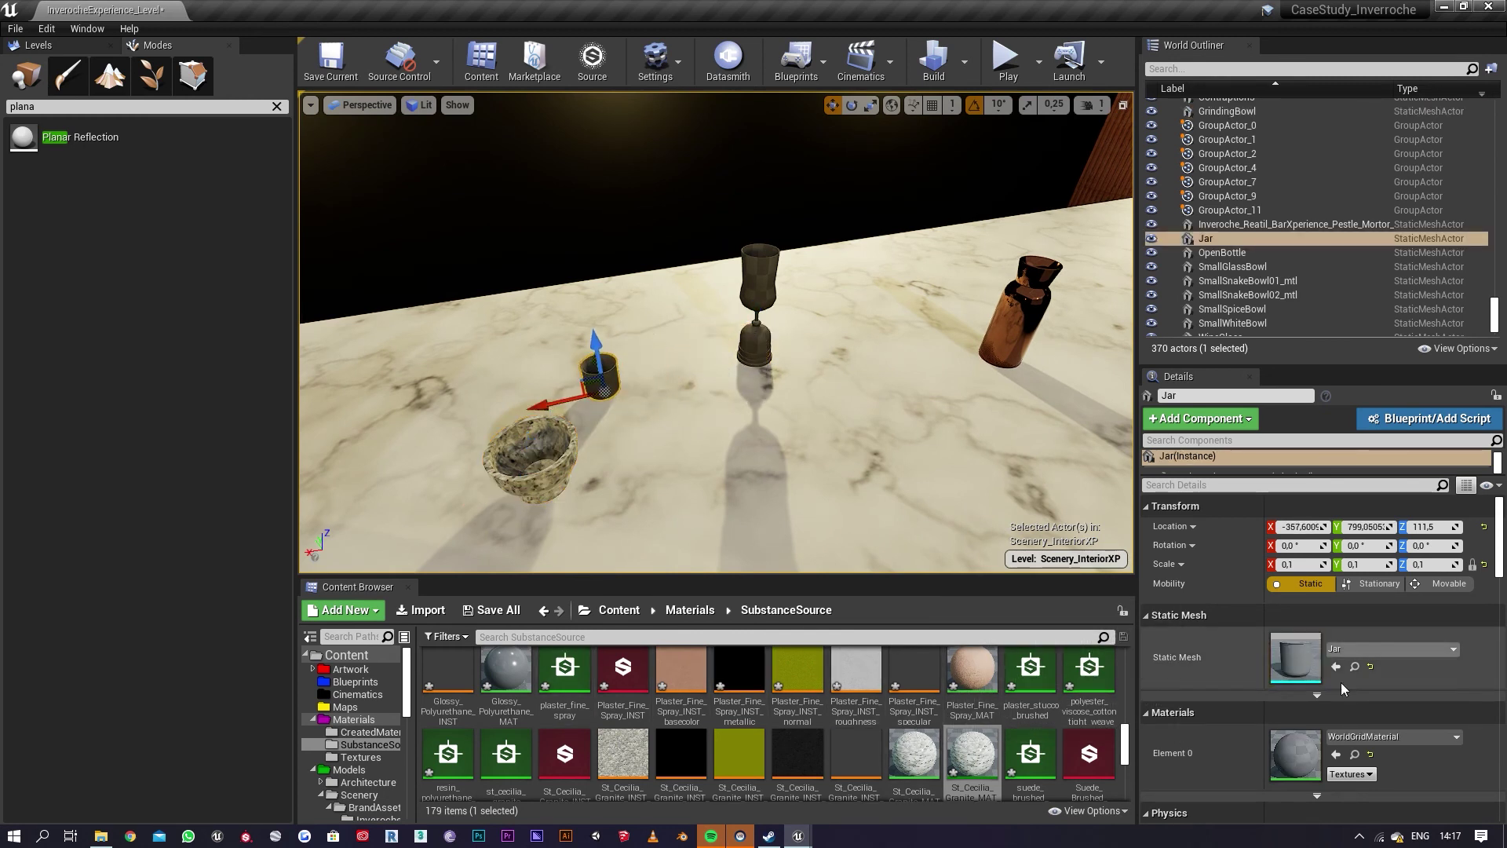
{"action": "left_click", "coordinate": [1439, 739]}
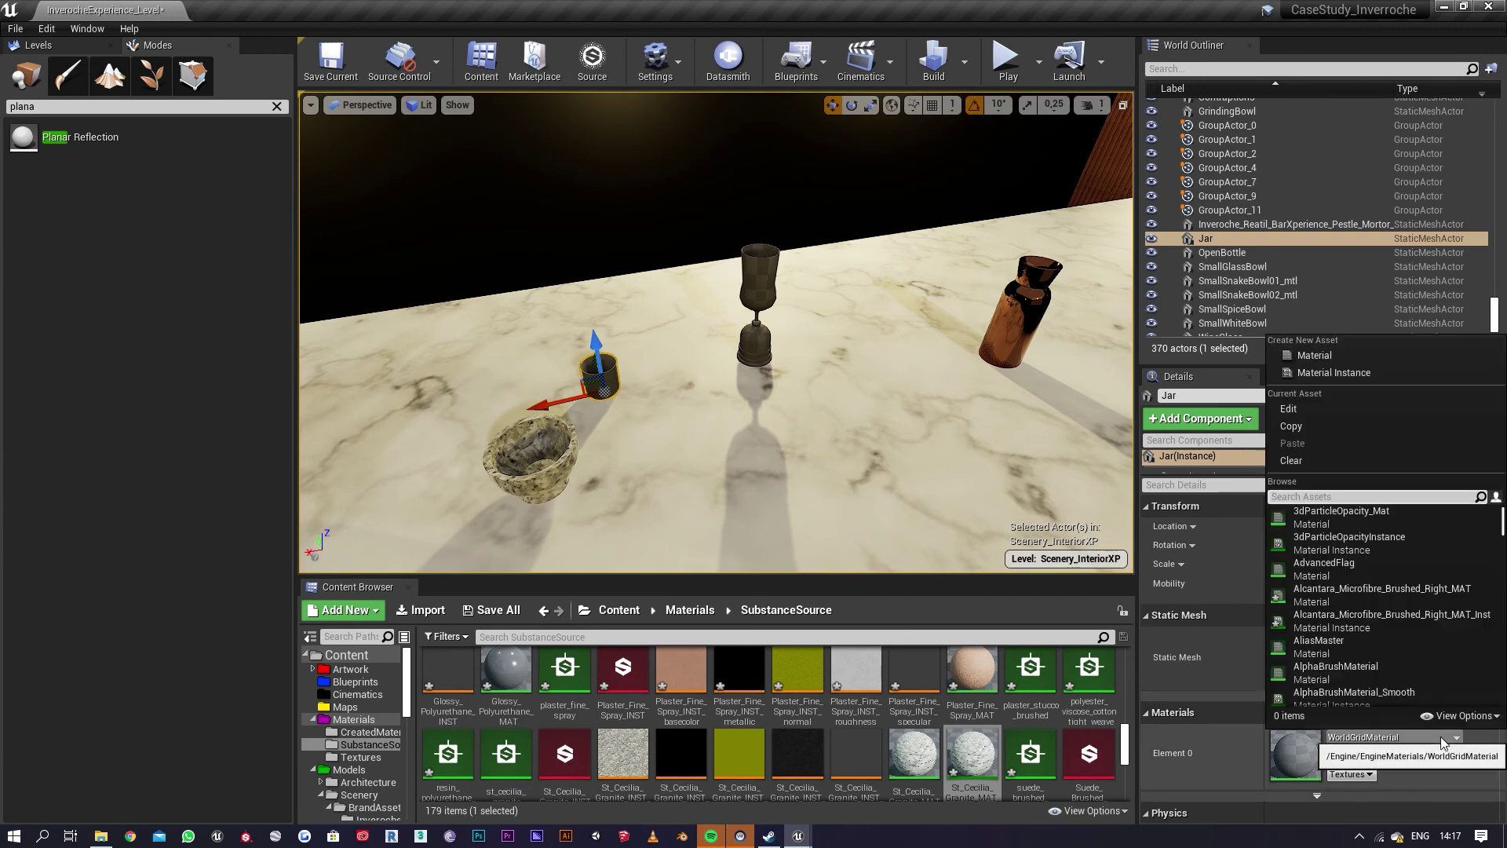
{"action": "type", "text": "copper"}
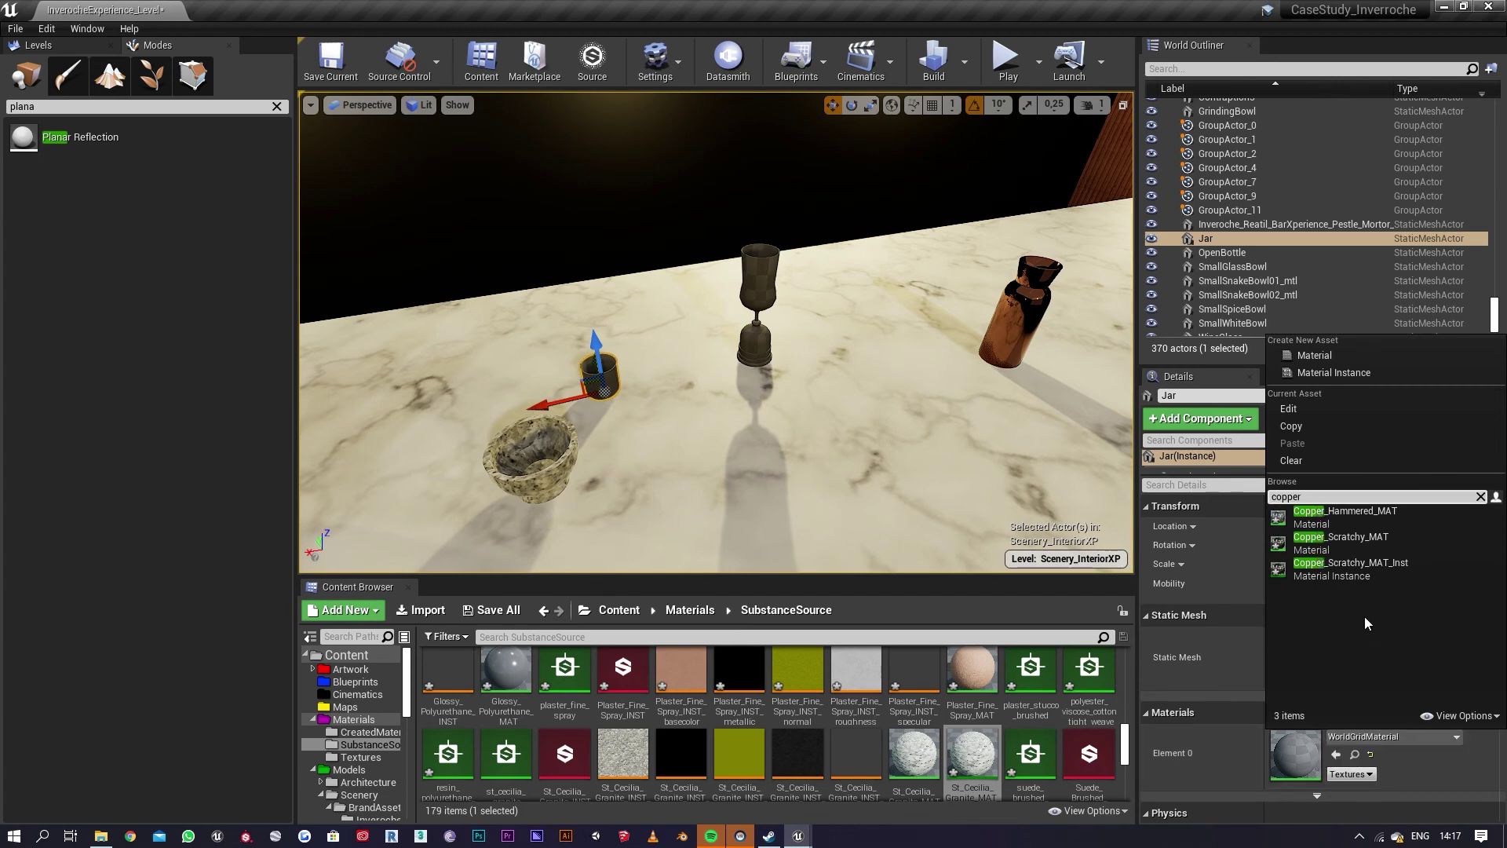
{"action": "left_click", "coordinate": [1368, 554]}
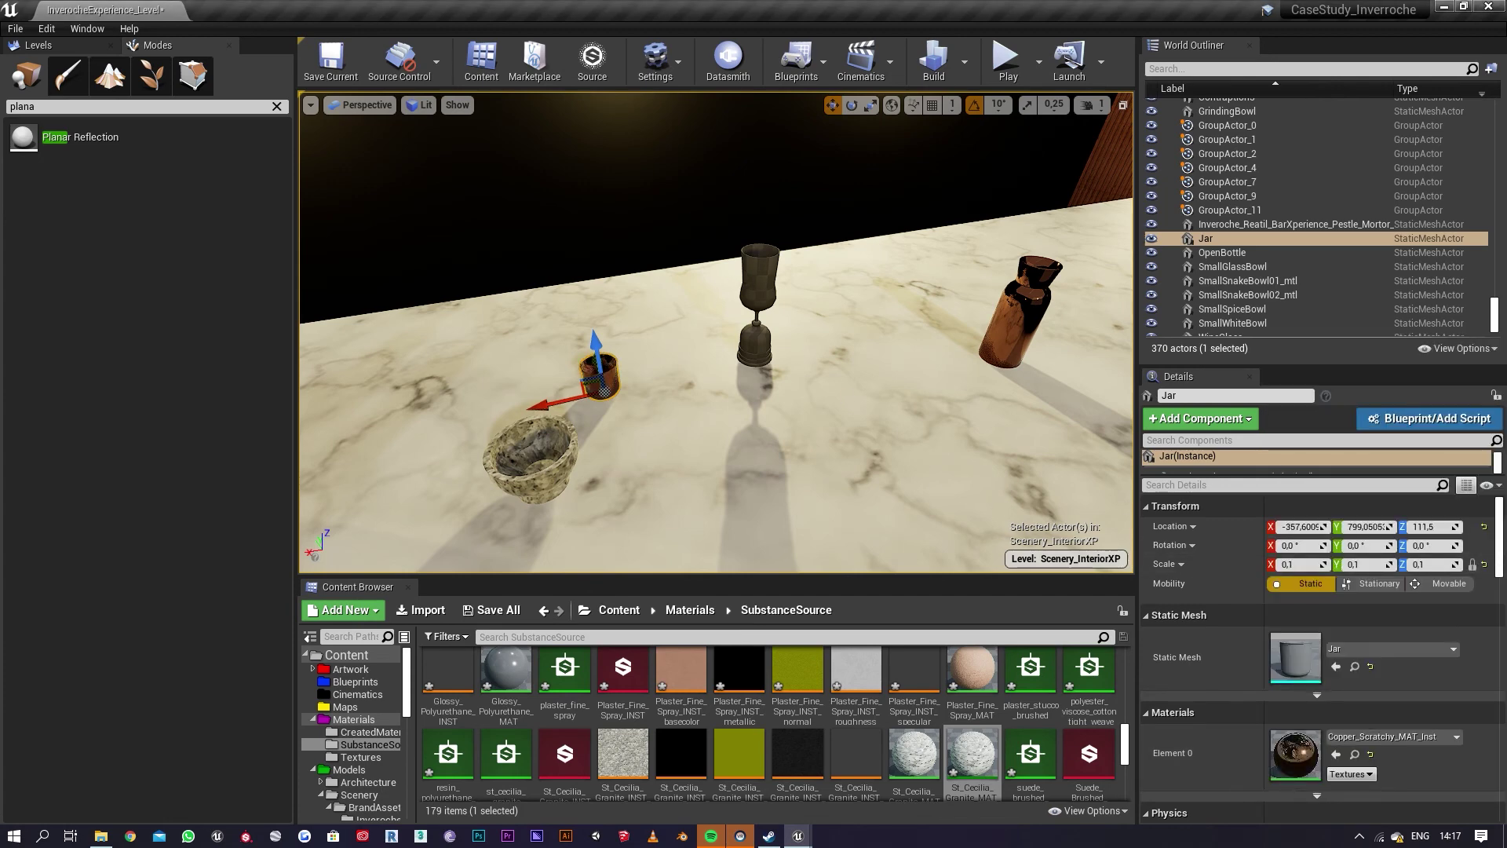
Step: Move the WineGlass out from above the small glass jar towards the copper jar and assign it Glass_V2_Clear_MAT
{"action": "left_click", "coordinate": [757, 304]}
{"action": "left_click_drag", "start_coordinate": [710, 369], "coordinate": [649, 382]}
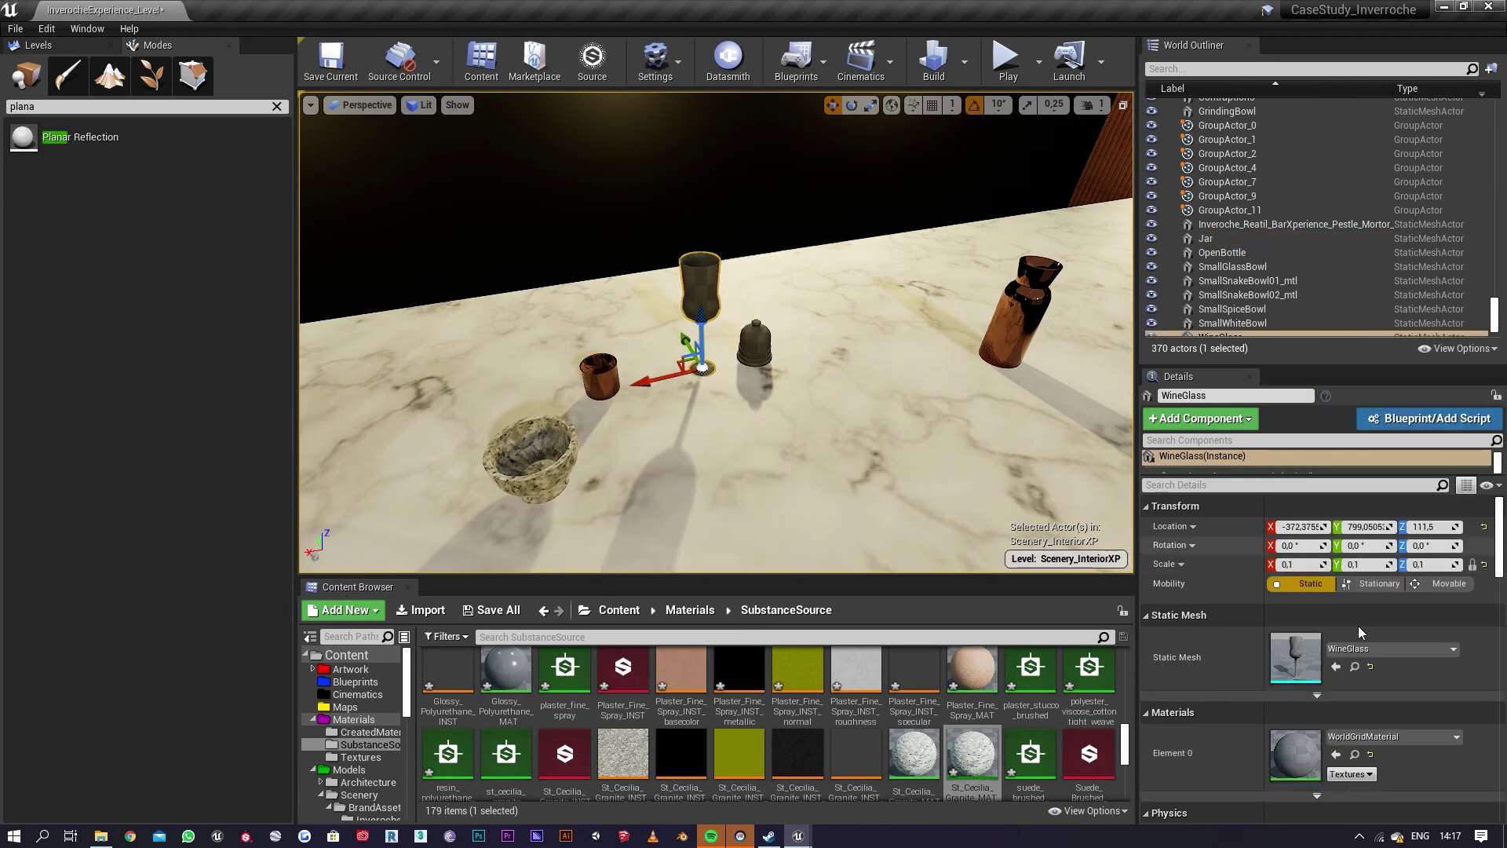
{"action": "left_click", "coordinate": [1456, 738]}
{"action": "type", "text": "glass"}
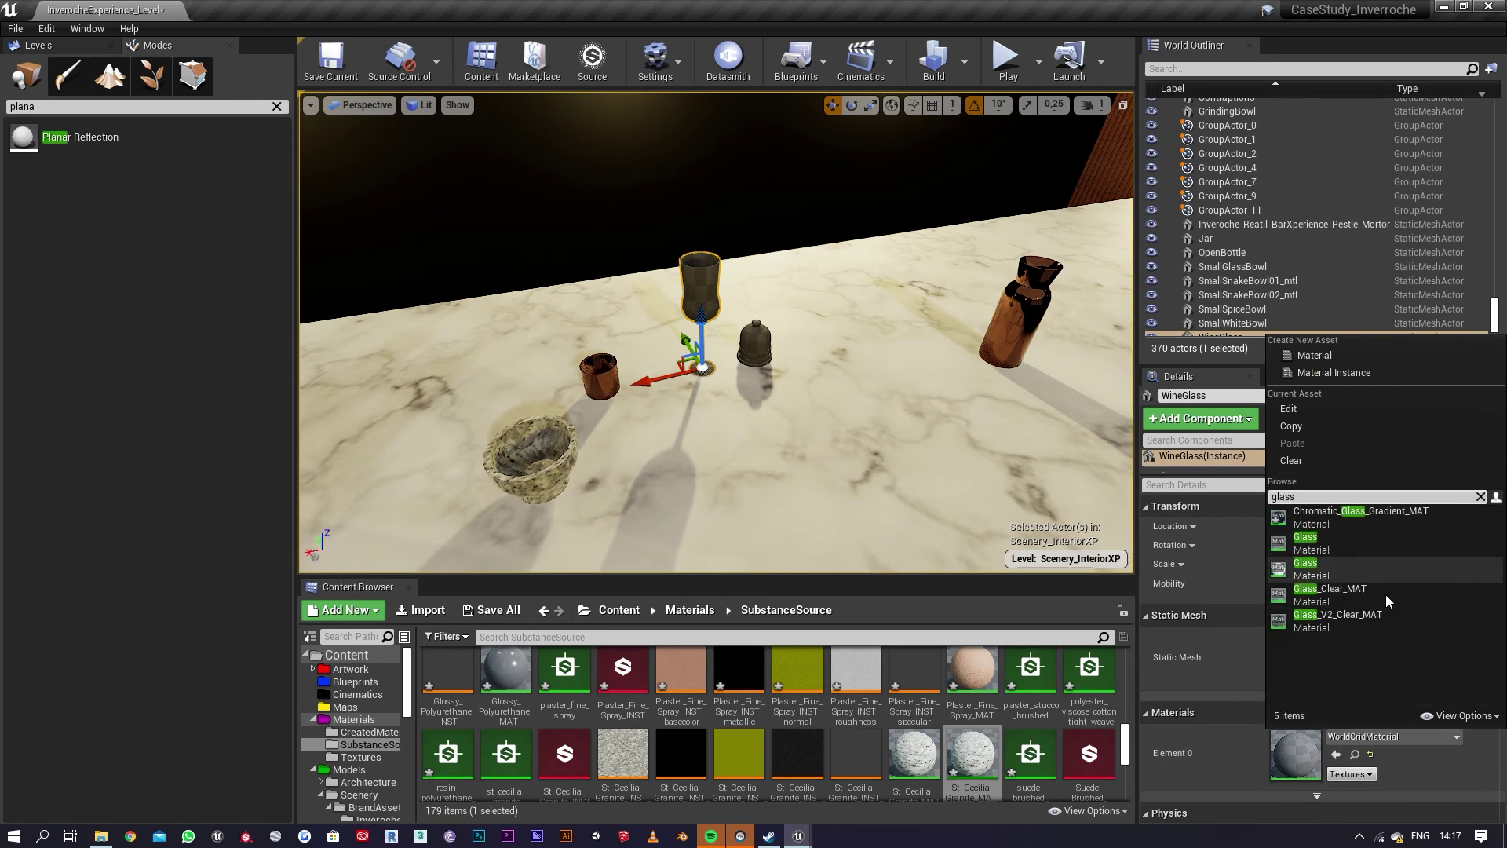
{"action": "left_click", "coordinate": [1345, 620]}
Step: Scale the WoodenGlassJar uniformly to 0.4 and assign Glass_Clear_MAT to its Element 0 slot
{"action": "right_click_drag", "start_coordinate": [657, 322], "coordinate": [745, 322]}
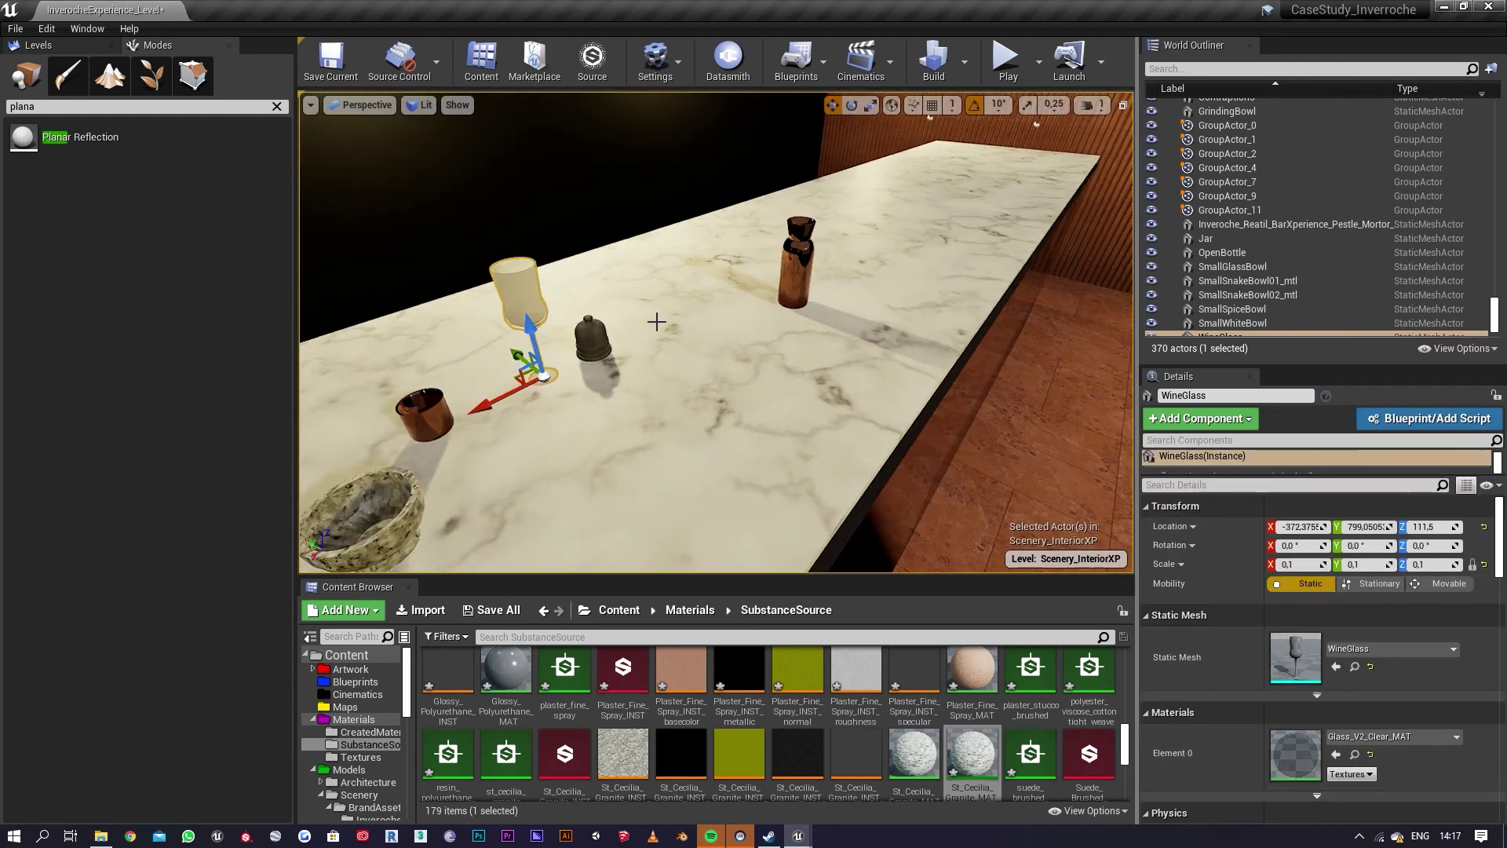
{"action": "left_click", "coordinate": [600, 338]}
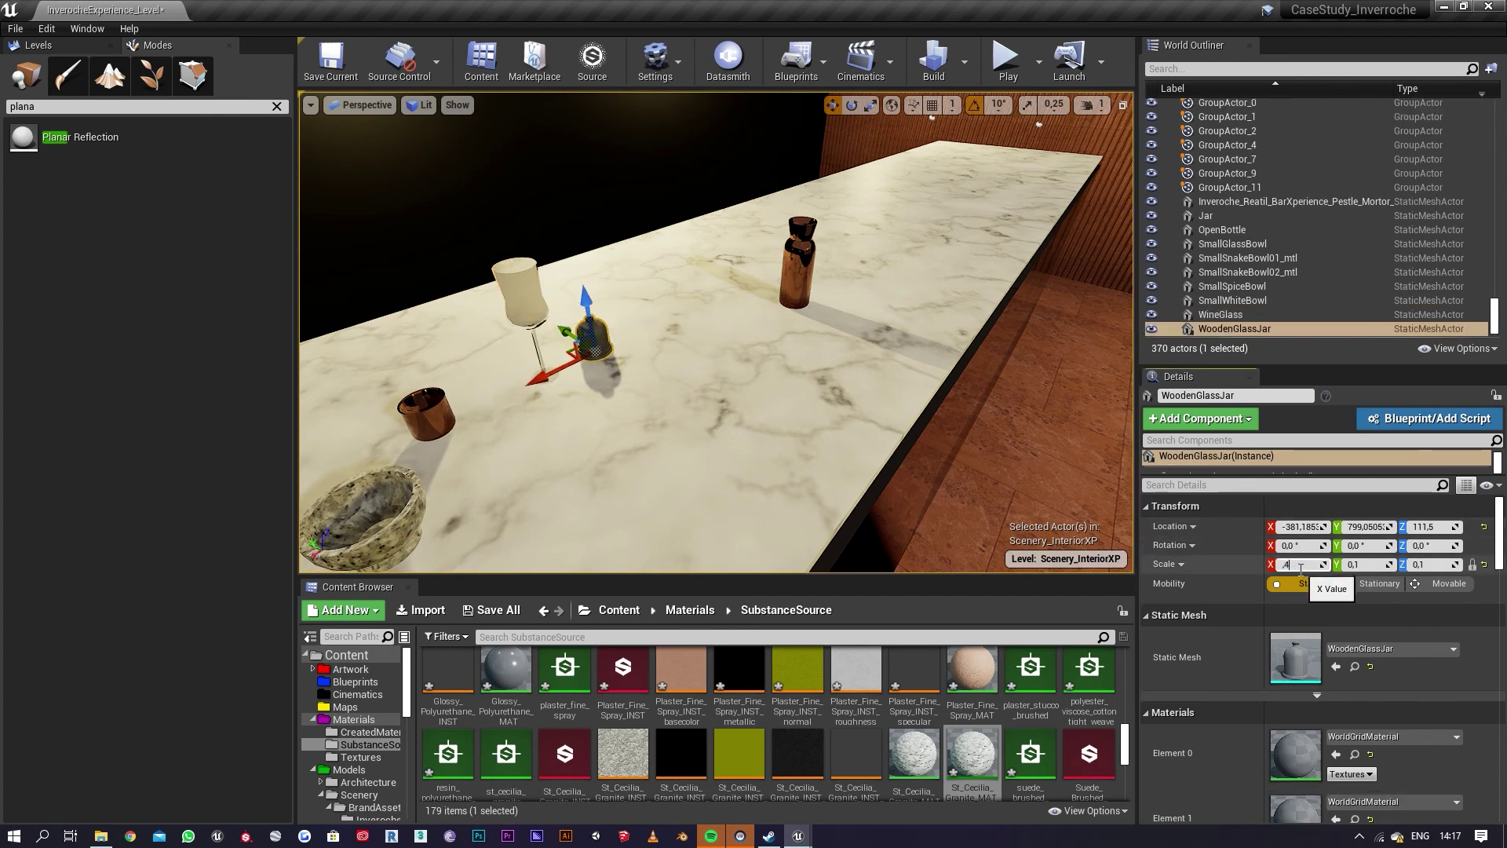
{"action": "key", "text": "Return"}
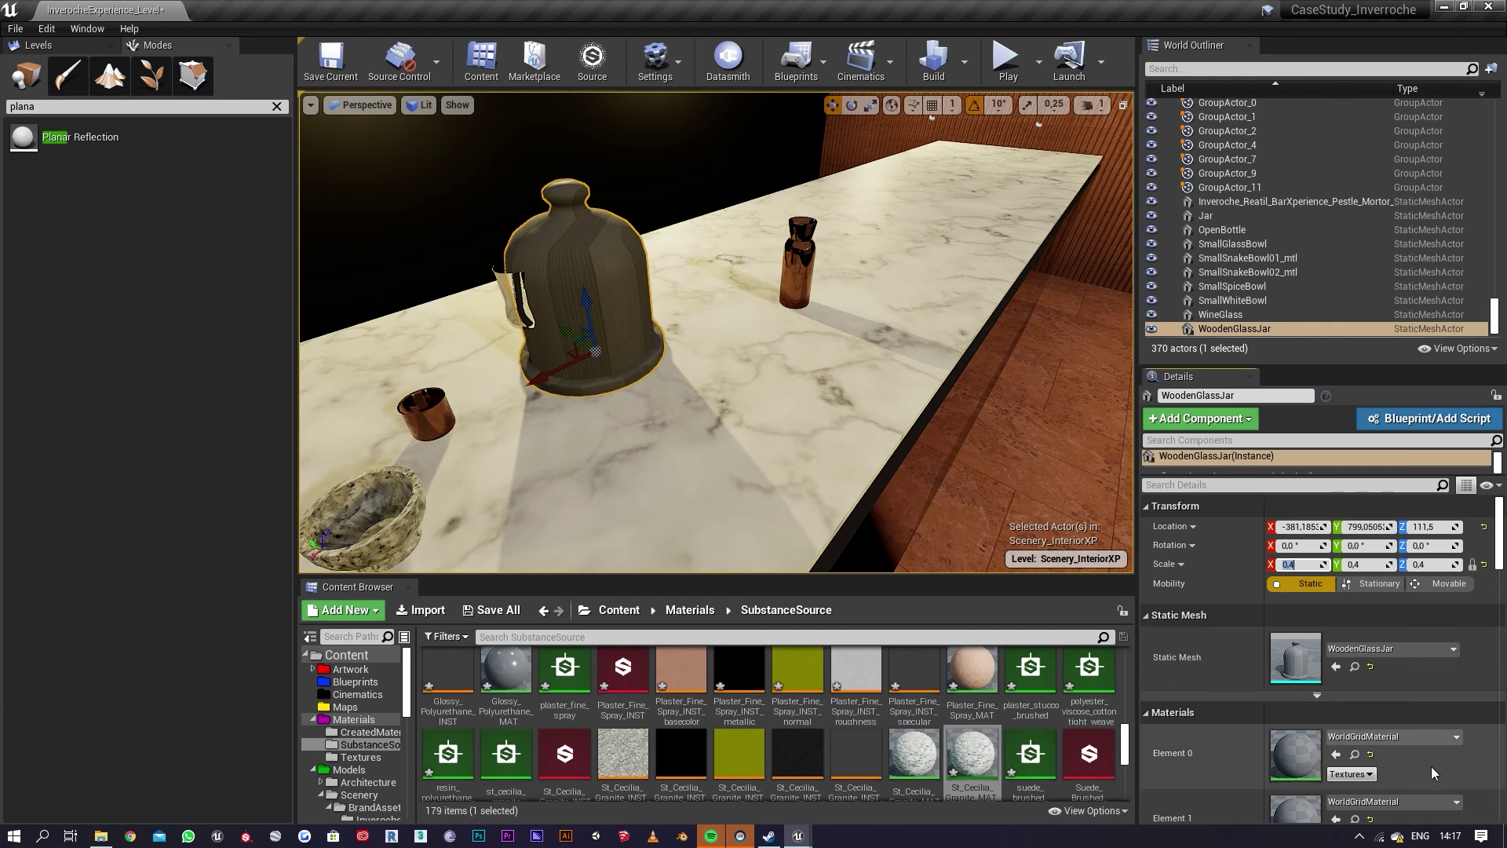
{"action": "left_click", "coordinate": [1446, 738]}
{"action": "type", "text": "glass"}
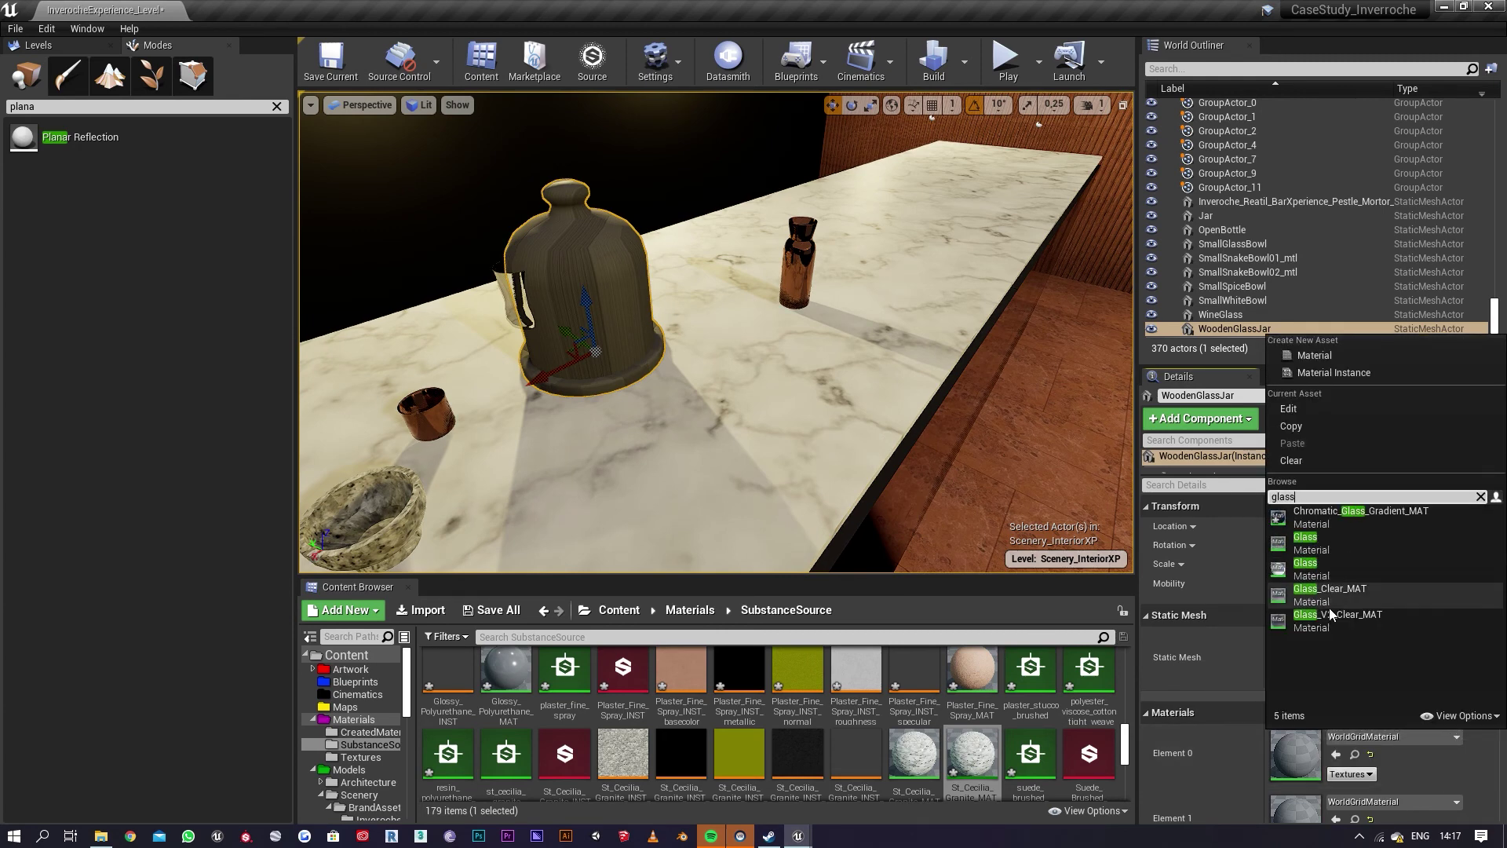
{"action": "left_click", "coordinate": [1329, 613]}
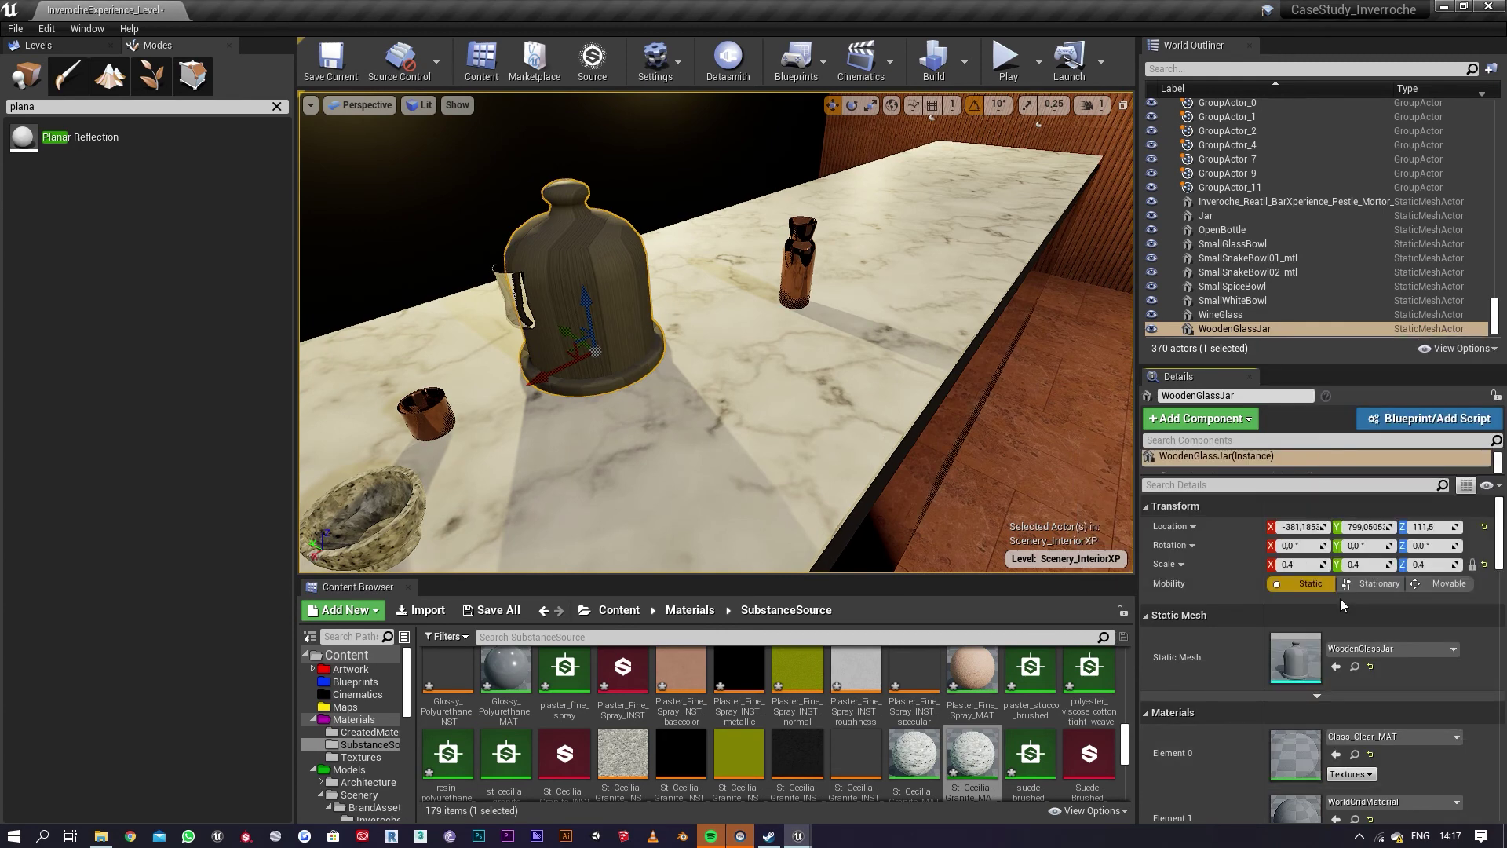
Step: Apply St_Cecilia_Granite_MAT_Inst to the WoodenGlassJar's dome, then replace it with Glass_V2_Clear_MAT in Element 2
{"action": "scroll", "coordinate": [1383, 733], "scroll_direction": "down", "scroll_amount": 5}
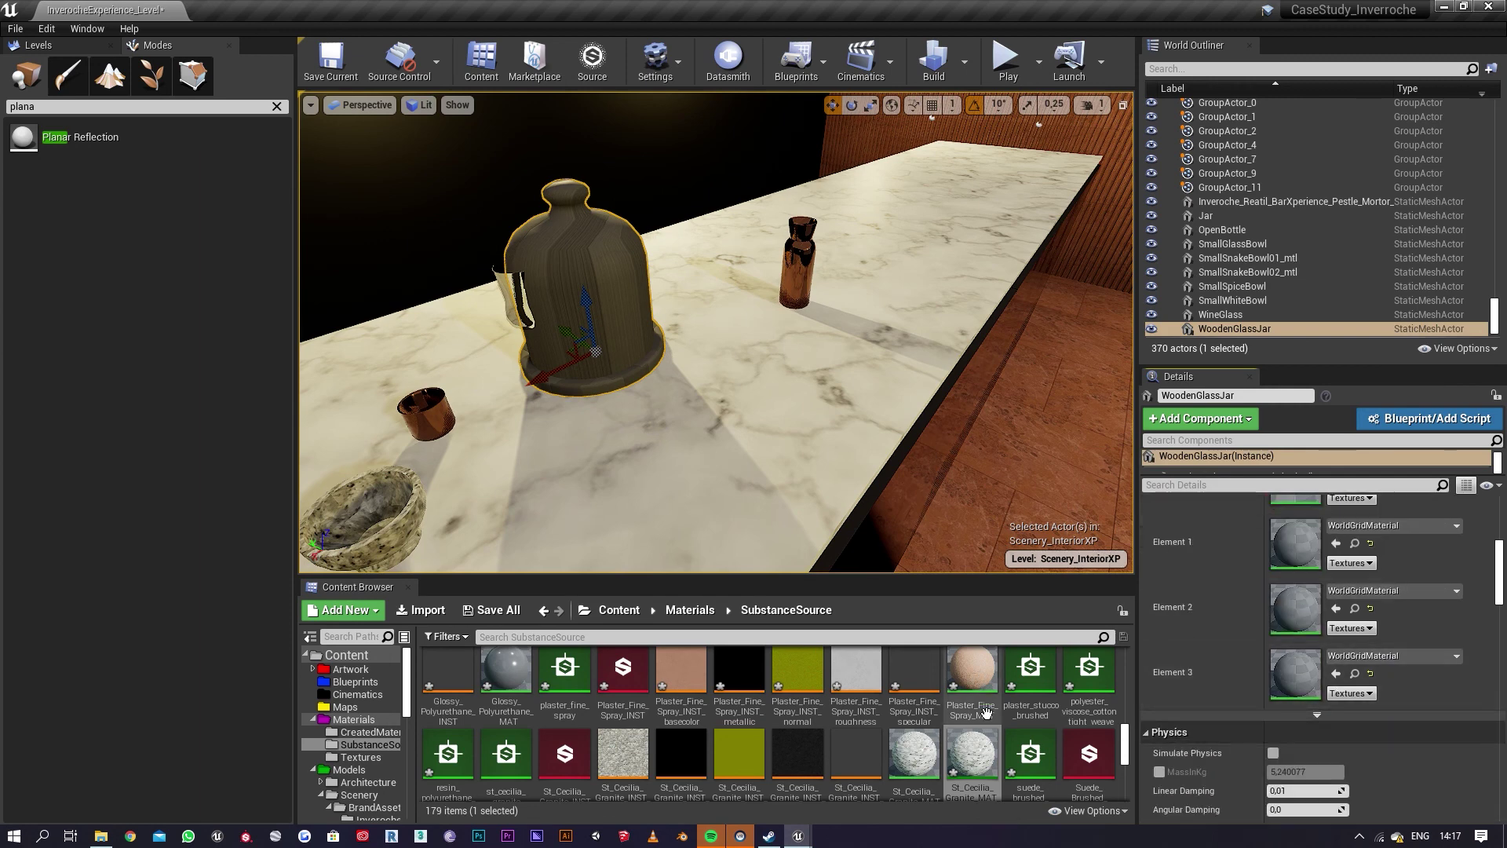
{"action": "left_click_drag", "start_coordinate": [971, 753], "coordinate": [589, 306]}
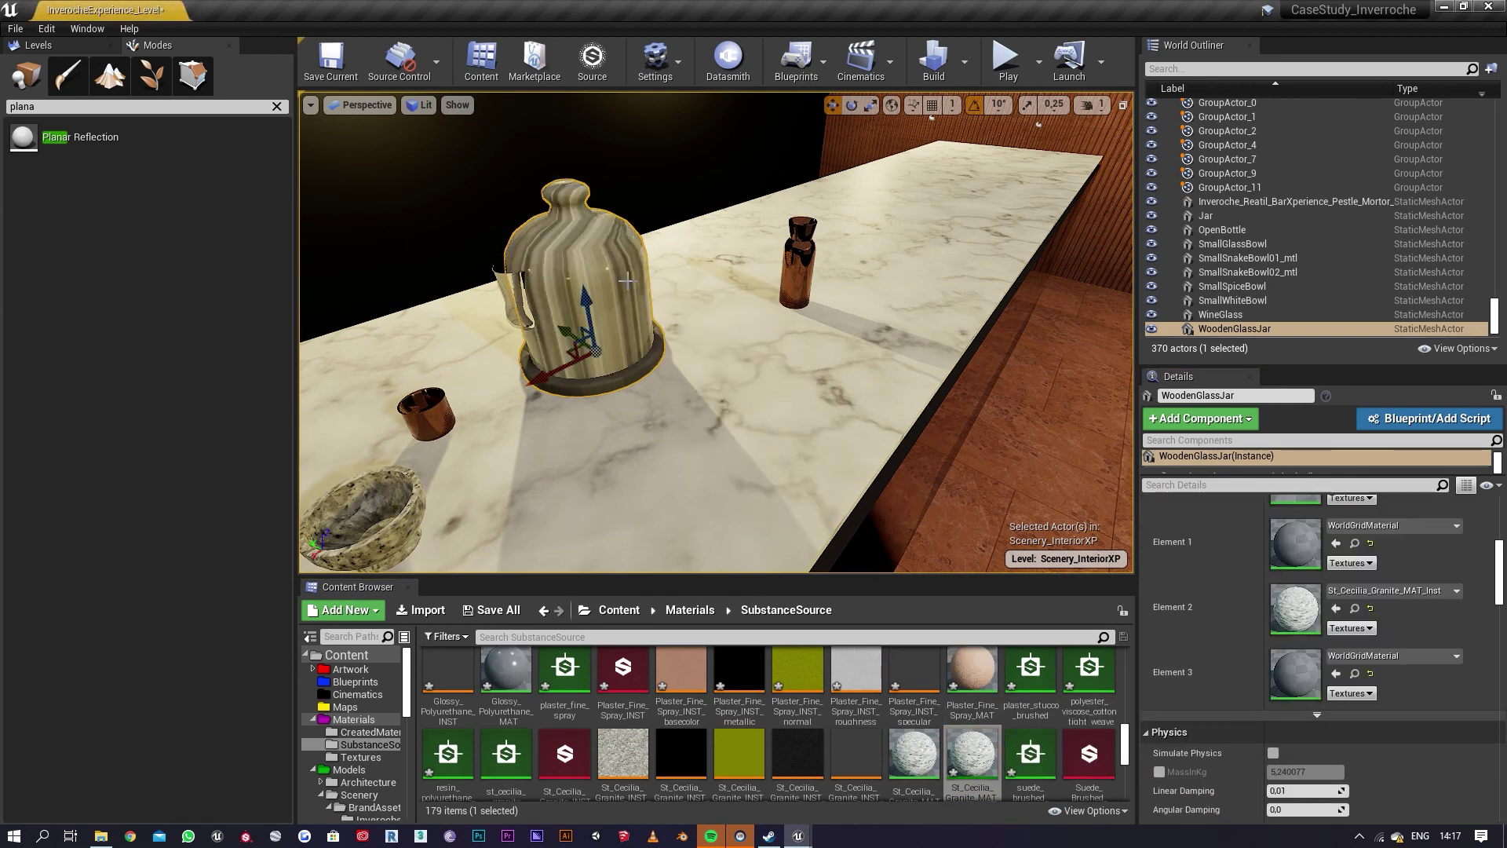
{"action": "left_click", "coordinate": [1434, 593]}
{"action": "type", "text": "glass"}
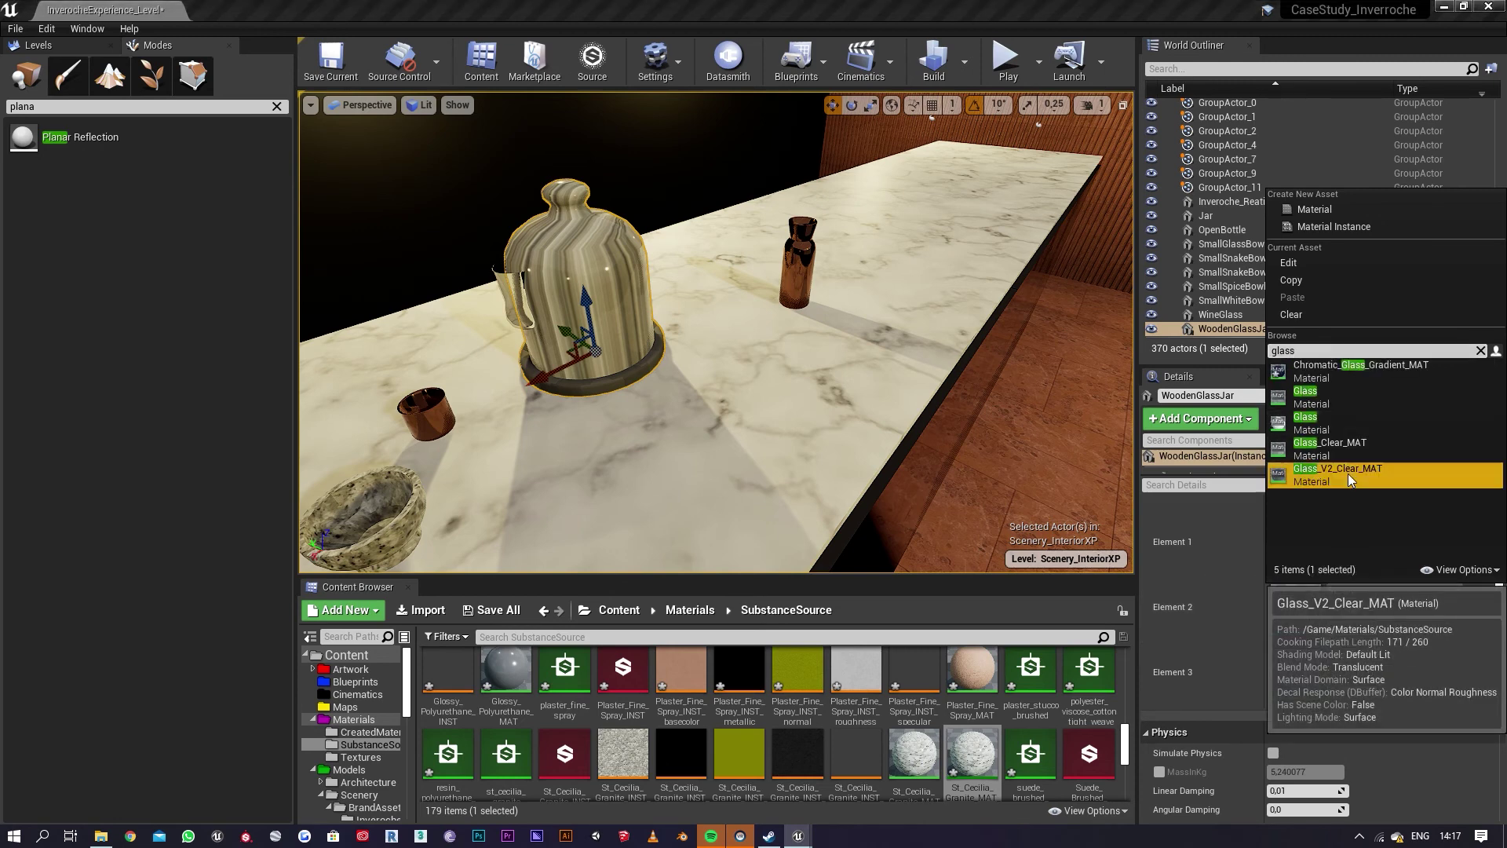
{"action": "left_click", "coordinate": [1349, 473]}
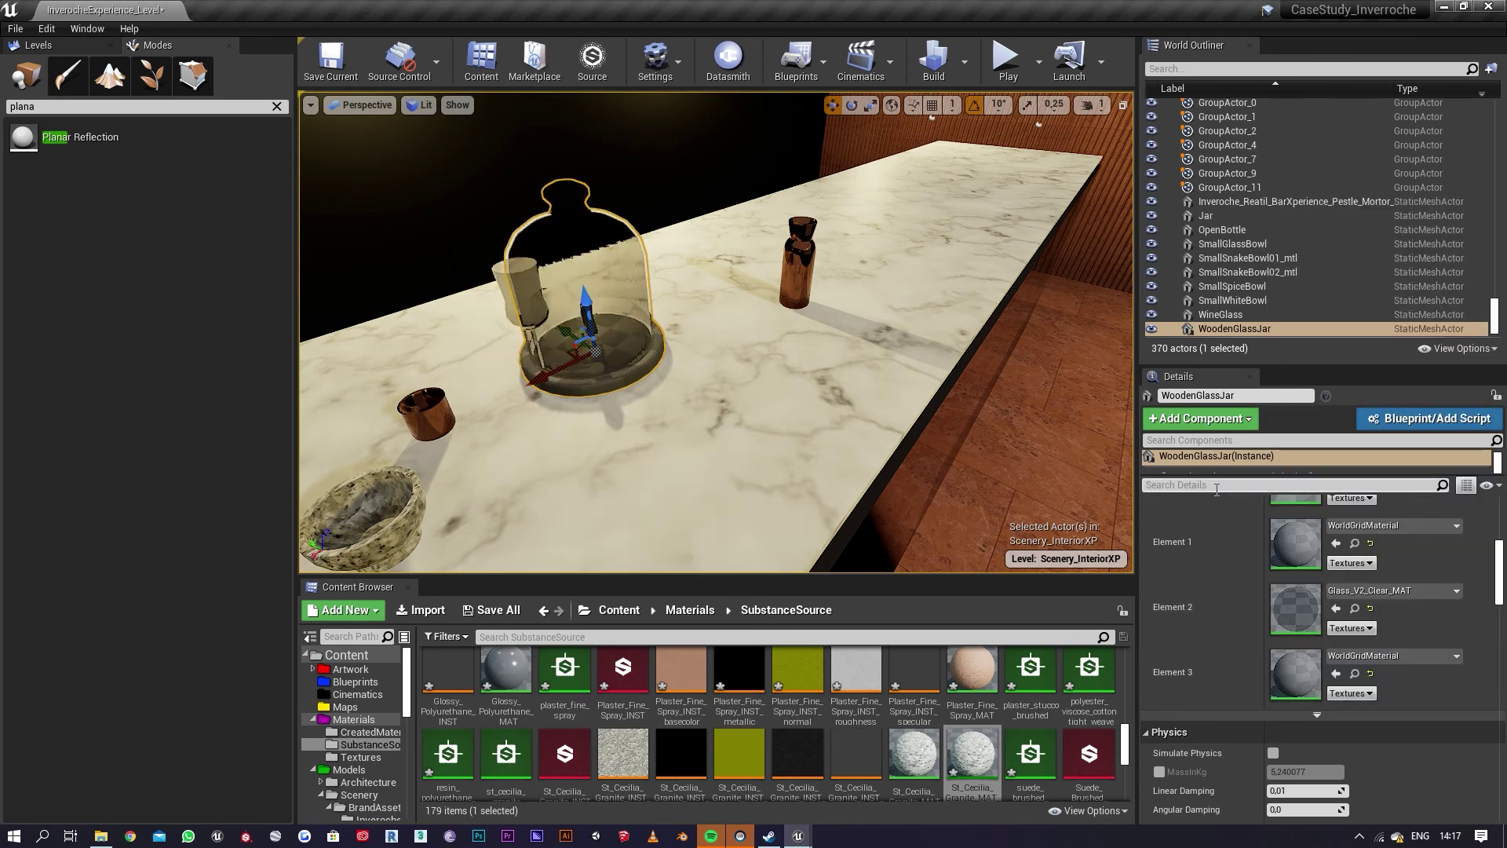
Step: Assign Beech_Toast_Wood_MAT_Inst to the WoodenGlassJar's Element 3 and Element 1 slots
{"action": "left_click", "coordinate": [1448, 660]}
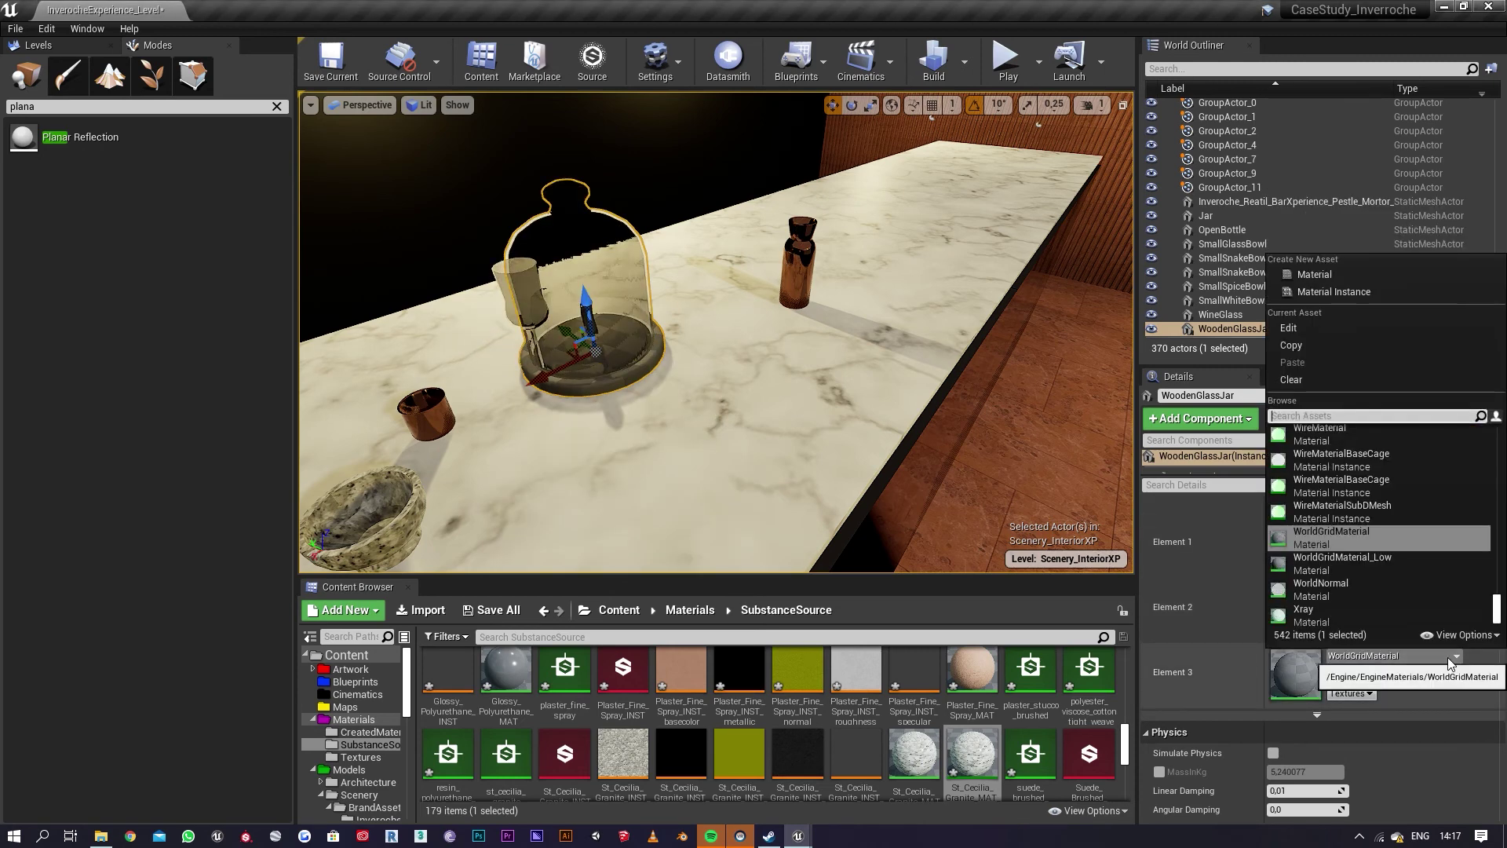
{"action": "type", "text": "bee"}
{"action": "left_click", "coordinate": [1349, 469]}
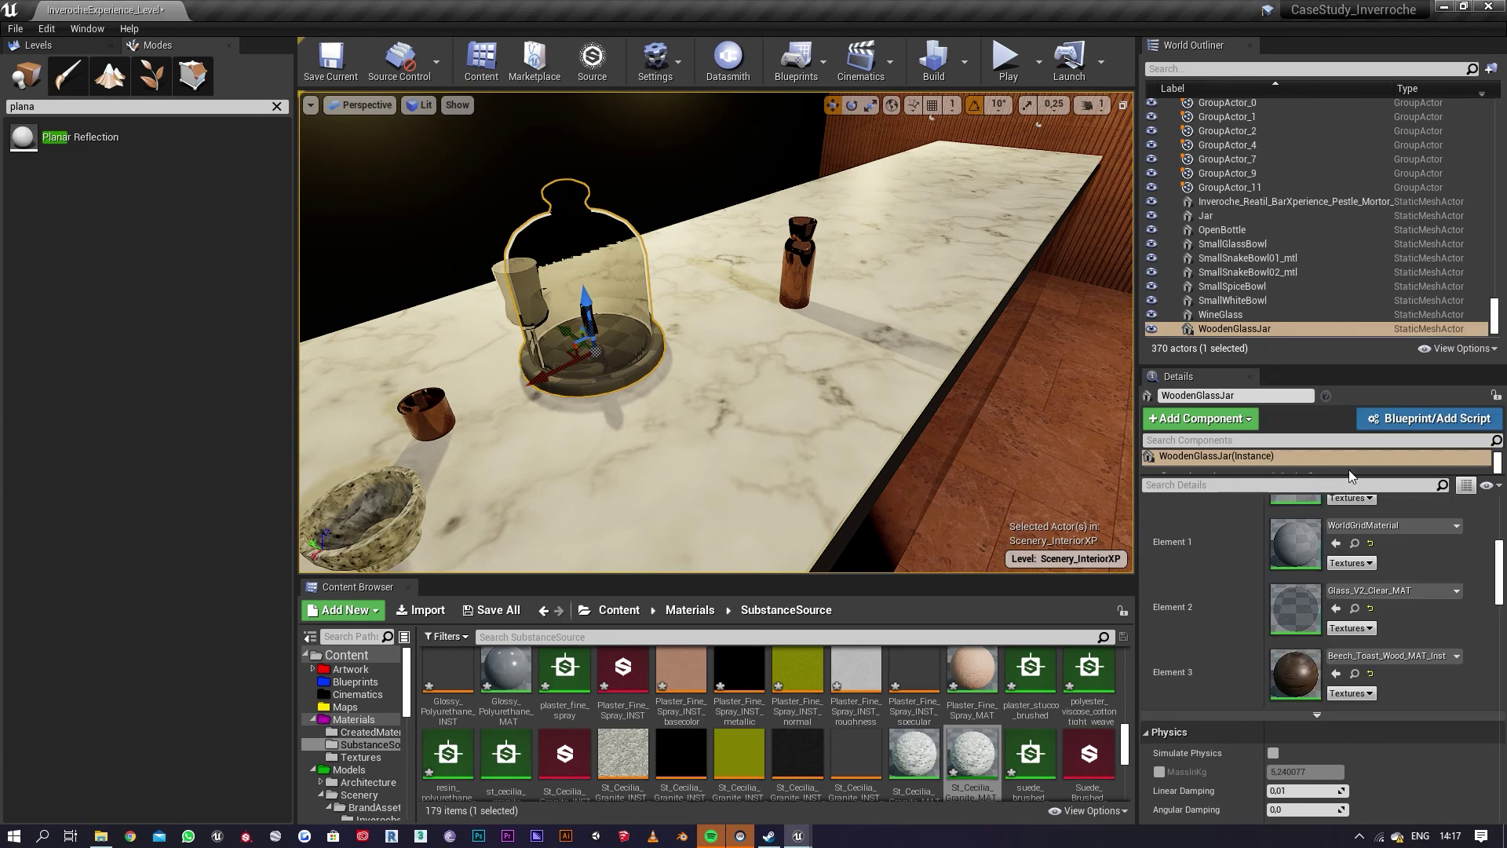
{"action": "left_click", "coordinate": [1420, 529]}
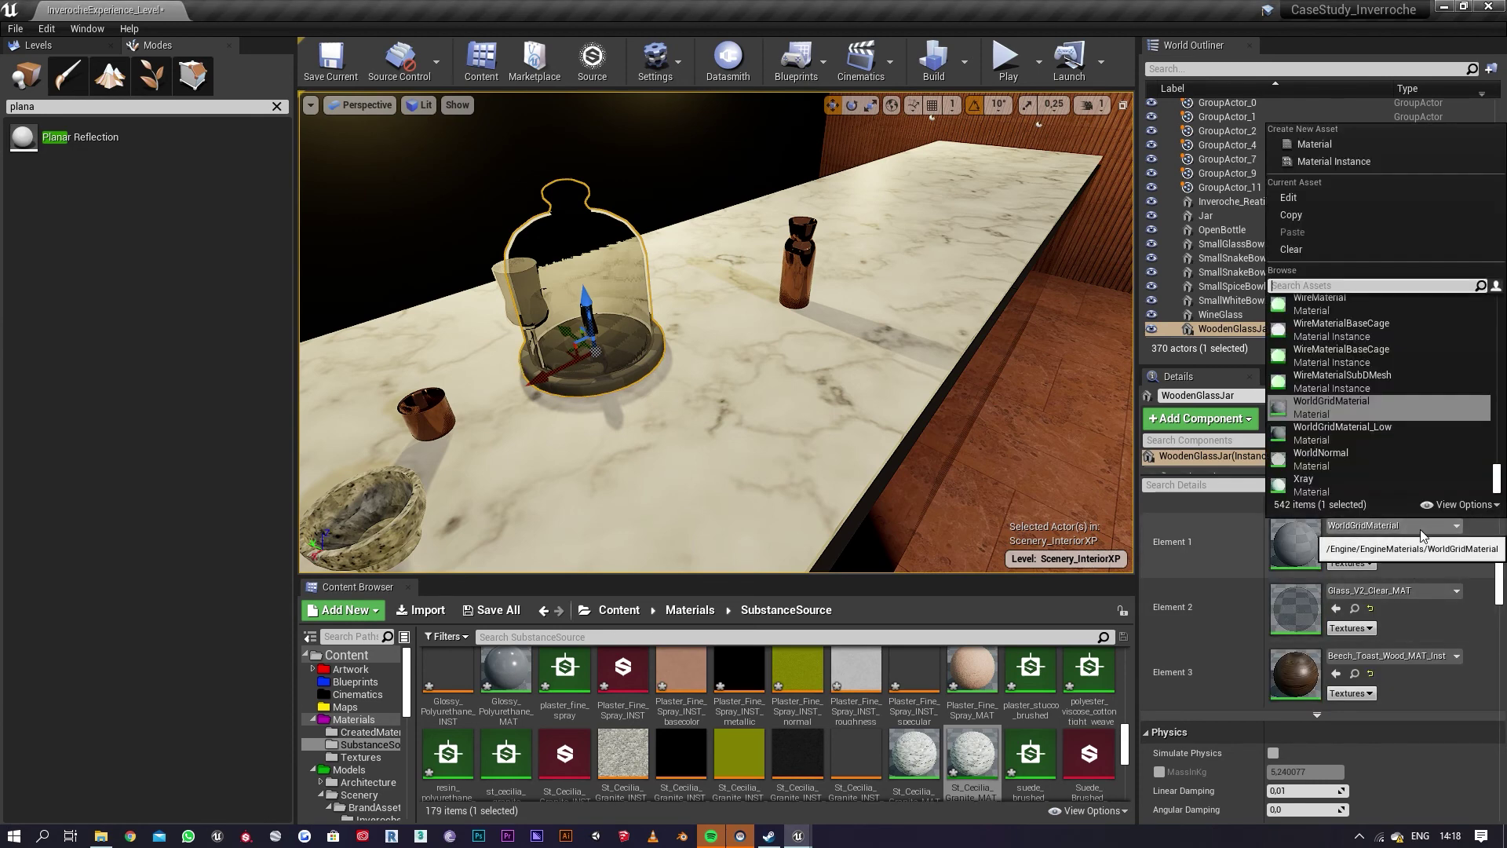
{"action": "type", "text": "bee"}
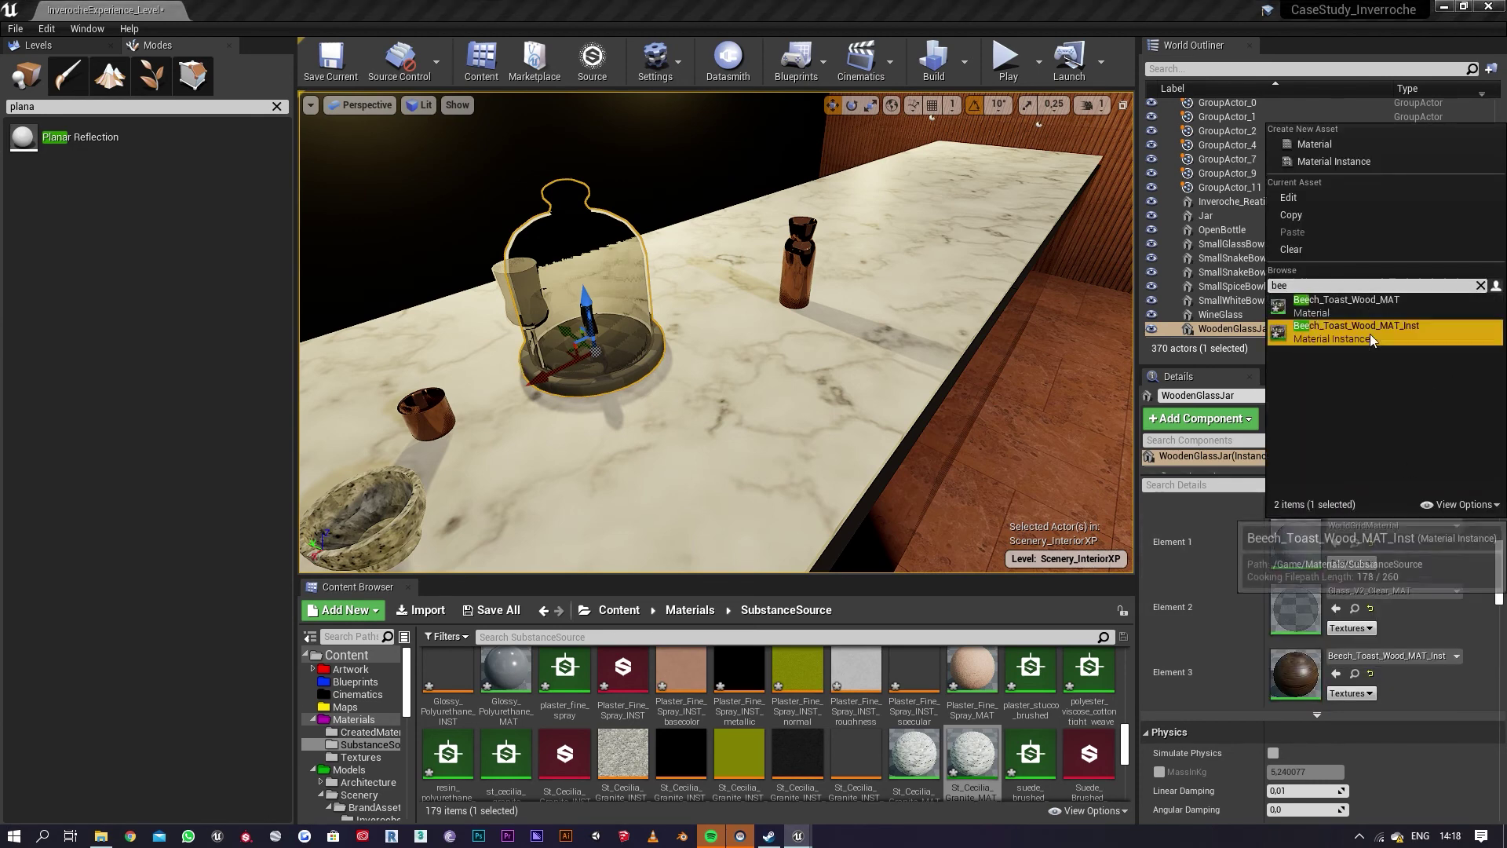
{"action": "left_click", "coordinate": [1369, 333]}
Step: Try Copper_Scratchy_MAT_Inst on the WoodenGlassJar's Element 2 and undo the assignment
{"action": "right_click_drag", "start_coordinate": [992, 376], "coordinate": [673, 417]}
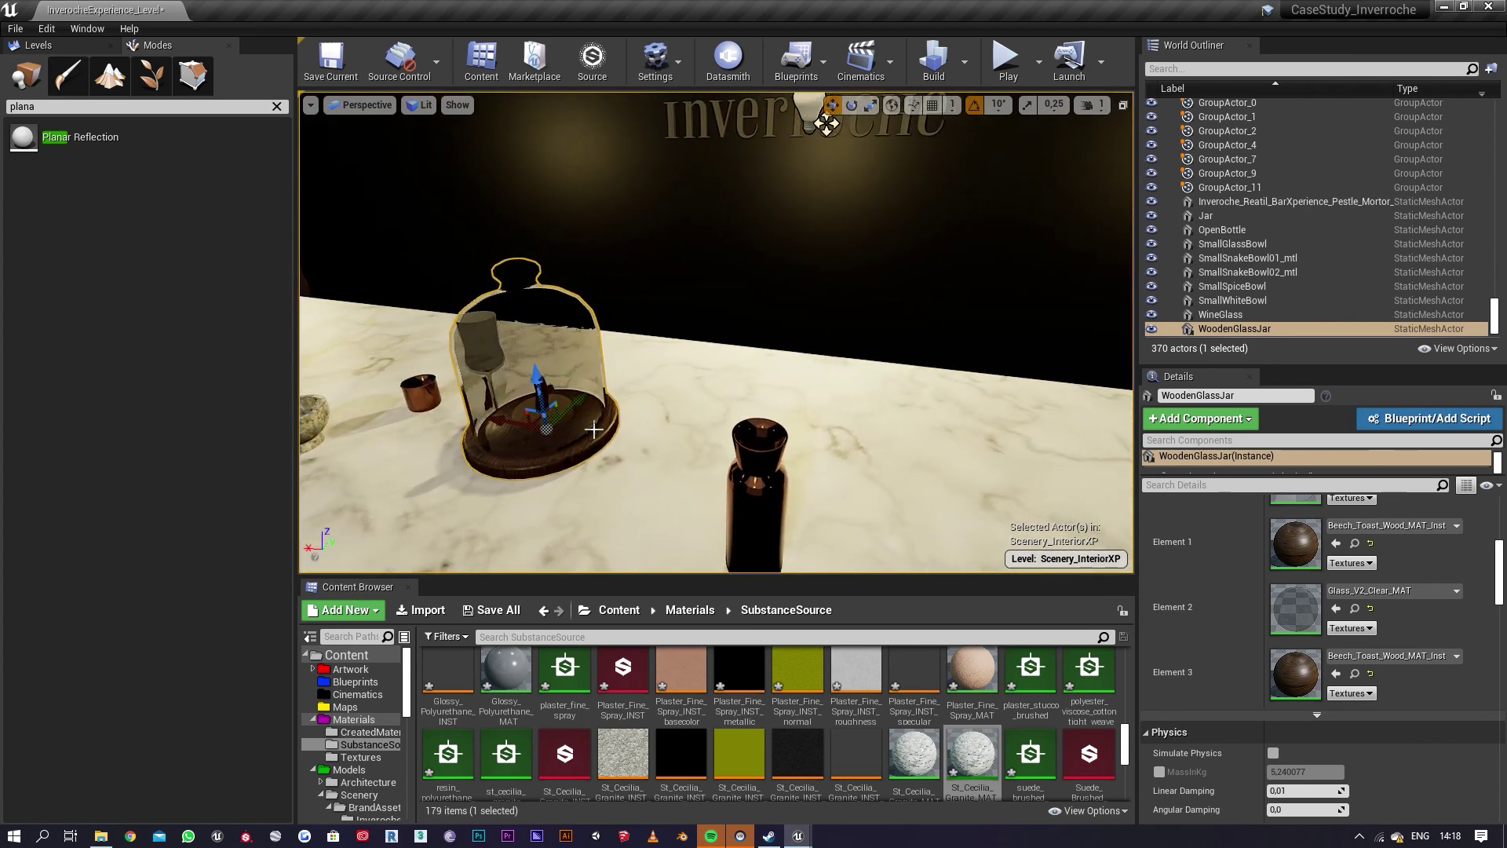
{"action": "right_click_drag", "start_coordinate": [605, 456], "coordinate": [657, 410]}
{"action": "left_click_drag", "start_coordinate": [704, 381], "coordinate": [858, 419]}
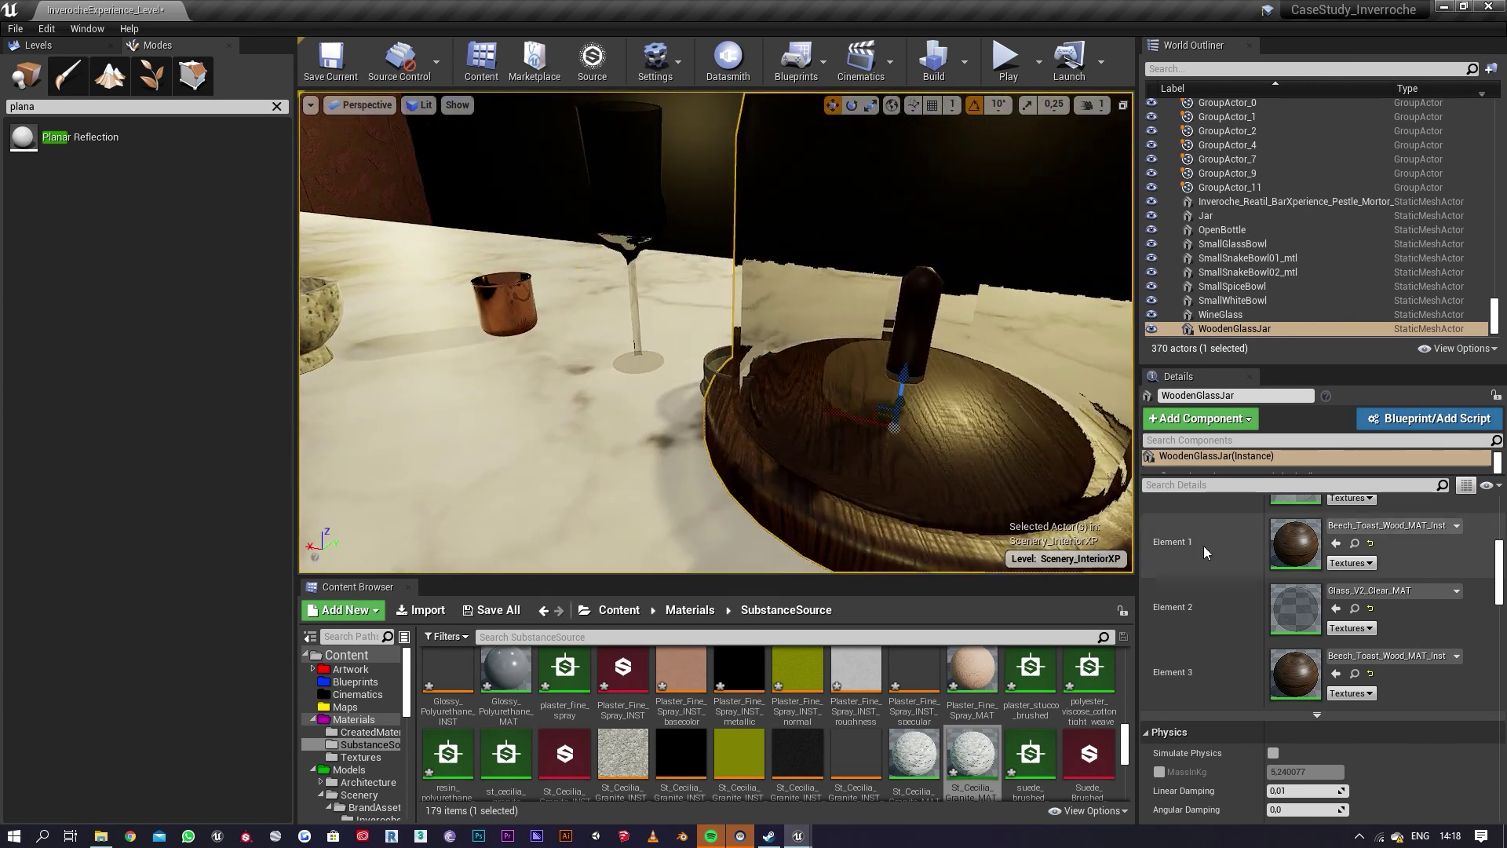
{"action": "left_click", "coordinate": [1457, 591]}
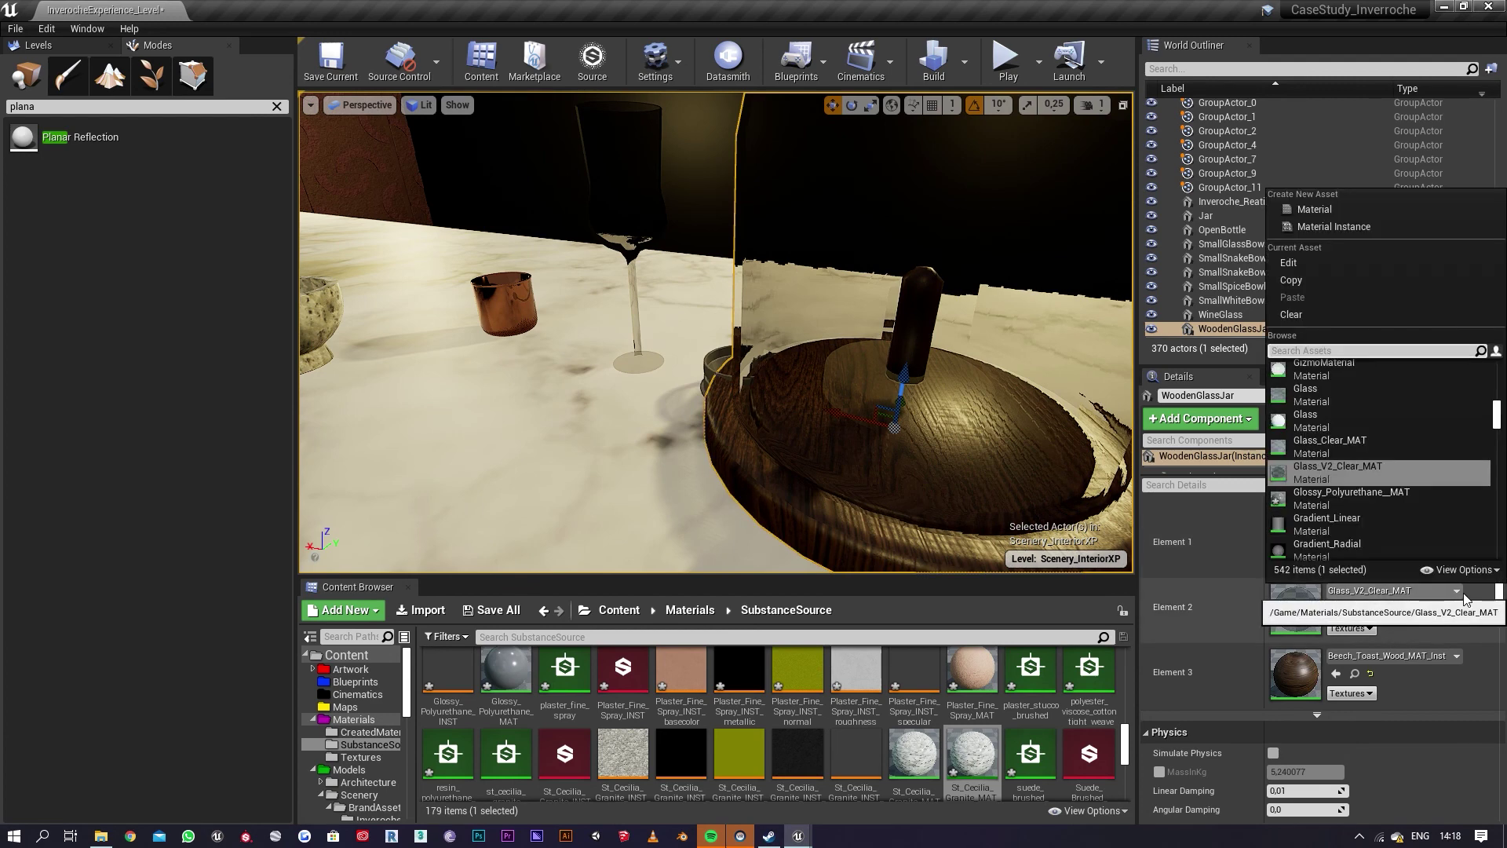
{"action": "type", "text": "c"}
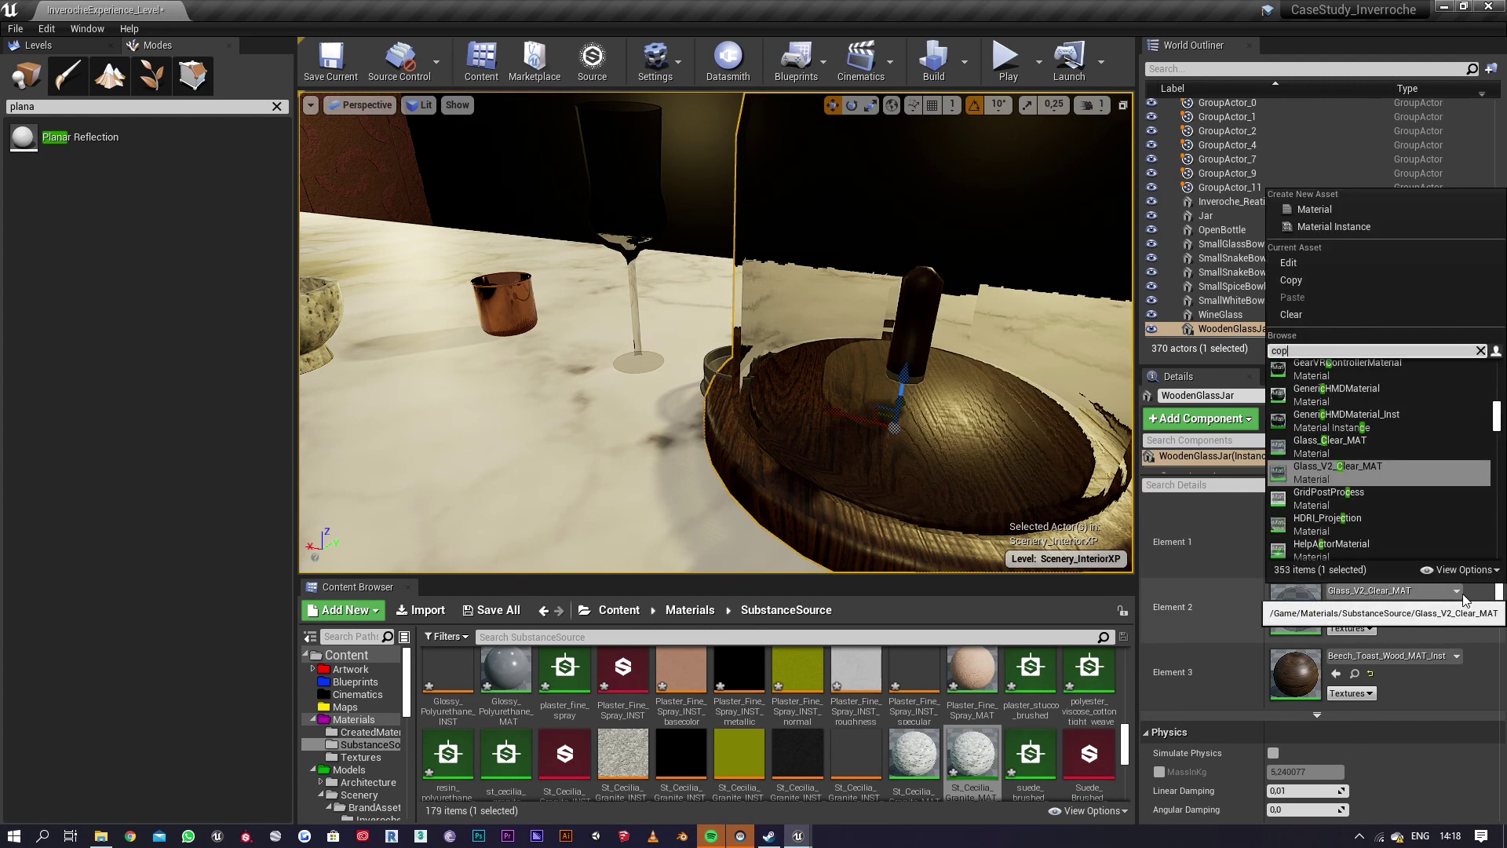
{"action": "type", "text": "op"}
{"action": "left_click", "coordinate": [1358, 424]}
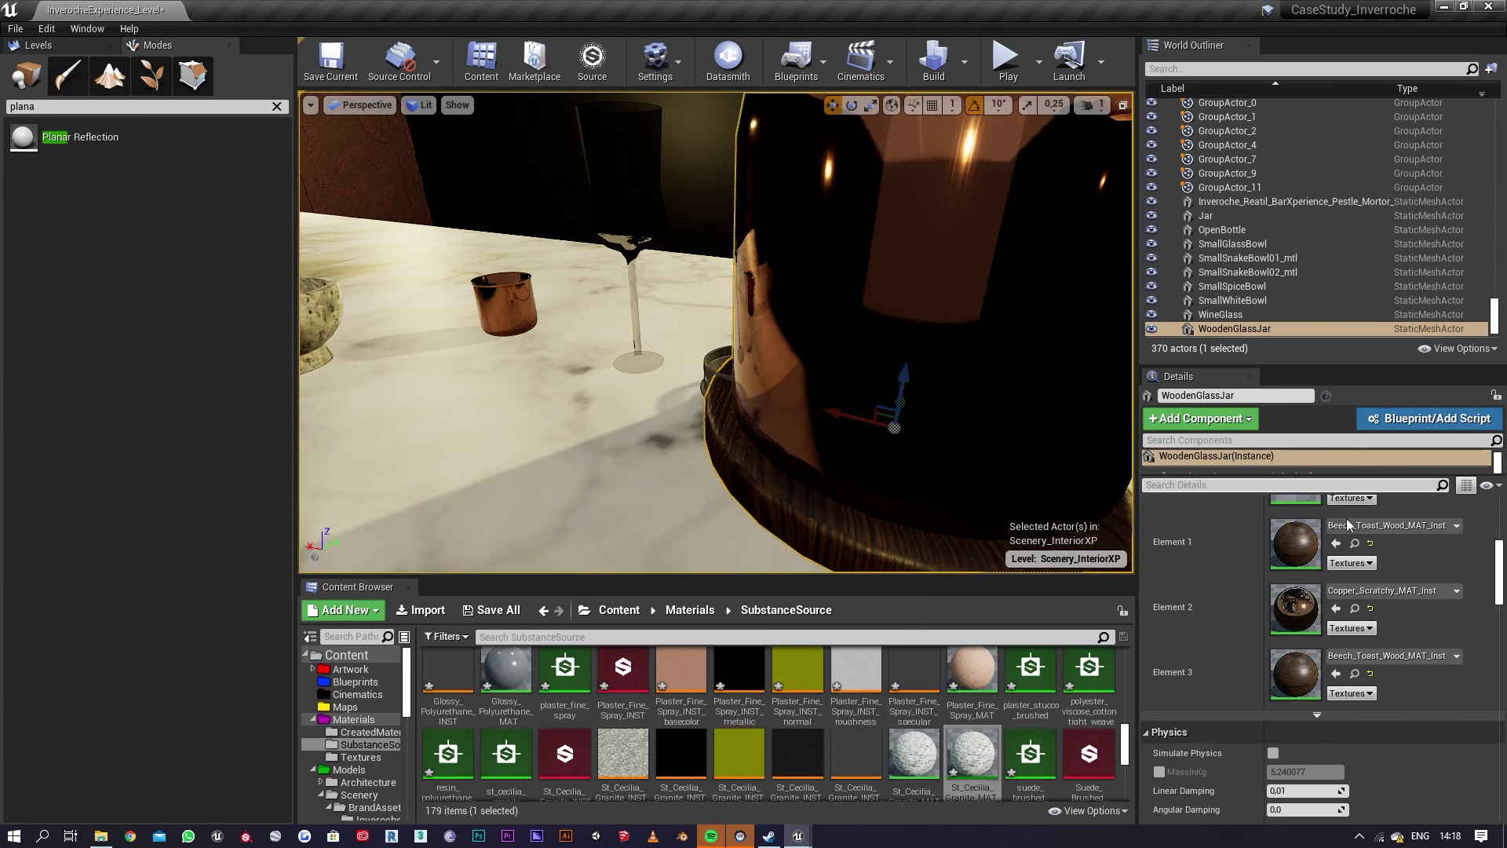
{"action": "key", "text": "ctrl+z"}
Step: Assign Copper_Scratchy_MAT to the WoodenGlassJar's Element 0 slot
{"action": "scroll", "coordinate": [1405, 518], "scroll_direction": "up", "scroll_amount": 1}
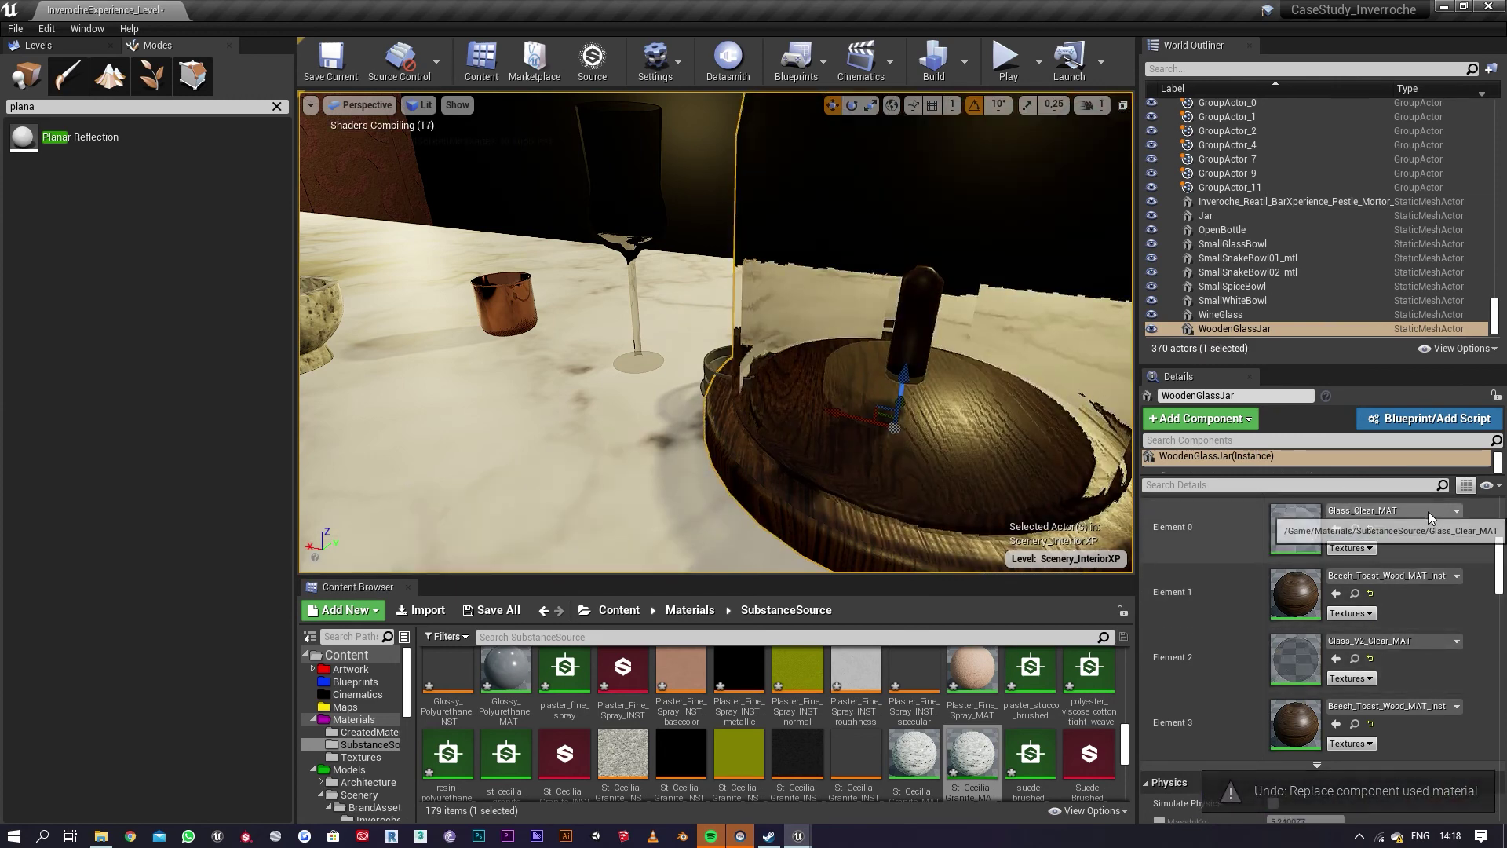
{"action": "left_click", "coordinate": [1429, 511]}
{"action": "type", "text": "copp"}
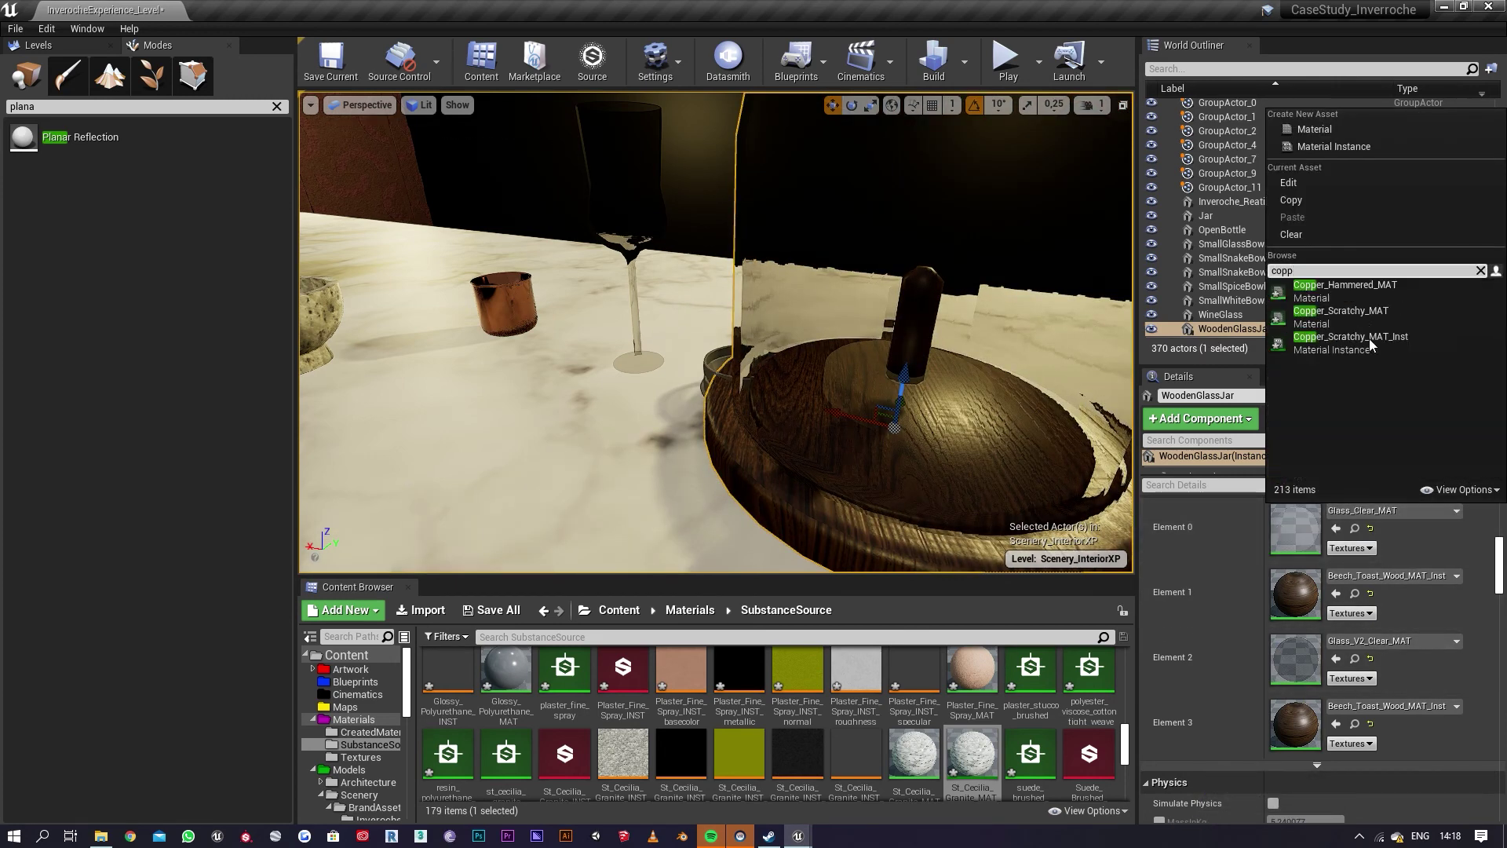
{"action": "left_click", "coordinate": [1356, 316]}
Step: Move the WoodenGlassJar along the counter to the far side of the copper bottle
{"action": "right_click_drag", "start_coordinate": [903, 386], "coordinate": [643, 114]}
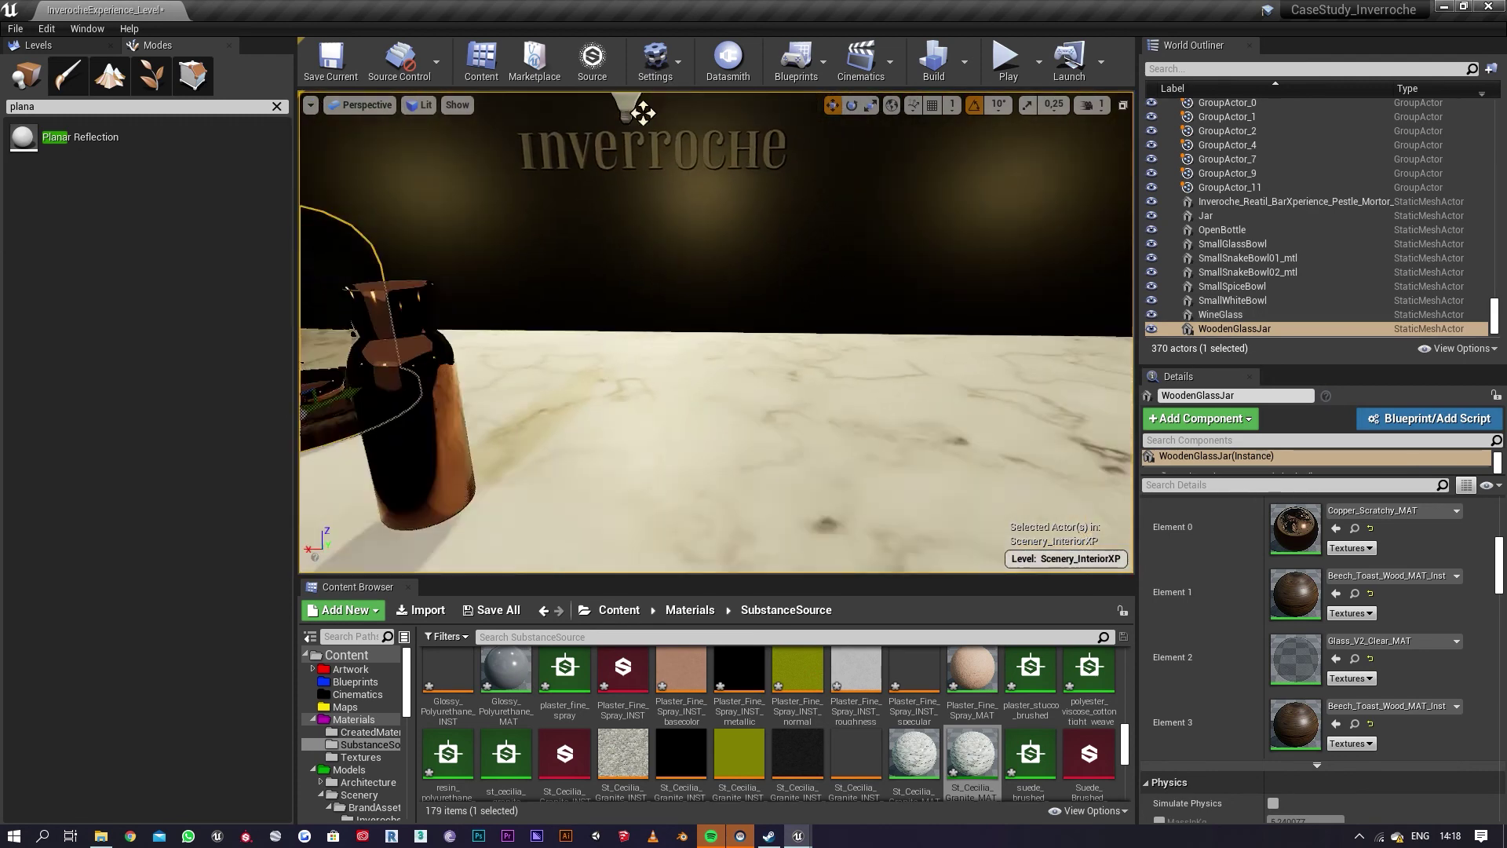
{"action": "mouse_move", "coordinate": [729, 394]}
{"action": "right_mouse_down"}
{"action": "mouse_move", "coordinate": [706, 390]}
{"action": "mouse_move", "coordinate": [710, 365]}
{"action": "mouse_move", "coordinate": [742, 353]}
{"action": "mouse_move", "coordinate": [728, 393]}
{"action": "right_mouse_up"}
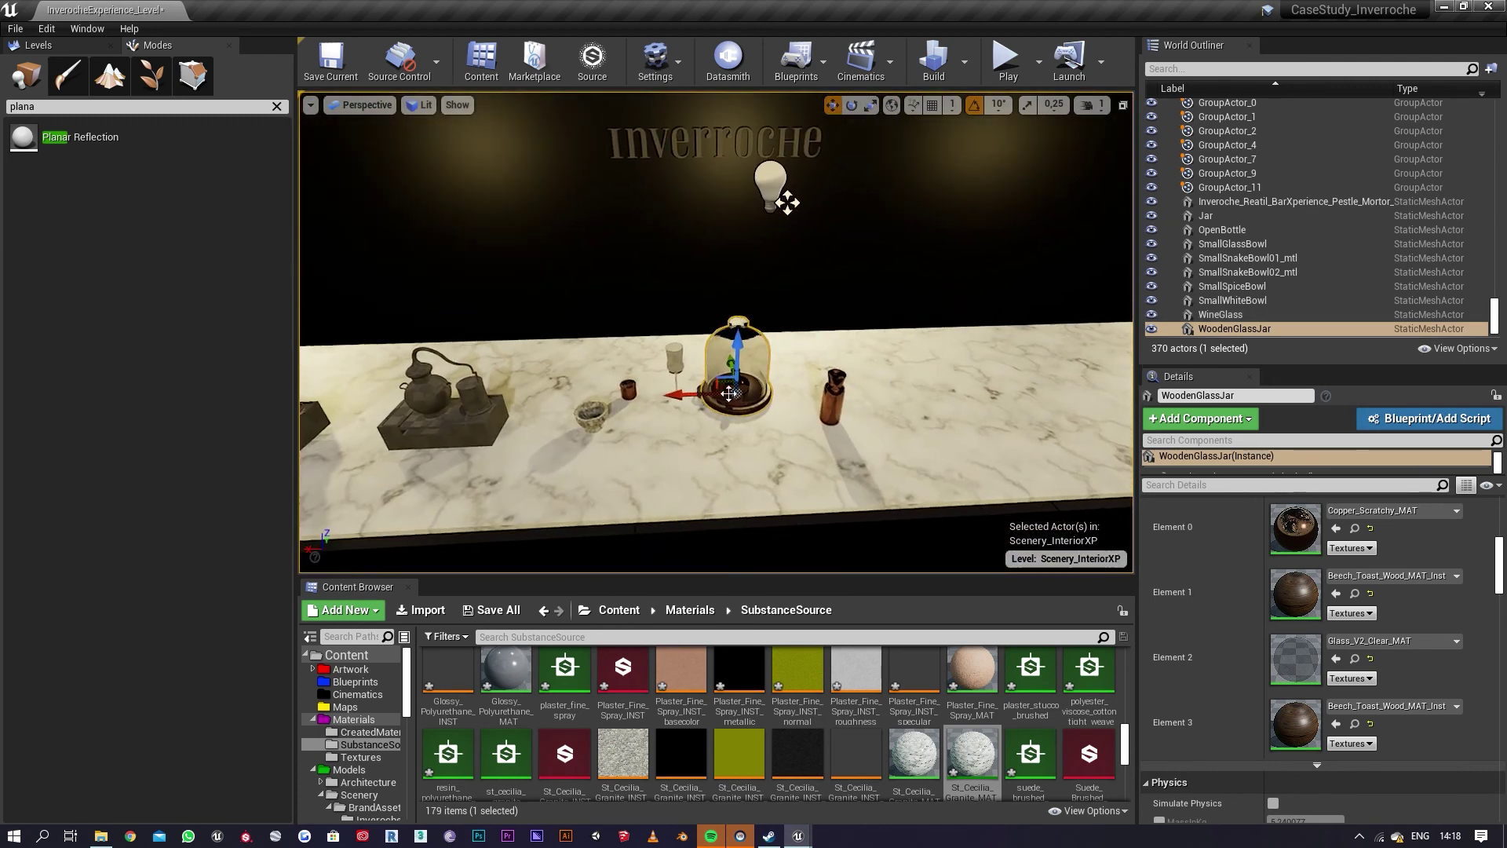
{"action": "left_click_drag", "start_coordinate": [729, 394], "coordinate": [923, 383]}
Step: Move the GrindingBowl along the counter from beside the distiller to beyond the WoodenGlassJar
{"action": "right_click_drag", "start_coordinate": [893, 401], "coordinate": [611, 418]}
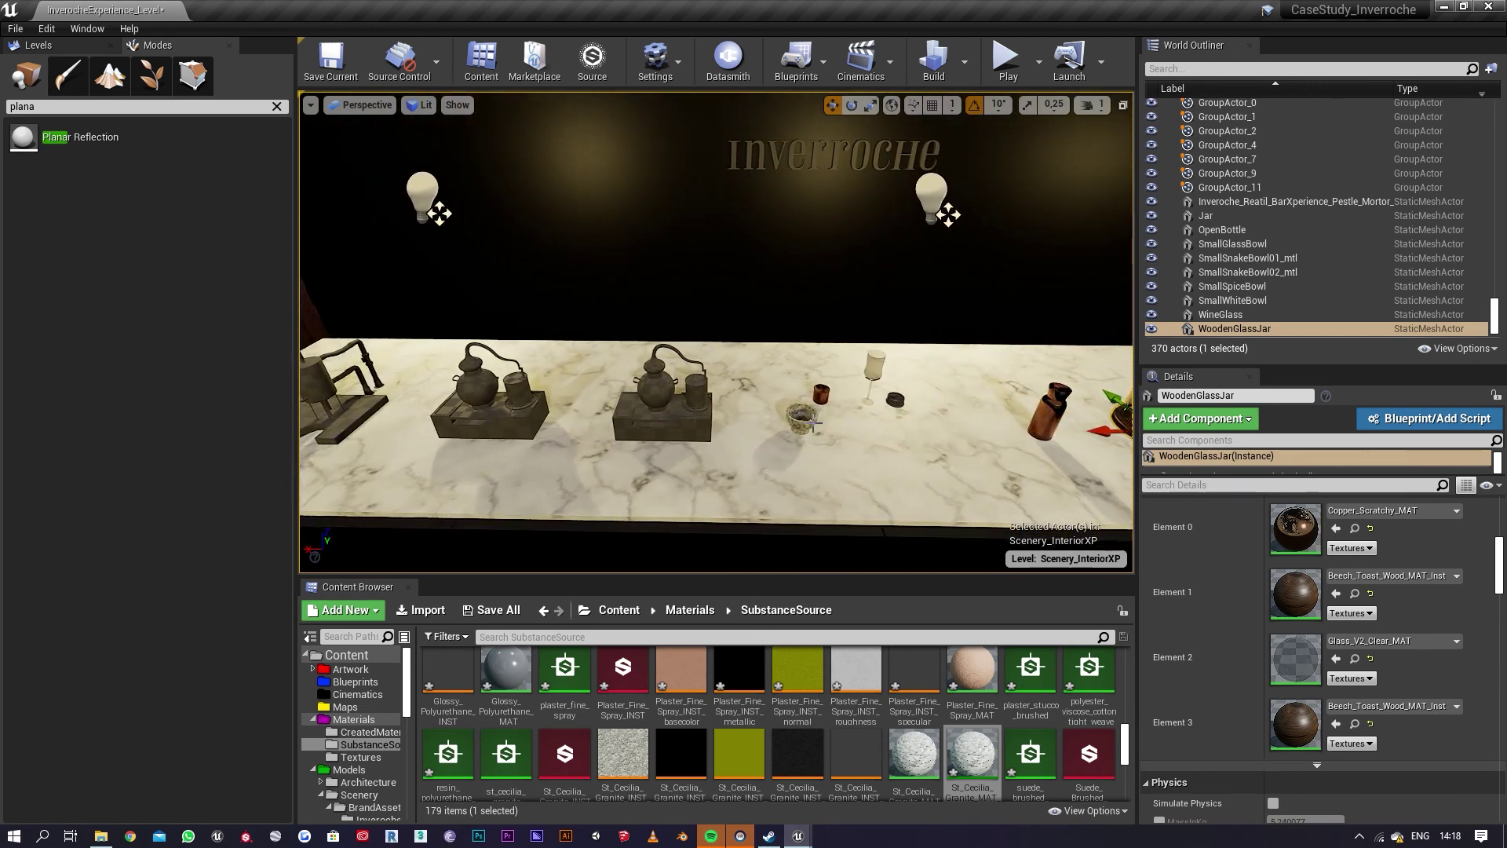
{"action": "left_click", "coordinate": [814, 423]}
{"action": "middle_click_drag", "start_coordinate": [903, 448], "coordinate": [565, 436]}
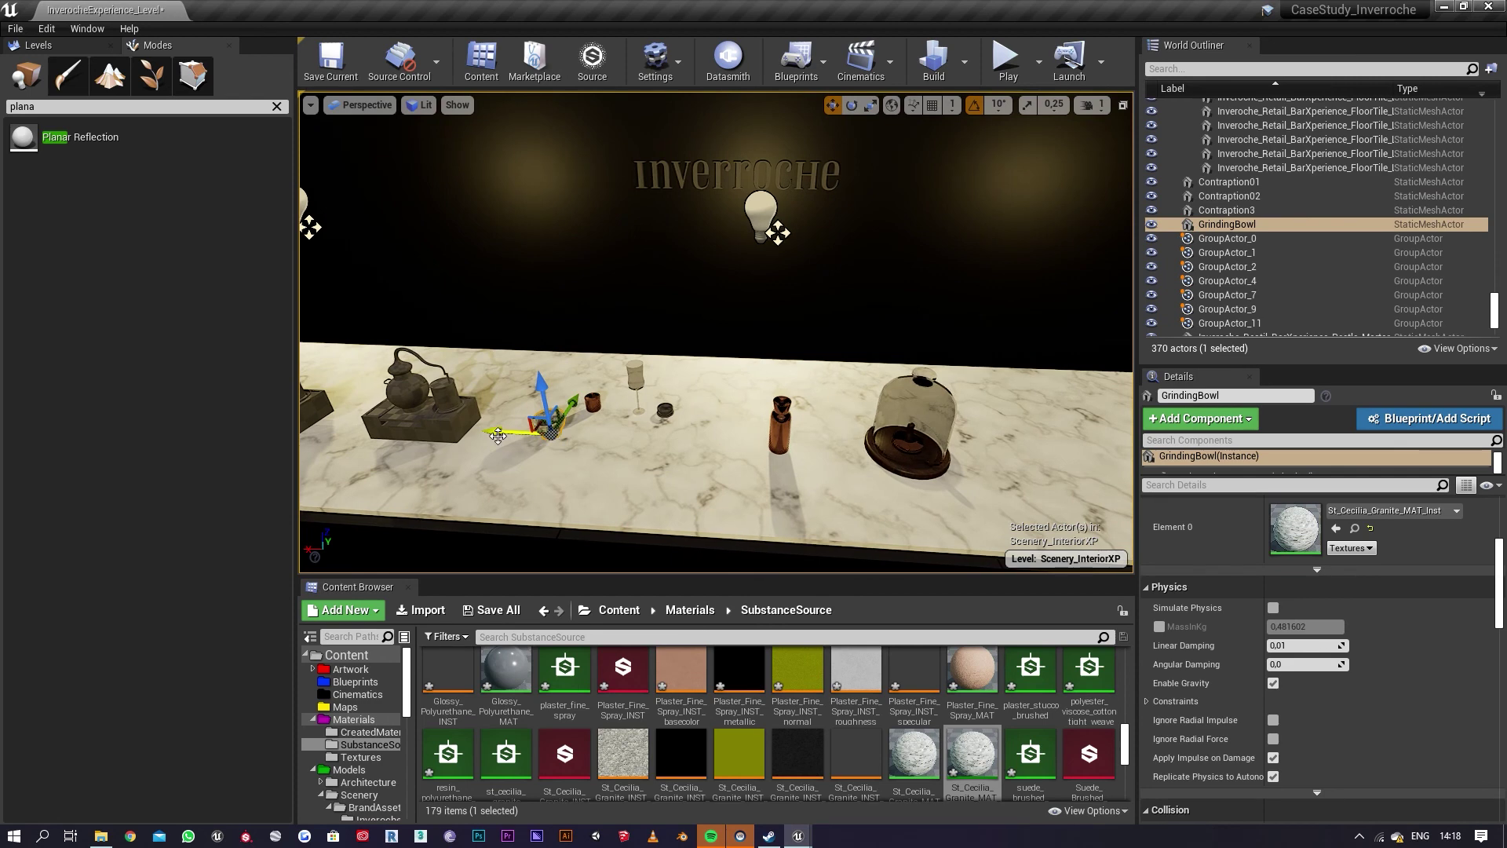
{"action": "left_click_drag", "start_coordinate": [498, 436], "coordinate": [936, 463]}
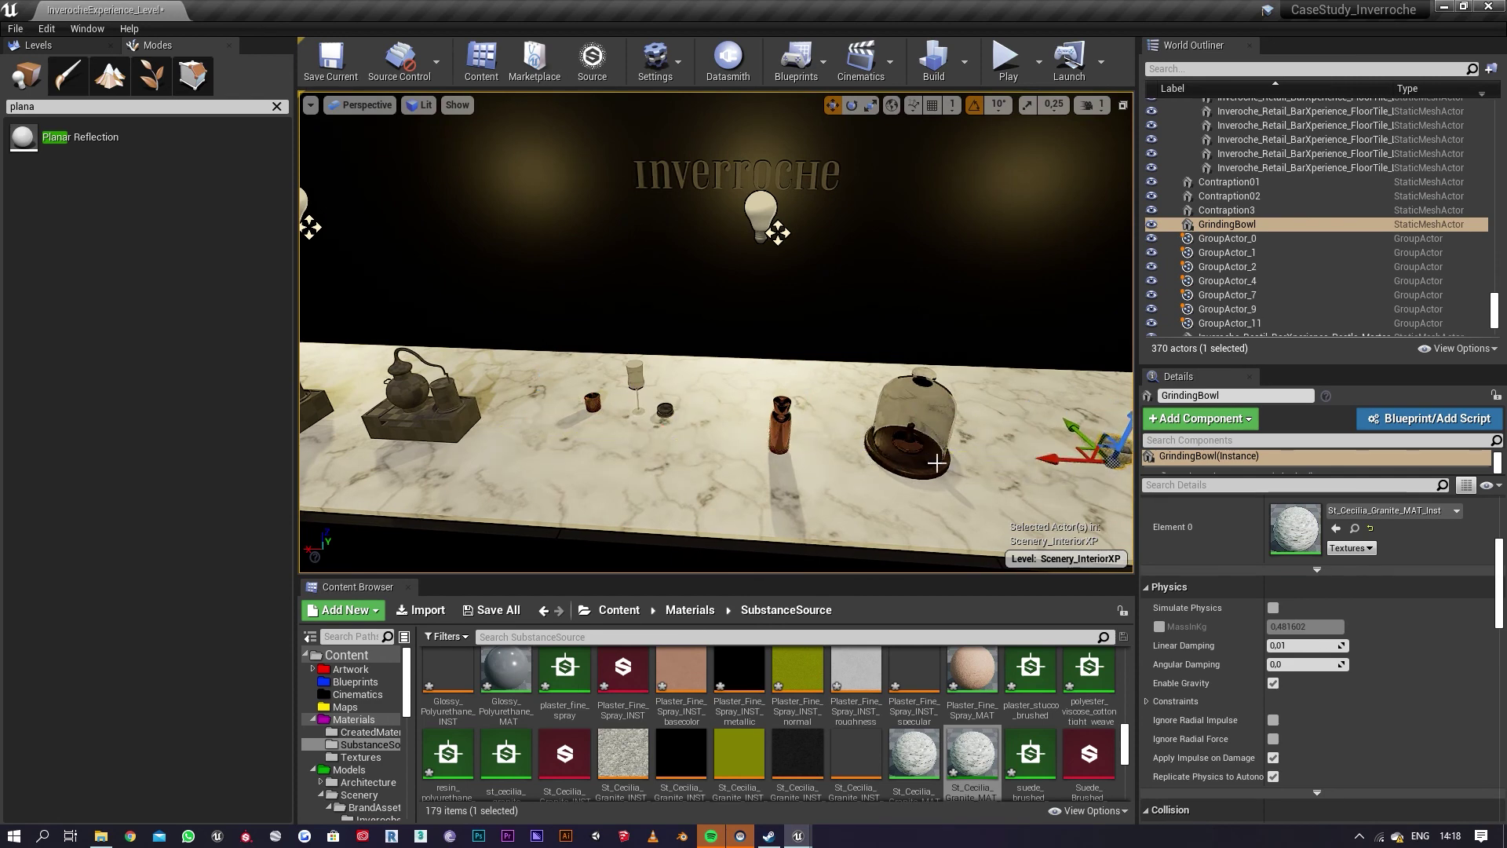
Step: Move the SmallGlassBowl and SmallSpiceBowl out of the overlapping bowls to stand side by side, and raise the spice bowl slightly
{"action": "left_click", "coordinate": [664, 410]}
{"action": "right_click_drag", "start_coordinate": [694, 332], "coordinate": [694, 442]}
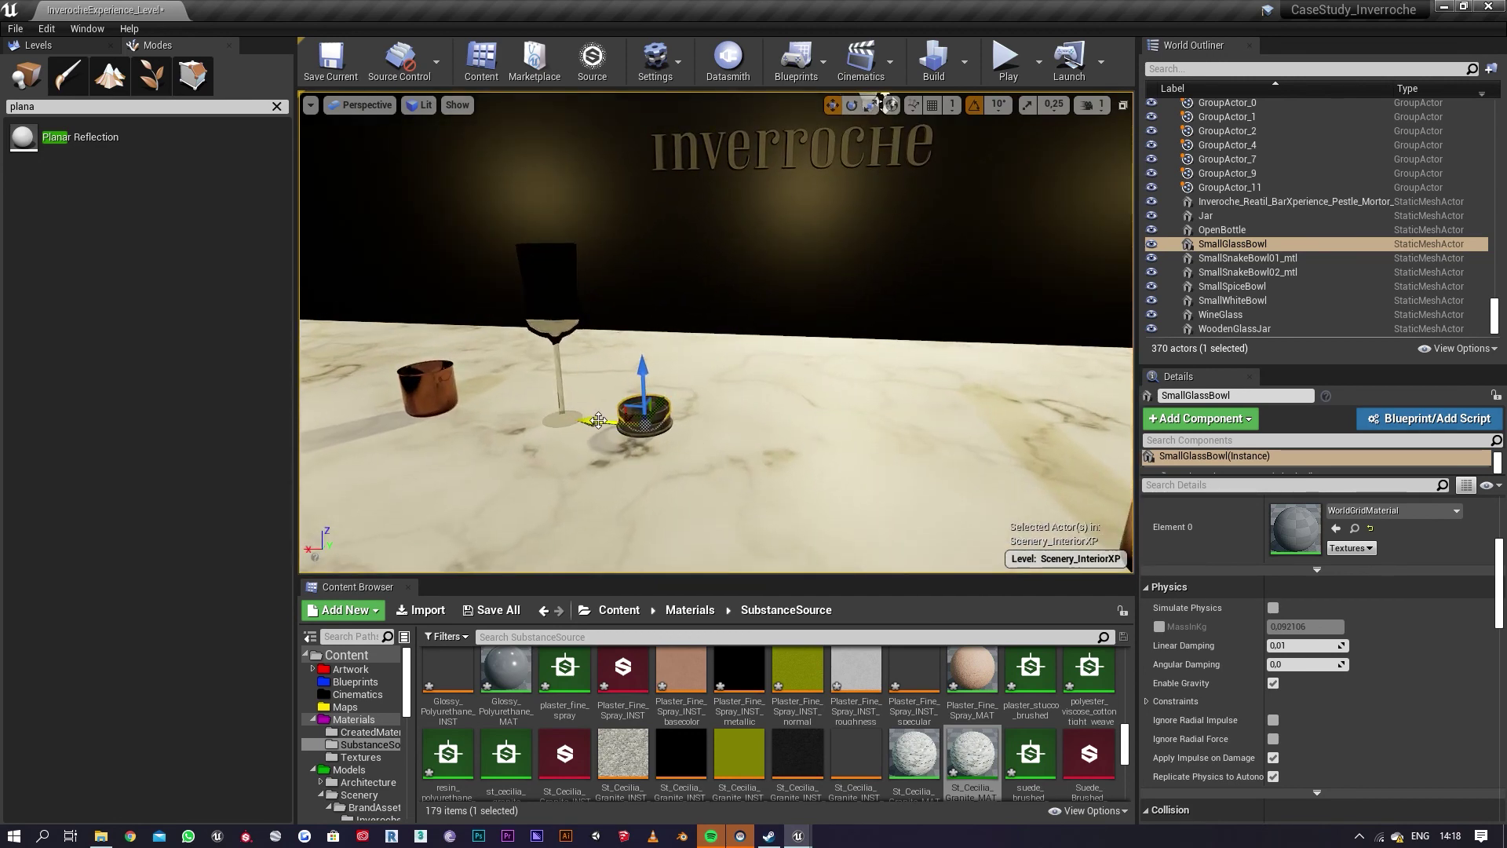
{"action": "left_click_drag", "start_coordinate": [608, 418], "coordinate": [757, 428]}
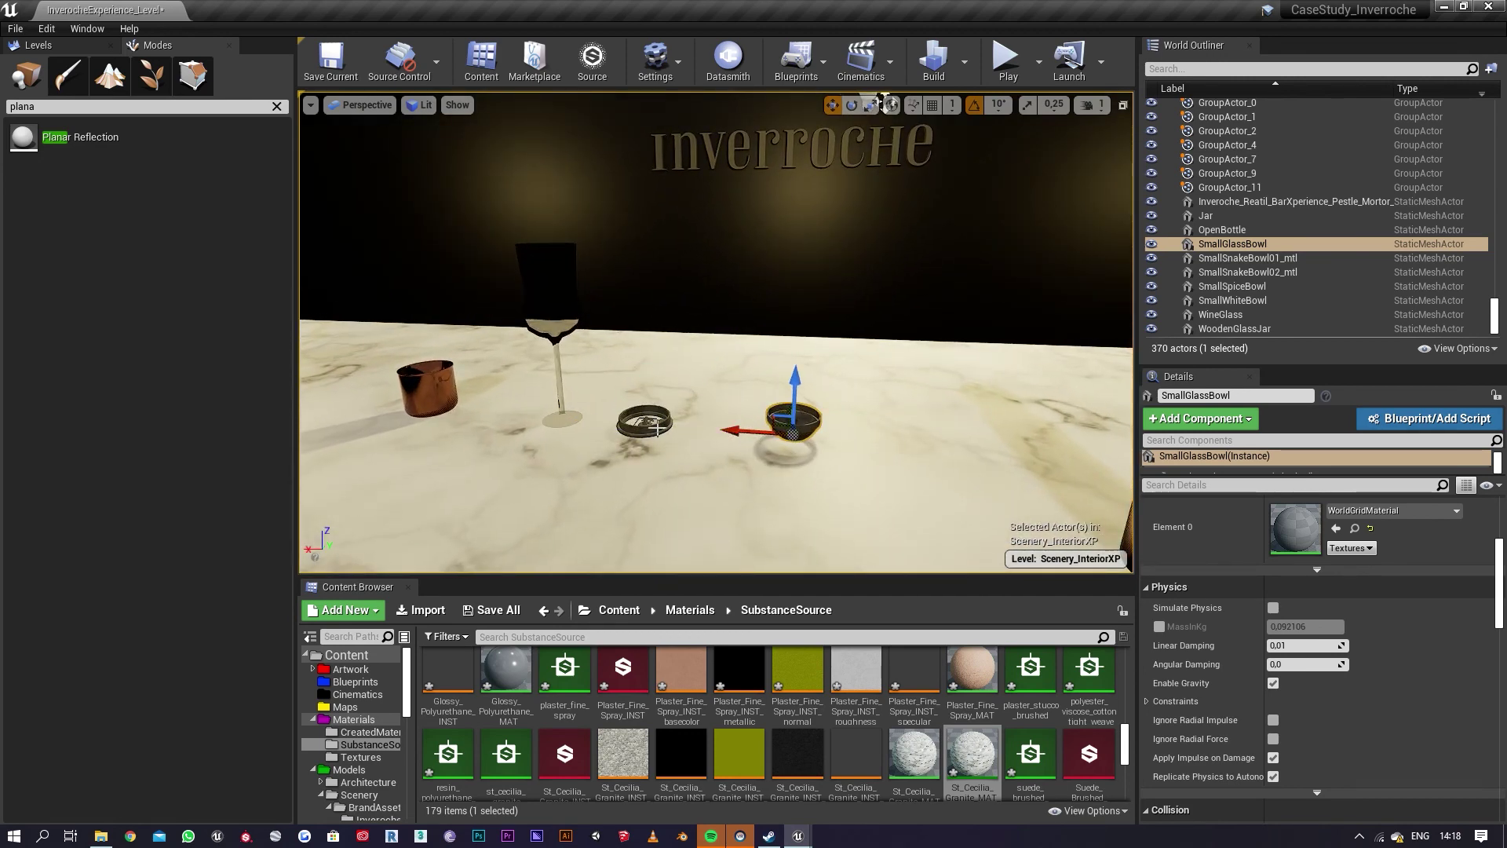
{"action": "left_click", "coordinate": [658, 427]}
{"action": "left_click_drag", "start_coordinate": [606, 419], "coordinate": [818, 459]}
{"action": "right_click_drag", "start_coordinate": [861, 398], "coordinate": [864, 398]}
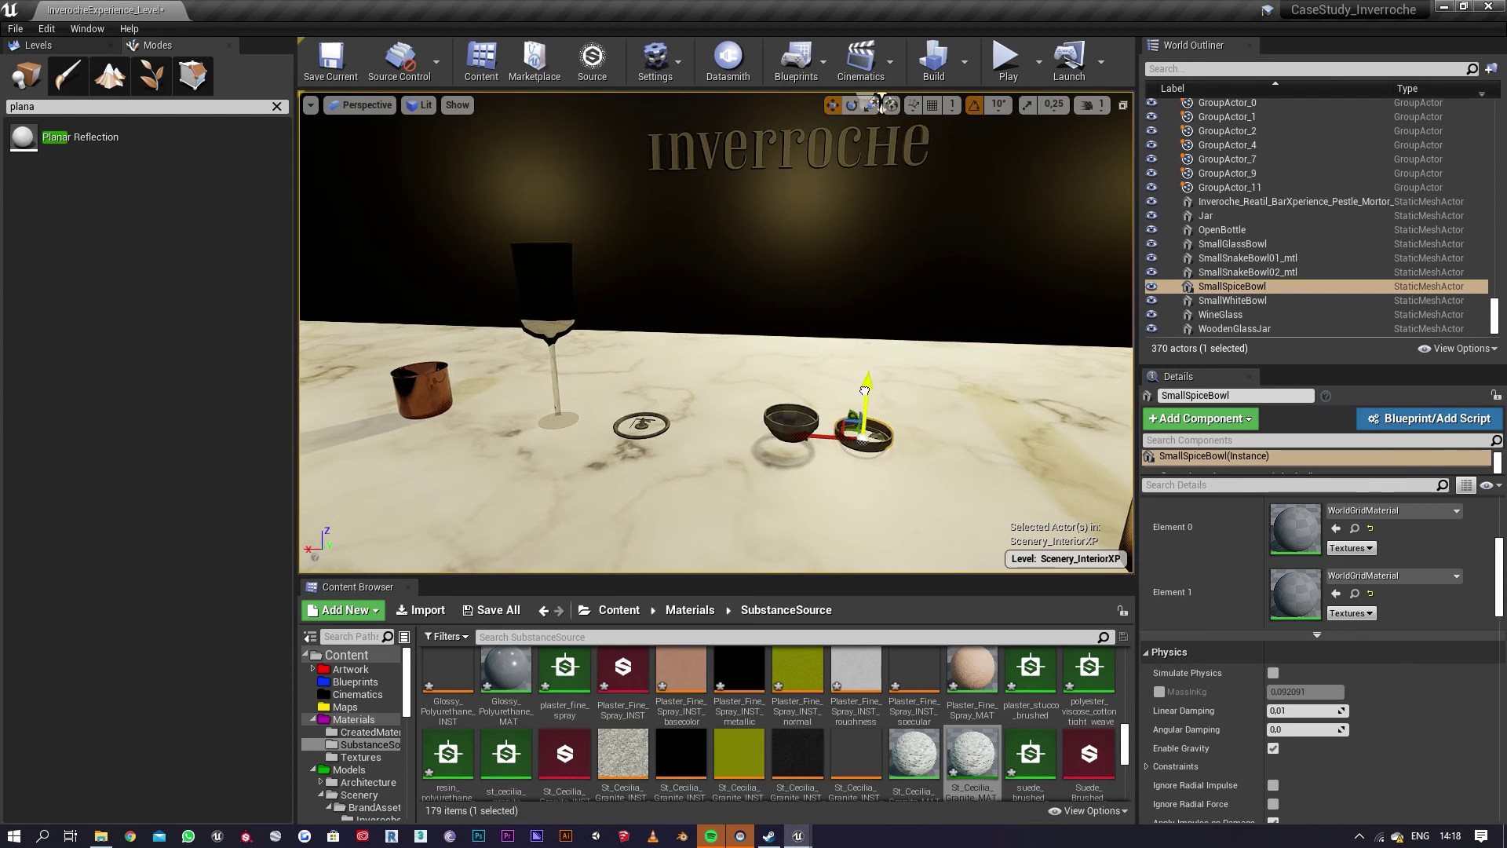
{"action": "left_click_drag", "start_coordinate": [864, 391], "coordinate": [868, 382]}
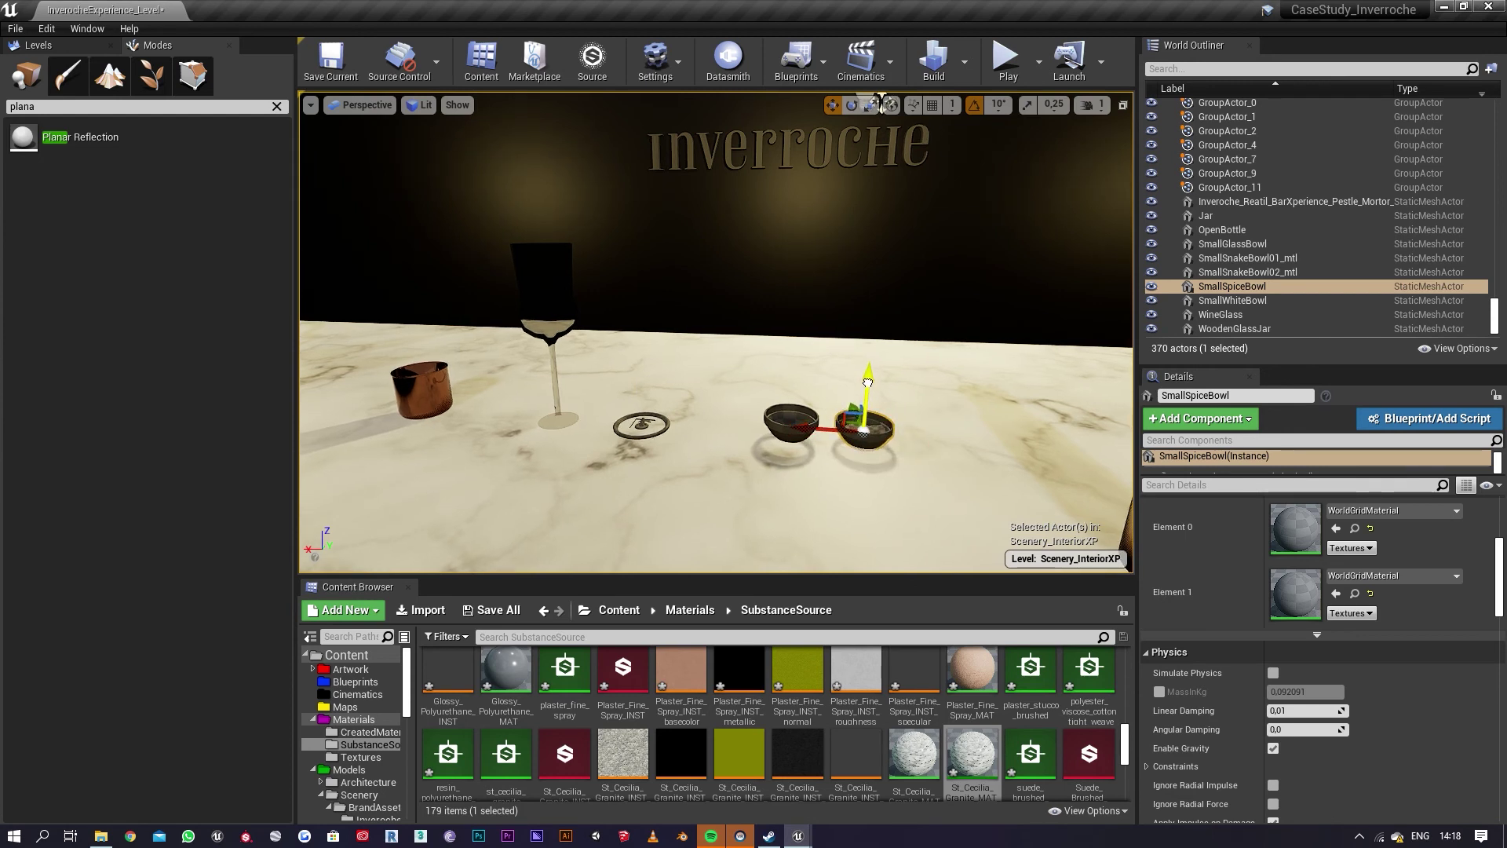
Step: Move SmallSnakeBowl01_mtl and SmallWhiteBowl out of the overlapping bowls to extend the row beyond the SmallSpiceBowl
{"action": "left_click", "coordinate": [642, 424]}
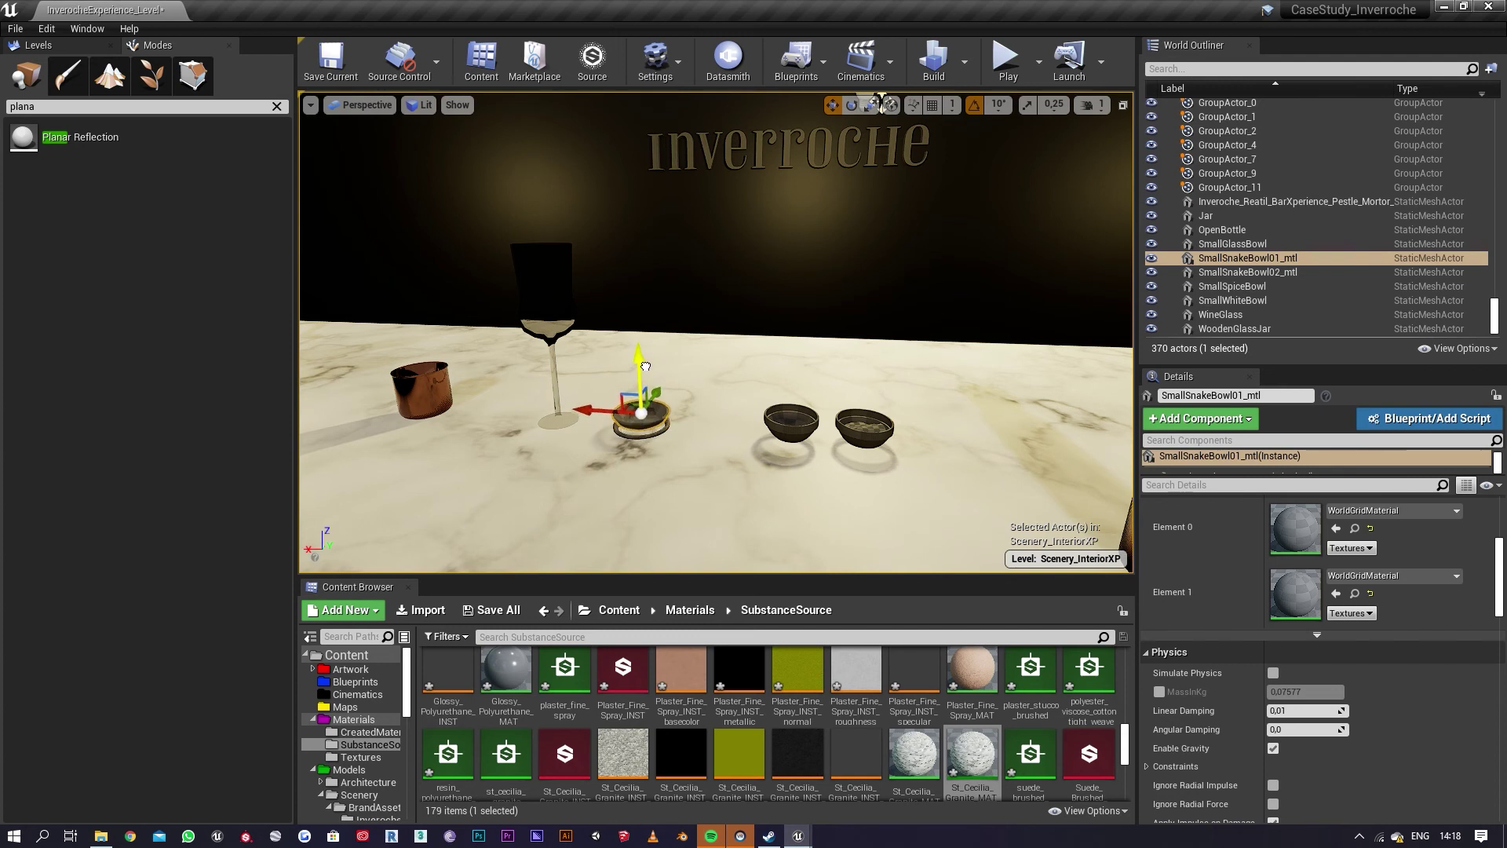
{"action": "left_click_drag", "start_coordinate": [601, 402], "coordinate": [711, 441]}
{"action": "left_click", "coordinate": [657, 429]}
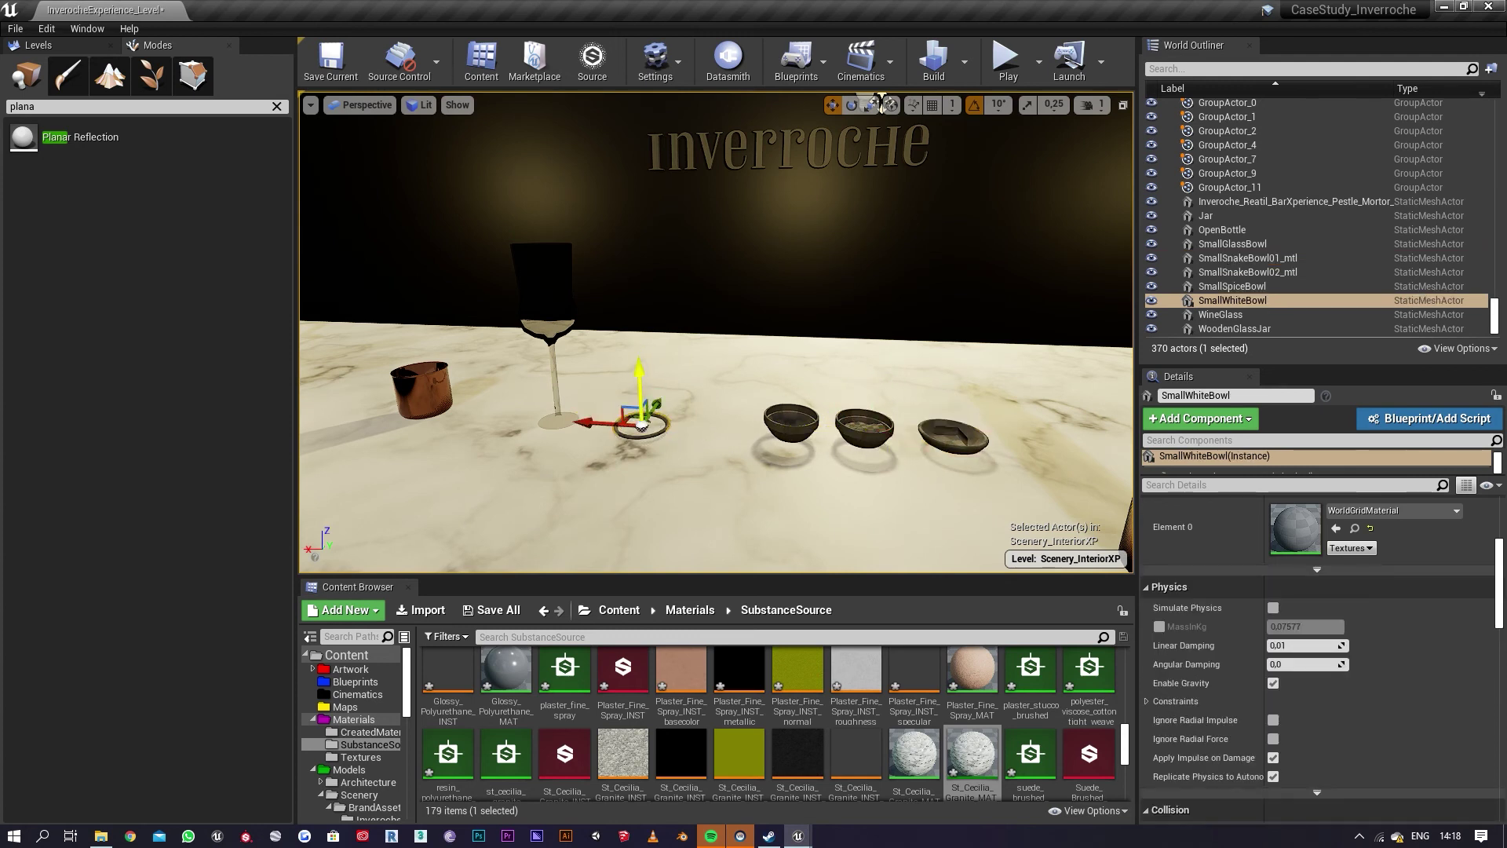
{"action": "left_click_drag", "start_coordinate": [606, 409], "coordinate": [983, 461]}
{"action": "left_click_drag", "start_coordinate": [1045, 402], "coordinate": [1049, 403]}
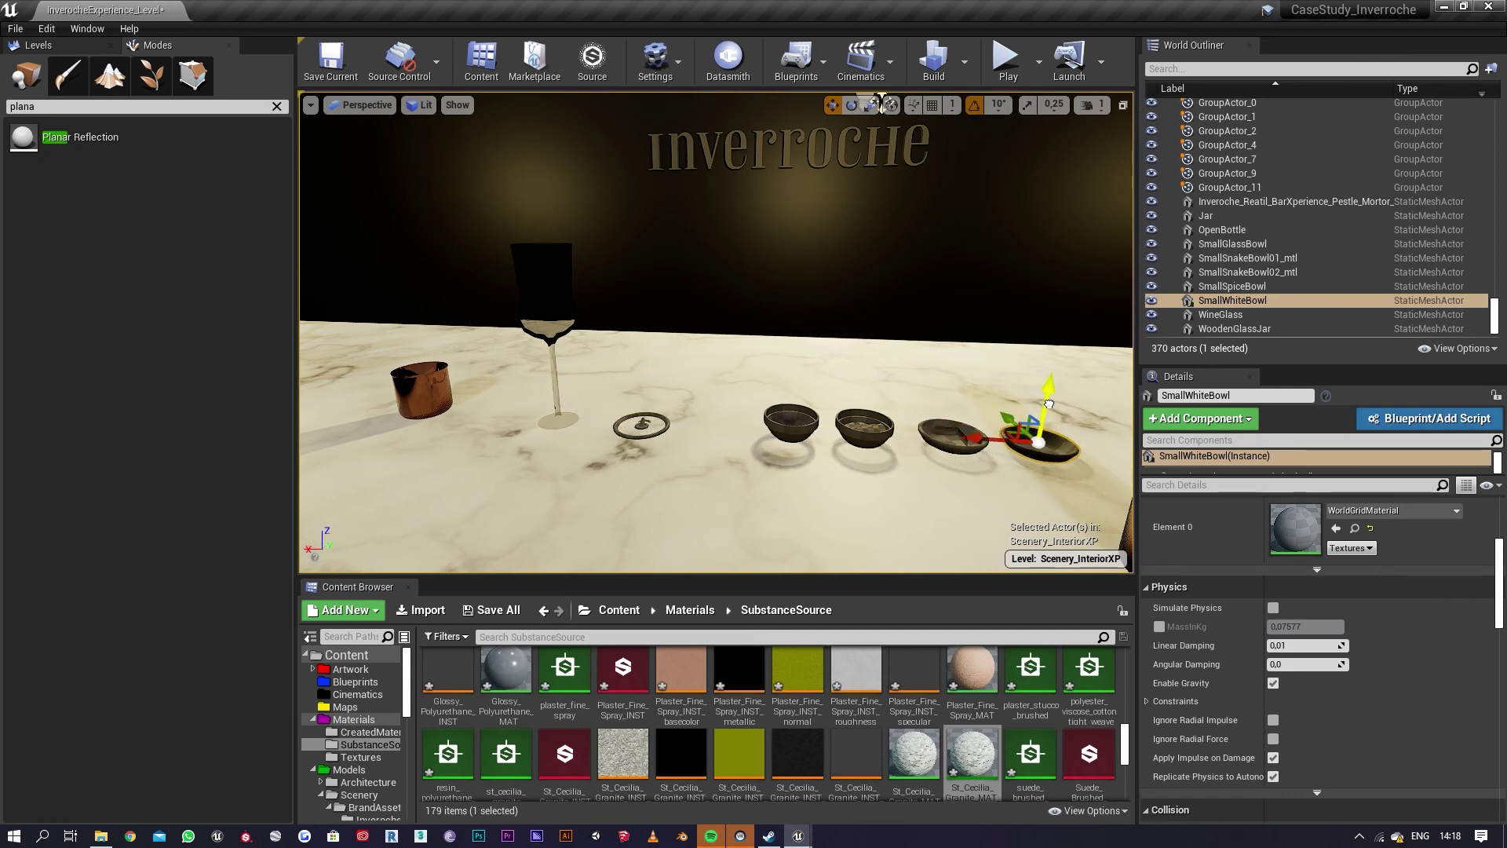
Step: Move SmallSnakeBowl02_mtl off the pestle to the near end of the bowl row and select the pestle for scaling
{"action": "left_click", "coordinate": [667, 421]}
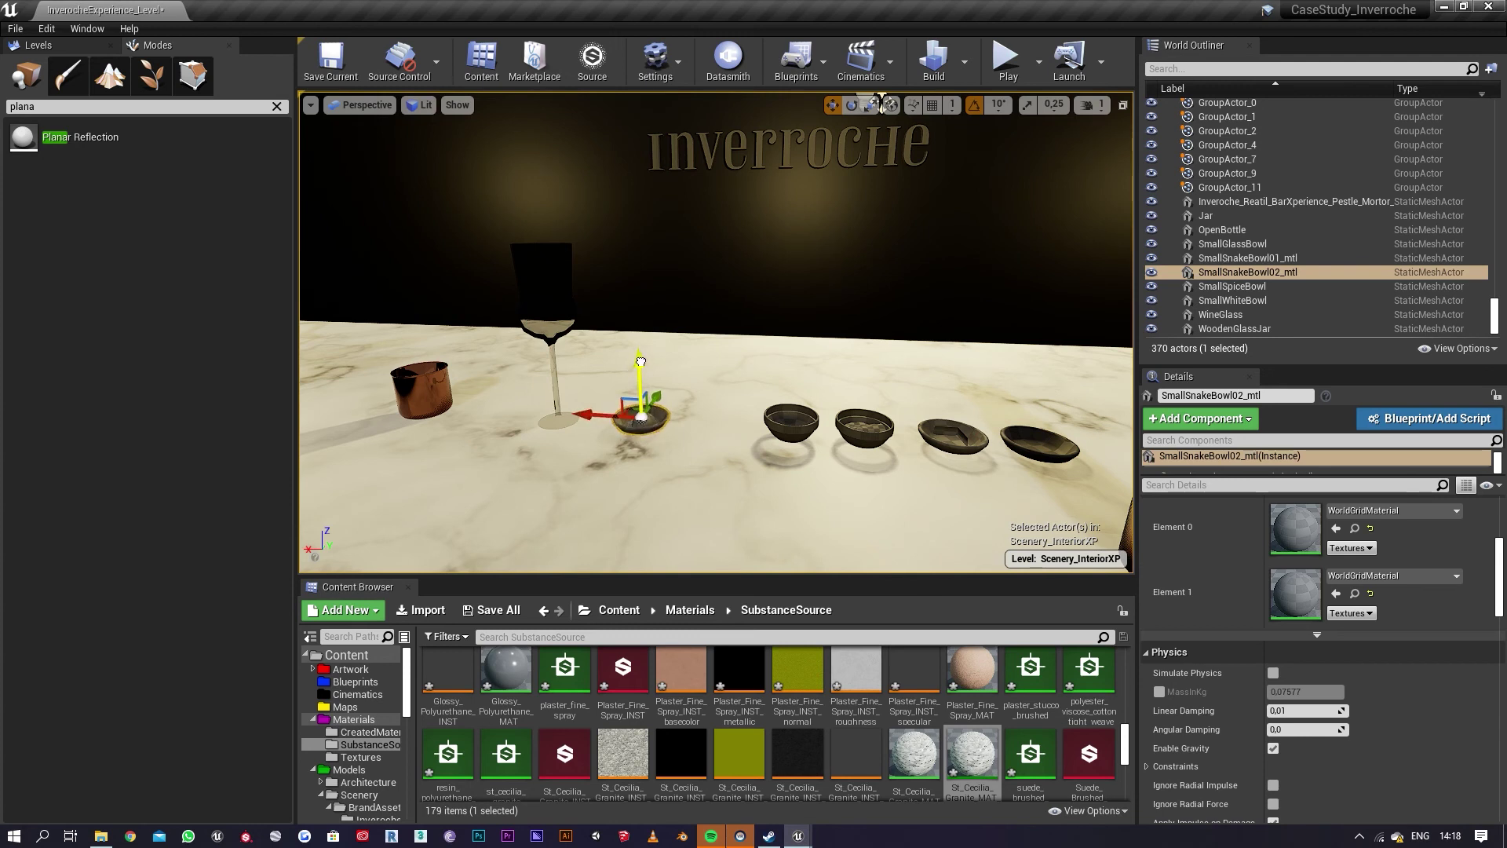
{"action": "left_click_drag", "start_coordinate": [627, 421], "coordinate": [684, 427]}
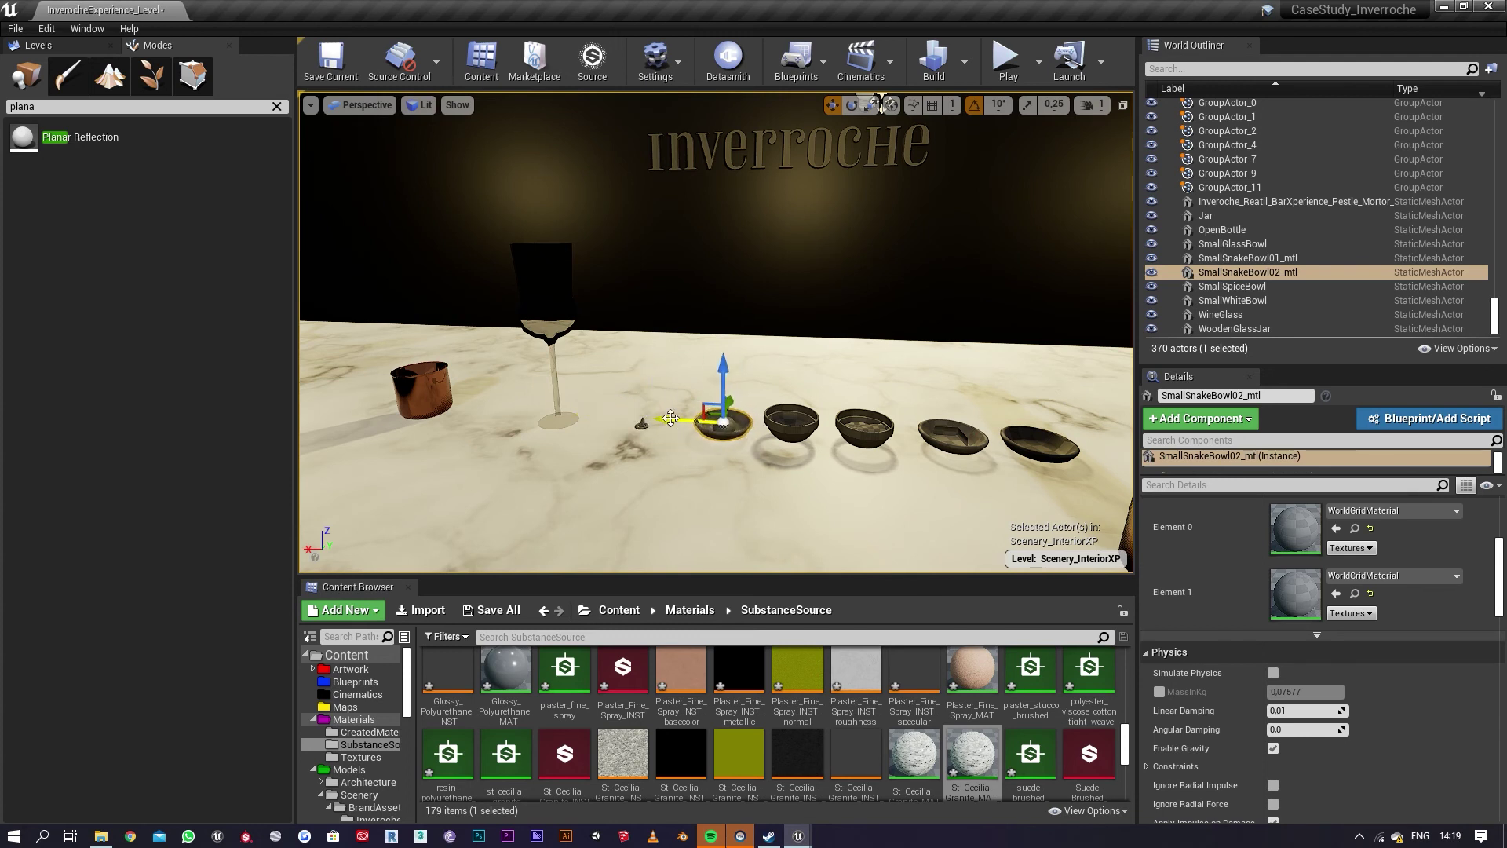
{"action": "left_click", "coordinate": [642, 422]}
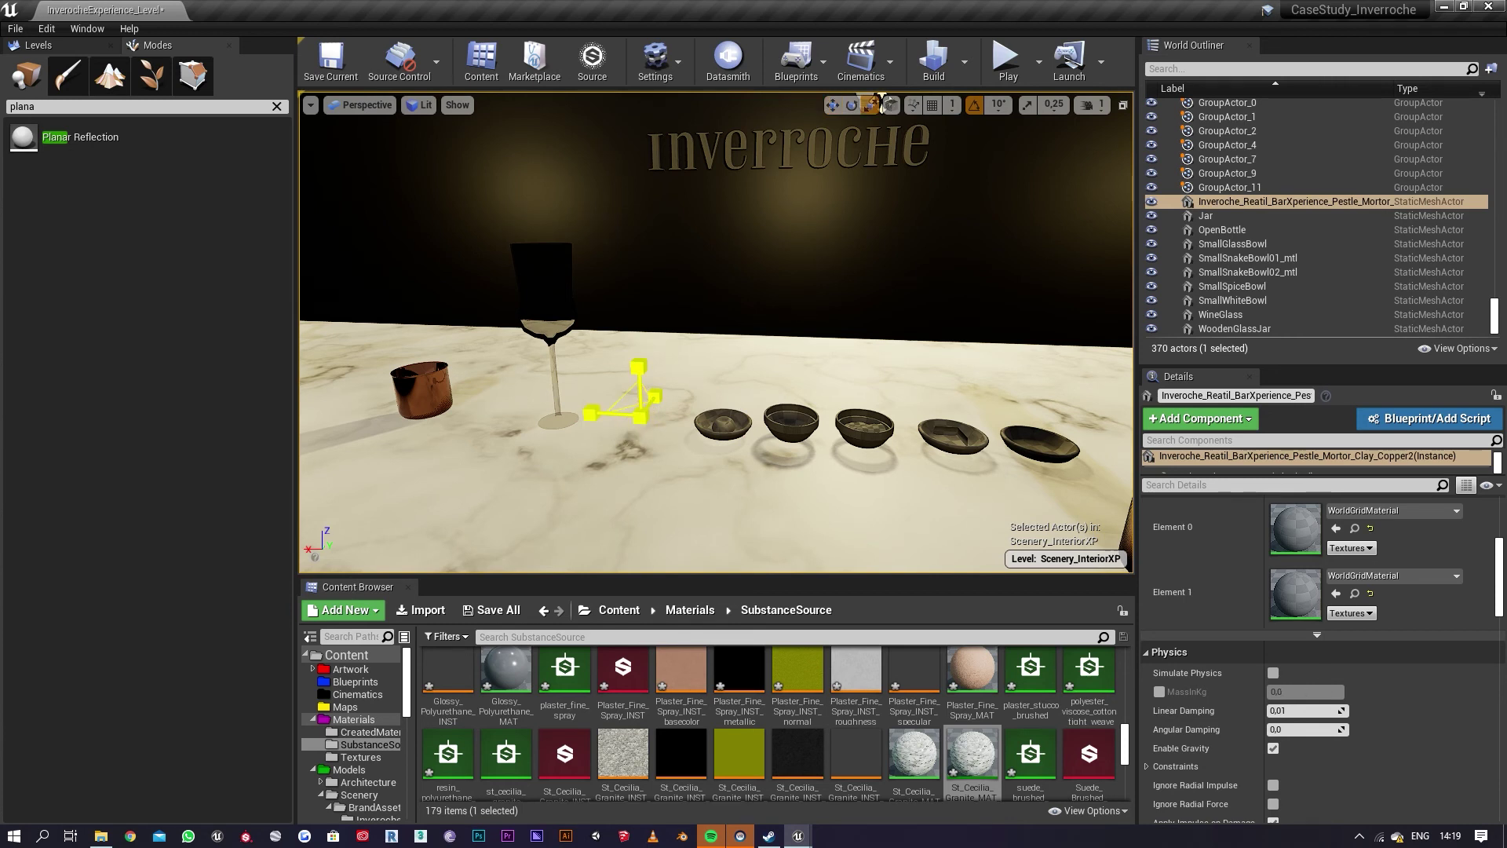
Step: Resize the pestle and mortar and move it toward the front edge of the marble counter
{"action": "left_click_drag", "start_coordinate": [639, 417], "coordinate": [726, 437]}
{"action": "scroll", "coordinate": [702, 379], "scroll_direction": "down", "scroll_amount": 3}
{"action": "key", "text": "w"}
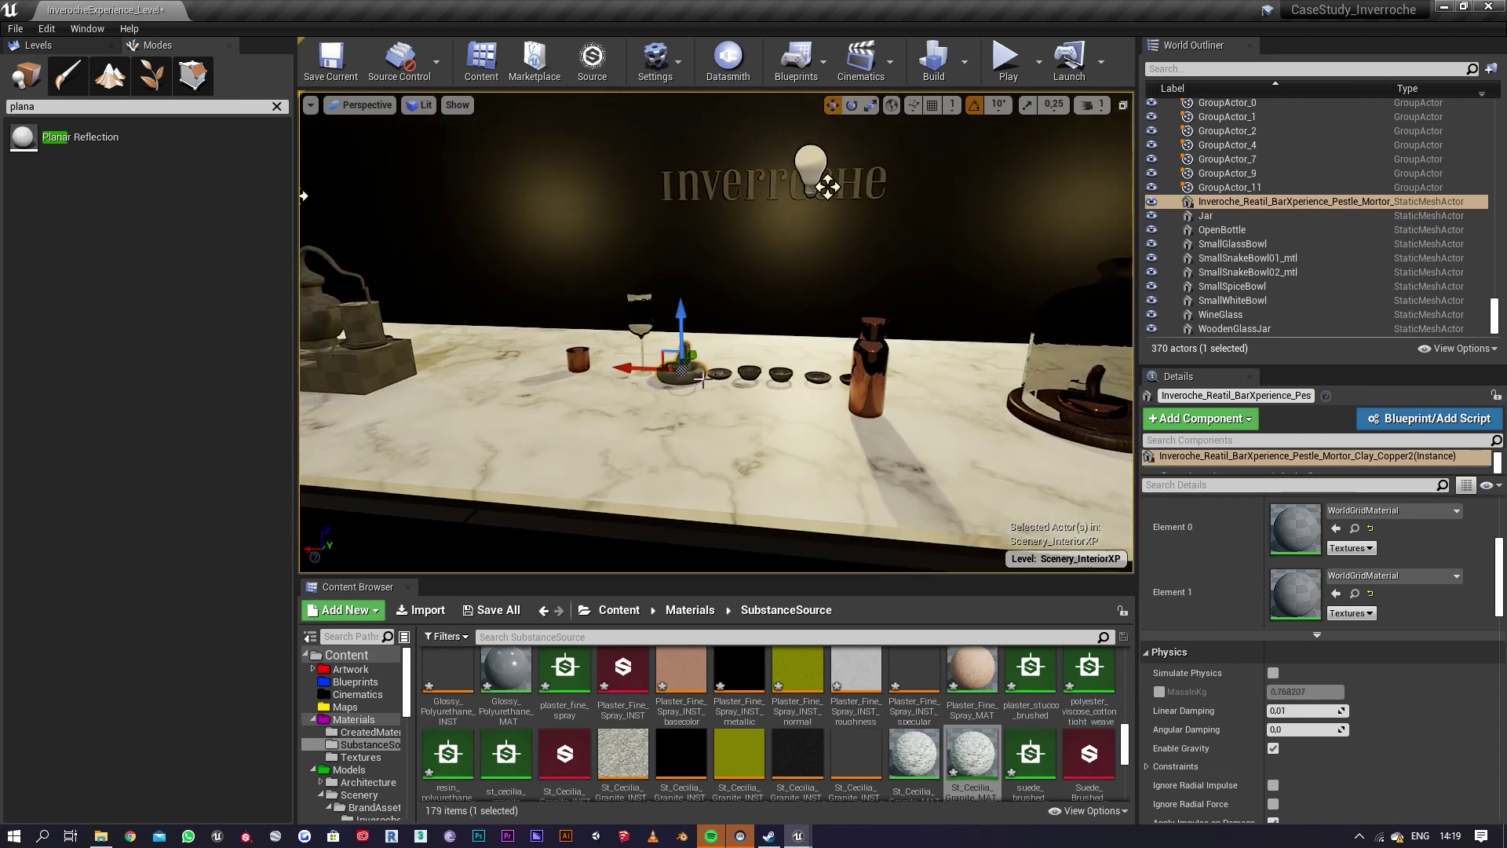
{"action": "left_click_drag", "start_coordinate": [680, 333], "coordinate": [641, 417]}
{"action": "mouse_move", "coordinate": [773, 418]}
{"action": "right_mouse_down"}
{"action": "mouse_move", "coordinate": [942, 418]}
{"action": "mouse_move", "coordinate": [855, 376]}
{"action": "mouse_move", "coordinate": [737, 440]}
{"action": "mouse_move", "coordinate": [793, 495]}
{"action": "mouse_move", "coordinate": [754, 447]}
{"action": "mouse_move", "coordinate": [783, 422]}
{"action": "right_mouse_up"}
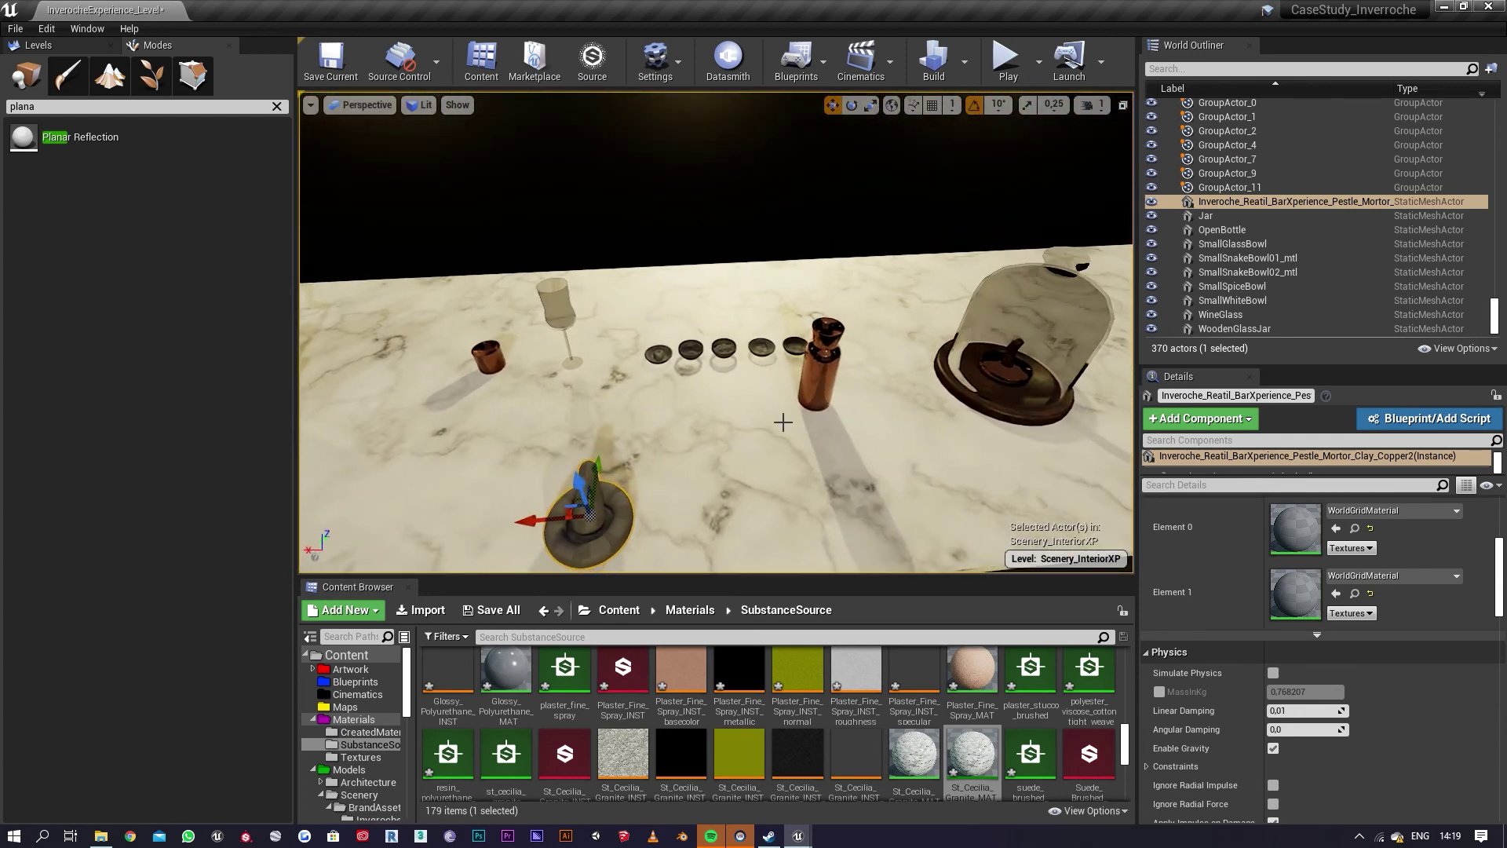
Step: Set the X, Y and Z scale of SmallSnakeBowl01, SmallSnakeBowl02, SmallSpiceBowl and SmallWhiteBowl to 0.2
{"action": "left_click", "coordinate": [657, 357]}
{"action": "key", "text": "r"}
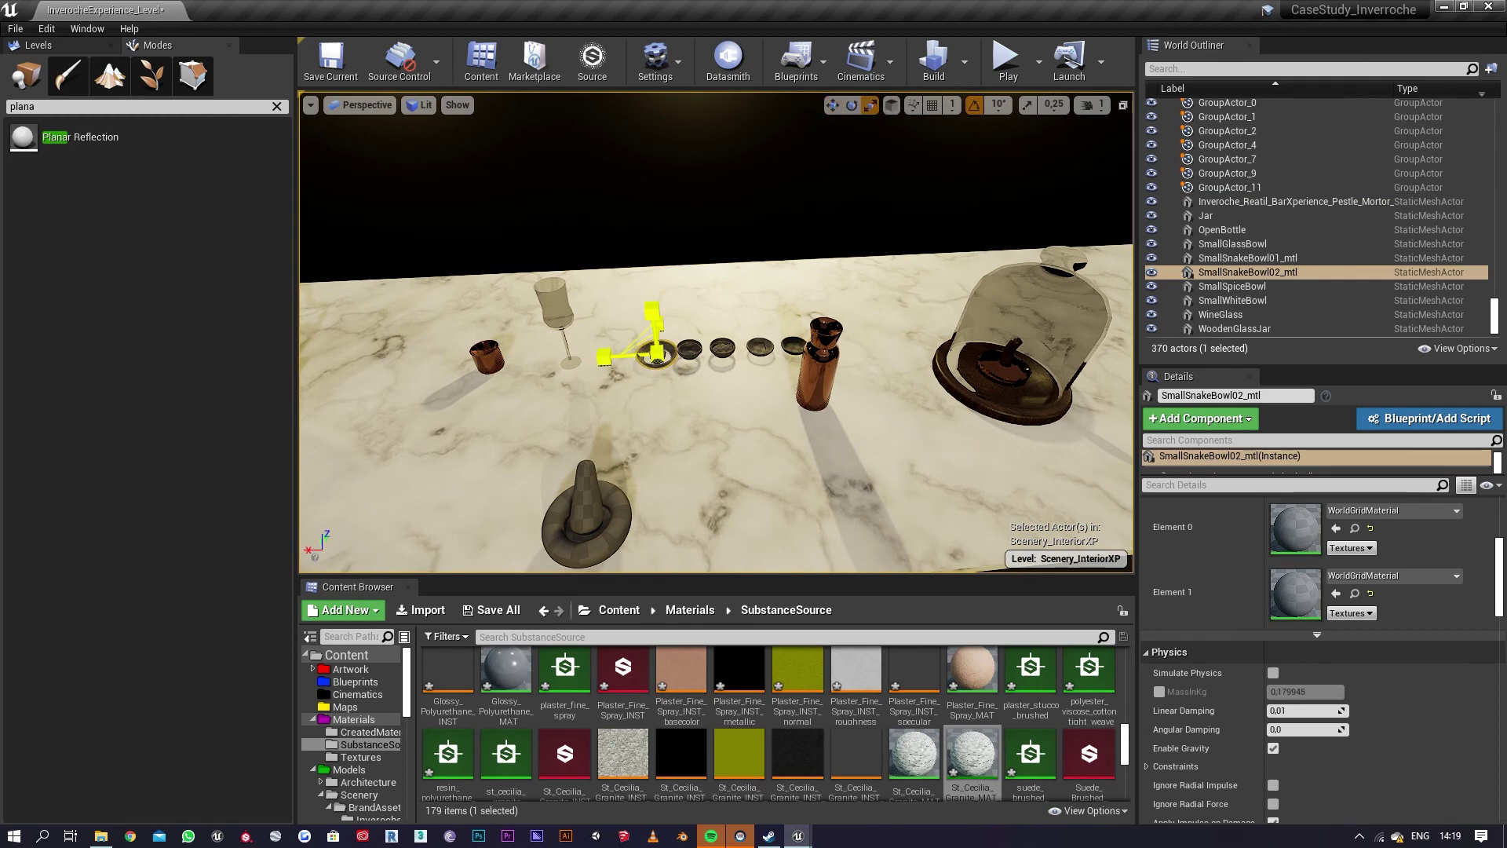
{"action": "left_click", "coordinate": [692, 350], "text": "ctrl"}
{"action": "key", "text": "ctrl+z"}
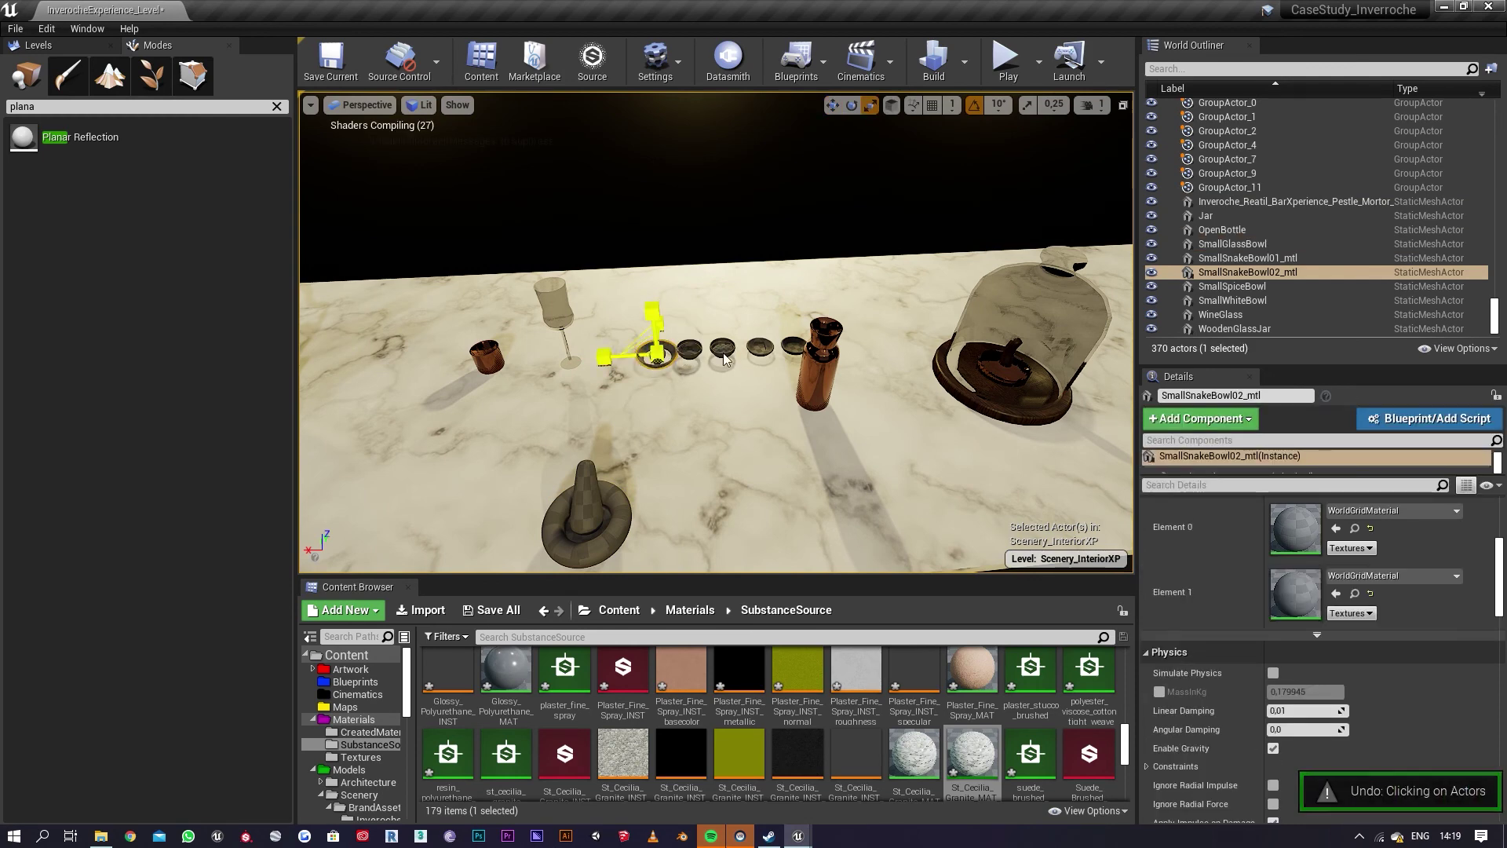
{"action": "left_click", "coordinate": [723, 350], "text": "ctrl"}
{"action": "left_click", "coordinate": [760, 347], "text": "ctrl"}
{"action": "left_click", "coordinate": [792, 346], "text": "ctrl"}
{"action": "scroll", "coordinate": [1410, 484], "scroll_direction": "up", "scroll_amount": 5}
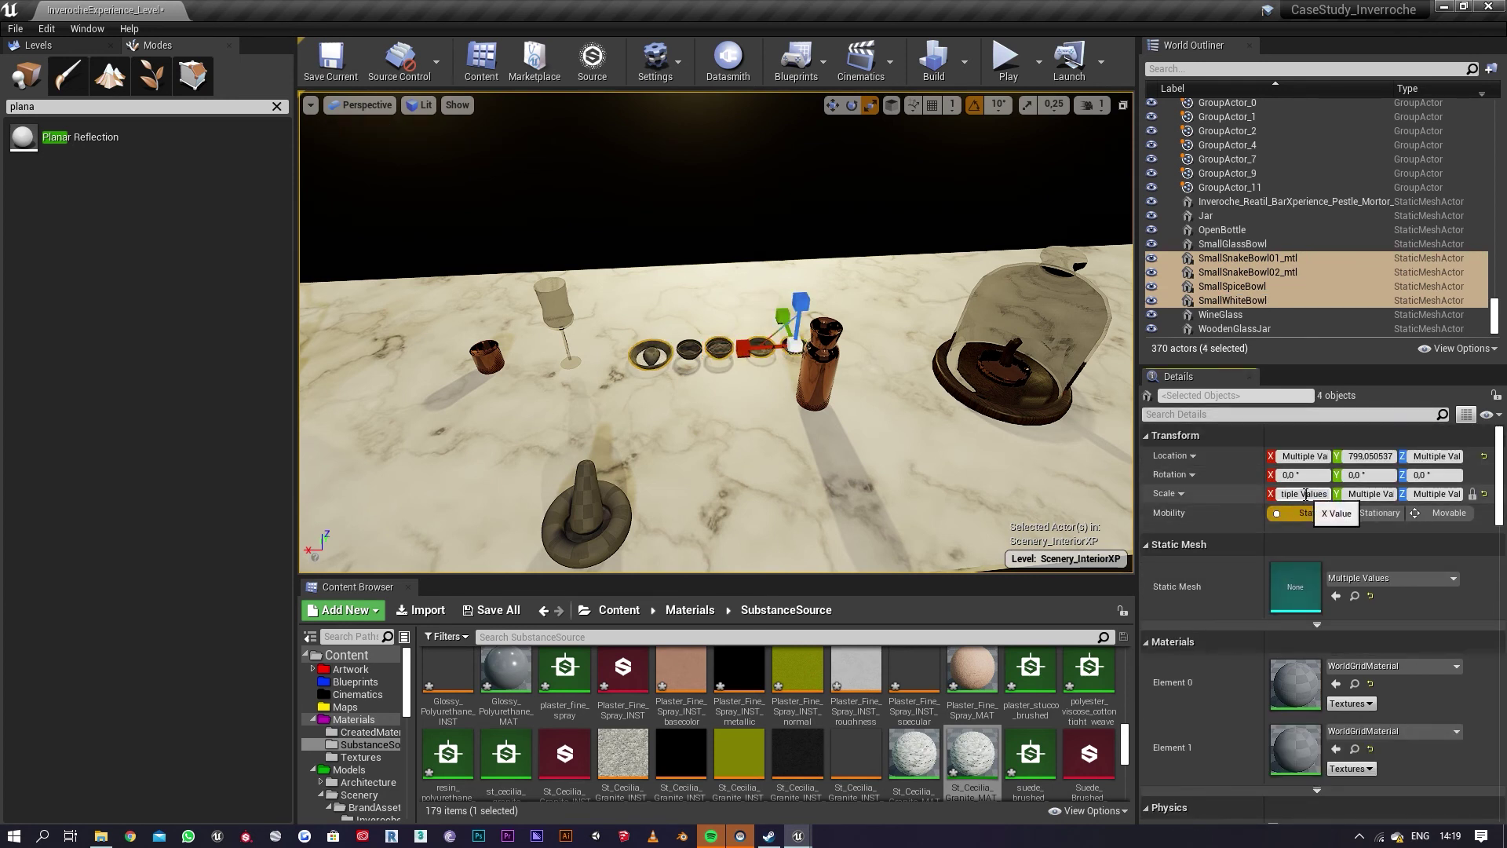
{"action": "left_click_drag", "start_coordinate": [1326, 494], "coordinate": [1103, 494]}
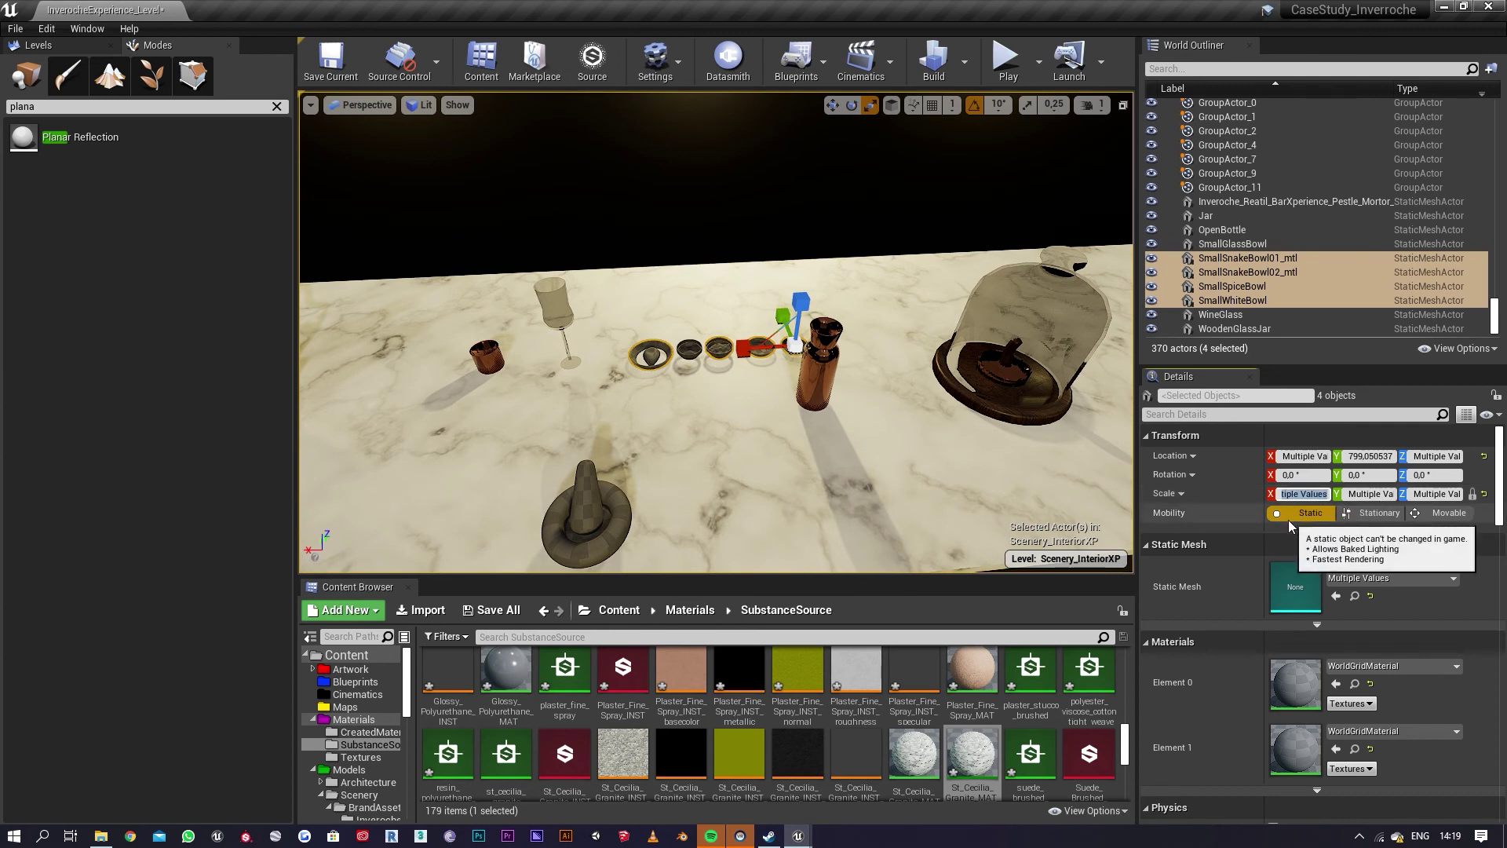
{"action": "type", "text": "0,2"}
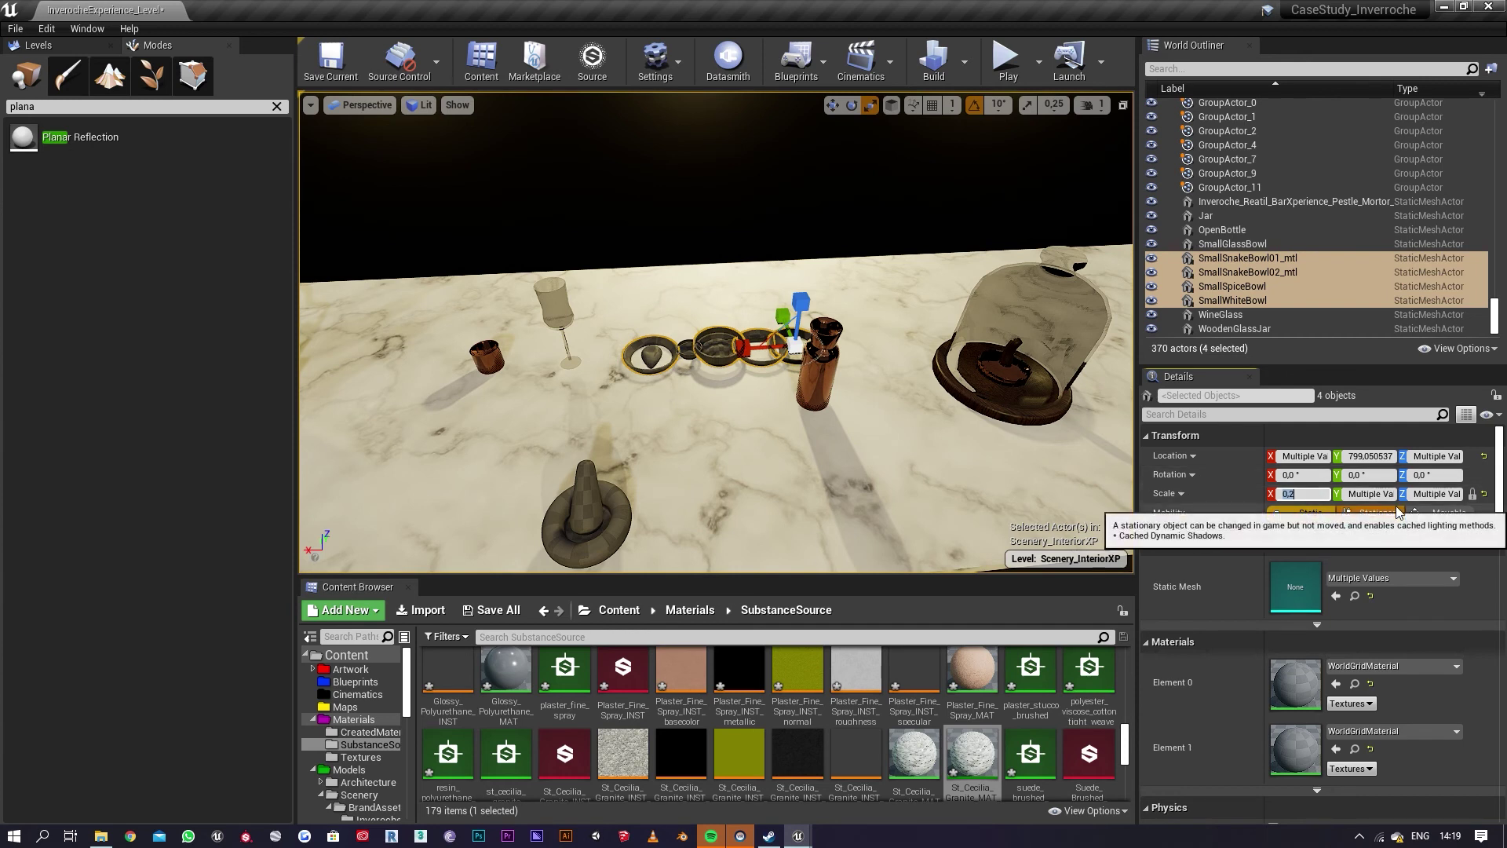
{"action": "left_click", "coordinate": [1375, 494]}
{"action": "type", "text": "0,2"}
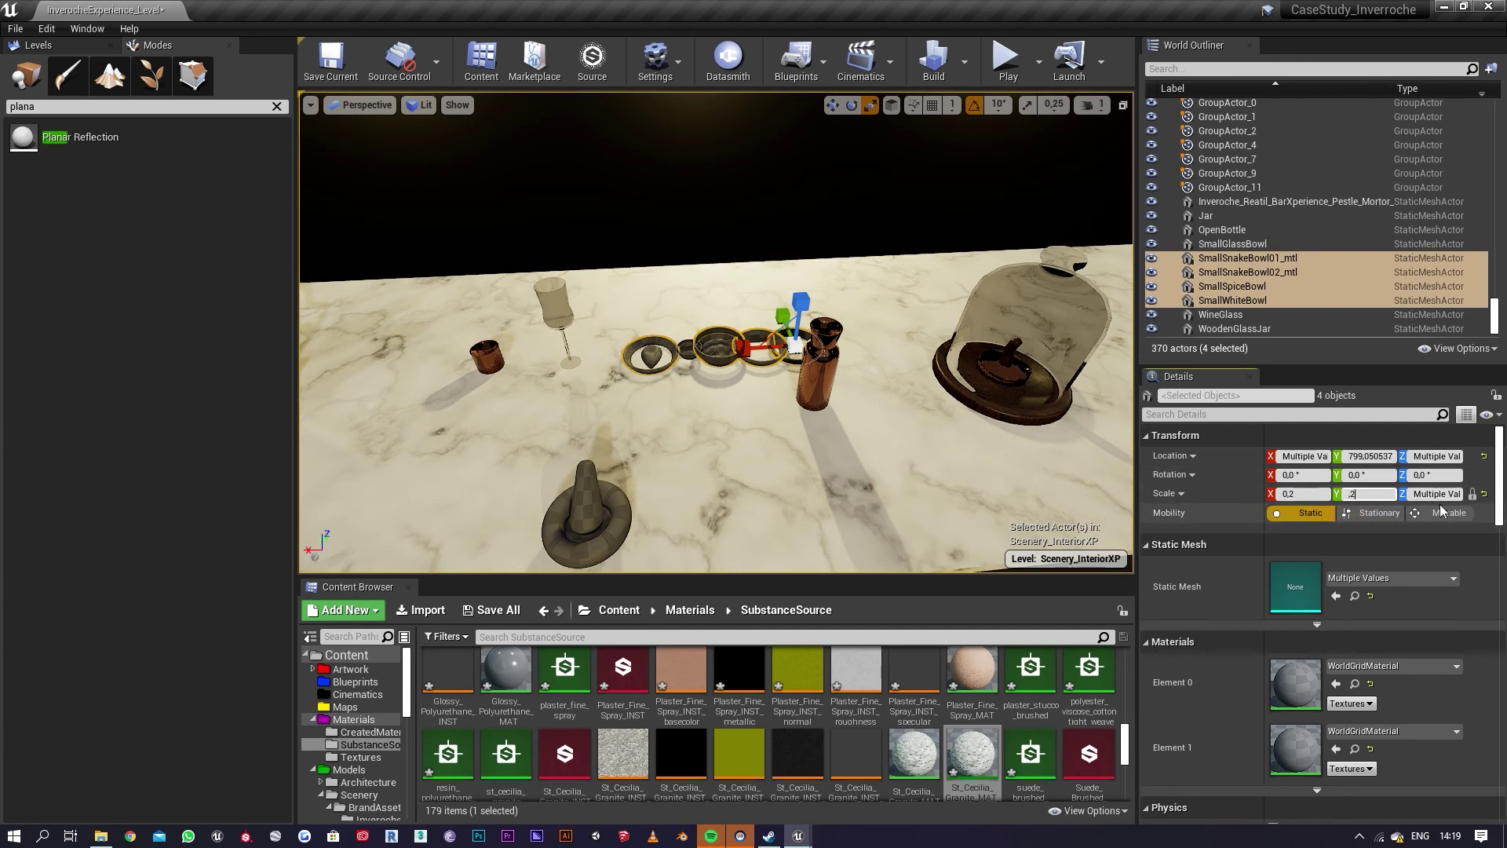
{"action": "key", "text": "Return"}
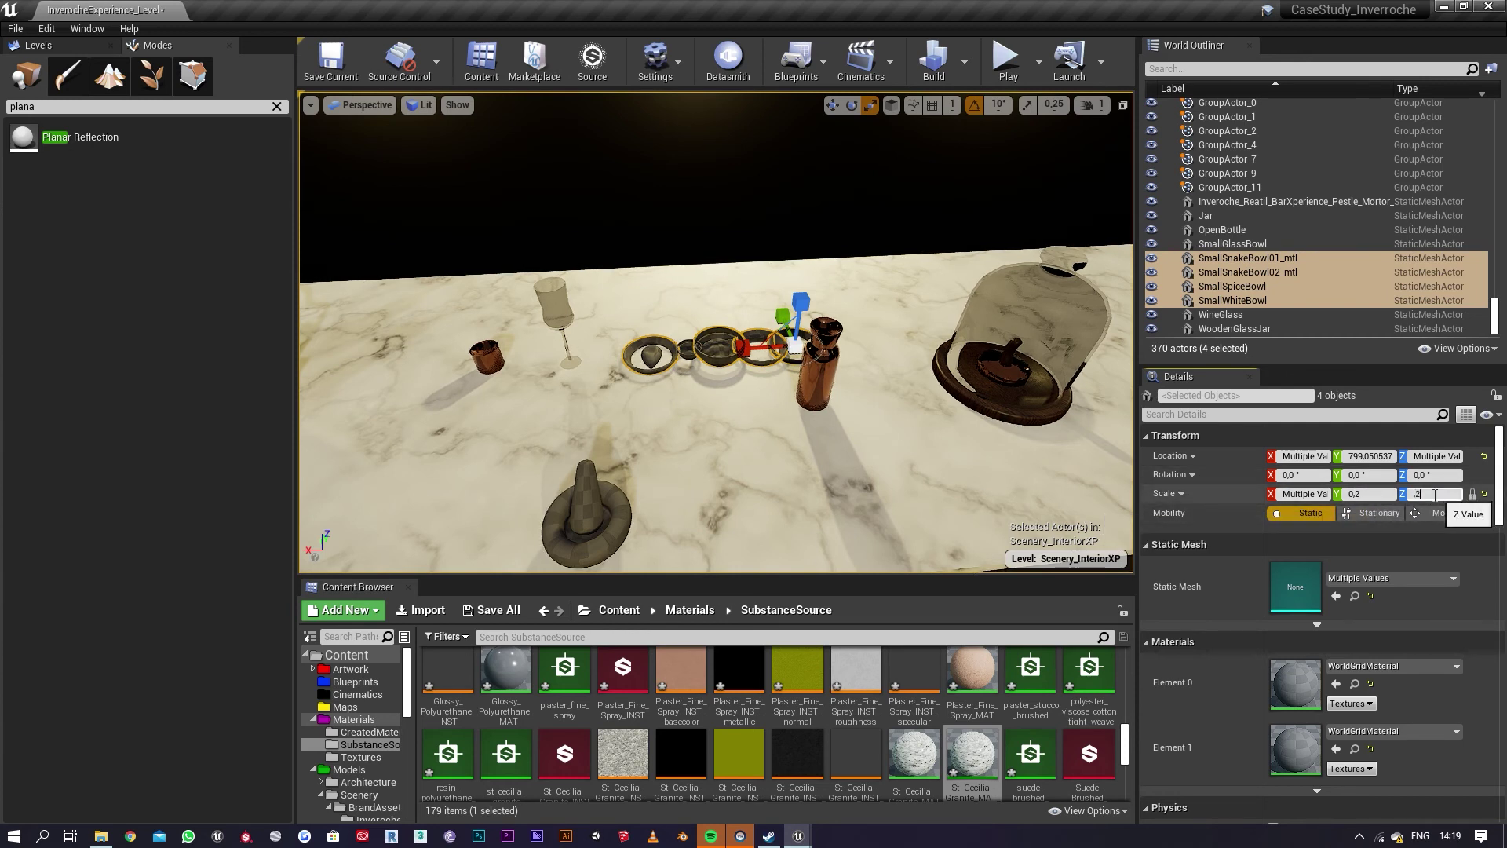
Step: Move the four small bowls together along the counter, past the domed glass jar and the granite grinding bowl
{"action": "key", "text": "s"}
{"action": "mouse_move", "coordinate": [723, 383]}
{"action": "right_mouse_down"}
{"action": "mouse_move", "coordinate": [738, 329]}
{"action": "mouse_move", "coordinate": [706, 345]}
{"action": "mouse_move", "coordinate": [723, 384]}
{"action": "right_mouse_up"}
{"action": "key", "text": "w"}
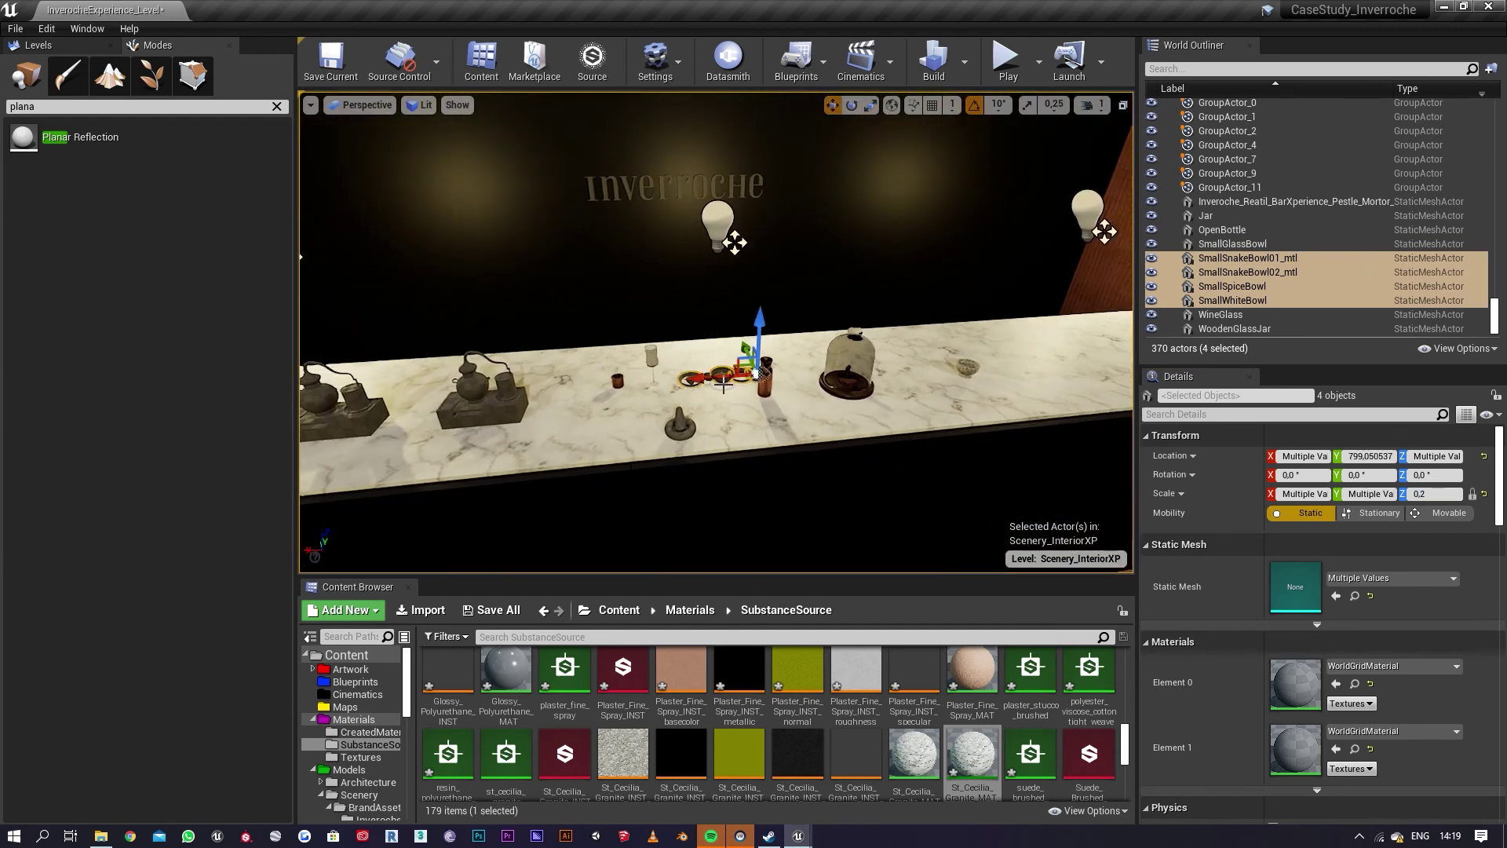
{"action": "left_click_drag", "start_coordinate": [723, 383], "coordinate": [1002, 408]}
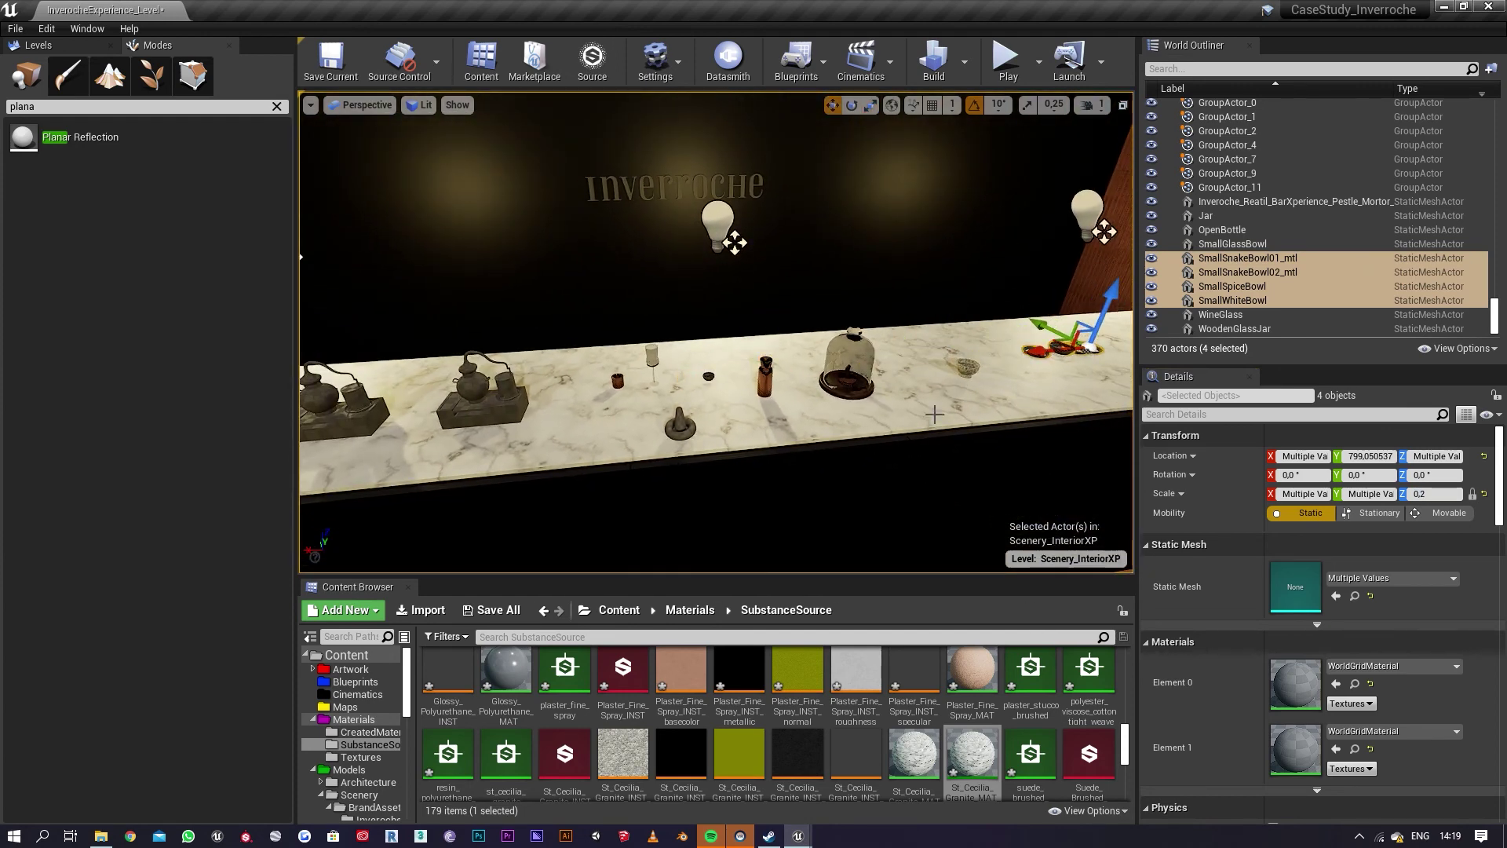
{"action": "key", "text": "f"}
Step: Reposition the four small bowls individually into a straight, evenly spaced row aligned with the grinding bowl
{"action": "left_click", "coordinate": [809, 442]}
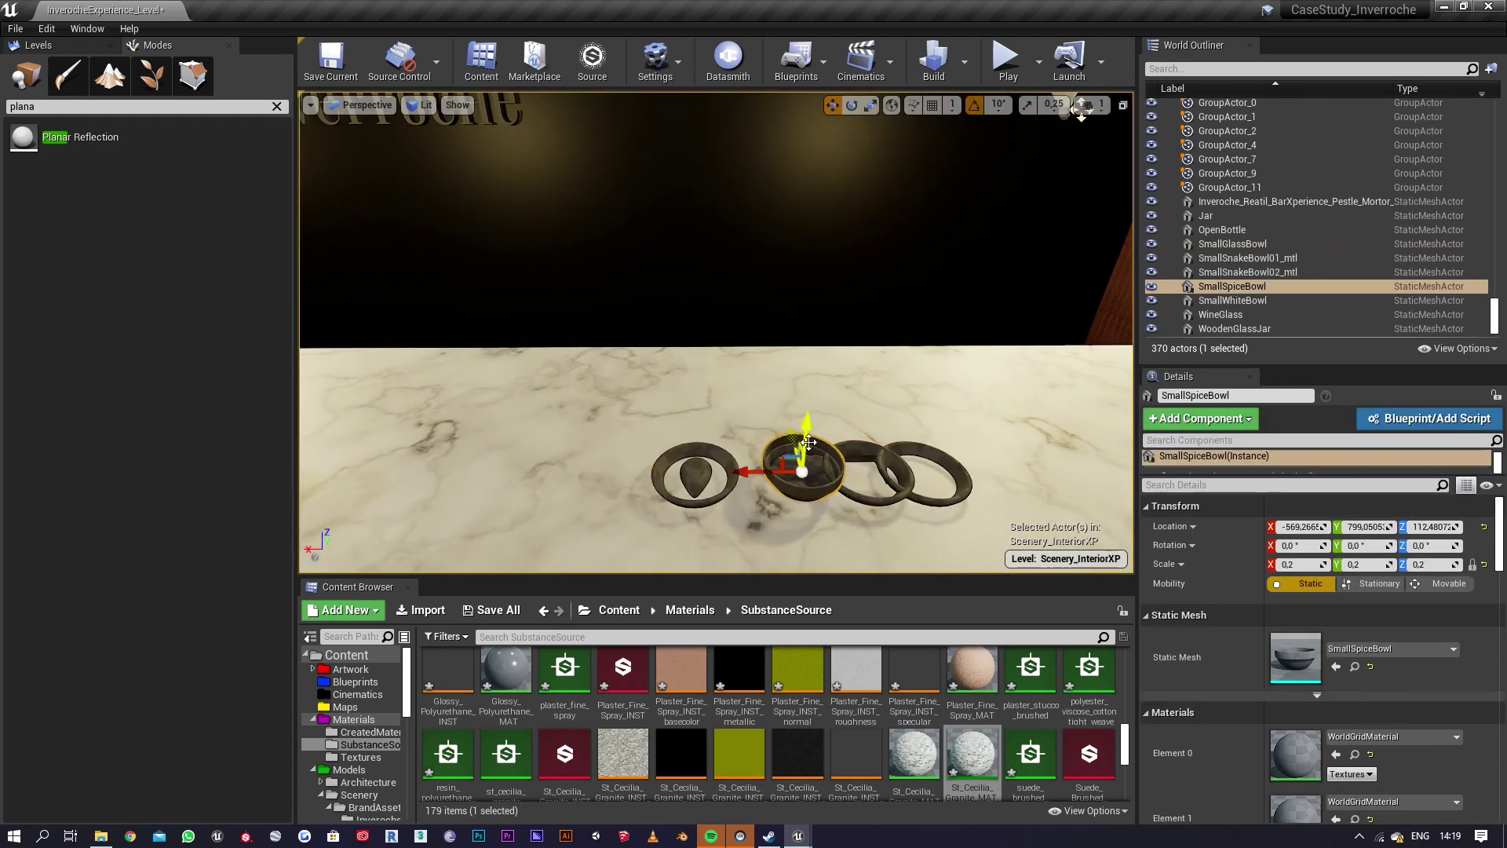
{"action": "left_click_drag", "start_coordinate": [794, 439], "coordinate": [834, 550]}
{"action": "key", "text": "s"}
{"action": "right_click_drag", "start_coordinate": [834, 550], "coordinate": [761, 549]}
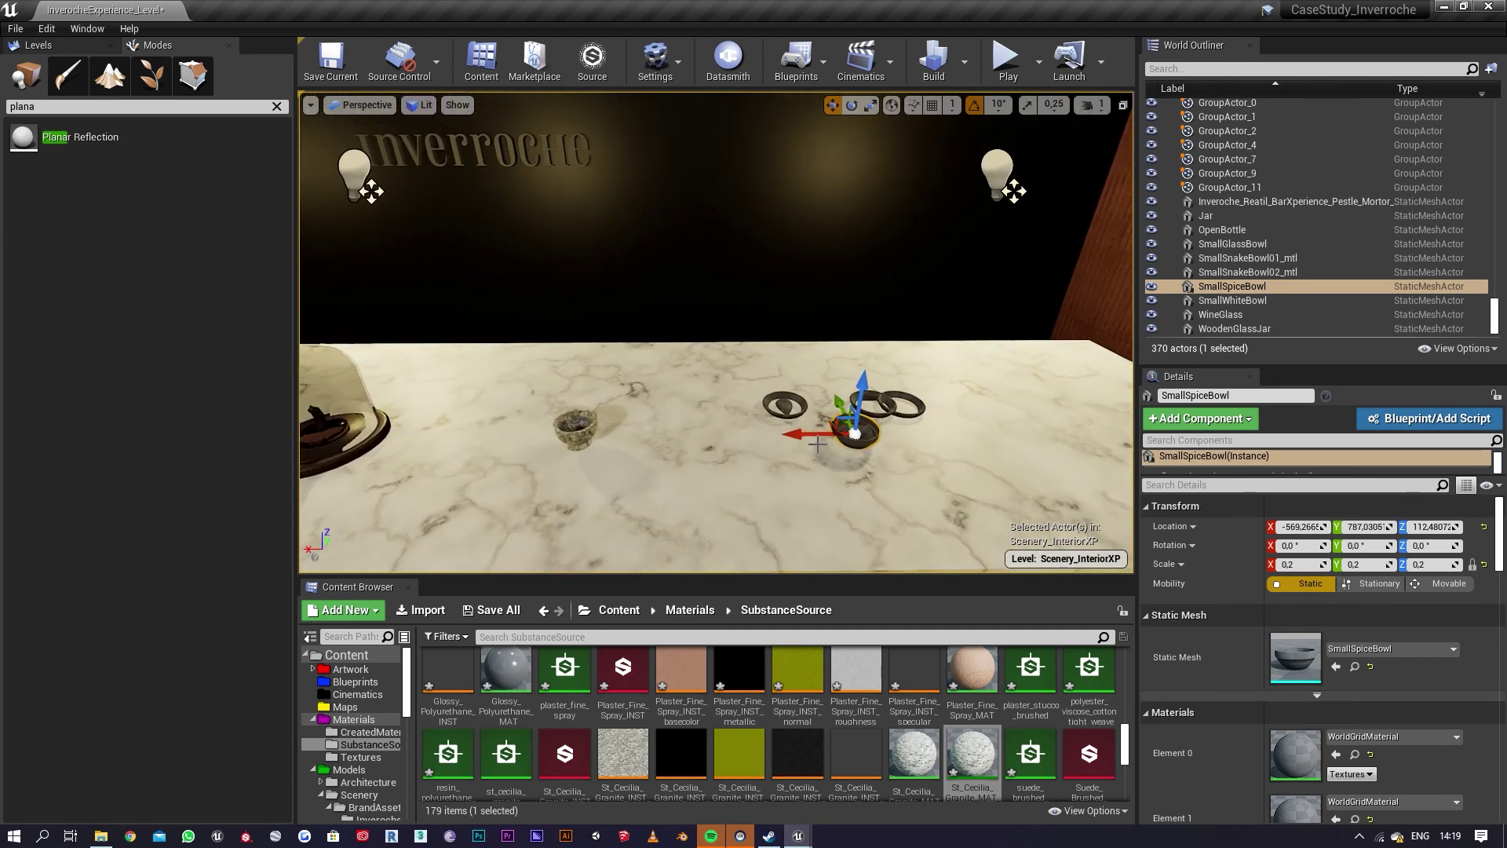
{"action": "left_click_drag", "start_coordinate": [804, 433], "coordinate": [993, 386]}
{"action": "left_click", "coordinate": [781, 404]}
{"action": "left_click", "coordinate": [860, 402]}
{"action": "left_click", "coordinate": [904, 402]}
{"action": "left_click_drag", "start_coordinate": [940, 427], "coordinate": [926, 398]}
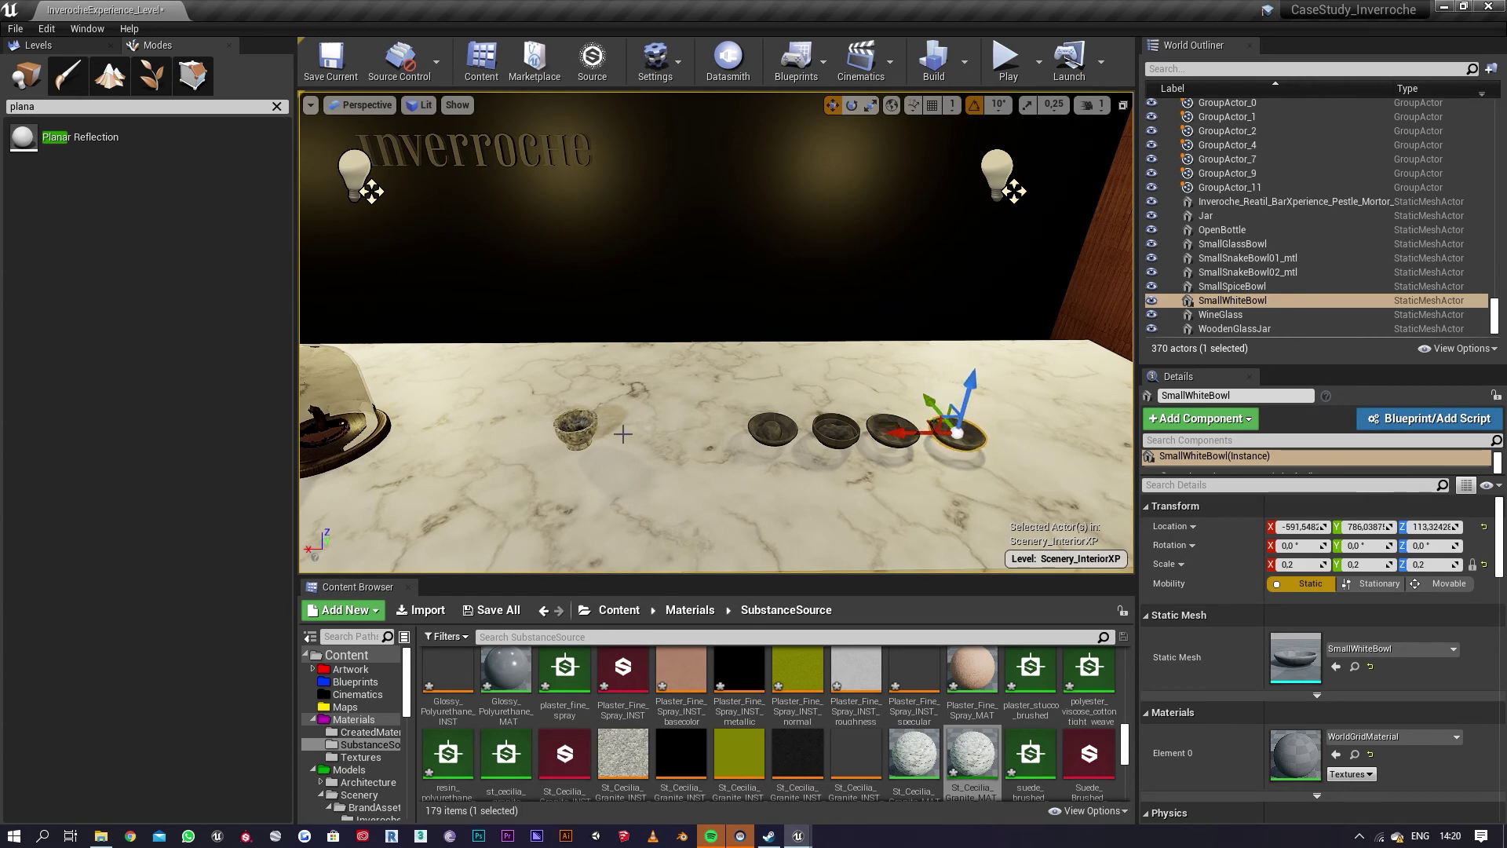
Step: Set the granite GrindingBowl's scale to 0.2 on all axes
{"action": "left_click", "coordinate": [577, 427]}
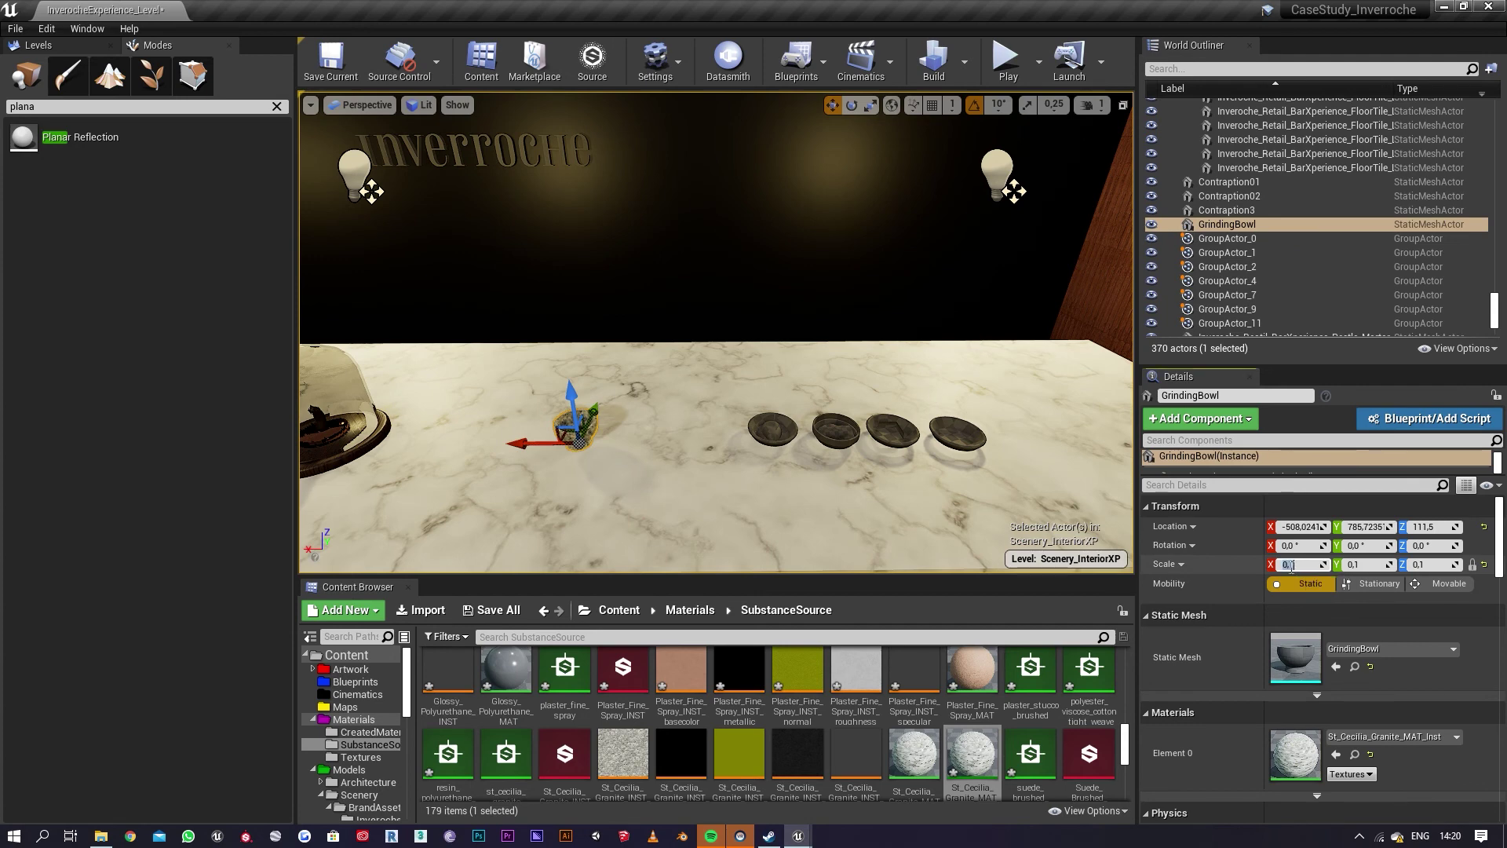
{"action": "key", "text": "Return"}
{"action": "right_click_drag", "start_coordinate": [863, 471], "coordinate": [824, 511]}
{"action": "key", "text": "s"}
{"action": "key", "text": "w"}
{"action": "key", "text": "a"}
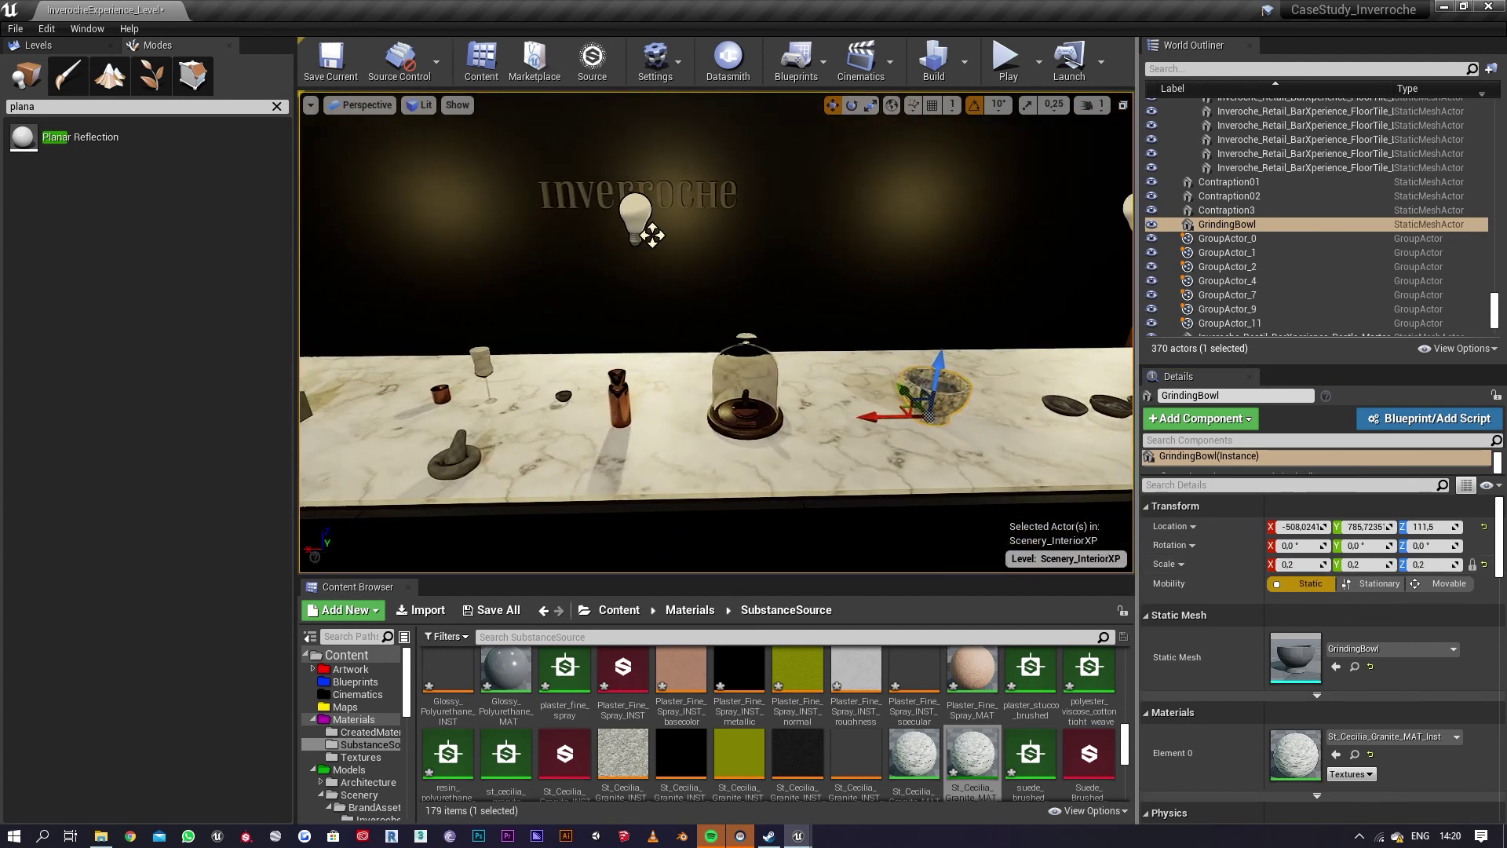
Step: Set the WoodenGlassJar's scale to 0.7 on all axes and check its size against the other props
{"action": "left_click", "coordinate": [746, 397]}
{"action": "right_click_drag", "start_coordinate": [979, 476], "coordinate": [953, 476]}
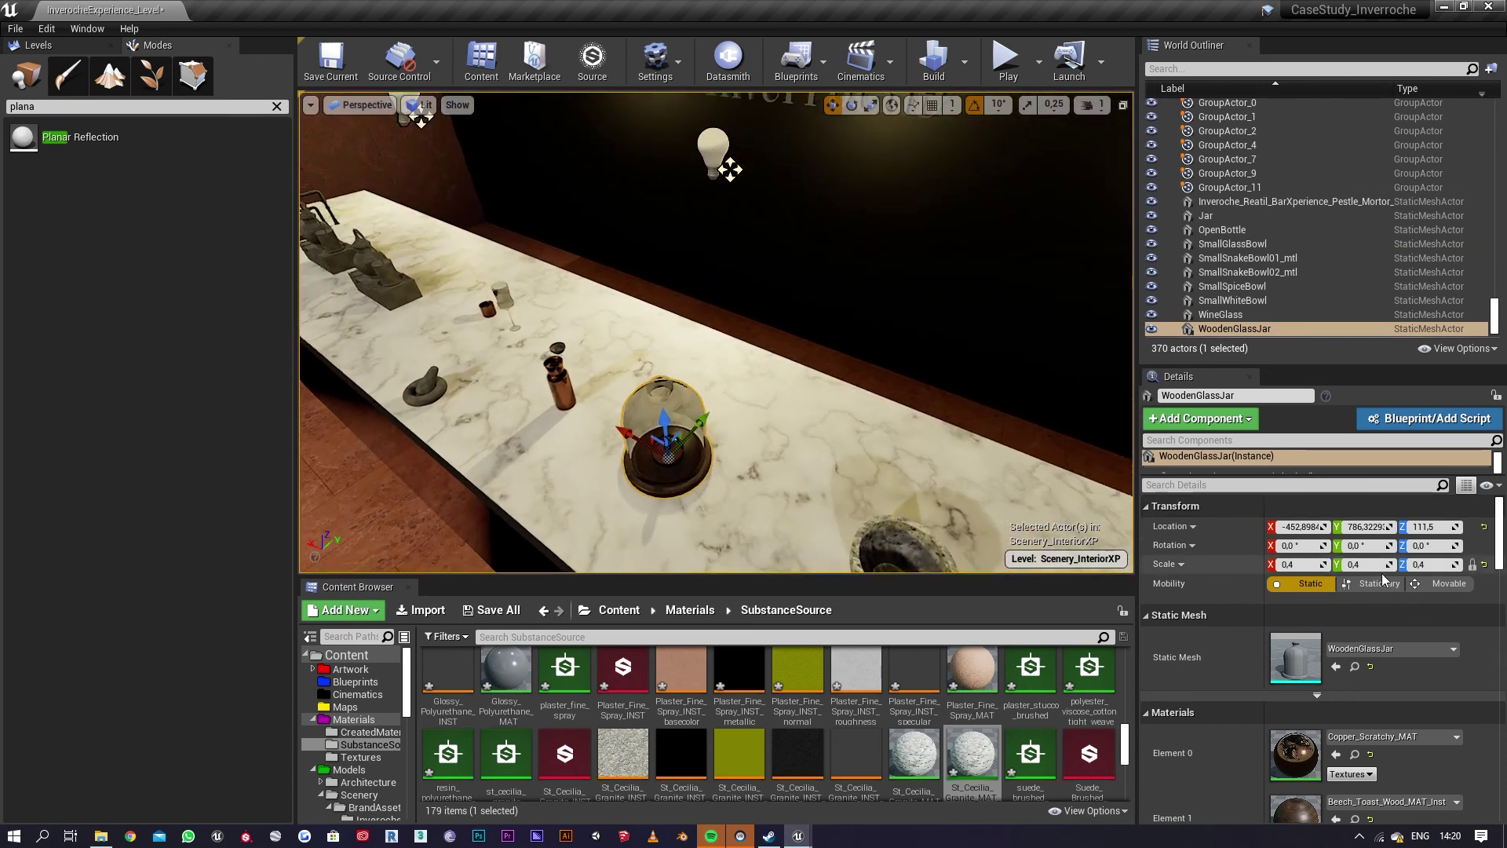
{"action": "left_click", "coordinate": [1303, 571]}
{"action": "type", "text": "0,7"}
{"action": "key", "text": "Return"}
{"action": "right_click_drag", "start_coordinate": [981, 502], "coordinate": [1068, 431]}
{"action": "key", "text": "a"}
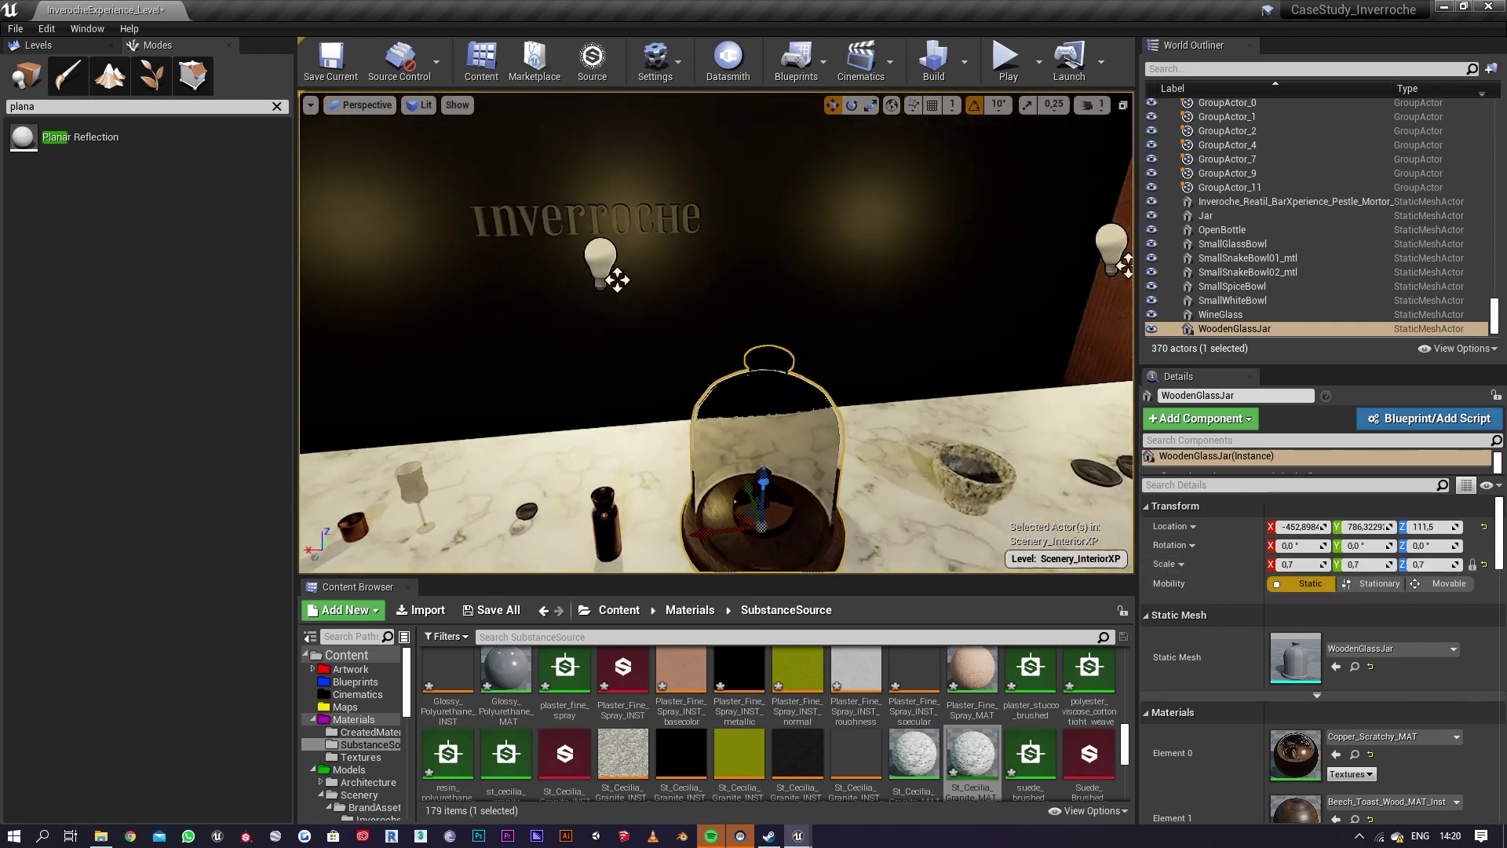
{"action": "key", "text": "s"}
{"action": "right_click_drag", "start_coordinate": [1014, 479], "coordinate": [1015, 531]}
{"action": "key", "text": "w"}
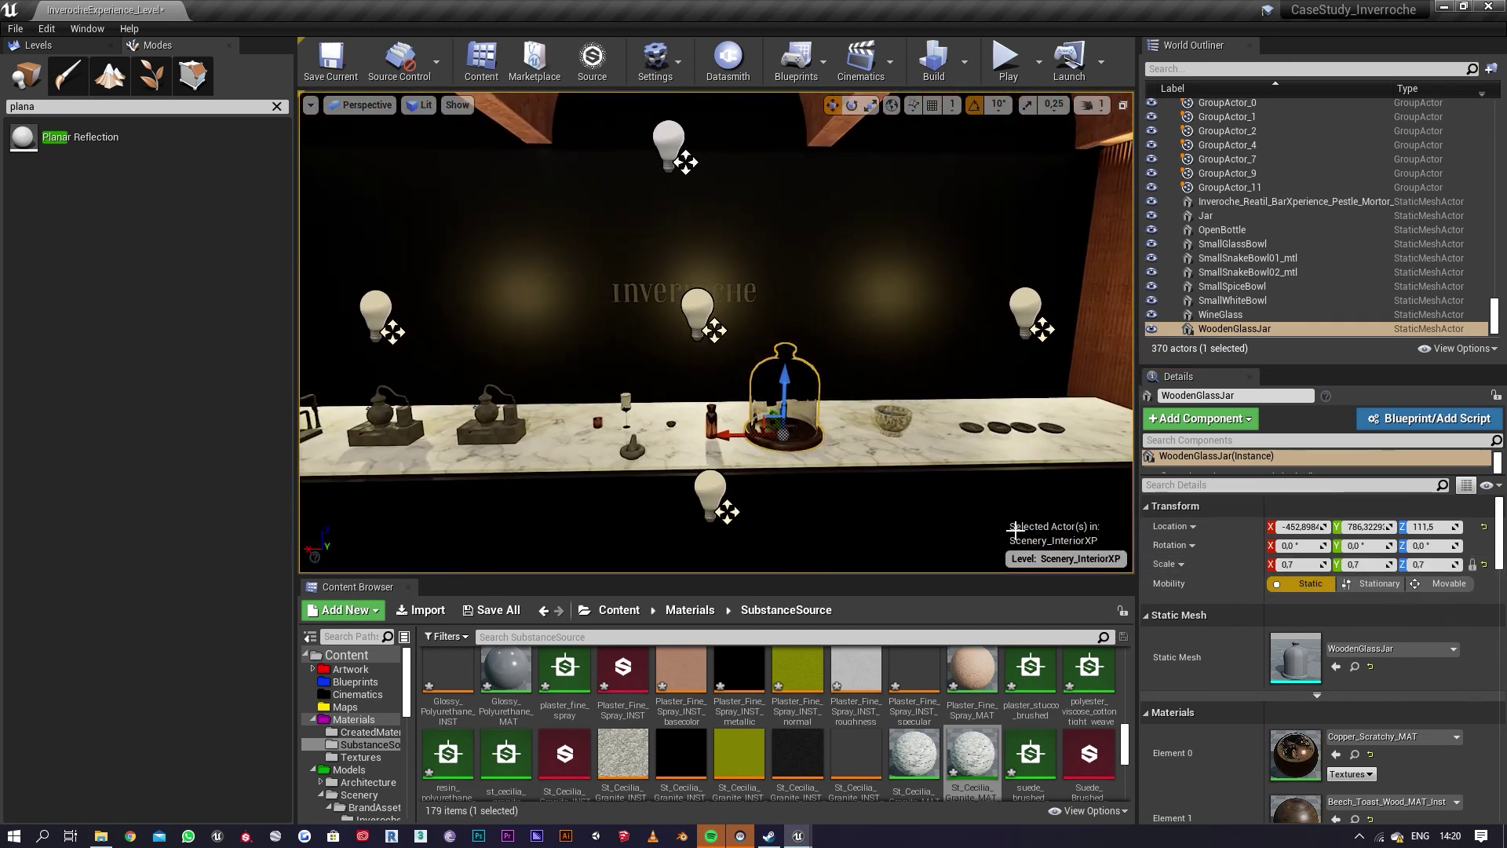
Step: Set the WoodenGlassJar's scale to 0.6 on all axes
{"action": "left_click", "coordinate": [1295, 564]}
{"action": "type", "text": "0,"}
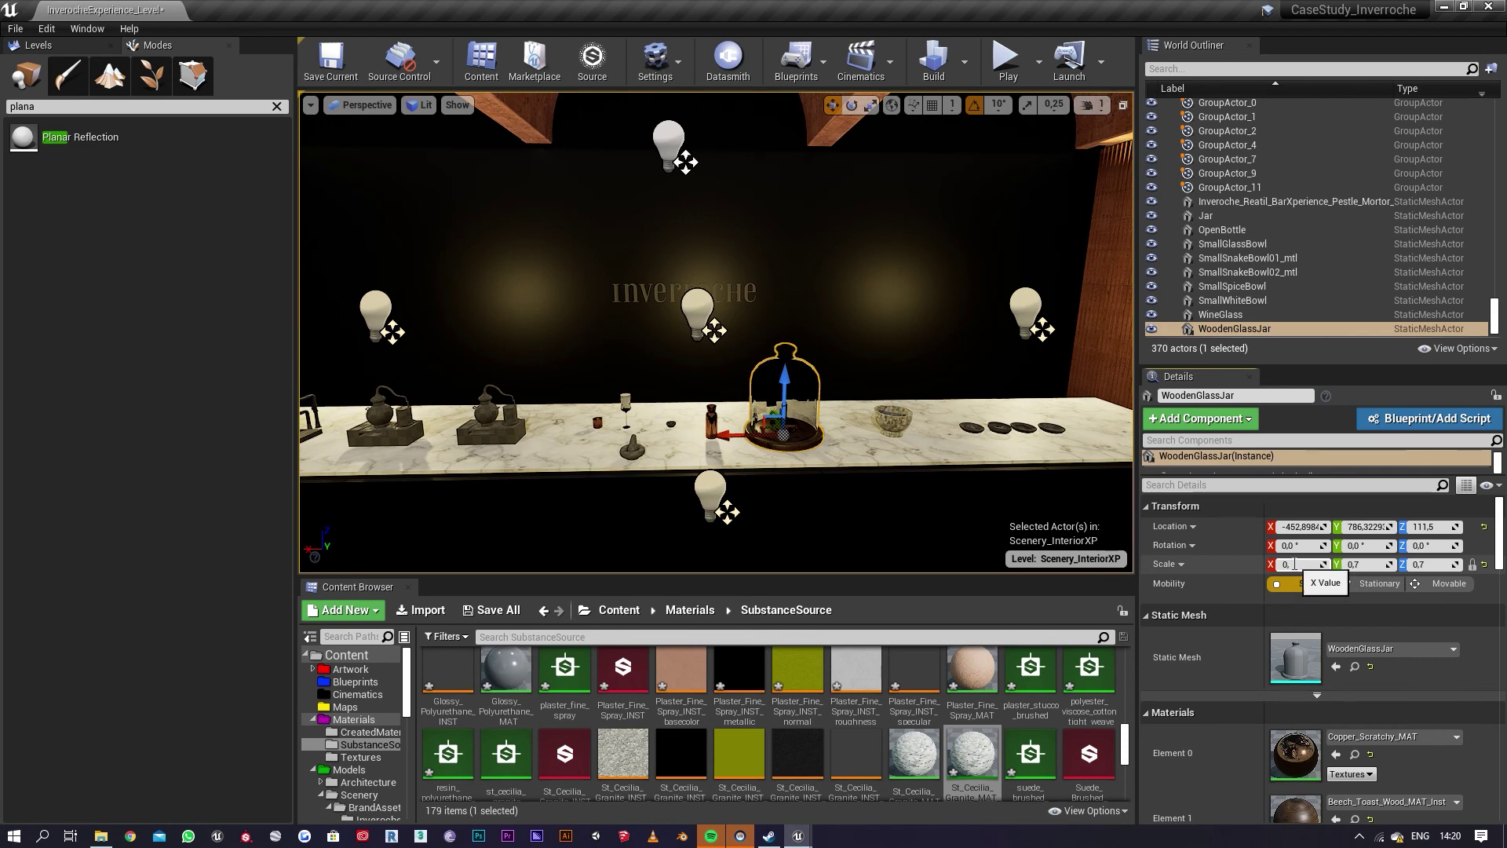
{"action": "type", "text": "6"}
{"action": "key", "text": "Return"}
Step: Set the copper OpenBottle's scale to 0.2 on all axes and compare it with its neighbours
{"action": "right_click_drag", "start_coordinate": [864, 463], "coordinate": [824, 449]}
{"action": "left_click", "coordinate": [822, 449]}
{"action": "left_click", "coordinate": [1297, 564]}
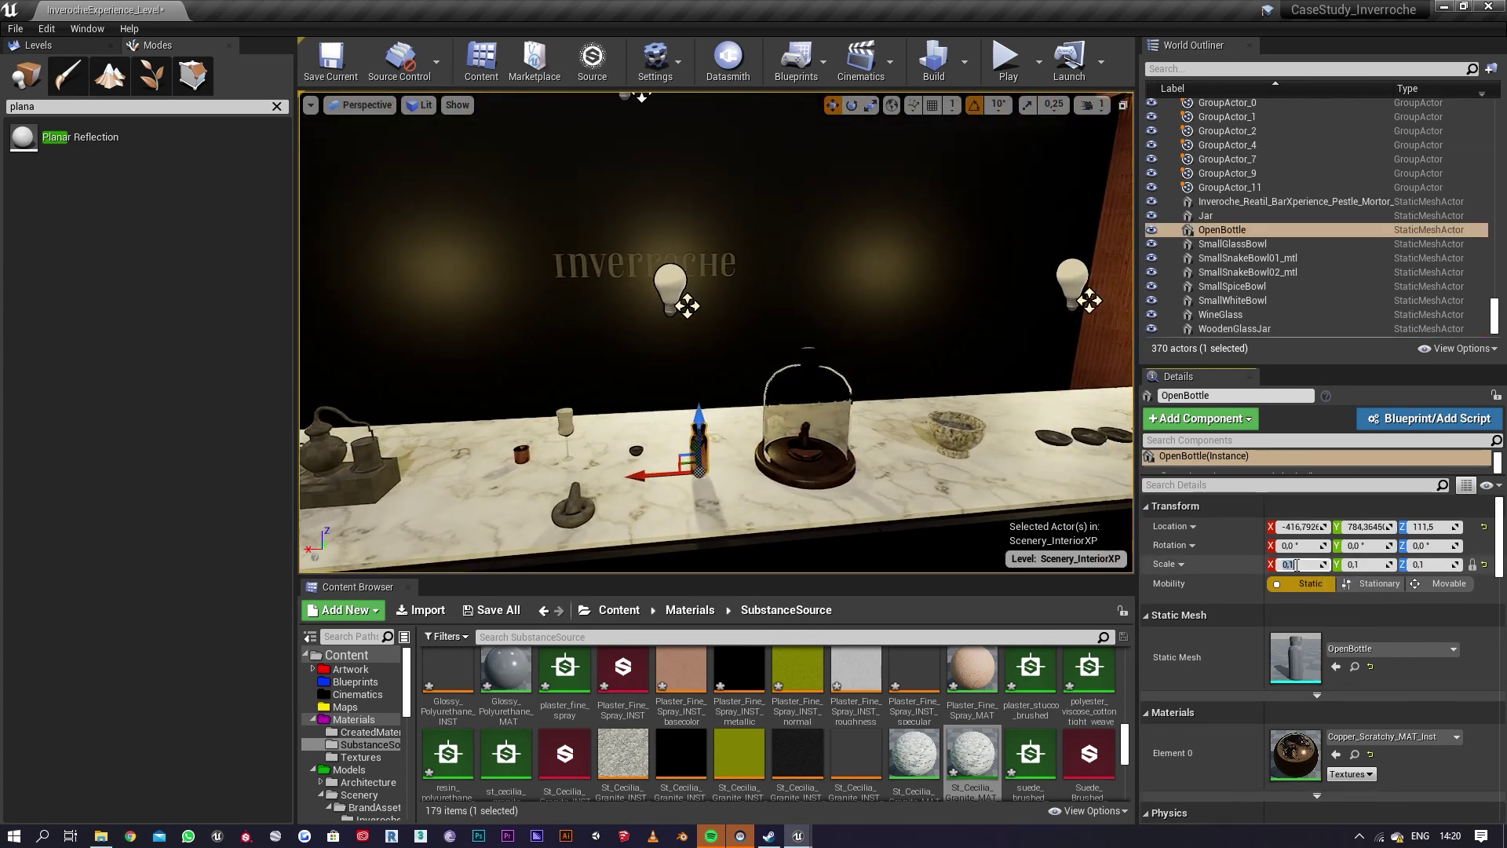
{"action": "type", "text": "0,2"}
{"action": "key", "text": "Return"}
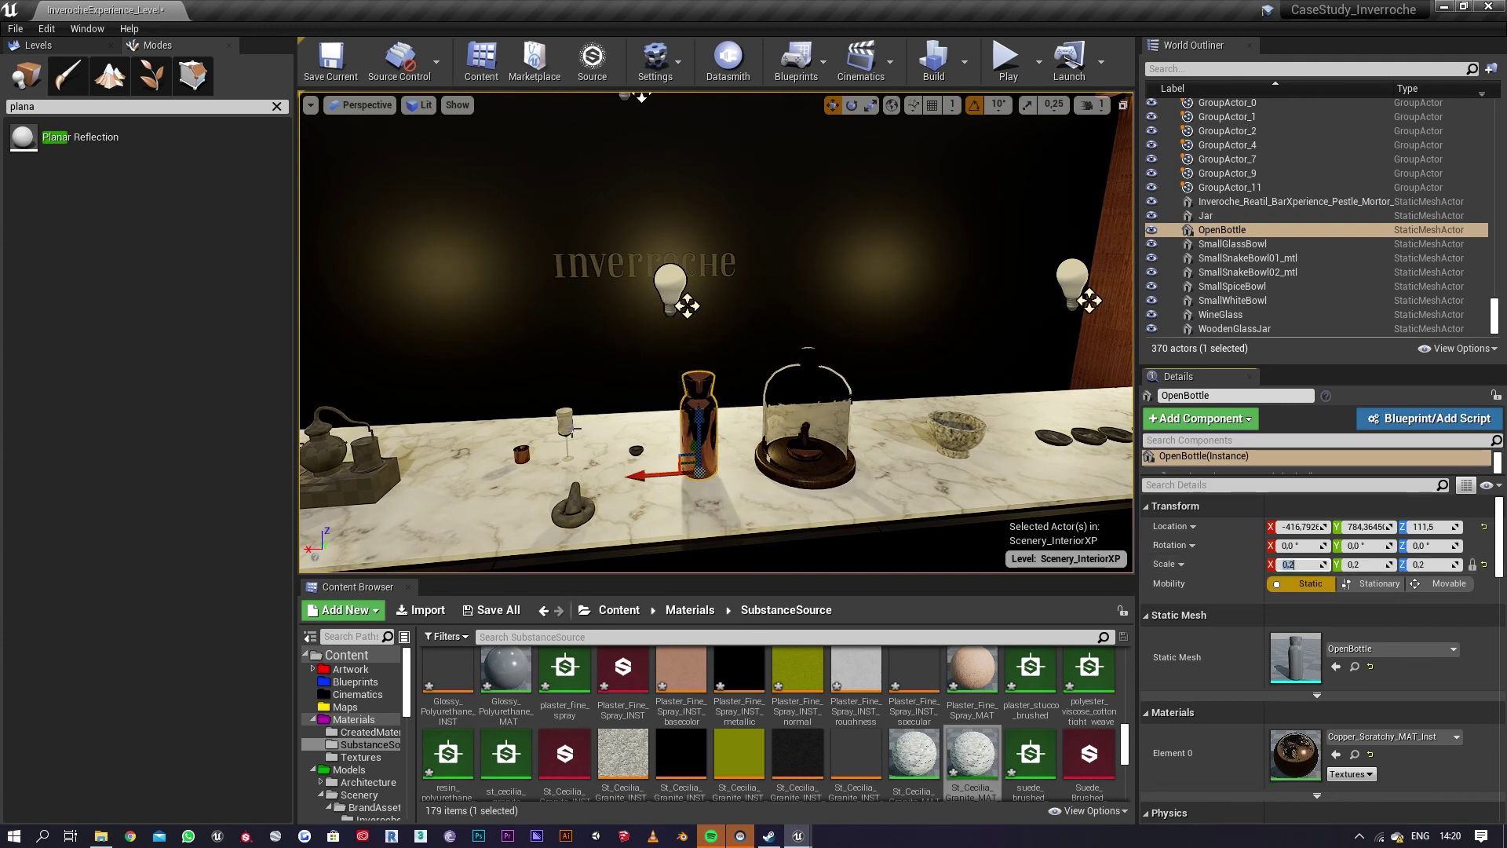
{"action": "right_click_drag", "start_coordinate": [706, 402], "coordinate": [692, 402]}
{"action": "right_click_drag", "start_coordinate": [859, 424], "coordinate": [794, 446]}
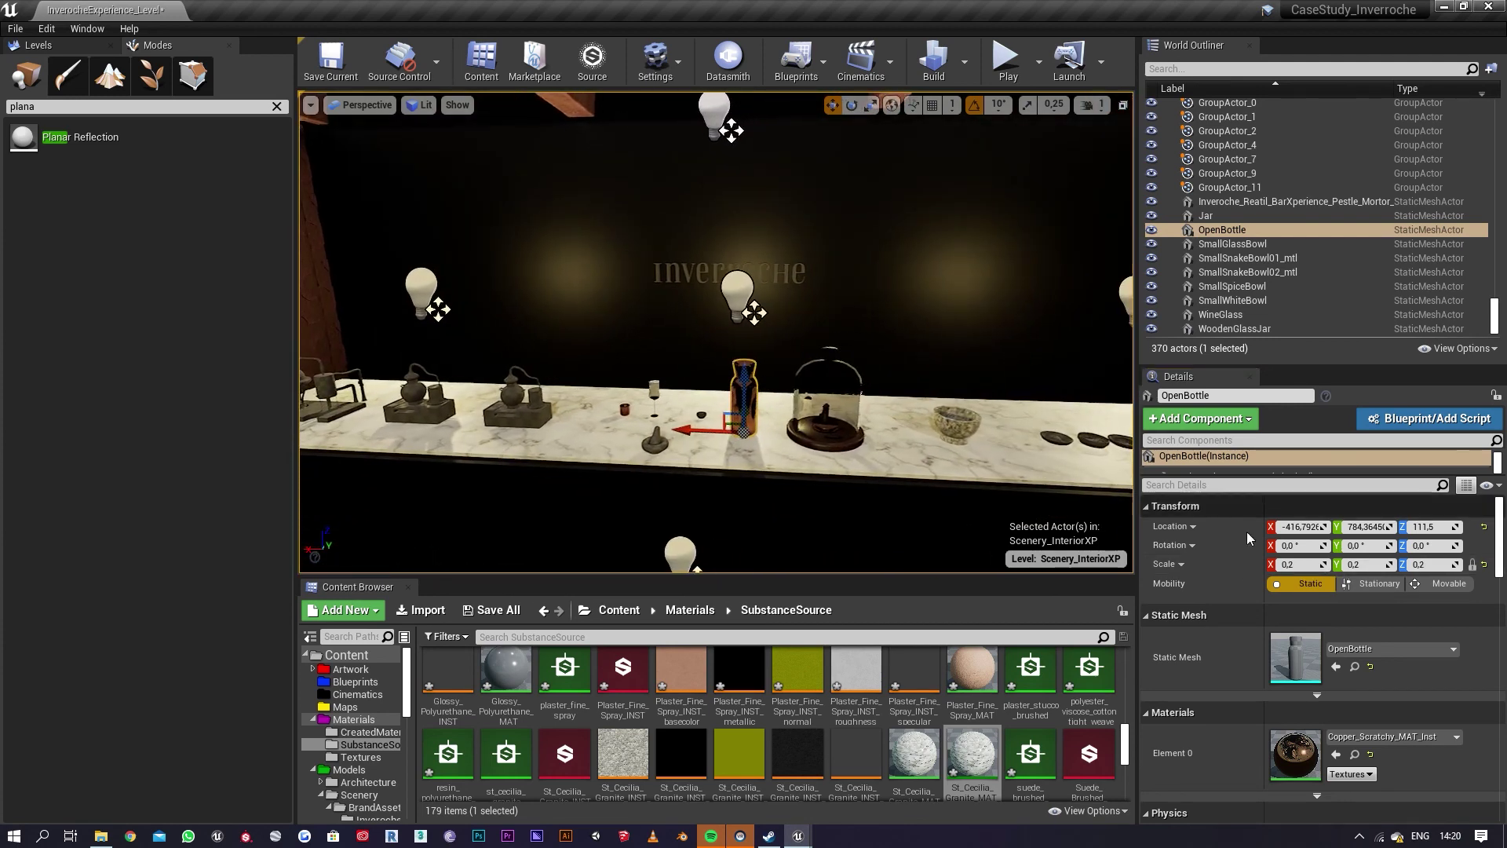
Step: Set the OpenBottle's scale to 0.12 on all axes and move it to the back of the counter
{"action": "left_click", "coordinate": [1287, 567]}
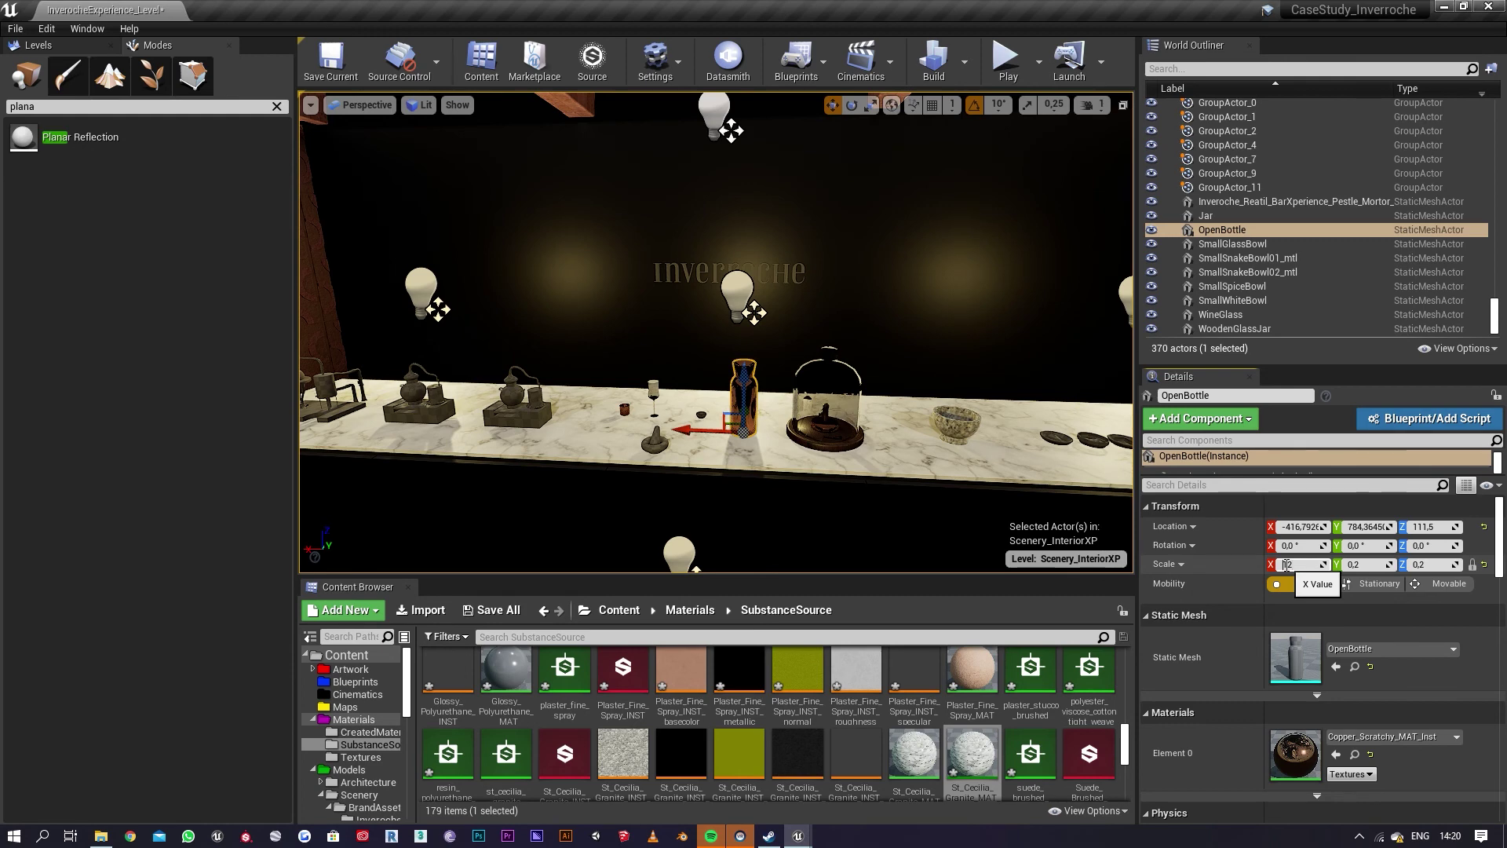
{"action": "key", "text": "Return"}
{"action": "mouse_move", "coordinate": [777, 441]}
{"action": "right_mouse_down"}
{"action": "mouse_move", "coordinate": [829, 444]}
{"action": "mouse_move", "coordinate": [807, 445]}
{"action": "right_mouse_up"}
{"action": "mouse_move", "coordinate": [663, 421]}
{"action": "left_mouse_down"}
{"action": "mouse_move", "coordinate": [887, 436]}
{"action": "mouse_move", "coordinate": [785, 446]}
{"action": "mouse_move", "coordinate": [844, 419]}
{"action": "mouse_move", "coordinate": [609, 426]}
{"action": "mouse_move", "coordinate": [638, 430]}
{"action": "left_mouse_up"}
{"action": "left_click", "coordinate": [872, 407]}
{"action": "left_click", "coordinate": [817, 414]}
{"action": "right_click_drag", "start_coordinate": [638, 431], "coordinate": [789, 408]}
{"action": "left_click_drag", "start_coordinate": [845, 372], "coordinate": [794, 355]}
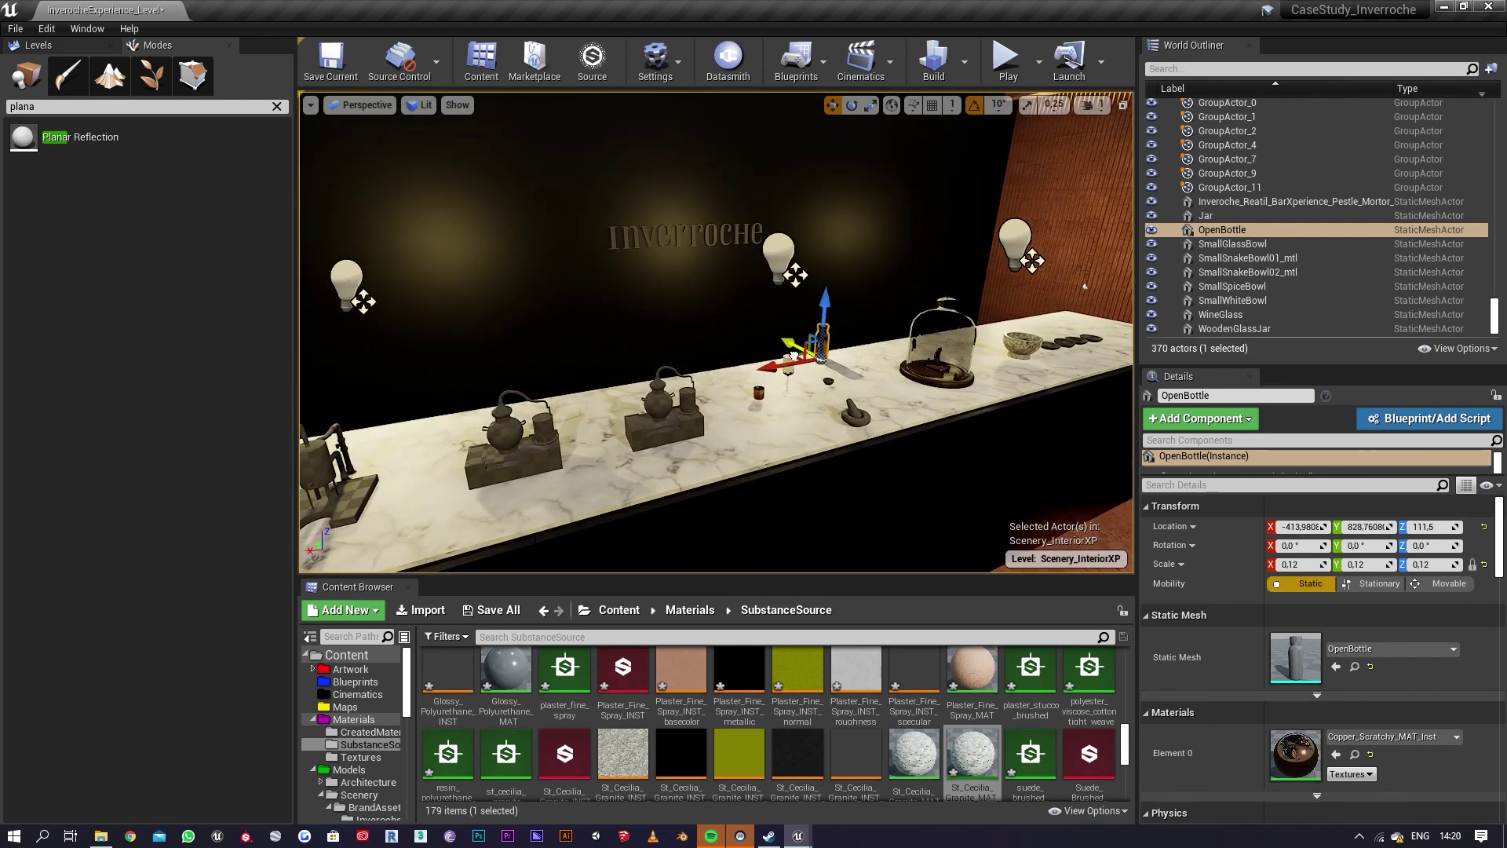
Step: Move the wine glass to the back beside the copper bottle and duplicate it into a row of four glasses
{"action": "left_click", "coordinate": [783, 370]}
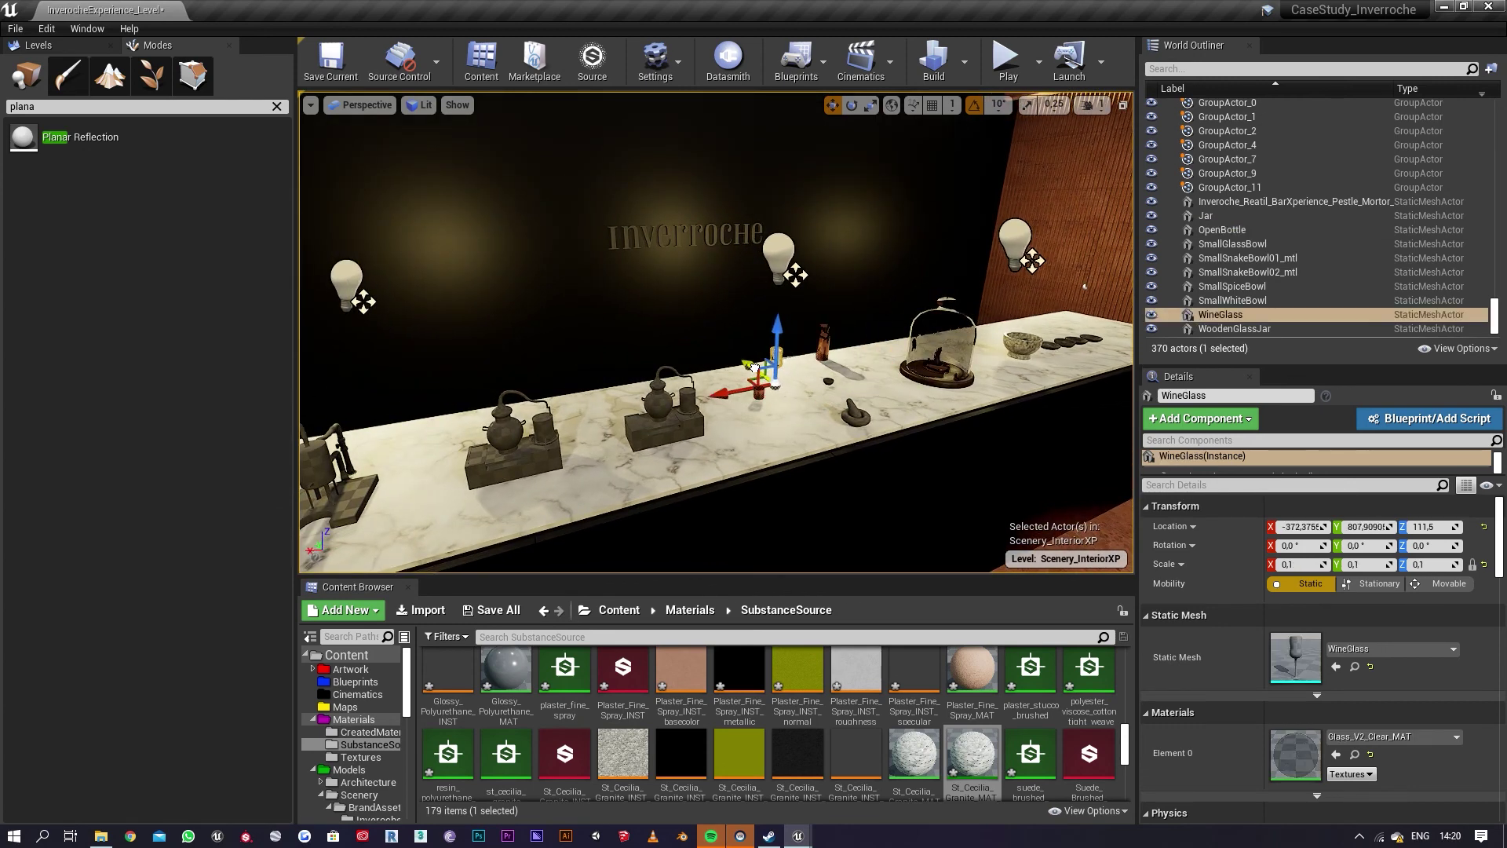
{"action": "left_click_drag", "start_coordinate": [763, 377], "coordinate": [743, 374]}
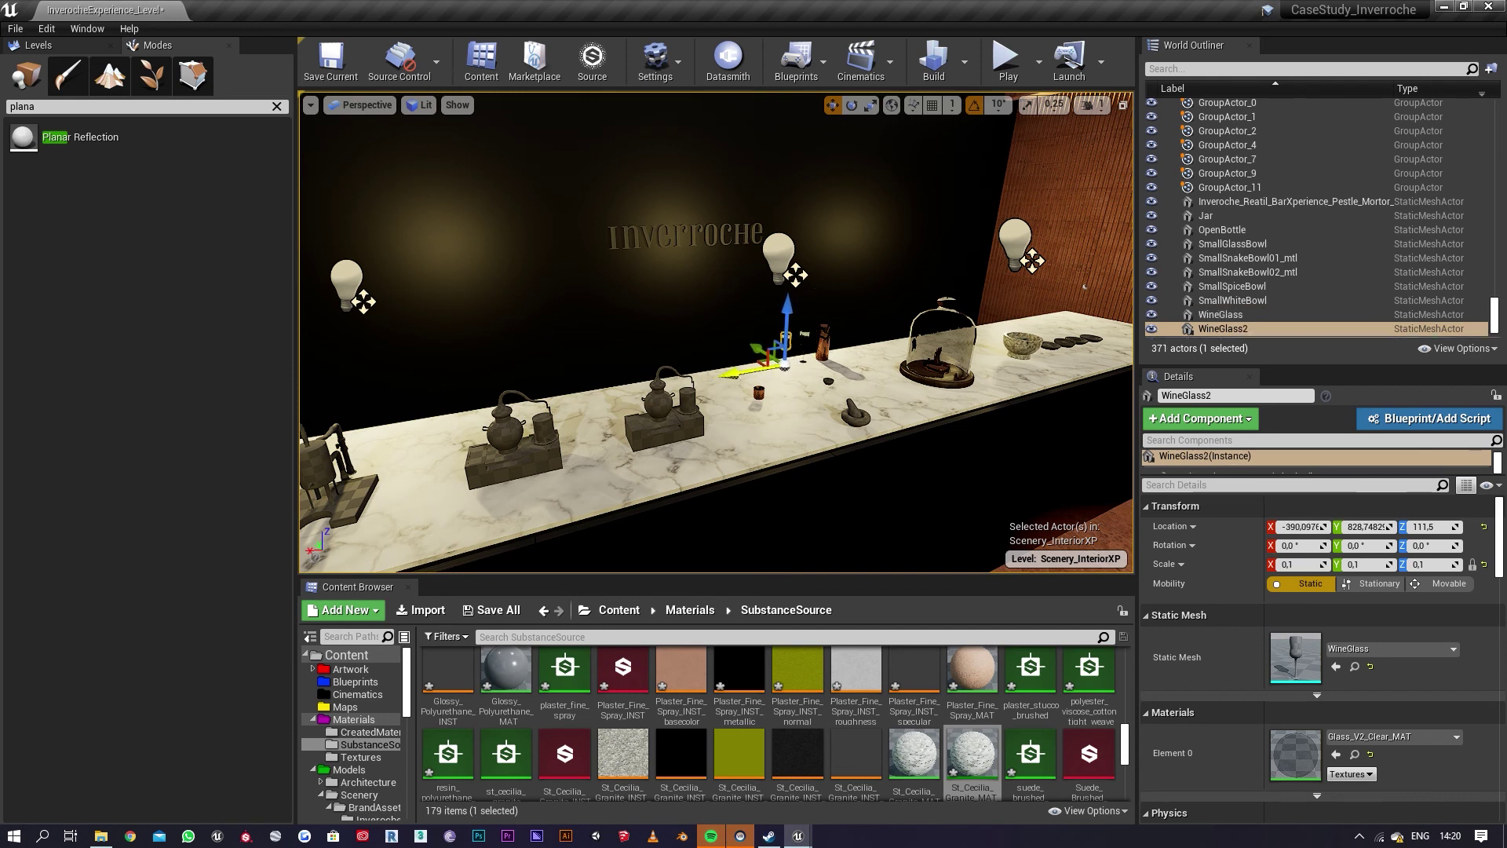
{"action": "left_click_drag", "start_coordinate": [742, 368], "coordinate": [698, 383], "text": "alt"}
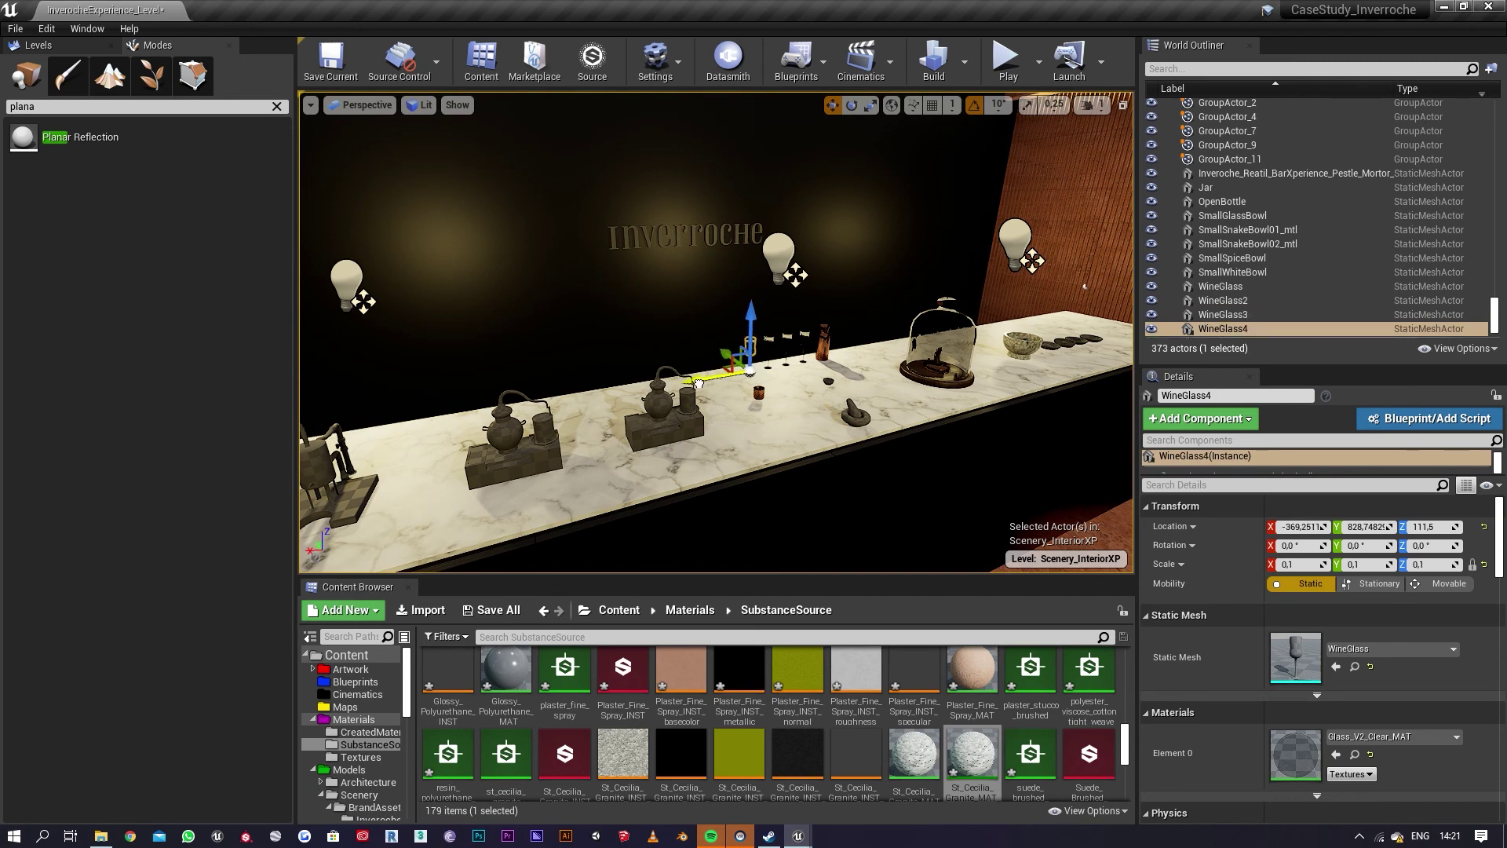
Step: Move the copper jar to the back of the counter, at the end of the wine glass row
{"action": "left_click", "coordinate": [755, 393]}
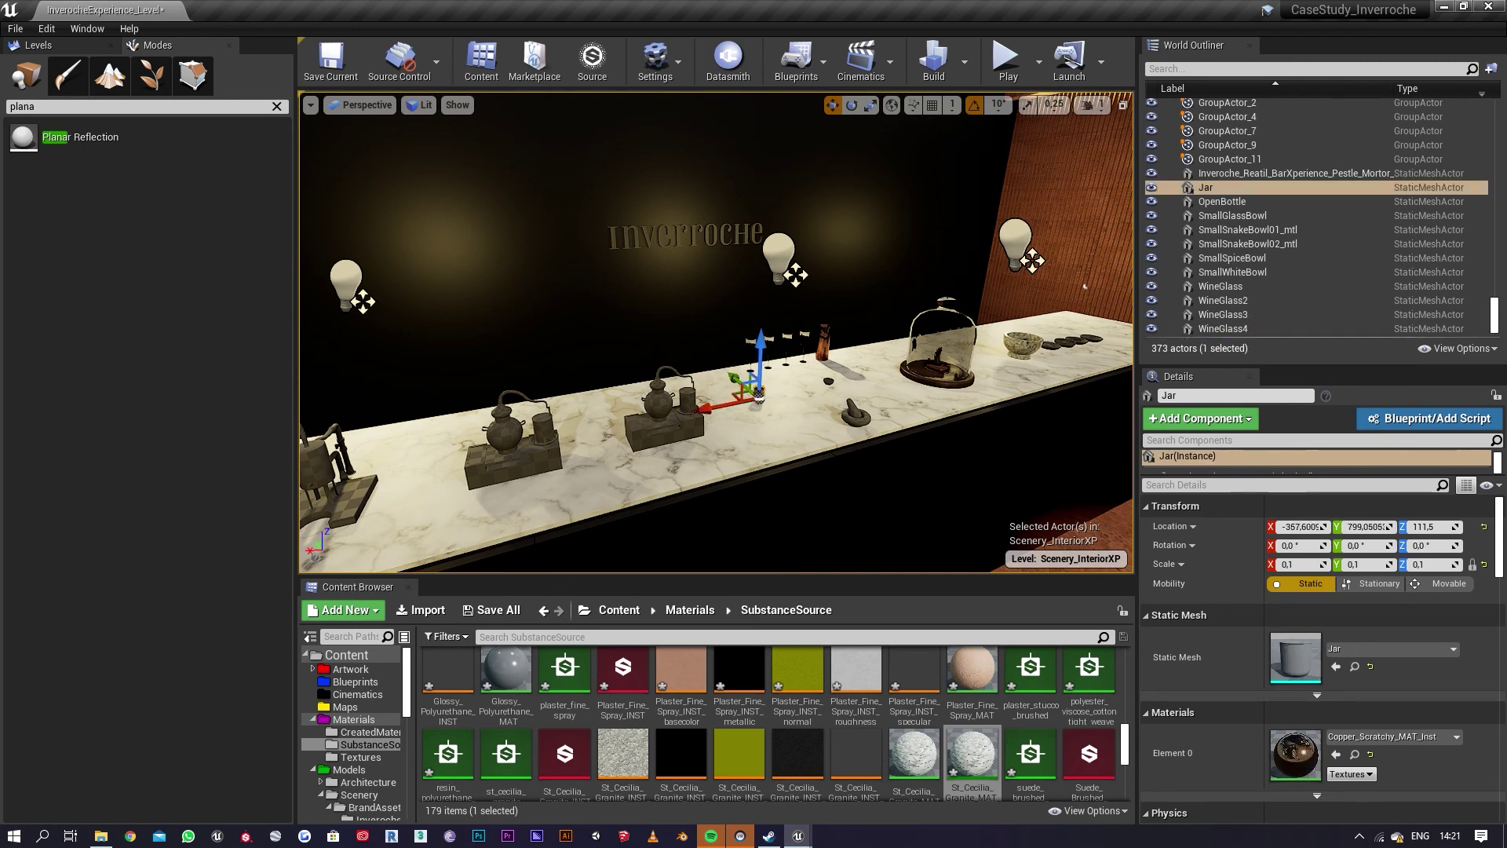
{"action": "key", "text": "f"}
{"action": "mouse_move", "coordinate": [703, 411]}
{"action": "left_mouse_down"}
{"action": "mouse_move", "coordinate": [684, 400]}
{"action": "mouse_move", "coordinate": [696, 385]}
{"action": "left_mouse_up"}
{"action": "right_click_drag", "start_coordinate": [775, 422], "coordinate": [703, 355]}
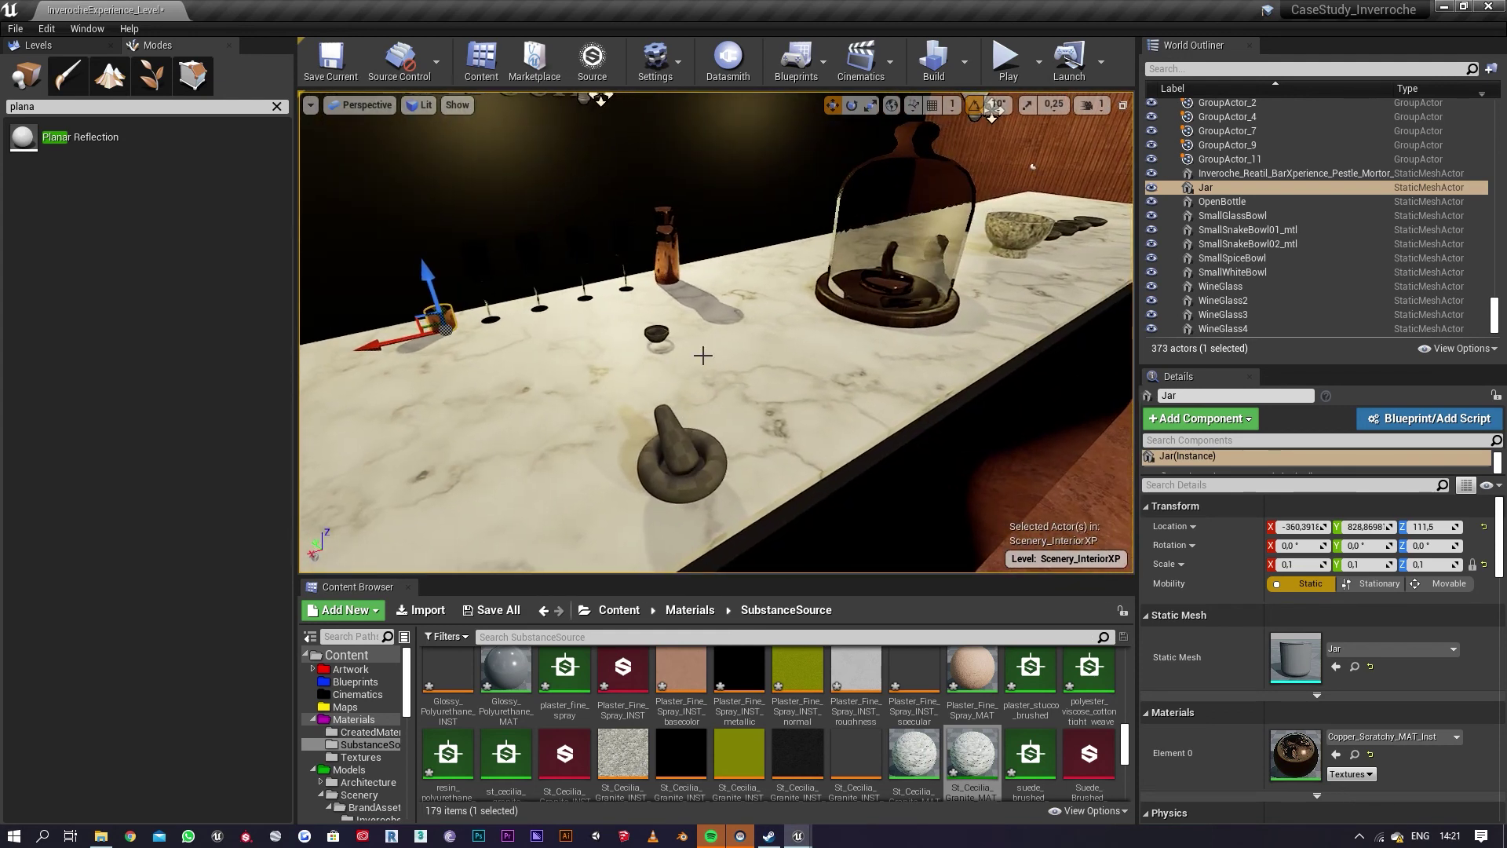
Step: Move the pestle and mortar along the counter to between the domed glass jar and the grinding bowl
{"action": "left_click", "coordinate": [704, 449]}
{"action": "key", "text": "s"}
{"action": "right_click_drag", "start_coordinate": [747, 467], "coordinate": [554, 412]}
{"action": "left_click_drag", "start_coordinate": [525, 394], "coordinate": [809, 375]}
Step: Duplicate the grinding bowl, scale the copy to 0.1, and place it between the original and the small bowls
{"action": "left_click", "coordinate": [898, 358]}
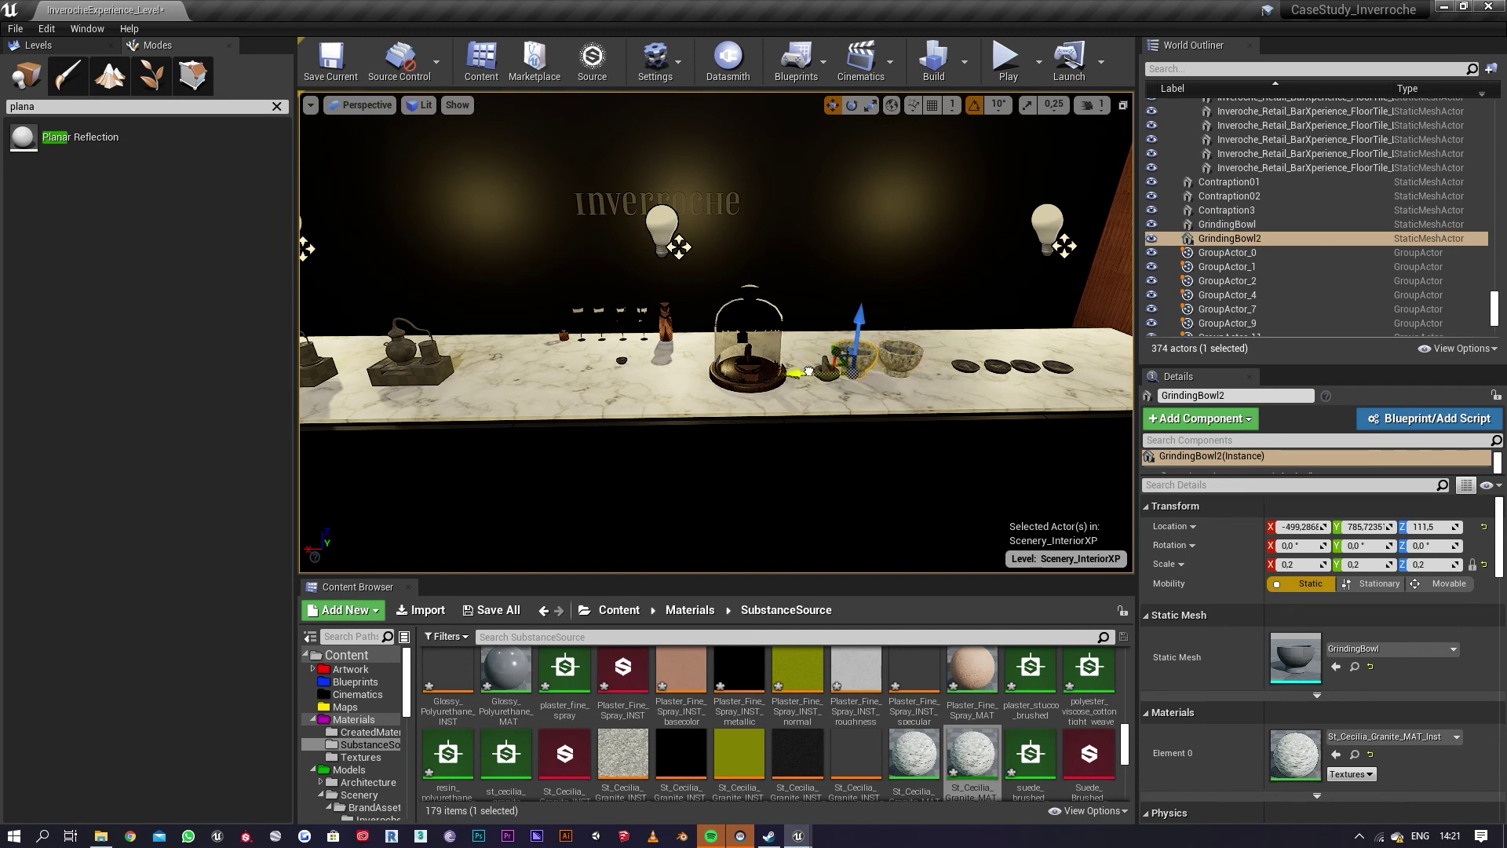
{"action": "left_click", "coordinate": [1299, 564]}
{"action": "type", "text": "0,"}
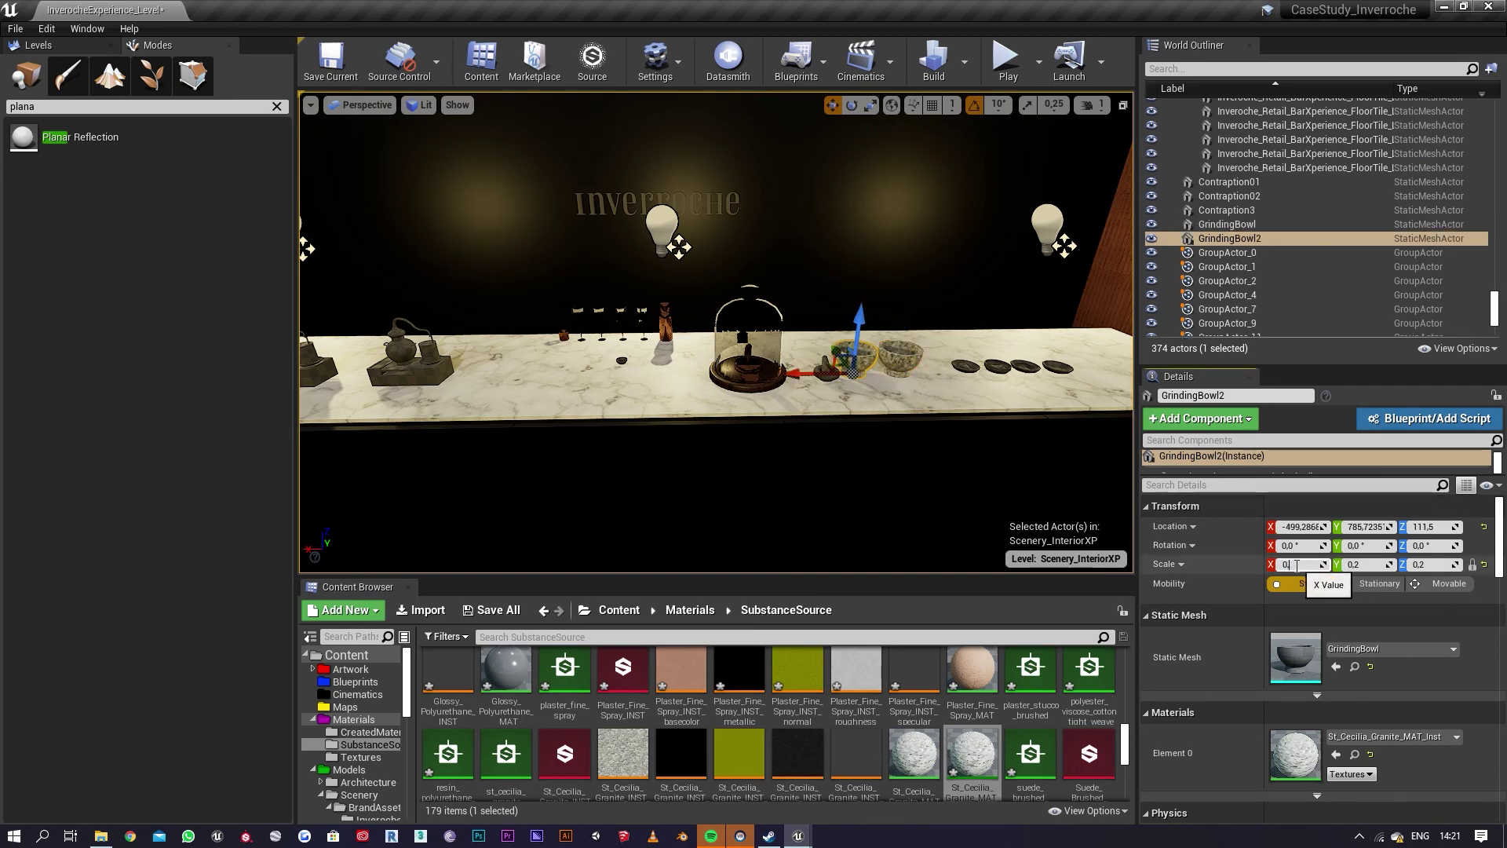
{"action": "type", "text": "1"}
{"action": "key", "text": "Return"}
{"action": "left_click_drag", "start_coordinate": [821, 378], "coordinate": [910, 375]}
Step: Set the duplicated grinding bowl's scale to 0.15 on all axes
{"action": "left_click", "coordinate": [1305, 564]}
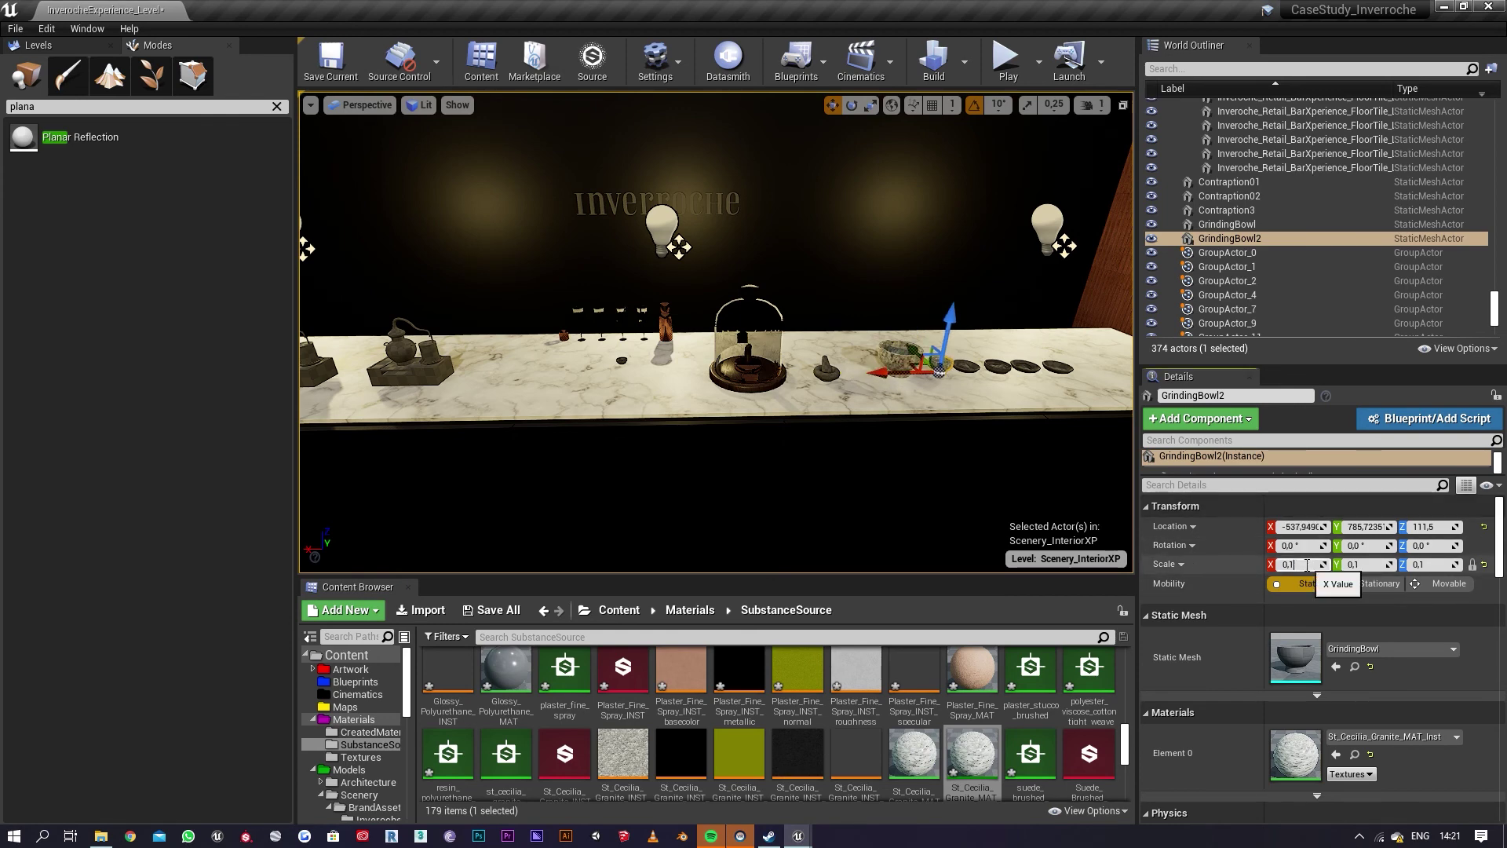
{"action": "type", "text": "5"}
{"action": "key", "text": "Return"}
Step: Duplicate the row of four small bowls twice to form three rows across the counter's depth
{"action": "key", "text": "f"}
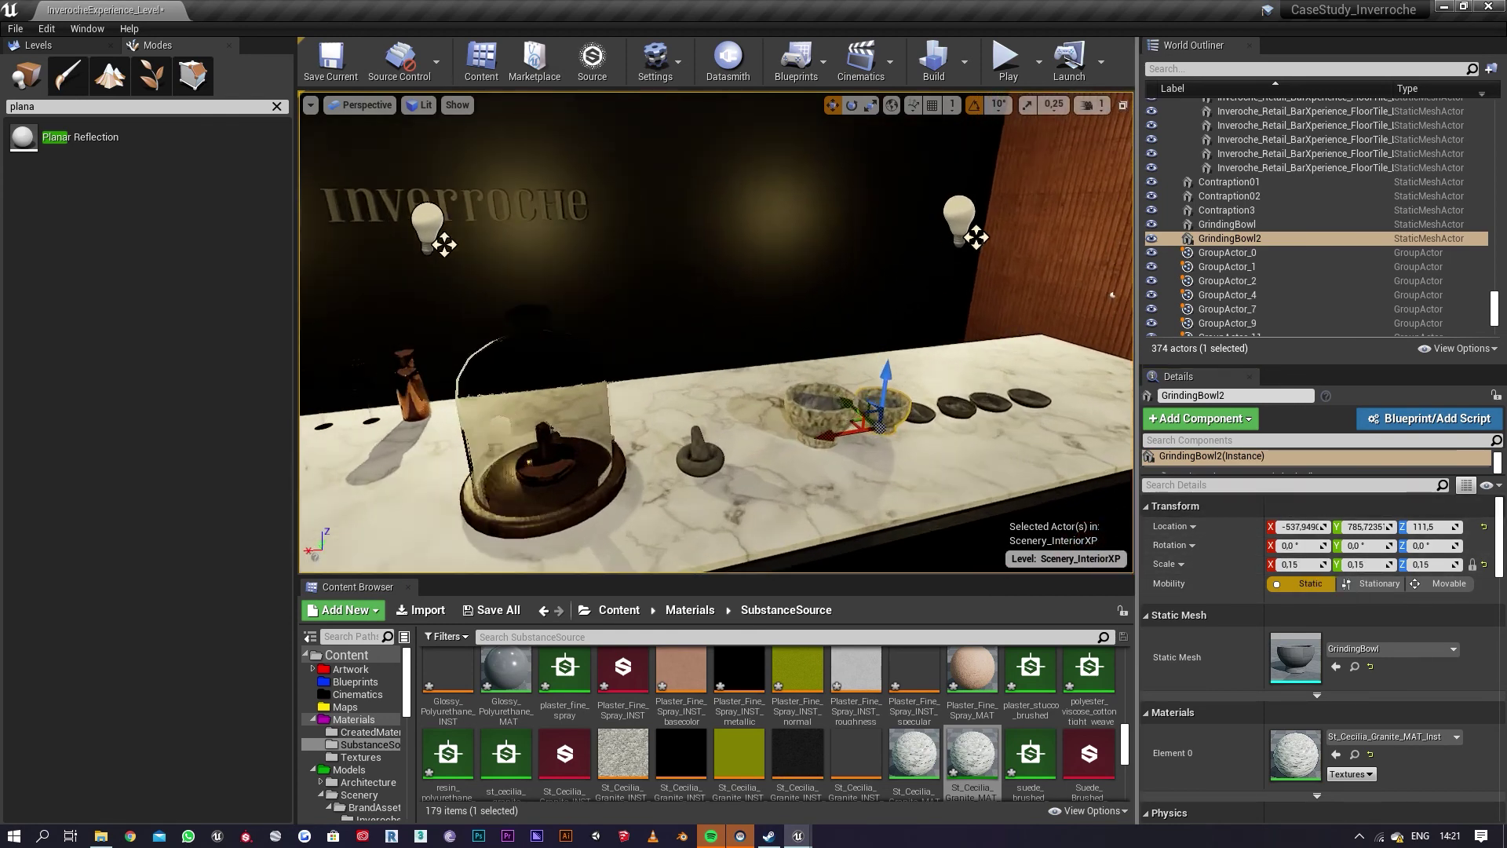
{"action": "left_click", "coordinate": [886, 389]}
{"action": "key", "text": "f"}
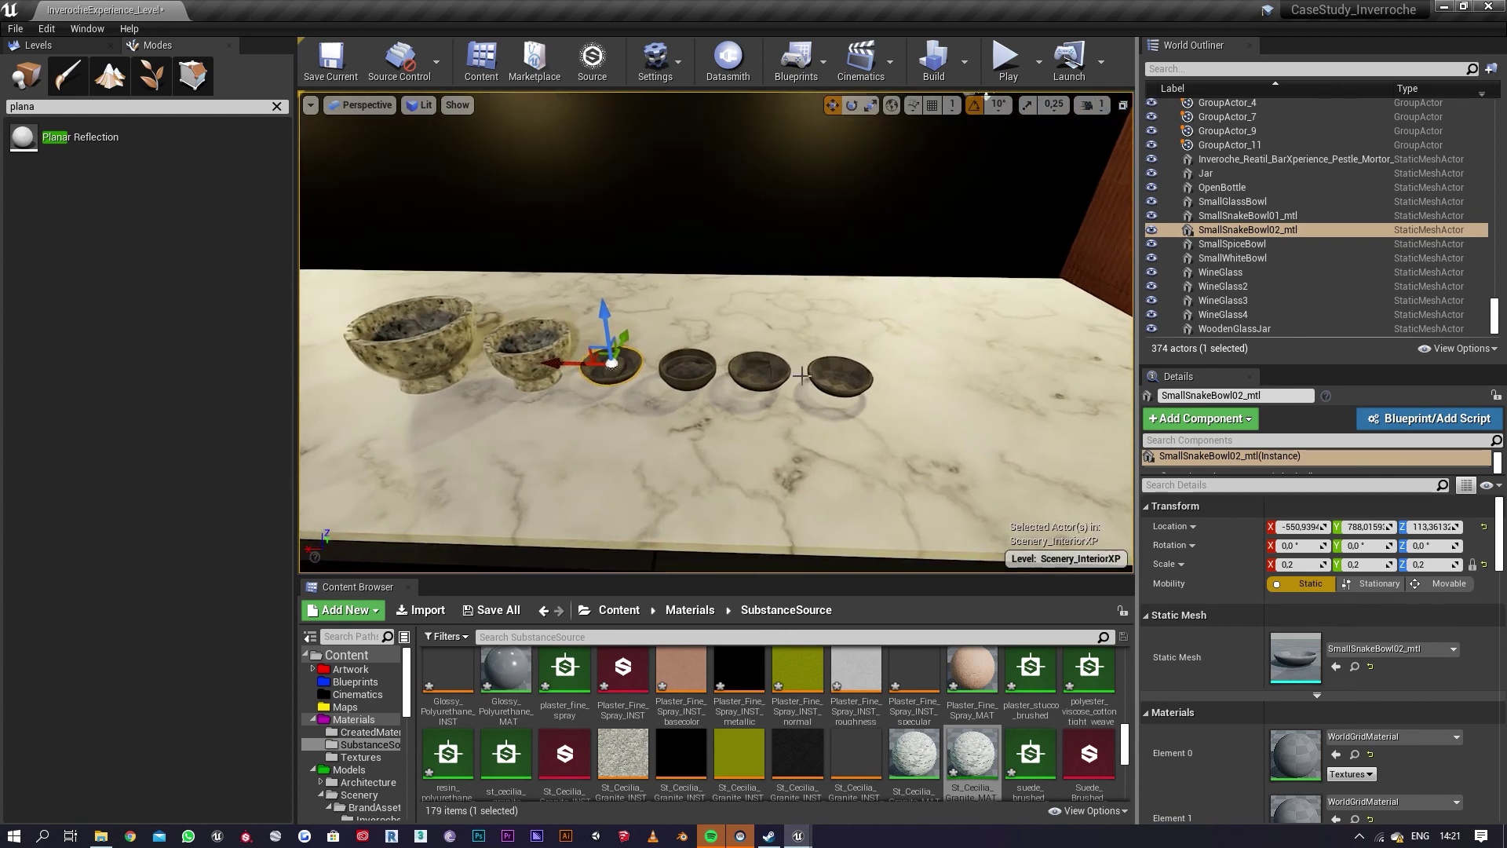
{"action": "left_click", "coordinate": [699, 367], "text": "ctrl"}
{"action": "left_click", "coordinate": [758, 369], "text": "ctrl"}
{"action": "left_click", "coordinate": [816, 369], "text": "ctrl"}
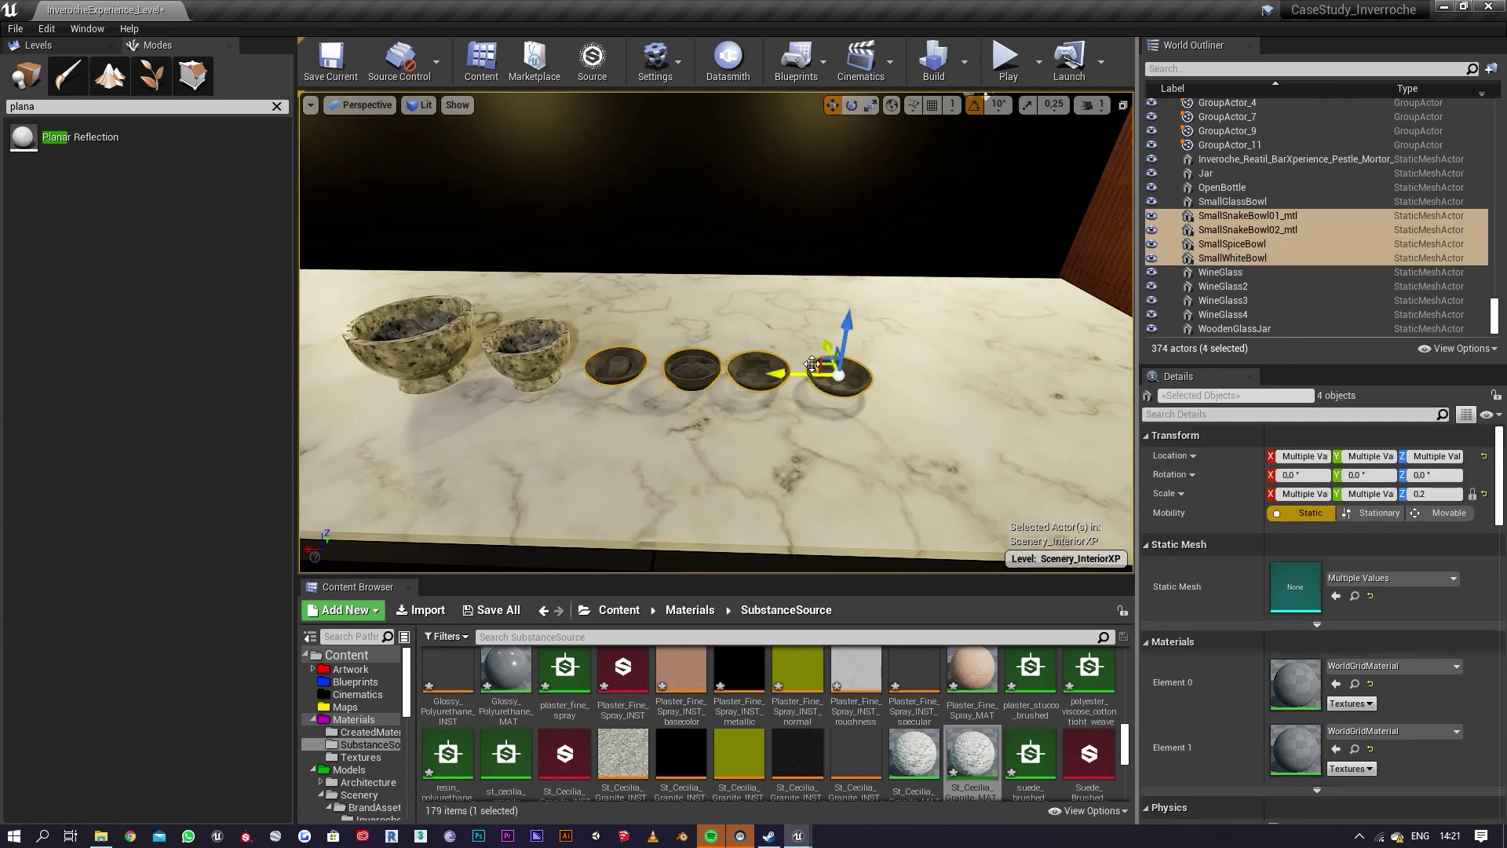
{"action": "left_click_drag", "start_coordinate": [831, 347], "coordinate": [855, 419]}
{"action": "right_click_drag", "start_coordinate": [904, 405], "coordinate": [785, 375]}
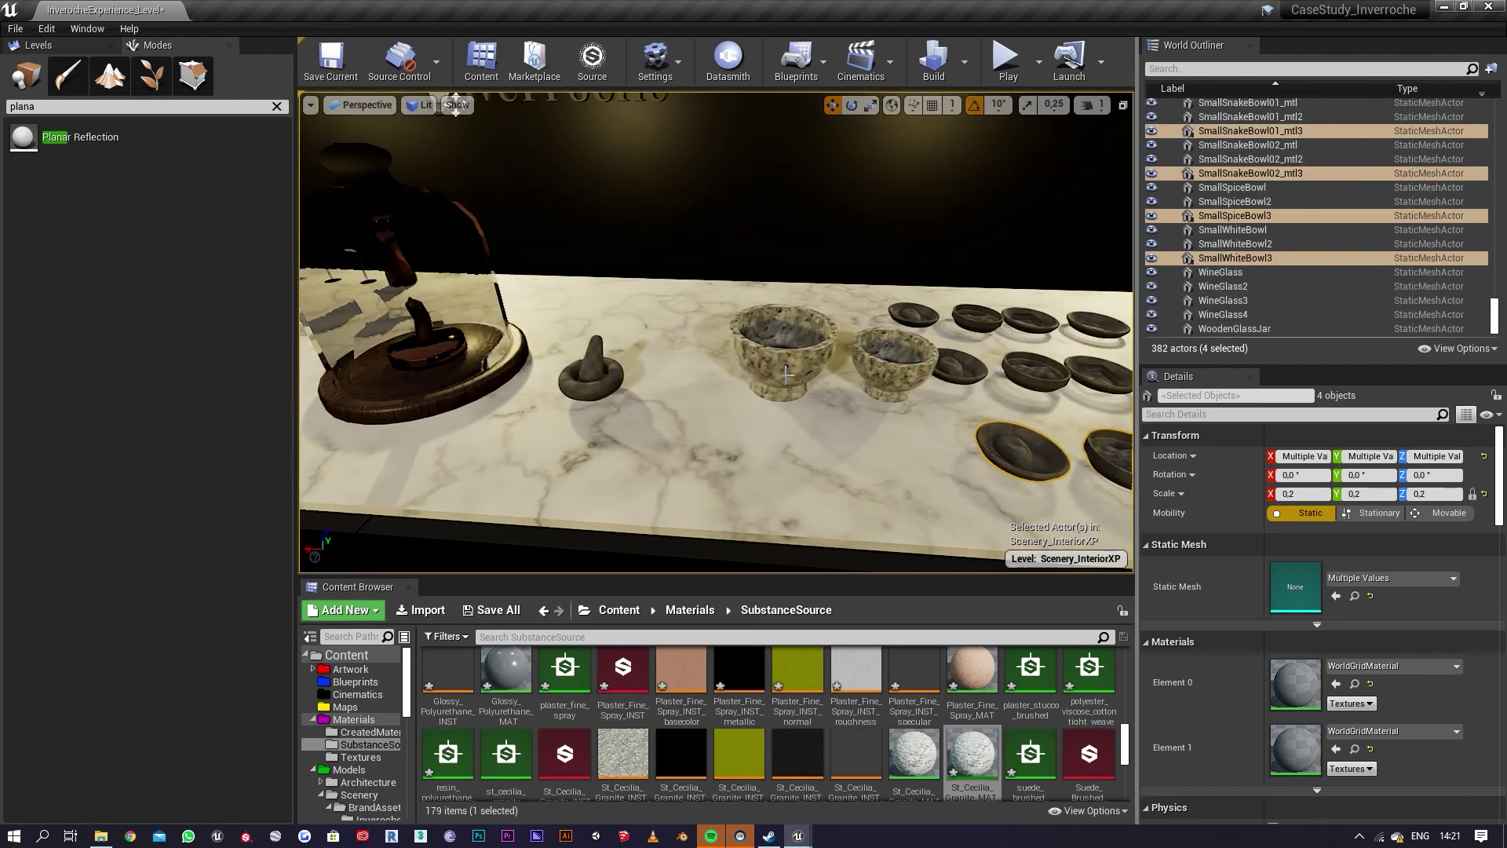
Step: Move both grinding bowls together along the counter, away from the small bowls and towards the pestle and mortar
{"action": "left_click", "coordinate": [873, 363]}
{"action": "left_click", "coordinate": [778, 354], "text": "ctrl"}
{"action": "left_click_drag", "start_coordinate": [743, 377], "coordinate": [701, 366]}
{"action": "mouse_move", "coordinate": [724, 363]}
{"action": "right_mouse_down"}
{"action": "mouse_move", "coordinate": [773, 377]}
{"action": "mouse_move", "coordinate": [738, 353]}
{"action": "right_mouse_up"}
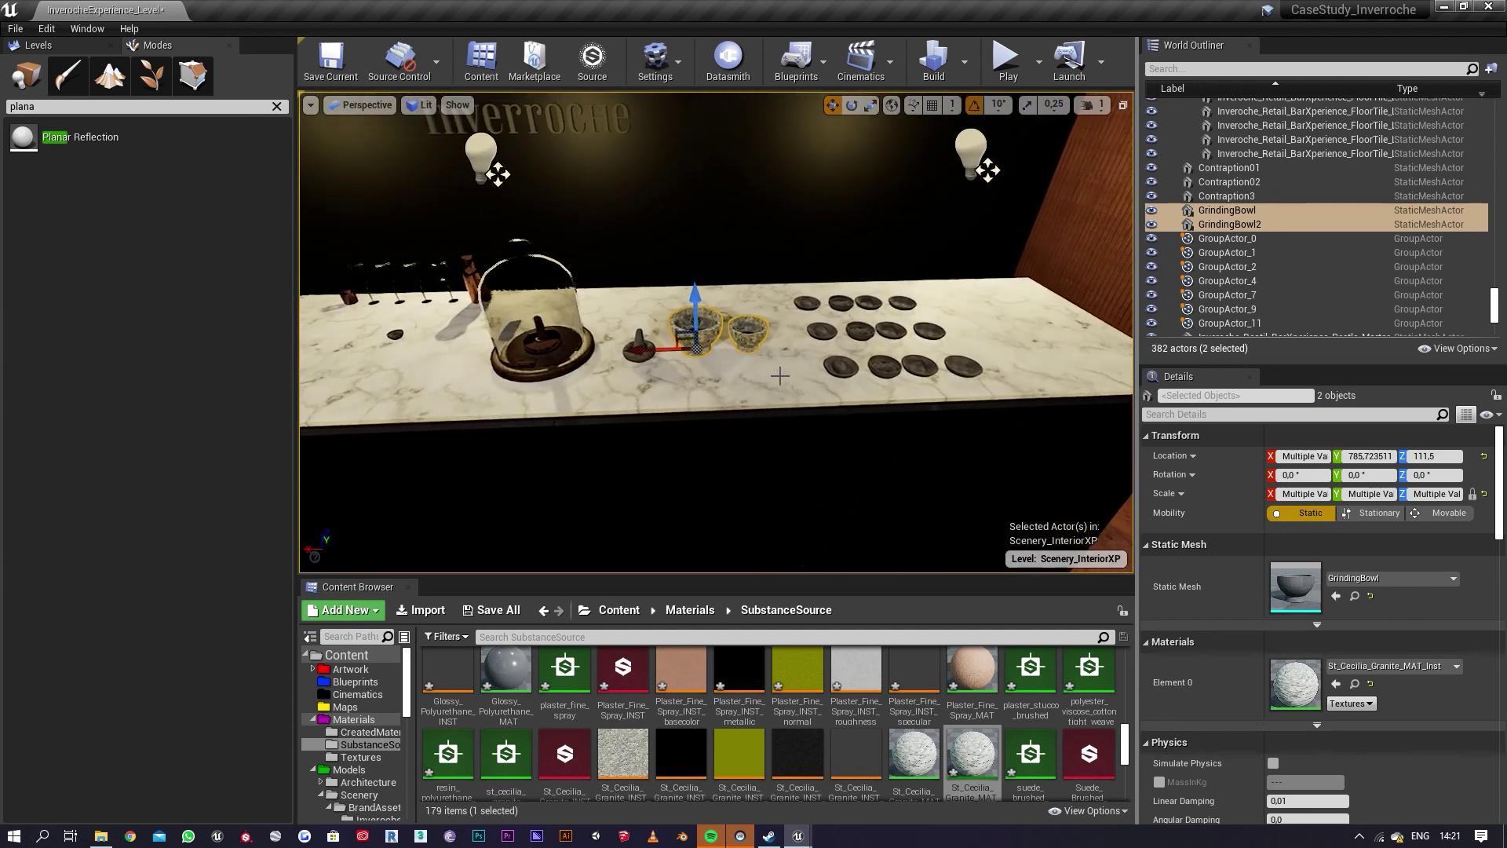
Step: Move the pestle and mortar along the counter to the far side of the small bowl rows
{"action": "left_click", "coordinate": [758, 343]}
{"action": "left_click", "coordinate": [642, 349]}
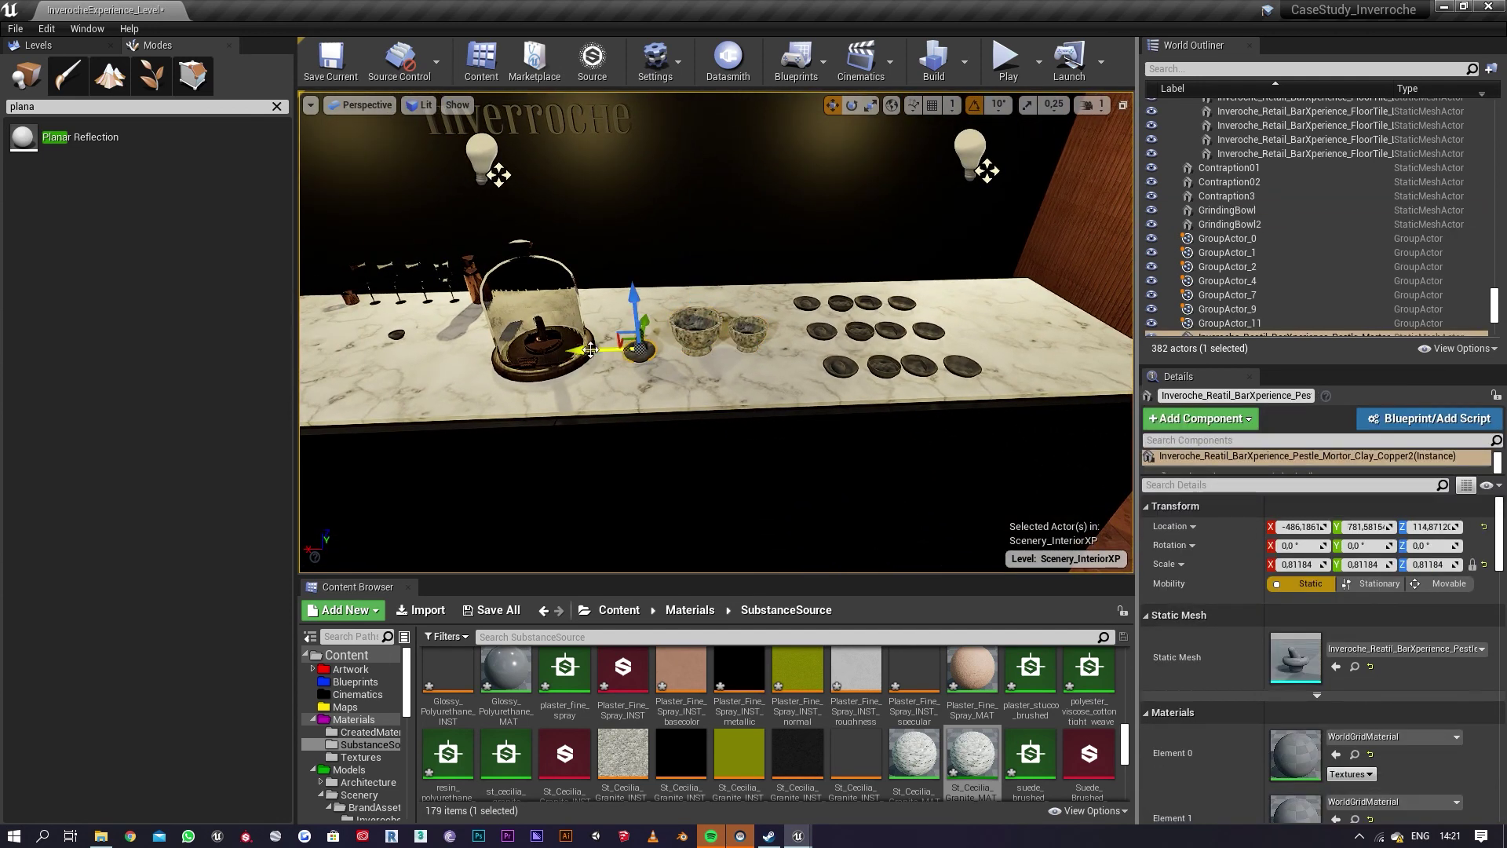
{"action": "left_click_drag", "start_coordinate": [590, 350], "coordinate": [897, 355]}
Step: Duplicate the smaller grinding bowl behind the pestle and mortar, and move the original towards the counter's front edge
{"action": "left_click", "coordinate": [742, 334]}
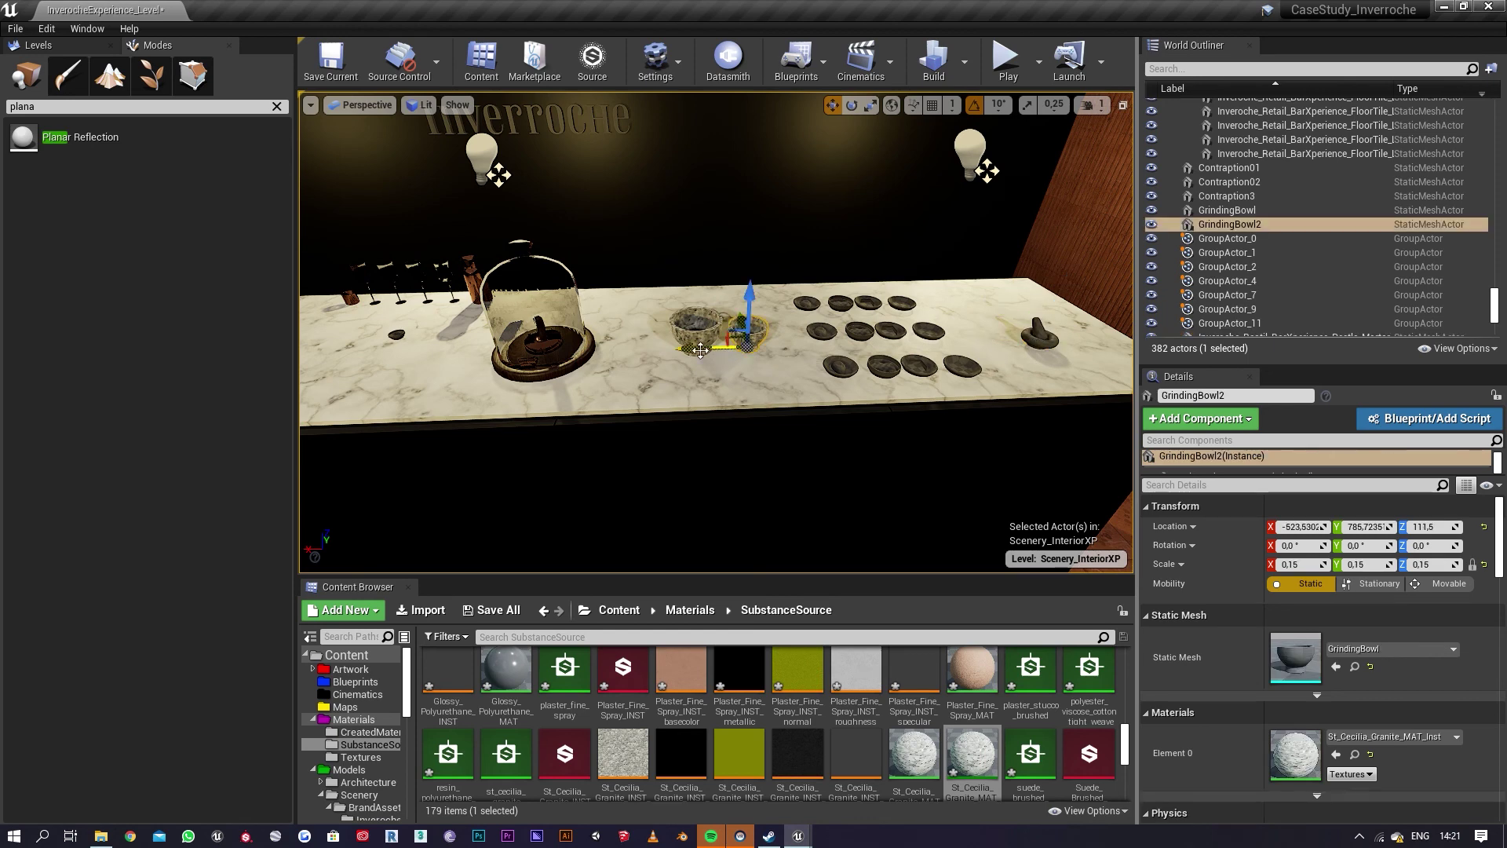
{"action": "left_click_drag", "start_coordinate": [691, 347], "coordinate": [972, 292], "text": "alt"}
{"action": "left_click", "coordinate": [743, 340]}
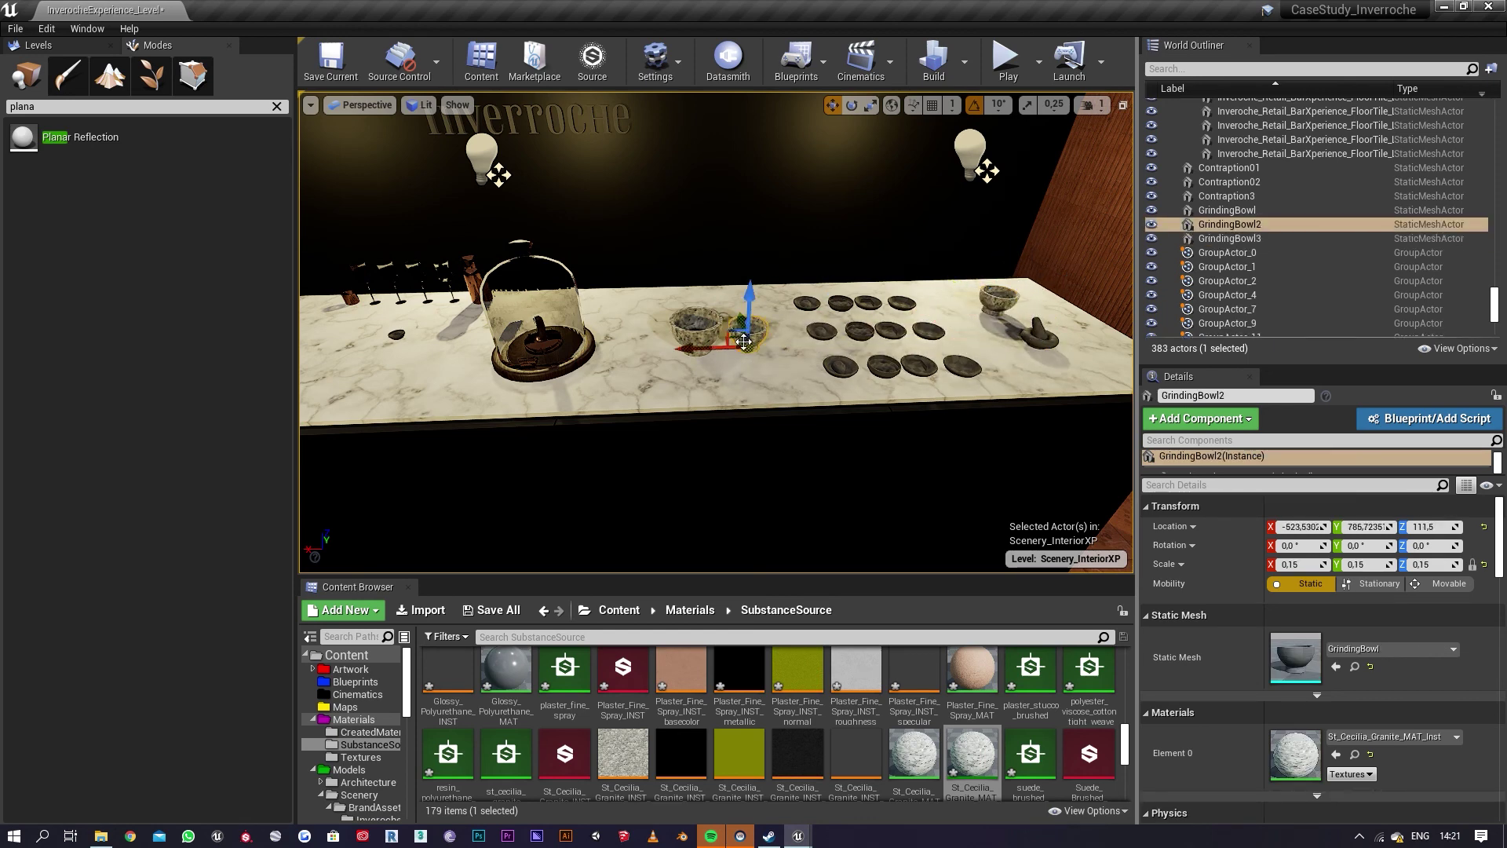
{"action": "left_click_drag", "start_coordinate": [739, 320], "coordinate": [747, 346]}
Step: Move the domed glass jar along the counter, closer to the grinding bowls
{"action": "left_click", "coordinate": [697, 333]}
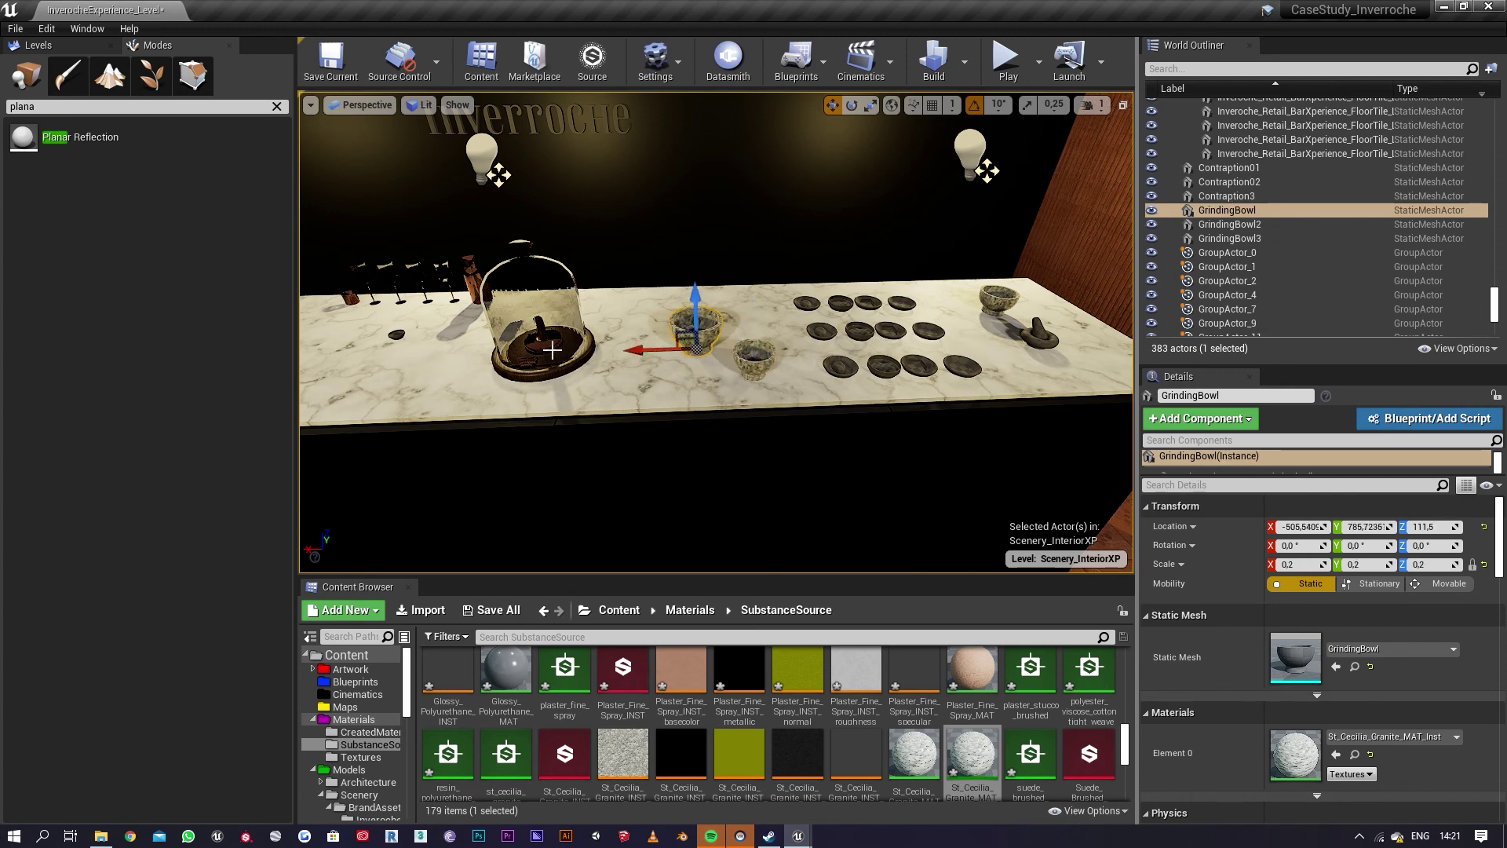
{"action": "left_click", "coordinate": [551, 349]}
{"action": "left_click_drag", "start_coordinate": [479, 354], "coordinate": [521, 355]}
{"action": "middle_click_drag", "start_coordinate": [535, 330], "coordinate": [595, 330]}
{"action": "left_click", "coordinate": [698, 334]}
Step: Move Contraption02 and Contraption3 along the counter towards the domed glass jar, and duplicate Contraption02 into the same row
{"action": "key", "text": "s"}
{"action": "right_click_drag", "start_coordinate": [752, 349], "coordinate": [736, 343]}
{"action": "left_click", "coordinate": [540, 351]}
{"action": "left_click", "coordinate": [453, 347], "text": "ctrl"}
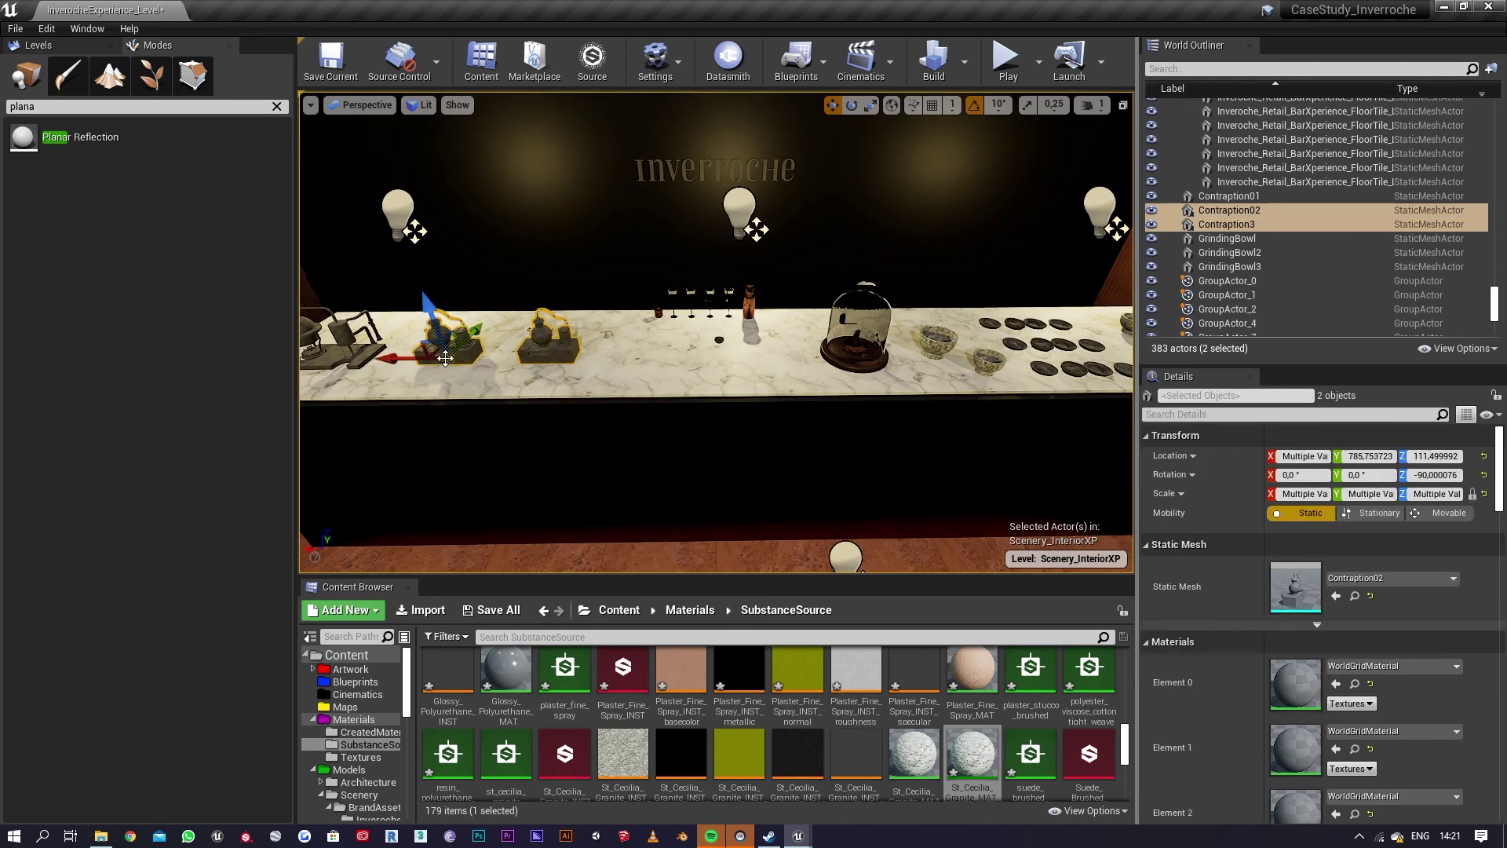
{"action": "left_click_drag", "start_coordinate": [400, 362], "coordinate": [494, 355]}
Step: Try a duplicate of the large Contraption01 between it and the smaller contraptions, and delete the copy
{"action": "left_click", "coordinate": [353, 345]}
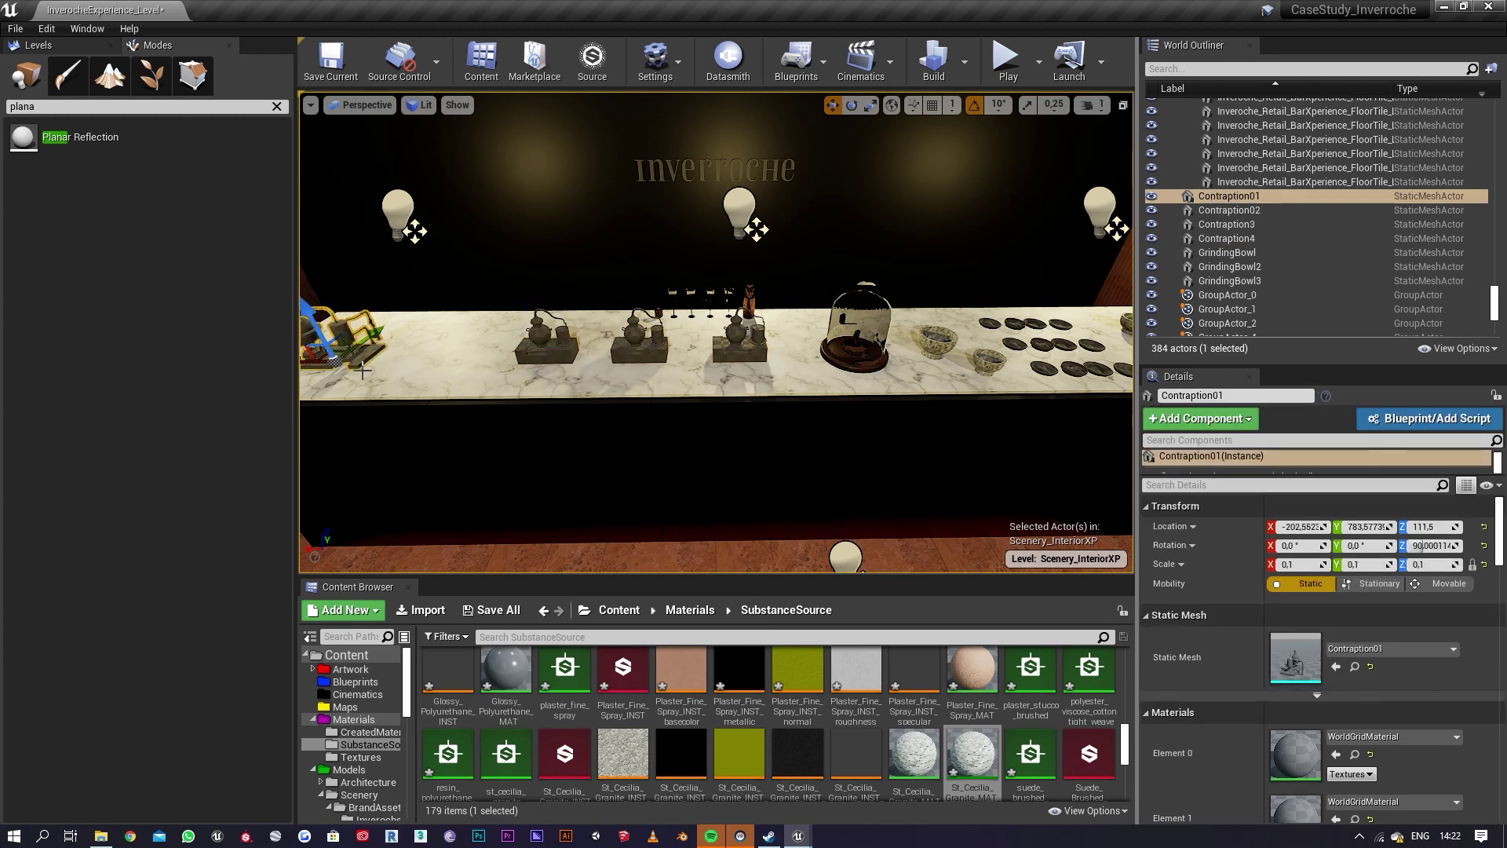
{"action": "left_click_drag", "start_coordinate": [319, 362], "coordinate": [418, 376], "text": "alt"}
{"action": "right_click_drag", "start_coordinate": [418, 375], "coordinate": [610, 346]}
{"action": "left_click", "coordinate": [610, 346], "text": "ctrl"}
{"action": "left_click_drag", "start_coordinate": [641, 336], "coordinate": [667, 335]}
{"action": "left_click", "coordinate": [751, 344]}
{"action": "key", "text": "Delete"}
Step: Move Contraption4 and Contraption02 along the counter towards the large Contraption01 to spread out the row
{"action": "left_click", "coordinate": [838, 345]}
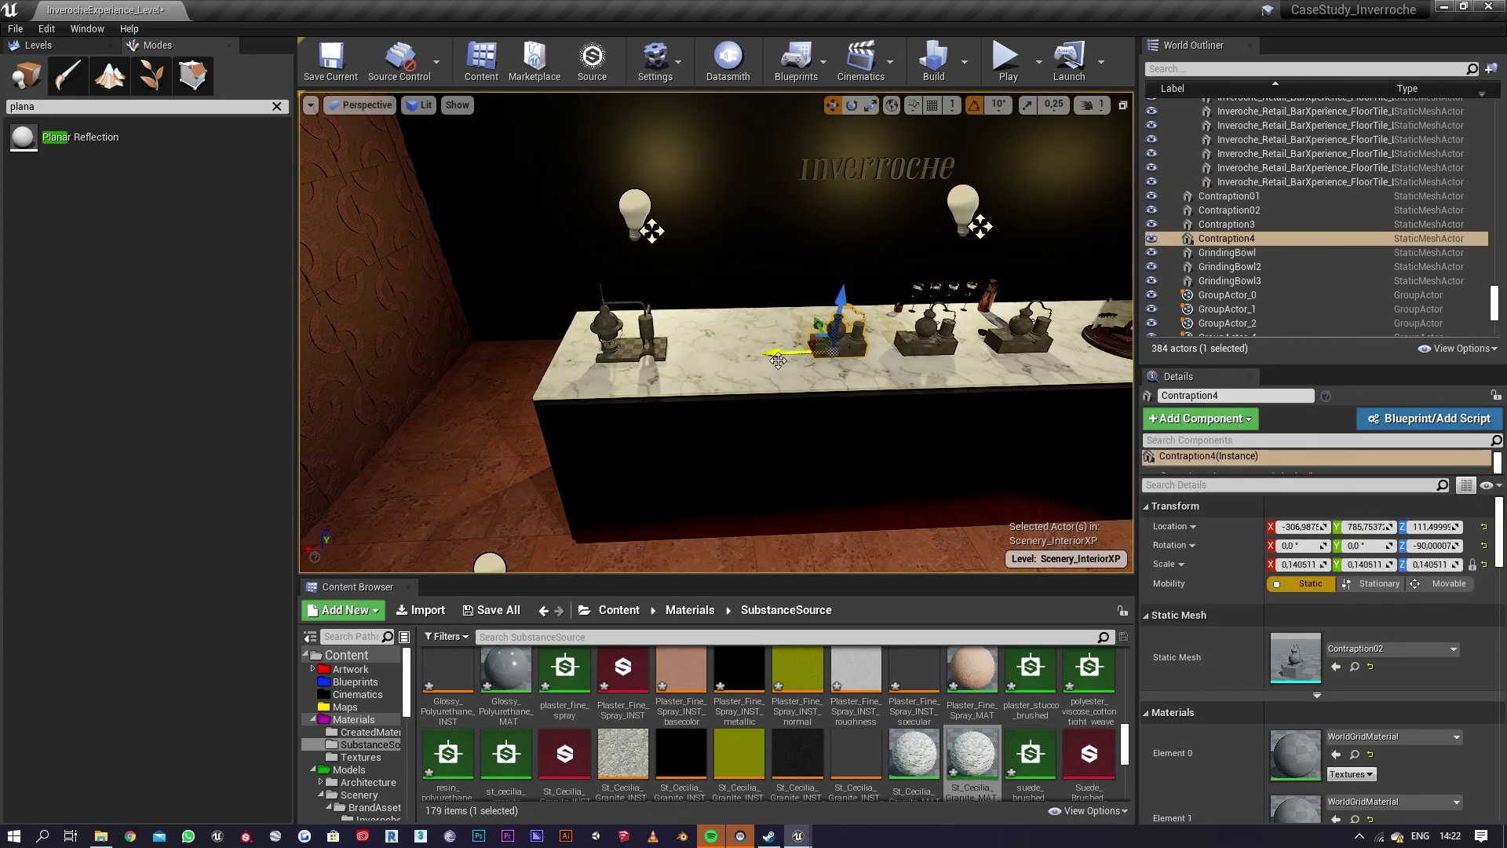
{"action": "left_click_drag", "start_coordinate": [777, 353], "coordinate": [705, 353]}
{"action": "left_click", "coordinate": [913, 347]}
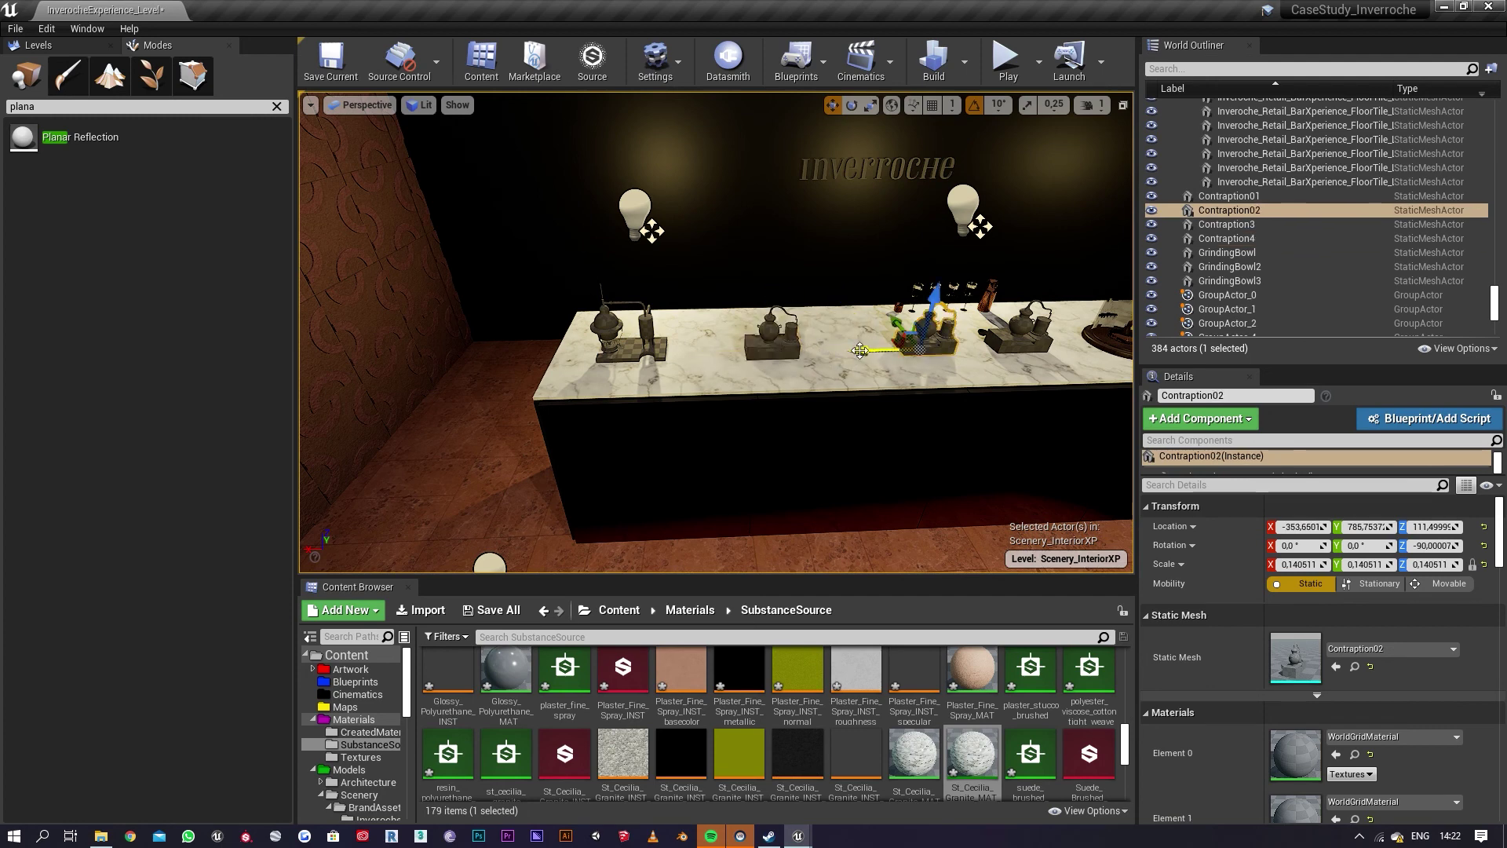
{"action": "left_click_drag", "start_coordinate": [857, 353], "coordinate": [832, 353]}
Step: Duplicate the four wine glasses and place the copies as a second row in front of the originals
{"action": "right_click_drag", "start_coordinate": [939, 369], "coordinate": [1036, 306]}
{"action": "key", "text": "w"}
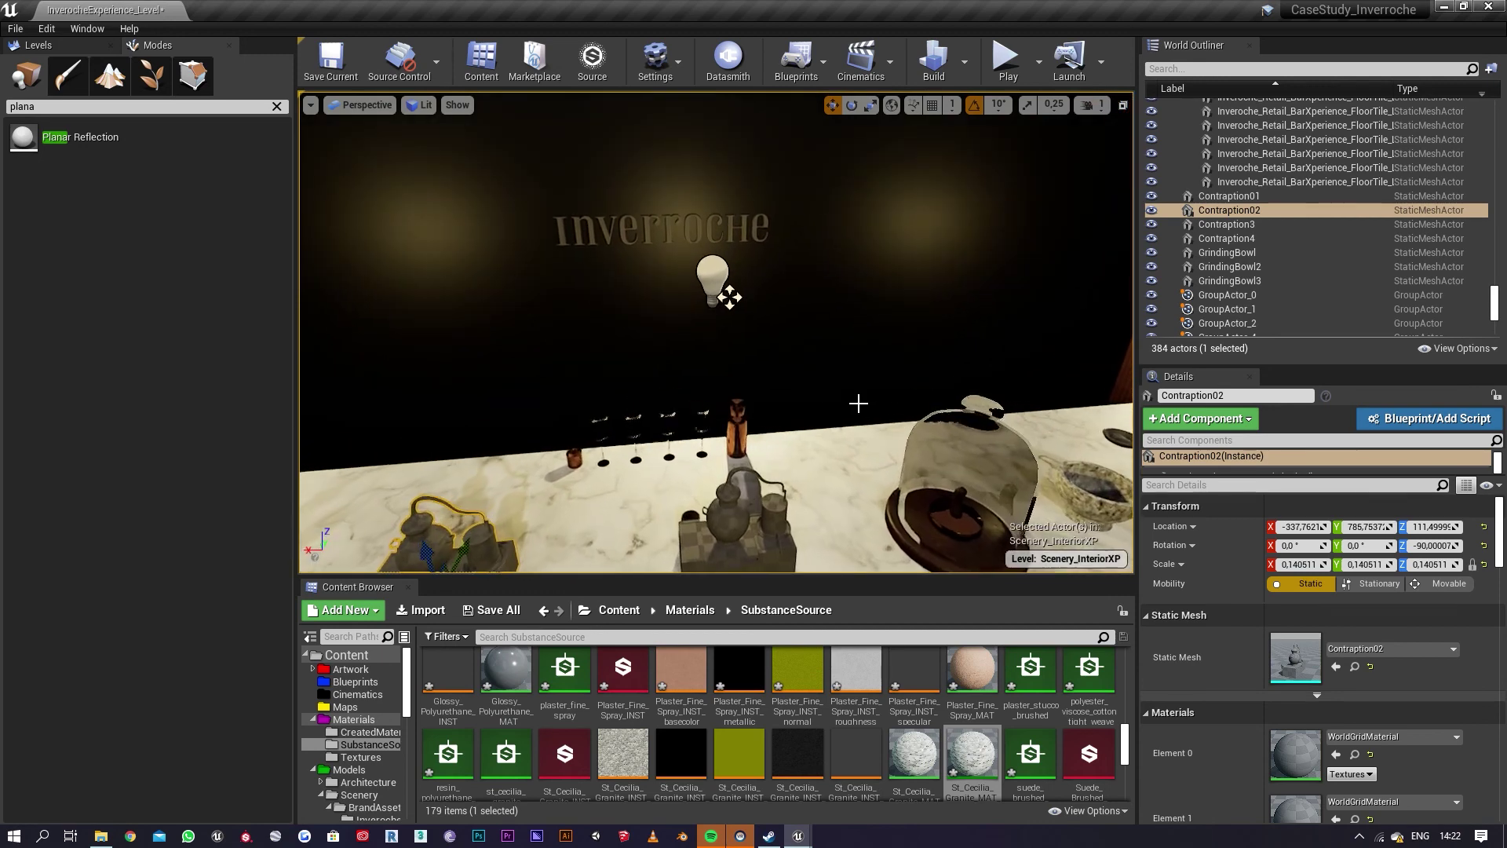
{"action": "left_click", "coordinate": [704, 417]}
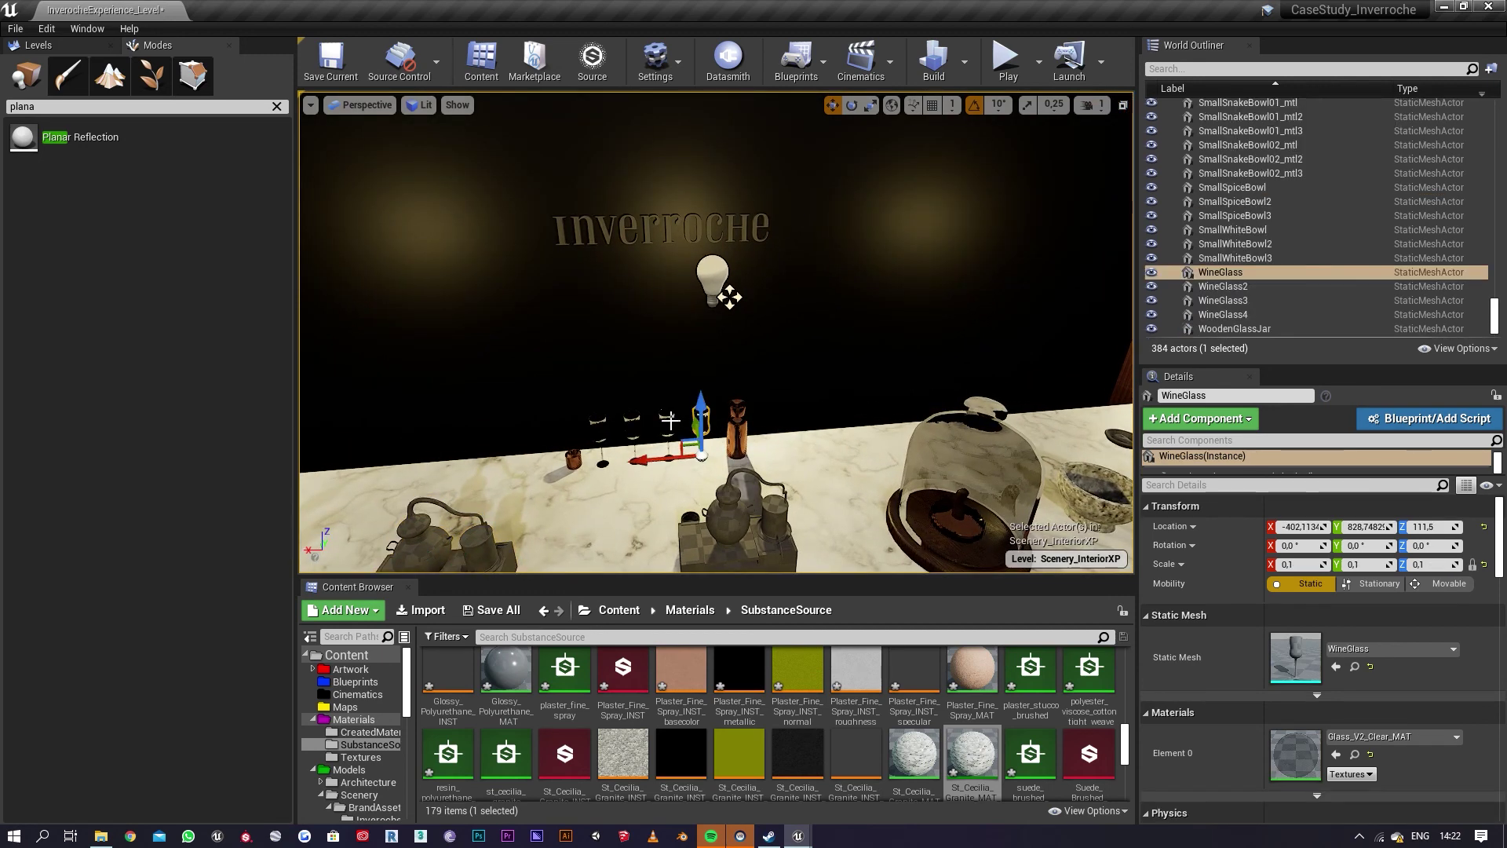
{"action": "left_click", "coordinate": [668, 424], "text": "ctrl"}
{"action": "left_click", "coordinate": [633, 425], "text": "ctrl"}
{"action": "left_click", "coordinate": [599, 426], "text": "ctrl"}
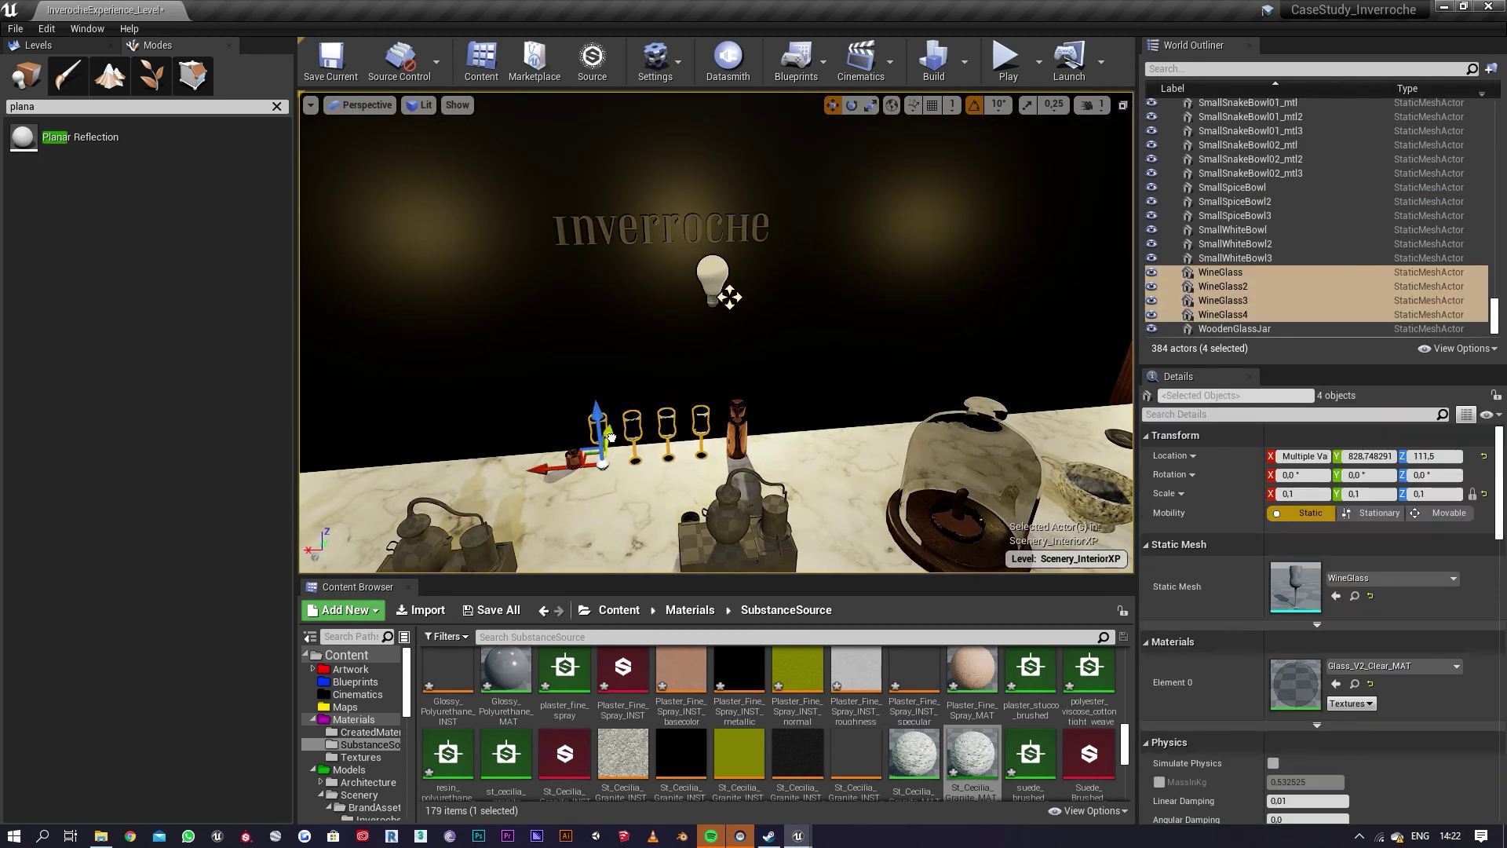
{"action": "left_click_drag", "start_coordinate": [611, 436], "coordinate": [605, 464], "text": "alt"}
{"action": "key", "text": "a"}
{"action": "right_click_drag", "start_coordinate": [605, 464], "coordinate": [756, 379]}
{"action": "key", "text": "d"}
{"action": "key", "text": "Escape"}
{"action": "key", "text": "e"}
{"action": "key", "text": "s"}
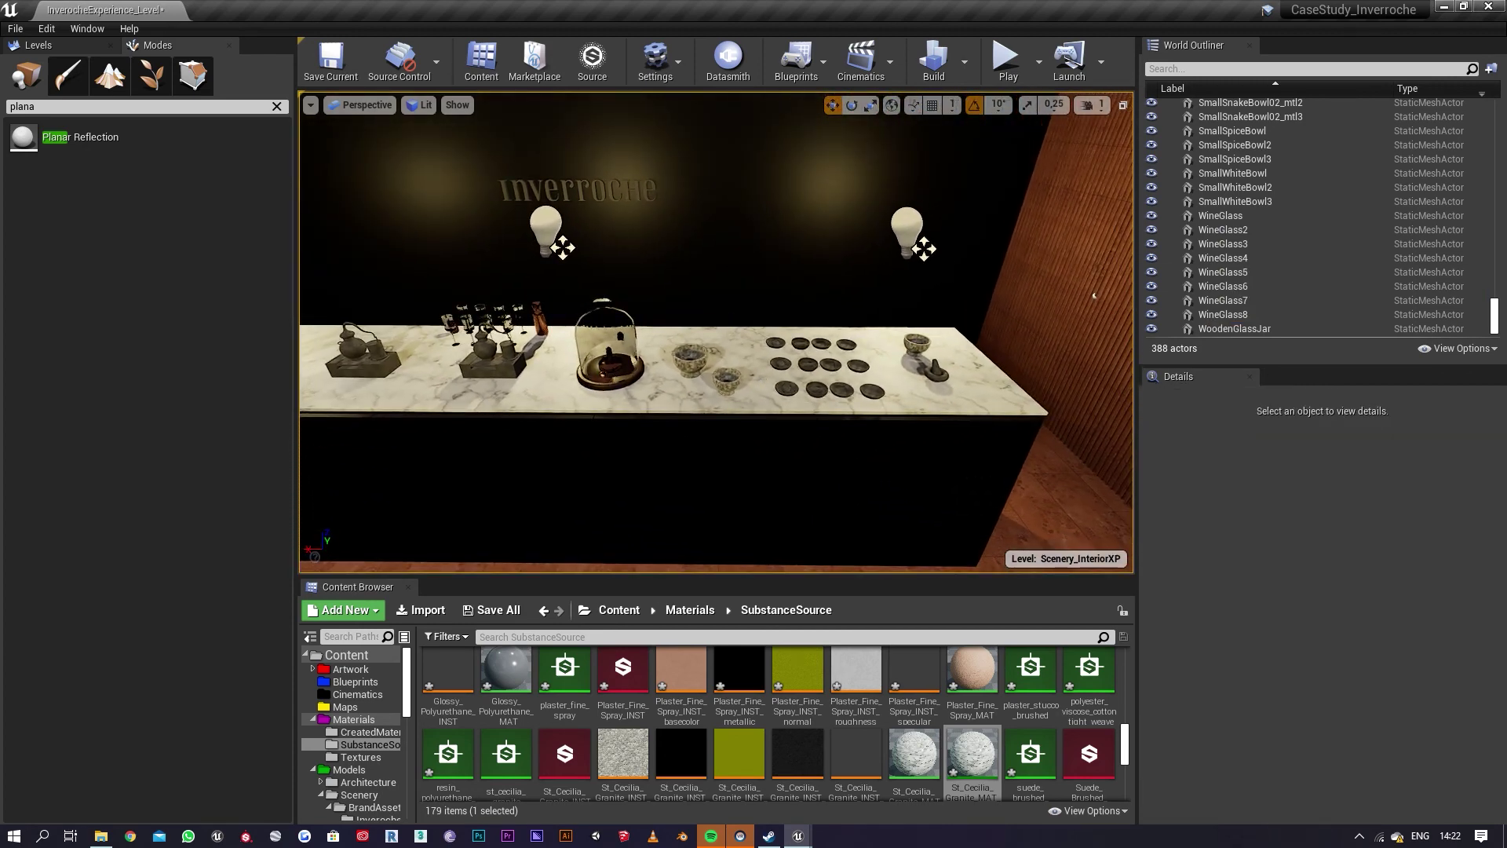
Step: Swap the last two small bowls in the front row, keeping the row's spacing
{"action": "left_click", "coordinate": [784, 388]}
{"action": "key", "text": "f"}
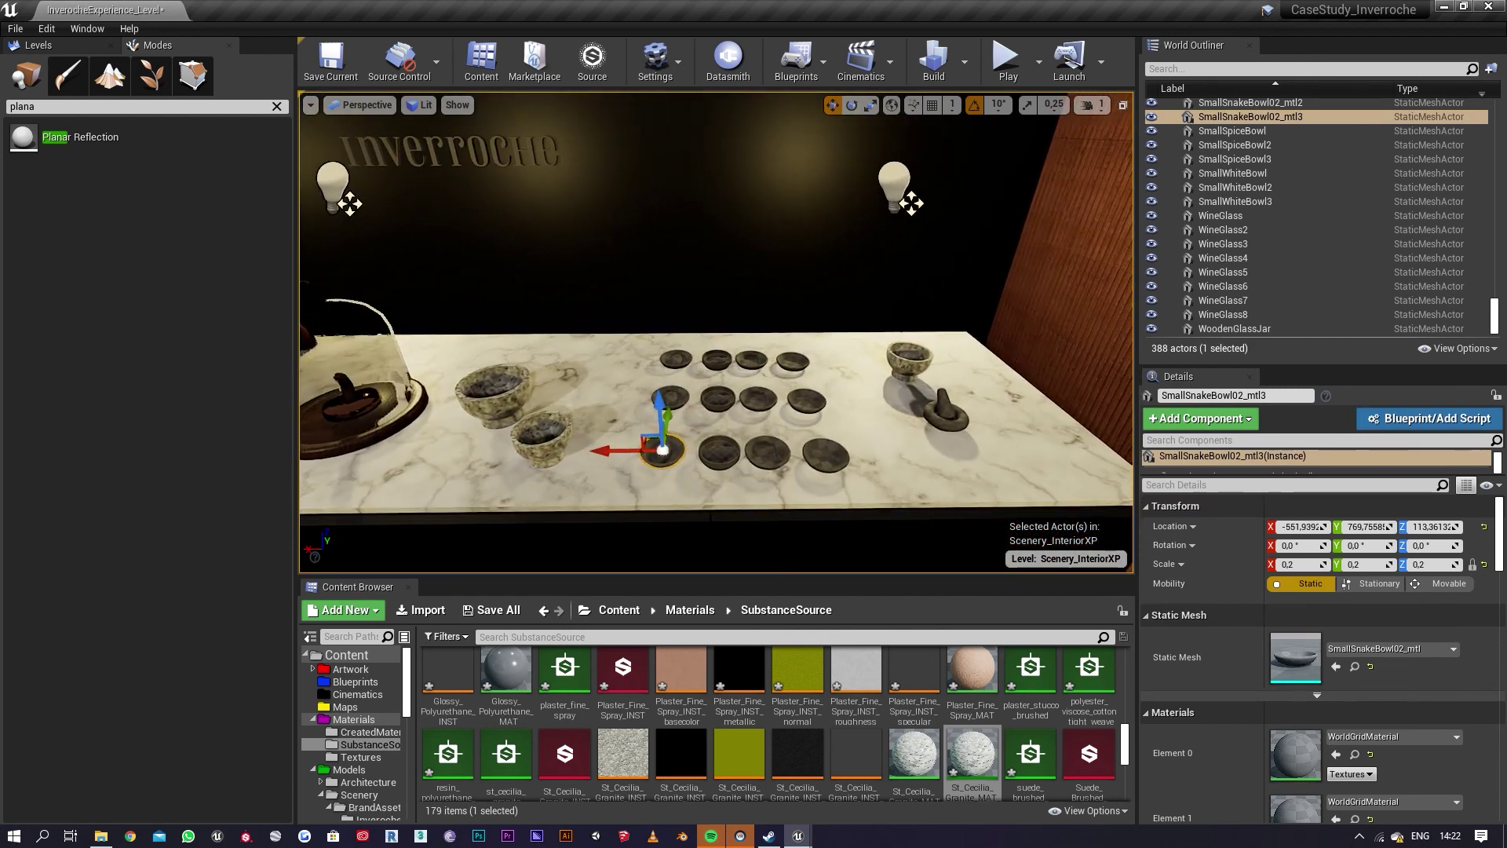
{"action": "left_click", "coordinate": [765, 443]}
{"action": "left_click_drag", "start_coordinate": [727, 446], "coordinate": [838, 448]}
{"action": "left_click", "coordinate": [824, 457]}
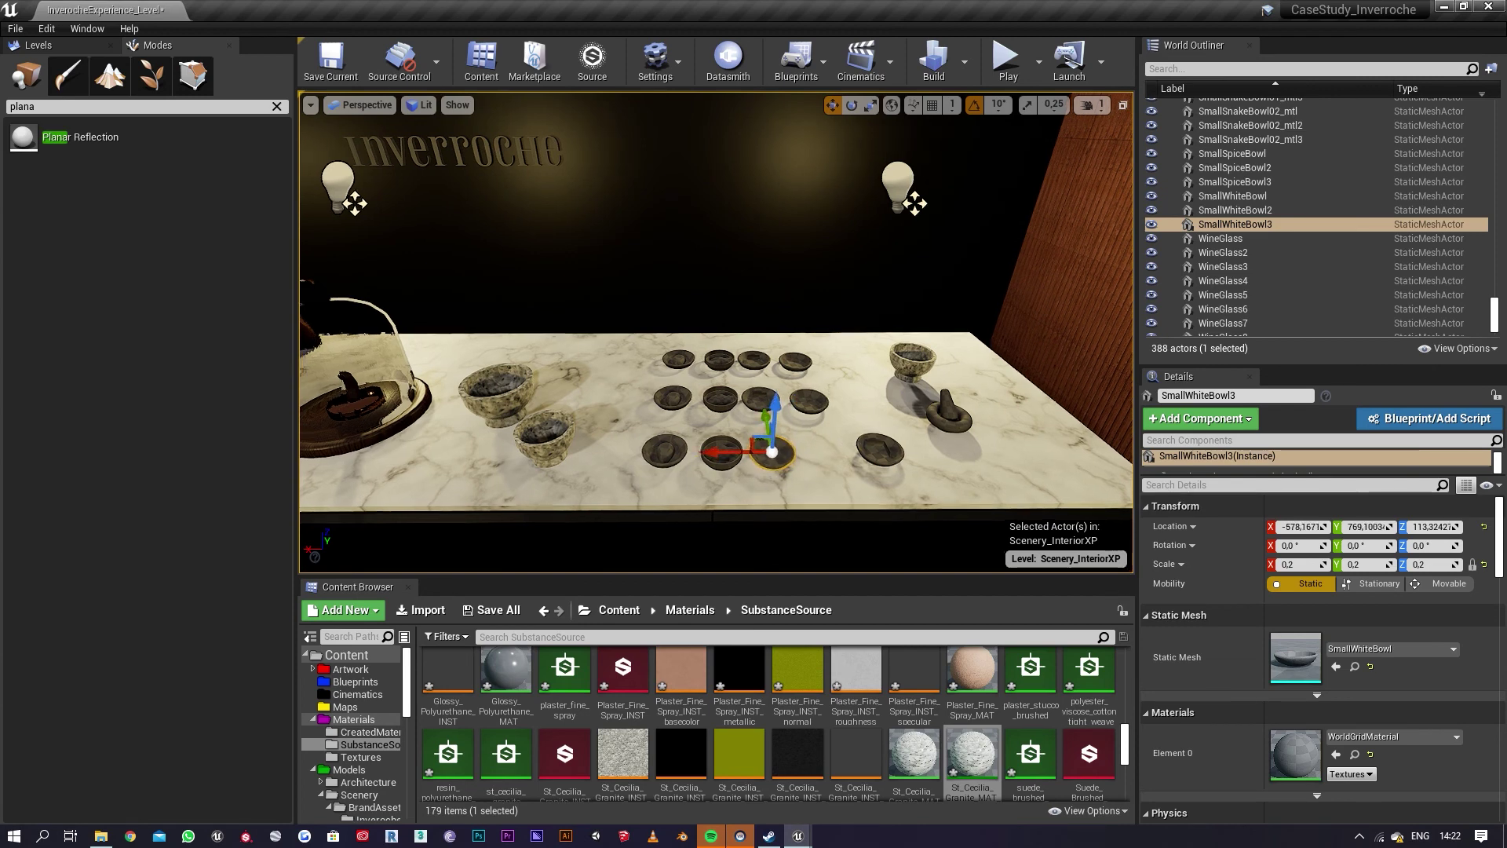
{"action": "left_click", "coordinate": [877, 450]}
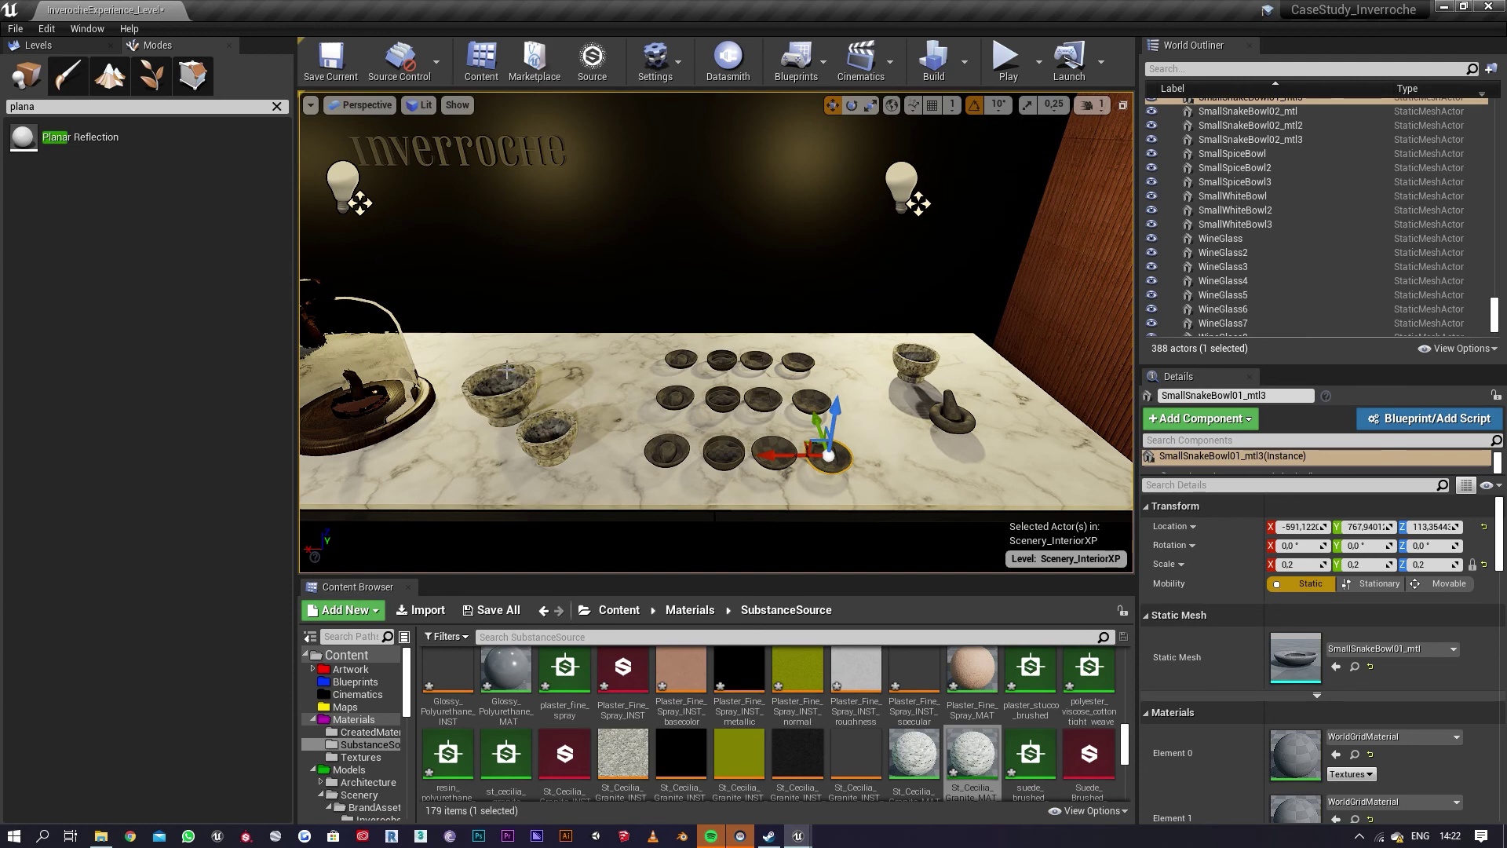
Step: Duplicate the smaller grinding bowl and place the copy at the back of the counter, behind the original
{"action": "left_click", "coordinate": [555, 435]}
{"action": "left_click_drag", "start_coordinate": [572, 429], "coordinate": [605, 390], "text": "alt"}
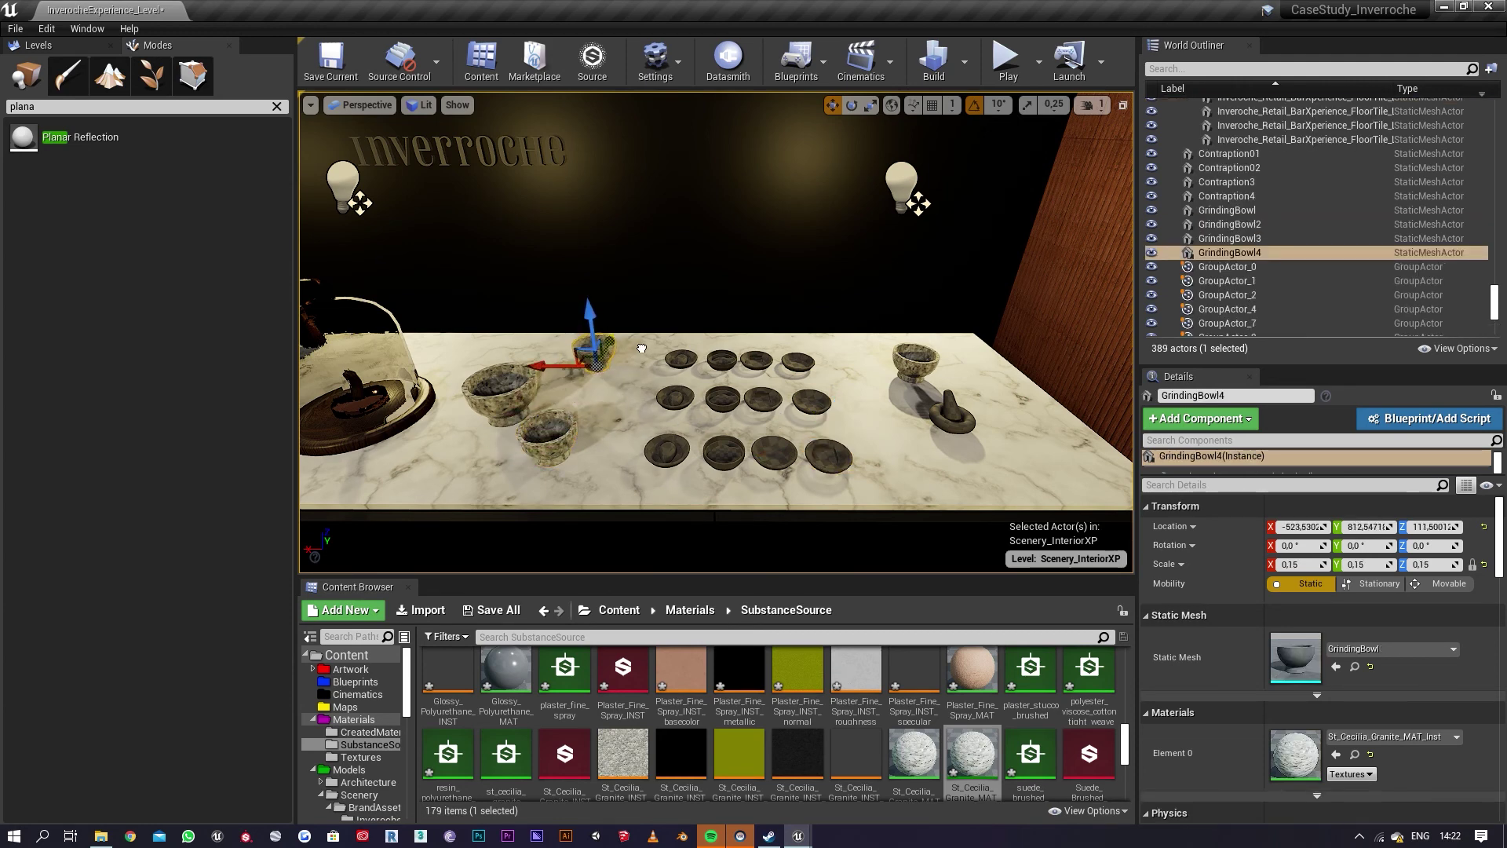
{"action": "right_click_drag", "start_coordinate": [732, 412], "coordinate": [834, 421]}
{"action": "left_click", "coordinate": [763, 433]}
{"action": "left_click", "coordinate": [702, 439]}
{"action": "left_click", "coordinate": [760, 435]}
{"action": "key", "text": "Escape"}
Step: Search the materials for "bee" and apply Beech_Toast_Wood_MAT_Inst to the bases of Contraption02, Contraption4 and the large Contraption01
{"action": "mouse_move", "coordinate": [1020, 377]}
{"action": "right_mouse_down"}
{"action": "mouse_move", "coordinate": [1057, 296]}
{"action": "mouse_move", "coordinate": [1020, 377]}
{"action": "right_mouse_up"}
{"action": "key", "text": "w"}
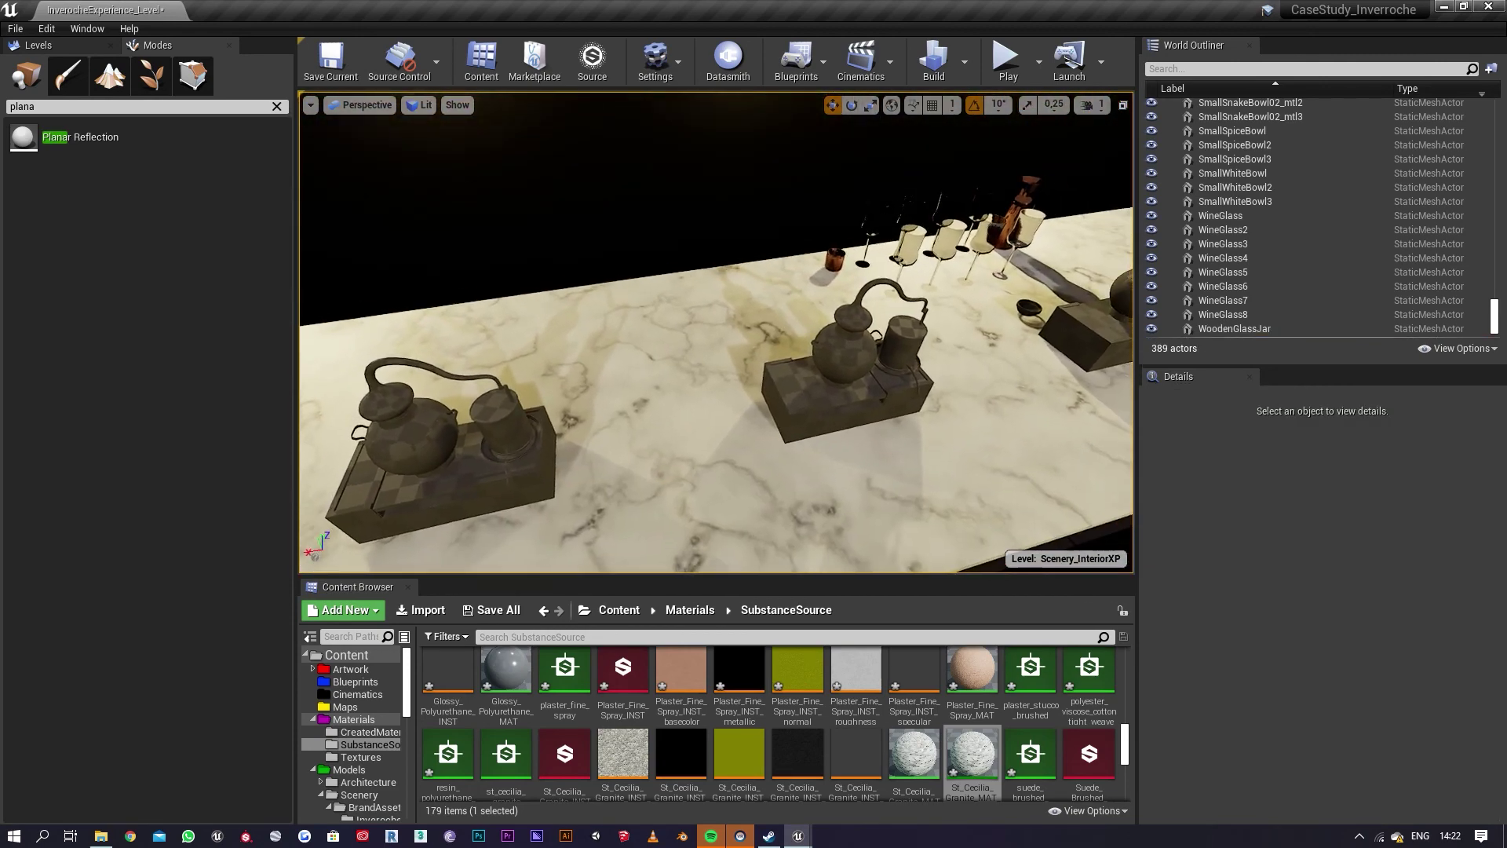
{"action": "left_click", "coordinate": [578, 635]}
{"action": "type", "text": "b"}
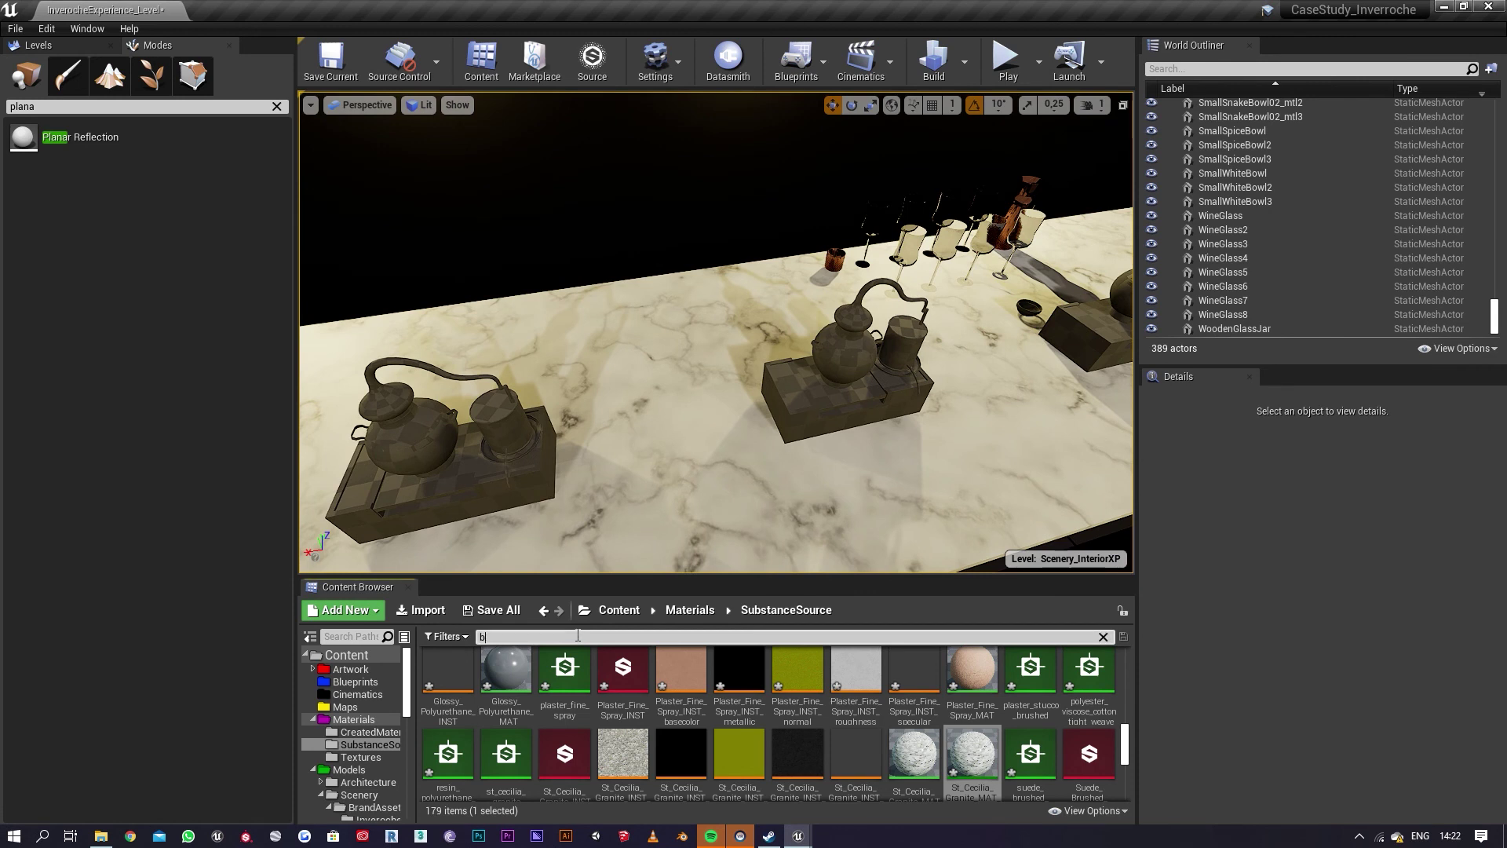
{"action": "type", "text": "ee"}
{"action": "left_click_drag", "start_coordinate": [910, 680], "coordinate": [807, 427]}
{"action": "left_click_drag", "start_coordinate": [920, 681], "coordinate": [487, 500]}
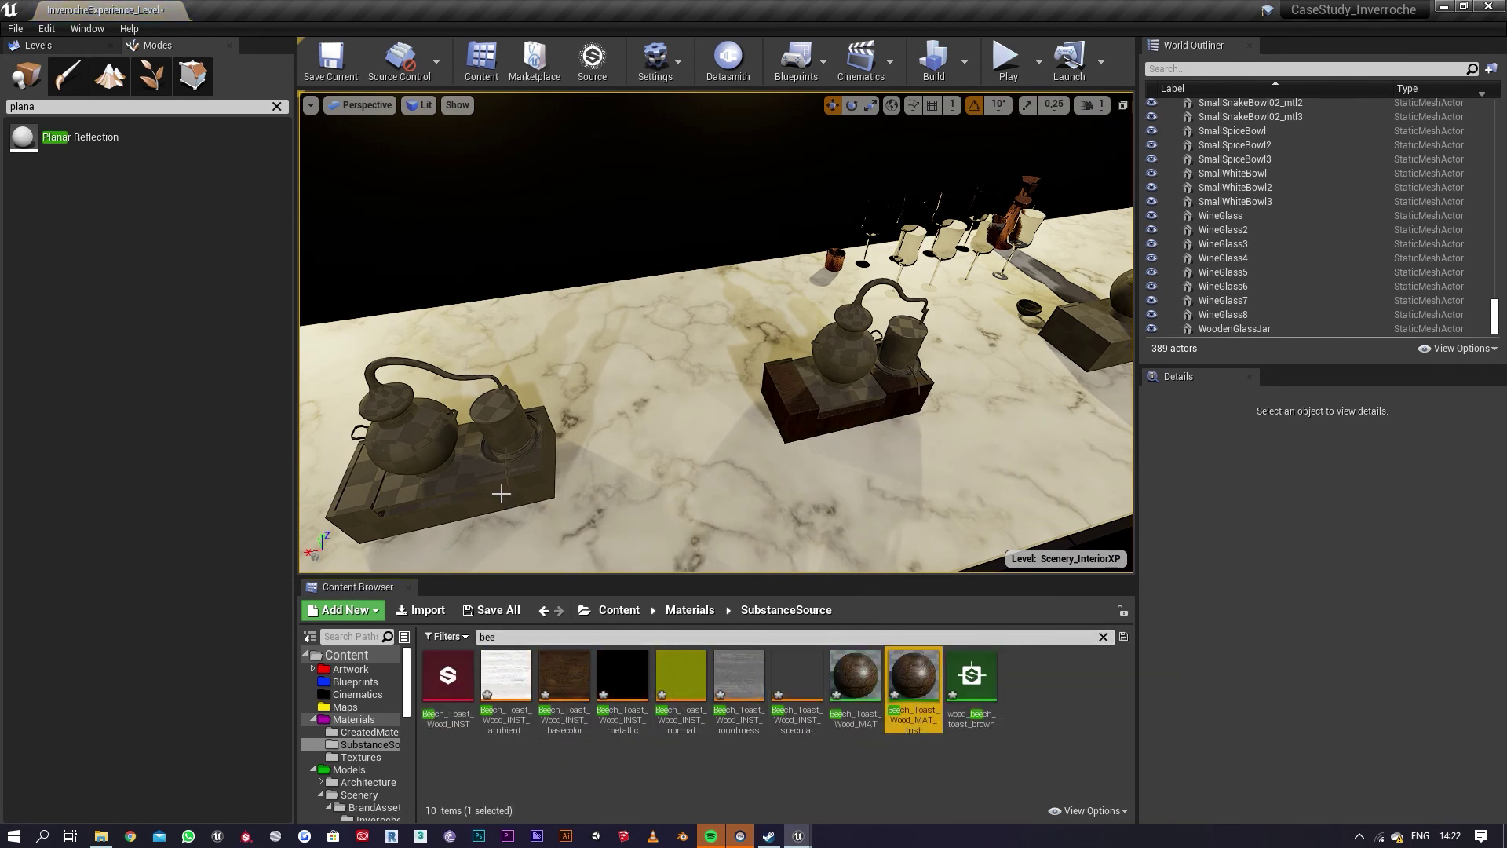
{"action": "right_click_drag", "start_coordinate": [501, 493], "coordinate": [330, 493]}
{"action": "left_click_drag", "start_coordinate": [897, 683], "coordinate": [821, 397]}
{"action": "right_click_drag", "start_coordinate": [821, 397], "coordinate": [769, 369]}
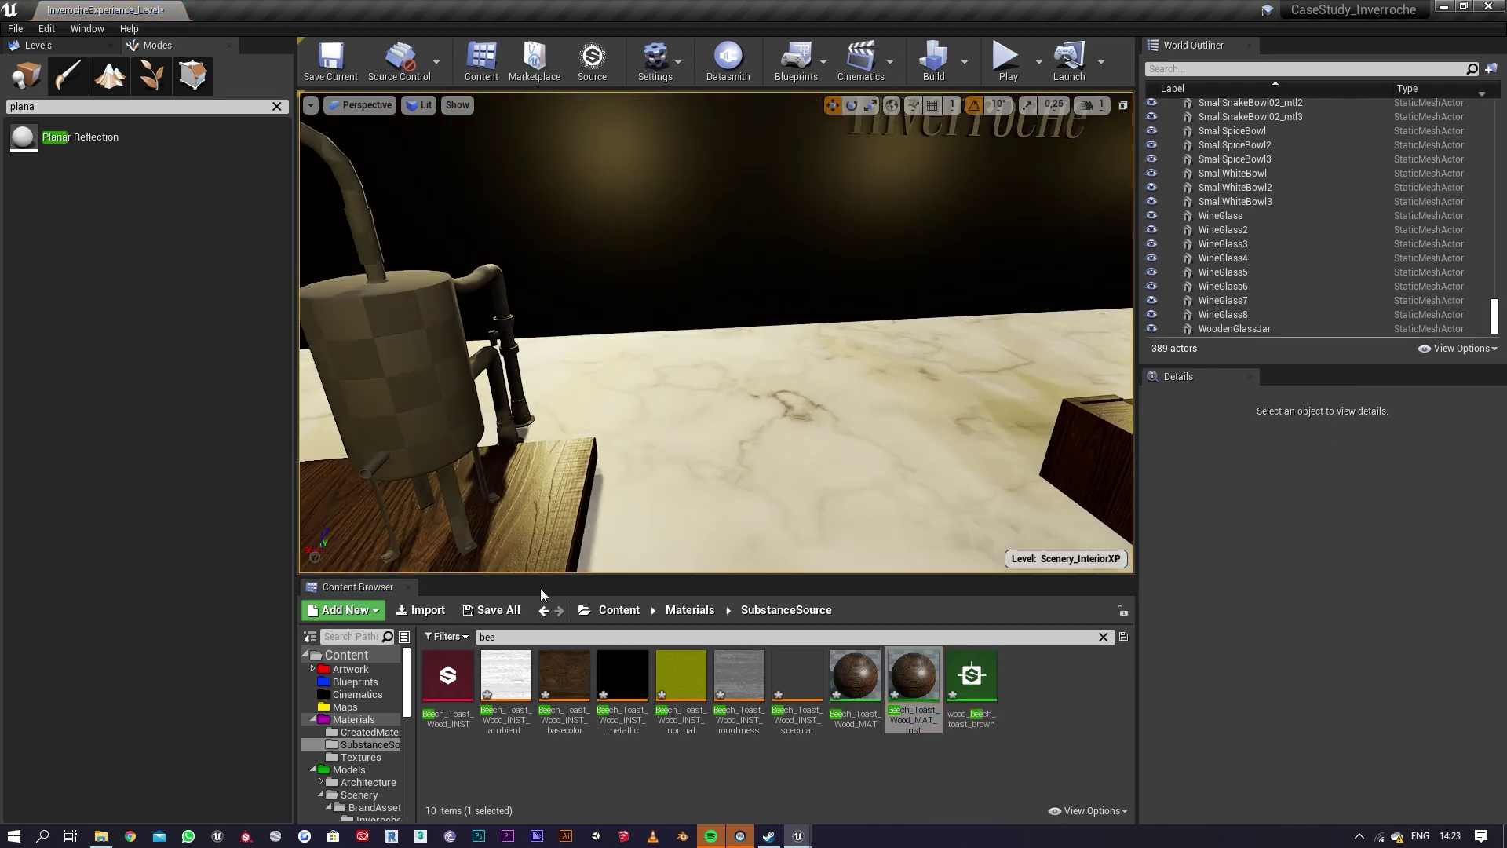
Step: Search the materials for "hamm" and create a material instance from Copper_Hammered_MAT
{"action": "type", "text": "hamm"}
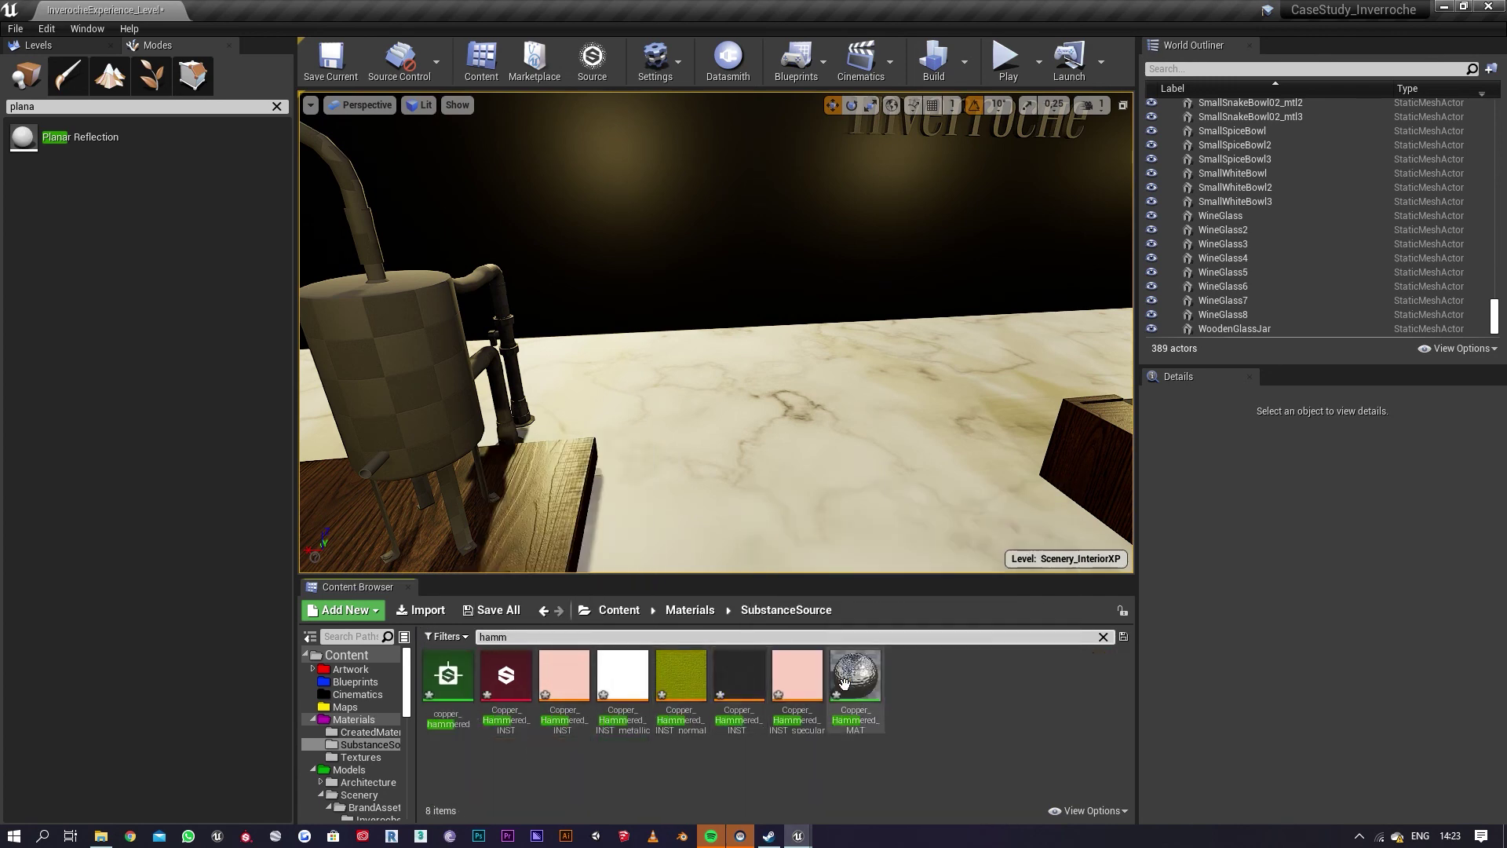
{"action": "right_click", "coordinate": [843, 682]}
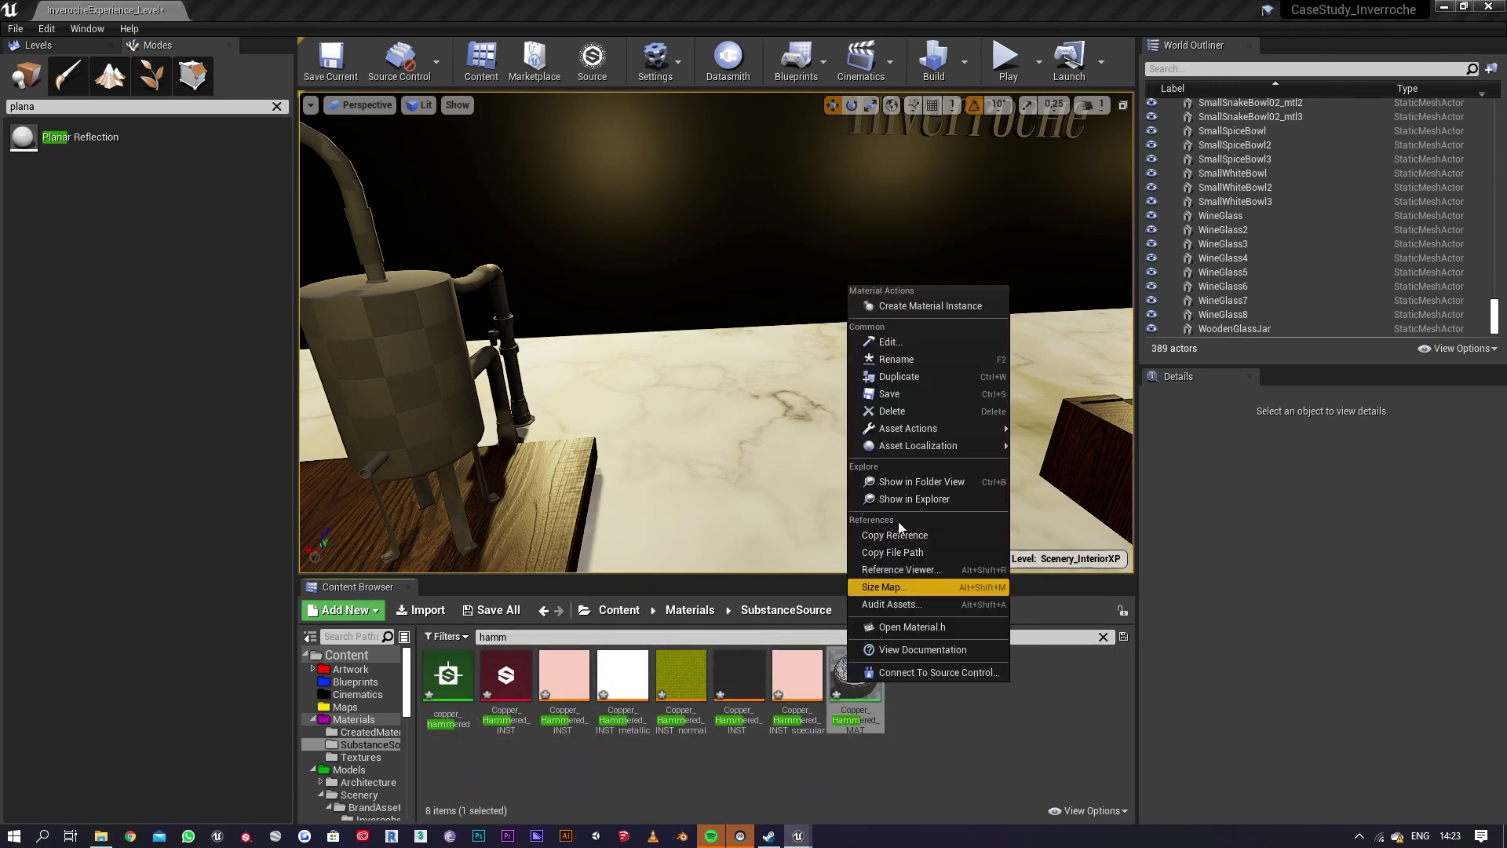
{"action": "left_click", "coordinate": [901, 309]}
{"action": "left_click_drag", "start_coordinate": [911, 668], "coordinate": [959, 676]}
Step: Apply Copper_Hammered_MAT_Inst to the large contraption's domed pot and to the pot and lid of the contraption near the copper jar
{"action": "right_click_drag", "start_coordinate": [898, 521], "coordinate": [706, 487]}
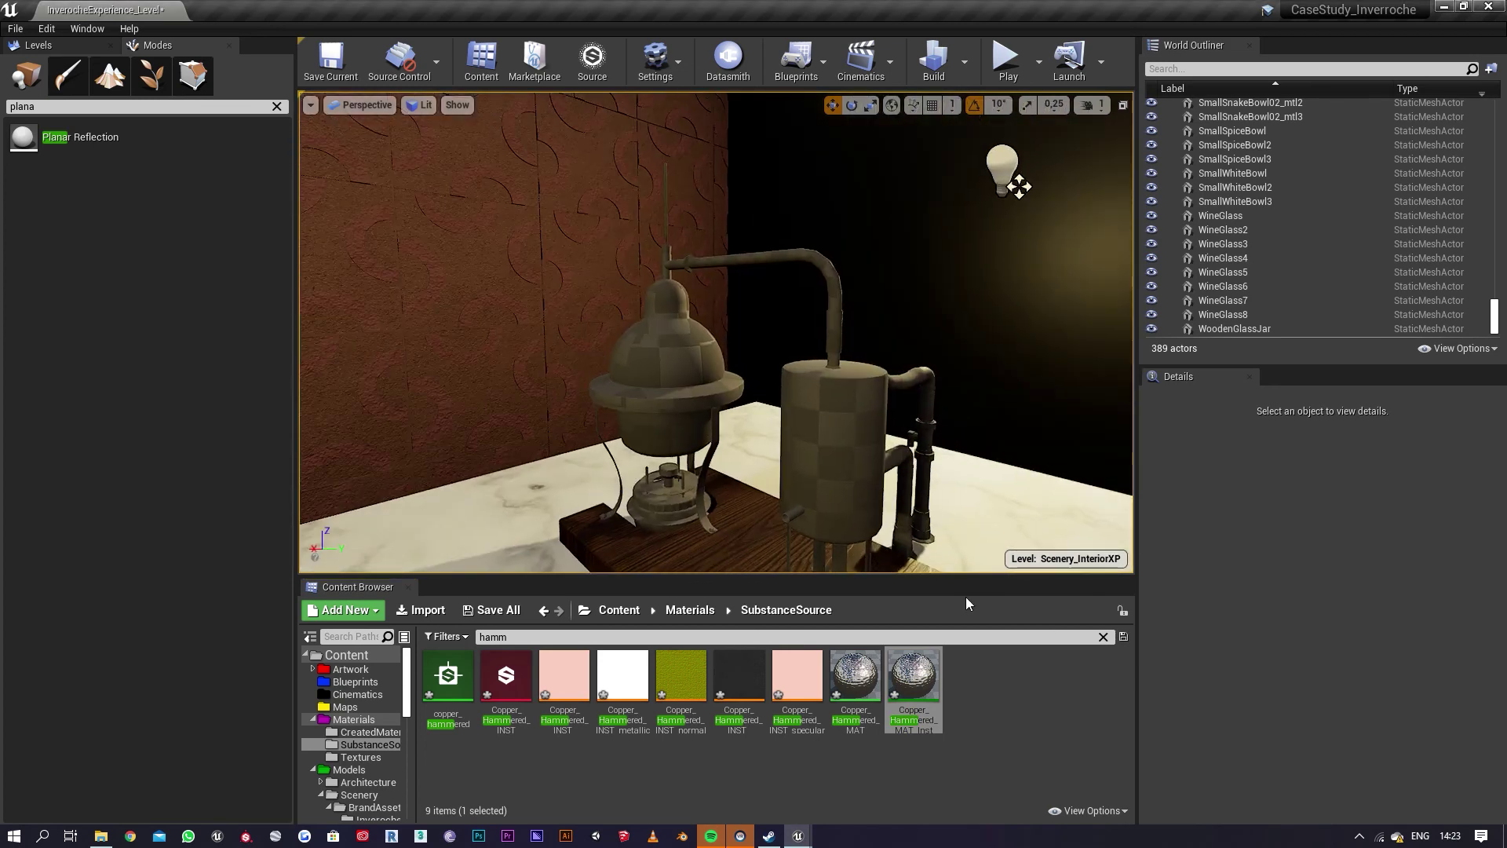
{"action": "left_click_drag", "start_coordinate": [929, 685], "coordinate": [660, 384]}
{"action": "right_click_drag", "start_coordinate": [868, 453], "coordinate": [918, 503]}
{"action": "left_click", "coordinate": [915, 684]}
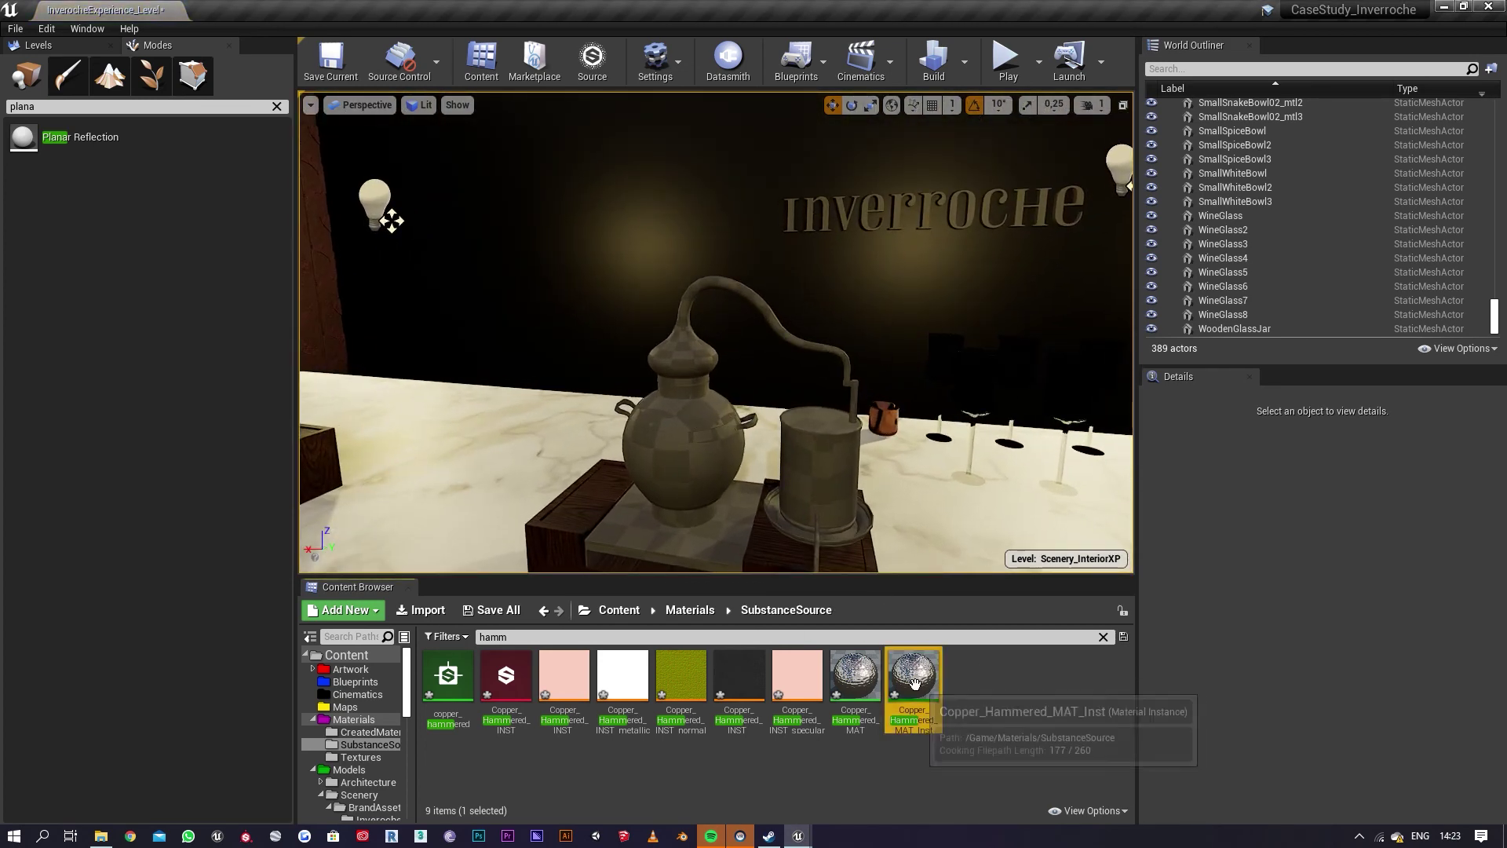
{"action": "left_click_drag", "start_coordinate": [914, 683], "coordinate": [683, 432]}
{"action": "left_click_drag", "start_coordinate": [891, 632], "coordinate": [682, 351]}
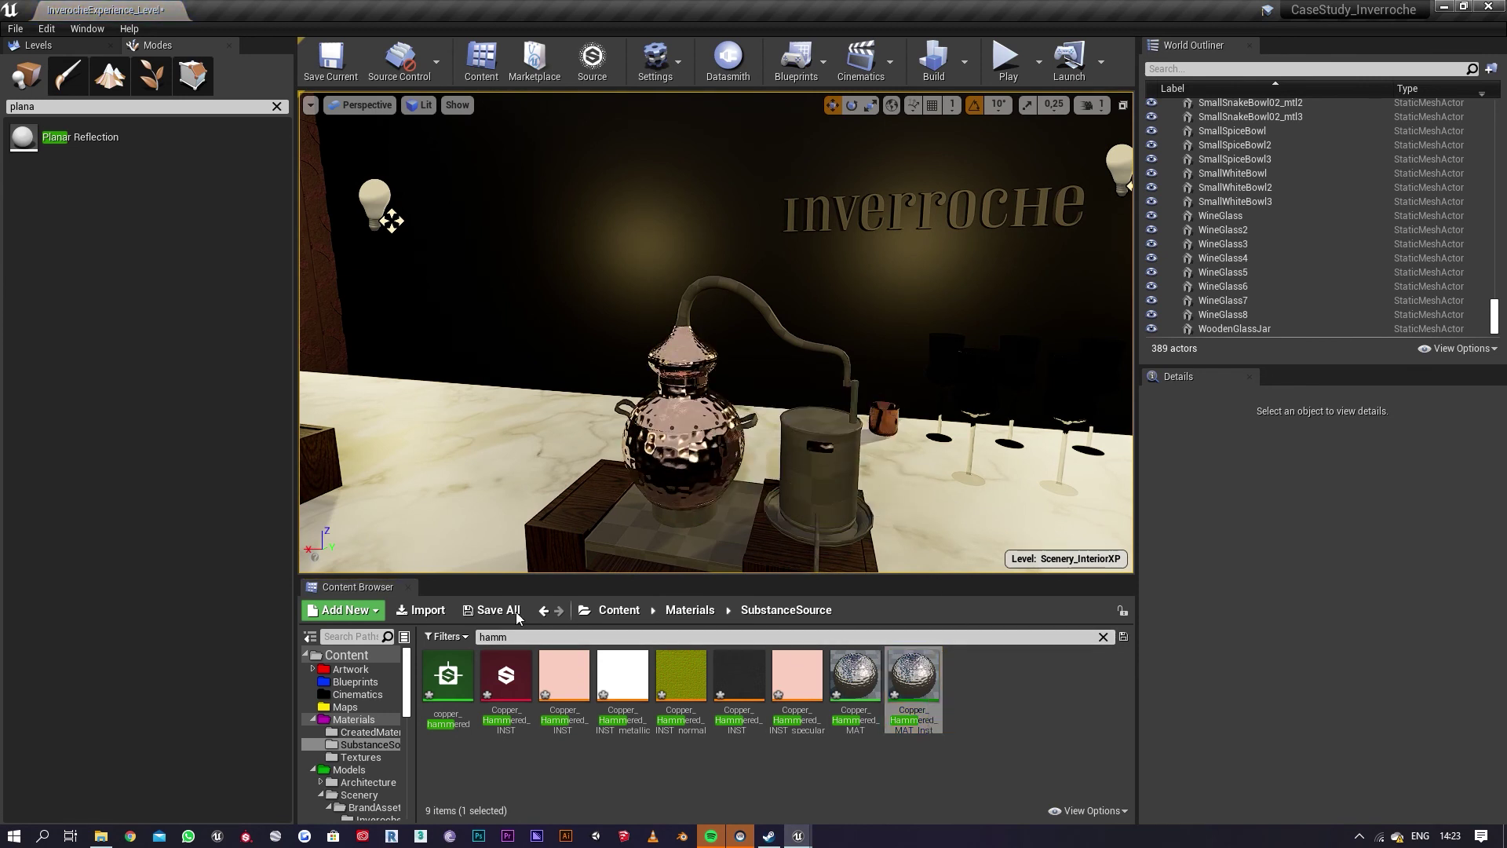
Step: Search the materials for "glas" and apply the chromatic glass gradient material to the contraptions' condenser cylinders
{"action": "type", "text": "las"}
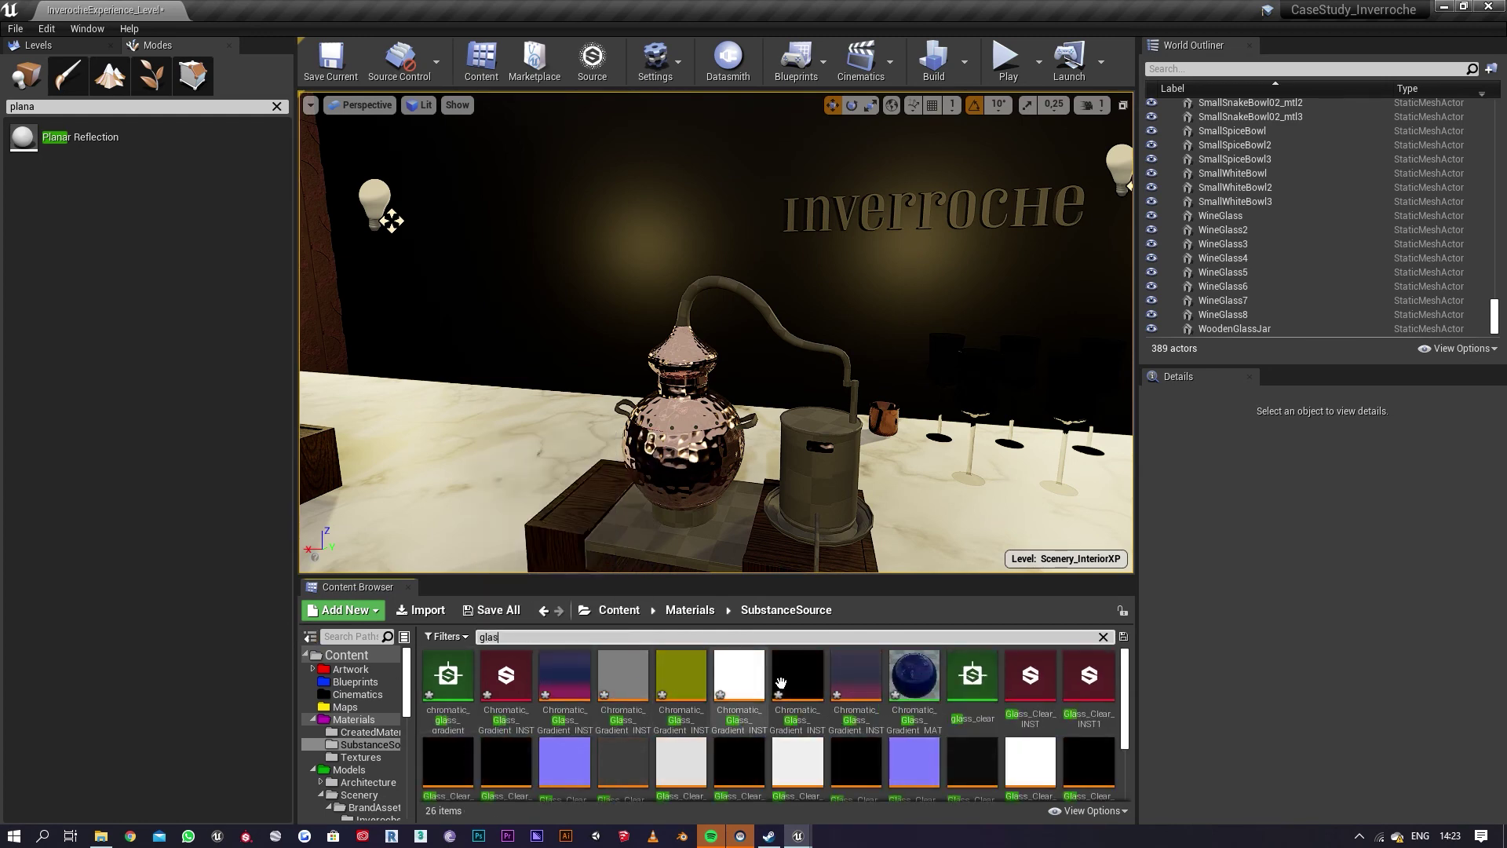
{"action": "left_click_drag", "start_coordinate": [913, 676], "coordinate": [820, 475]}
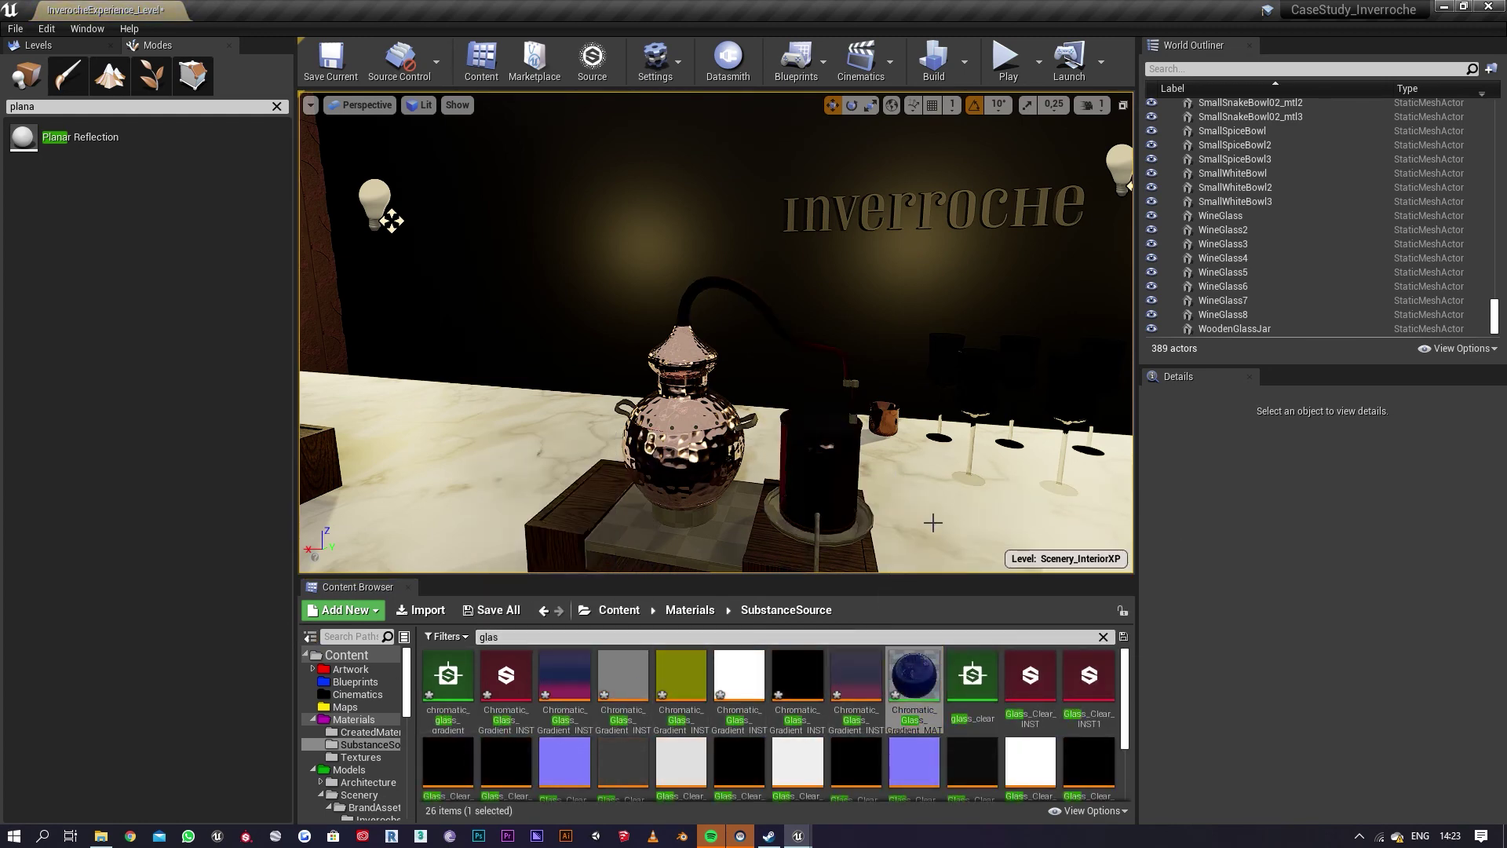
{"action": "right_click_drag", "start_coordinate": [932, 520], "coordinate": [816, 495]}
{"action": "left_click_drag", "start_coordinate": [929, 673], "coordinate": [837, 462]}
{"action": "right_click_drag", "start_coordinate": [837, 462], "coordinate": [691, 462]}
{"action": "left_click_drag", "start_coordinate": [918, 677], "coordinate": [738, 393]}
Step: Create a material instance of the chromatic glass gradient material and apply it to the large contraption's condenser and curved pipe
{"action": "right_click", "coordinate": [924, 690]}
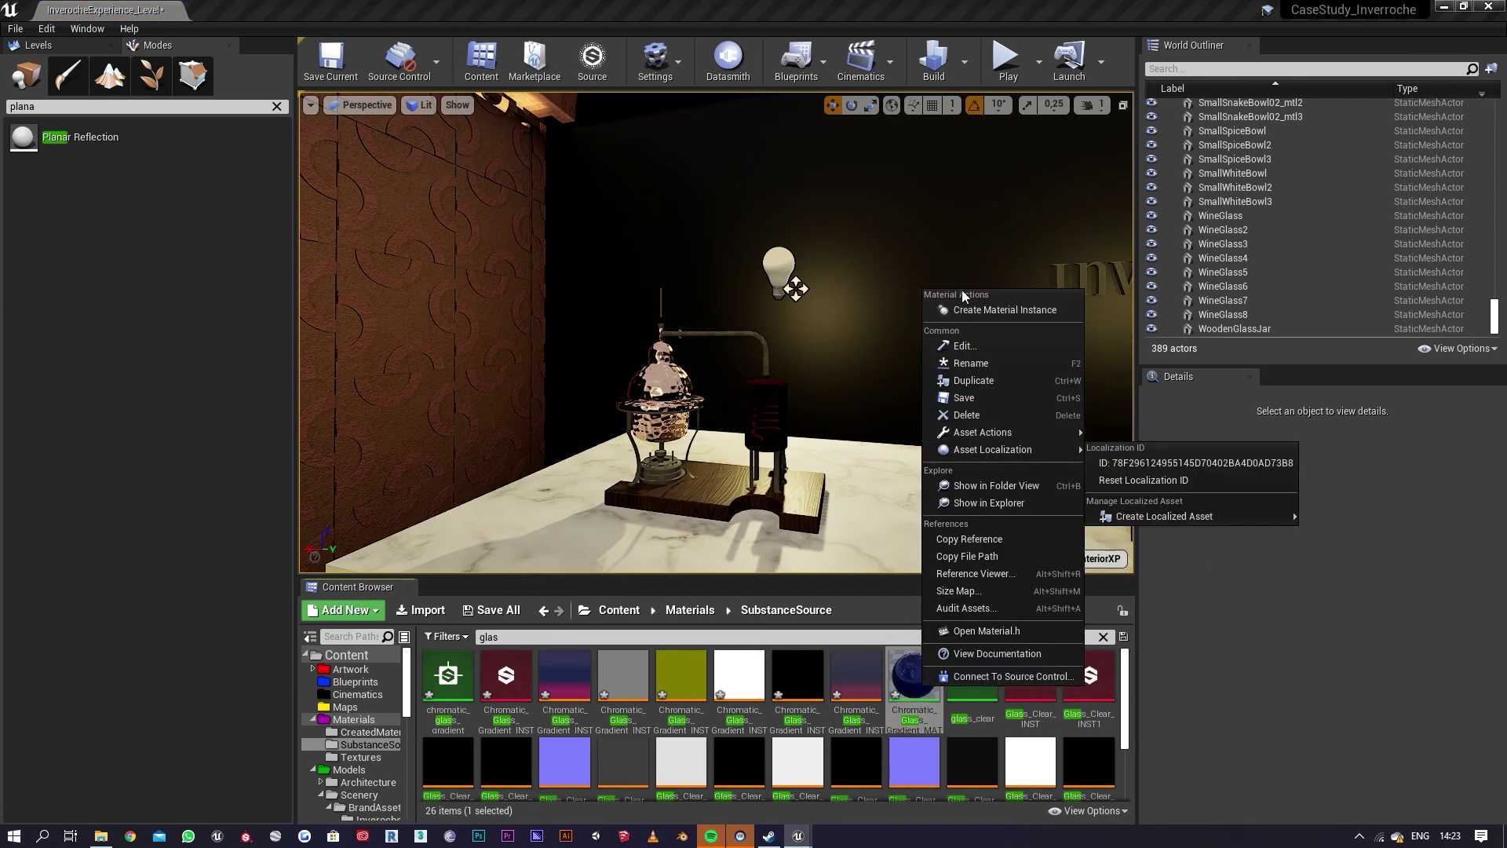
{"action": "left_click", "coordinate": [974, 298]}
{"action": "left_click_drag", "start_coordinate": [983, 686], "coordinate": [778, 404]}
{"action": "right_click_drag", "start_coordinate": [778, 405], "coordinate": [787, 412]}
{"action": "left_click_drag", "start_coordinate": [971, 669], "coordinate": [806, 368]}
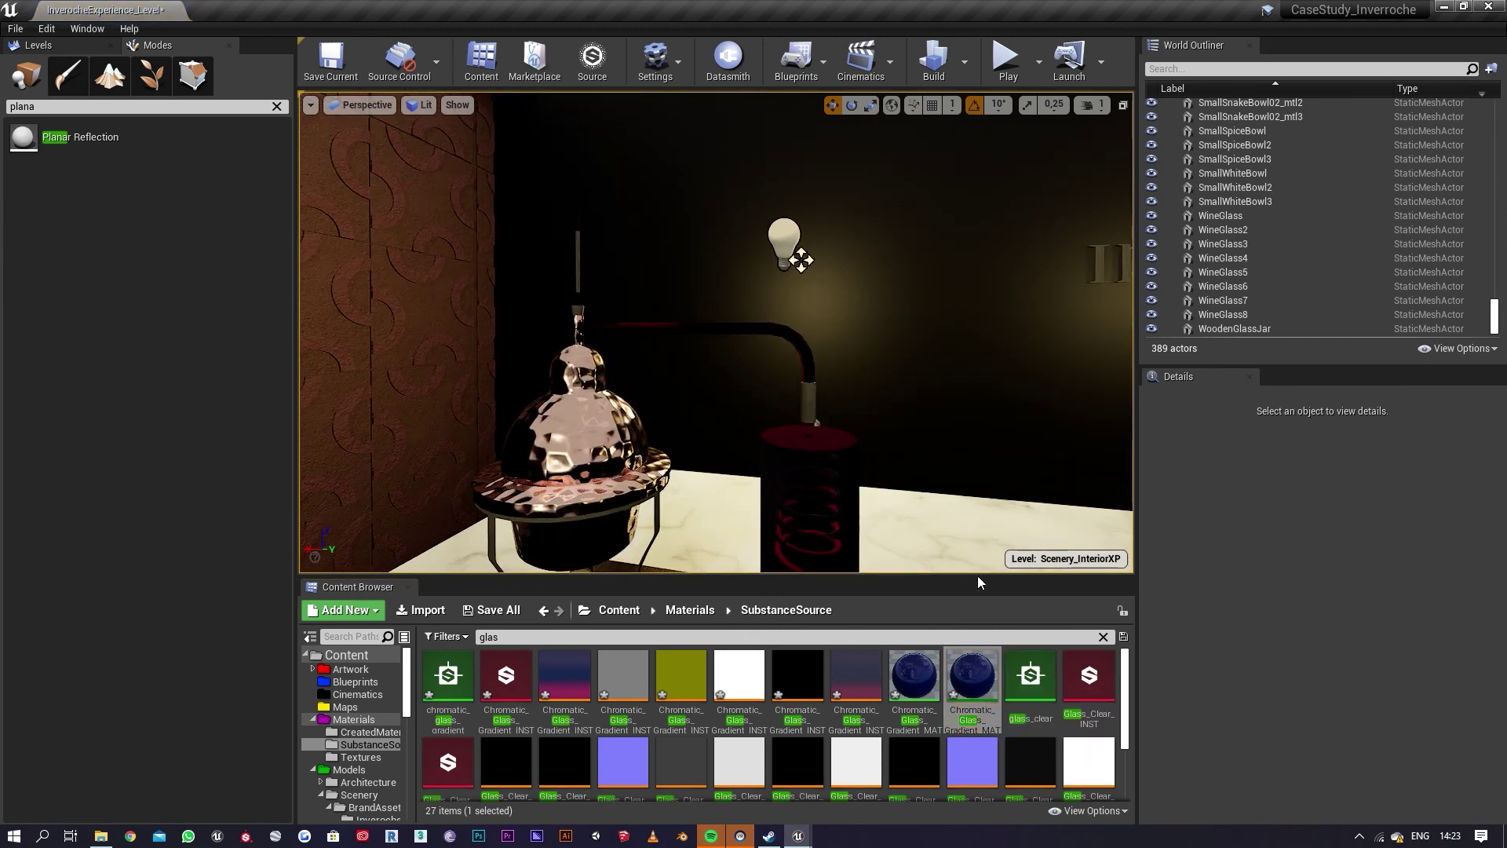
Step: Search the materials for "chro" and apply Chrome__MAT to the large contraption's pipe connector, top rod and metal stand
{"action": "type", "text": "c"}
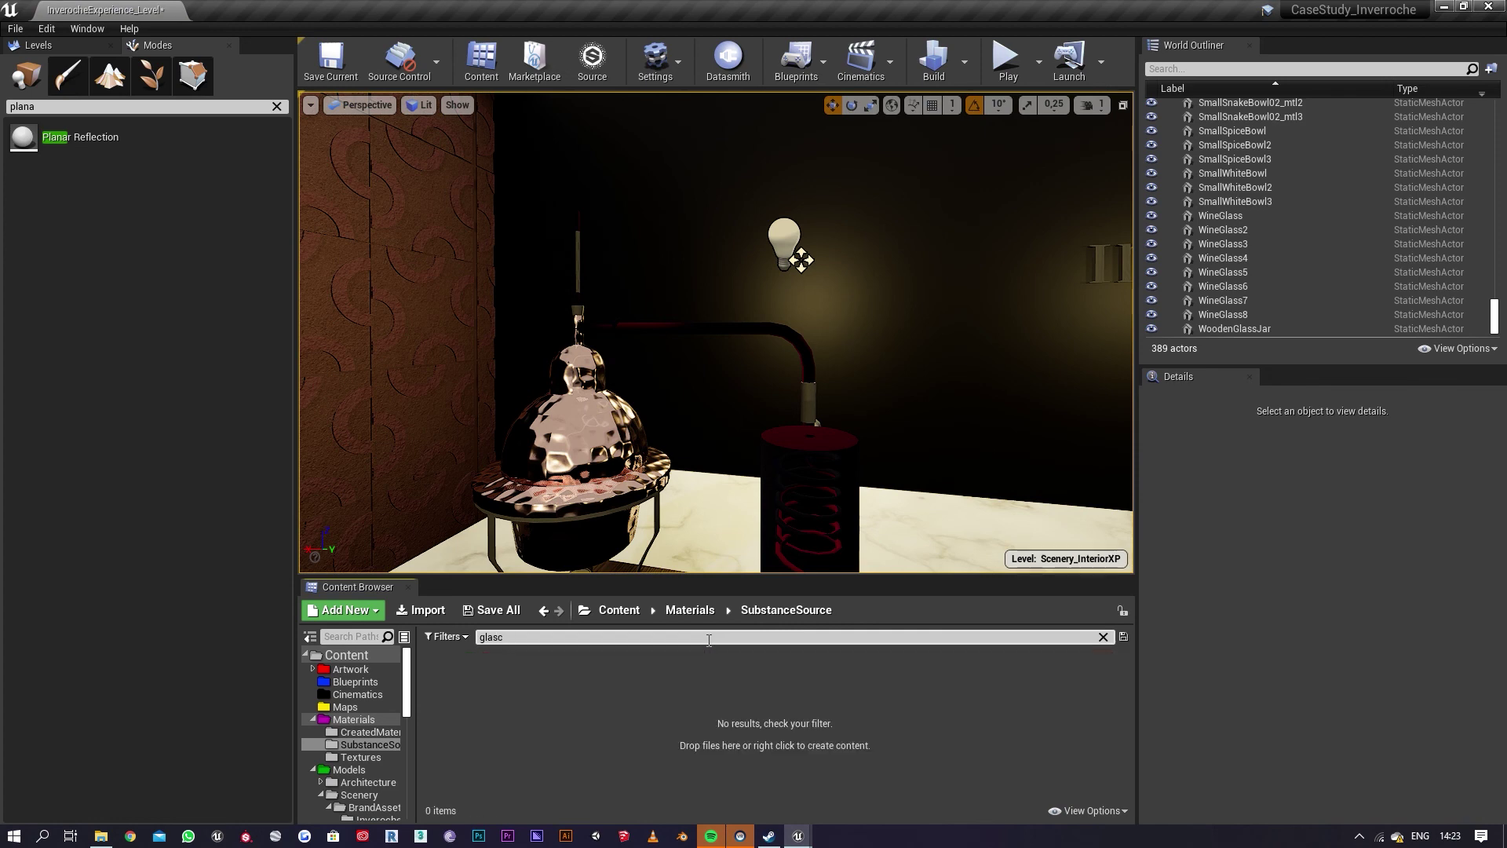
{"action": "type", "text": "hromchro"}
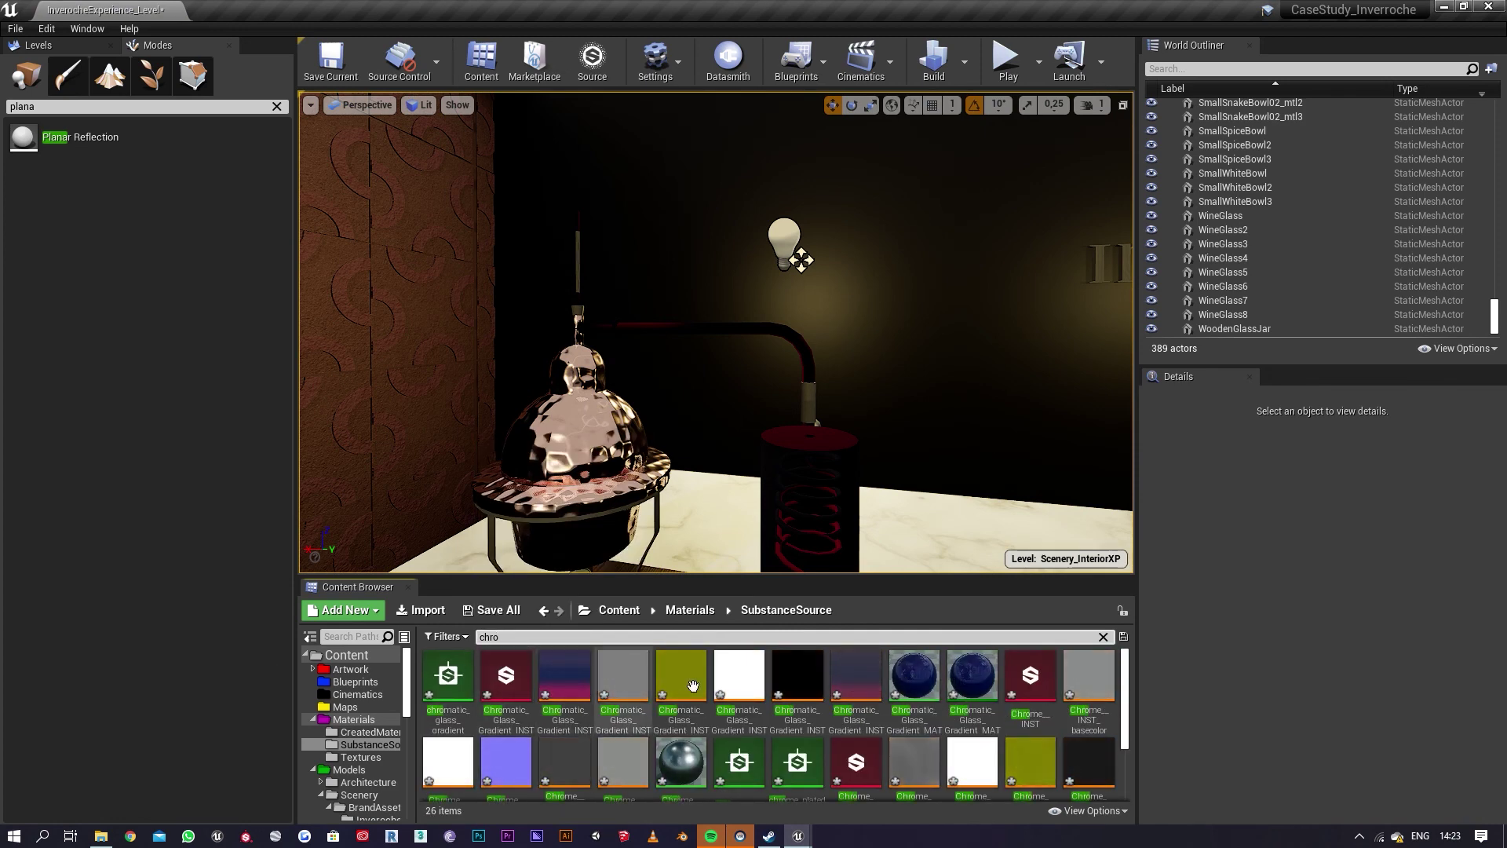
{"action": "left_click_drag", "start_coordinate": [691, 763], "coordinate": [829, 412]}
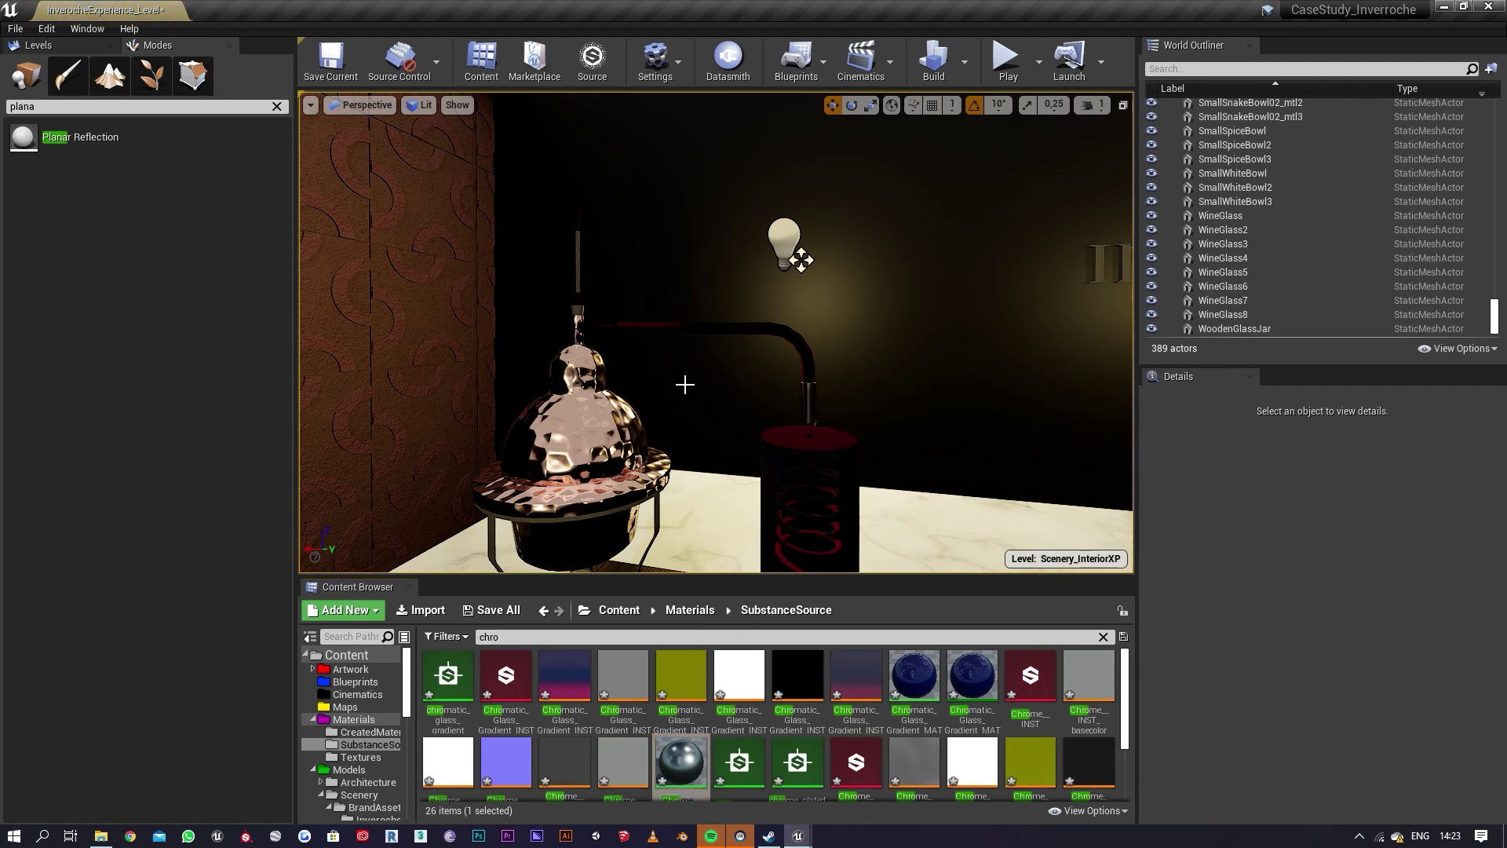
{"action": "left_click_drag", "start_coordinate": [696, 748], "coordinate": [584, 252]}
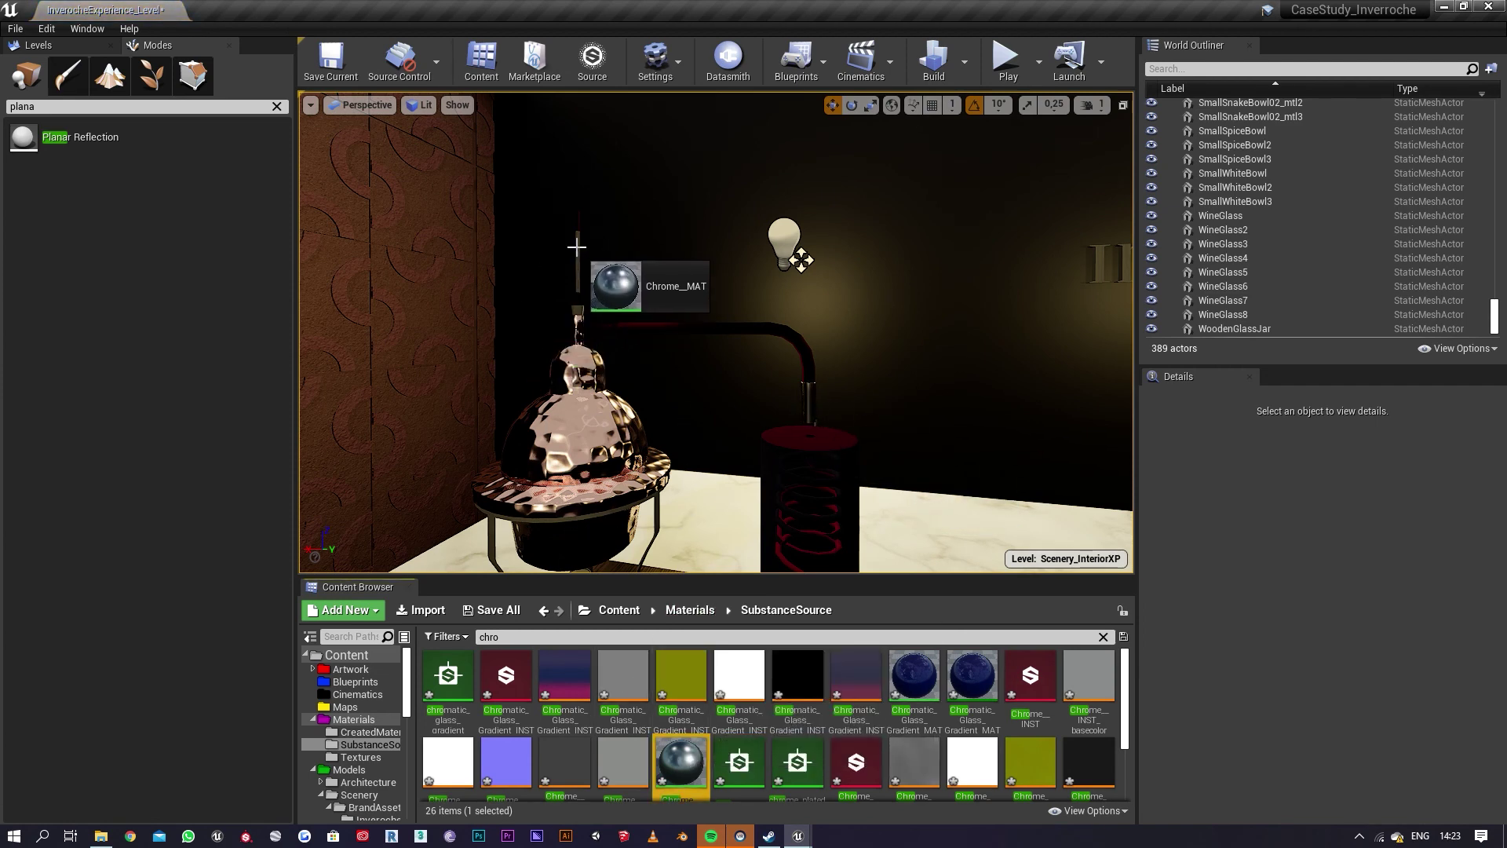
{"action": "right_click_drag", "start_coordinate": [714, 303], "coordinate": [691, 345]}
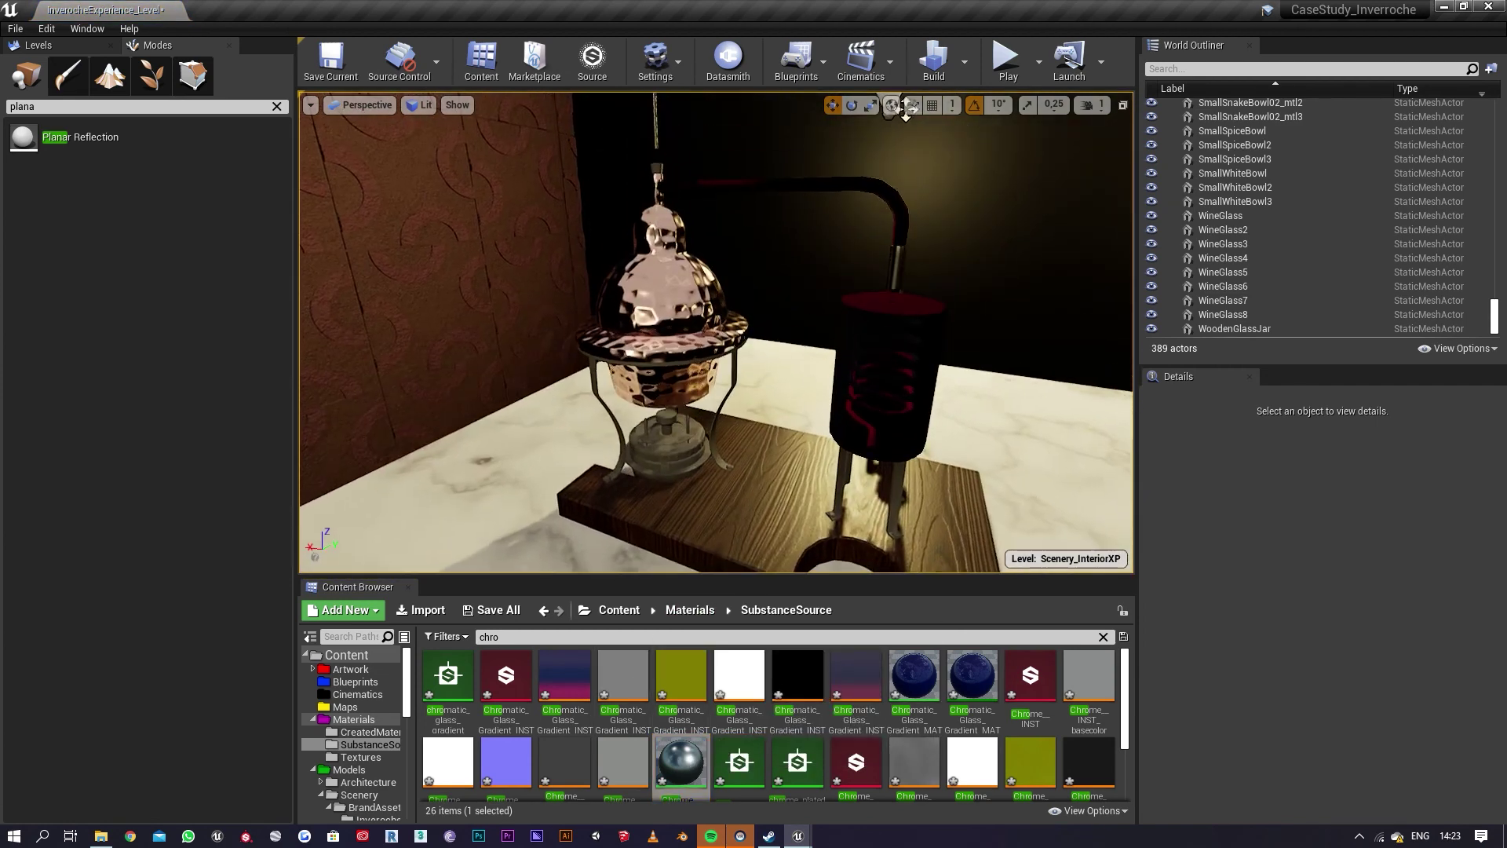
{"action": "left_click_drag", "start_coordinate": [681, 760], "coordinate": [722, 465]}
Step: Apply Chrome__MAT to the second contraption's pot handles, inset base plate, pipe fittings and outlet tube
{"action": "right_click_drag", "start_coordinate": [723, 464], "coordinate": [981, 533]}
{"action": "right_click_drag", "start_coordinate": [667, 447], "coordinate": [664, 451]}
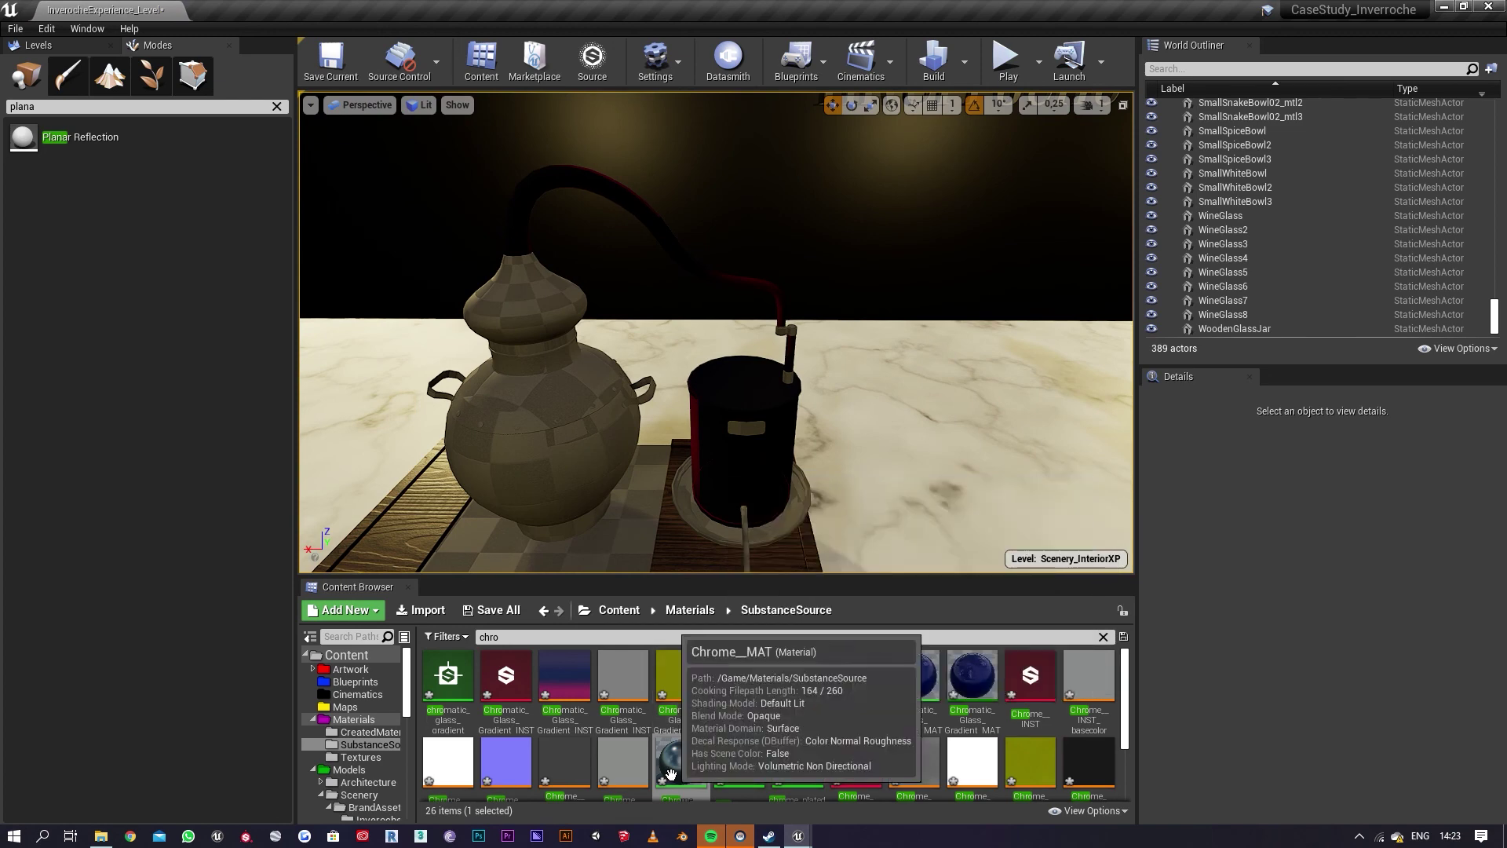
{"action": "left_click_drag", "start_coordinate": [679, 760], "coordinate": [645, 555]}
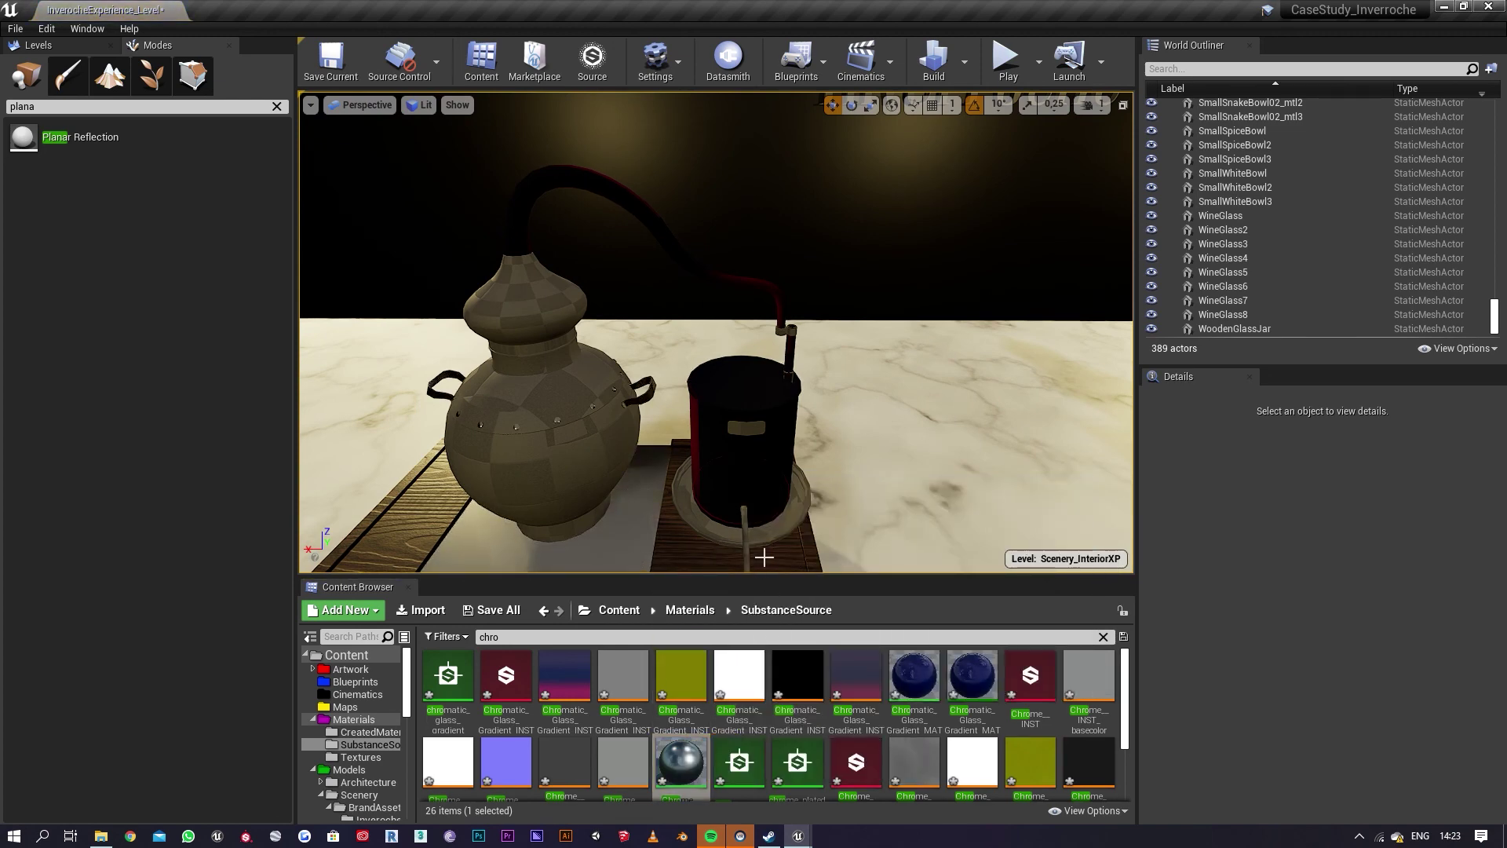
{"action": "mouse_move", "coordinate": [763, 556]}
{"action": "right_mouse_down", "text": "alt"}
{"action": "mouse_move", "coordinate": [435, 120]}
{"action": "mouse_move", "coordinate": [777, 549]}
{"action": "right_mouse_up", "text": "alt"}
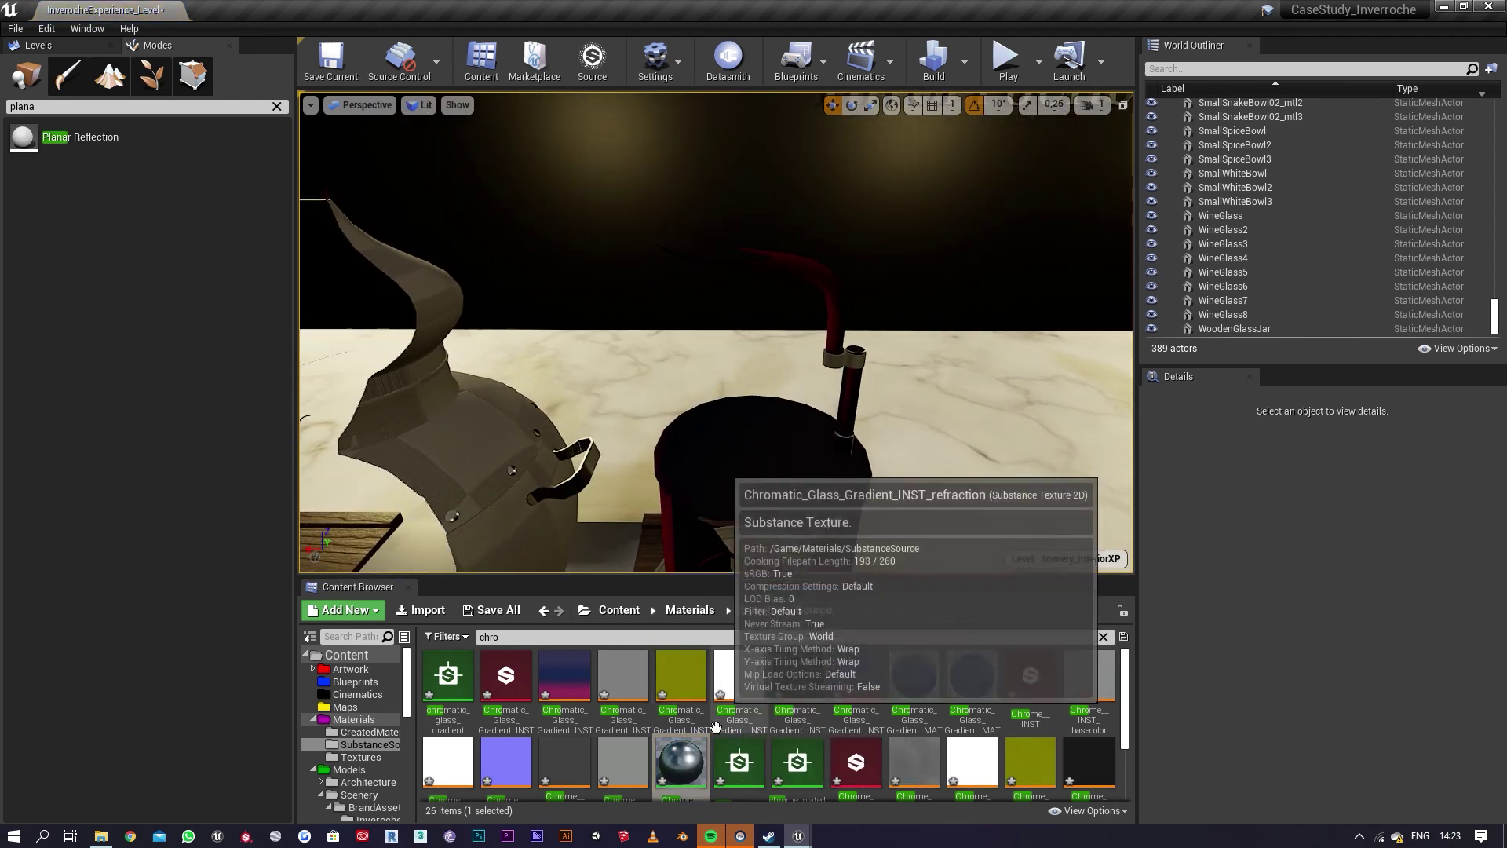
{"action": "left_click_drag", "start_coordinate": [682, 759], "coordinate": [856, 364]}
{"action": "mouse_move", "coordinate": [866, 378]}
{"action": "right_mouse_down"}
{"action": "mouse_move", "coordinate": [866, 439]}
{"action": "mouse_move", "coordinate": [866, 378]}
{"action": "right_mouse_up"}
{"action": "left_click_drag", "start_coordinate": [694, 754], "coordinate": [760, 507]}
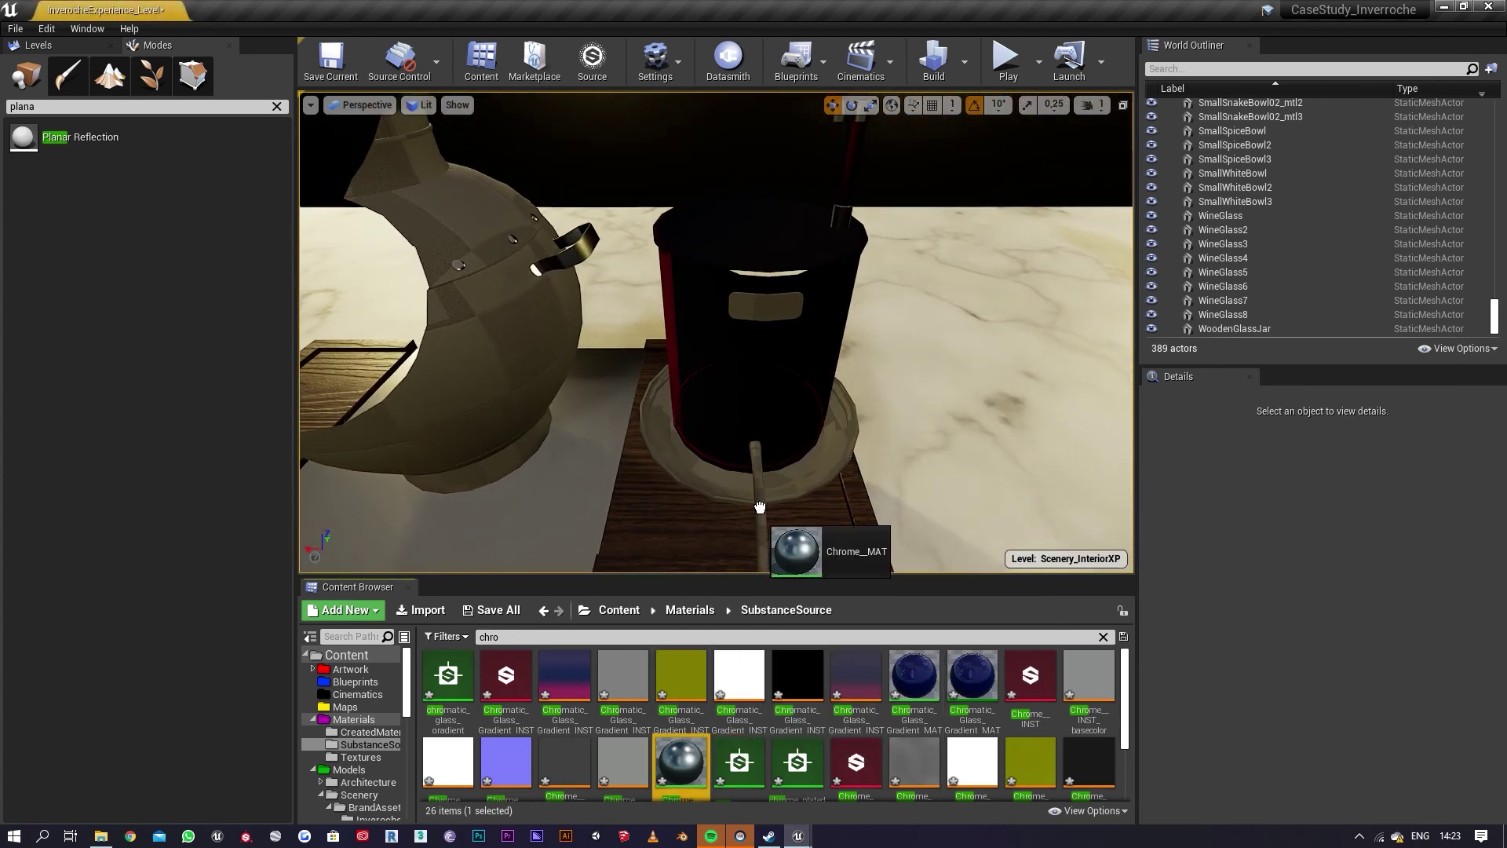
{"action": "right_click_drag", "start_coordinate": [773, 498], "coordinate": [805, 502]}
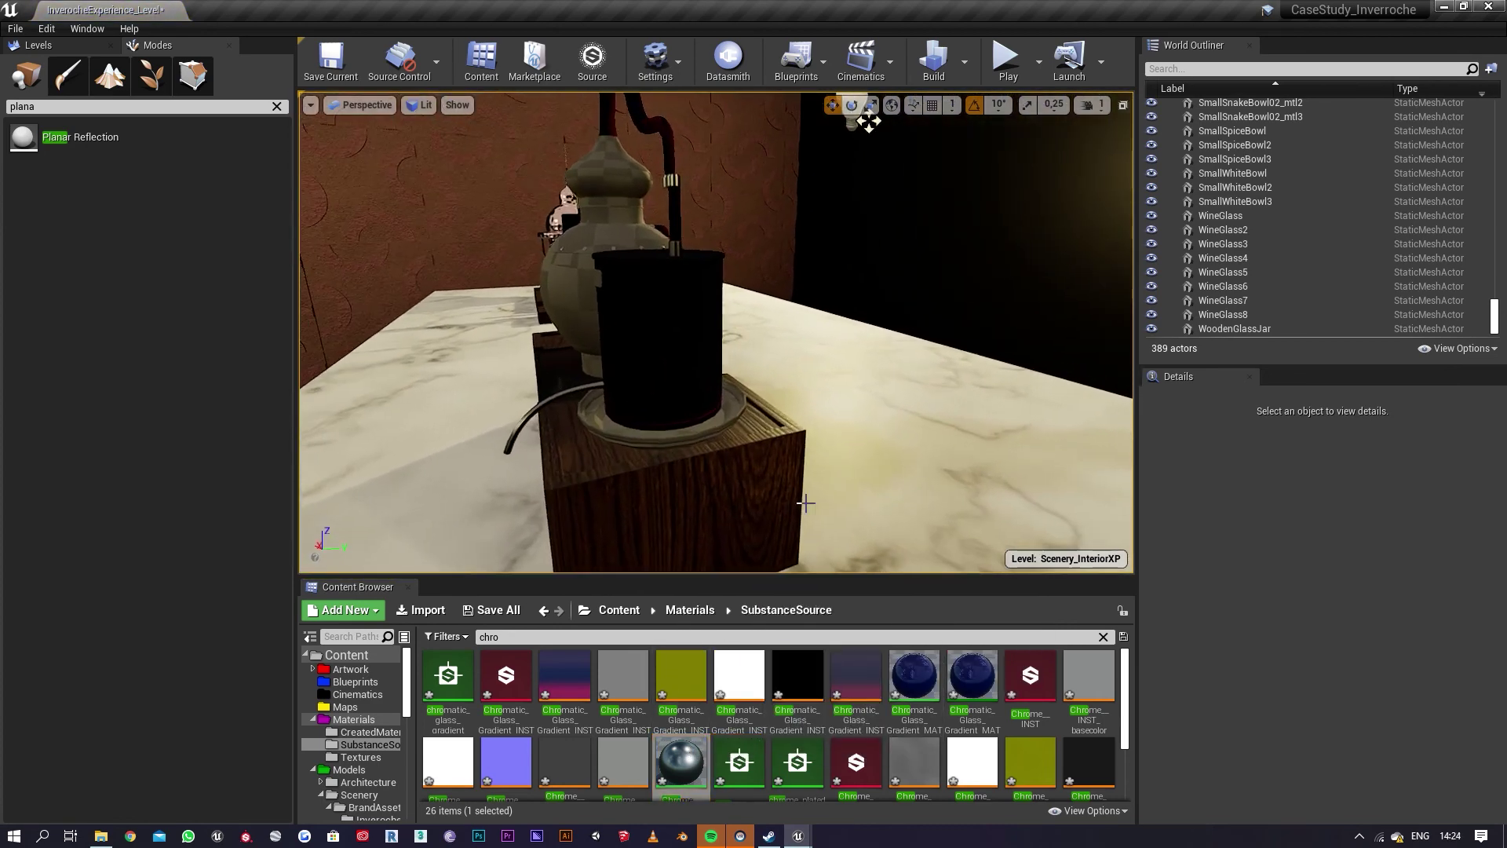
{"action": "left_click_drag", "start_coordinate": [673, 773], "coordinate": [667, 738]}
Step: Search the materials for "brass" and apply Brass_MAT to the round dish under the second contraption's condenser
{"action": "left_click", "coordinate": [510, 636]}
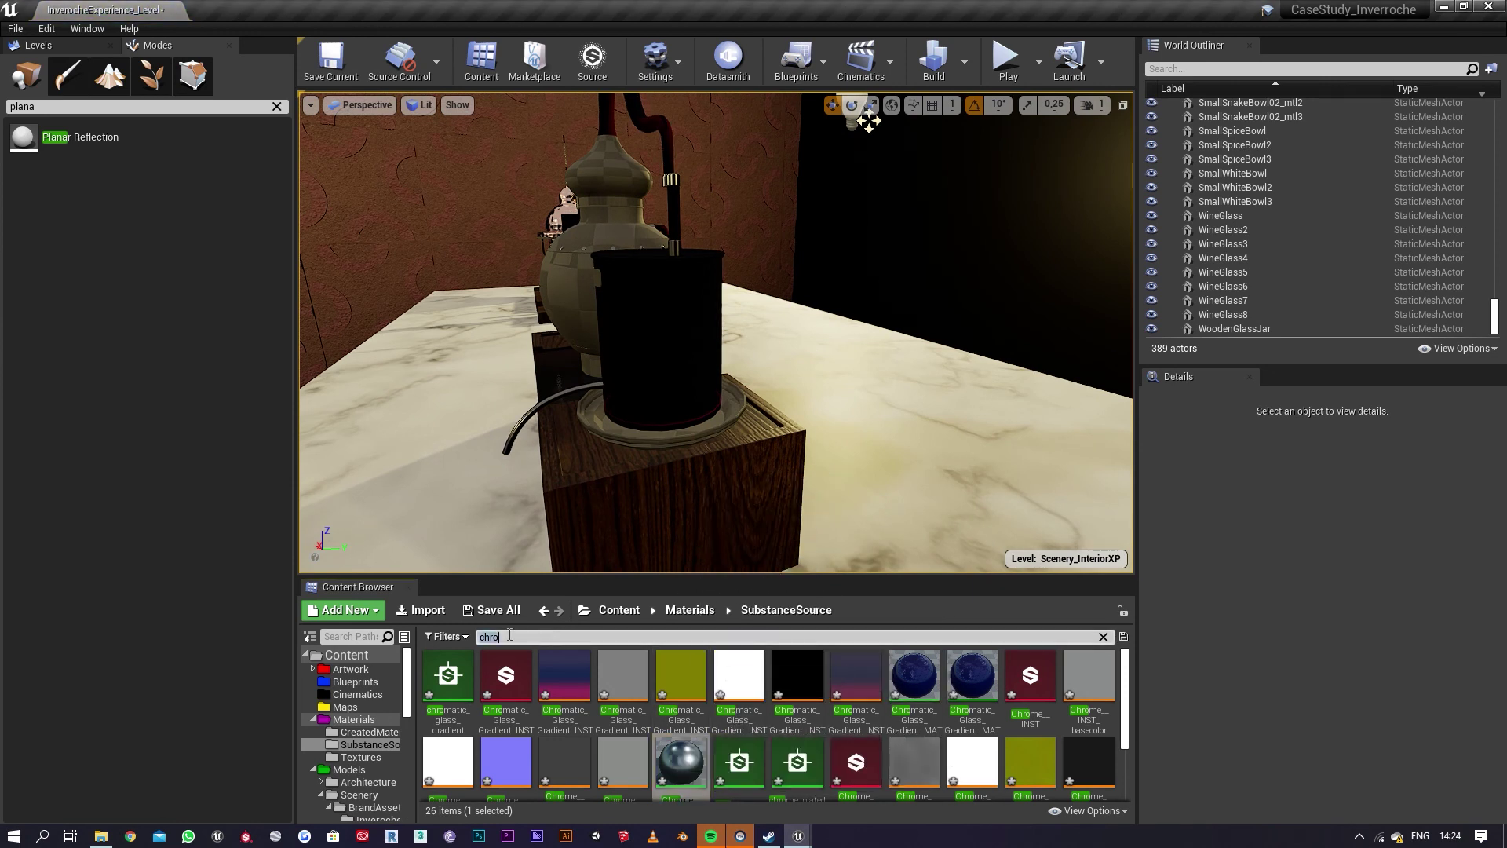
{"action": "type", "text": "brass"}
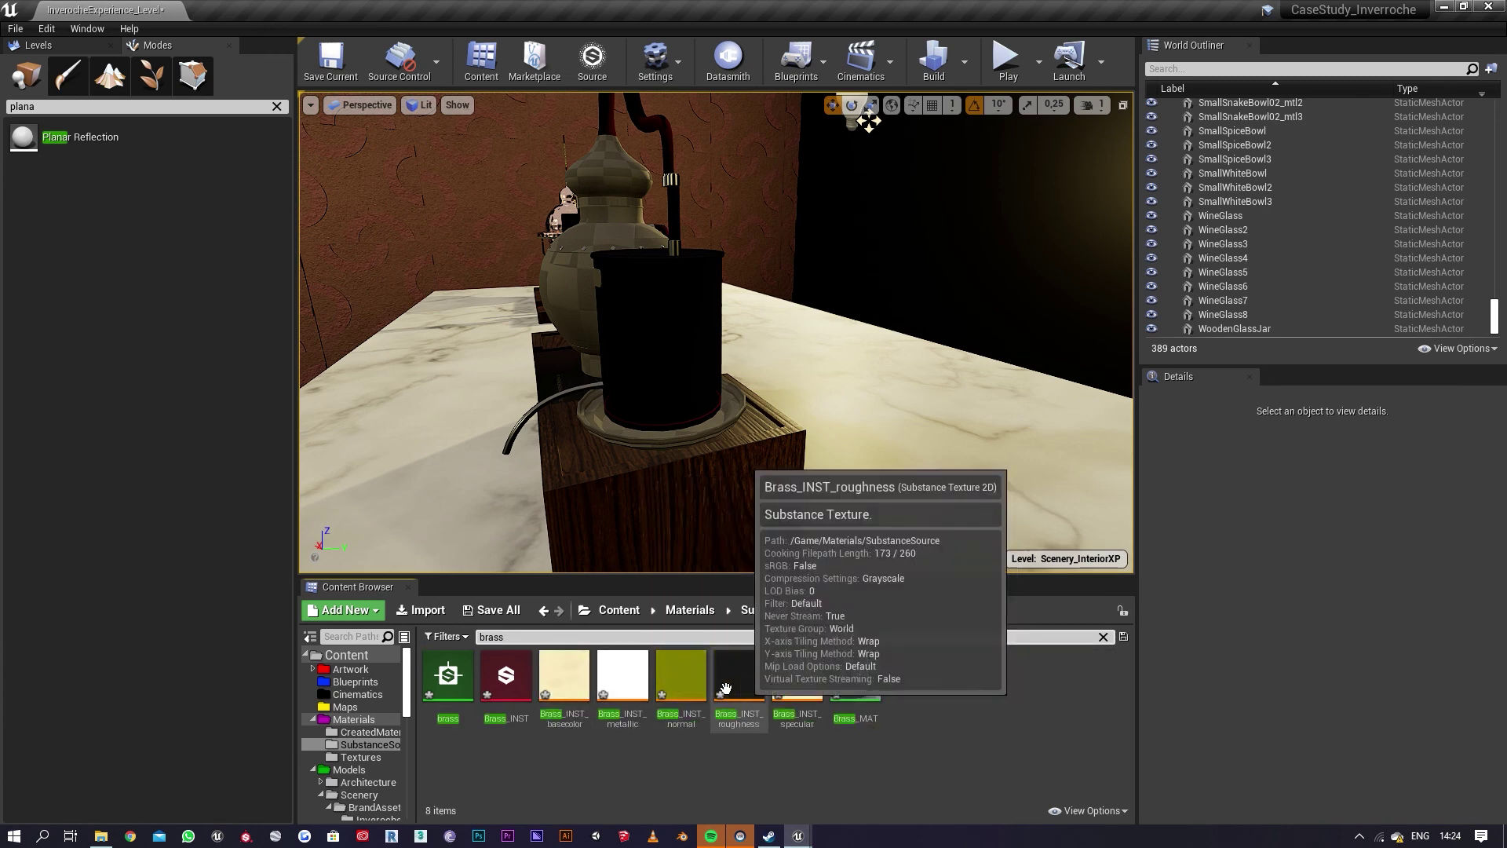
{"action": "left_click_drag", "start_coordinate": [855, 682], "coordinate": [723, 424]}
{"action": "right_click_drag", "start_coordinate": [723, 425], "coordinate": [879, 425]}
Step: Search the materials for "hamm" and apply Copper_Hammered_MAT_Inst to the second contraption's pot body, lid and foot
{"action": "type", "text": "h"}
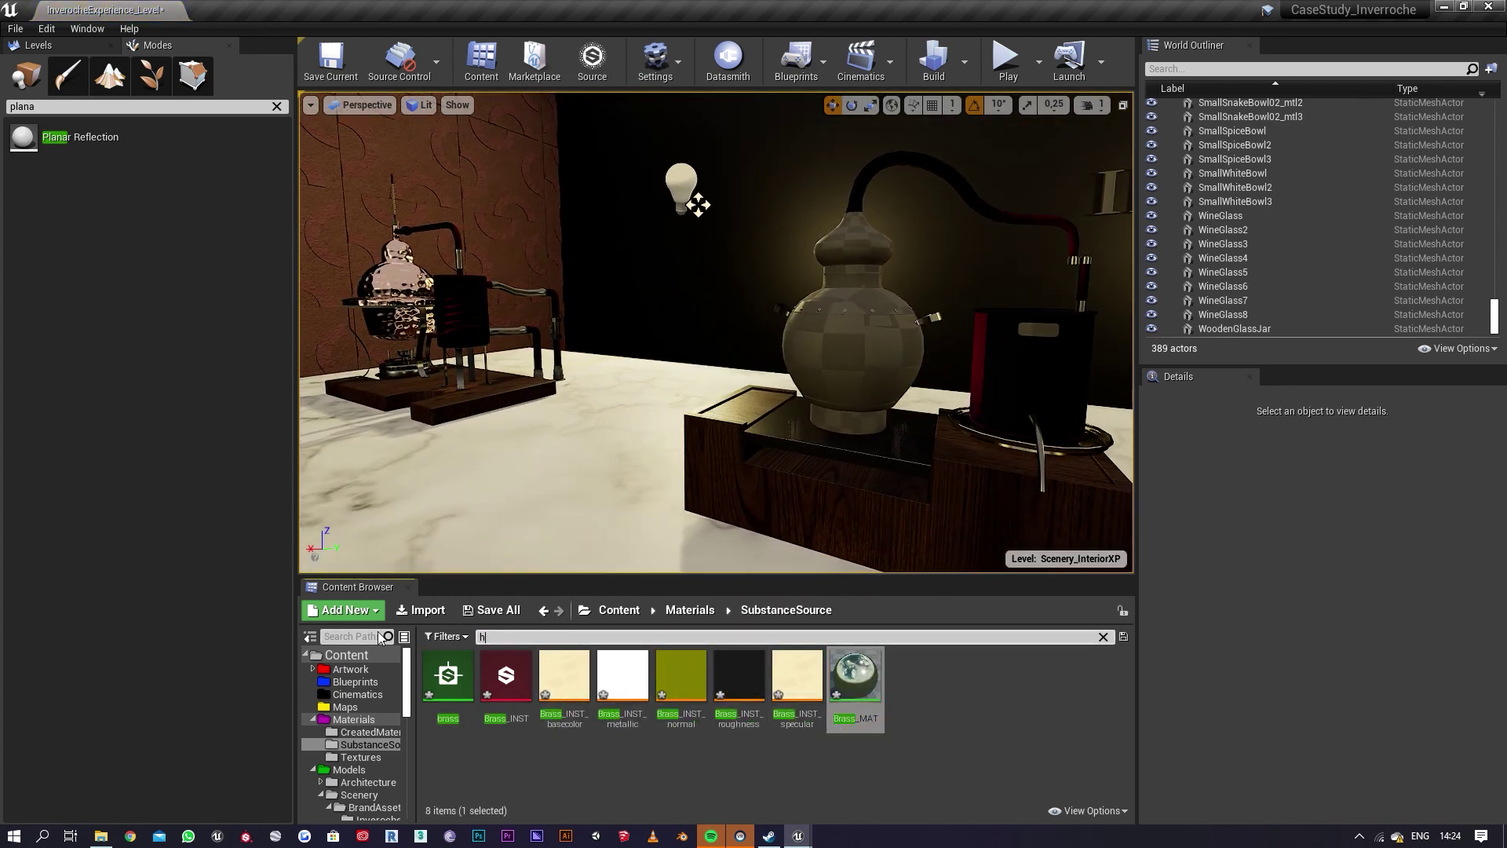
{"action": "type", "text": "amm"}
{"action": "left_click_drag", "start_coordinate": [913, 681], "coordinate": [890, 369]}
{"action": "left_click_drag", "start_coordinate": [920, 689], "coordinate": [844, 250]}
{"action": "left_click_drag", "start_coordinate": [900, 694], "coordinate": [844, 425]}
Step: Replace the partly textured Contraption02 with a duplicate of the finished contraption, placed in the same spot on the counter
{"action": "right_click_drag", "start_coordinate": [844, 426], "coordinate": [930, 424]}
{"action": "left_click", "coordinate": [930, 424]}
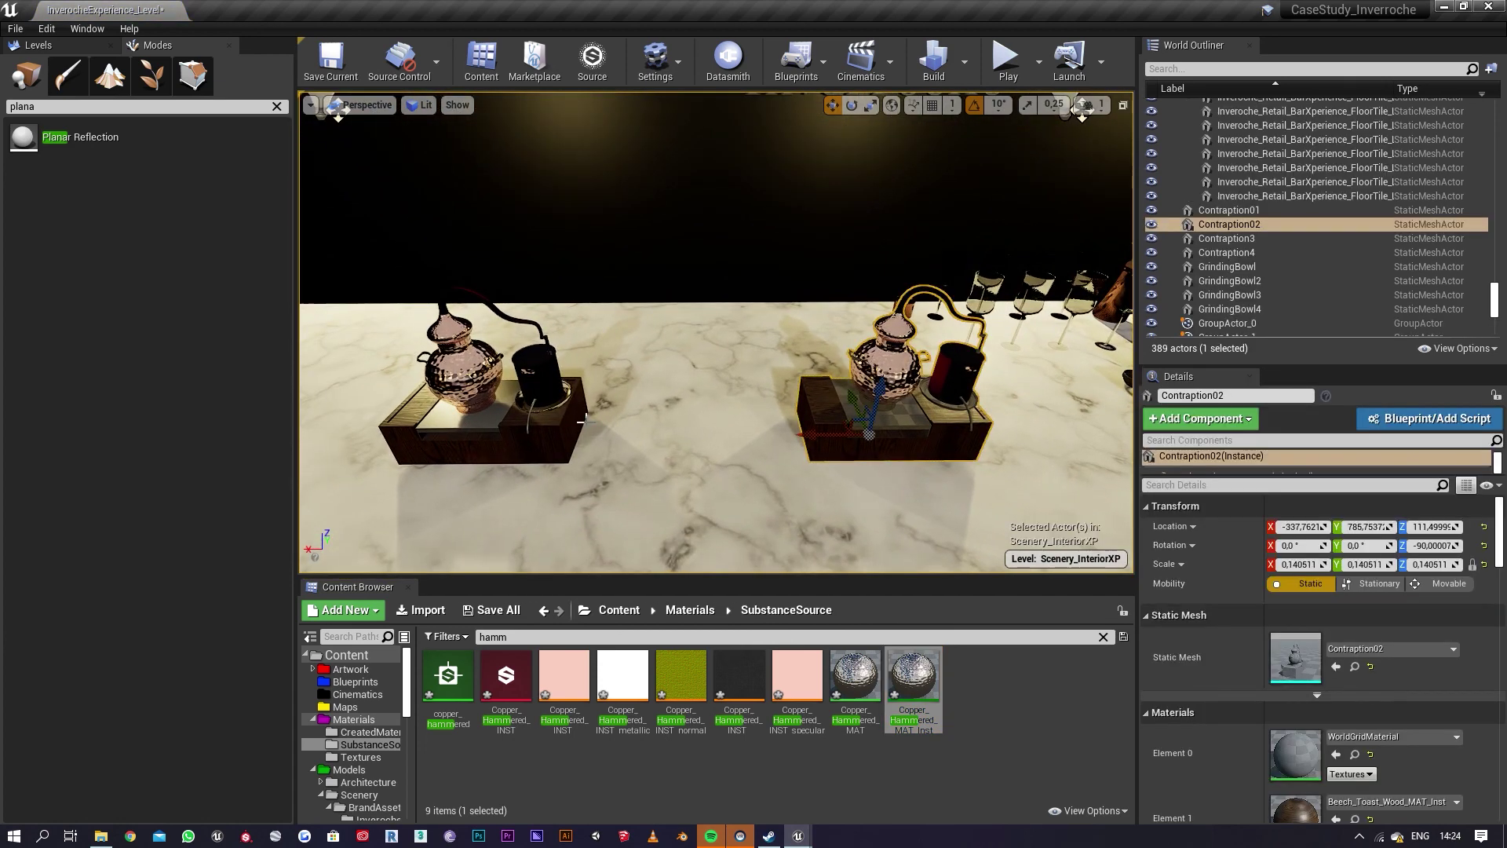
{"action": "key", "text": "Delete"}
{"action": "left_click", "coordinate": [430, 434]}
{"action": "left_click_drag", "start_coordinate": [430, 434], "coordinate": [809, 432], "text": "alt"}
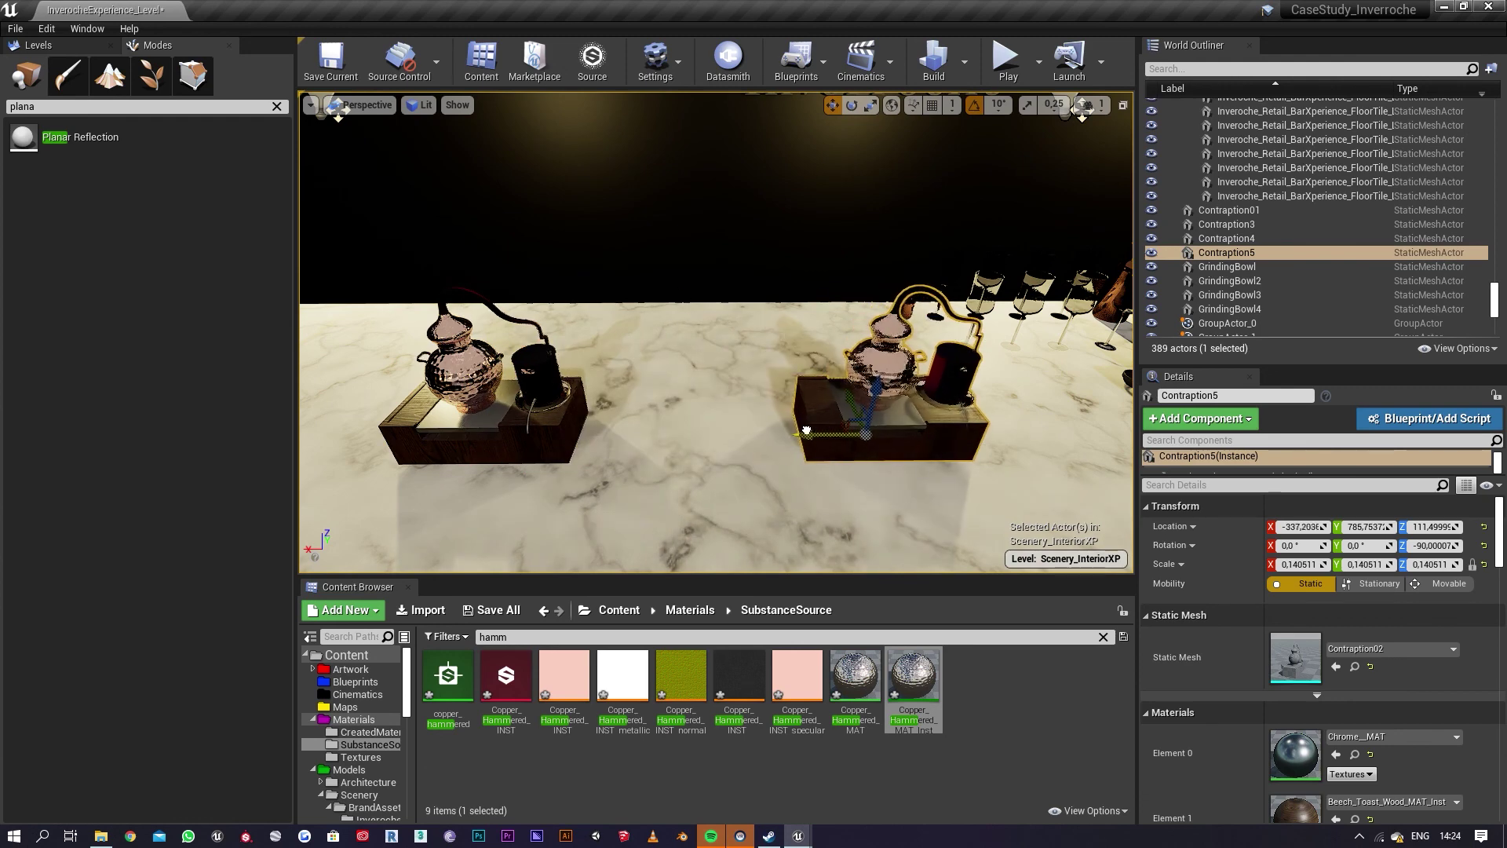
Step: Delete the untextured contraption beside the copper jar and put a duplicate of the finished contraption in its place
{"action": "right_click_drag", "start_coordinate": [808, 431], "coordinate": [867, 552]}
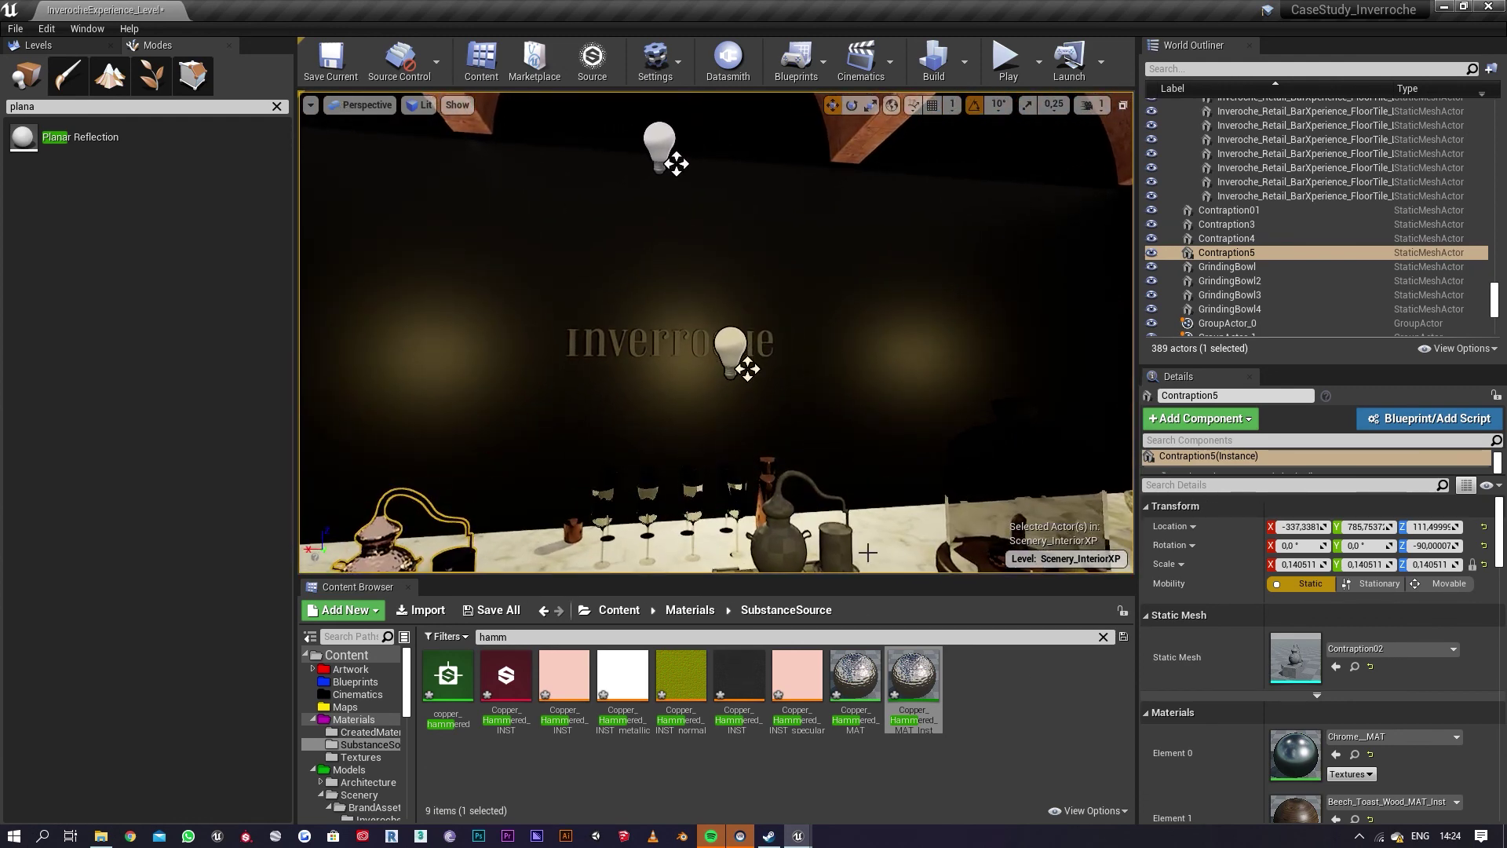
{"action": "left_click", "coordinate": [816, 559]}
{"action": "key", "text": "Delete"}
{"action": "right_click_drag", "start_coordinate": [589, 449], "coordinate": [536, 507]}
{"action": "left_click", "coordinate": [588, 449]}
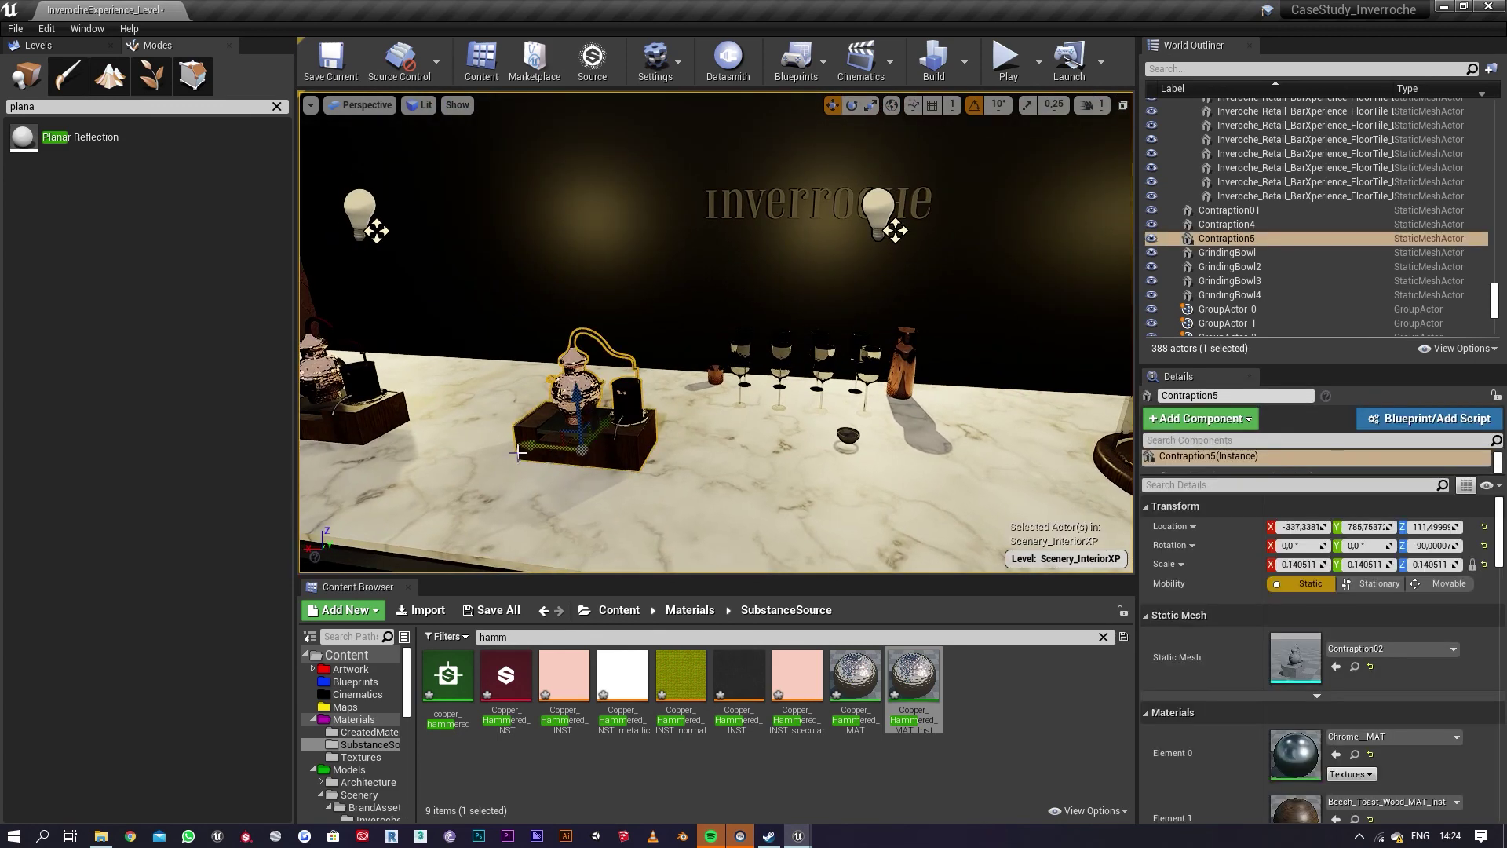
{"action": "left_click_drag", "start_coordinate": [530, 445], "coordinate": [858, 473], "text": "alt"}
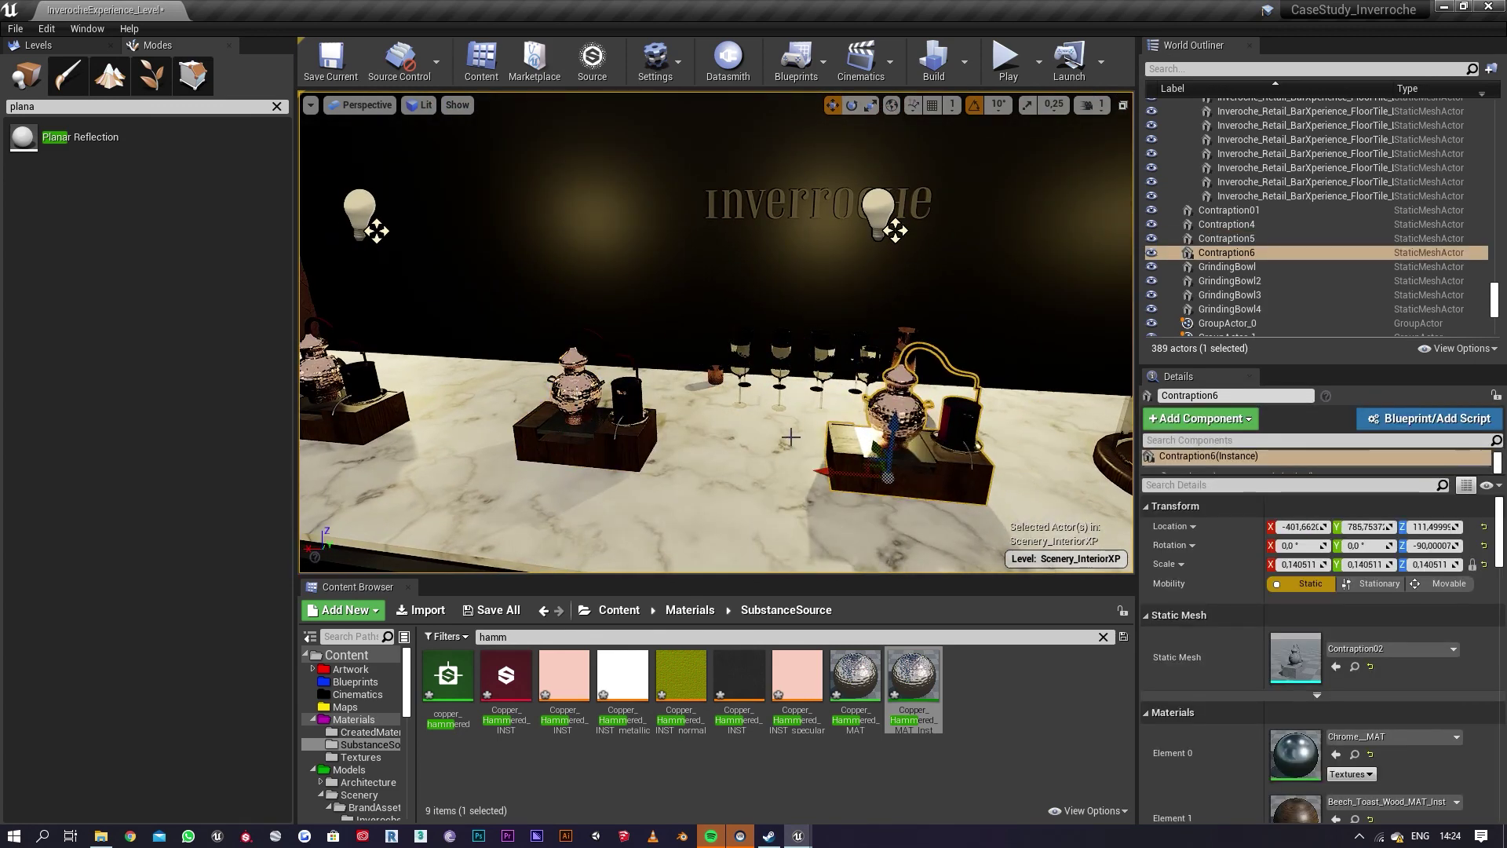
Step: Move SmallGlassBowl to the end of the counter beside the pestle and mortar and duplicate it twice into a row of three
{"action": "right_click_drag", "start_coordinate": [791, 438], "coordinate": [738, 471]}
{"action": "left_click", "coordinate": [723, 478]}
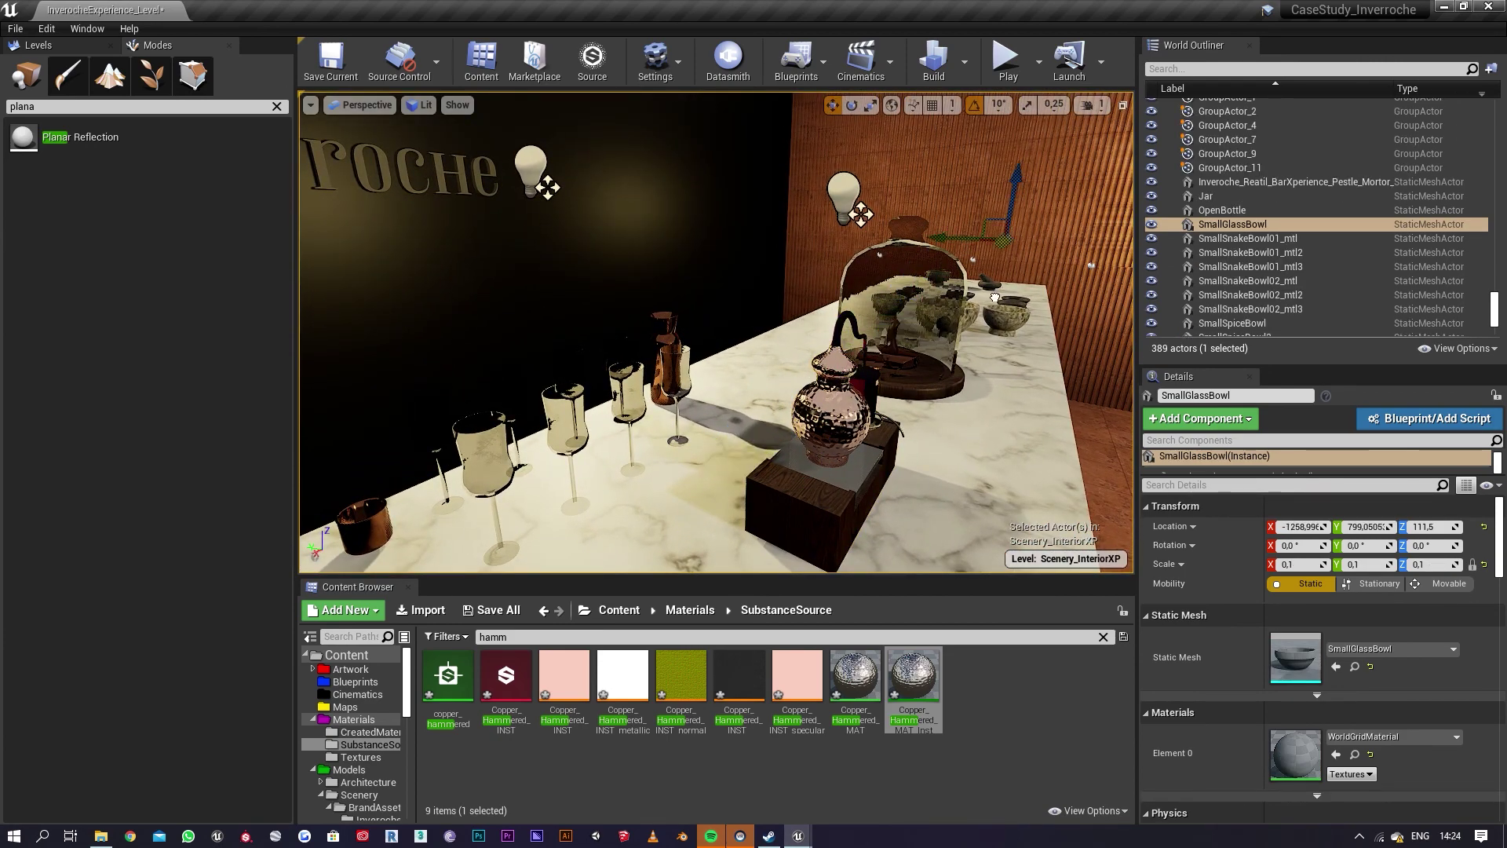
{"action": "right_click_drag", "start_coordinate": [925, 362], "coordinate": [695, 386]}
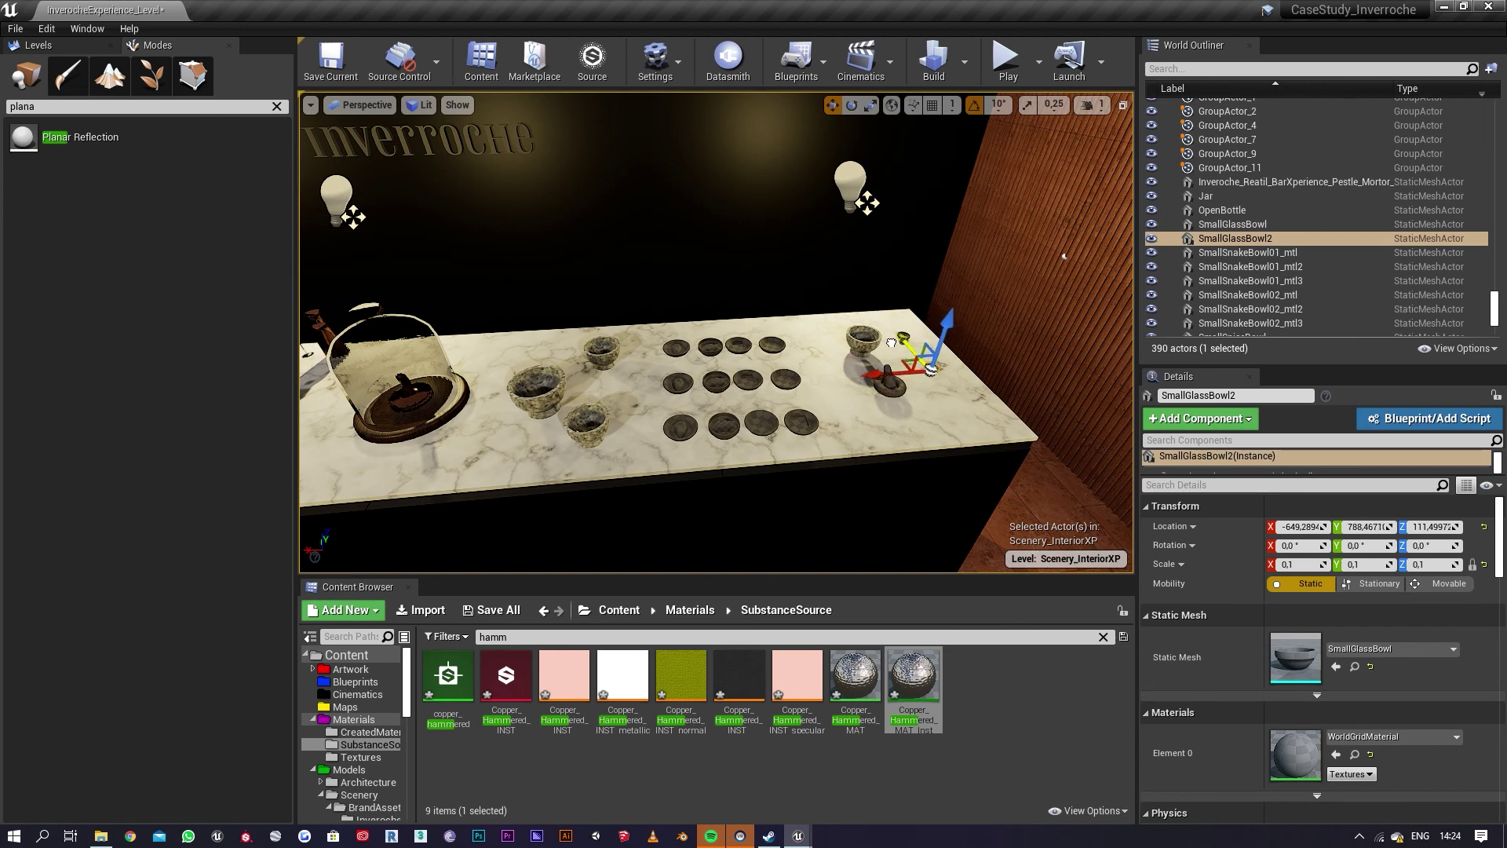
{"action": "right_click_drag", "start_coordinate": [1064, 256], "coordinate": [1052, 235]}
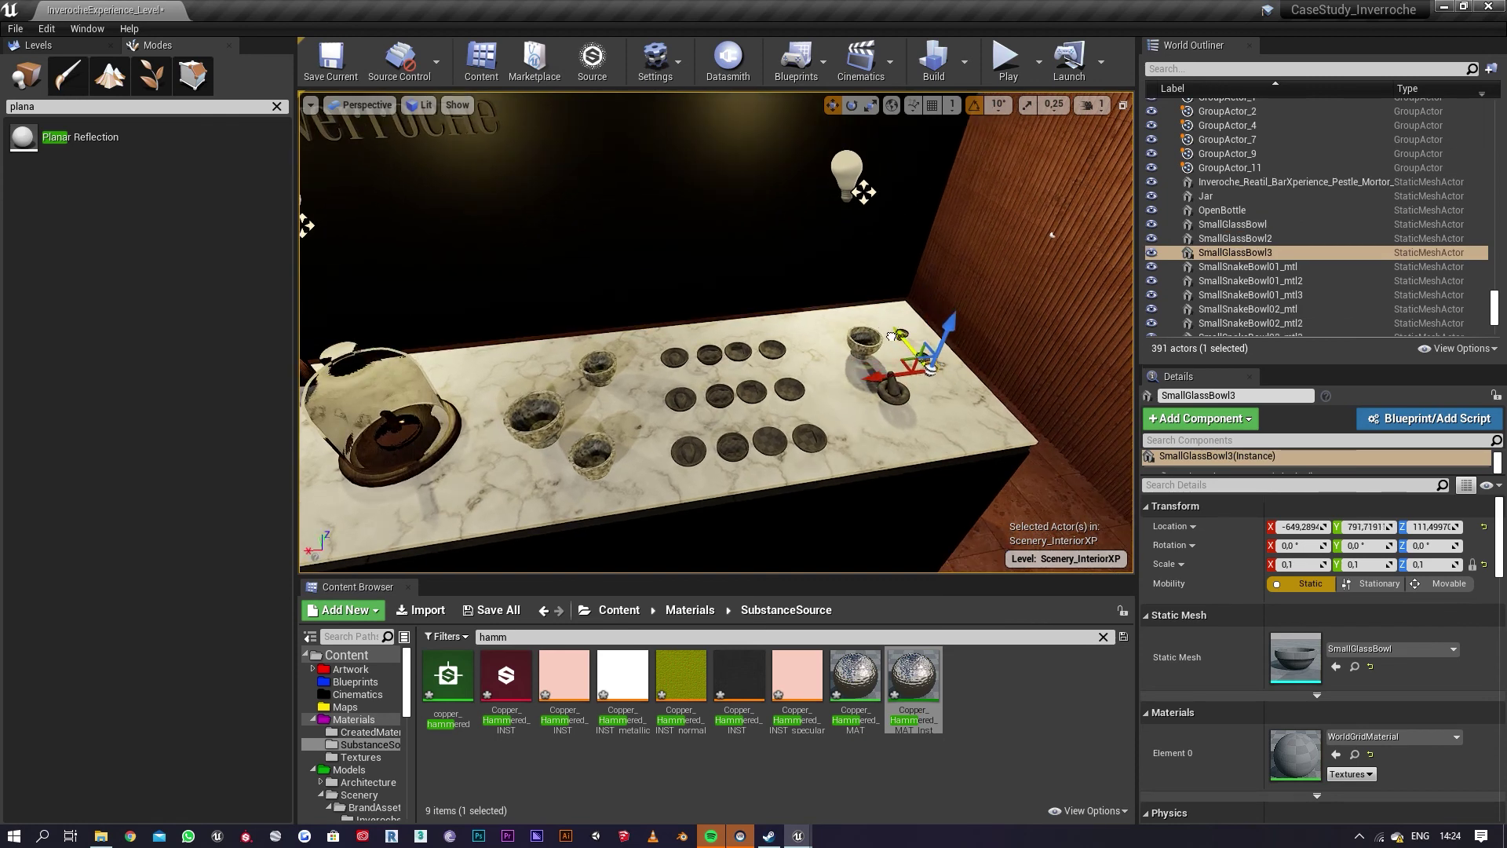
{"action": "right_click_drag", "start_coordinate": [920, 409], "coordinate": [835, 349]}
{"action": "key", "text": "Escape"}
Step: Shift the two columns of small bowls nearest the pestle and mortar along the counter to widen the spacing between columns
{"action": "key", "text": "s"}
{"action": "key", "text": "w"}
{"action": "key", "text": "d"}
{"action": "key", "text": "d"}
{"action": "key", "text": "w"}
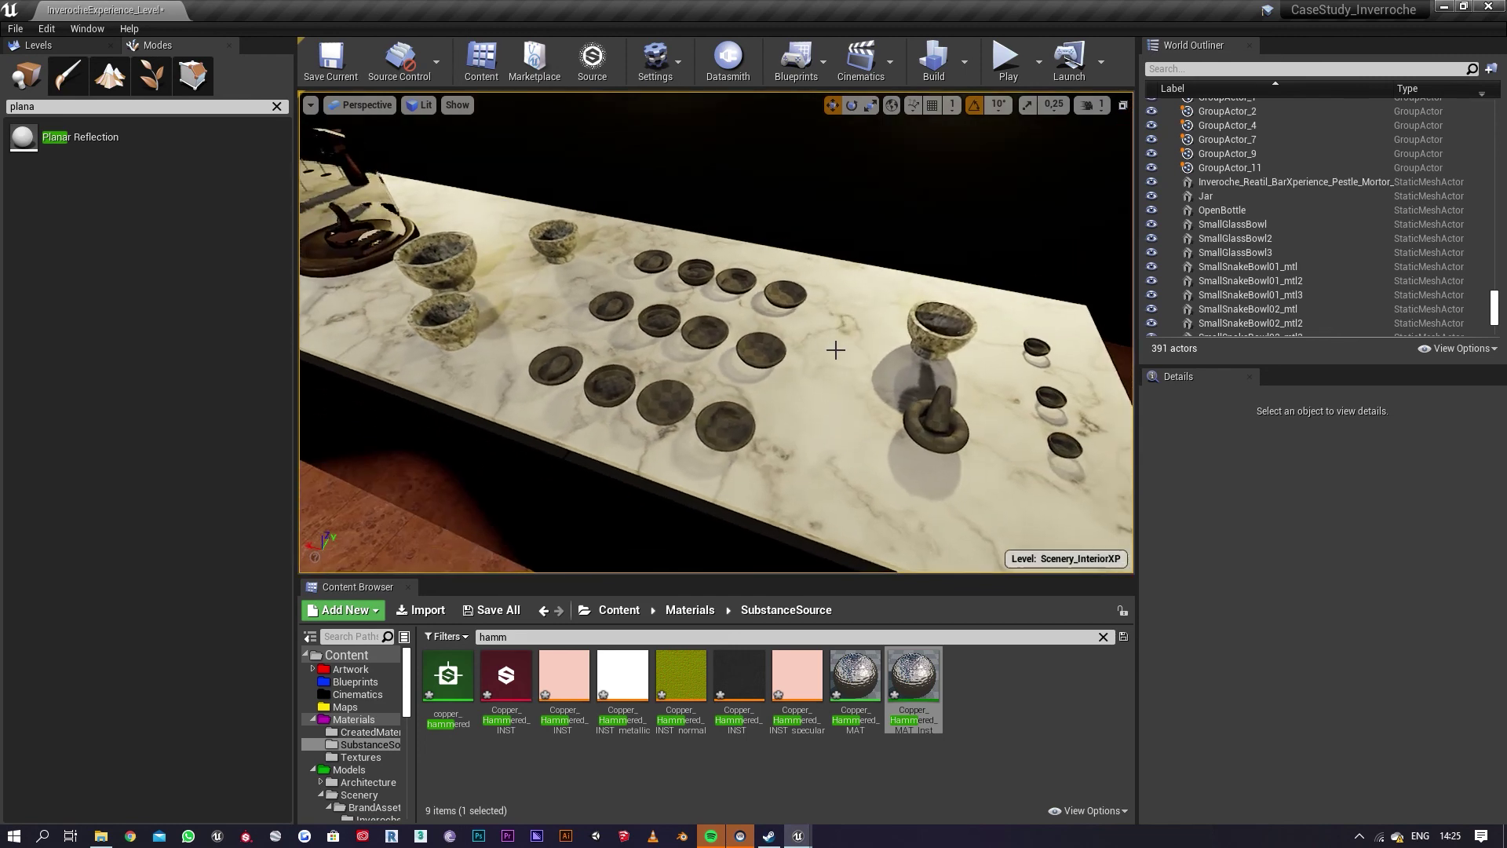
{"action": "left_click", "coordinate": [758, 350]}
{"action": "left_click", "coordinate": [783, 294], "text": "ctrl"}
{"action": "left_click", "coordinate": [711, 420], "text": "ctrl"}
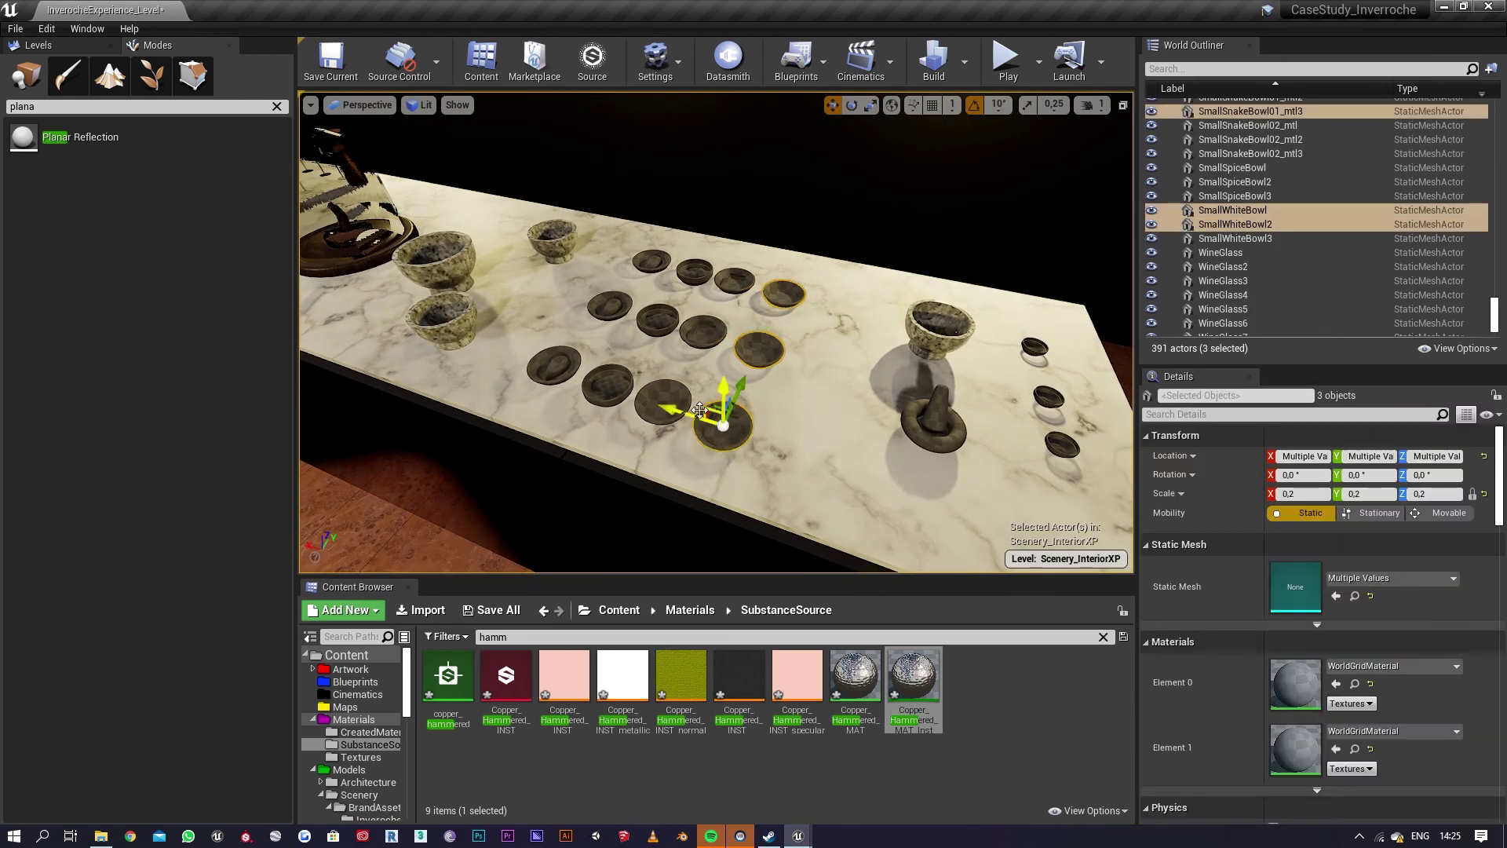
{"action": "left_click", "coordinate": [657, 388]}
{"action": "left_click", "coordinate": [702, 330], "text": "ctrl"}
{"action": "left_click", "coordinate": [735, 283], "text": "ctrl"}
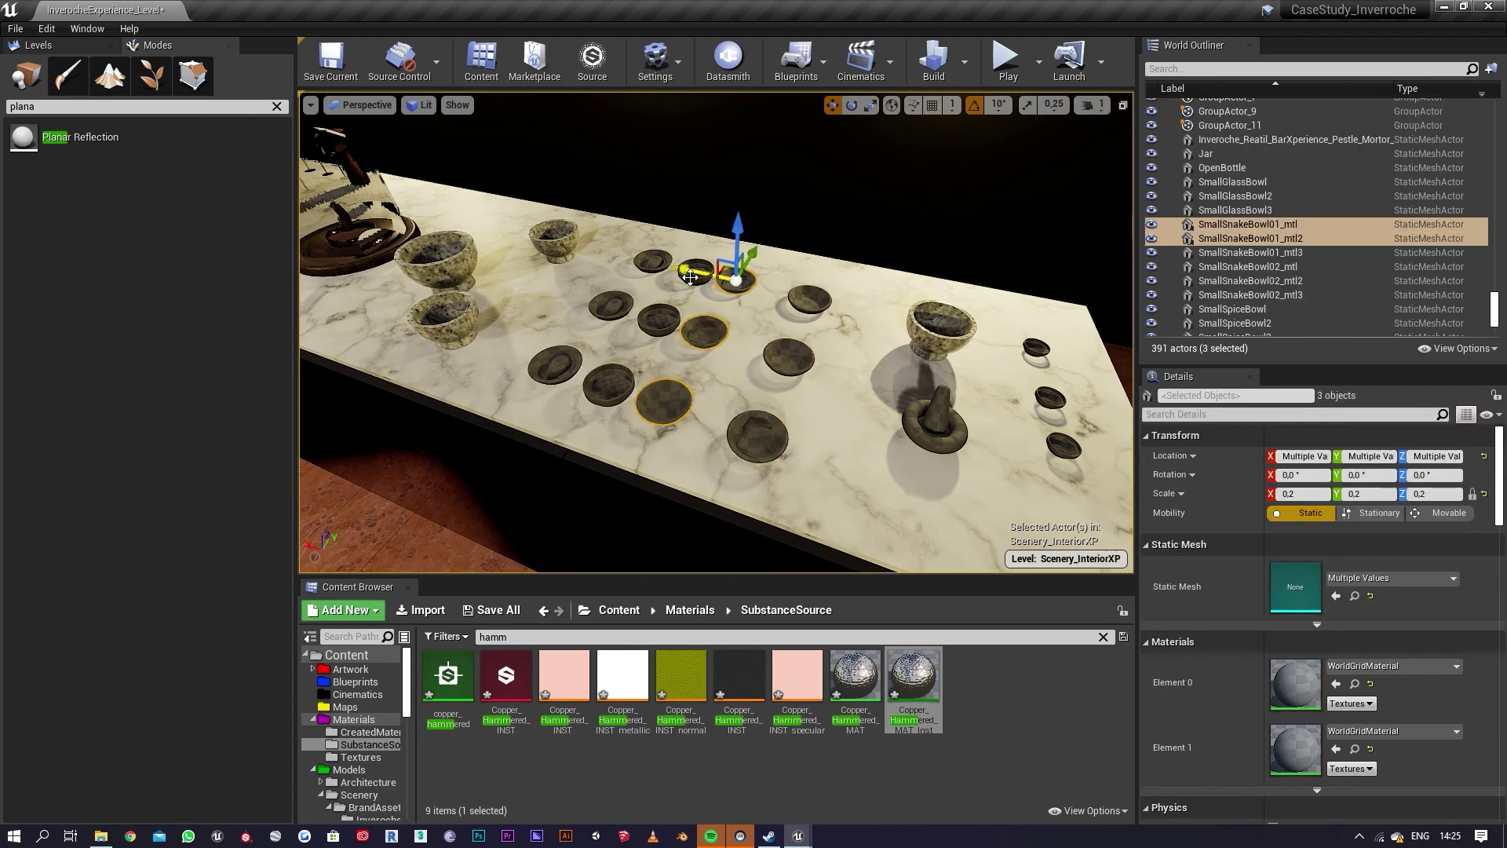
{"action": "key", "text": "s"}
{"action": "right_click_drag", "start_coordinate": [735, 282], "coordinate": [903, 286]}
{"action": "key", "text": "Escape"}
Step: Examine the whole interior and the round dining table with its four chairs and tableware from several viewpoints
{"action": "right_click_drag", "start_coordinate": [737, 330], "coordinate": [836, 380]}
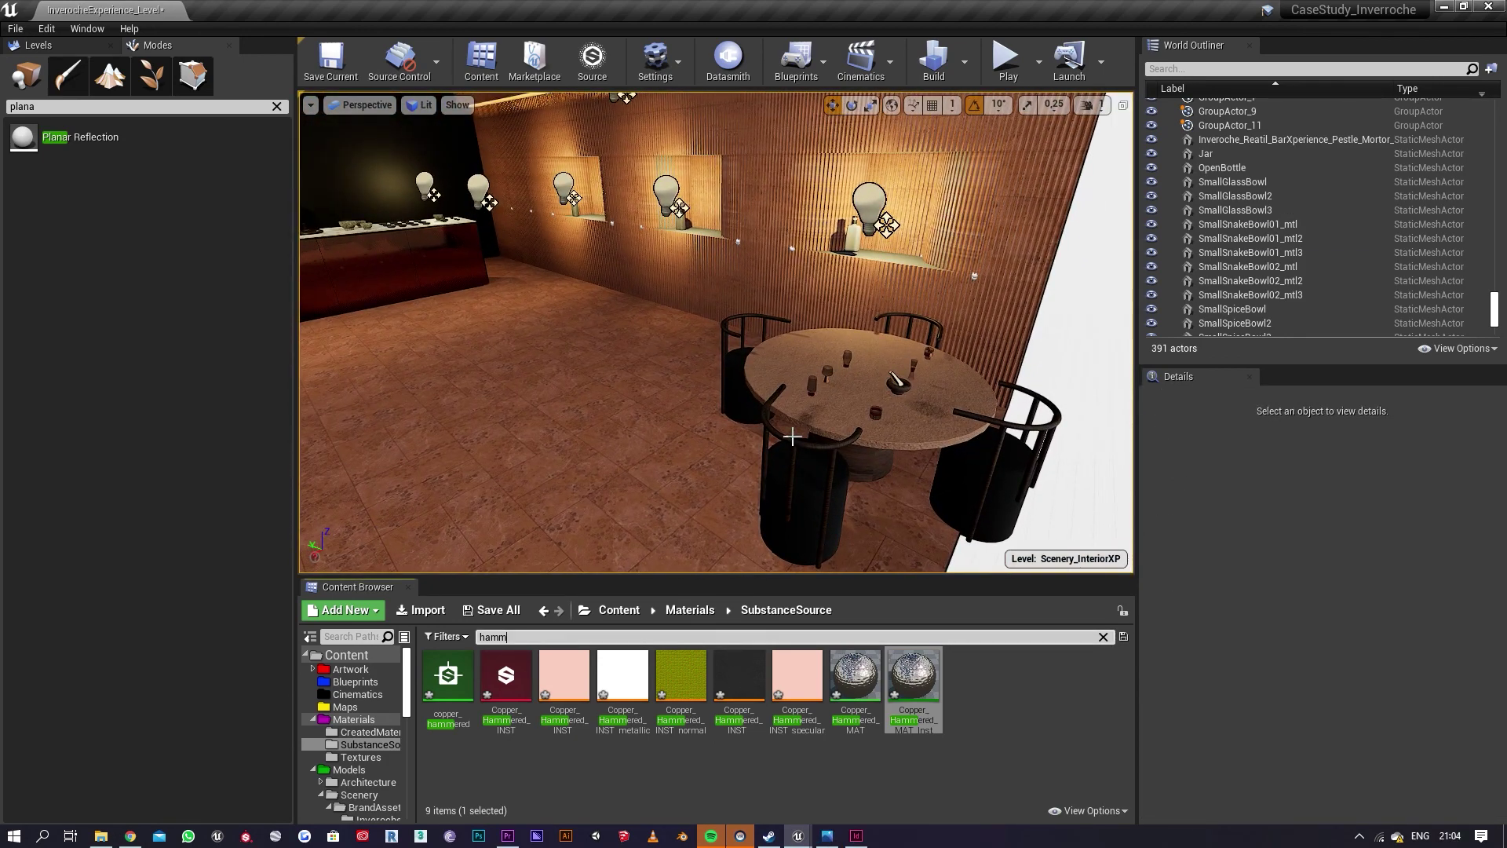
{"action": "right_click_drag", "start_coordinate": [905, 467], "coordinate": [843, 470]}
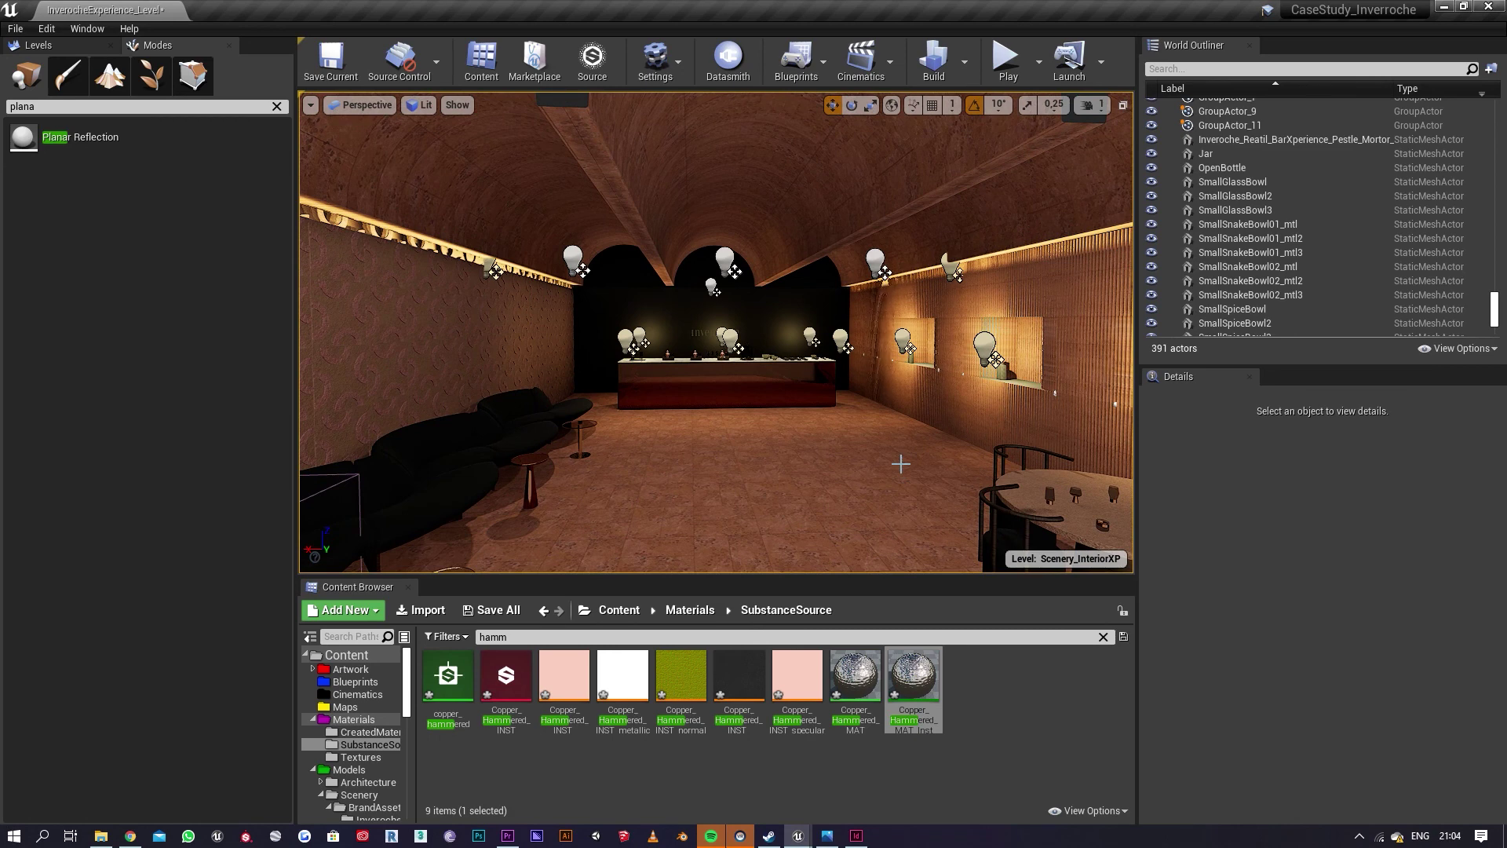
{"action": "right_click_drag", "start_coordinate": [785, 470], "coordinate": [859, 487]}
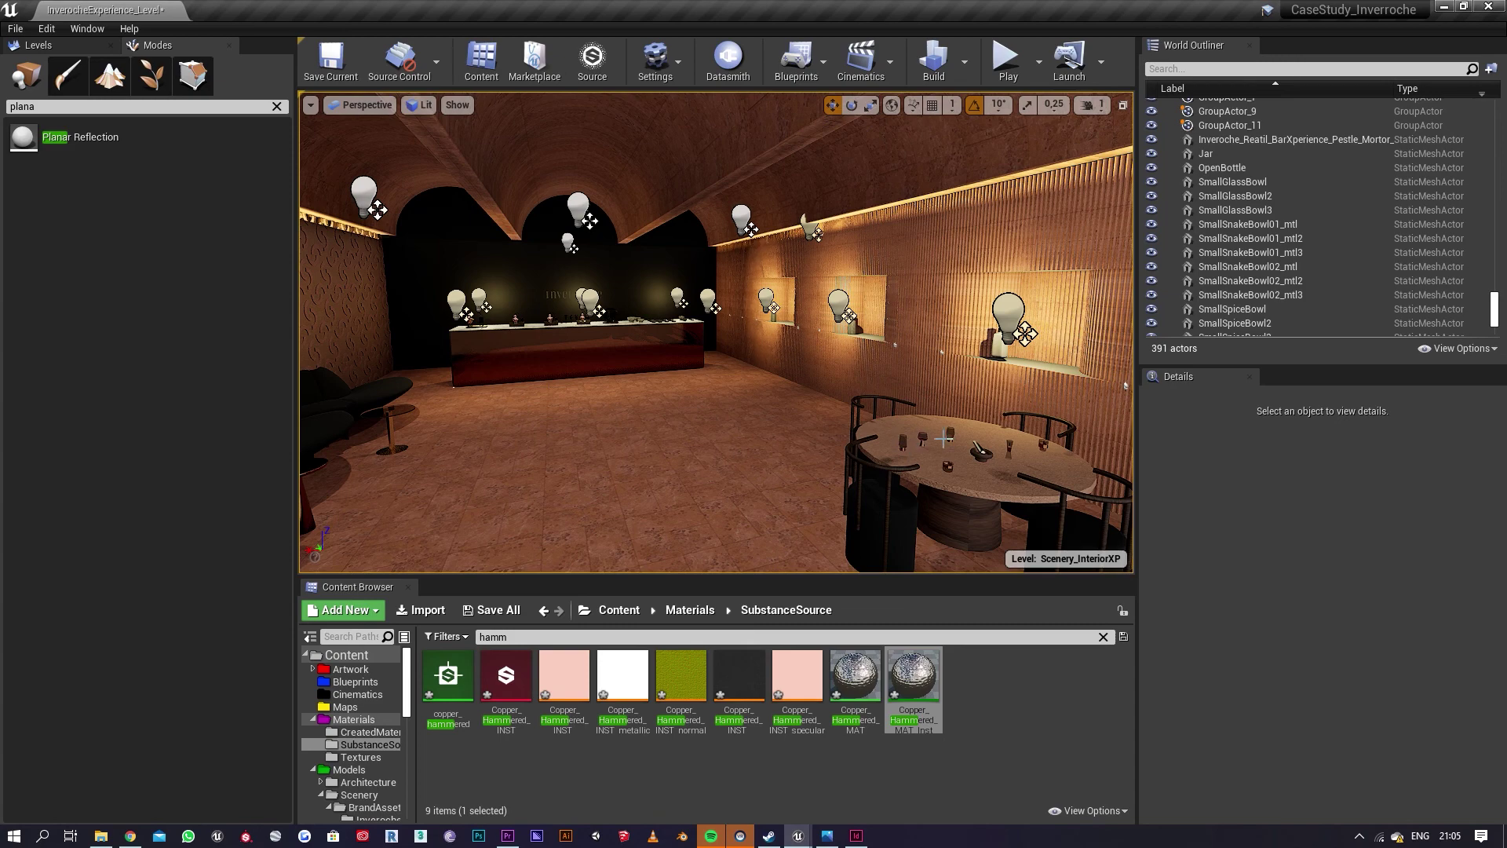
{"action": "right_click_drag", "start_coordinate": [943, 439], "coordinate": [668, 212]}
{"action": "right_click_drag", "start_coordinate": [716, 332], "coordinate": [432, 361]}
{"action": "right_click_drag", "start_coordinate": [922, 441], "coordinate": [832, 382]}
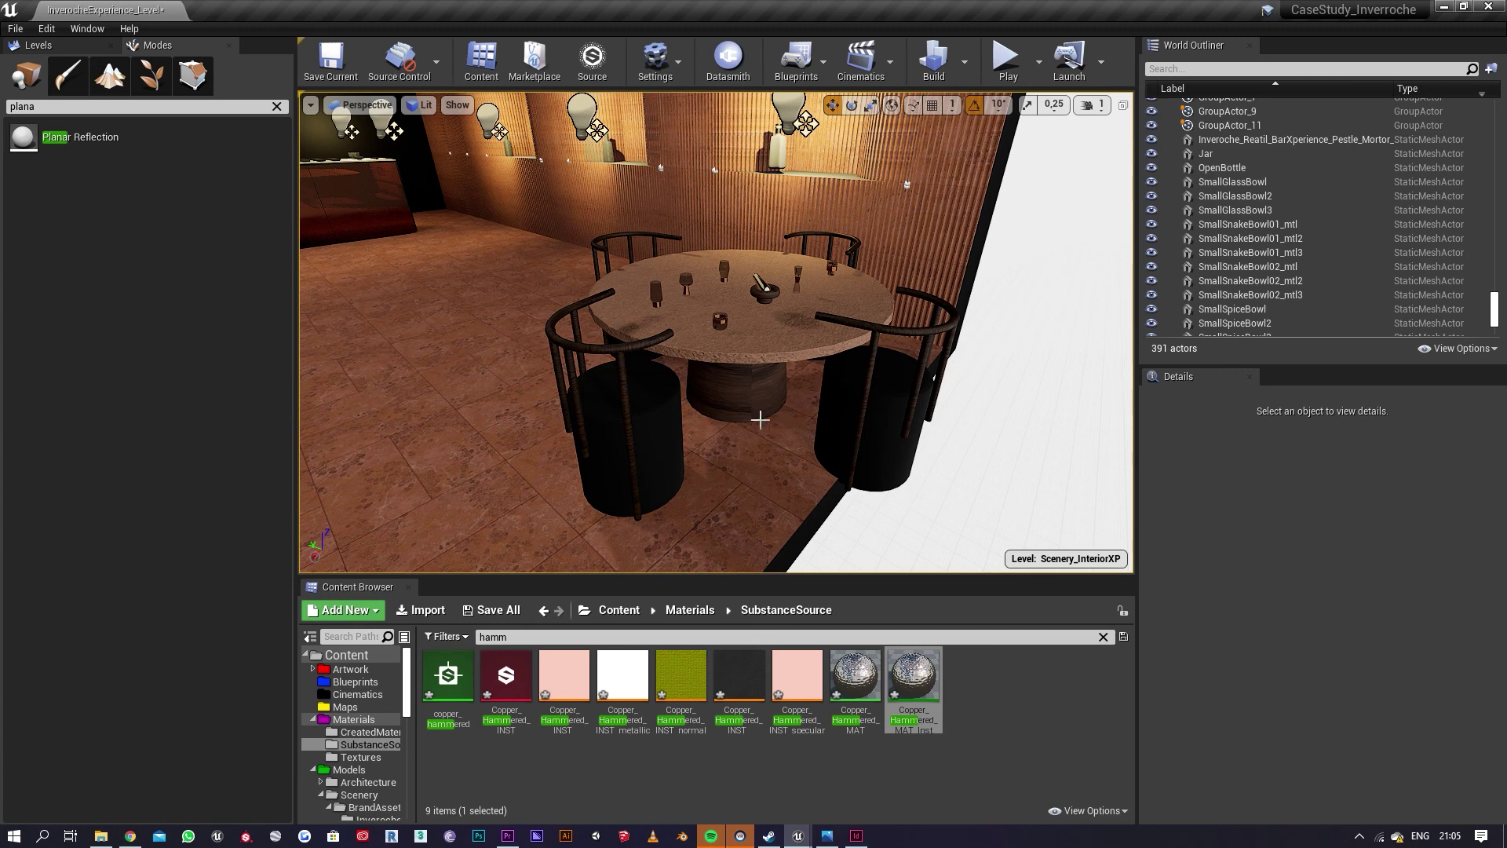
{"action": "right_click_drag", "start_coordinate": [785, 471], "coordinate": [789, 475]}
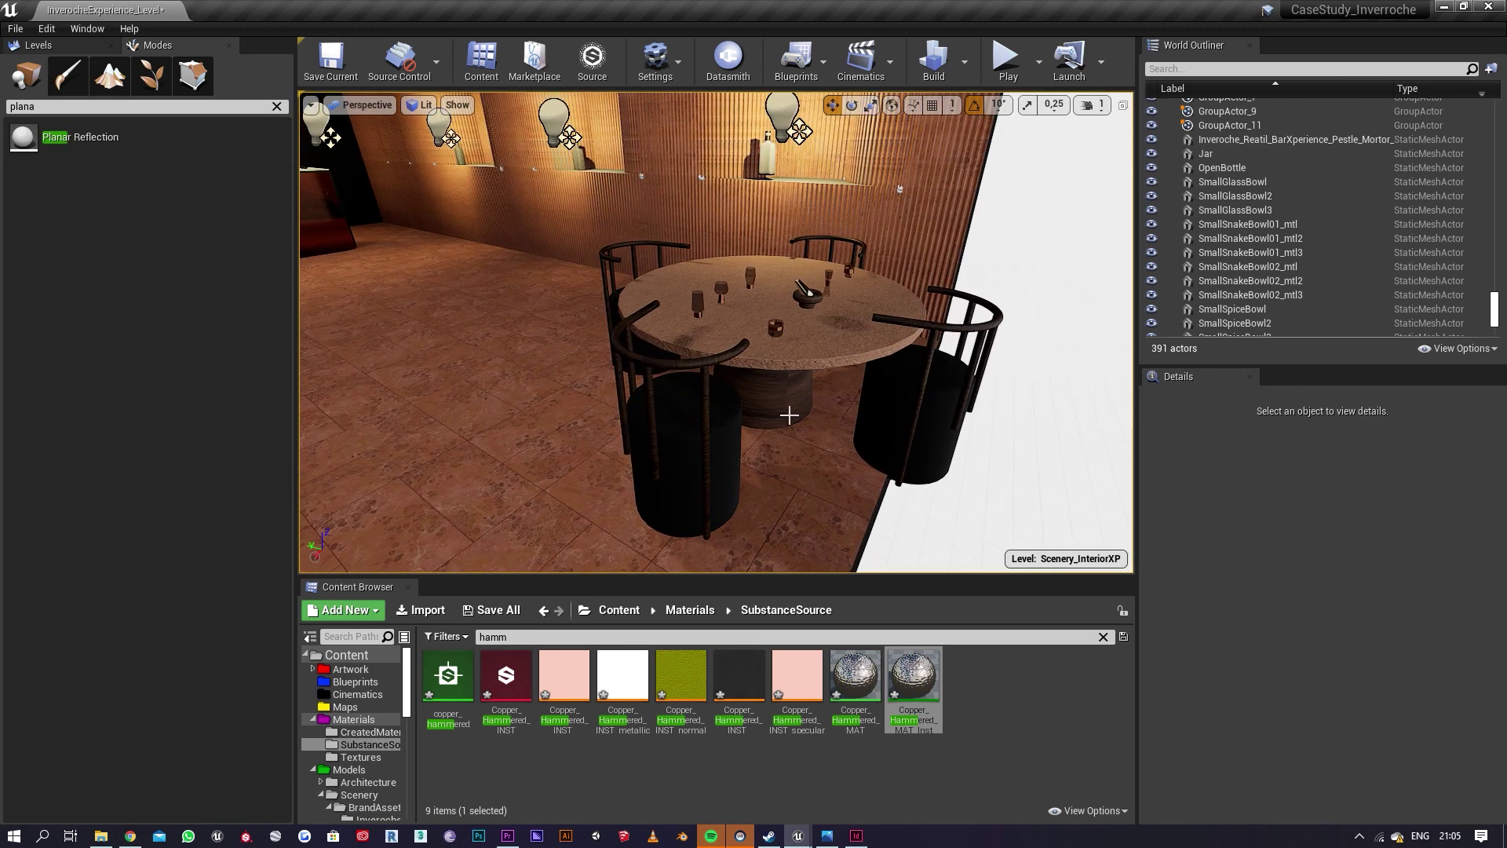
{"action": "right_click_drag", "start_coordinate": [789, 415], "coordinate": [743, 440]}
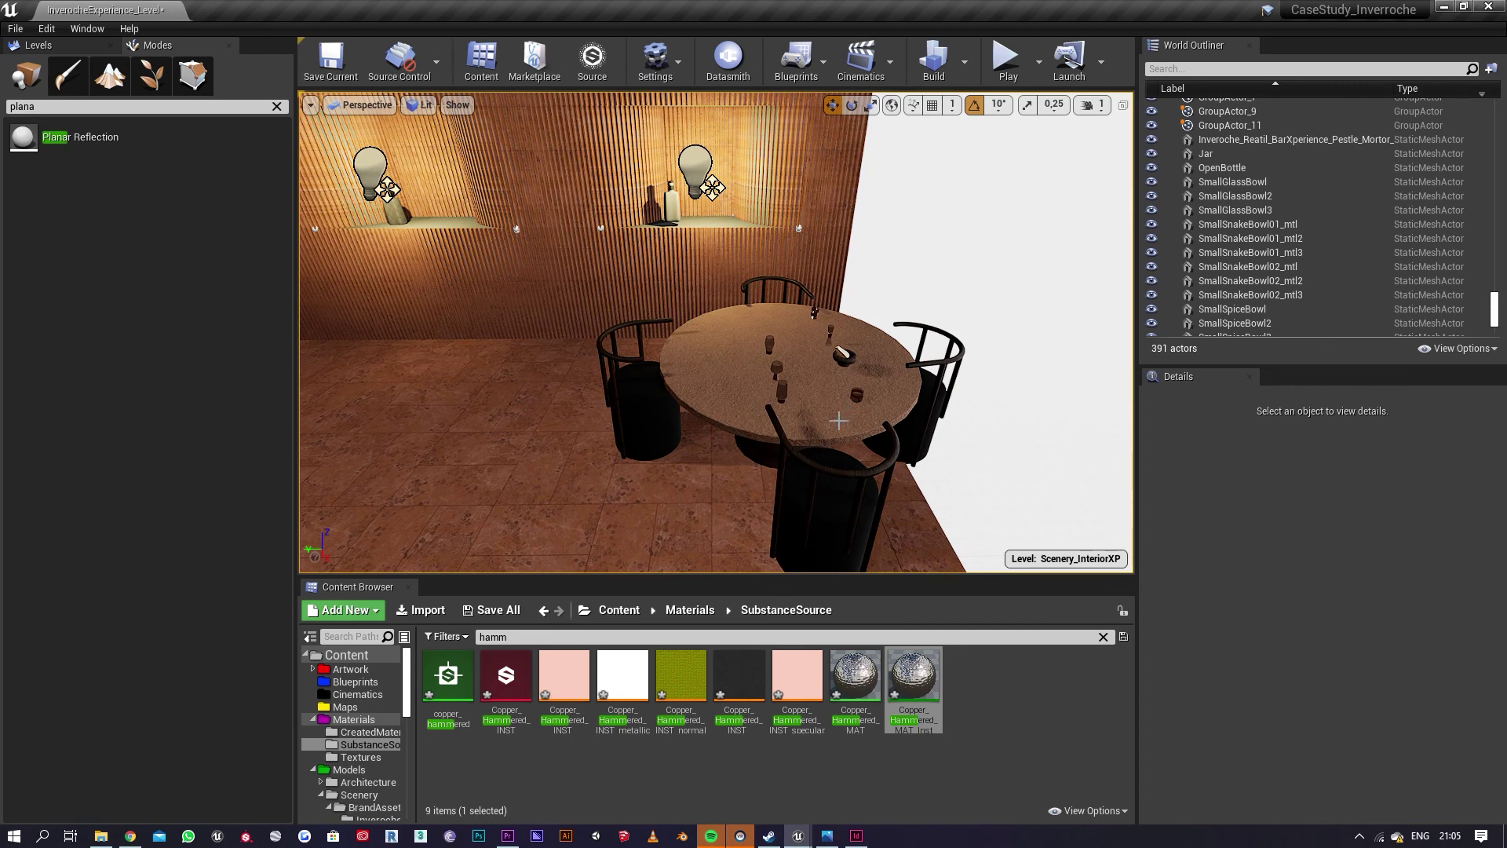
{"action": "right_click_drag", "start_coordinate": [837, 421], "coordinate": [773, 432]}
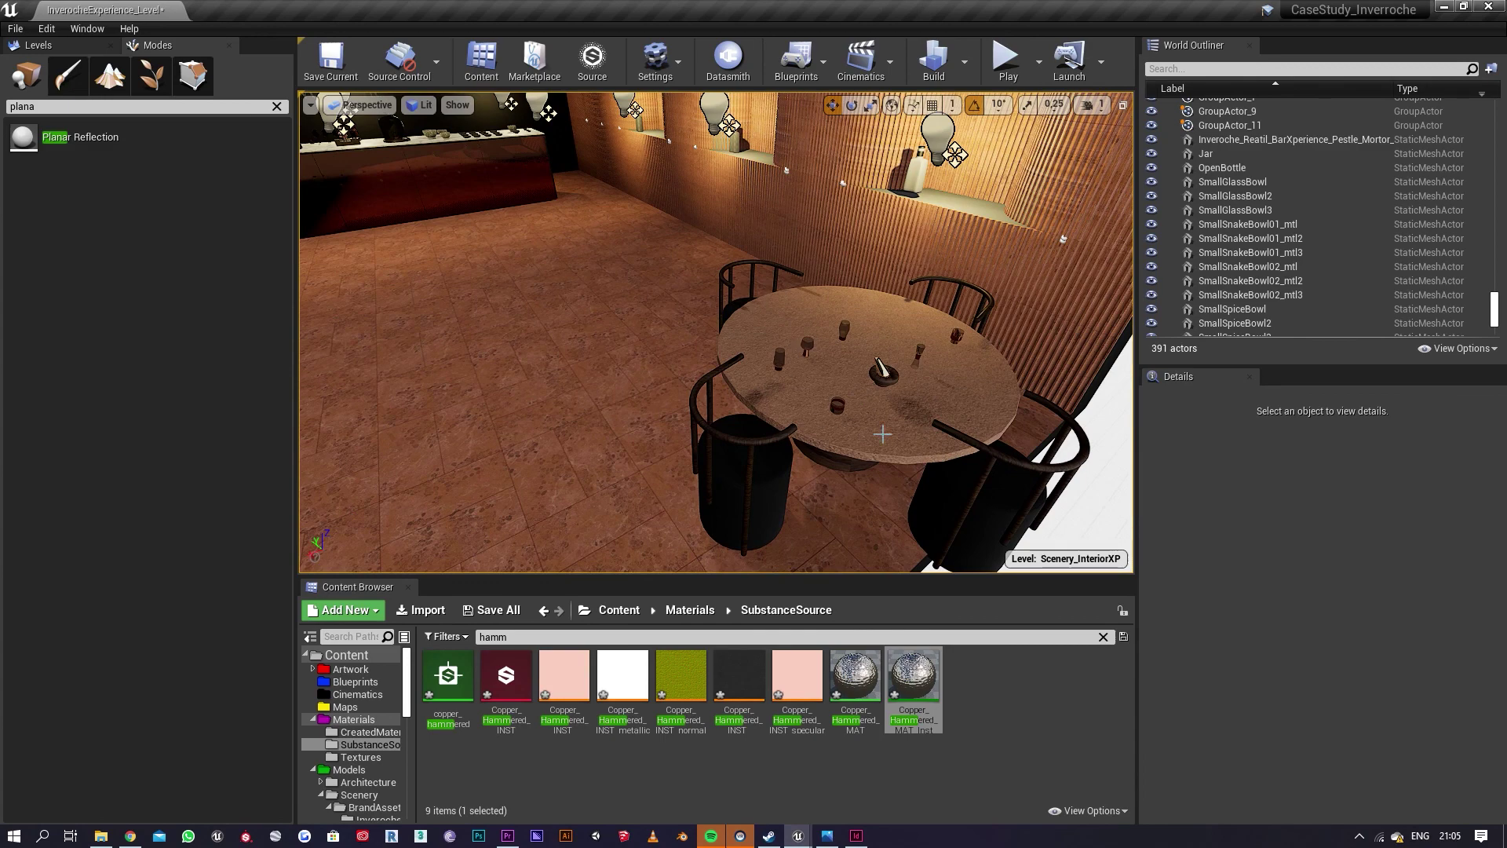
{"action": "right_click_drag", "start_coordinate": [927, 344], "coordinate": [838, 339]}
{"action": "right_click_drag", "start_coordinate": [704, 387], "coordinate": [741, 392]}
{"action": "right_click_drag", "start_coordinate": [846, 359], "coordinate": [922, 444]}
{"action": "right_click_drag", "start_coordinate": [860, 398], "coordinate": [896, 388]}
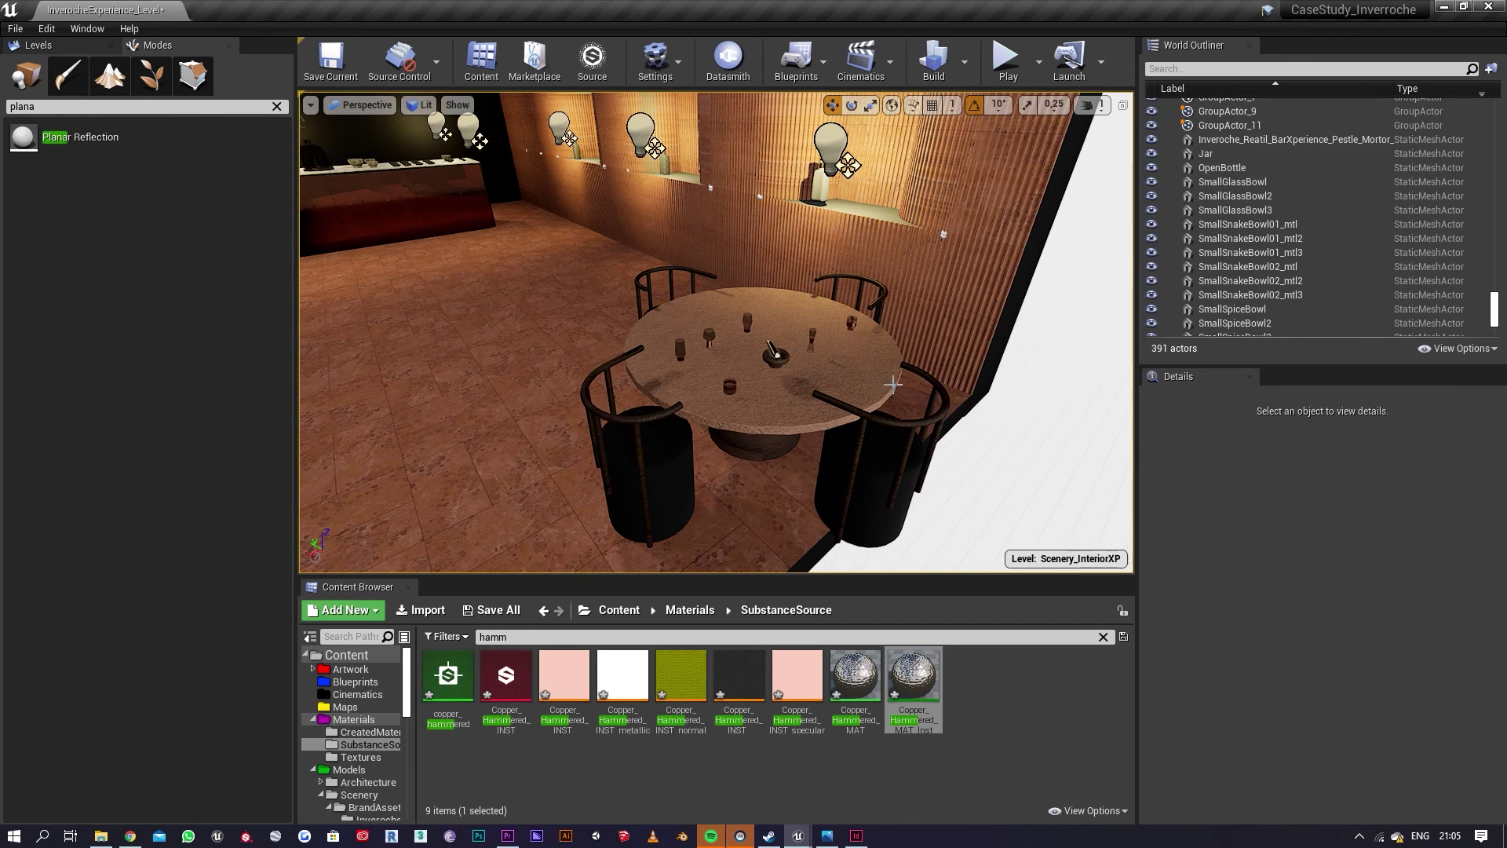
Step: Select the round MarbleTale table together with its four CylinderChair chairs and inspect their current materials up close
{"action": "left_click", "coordinate": [768, 386]}
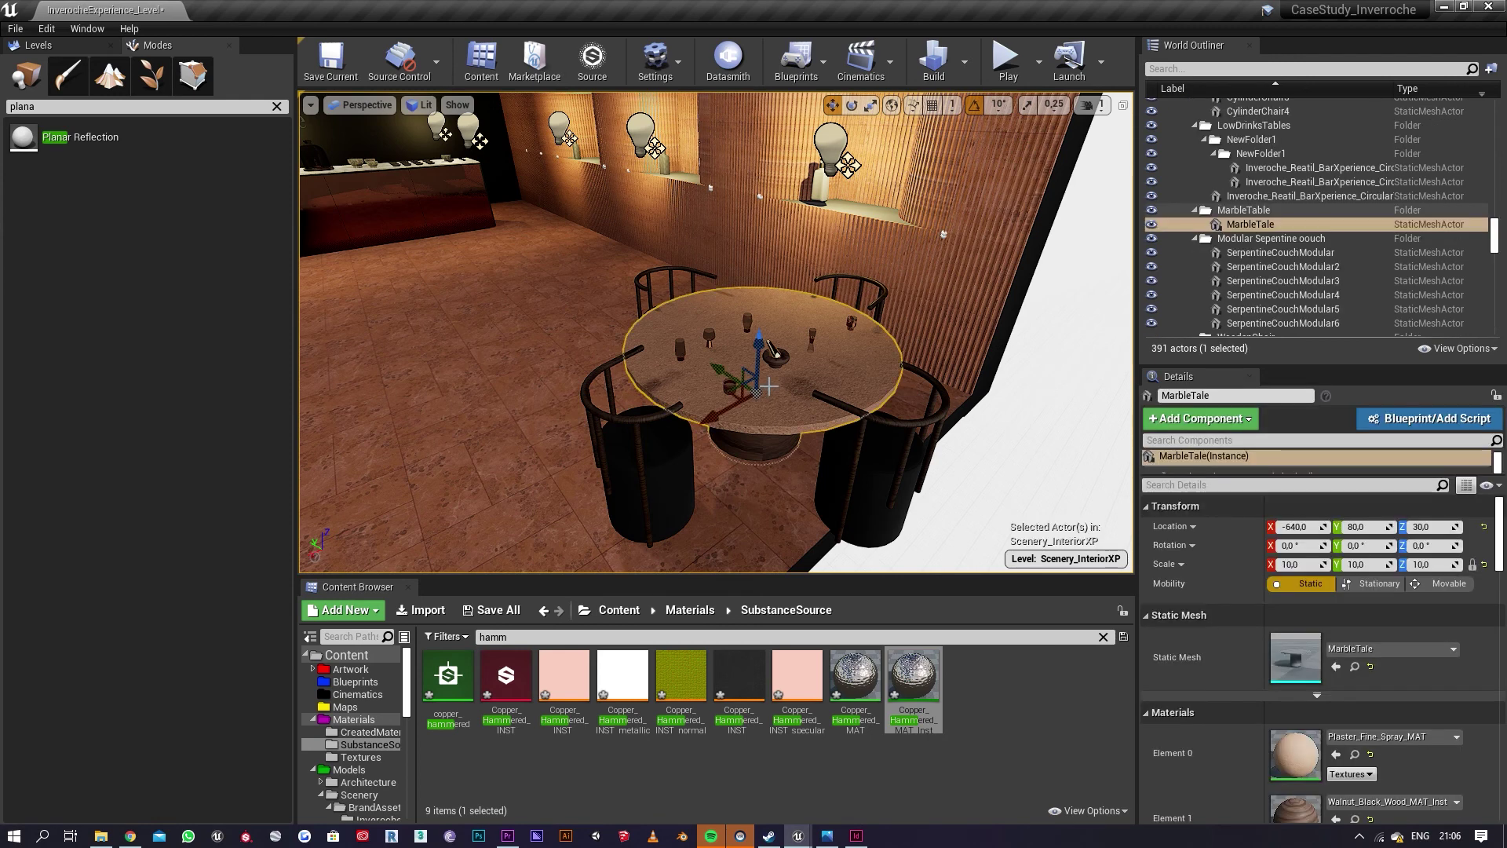
{"action": "left_click", "coordinate": [848, 475], "text": "ctrl"}
{"action": "left_click", "coordinate": [660, 448], "text": "ctrl"}
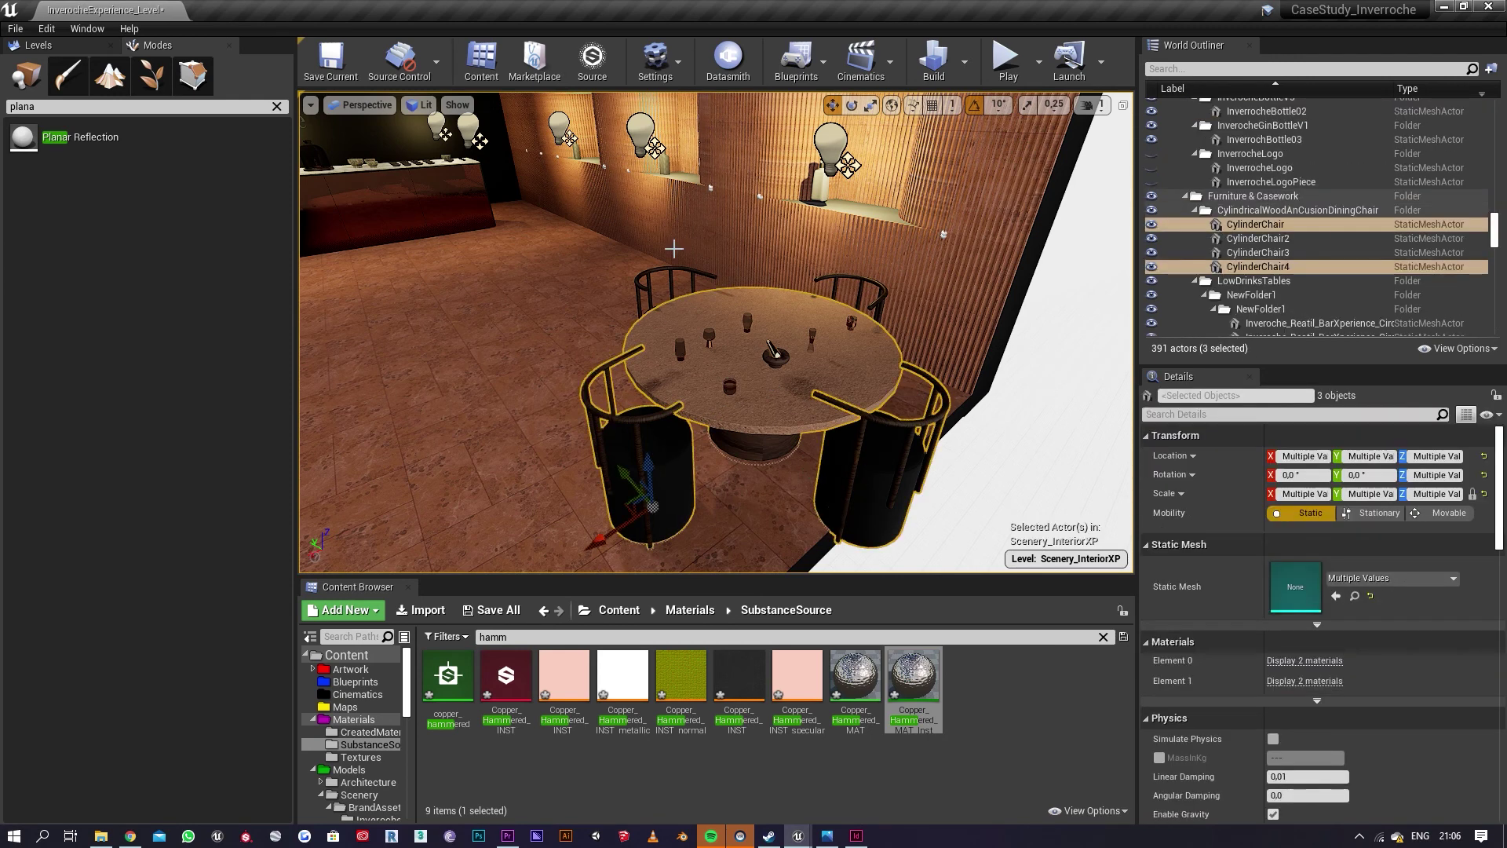
{"action": "left_click", "coordinate": [663, 268], "text": "ctrl"}
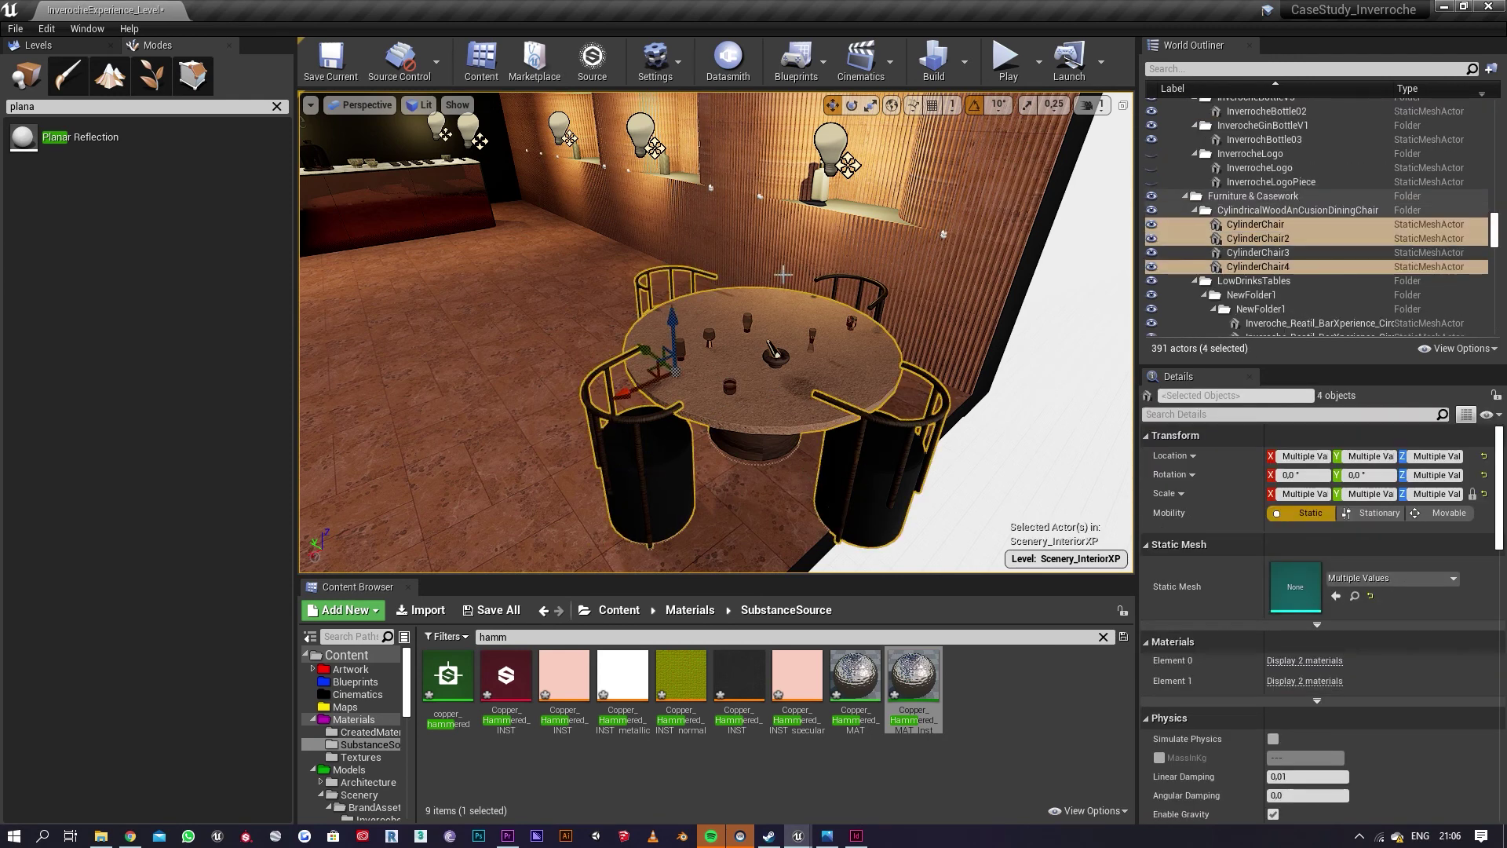
{"action": "left_click", "coordinate": [864, 278], "text": "ctrl"}
{"action": "left_click_drag", "start_coordinate": [826, 437], "coordinate": [792, 417], "text": "alt"}
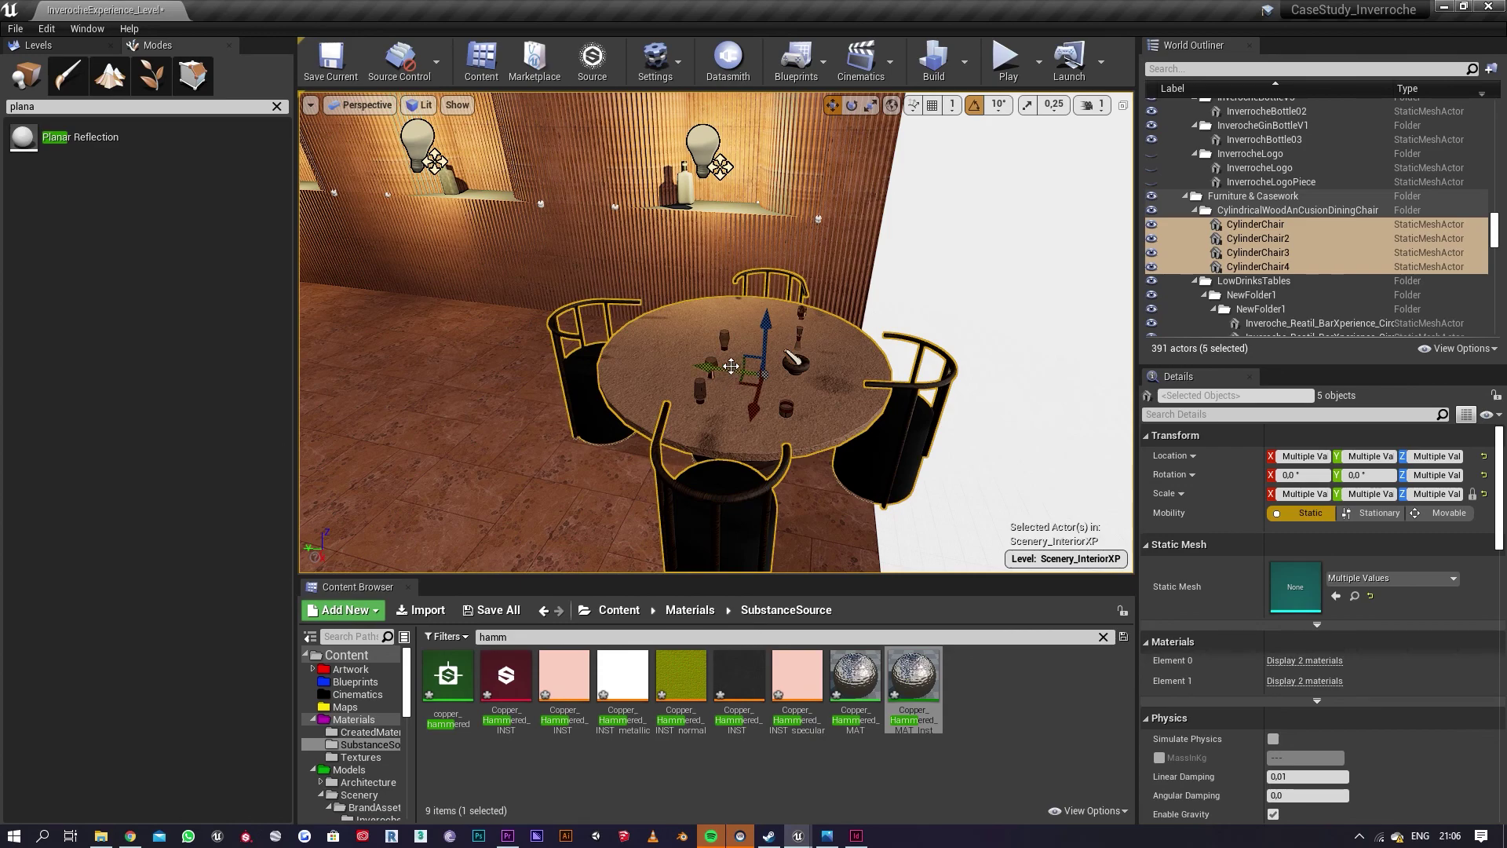
{"action": "left_click_drag", "start_coordinate": [815, 410], "coordinate": [675, 361], "text": "alt"}
{"action": "scroll", "coordinate": [740, 394], "scroll_direction": "down", "scroll_amount": 4}
{"action": "scroll", "coordinate": [745, 377], "scroll_direction": "up", "scroll_amount": 5}
{"action": "right_click_drag", "start_coordinate": [675, 361], "coordinate": [676, 378]}
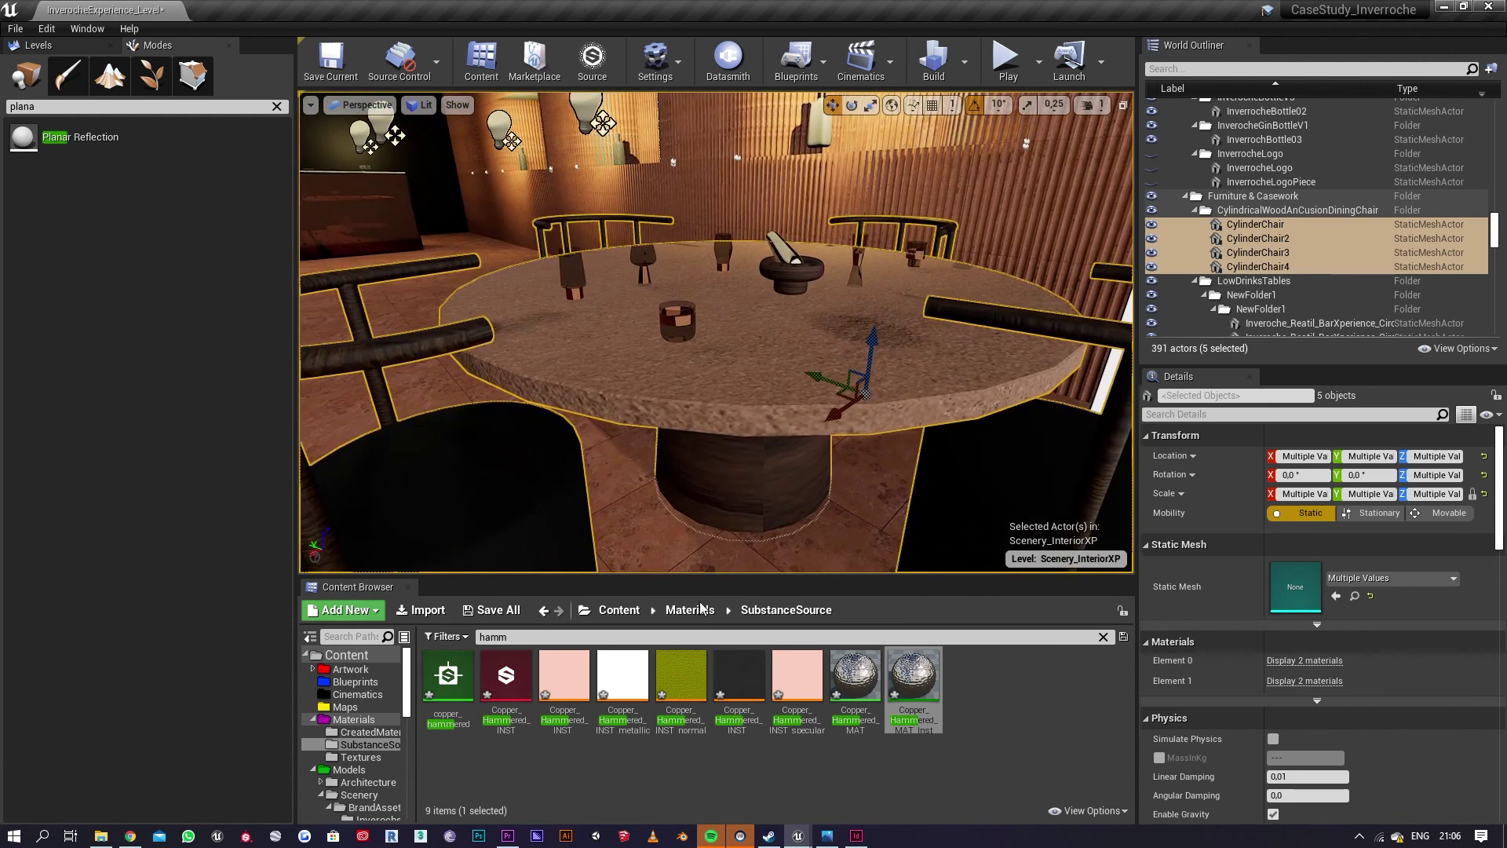
Step: Search the project content for "sto" and browse the stone materials in Substance Source, detaching the Beech_Toast_Wood_INST editor
{"action": "left_click", "coordinate": [617, 611]}
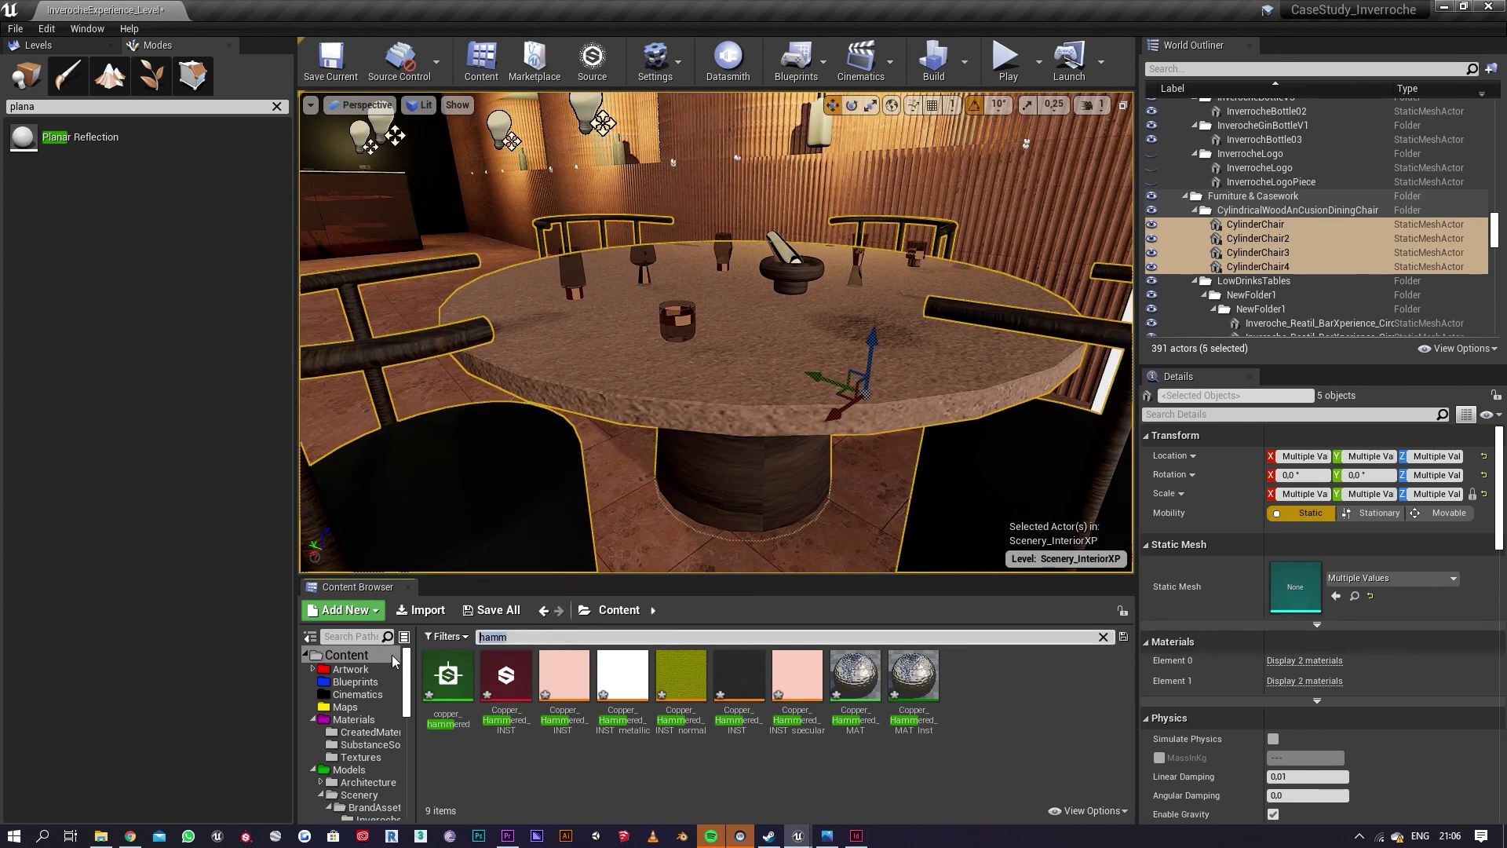
{"action": "type", "text": "sto"}
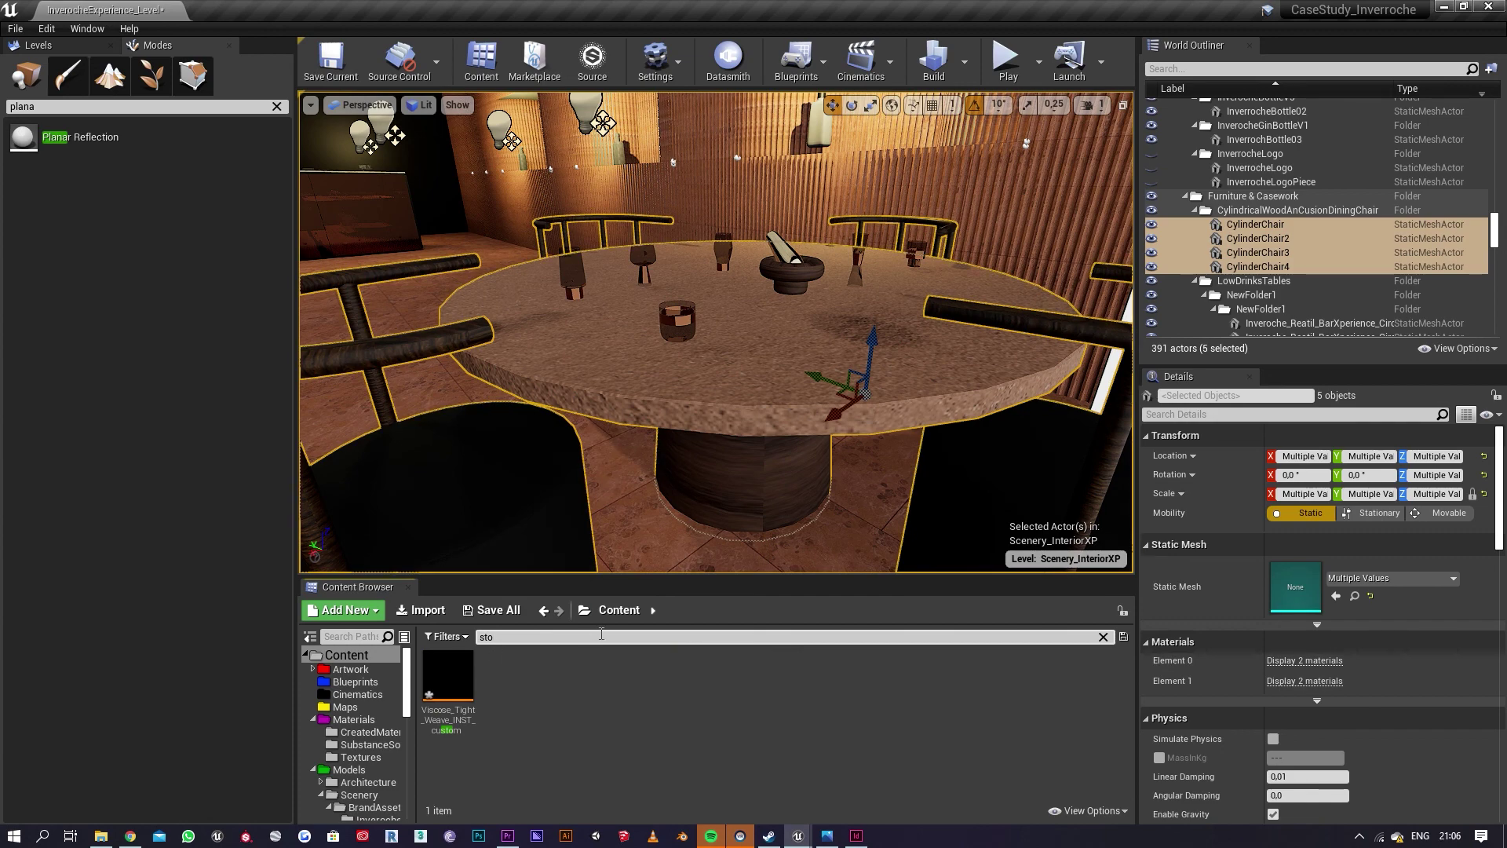
{"action": "left_click", "coordinate": [592, 58]}
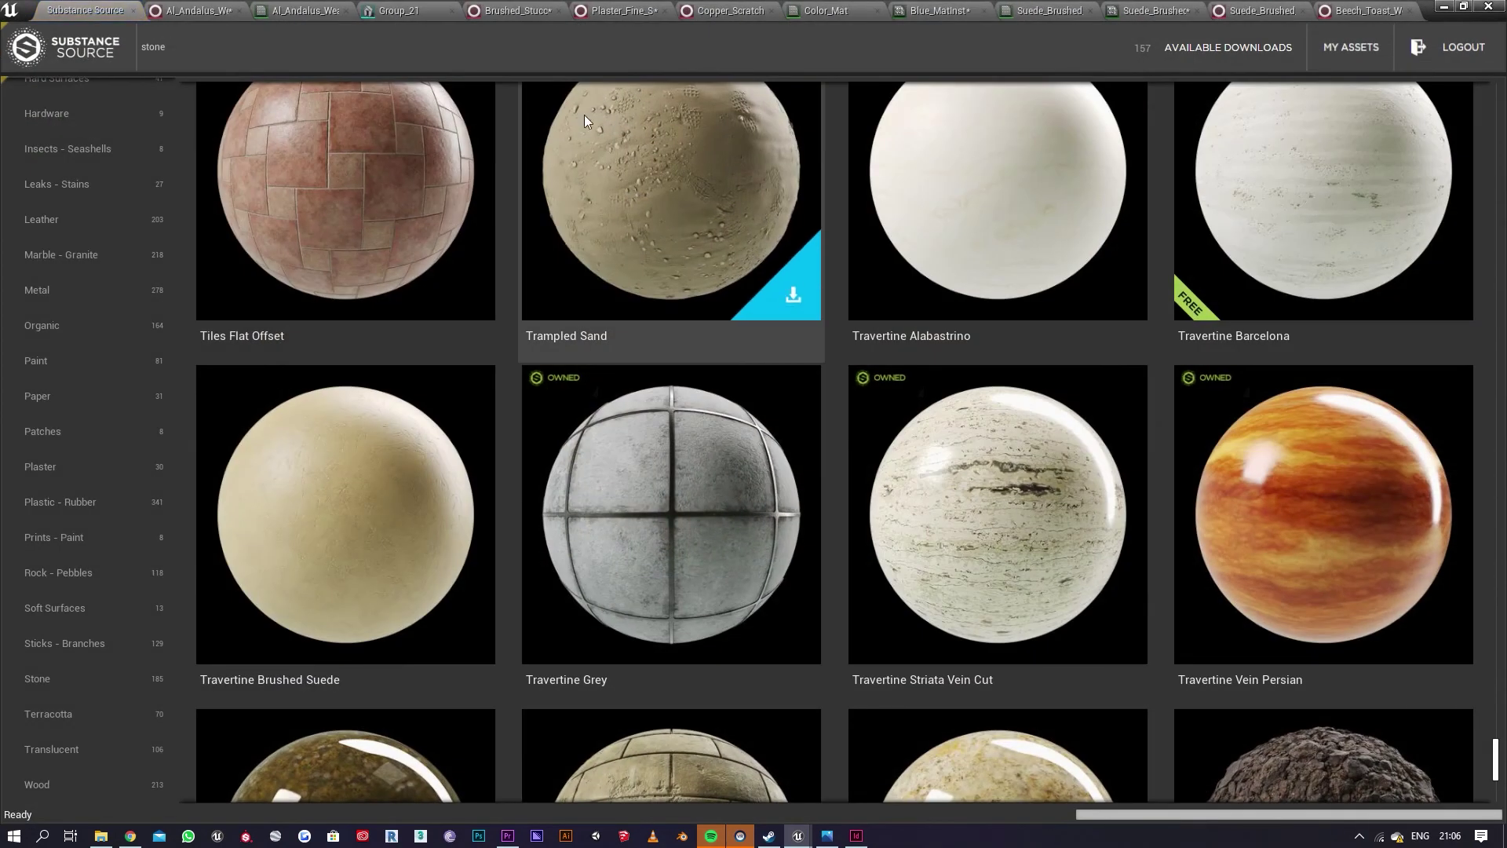
{"action": "scroll", "coordinate": [1049, 671], "scroll_direction": "down", "scroll_amount": 8}
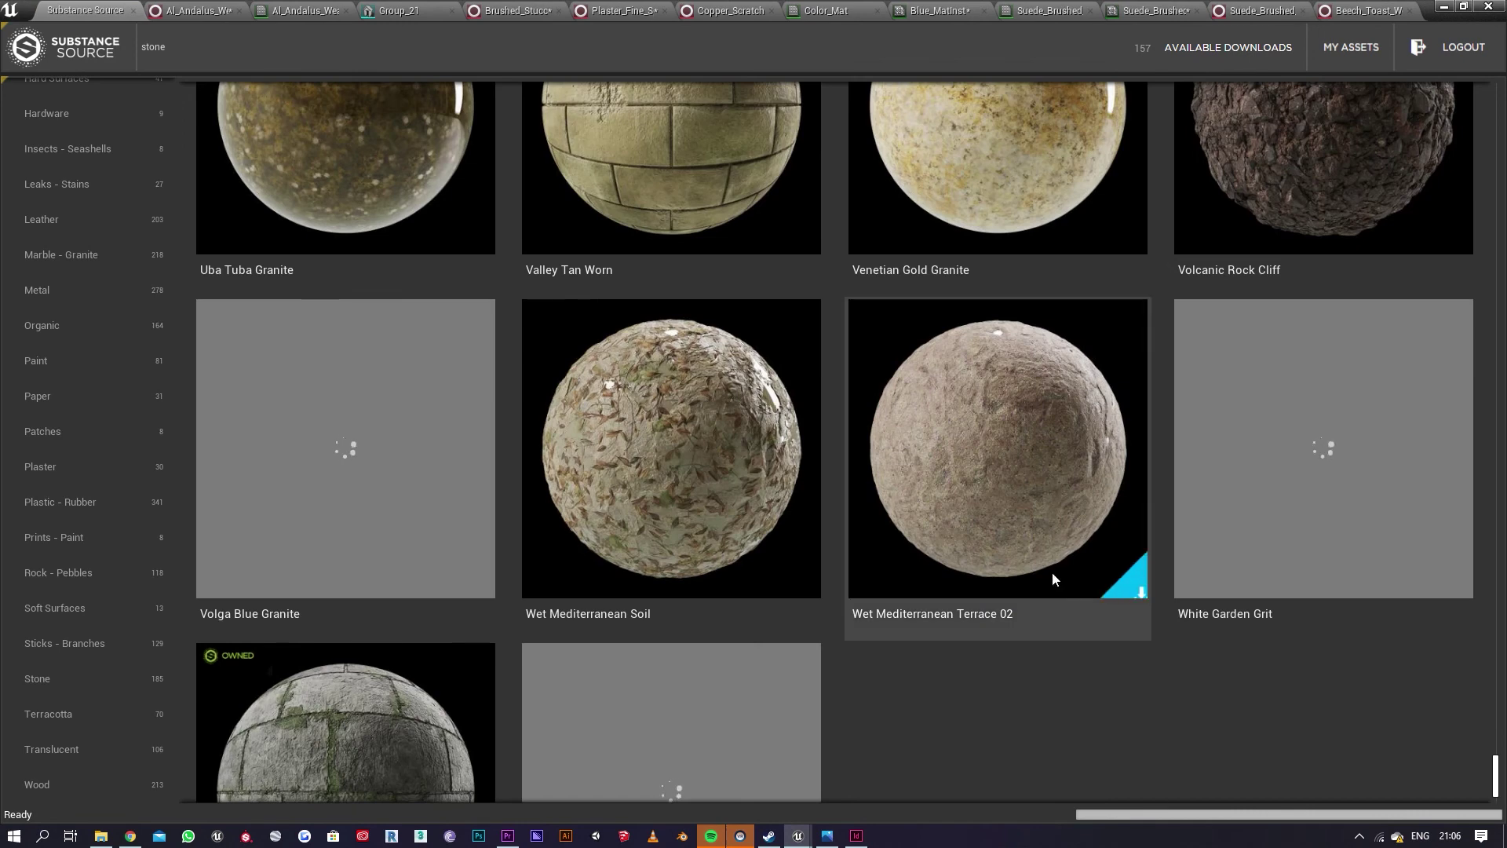
{"action": "scroll", "coordinate": [1134, 432], "scroll_direction": "up", "scroll_amount": 3}
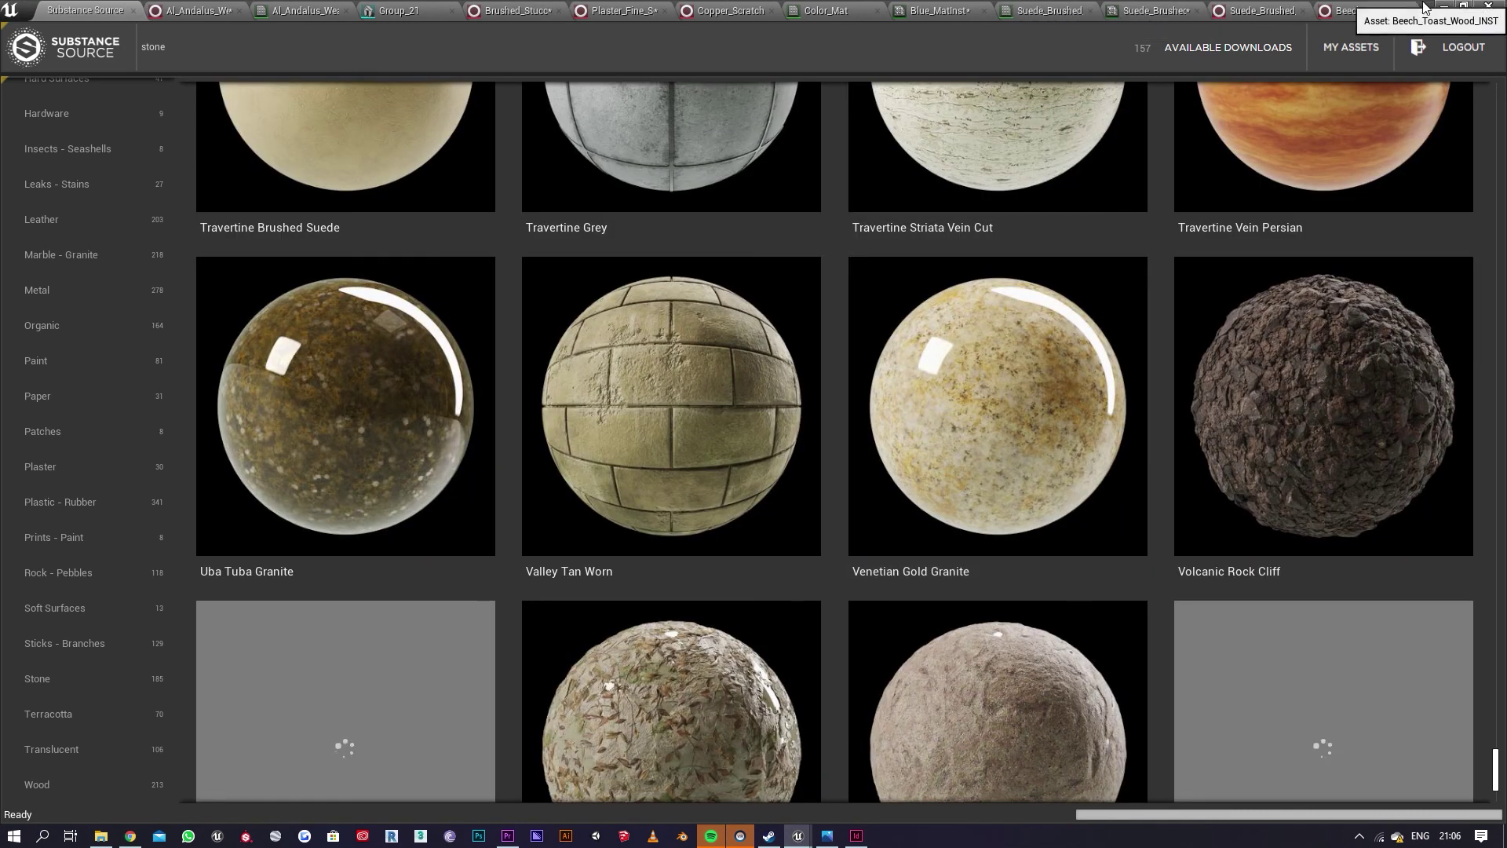
{"action": "left_click_drag", "start_coordinate": [1425, 6], "coordinate": [841, 91]}
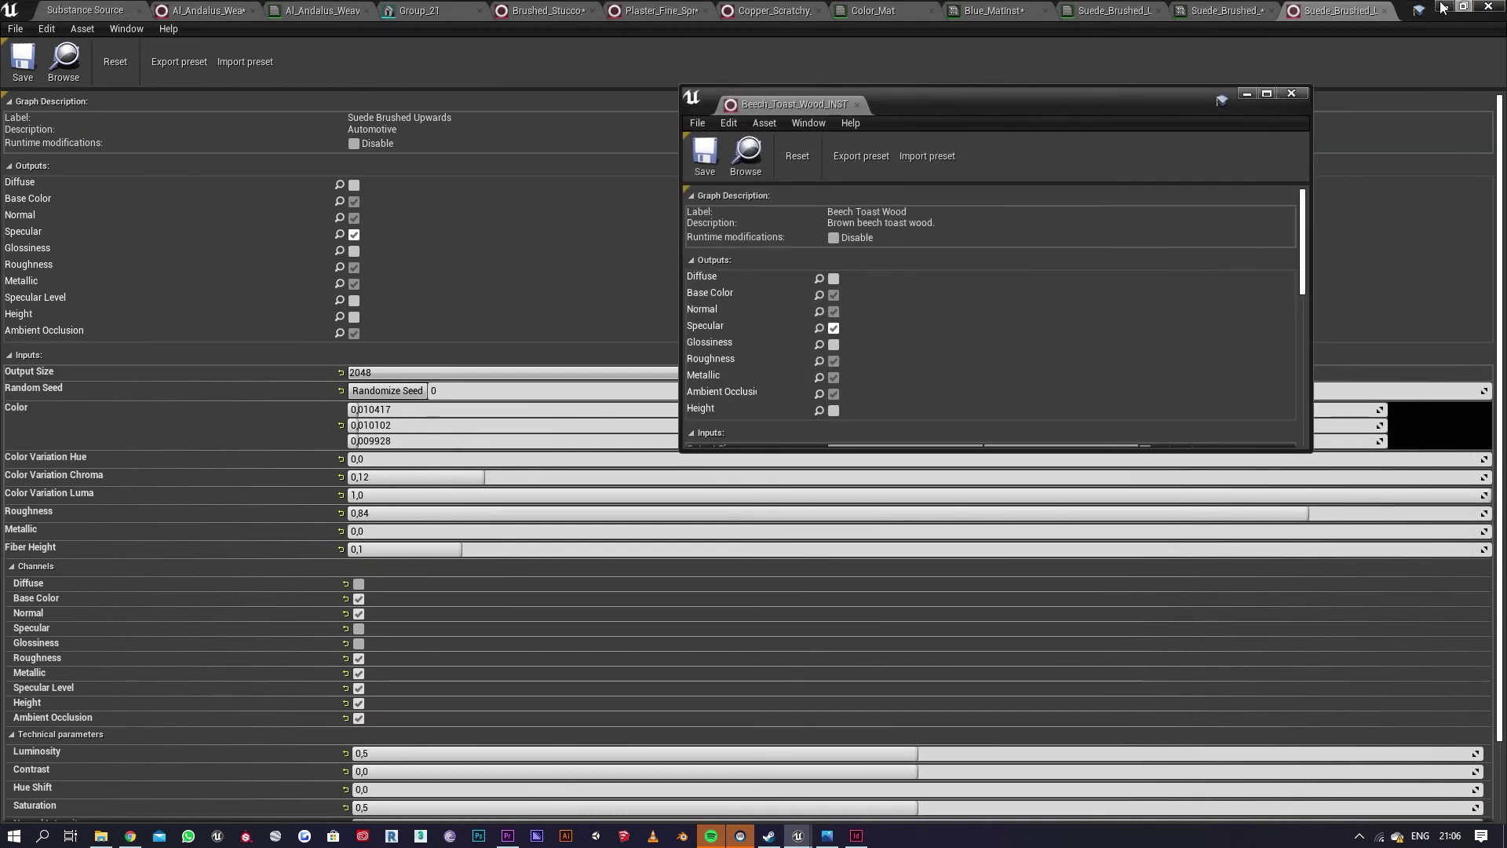
{"action": "left_click", "coordinate": [1443, 6]}
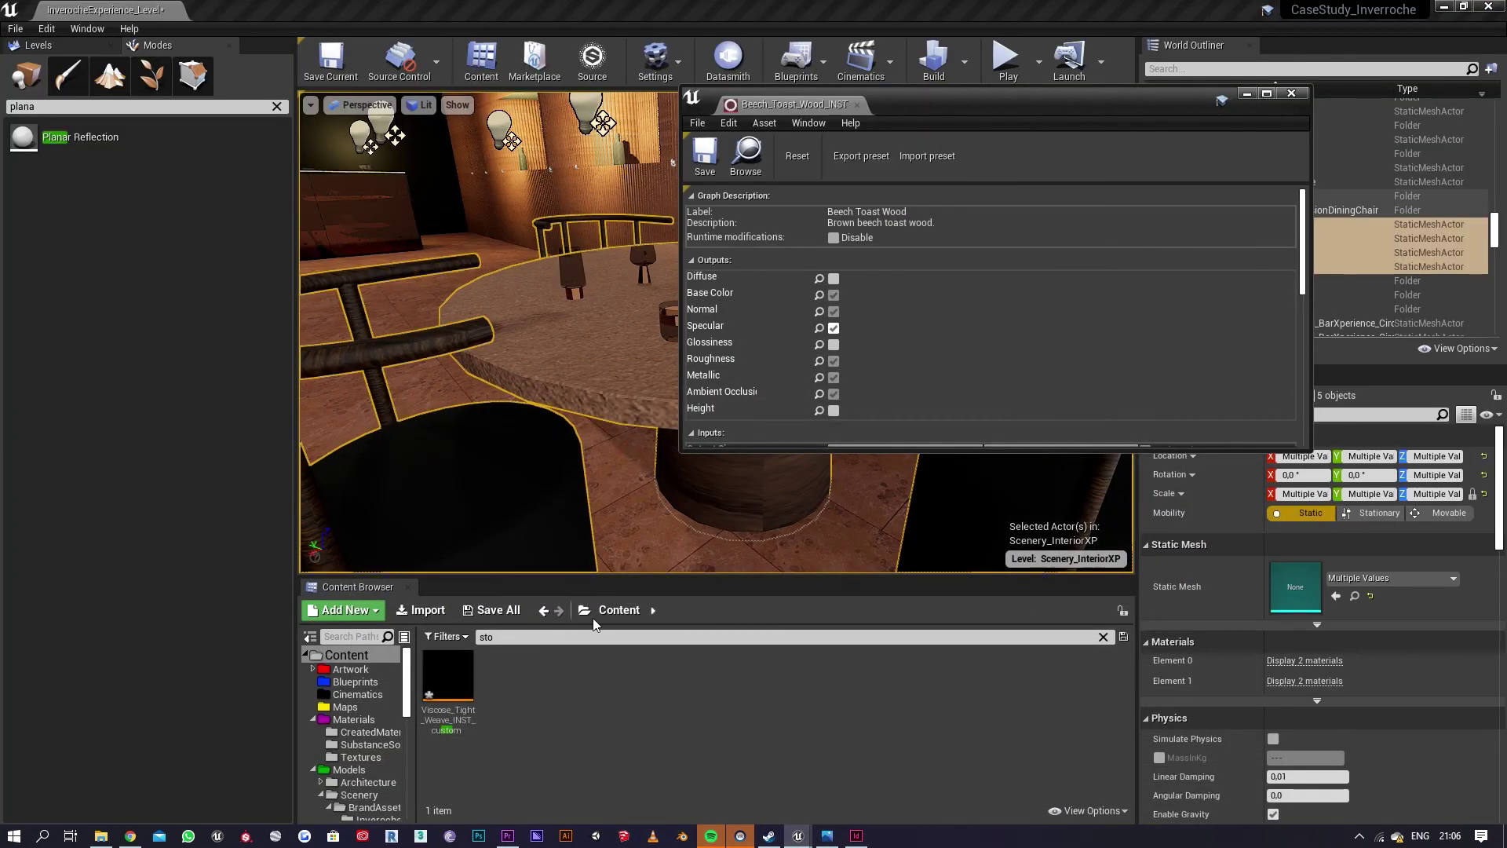
Step: Clear the content search and open the SubstanceSource folder inside Materials
{"action": "key", "text": "BackSpace"}
{"action": "key", "text": "BackSpace"}
{"action": "key", "text": "BackSpace"}
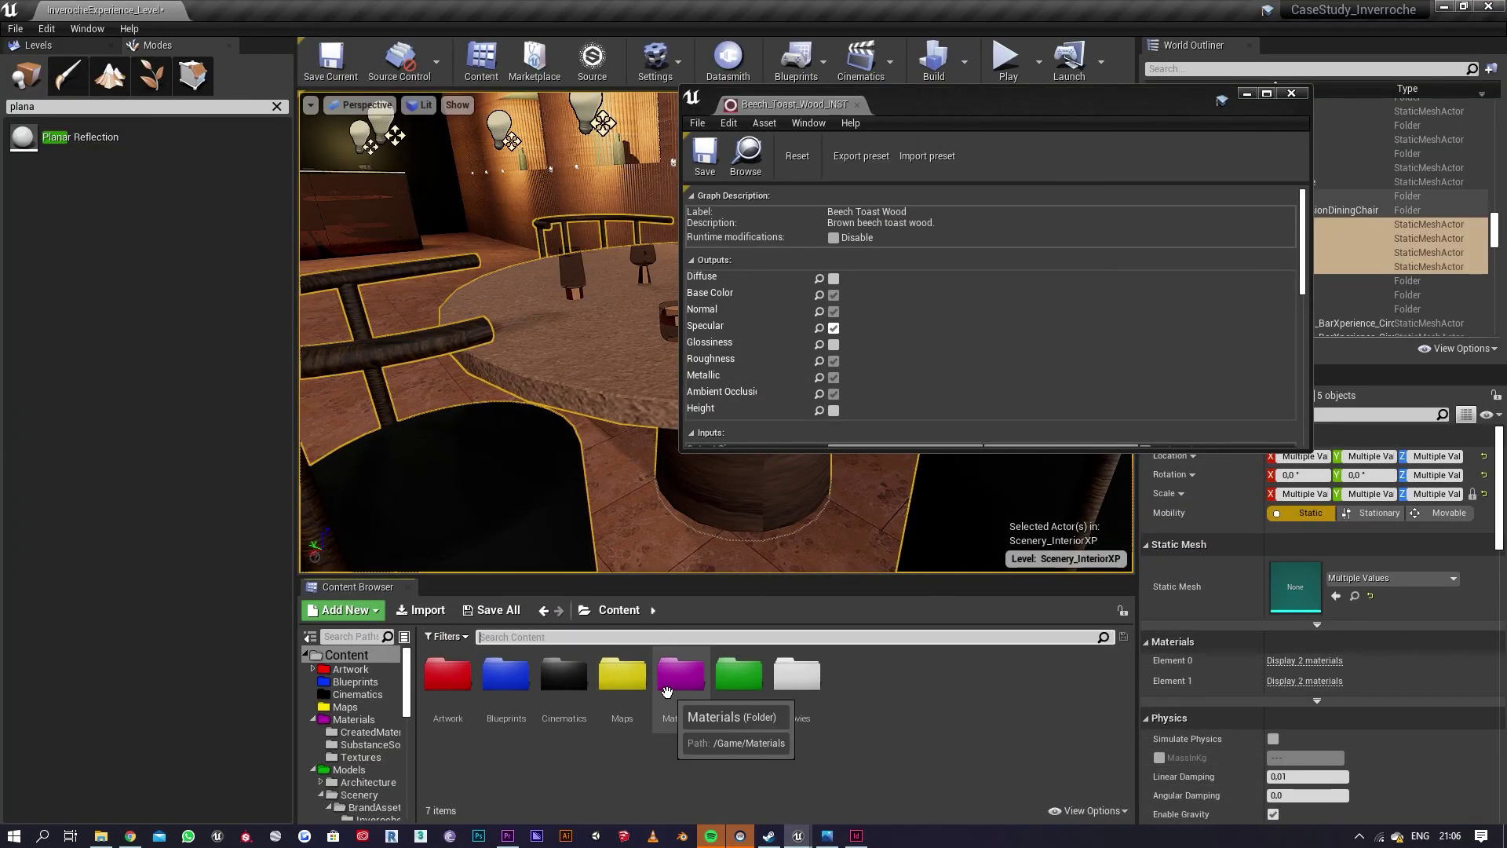
{"action": "double_click", "coordinate": [680, 679]}
{"action": "double_click", "coordinate": [506, 683]}
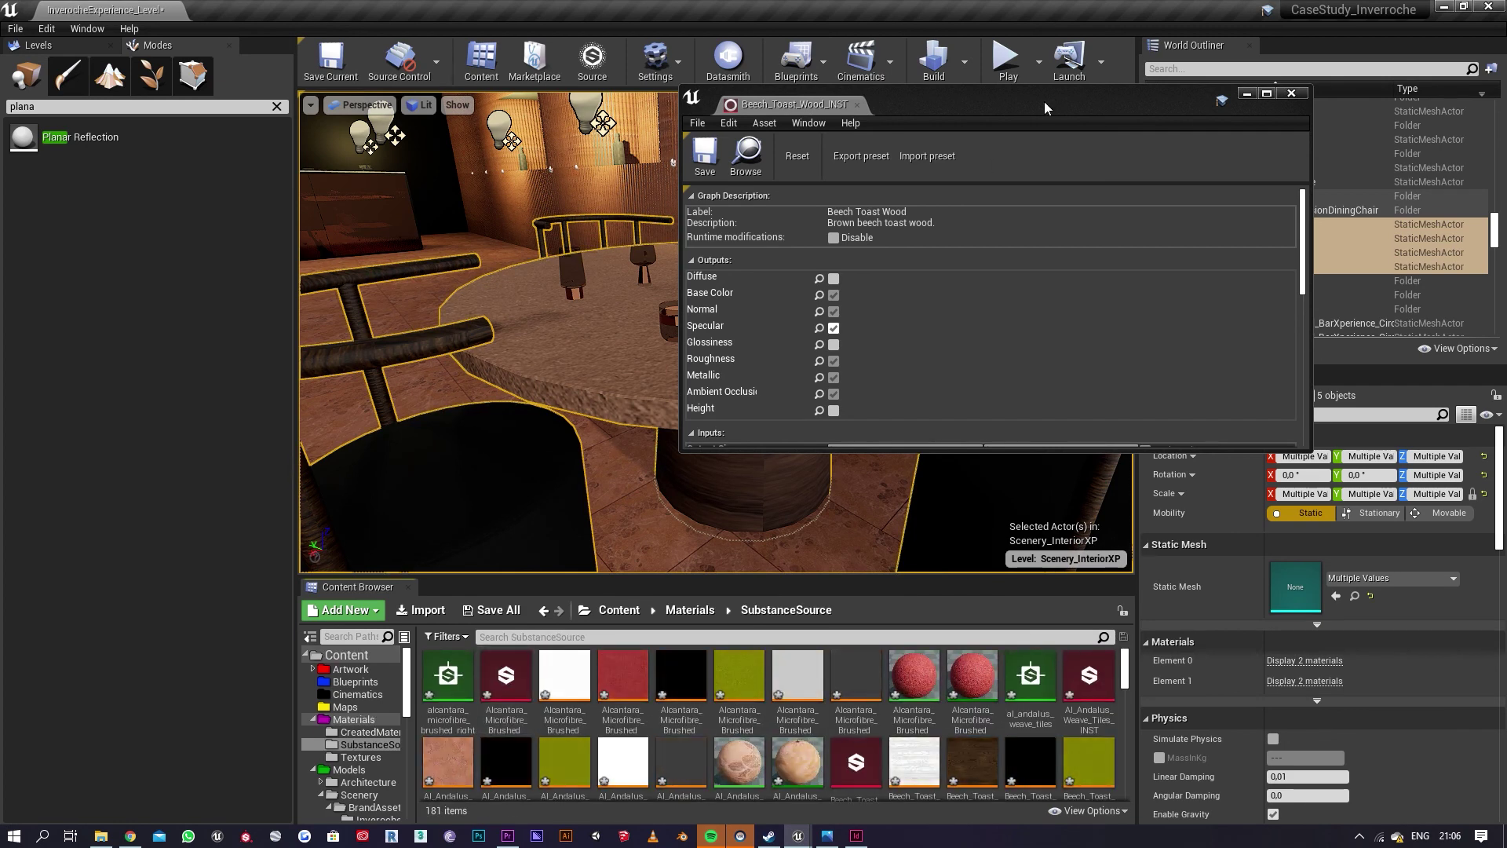
Step: Return to the Substance Source library and download the Volga Blue Granite material
{"action": "key", "text": "alt+Tab"}
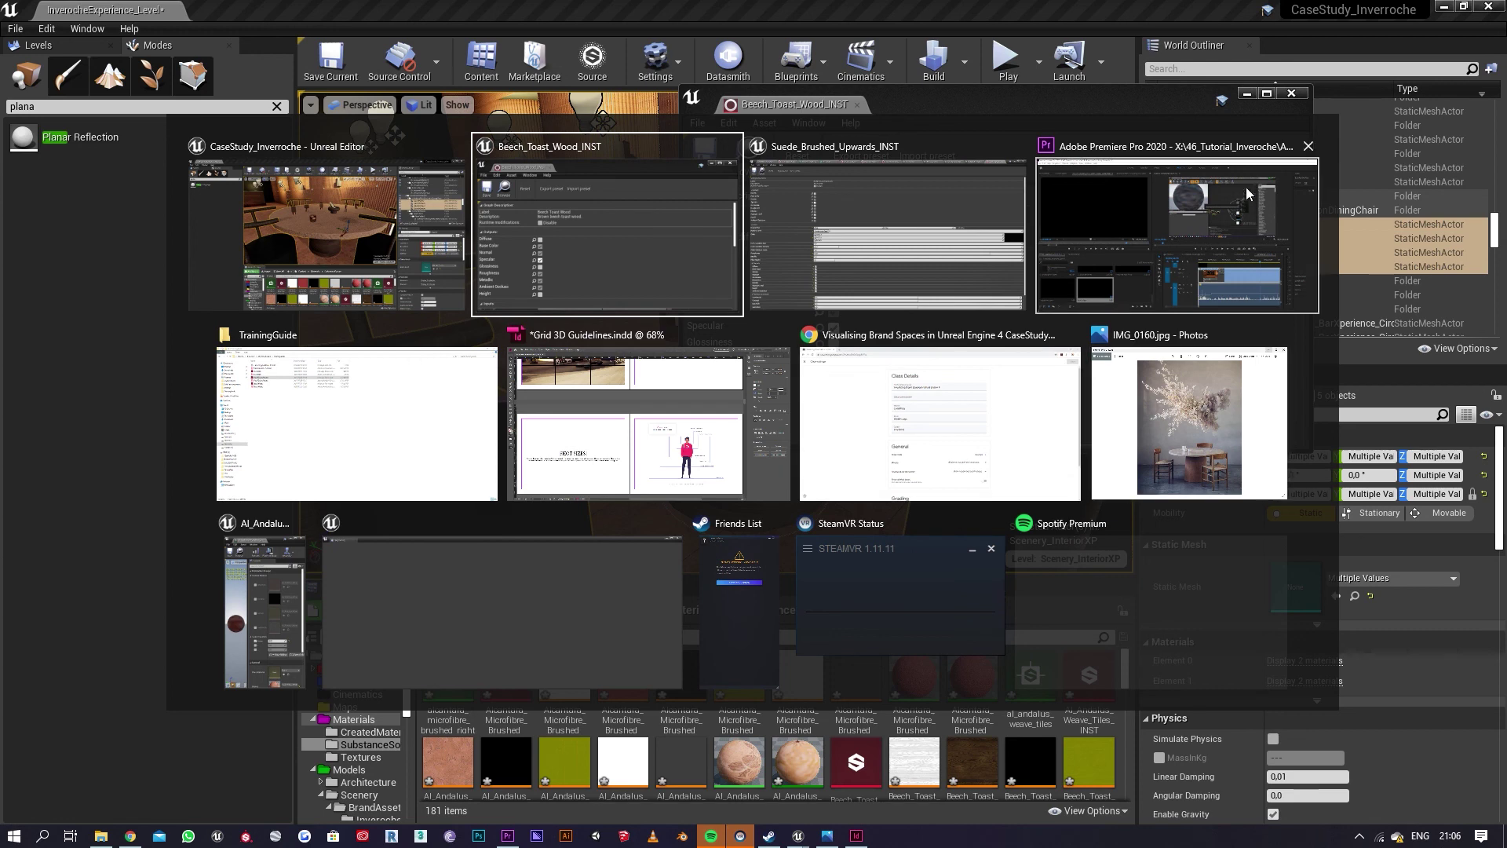
{"action": "left_click", "coordinate": [888, 242]}
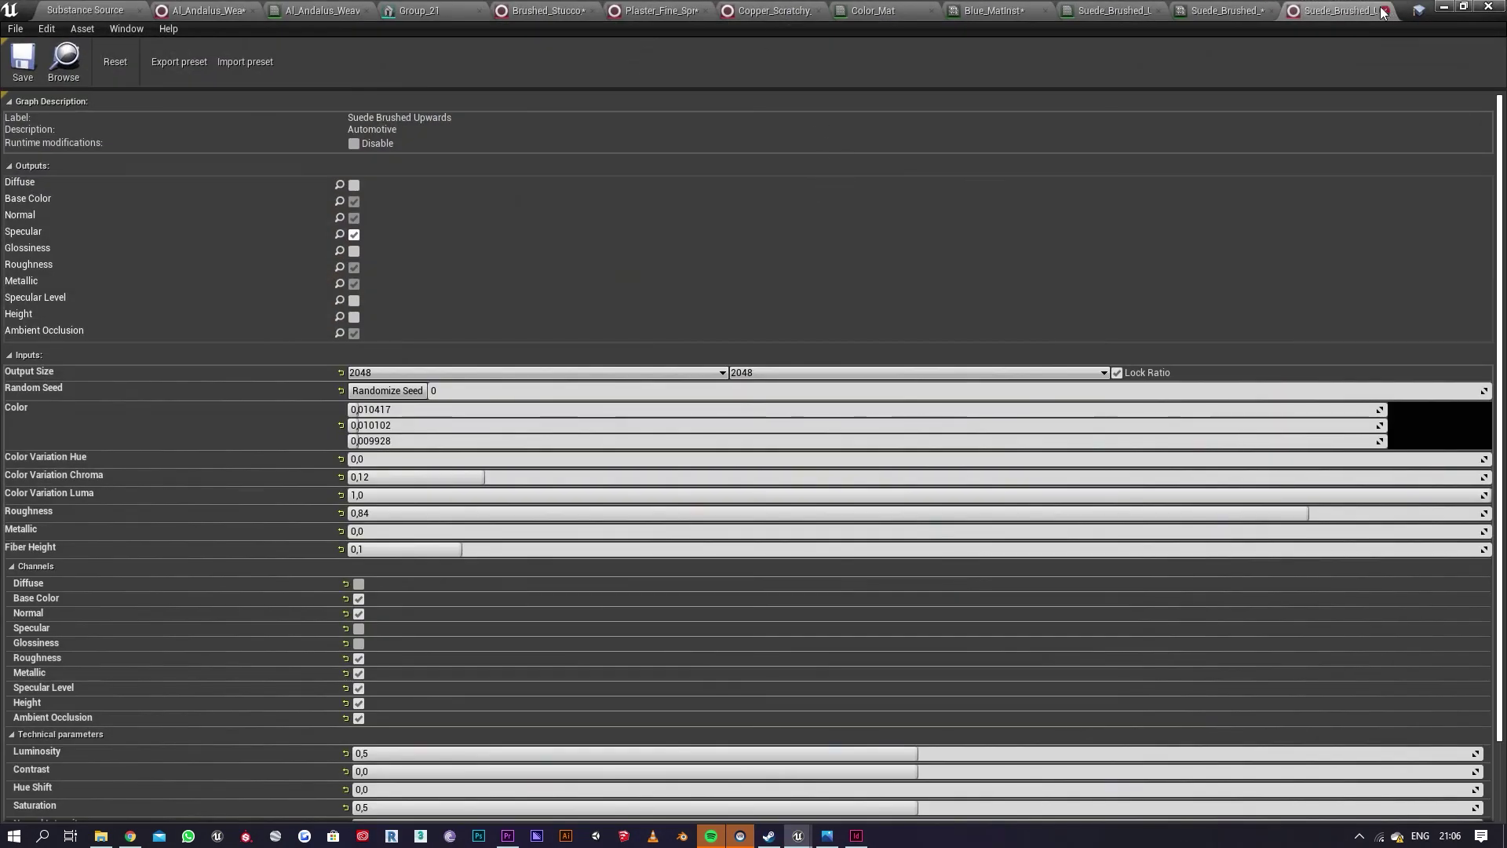
{"action": "left_click", "coordinate": [85, 10]}
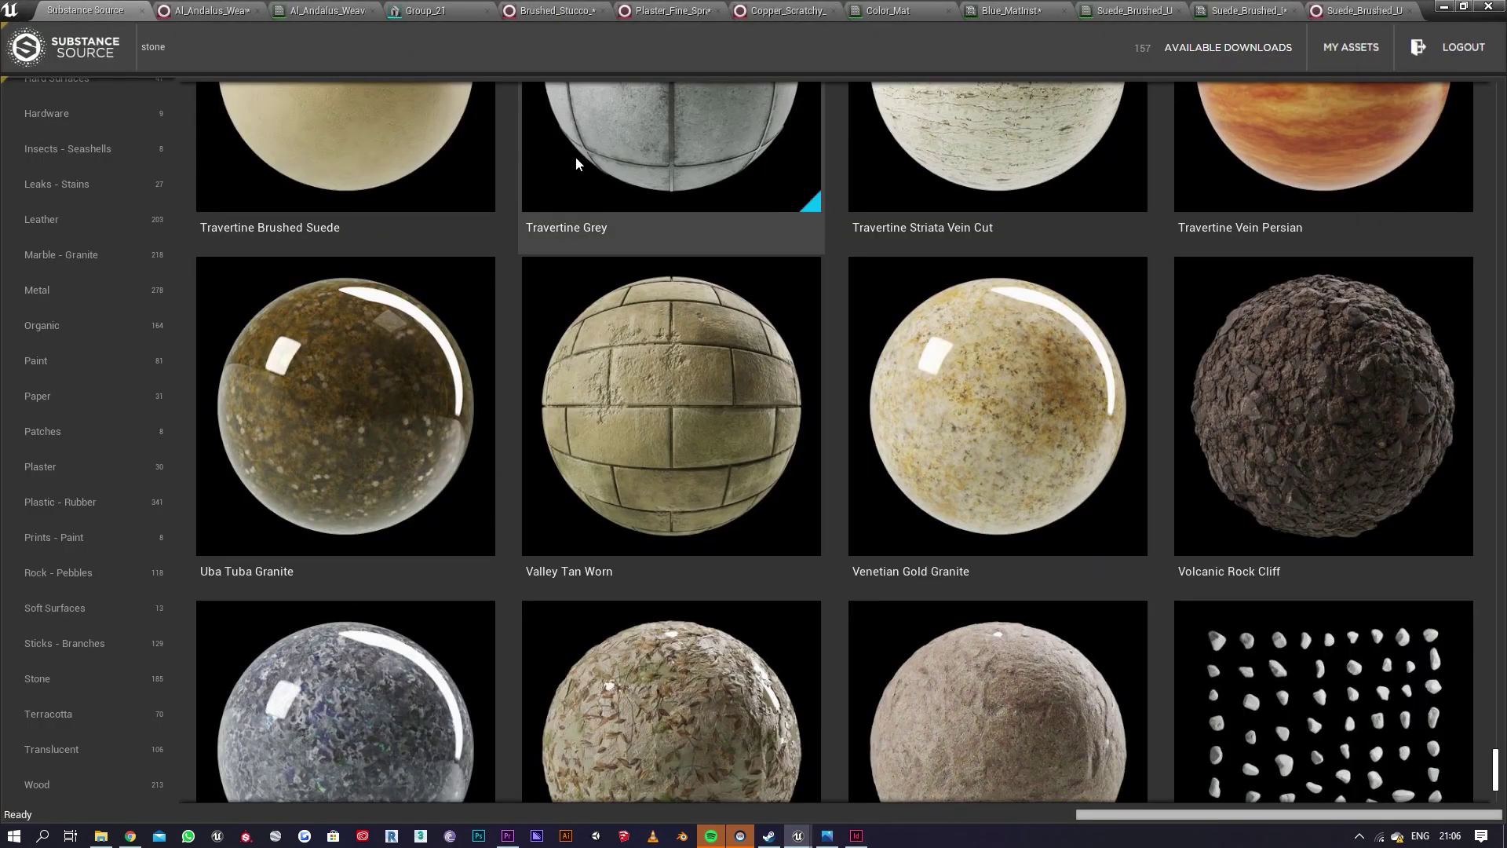
{"action": "scroll", "coordinate": [477, 563], "scroll_direction": "down", "scroll_amount": 5}
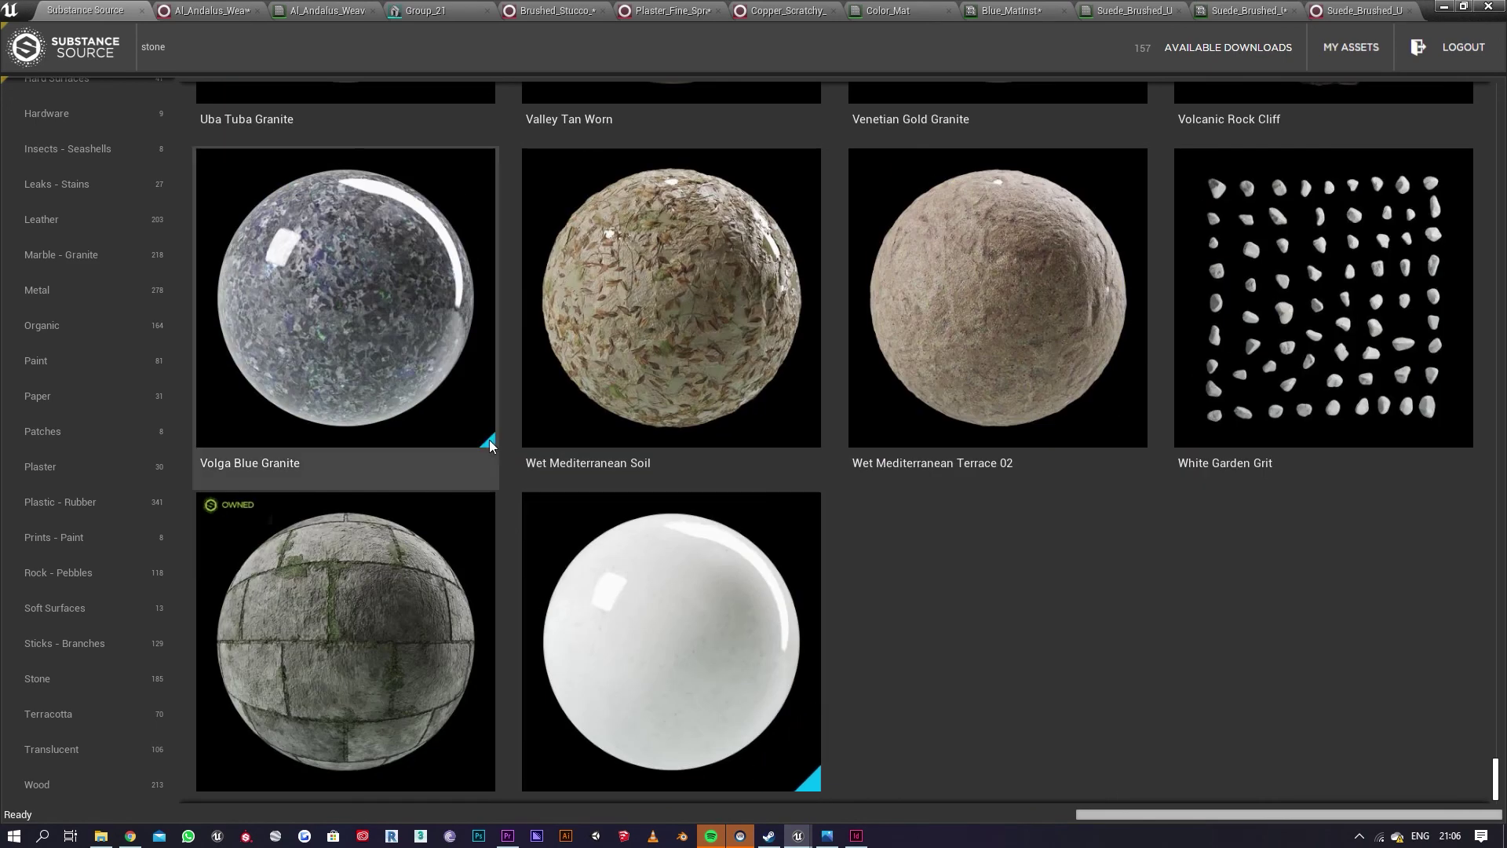
{"action": "left_click", "coordinate": [469, 424]}
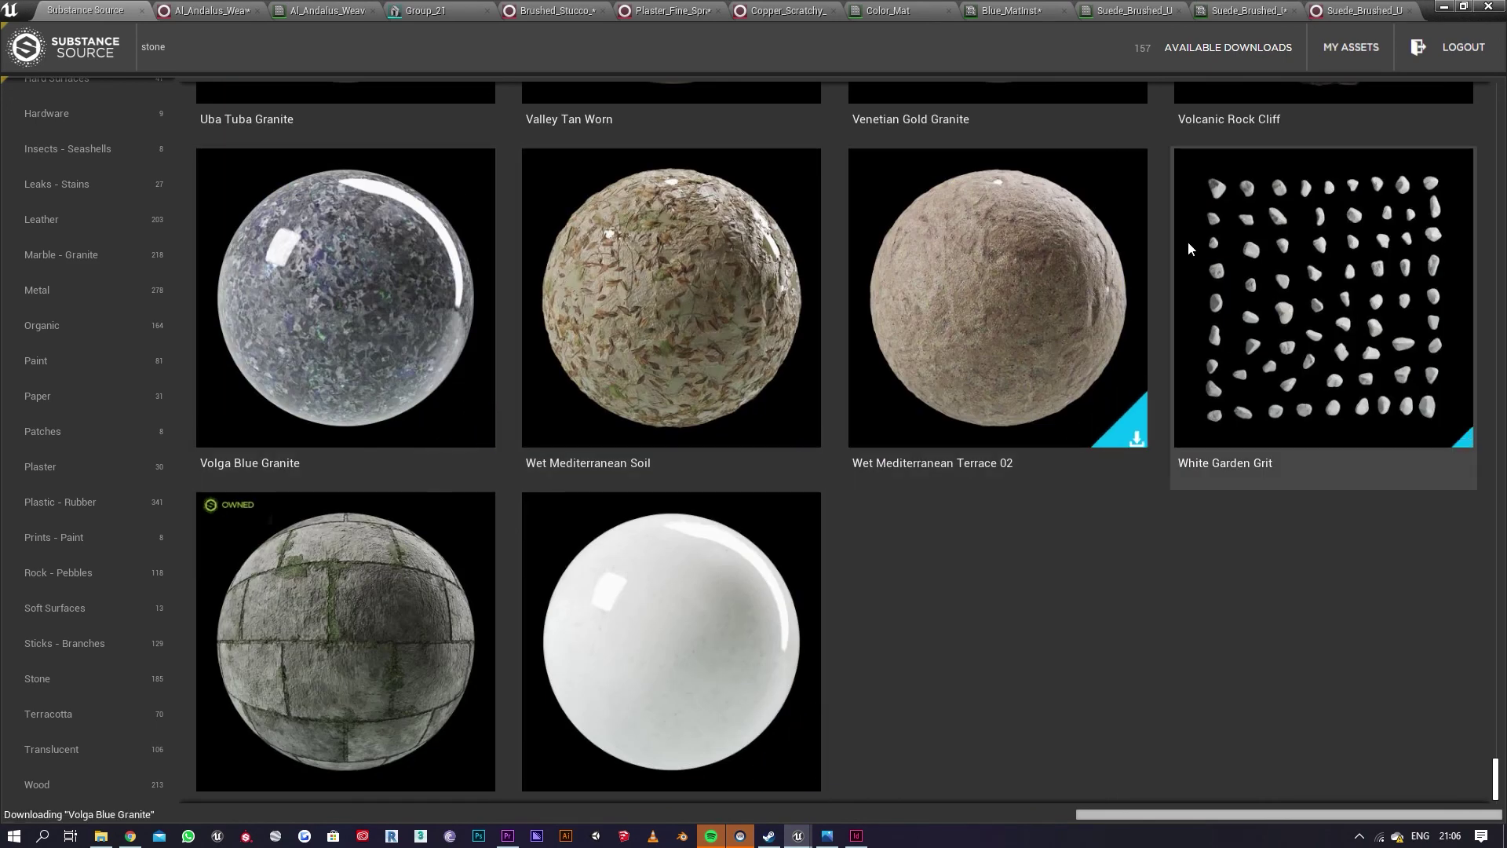
Step: Download the Travertine Striata Vein Cut material from Substance Source and return to the level
{"action": "scroll", "coordinate": [1232, 261], "scroll_direction": "up", "scroll_amount": 6}
{"action": "scroll", "coordinate": [1363, 260], "scroll_direction": "up", "scroll_amount": 2}
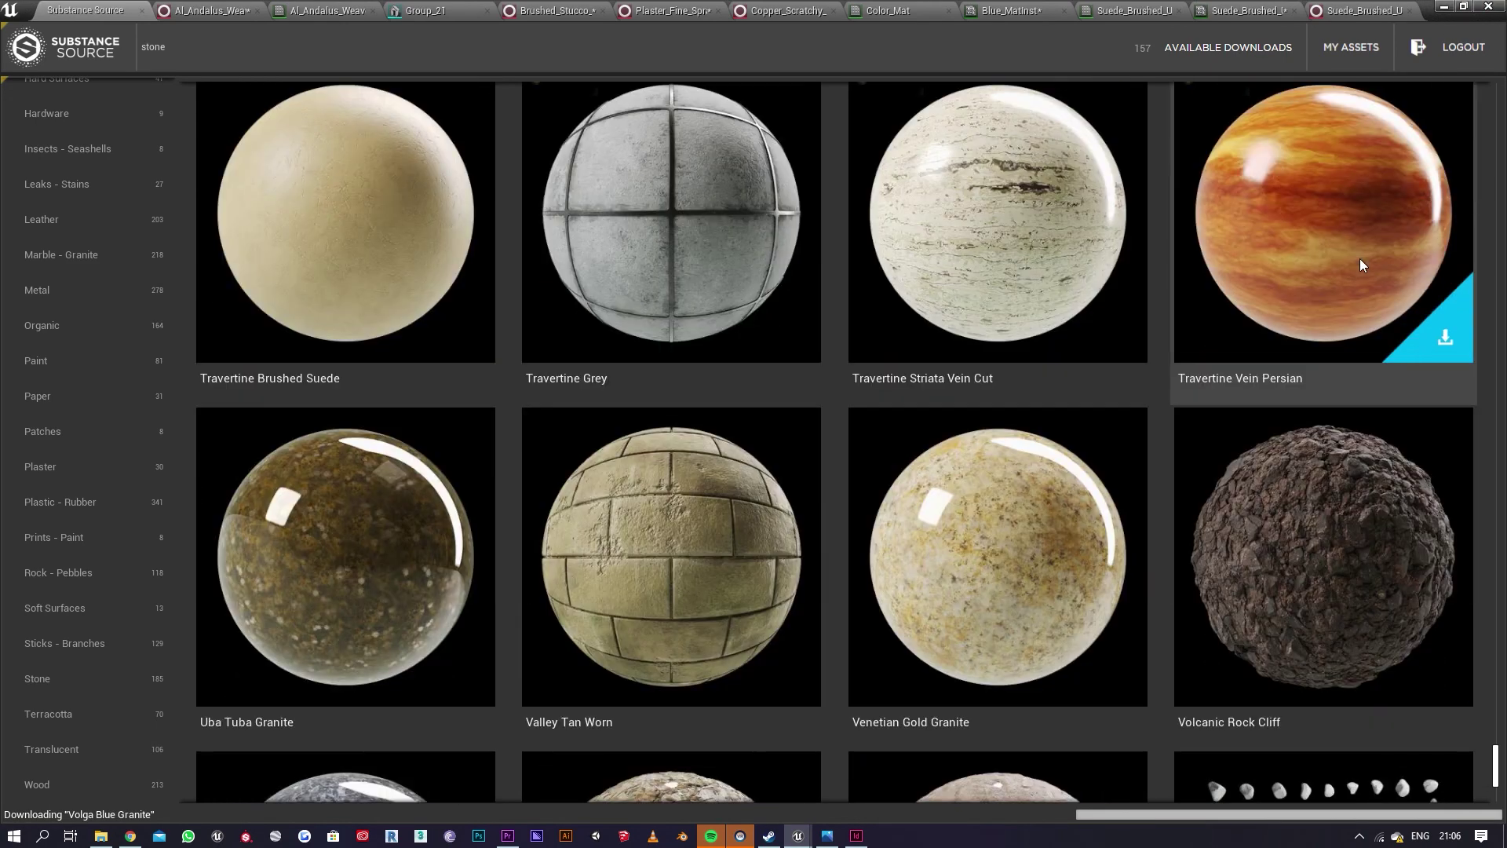
{"action": "left_click", "coordinate": [1443, 7]}
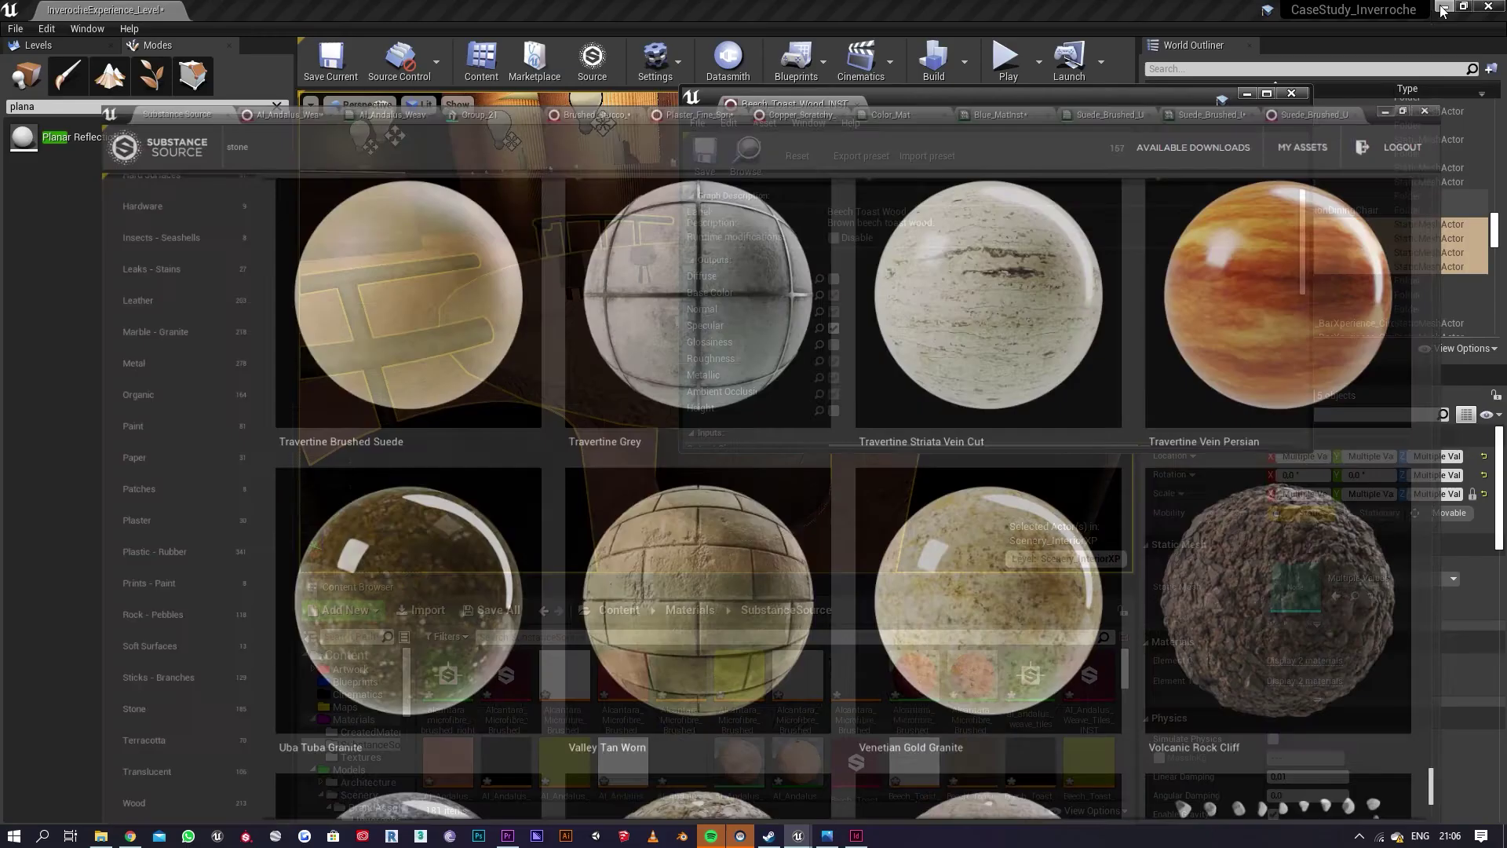
{"action": "key", "text": "alt+Tab"}
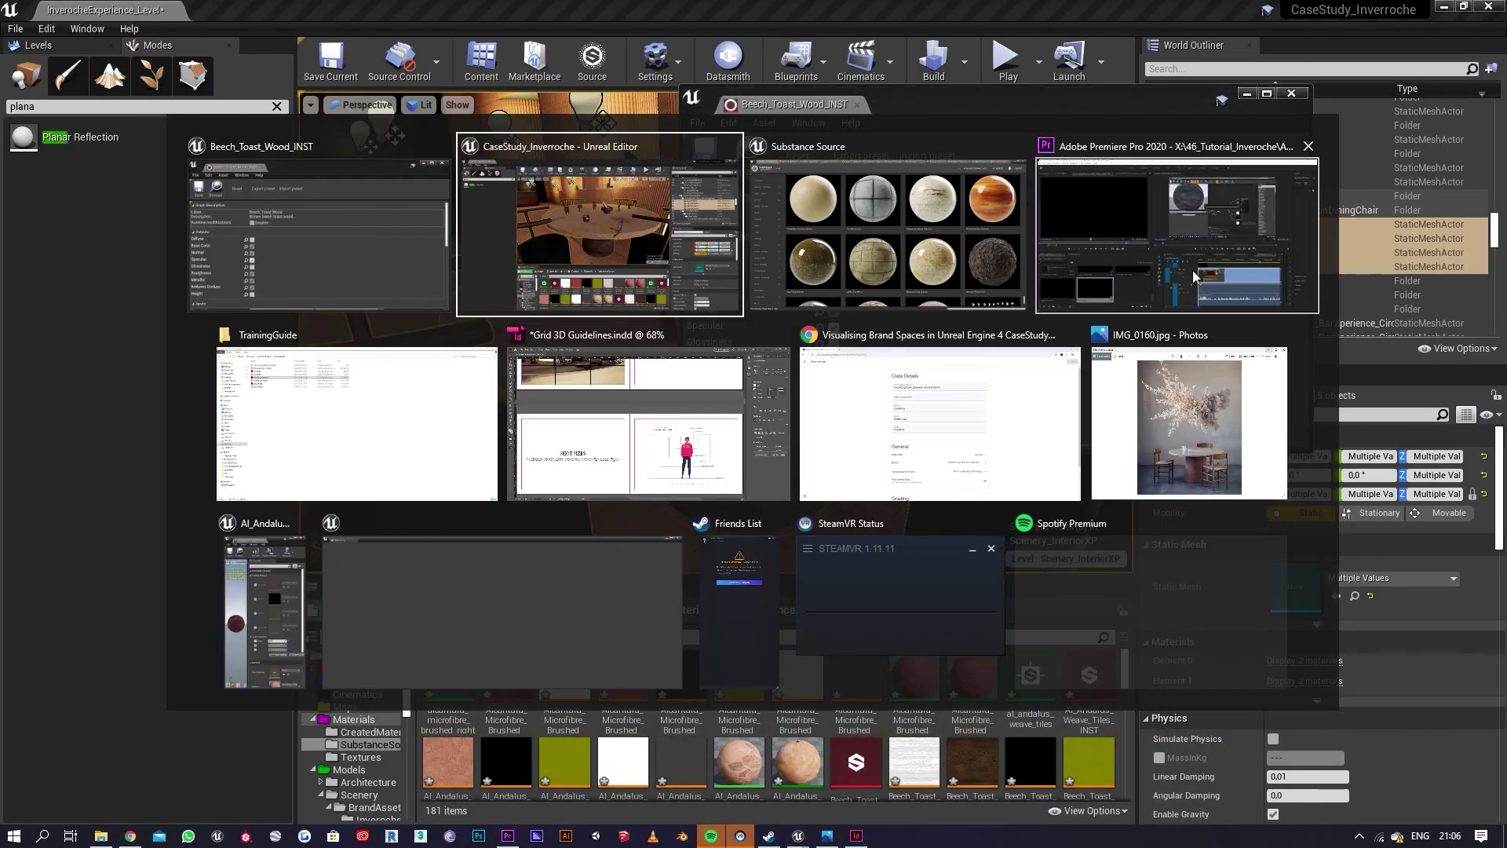
{"action": "left_click", "coordinate": [924, 259]}
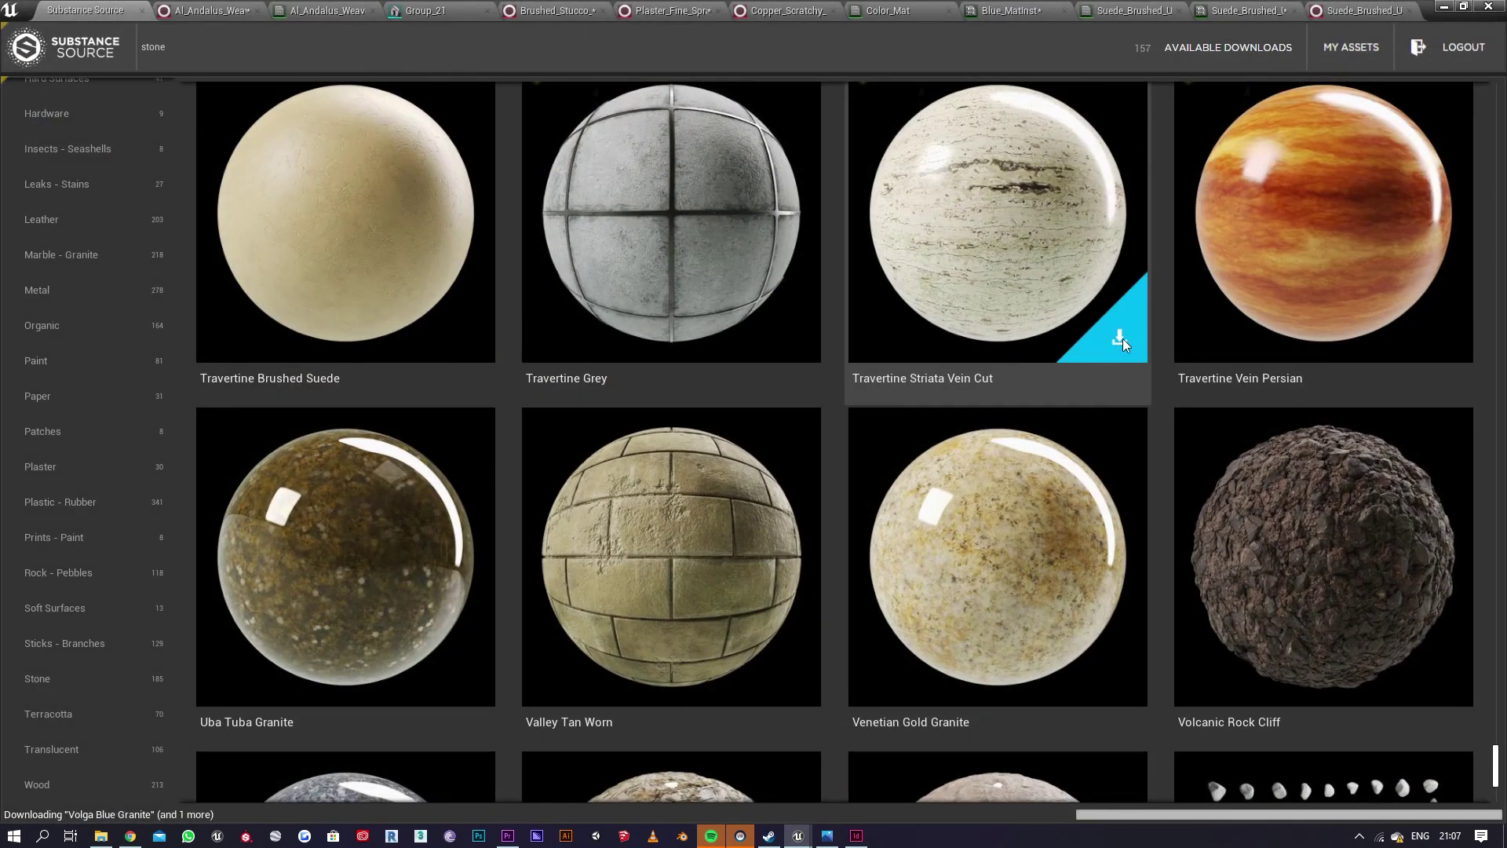
{"action": "left_click", "coordinate": [1444, 8]}
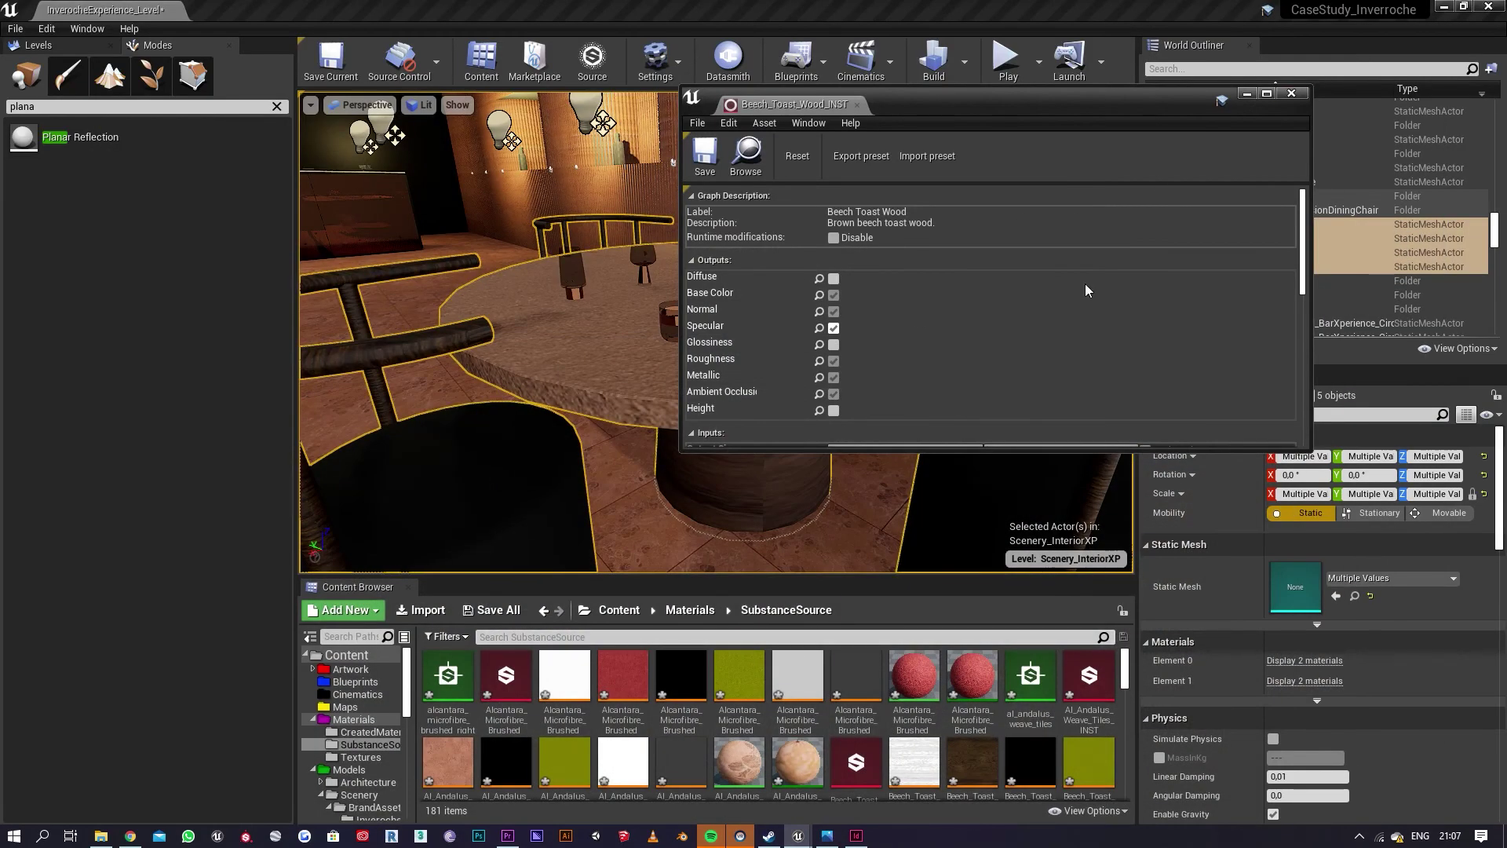
Step: Get the Beech_Toast_Wood_INST window out of the way and search the SubstanceSource folder for "gran"
{"action": "left_click", "coordinate": [1248, 93]}
{"action": "scroll", "coordinate": [777, 691], "scroll_direction": "down", "scroll_amount": 2}
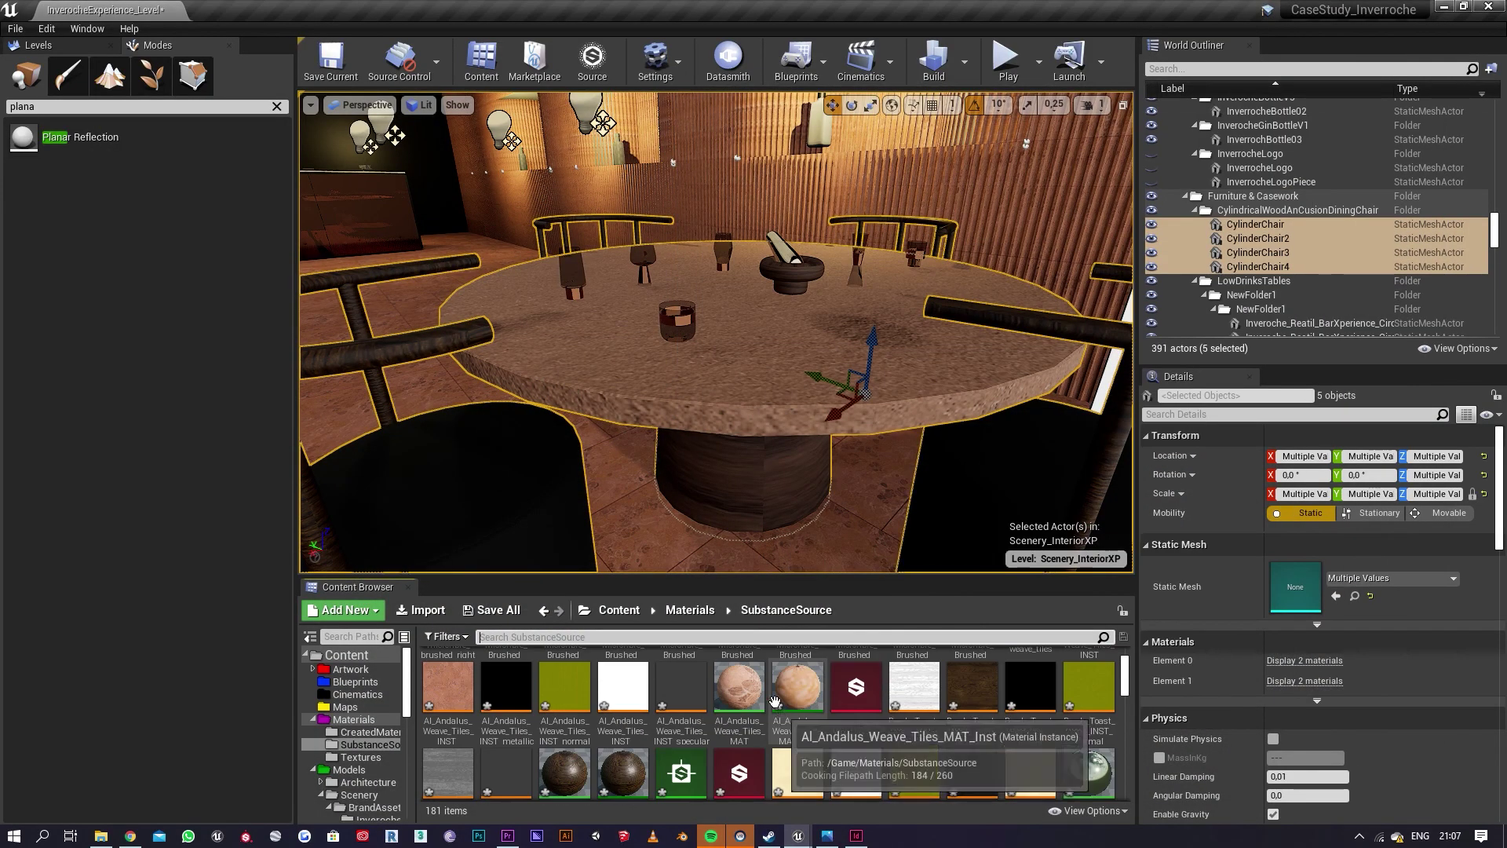
{"action": "left_click", "coordinate": [776, 640]}
{"action": "type", "text": "gr"}
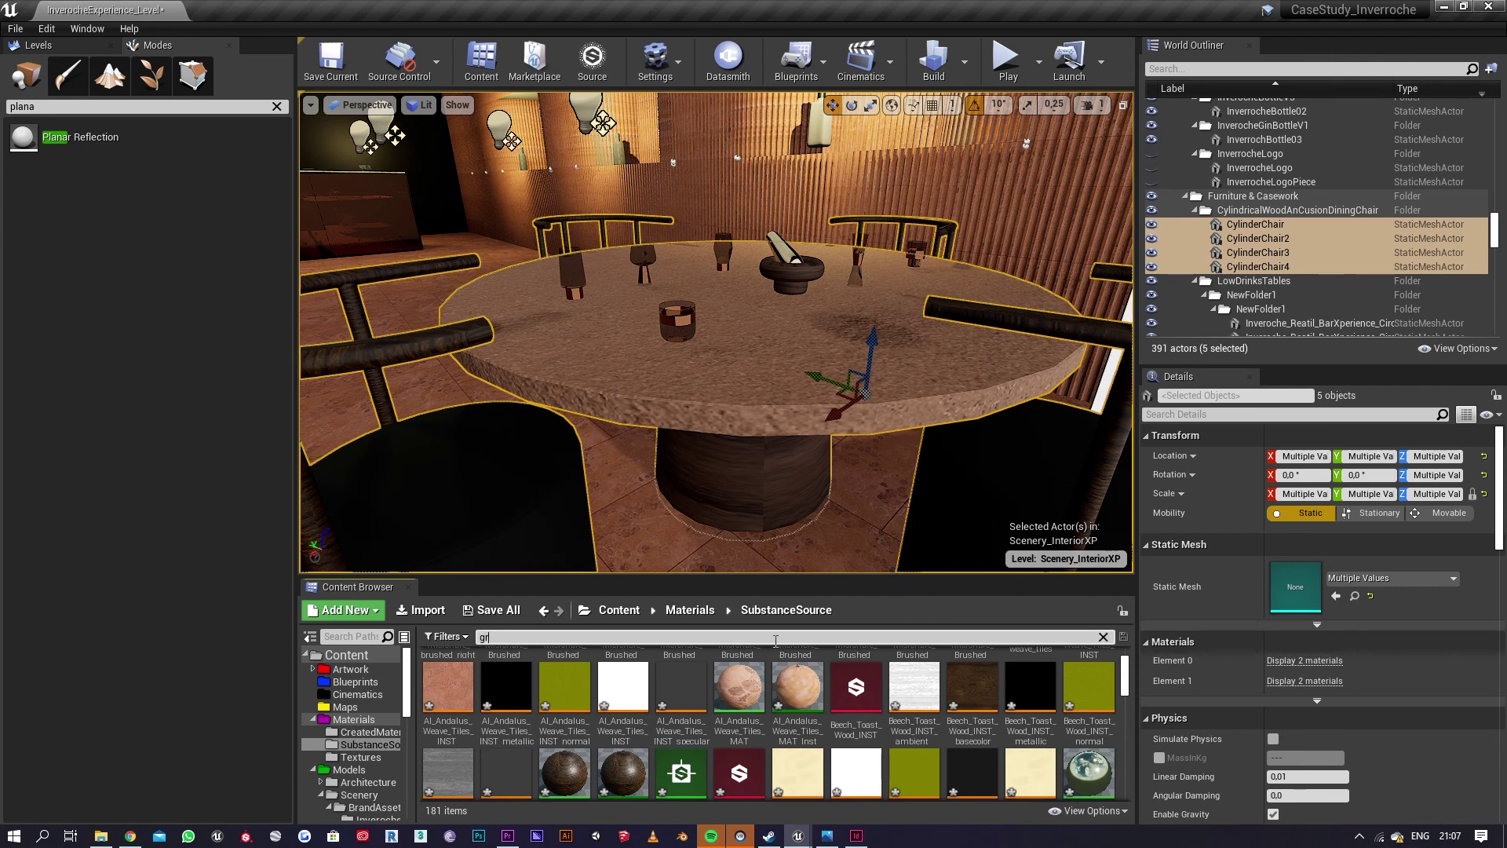
{"action": "type", "text": "an"}
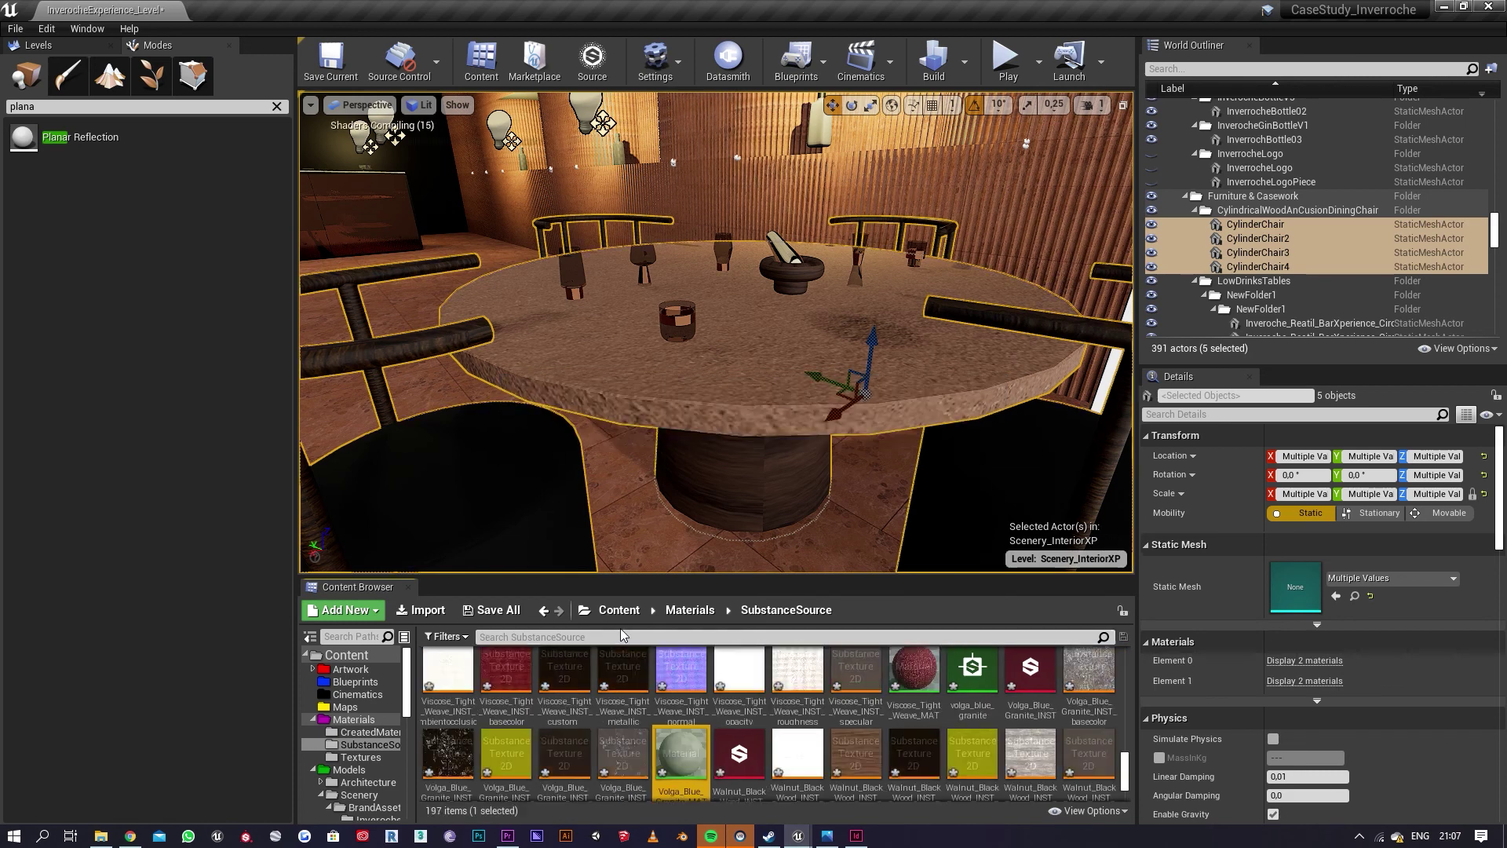
Step: Create a material instance from Volga_Blue_Granite_MAT and apply it to the pedestal of the round table
{"action": "right_click", "coordinate": [683, 755]}
{"action": "left_click", "coordinate": [765, 382]}
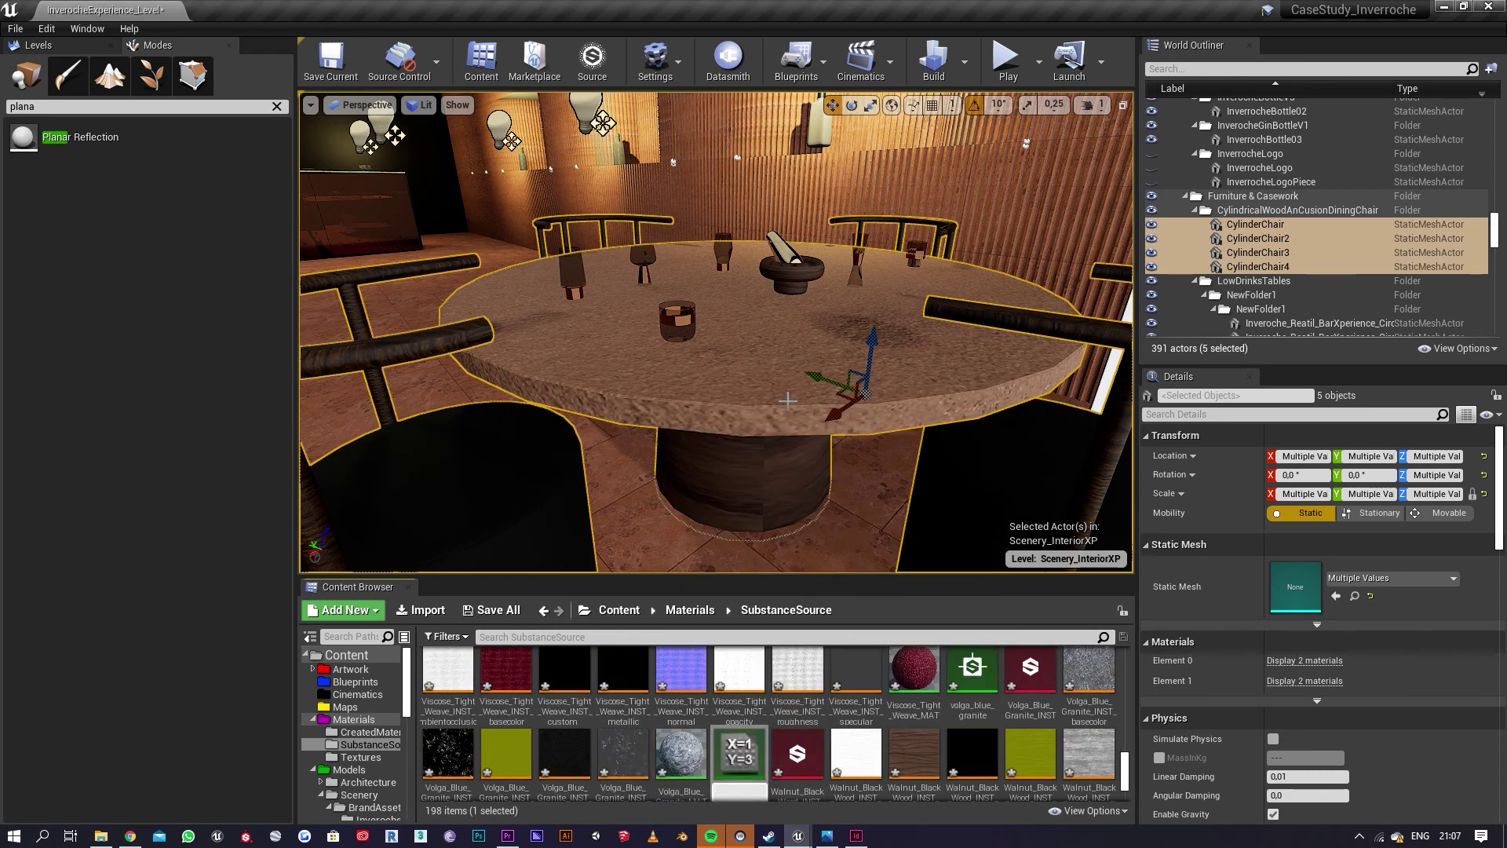
{"action": "left_click_drag", "start_coordinate": [738, 754], "coordinate": [761, 542]}
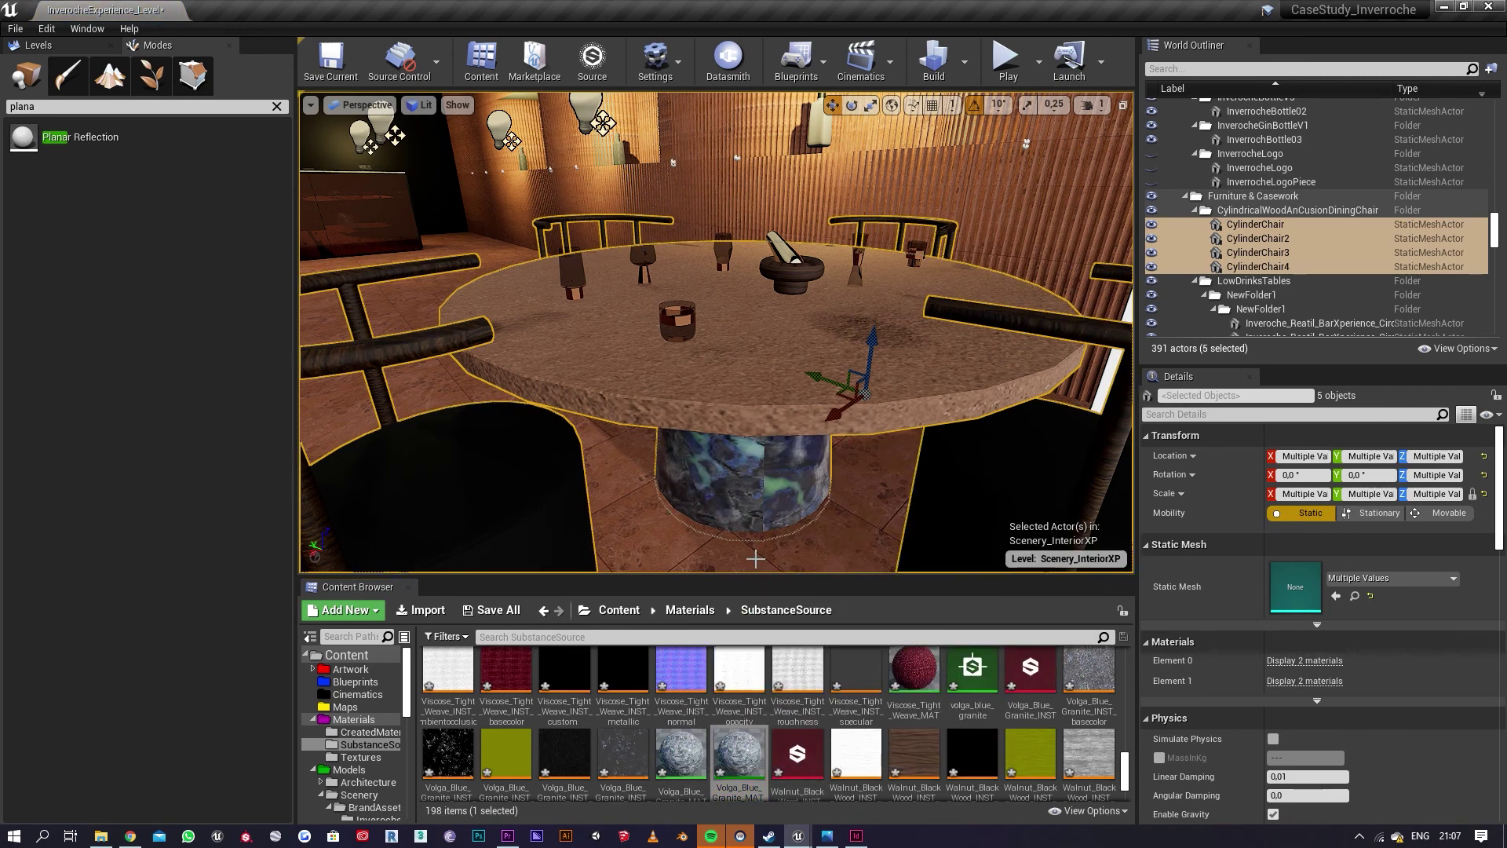
{"action": "mouse_move", "coordinate": [754, 555]}
{"action": "right_mouse_down"}
{"action": "mouse_move", "coordinate": [744, 503]}
{"action": "mouse_move", "coordinate": [724, 557]}
{"action": "right_mouse_up"}
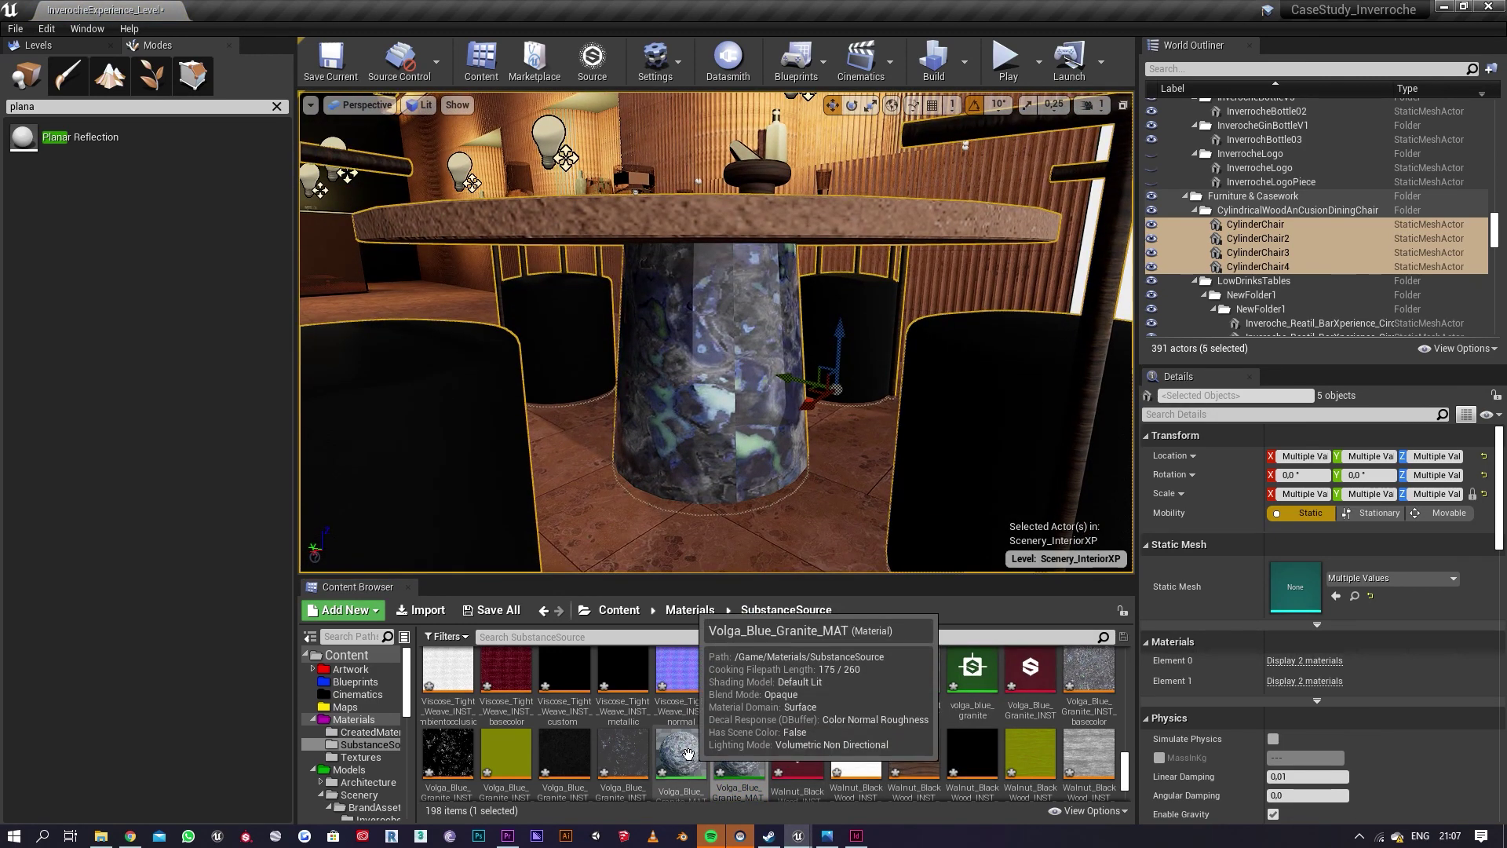
Step: Copy the TexCoord, X, Y, Power, MakeFloat2 and Multiply tiling nodes from the Al_Andalus material graph into the Volga_Blue_Granite_MAT graph
{"action": "double_click", "coordinate": [690, 755]}
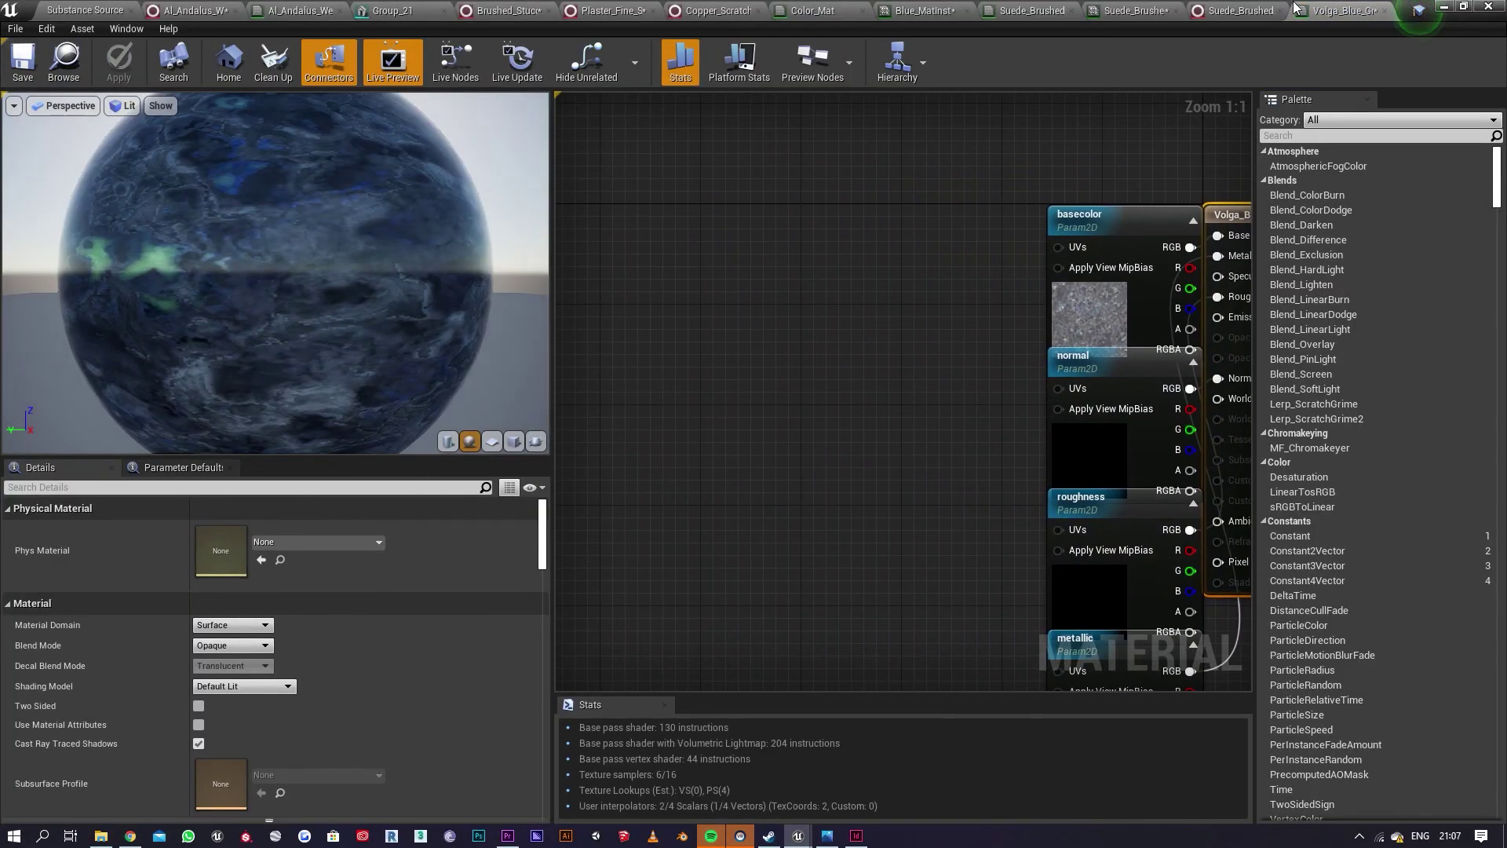
{"action": "left_click", "coordinate": [1239, 11]}
{"action": "left_click", "coordinate": [538, 11]}
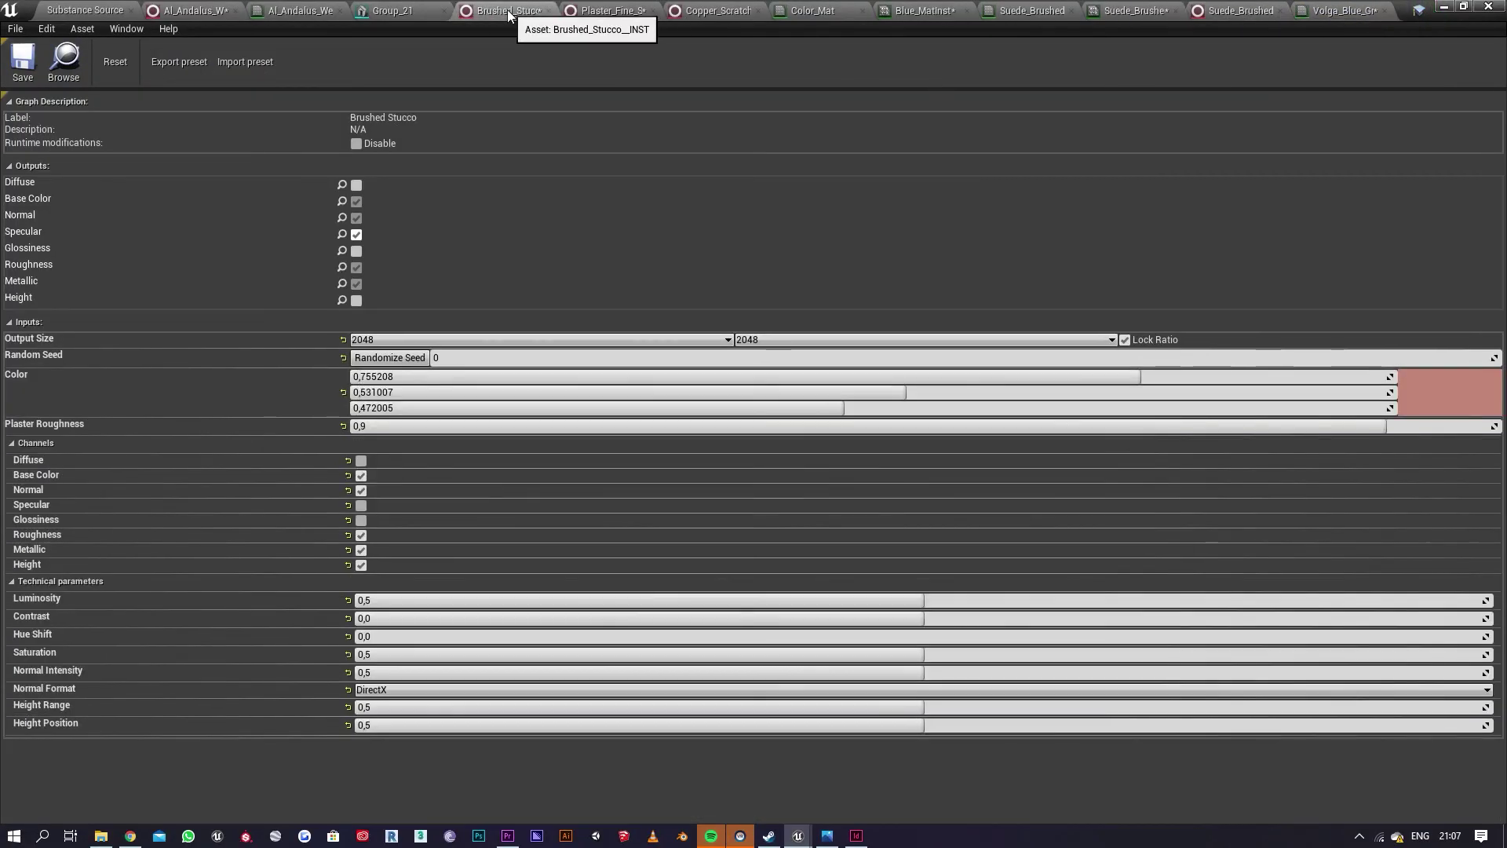
{"action": "left_click", "coordinate": [300, 11]}
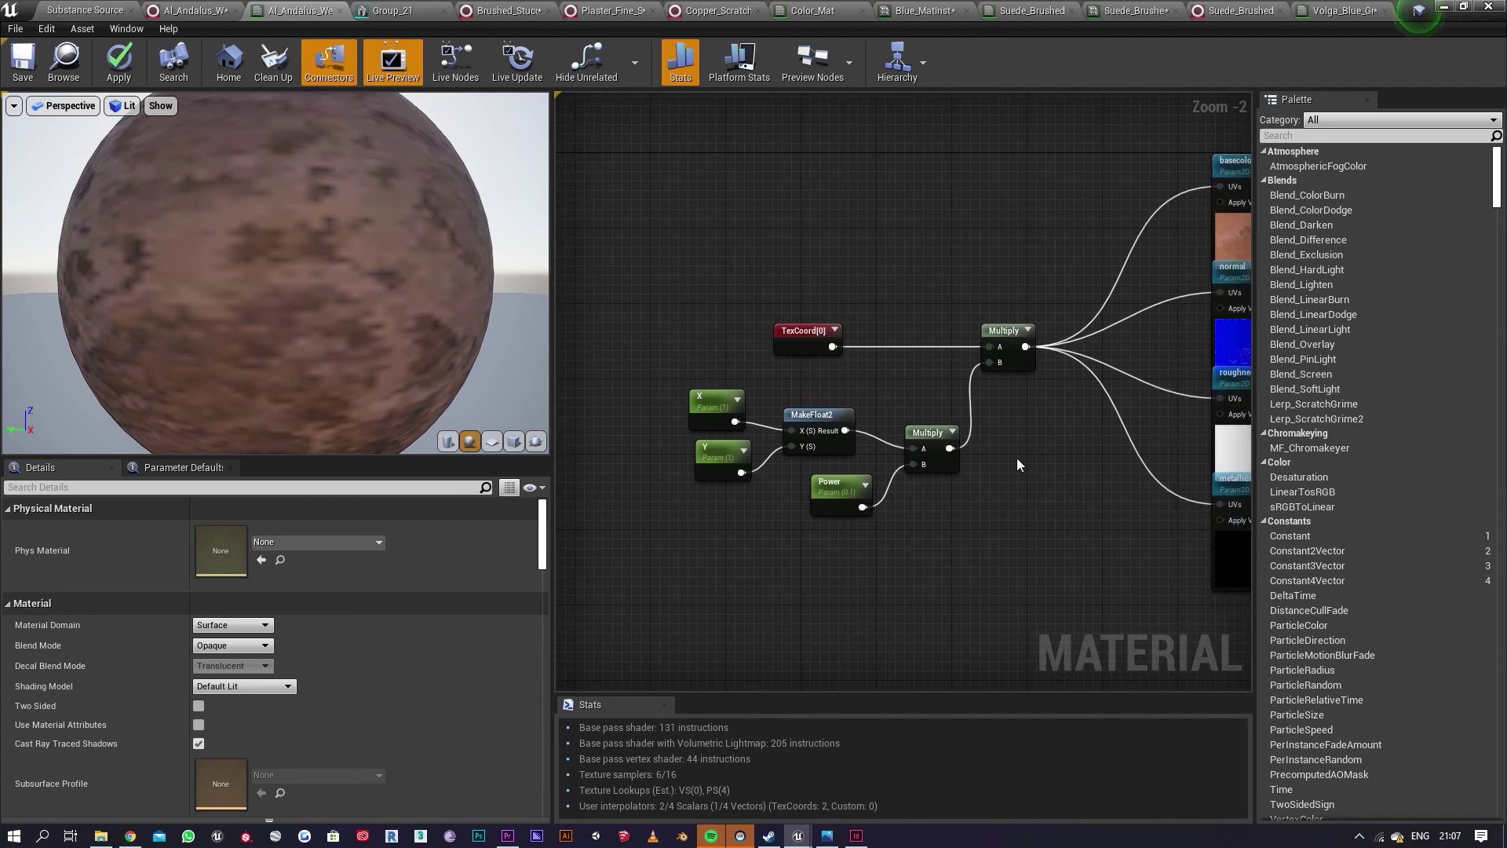
{"action": "left_click_drag", "start_coordinate": [1003, 522], "coordinate": [667, 300]}
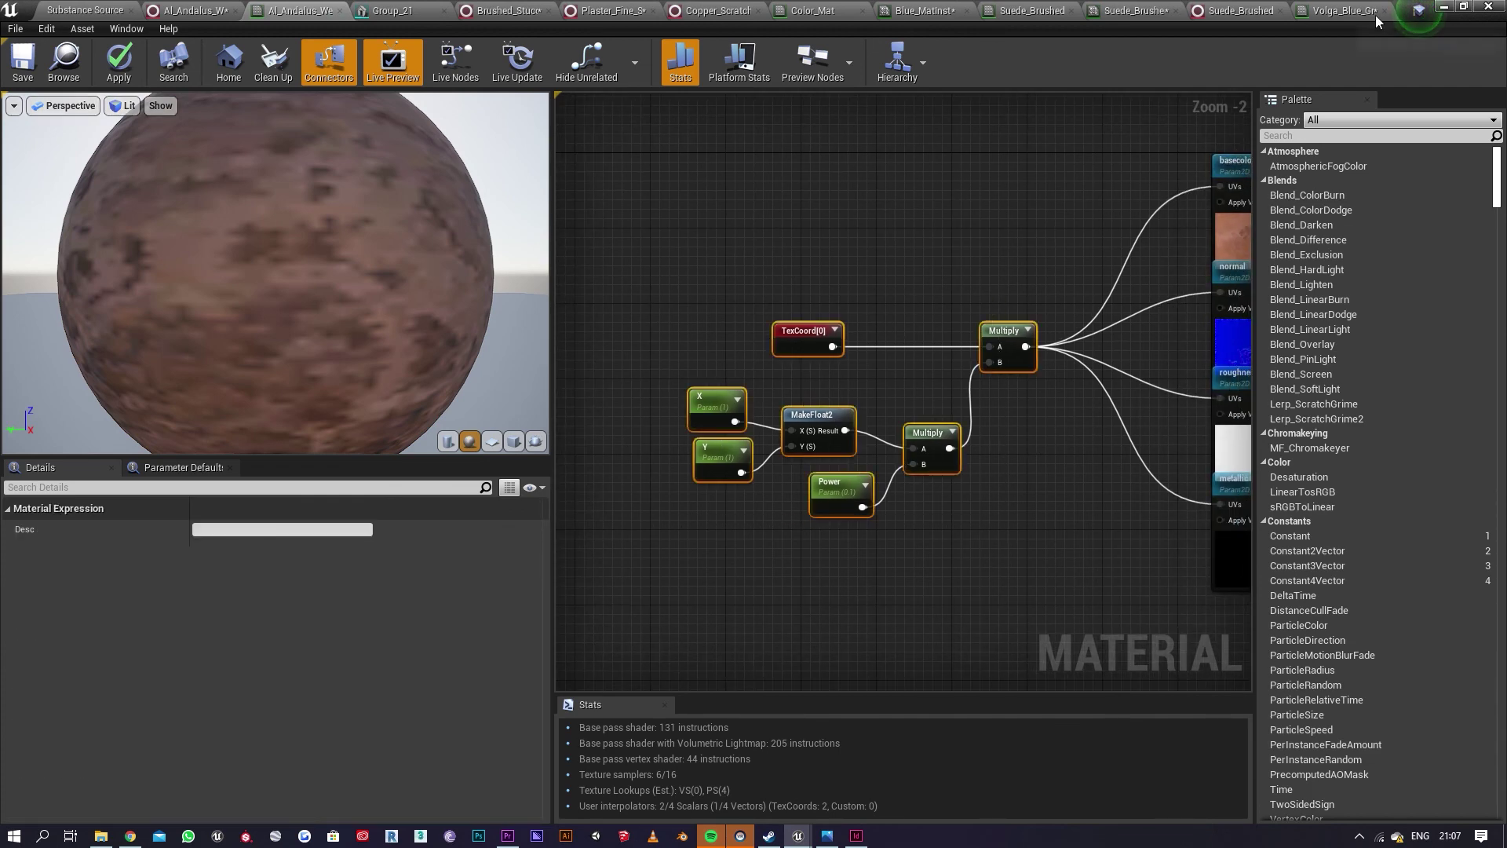
{"action": "left_click", "coordinate": [1350, 11]}
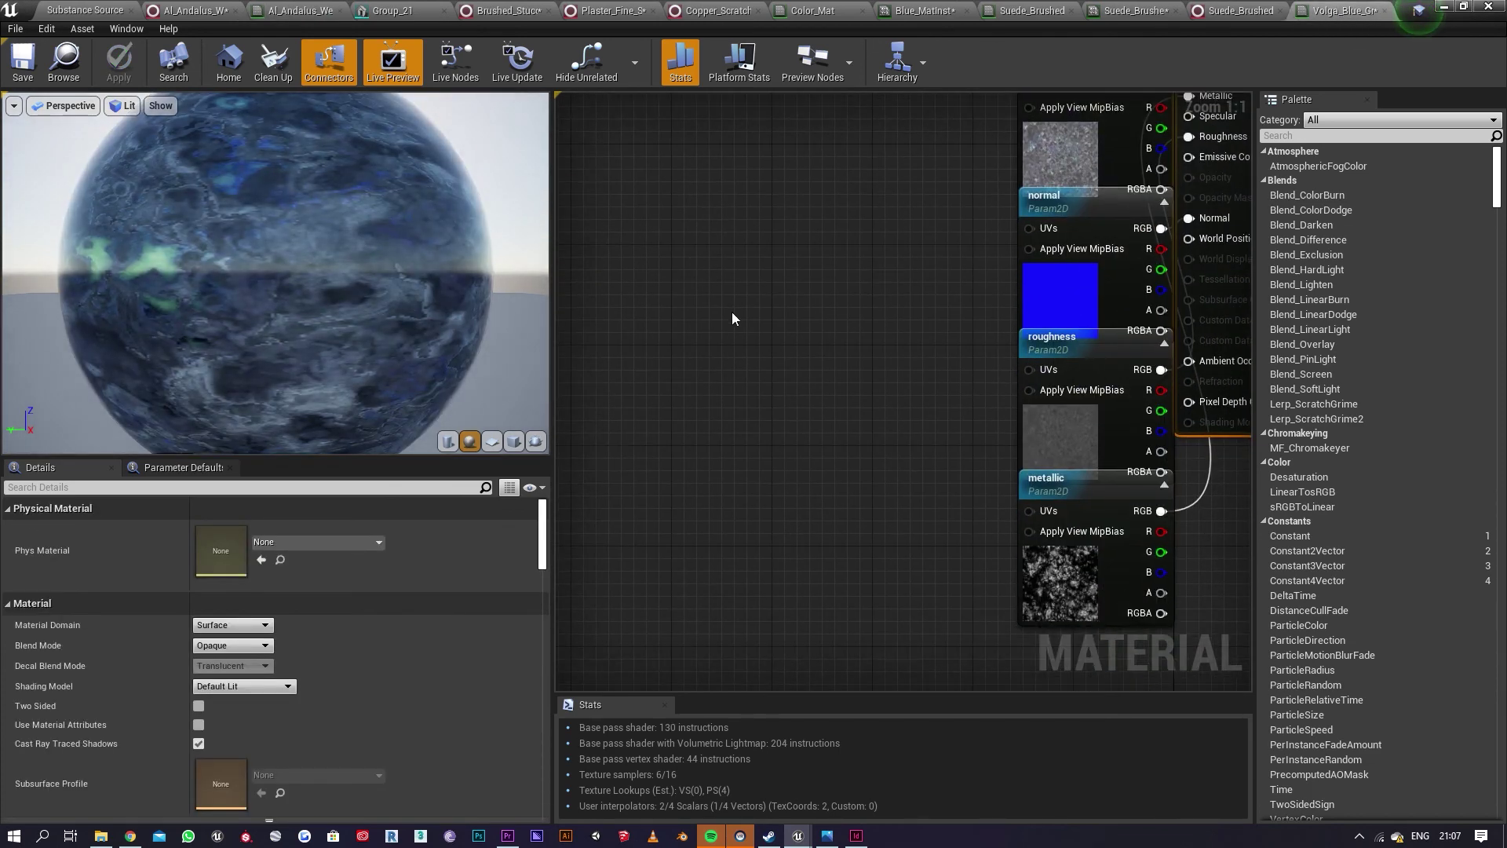
{"action": "key", "text": "ctrl+v"}
{"action": "left_click_drag", "start_coordinate": [956, 365], "coordinate": [780, 390]}
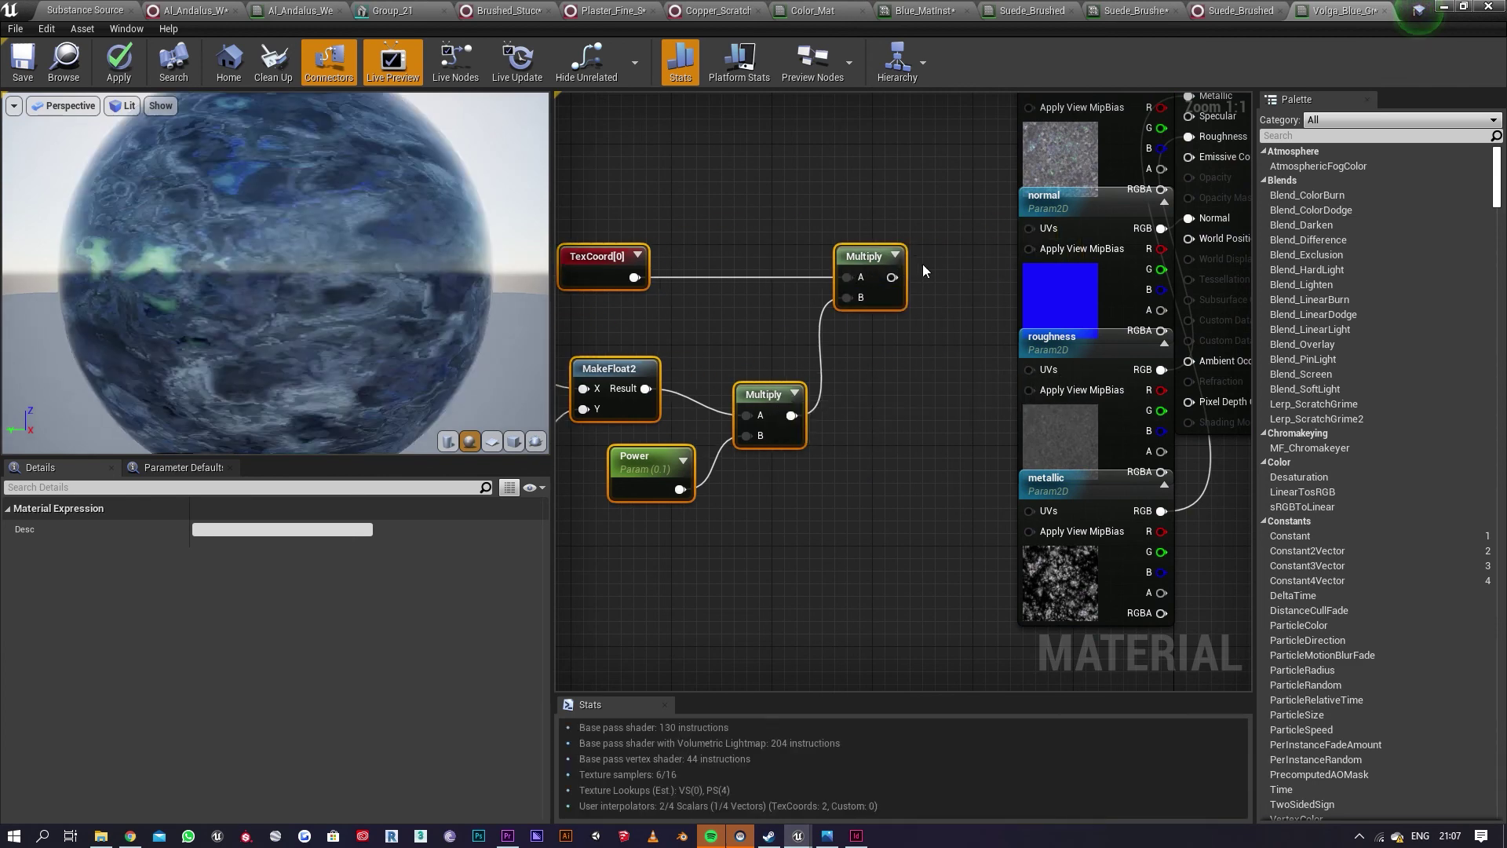
Step: Connect the final Multiply output to the UVs of the basecolor, normal, roughness and metallic texture nodes
{"action": "left_click_drag", "start_coordinate": [892, 277], "coordinate": [1031, 229]}
{"action": "right_click_drag", "start_coordinate": [928, 232], "coordinate": [858, 380]}
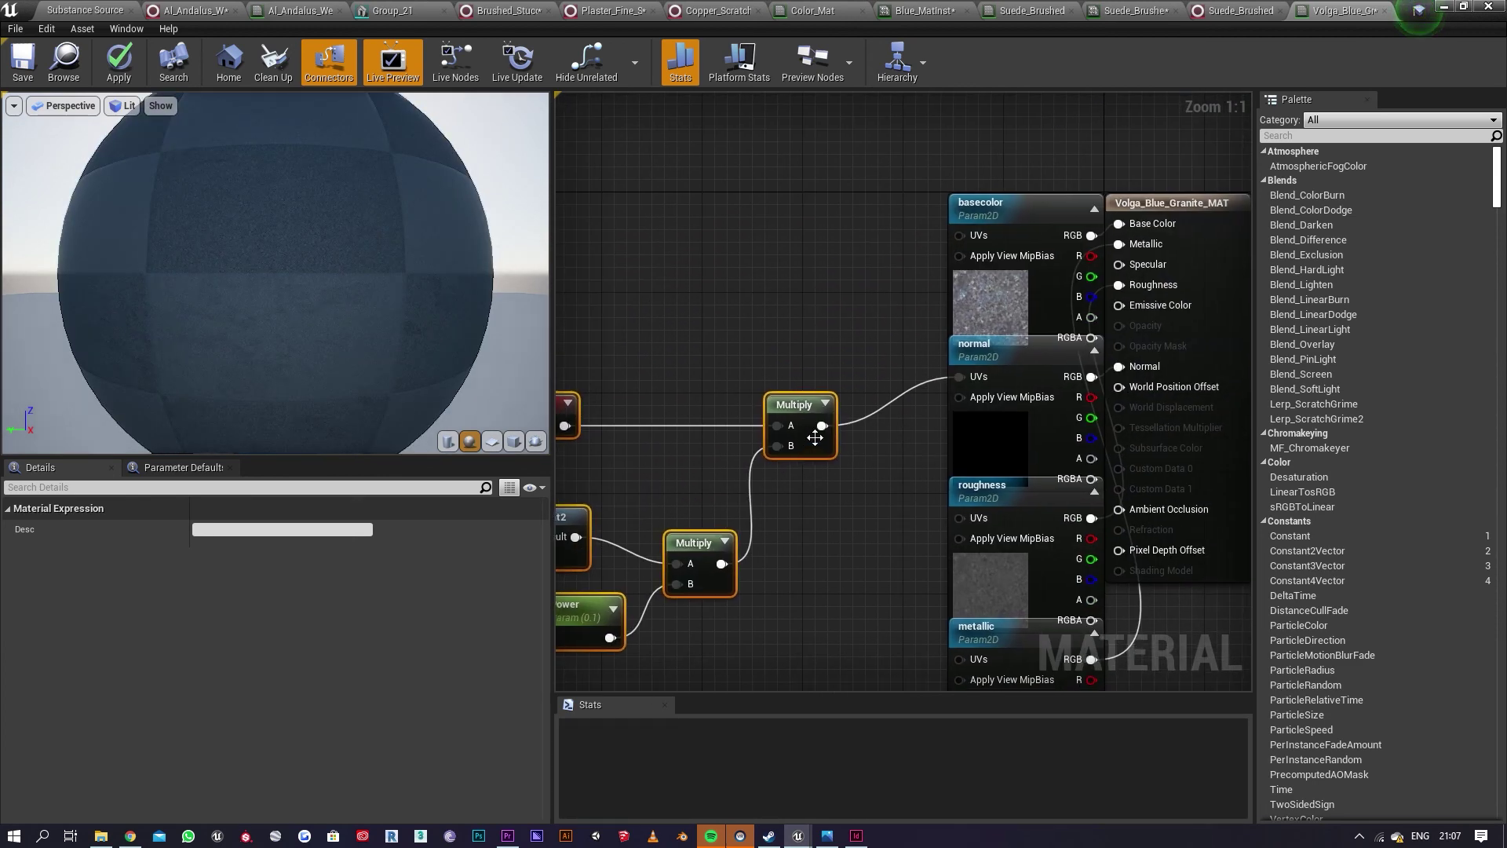
{"action": "left_click_drag", "start_coordinate": [820, 426], "coordinate": [960, 518]}
{"action": "left_click_drag", "start_coordinate": [822, 425], "coordinate": [945, 471]}
Step: Set the Power parameter's default value to 10, save the granite material and return to the level
{"action": "left_click", "coordinate": [597, 431]}
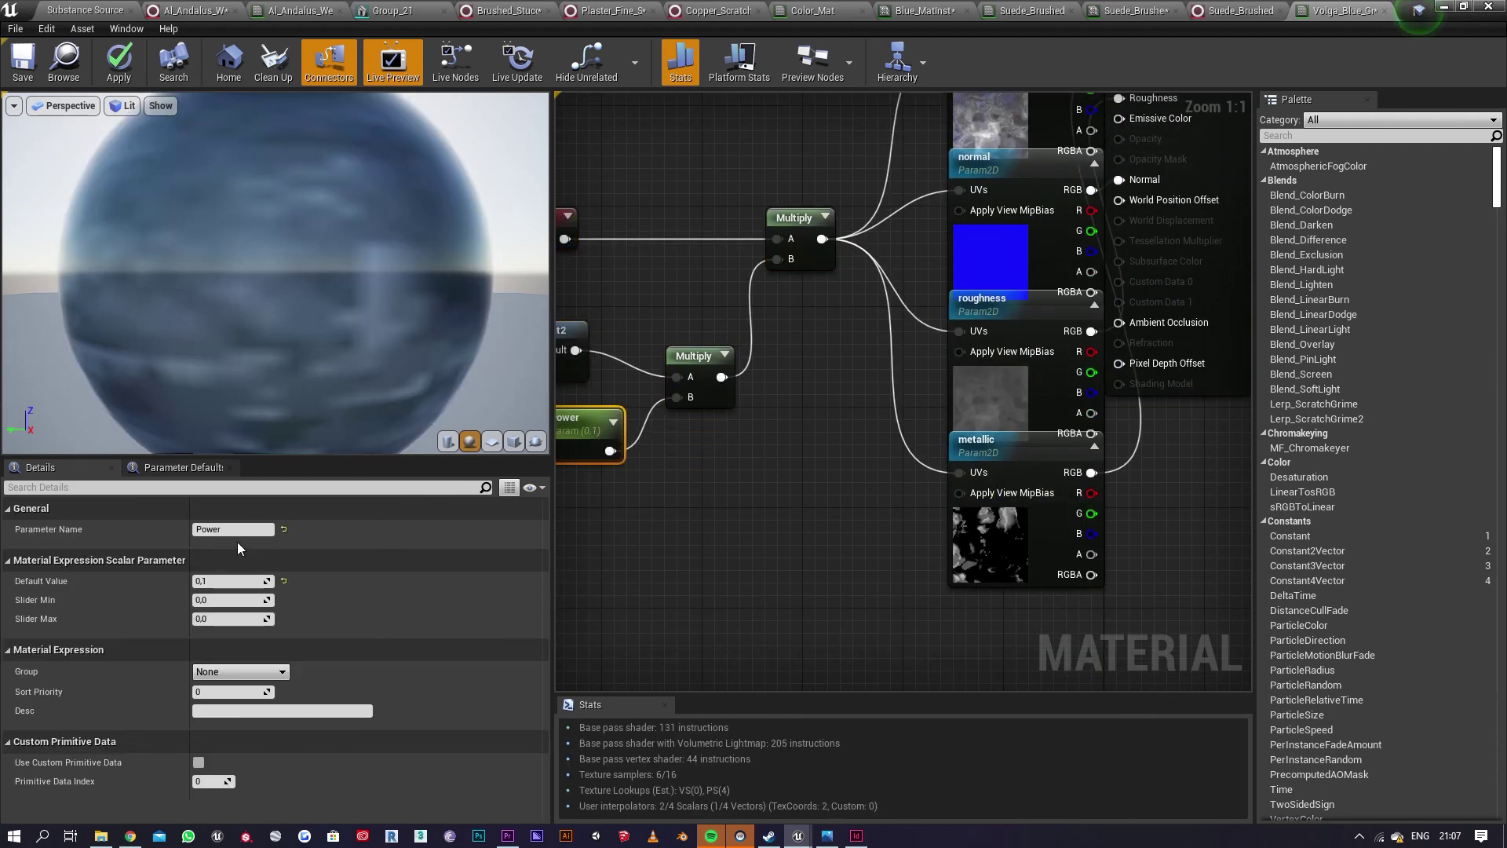
{"action": "left_click", "coordinate": [245, 580]}
{"action": "type", "text": "10"}
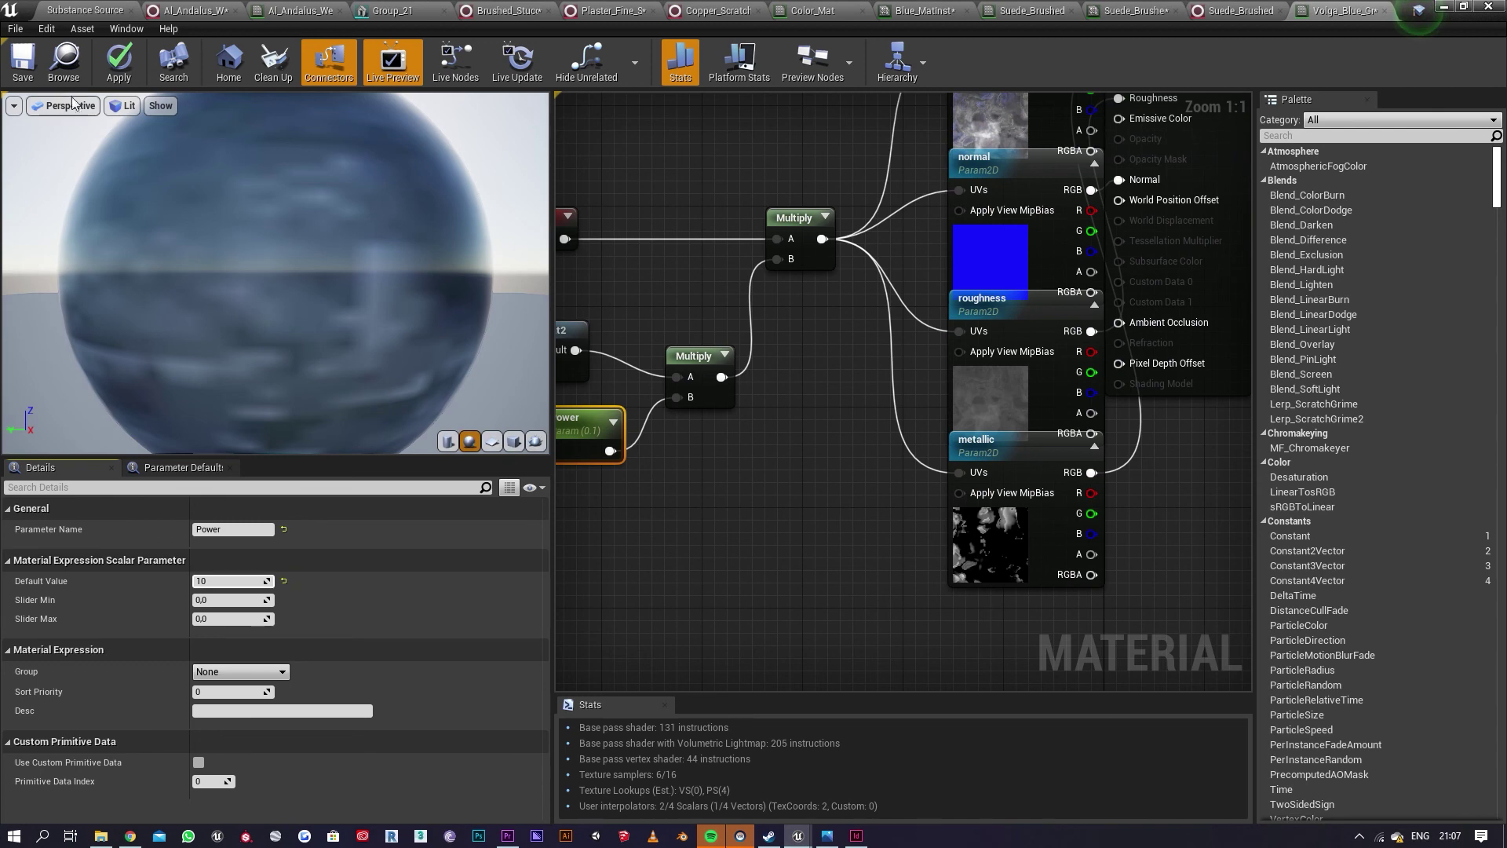
{"action": "left_click", "coordinate": [28, 71]}
{"action": "left_click", "coordinate": [22, 63]}
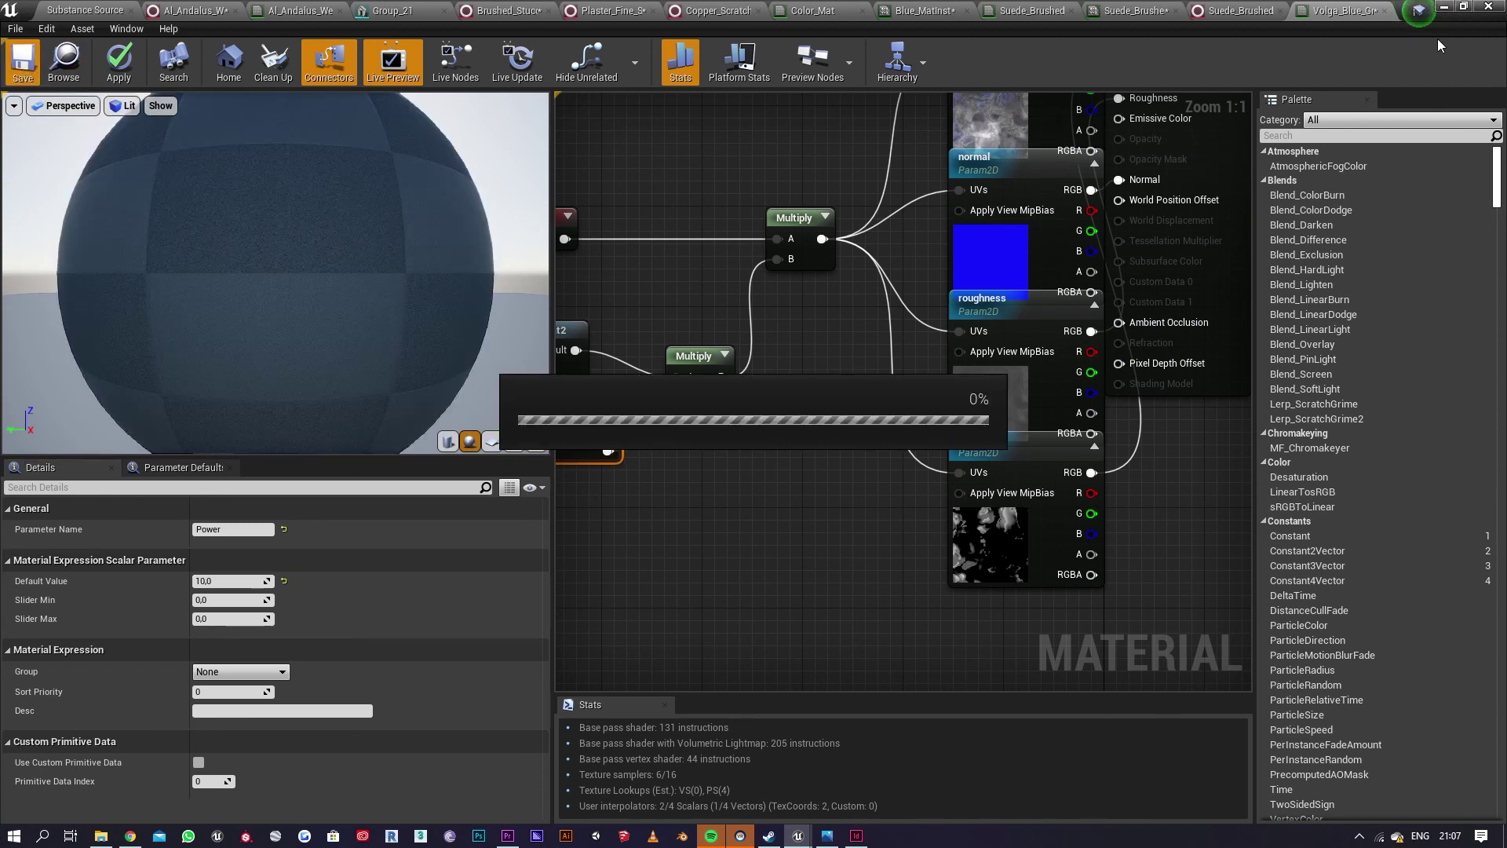
{"action": "left_click", "coordinate": [1444, 7]}
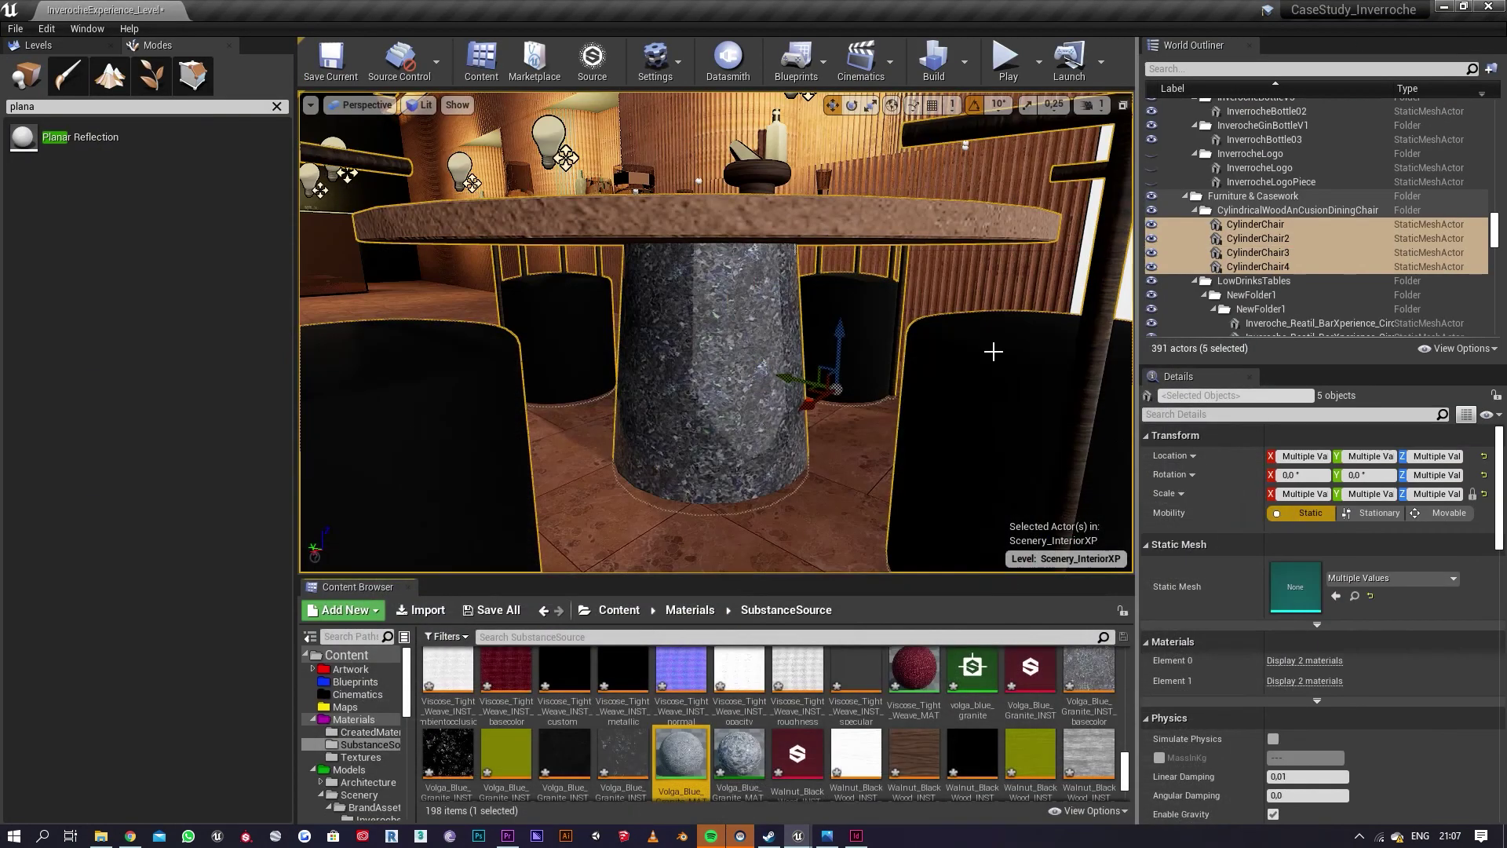
Step: Open Volga_Blue_Granite_INST and set Color Saturated Spot to a dark grey of about 0.188, 0.190, 0.234
{"action": "scroll", "coordinate": [860, 437], "scroll_direction": "down", "scroll_amount": 10}
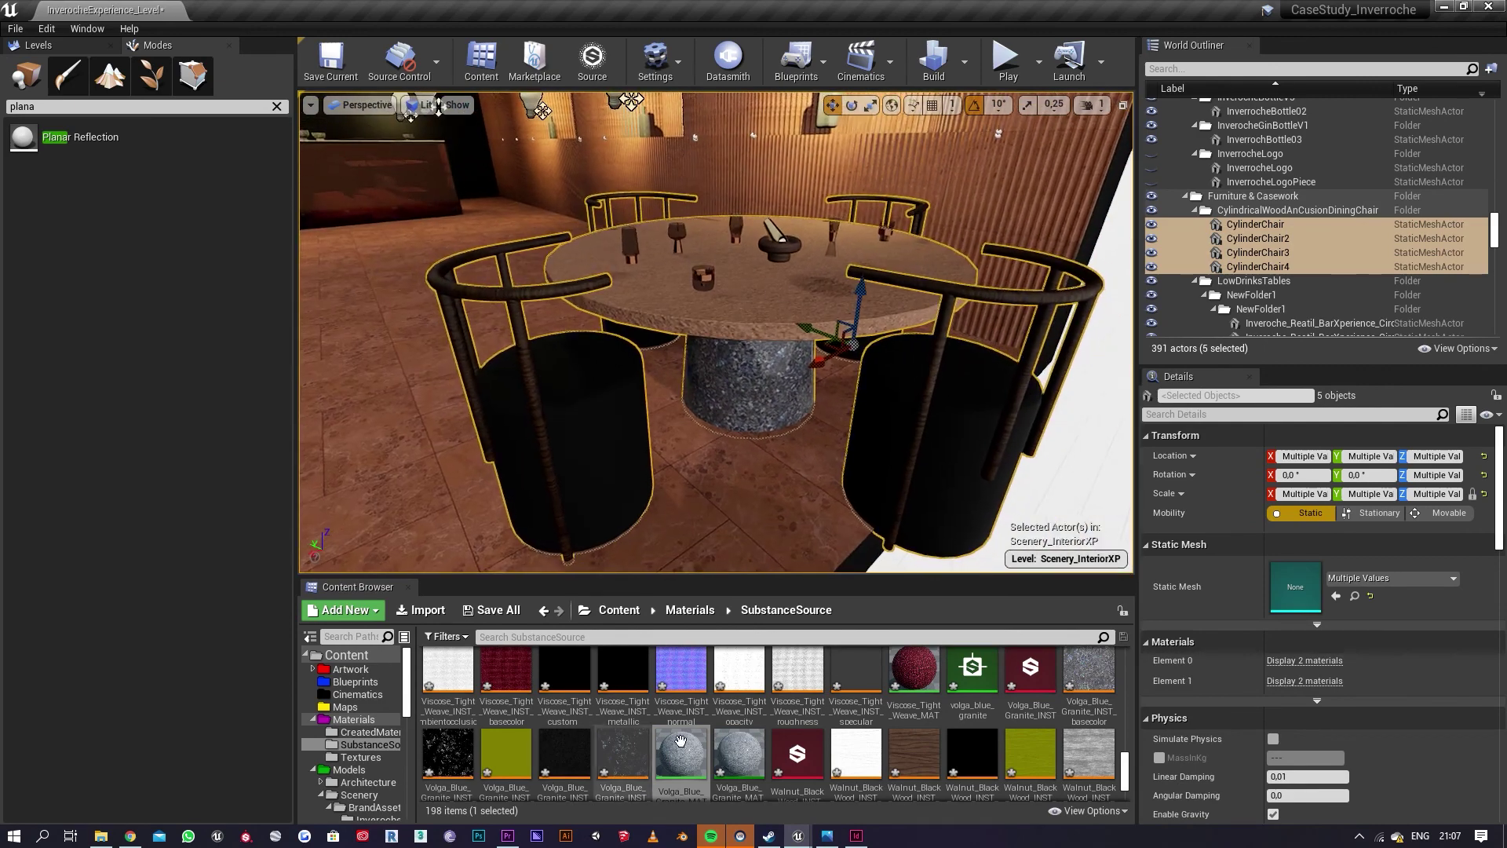
{"action": "double_click", "coordinate": [1030, 671]}
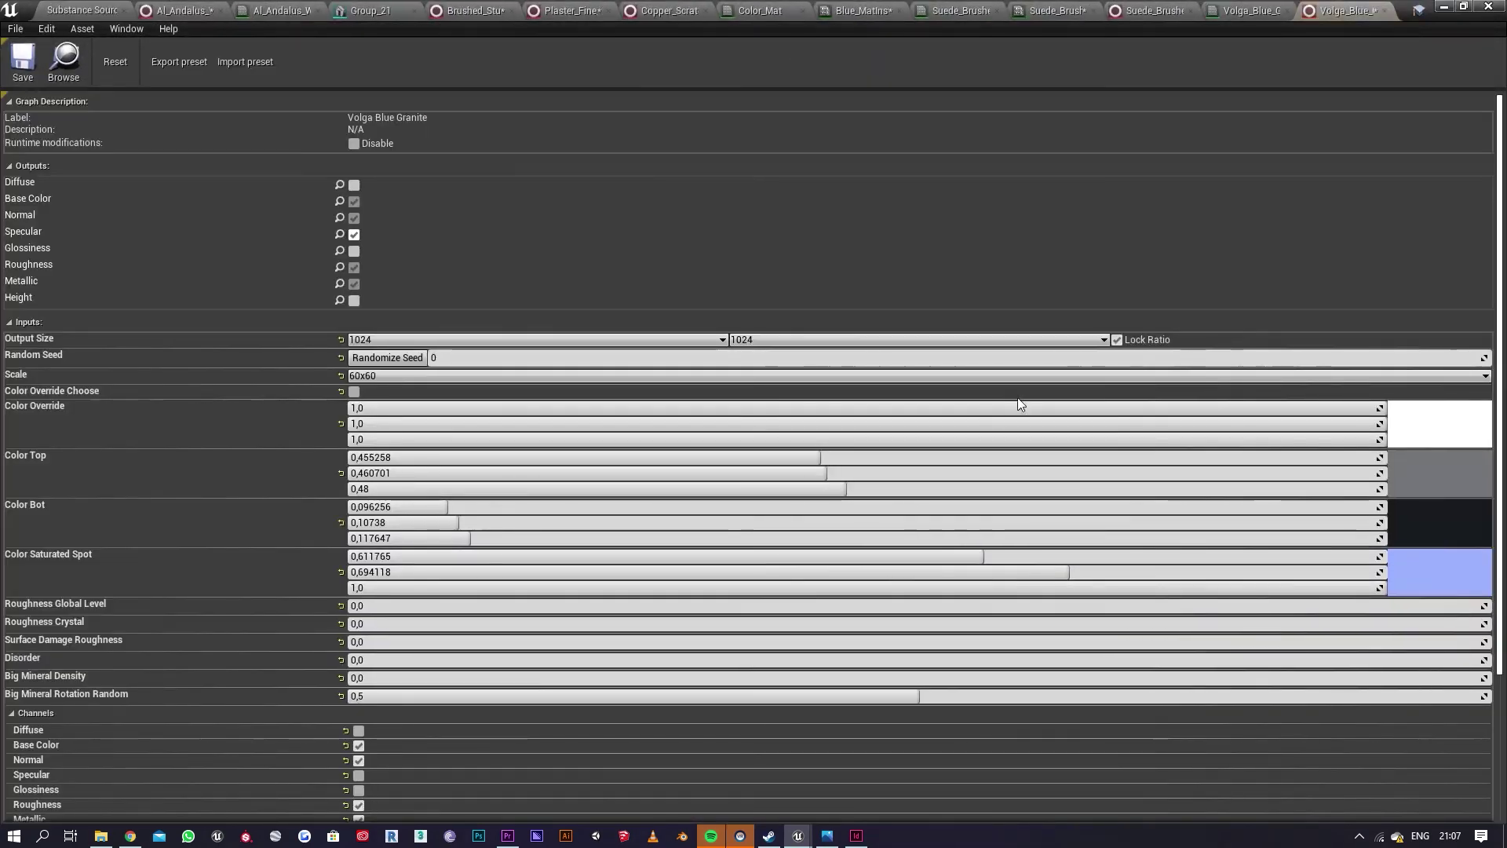
{"action": "left_click", "coordinate": [1440, 585]}
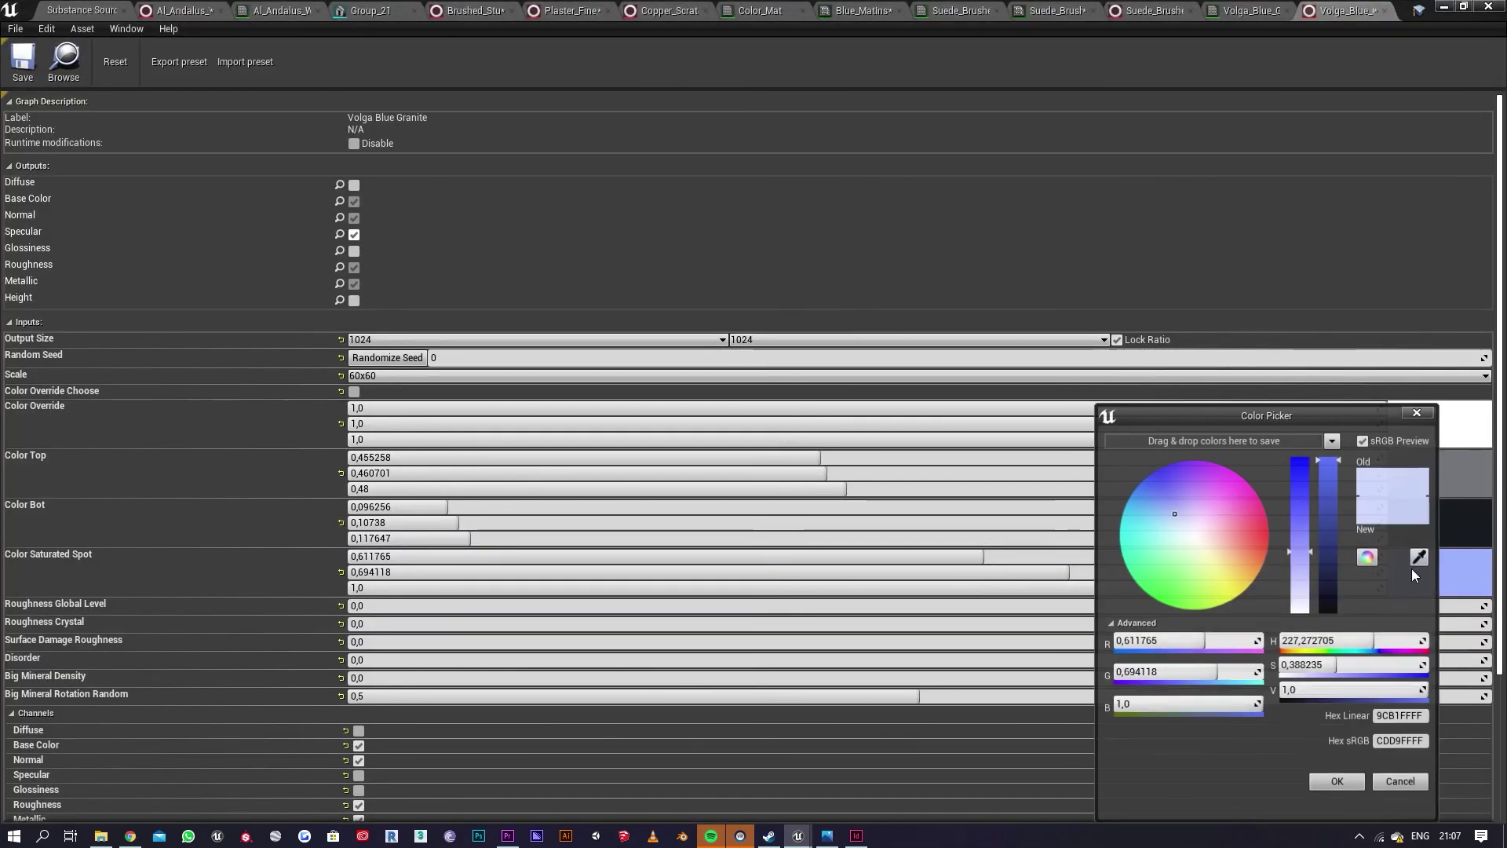
{"action": "left_click", "coordinate": [1186, 524]}
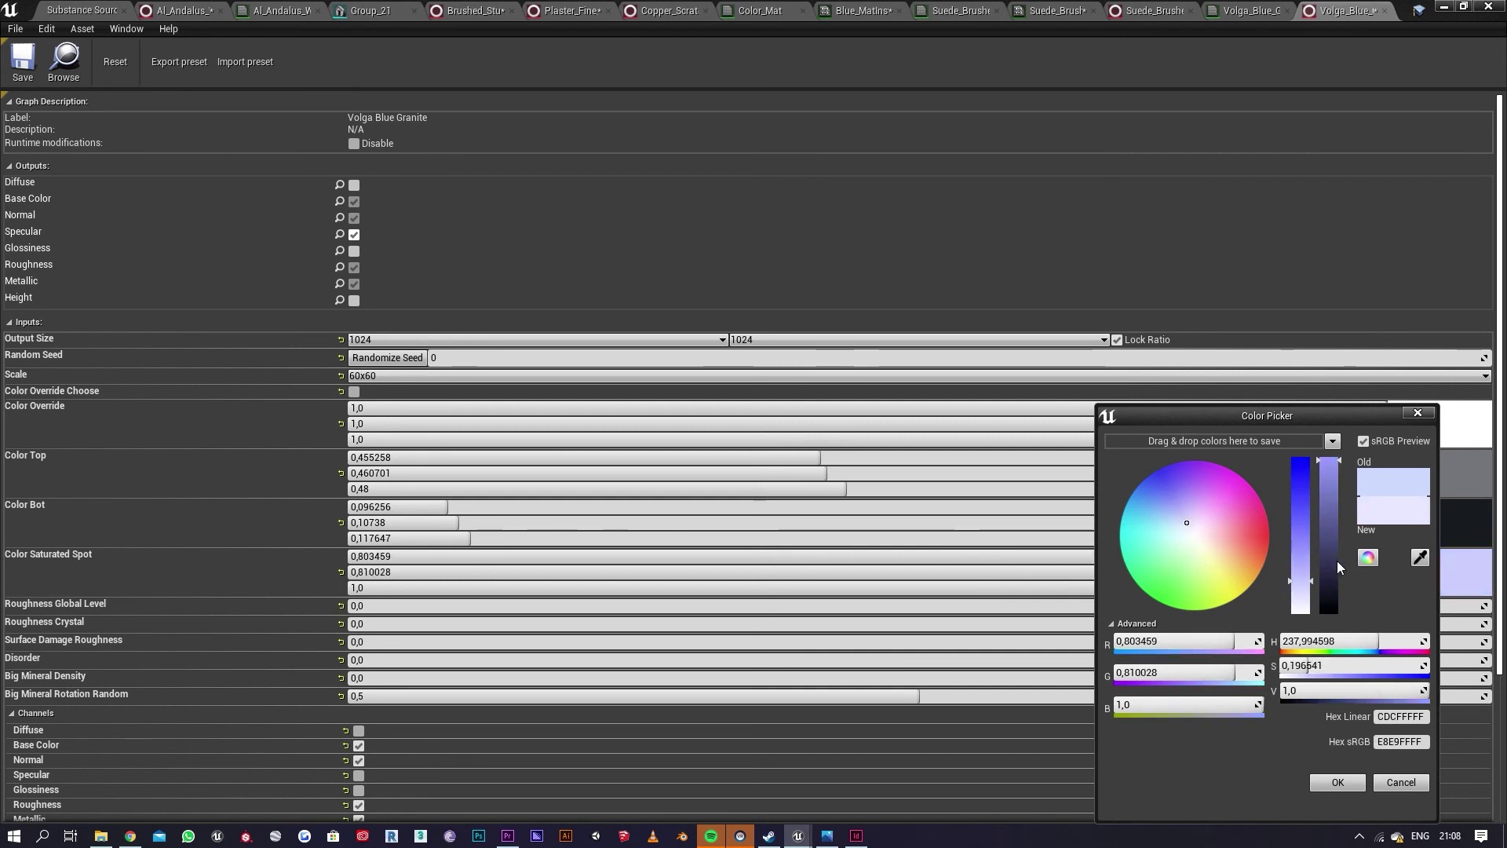
{"action": "left_click_drag", "start_coordinate": [1336, 561], "coordinate": [1333, 576]}
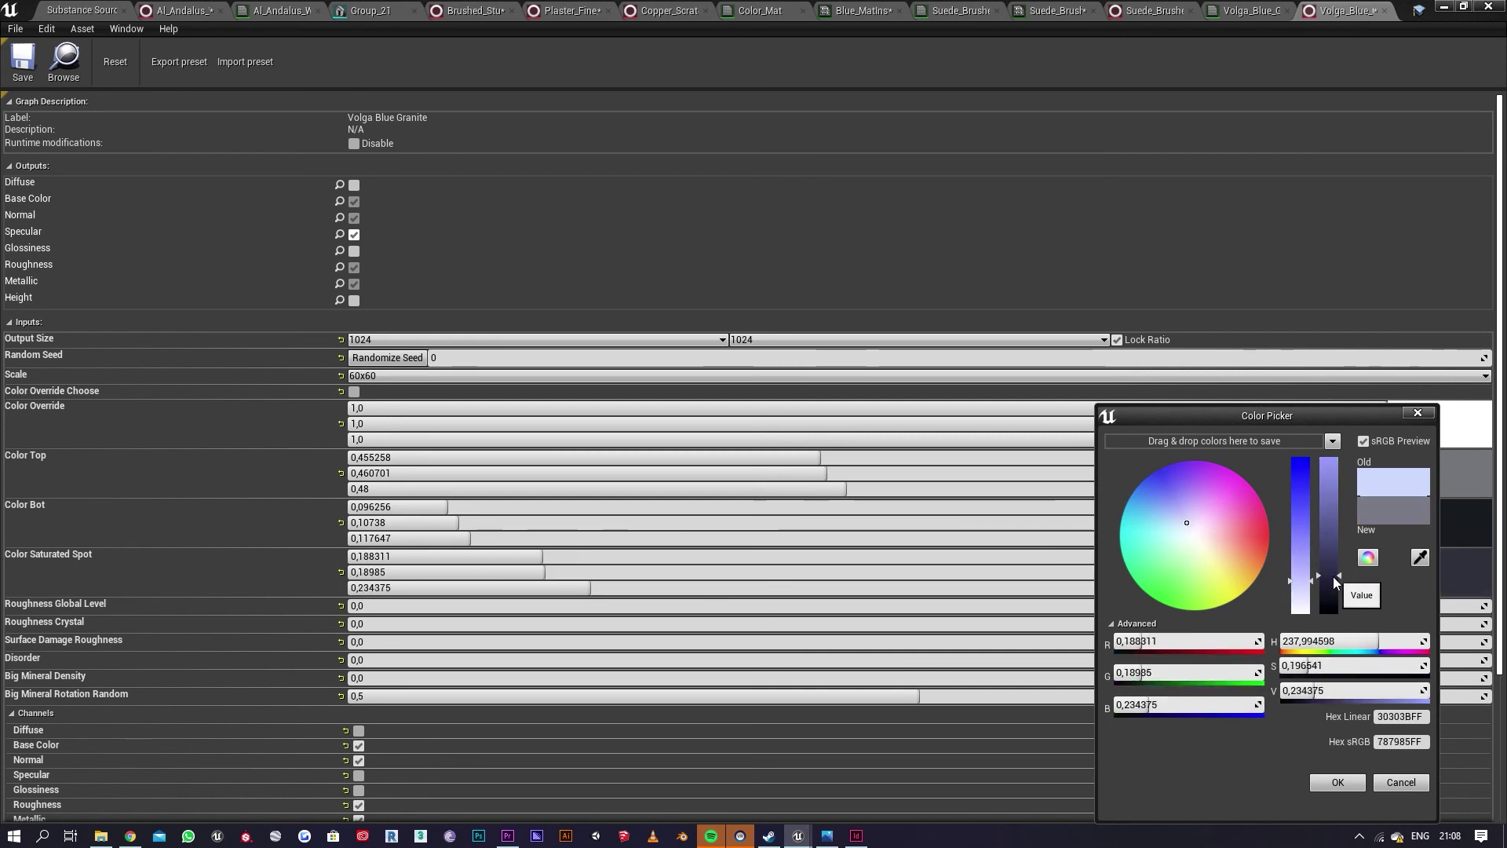
{"action": "left_click", "coordinate": [1337, 783]}
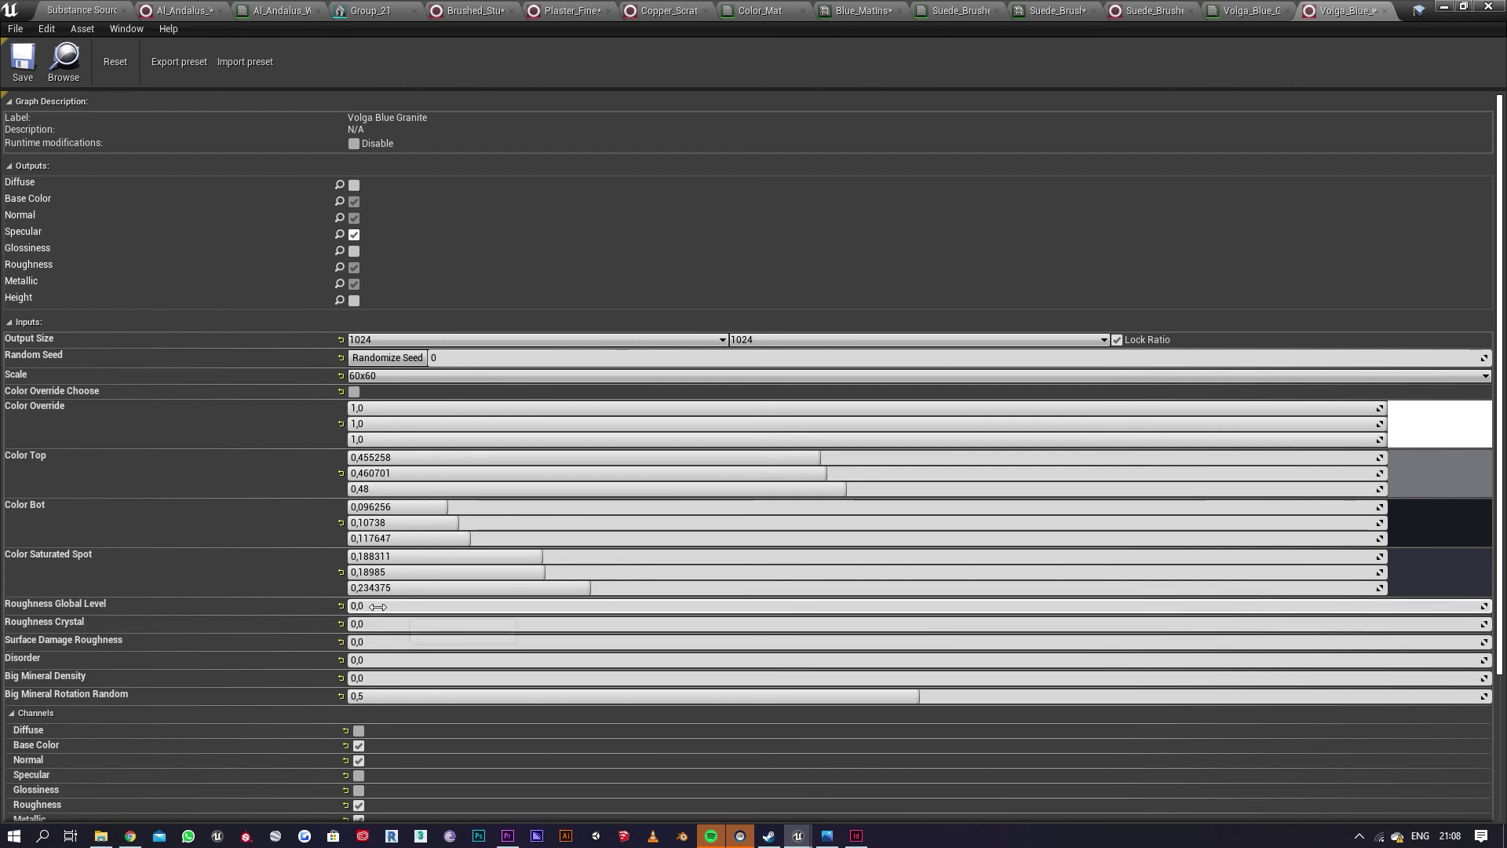
Step: Raise the granite's Roughness Global Level to about 0.504 and check the table pedestal in the level
{"action": "left_click_drag", "start_coordinate": [537, 606], "coordinate": [733, 606]}
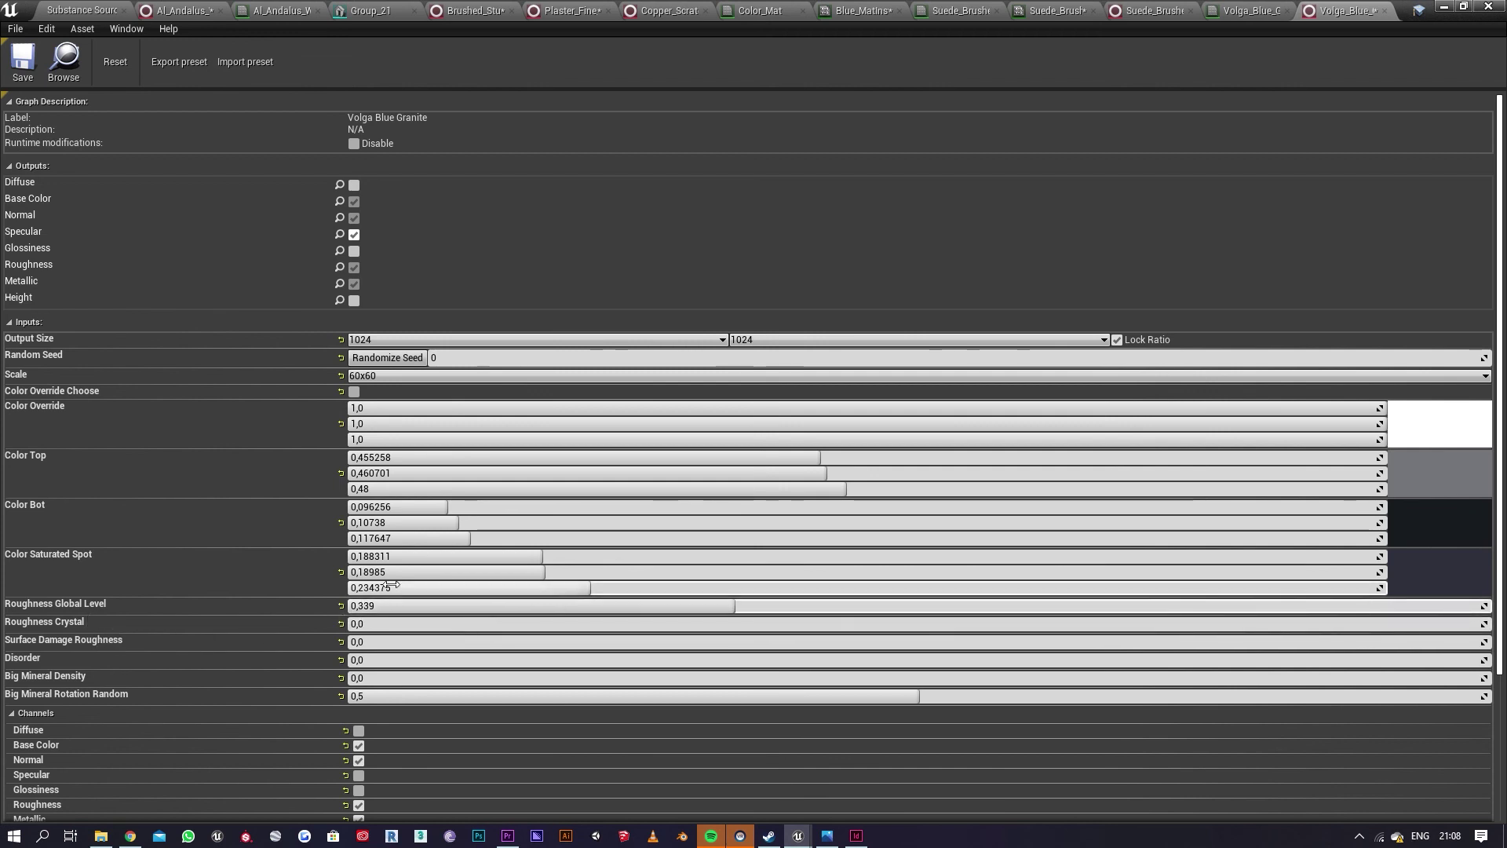
{"action": "left_click_drag", "start_coordinate": [449, 606], "coordinate": [640, 606]}
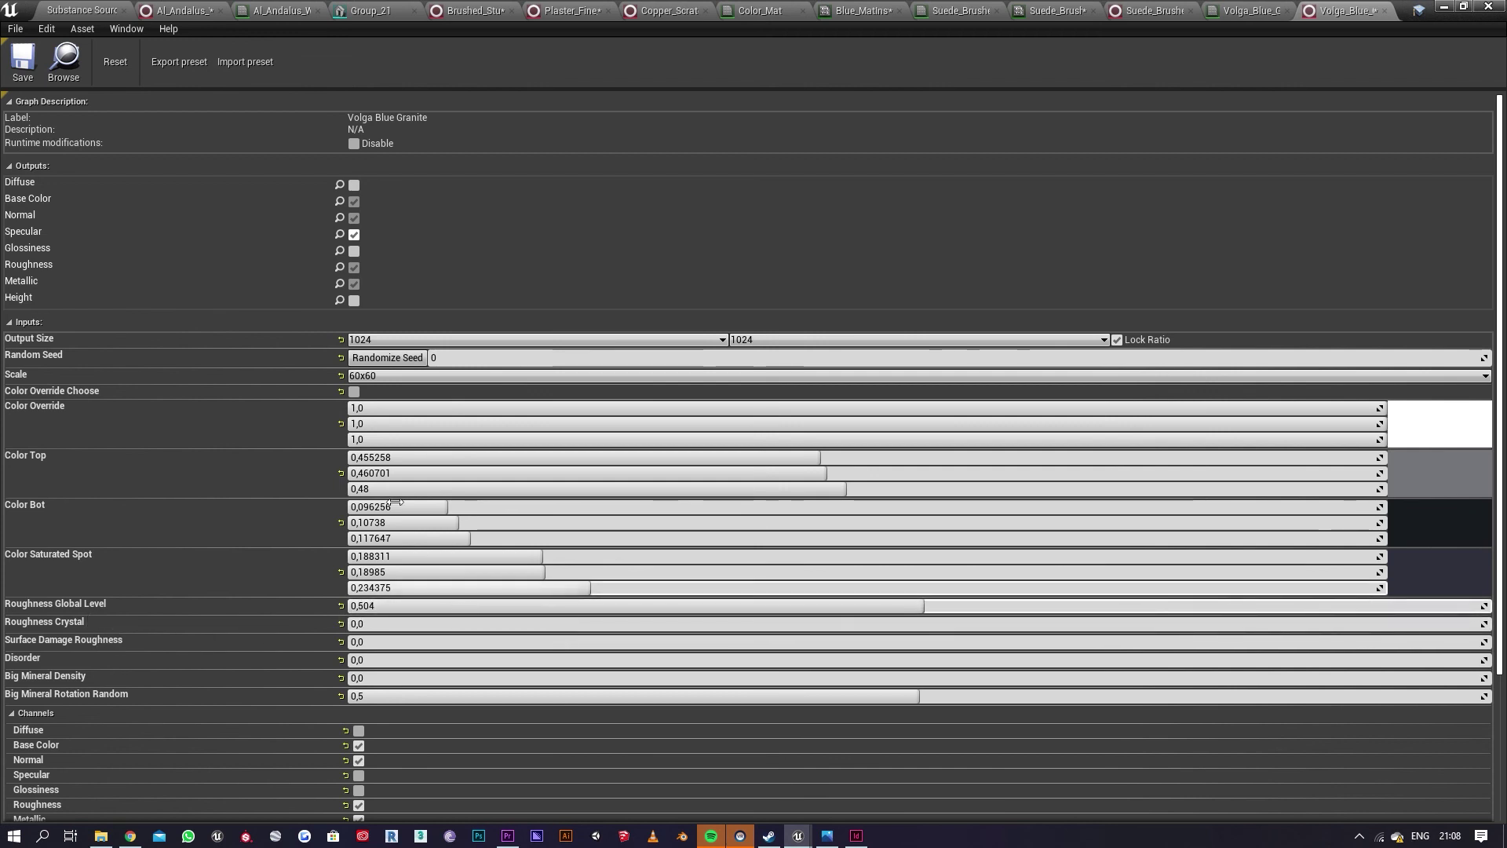
{"action": "left_click", "coordinate": [1445, 9]}
{"action": "right_click_drag", "start_coordinate": [902, 369], "coordinate": [966, 365]}
{"action": "key", "text": "w"}
{"action": "mouse_move", "coordinate": [878, 495]}
{"action": "right_mouse_down"}
{"action": "mouse_move", "coordinate": [878, 562]}
{"action": "mouse_move", "coordinate": [877, 495]}
{"action": "right_mouse_up"}
{"action": "key", "text": "s"}
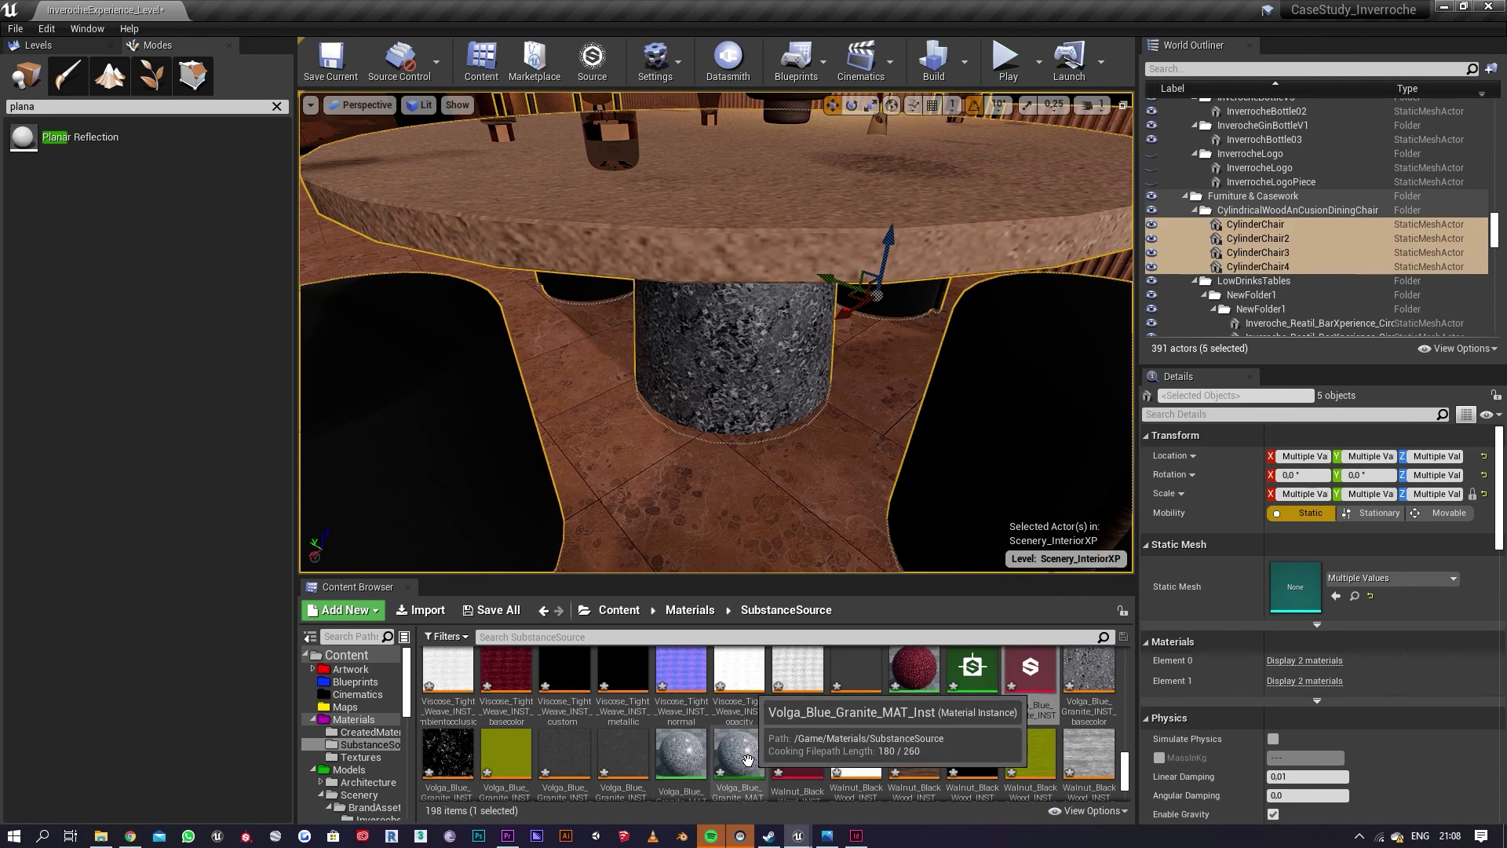
Step: Override the Power parameter of the Volga Blue Granite material instance with 20 and return to the level
{"action": "double_click", "coordinate": [681, 752]}
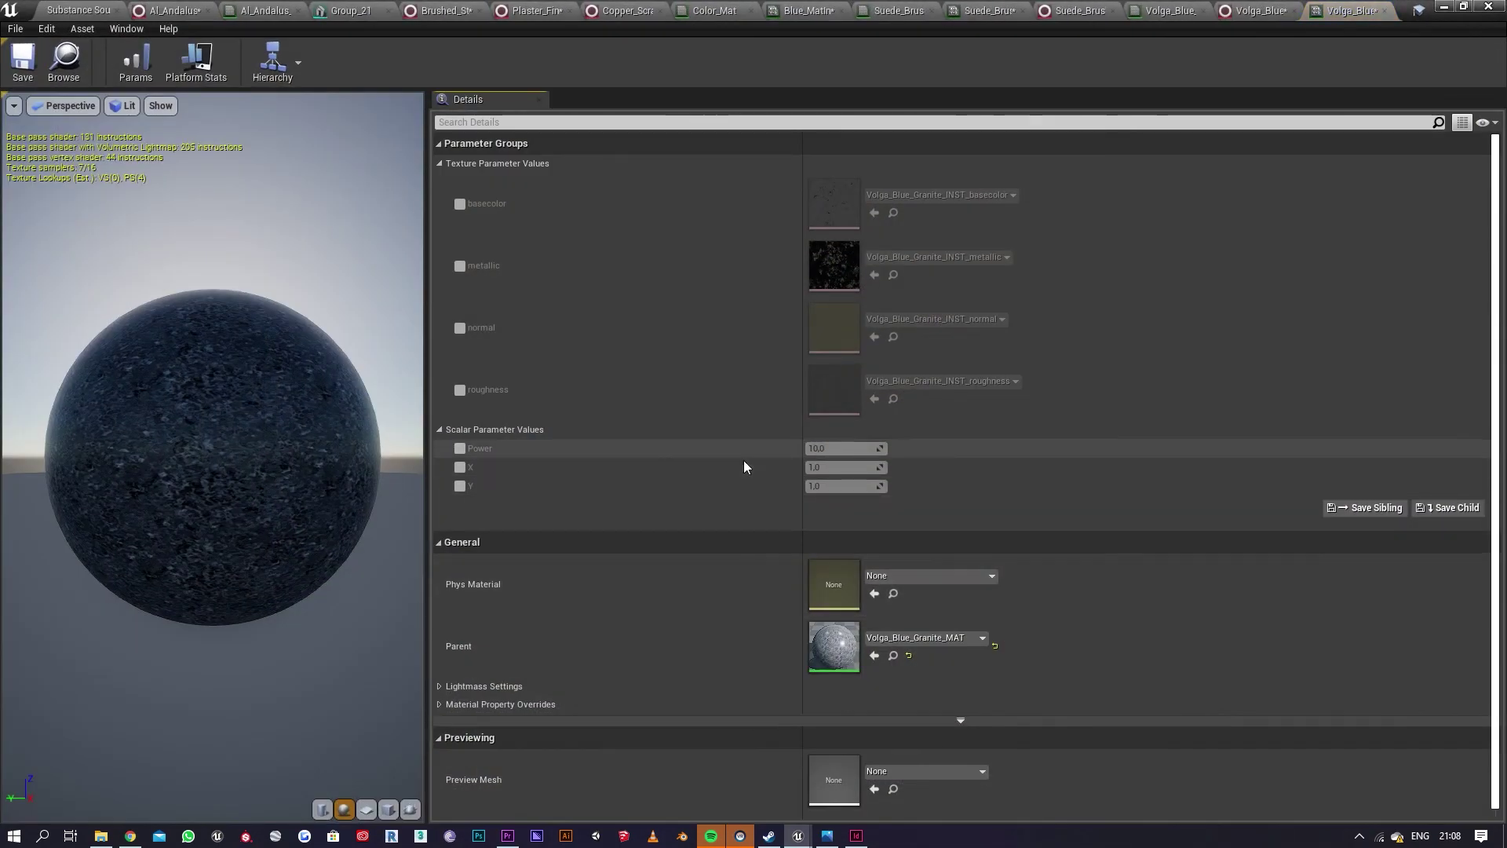
{"action": "left_click", "coordinate": [460, 449]}
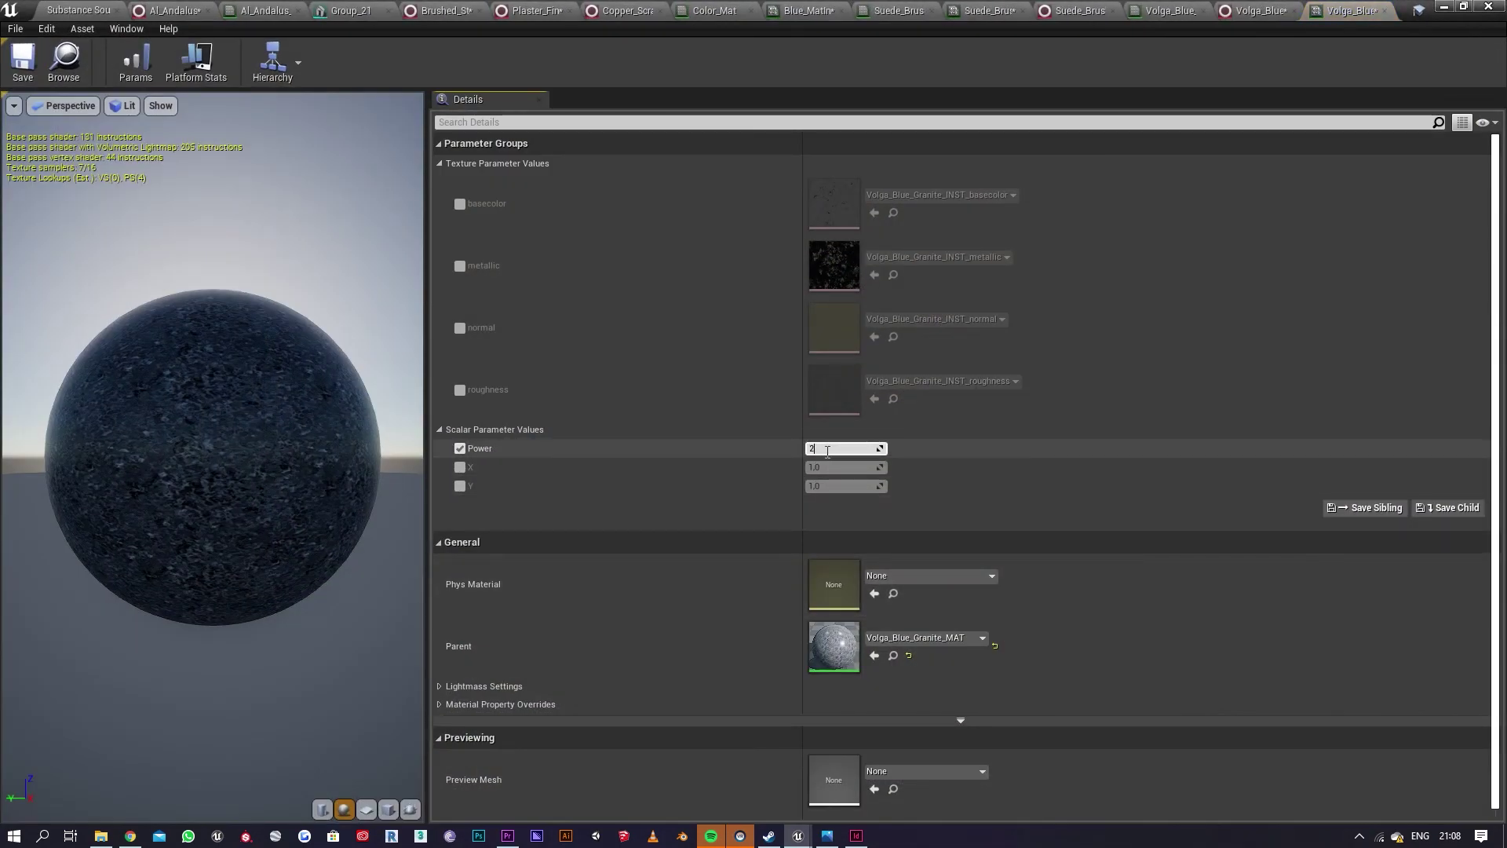
{"action": "type", "text": "20"}
{"action": "key", "text": "Return"}
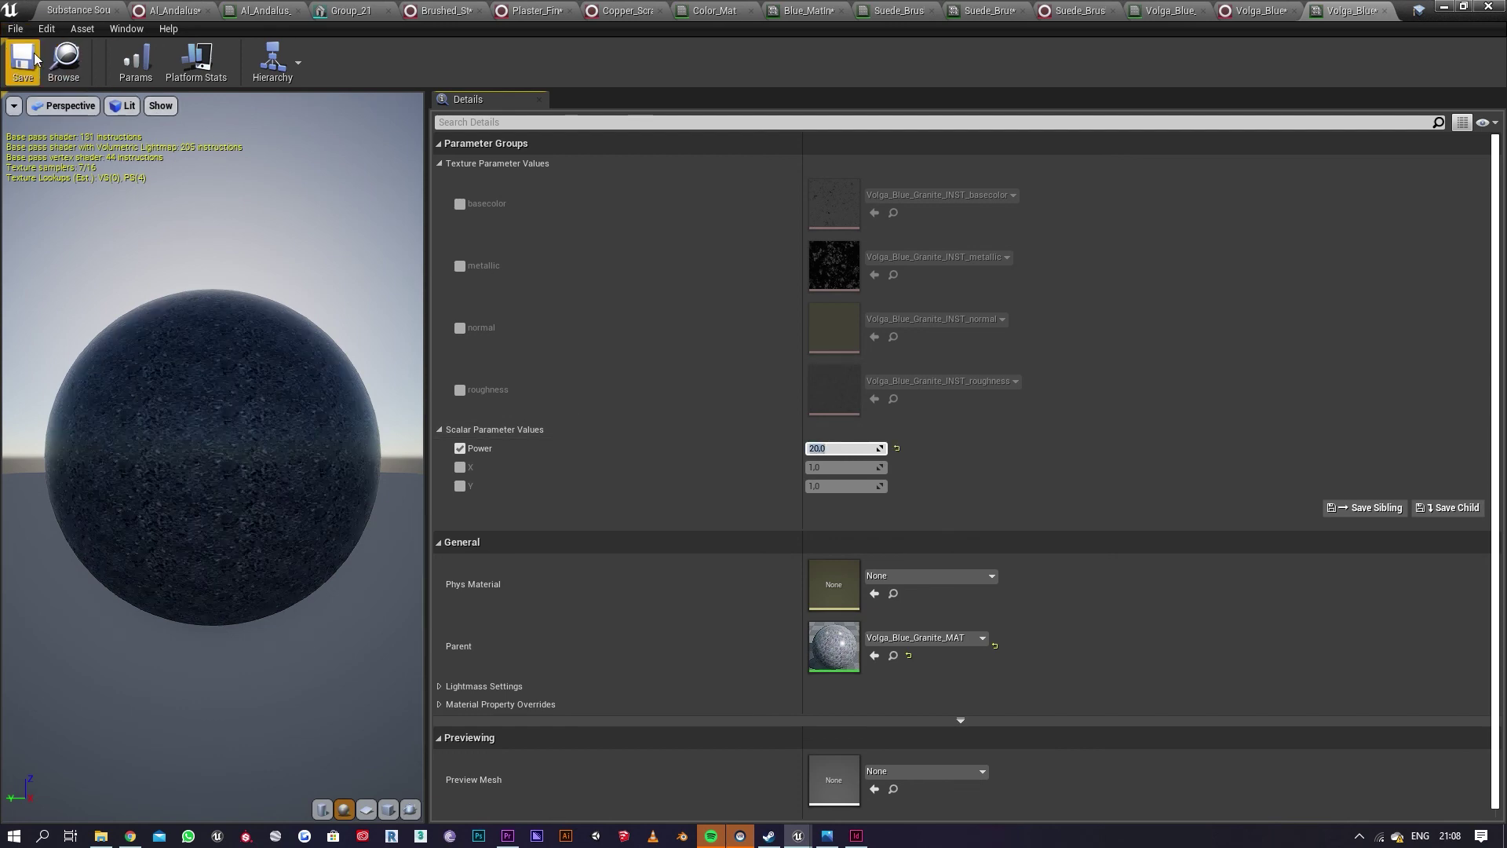
{"action": "left_click", "coordinate": [1496, 7]}
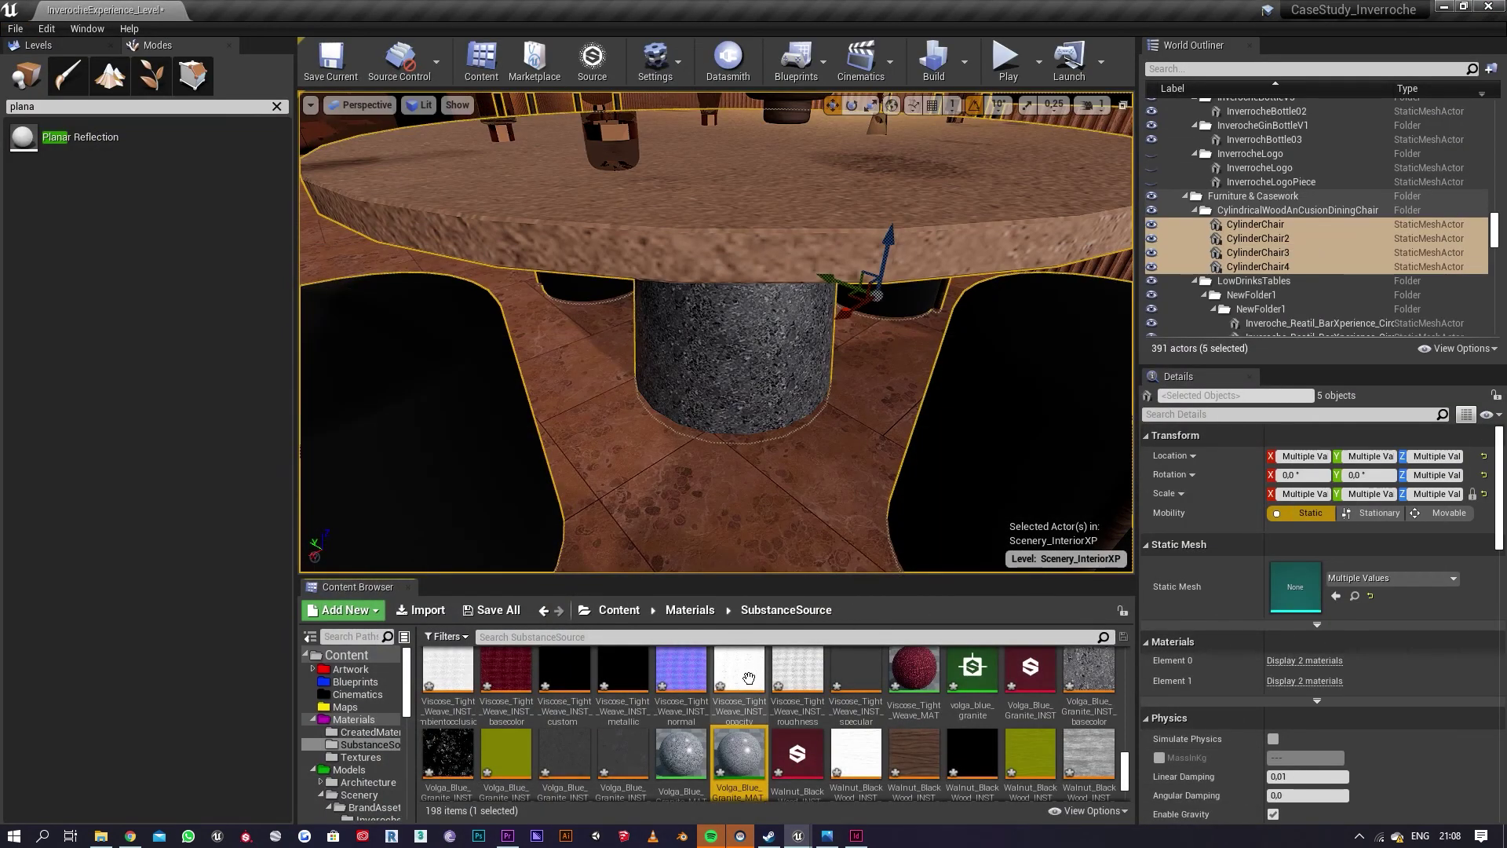
Step: Set the Volga_Blue_Granite_INST output size to 2048 and its scale to 240x240, and save it
{"action": "double_click", "coordinate": [1030, 671]}
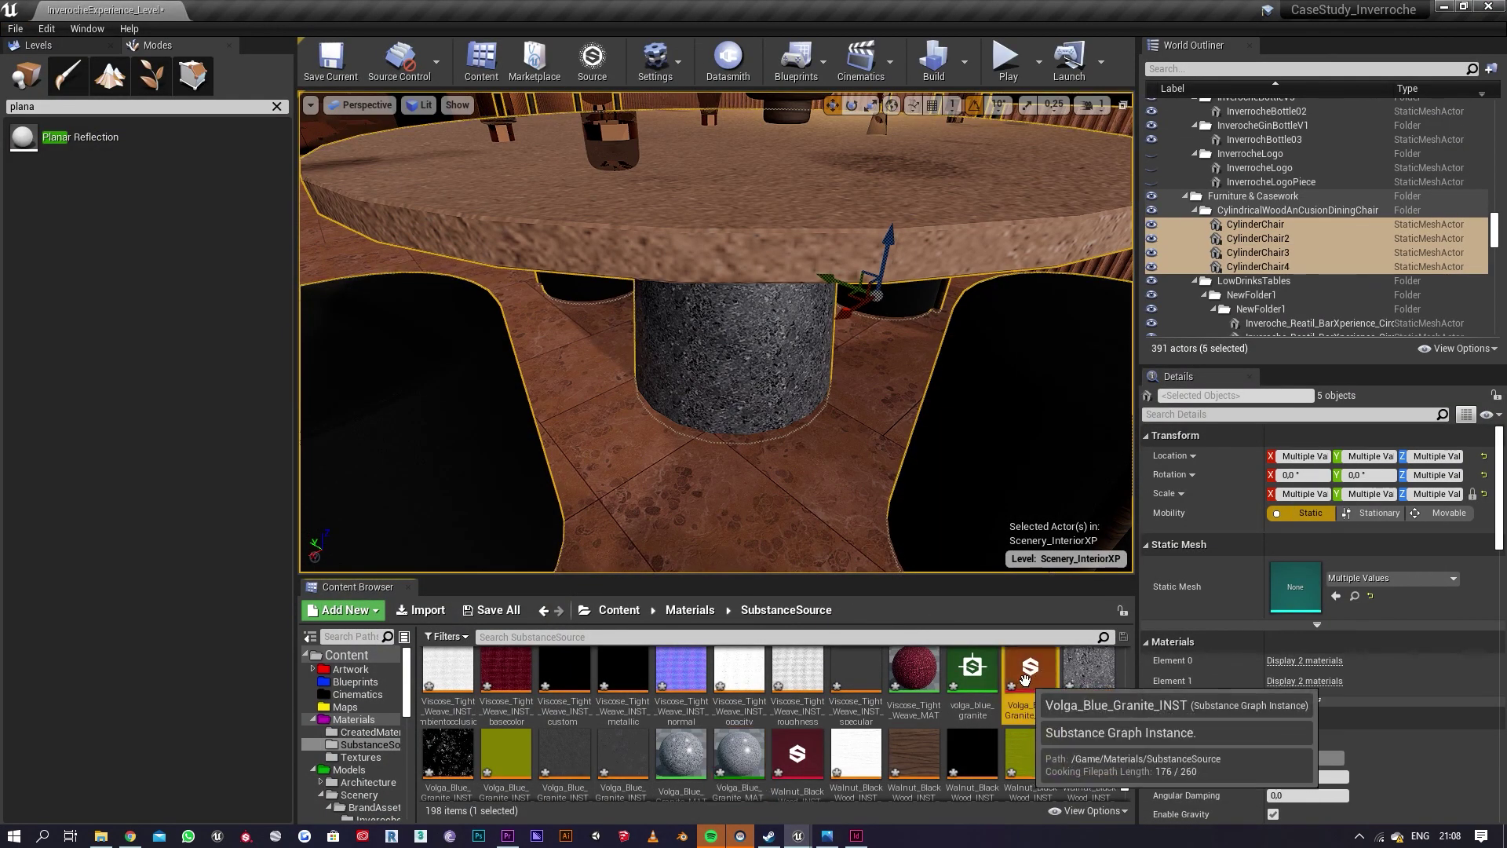
{"action": "left_click", "coordinate": [491, 342]}
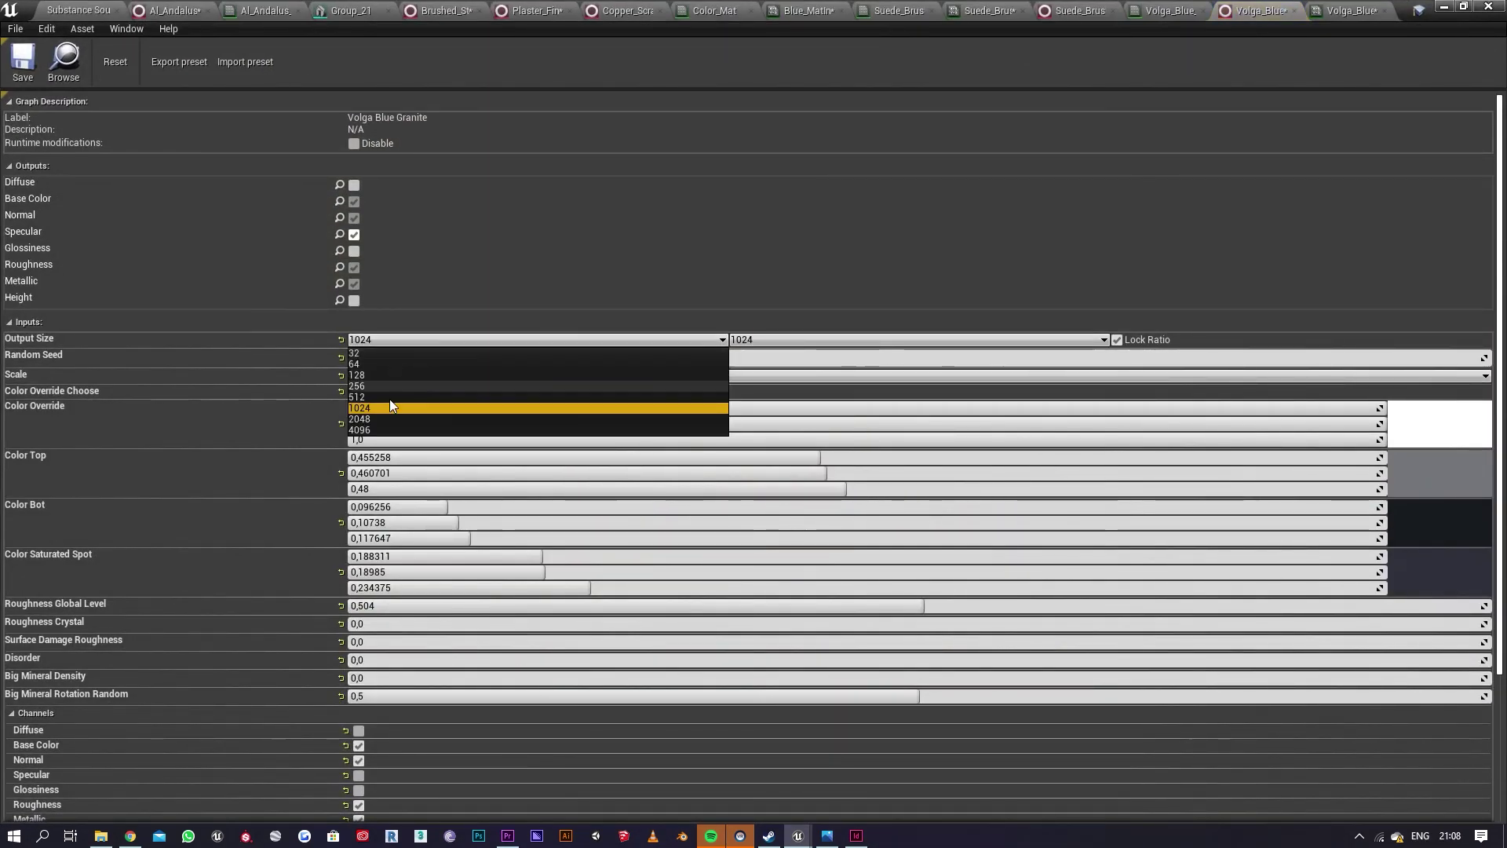
{"action": "left_click", "coordinate": [380, 420]}
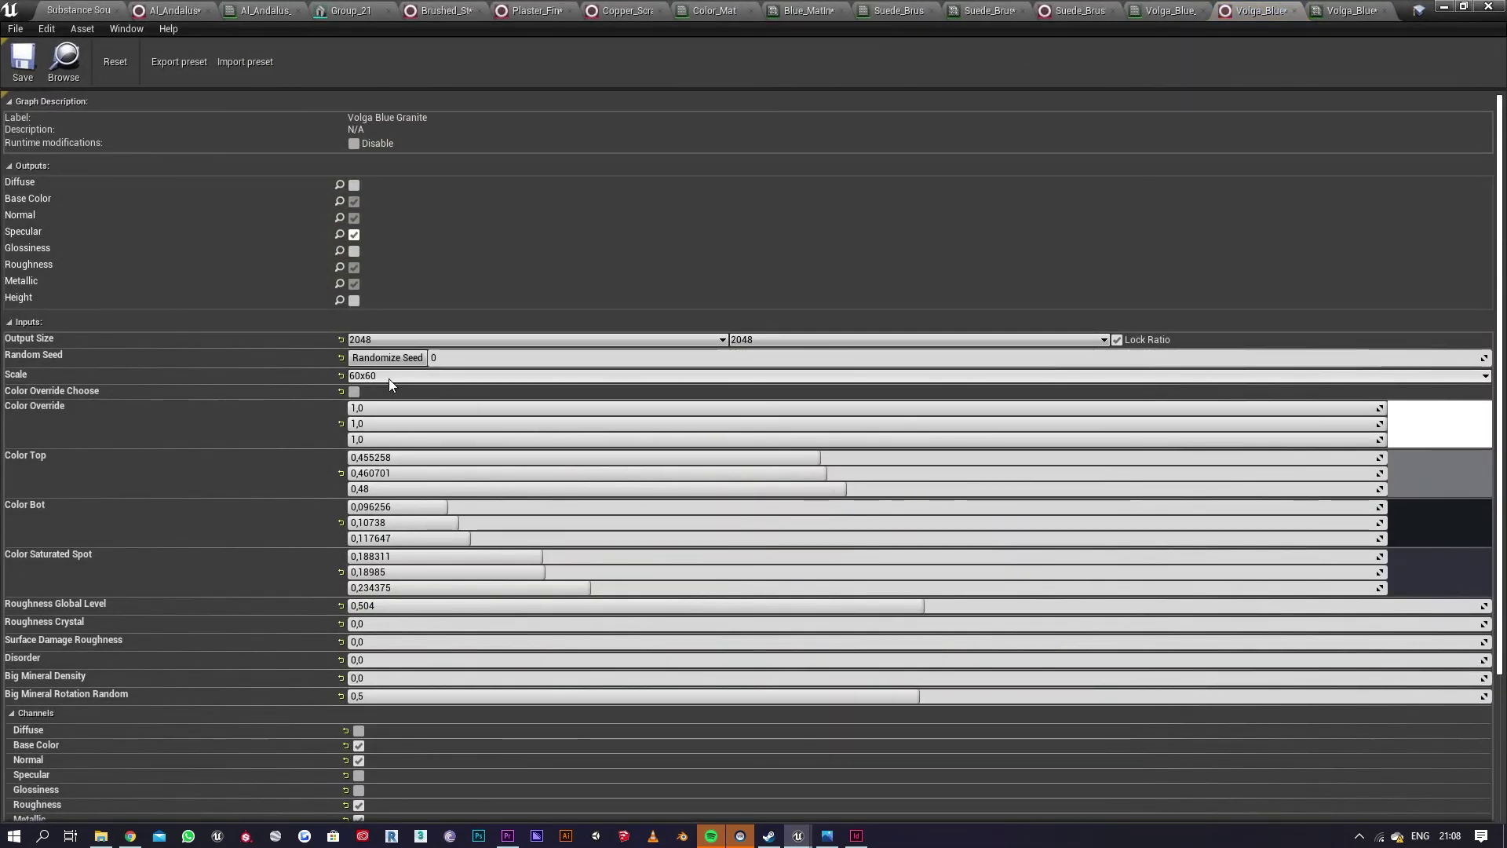
{"action": "left_click", "coordinate": [391, 378]}
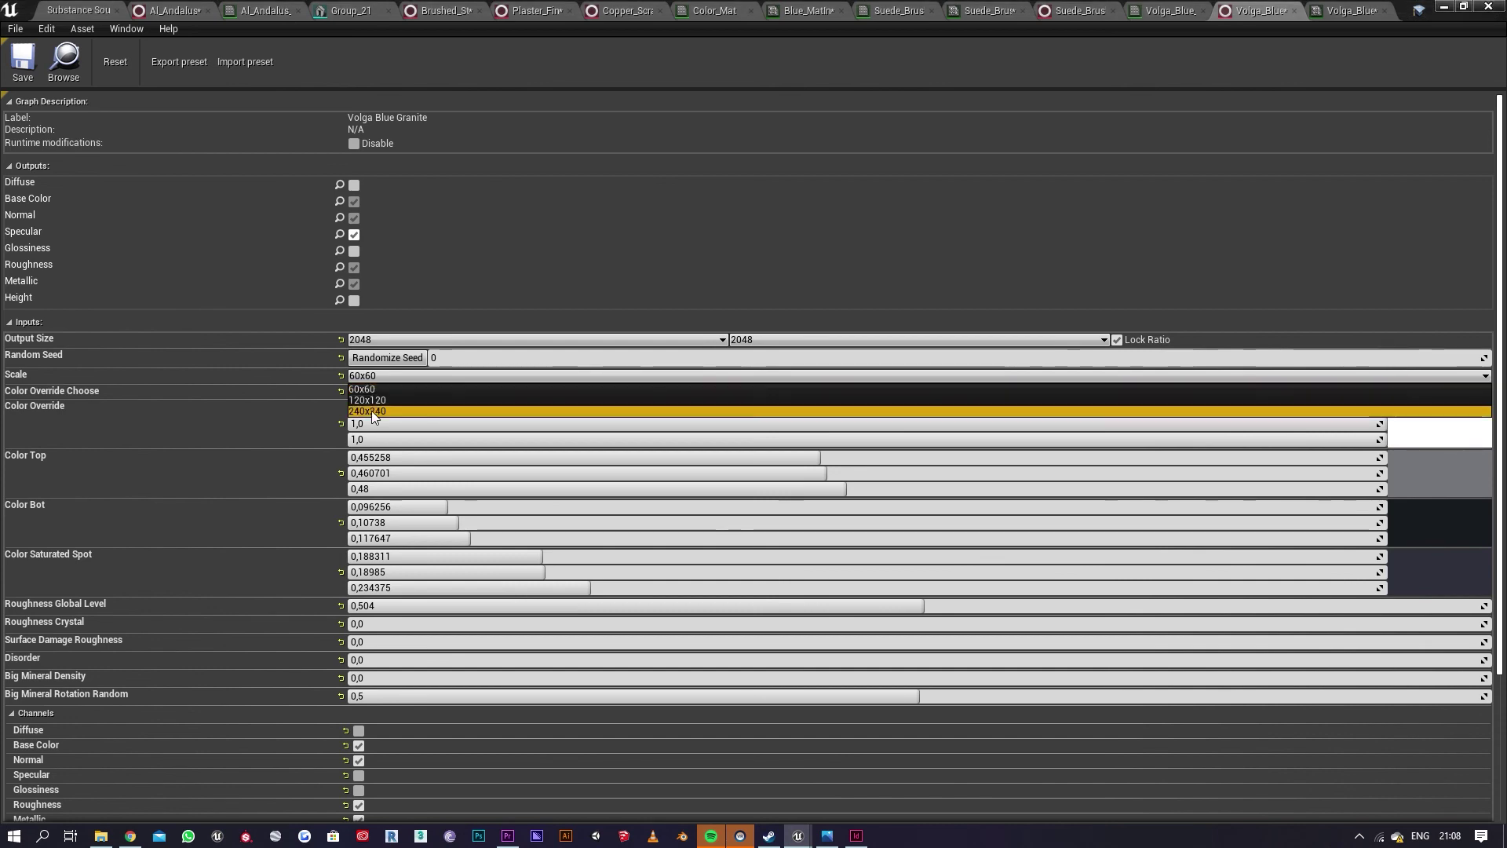
{"action": "left_click", "coordinate": [369, 411]}
{"action": "left_click", "coordinate": [22, 59]}
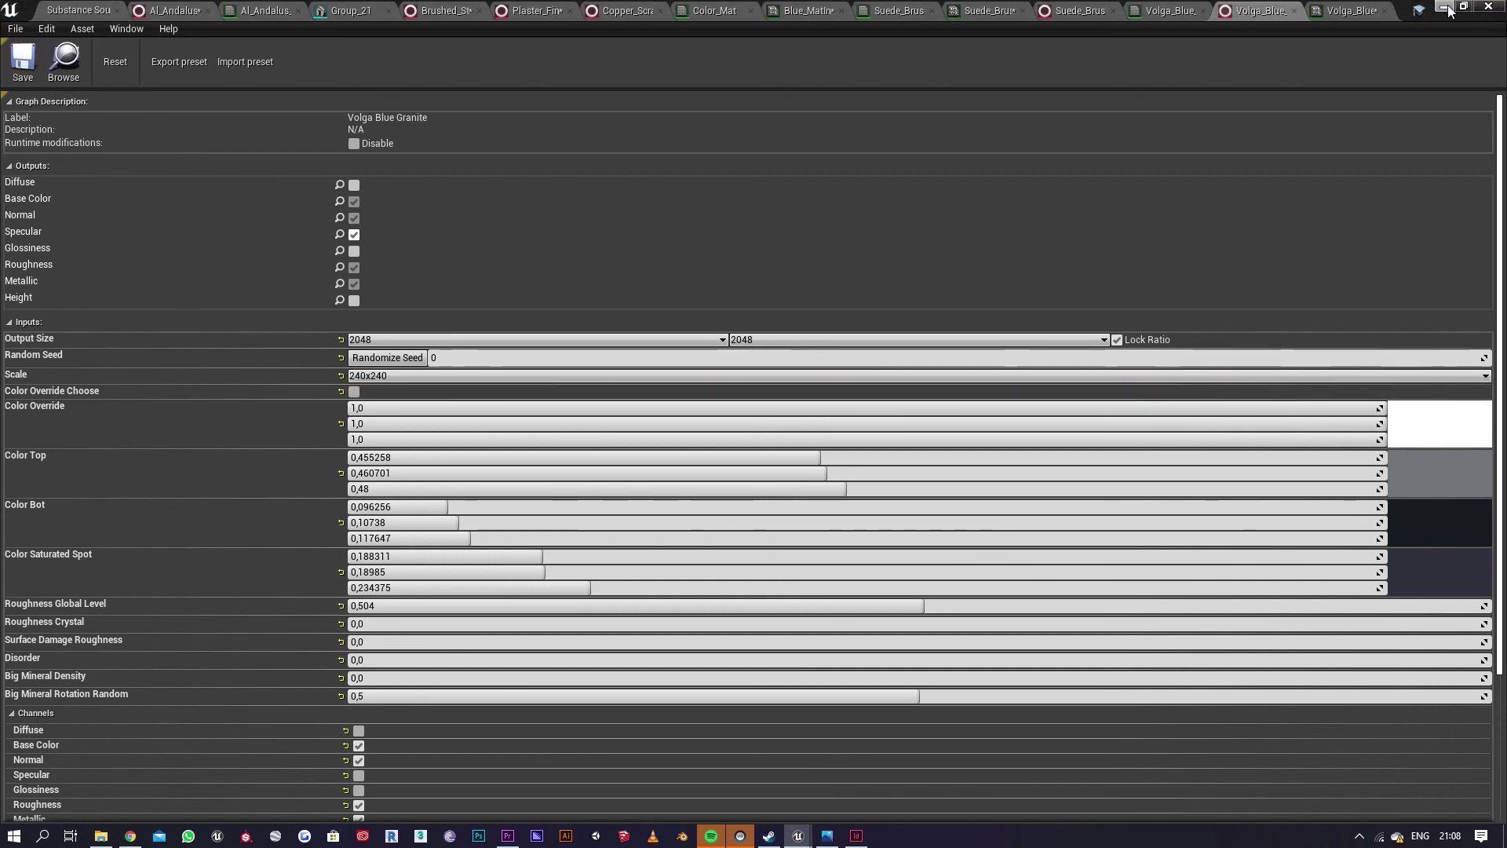
Step: With the pedestal in view beside the settings, change the granite's scale to 120x120 and review the whole table in the level
{"action": "left_click_drag", "start_coordinate": [1423, 11], "coordinate": [1309, 165]}
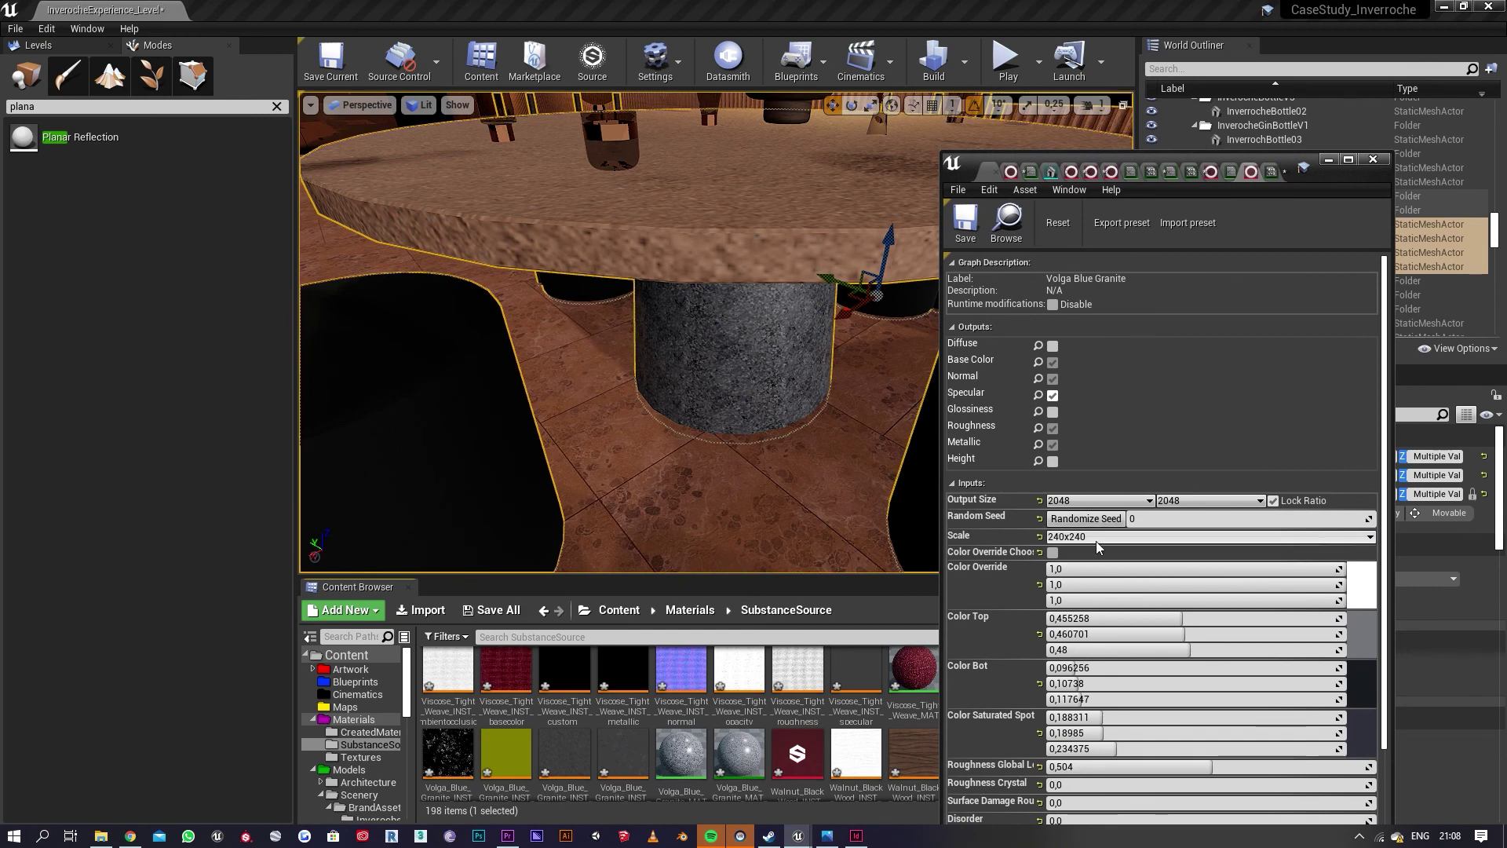
{"action": "left_click", "coordinate": [1095, 539]}
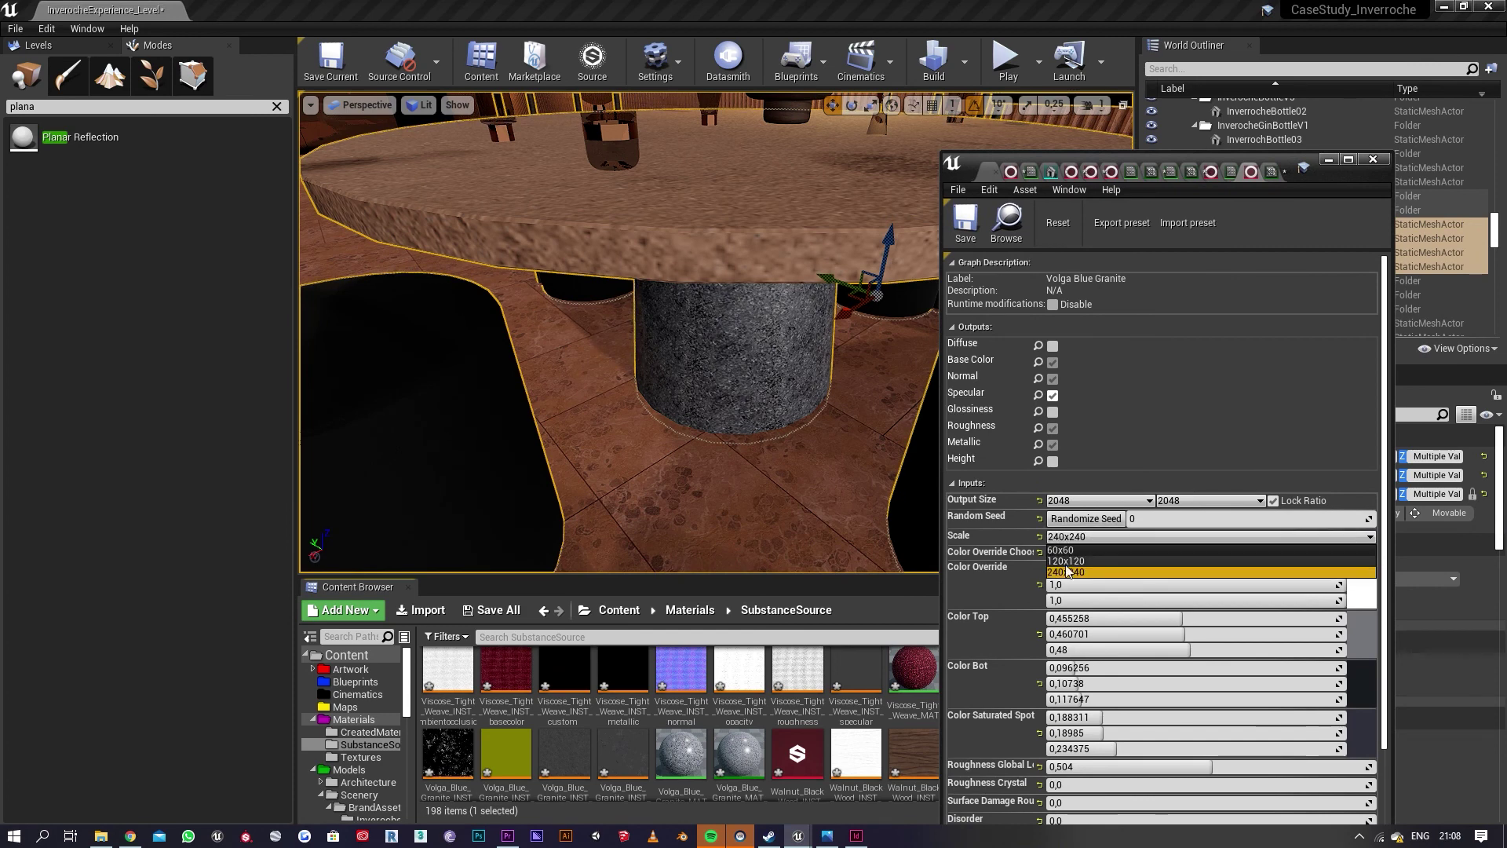
{"action": "left_click", "coordinate": [1091, 572]}
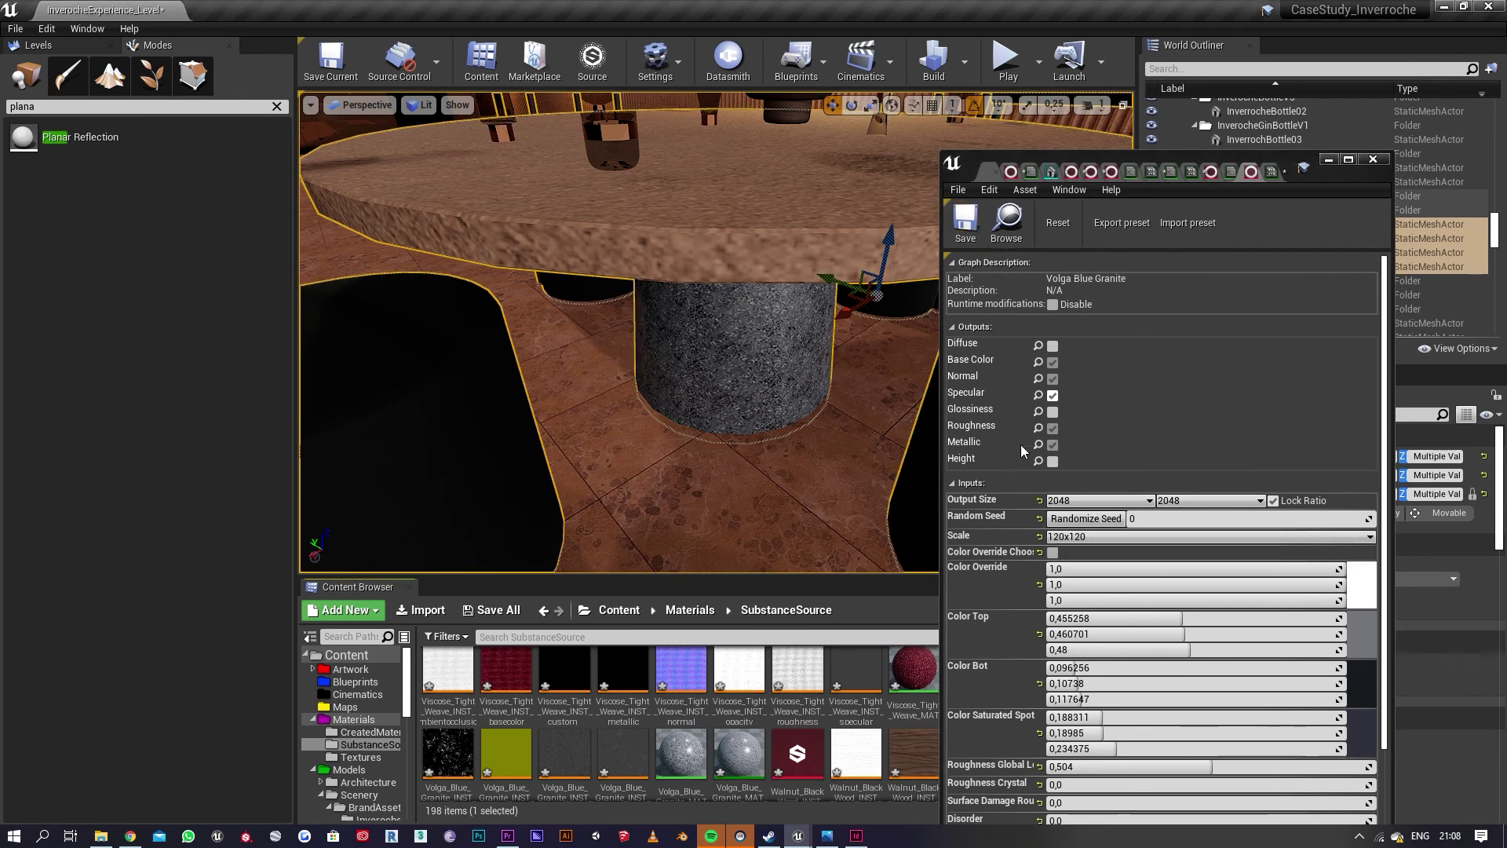
{"action": "left_click", "coordinate": [1108, 535]}
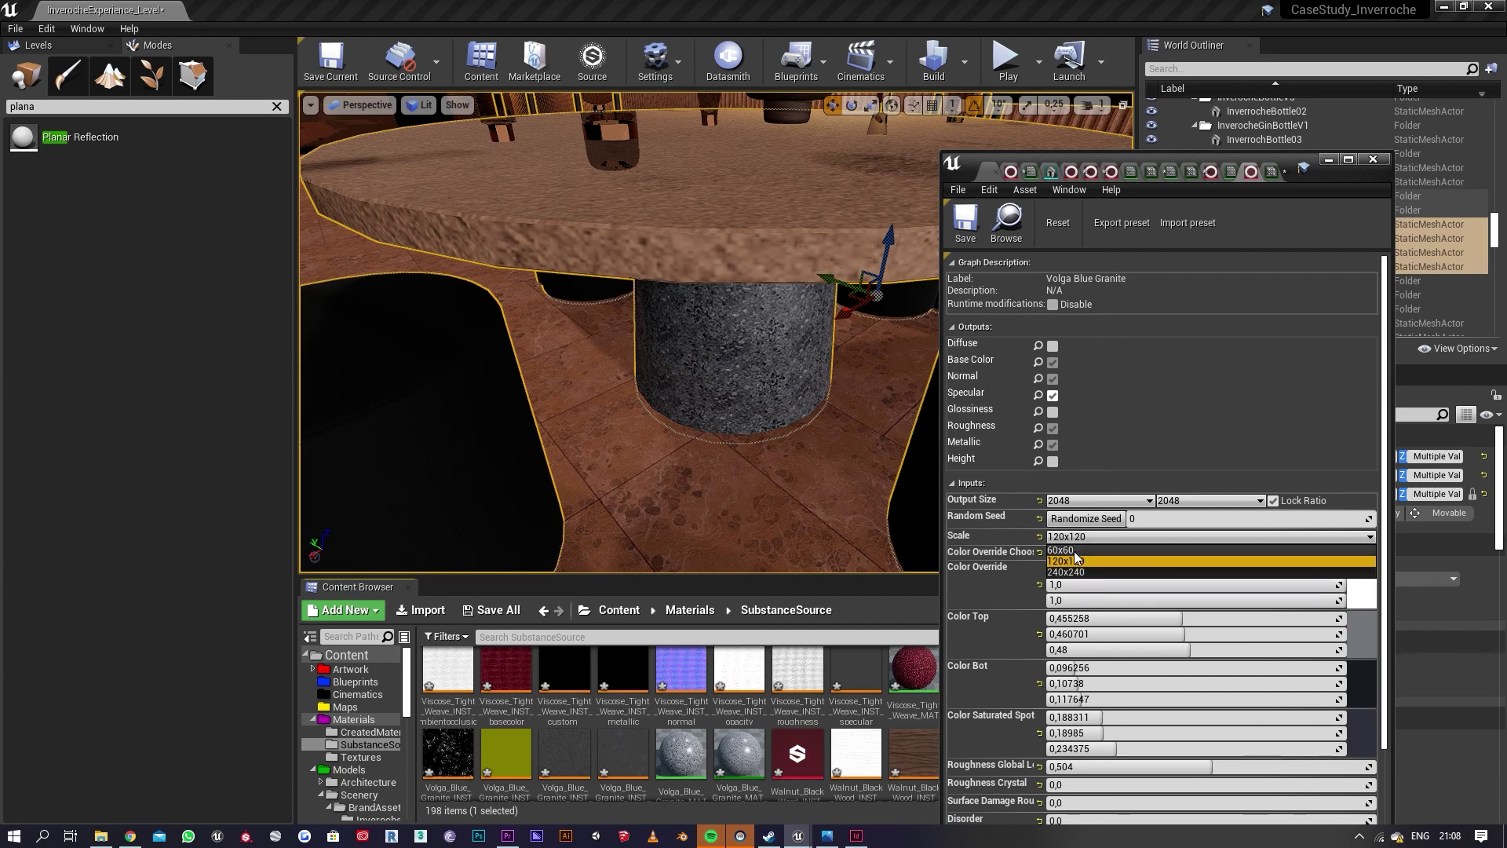
{"action": "left_click", "coordinate": [1328, 160]}
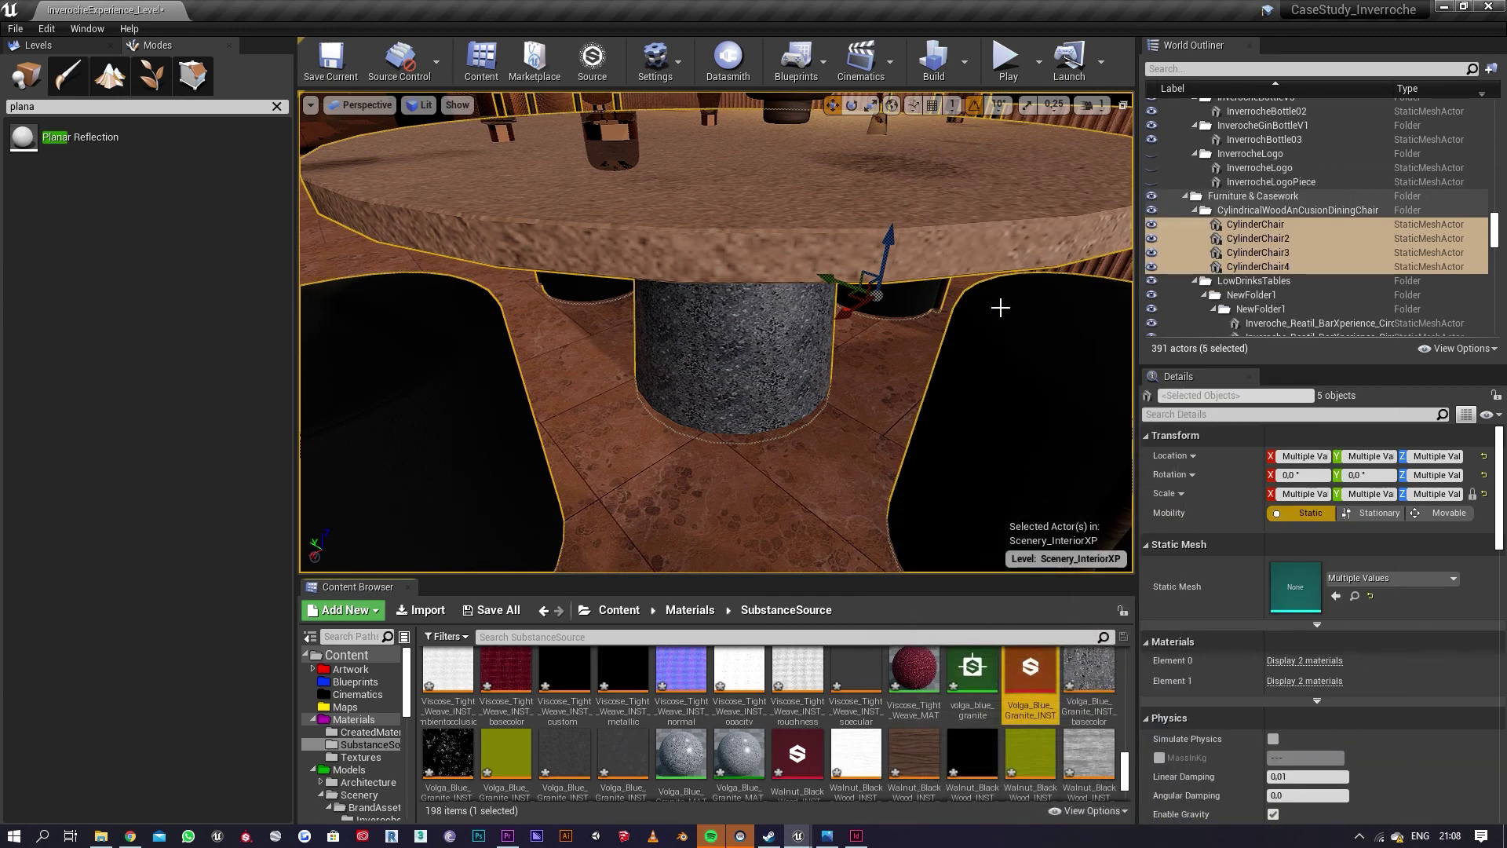
{"action": "scroll", "coordinate": [1002, 306], "scroll_direction": "down", "scroll_amount": 10}
{"action": "key", "text": "w"}
{"action": "mouse_move", "coordinate": [777, 489]}
{"action": "right_mouse_down"}
{"action": "mouse_move", "coordinate": [789, 534]}
{"action": "mouse_move", "coordinate": [816, 510]}
{"action": "mouse_move", "coordinate": [777, 488]}
{"action": "right_mouse_up"}
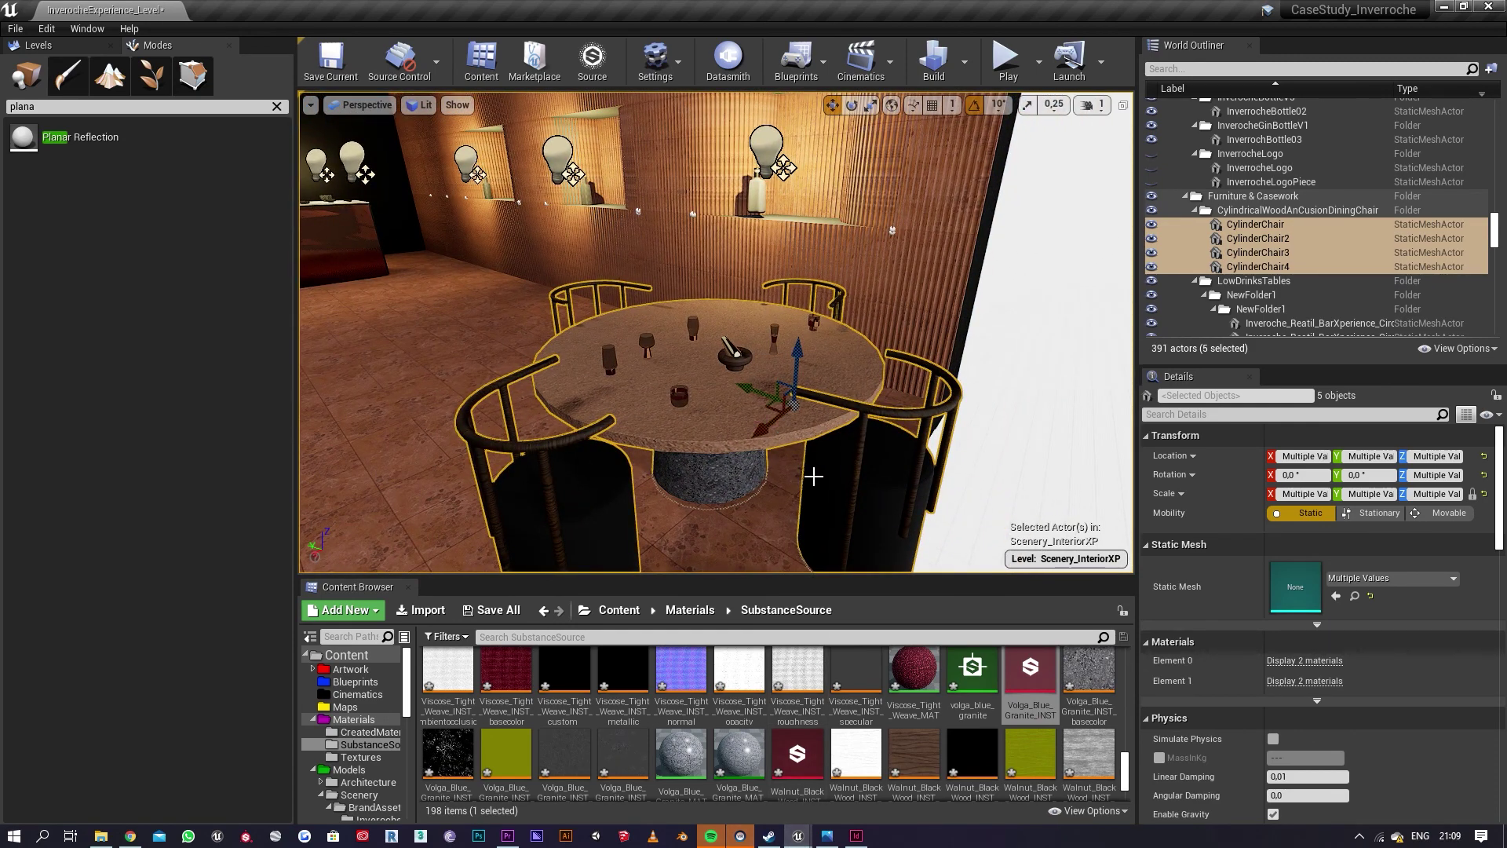
Step: Spread Glass_OBJ_04, Glass_OBJ_03 and Glass_OBJ_02 further out towards the edge of the round table
{"action": "scroll", "coordinate": [695, 400], "scroll_direction": "up", "scroll_amount": 5}
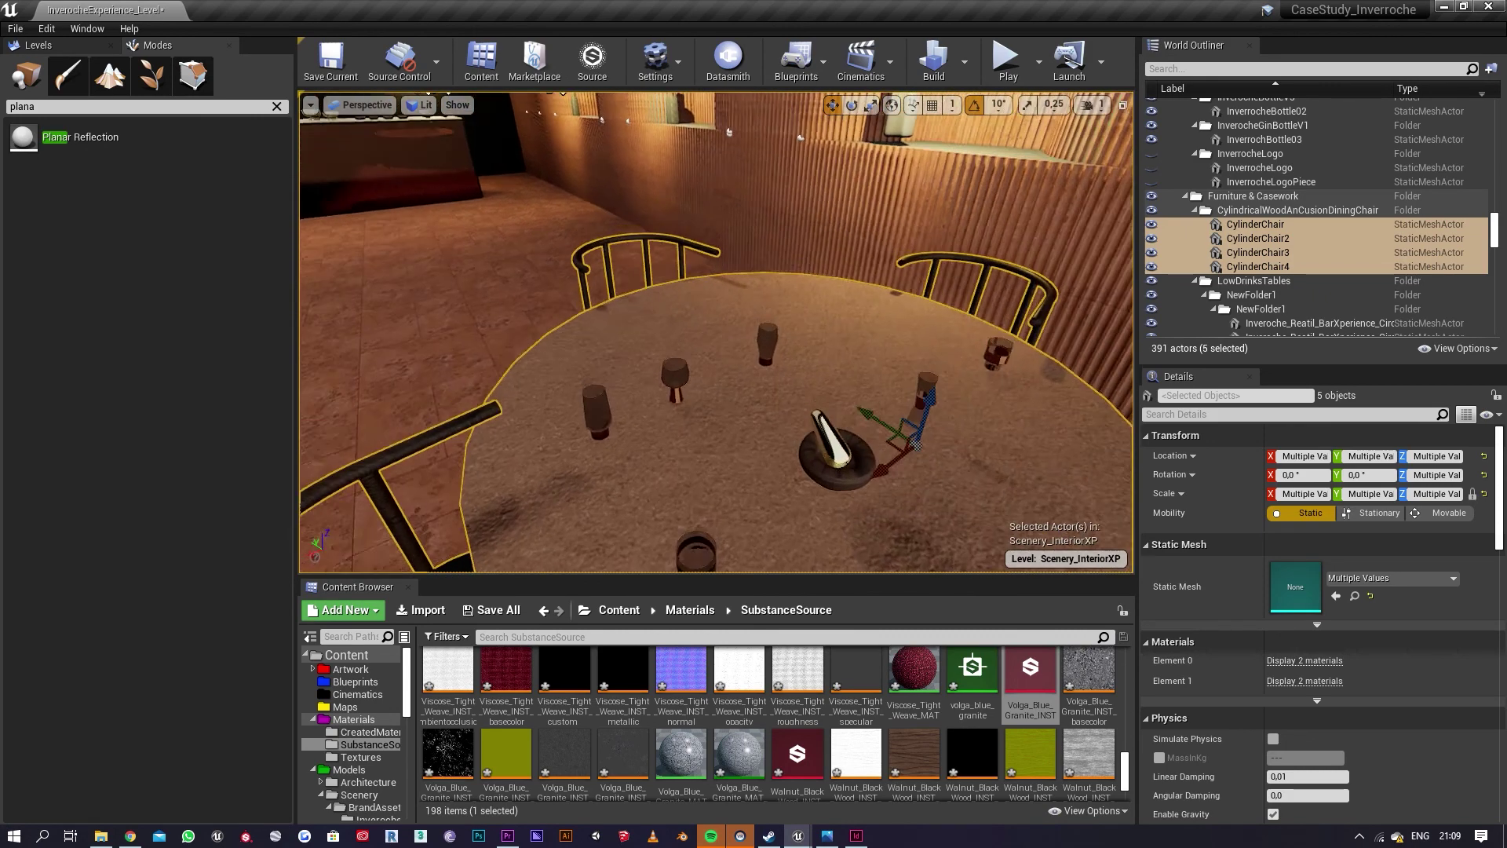
{"action": "left_click", "coordinate": [699, 395]}
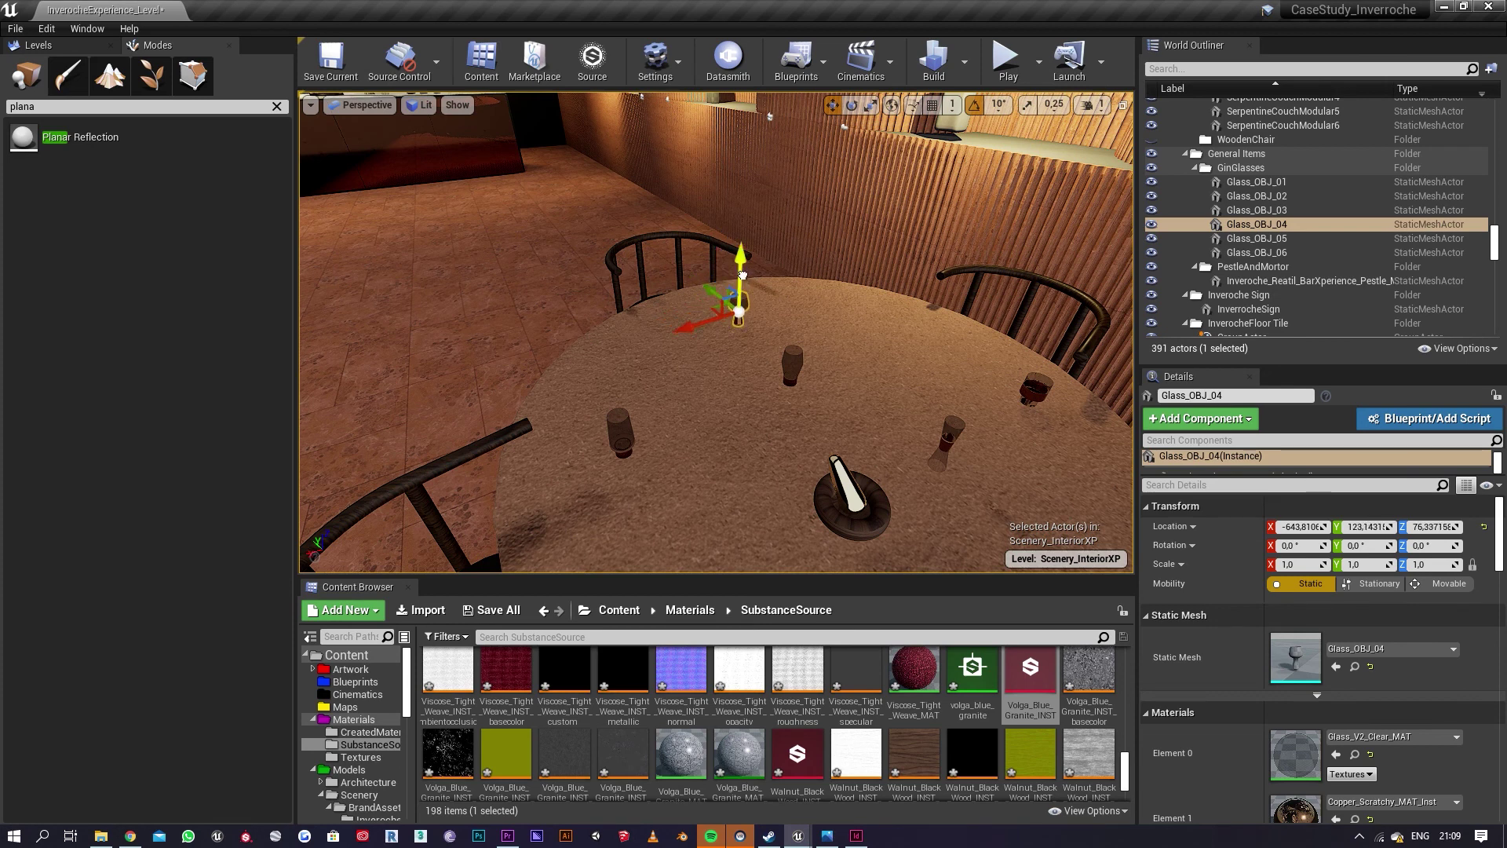
{"action": "left_click", "coordinate": [620, 446]}
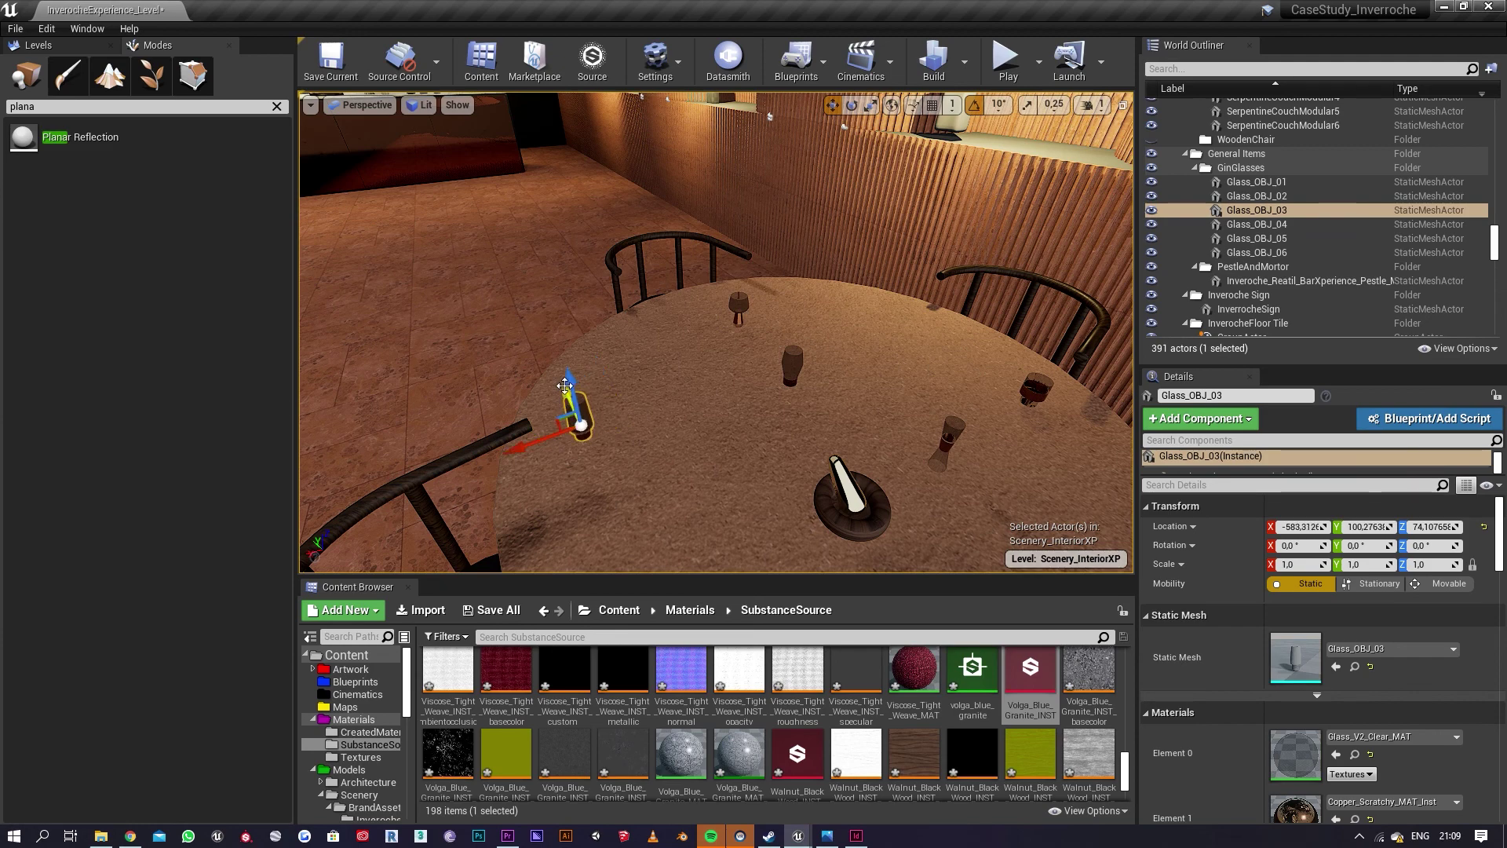
{"action": "left_click", "coordinate": [790, 361]}
{"action": "mouse_move", "coordinate": [868, 373]}
{"action": "right_mouse_down"}
{"action": "mouse_move", "coordinate": [777, 374]}
{"action": "mouse_move", "coordinate": [868, 374]}
{"action": "right_mouse_up"}
{"action": "key", "text": "s"}
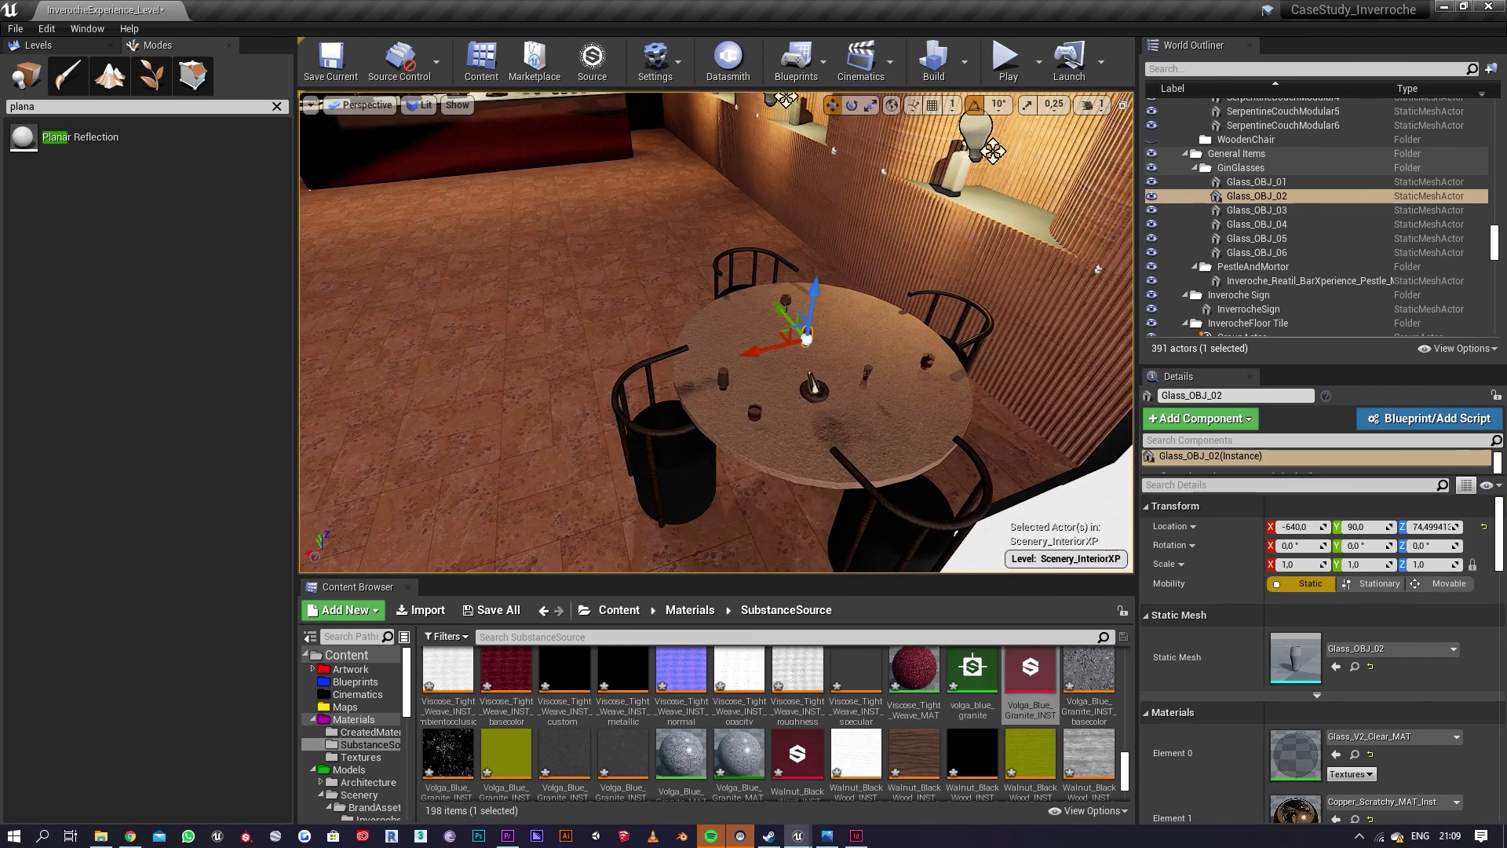
Step: Move Glass_OBJ_01 from the round table to the end of the marble counter, at about X -647, Y 765, Z 118.6
{"action": "left_click", "coordinate": [837, 385]}
{"action": "left_click_drag", "start_coordinate": [834, 345], "coordinate": [510, 116]}
{"action": "right_click_drag", "start_coordinate": [510, 116], "coordinate": [369, 110]}
{"action": "key", "text": "w"}
{"action": "key", "text": "w"}
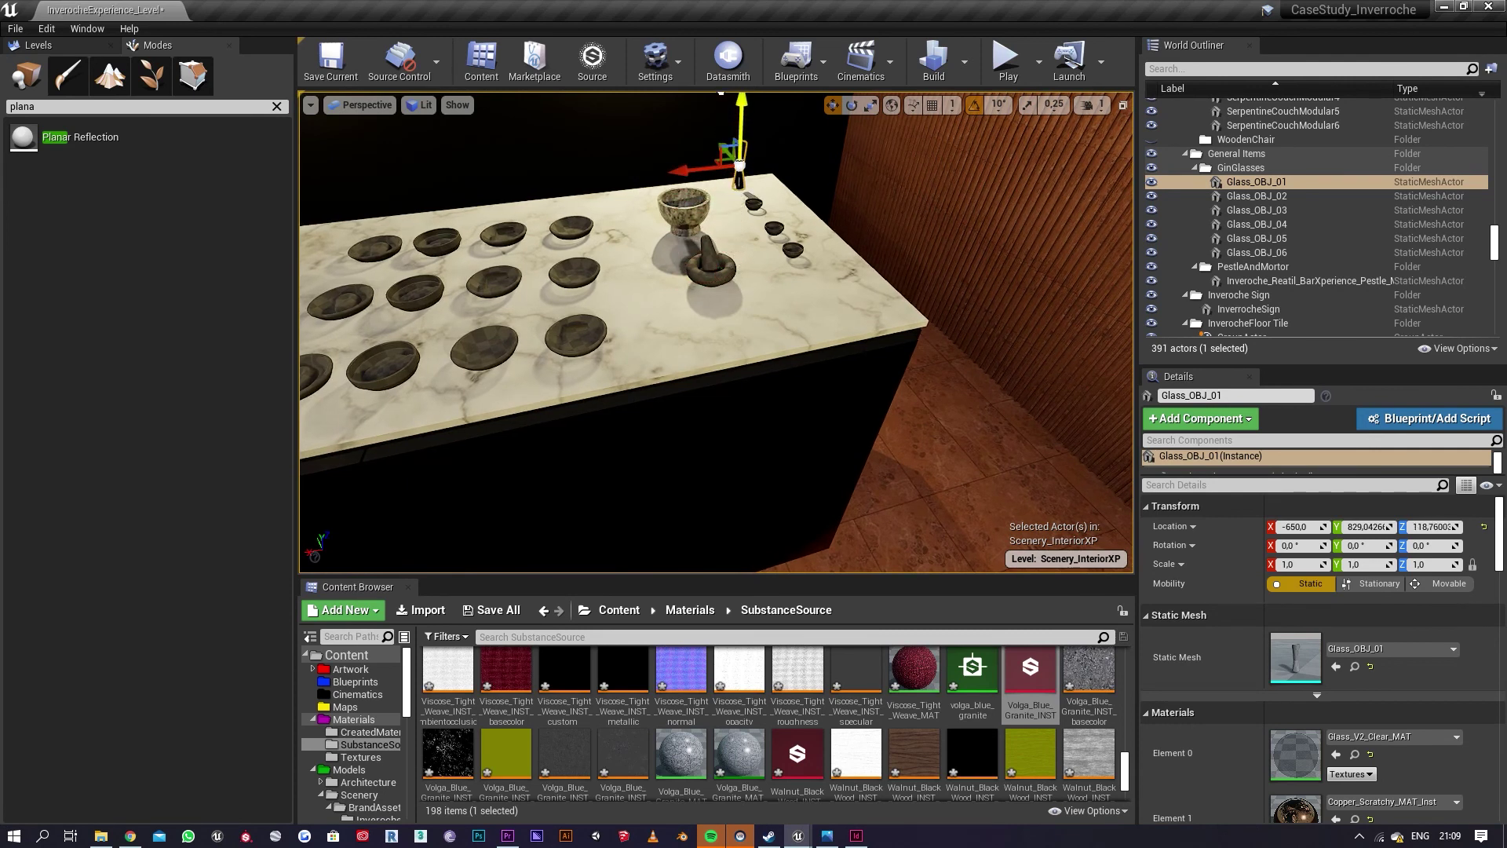
{"action": "left_click_drag", "start_coordinate": [689, 176], "coordinate": [809, 214]}
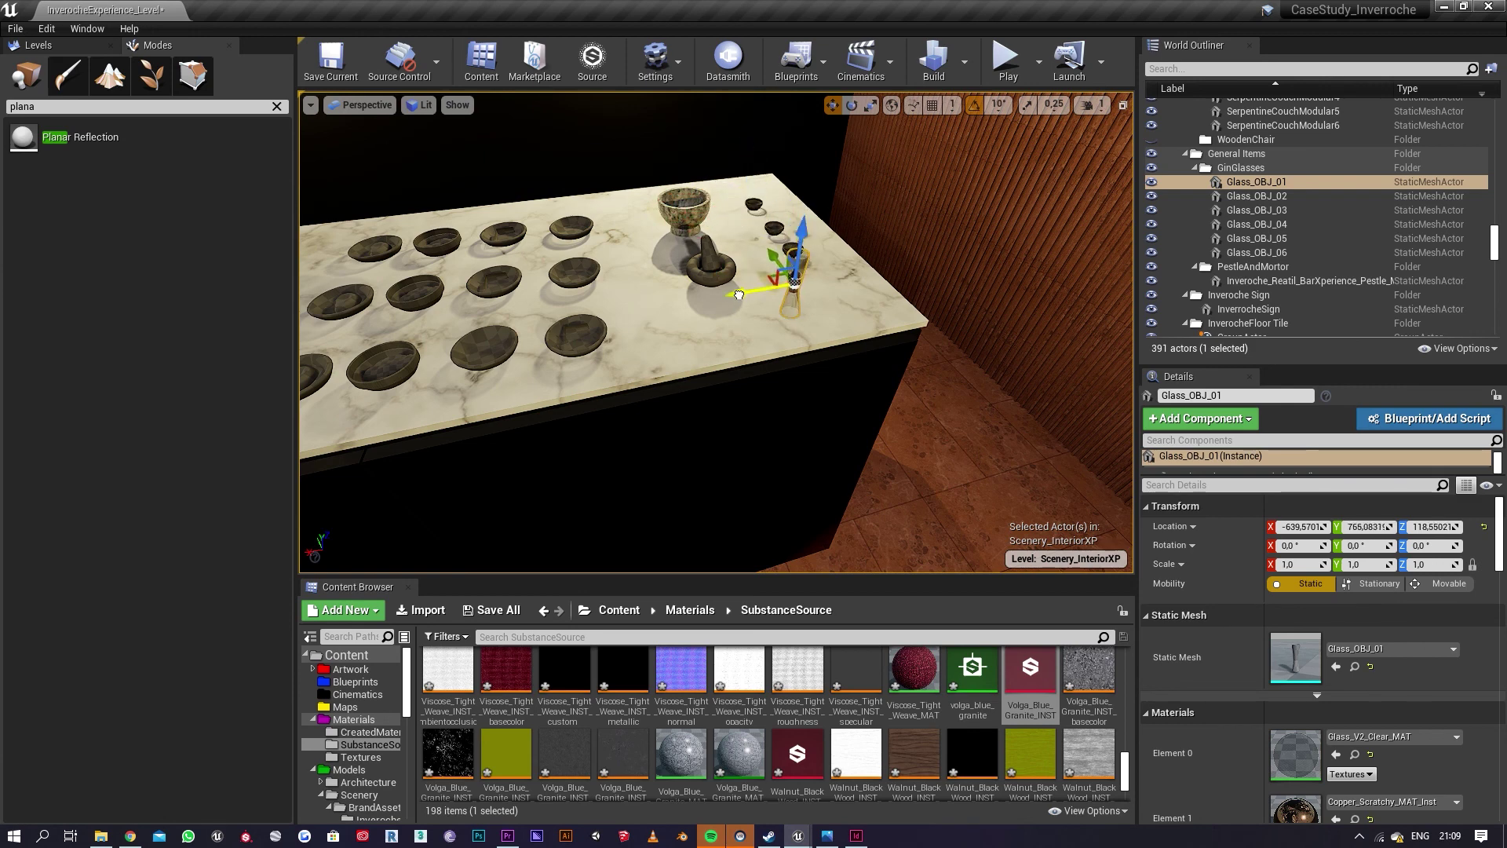
{"action": "left_click_drag", "start_coordinate": [738, 294], "coordinate": [778, 291]}
Step: Apply the Volga Blue Granite material instance to the dark front of the marble counter
{"action": "left_click_drag", "start_coordinate": [738, 762], "coordinate": [766, 443]}
{"action": "right_click_drag", "start_coordinate": [830, 467], "coordinate": [706, 451]}
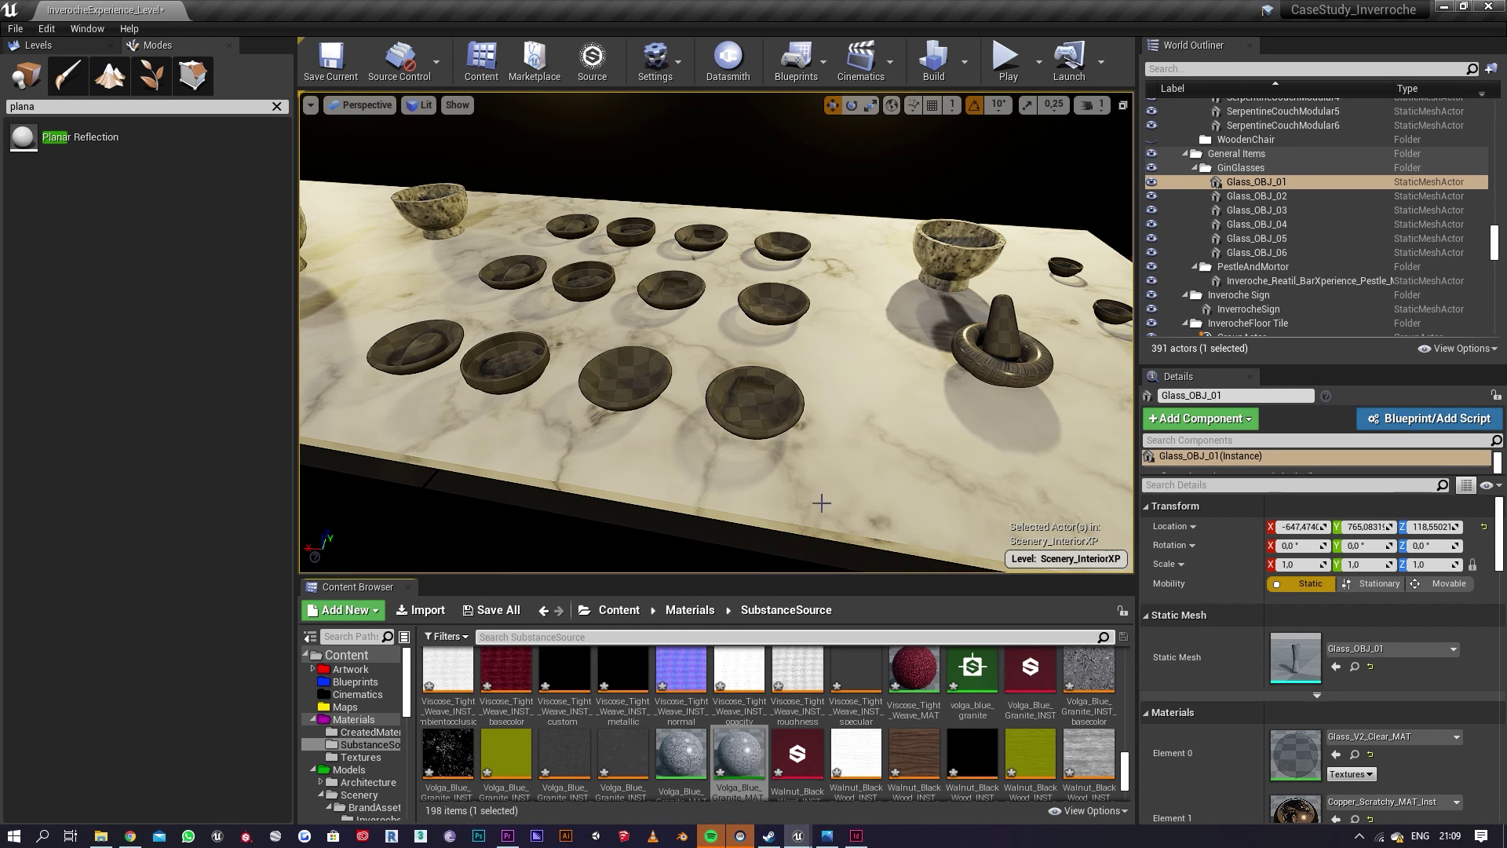
Step: Close the leftover Sequencer and Beech_Toast_Wood_INST windows
{"action": "key", "text": "alt+Tab"}
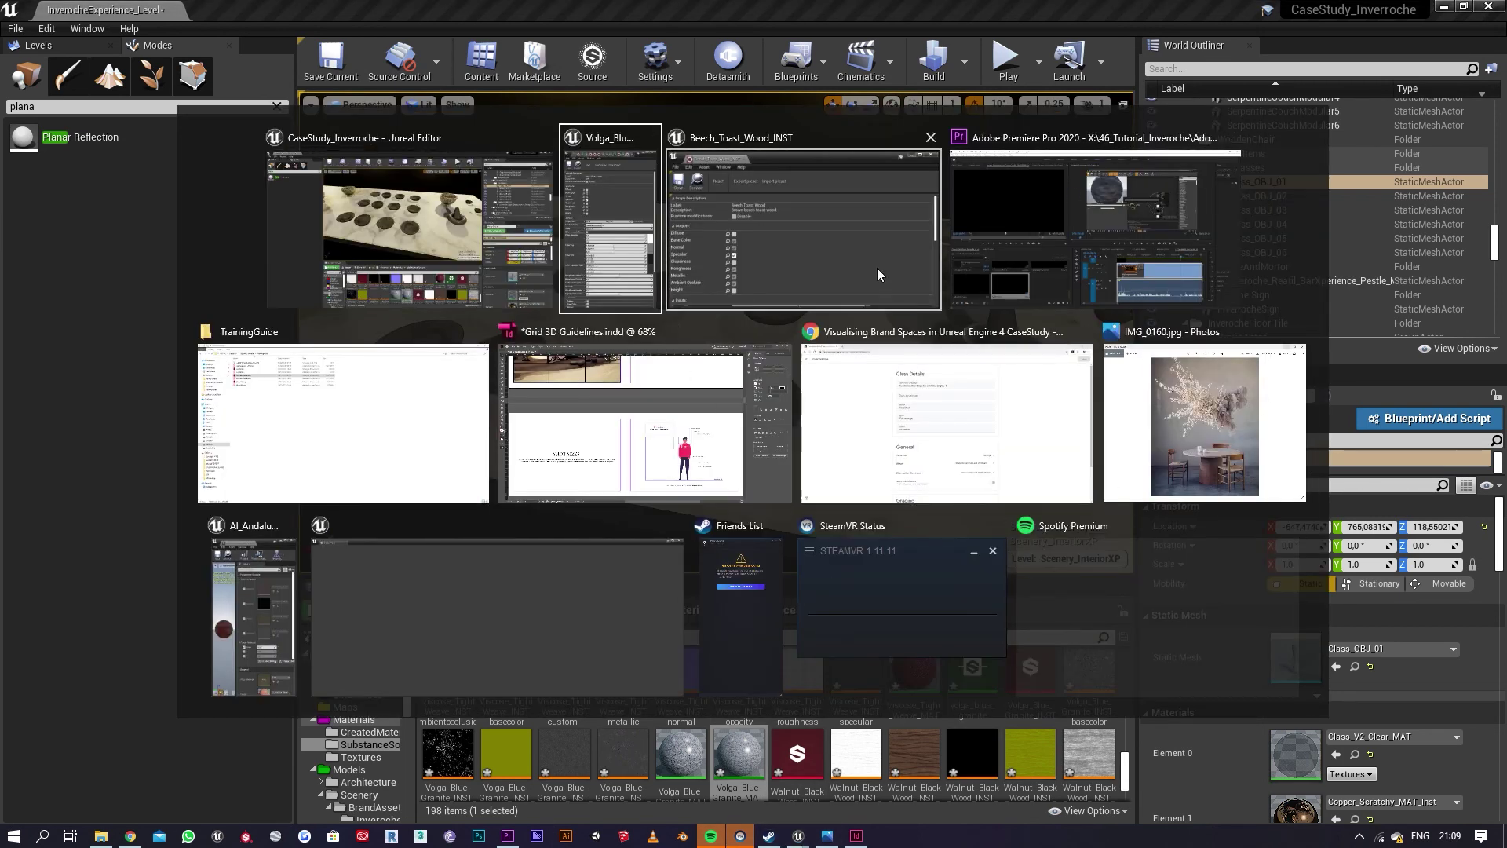
{"action": "left_click", "coordinate": [934, 224]}
{"action": "key", "text": "alt+Tab"}
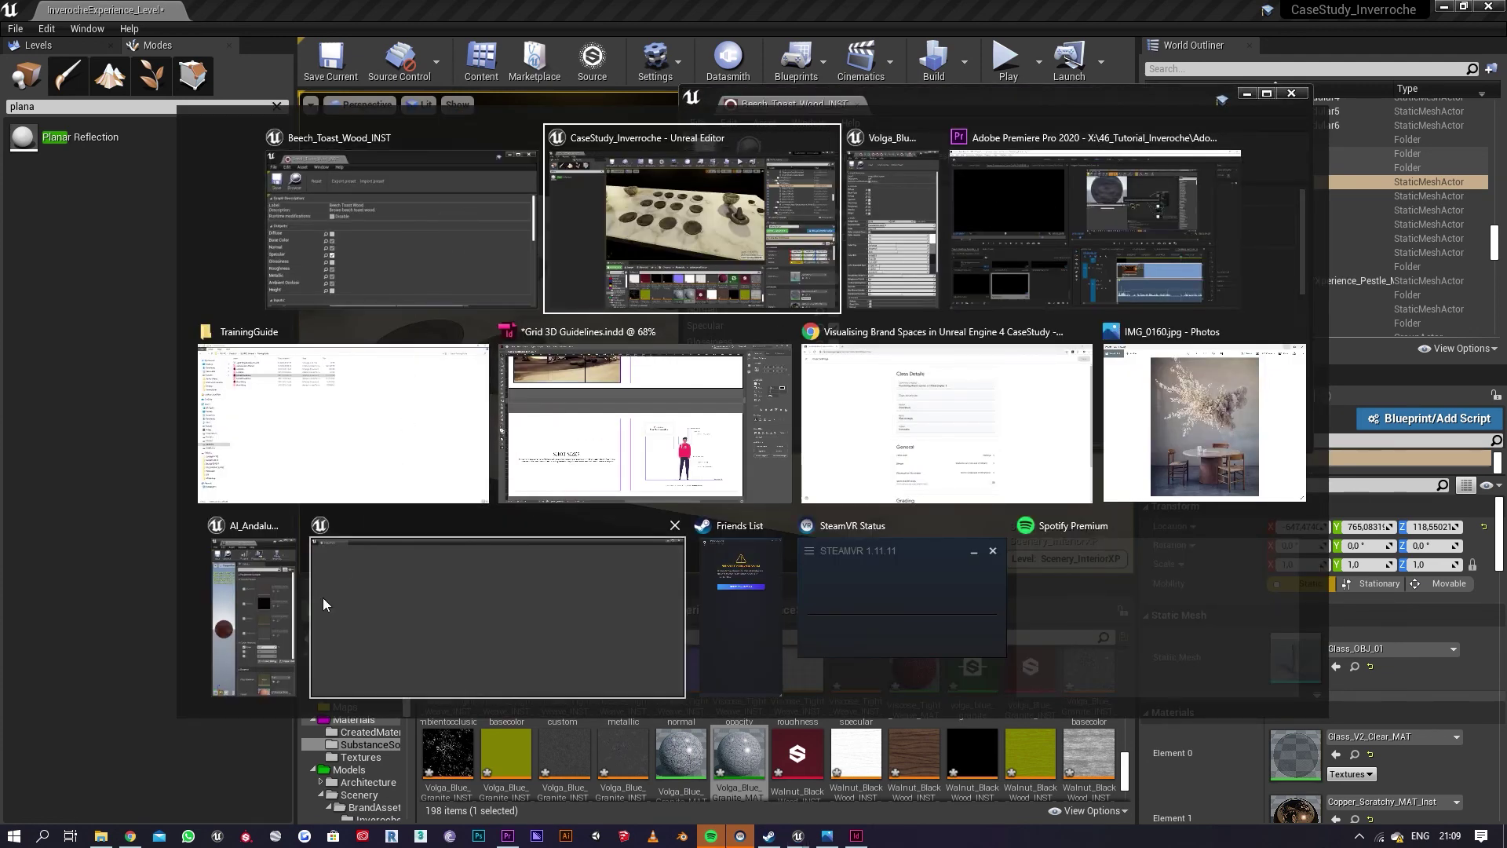
{"action": "left_click", "coordinate": [443, 598]}
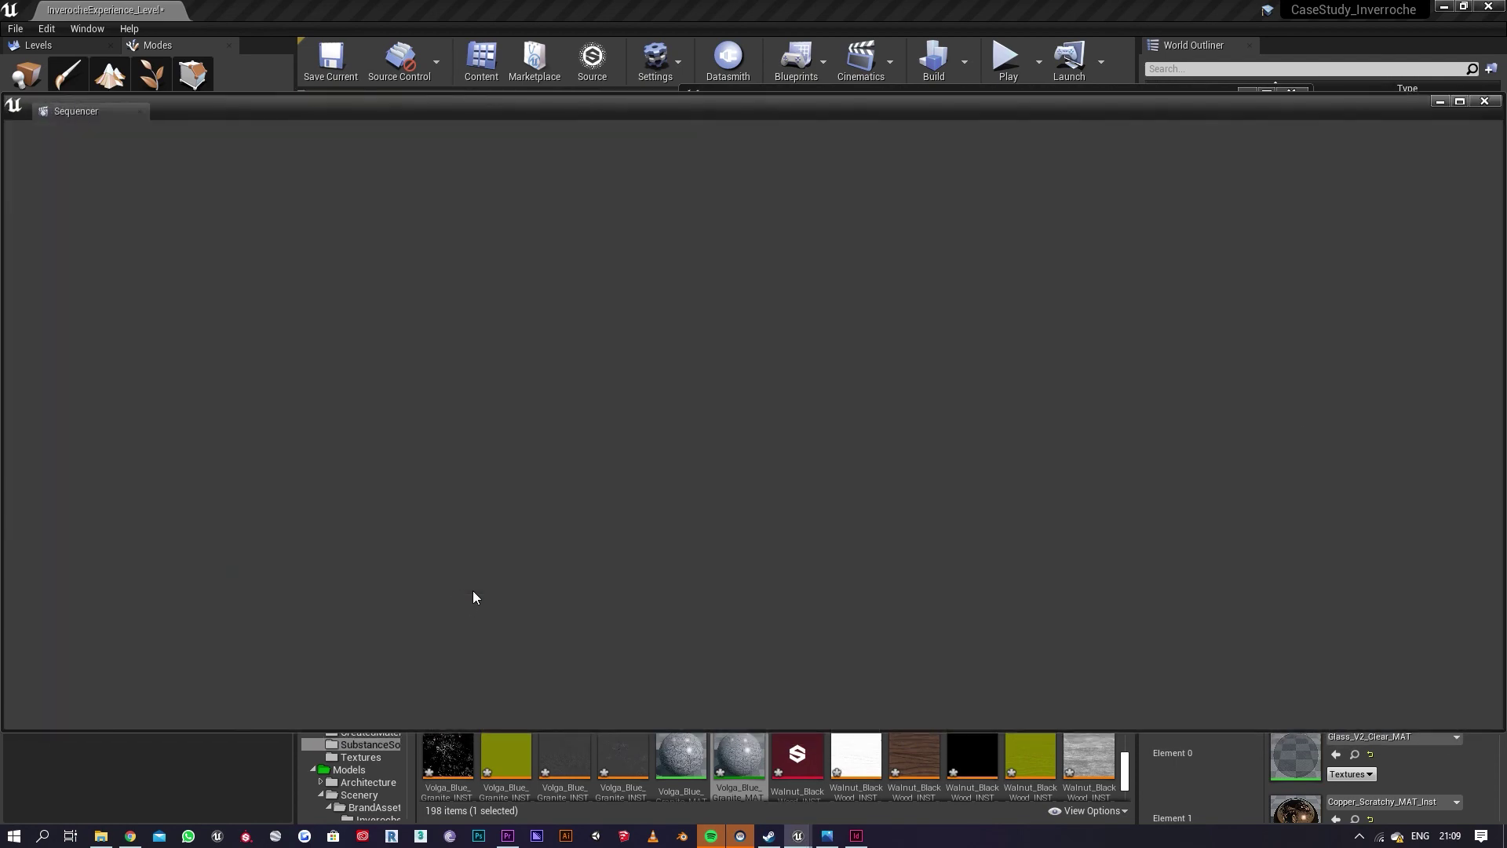
{"action": "left_click", "coordinate": [1484, 102]}
{"action": "left_click", "coordinate": [1292, 93]}
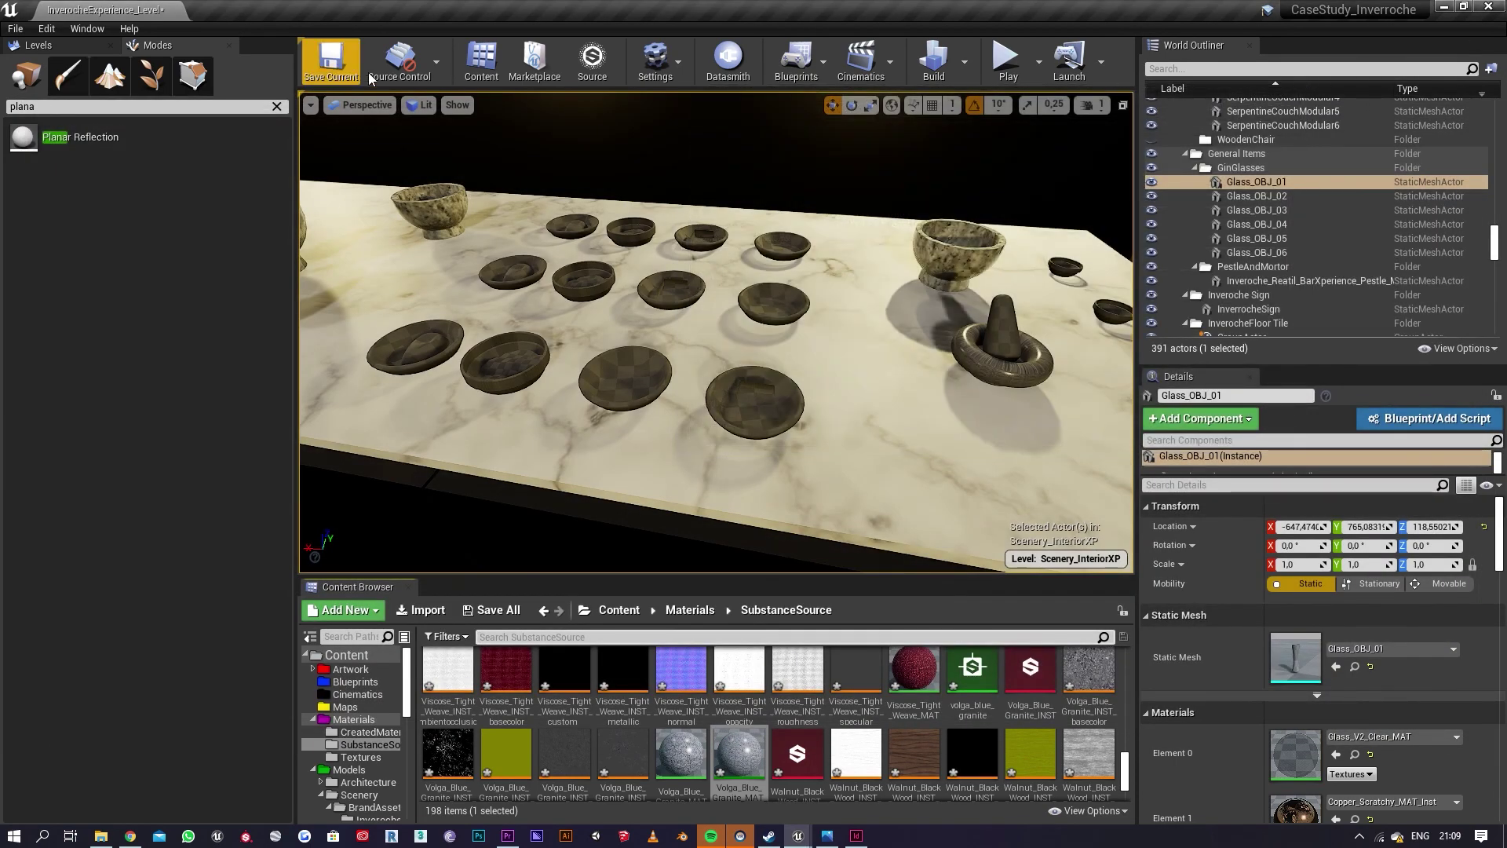
Step: Search Substance Source for "porc", download the Ceramic Porcelain material and return to the level
{"action": "left_click", "coordinate": [592, 59]}
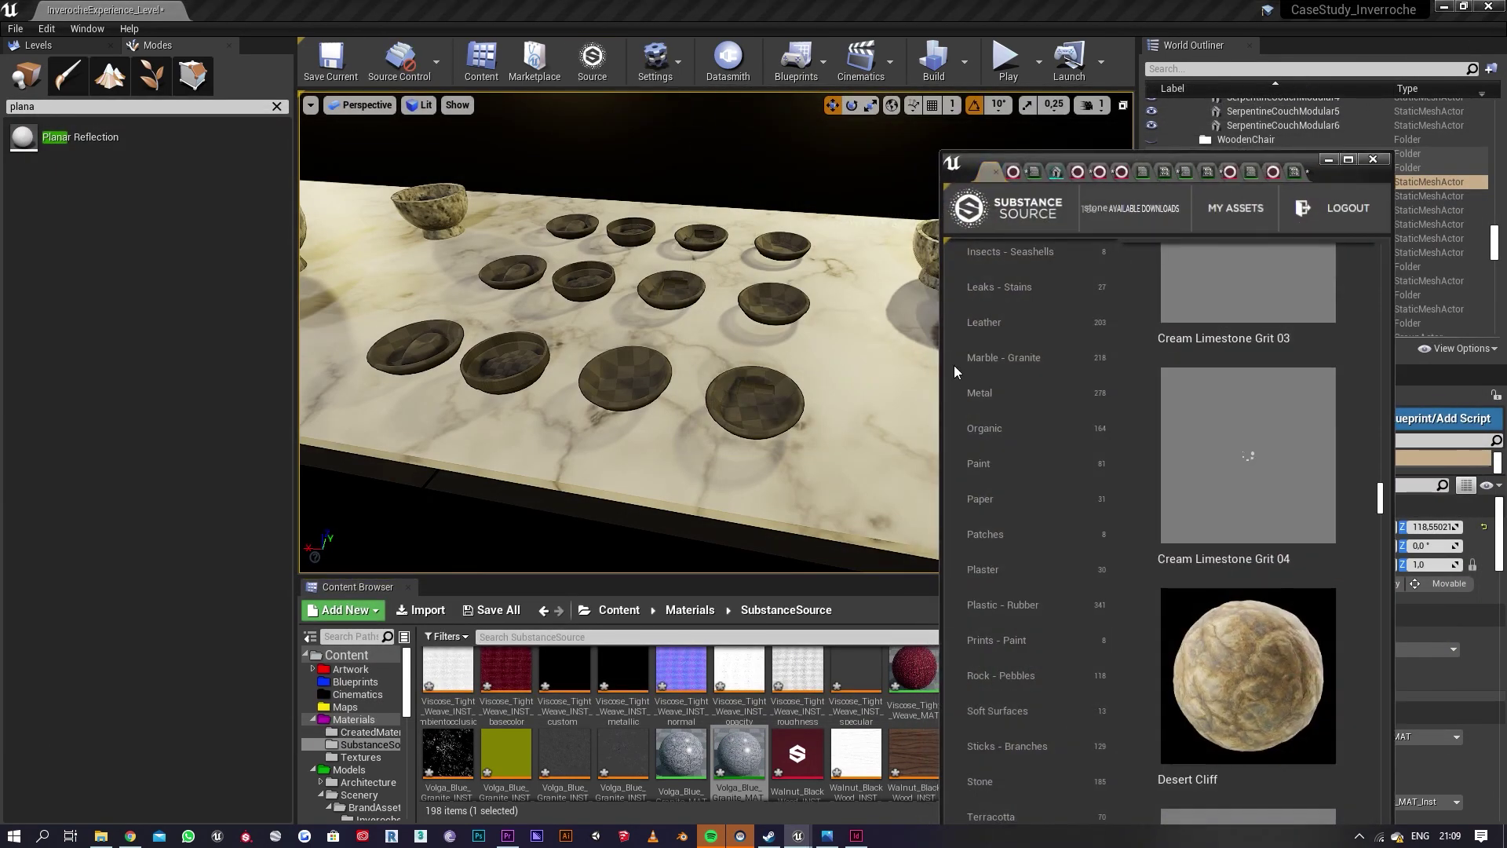
{"action": "left_click", "coordinate": [1349, 159]}
{"action": "left_click", "coordinate": [244, 41]}
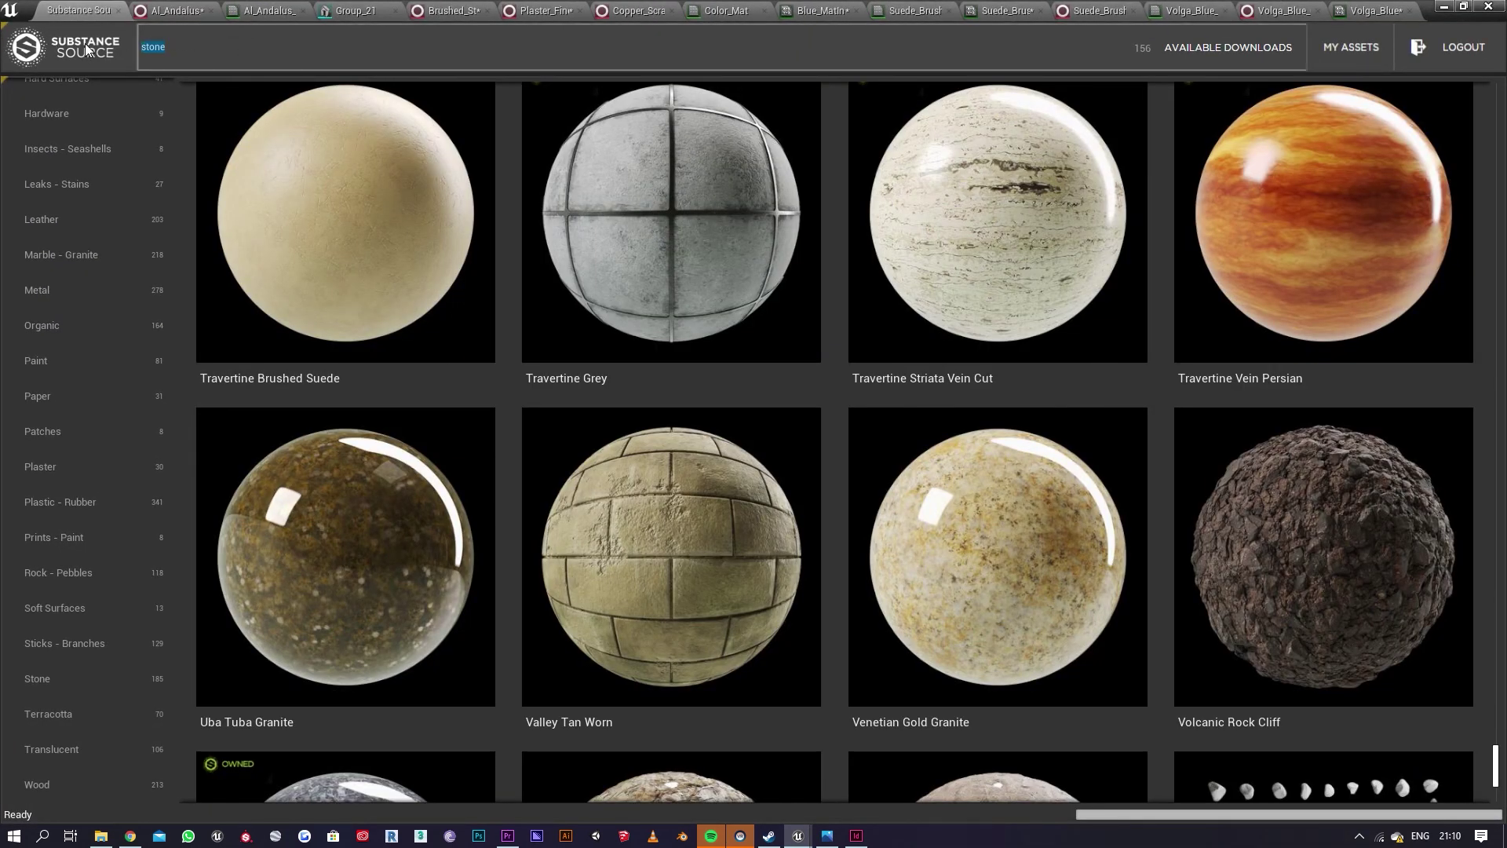
{"action": "type", "text": "porc"}
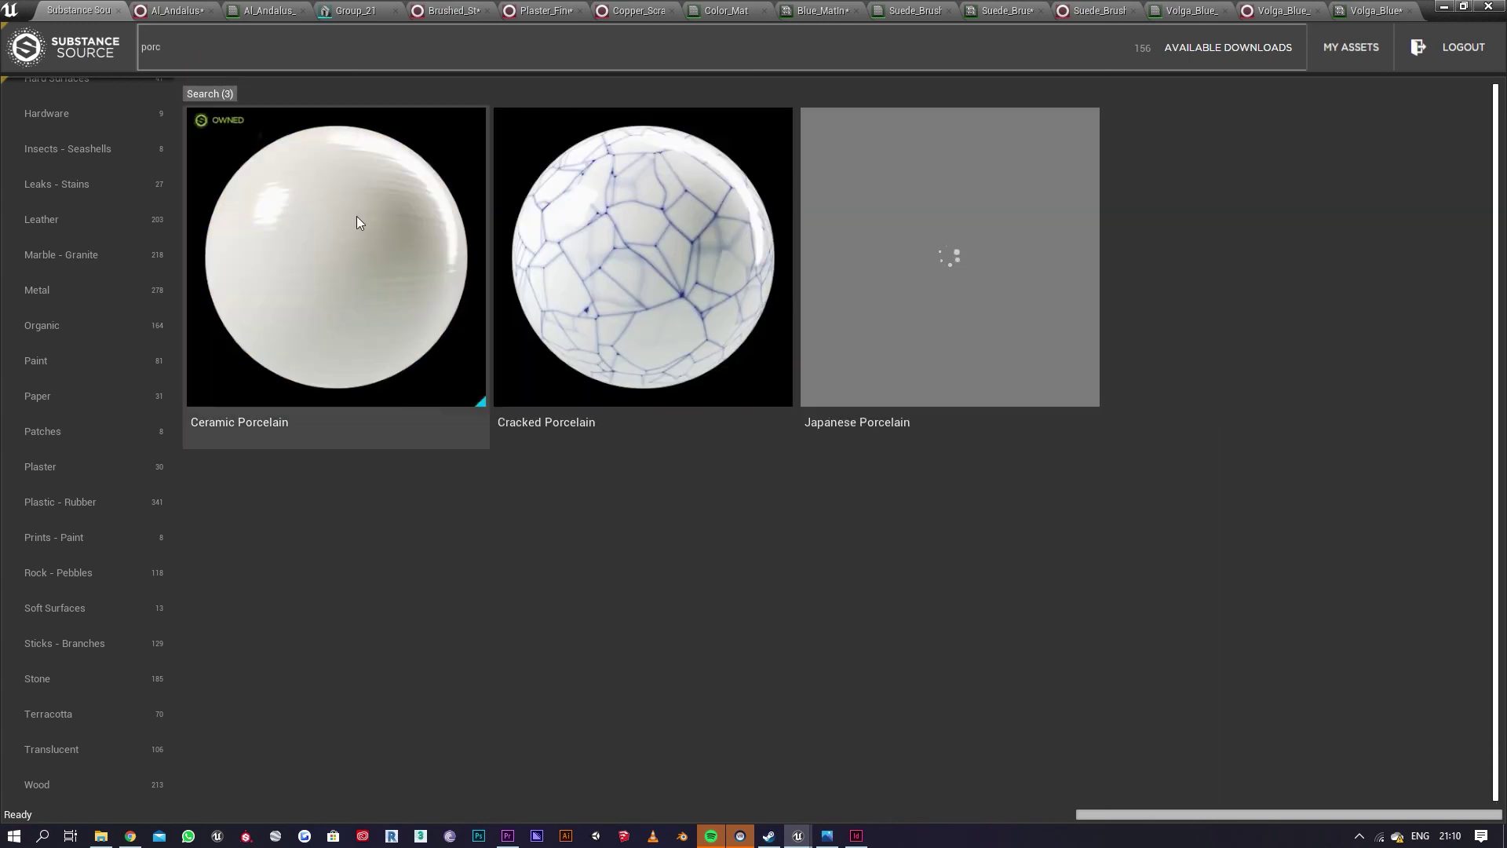
{"action": "left_click", "coordinate": [449, 364]}
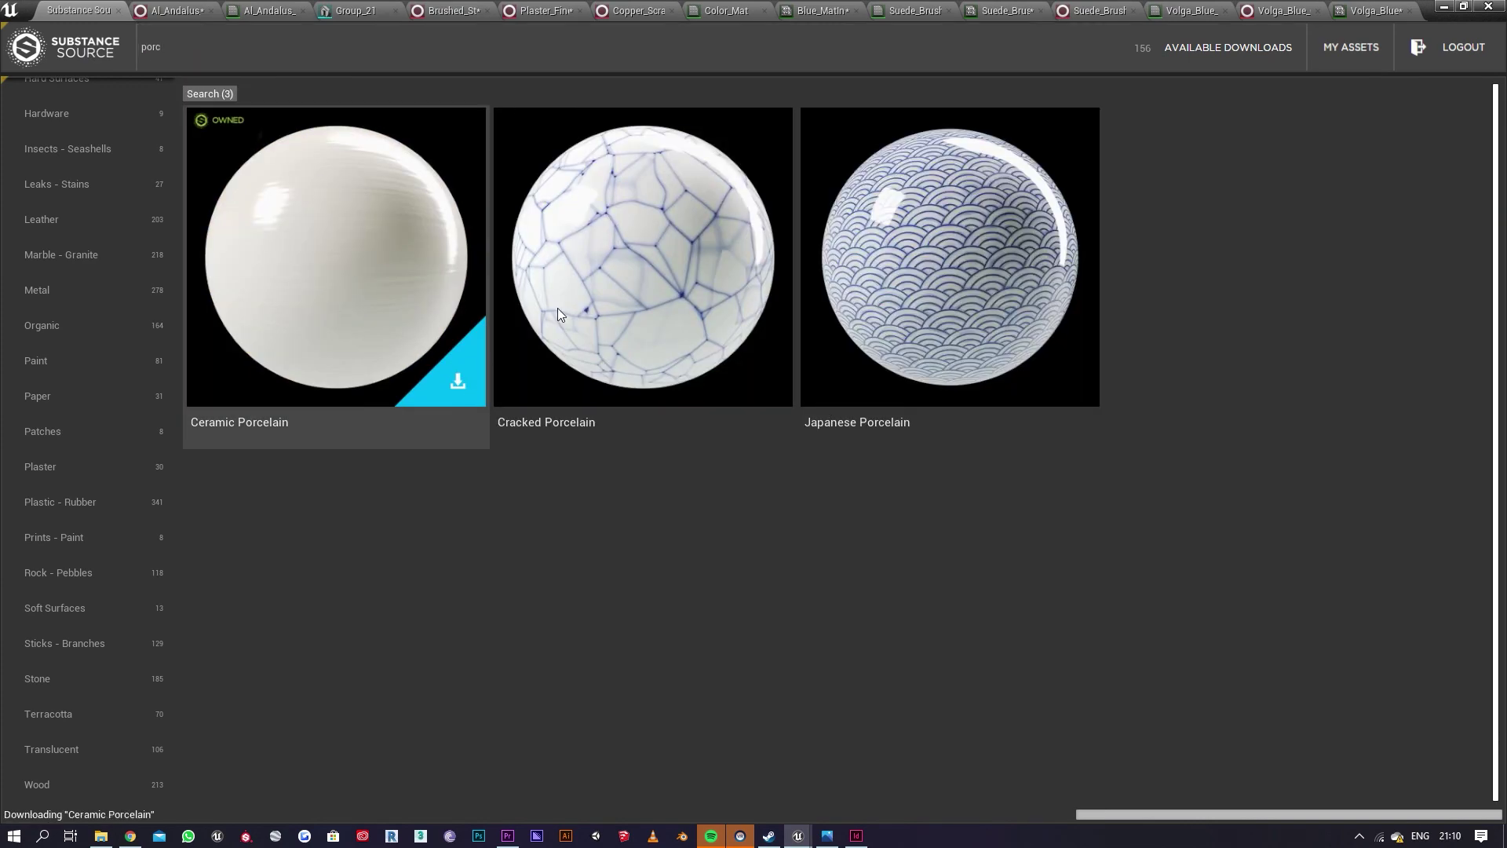
{"action": "left_click", "coordinate": [1450, 10]}
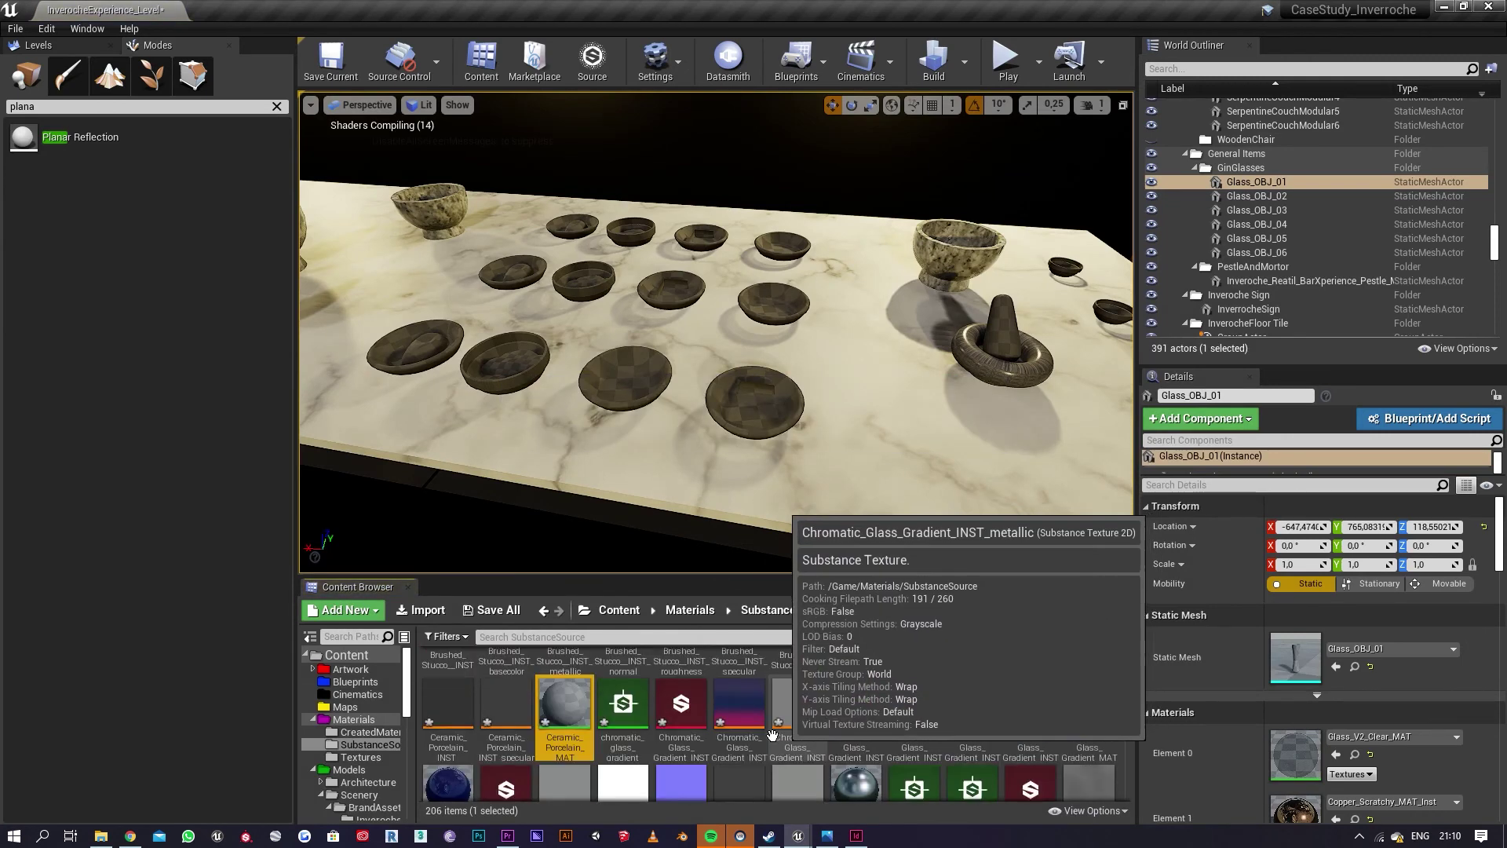
Step: Create a material instance of Ceramic_Porcelain_MAT and locate it among the SubstanceSource assets
{"action": "right_click", "coordinate": [564, 703]}
{"action": "left_click", "coordinate": [640, 338]}
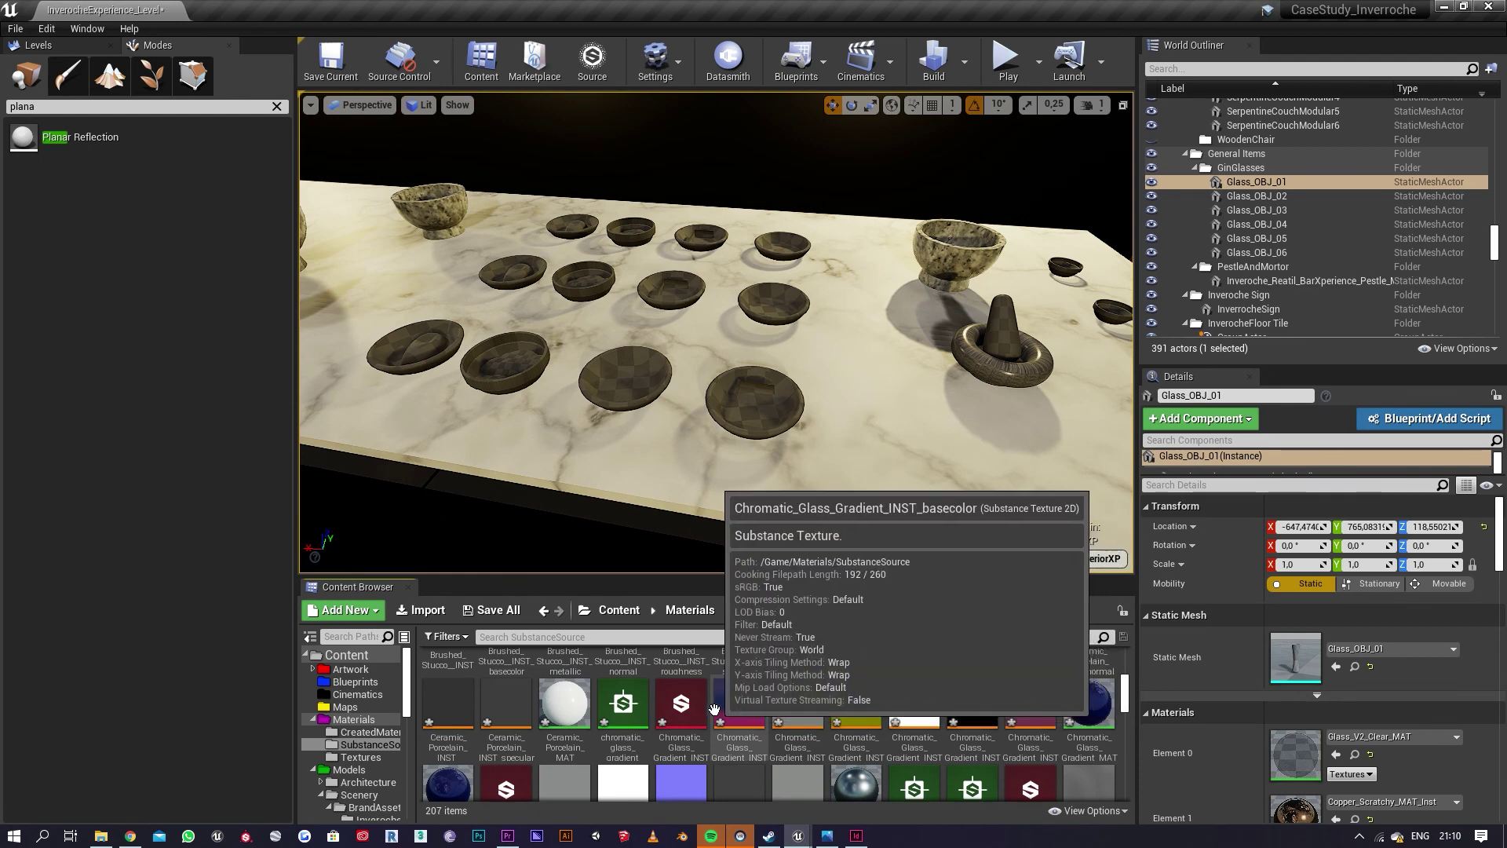
{"action": "scroll", "coordinate": [745, 720], "scroll_direction": "down", "scroll_amount": 6}
{"action": "scroll", "coordinate": [826, 756], "scroll_direction": "down", "scroll_amount": 4}
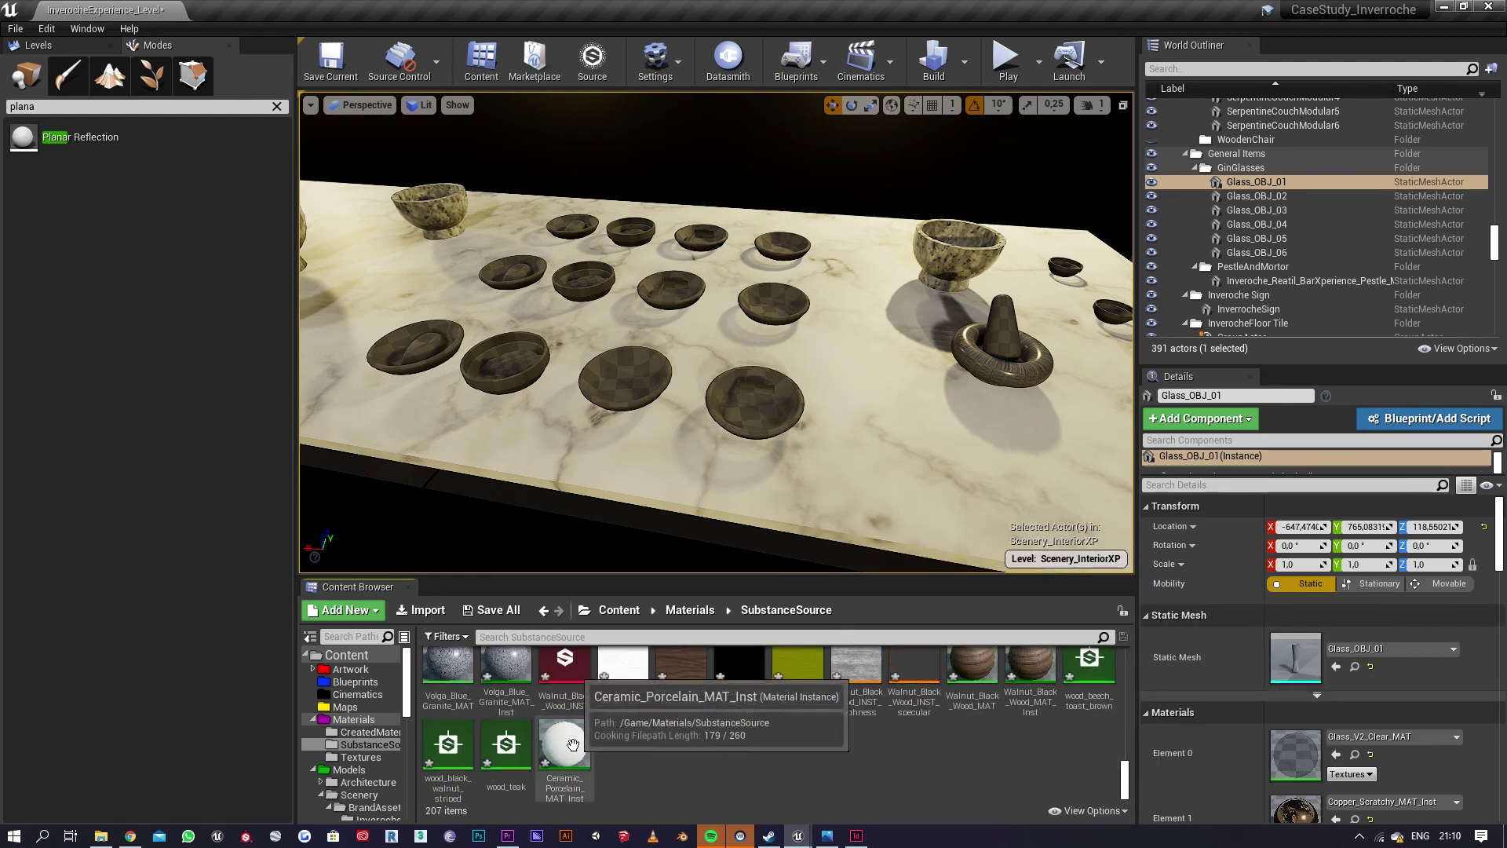
Step: Apply Ceramic_Porcelain_MAT_Inst to the twelve small dishes arranged in three rows on the marble counter
{"action": "left_click_drag", "start_coordinate": [564, 745], "coordinate": [777, 423]}
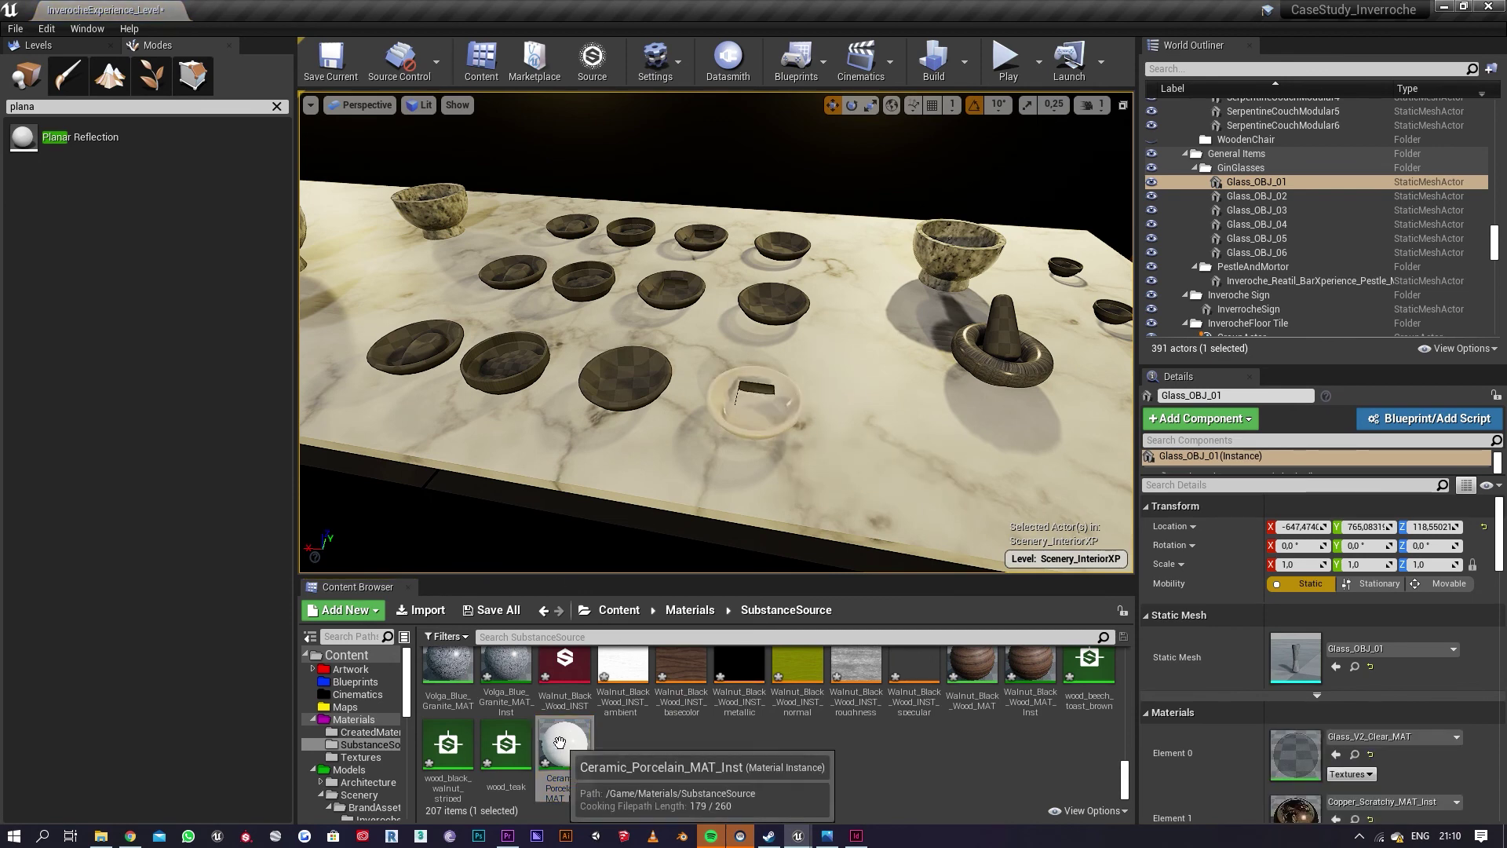
{"action": "left_click_drag", "start_coordinate": [564, 746], "coordinate": [631, 392]}
{"action": "left_click_drag", "start_coordinate": [566, 744], "coordinate": [521, 363]}
{"action": "left_click_drag", "start_coordinate": [567, 742], "coordinate": [441, 343]}
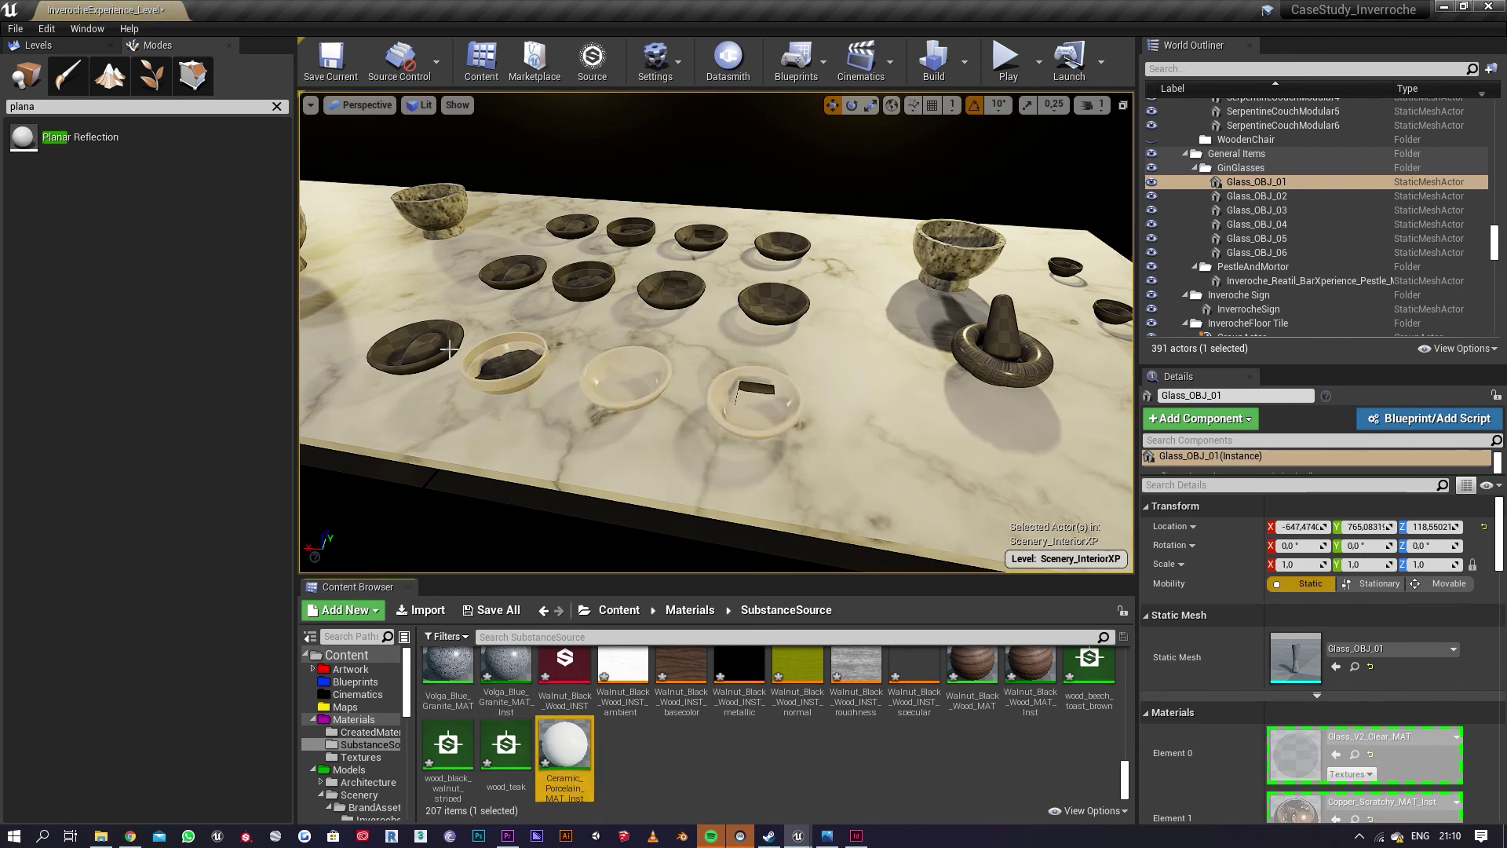
{"action": "left_click_drag", "start_coordinate": [565, 746], "coordinate": [674, 303]}
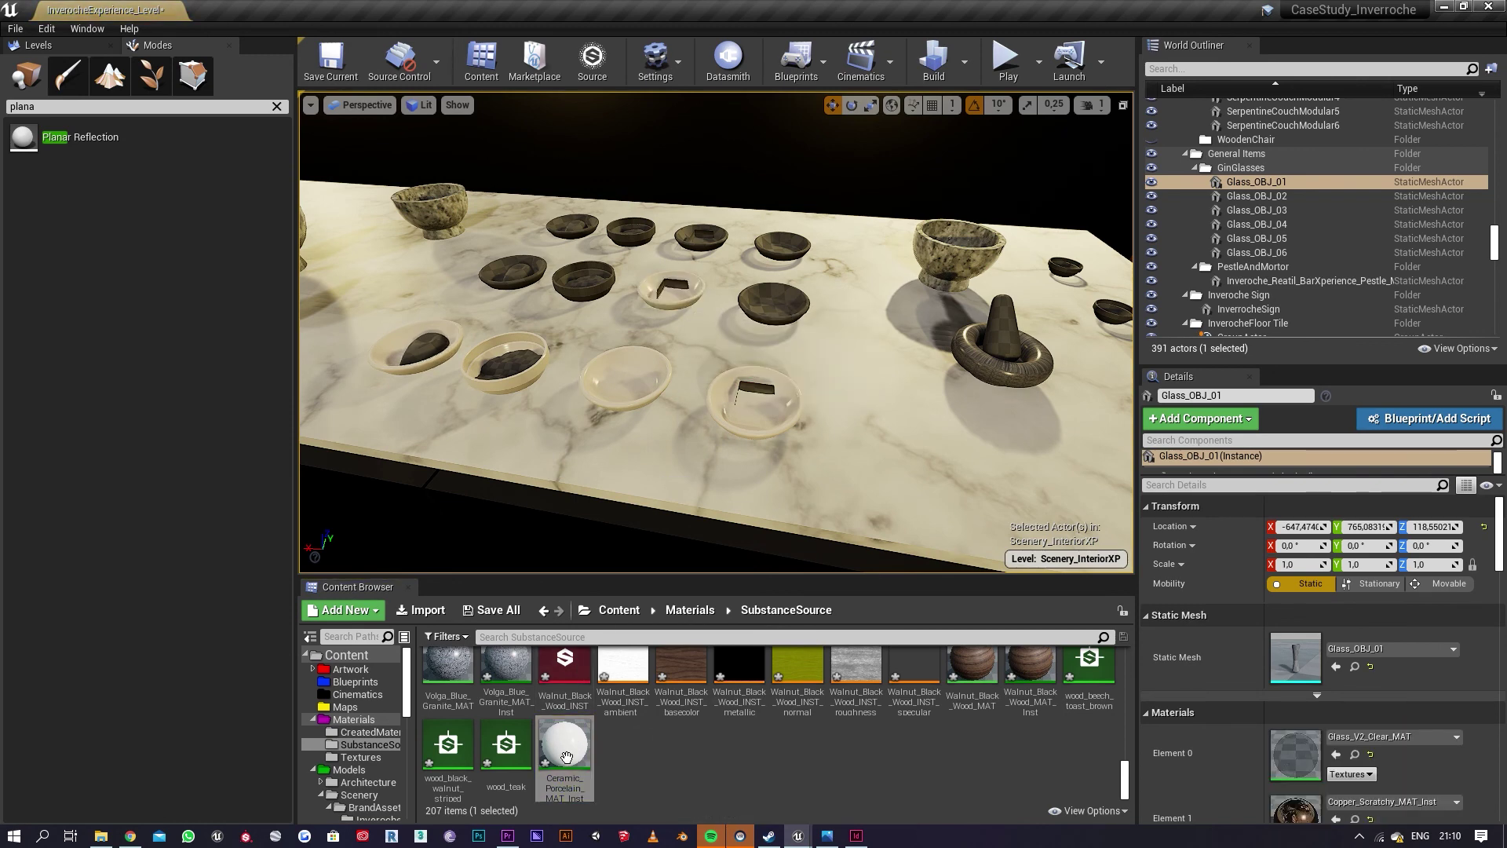
{"action": "left_click_drag", "start_coordinate": [564, 745], "coordinate": [767, 330]}
{"action": "left_click_drag", "start_coordinate": [564, 746], "coordinate": [787, 265]}
{"action": "left_click_drag", "start_coordinate": [558, 753], "coordinate": [698, 235]}
{"action": "left_click_drag", "start_coordinate": [564, 746], "coordinate": [630, 230]}
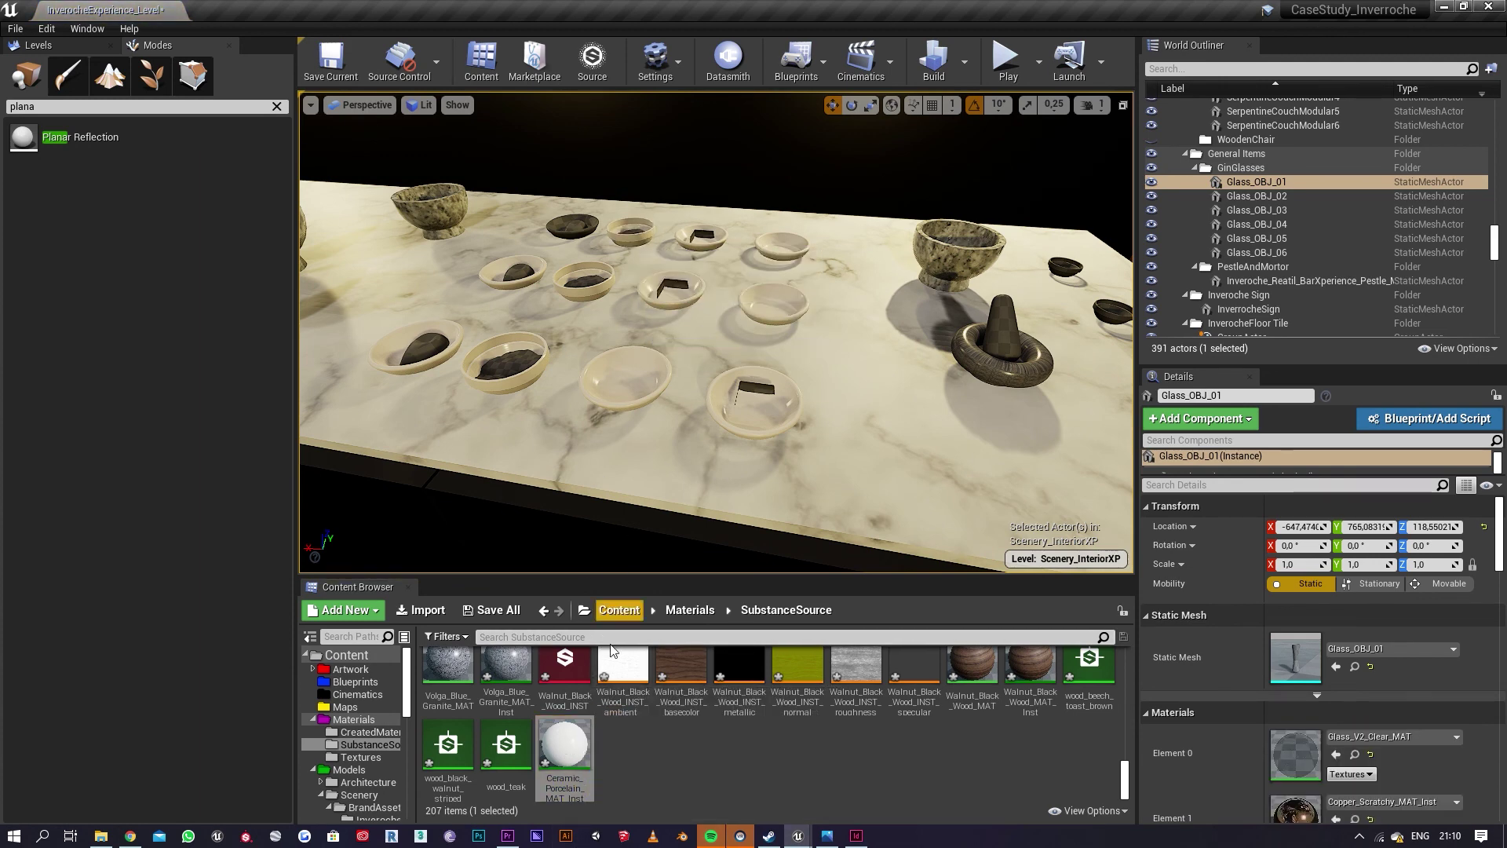
{"action": "left_click_drag", "start_coordinate": [565, 746], "coordinate": [569, 229]}
Step: Apply Ceramic_Porcelain_MAT_Inst to the mortar around the pestle and to the small dark bowl beside it
{"action": "right_click_drag", "start_coordinate": [699, 293], "coordinate": [796, 290]}
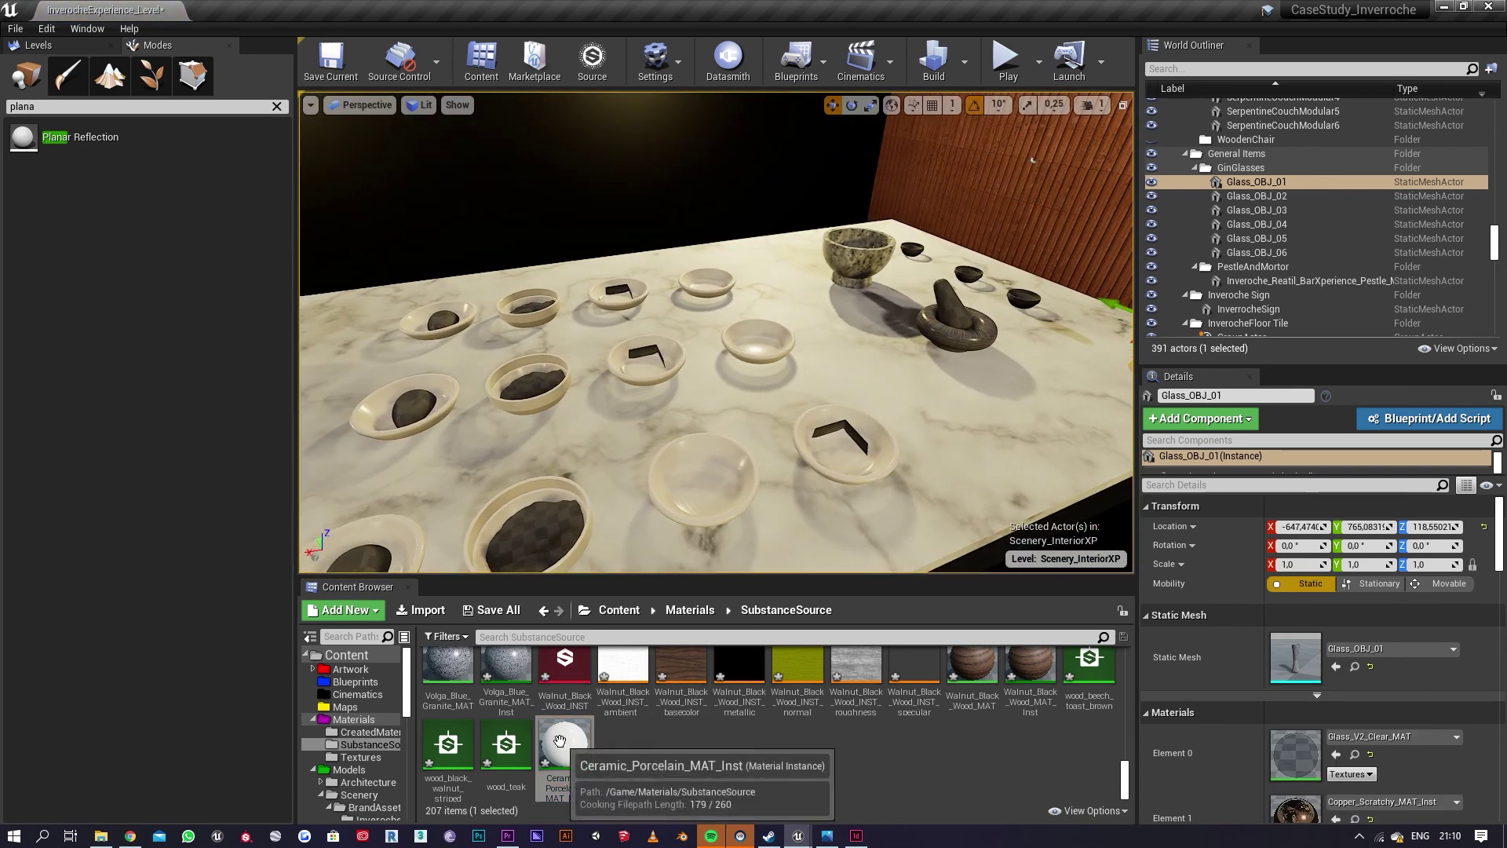
{"action": "left_click_drag", "start_coordinate": [560, 741], "coordinate": [959, 345]}
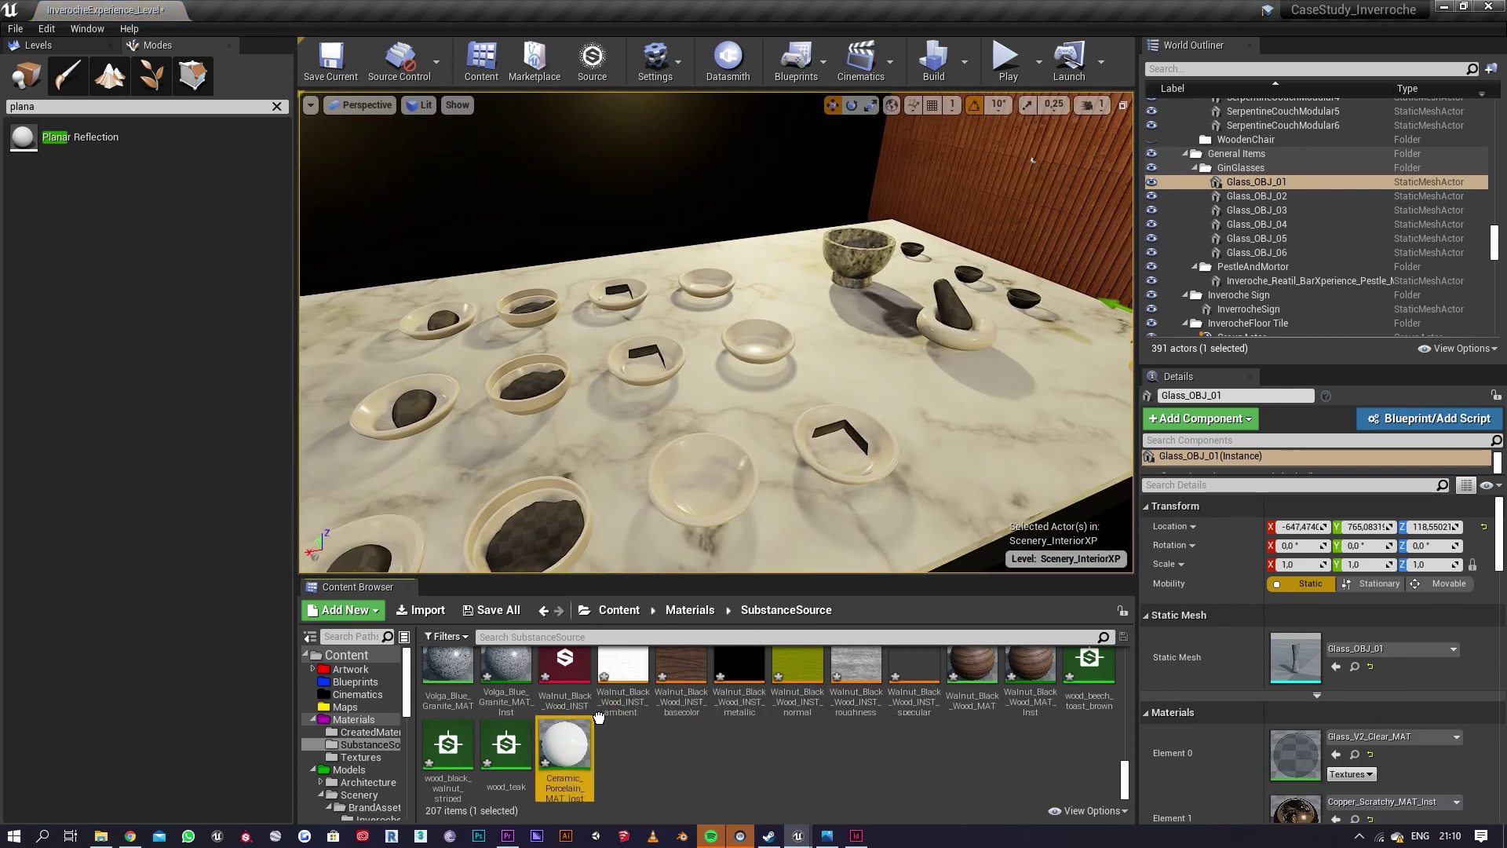
{"action": "left_click_drag", "start_coordinate": [599, 718], "coordinate": [1025, 299]}
Step: Scale WoodenGlassJar uniformly to about 0.247 and place two copies of it in a row on the counter
{"action": "right_click_drag", "start_coordinate": [1026, 370], "coordinate": [707, 337]}
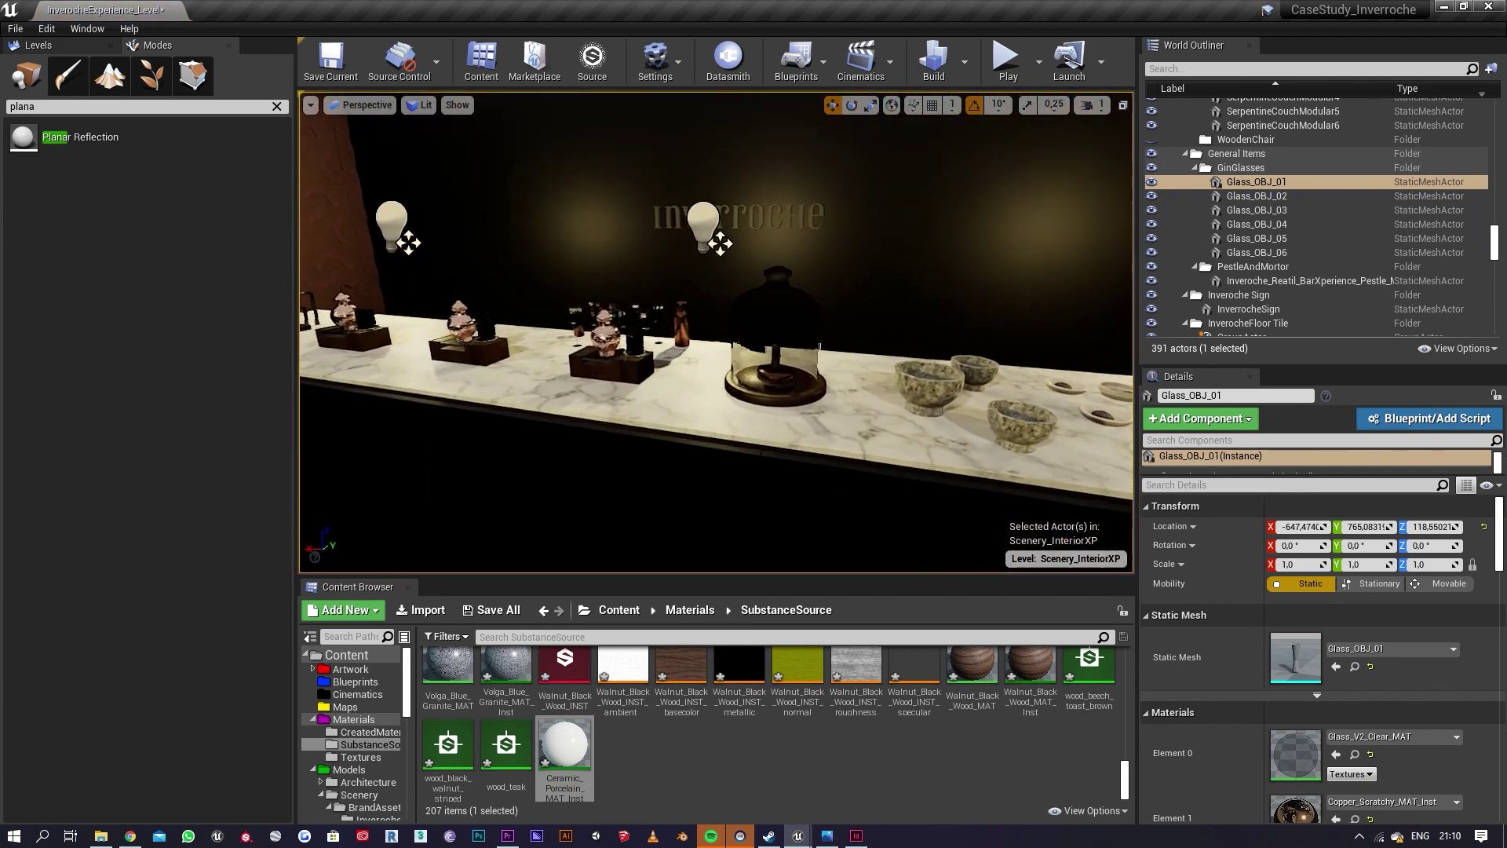
{"action": "right_click_drag", "start_coordinate": [911, 201], "coordinate": [902, 201]}
{"action": "left_click", "coordinate": [800, 401]}
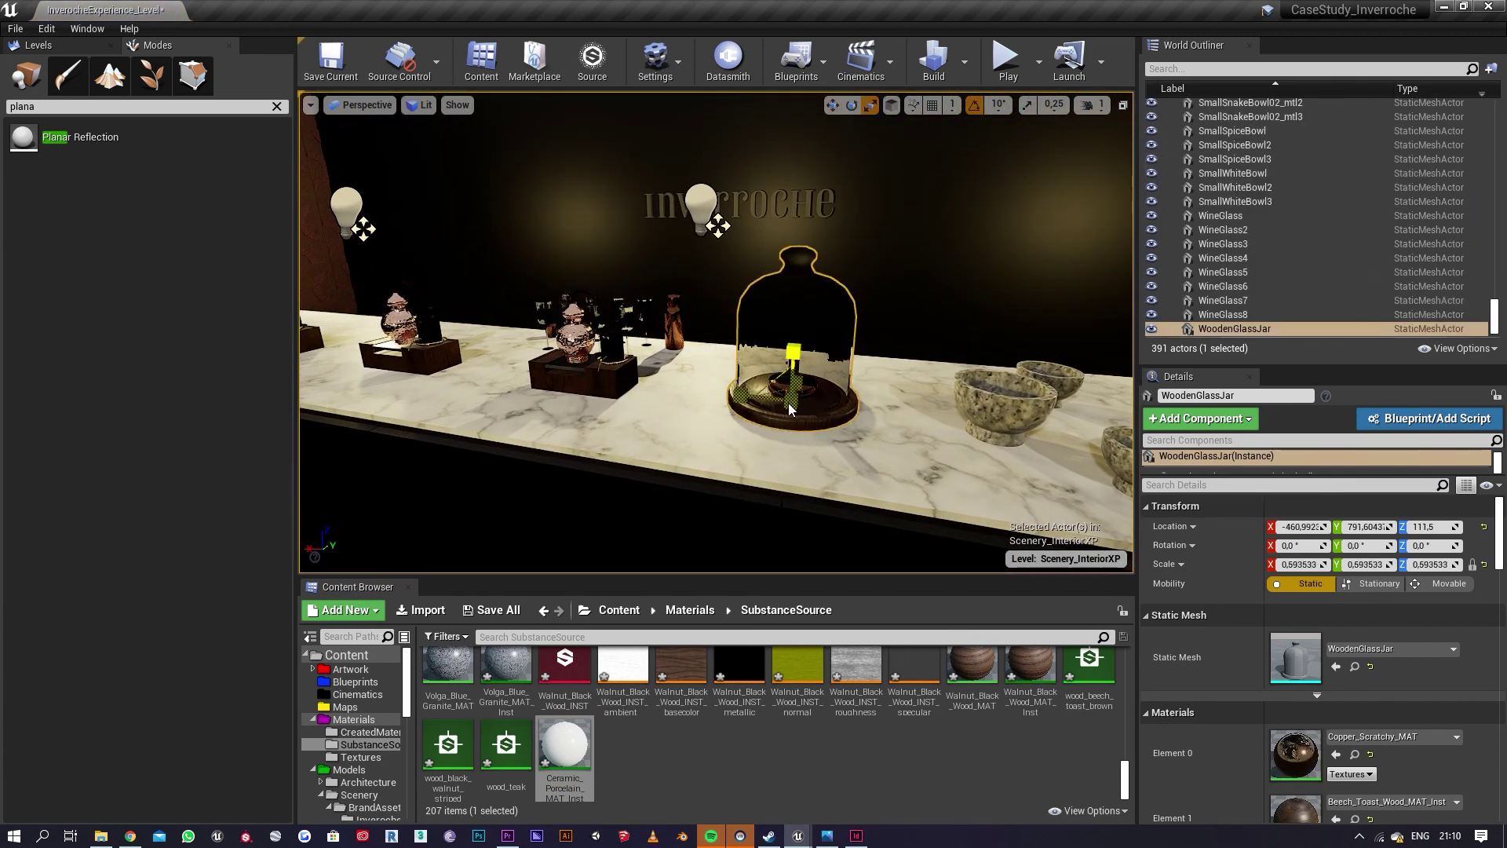
{"action": "left_click_drag", "start_coordinate": [789, 409], "coordinate": [706, 487]}
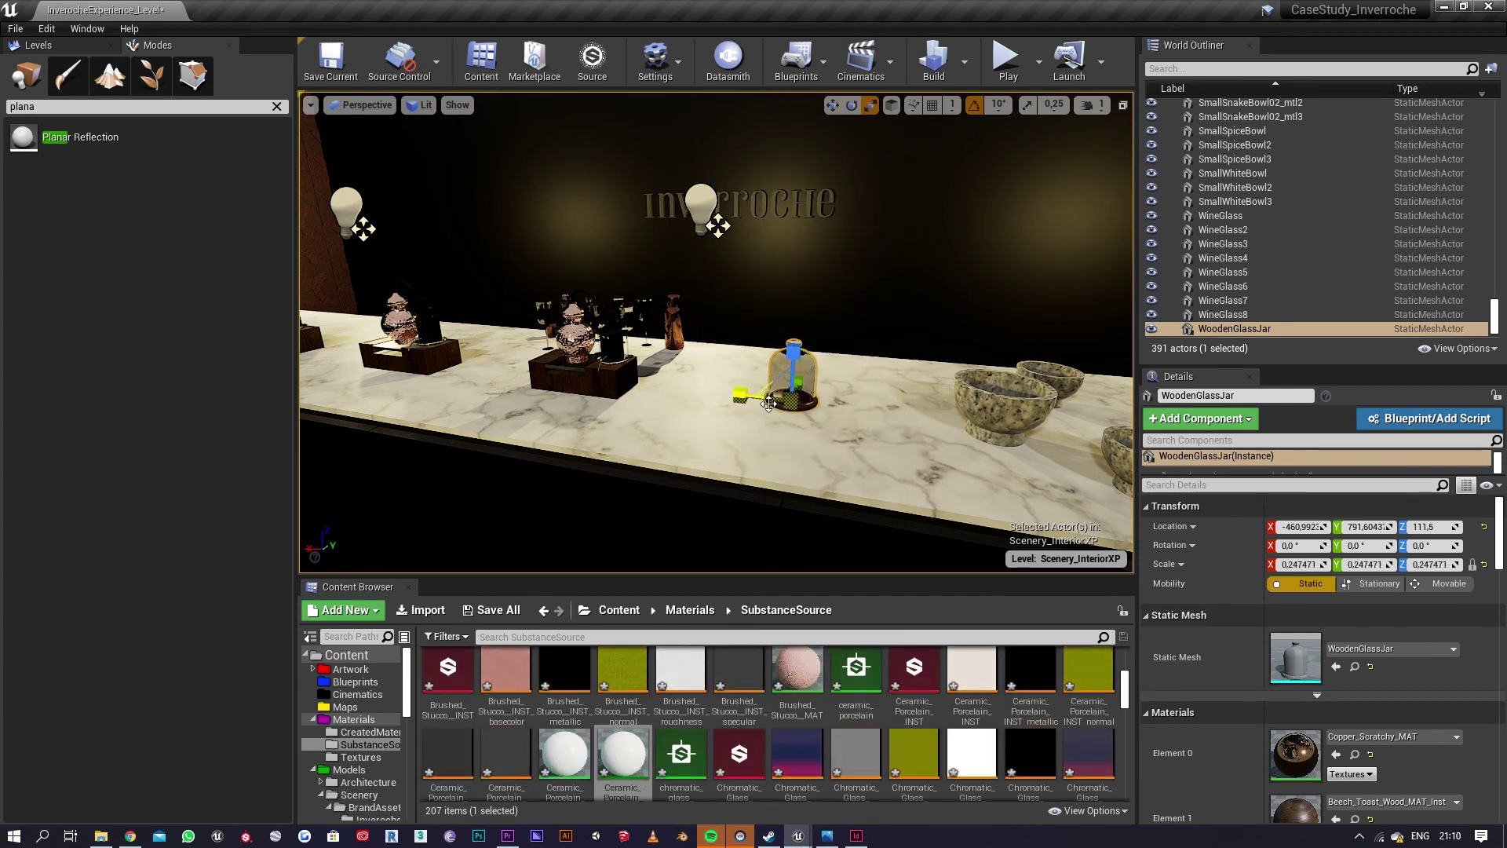
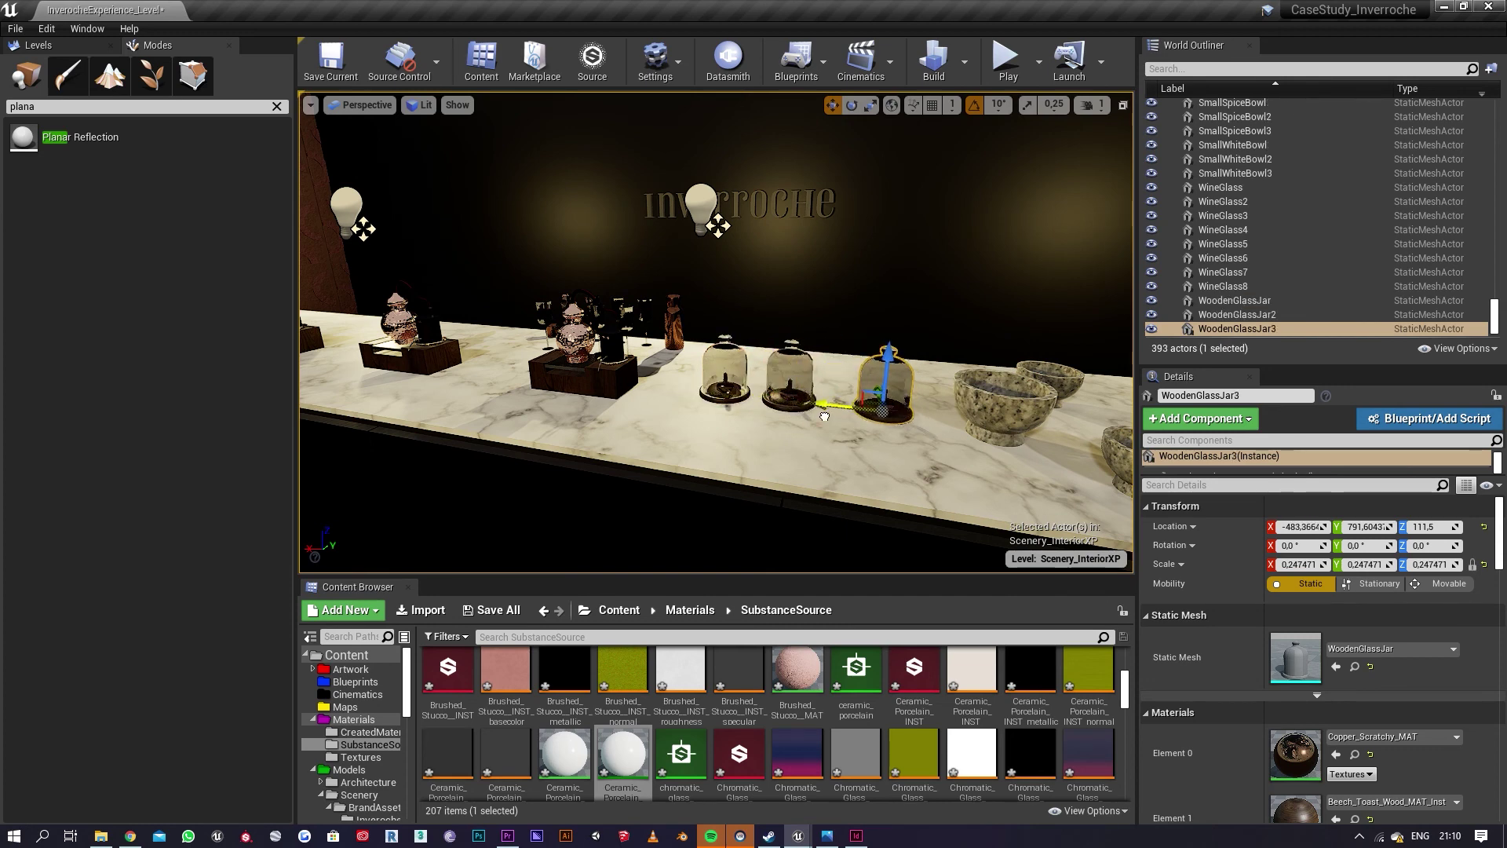
{"action": "right_click_drag", "start_coordinate": [805, 416], "coordinate": [852, 475]}
{"action": "key", "text": "s"}
{"action": "key", "text": "Escape"}
Step: Duplicate one of the wine glasses and place the copy behind the porcelain dishes on the counter
{"action": "key", "text": "w"}
{"action": "key", "text": "s"}
{"action": "key", "text": "d"}
{"action": "key", "text": "d"}
{"action": "right_click_drag", "start_coordinate": [1057, 114], "coordinate": [478, 102]}
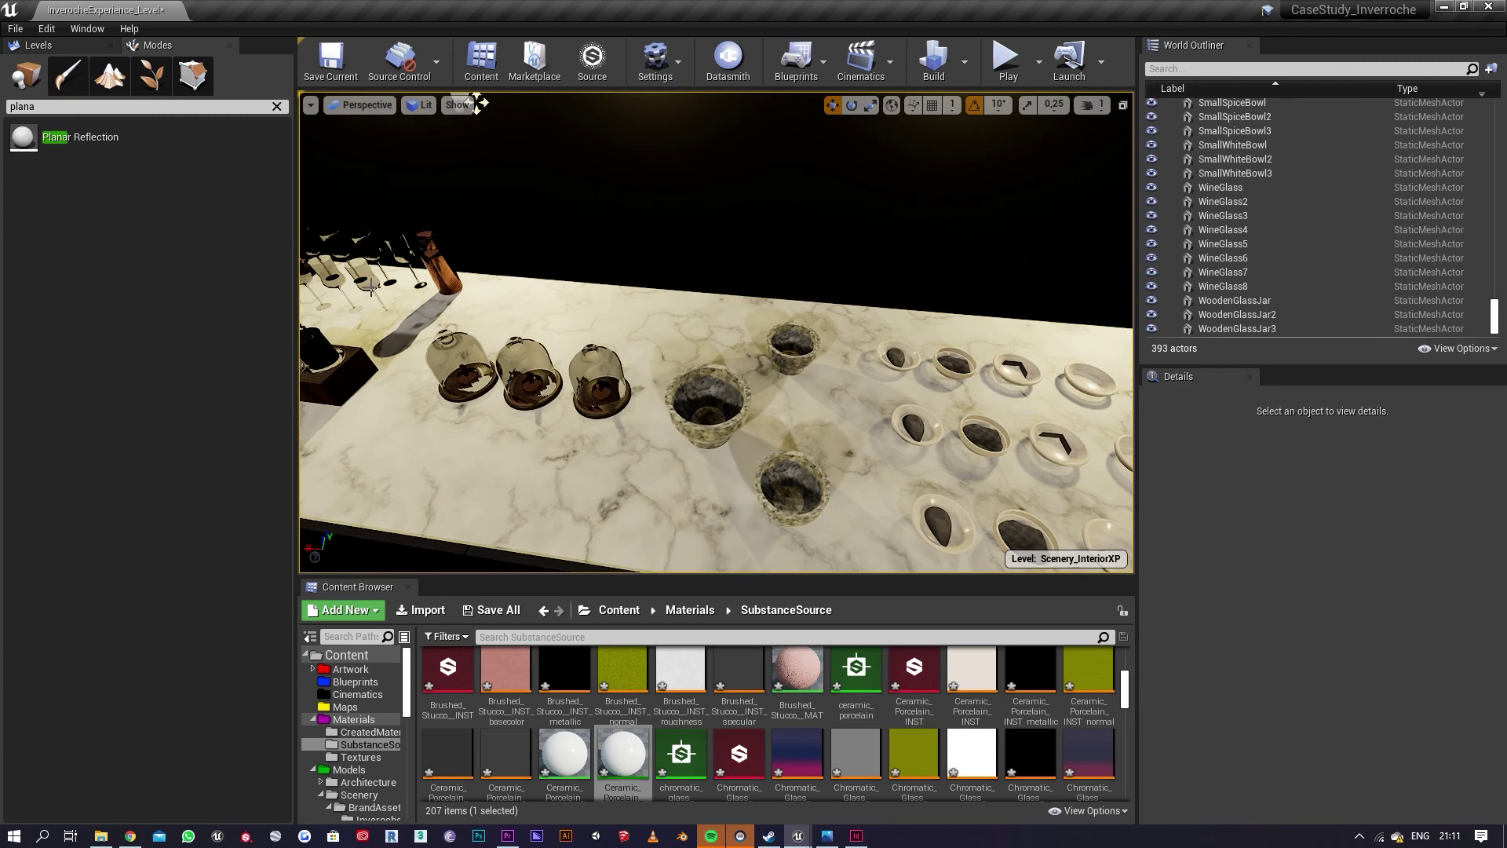
{"action": "left_click", "coordinate": [362, 291]}
{"action": "left_click_drag", "start_coordinate": [341, 312], "coordinate": [955, 336], "text": "alt"}
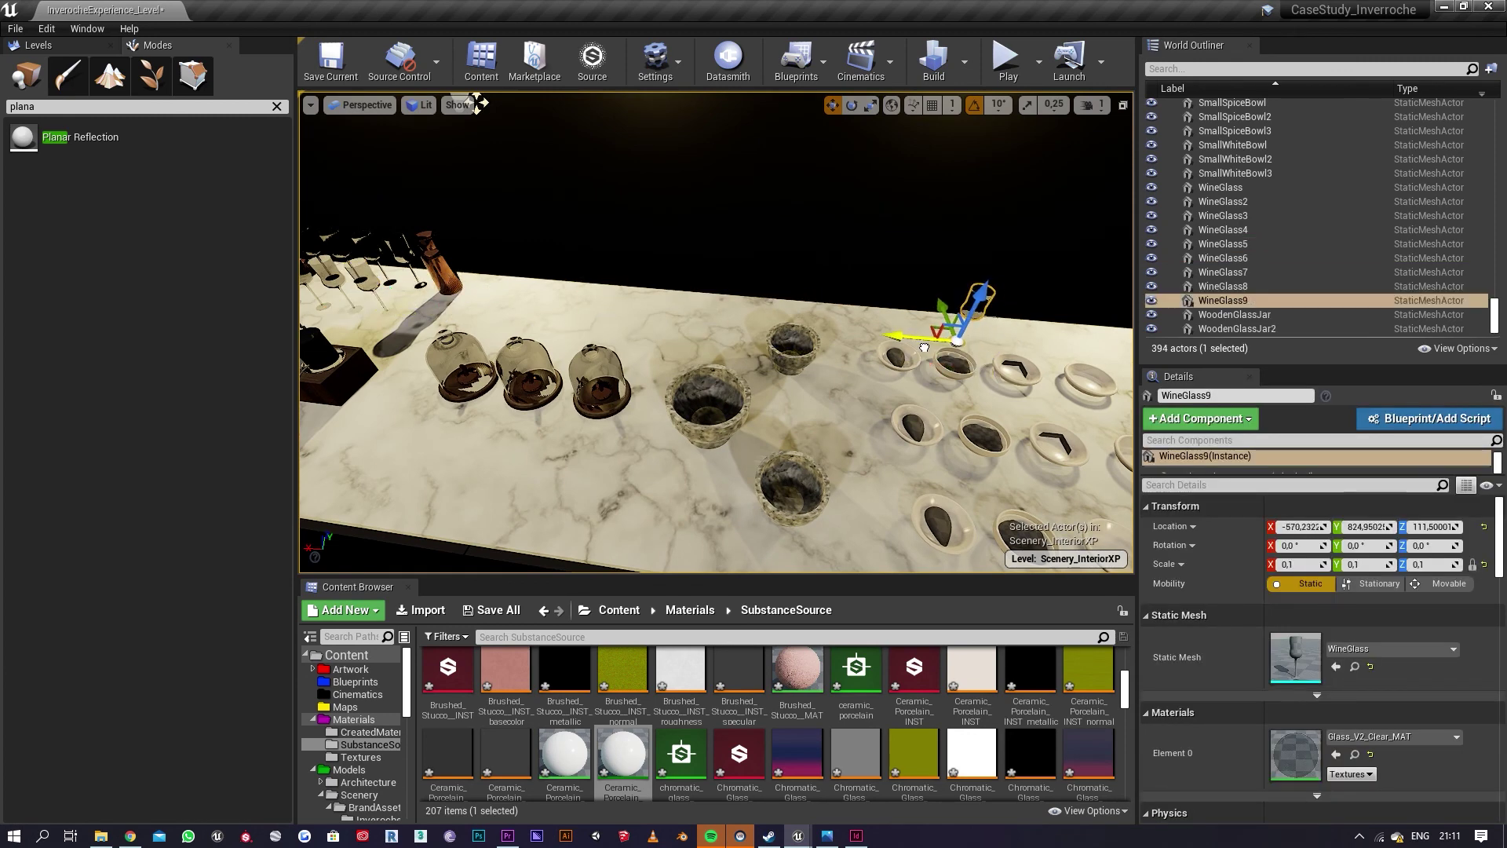
Step: Cover the marble countertop with brushed stucco, using a material instance created from Brushed_Stucco__MAT
{"action": "mouse_move", "coordinate": [797, 671]}
{"action": "left_mouse_down"}
{"action": "mouse_move", "coordinate": [903, 491]}
{"action": "mouse_move", "coordinate": [894, 502]}
{"action": "left_mouse_up"}
{"action": "right_click_drag", "start_coordinate": [894, 502], "coordinate": [738, 553]}
{"action": "key", "text": "w"}
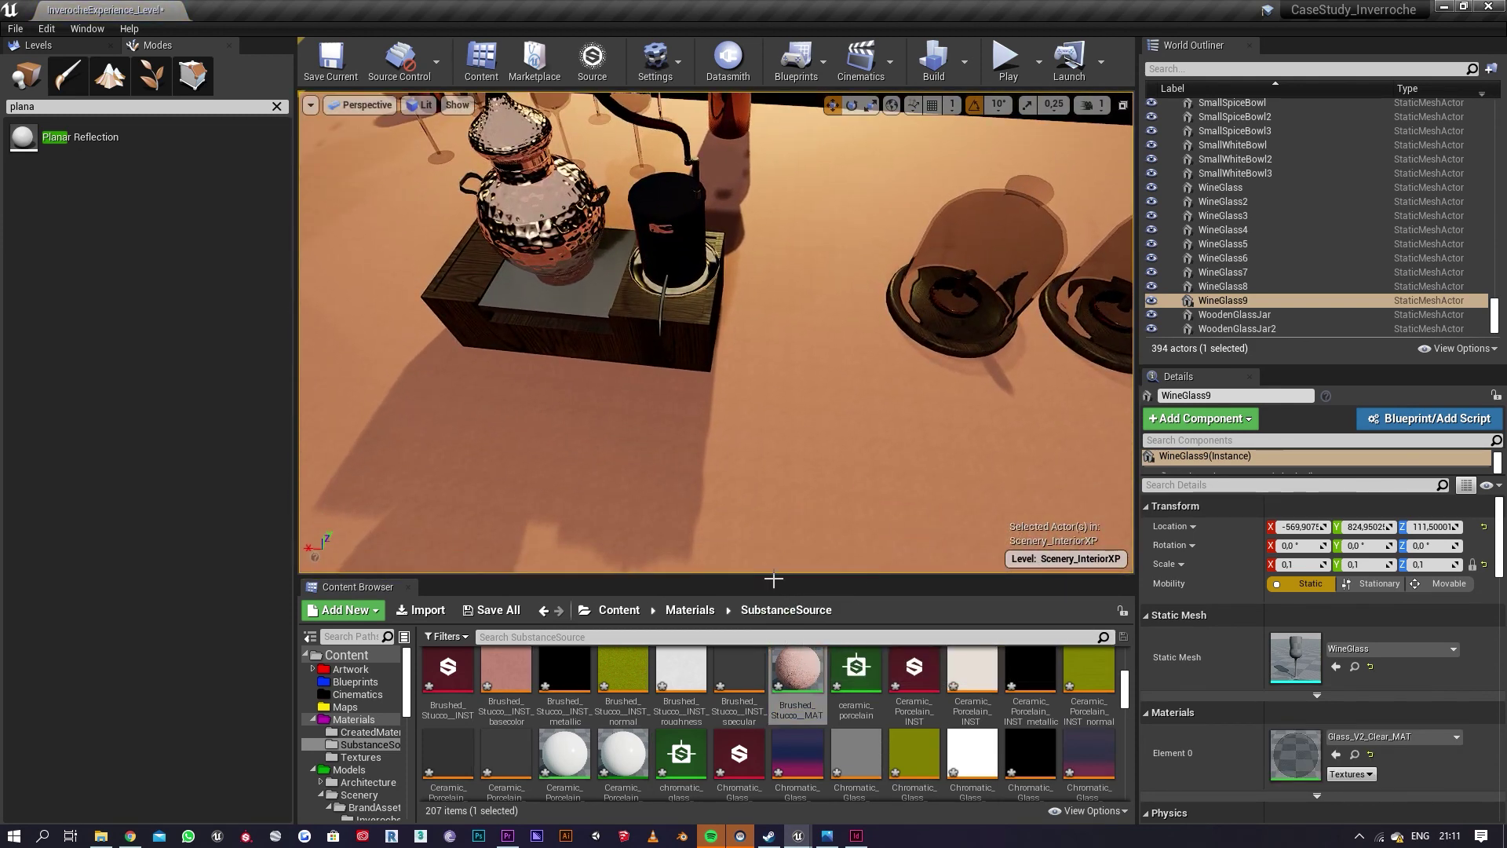
{"action": "right_click", "coordinate": [840, 670]}
{"action": "left_click", "coordinate": [871, 292]}
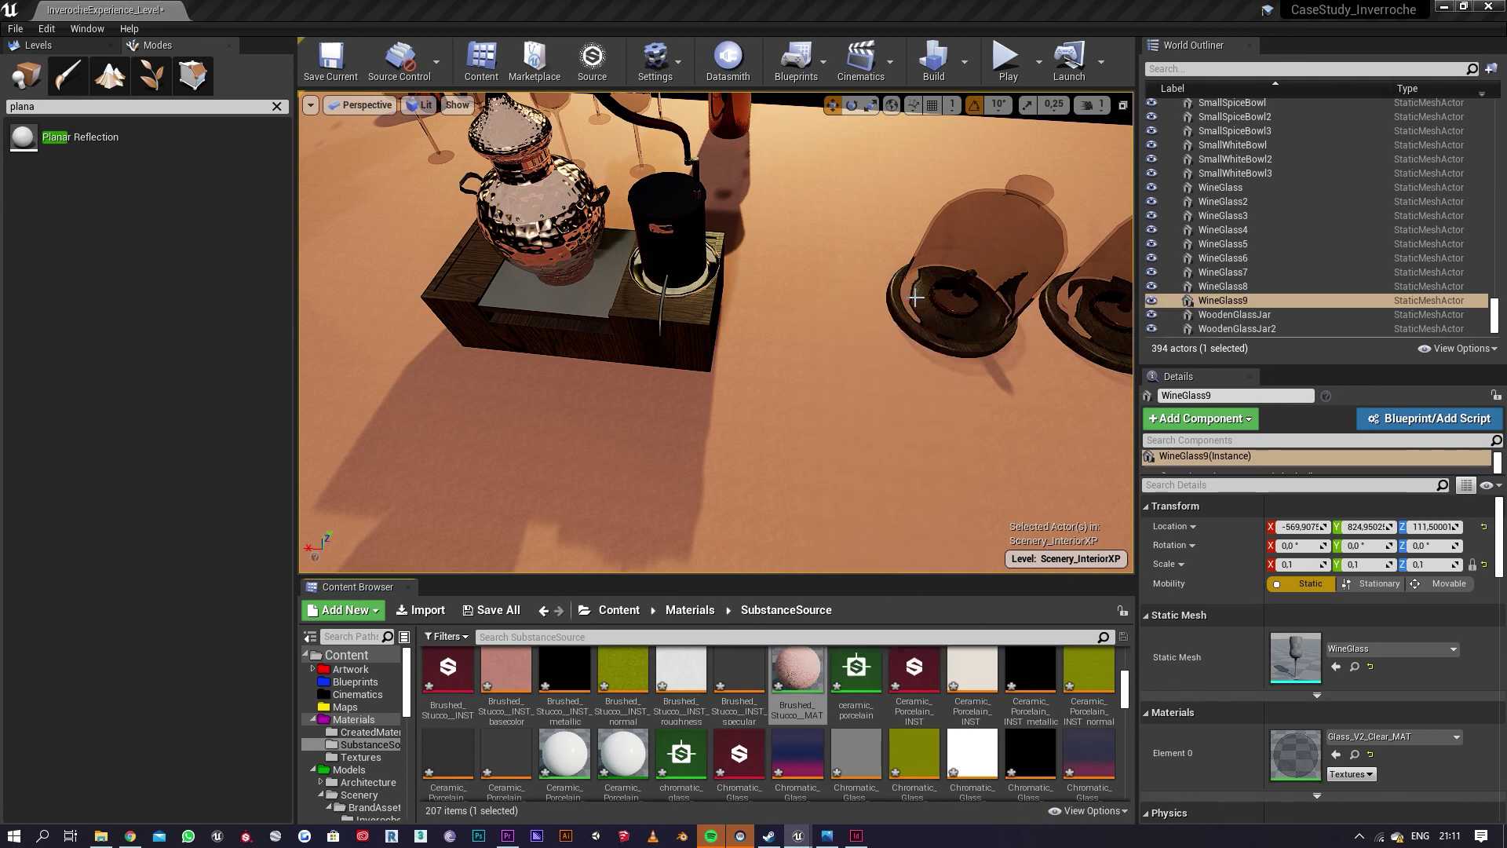
{"action": "key", "text": "Return"}
{"action": "mouse_move", "coordinate": [840, 765]}
{"action": "left_mouse_down"}
{"action": "mouse_move", "coordinate": [842, 434]}
{"action": "mouse_move", "coordinate": [861, 476]}
{"action": "left_mouse_up"}
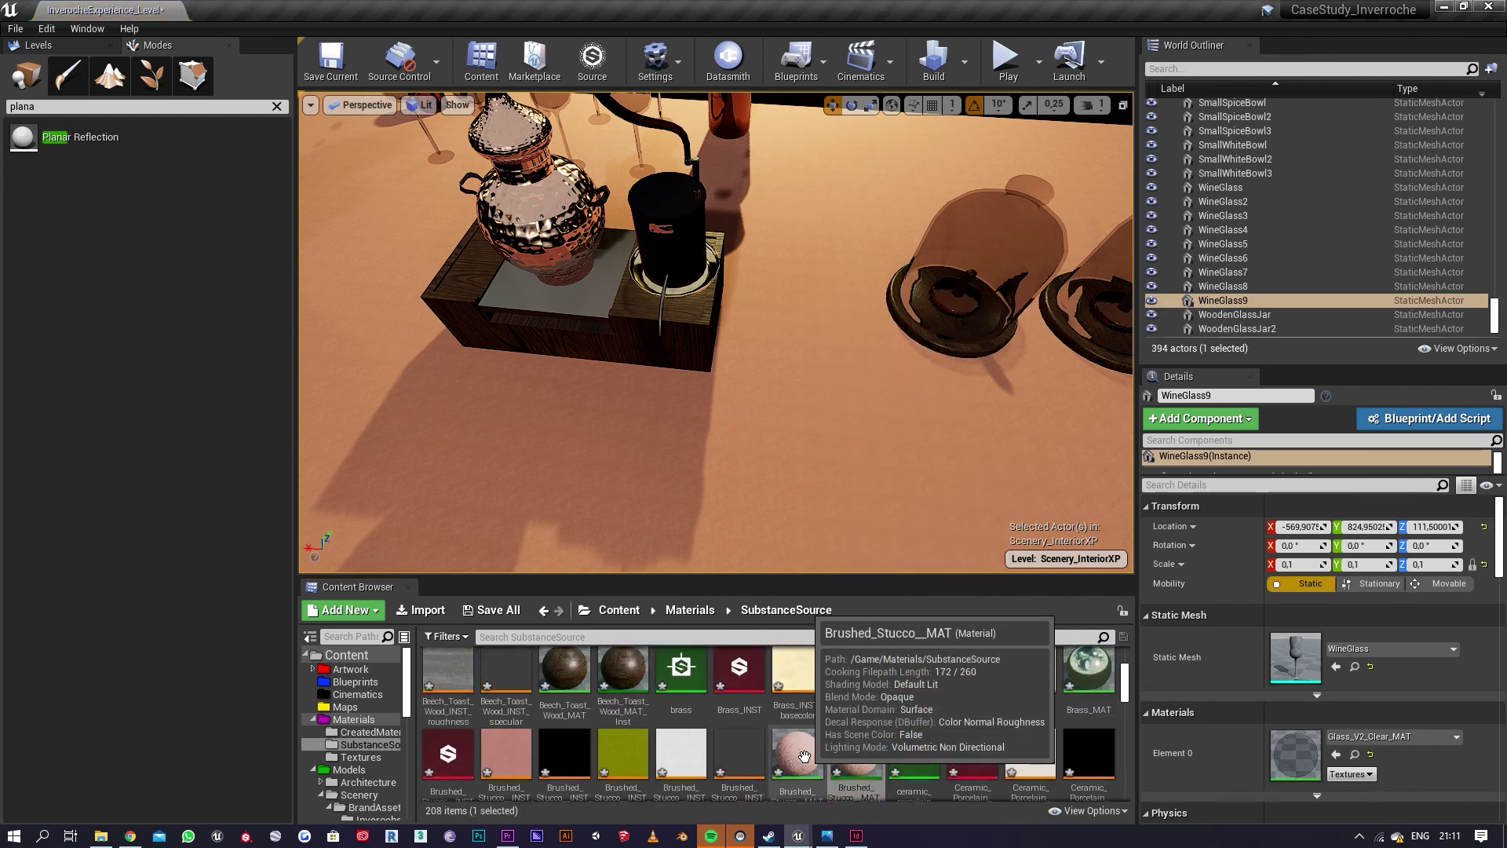
Step: Copy the tiling nodes (TexCoord, X, Y, MakeFloat2, Power and both Multiply nodes) from Volga_Blue_Granite_MAT into Brushed_Stucco__MAT
{"action": "double_click", "coordinate": [850, 765]}
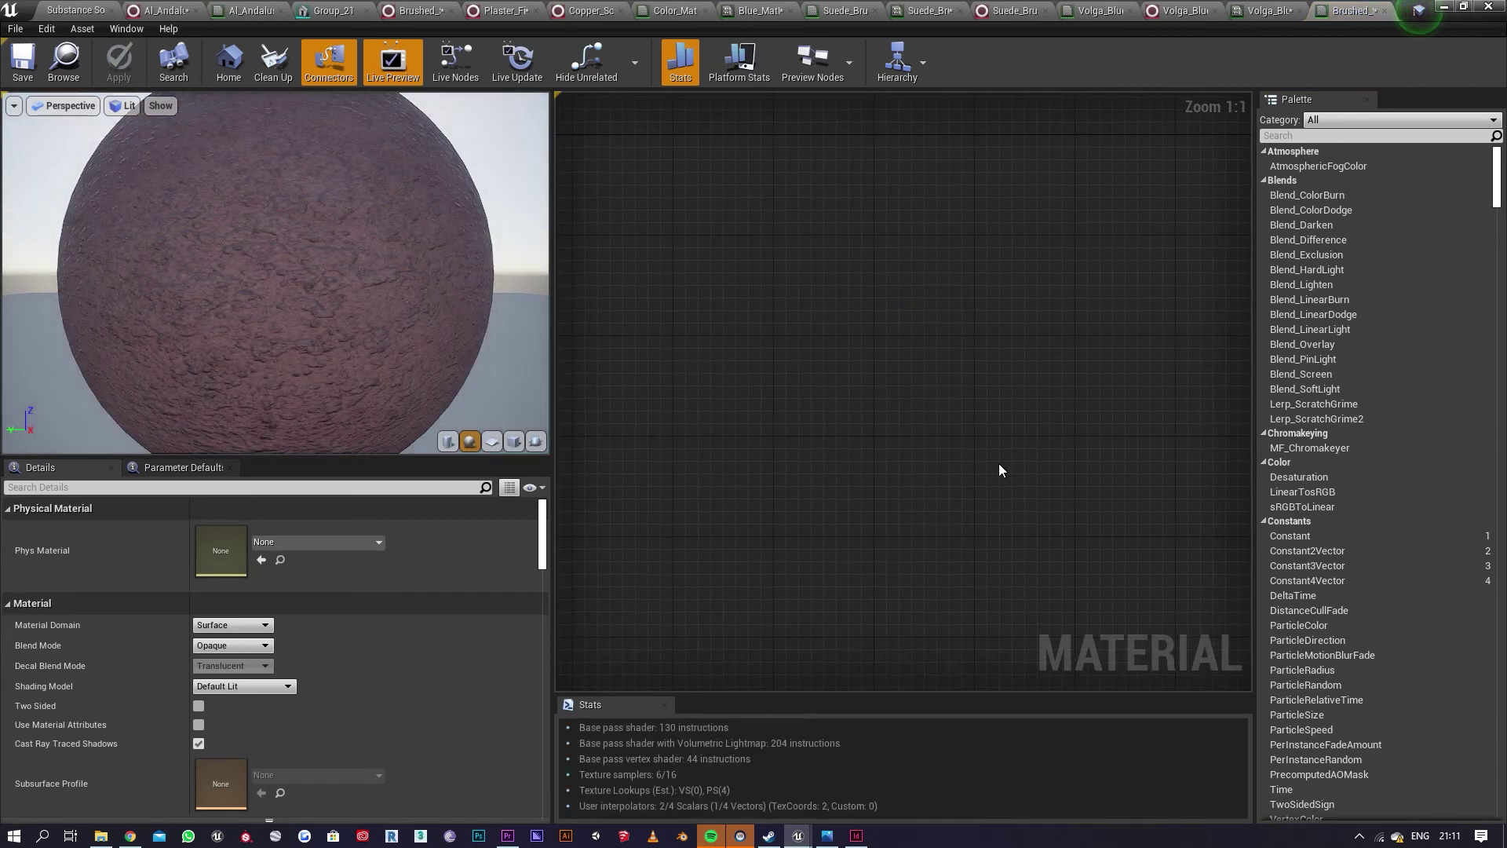
{"action": "left_click", "coordinate": [1218, 10]}
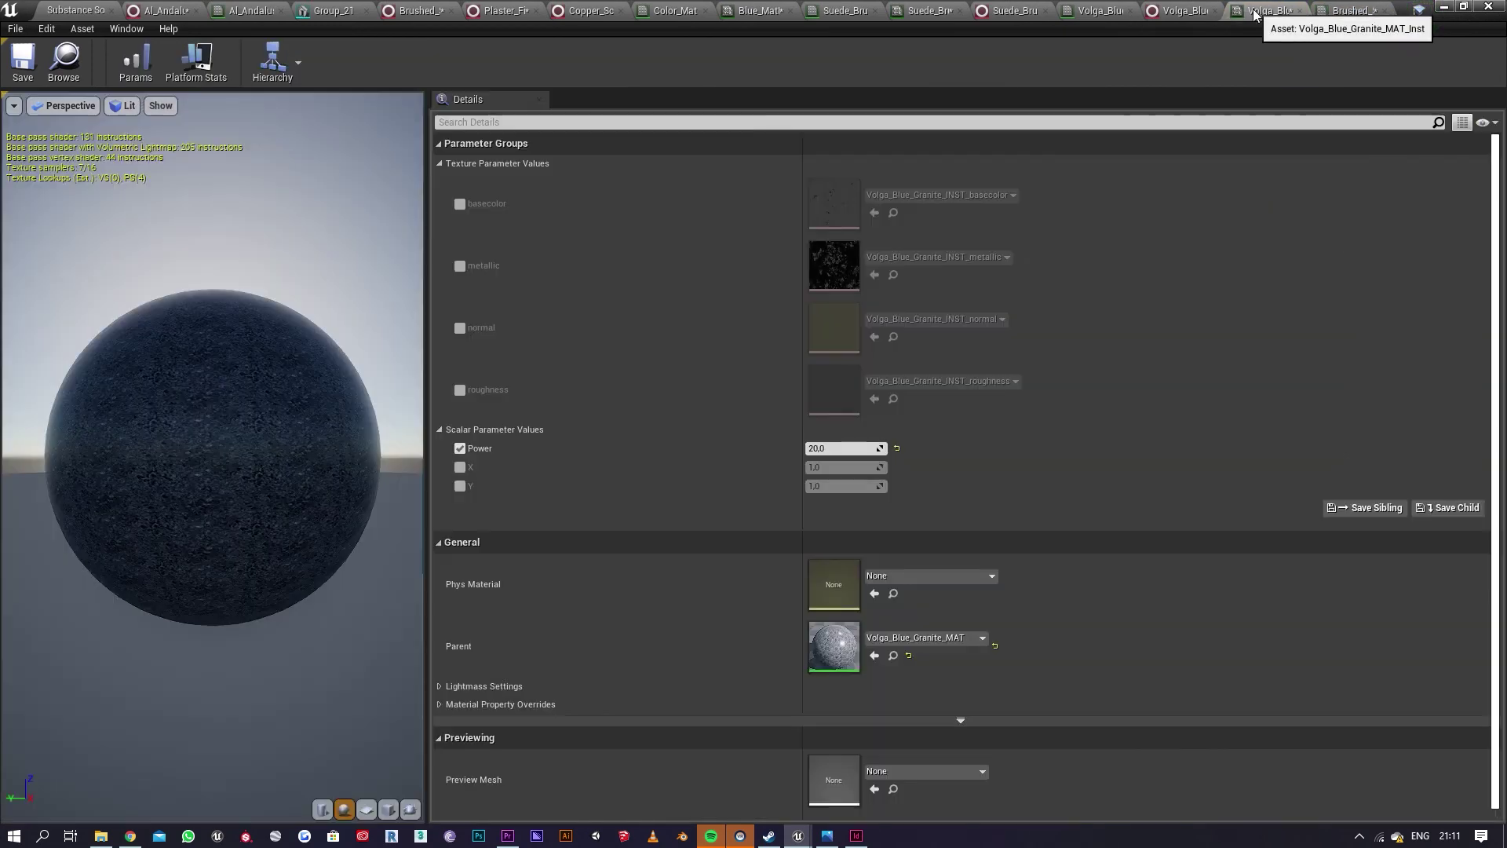
{"action": "left_click", "coordinate": [1095, 11]}
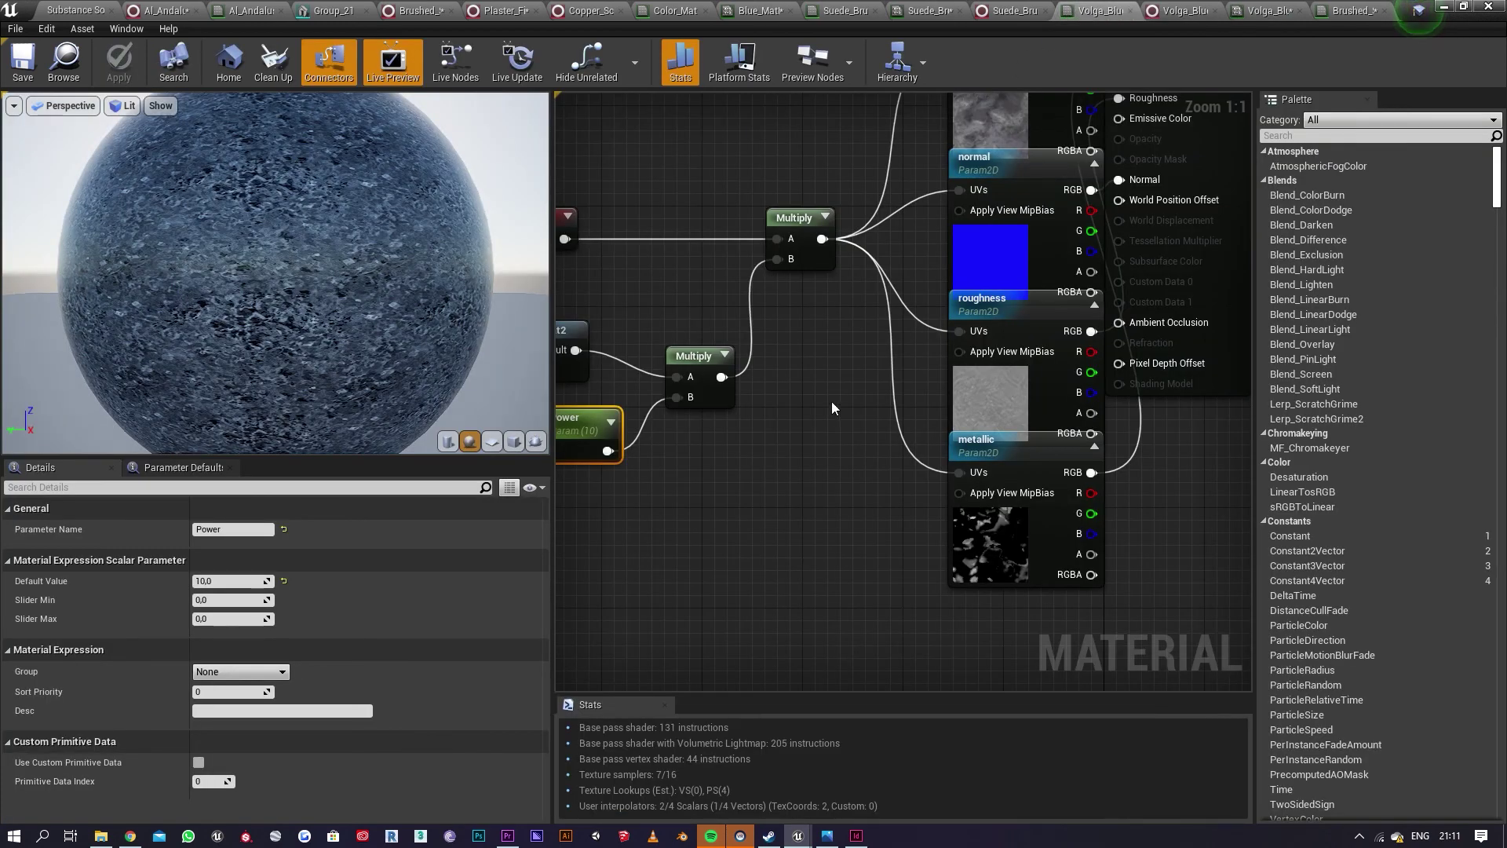
{"action": "scroll", "coordinate": [831, 402], "scroll_direction": "down", "scroll_amount": 3}
{"action": "left_click_drag", "start_coordinate": [842, 502], "coordinate": [587, 206]}
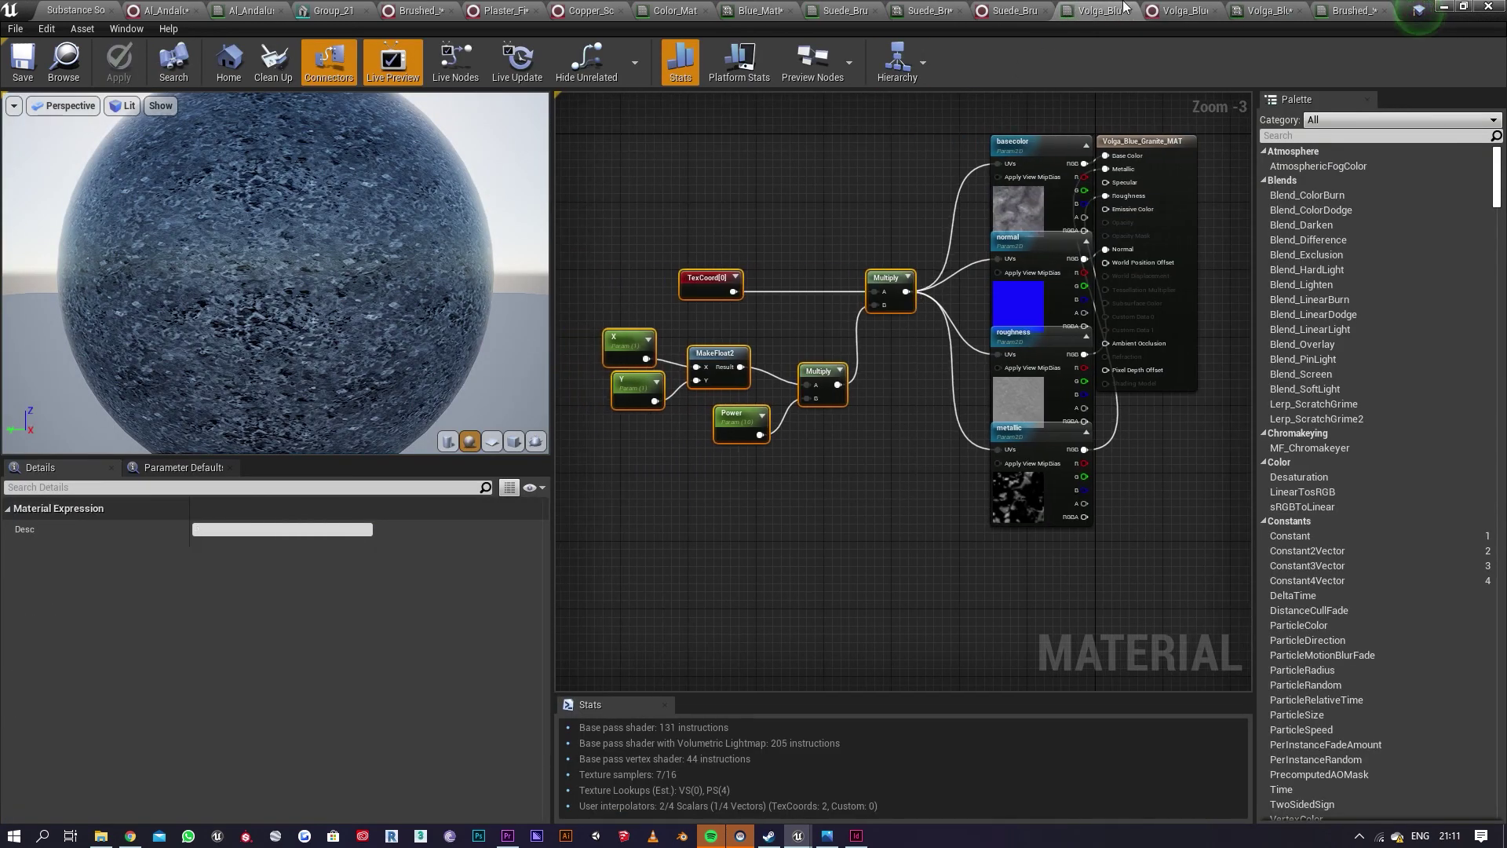
{"action": "left_click", "coordinate": [1338, 16]}
{"action": "scroll", "coordinate": [1138, 314], "scroll_direction": "up", "scroll_amount": 3}
{"action": "key", "text": "ctrl+v"}
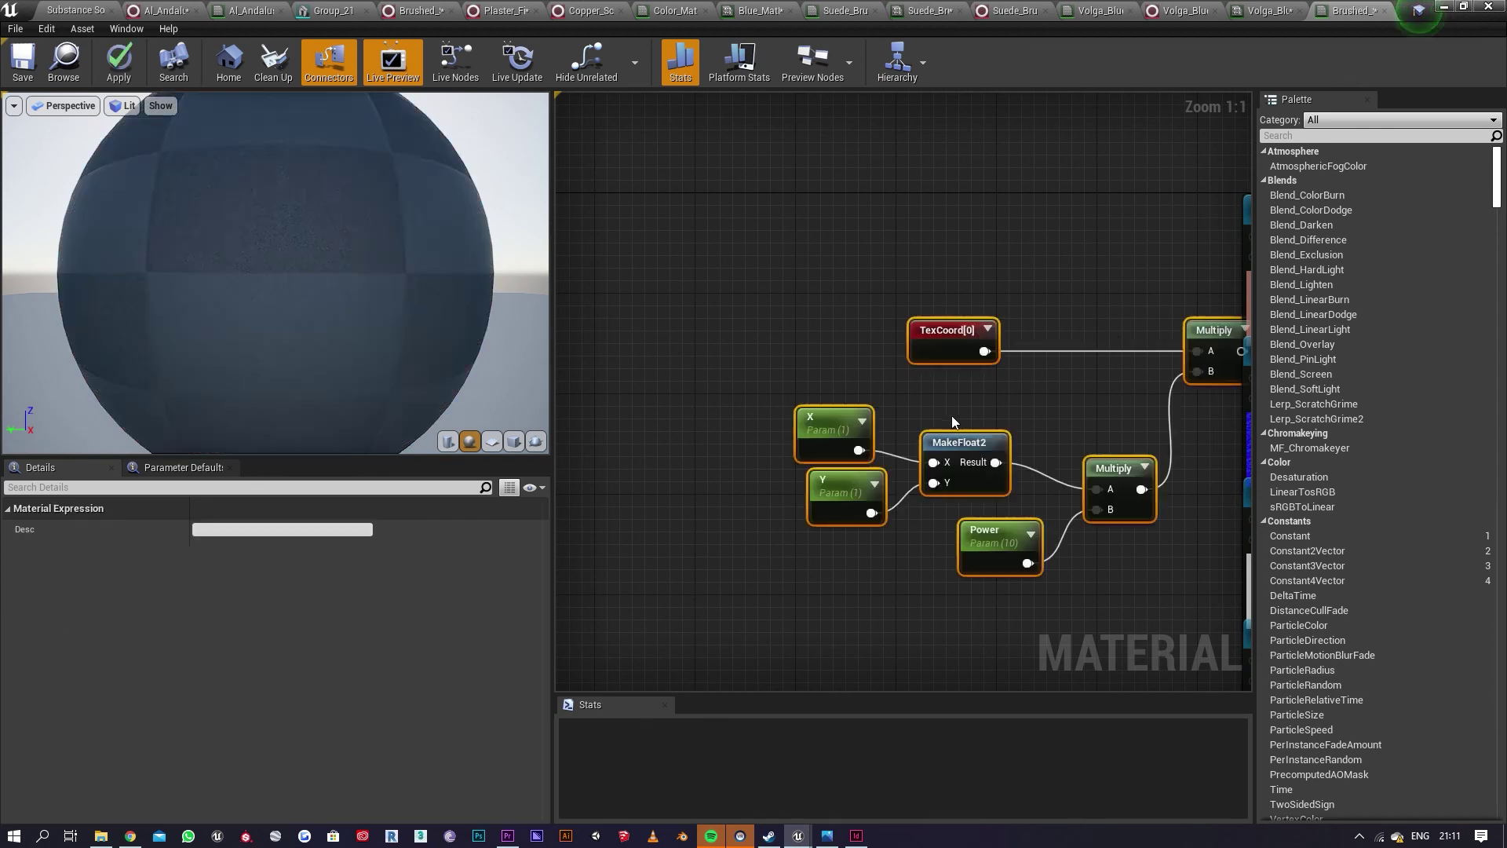
Step: Connect the final Multiply output to the UVs of the basecolor, normal, roughness and metallic textures in Brushed_Stucco__MAT
{"action": "right_click_drag", "start_coordinate": [1062, 429], "coordinate": [732, 452]}
{"action": "left_click_drag", "start_coordinate": [864, 374], "coordinate": [907, 278]}
{"action": "left_click_drag", "start_coordinate": [904, 420], "coordinate": [905, 562]}
{"action": "right_click_drag", "start_coordinate": [903, 584], "coordinate": [945, 456]}
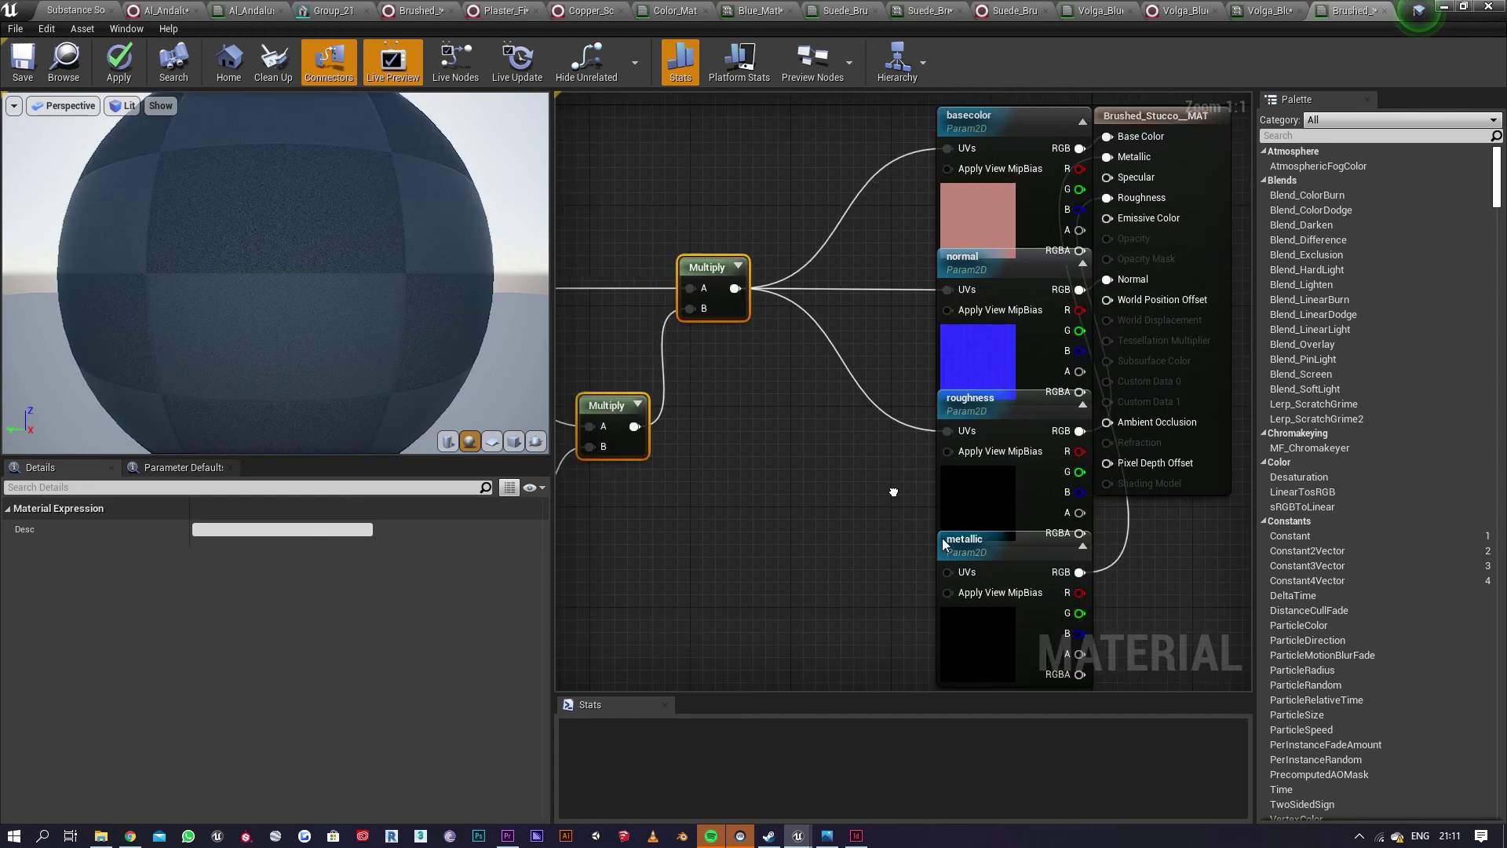
{"action": "left_click_drag", "start_coordinate": [946, 575], "coordinate": [735, 290]}
{"action": "right_click_drag", "start_coordinate": [797, 424], "coordinate": [956, 344]}
Step: Set the Power parameter's default value to 0.1, save Brushed_Stucco__MAT and return to the level
{"action": "left_click", "coordinate": [634, 386]}
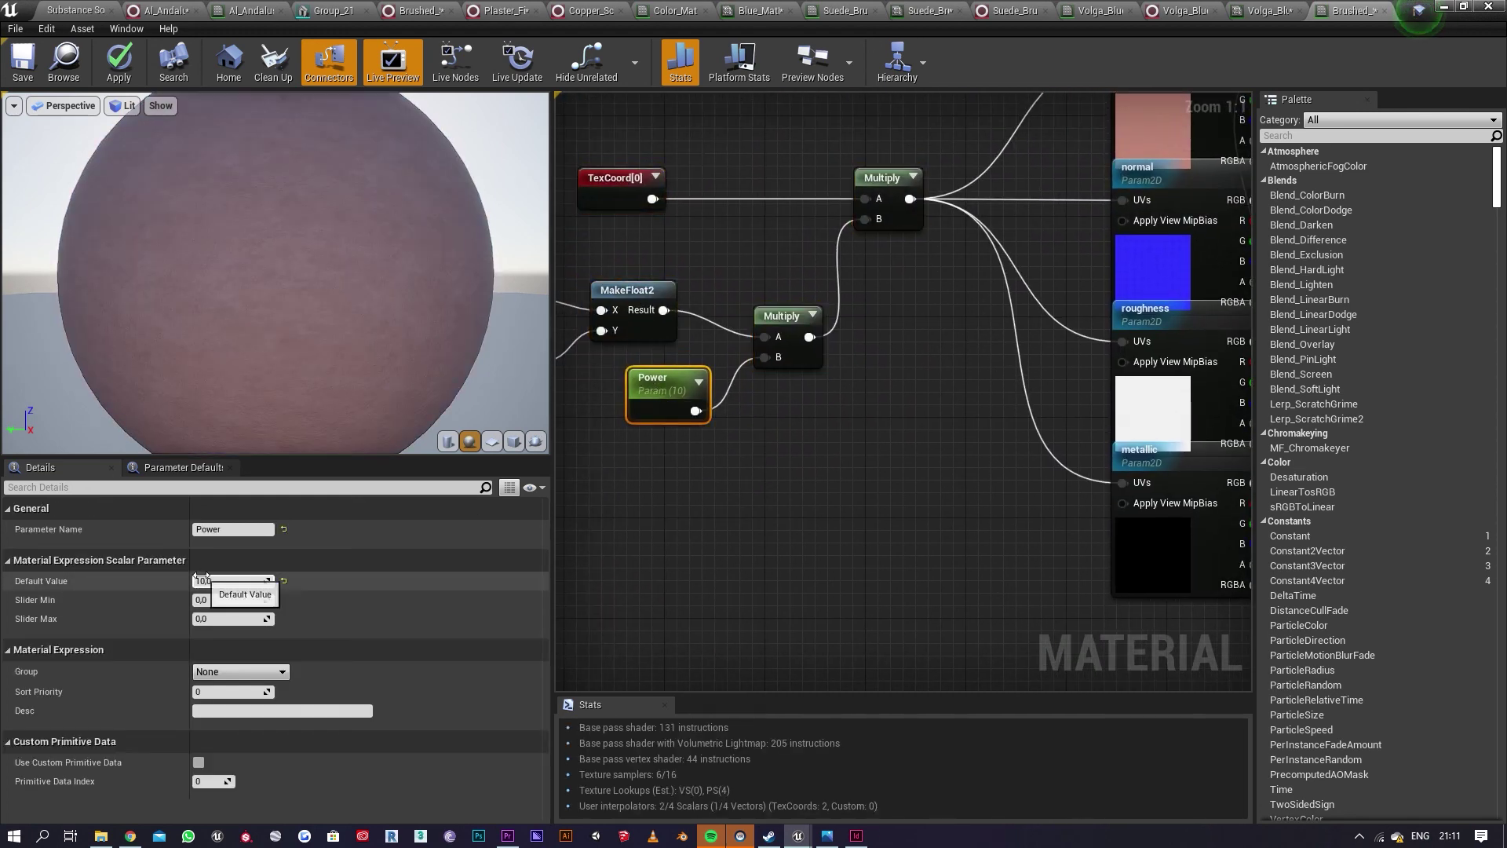
{"action": "type", "text": ".1"}
{"action": "key", "text": "Return"}
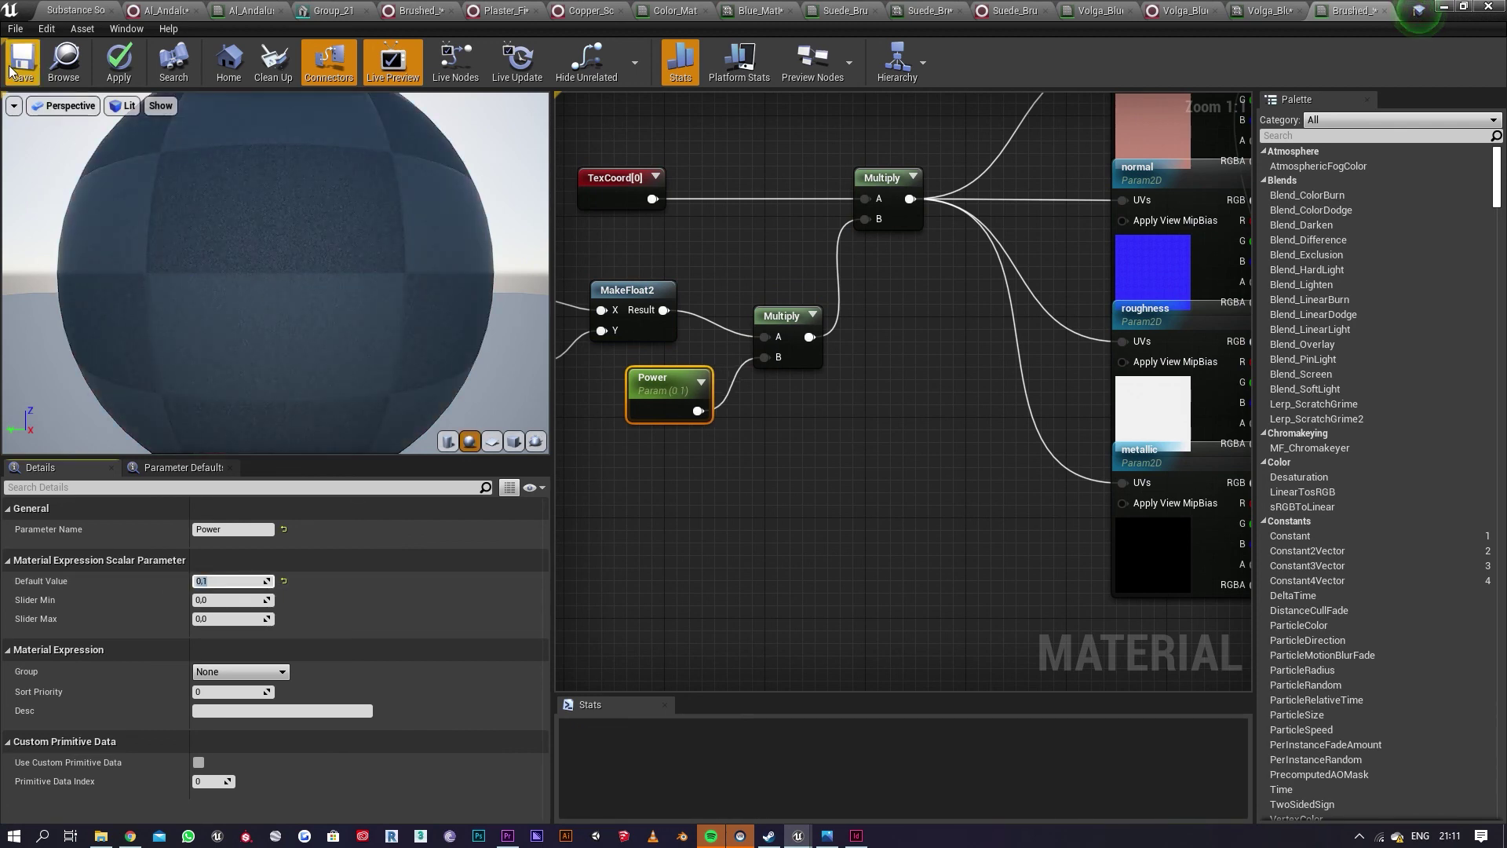
{"action": "left_click", "coordinate": [23, 74]}
{"action": "key", "text": "ctrl+s"}
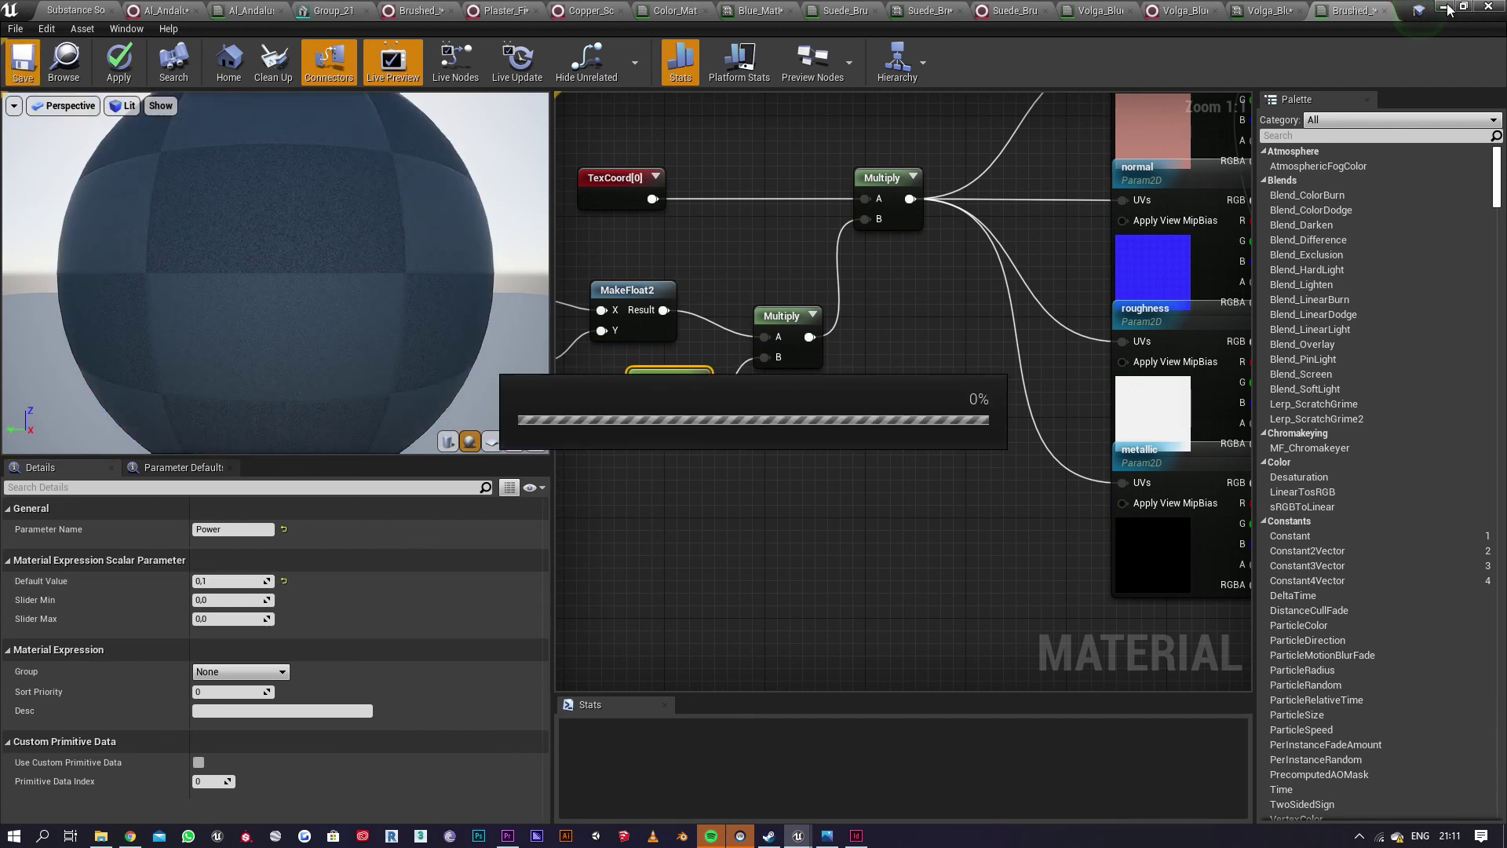
{"action": "left_click", "coordinate": [1445, 7]}
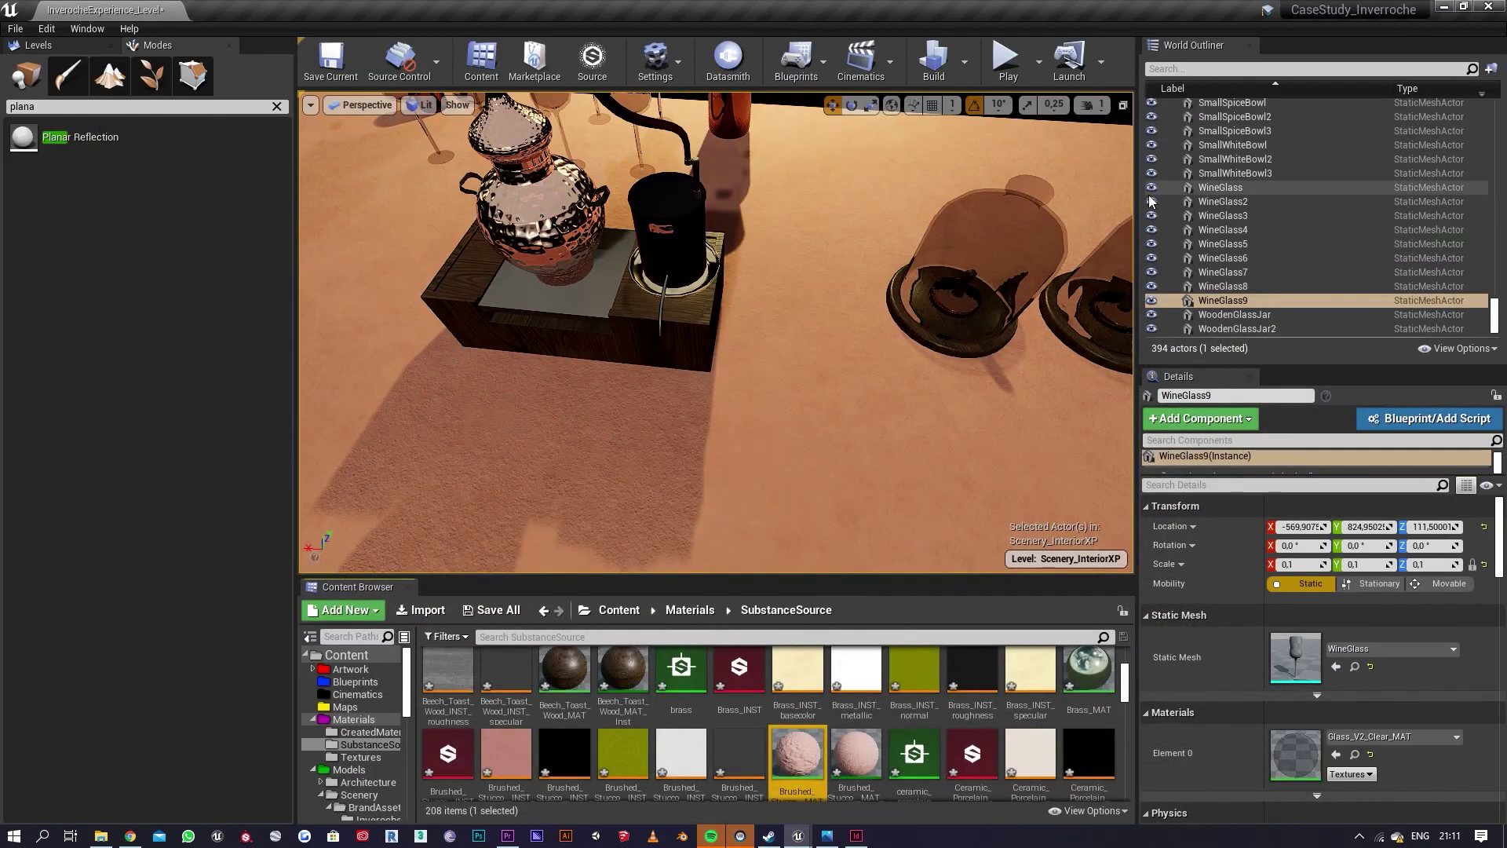
Step: Apply the brushed stucco material instance to the long bar countertop
{"action": "key", "text": "s"}
{"action": "right_click_drag", "start_coordinate": [945, 285], "coordinate": [1099, 227]}
{"action": "key", "text": "a"}
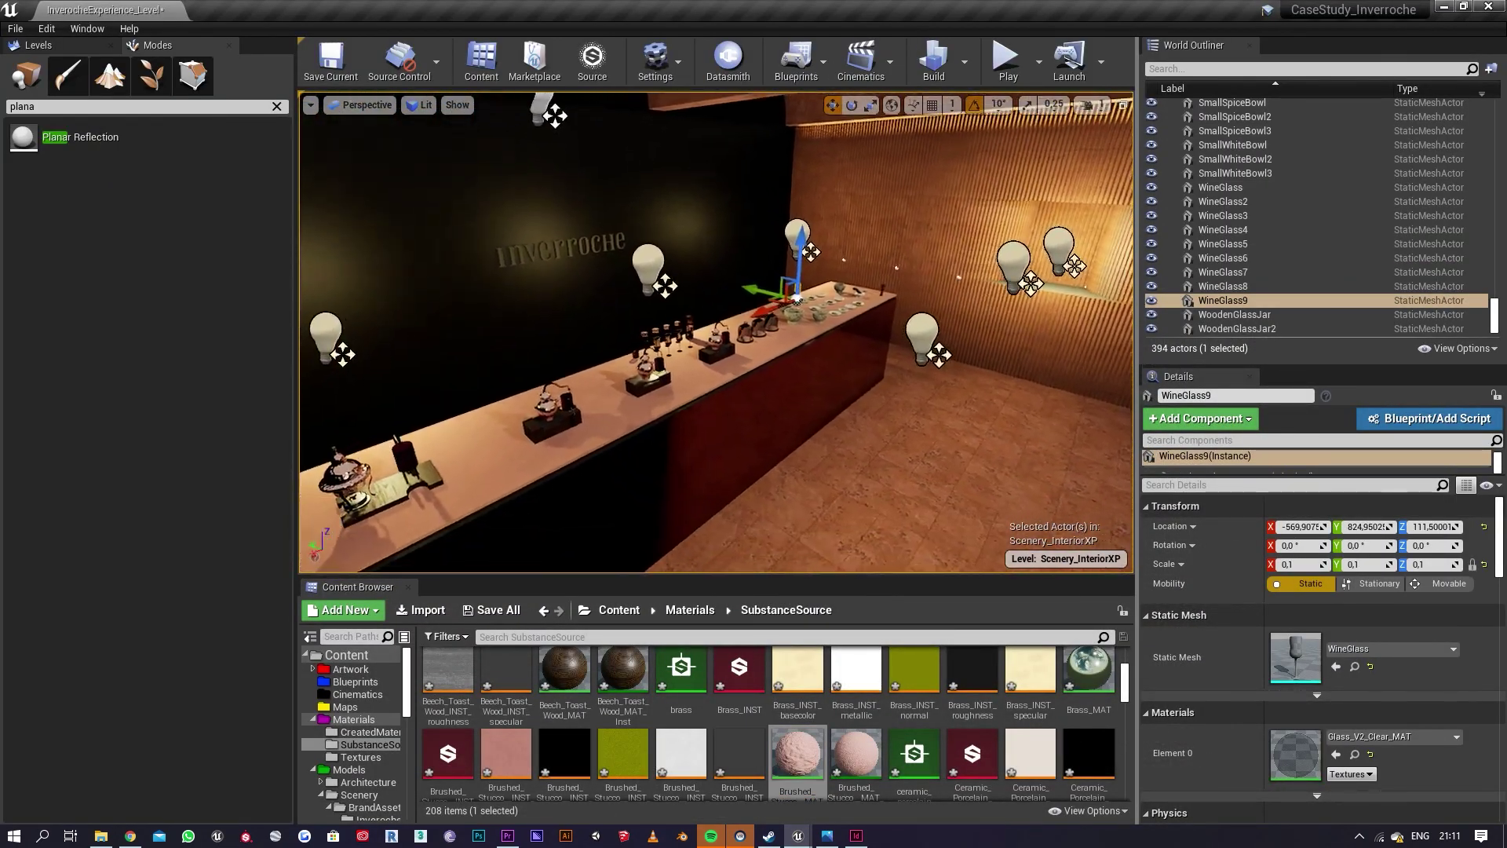
{"action": "right_click_drag", "start_coordinate": [800, 314], "coordinate": [816, 314]}
{"action": "left_click_drag", "start_coordinate": [837, 790], "coordinate": [603, 434]}
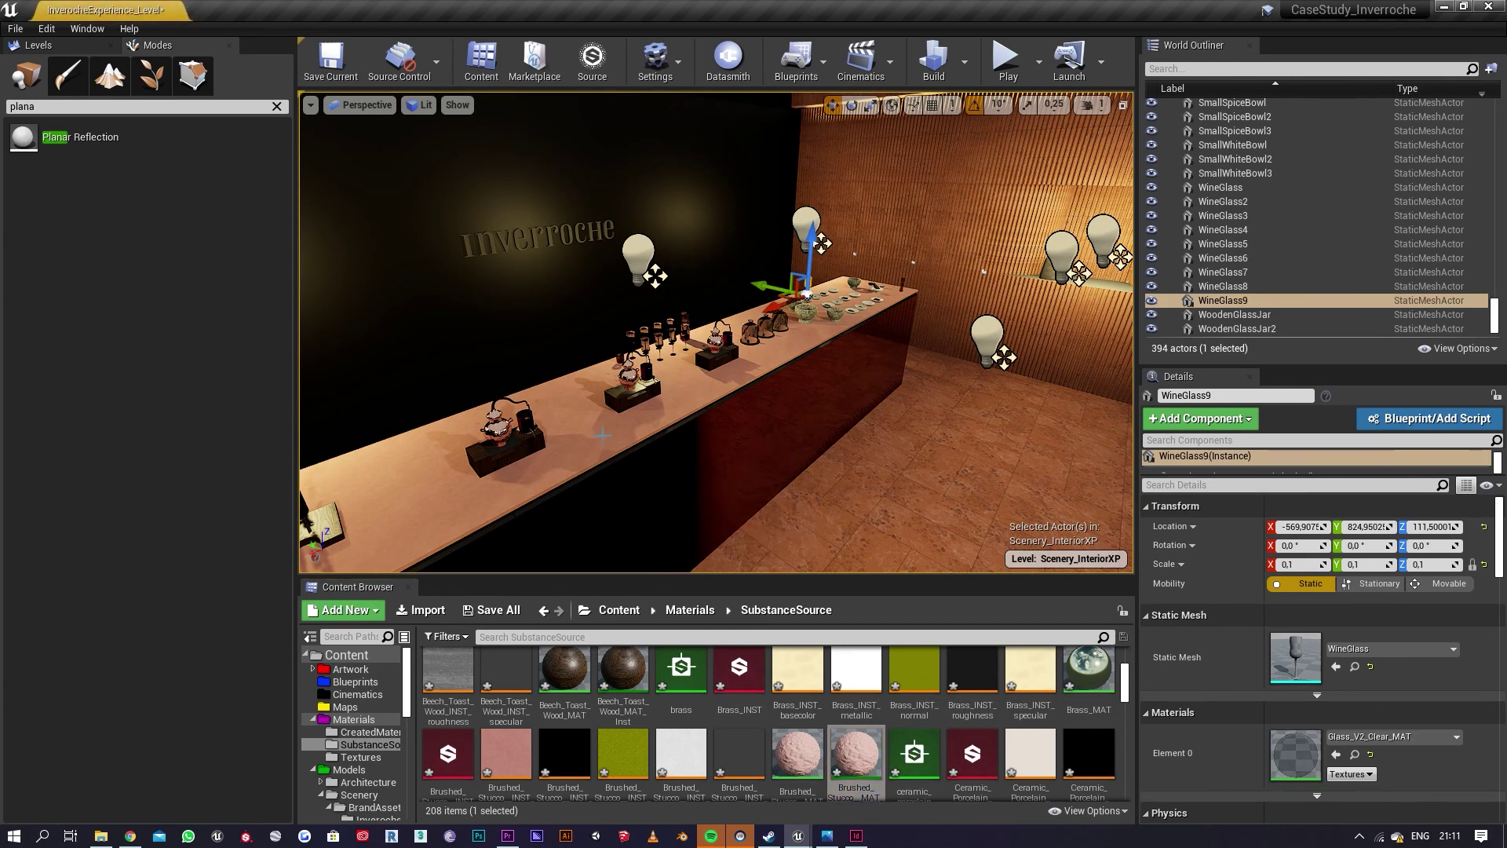
Step: Override Power with about 0.043 in the brushed stucco material instance and save it
{"action": "double_click", "coordinate": [855, 752]}
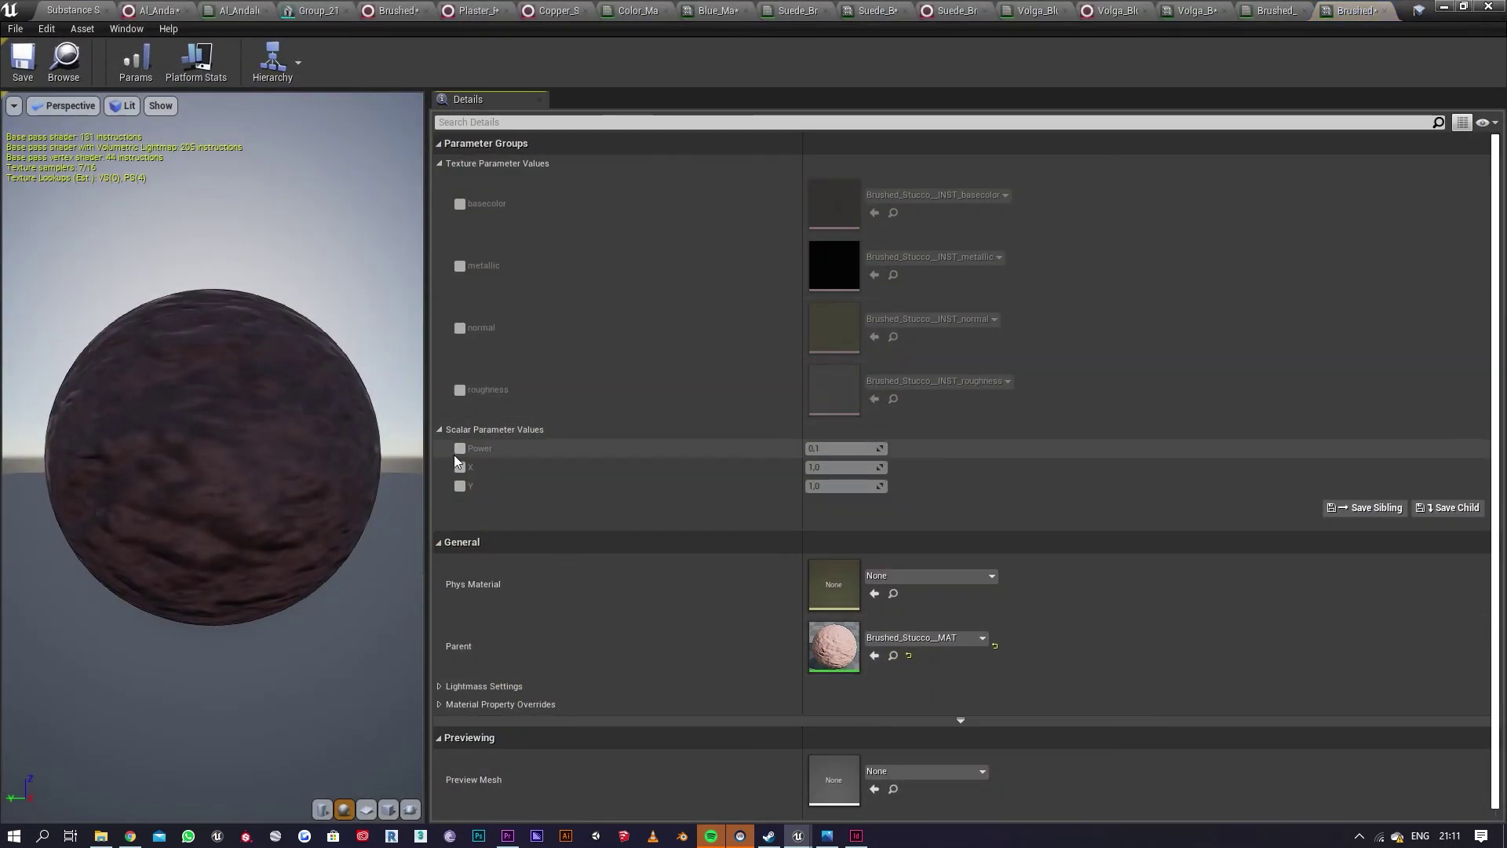
{"action": "left_click_drag", "start_coordinate": [823, 449], "coordinate": [818, 449]}
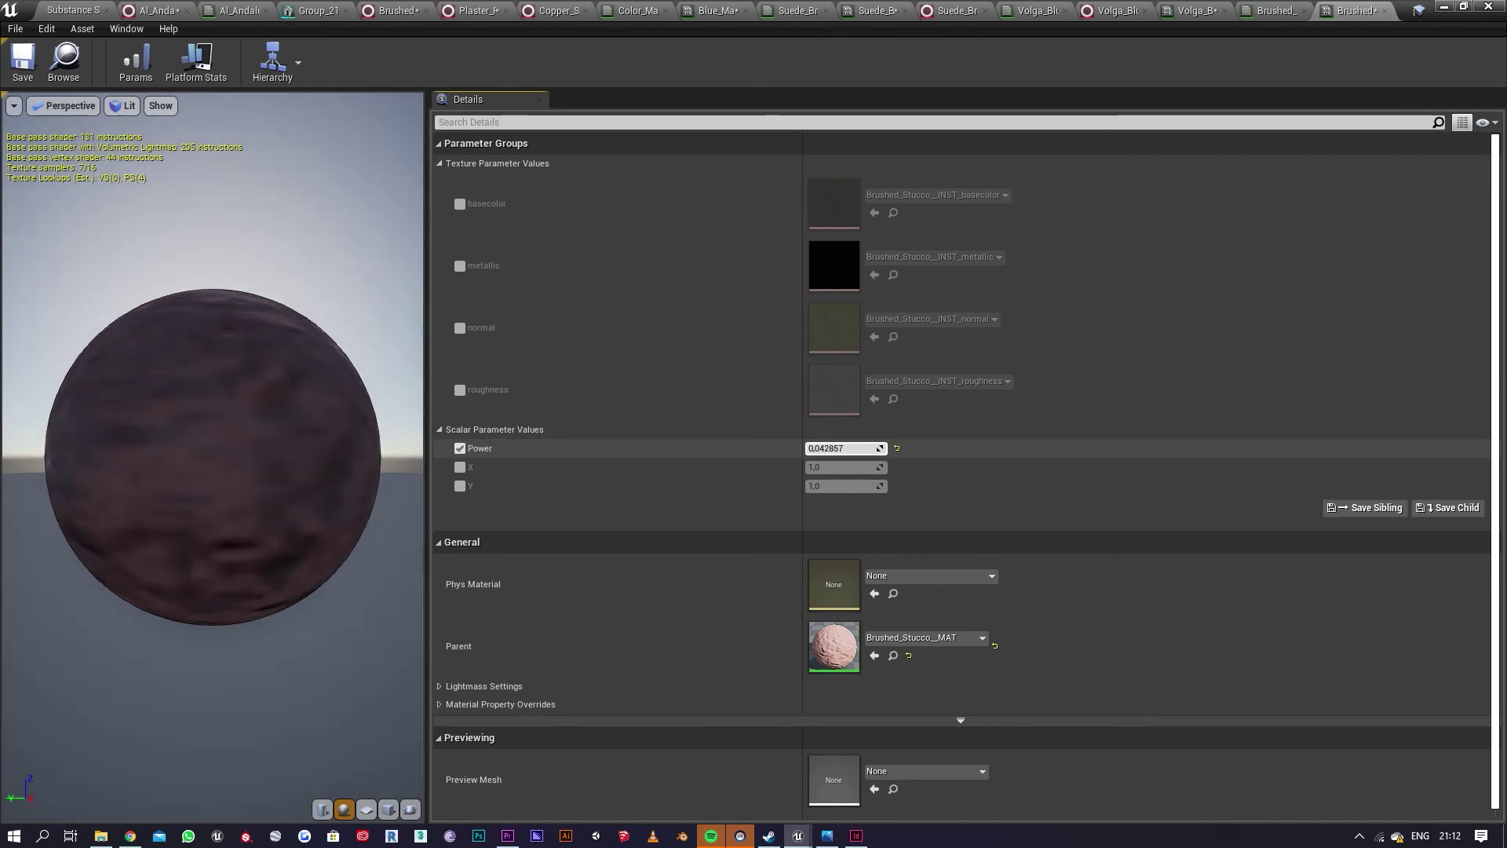
{"action": "left_click", "coordinate": [23, 59]}
{"action": "left_click", "coordinate": [1488, 6]}
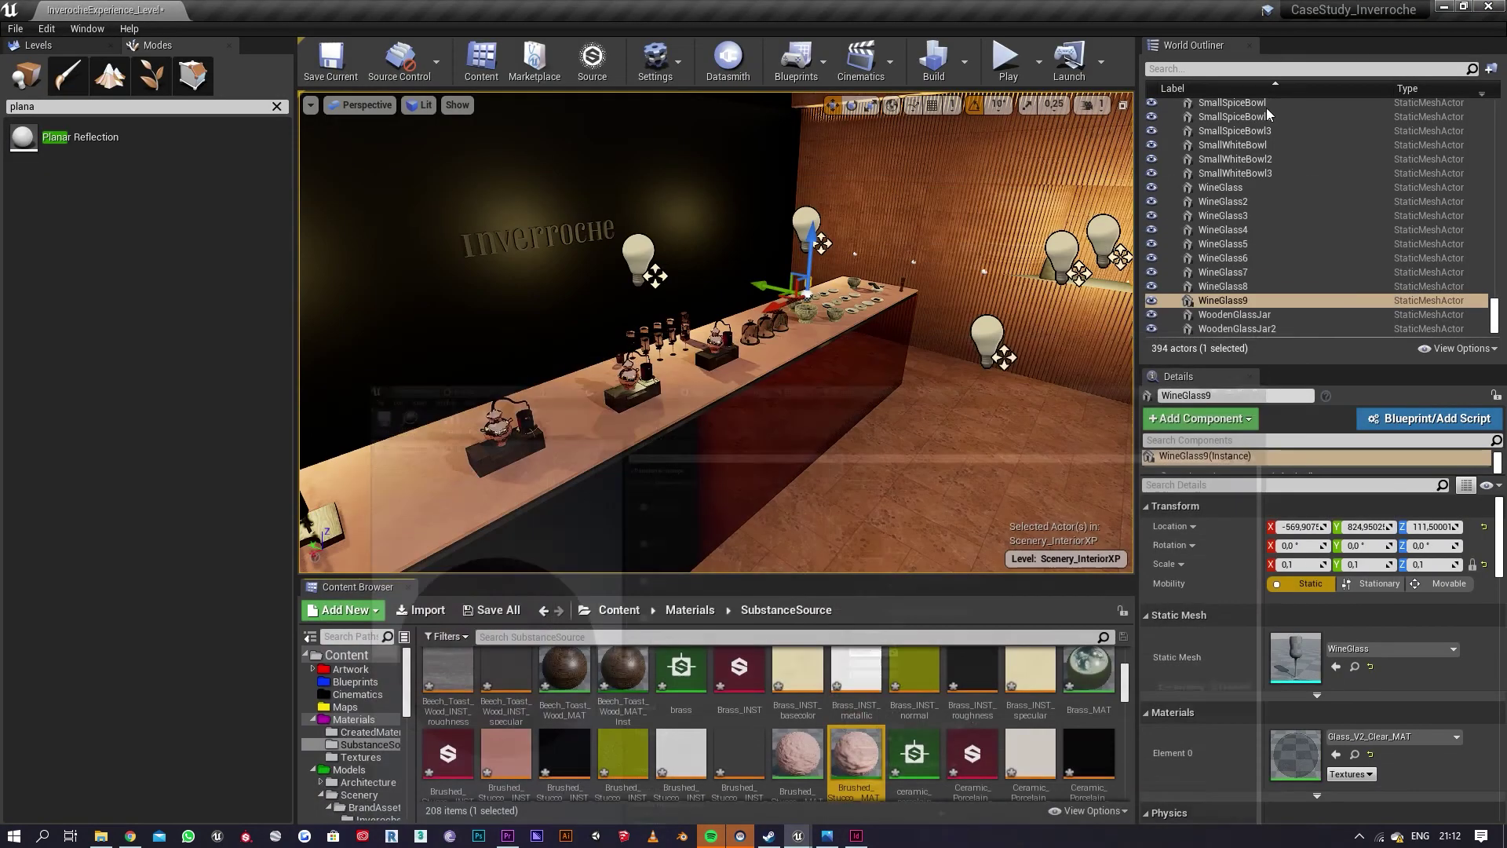
Step: Move the mortar and pestle toward the middle of the round dining table and apply Ceramic_Porcelain_MAT_Inst to the mortar
{"action": "right_click_drag", "start_coordinate": [716, 332], "coordinate": [654, 329]}
{"action": "left_click", "coordinate": [668, 328]}
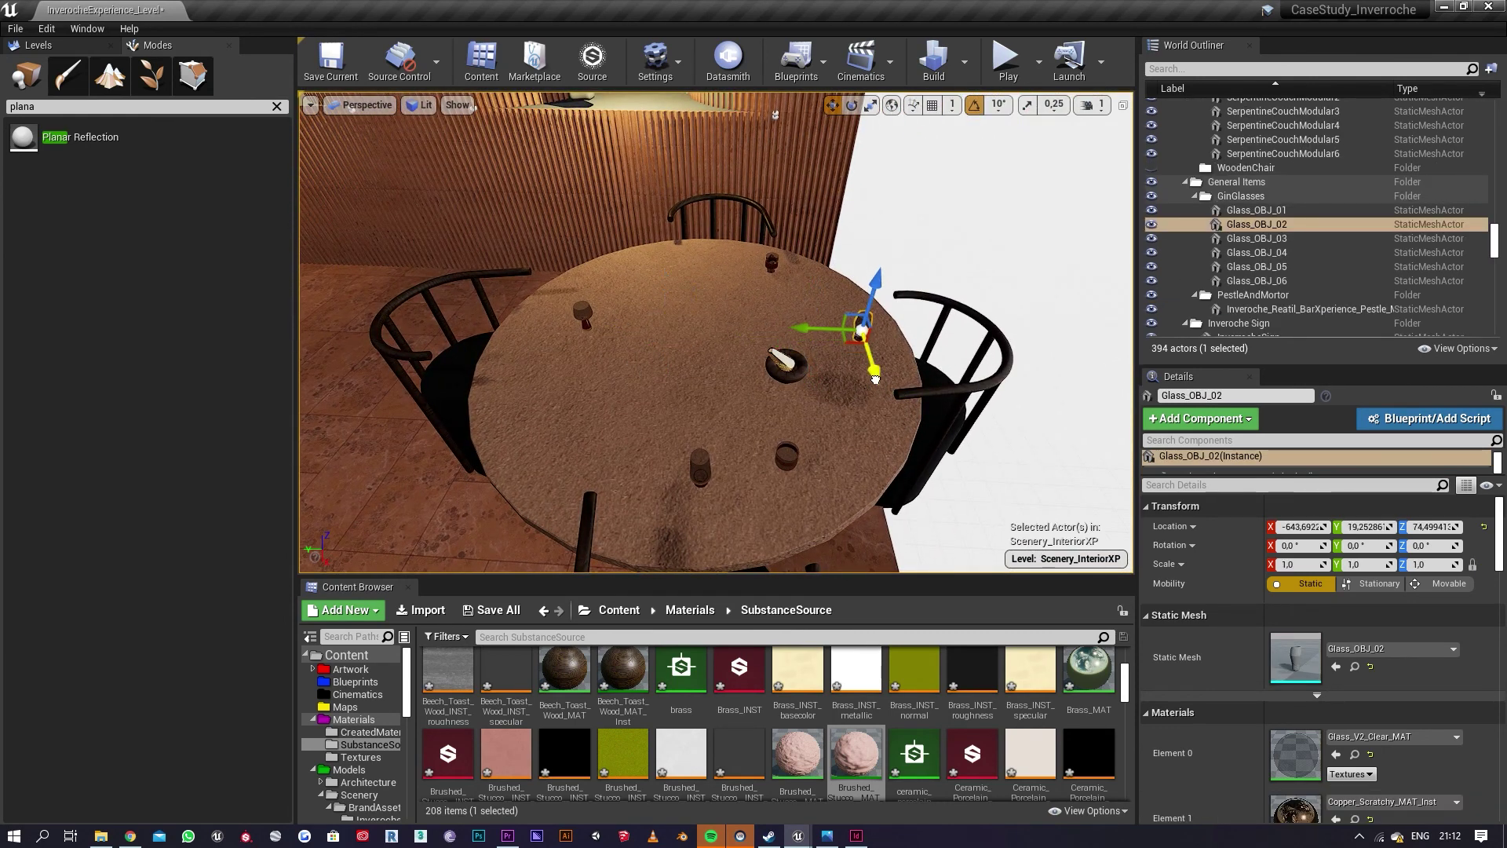
{"action": "left_click", "coordinate": [794, 369]}
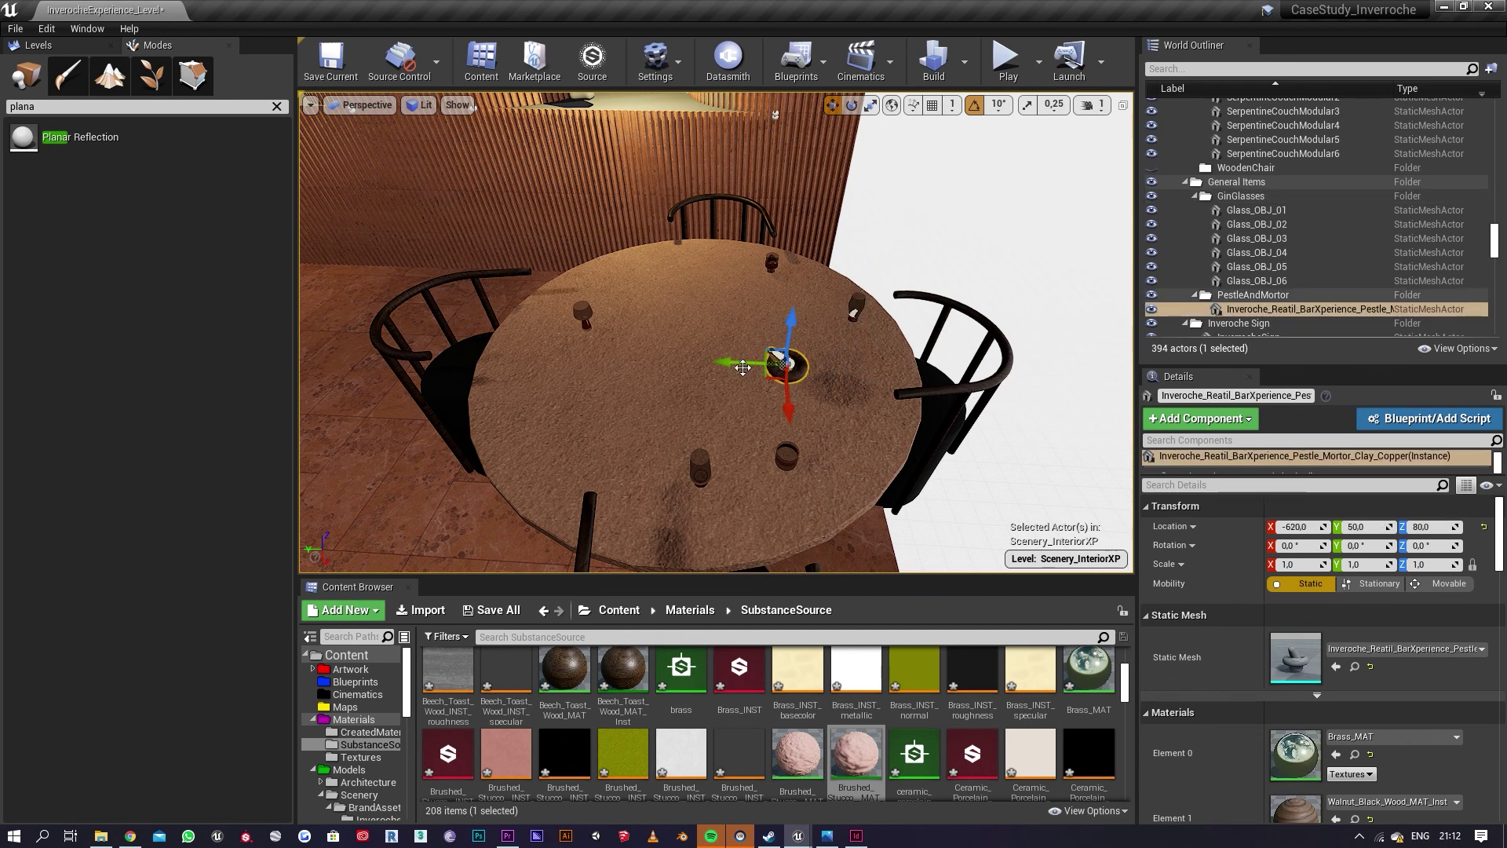
{"action": "left_click_drag", "start_coordinate": [738, 363], "coordinate": [629, 348]}
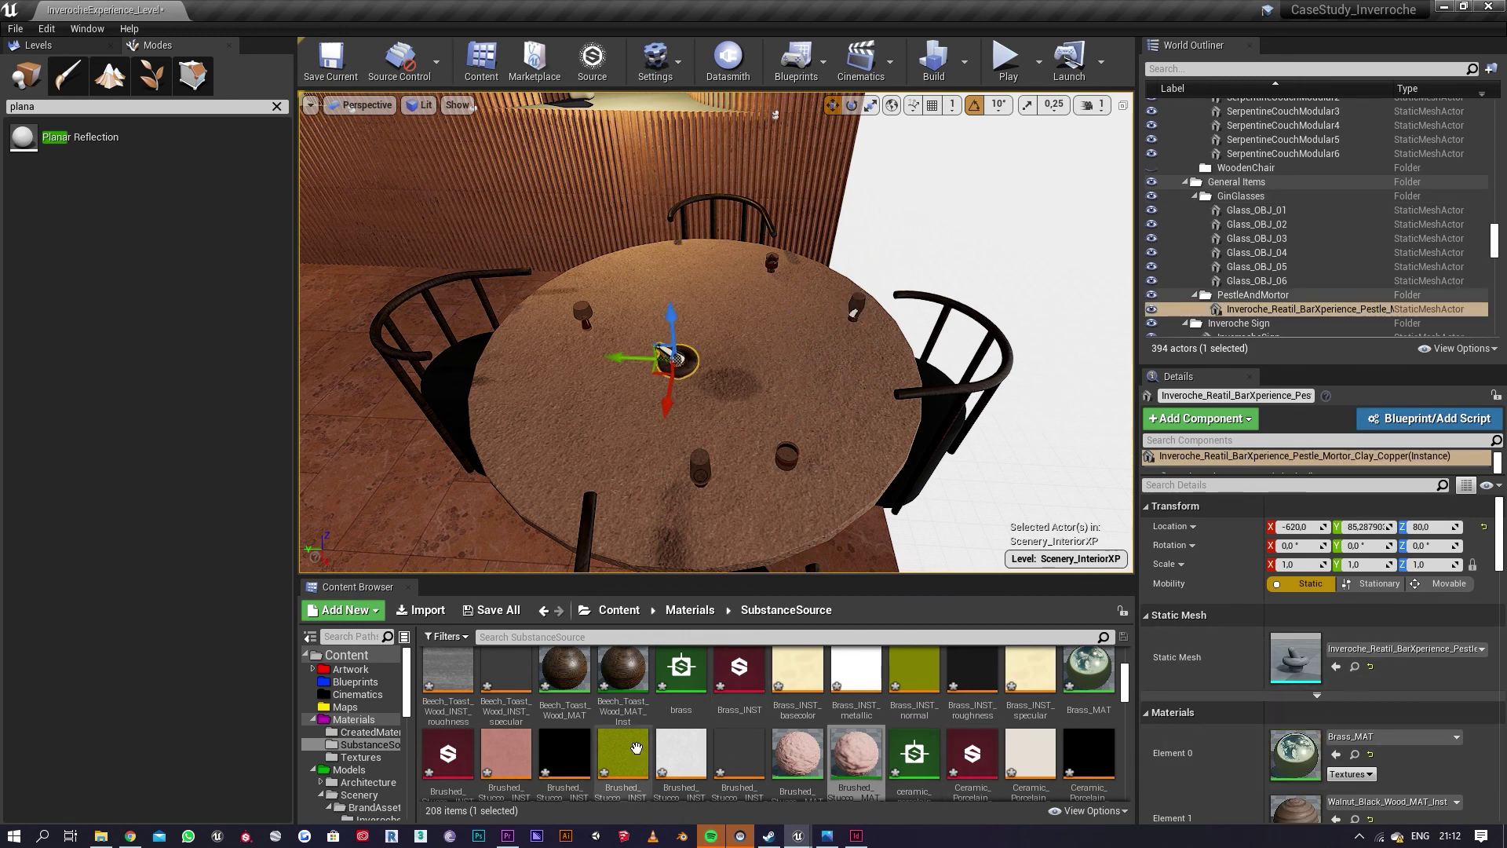
{"action": "left_click", "coordinate": [619, 640]}
{"action": "type", "text": "por"}
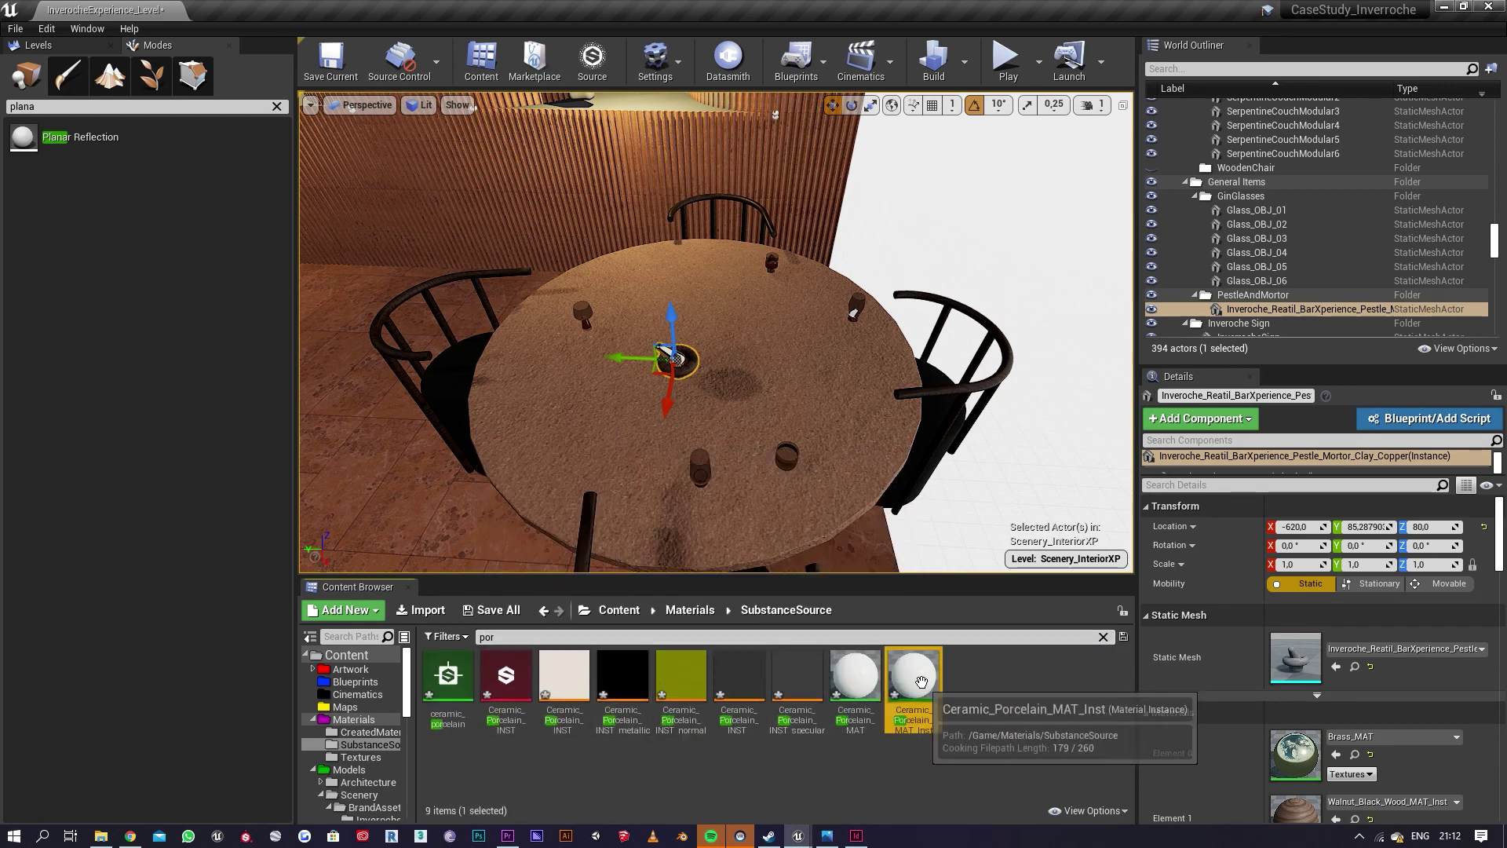
{"action": "left_click_drag", "start_coordinate": [912, 682], "coordinate": [662, 358]}
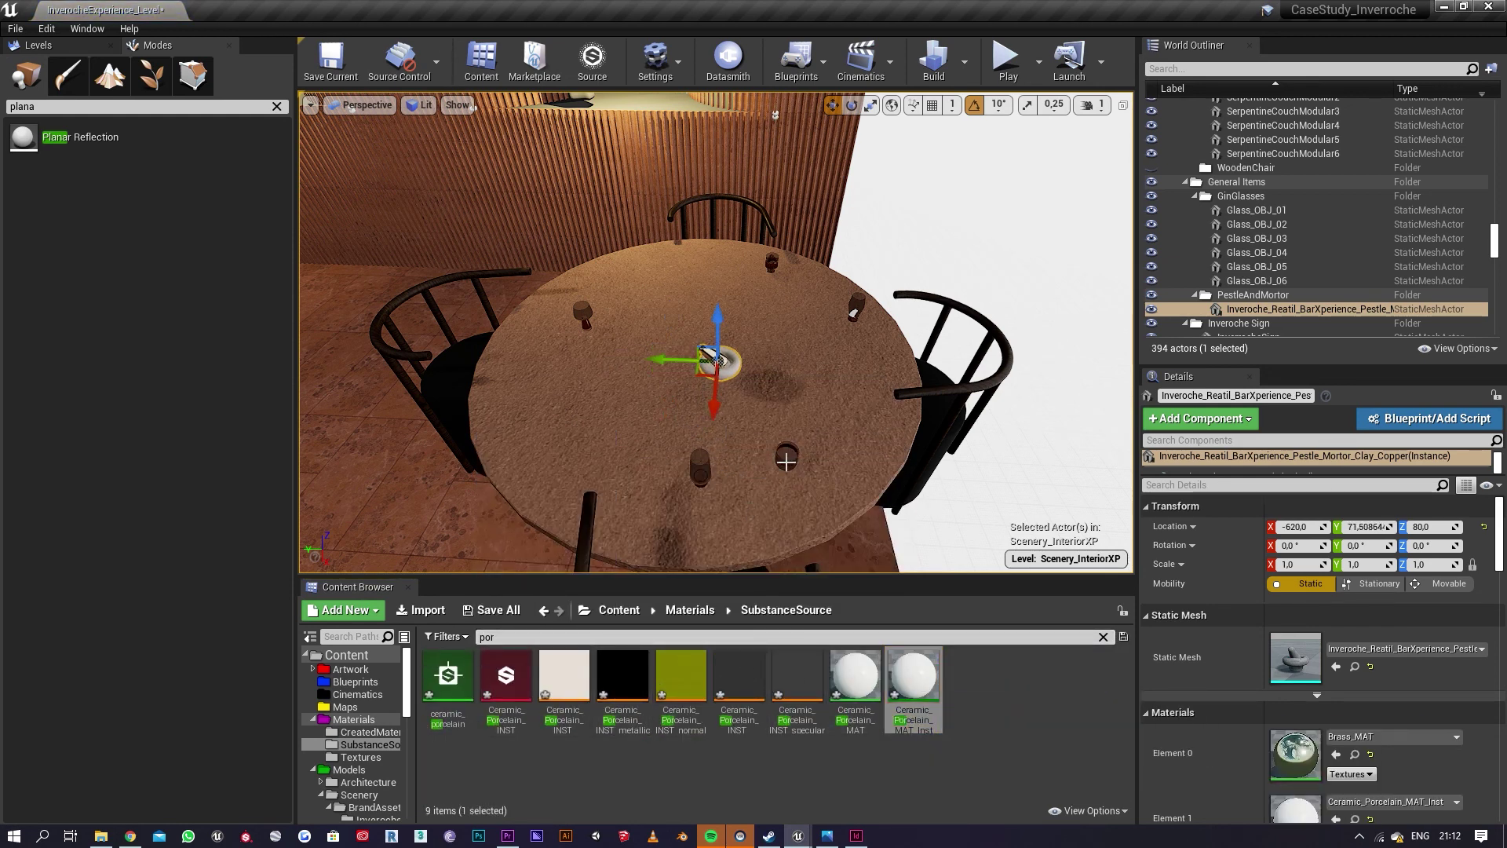
Step: Move Glass_OBJ_06 from the dining table onto the top of the small round drinks table by the couch
{"action": "left_click", "coordinate": [786, 462]}
{"action": "right_click_drag", "start_coordinate": [847, 481], "coordinate": [644, 424]}
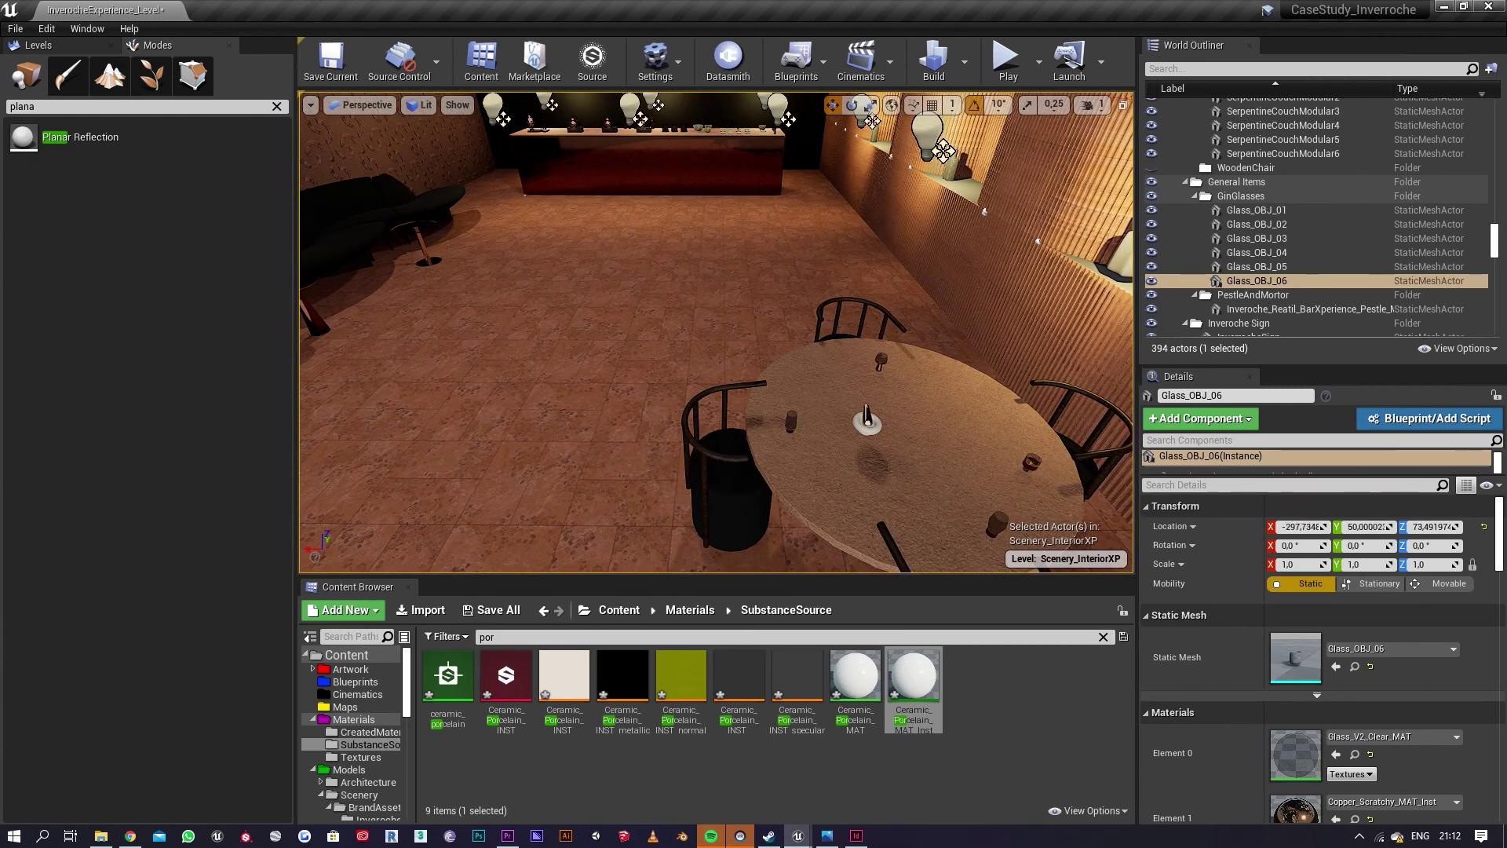
{"action": "right_click_drag", "start_coordinate": [901, 299], "coordinate": [659, 337]}
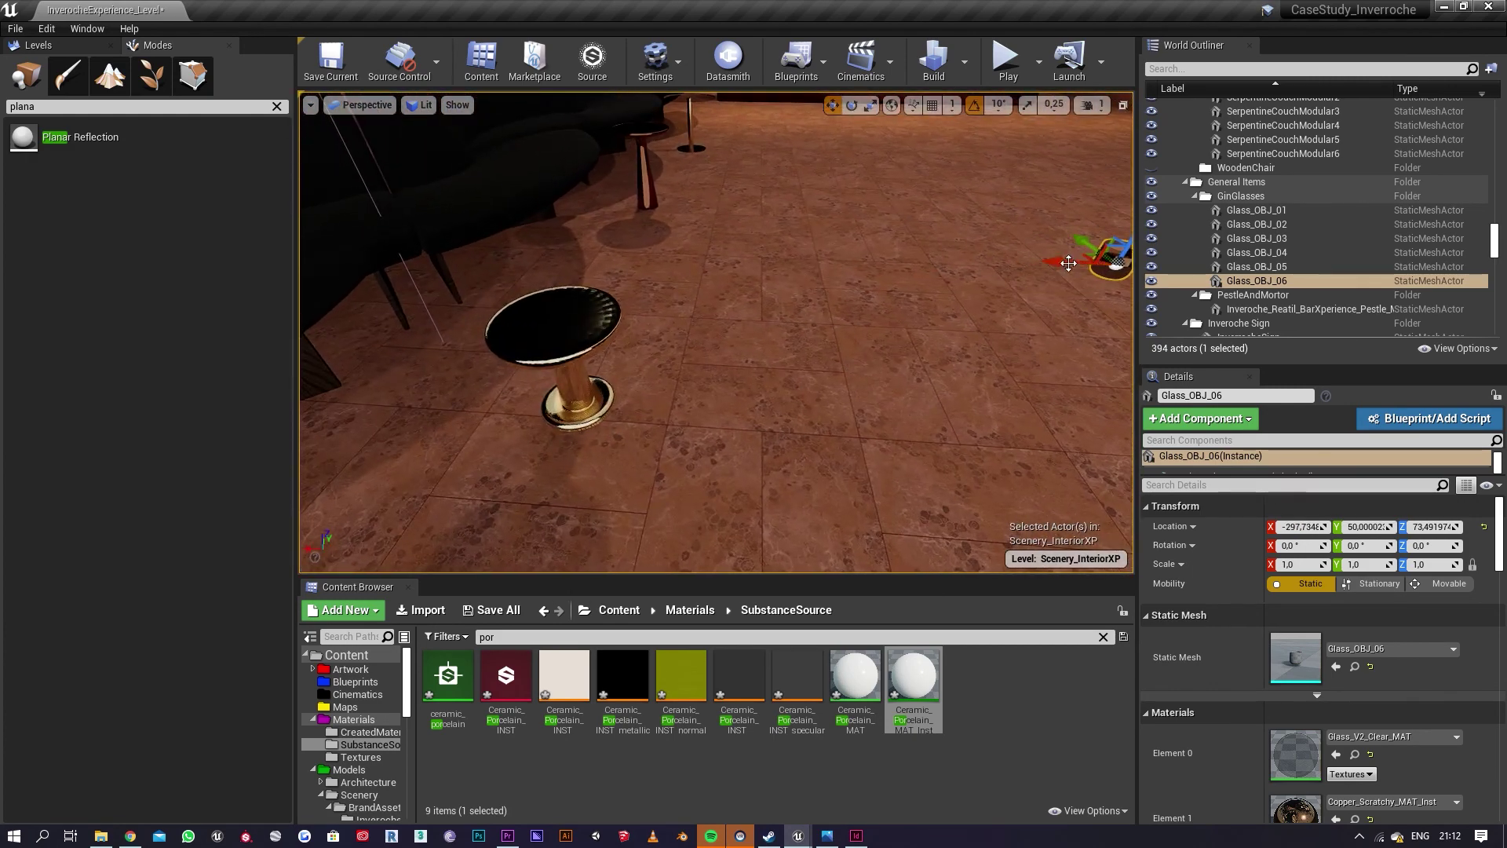
{"action": "left_click_drag", "start_coordinate": [1069, 263], "coordinate": [466, 319]}
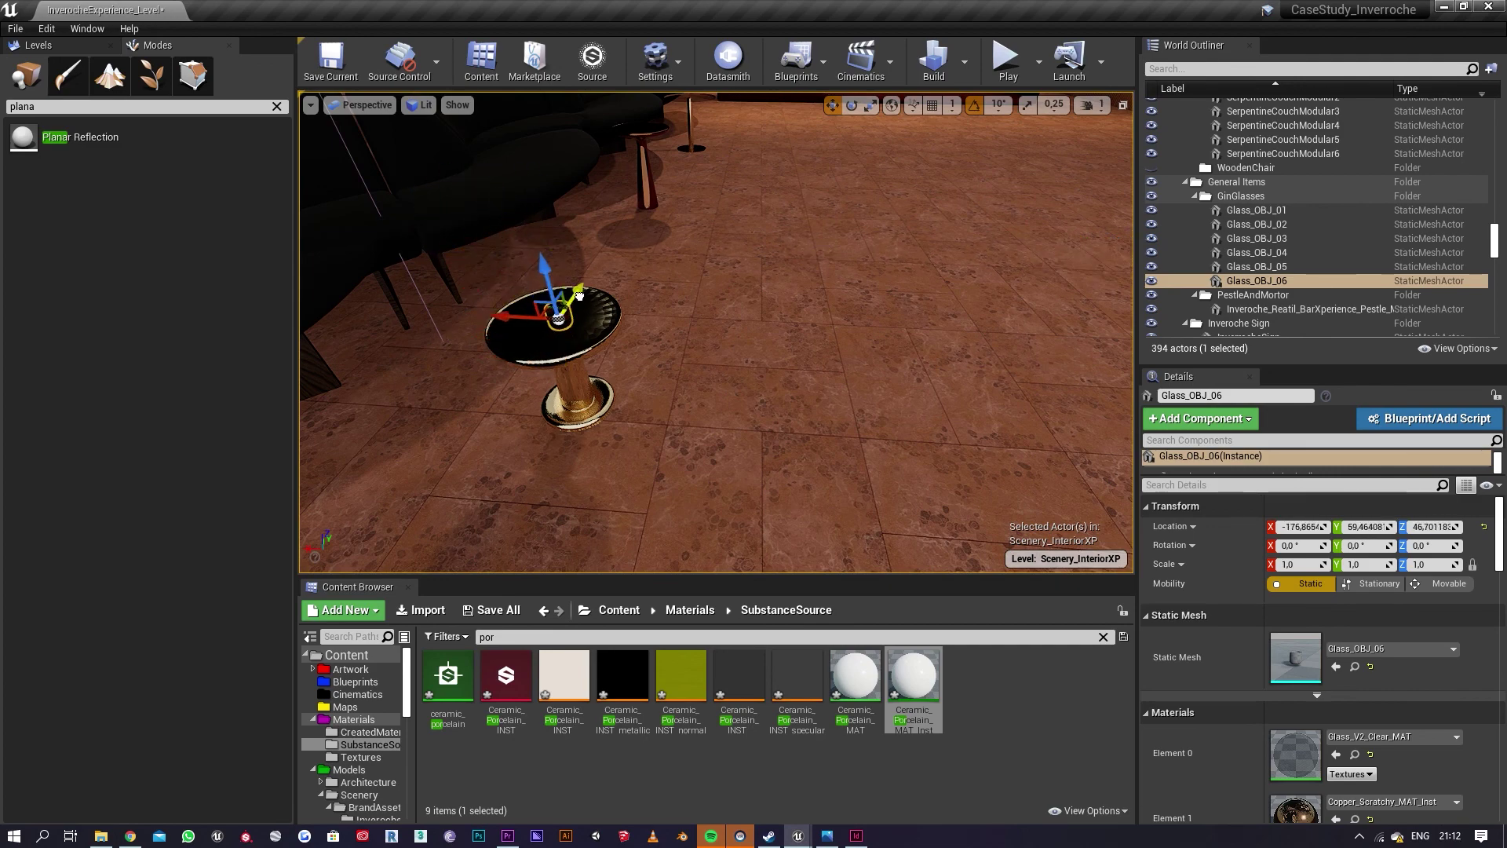
{"action": "right_click_drag", "start_coordinate": [669, 336], "coordinate": [864, 243]}
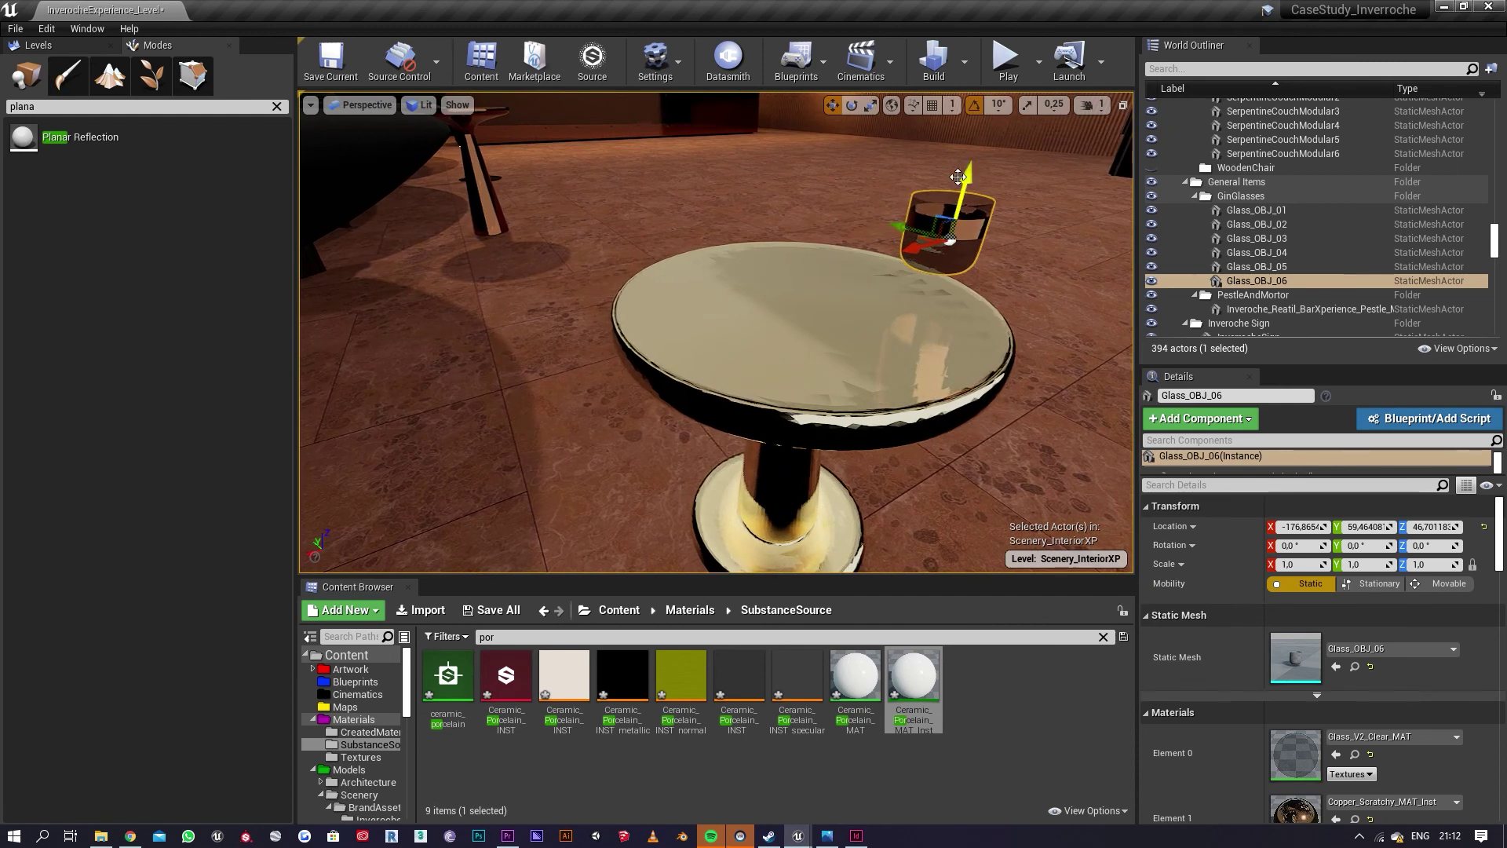
{"action": "left_click_drag", "start_coordinate": [958, 176], "coordinate": [968, 234]}
{"action": "left_click_drag", "start_coordinate": [900, 273], "coordinate": [753, 329]}
Step: Move the six serpentine couch modules, the drinks tables and the glass together along the wall toward the bar
{"action": "left_click", "coordinate": [774, 392], "text": "ctrl"}
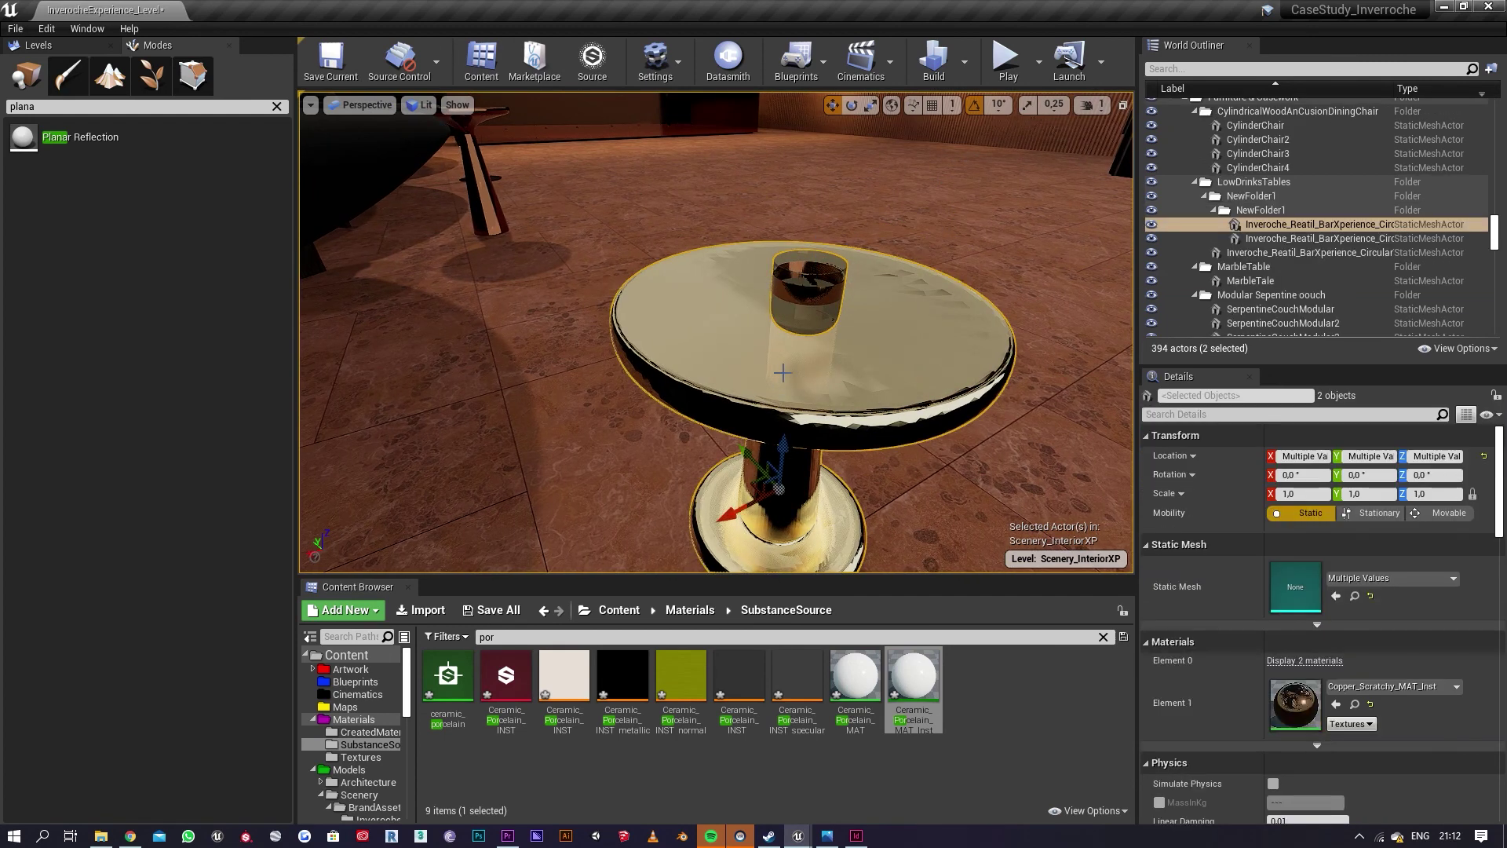
{"action": "scroll", "coordinate": [773, 369], "scroll_direction": "down", "scroll_amount": 6}
{"action": "left_click_drag", "start_coordinate": [773, 360], "coordinate": [636, 375]}
{"action": "right_click_drag", "start_coordinate": [636, 375], "coordinate": [746, 340]}
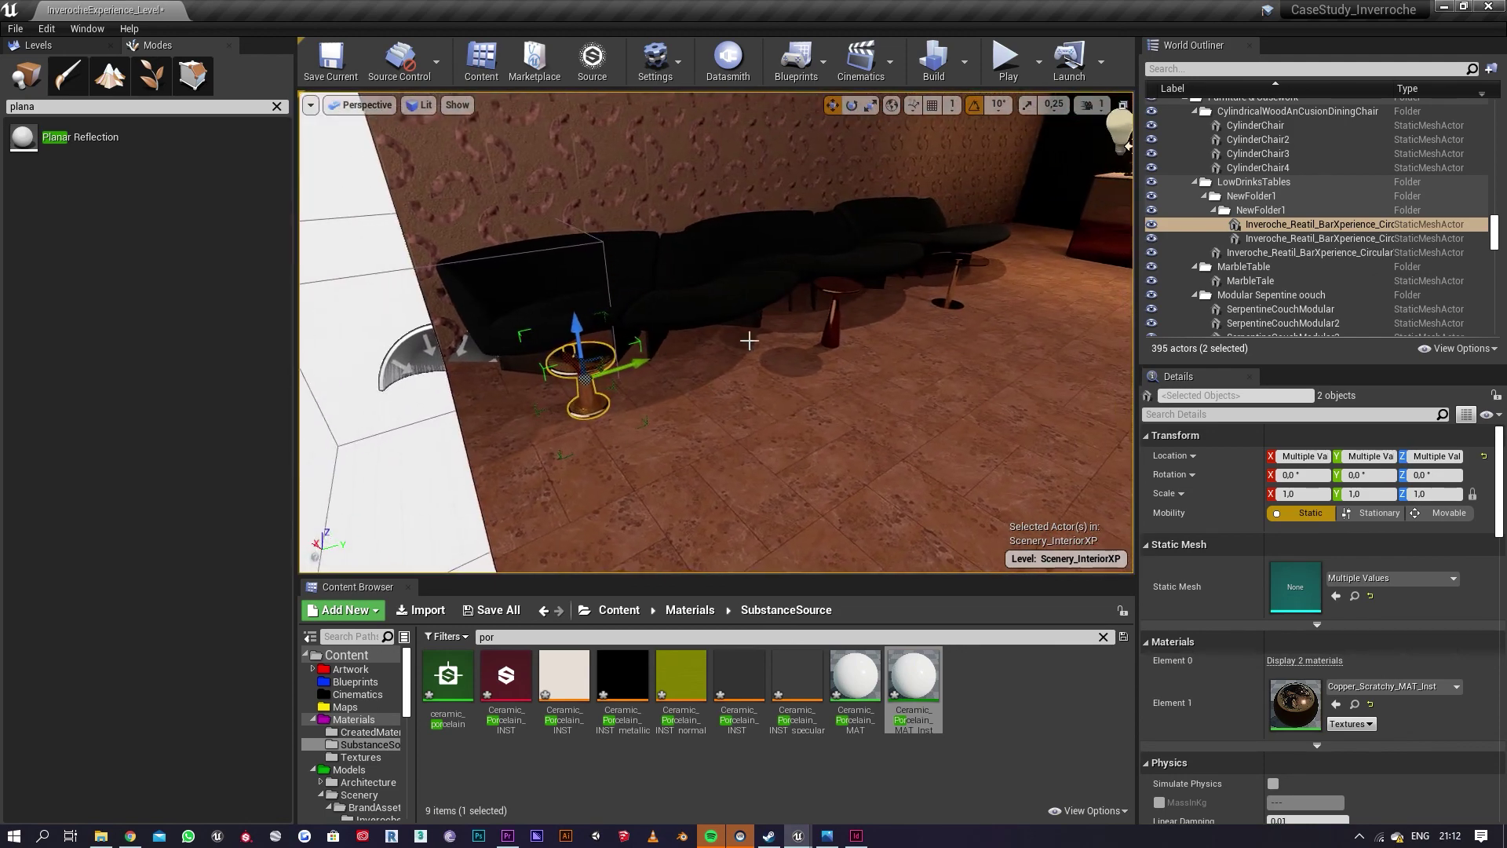
{"action": "left_click", "coordinate": [621, 303], "text": "ctrl"}
{"action": "left_click", "coordinate": [734, 292], "text": "ctrl"}
{"action": "left_click", "coordinate": [853, 255], "text": "ctrl"}
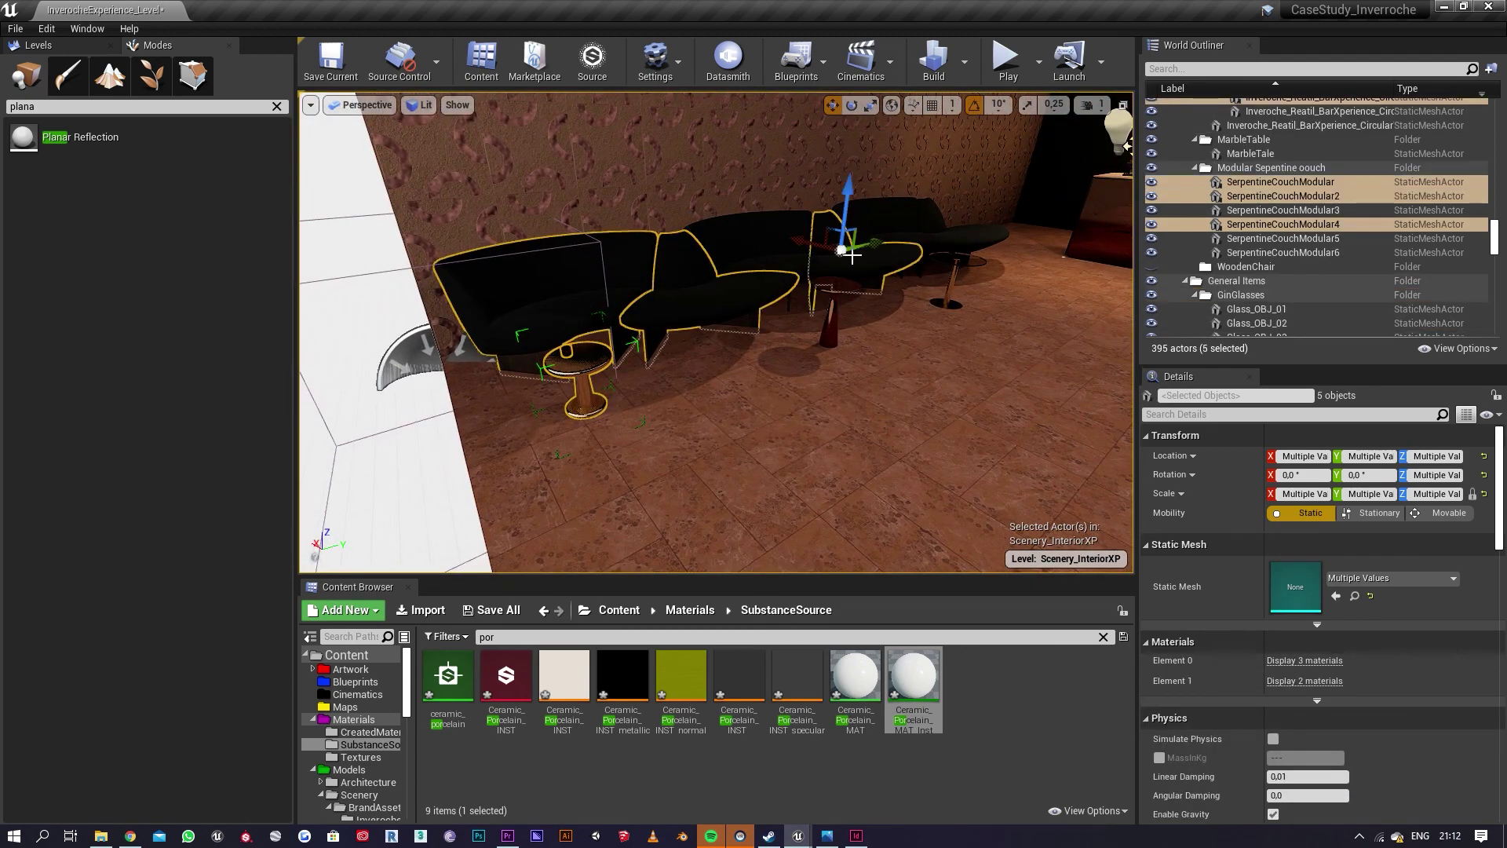
{"action": "left_click", "coordinate": [773, 257], "text": "ctrl"}
{"action": "left_click", "coordinate": [872, 231], "text": "ctrl"}
{"action": "left_click", "coordinate": [965, 232], "text": "ctrl"}
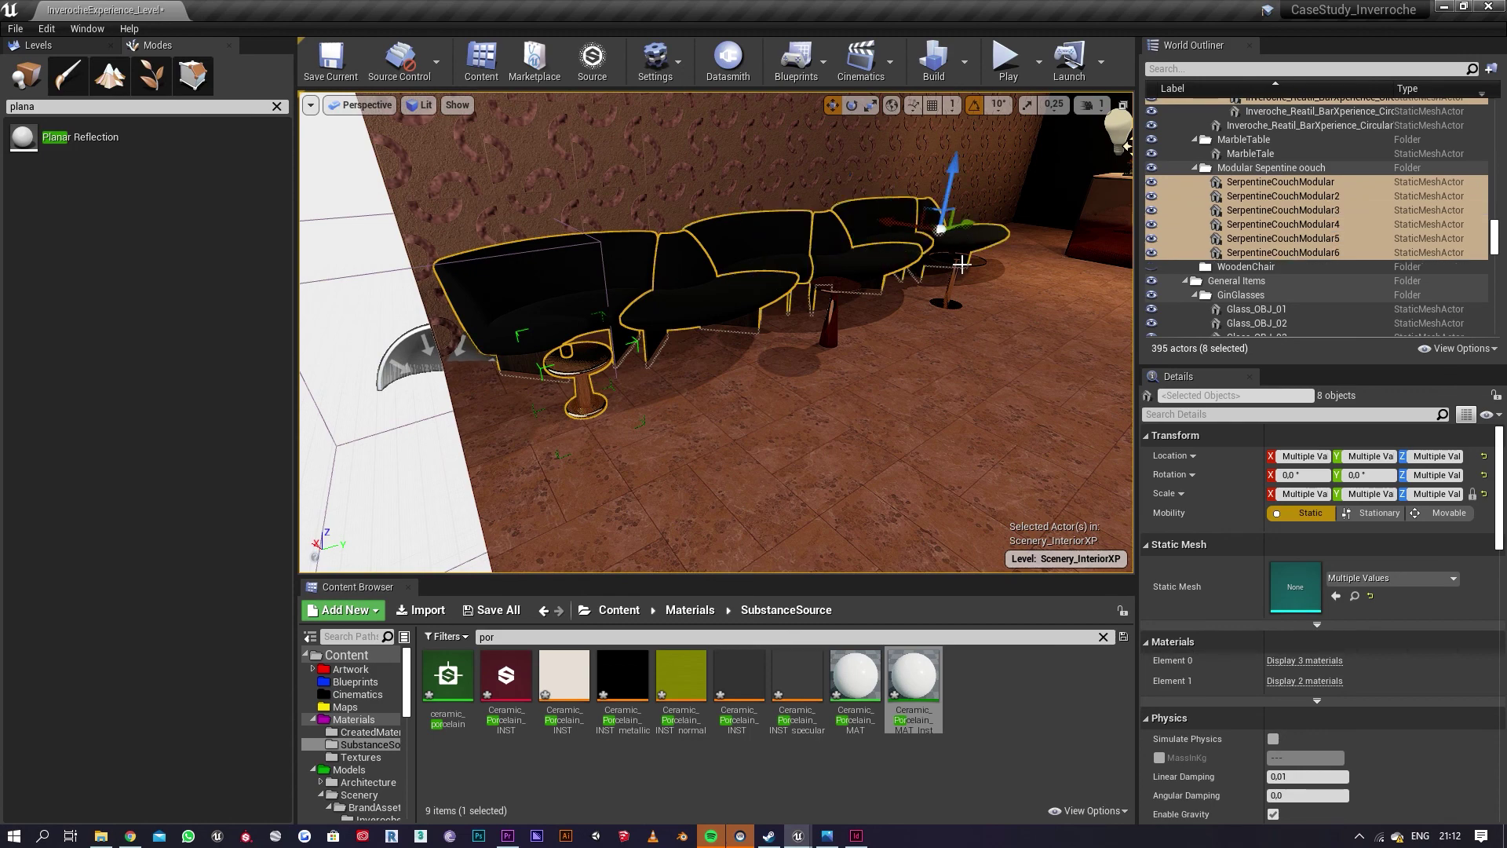
{"action": "left_click", "coordinate": [946, 286], "text": "ctrl"}
{"action": "left_click", "coordinate": [842, 309], "text": "ctrl"}
{"action": "left_click_drag", "start_coordinate": [831, 316], "coordinate": [899, 298]}
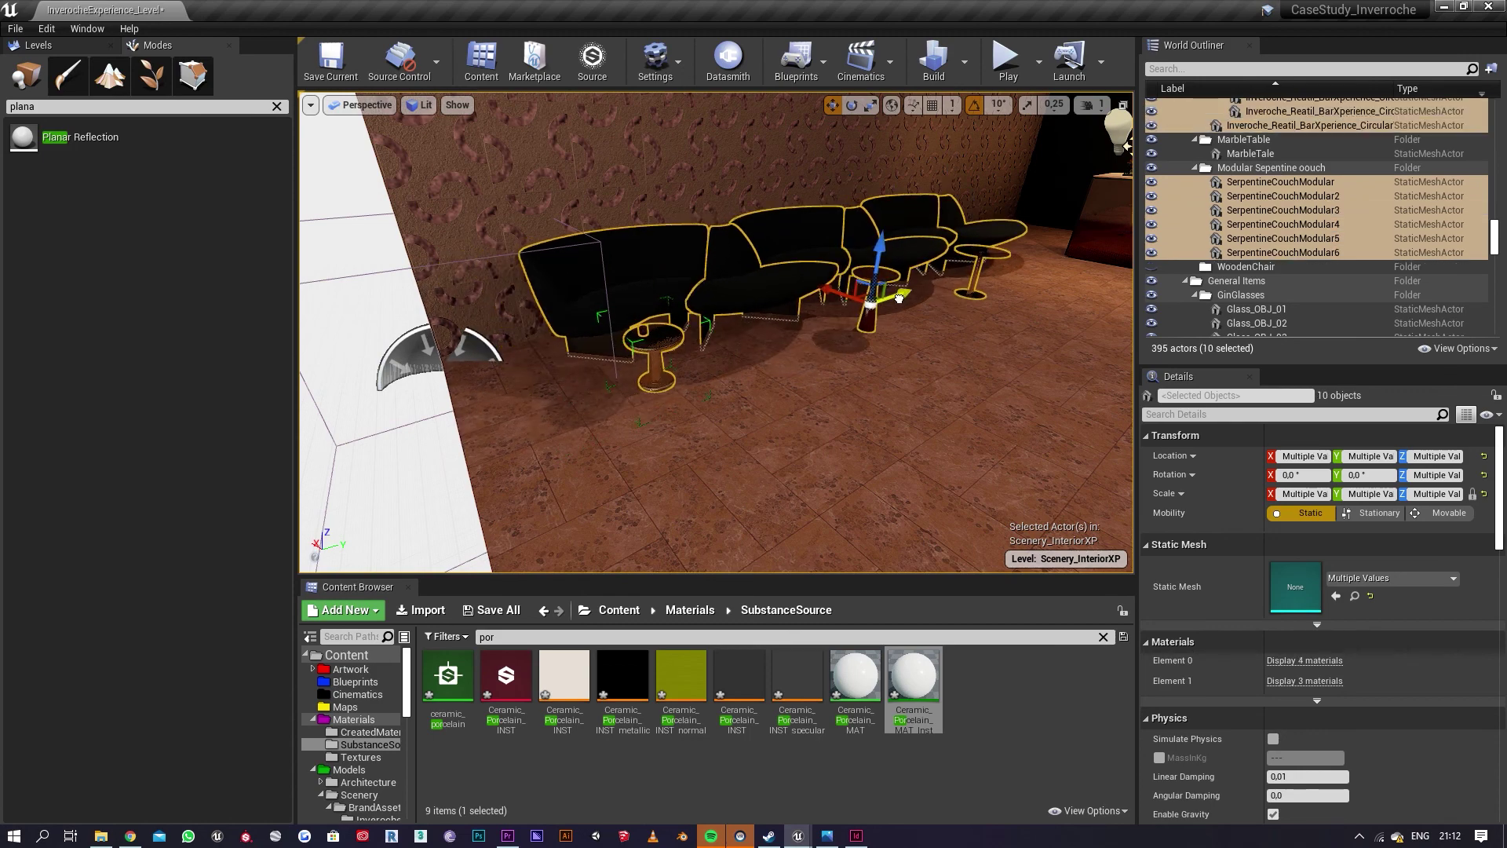
Step: Nudge the couch and drinks tables slightly away from the wall, and delete the SerpentineCouchModular6 end piece nearest the bar
{"action": "right_click_drag", "start_coordinate": [890, 324], "coordinate": [1098, 343]}
{"action": "key", "text": "a"}
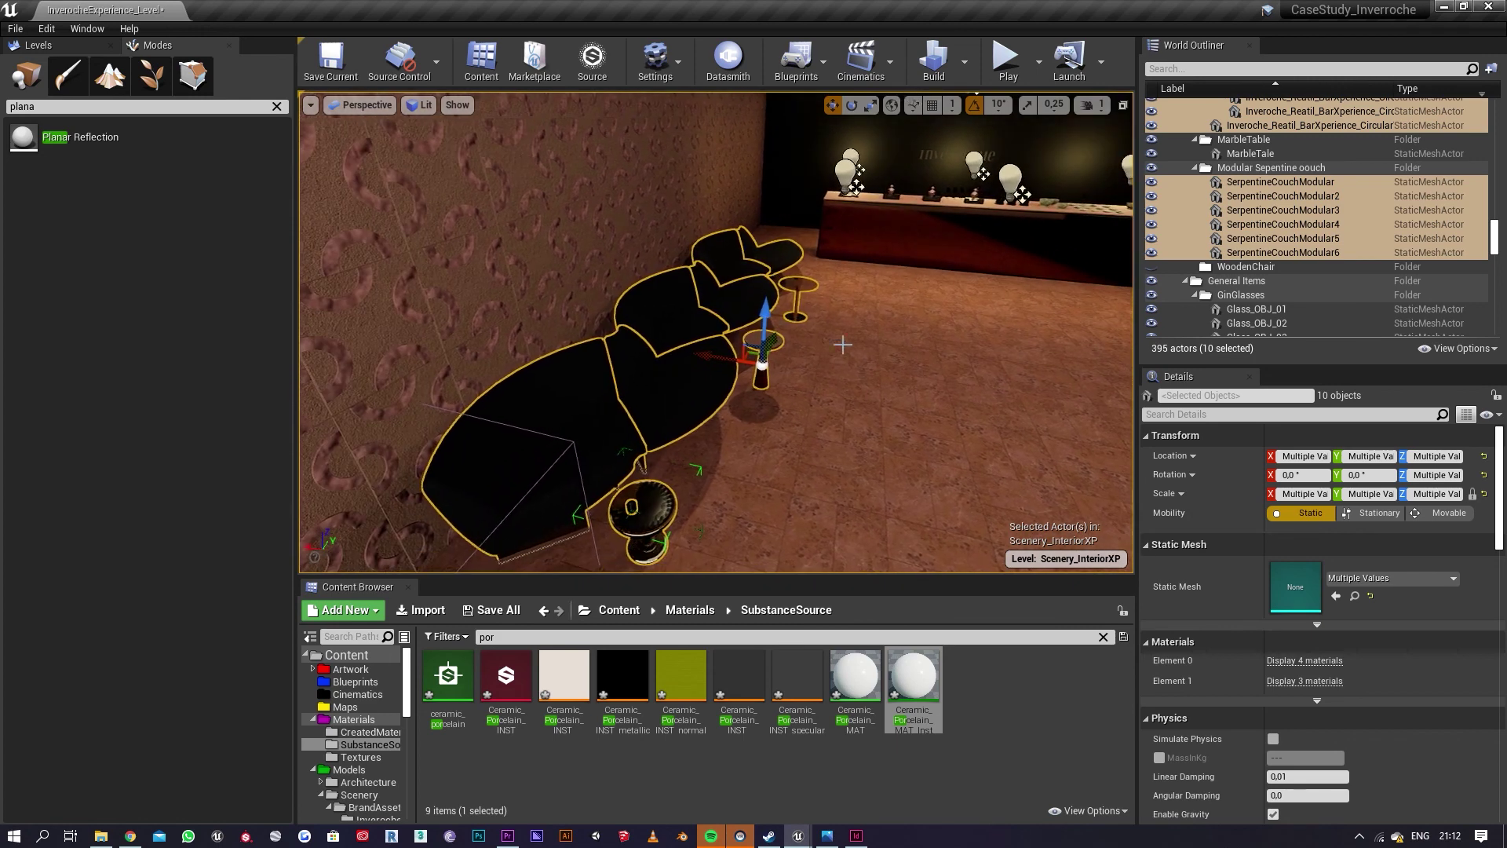
{"action": "left_click_drag", "start_coordinate": [729, 354], "coordinate": [733, 357]}
{"action": "right_click", "coordinate": [895, 389]}
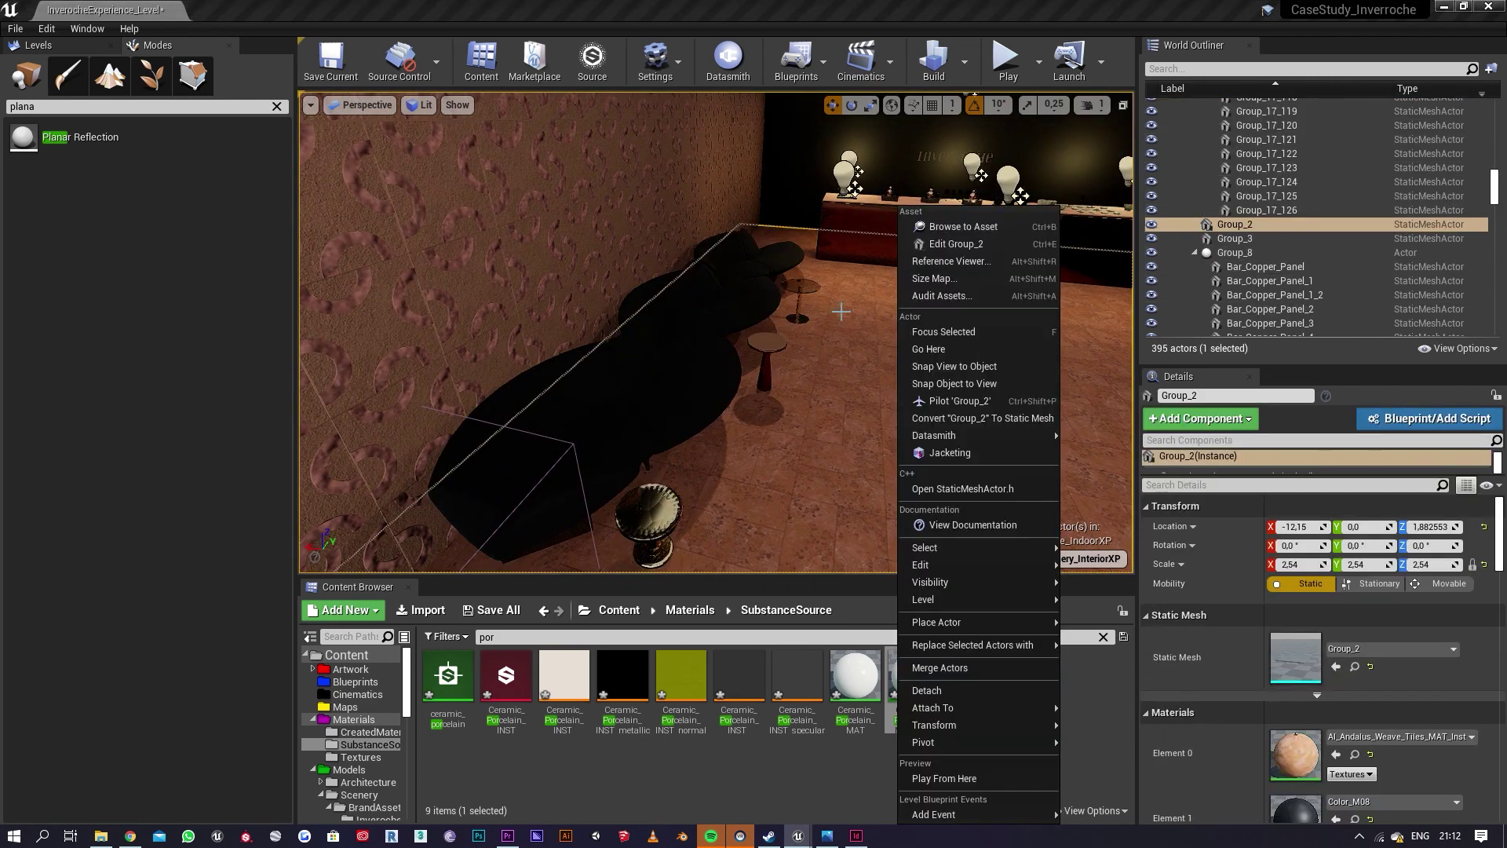
{"action": "left_click", "coordinate": [793, 259]}
{"action": "key", "text": "Delete"}
Step: Duplicate SerpentineCouchModular5 and SerpentineCouchModular4 and place the copies in the open floor area opposite the wall couch
{"action": "left_click", "coordinate": [730, 266]}
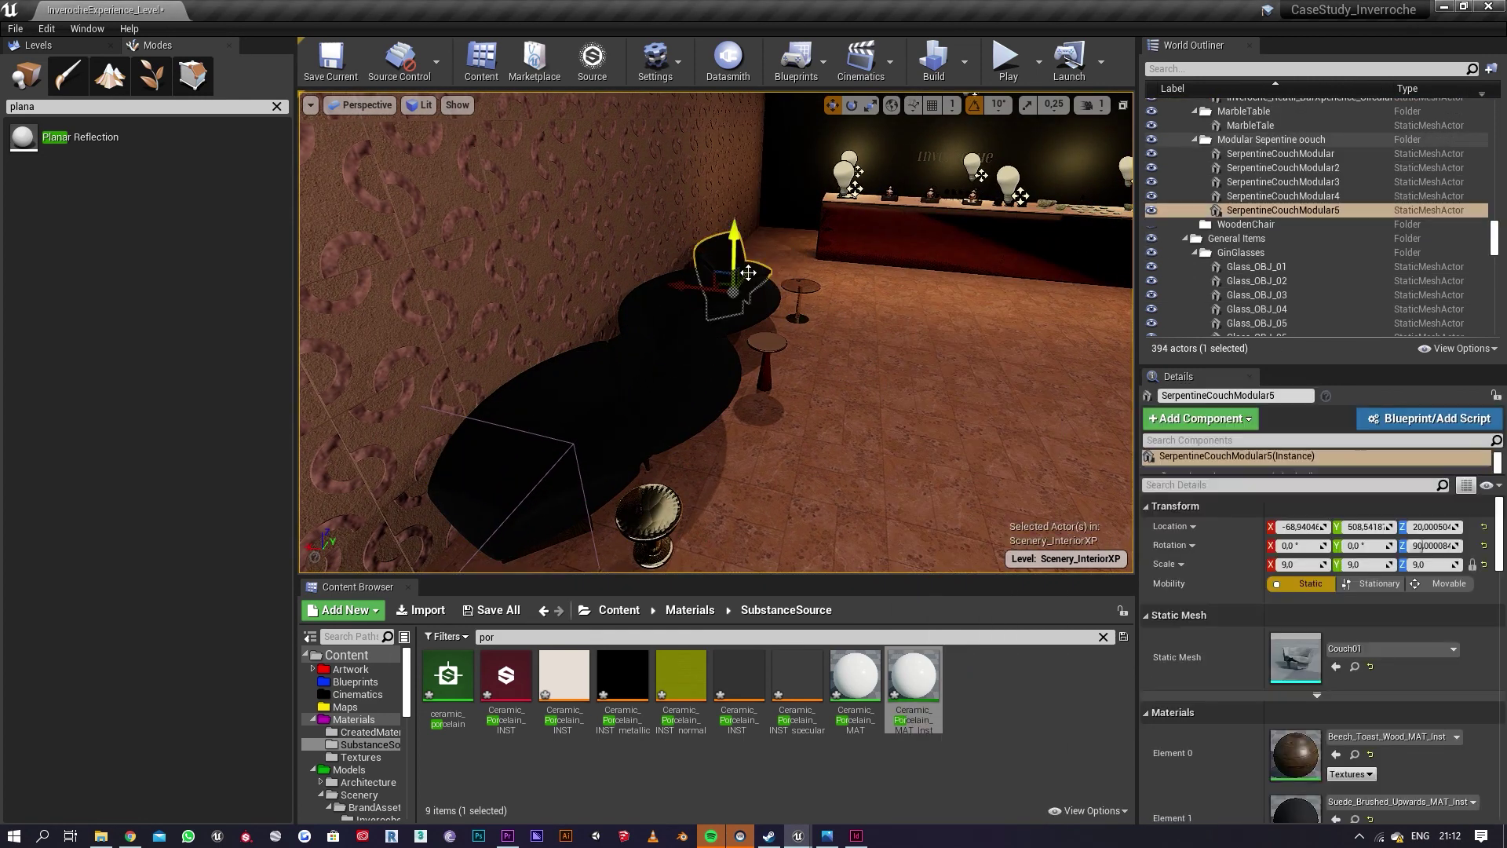
{"action": "left_click_drag", "start_coordinate": [688, 286], "coordinate": [773, 299], "text": "alt"}
{"action": "left_click", "coordinate": [711, 313]}
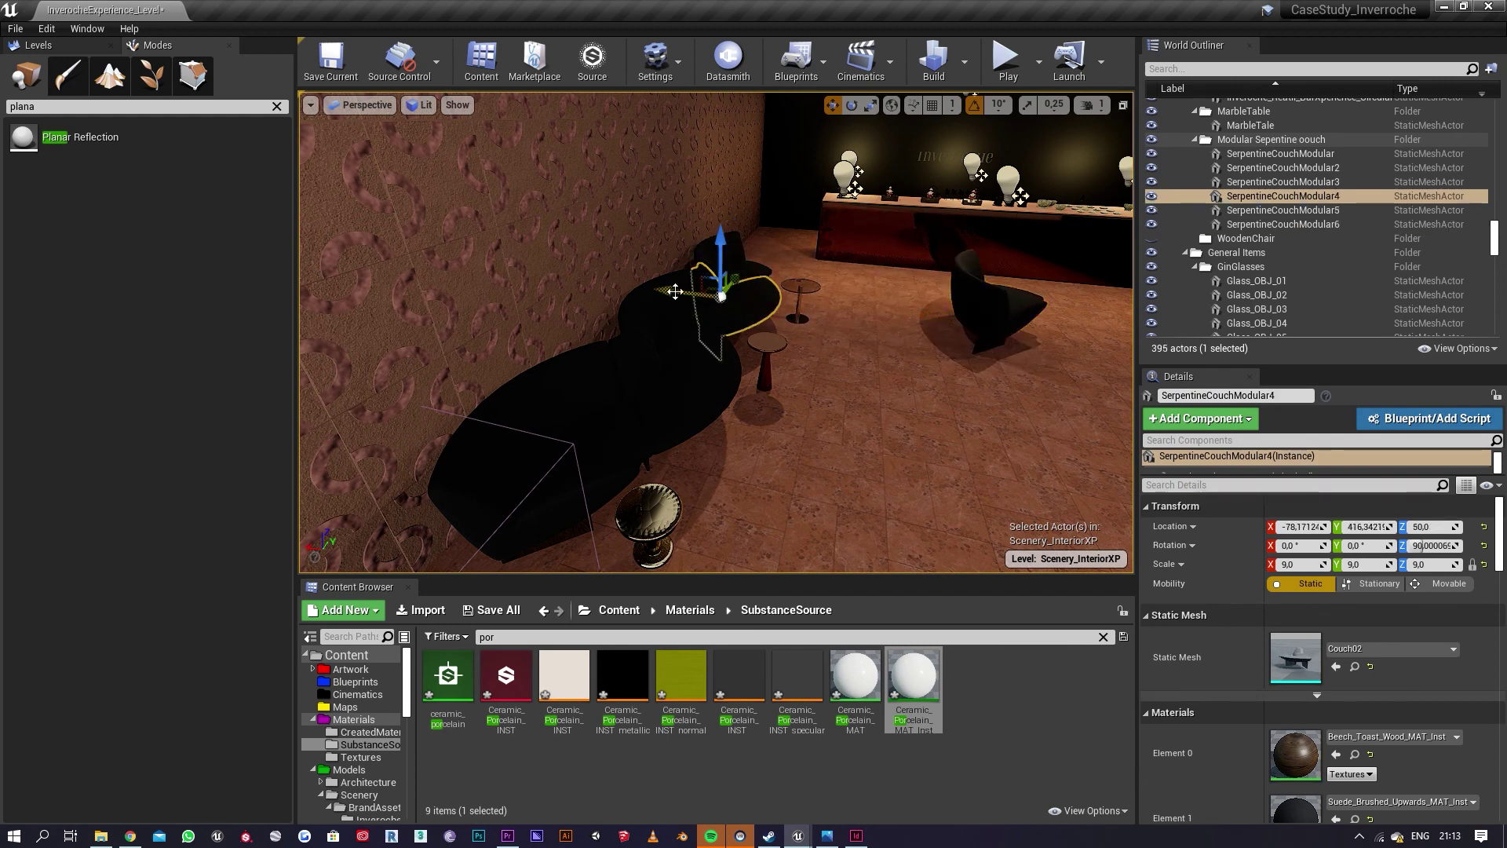
{"action": "left_click_drag", "start_coordinate": [675, 291], "coordinate": [999, 366], "text": "alt"}
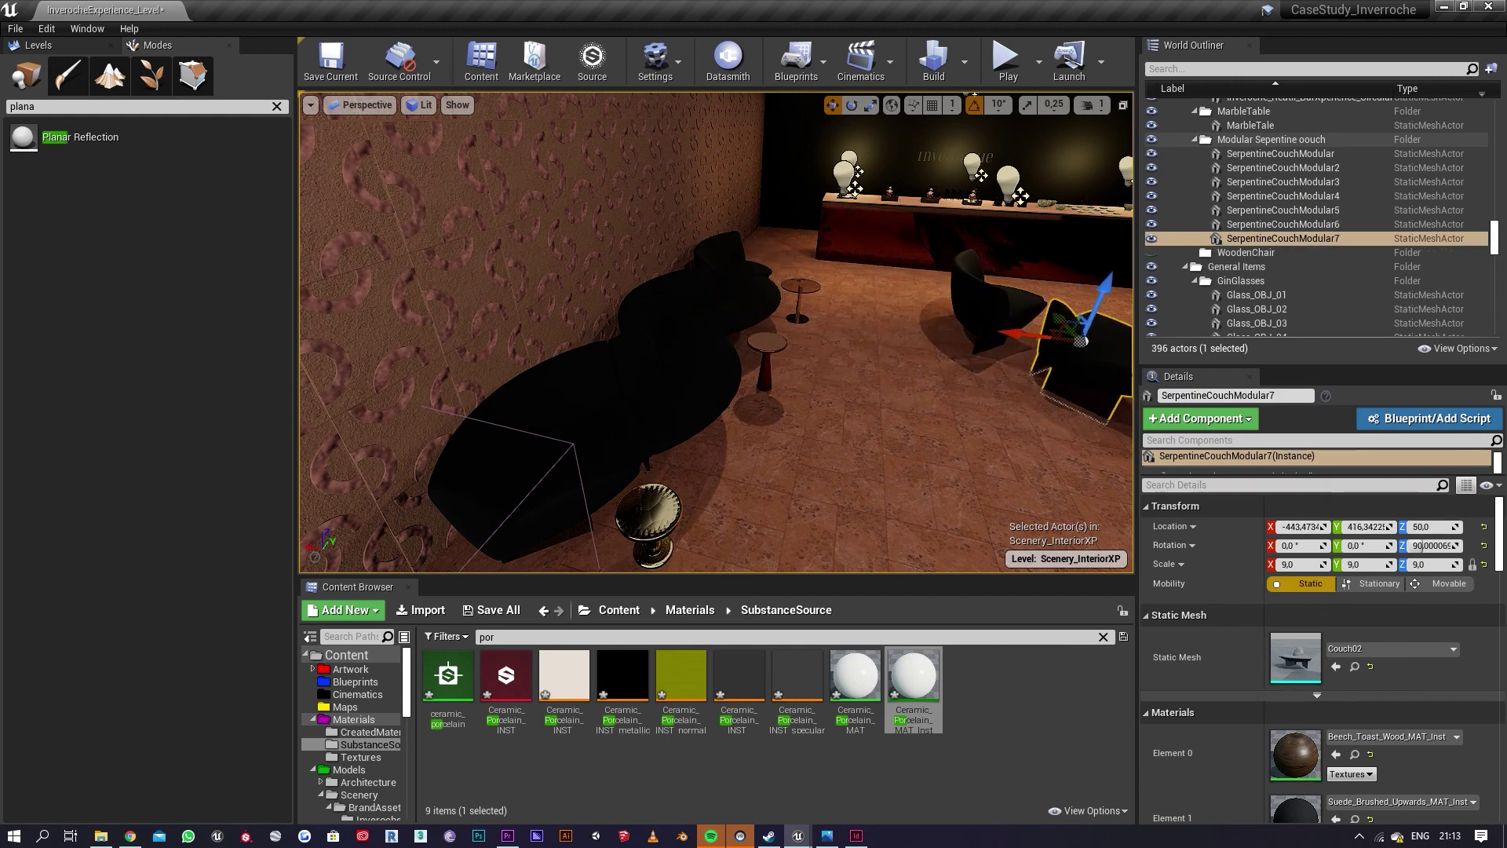
{"action": "scroll", "coordinate": [1037, 387], "scroll_direction": "down", "scroll_amount": 3}
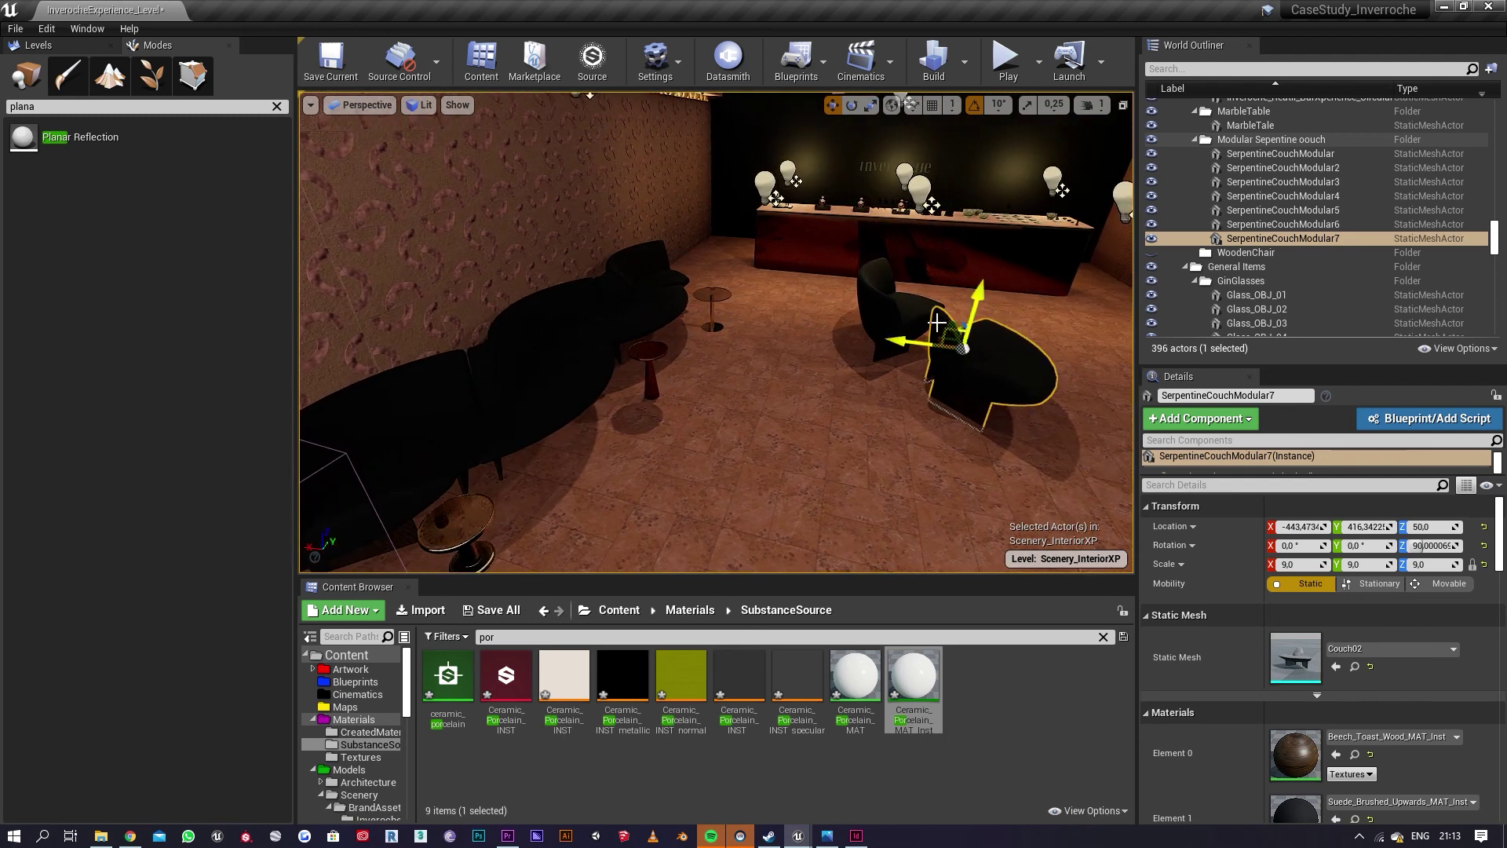
Step: Move SerpentineCouchModular6 closer to the wall couch, and turn SerpentineCouchModular7 around to face the wall couch, shifted slightly sideways
{"action": "left_click", "coordinate": [901, 310]}
{"action": "left_click_drag", "start_coordinate": [843, 324], "coordinate": [783, 327]}
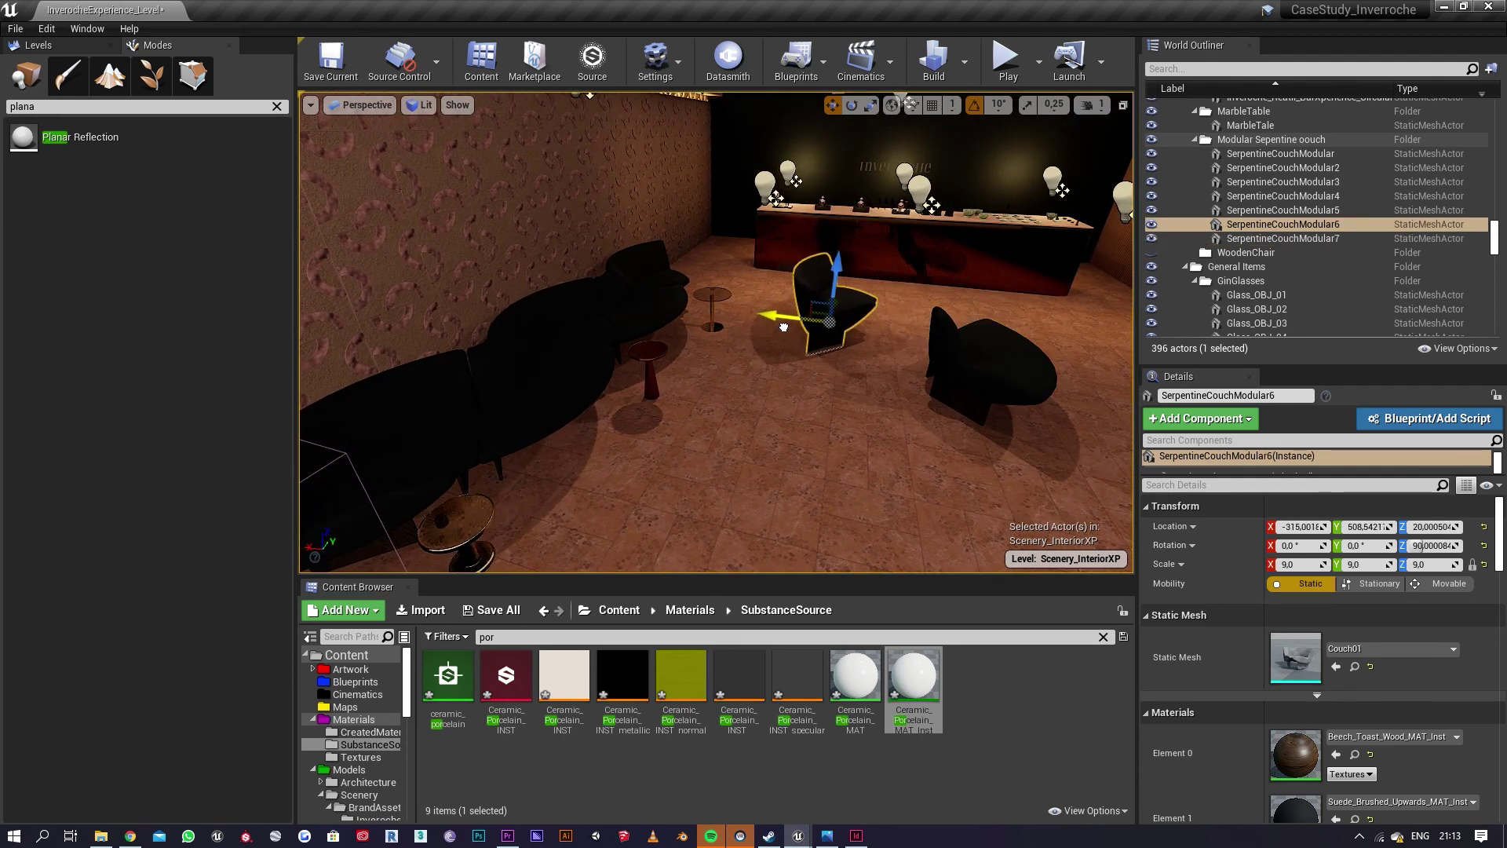
{"action": "left_click", "coordinate": [980, 365]}
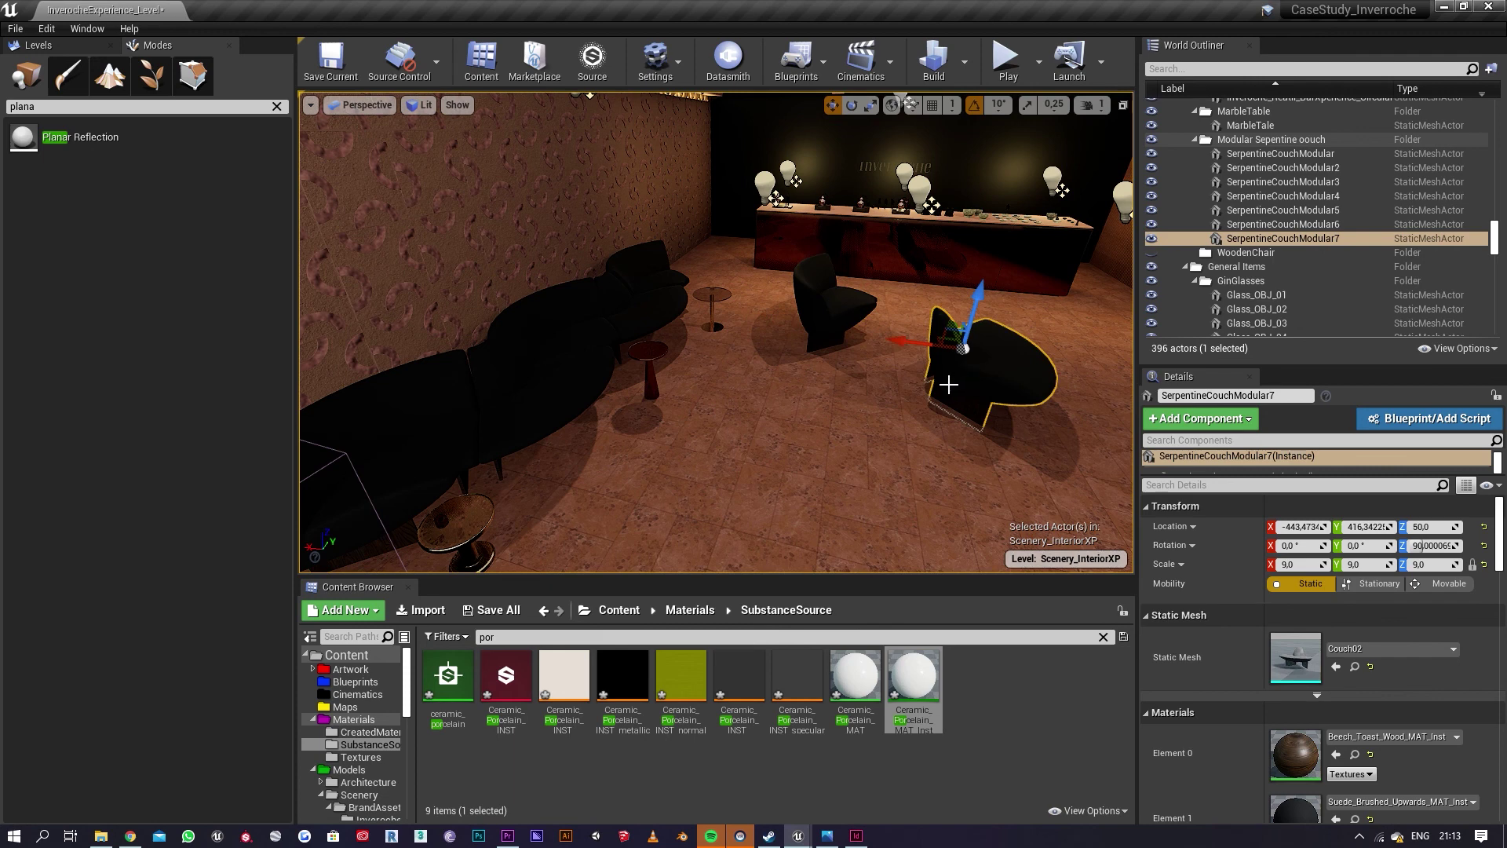
{"action": "key", "text": "e"}
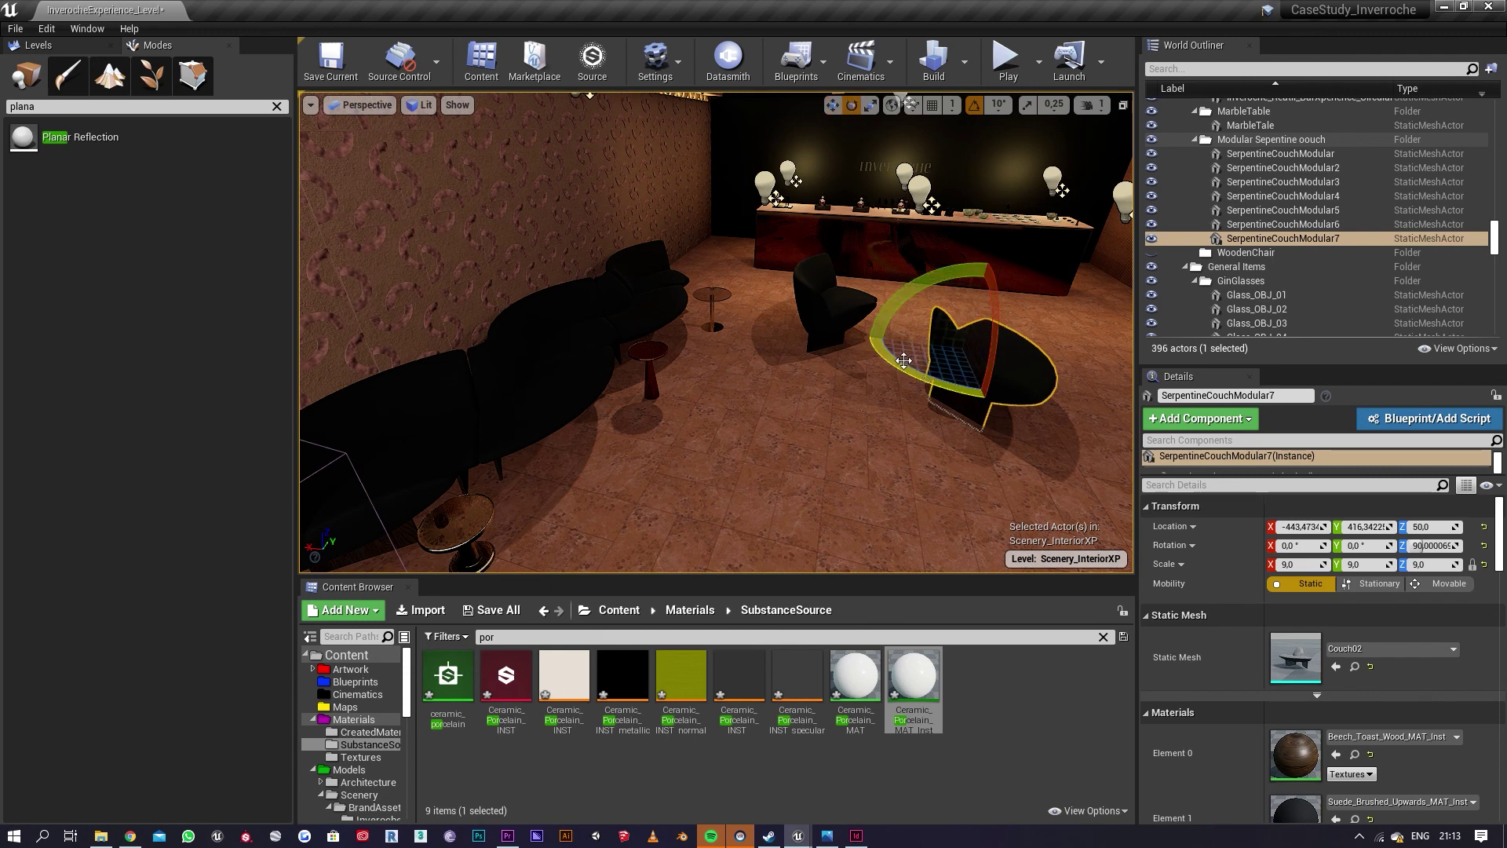
{"action": "left_click_drag", "start_coordinate": [903, 360], "coordinate": [1028, 391]}
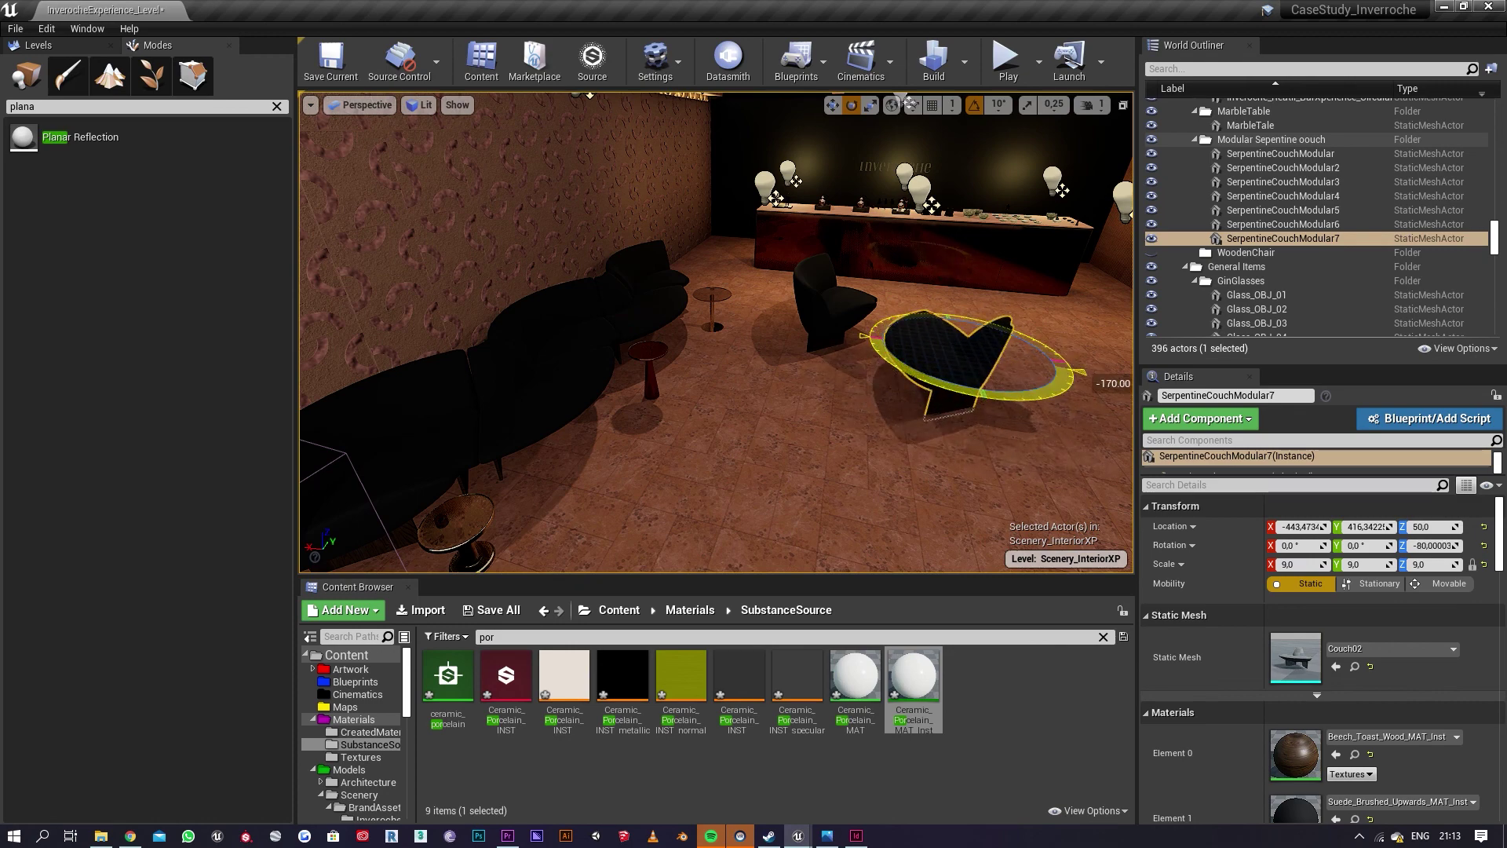
{"action": "key", "text": "w"}
{"action": "left_click_drag", "start_coordinate": [902, 340], "coordinate": [941, 346]}
Step: Duplicate SerpentineCouchModular6 and place the copy in the open floor area farther from the bar
{"action": "right_click_drag", "start_coordinate": [732, 339], "coordinate": [793, 314]}
{"action": "key", "text": "s"}
{"action": "left_click", "coordinate": [734, 345]}
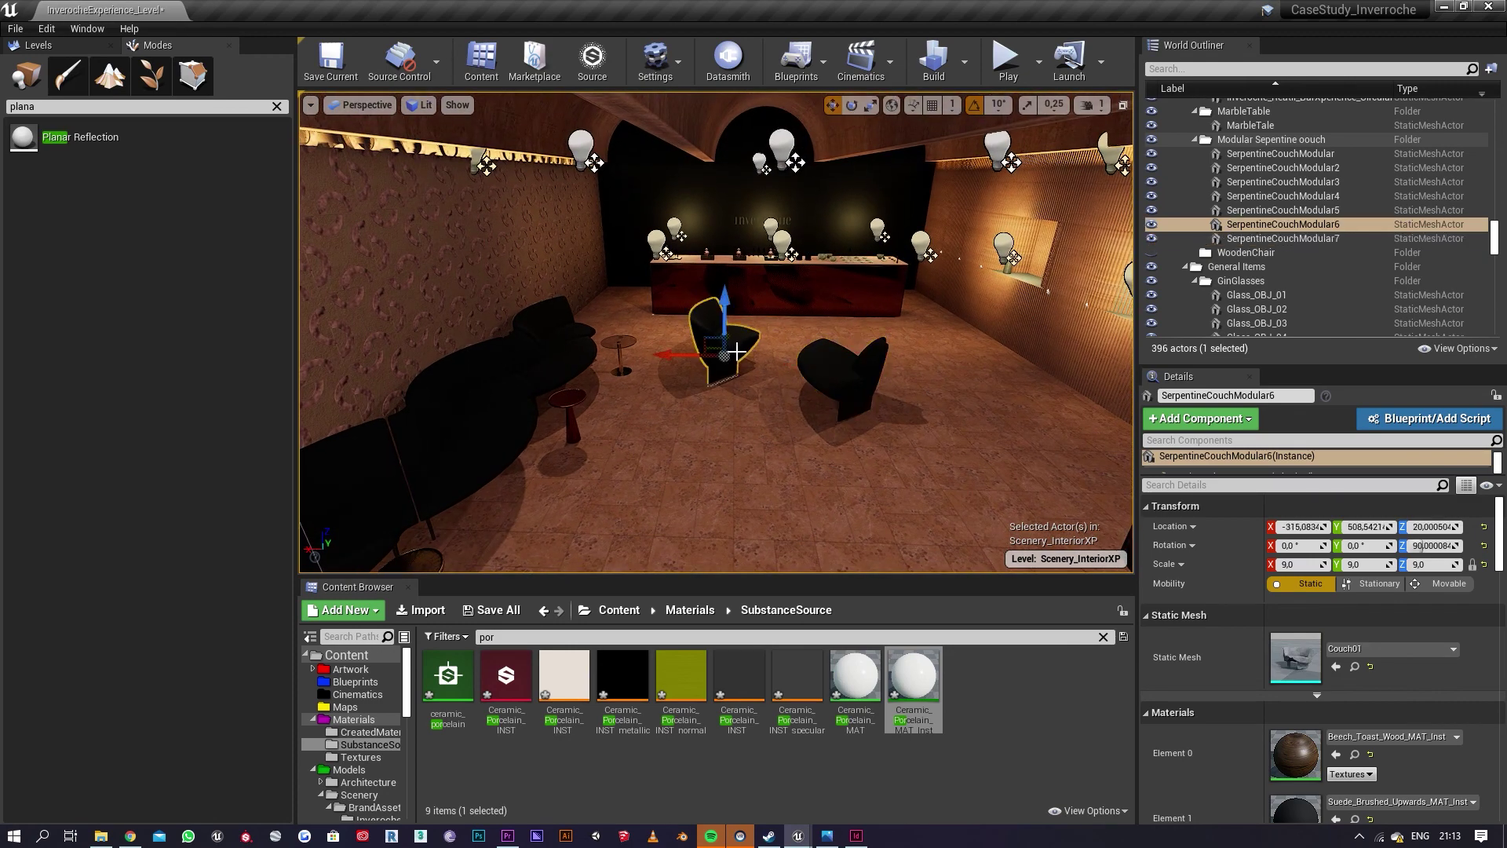
{"action": "left_click_drag", "start_coordinate": [731, 335], "coordinate": [690, 444], "text": "alt"}
{"action": "scroll", "coordinate": [691, 444], "scroll_direction": "up", "scroll_amount": 3}
{"action": "key", "text": "d"}
{"action": "right_click_drag", "start_coordinate": [813, 454], "coordinate": [704, 449]}
Step: Duplicate SerpentineCouchModular4, join the copy to SerpentineCouchModular6, and shift both slightly toward the wall couch
{"action": "left_click", "coordinate": [888, 278]}
{"action": "key", "text": "w"}
{"action": "right_click_drag", "start_coordinate": [888, 278], "coordinate": [781, 252]}
{"action": "key", "text": "s"}
{"action": "left_click", "coordinate": [589, 259]}
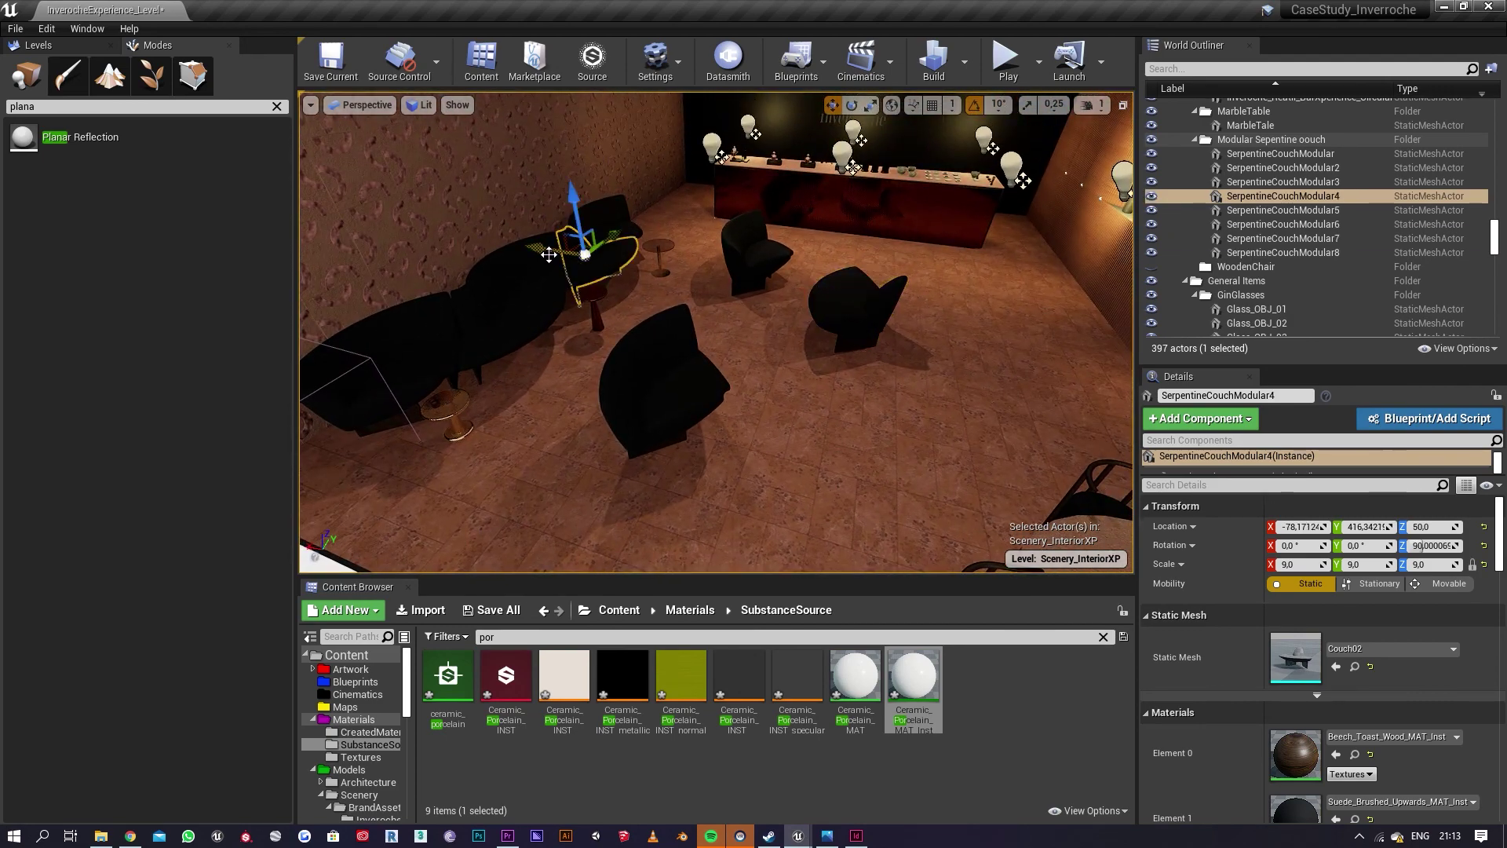
{"action": "left_click_drag", "start_coordinate": [547, 253], "coordinate": [711, 281], "text": "alt"}
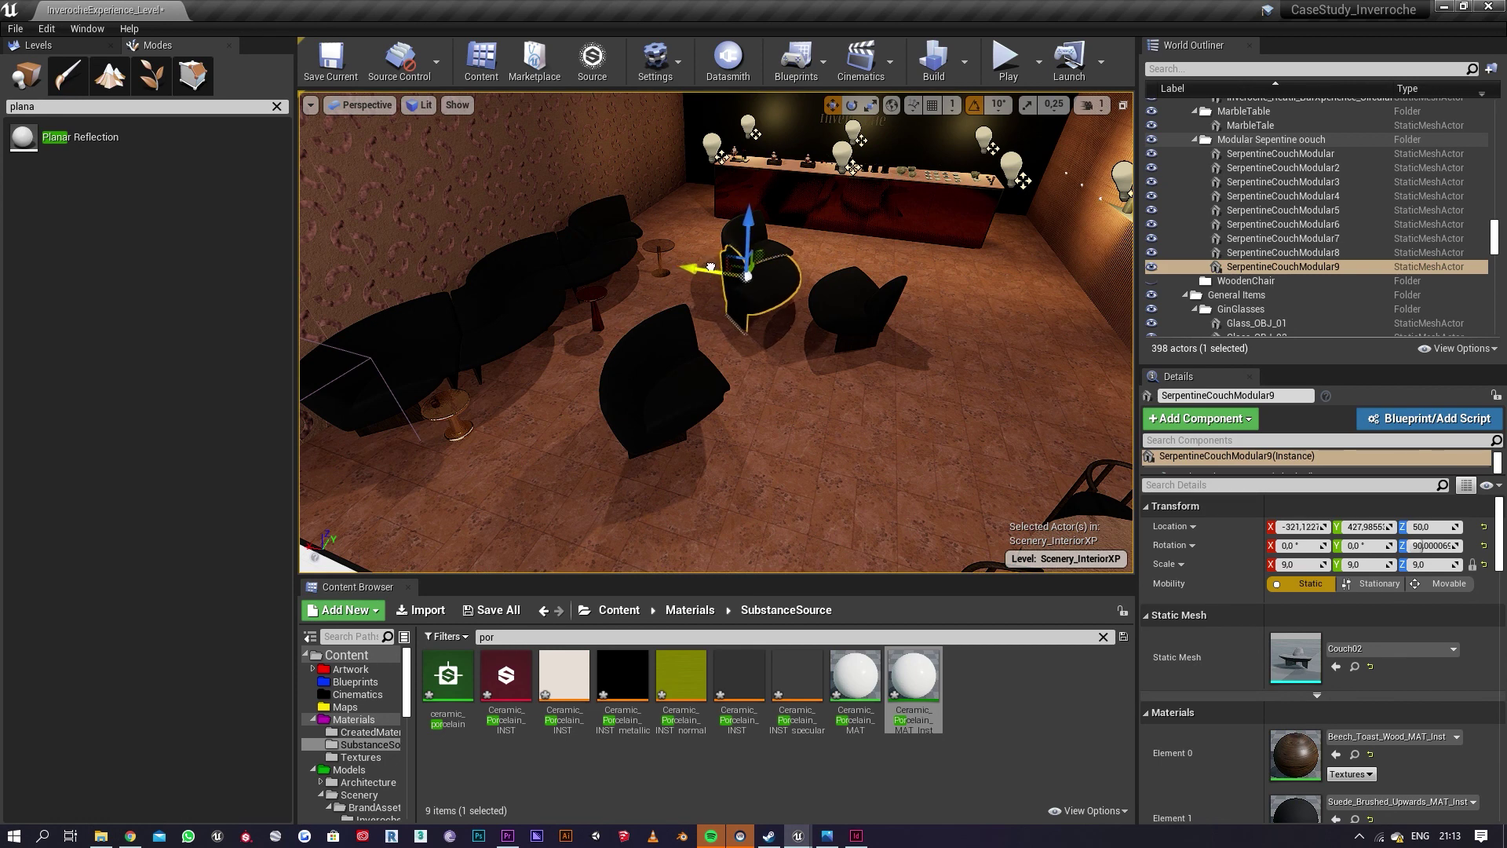
{"action": "left_click", "coordinate": [744, 268], "text": "ctrl"}
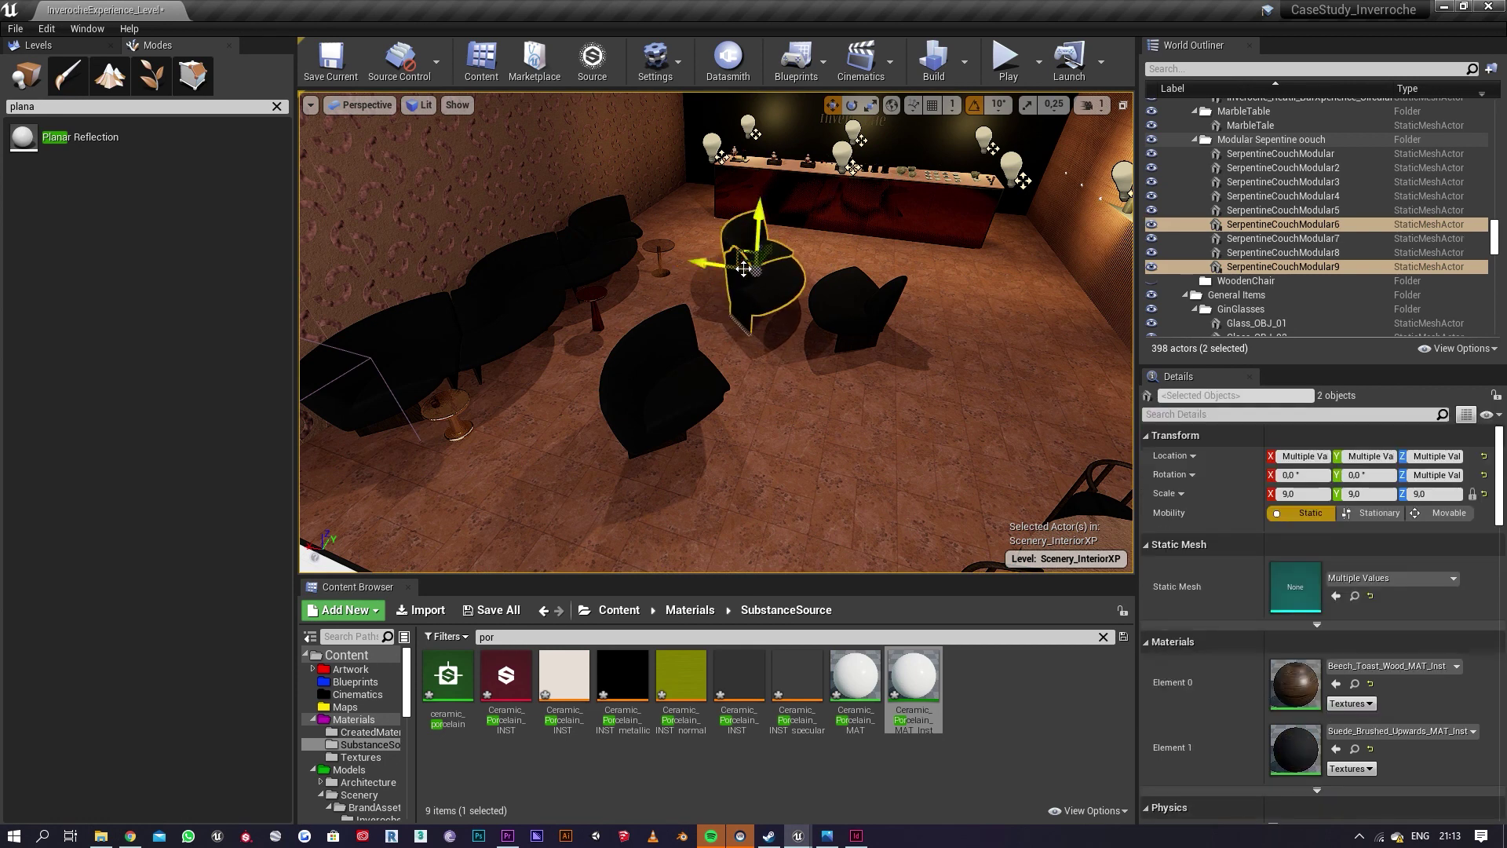
{"action": "left_click_drag", "start_coordinate": [722, 269], "coordinate": [710, 265]}
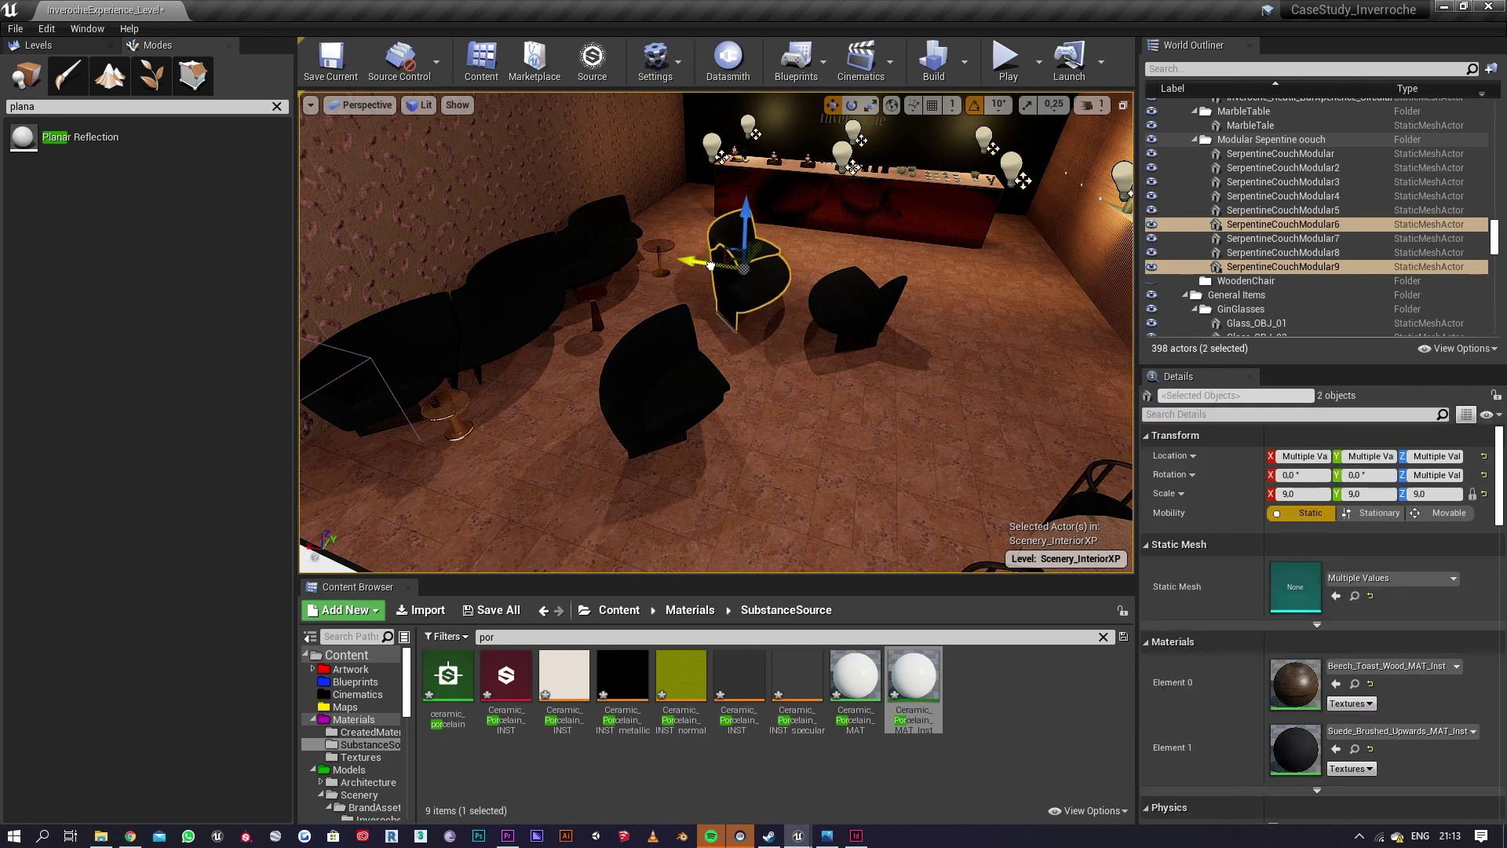
Step: Delete the two single couch modules, SerpentineCouchModular7 and SerpentineCouchModular8, from the open floor area
{"action": "left_click", "coordinate": [695, 375]}
{"action": "left_click", "coordinate": [866, 323]}
{"action": "key", "text": "Delete"}
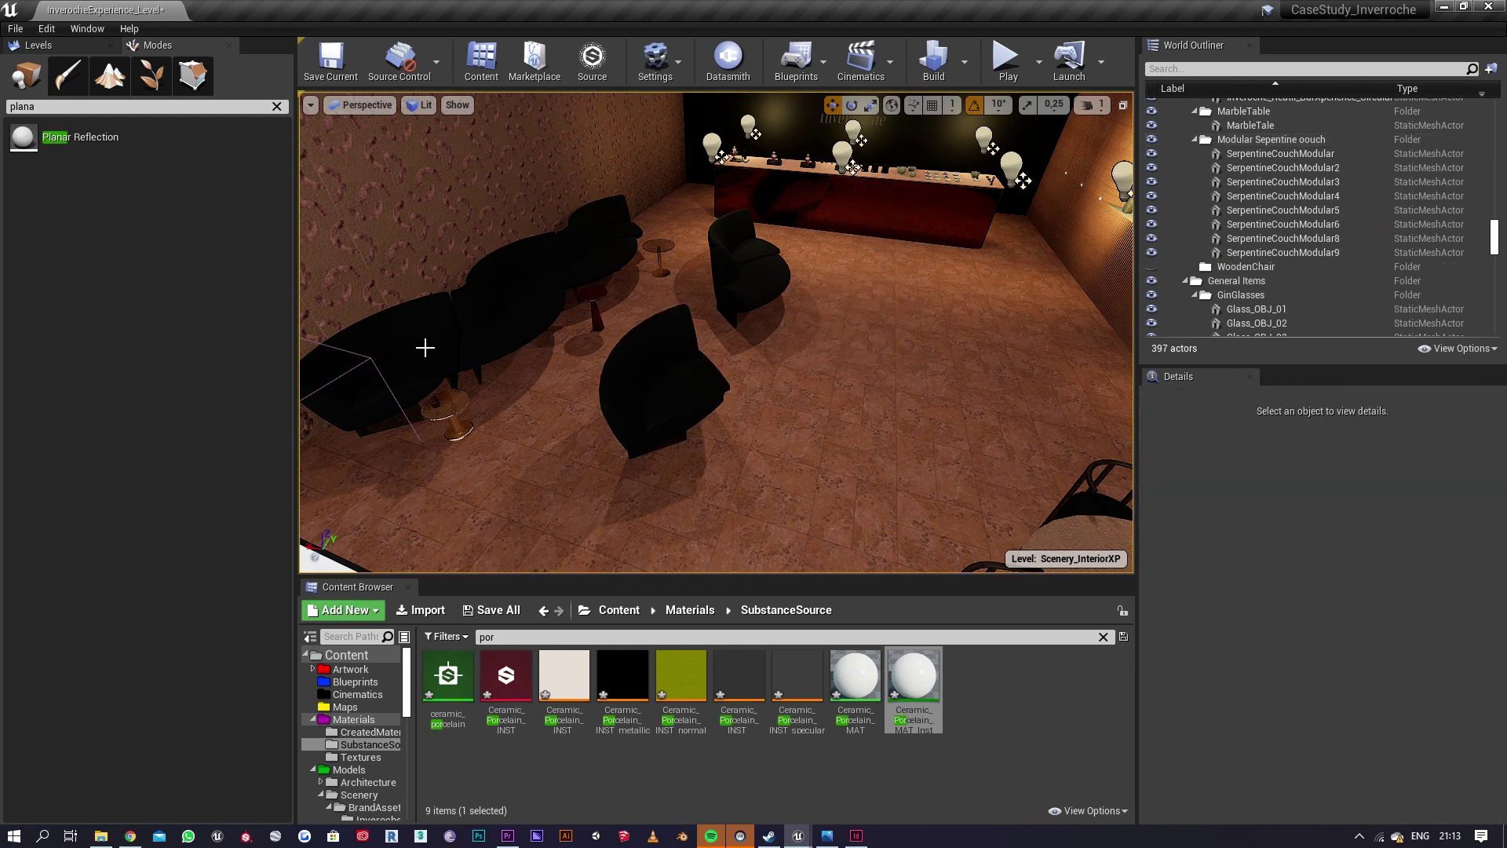
{"action": "left_click", "coordinate": [667, 369]}
{"action": "key", "text": "Delete"}
Step: Duplicate SerpentineCouchModular and SerpentineCouchModular2 onto the open floor, and separate the two copies into individual seats
{"action": "left_click", "coordinate": [440, 338]}
{"action": "left_click", "coordinate": [500, 321], "text": "ctrl"}
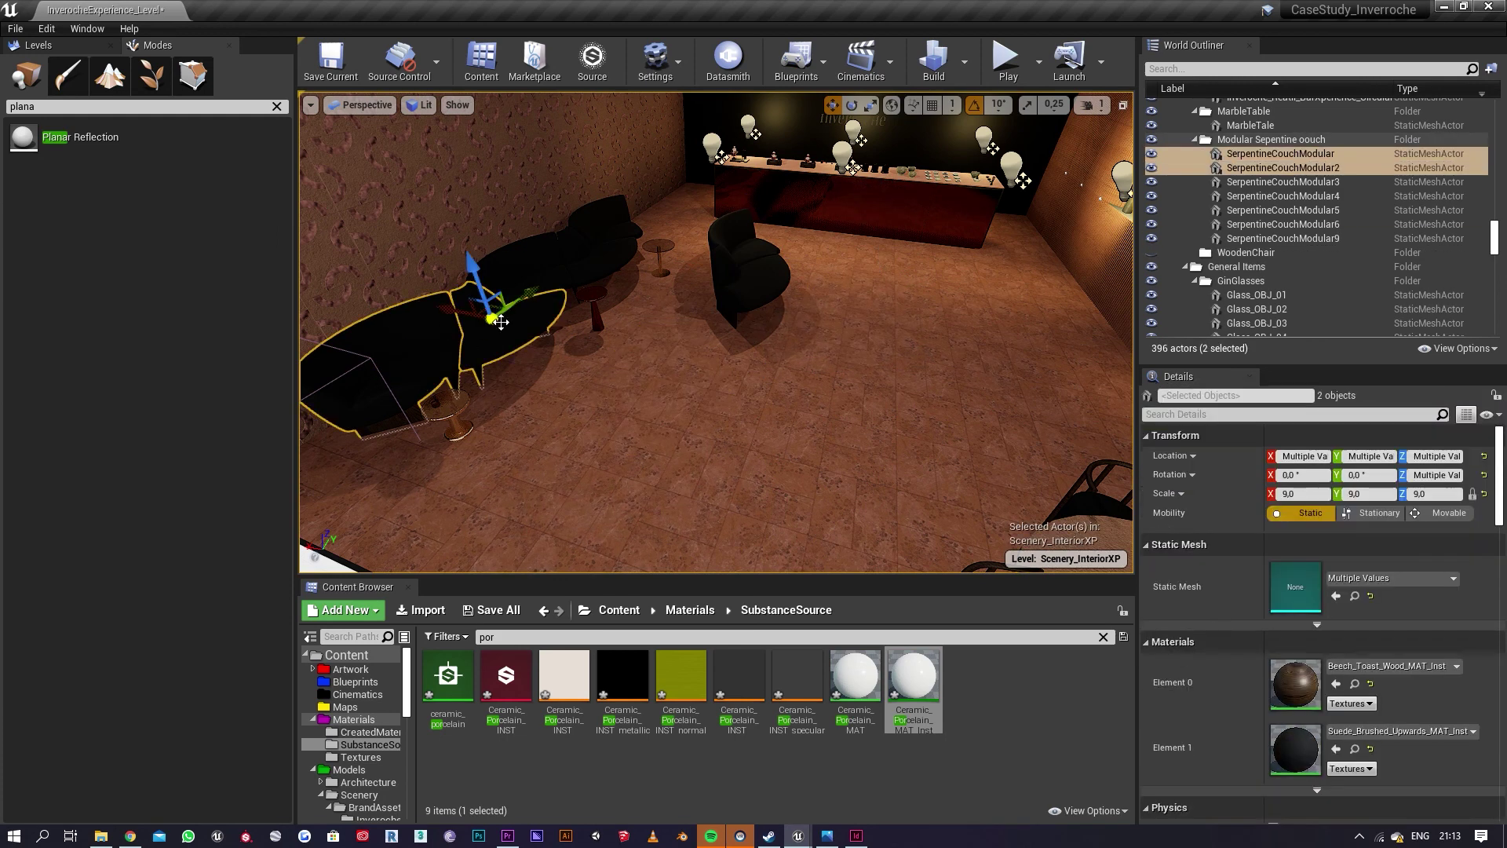
{"action": "left_click_drag", "start_coordinate": [459, 319], "coordinate": [804, 391], "text": "alt"}
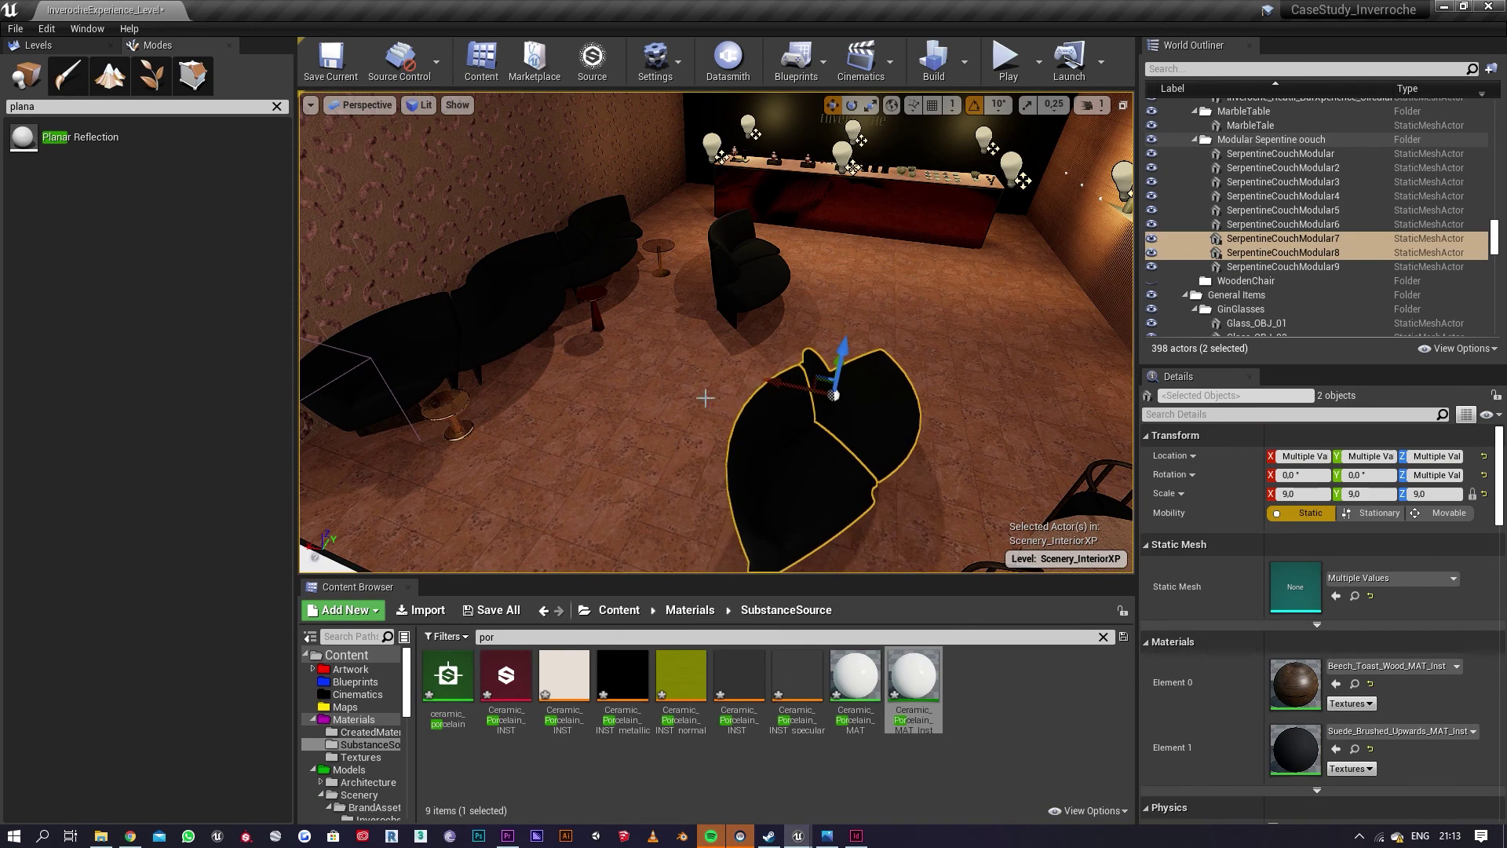
{"action": "right_click_drag", "start_coordinate": [706, 398], "coordinate": [680, 357]}
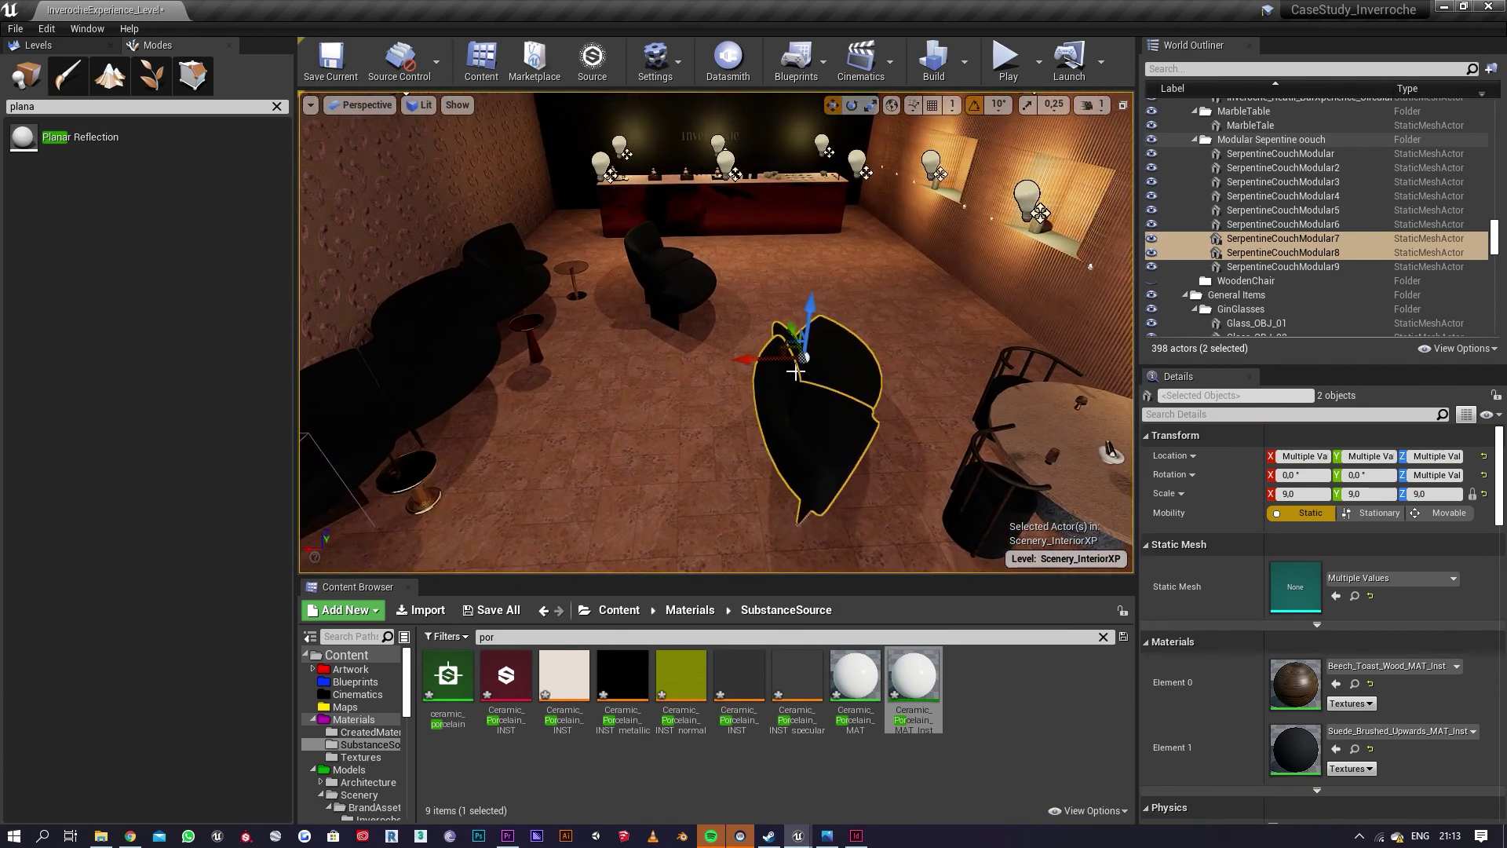
{"action": "mouse_move", "coordinate": [751, 360]}
{"action": "left_mouse_down"}
{"action": "mouse_move", "coordinate": [581, 383]}
{"action": "mouse_move", "coordinate": [619, 383]}
{"action": "mouse_move", "coordinate": [606, 388]}
{"action": "mouse_move", "coordinate": [628, 364]}
{"action": "mouse_move", "coordinate": [730, 362]}
{"action": "left_mouse_up"}
{"action": "left_click", "coordinate": [657, 378]}
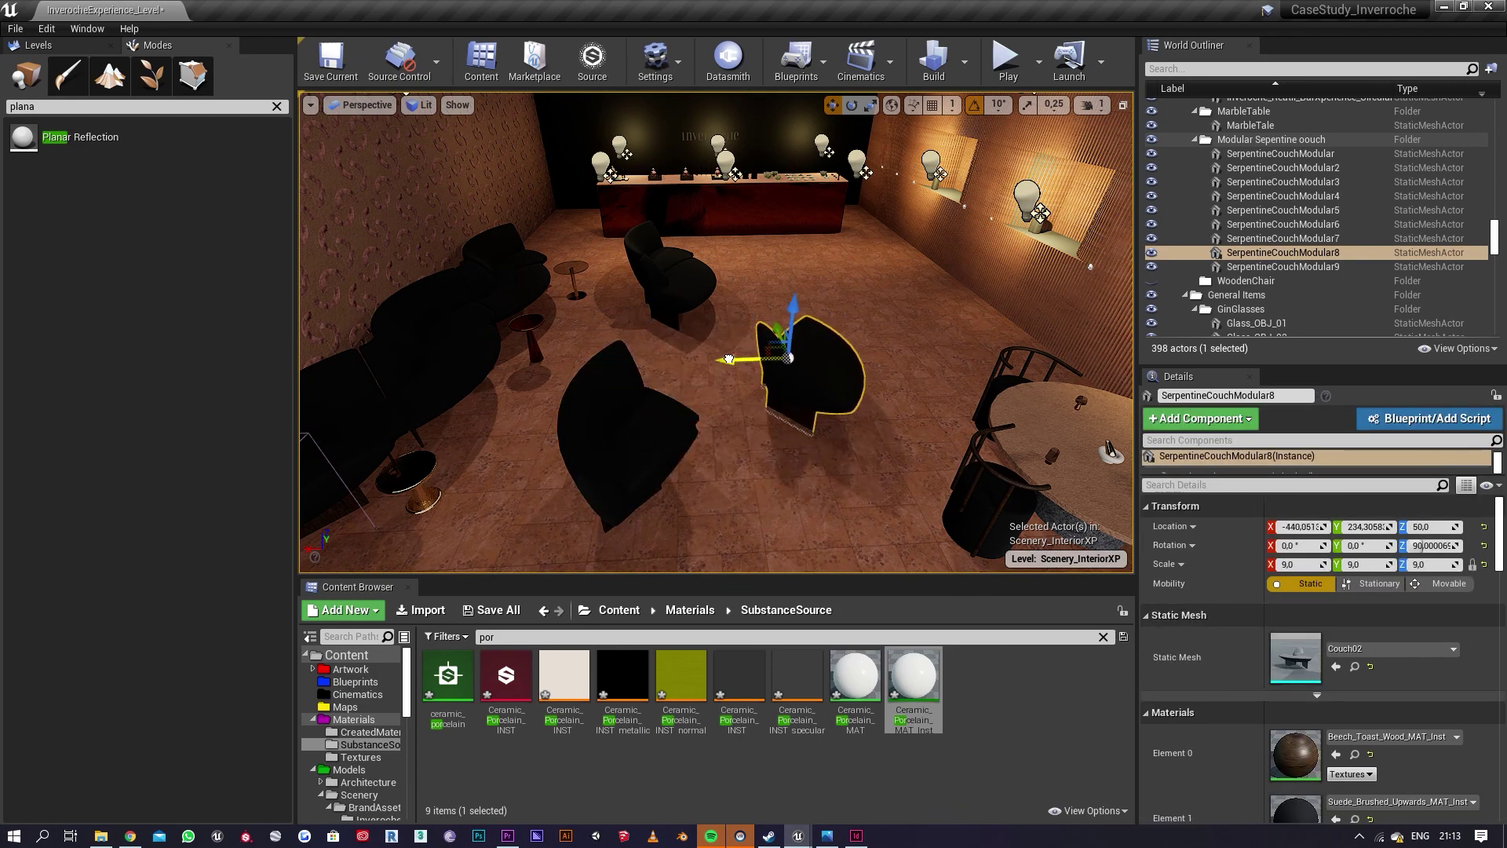
{"action": "mouse_move", "coordinate": [730, 375]}
{"action": "right_mouse_down"}
{"action": "mouse_move", "coordinate": [731, 401]}
{"action": "mouse_move", "coordinate": [691, 385]}
{"action": "mouse_move", "coordinate": [719, 384]}
{"action": "right_mouse_up"}
{"action": "left_click", "coordinate": [718, 384]}
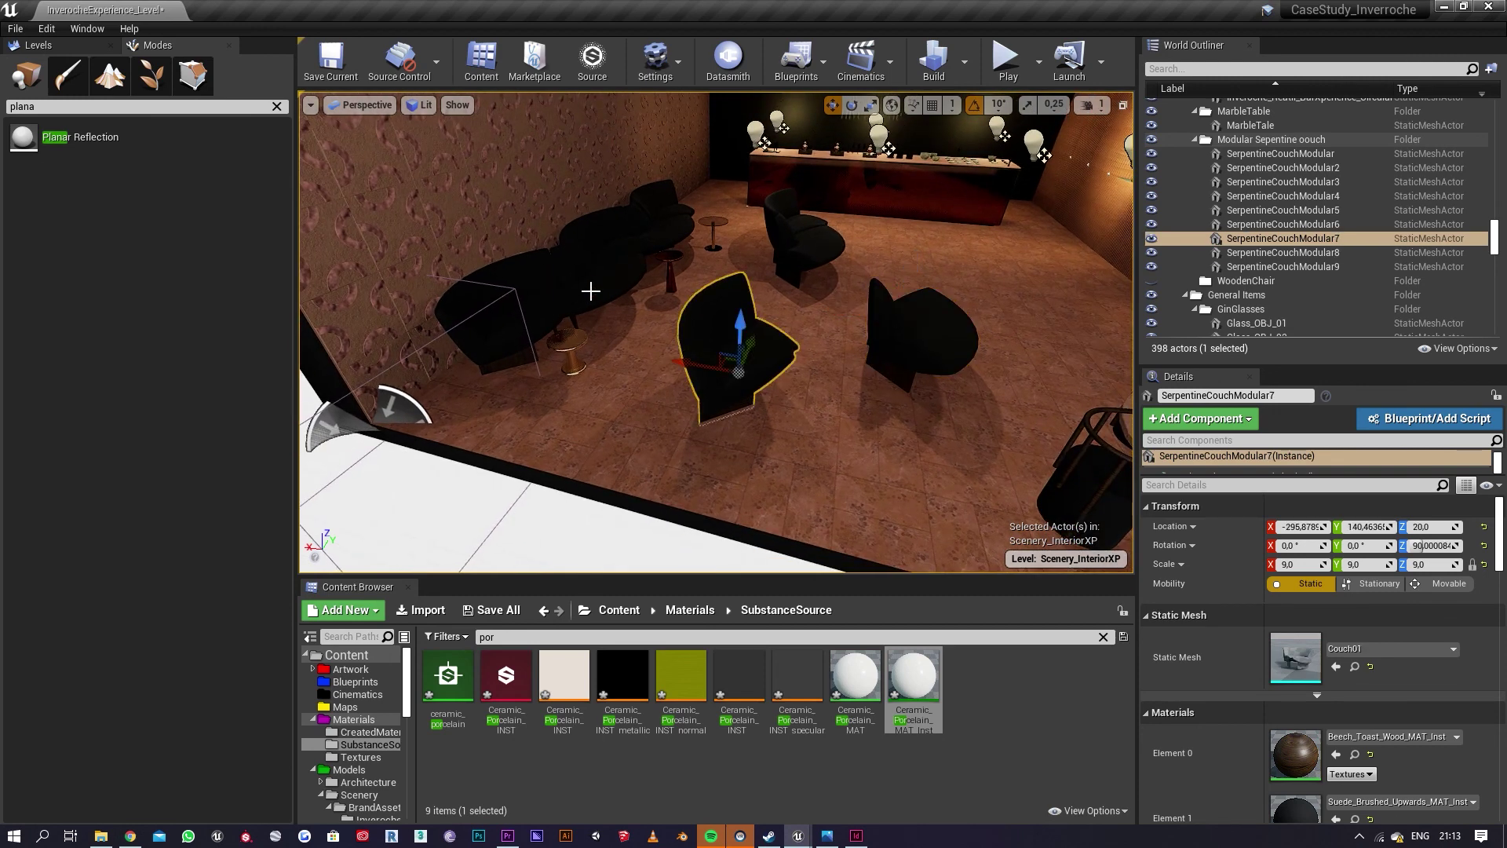
Step: Move SerpentineCouchModular7 and SerpentineCouchModular8 together toward the bar, closer to the double-module seat
{"action": "right_click_drag", "start_coordinate": [966, 324], "coordinate": [871, 248]}
{"action": "left_click", "coordinate": [871, 248]}
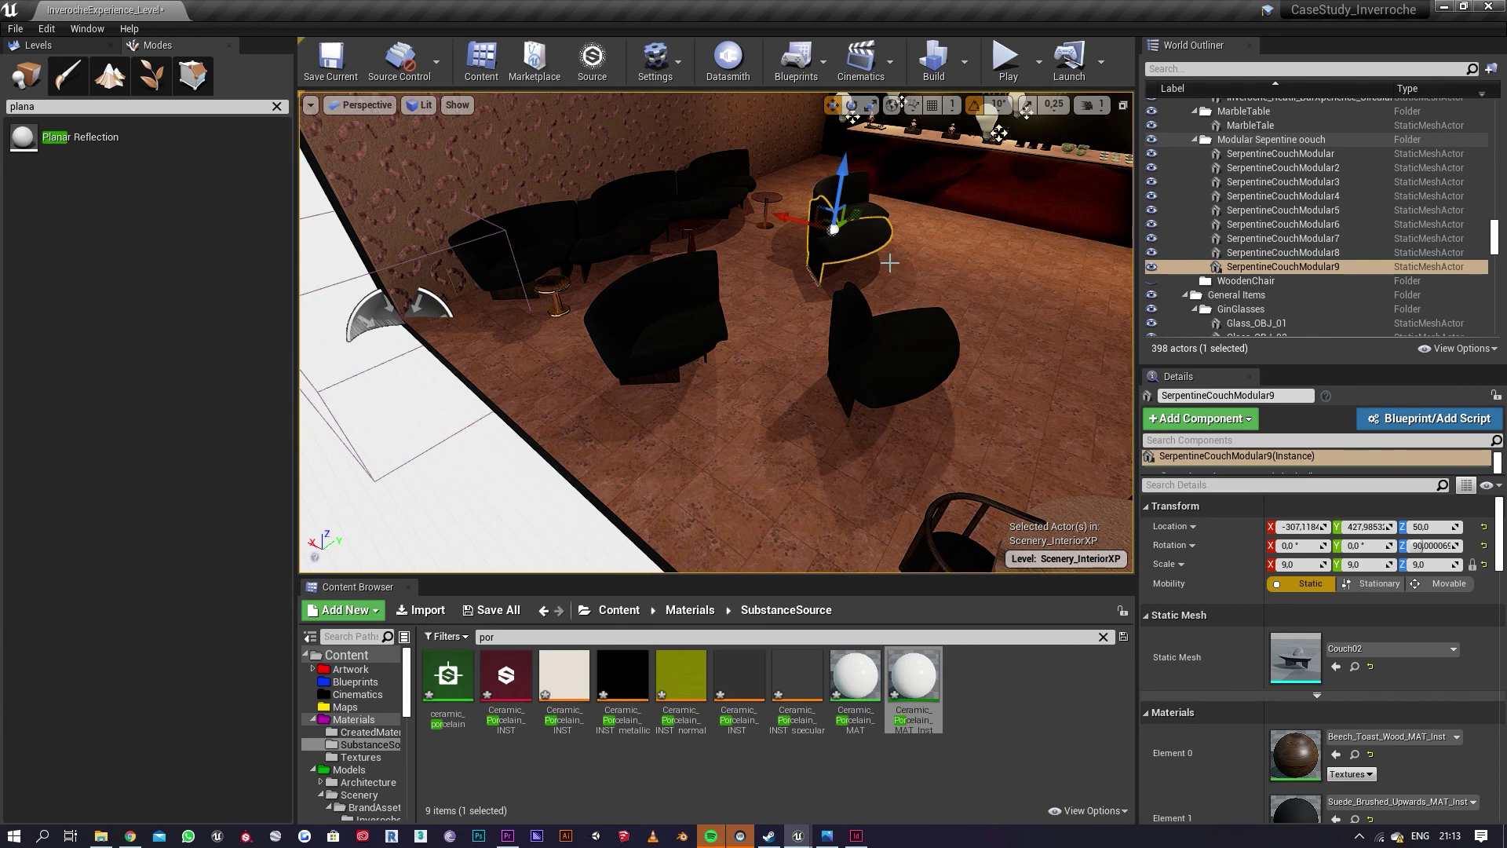
{"action": "left_click", "coordinate": [857, 366]}
{"action": "left_click", "coordinate": [705, 337], "text": "ctrl"}
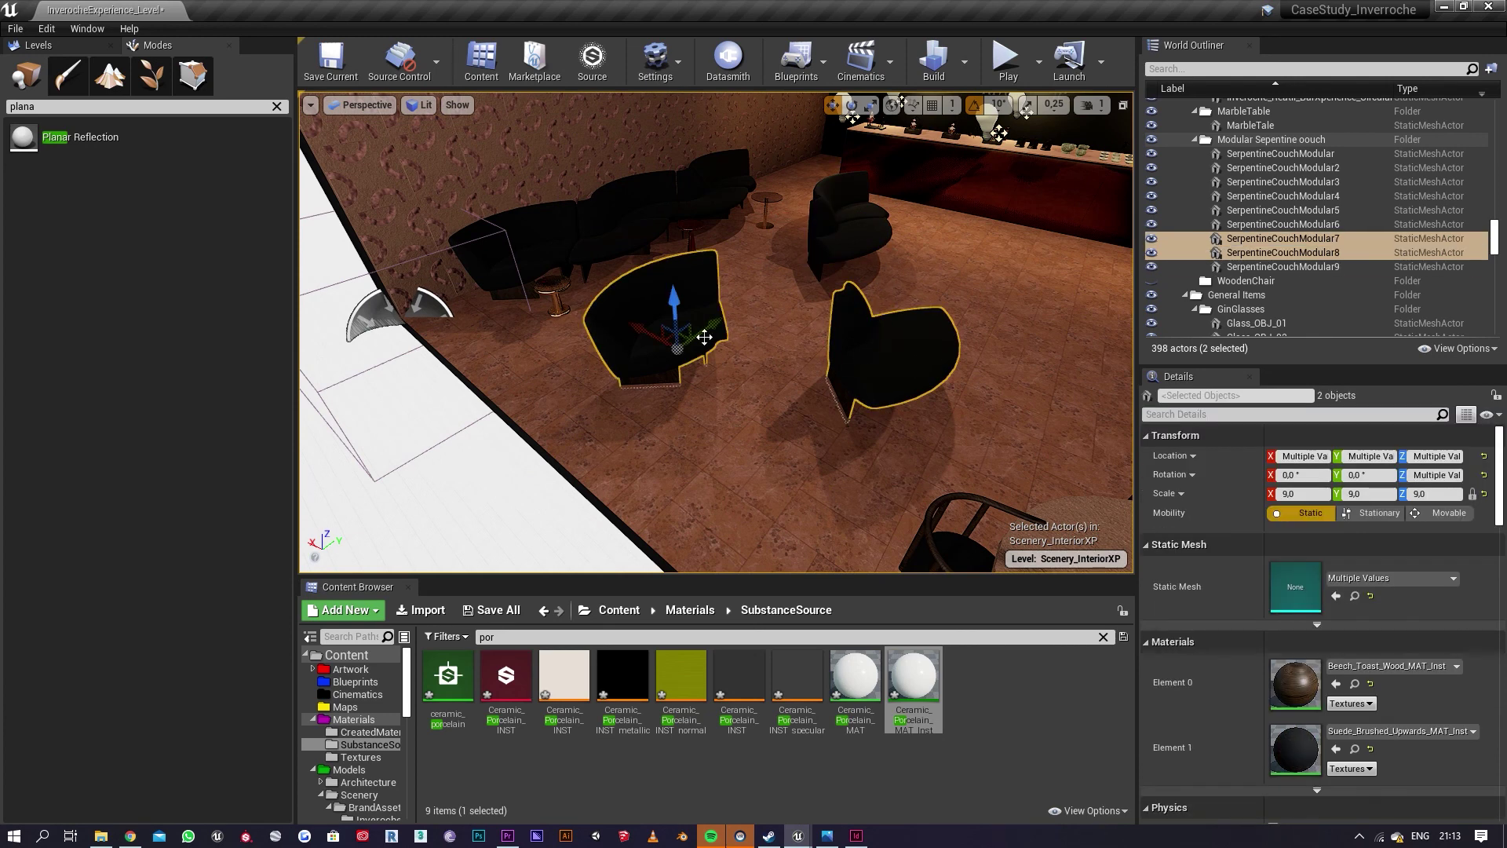
{"action": "left_click_drag", "start_coordinate": [709, 326], "coordinate": [745, 299]}
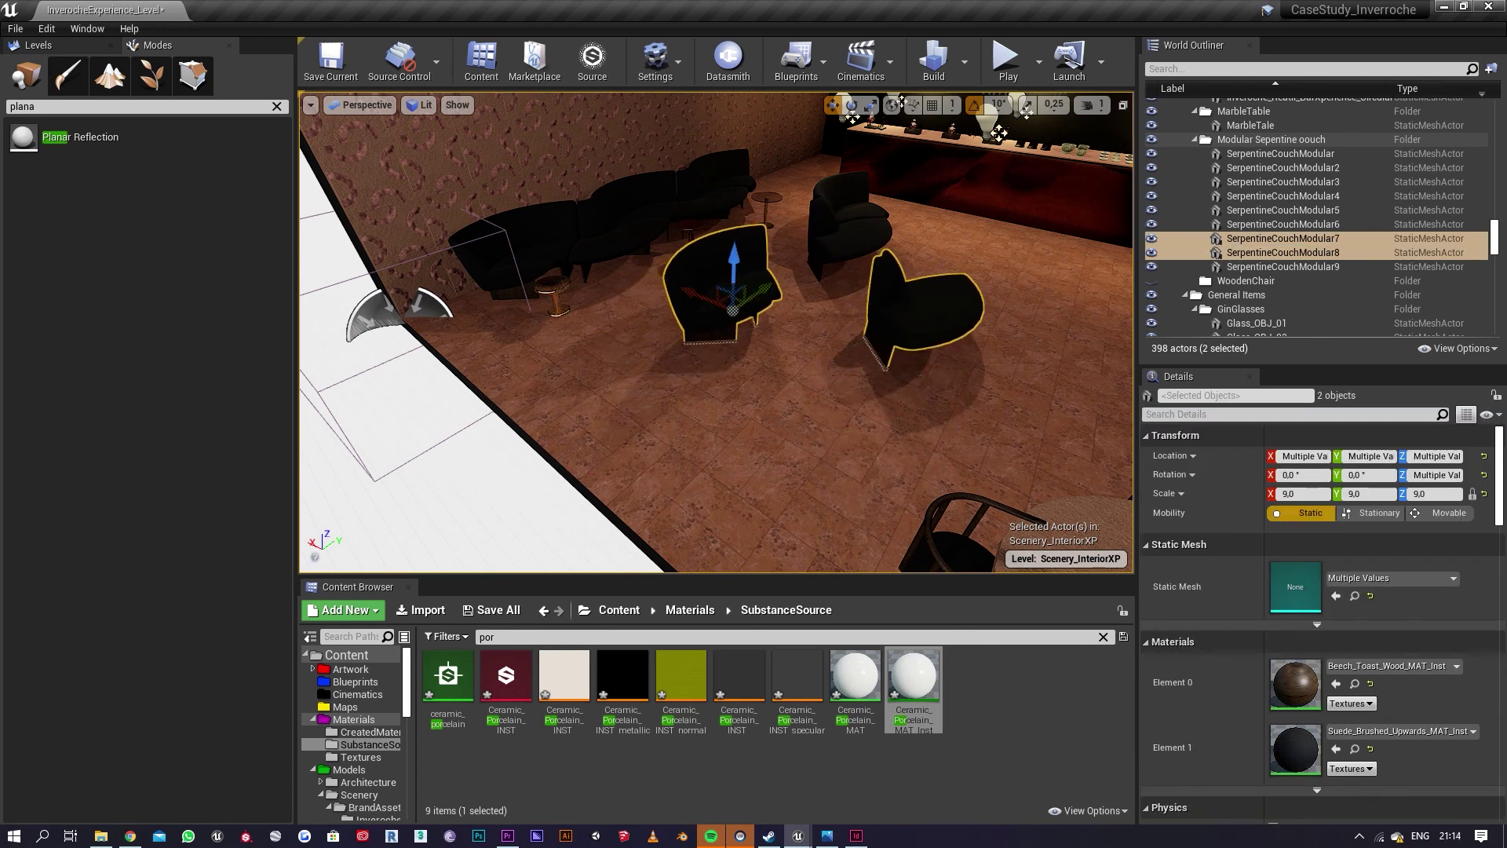
{"action": "right_click_drag", "start_coordinate": [745, 299], "coordinate": [851, 306]}
{"action": "left_click_drag", "start_coordinate": [817, 300], "coordinate": [820, 308]}
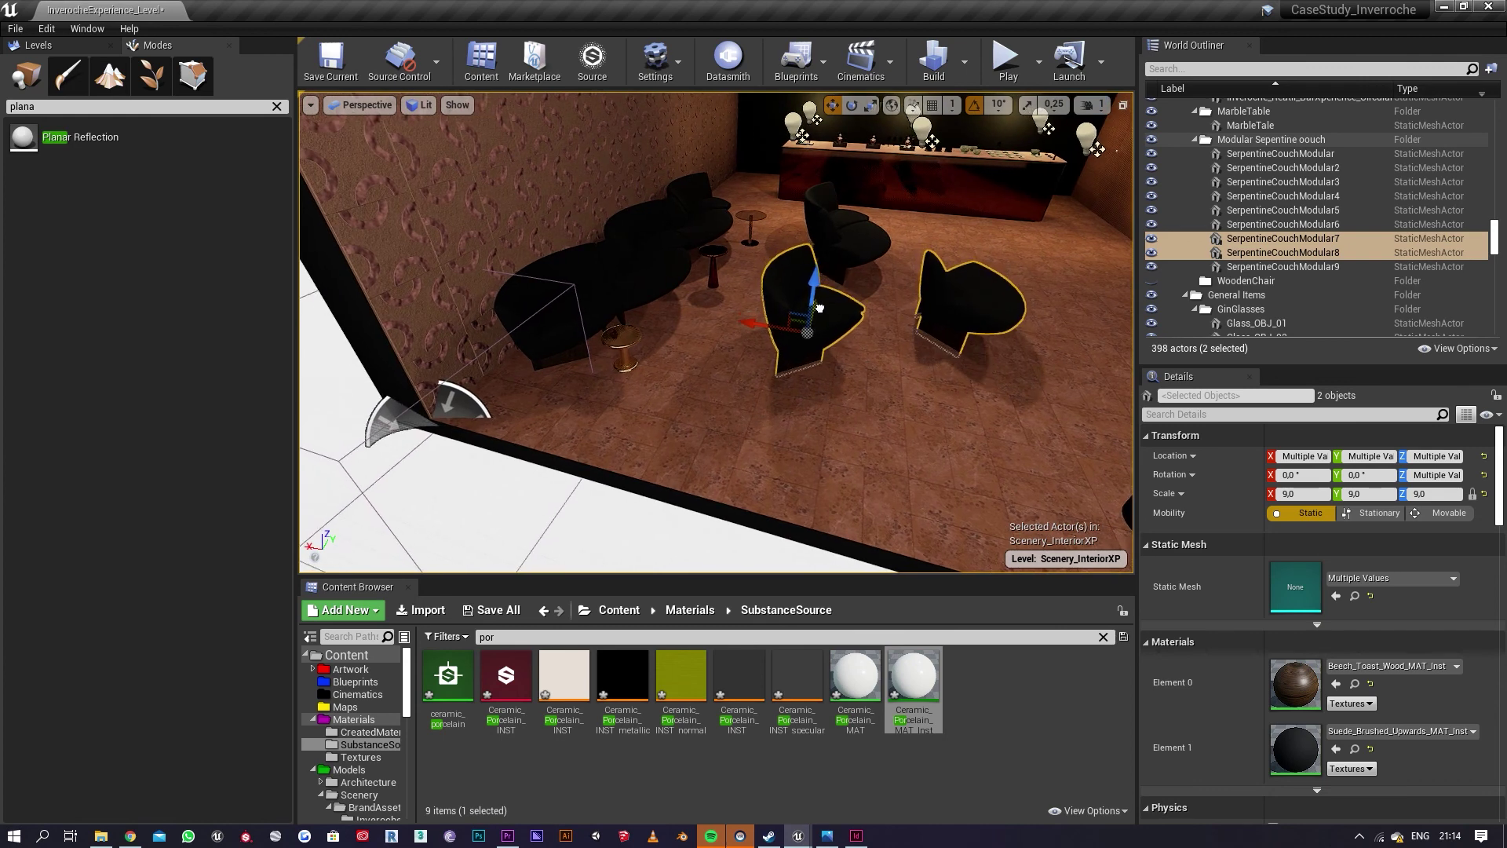
Step: Rotate SerpentineCouchModular8 to -90° about Z so it faces the wall couch, and adjust its sideways position
{"action": "left_click", "coordinate": [947, 289]}
{"action": "right_click_drag", "start_coordinate": [948, 290], "coordinate": [847, 310]}
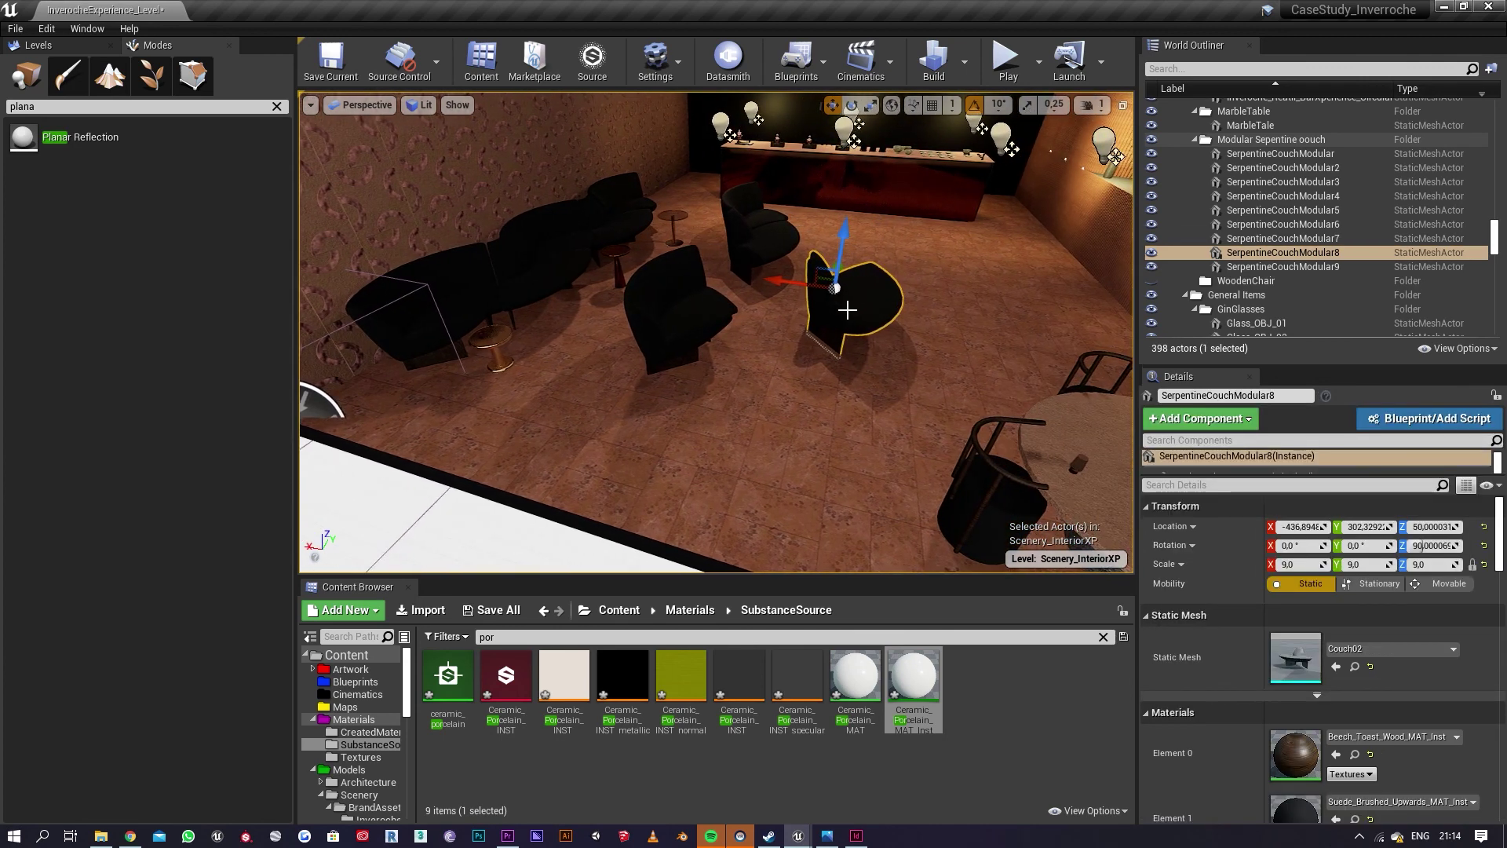
{"action": "key", "text": "e"}
{"action": "left_click_drag", "start_coordinate": [824, 326], "coordinate": [937, 314]}
{"action": "key", "text": "w"}
{"action": "left_click_drag", "start_coordinate": [833, 288], "coordinate": [816, 286]}
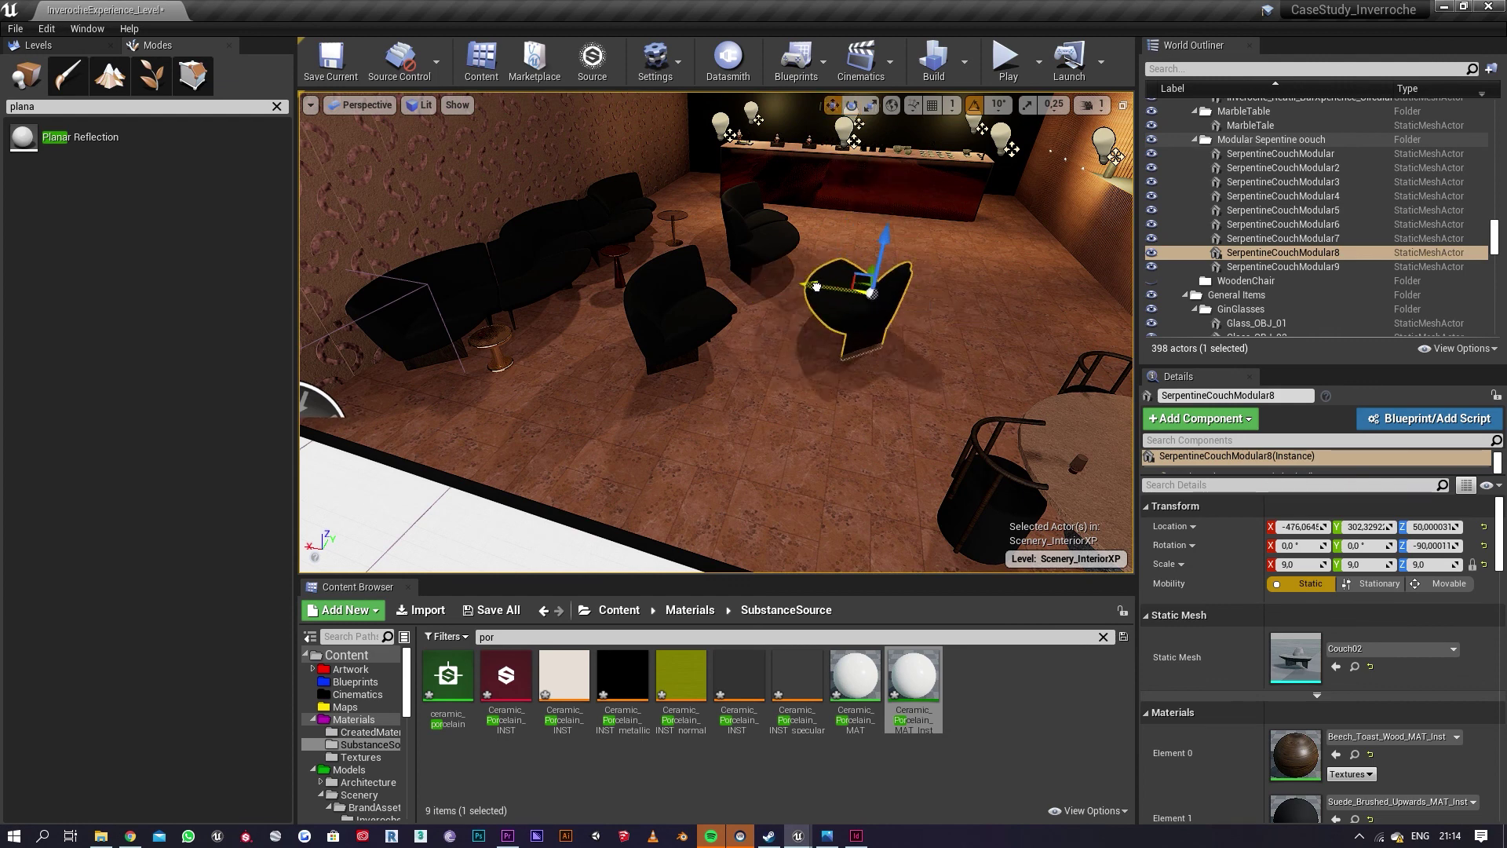
{"action": "left_click", "coordinate": [749, 245]}
{"action": "right_click_drag", "start_coordinate": [825, 259], "coordinate": [798, 301]}
{"action": "key", "text": "Delete"}
{"action": "left_click", "coordinate": [749, 274]}
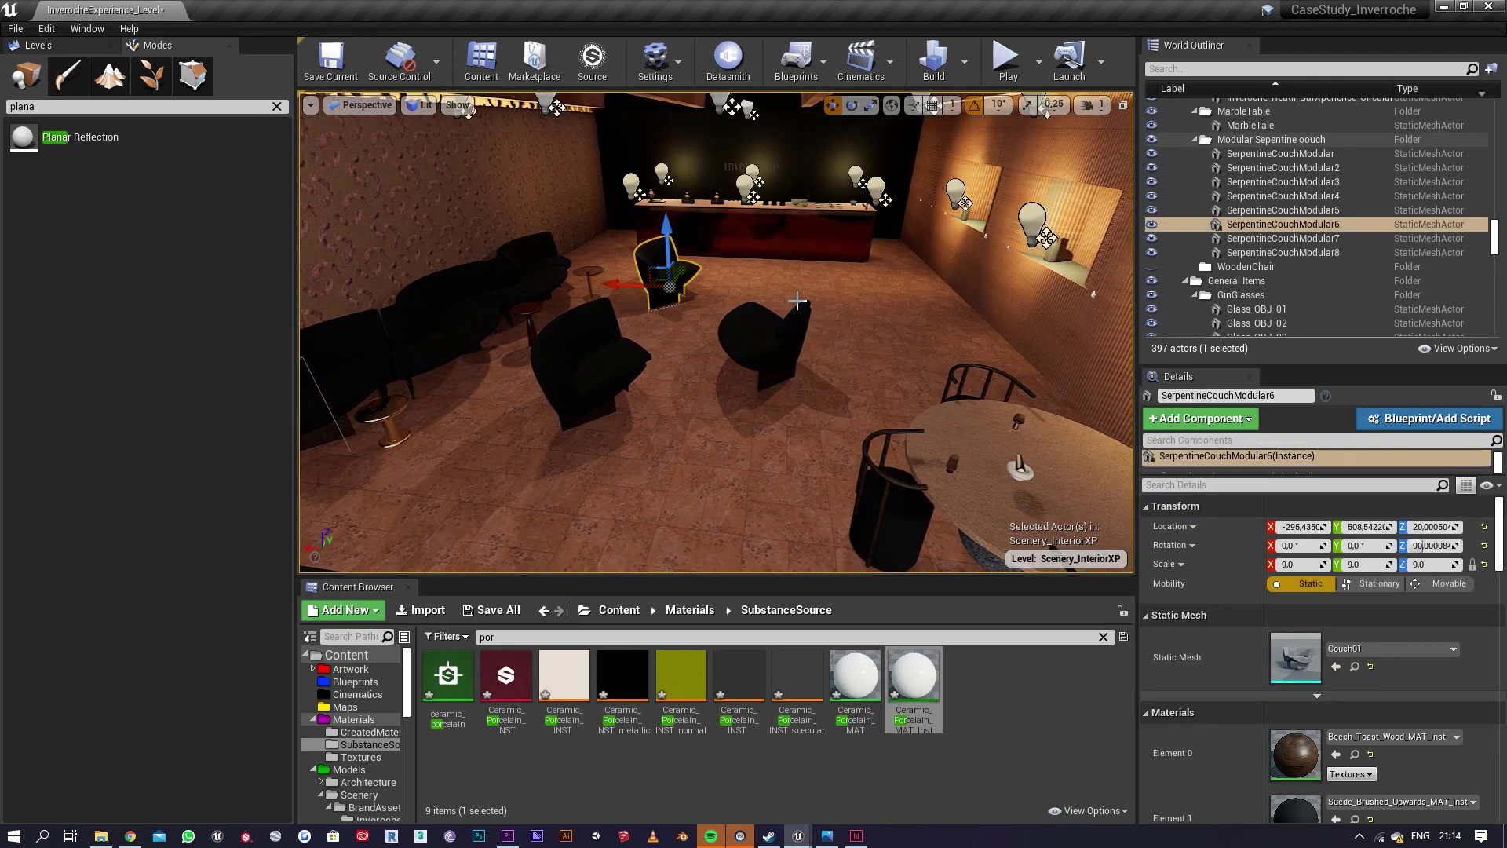
{"action": "key", "text": "ctrl+z"}
{"action": "key", "text": "ctrl+z"}
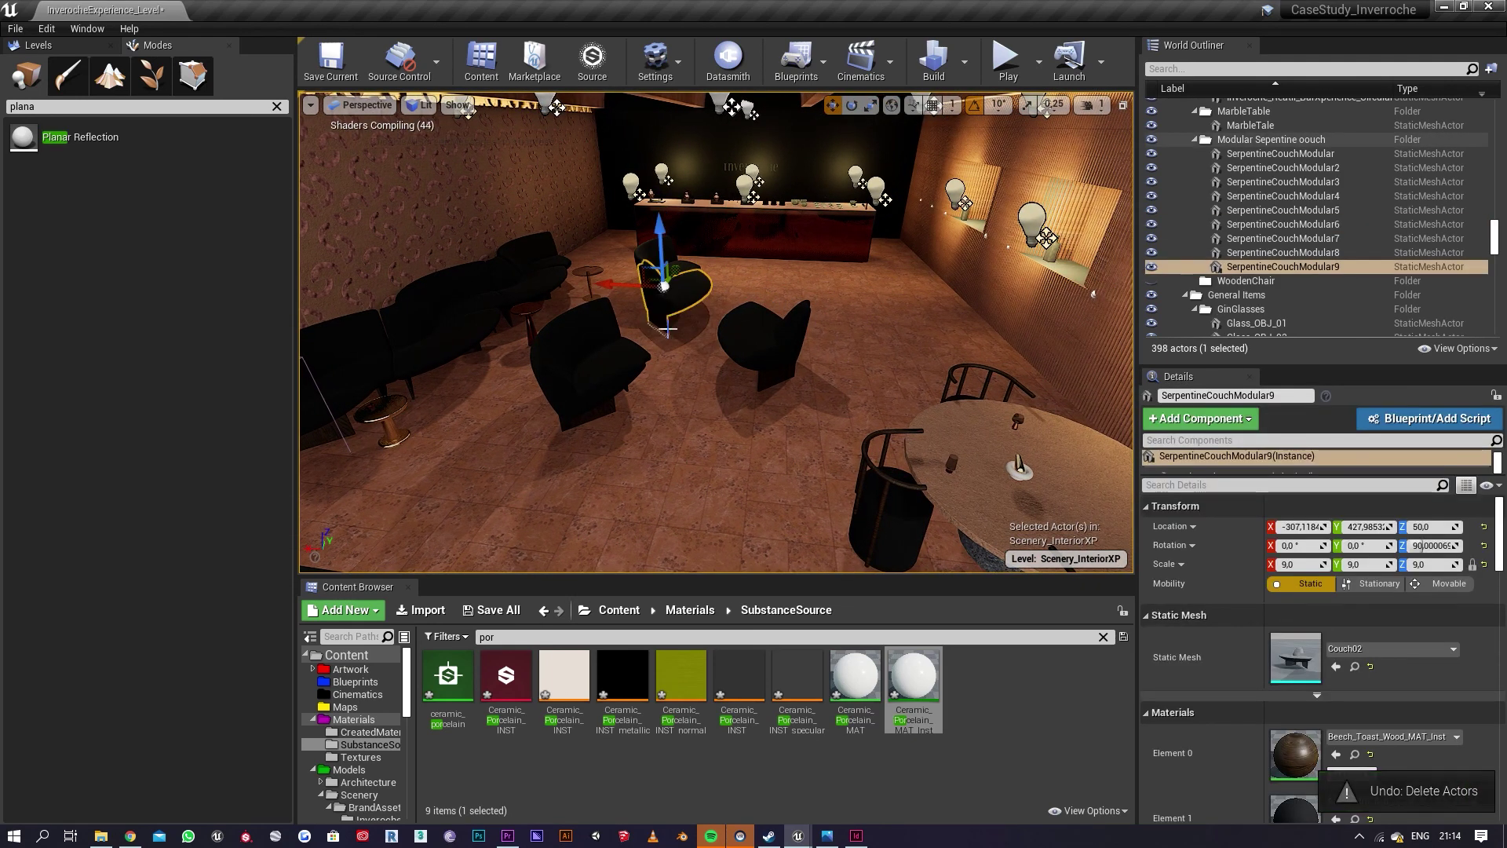
Step: Group the marble dining table with its four cylinder chairs, the glasses and the pestle and mortar on it
{"action": "left_click", "coordinate": [590, 369]}
{"action": "right_click_drag", "start_coordinate": [590, 376], "coordinate": [821, 378]}
{"action": "left_click", "coordinate": [810, 351]}
{"action": "left_click", "coordinate": [733, 378], "text": "ctrl"}
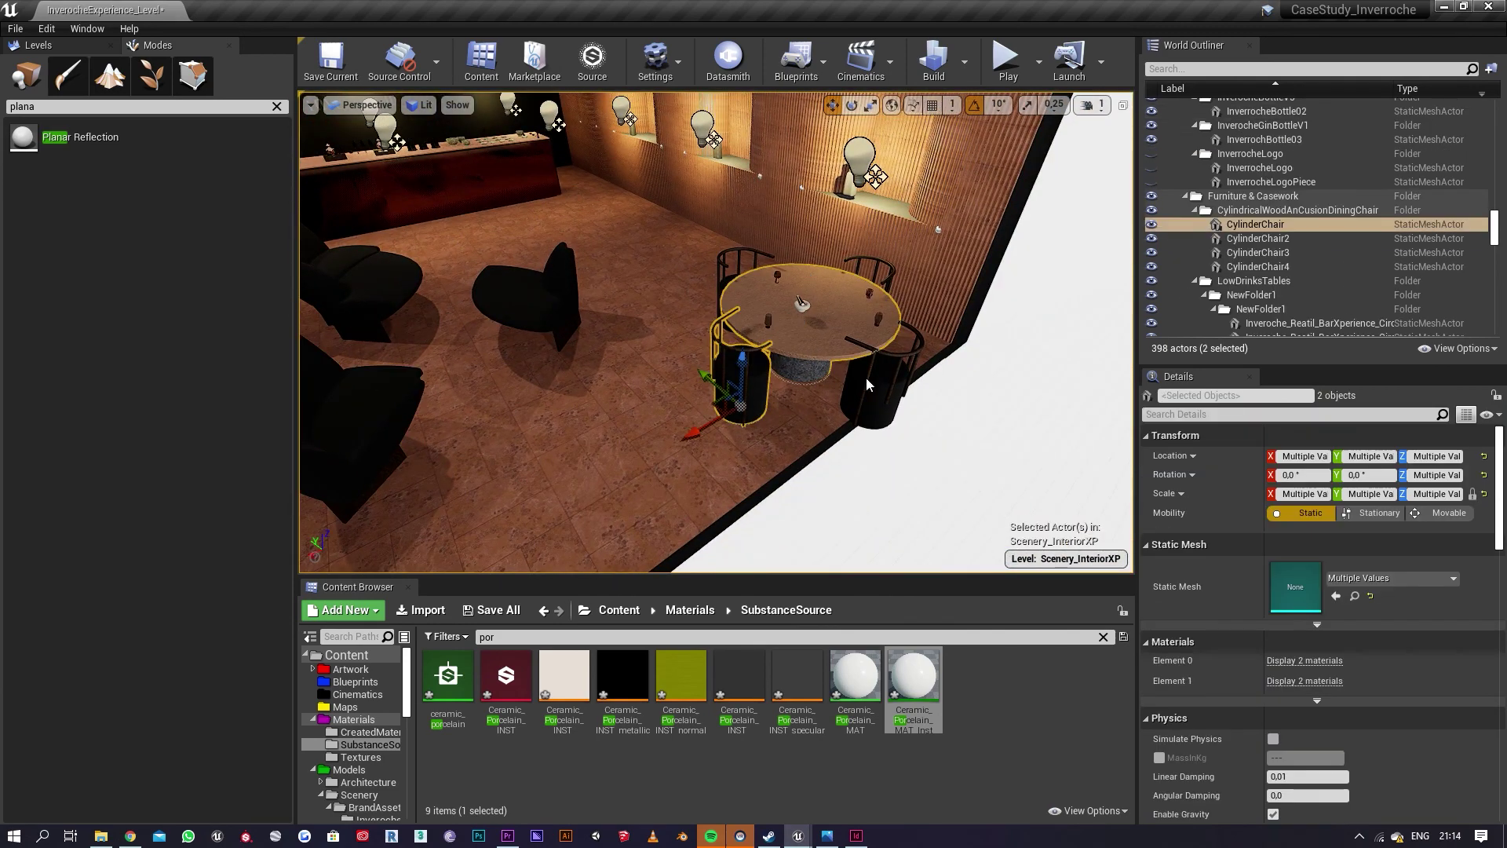
{"action": "left_click", "coordinate": [870, 386], "text": "ctrl"}
{"action": "left_click", "coordinate": [801, 302], "text": "ctrl"}
{"action": "left_click", "coordinate": [769, 318], "text": "ctrl"}
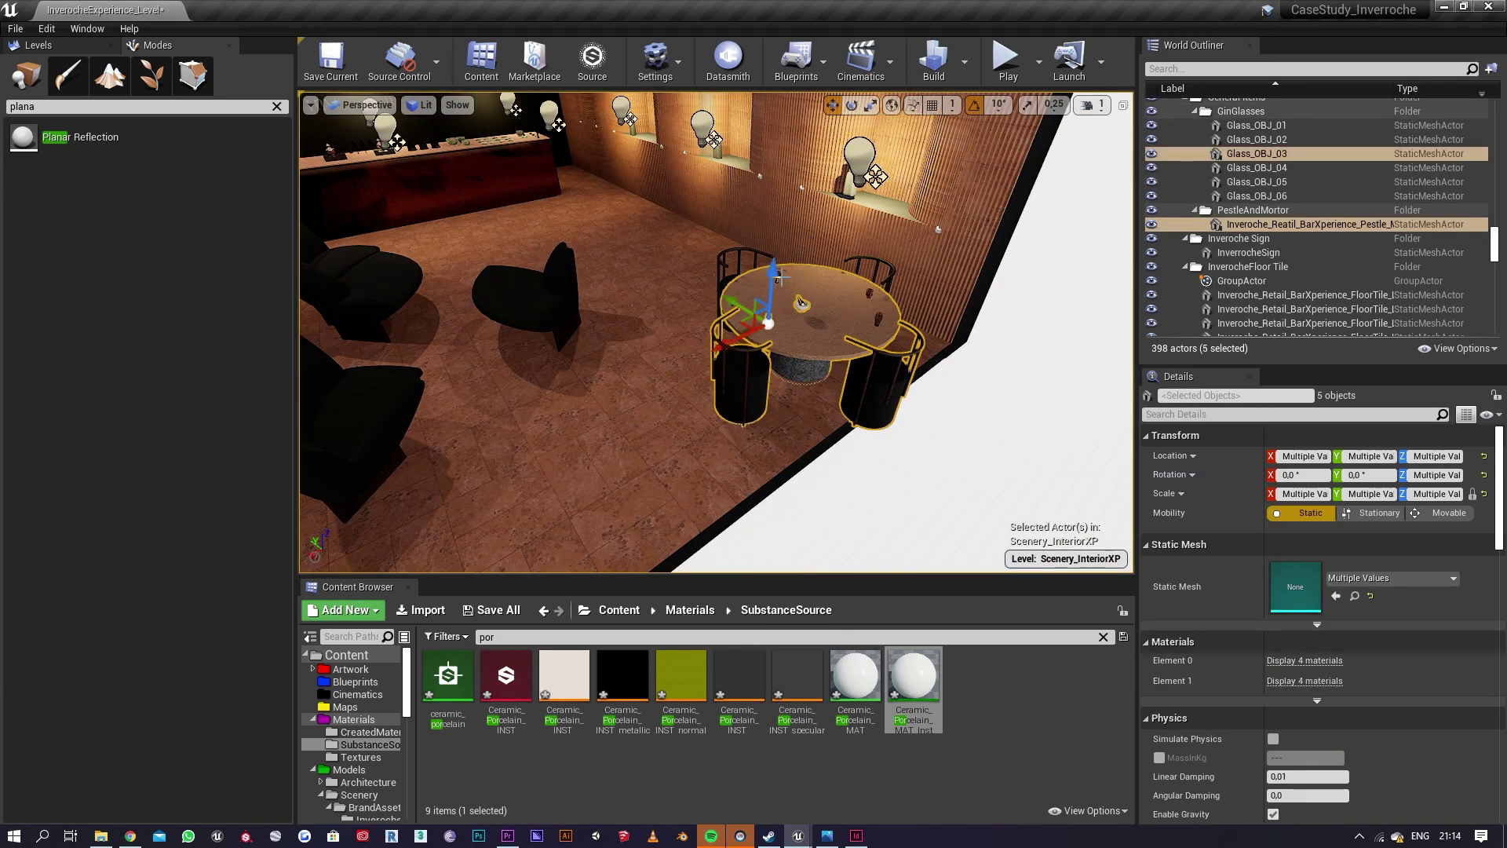
{"action": "left_click", "coordinate": [780, 274], "text": "ctrl"}
{"action": "left_click", "coordinate": [869, 293], "text": "ctrl"}
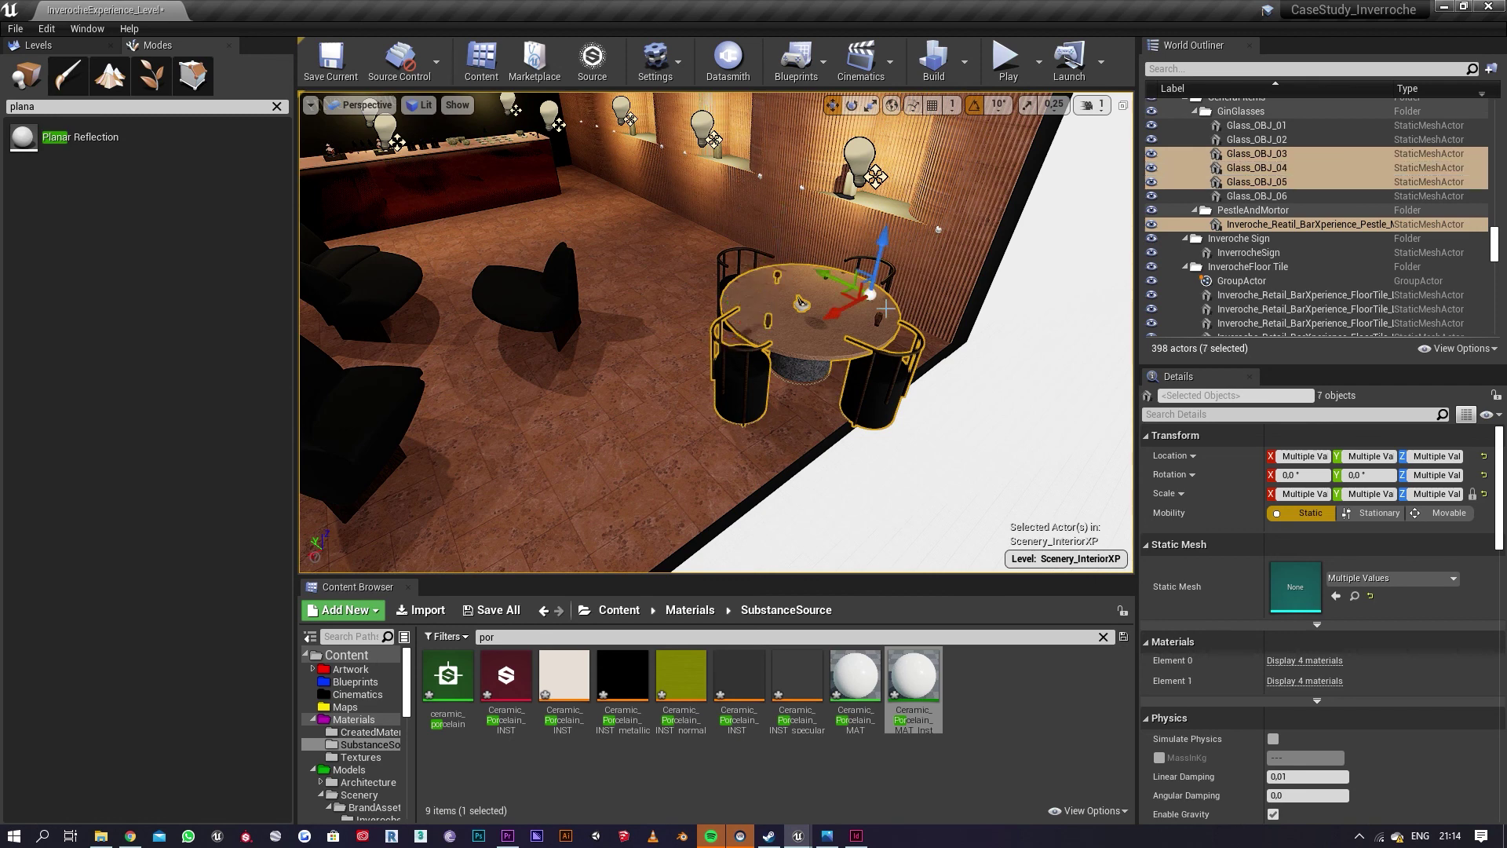
{"action": "left_click", "coordinate": [878, 318], "text": "ctrl"}
{"action": "left_click", "coordinate": [885, 280], "text": "ctrl"}
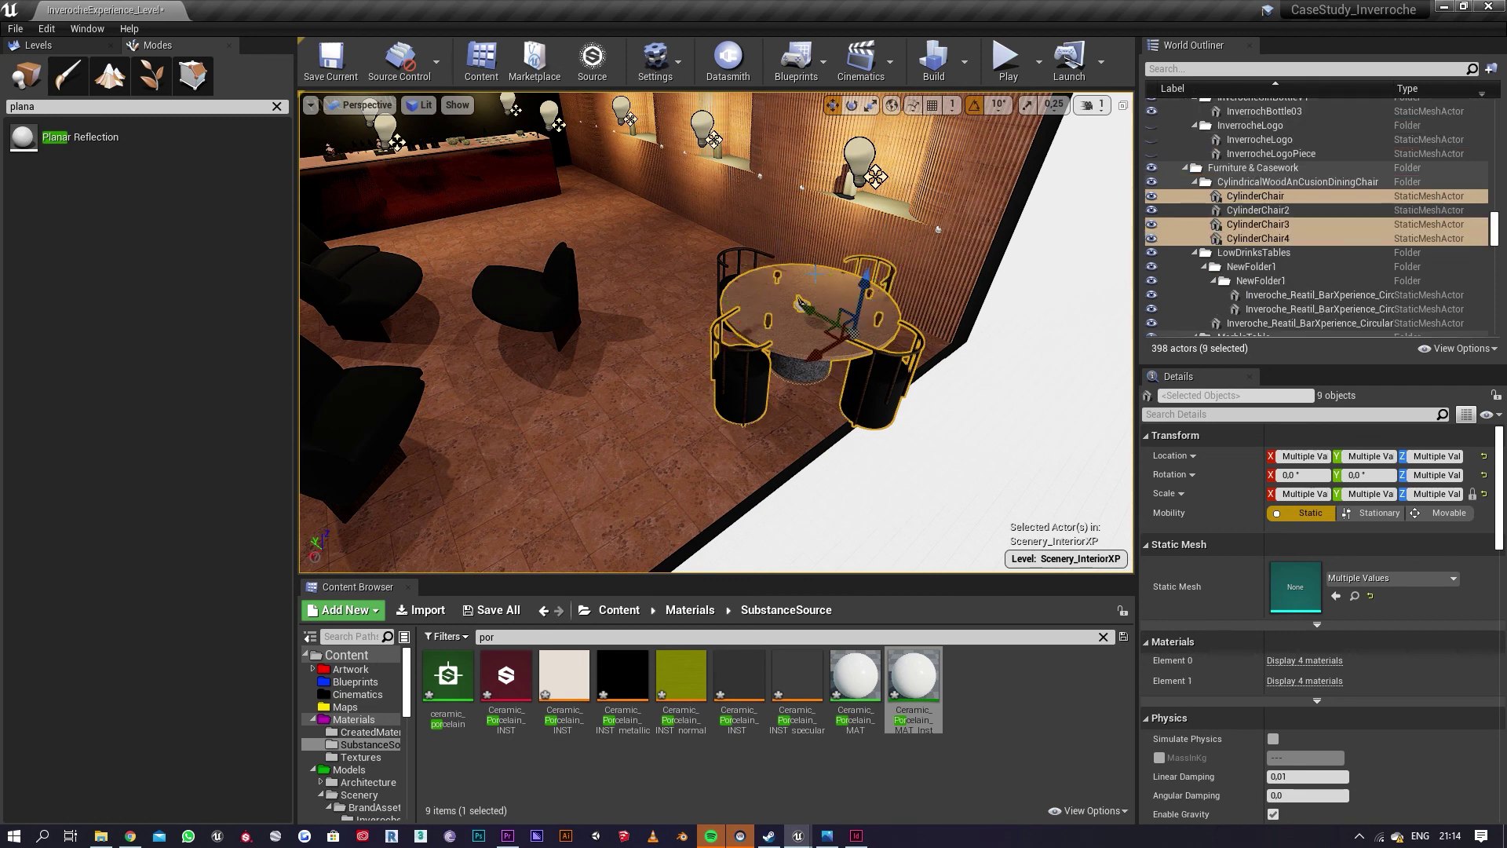
{"action": "left_click", "coordinate": [749, 249], "text": "ctrl"}
{"action": "key", "text": "ctrl+g"}
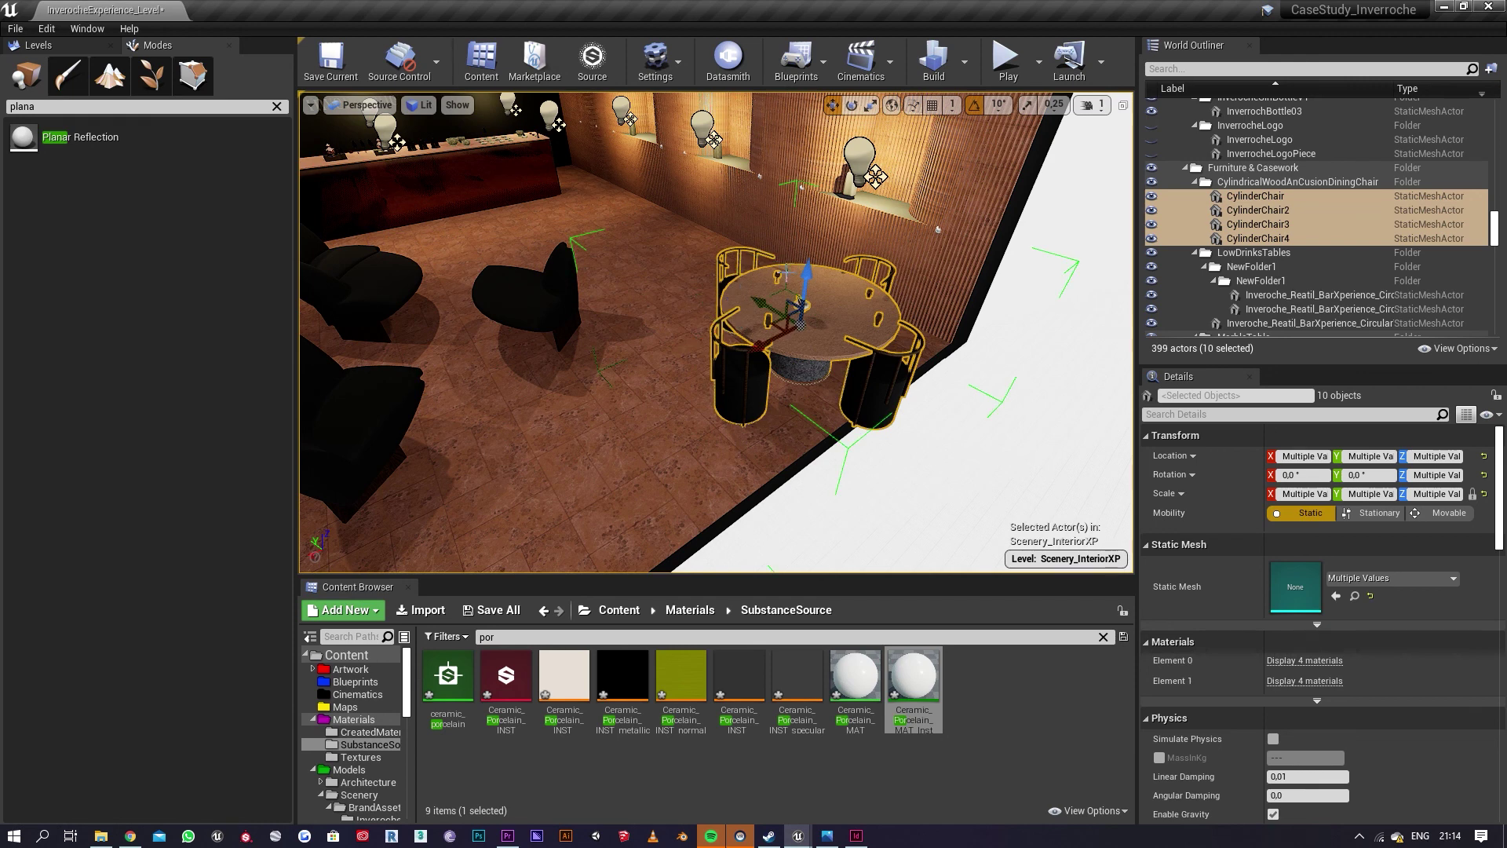
Step: Duplicate the grouped dining set and place the copy near the bar beside the wall with the lit niches
{"action": "left_click_drag", "start_coordinate": [759, 303], "coordinate": [559, 186]}
{"action": "key", "text": "w"}
{"action": "mouse_move", "coordinate": [638, 275]}
{"action": "right_mouse_down"}
{"action": "mouse_move", "coordinate": [608, 239]}
{"action": "mouse_move", "coordinate": [651, 227]}
{"action": "mouse_move", "coordinate": [612, 251]}
{"action": "mouse_move", "coordinate": [638, 275]}
{"action": "right_mouse_up"}
{"action": "left_click_drag", "start_coordinate": [638, 274], "coordinate": [663, 280]}
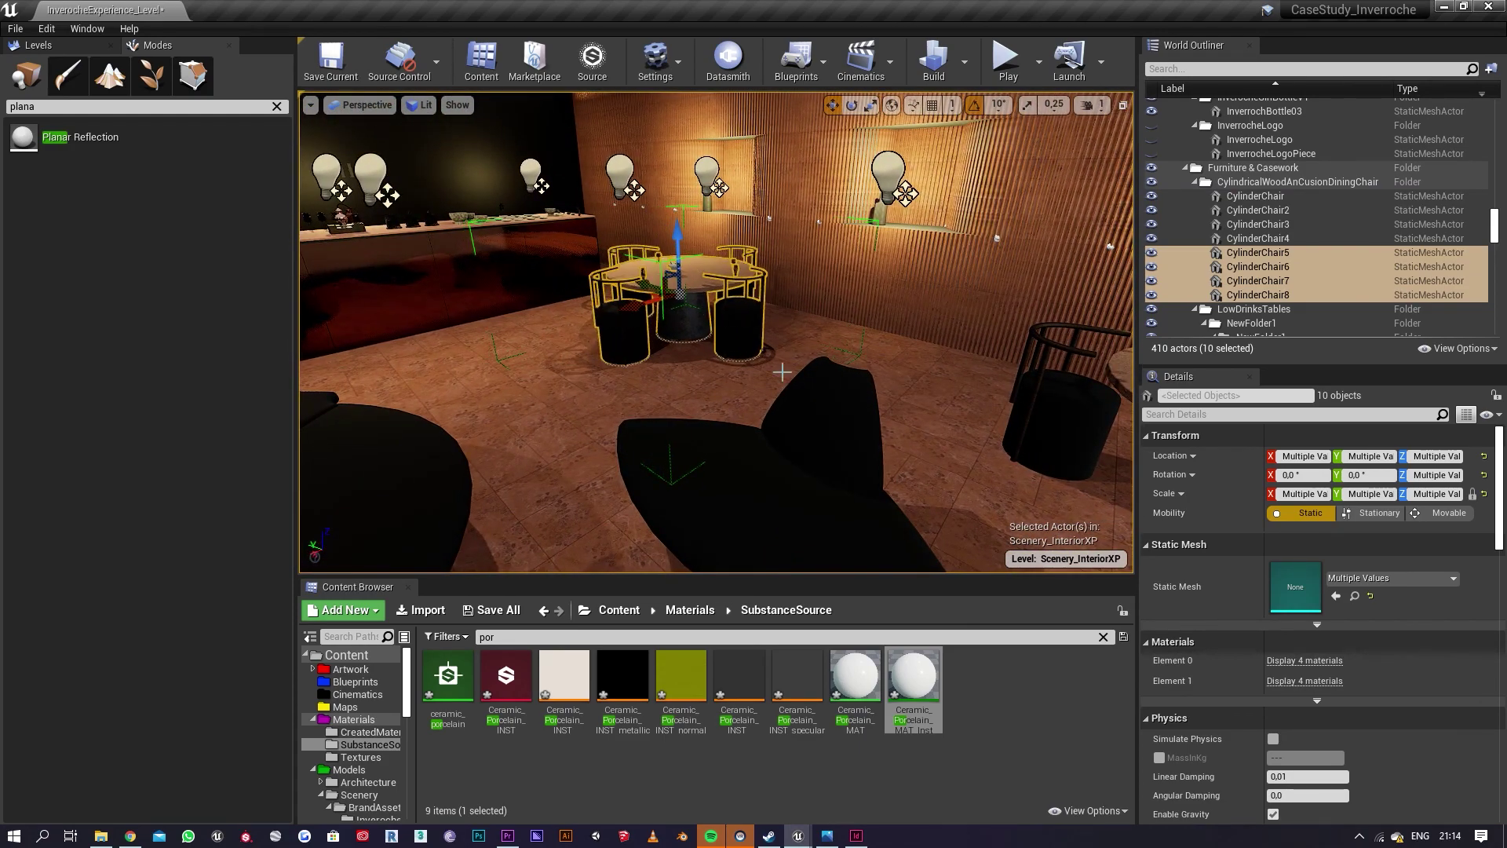
{"action": "key", "text": "s"}
{"action": "right_click_drag", "start_coordinate": [780, 364], "coordinate": [667, 408]}
{"action": "right_click_drag", "start_coordinate": [569, 302], "coordinate": [567, 304]}
Step: Move SerpentineCouchModular8 farther from the wall couch, and SerpentineCouchModular7 farther from the bar
{"action": "left_click", "coordinate": [762, 358]}
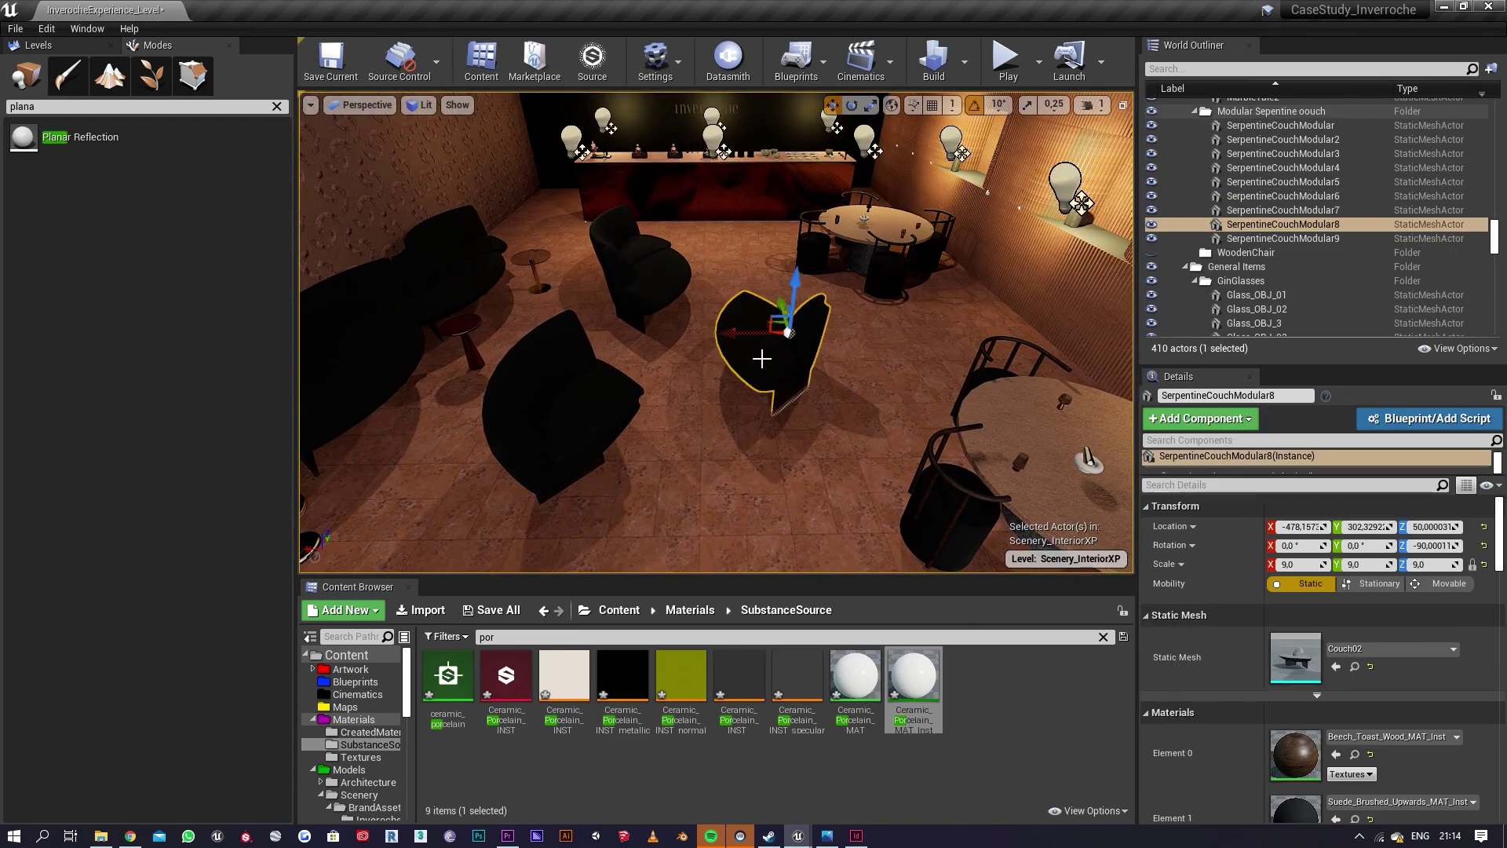
{"action": "left_click_drag", "start_coordinate": [734, 331], "coordinate": [781, 332]}
{"action": "key", "text": "s"}
{"action": "mouse_move", "coordinate": [781, 331]}
{"action": "right_mouse_down"}
{"action": "mouse_move", "coordinate": [722, 334]}
{"action": "mouse_move", "coordinate": [794, 338]}
{"action": "right_mouse_up"}
{"action": "left_click", "coordinate": [704, 369]}
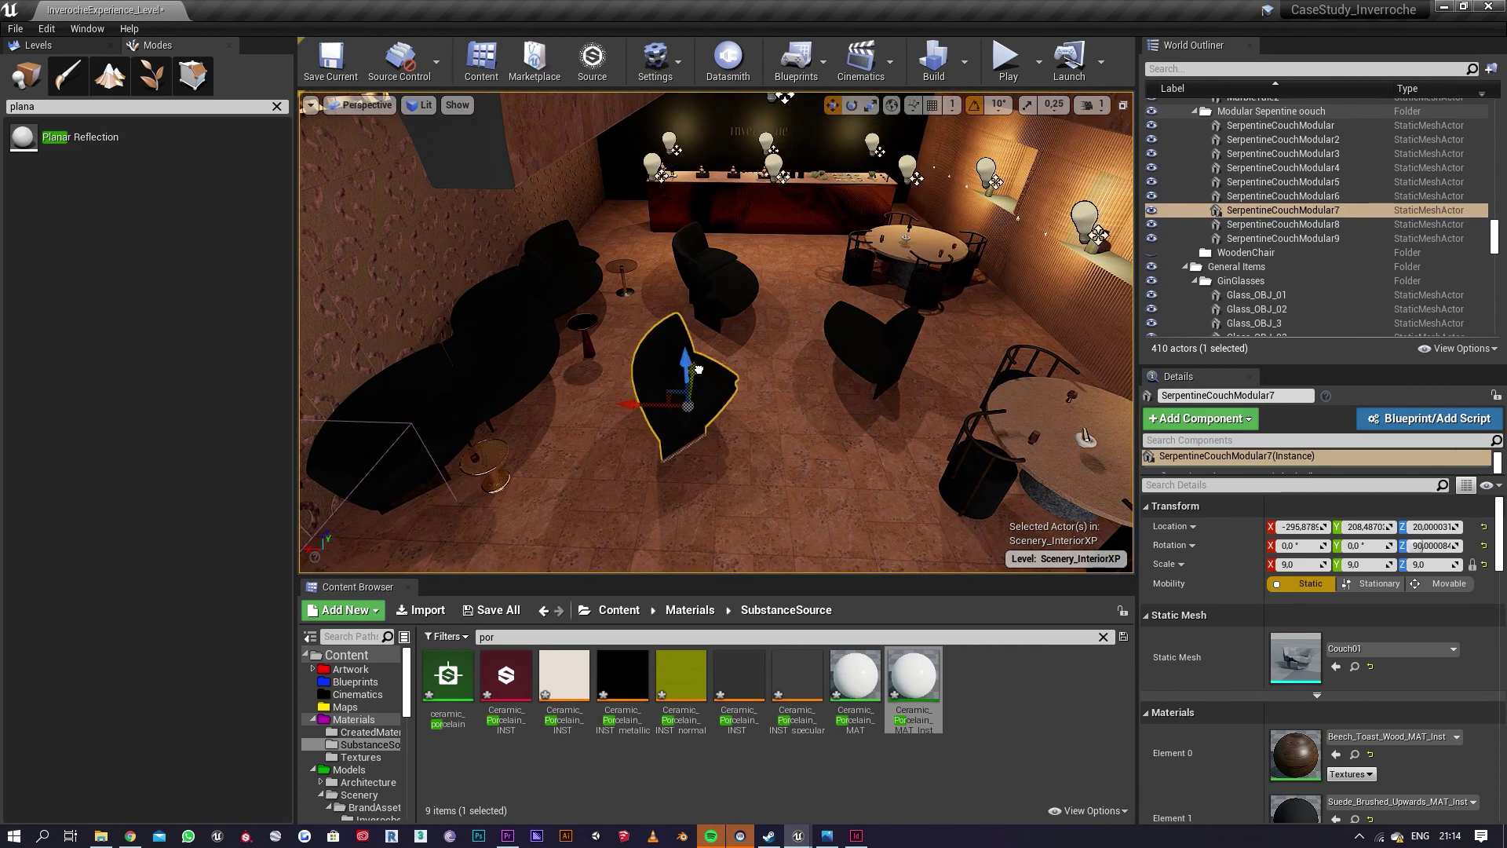
{"action": "left_click_drag", "start_coordinate": [699, 369], "coordinate": [690, 413]}
{"action": "right_click_drag", "start_coordinate": [691, 412], "coordinate": [548, 393]}
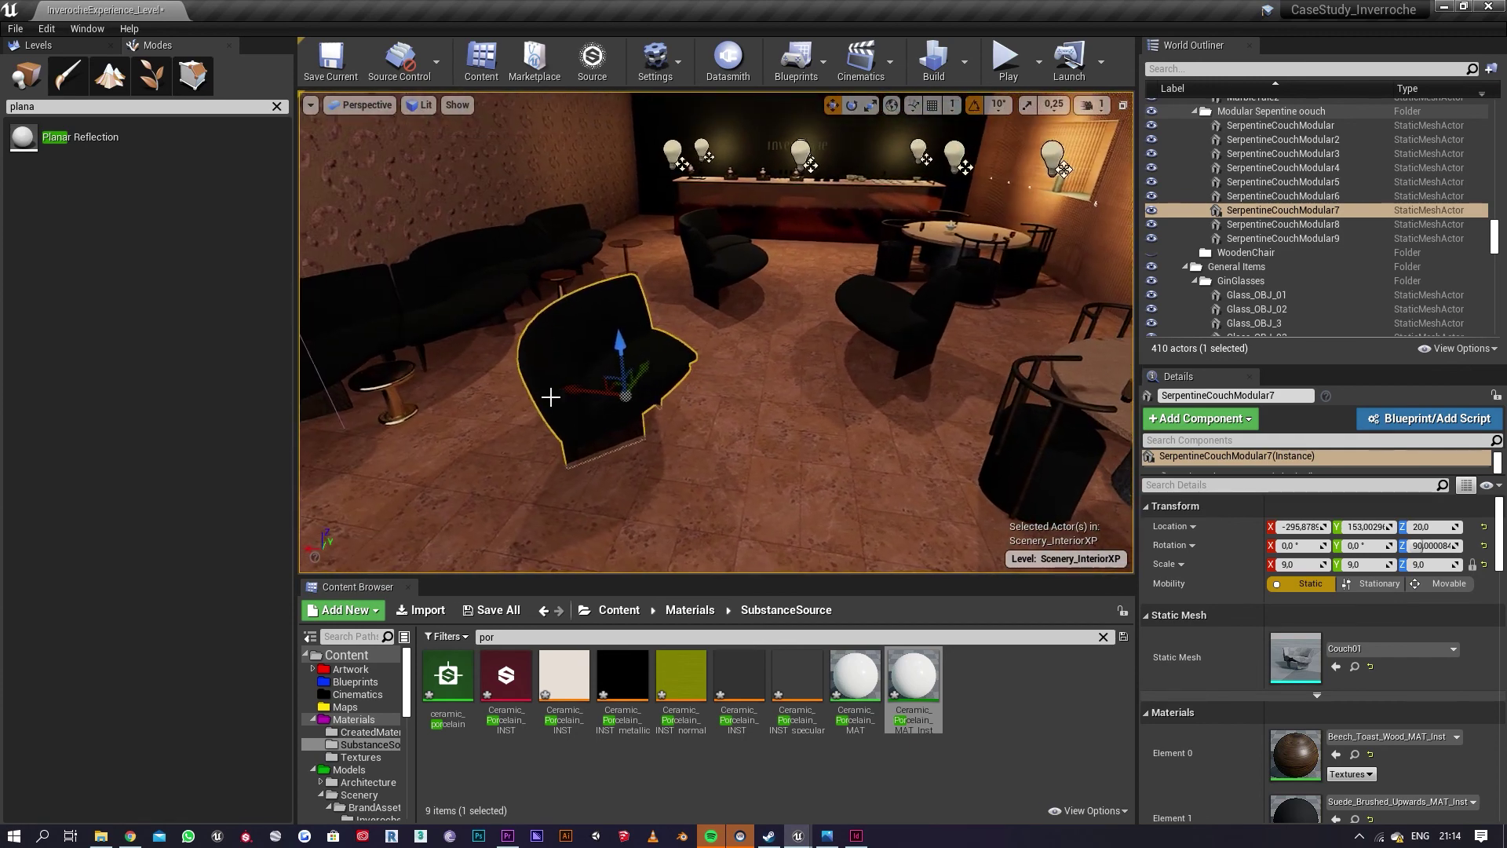
Step: Duplicate the copper circular drinks table by the wall couch and place the copy among the freestanding couch seats
{"action": "left_click", "coordinate": [558, 274]}
{"action": "right_click_drag", "start_coordinate": [558, 275], "coordinate": [607, 295]}
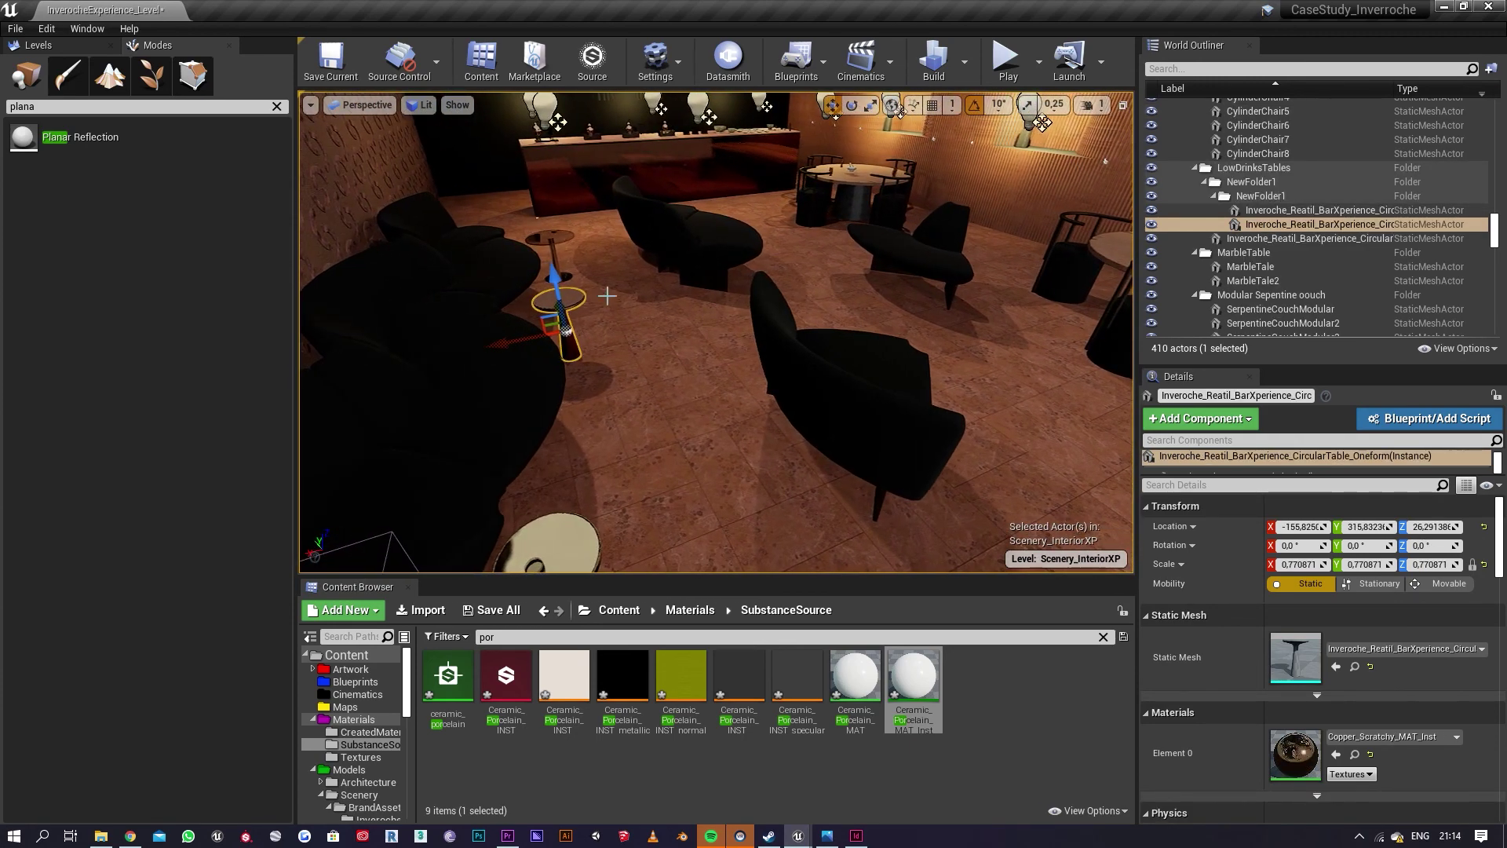
{"action": "left_click_drag", "start_coordinate": [502, 343], "coordinate": [553, 339], "text": "alt"}
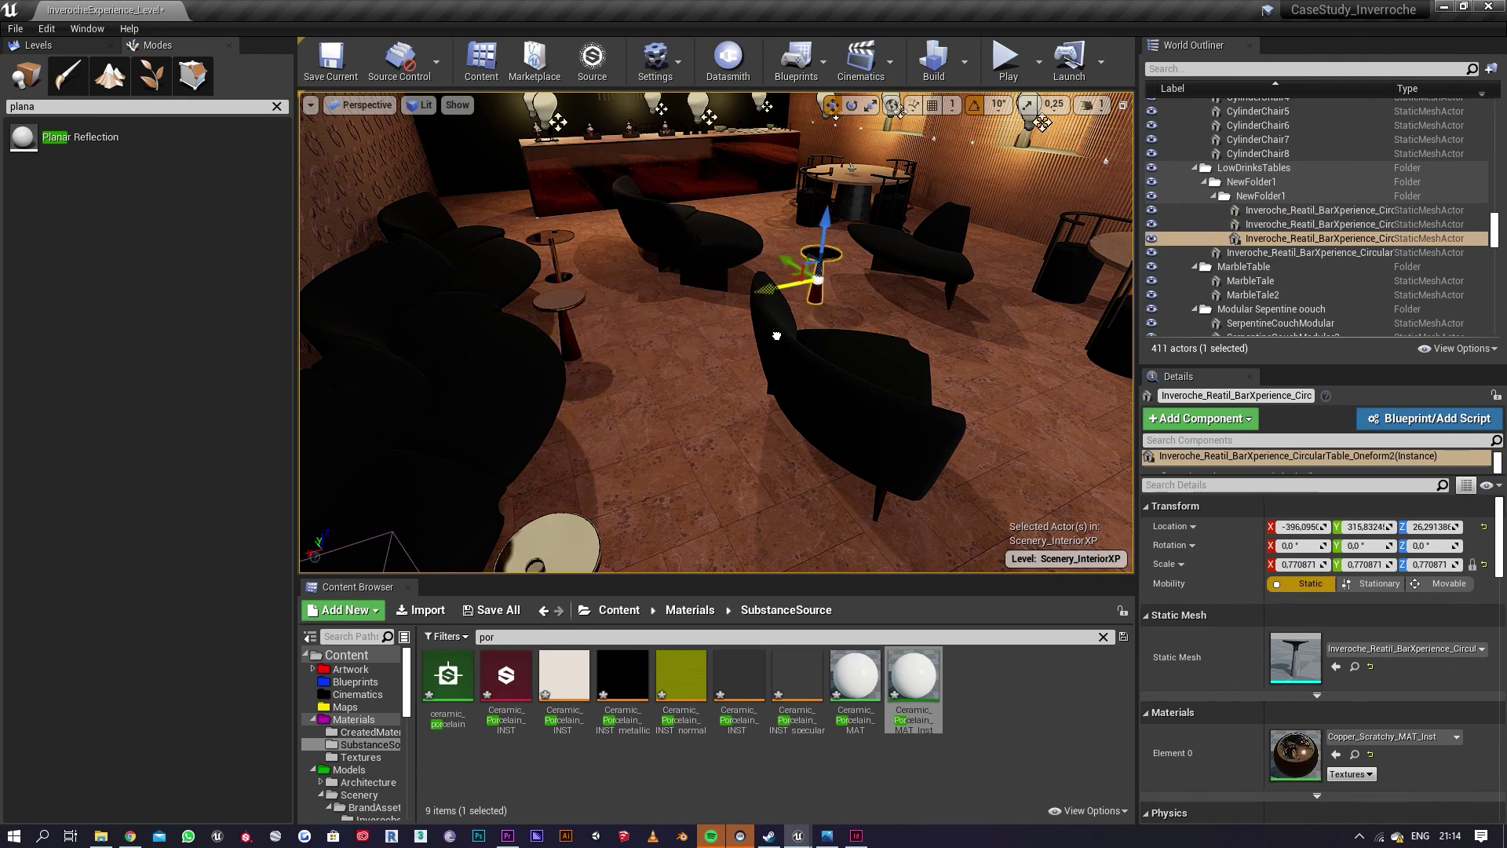
Step: Duplicate the brass and glass circular drinks table near the wall couch and place the copy beside the freestanding couch seats
{"action": "right_click_drag", "start_coordinate": [730, 342], "coordinate": [581, 286]}
{"action": "left_click", "coordinate": [602, 272]}
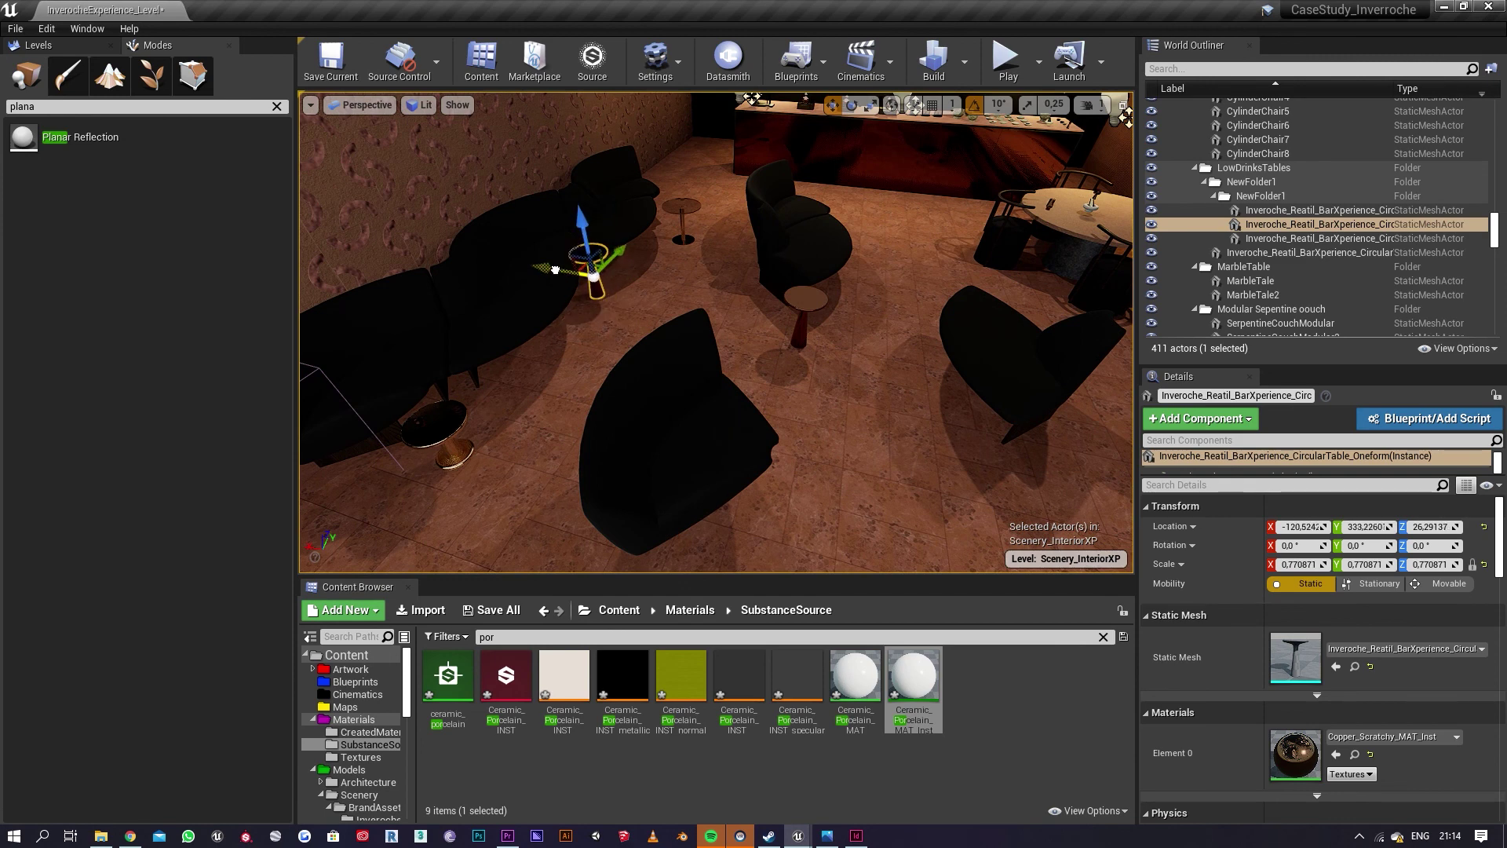
{"action": "left_click", "coordinate": [682, 206]}
{"action": "left_click_drag", "start_coordinate": [639, 211], "coordinate": [790, 223], "text": "alt"}
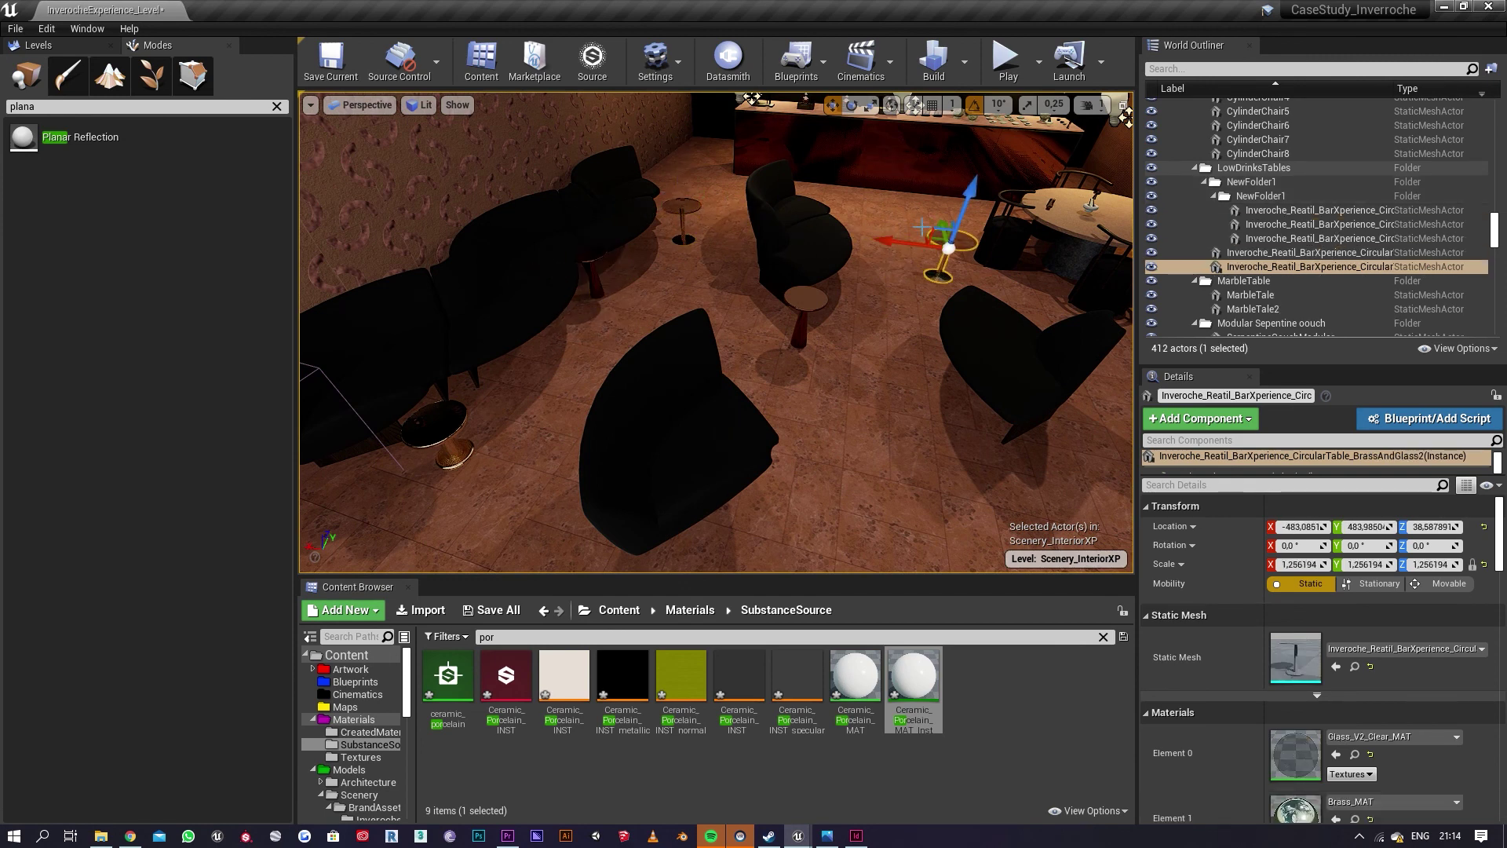
{"action": "left_click_drag", "start_coordinate": [941, 224], "coordinate": [1002, 507]}
{"action": "mouse_move", "coordinate": [796, 471]}
{"action": "right_mouse_down"}
{"action": "mouse_move", "coordinate": [769, 467]}
{"action": "mouse_move", "coordinate": [796, 471]}
{"action": "right_mouse_up"}
{"action": "left_click_drag", "start_coordinate": [781, 447], "coordinate": [598, 395], "text": "alt"}
{"action": "right_click_drag", "start_coordinate": [598, 395], "coordinate": [599, 337]}
{"action": "right_click_drag", "start_coordinate": [835, 384], "coordinate": [926, 402]}
{"action": "key", "text": "Delete"}
{"action": "right_click_drag", "start_coordinate": [514, 276], "coordinate": [534, 349]}
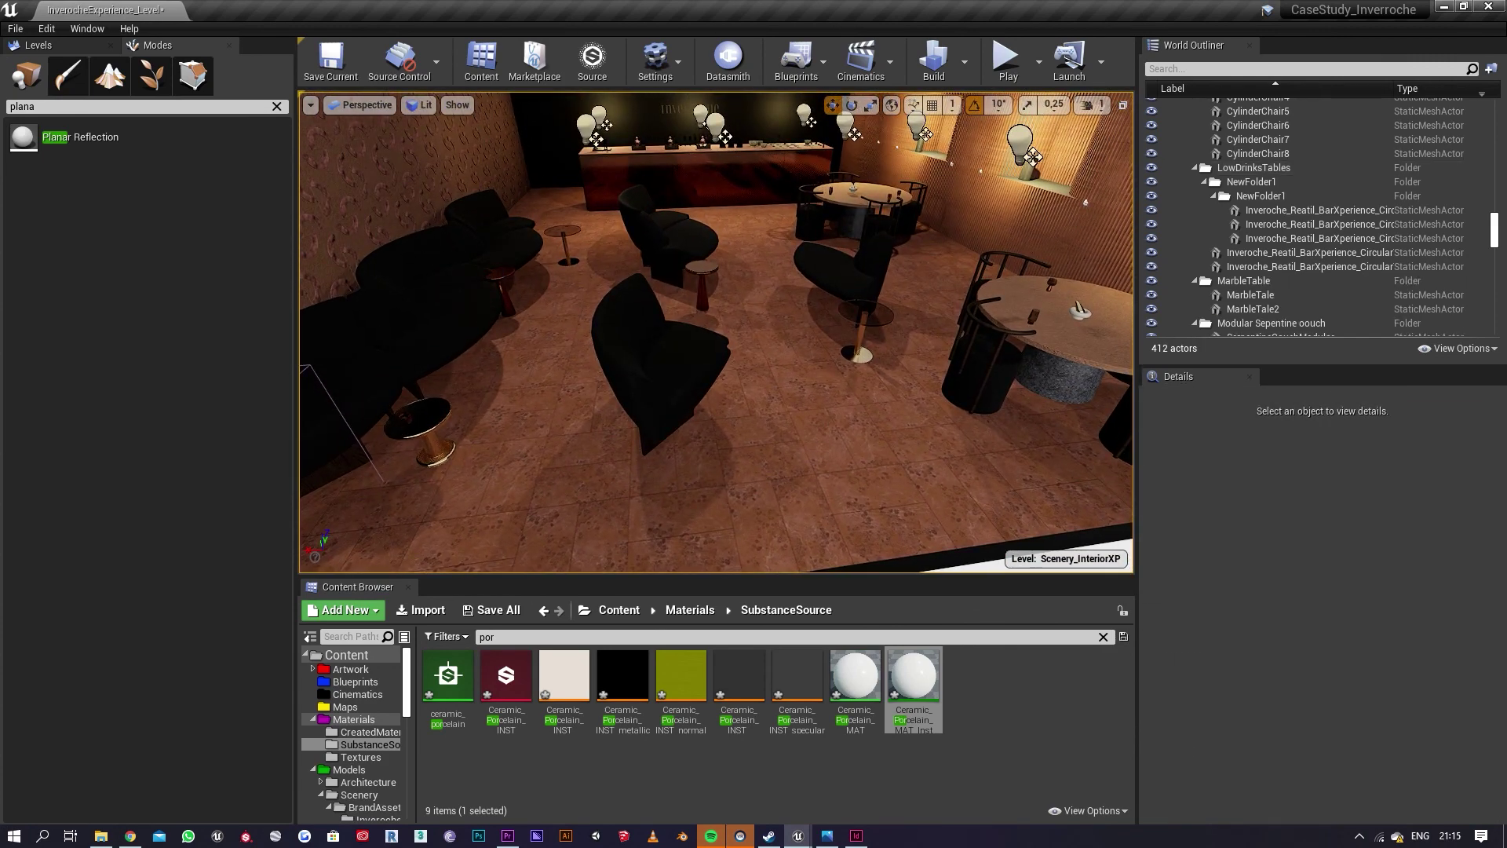
Step: Move the copper circular drinks table to the wall couch's end away from the bar and scale it to about 0.93
{"action": "left_click", "coordinate": [500, 276]}
{"action": "right_click_drag", "start_coordinate": [500, 276], "coordinate": [353, 322]}
{"action": "left_click_drag", "start_coordinate": [698, 218], "coordinate": [671, 380]}
{"action": "left_click_drag", "start_coordinate": [604, 463], "coordinate": [481, 479]}
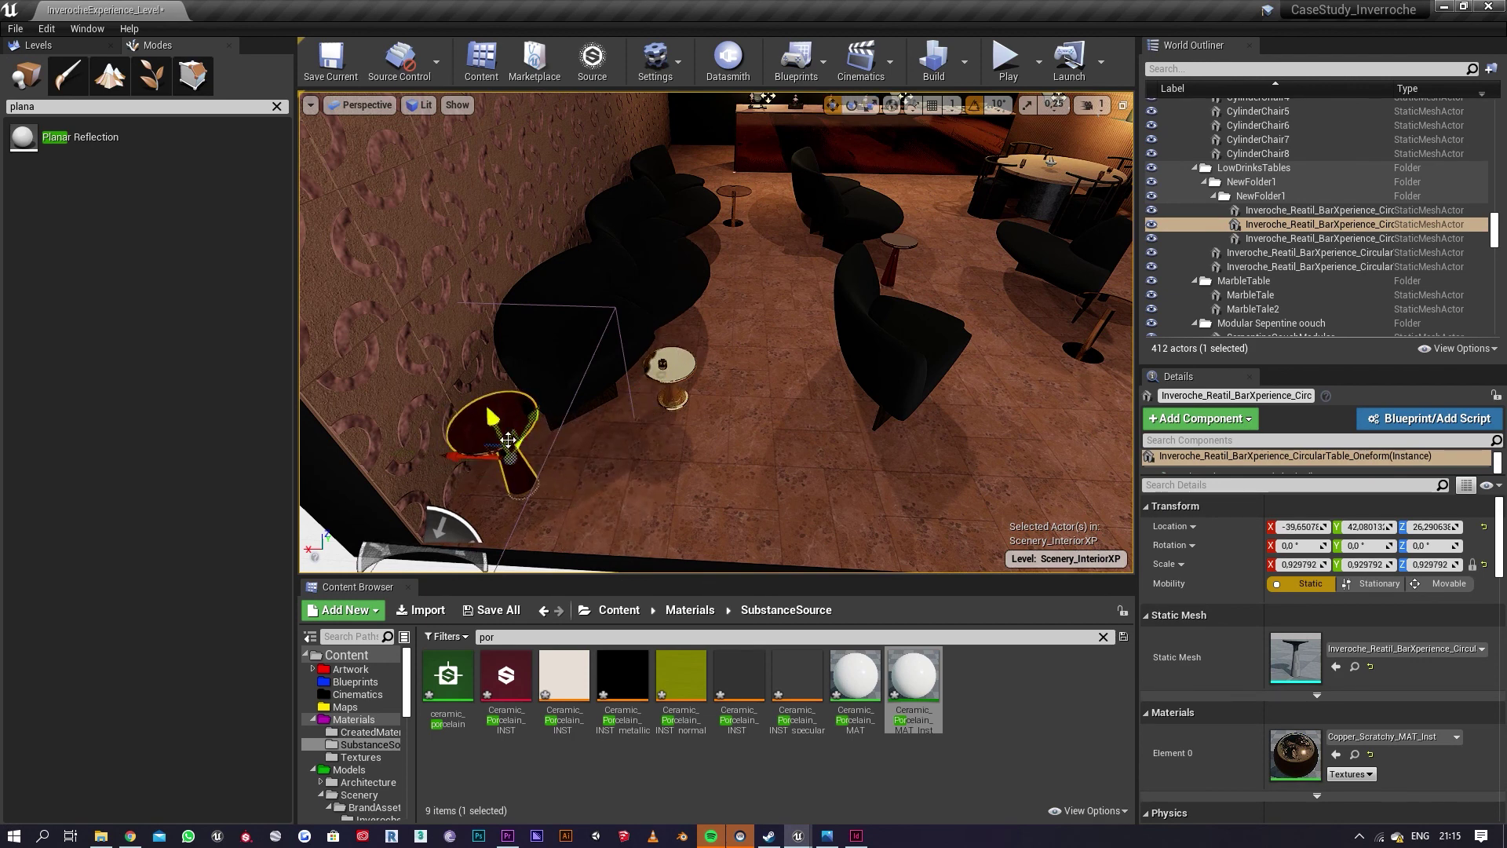
Step: Duplicate the copper drinks table to the wall couch's bar end and shift both tables away from the wall to X about -44.5
{"action": "left_click_drag", "start_coordinate": [501, 424], "coordinate": [659, 169], "text": "alt"}
{"action": "left_click", "coordinate": [373, 368], "text": "ctrl"}
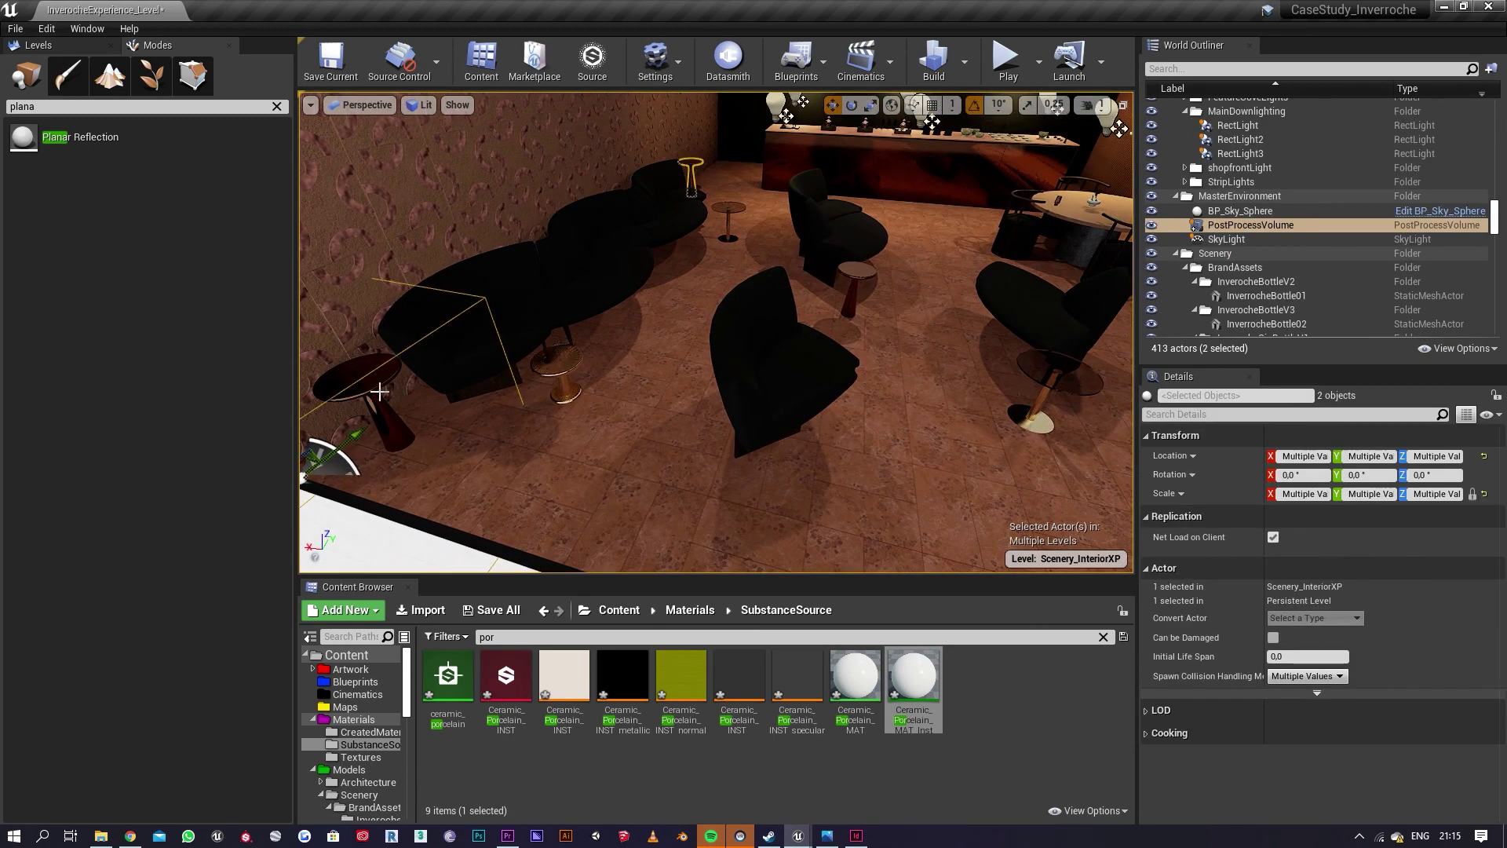
{"action": "left_click", "coordinate": [372, 390]}
{"action": "left_click", "coordinate": [683, 164], "text": "ctrl"}
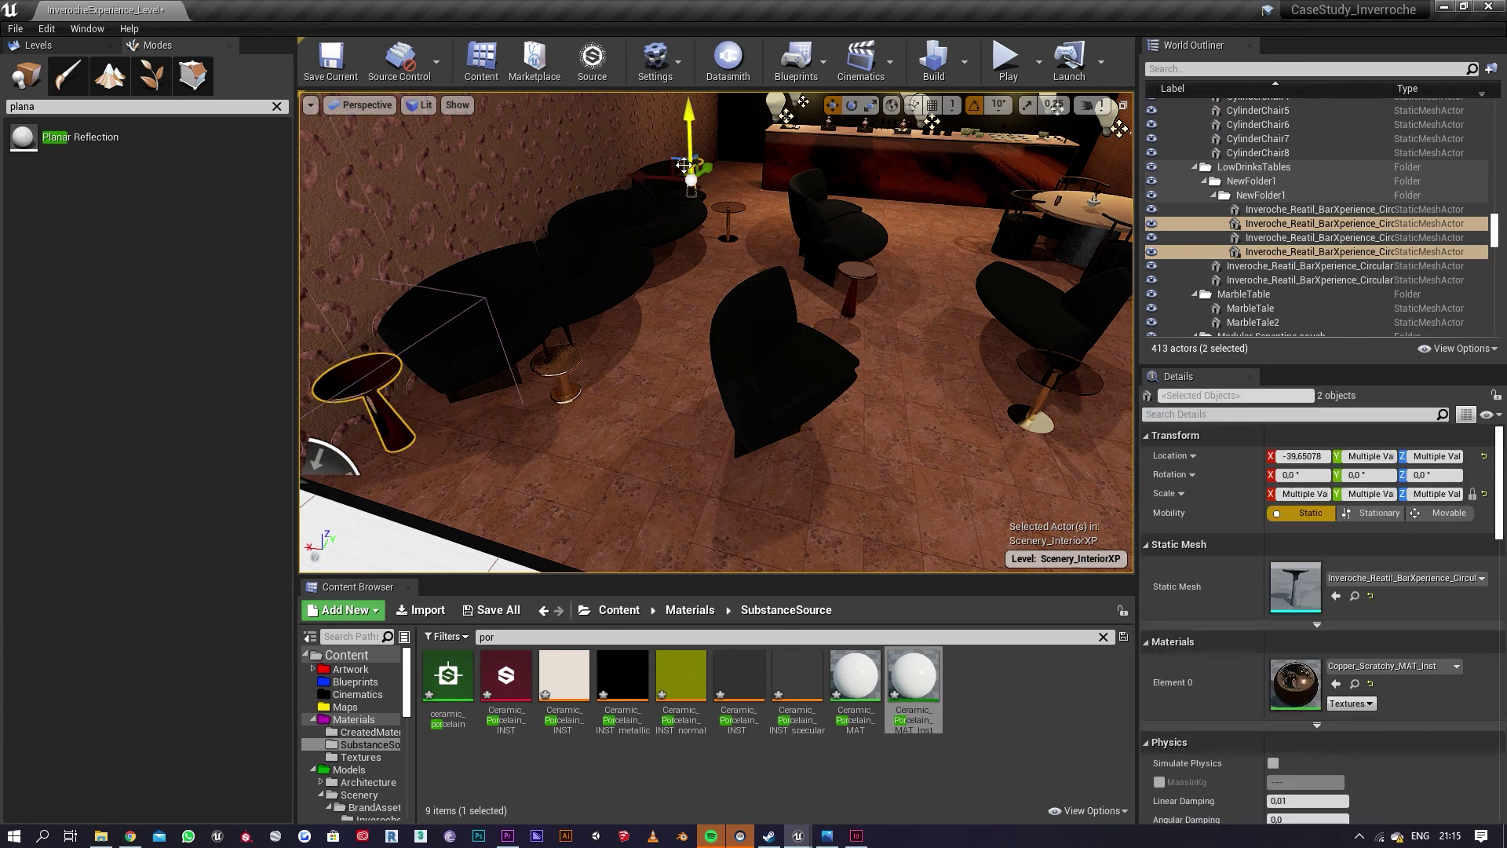
{"action": "left_click_drag", "start_coordinate": [651, 177], "coordinate": [653, 178]}
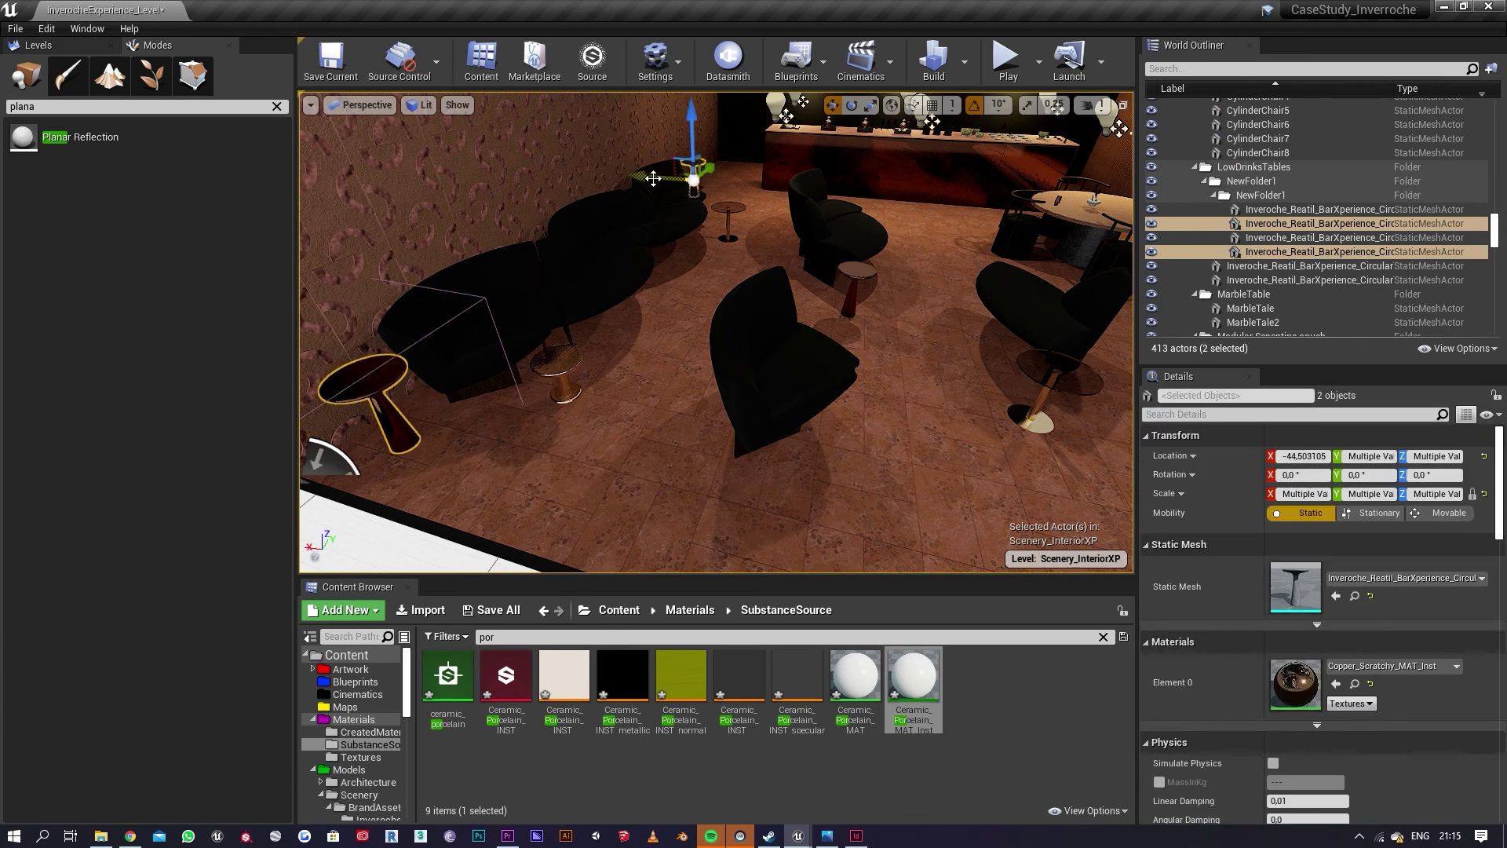
Step: Scale the grouped round drinks table in front of the wall couch uniformly to about 1.05
{"action": "left_click", "coordinate": [571, 343]}
{"action": "key", "text": "r"}
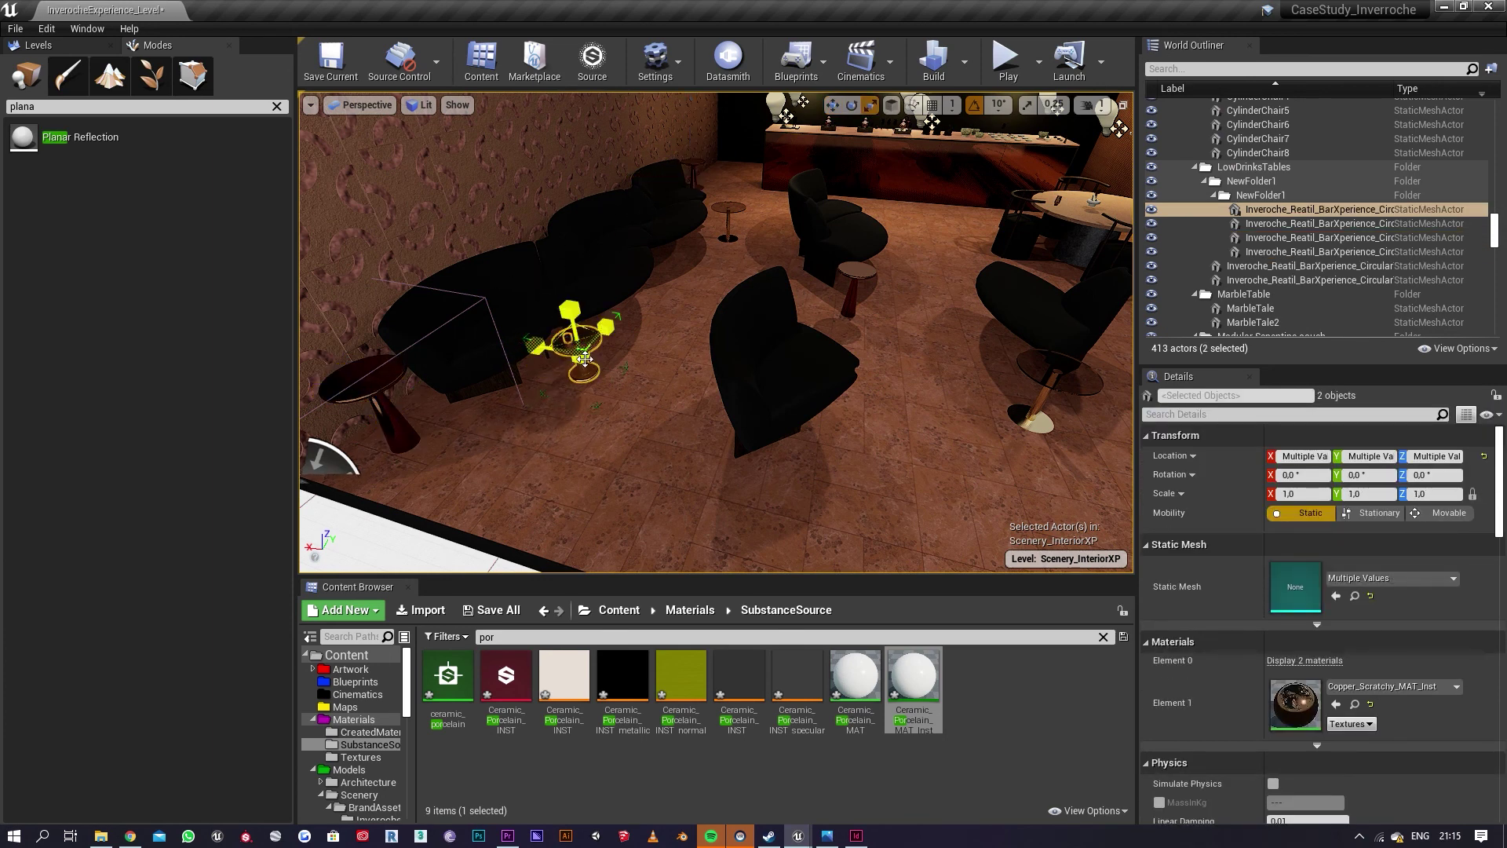
{"action": "left_click_drag", "start_coordinate": [584, 358], "coordinate": [590, 353]}
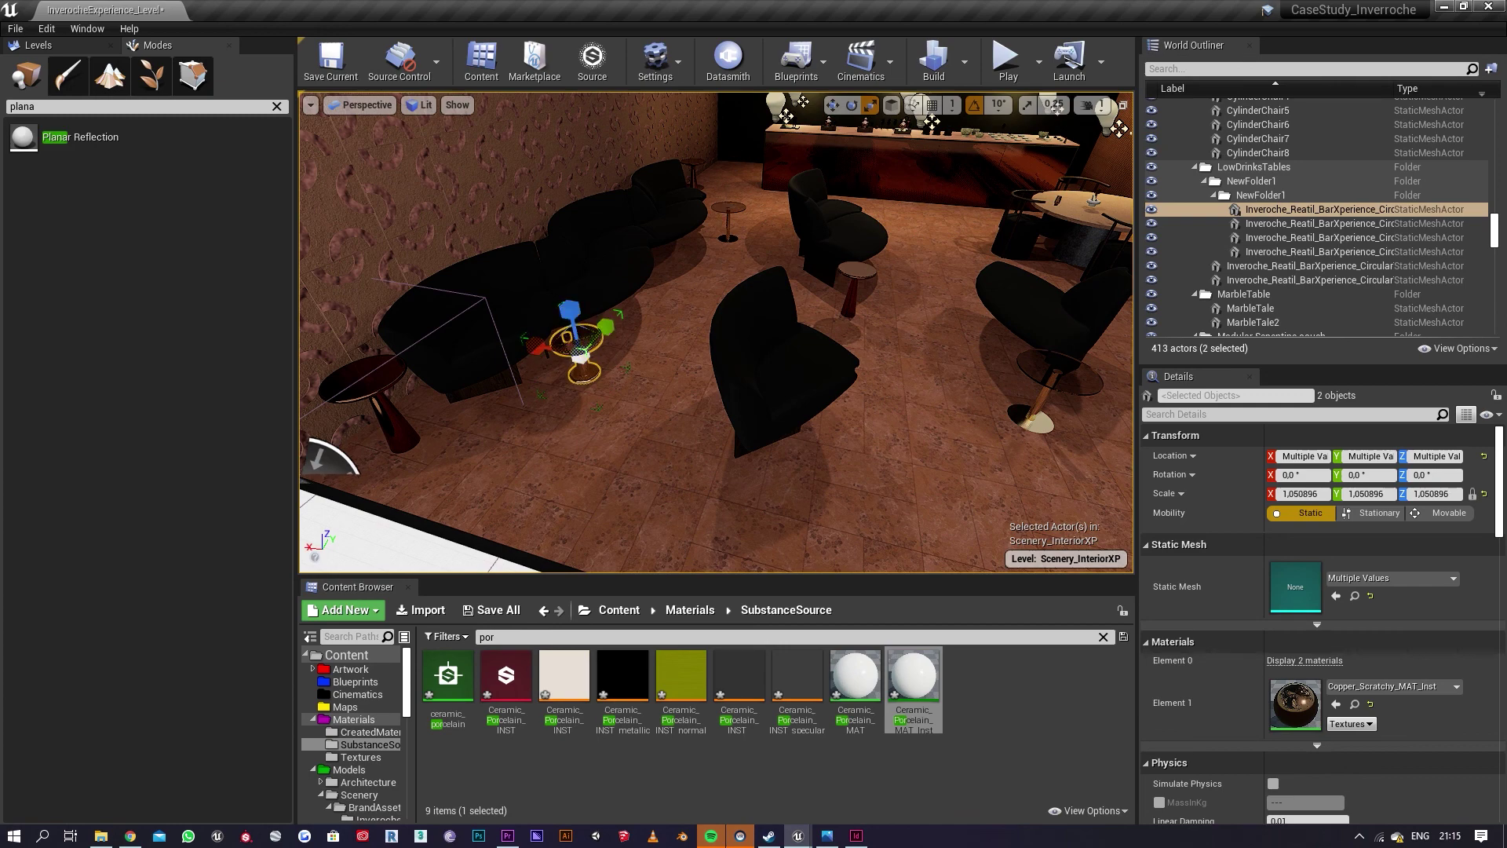
Step: Select the brass and glass drinks table near the bar end of the wall couch for moving
{"action": "left_click", "coordinate": [728, 210]}
{"action": "key", "text": "w"}
{"action": "right_click_drag", "start_coordinate": [860, 295], "coordinate": [949, 259]}
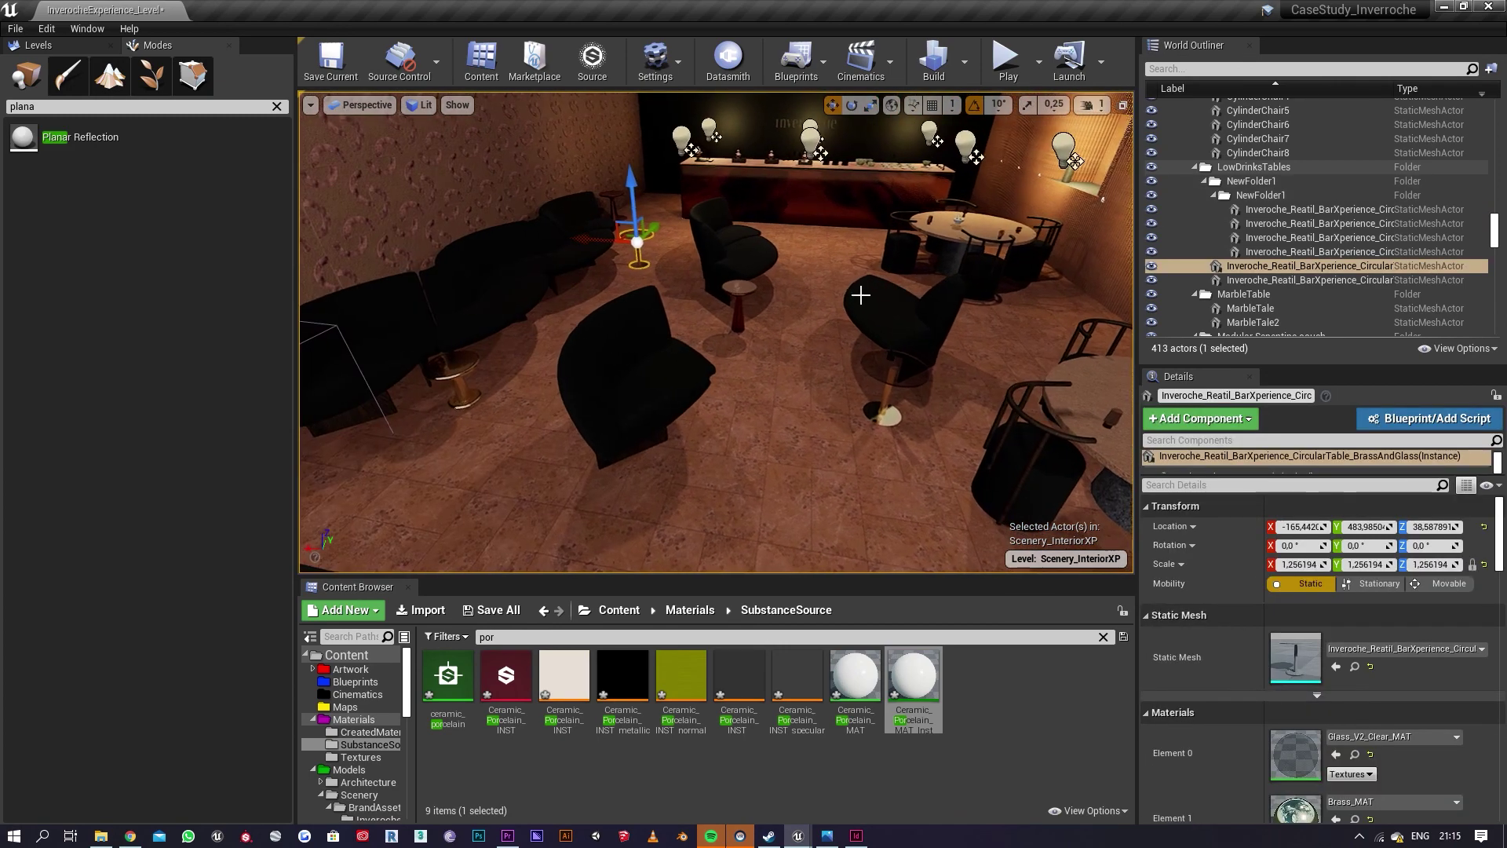
Step: Delete the small round copper table standing between the lounge chairs
{"action": "left_click", "coordinate": [741, 297]}
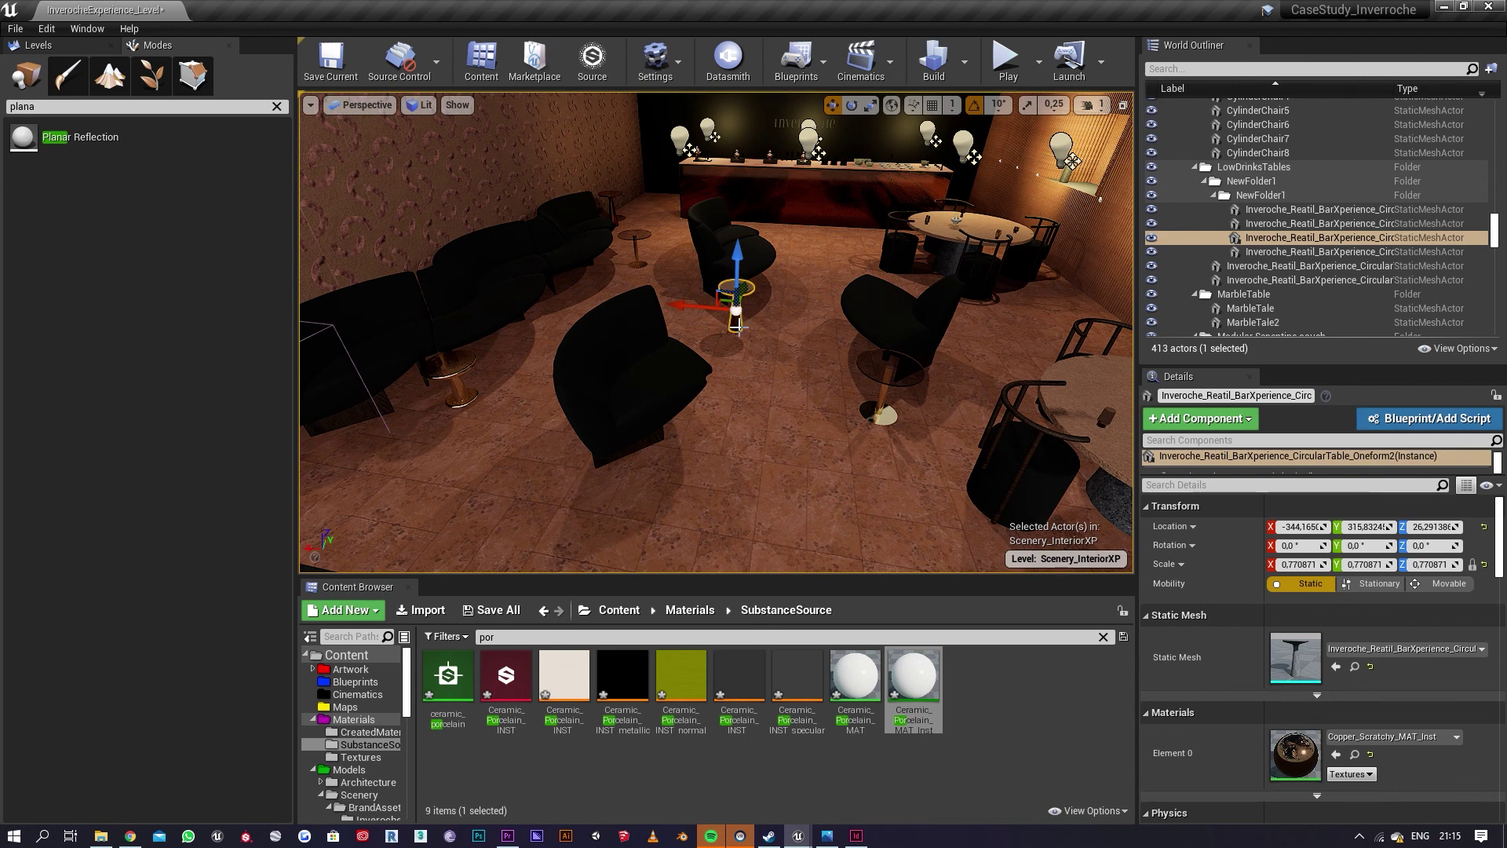
{"action": "key", "text": "r"}
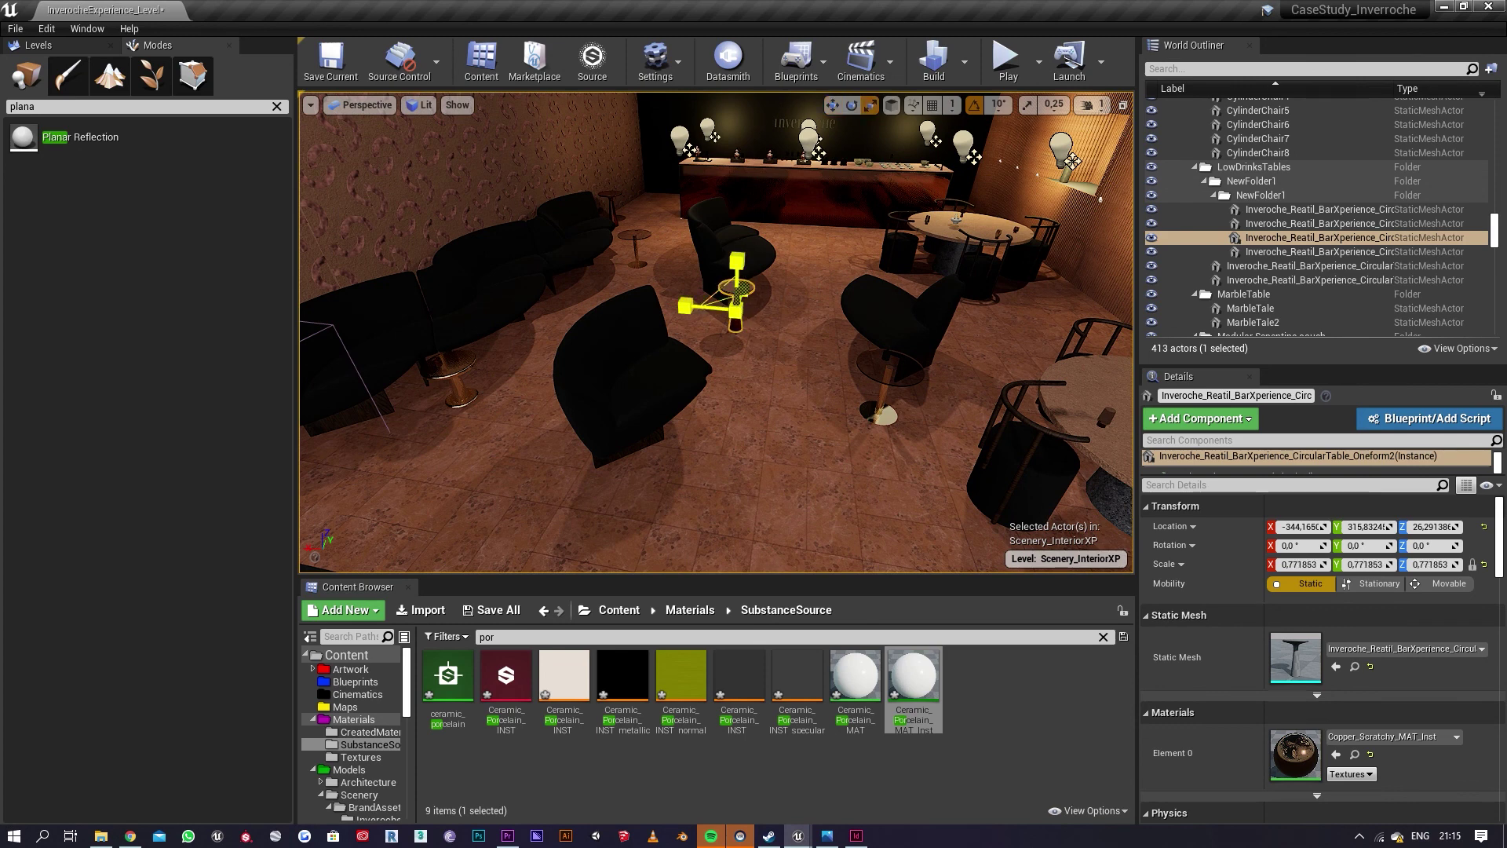
{"action": "key", "text": "Delete"}
Step: Duplicate the larger round copper table at the end of the couch and place the copy between the lounge chairs
{"action": "right_click_drag", "start_coordinate": [616, 224], "coordinate": [675, 247]}
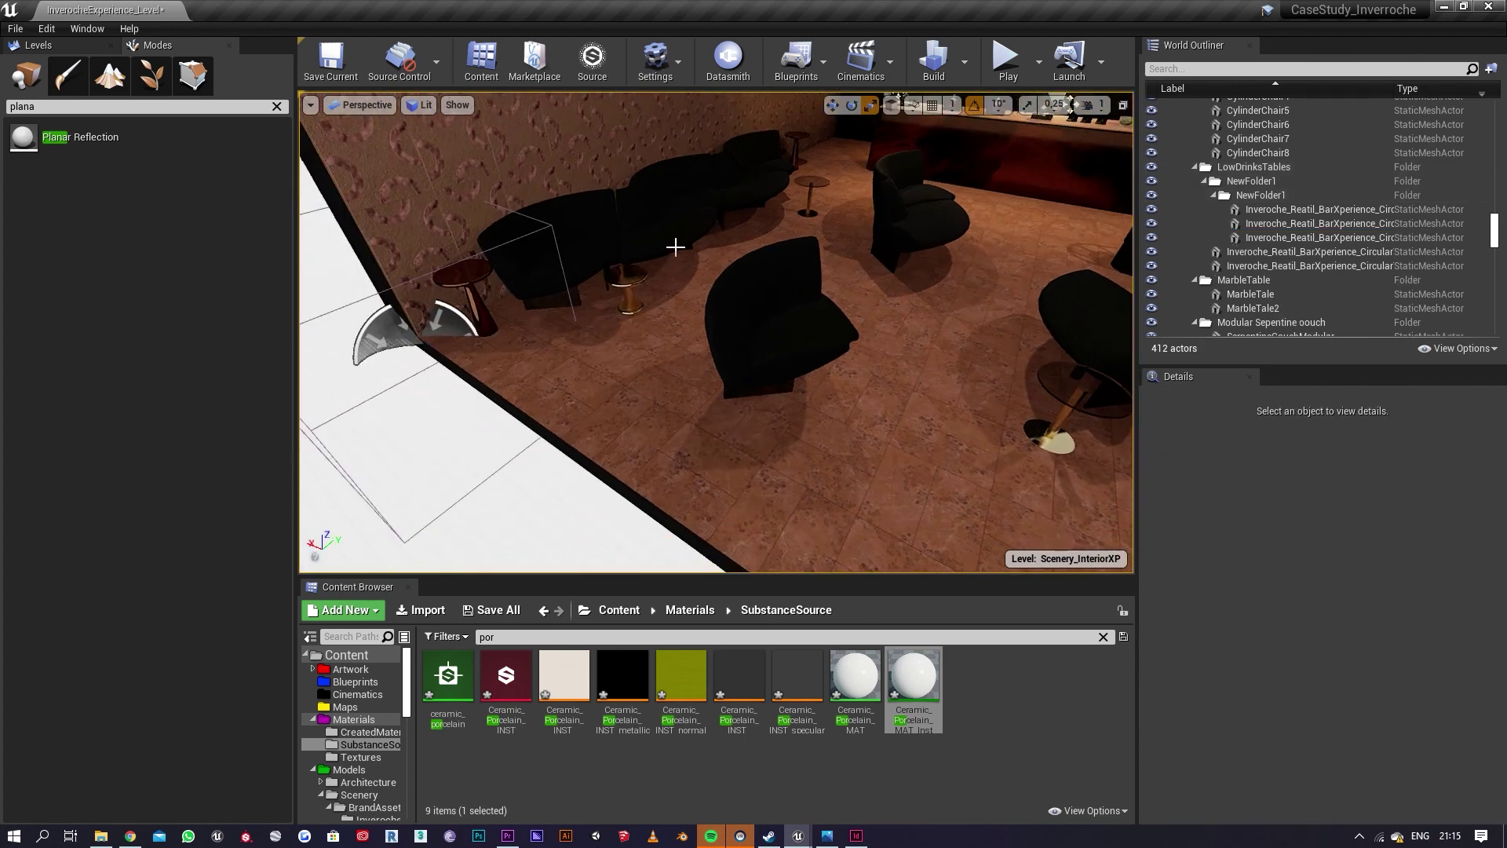
{"action": "left_click", "coordinate": [452, 273]}
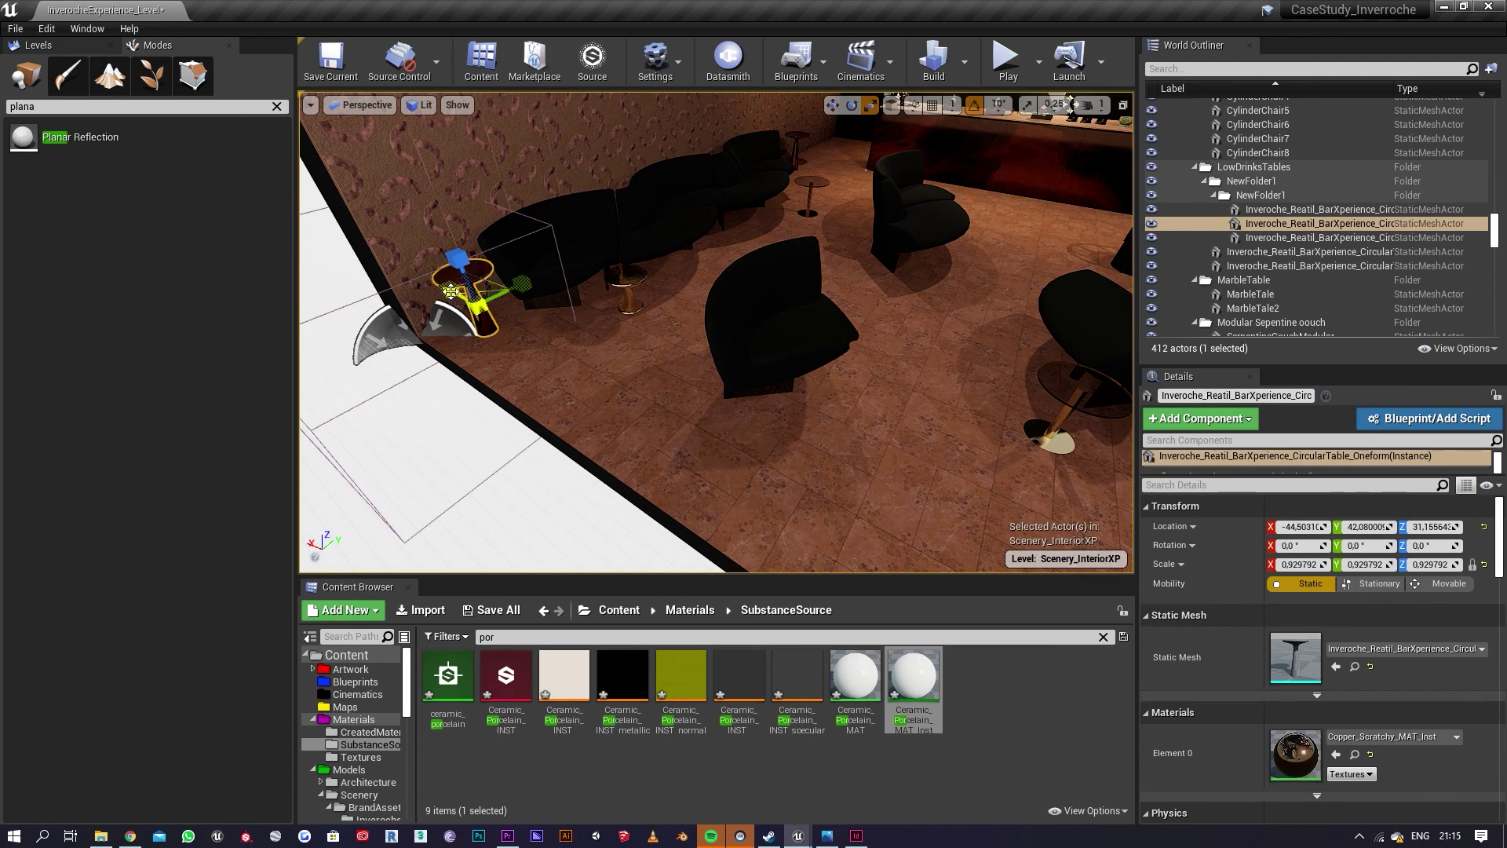
{"action": "left_click_drag", "start_coordinate": [450, 292], "coordinate": [436, 302]}
{"action": "key", "text": "ctrl+z"}
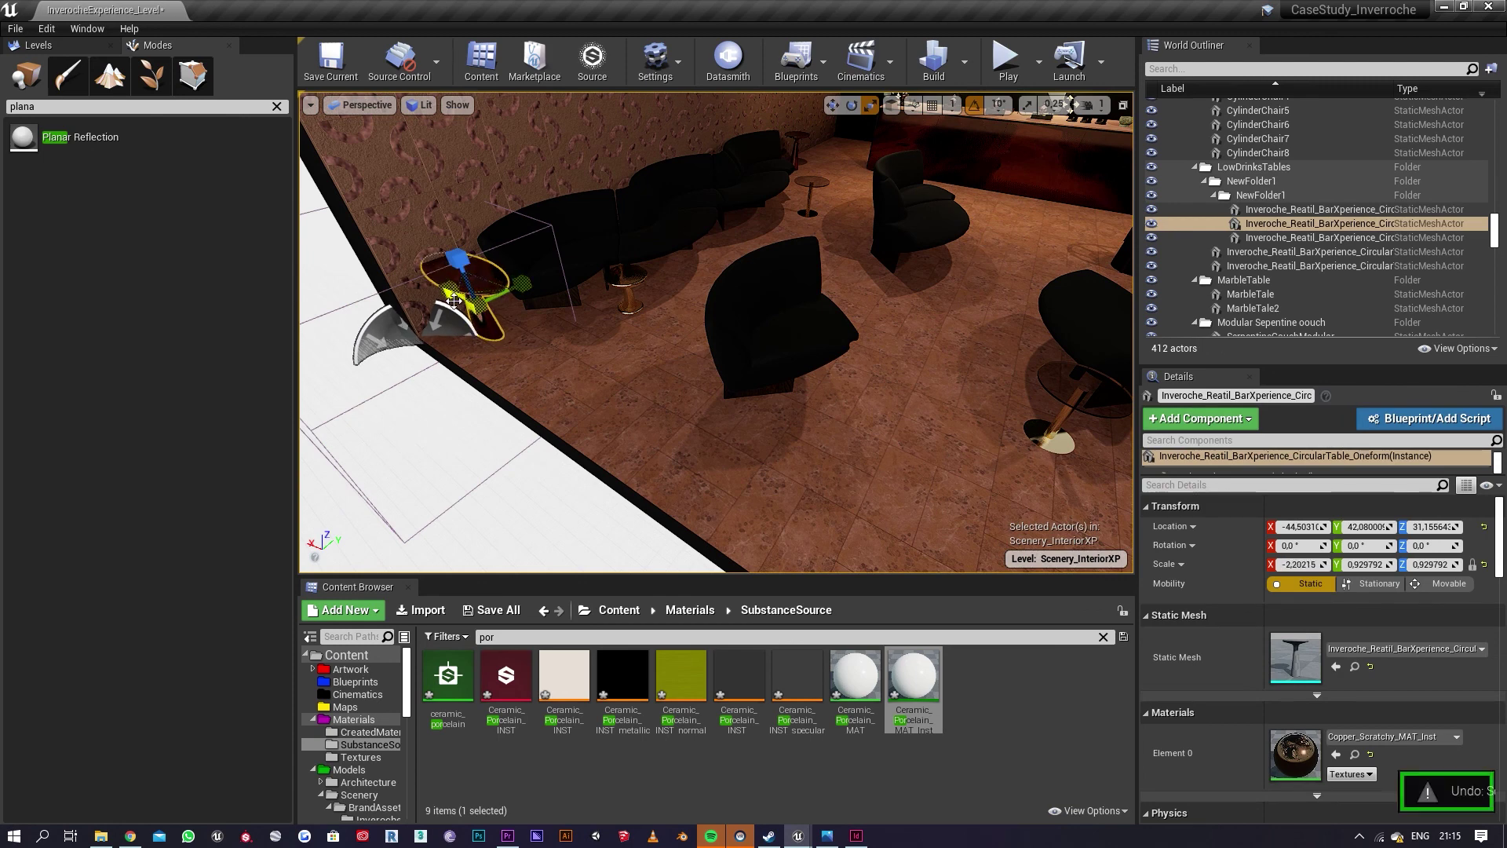
{"action": "left_click_drag", "start_coordinate": [453, 291], "coordinate": [811, 256], "text": "alt"}
{"action": "right_click_drag", "start_coordinate": [885, 220], "coordinate": [895, 153]}
{"action": "right_click_drag", "start_coordinate": [891, 271], "coordinate": [891, 285]}
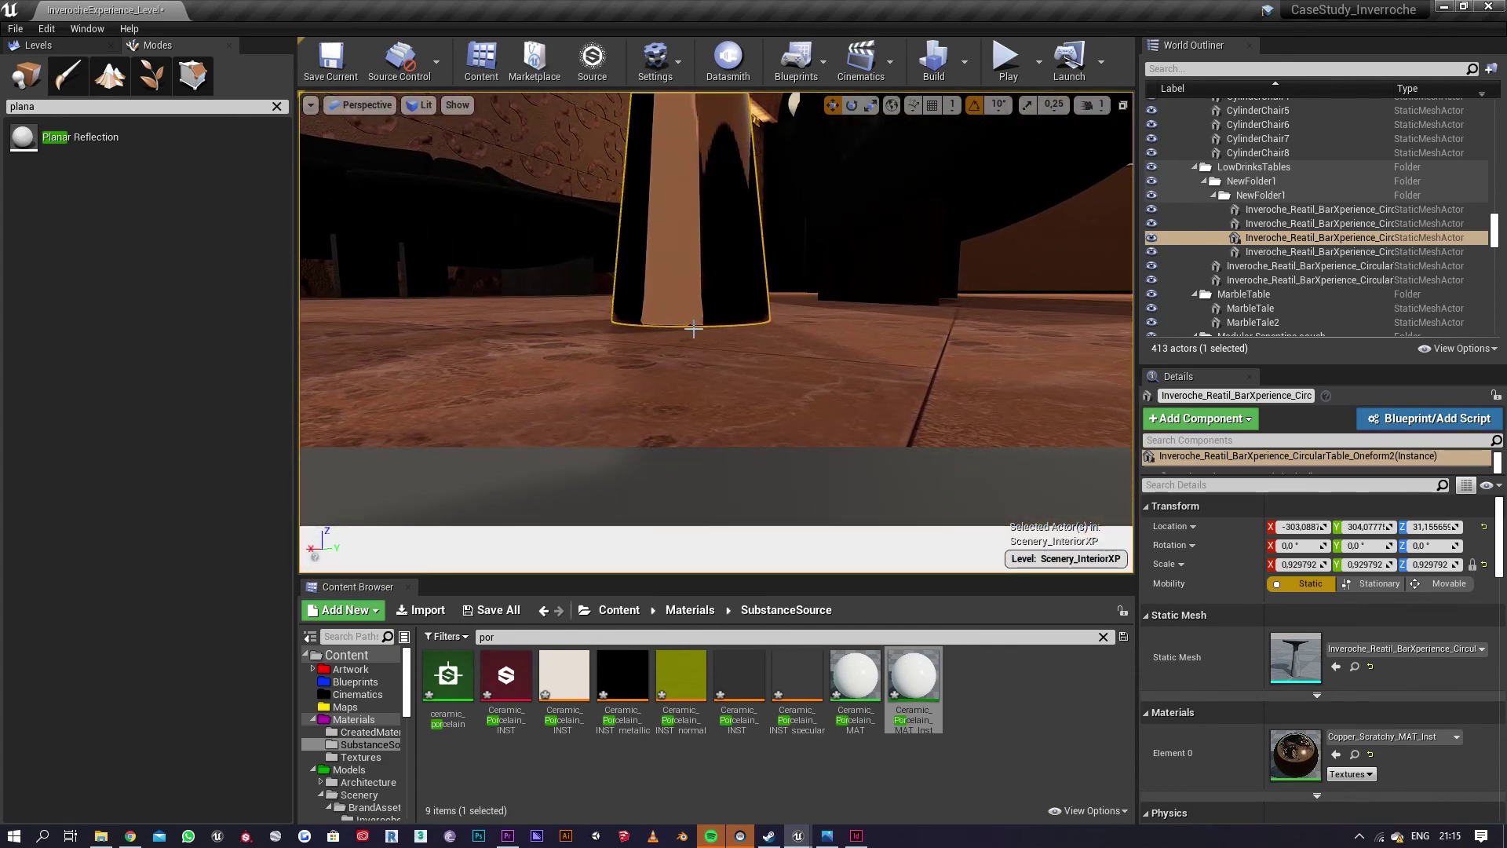
{"action": "right_click_drag", "start_coordinate": [804, 329], "coordinate": [1012, 267]}
{"action": "right_click_drag", "start_coordinate": [1000, 197], "coordinate": [819, 286]}
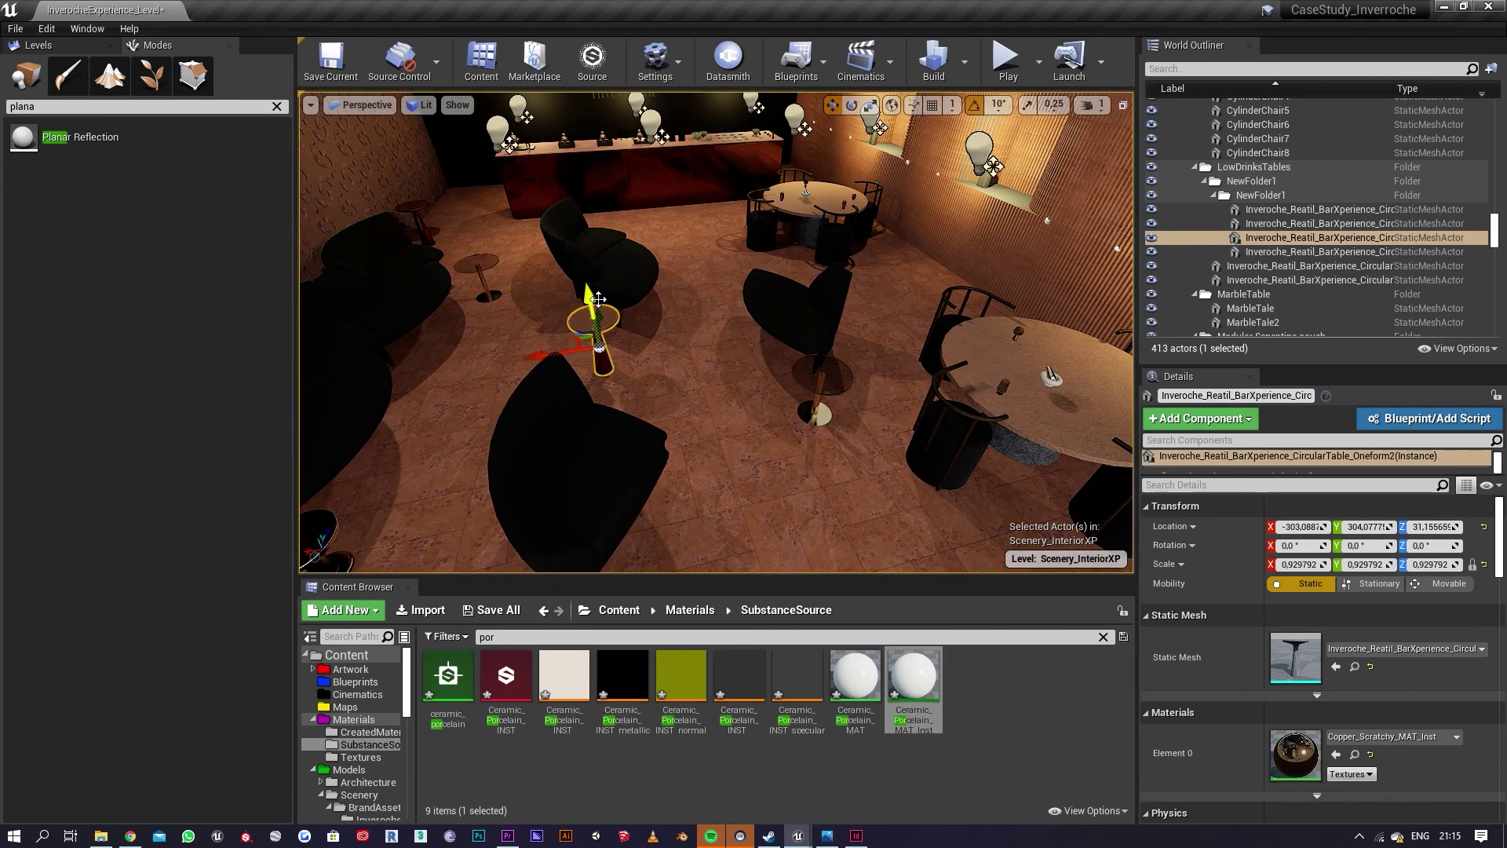
{"action": "key", "text": "space"}
{"action": "key", "text": "space"}
{"action": "key", "text": "space"}
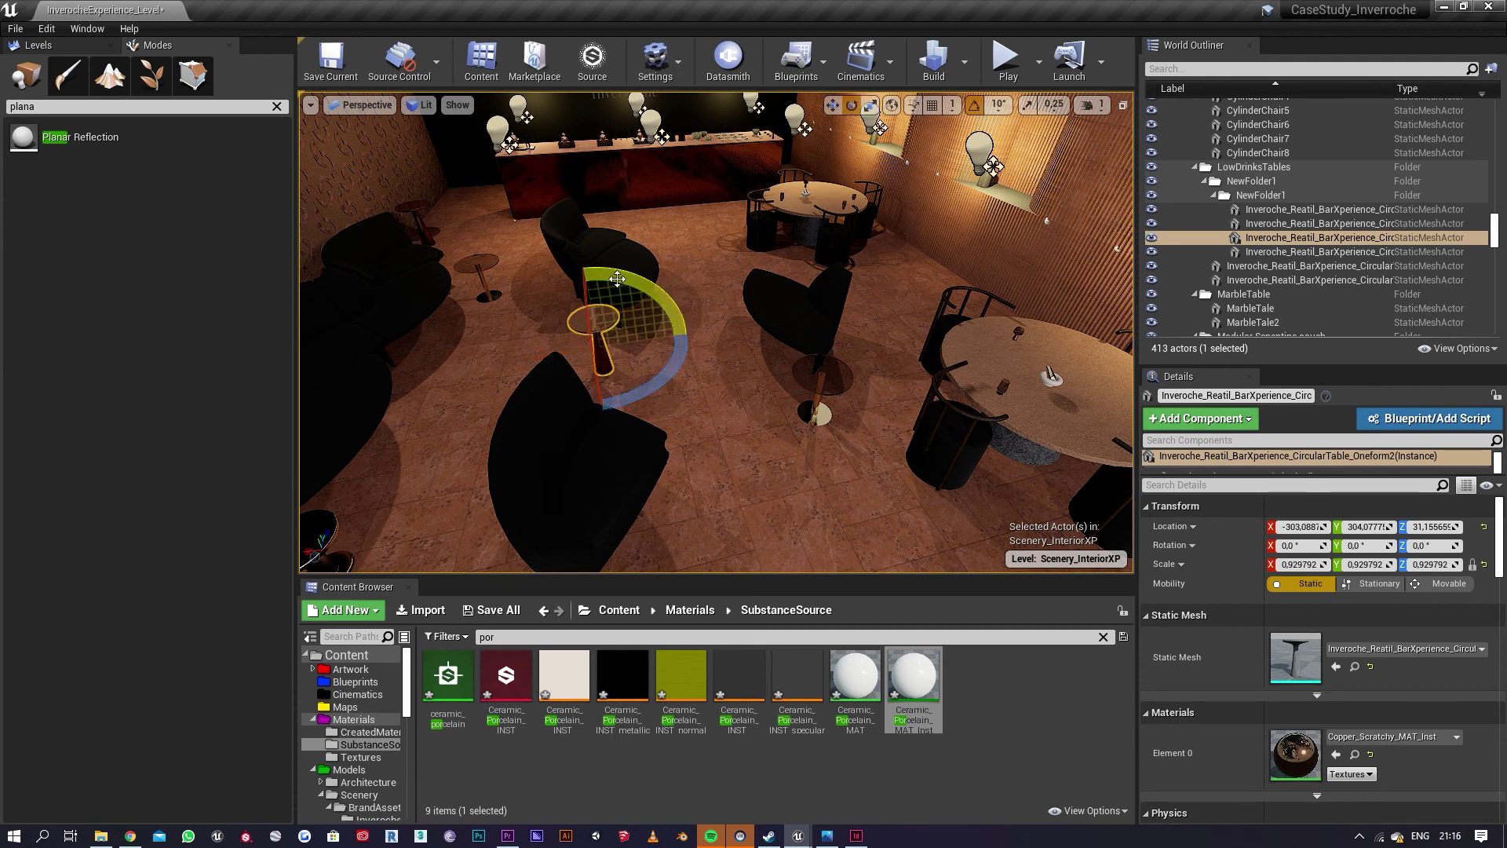
{"action": "key", "text": "space"}
{"action": "key", "text": "space"}
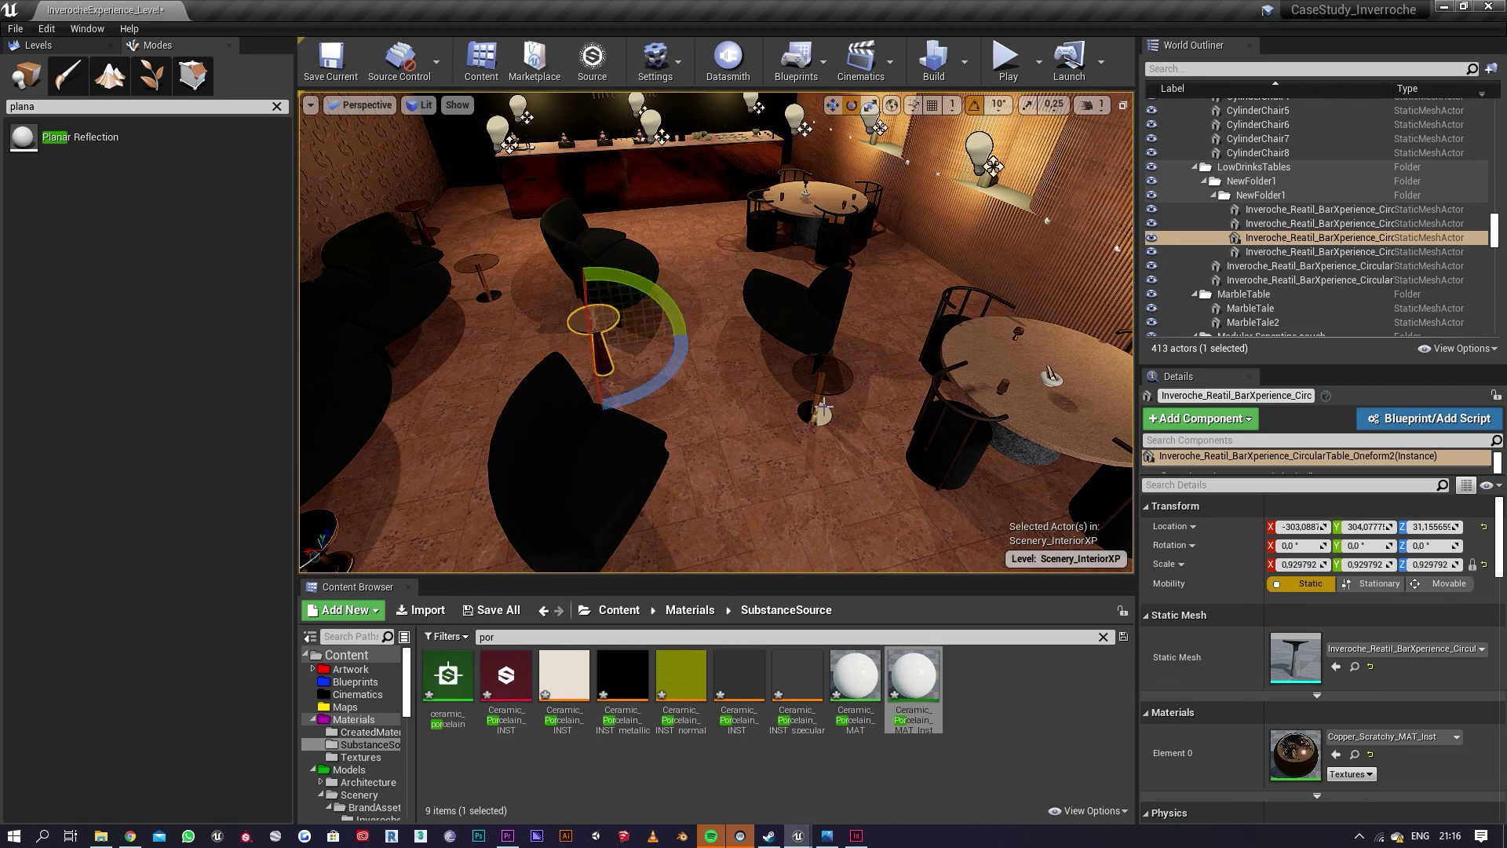
{"action": "key", "text": "space"}
{"action": "key", "text": "space"}
{"action": "key", "text": "space"}
{"action": "key", "text": "space"}
{"action": "key", "text": "space"}
{"action": "key", "text": "space"}
{"action": "key", "text": "space"}
Step: Move the single lounge chair and its glass-topped side table together slightly toward the copper table
{"action": "right_click_drag", "start_coordinate": [788, 394], "coordinate": [797, 320]}
{"action": "key", "text": "w"}
{"action": "left_click", "coordinate": [797, 321], "text": "ctrl"}
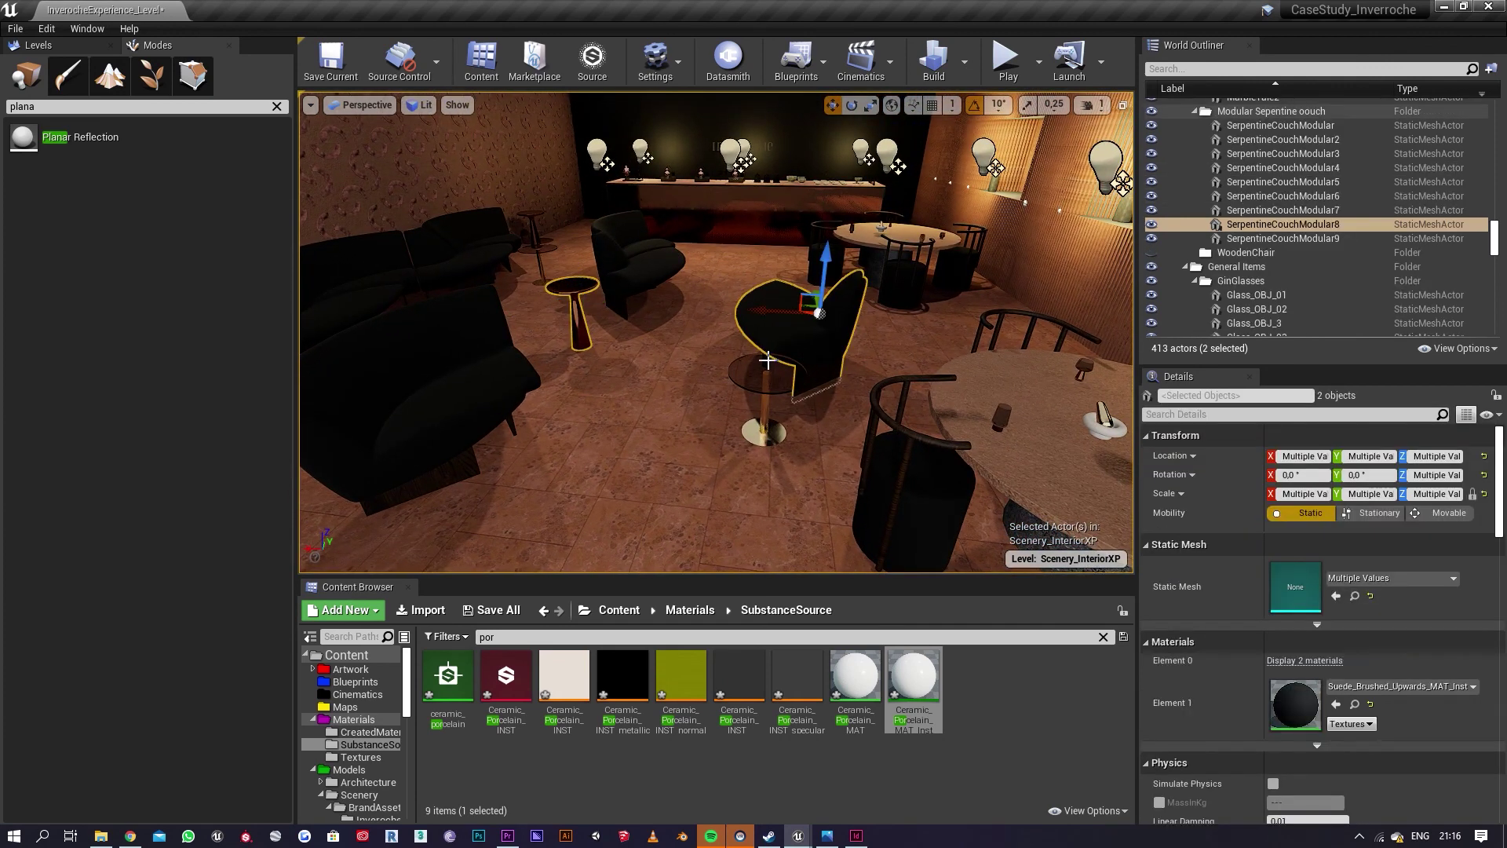
{"action": "left_click", "coordinate": [764, 372], "text": "ctrl"}
{"action": "left_click_drag", "start_coordinate": [716, 386], "coordinate": [705, 387]}
{"action": "left_click", "coordinate": [562, 289]}
{"action": "left_click", "coordinate": [802, 318]}
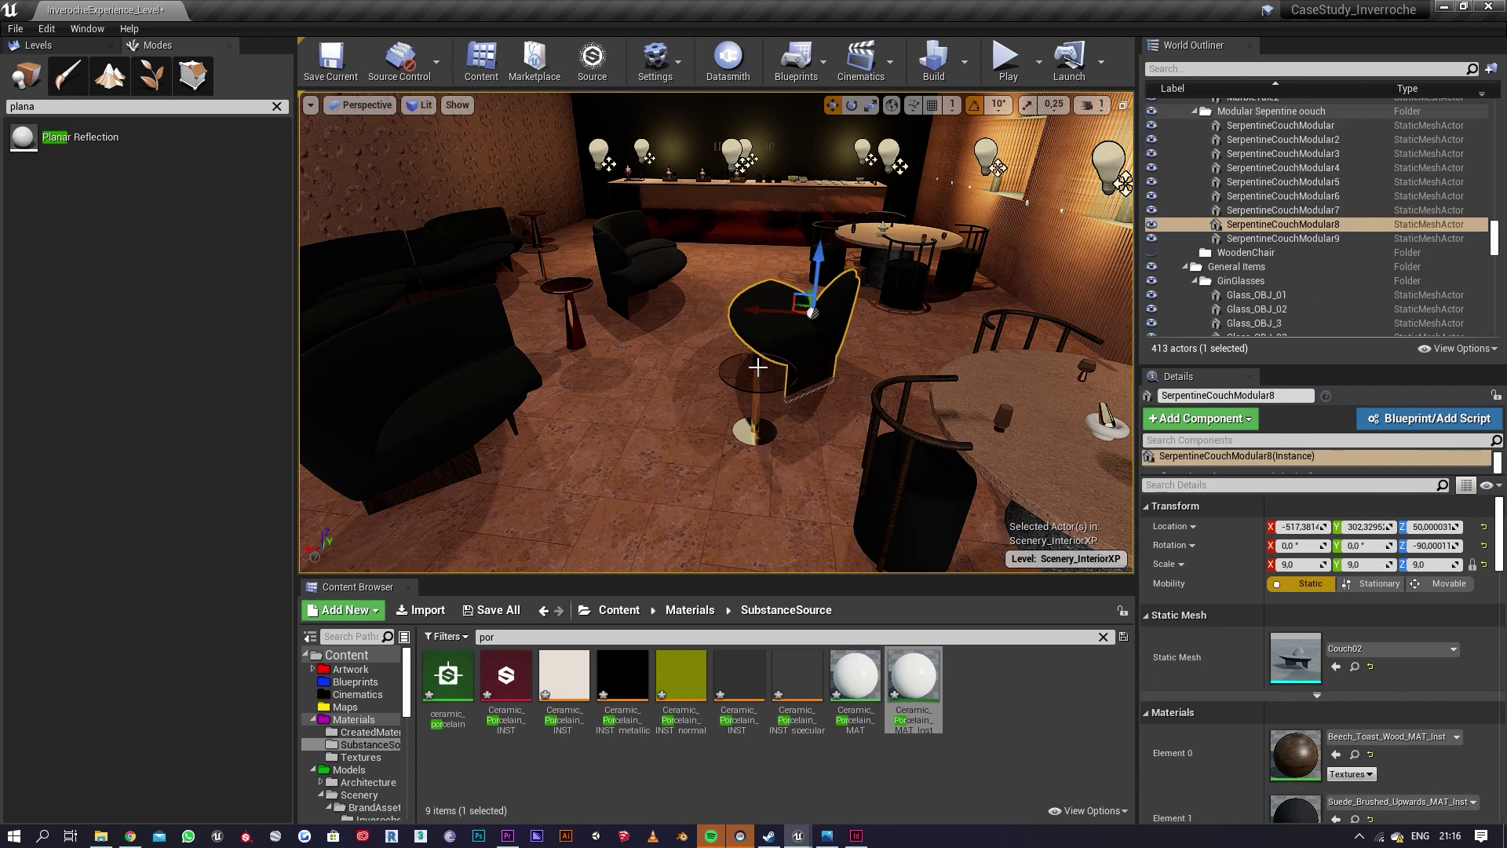
{"action": "left_click", "coordinate": [743, 357], "text": "ctrl"}
{"action": "left_click_drag", "start_coordinate": [710, 390], "coordinate": [693, 390]}
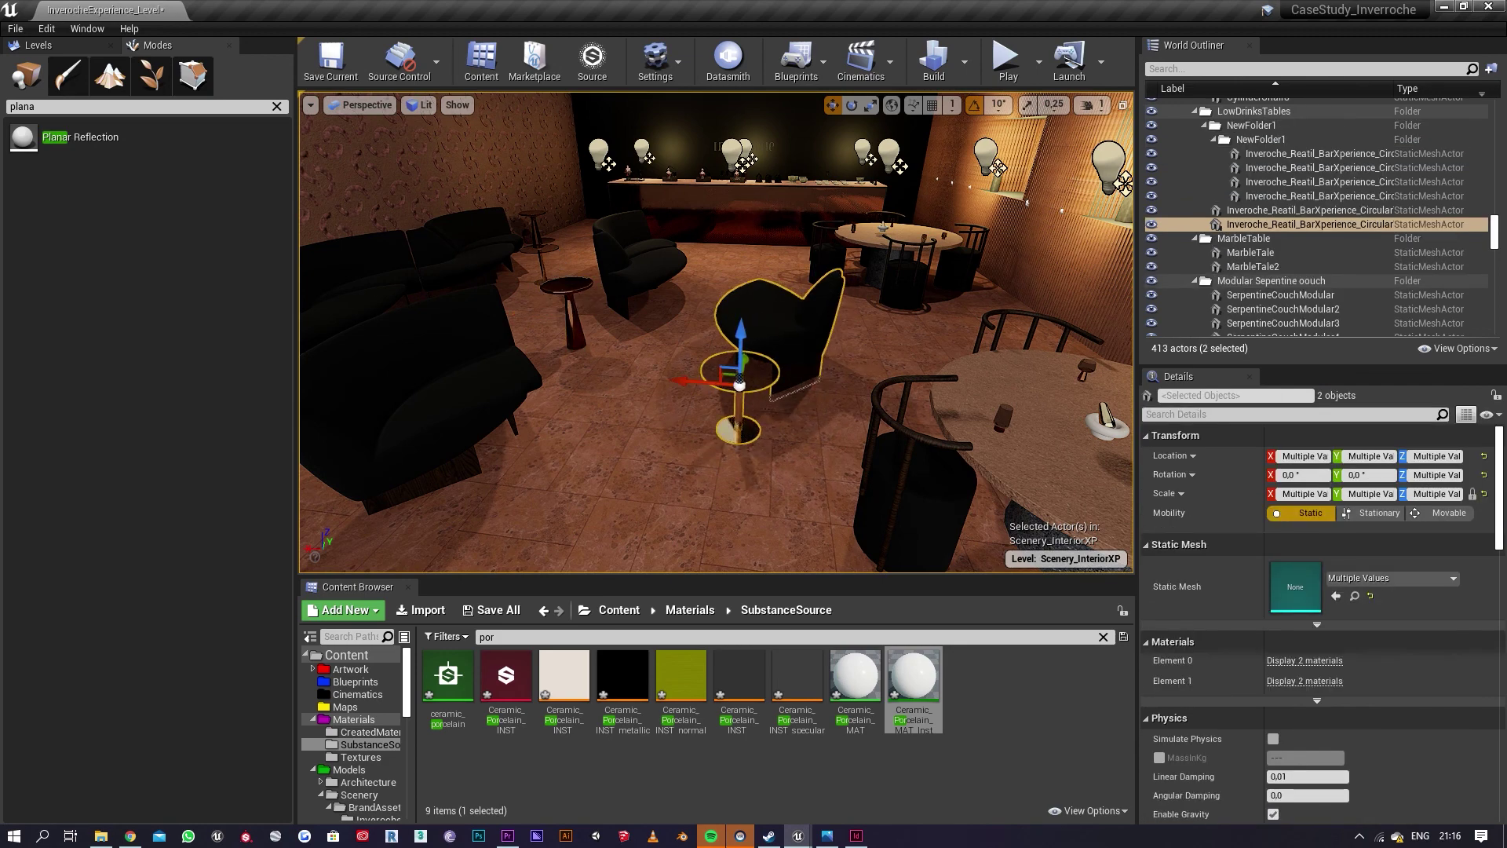
Step: Nudge the duplicated copper table along X to about -316.87
{"action": "left_click", "coordinate": [573, 314]}
{"action": "left_click_drag", "start_coordinate": [553, 316], "coordinate": [558, 316]}
{"action": "right_click_drag", "start_coordinate": [558, 317], "coordinate": [558, 283]}
{"action": "key", "text": "s"}
{"action": "key", "text": "s"}
{"action": "key", "text": "w"}
{"action": "left_click", "coordinate": [552, 638]}
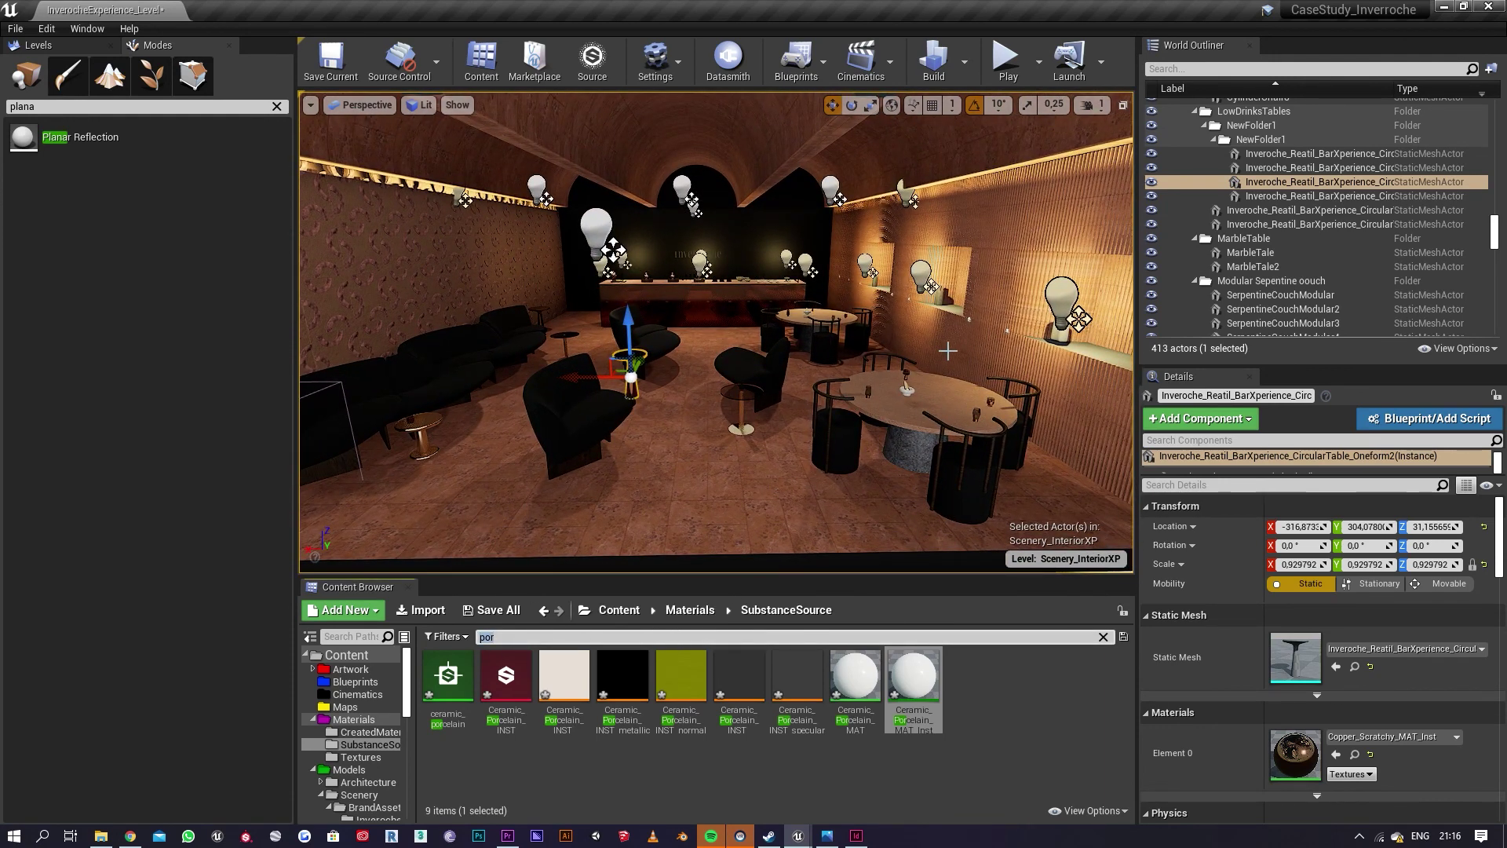
Step: Lower the gin bottle in the wall niche to about Z 114.68 and shift it back from the shelf edge
{"action": "right_click_drag", "start_coordinate": [946, 350], "coordinate": [1111, 366]}
{"action": "key", "text": "w"}
{"action": "right_click_drag", "start_coordinate": [706, 353], "coordinate": [706, 353]}
{"action": "left_click", "coordinate": [717, 359]}
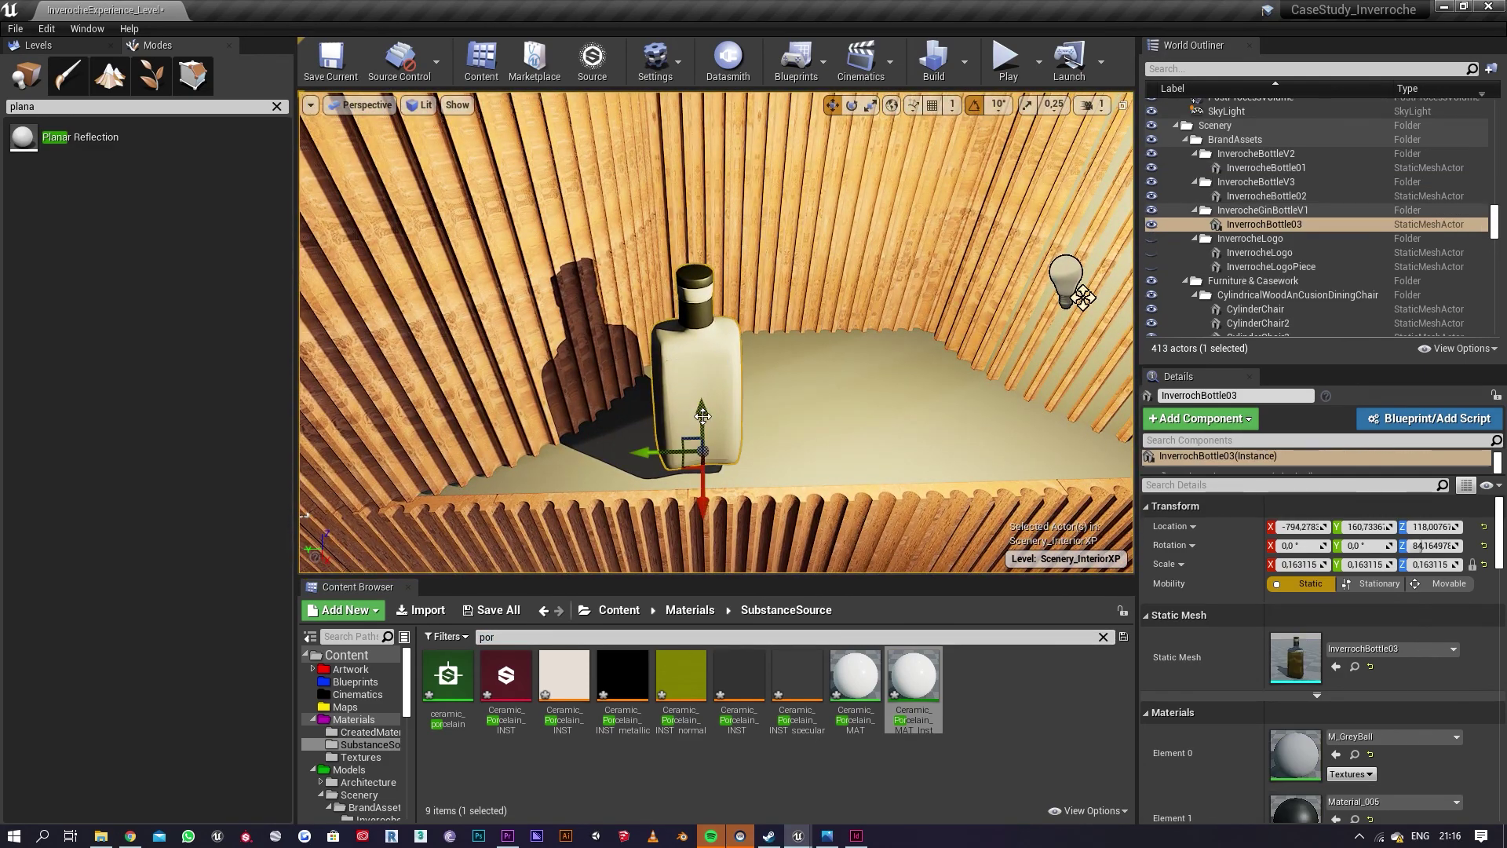
{"action": "right_click_drag", "start_coordinate": [706, 429], "coordinate": [833, 396]}
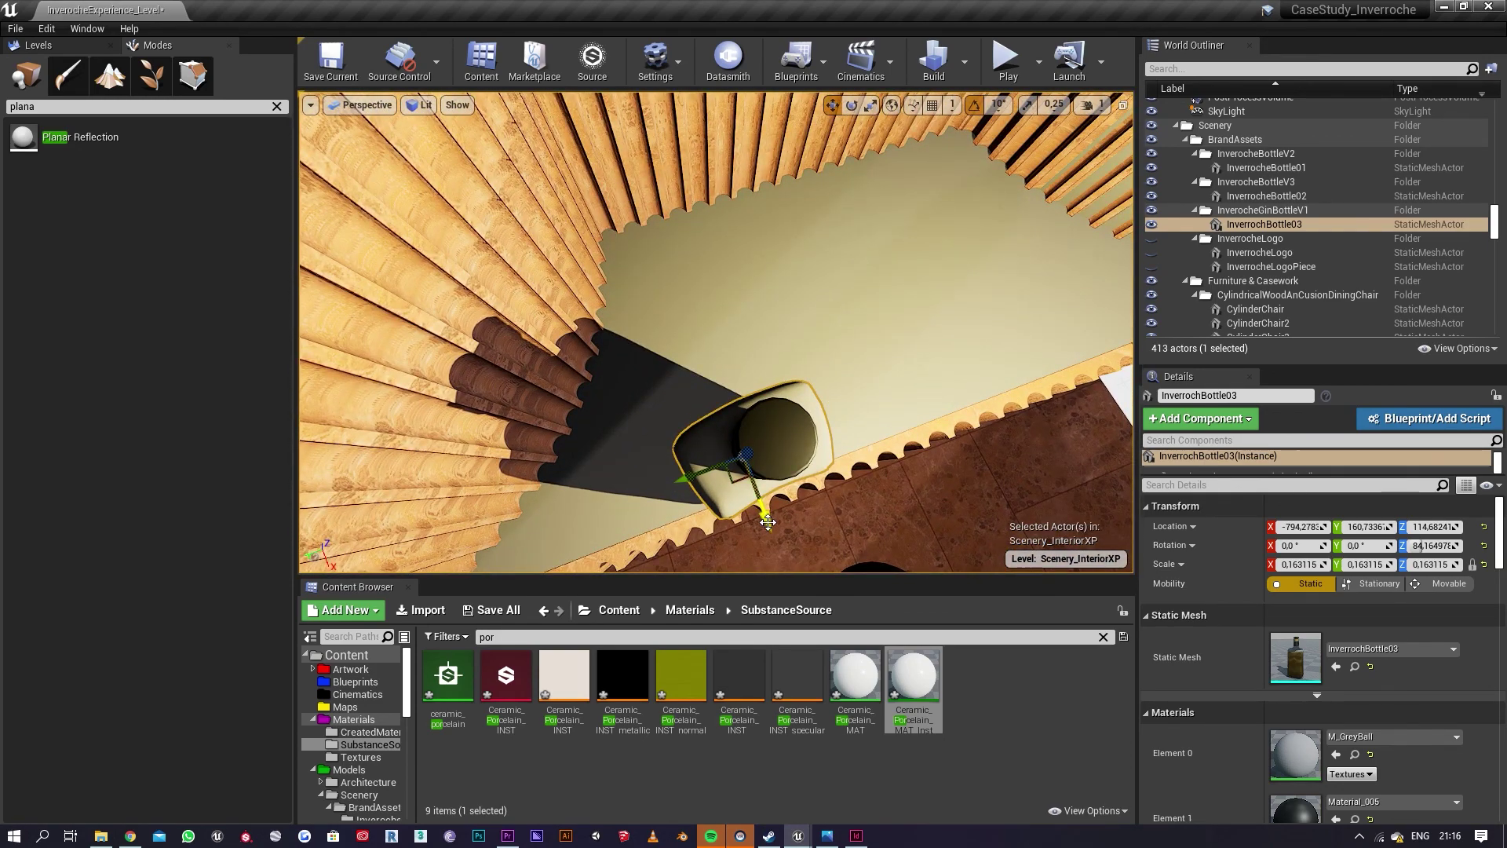
{"action": "left_click_drag", "start_coordinate": [630, 504], "coordinate": [737, 453]}
Step: Duplicate the gin bottle beside the original and rotate the copy to about 94.16° around Z
{"action": "left_click_drag", "start_coordinate": [659, 415], "coordinate": [738, 365], "text": "alt"}
{"action": "key", "text": "e"}
{"action": "left_click_drag", "start_coordinate": [838, 431], "coordinate": [797, 459]}
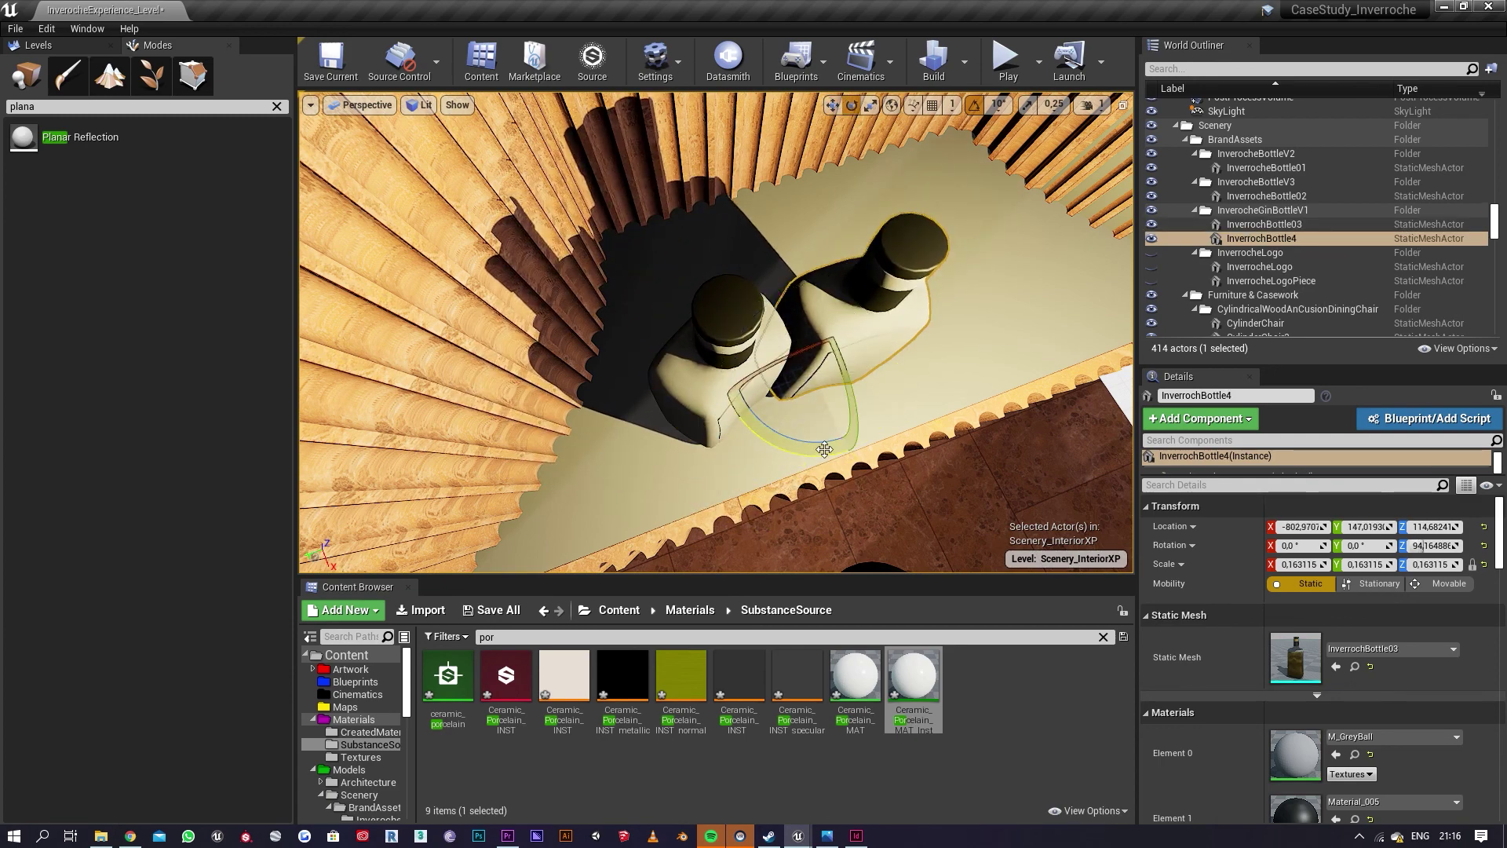
{"action": "right_click_drag", "start_coordinate": [817, 451], "coordinate": [895, 451]}
{"action": "mouse_move", "coordinate": [732, 486]}
{"action": "right_mouse_down"}
{"action": "mouse_move", "coordinate": [691, 464]}
{"action": "mouse_move", "coordinate": [731, 424]}
{"action": "mouse_move", "coordinate": [731, 486]}
{"action": "right_mouse_up"}
Step: Fit the second bottle closely against the first and turn it back to about 84.16° around Z
{"action": "key", "text": "w"}
{"action": "left_click_drag", "start_coordinate": [732, 485], "coordinate": [696, 398]}
{"action": "key", "text": "e"}
{"action": "left_click_drag", "start_coordinate": [706, 469], "coordinate": [731, 472]}
{"action": "key", "text": "w"}
{"action": "left_click_drag", "start_coordinate": [683, 397], "coordinate": [676, 396]}
{"action": "left_click_drag", "start_coordinate": [722, 471], "coordinate": [736, 457]}
Step: Duplicate the second bottle as a third, place it at about Y 135.18 and rotate it to about 94.16° around Z
{"action": "left_click_drag", "start_coordinate": [702, 387], "coordinate": [808, 392], "text": "alt"}
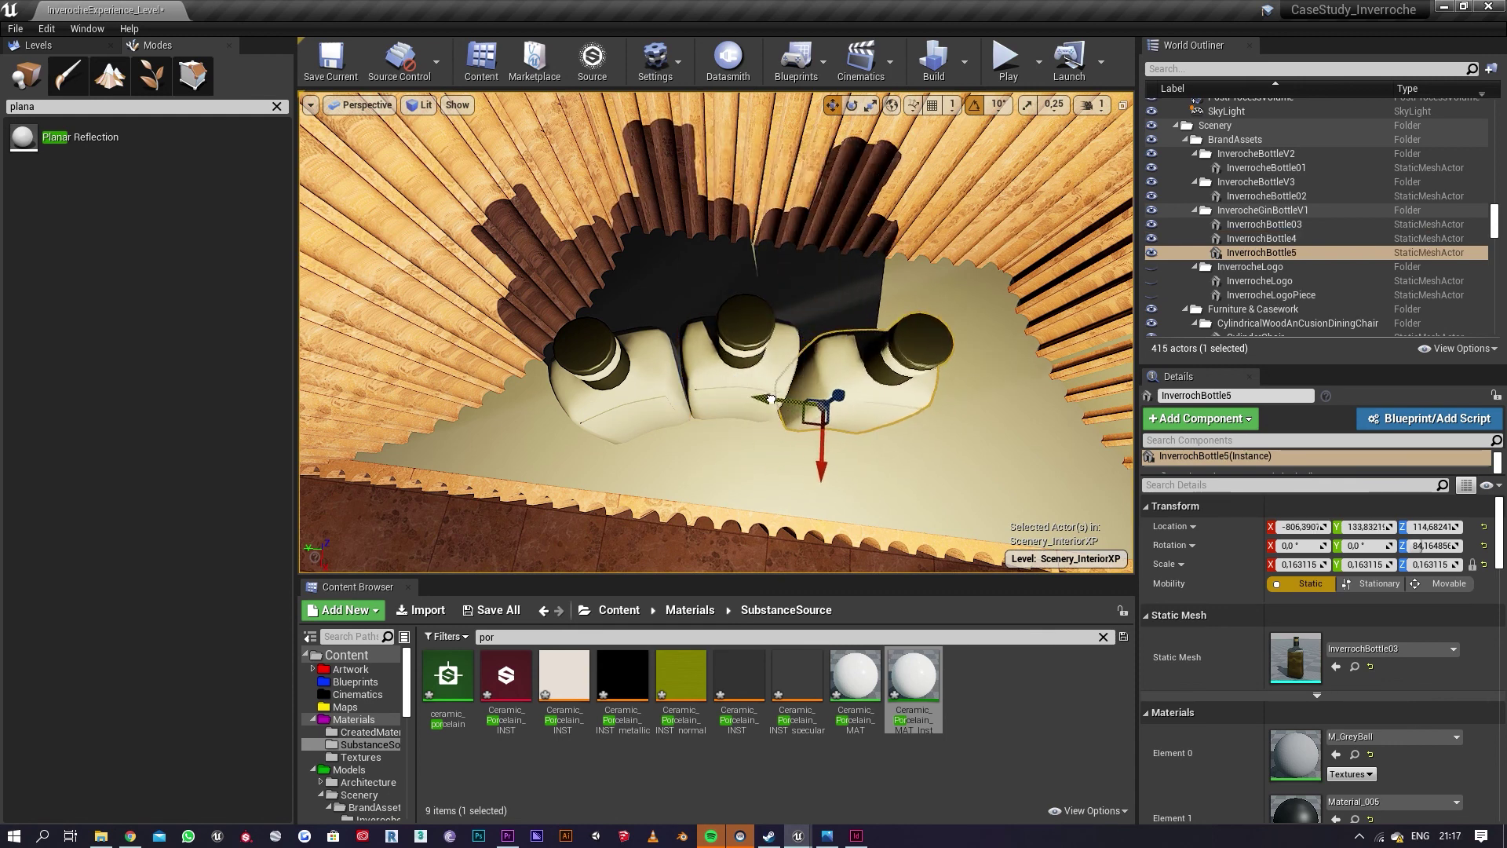
{"action": "key", "text": "e"}
{"action": "left_click_drag", "start_coordinate": [778, 486], "coordinate": [813, 491]}
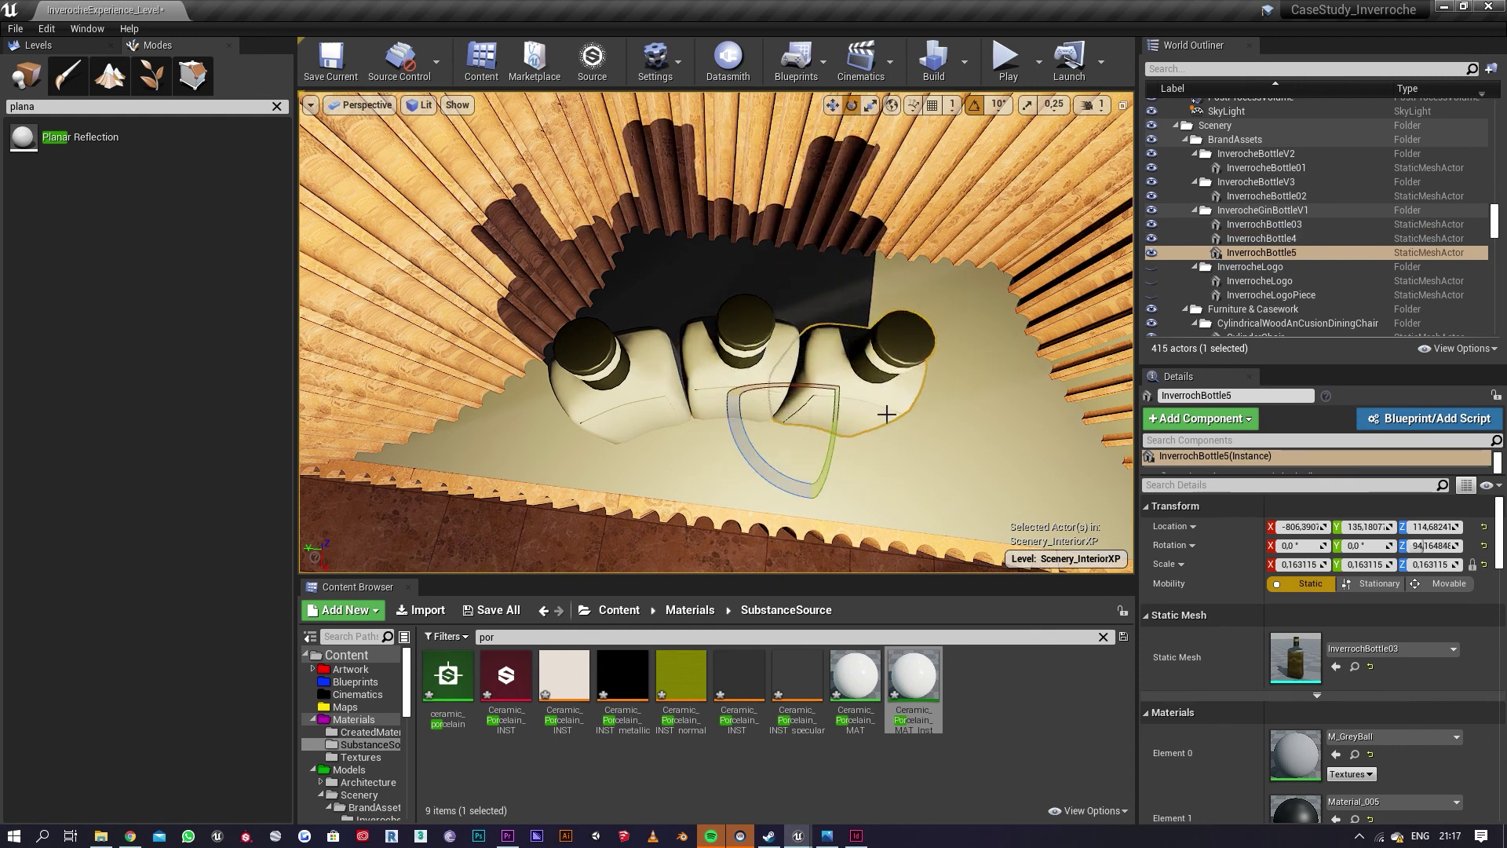
{"action": "mouse_move", "coordinate": [884, 414]}
{"action": "right_mouse_down"}
{"action": "mouse_move", "coordinate": [1021, 400]}
{"action": "mouse_move", "coordinate": [868, 405]}
{"action": "right_mouse_up"}
{"action": "key", "text": "w"}
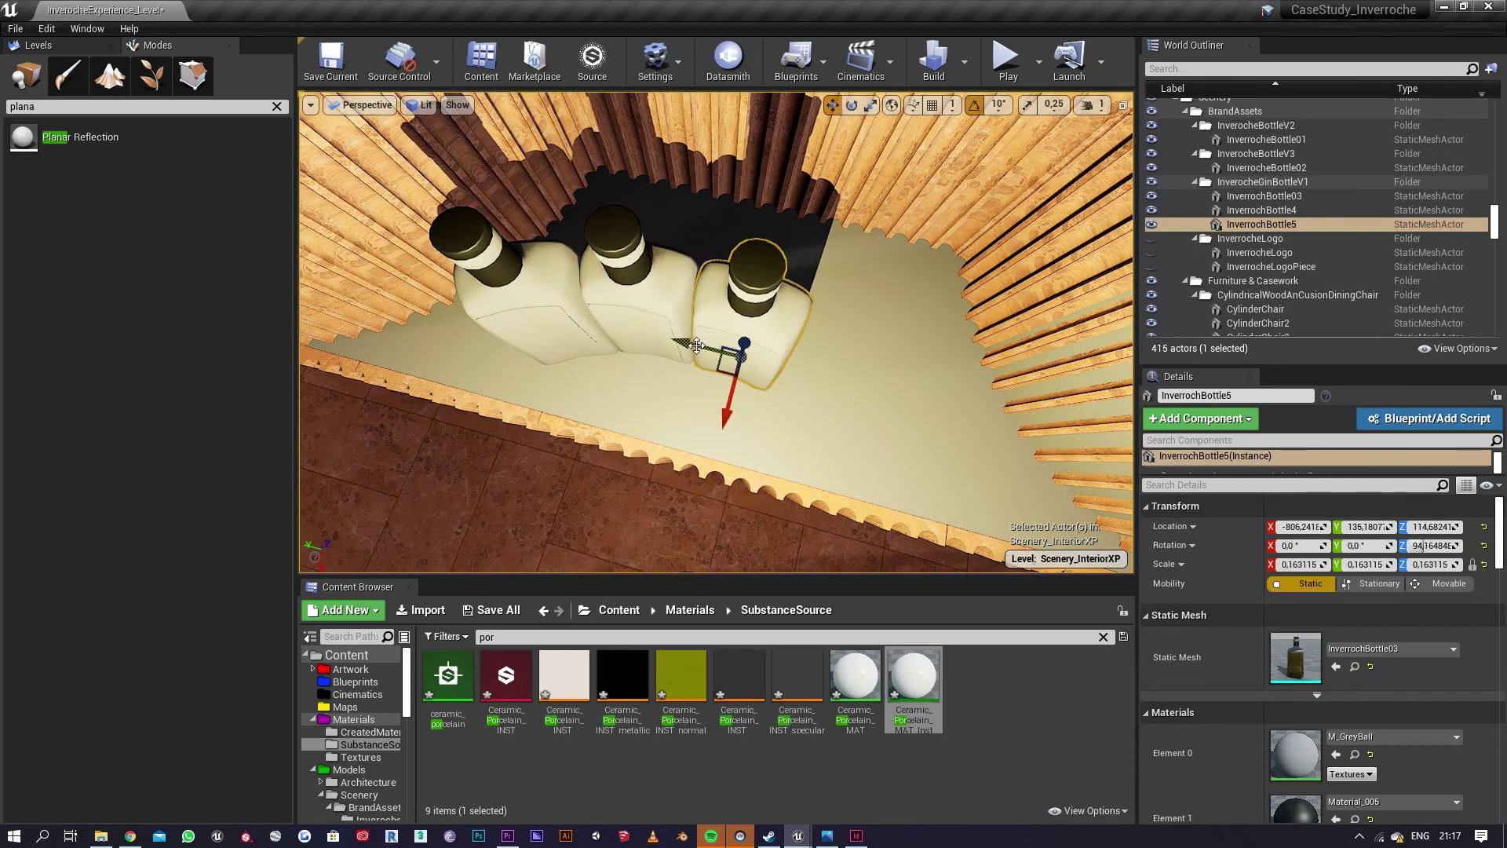
Step: Duplicate the third bottle as a fourth, rotate it to about 104.16° around Z and slide it against its neighbour
{"action": "left_click_drag", "start_coordinate": [696, 345], "coordinate": [802, 373], "text": "alt"}
{"action": "key", "text": "e"}
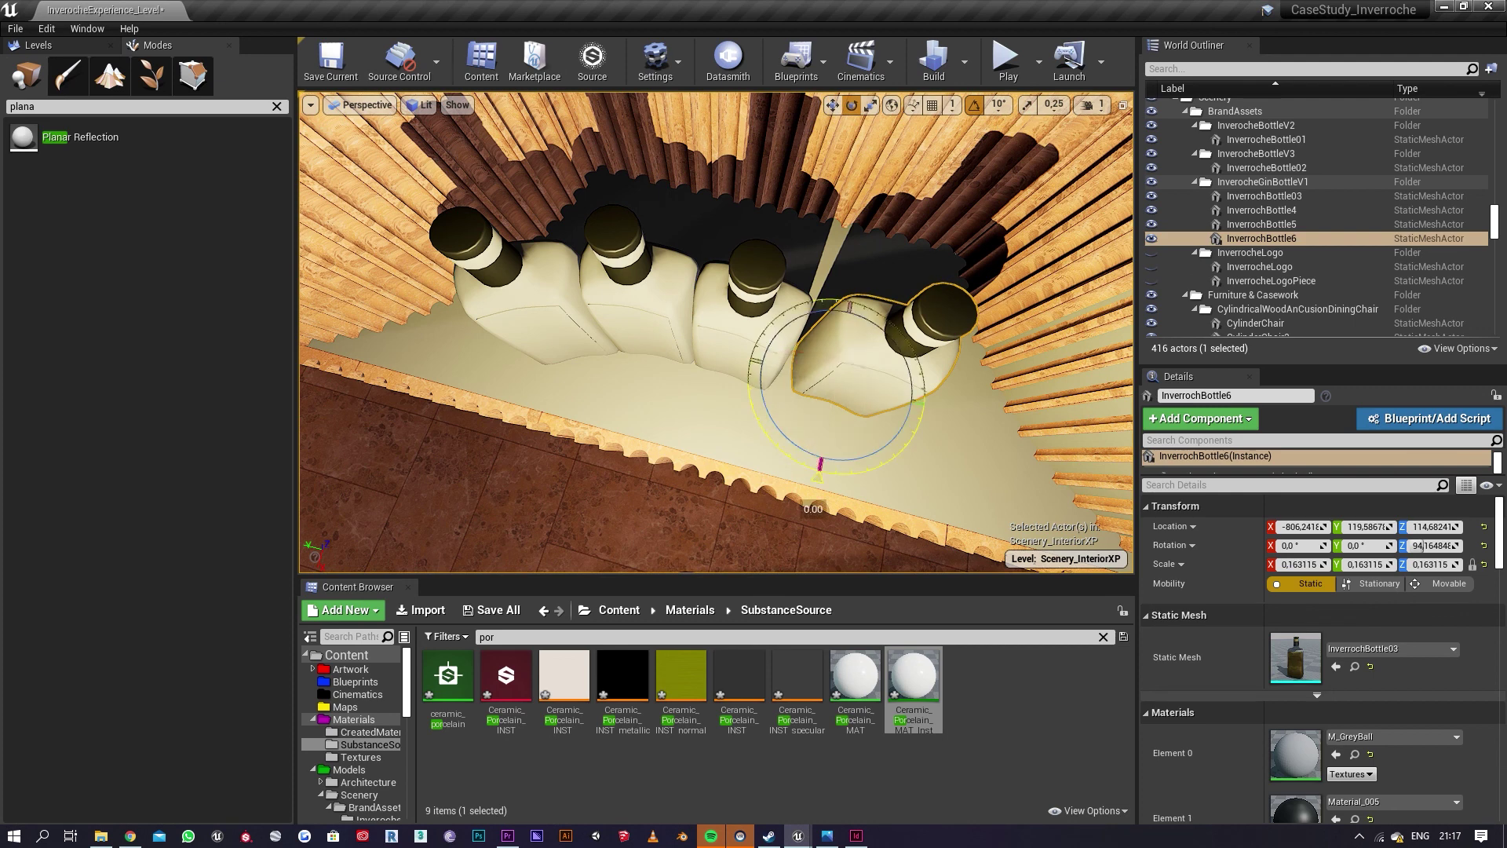
{"action": "mouse_move", "coordinate": [818, 474]}
{"action": "left_mouse_down"}
{"action": "mouse_move", "coordinate": [792, 471]}
{"action": "mouse_move", "coordinate": [818, 456]}
{"action": "left_mouse_up"}
{"action": "key", "text": "w"}
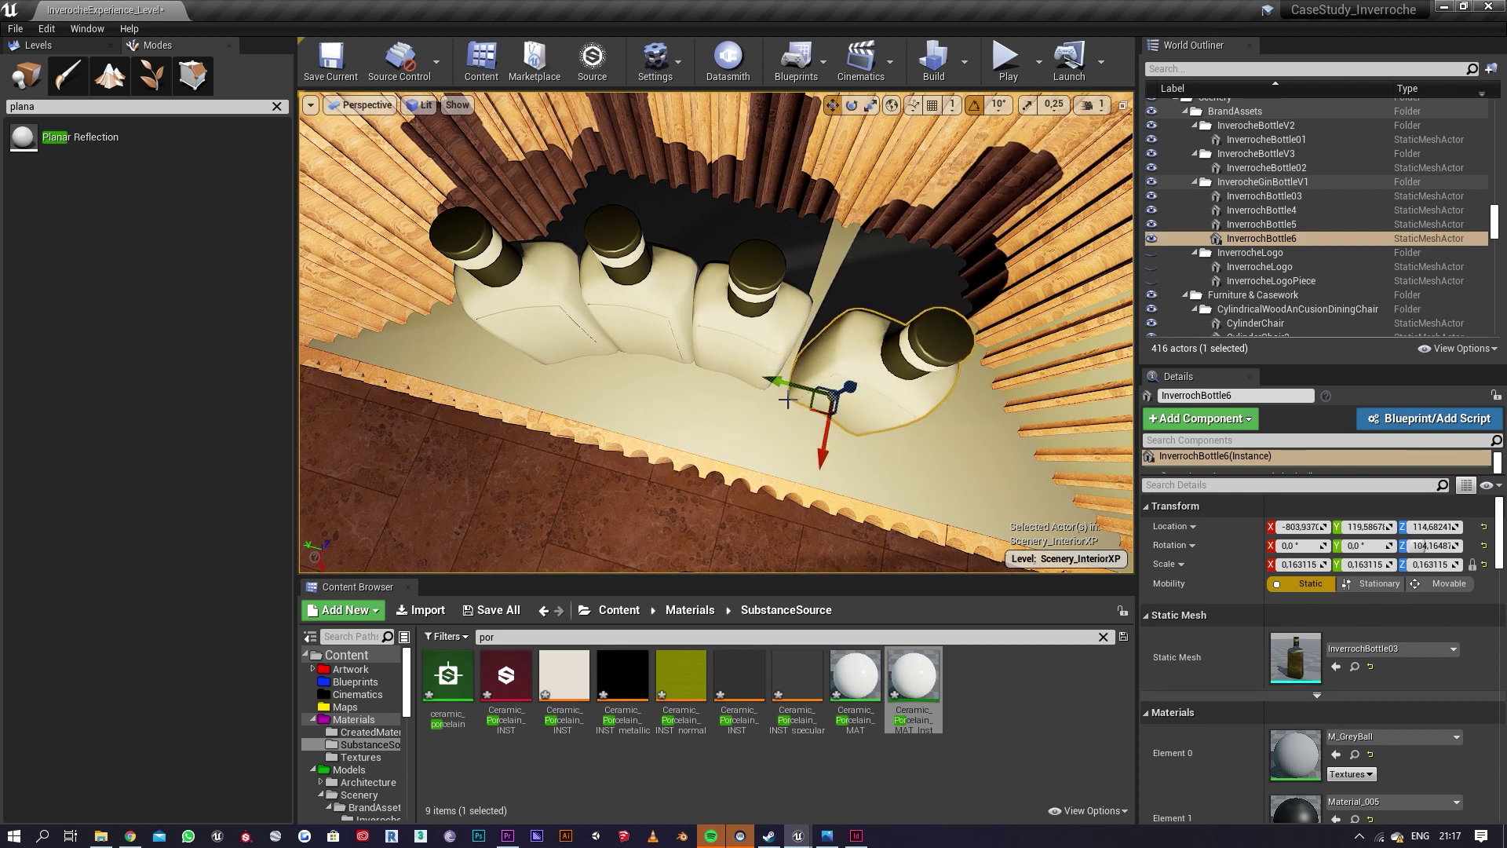
{"action": "left_click_drag", "start_coordinate": [787, 400], "coordinate": [763, 376]}
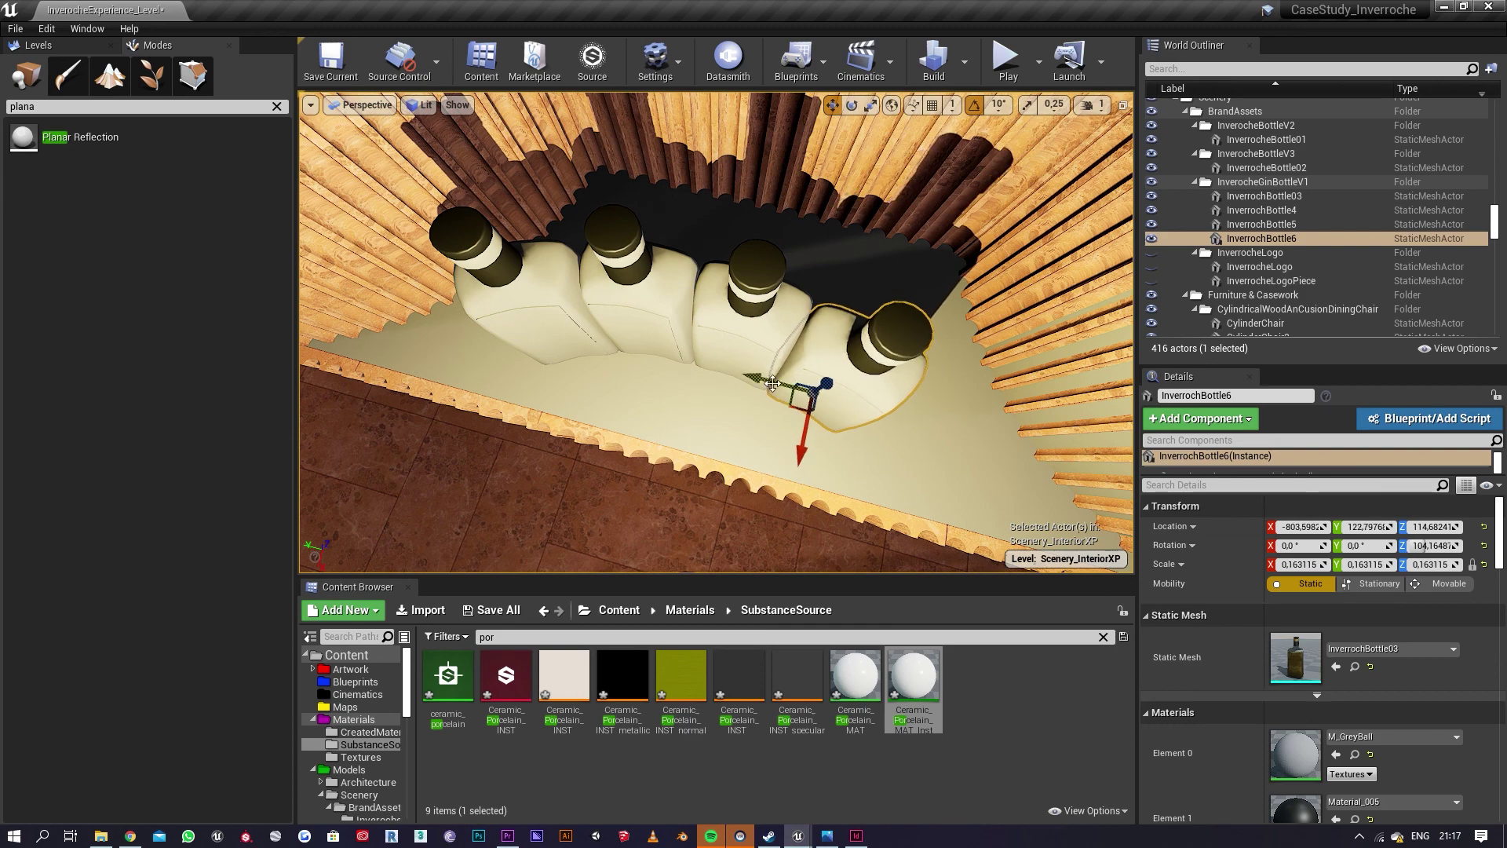
{"action": "right_click_drag", "start_coordinate": [772, 383], "coordinate": [808, 384]}
{"action": "key", "text": "e"}
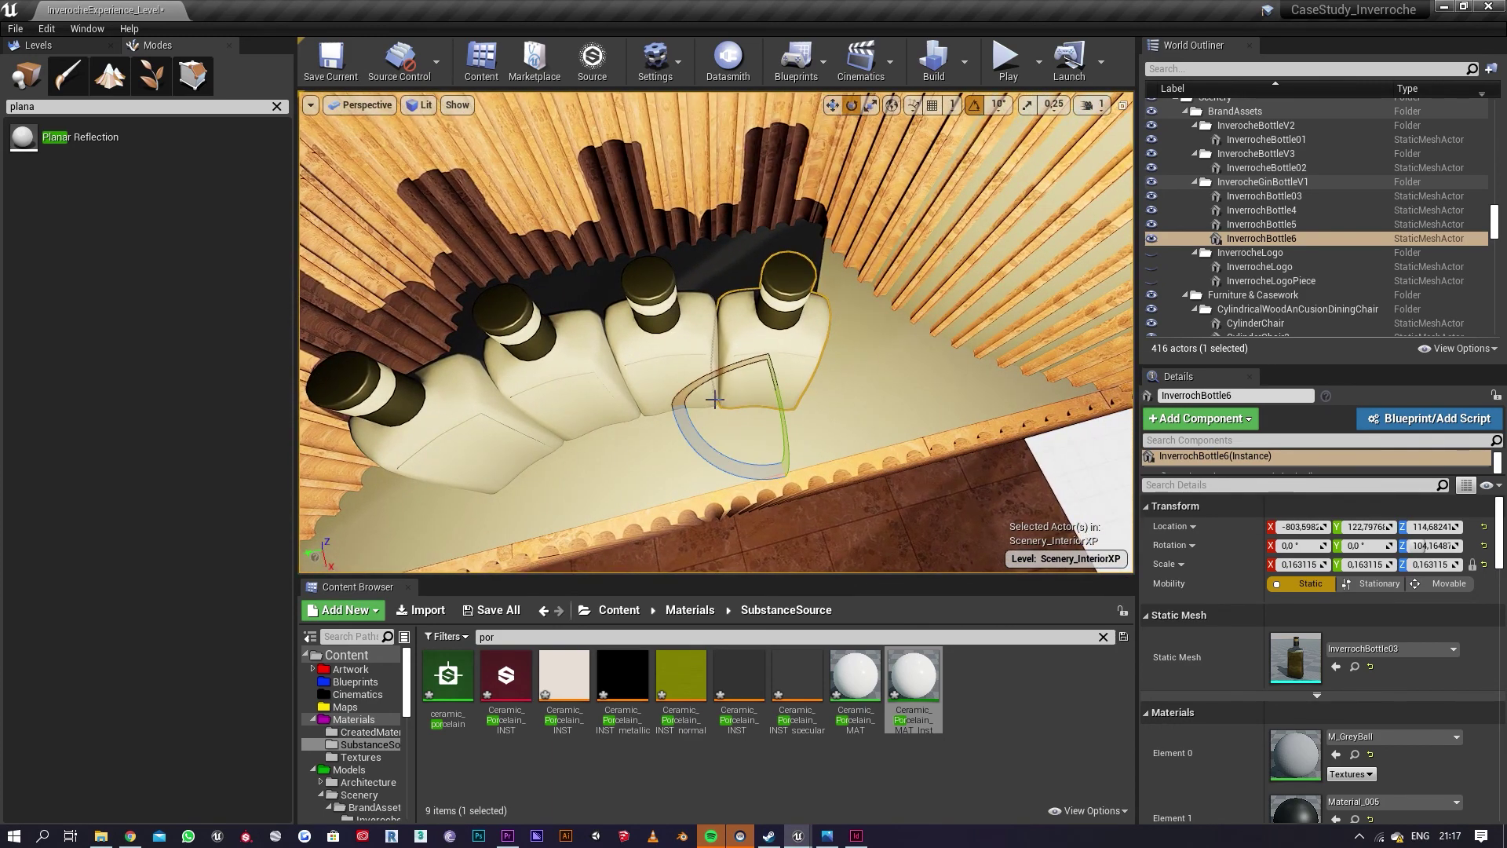
Step: Duplicate the fourth bottle as a fifth and fit it closely at the end of the row
{"action": "key", "text": "w"}
{"action": "left_click_drag", "start_coordinate": [707, 399], "coordinate": [849, 452], "text": "alt"}
{"action": "key", "text": "e"}
{"action": "key", "text": "w"}
{"action": "right_click_drag", "start_coordinate": [849, 453], "coordinate": [809, 453]}
{"action": "middle_click_drag", "start_coordinate": [809, 452], "coordinate": [754, 452]}
{"action": "left_click_drag", "start_coordinate": [776, 415], "coordinate": [788, 413]}
Step: Select all five gin bottles in the niche and group them
{"action": "right_click_drag", "start_coordinate": [843, 431], "coordinate": [746, 232]}
{"action": "left_click_drag", "start_coordinate": [1086, 444], "coordinate": [1003, 432], "text": "alt"}
{"action": "left_click", "coordinate": [765, 411], "text": "ctrl"}
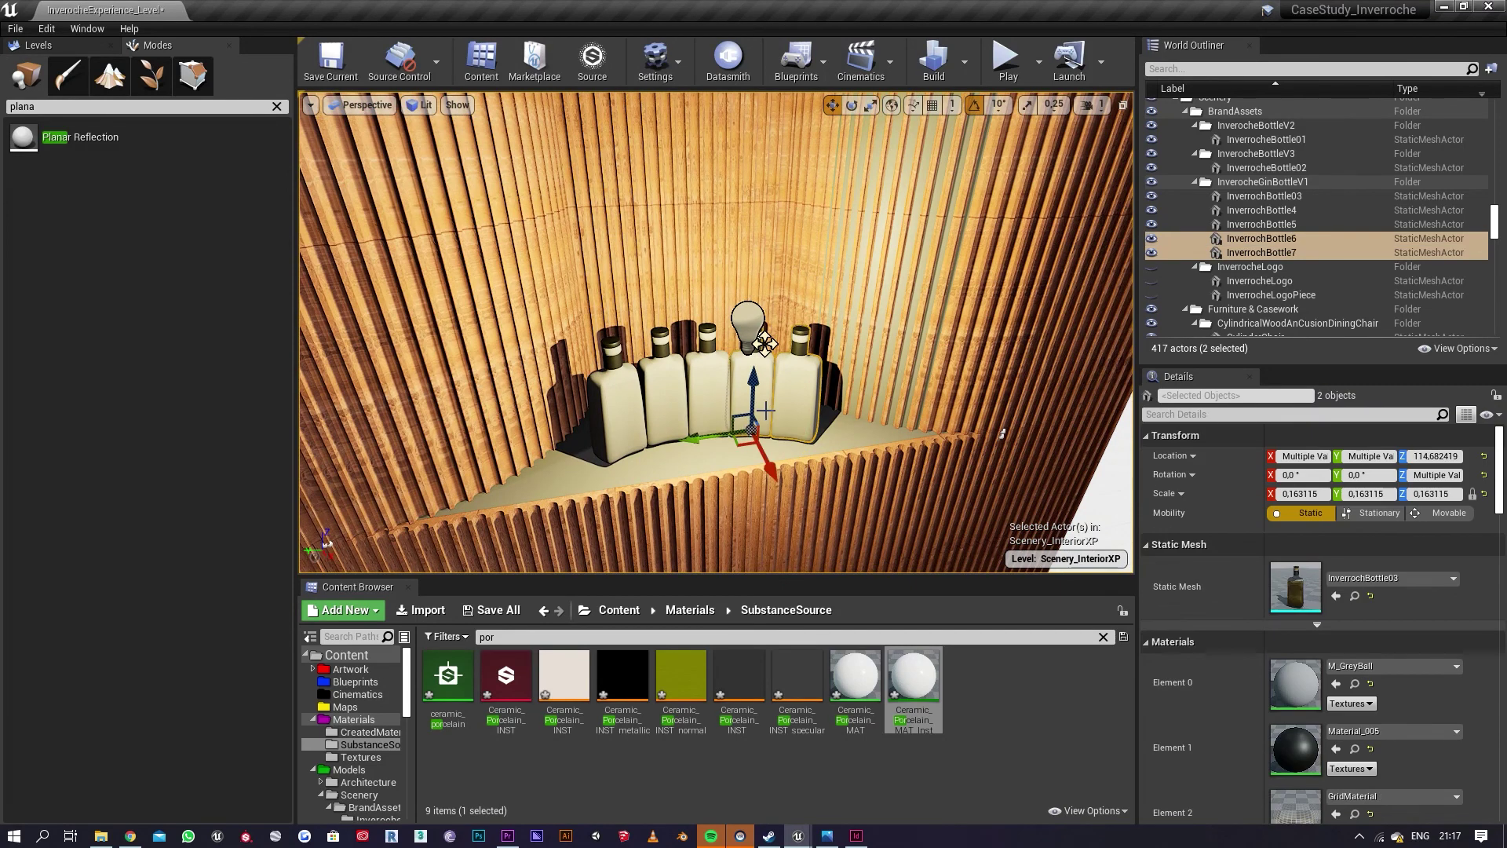
{"action": "left_click", "coordinate": [701, 401], "text": "ctrl"}
{"action": "left_click", "coordinate": [671, 444], "text": "ctrl"}
{"action": "left_click", "coordinate": [612, 412], "text": "ctrl"}
{"action": "key", "text": "ctrl+g"}
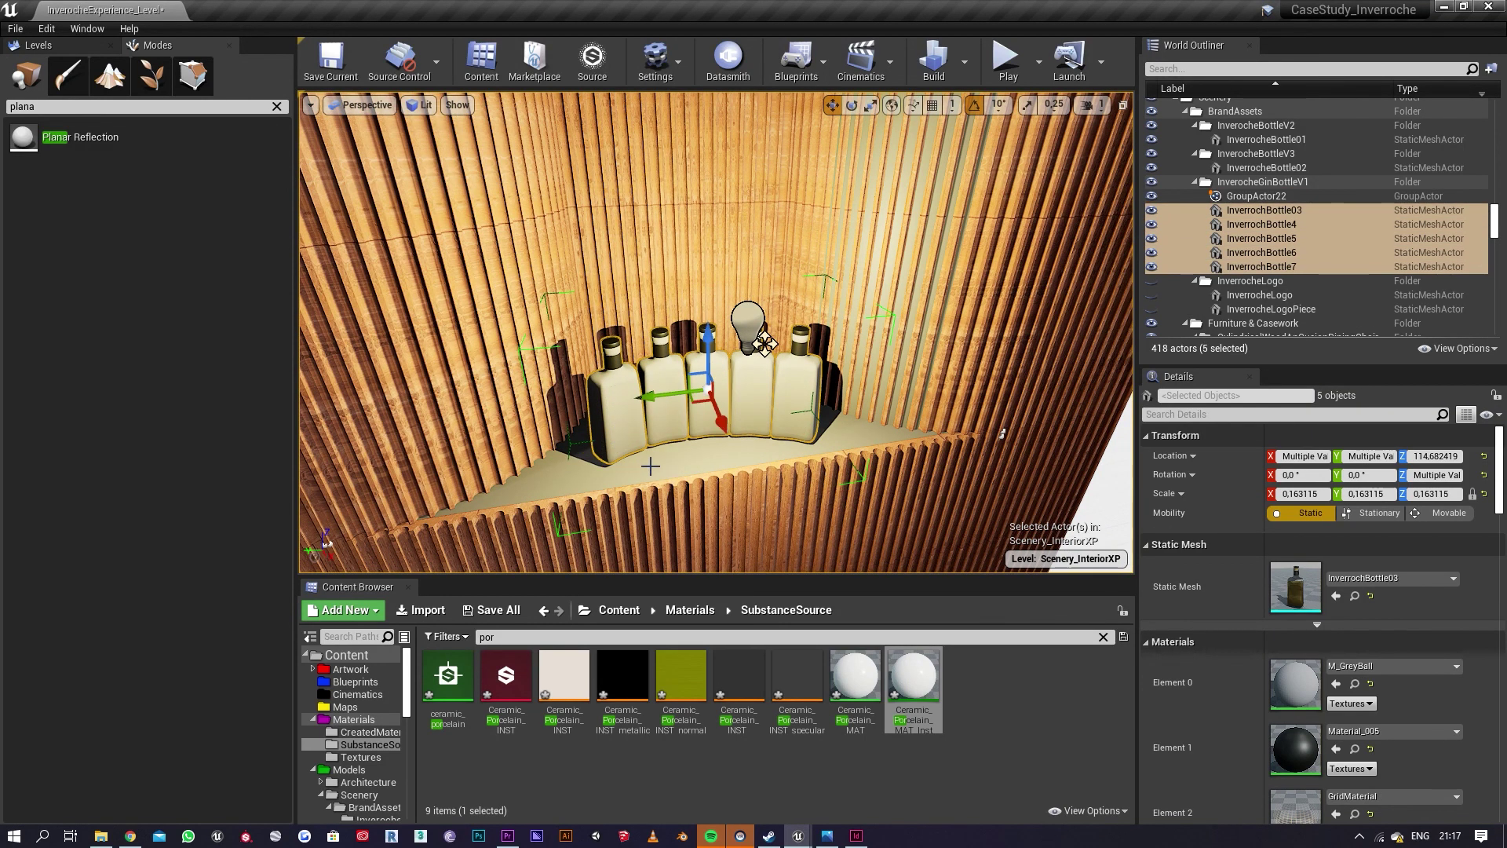
Step: Rotate the bottle group around its vertical axis so the row faces out of the niche
{"action": "key", "text": "e"}
{"action": "left_click_drag", "start_coordinate": [710, 439], "coordinate": [766, 430]}
{"action": "right_click_drag", "start_coordinate": [710, 423], "coordinate": [754, 392]}
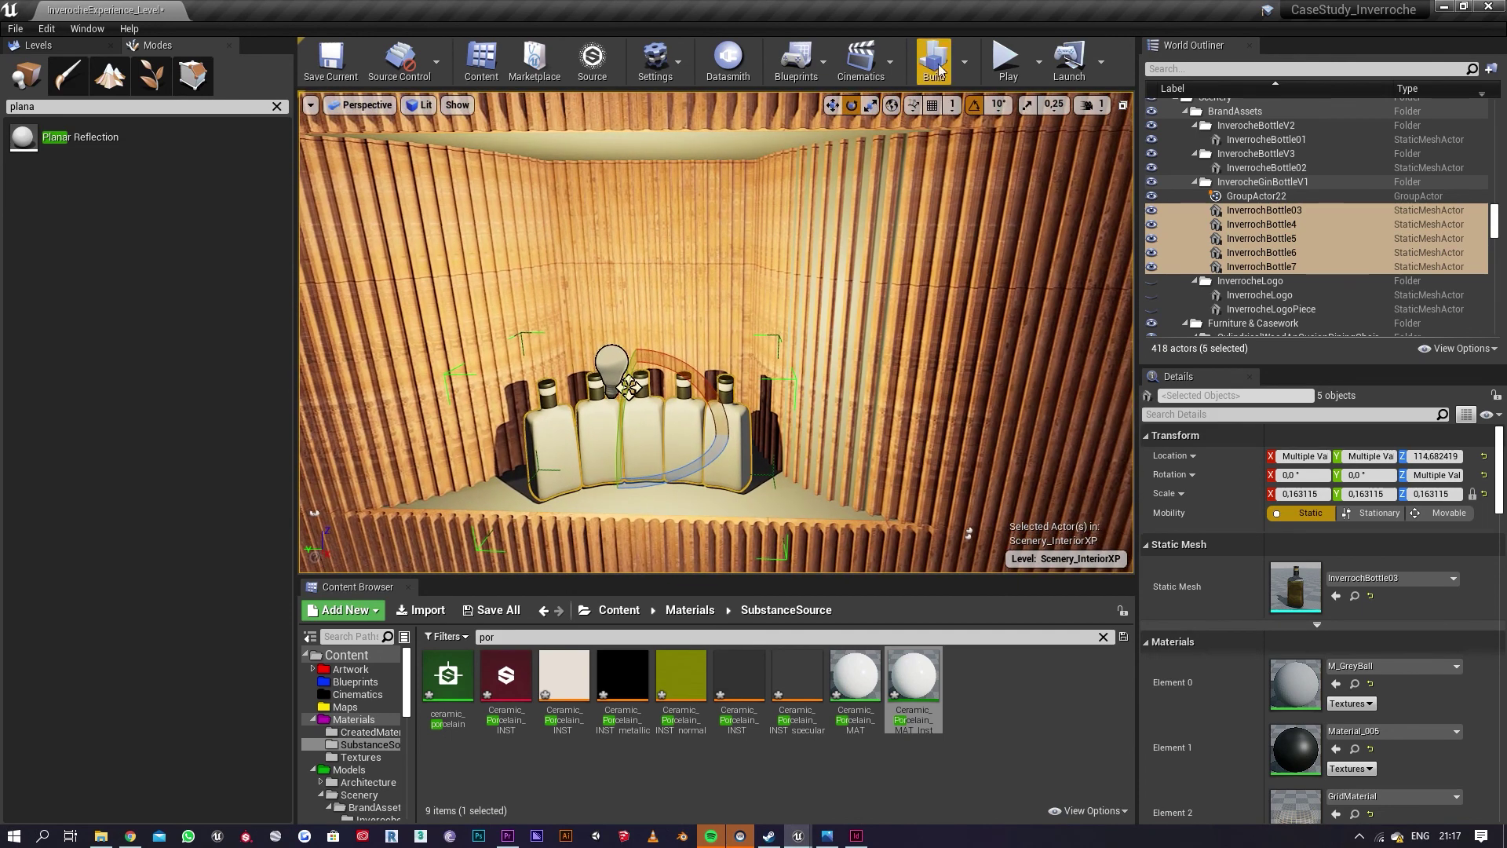
{"action": "left_click_drag", "start_coordinate": [669, 473], "coordinate": [620, 480]}
Step: Assign the Glass_V2_Clear_MAT material to Element 0 of the five grouped bottles
{"action": "right_click_drag", "start_coordinate": [620, 481], "coordinate": [781, 497]}
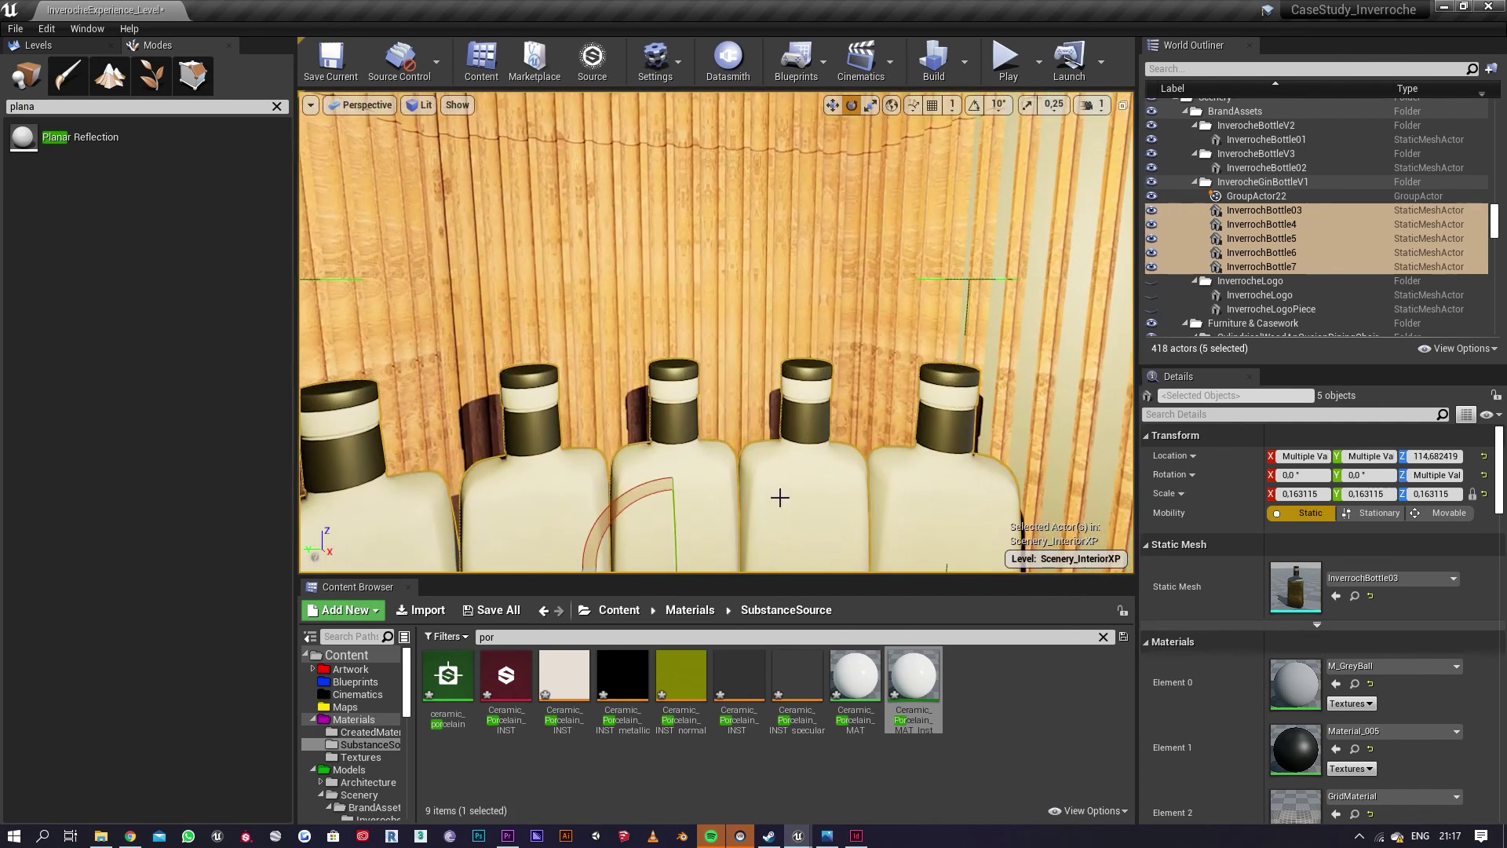
{"action": "left_click", "coordinate": [1408, 666]}
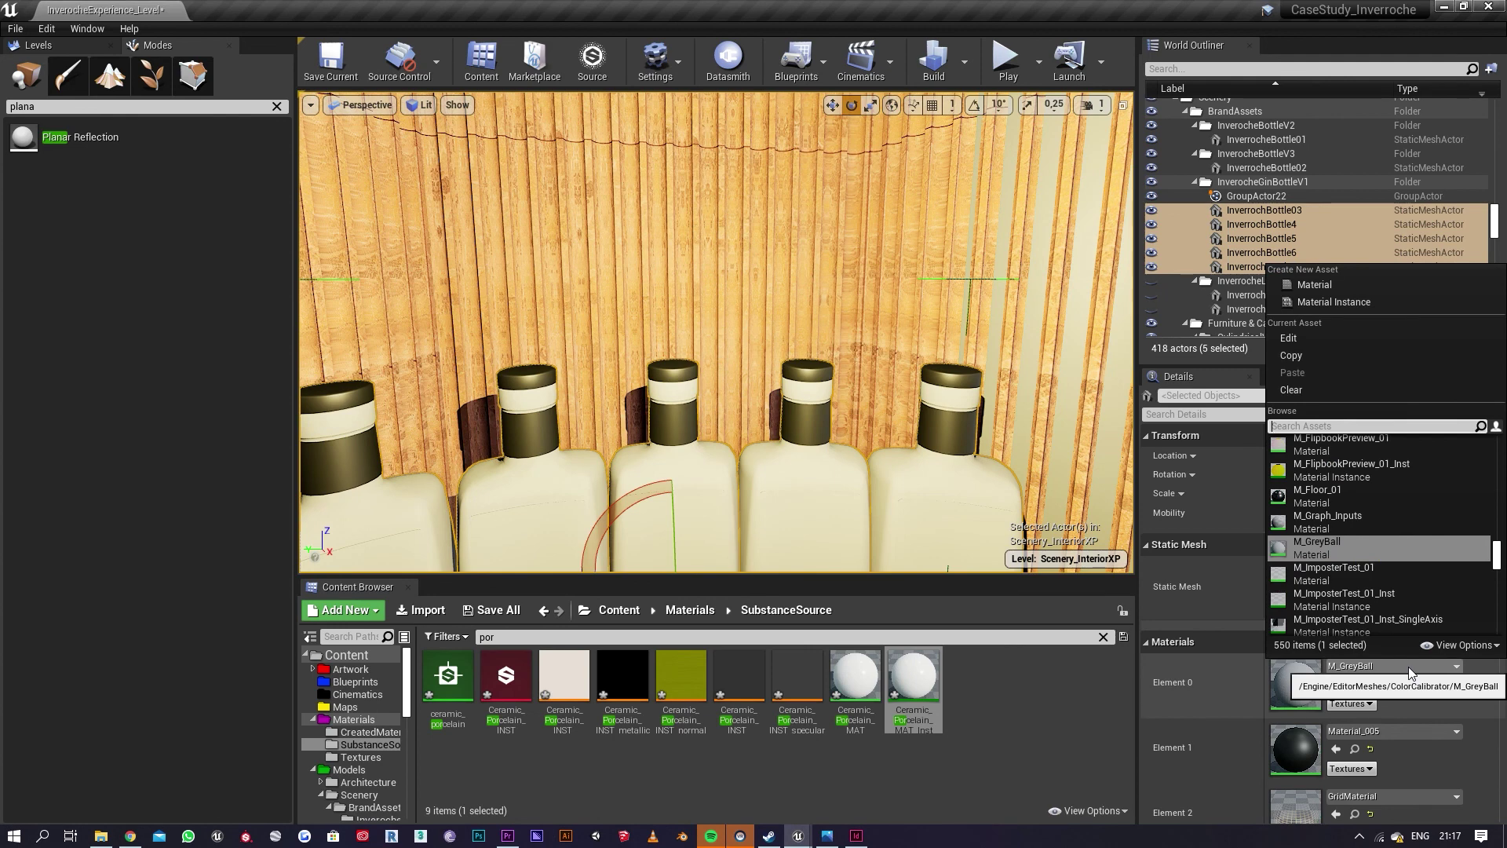
{"action": "type", "text": "tran"}
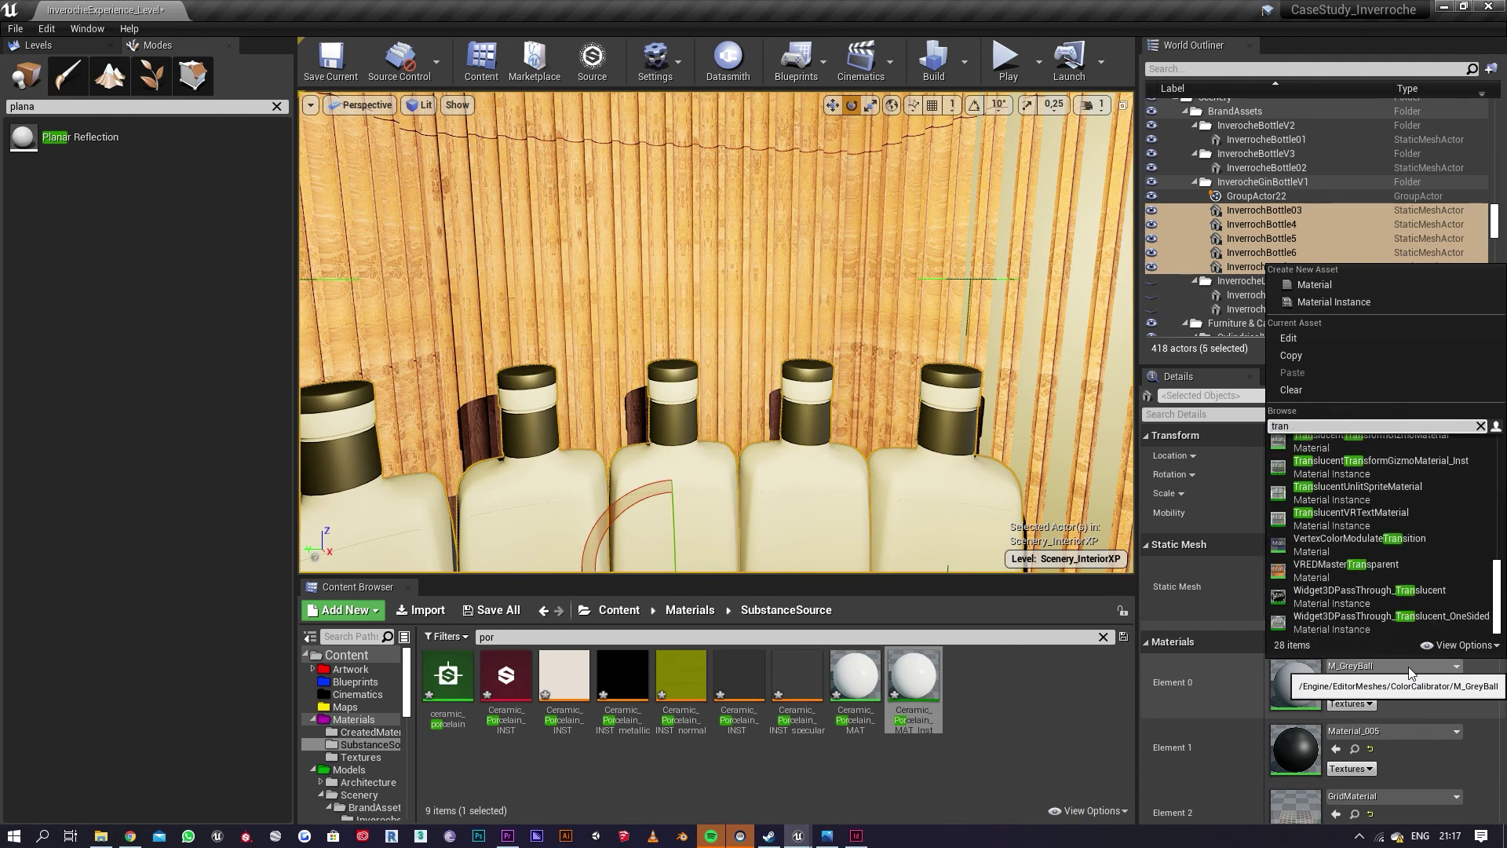
{"action": "key", "text": "BackSpace"}
{"action": "type", "text": "glass"}
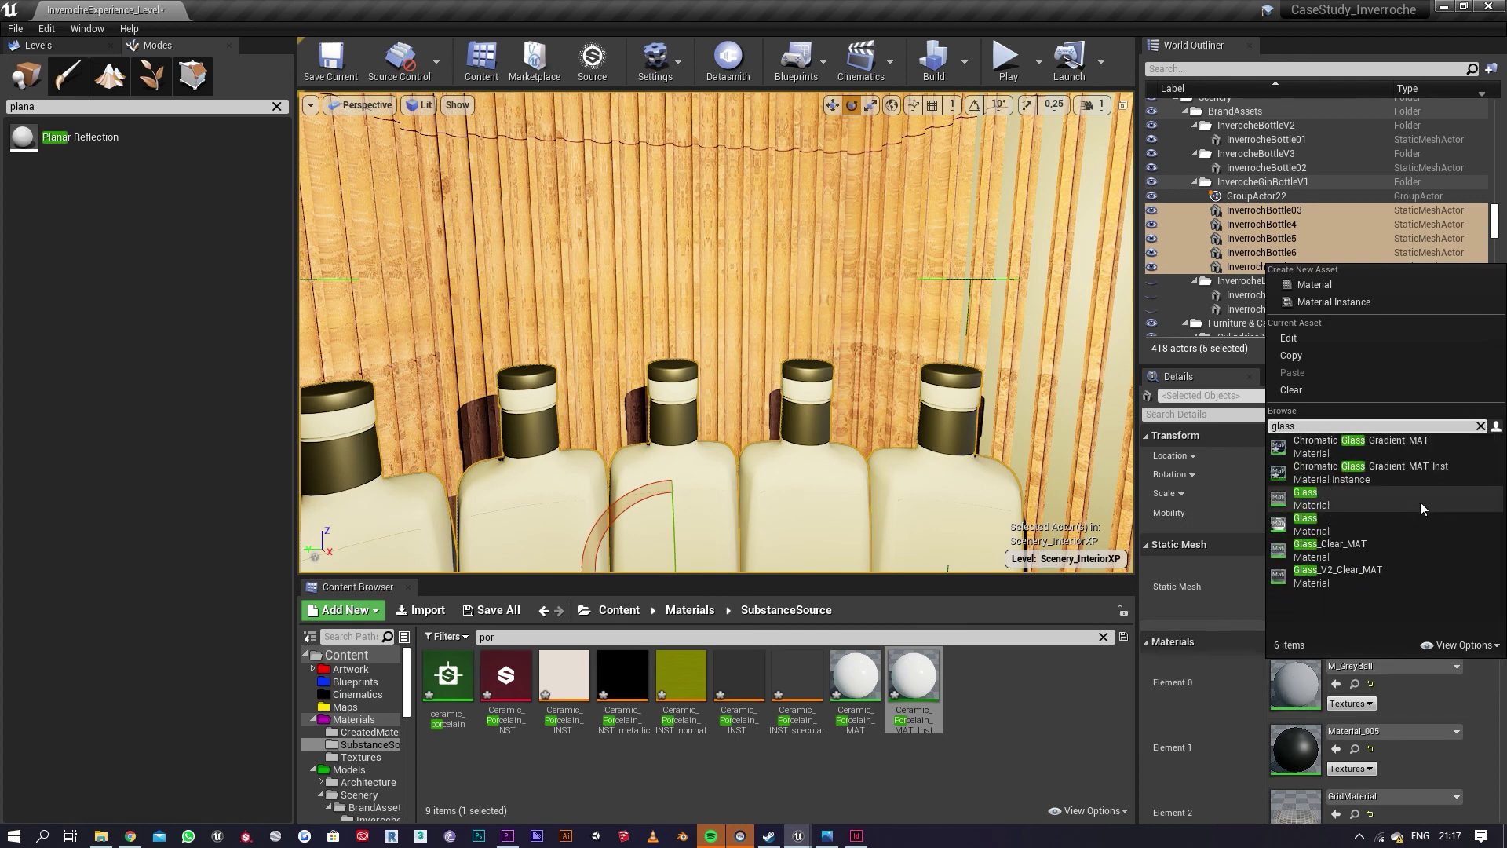
{"action": "left_click", "coordinate": [1364, 601]}
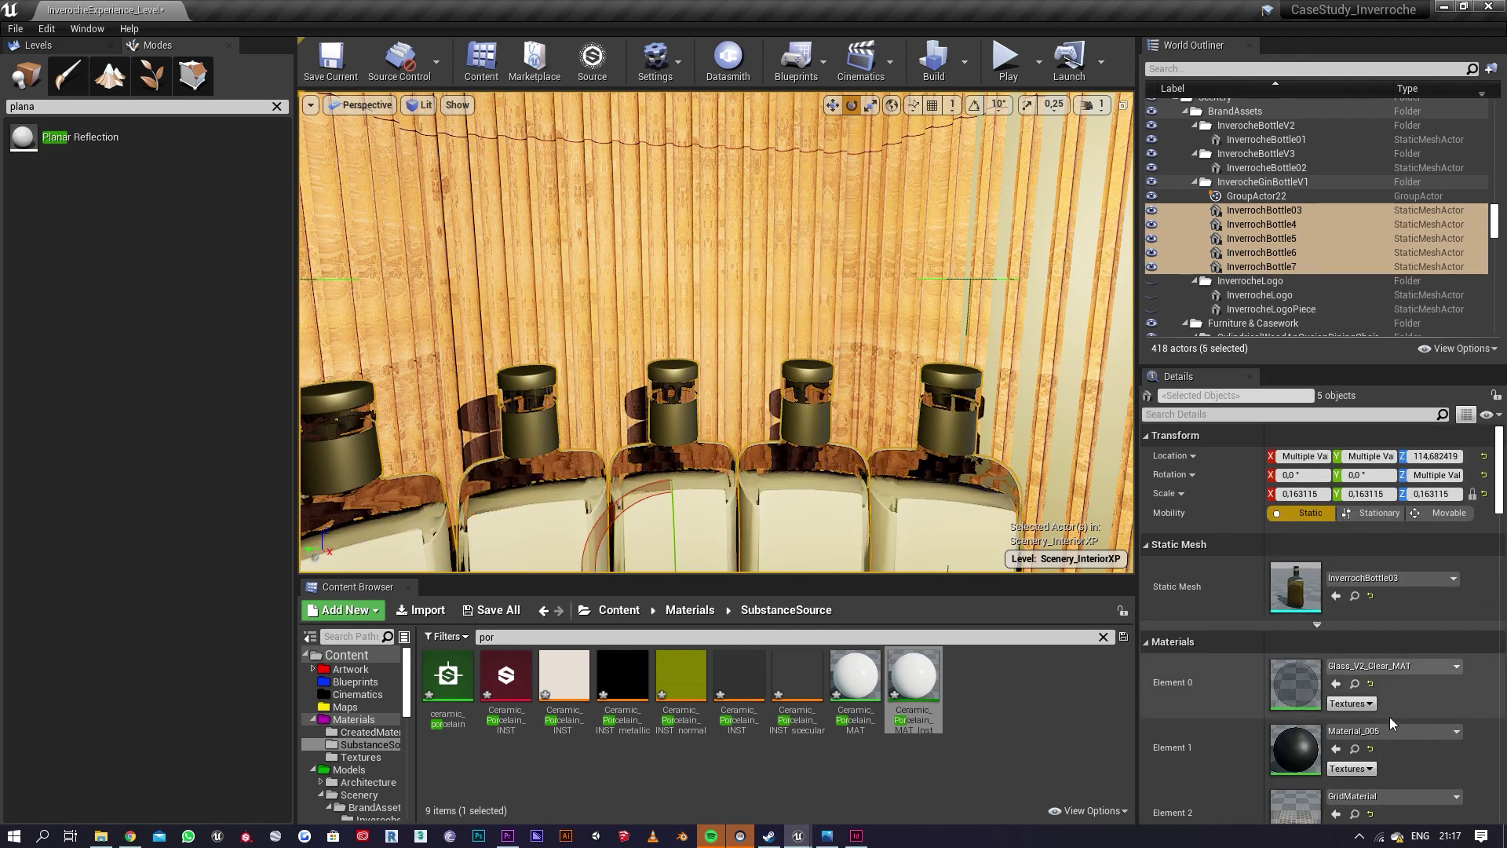
Step: Assign the Glass_V2_Clear_MAT material to Element 2 of the five bottles
{"action": "left_click", "coordinate": [1392, 794]}
{"action": "type", "text": "glas"}
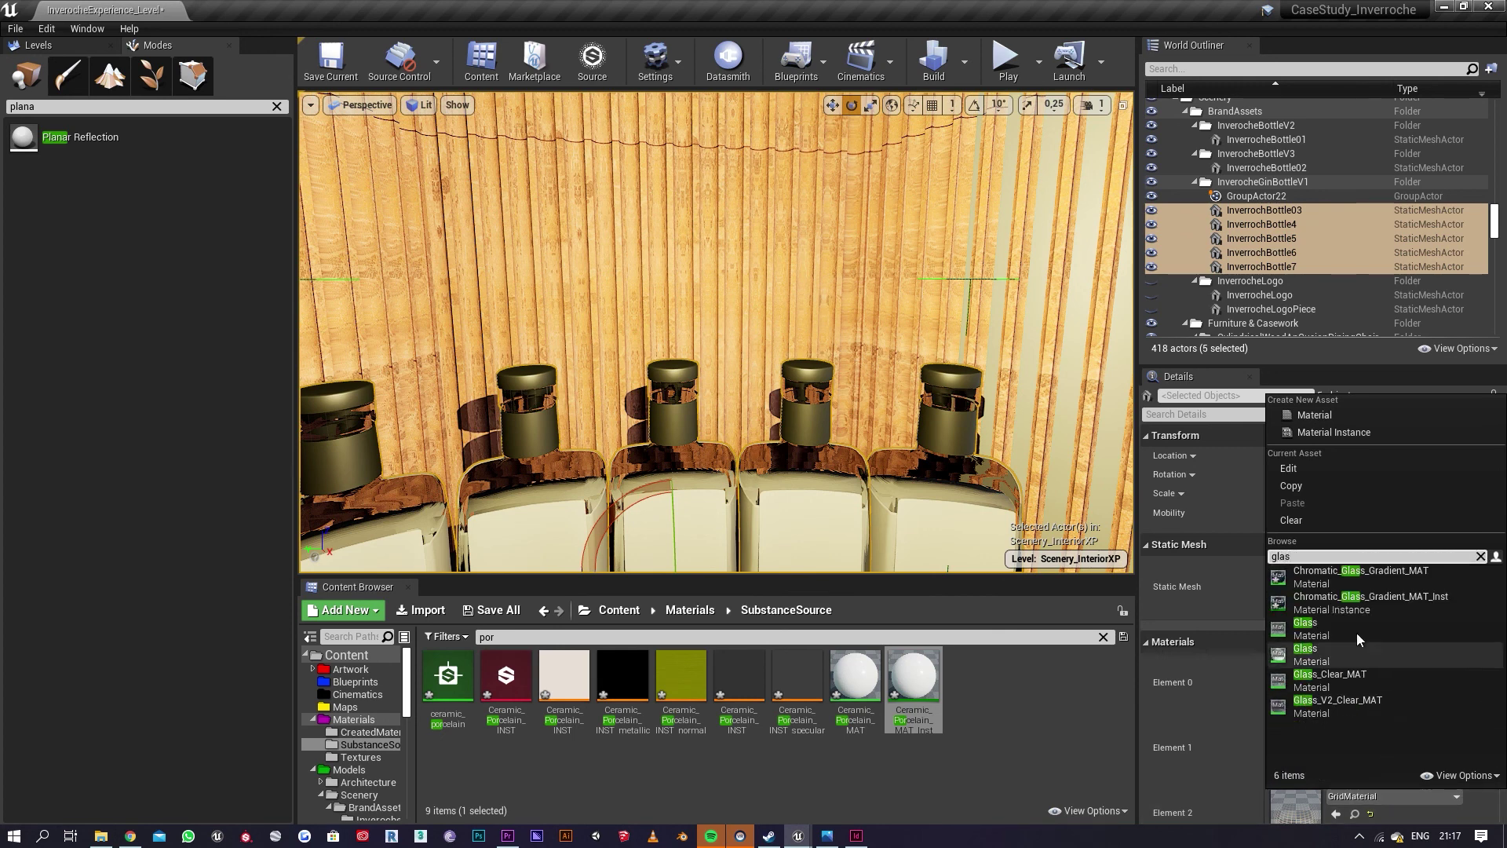
{"action": "left_click", "coordinate": [1344, 704]}
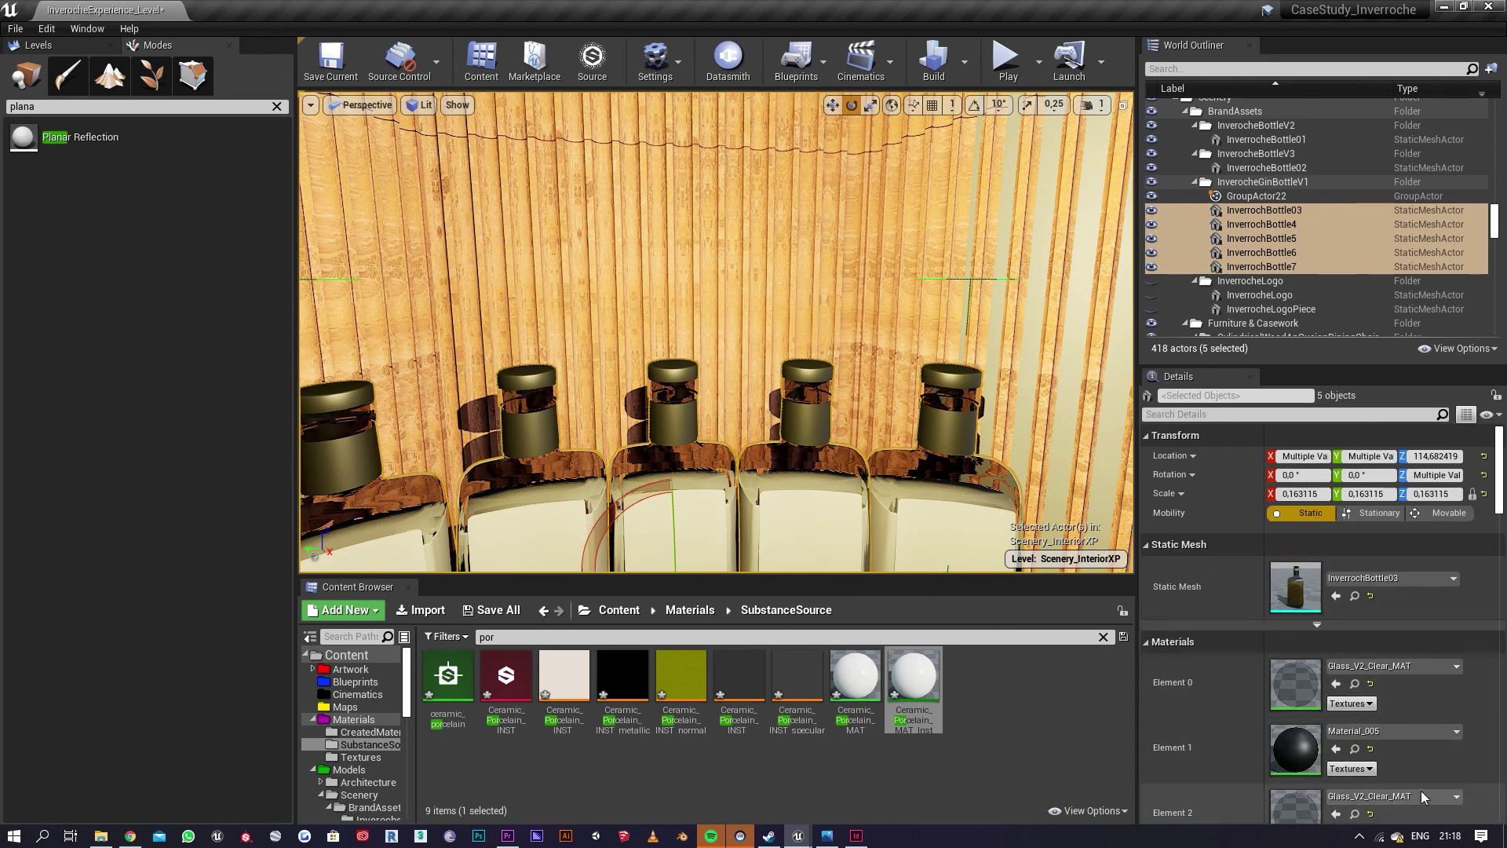
Step: Assign the Beech_Toast_Wood_MAT_Inst material to Element 2 of the five grouped bottles
{"action": "left_click", "coordinate": [1449, 798]}
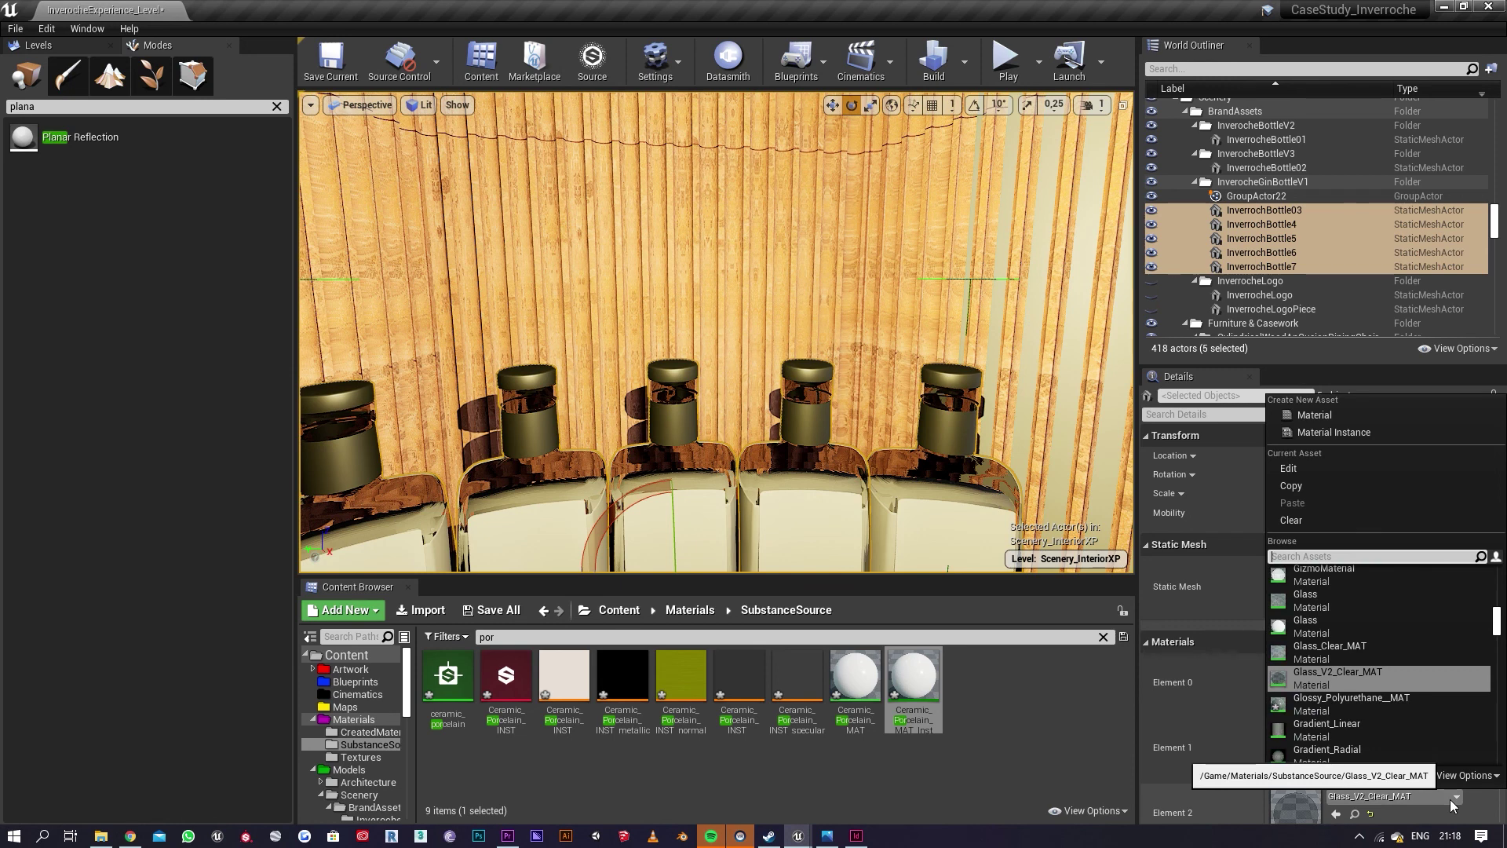
{"action": "type", "text": "woo"}
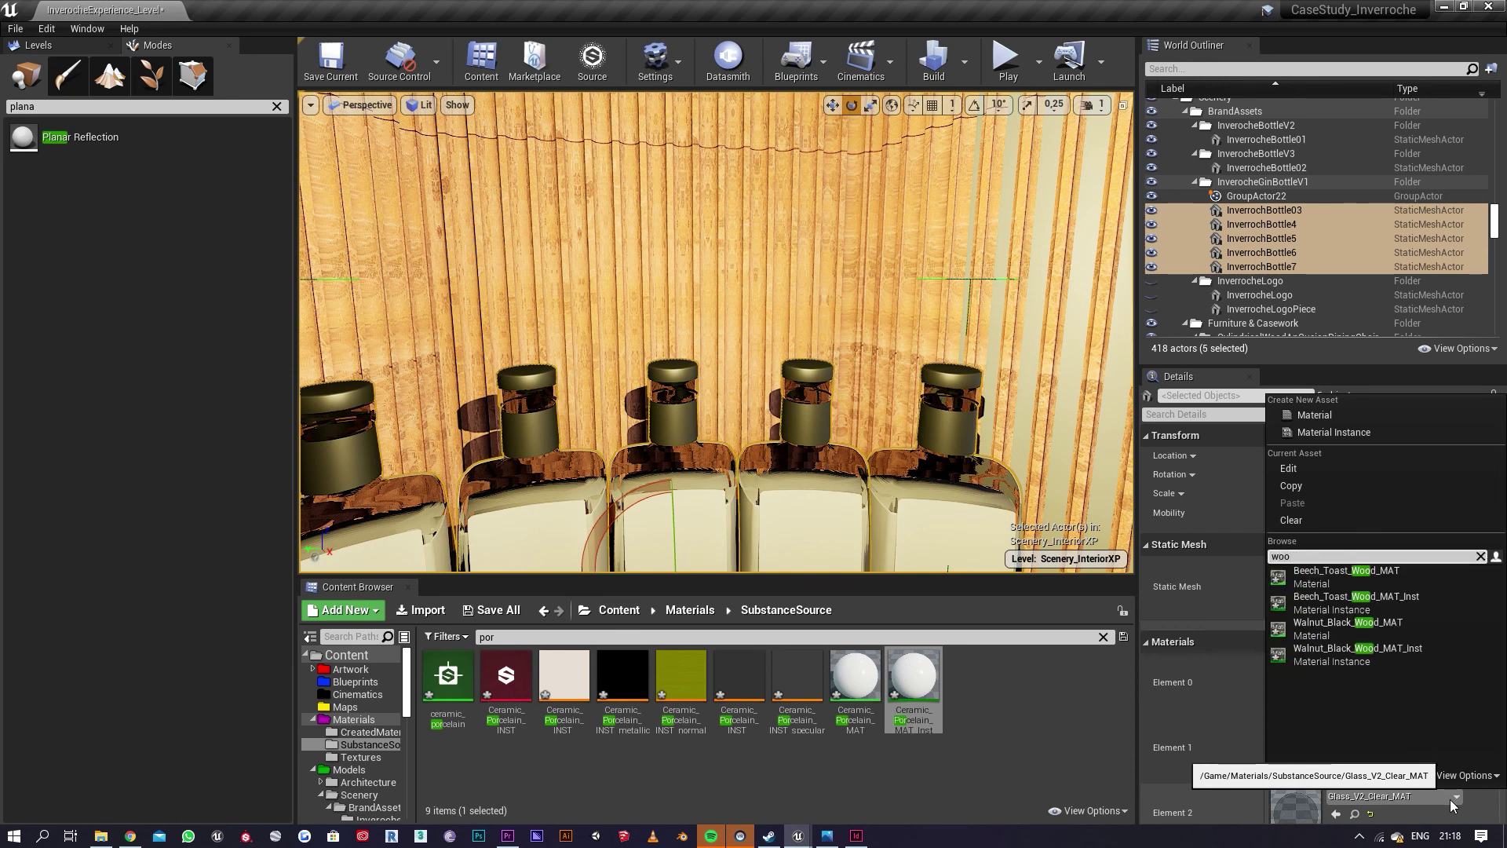
{"action": "left_click", "coordinate": [1396, 612]}
{"action": "right_click_drag", "start_coordinate": [1020, 518], "coordinate": [691, 372]}
Step: Assign the M_Water_Lake_Inst material to Element 3 of the five bottles and inspect the row in the niche
{"action": "scroll", "coordinate": [1449, 751], "scroll_direction": "down", "scroll_amount": 3}
{"action": "scroll", "coordinate": [1448, 752], "scroll_direction": "down", "scroll_amount": 2}
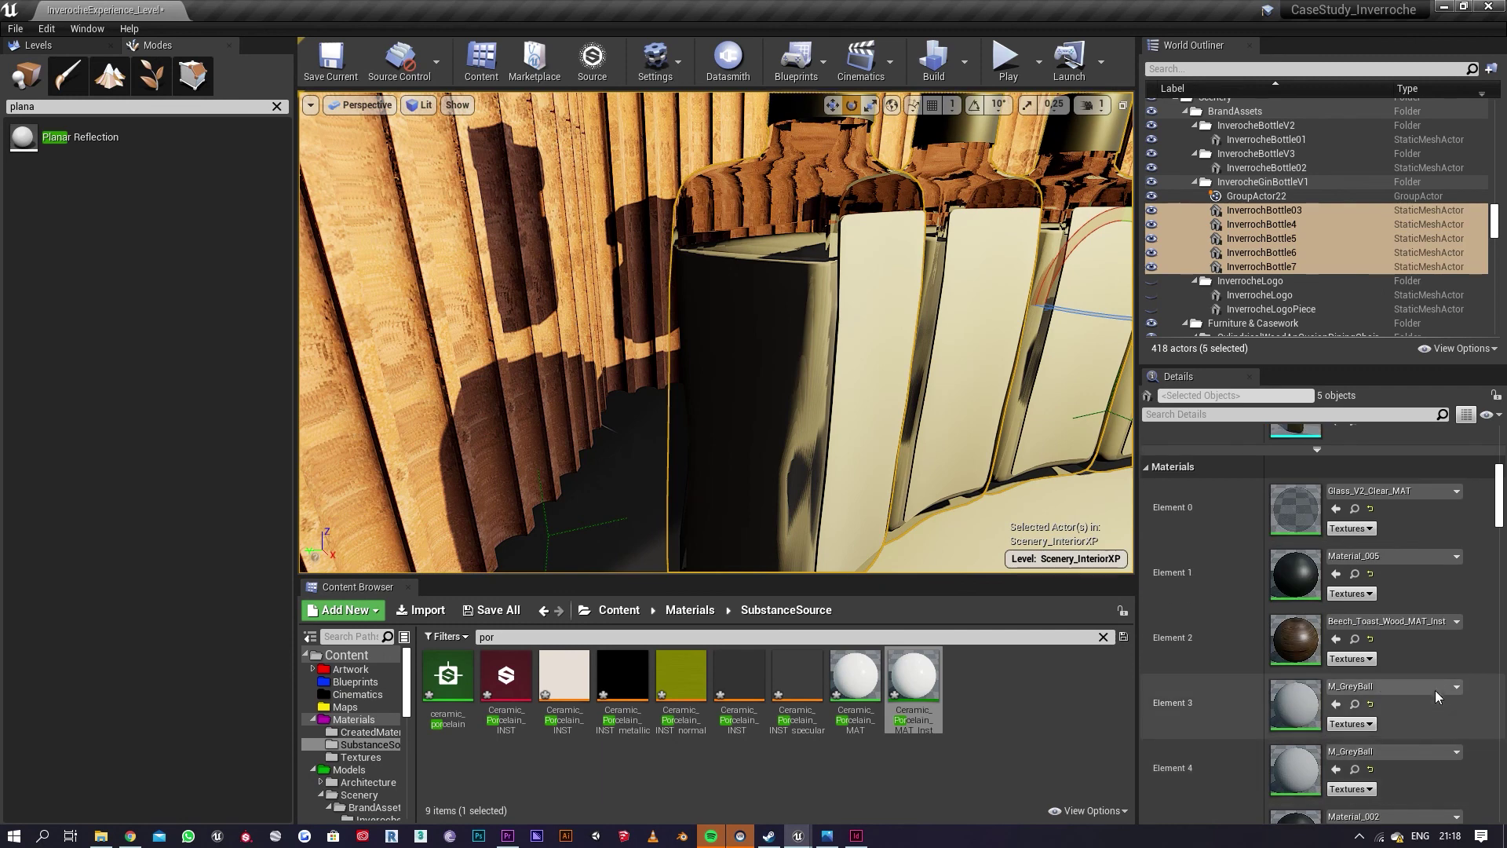
{"action": "left_click", "coordinate": [1443, 688]}
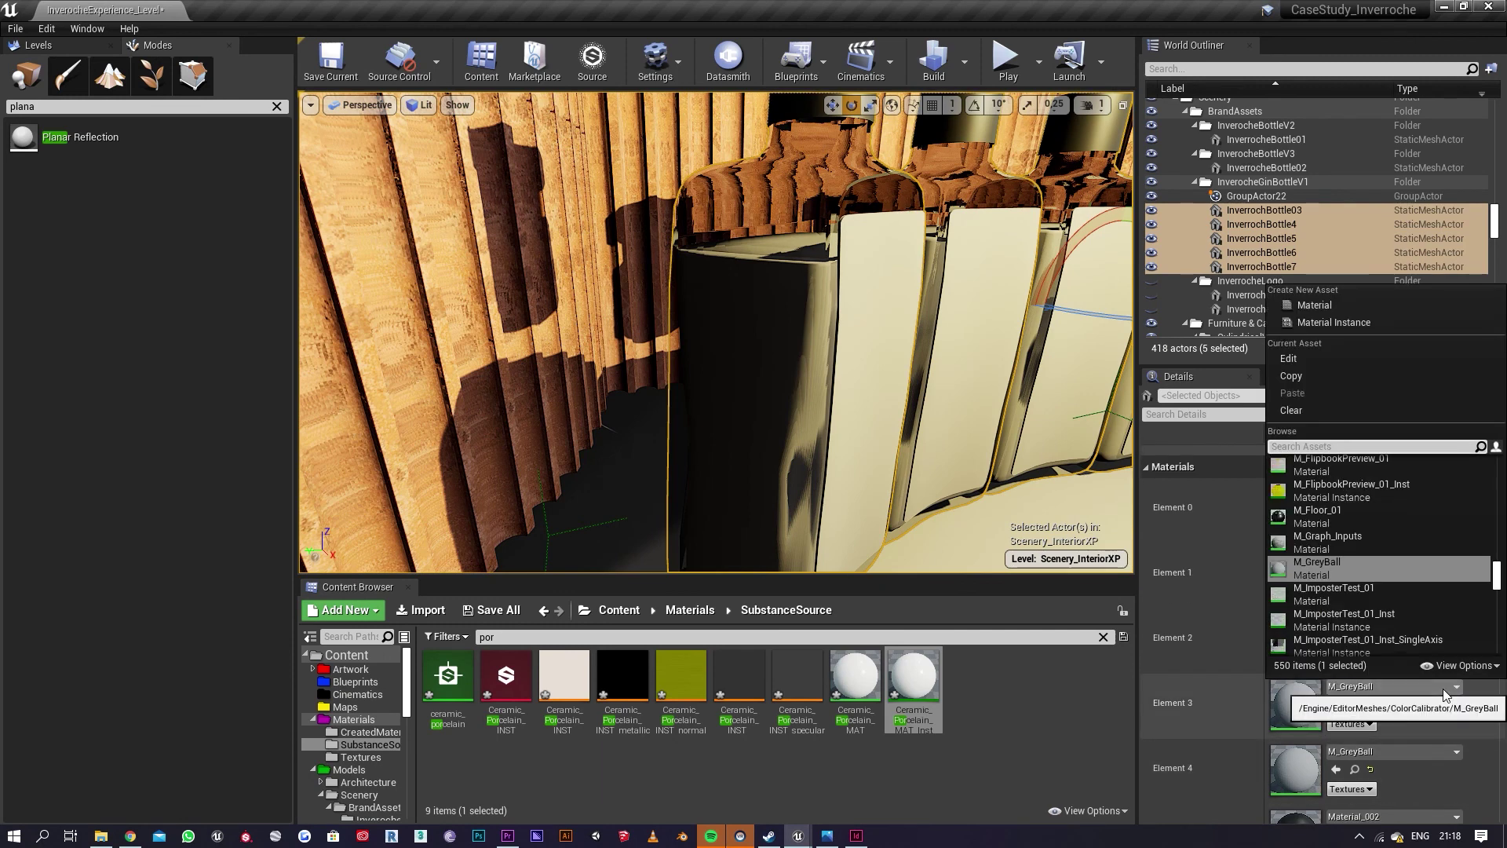
{"action": "type", "text": "lake"}
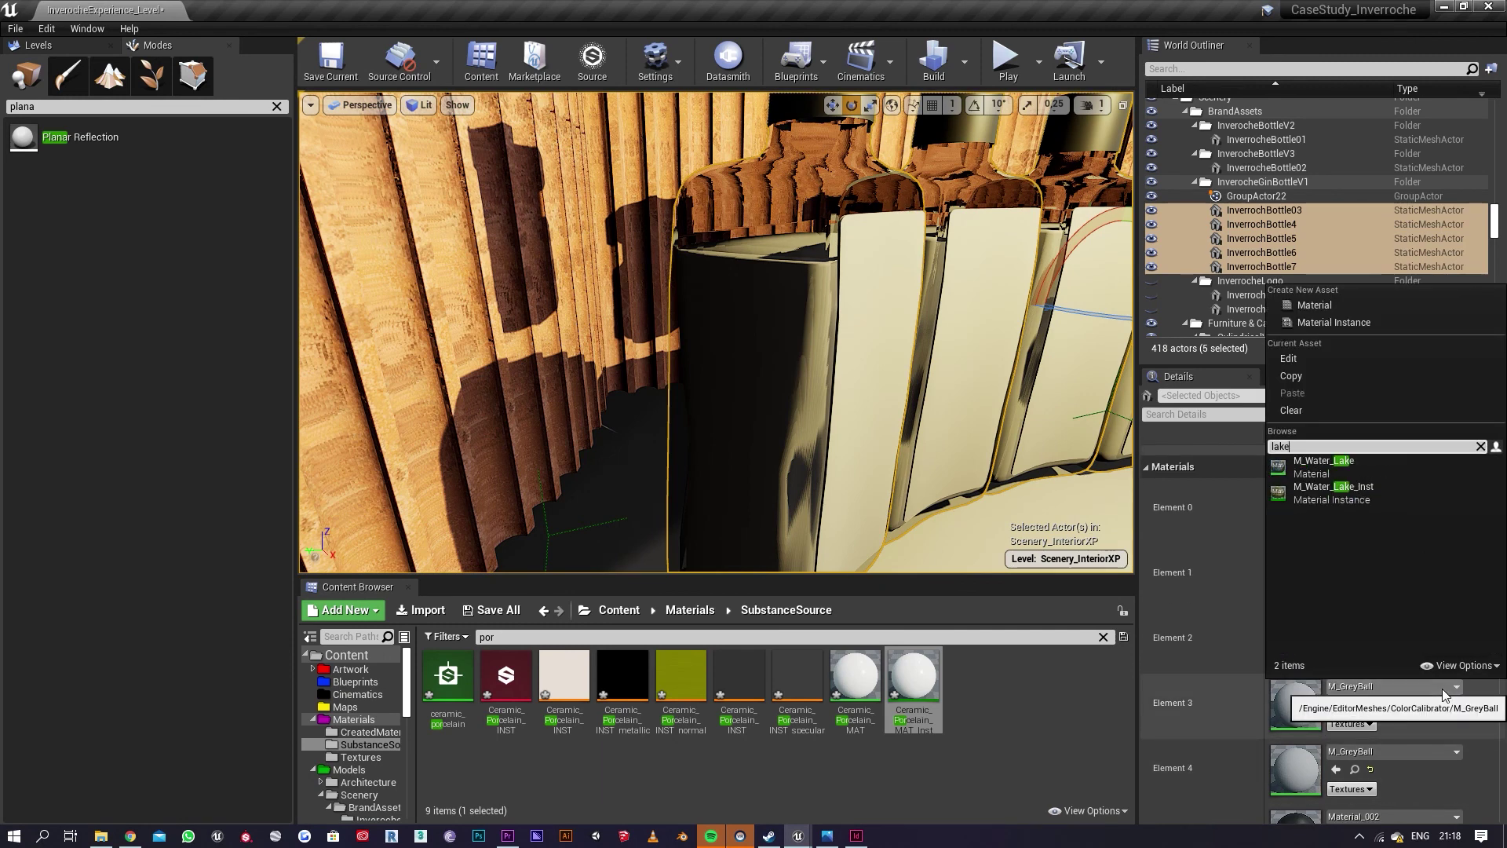
{"action": "left_click", "coordinate": [1334, 492]}
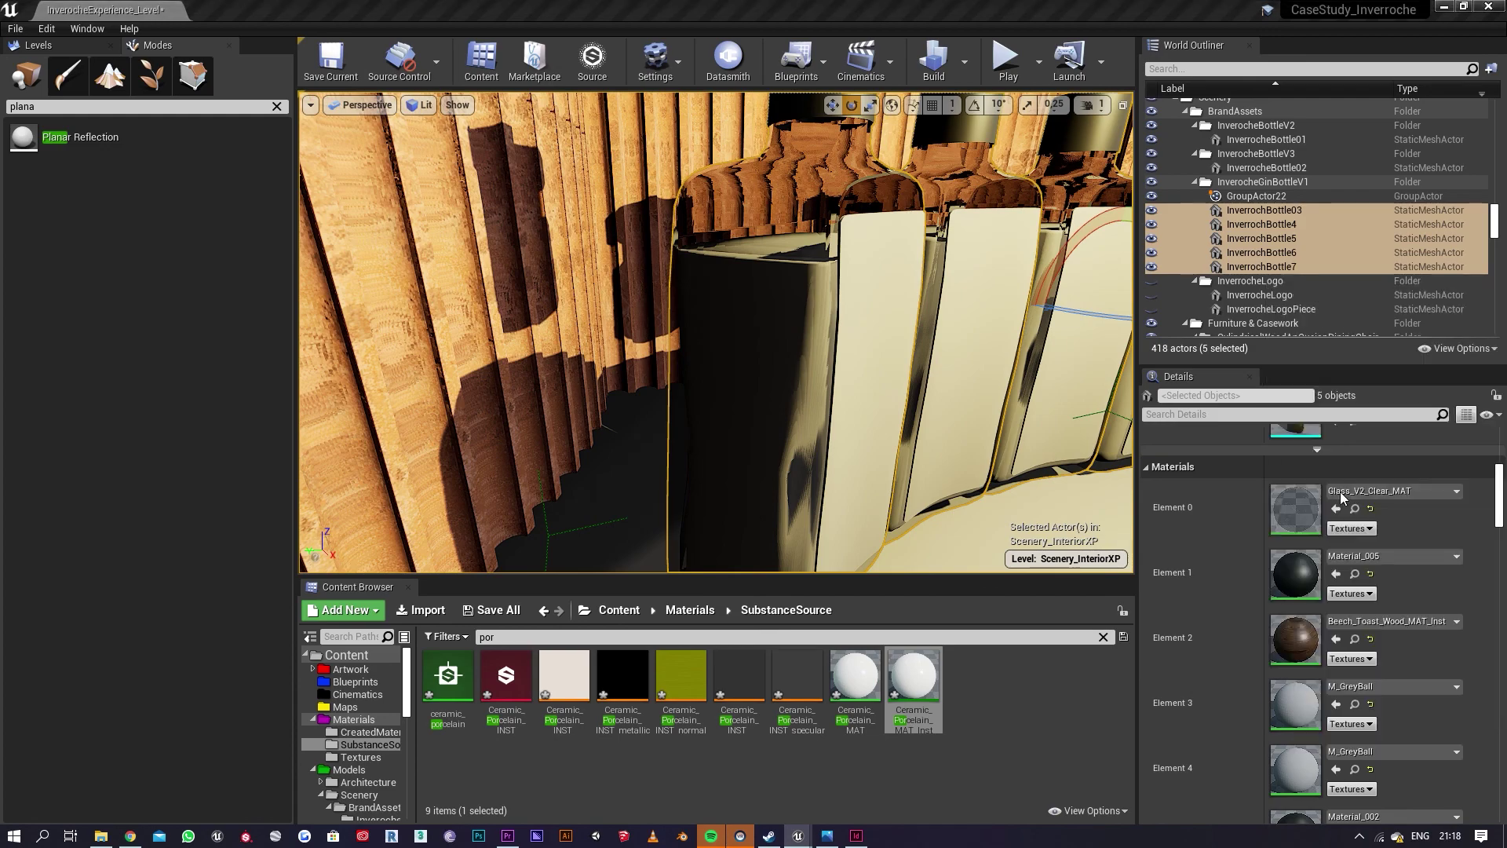
{"action": "key", "text": "f"}
{"action": "left_click_drag", "start_coordinate": [715, 332], "coordinate": [864, 376], "text": "alt"}
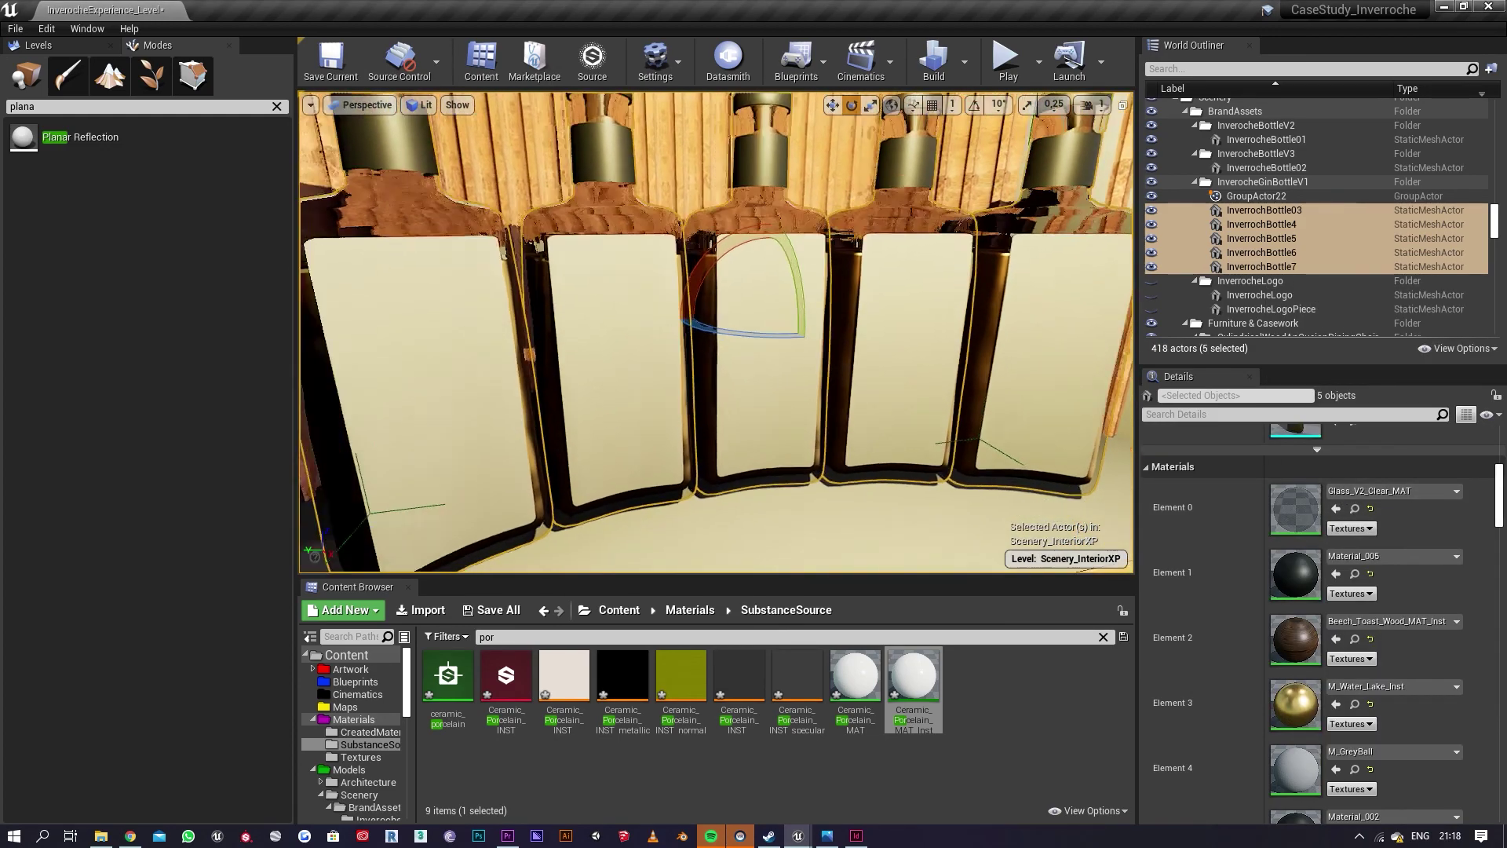
{"action": "middle_click_drag", "start_coordinate": [716, 332], "coordinate": [716, 157]}
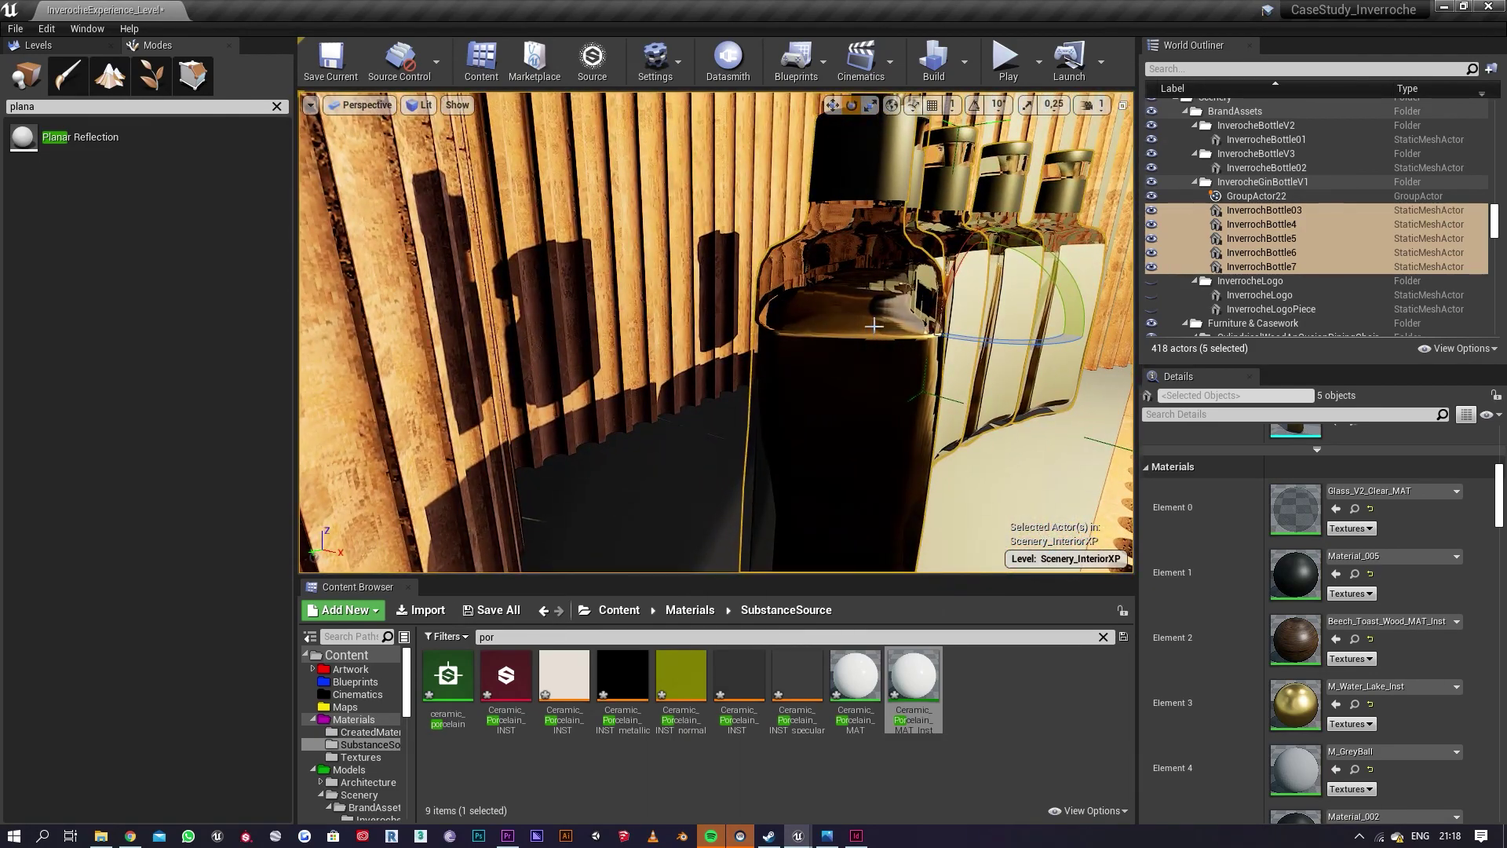
{"action": "right_click_drag", "start_coordinate": [890, 317], "coordinate": [651, 329]}
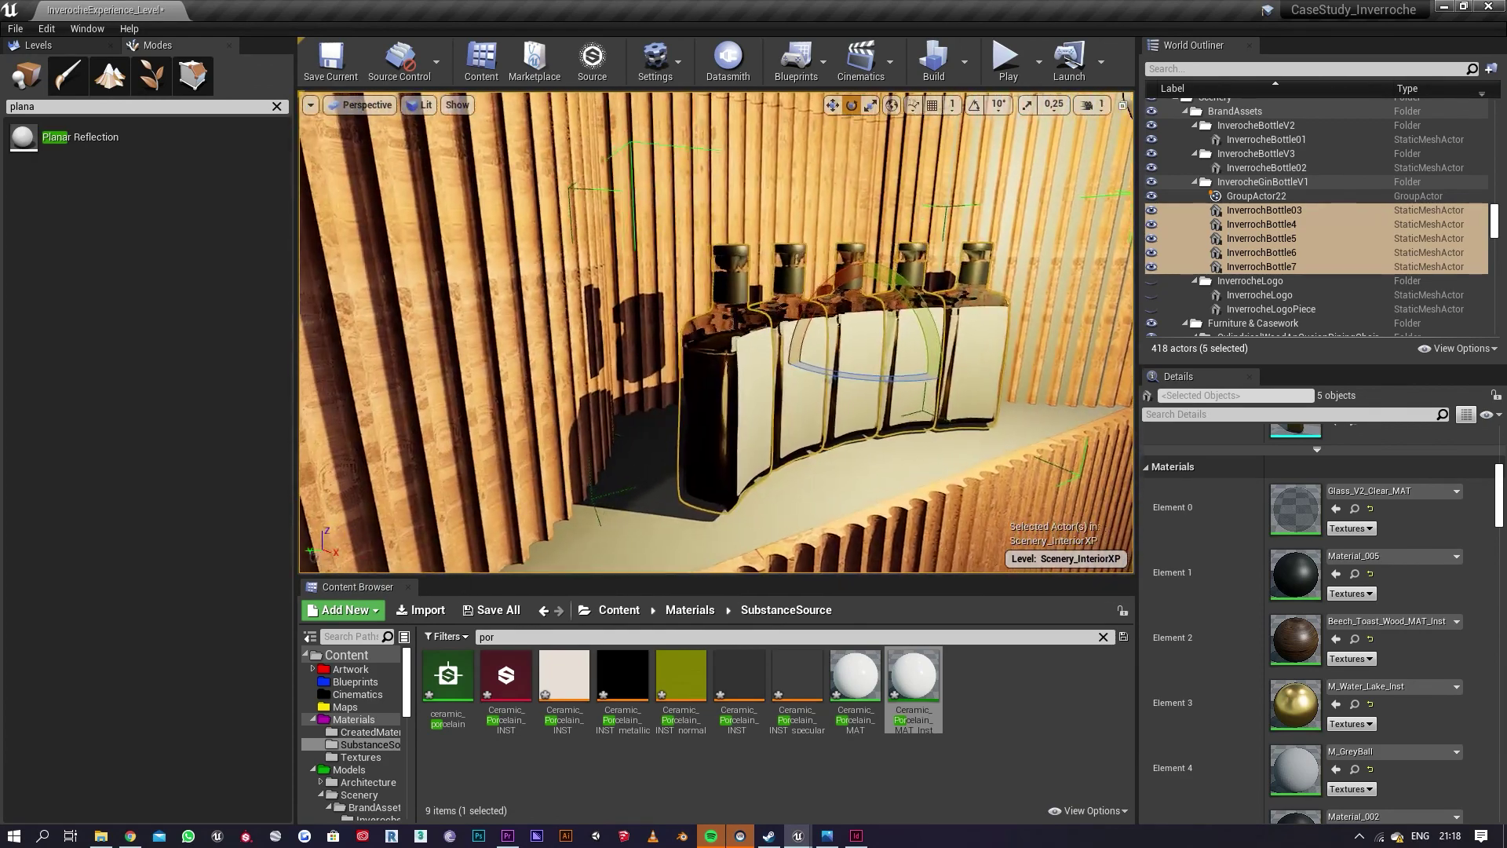
{"action": "key", "text": "f"}
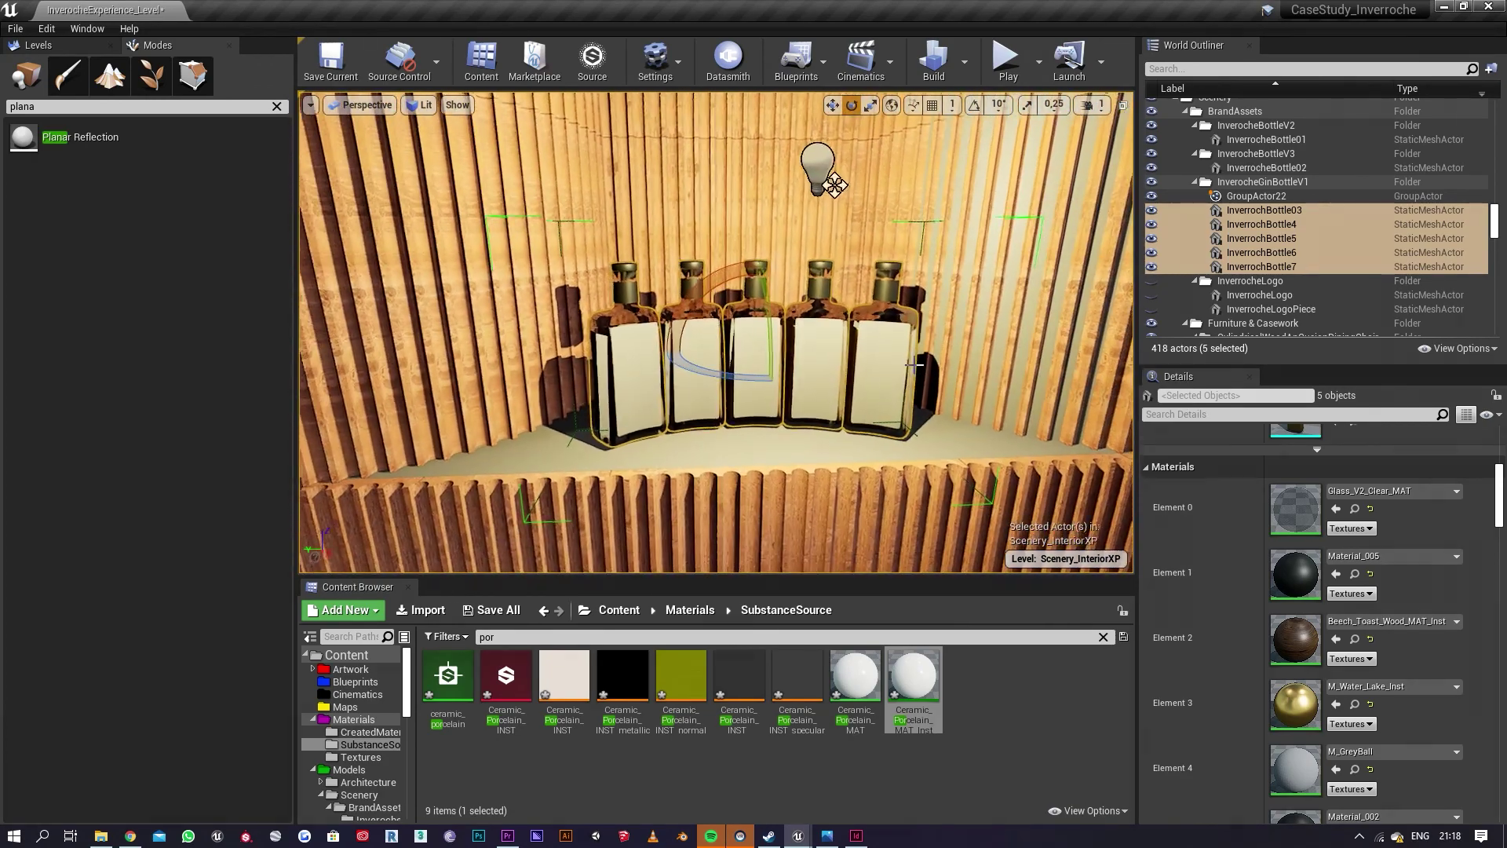
Step: Delete the single bottle standing in the niche next to the bottle group
{"action": "right_click_drag", "start_coordinate": [988, 418], "coordinate": [897, 421]}
{"action": "key", "text": "s"}
{"action": "key", "text": "a"}
{"action": "left_click", "coordinate": [667, 364]}
{"action": "key", "text": "Delete"}
Step: Duplicate the group of five bottles into the neighbouring niche
{"action": "right_click_drag", "start_coordinate": [668, 363], "coordinate": [765, 364]}
{"action": "key", "text": "d"}
{"action": "right_click_drag", "start_coordinate": [863, 330], "coordinate": [801, 327]}
{"action": "left_click", "coordinate": [826, 323]}
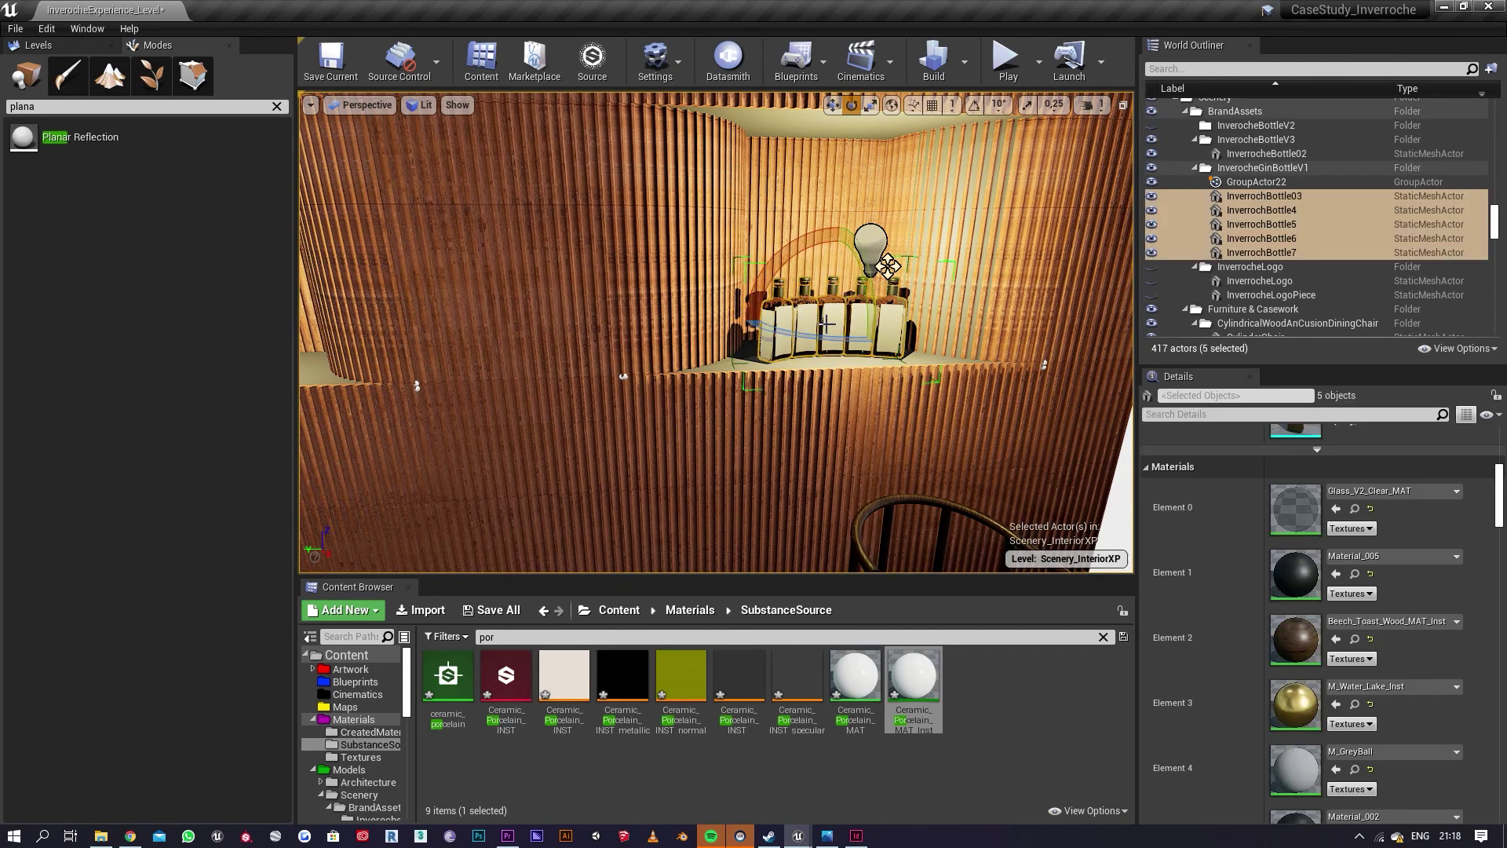
{"action": "left_click_drag", "start_coordinate": [791, 321], "coordinate": [369, 382], "text": "alt"}
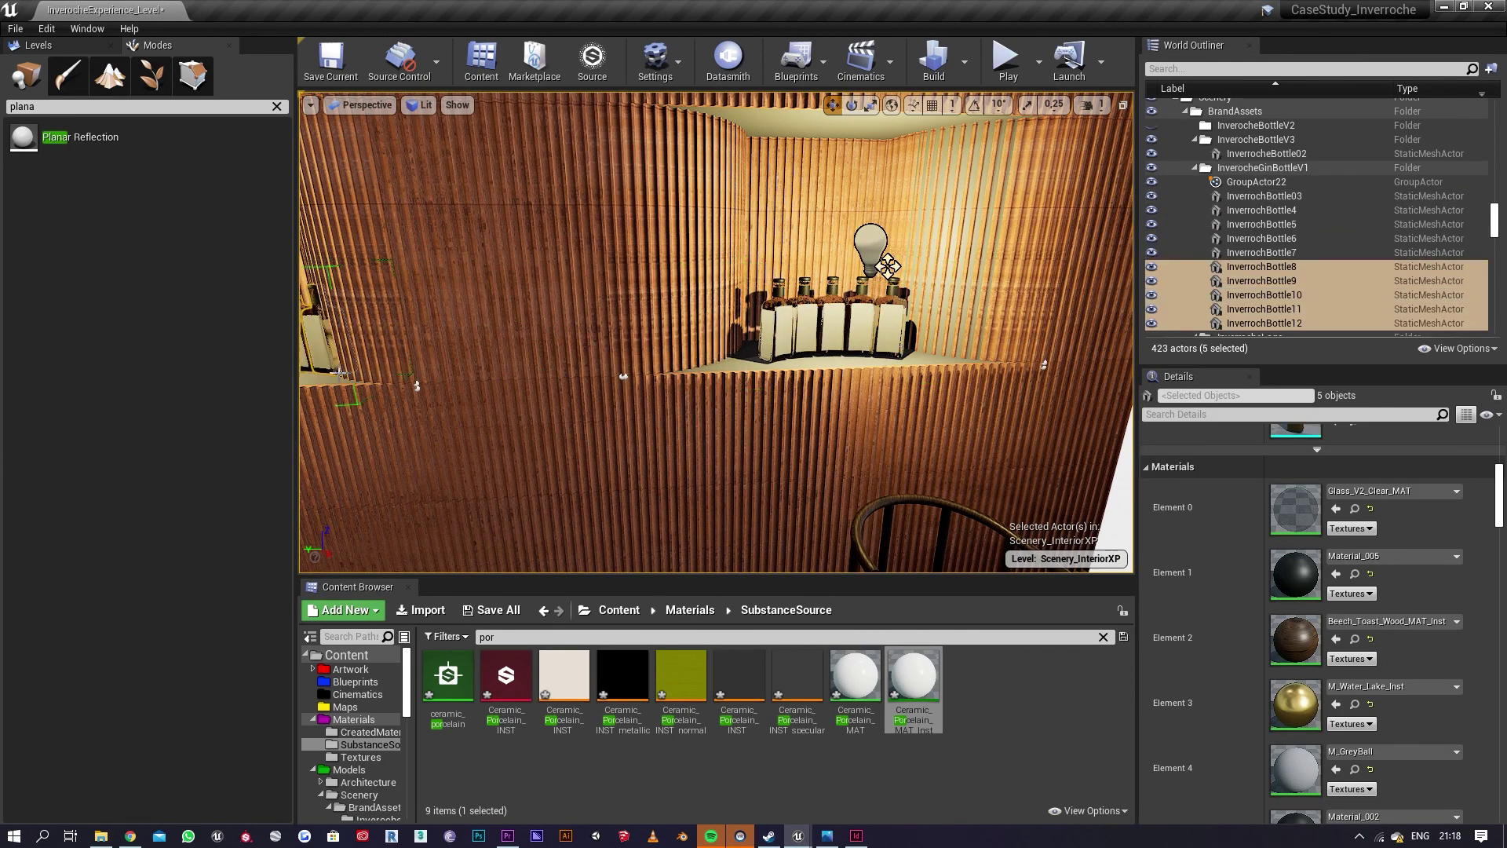
{"action": "key", "text": "a"}
{"action": "right_click_drag", "start_coordinate": [339, 373], "coordinate": [322, 371]}
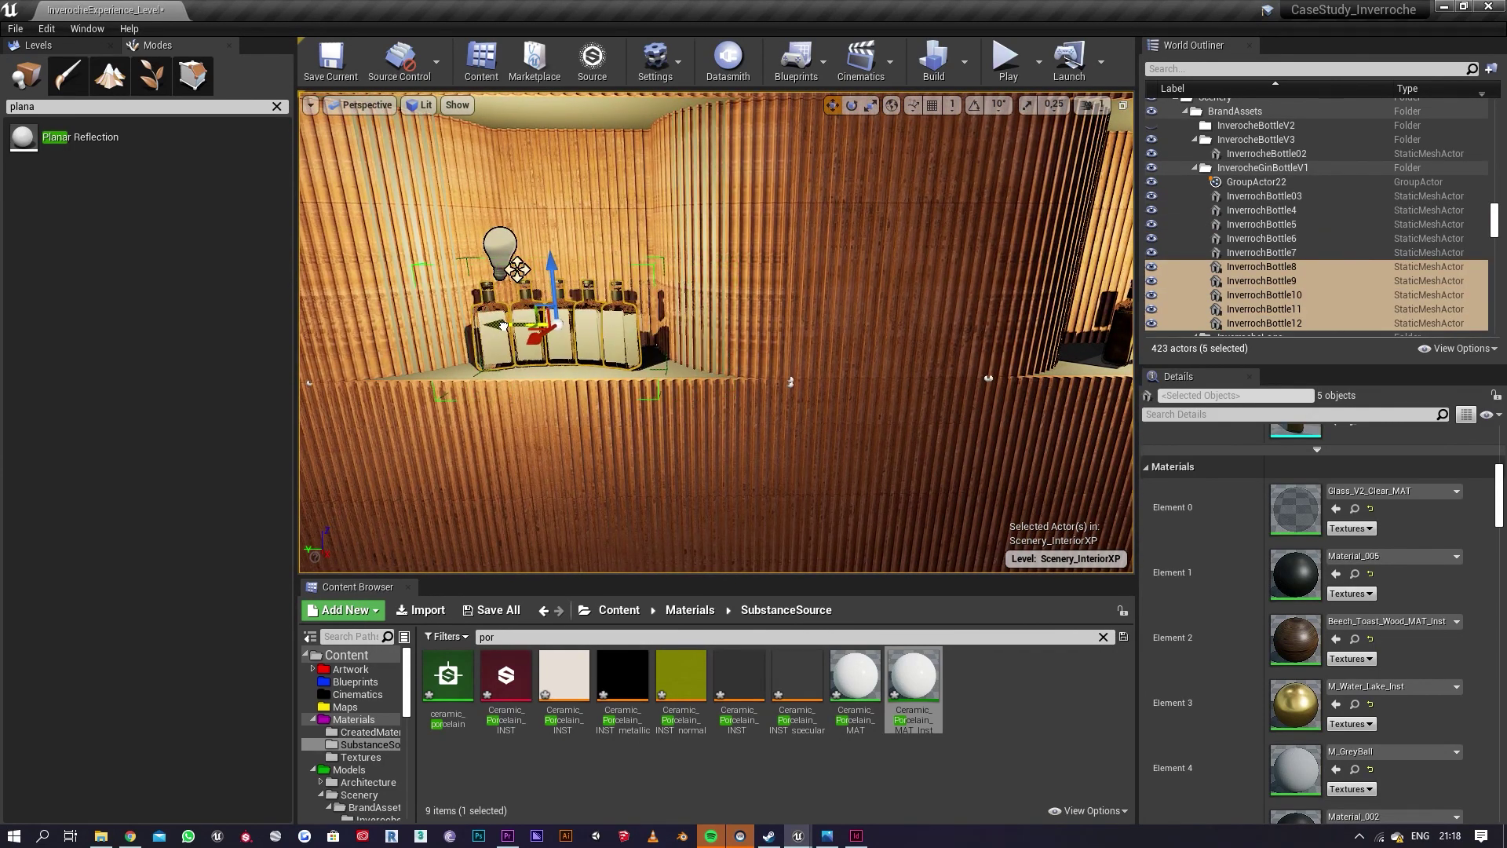
Step: Delete the single bottle standing in the third wall niche
{"action": "key", "text": "a"}
{"action": "right_click_drag", "start_coordinate": [530, 336], "coordinate": [522, 336]}
{"action": "left_click", "coordinate": [447, 333]}
{"action": "key", "text": "Delete"}
Step: Duplicate the five-bottle group into the third niche and centre the view on the copied row
{"action": "left_click", "coordinate": [1113, 341]}
{"action": "right_click_drag", "start_coordinate": [1088, 317], "coordinate": [1116, 299]}
{"action": "left_click_drag", "start_coordinate": [1010, 336], "coordinate": [517, 344], "text": "alt"}
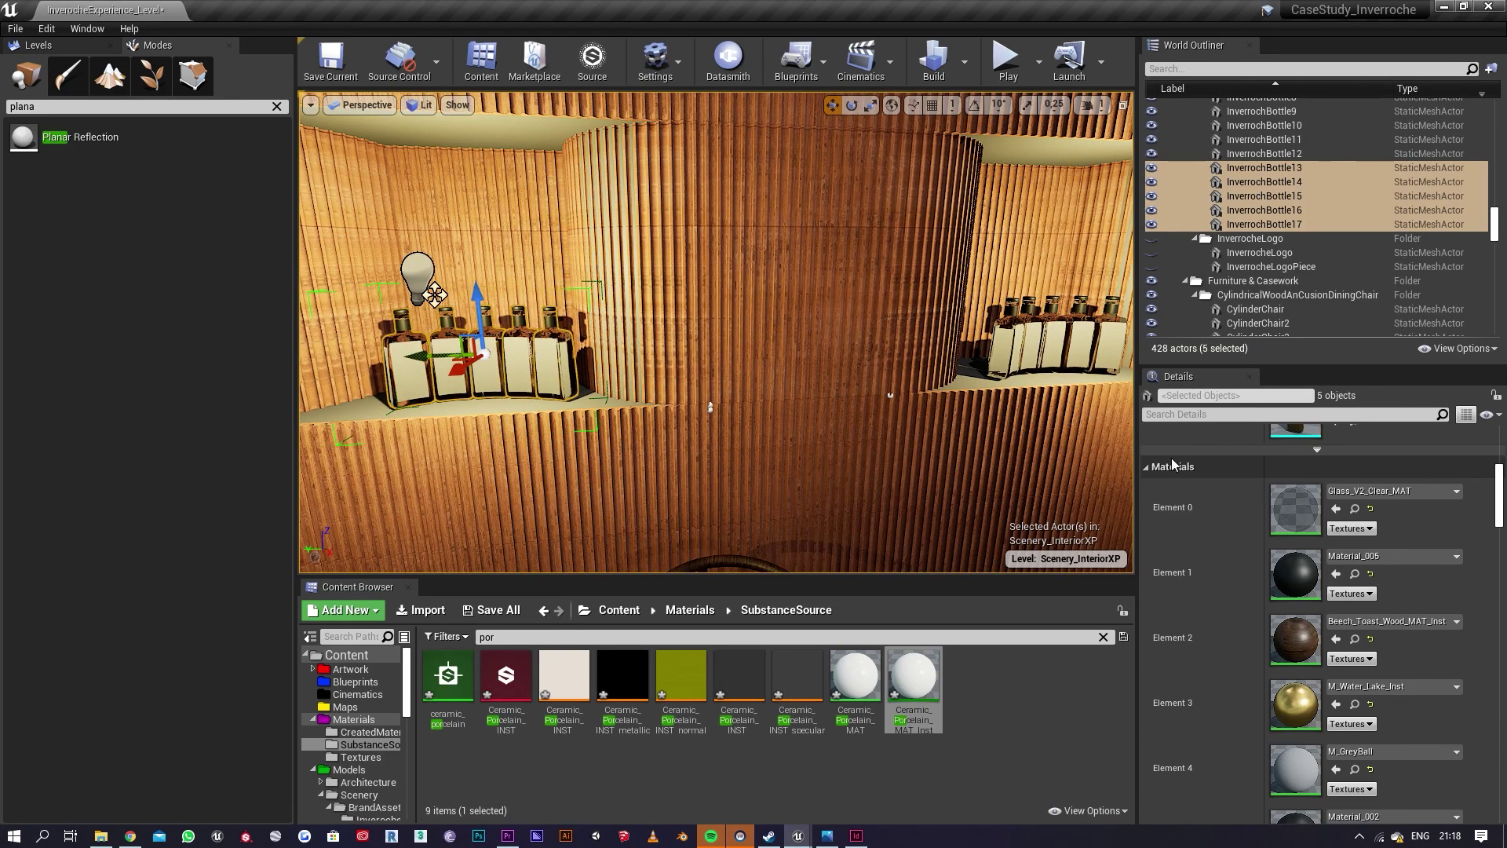
{"action": "scroll", "coordinate": [1173, 463], "scroll_direction": "up", "scroll_amount": 2}
{"action": "left_click_drag", "start_coordinate": [513, 409], "coordinate": [549, 420], "text": "alt"}
{"action": "key", "text": "e"}
{"action": "scroll", "coordinate": [1278, 484], "scroll_direction": "up", "scroll_amount": 2}
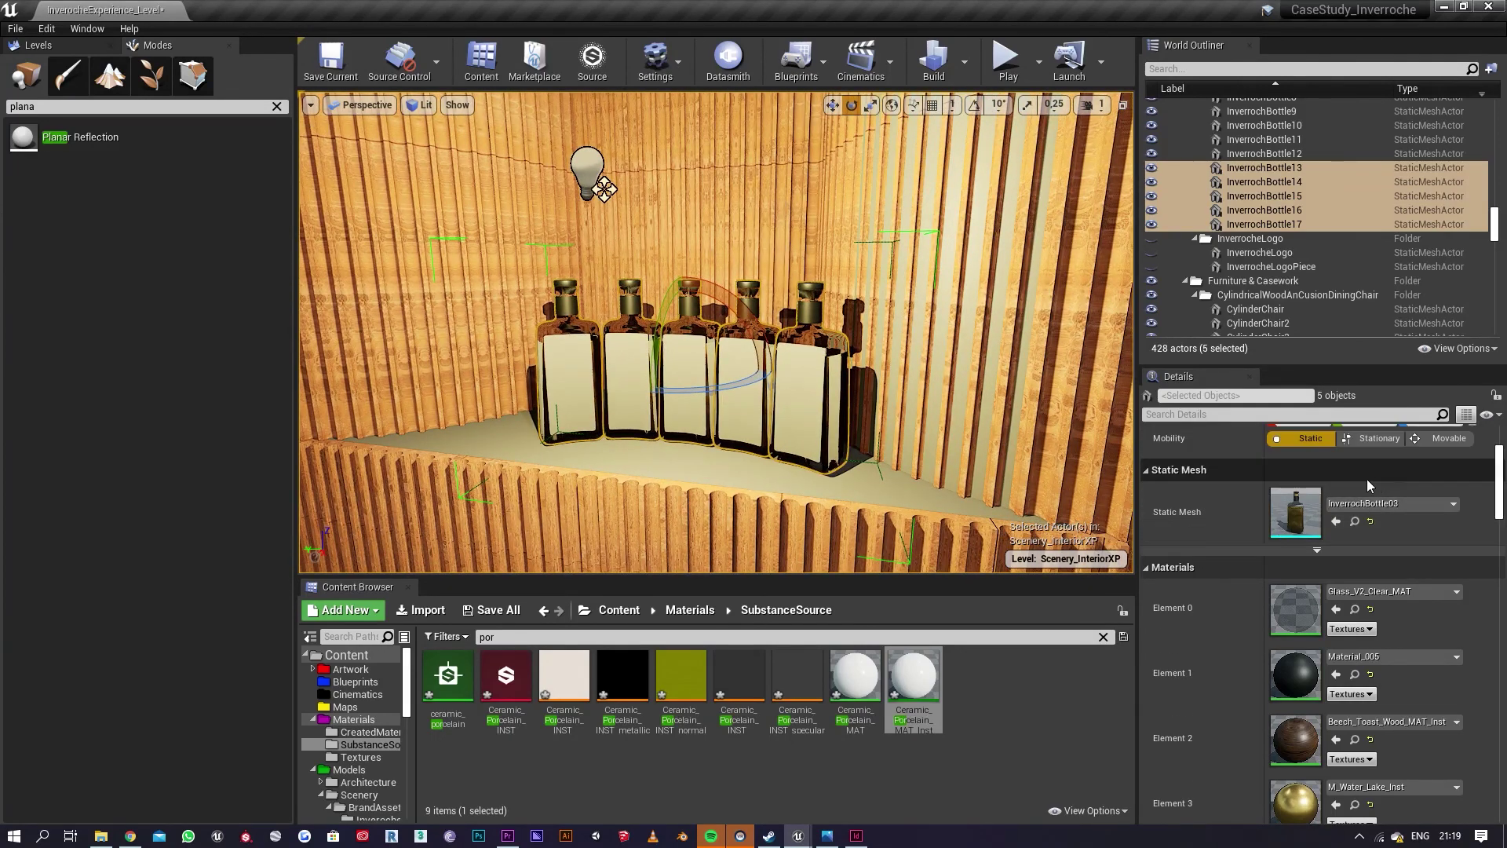
Step: Examine the bar interior, checking the bottle niches, lounge seating and the glass on the low drinks table
{"action": "right_click", "coordinate": [821, 410]}
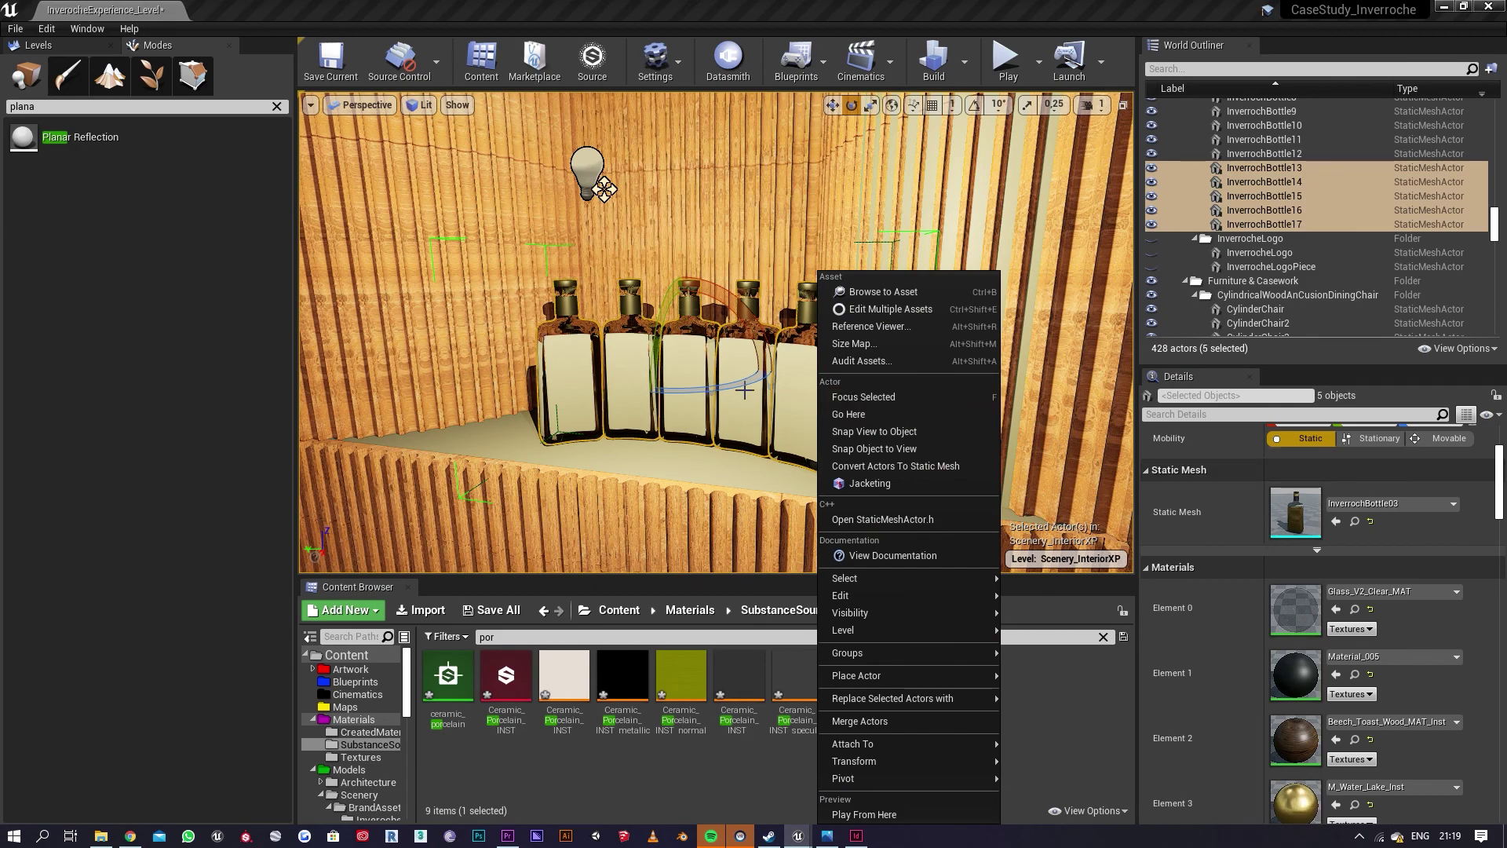
{"action": "left_click", "coordinate": [879, 414]}
{"action": "right_click_drag", "start_coordinate": [880, 413], "coordinate": [800, 424]}
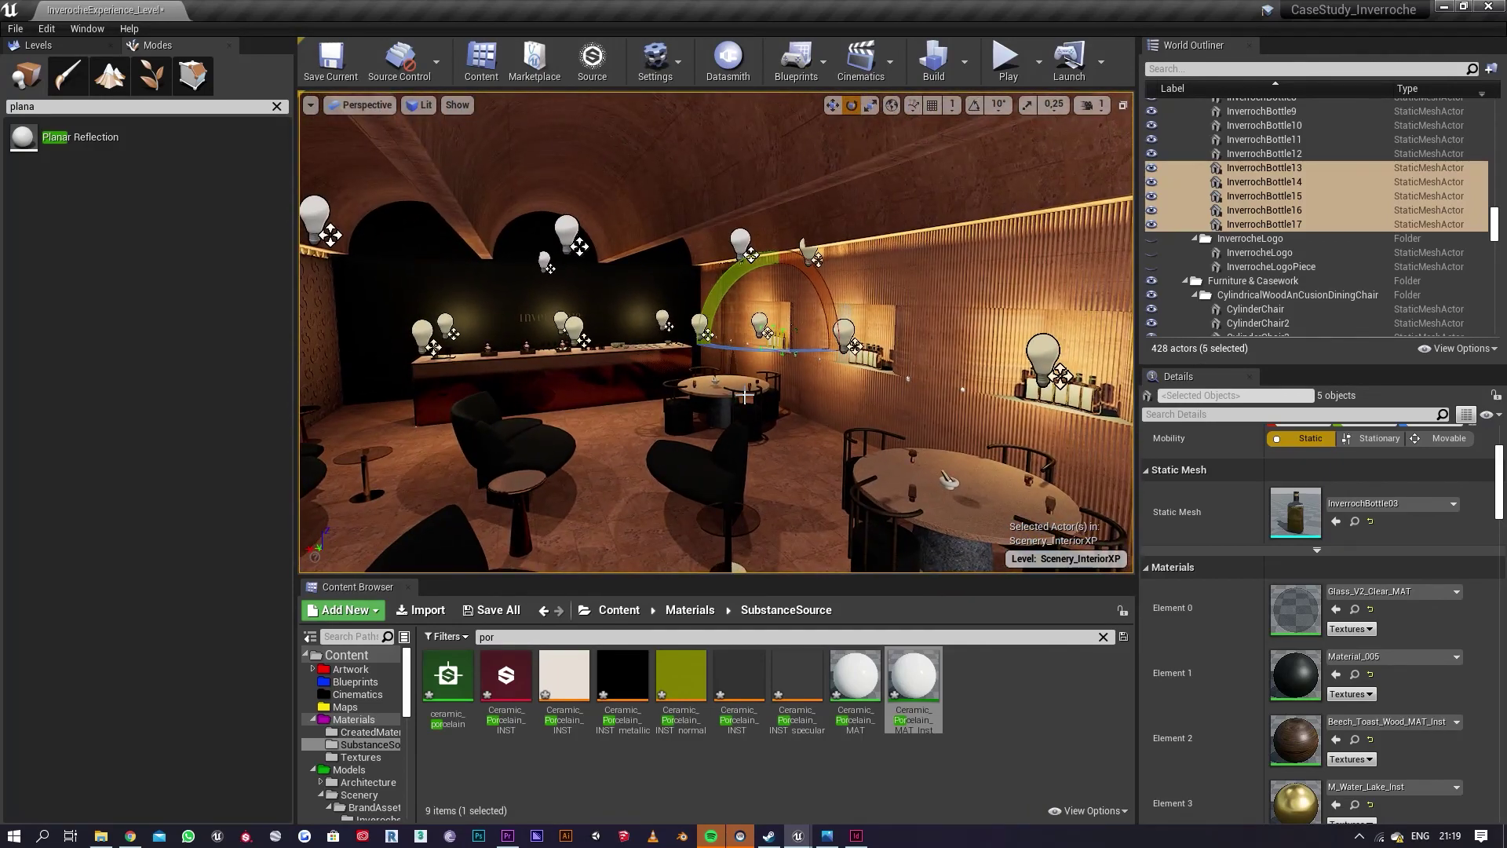
{"action": "right_click_drag", "start_coordinate": [801, 424], "coordinate": [695, 476]}
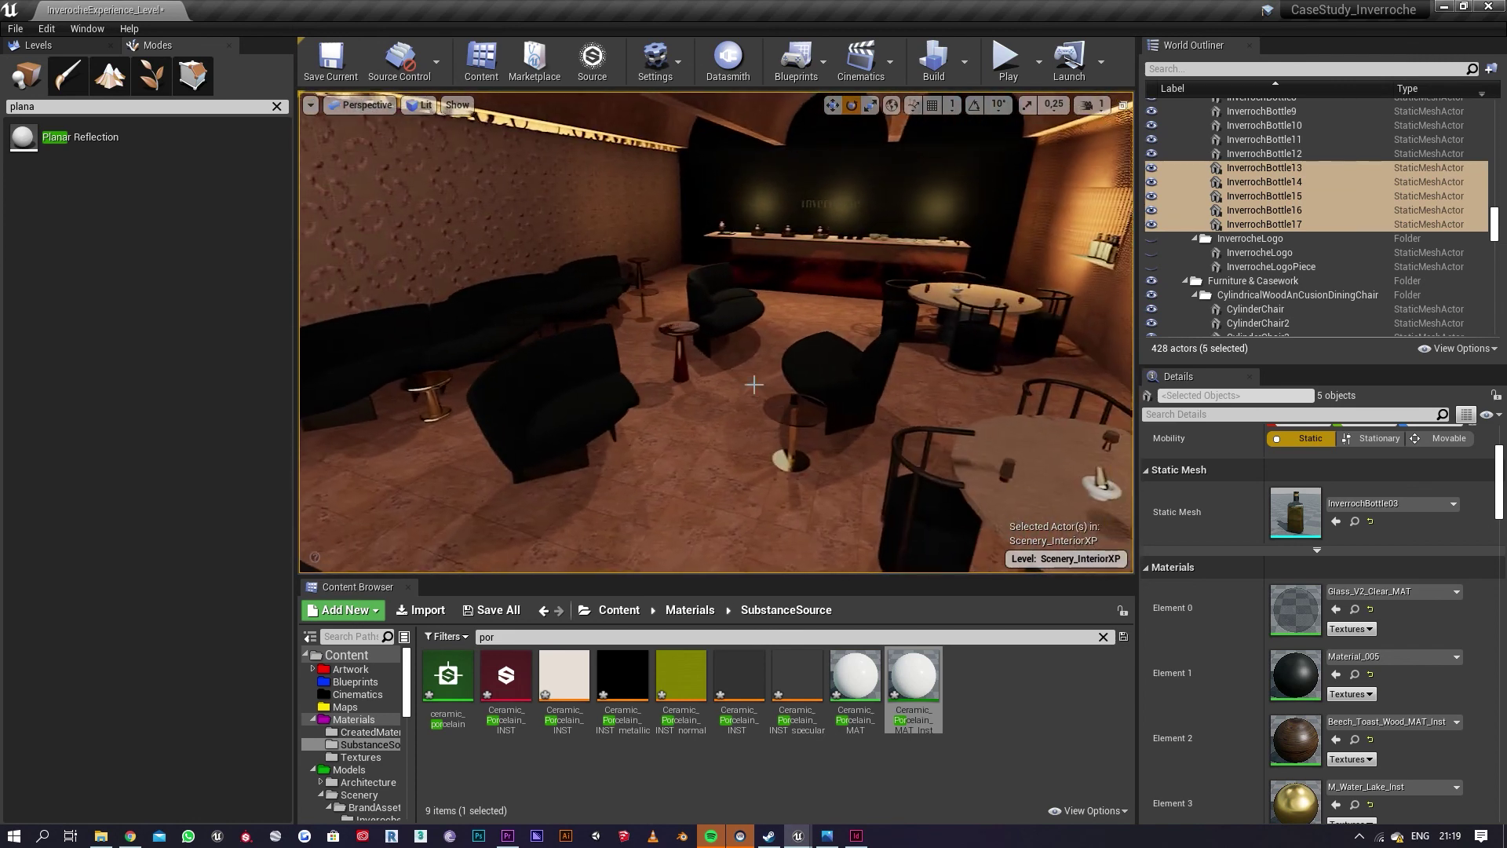
{"action": "left_click", "coordinate": [665, 326]}
{"action": "right_click_drag", "start_coordinate": [769, 394], "coordinate": [691, 416]}
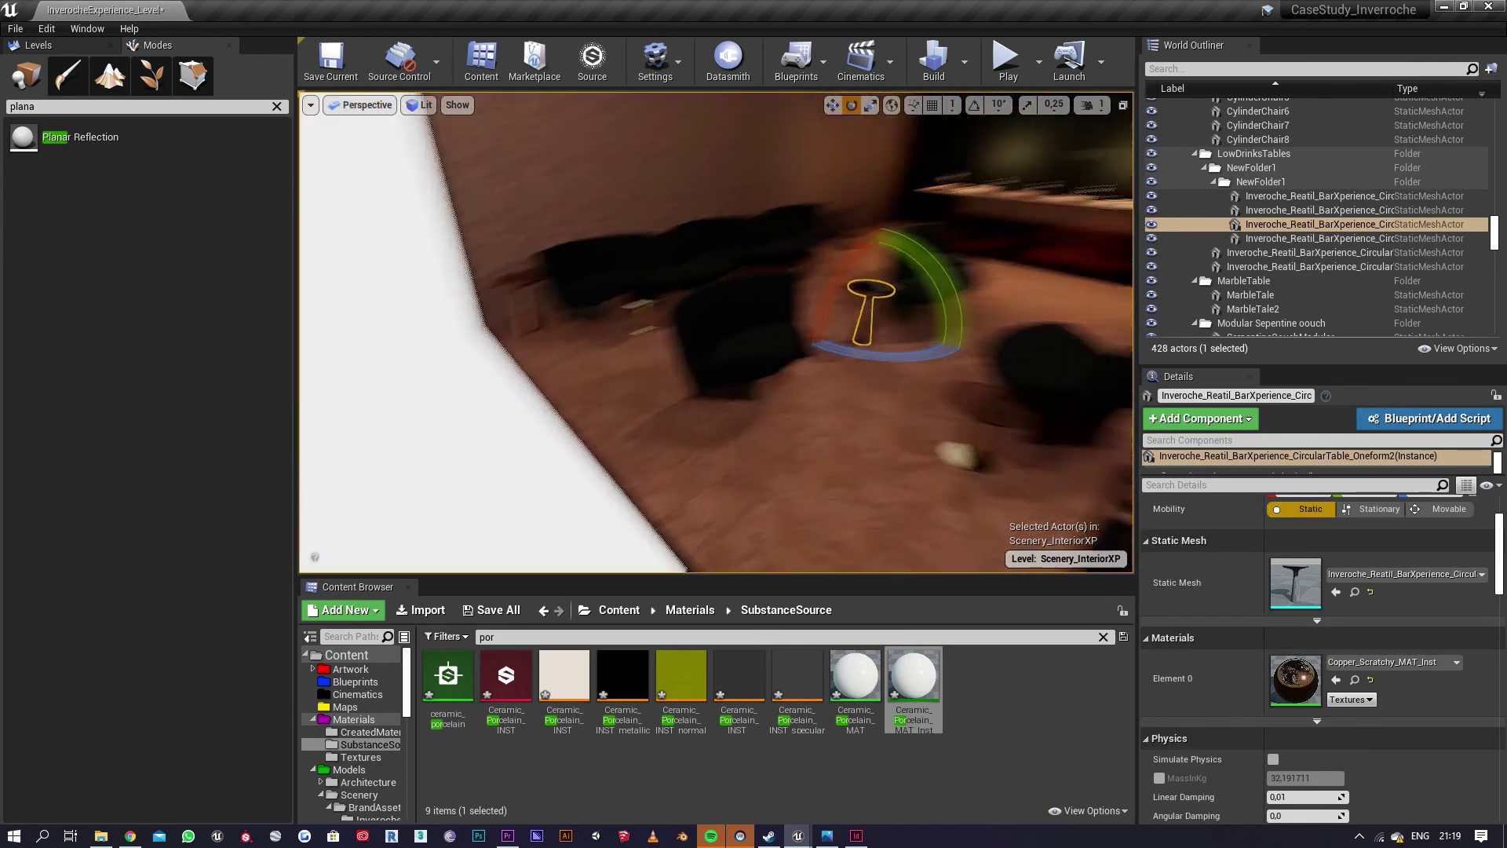
{"action": "right_click_drag", "start_coordinate": [814, 394], "coordinate": [746, 409]}
{"action": "left_click", "coordinate": [797, 432]}
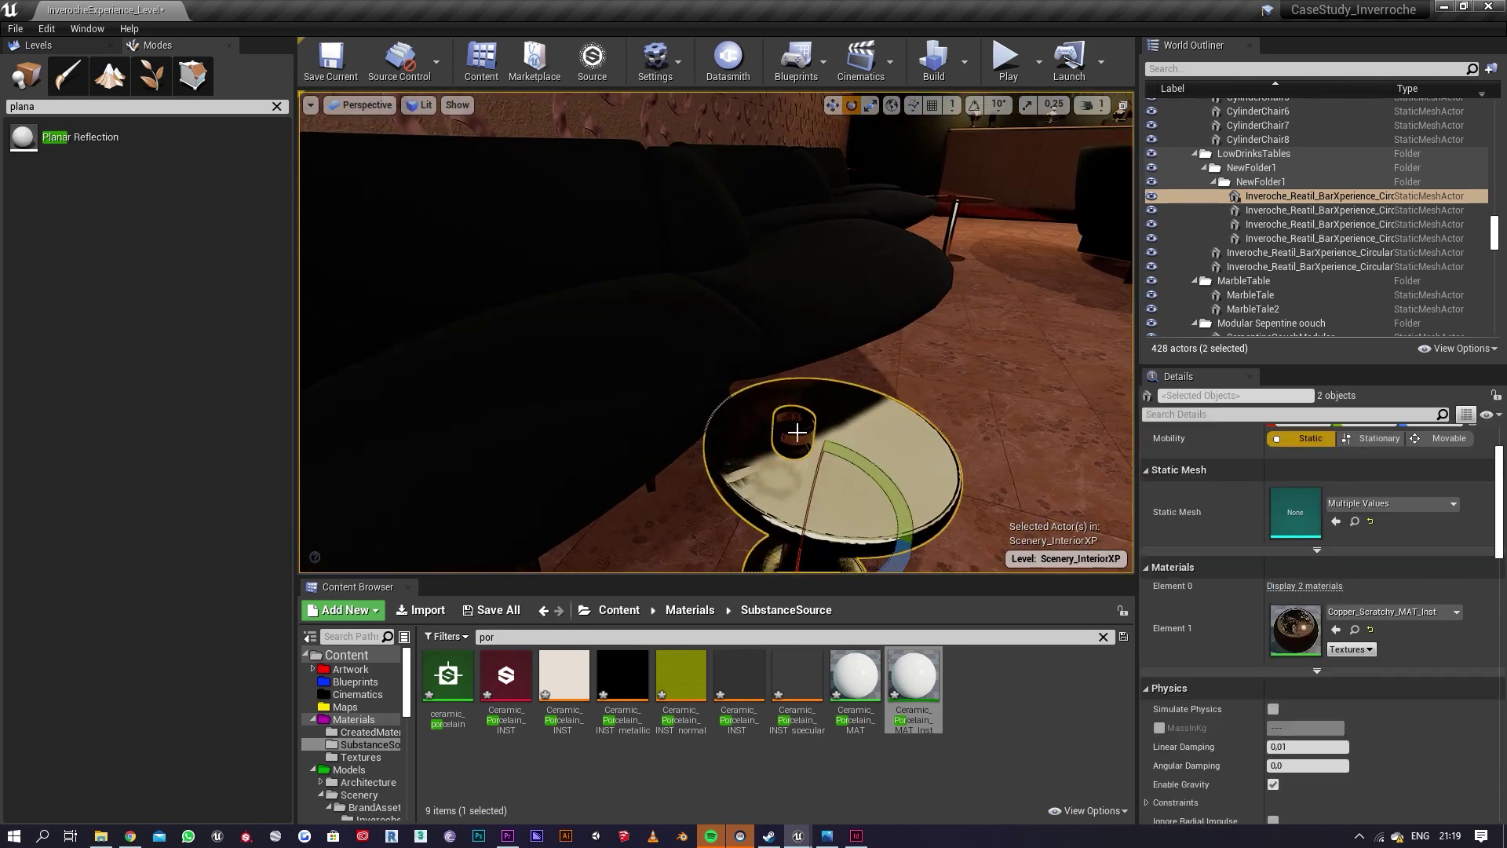
{"action": "right_click", "coordinate": [799, 444]}
{"action": "right_click_drag", "start_coordinate": [1056, 486], "coordinate": [990, 369]}
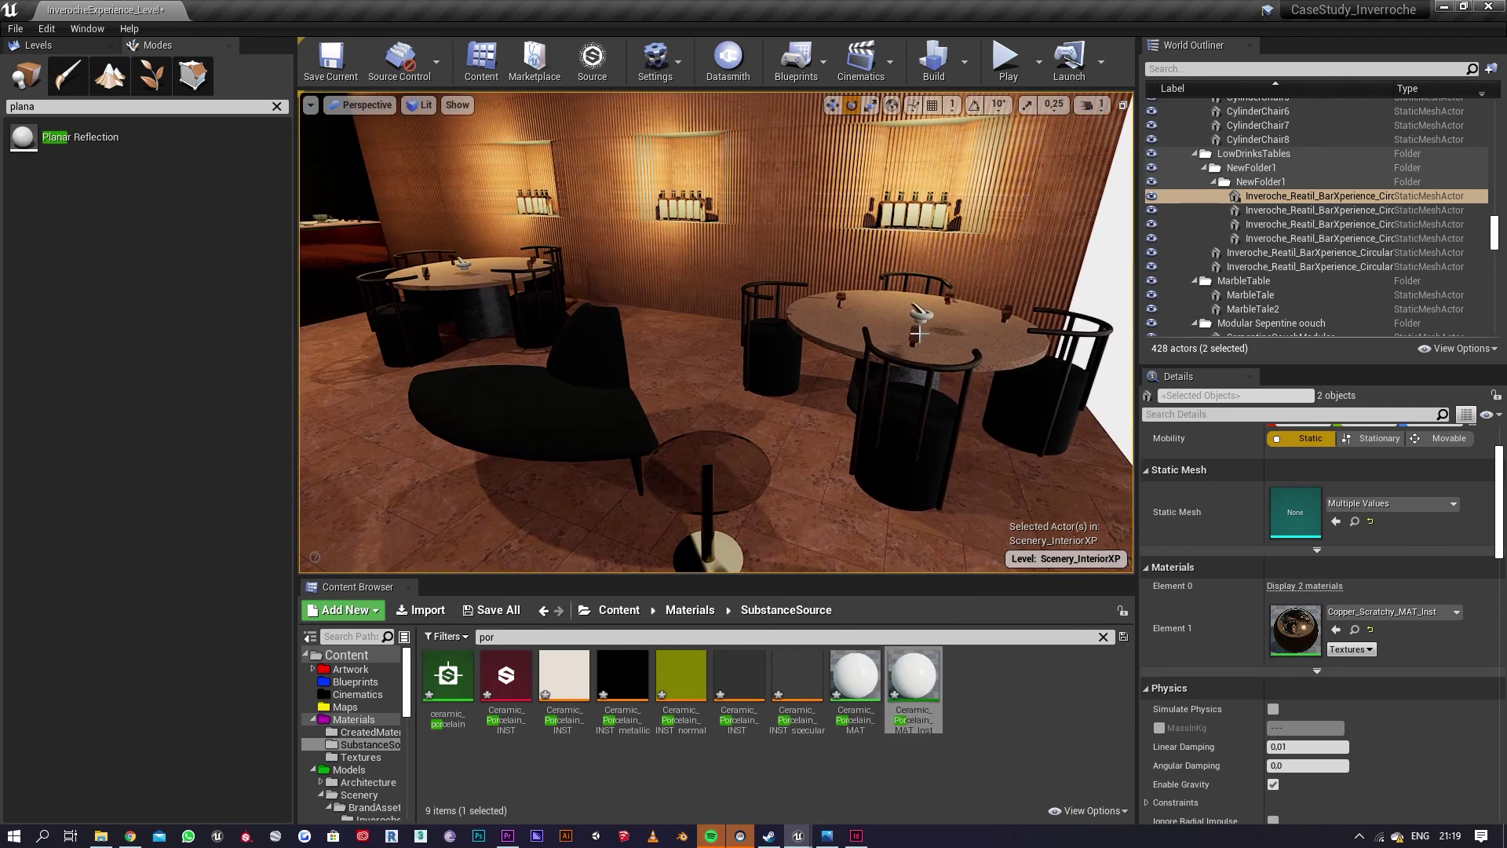
Step: Unlock the front dining table group so that a single gin glass on it can be selected
{"action": "left_click", "coordinate": [915, 271]}
{"action": "right_click", "coordinate": [915, 270]}
{"action": "mouse_move", "coordinate": [979, 609]}
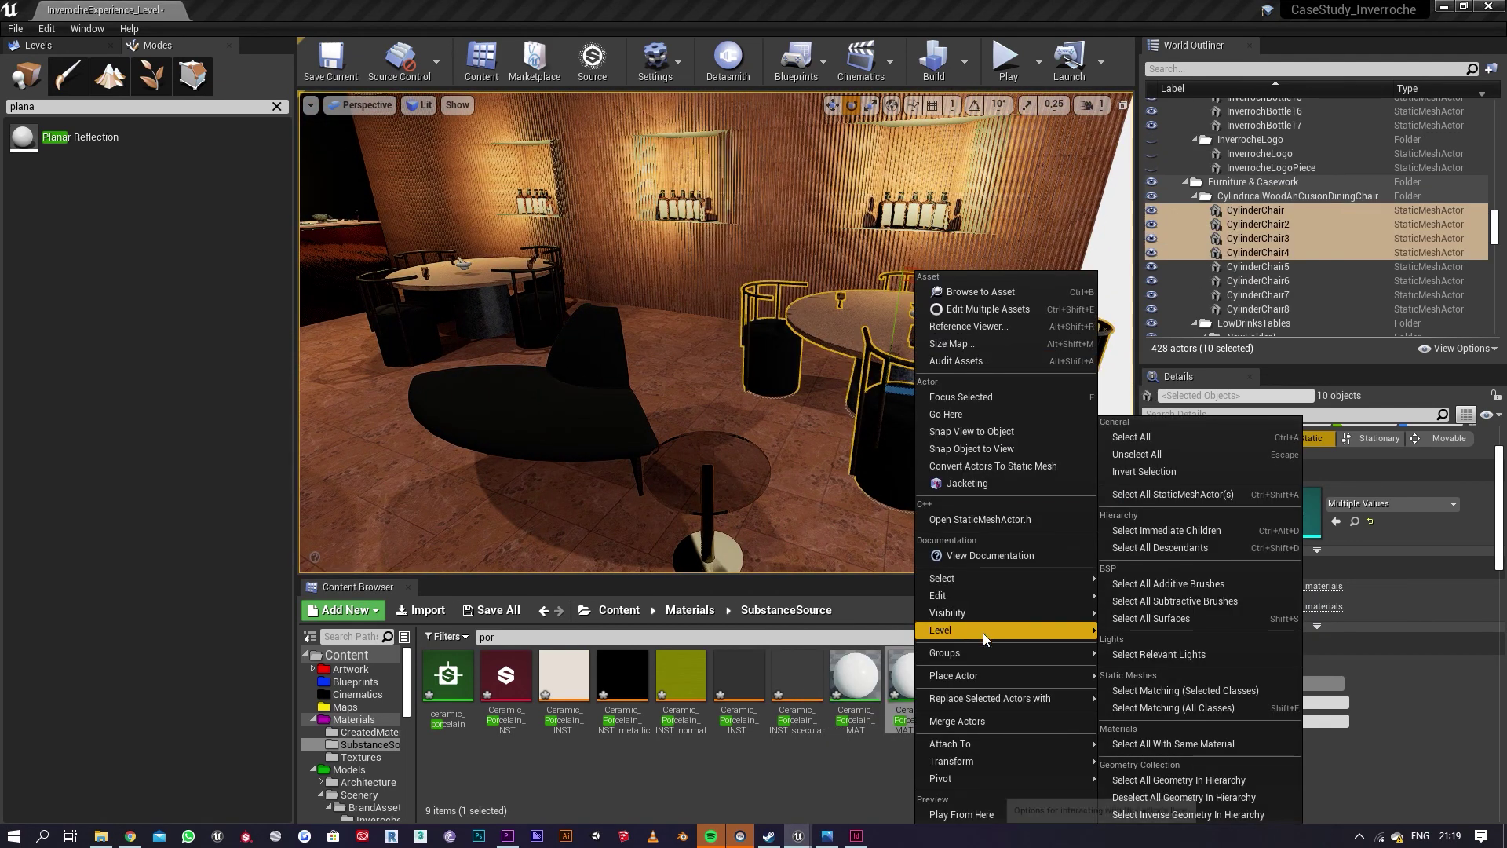
{"action": "mouse_move", "coordinate": [986, 653]}
{"action": "left_click", "coordinate": [1146, 671]}
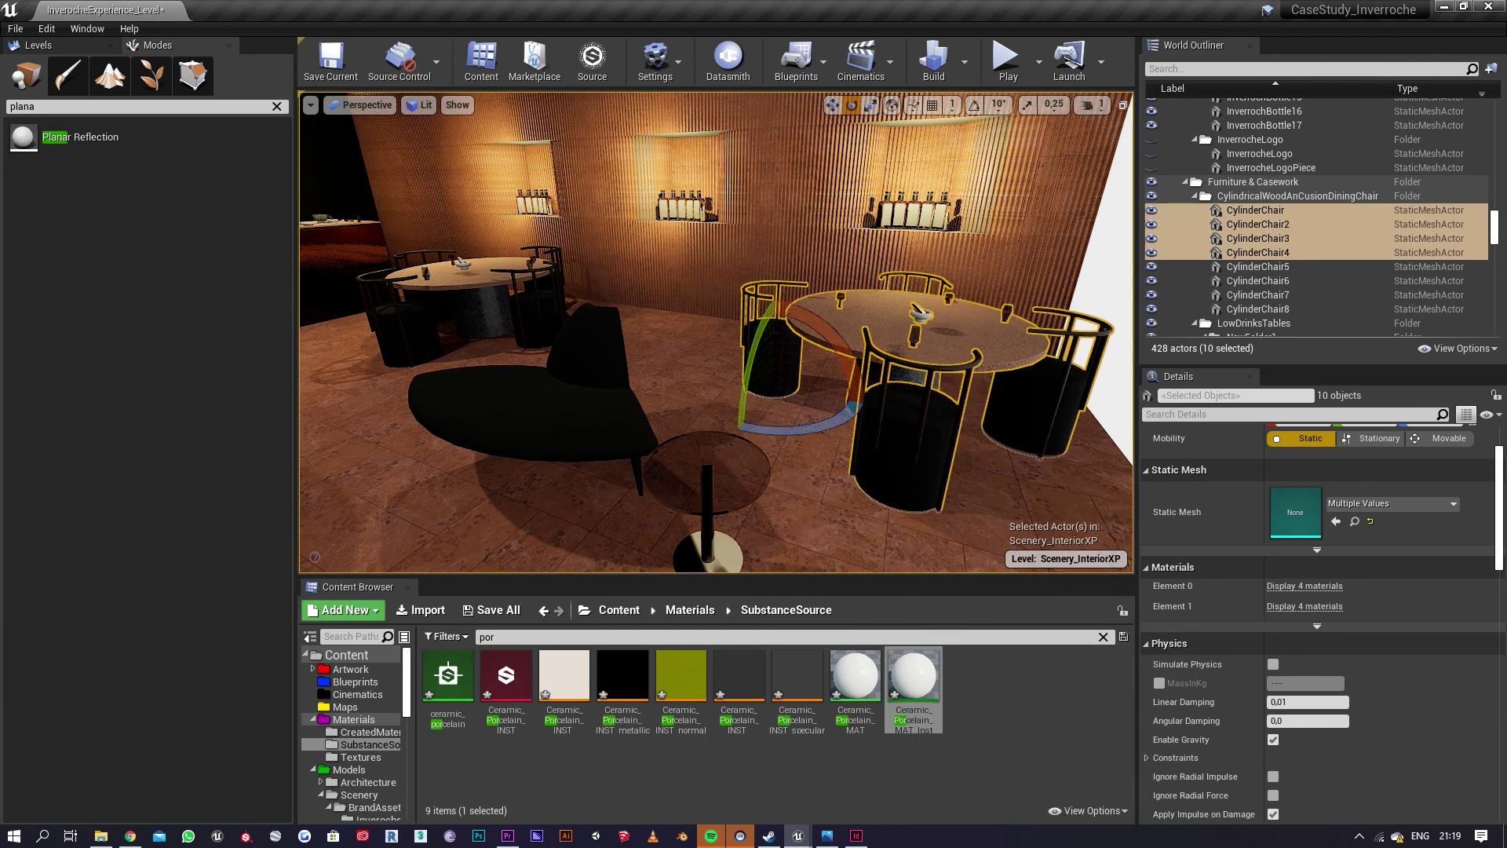
{"action": "left_click", "coordinate": [915, 336]}
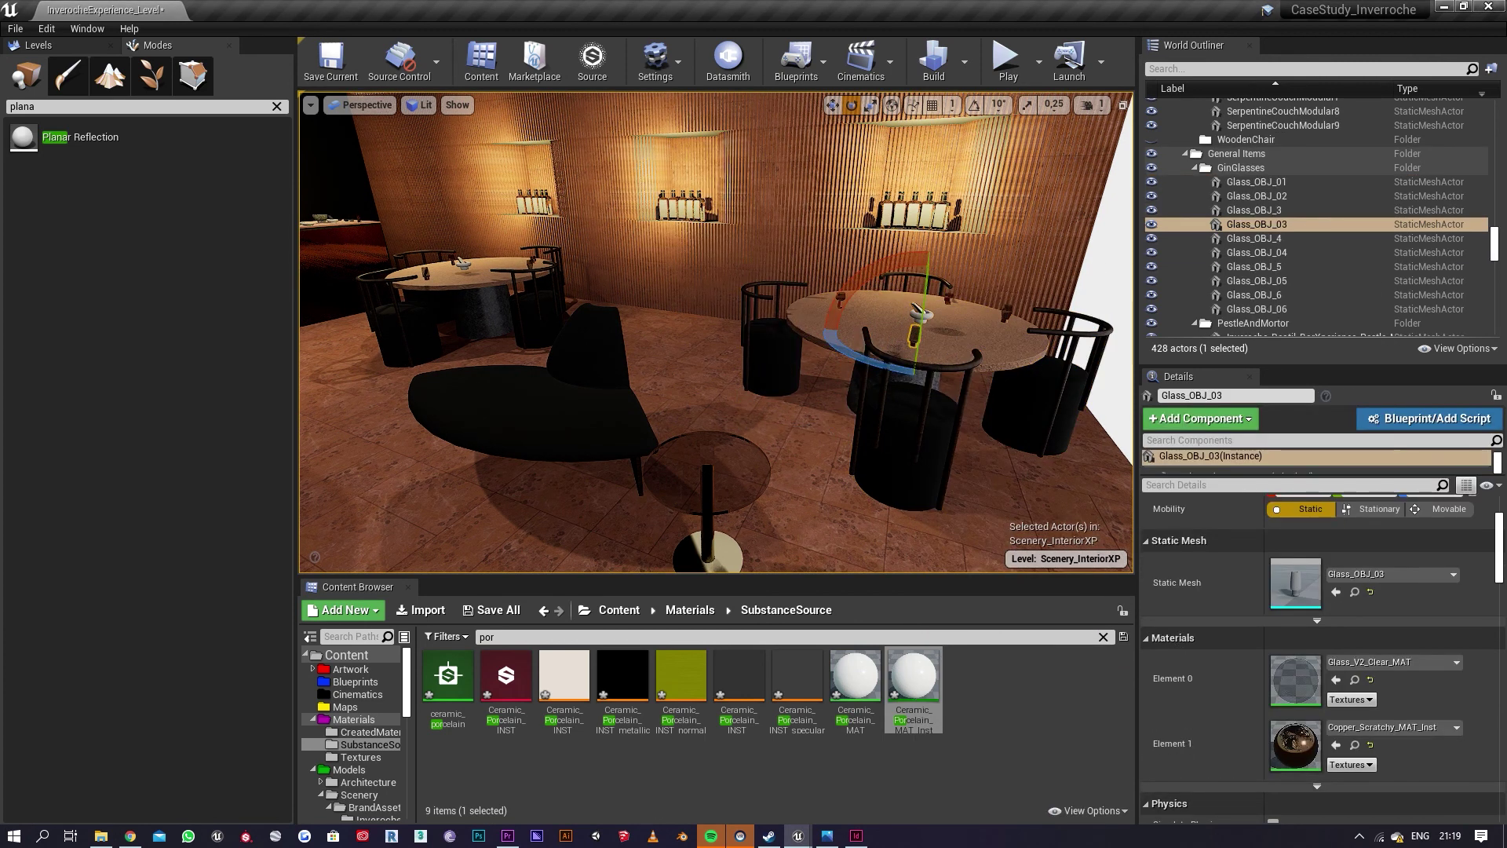
Step: Remove the front marble table from its group and clear the selection from it
{"action": "right_click", "coordinate": [957, 314]}
{"action": "mouse_move", "coordinate": [1044, 617]}
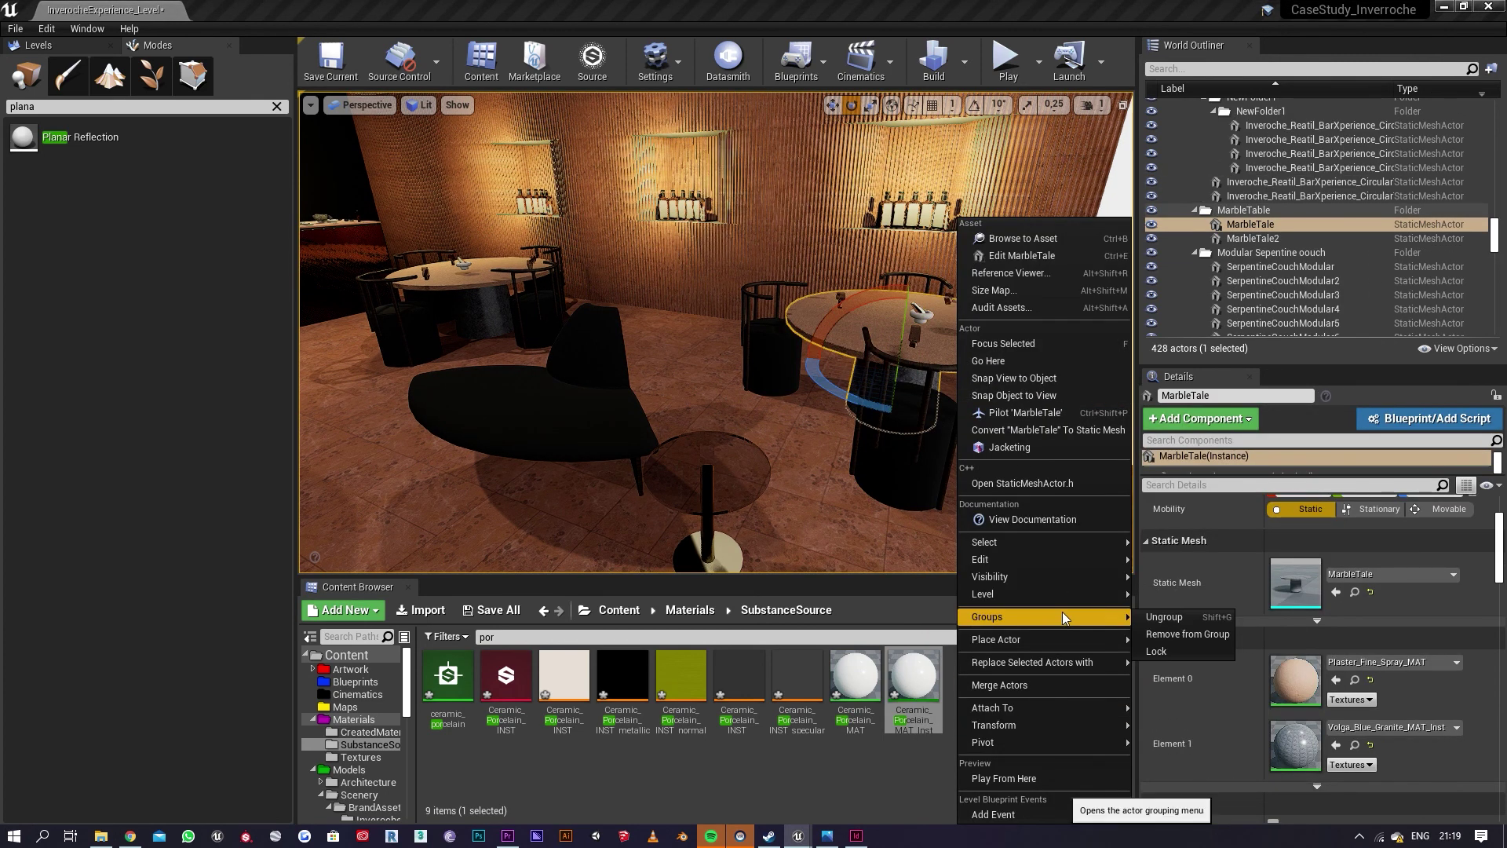
{"action": "left_click", "coordinate": [1157, 635]}
{"action": "left_click", "coordinate": [814, 559]}
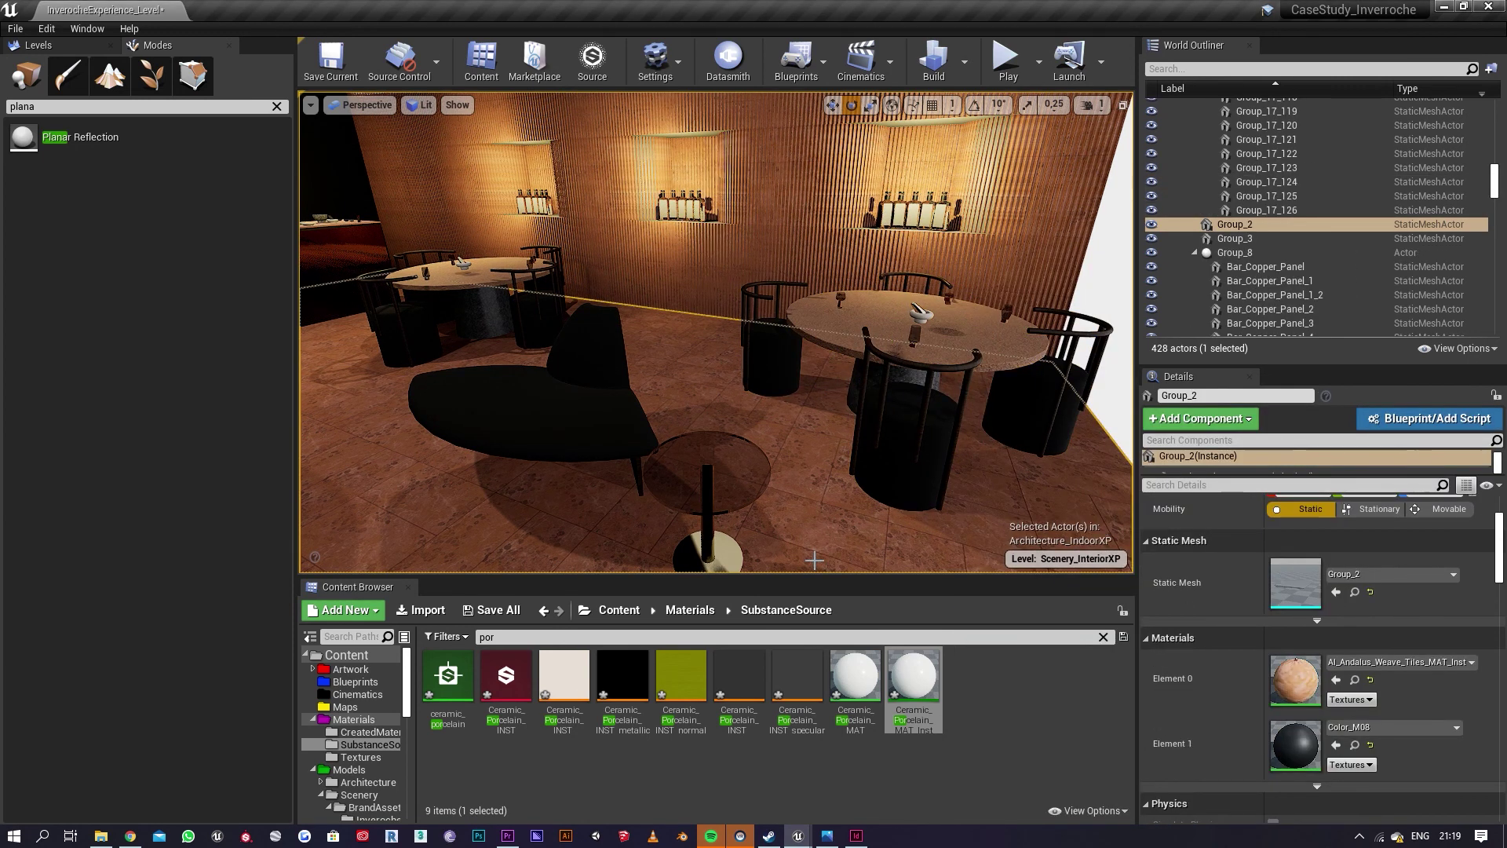
Step: Duplicate the gin glass from the front dining table and move the copy to the glass-topped low table
{"action": "left_click", "coordinate": [910, 344]}
{"action": "left_click_drag", "start_coordinate": [923, 357], "coordinate": [767, 471]}
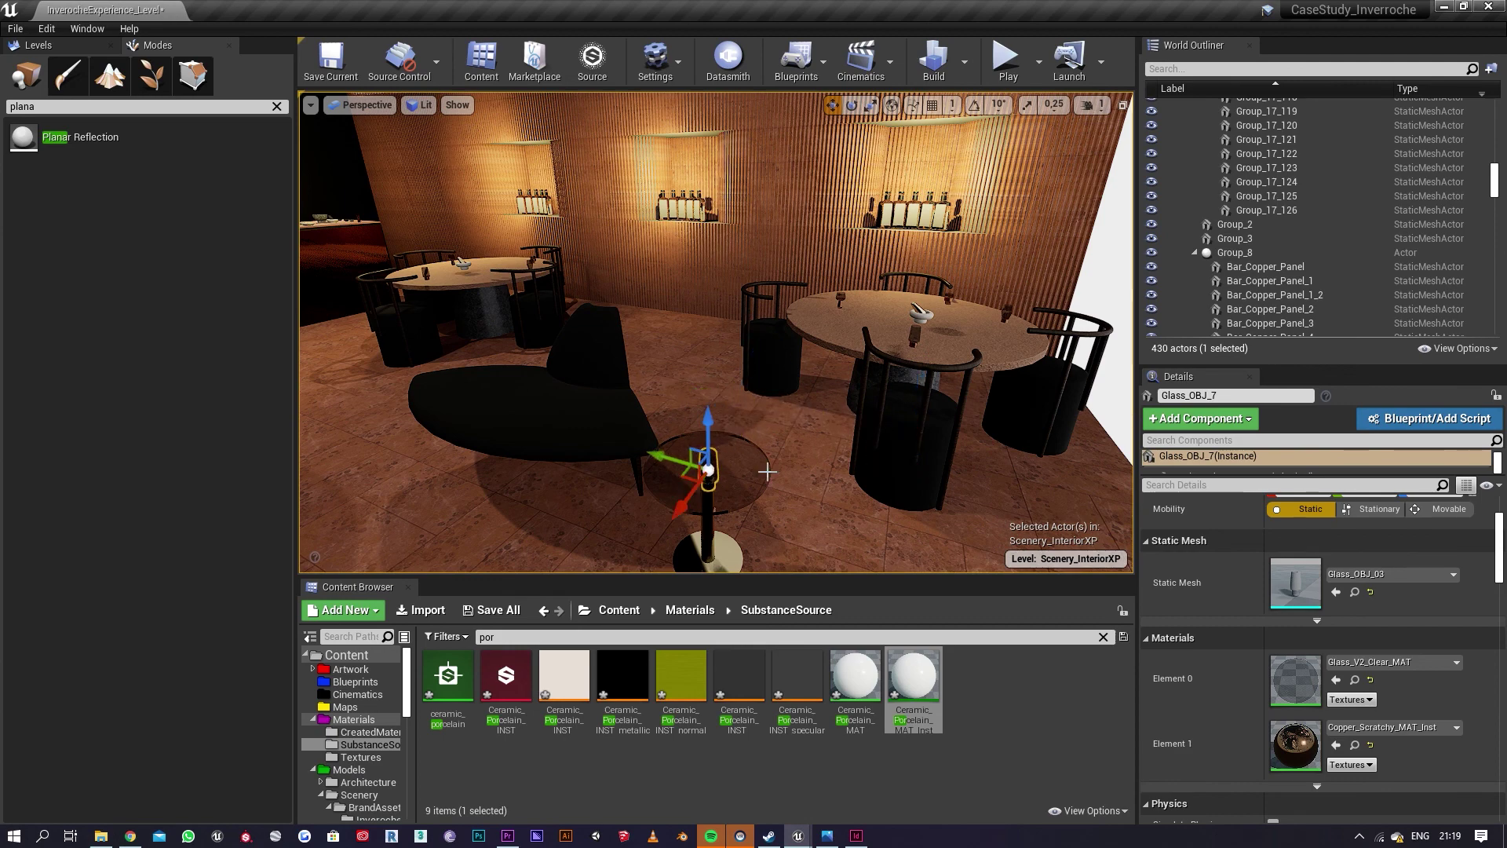
{"action": "right_click_drag", "start_coordinate": [766, 471], "coordinate": [767, 416]}
{"action": "left_click_drag", "start_coordinate": [737, 393], "coordinate": [769, 524]}
{"action": "left_click_drag", "start_coordinate": [746, 457], "coordinate": [680, 445]}
{"action": "left_click_drag", "start_coordinate": [716, 387], "coordinate": [717, 471]}
Step: Adjust the copied gin glass's height and position so that it stands on the low table's glass top
{"action": "right_click_drag", "start_coordinate": [668, 560], "coordinate": [652, 573]}
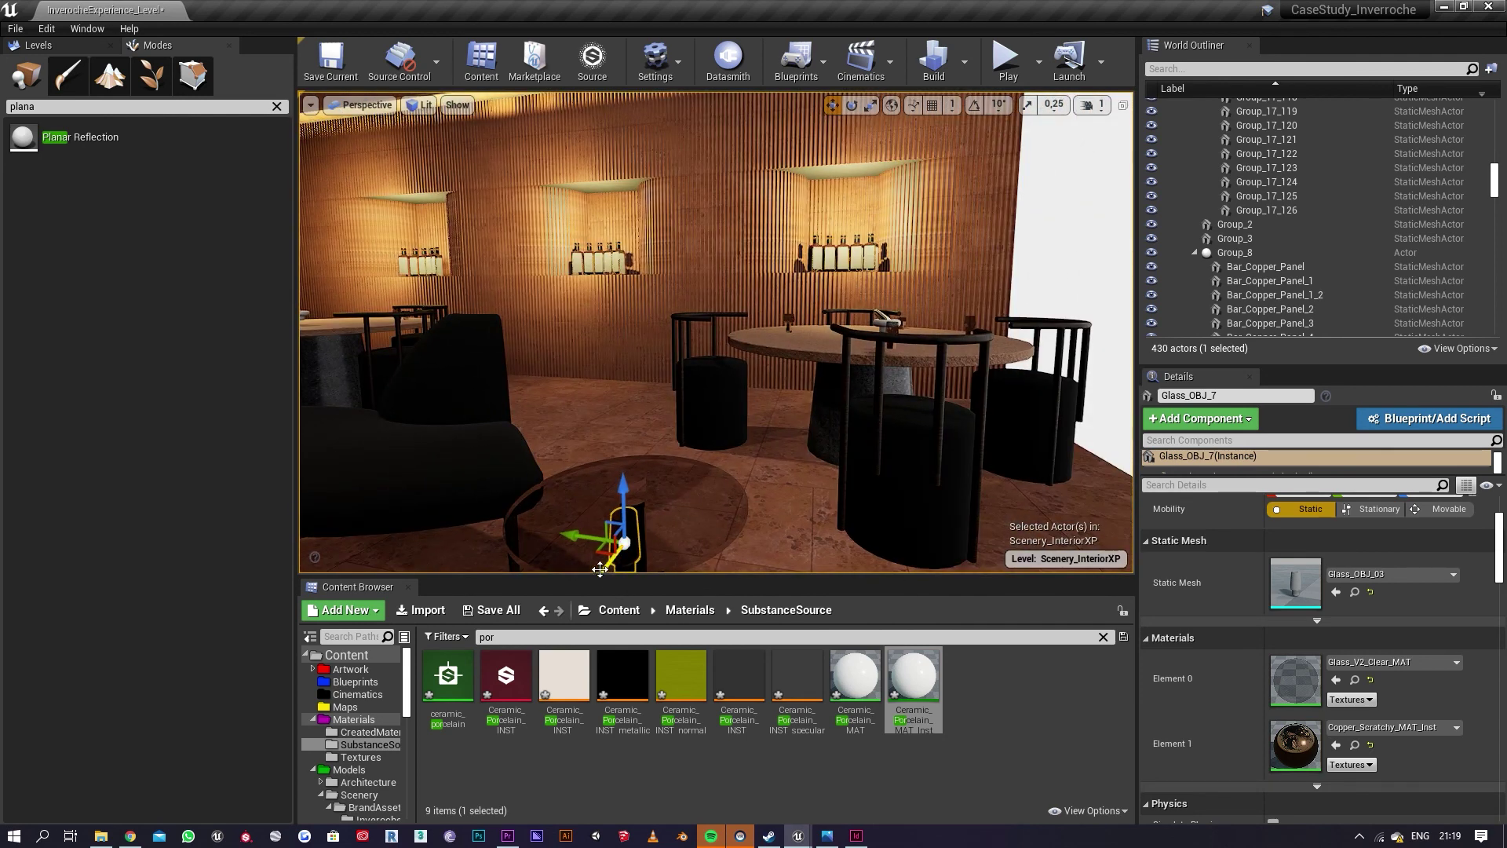
{"action": "left_click_drag", "start_coordinate": [600, 568], "coordinate": [591, 475]}
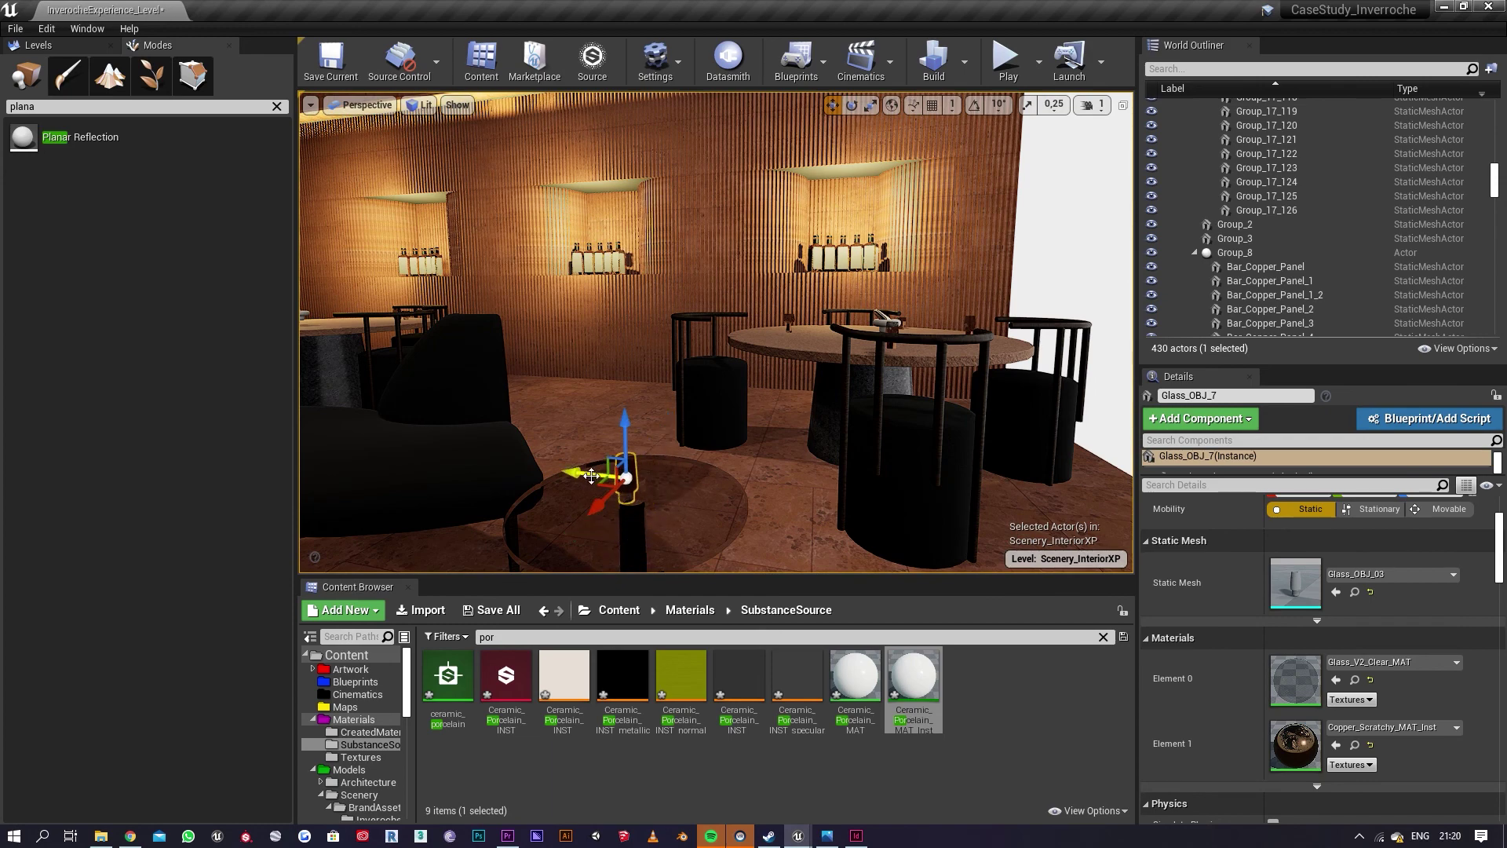
{"action": "right_click_drag", "start_coordinate": [625, 445], "coordinate": [537, 417]}
{"action": "left_click_drag", "start_coordinate": [730, 327], "coordinate": [732, 287]}
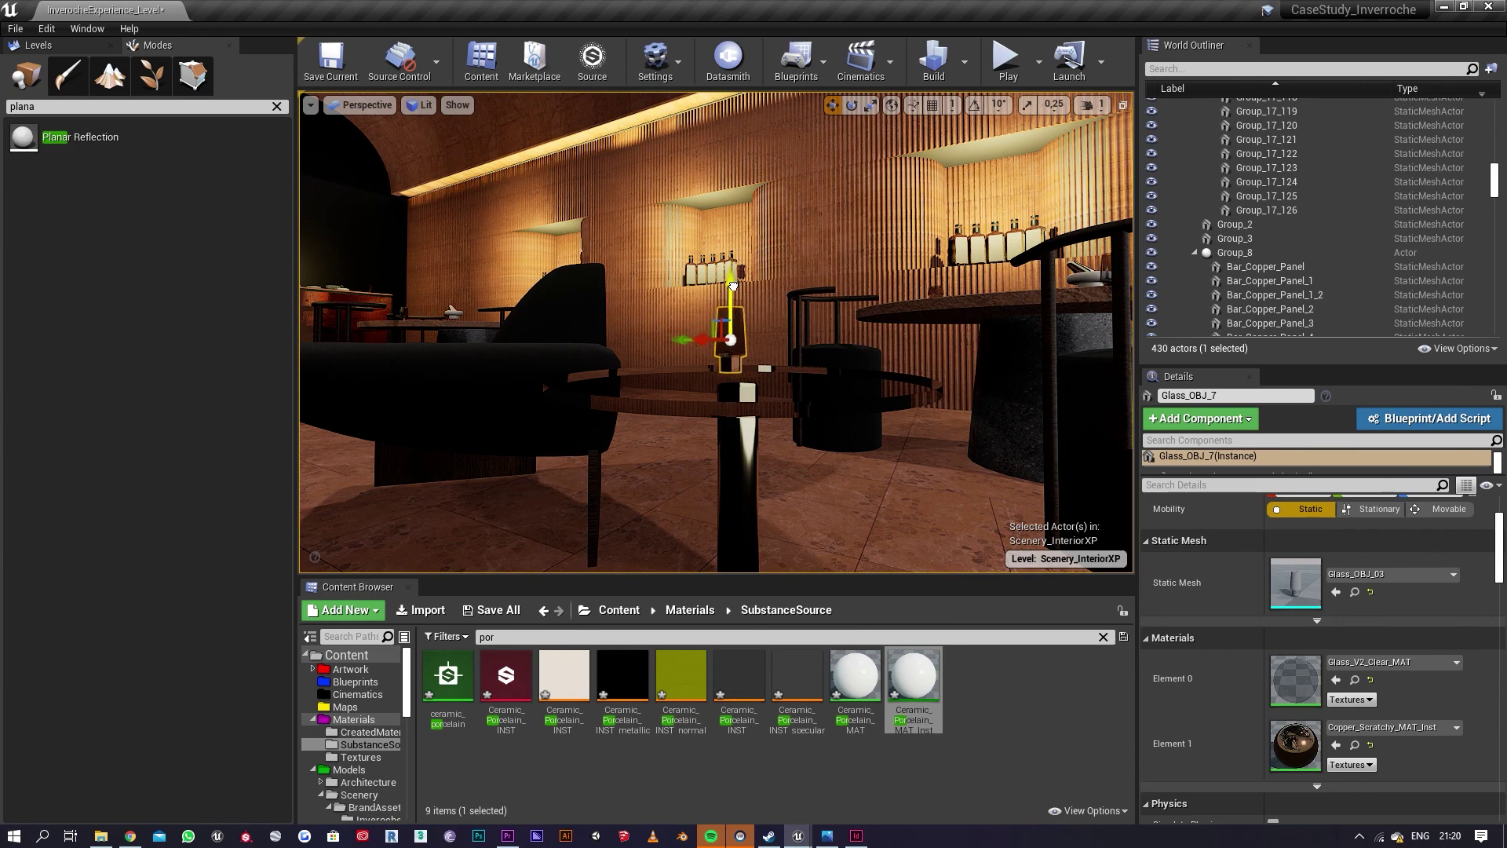
{"action": "left_click_drag", "start_coordinate": [703, 343], "coordinate": [679, 341]}
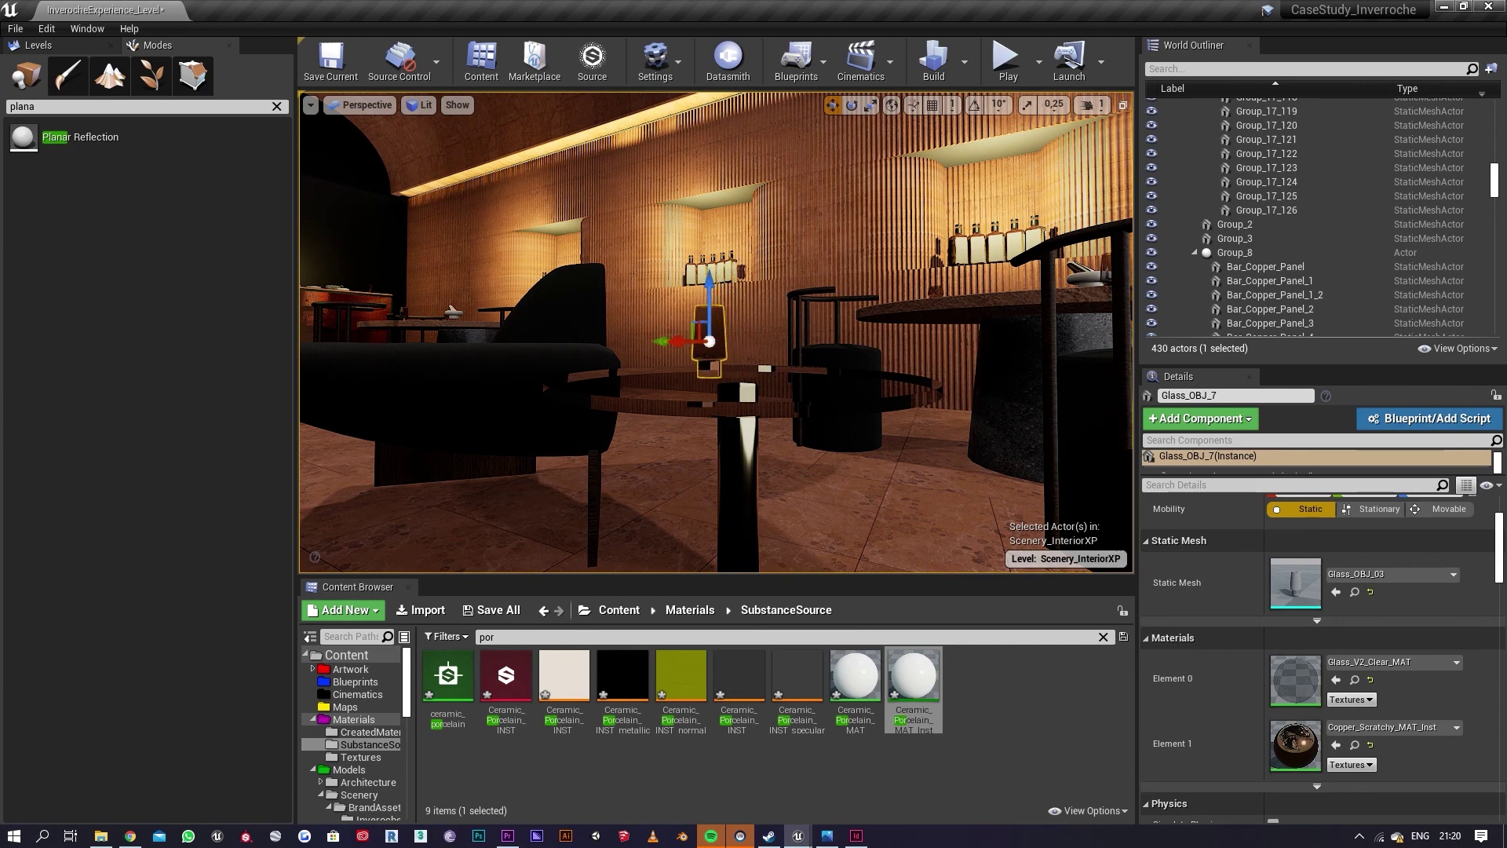
{"action": "right_click_drag", "start_coordinate": [679, 342], "coordinate": [780, 330]}
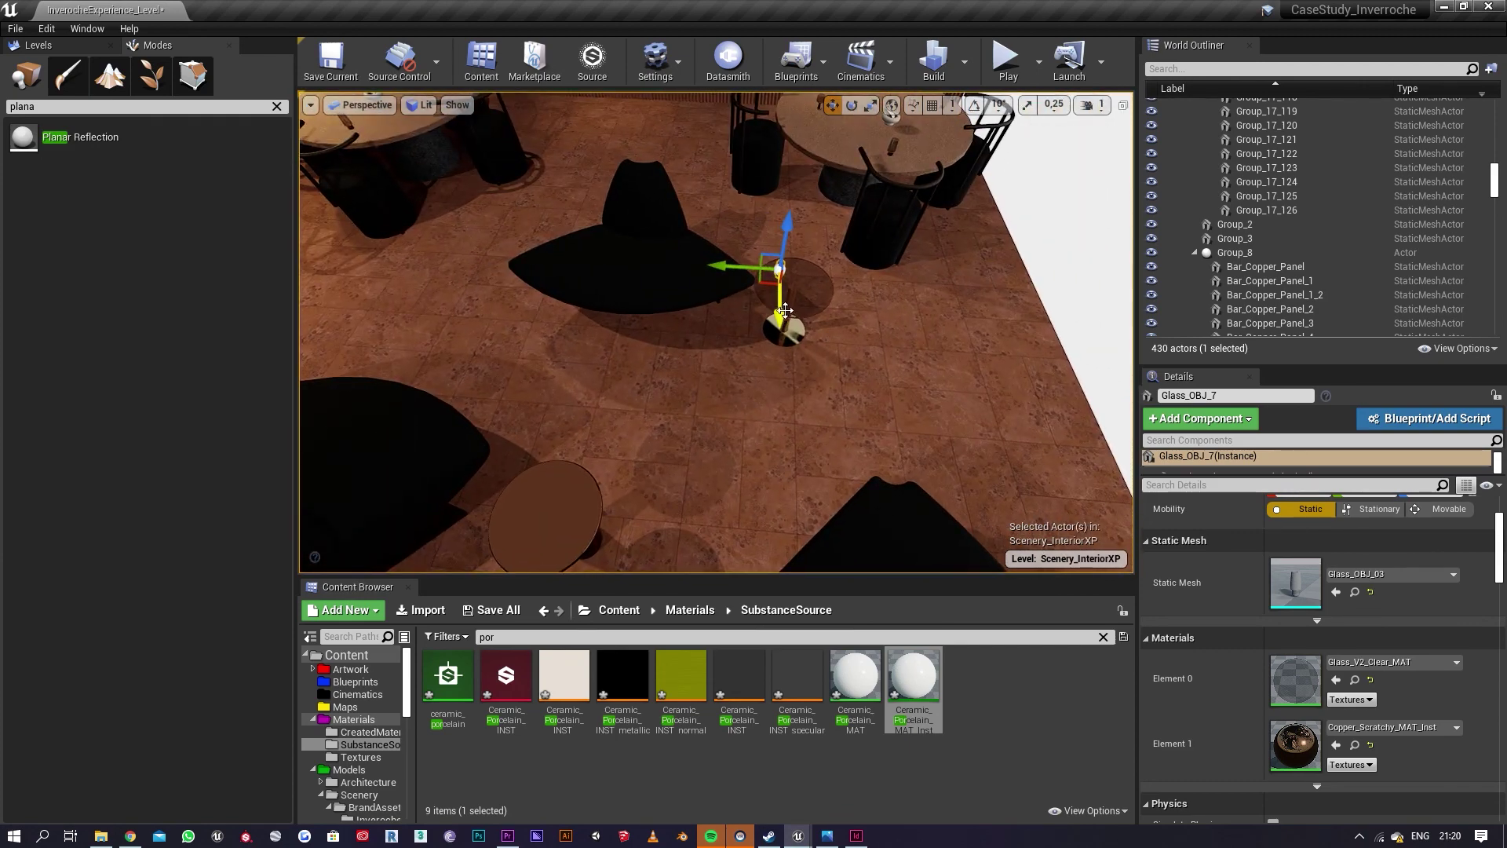
Step: Duplicate the gin glass from the glass-topped low table onto the edge of the nearby round copper table
{"action": "left_click_drag", "start_coordinate": [785, 318], "coordinate": [785, 548], "text": "alt"}
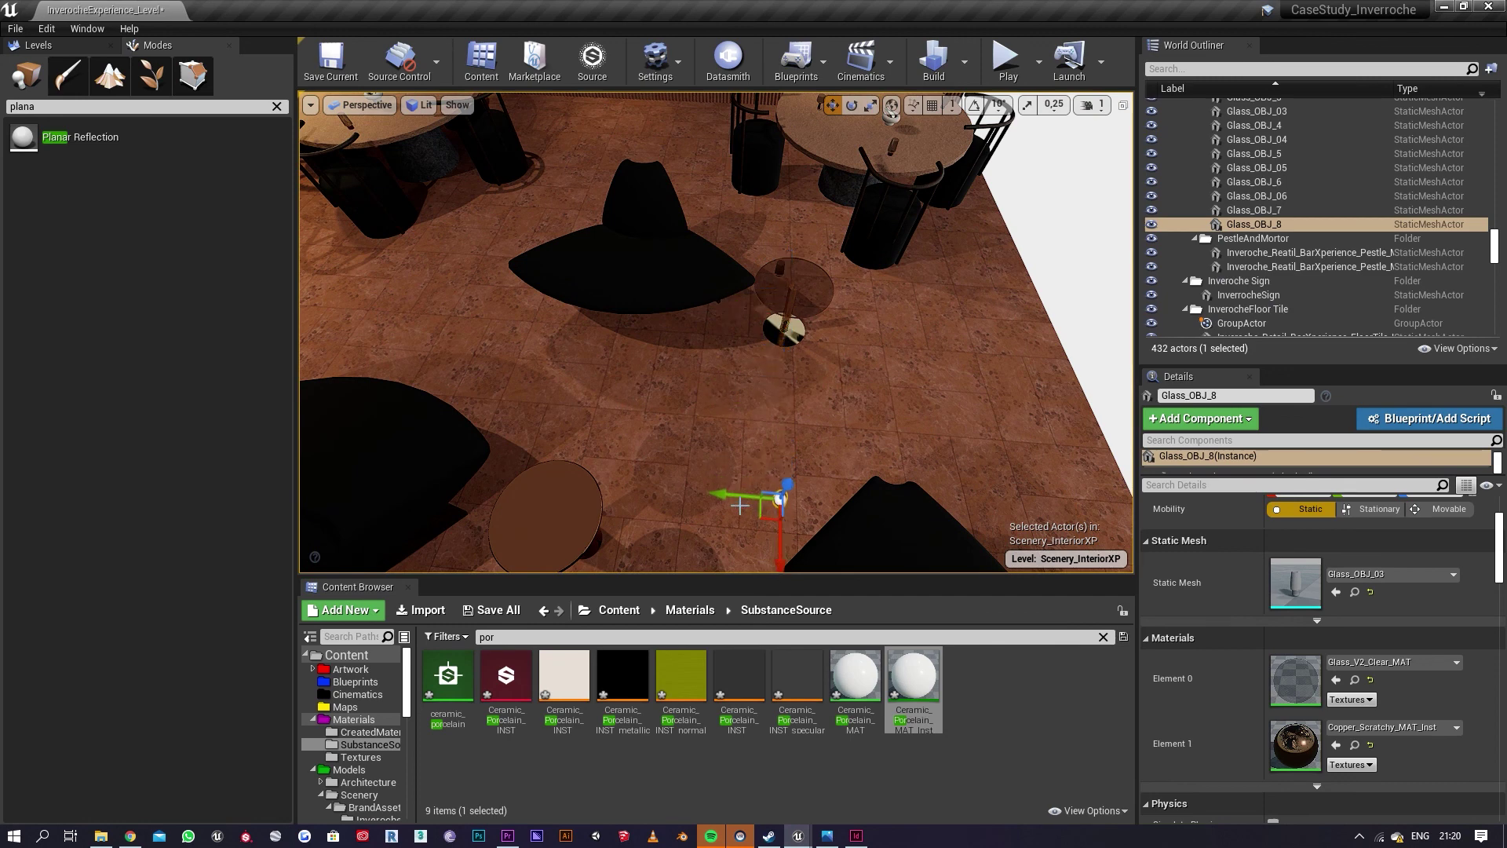
{"action": "mouse_move", "coordinate": [641, 487]}
{"action": "left_mouse_down"}
{"action": "mouse_move", "coordinate": [483, 478]}
{"action": "mouse_move", "coordinate": [550, 484]}
{"action": "mouse_move", "coordinate": [546, 454]}
{"action": "left_mouse_up"}
{"action": "key", "text": "w"}
{"action": "right_click_drag", "start_coordinate": [617, 466], "coordinate": [616, 328]}
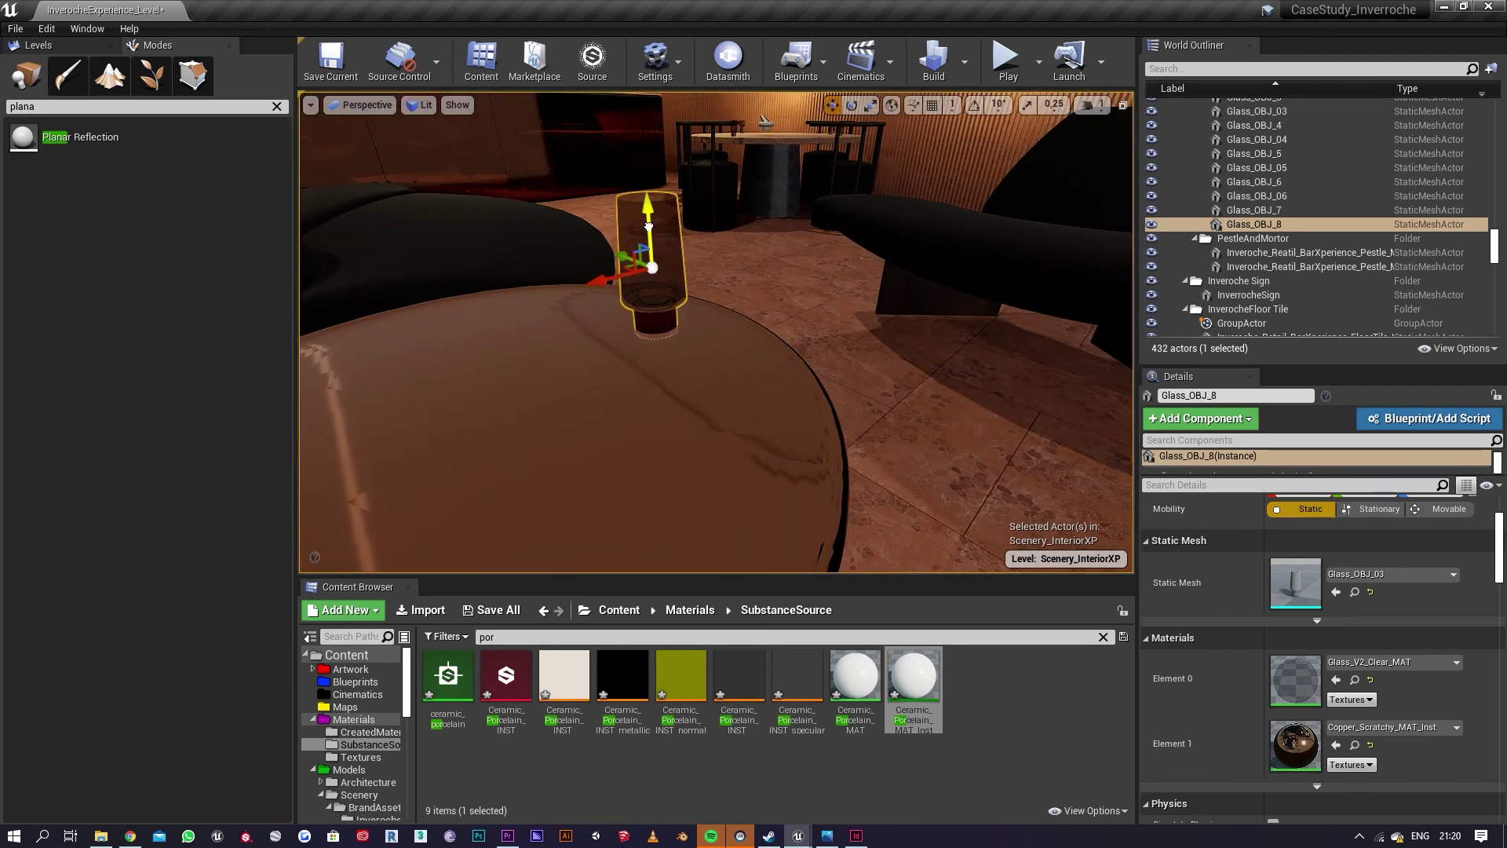
{"action": "key", "text": "s"}
{"action": "right_click_drag", "start_coordinate": [803, 286], "coordinate": [645, 284]}
{"action": "key", "text": "a"}
{"action": "key", "text": "w"}
{"action": "key", "text": "s"}
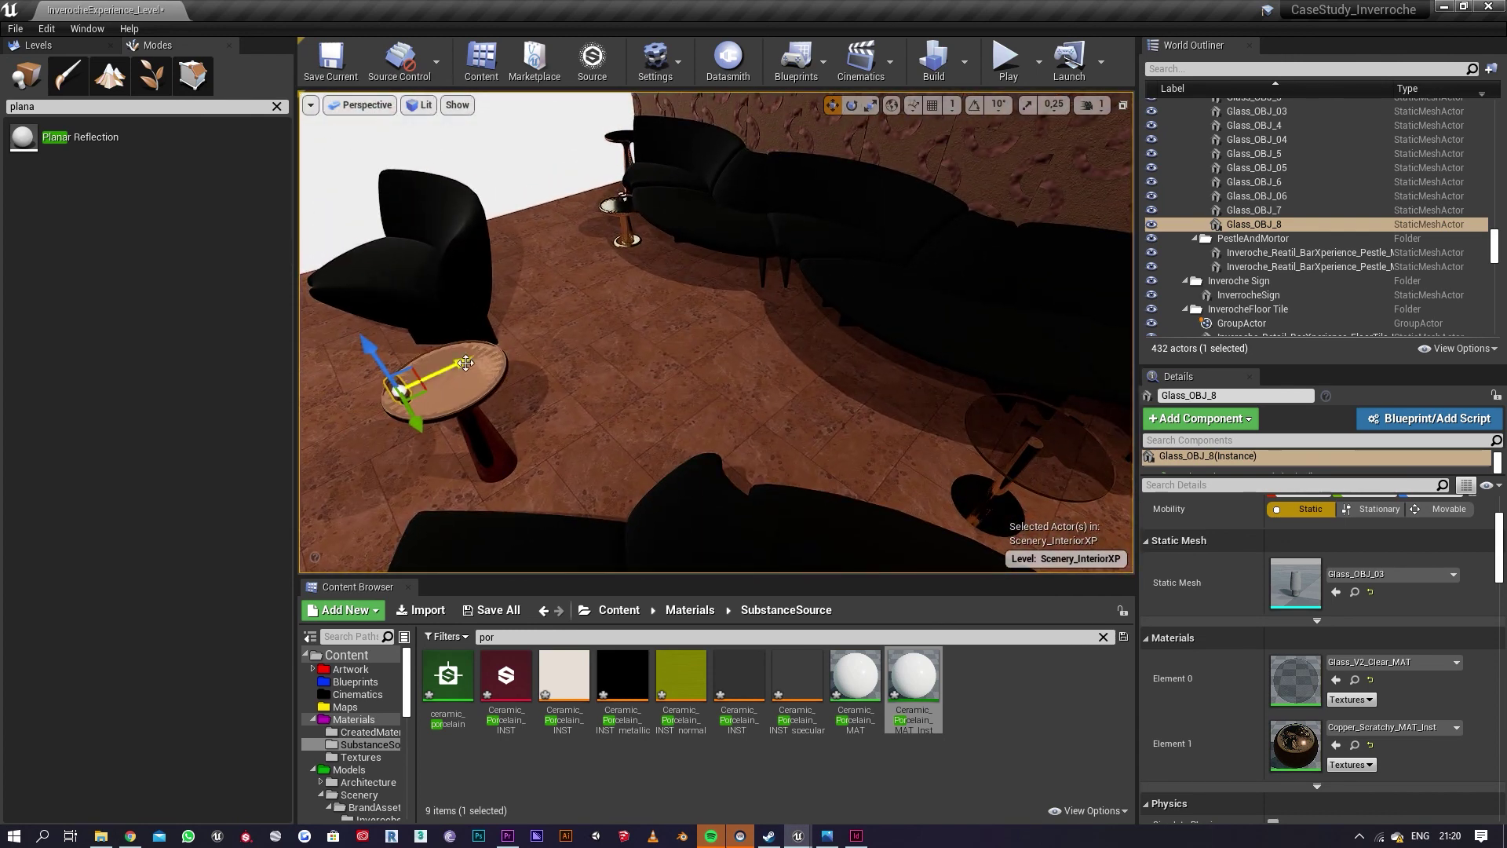
Step: Duplicate the gin glass from the round copper table toward the other low lounge tables, placing one copy near the glass-topped table
{"action": "left_click_drag", "start_coordinate": [466, 362], "coordinate": [699, 328], "text": "alt"}
{"action": "mouse_move", "coordinate": [861, 290]}
{"action": "right_mouse_down"}
{"action": "mouse_move", "coordinate": [973, 306]}
{"action": "mouse_move", "coordinate": [834, 303]}
{"action": "right_mouse_up"}
{"action": "key", "text": "s"}
{"action": "left_click_drag", "start_coordinate": [463, 192], "coordinate": [710, 241], "text": "alt"}
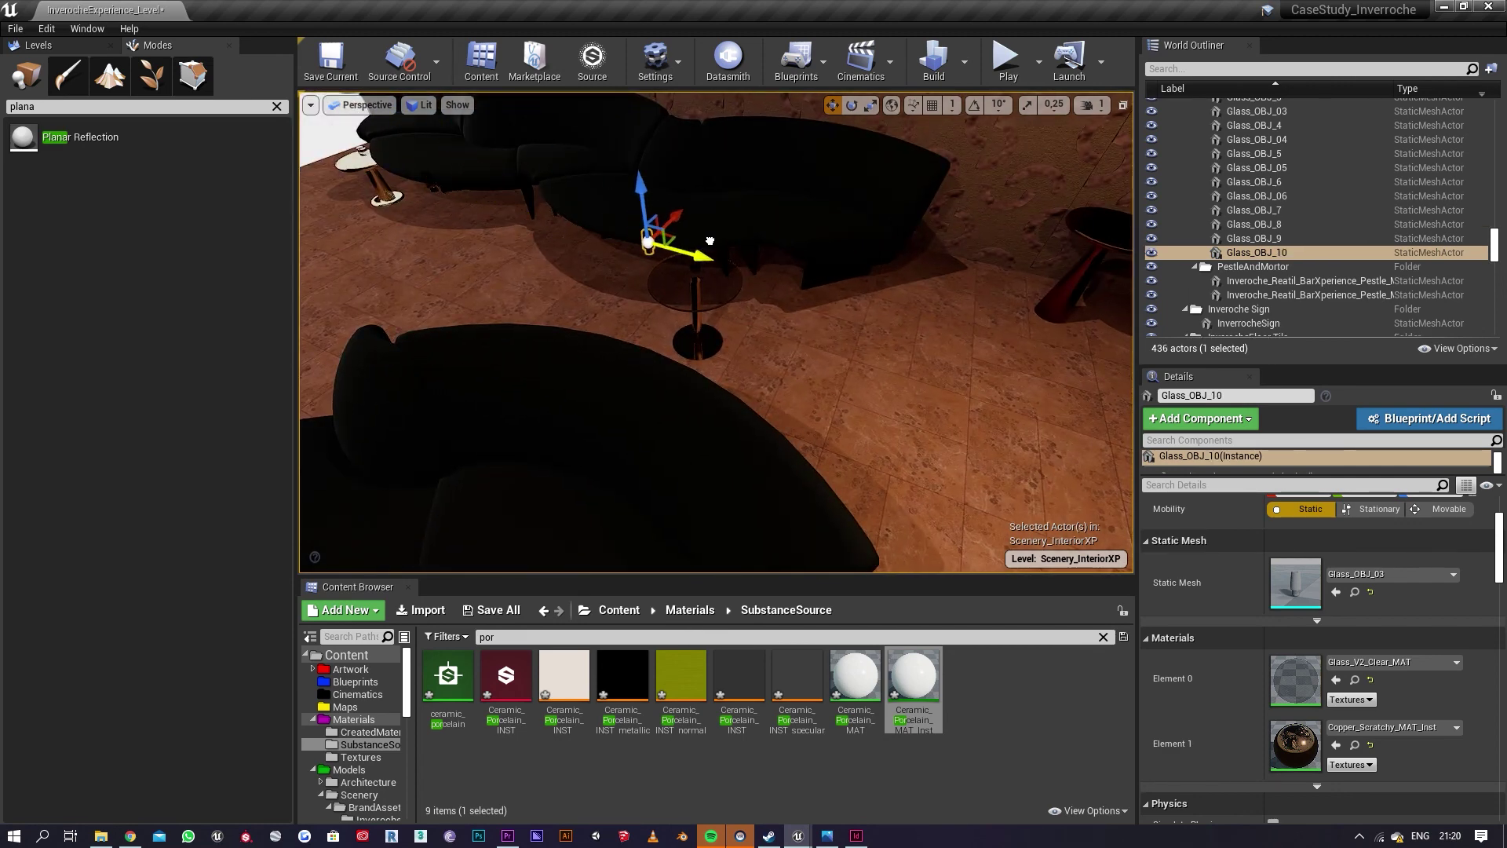
Step: Adjust the copied gin glass so that it stands on the top of the glass-topped low table beside the couch
{"action": "key", "text": "w"}
{"action": "right_click_drag", "start_coordinate": [783, 250], "coordinate": [709, 229]}
{"action": "key", "text": "e"}
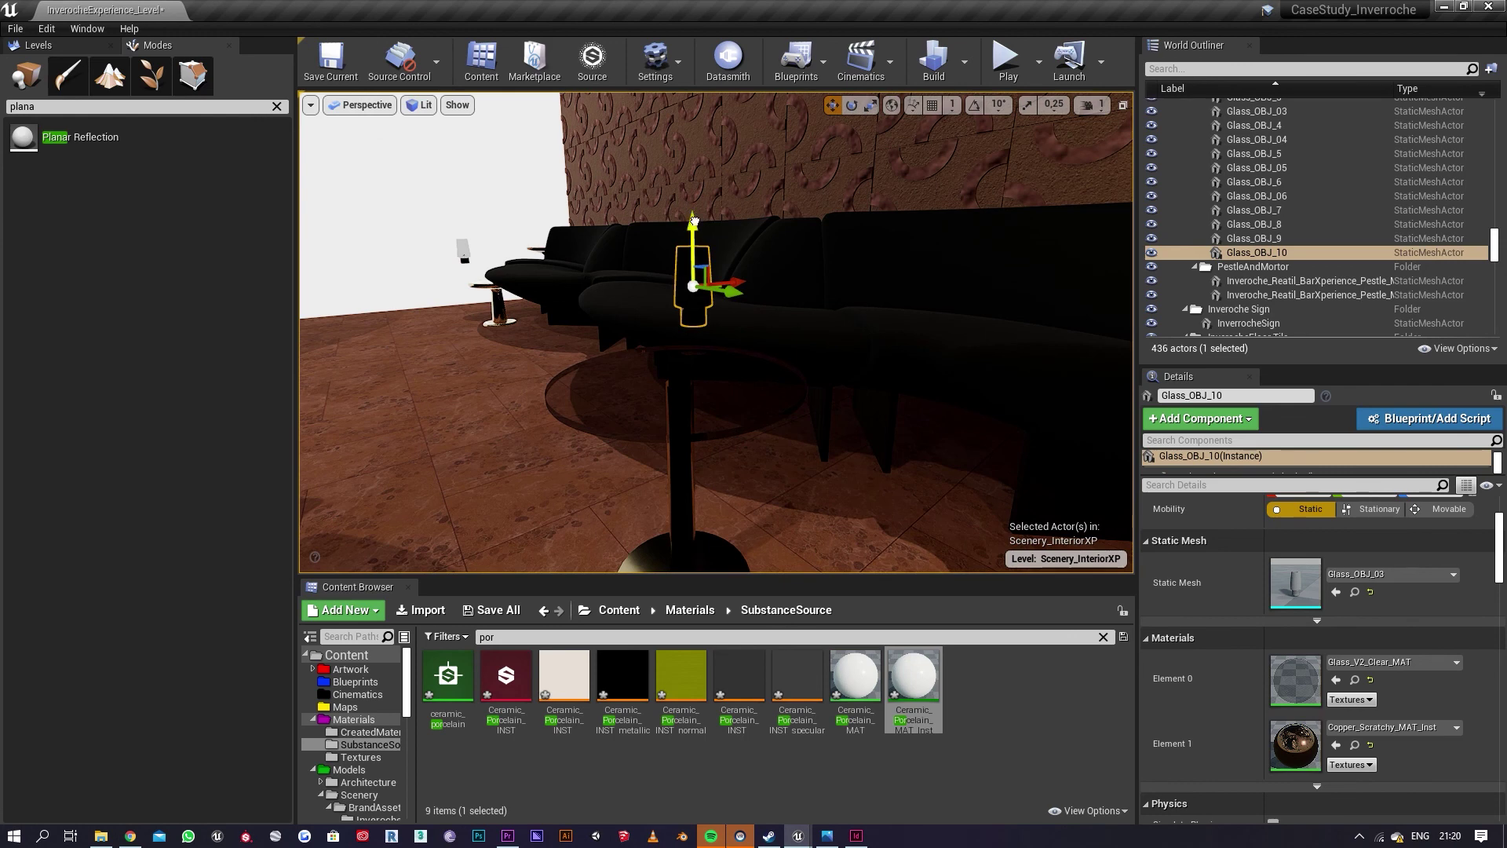
{"action": "right_click_drag", "start_coordinate": [703, 302], "coordinate": [706, 259]}
{"action": "key", "text": "a"}
{"action": "key", "text": "w"}
{"action": "key", "text": "f"}
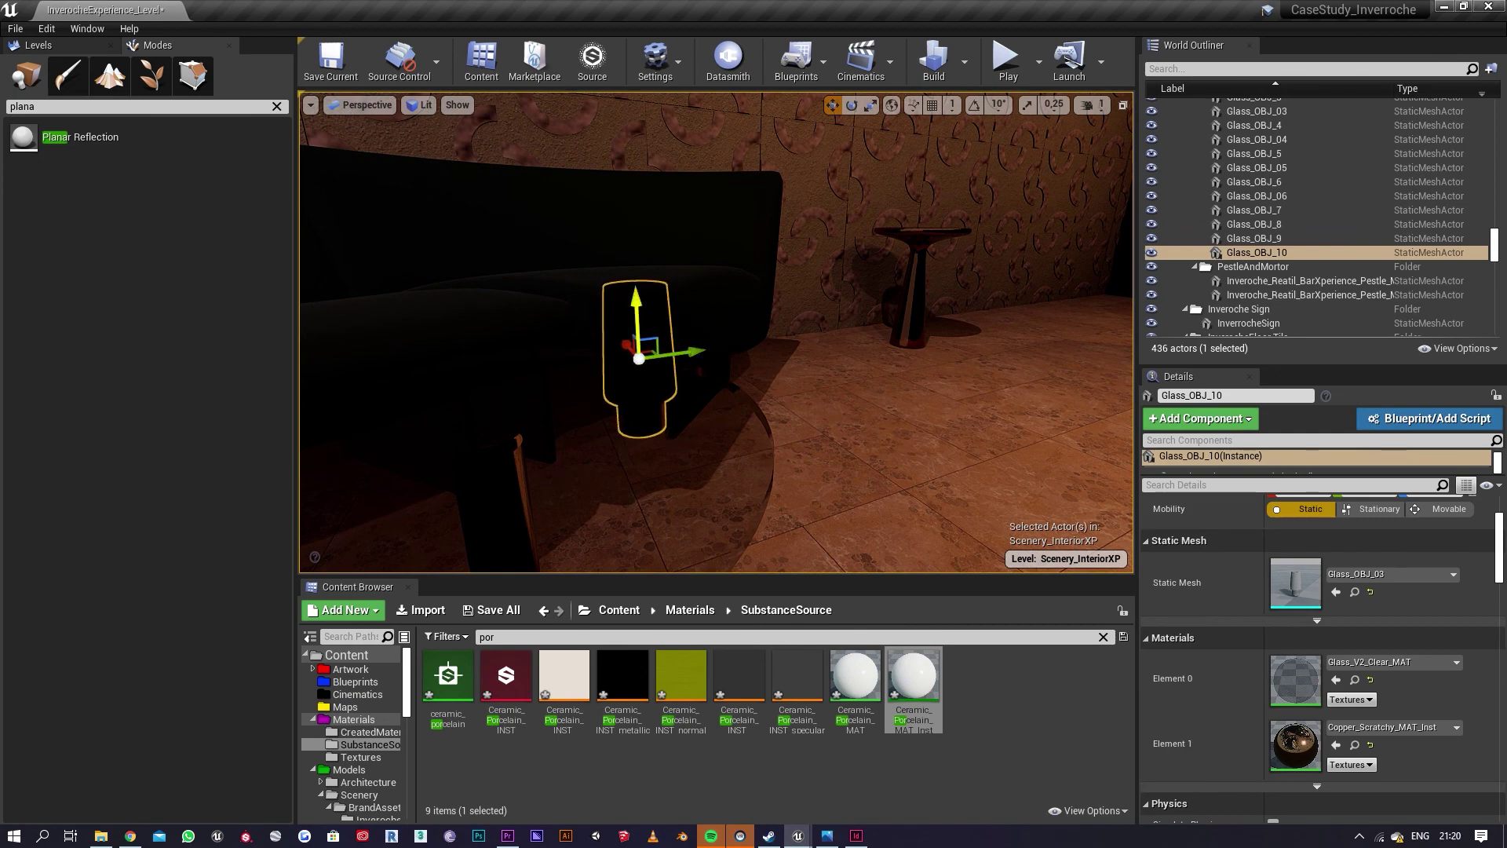
{"action": "key", "text": "s"}
{"action": "mouse_move", "coordinate": [636, 311]}
{"action": "right_mouse_down"}
{"action": "mouse_move", "coordinate": [832, 306]}
{"action": "mouse_move", "coordinate": [652, 335]}
{"action": "mouse_move", "coordinate": [691, 314]}
{"action": "mouse_move", "coordinate": [628, 392]}
{"action": "mouse_move", "coordinate": [620, 335]}
{"action": "right_mouse_up"}
{"action": "key", "text": "a"}
{"action": "key", "text": "s"}
{"action": "left_click", "coordinate": [637, 327]}
Step: Move the other gin glass copy onto the top of the round polished-metal table beside the serpentine couch
{"action": "mouse_move", "coordinate": [764, 311]}
{"action": "right_mouse_down"}
{"action": "mouse_move", "coordinate": [765, 353]}
{"action": "mouse_move", "coordinate": [707, 393]}
{"action": "mouse_move", "coordinate": [764, 312]}
{"action": "right_mouse_up"}
{"action": "key", "text": "w"}
{"action": "key", "text": "s"}
{"action": "left_click_drag", "start_coordinate": [764, 311], "coordinate": [710, 250], "text": "alt"}
{"action": "mouse_move", "coordinate": [755, 288]}
{"action": "right_mouse_down"}
{"action": "mouse_move", "coordinate": [683, 283]}
{"action": "mouse_move", "coordinate": [651, 235]}
{"action": "mouse_move", "coordinate": [755, 288]}
{"action": "right_mouse_up"}
{"action": "left_click_drag", "start_coordinate": [894, 301], "coordinate": [717, 368]}
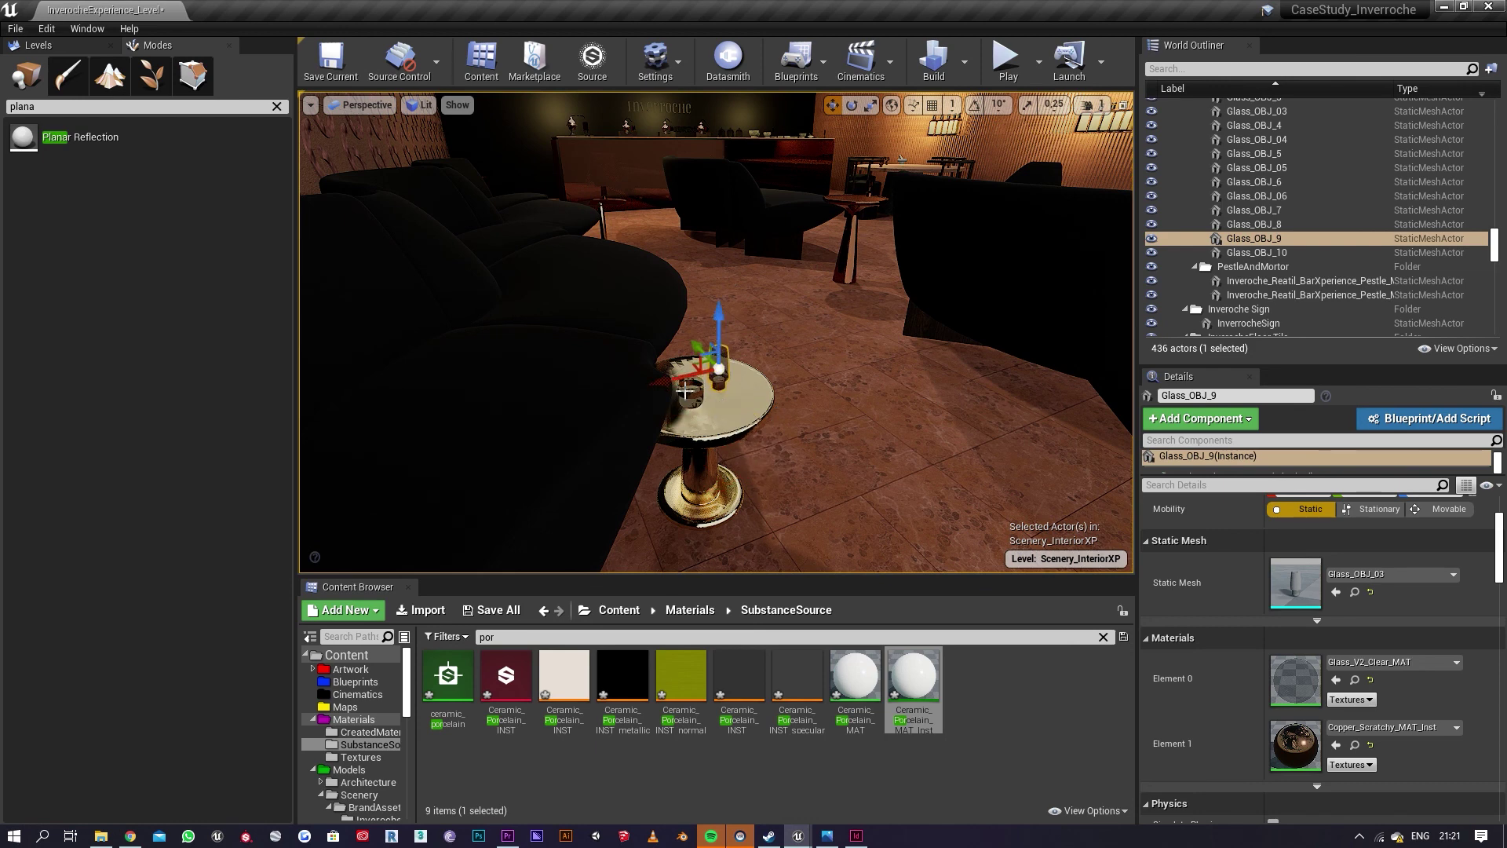
Step: Add the low round table and the other item on it to the glass selection and scale all three together
{"action": "left_click", "coordinate": [712, 403], "text": "ctrl"}
{"action": "left_click_drag", "start_coordinate": [697, 402], "coordinate": [664, 393], "text": "alt"}
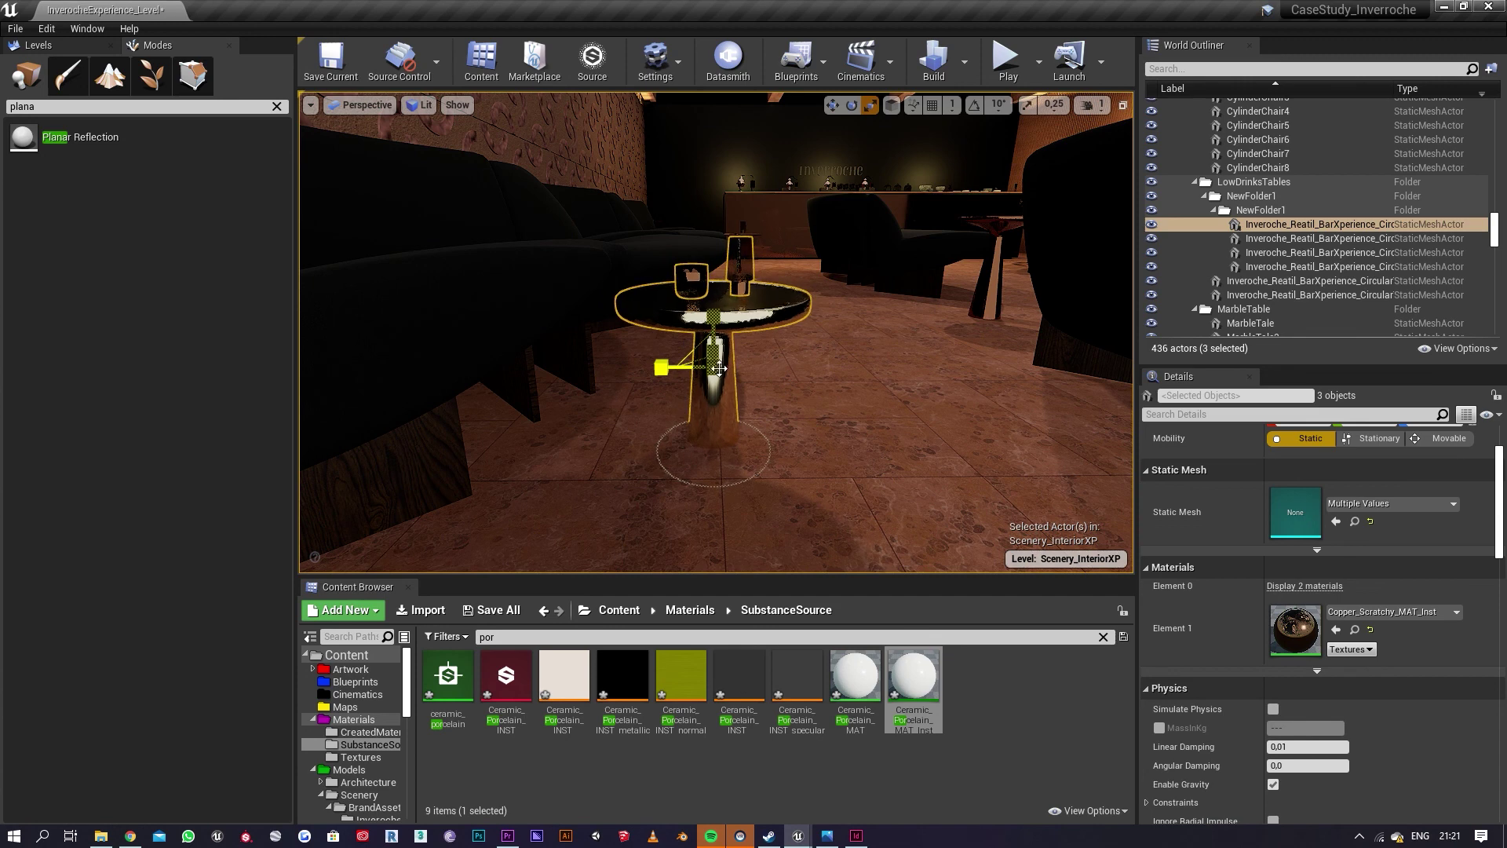
{"action": "left_click_drag", "start_coordinate": [708, 321], "coordinate": [664, 335]}
{"action": "right_click_drag", "start_coordinate": [737, 330], "coordinate": [742, 365]}
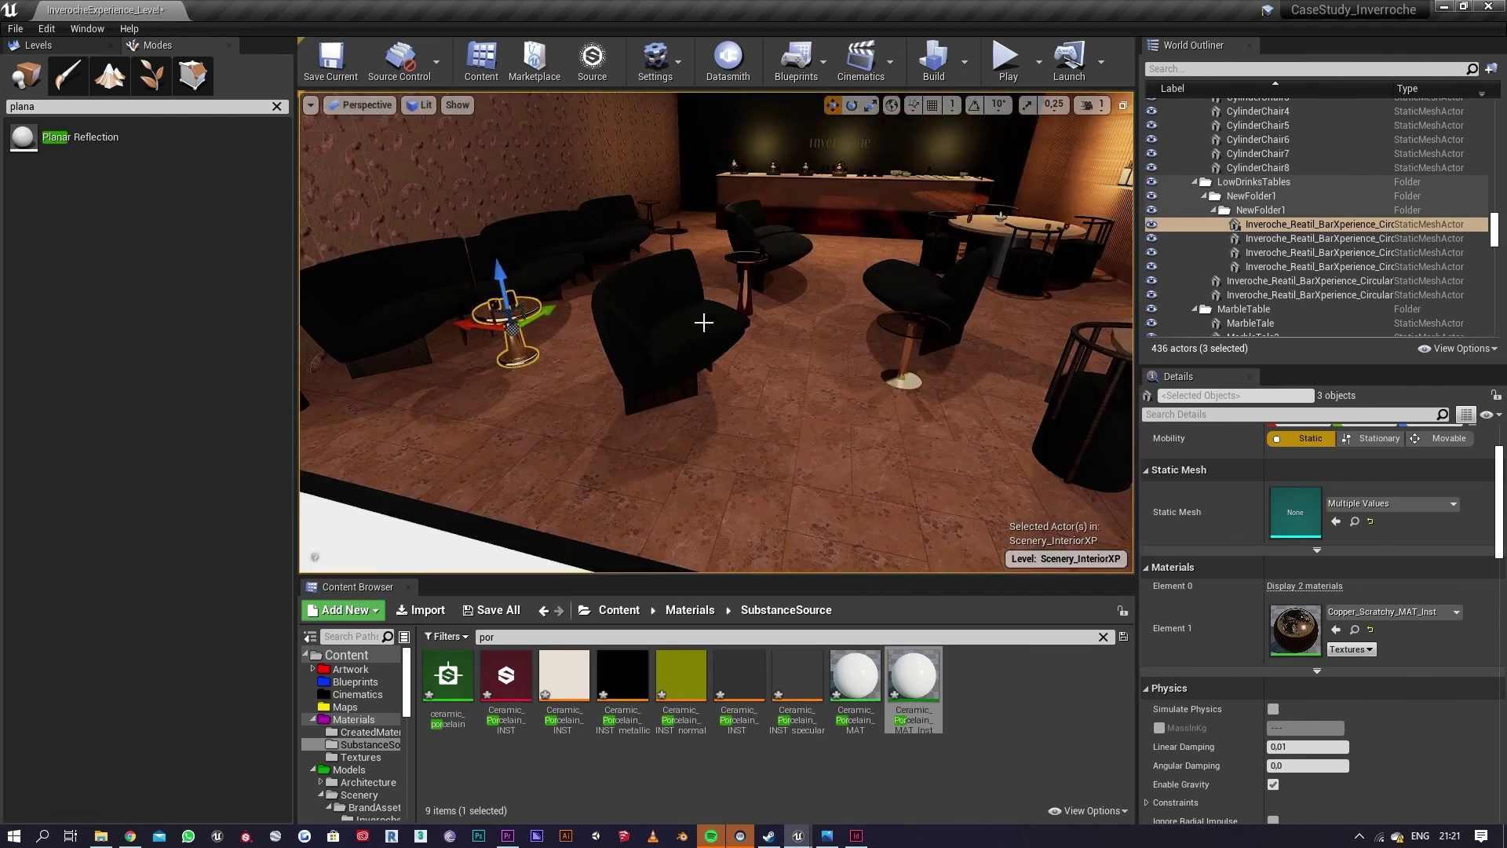
Step: Place a basic cube beside the front single couch as a size reference and delete it
{"action": "left_click", "coordinate": [703, 323]}
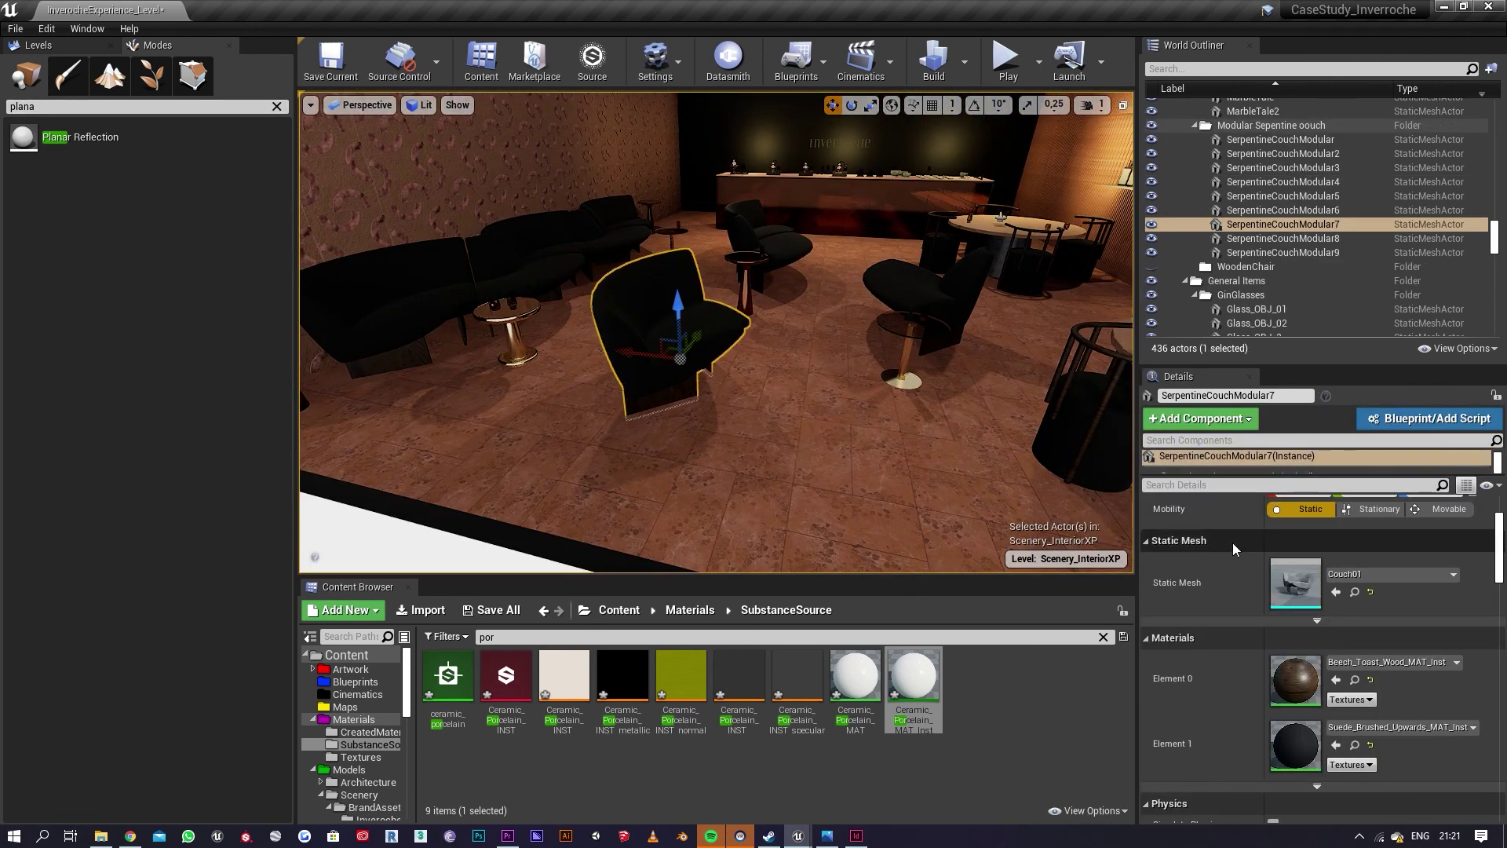
{"action": "scroll", "coordinate": [1232, 543], "scroll_direction": "up", "scroll_amount": 1}
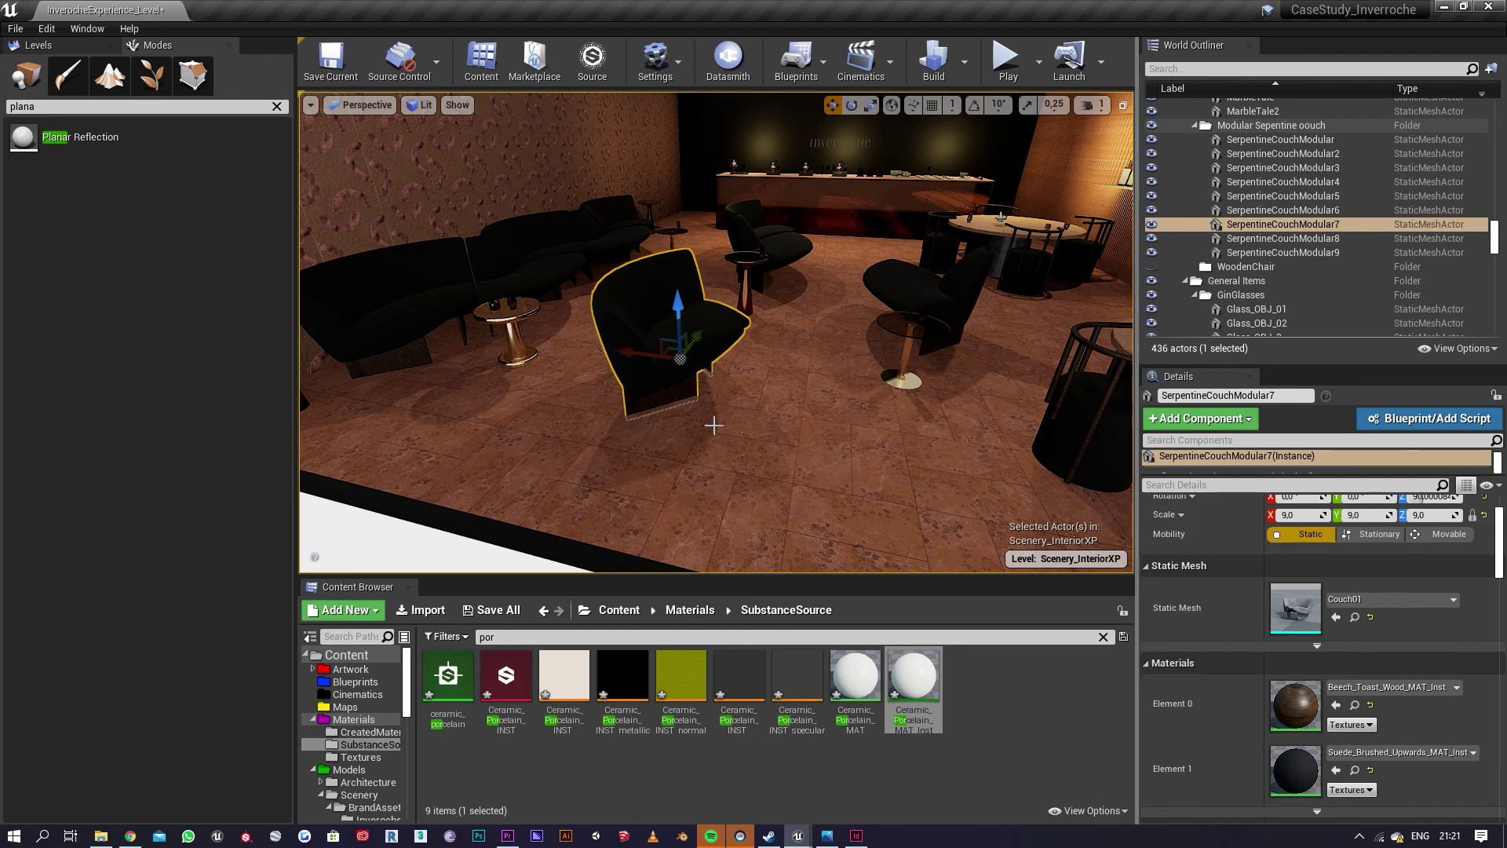
{"action": "key", "text": "BackSpace"}
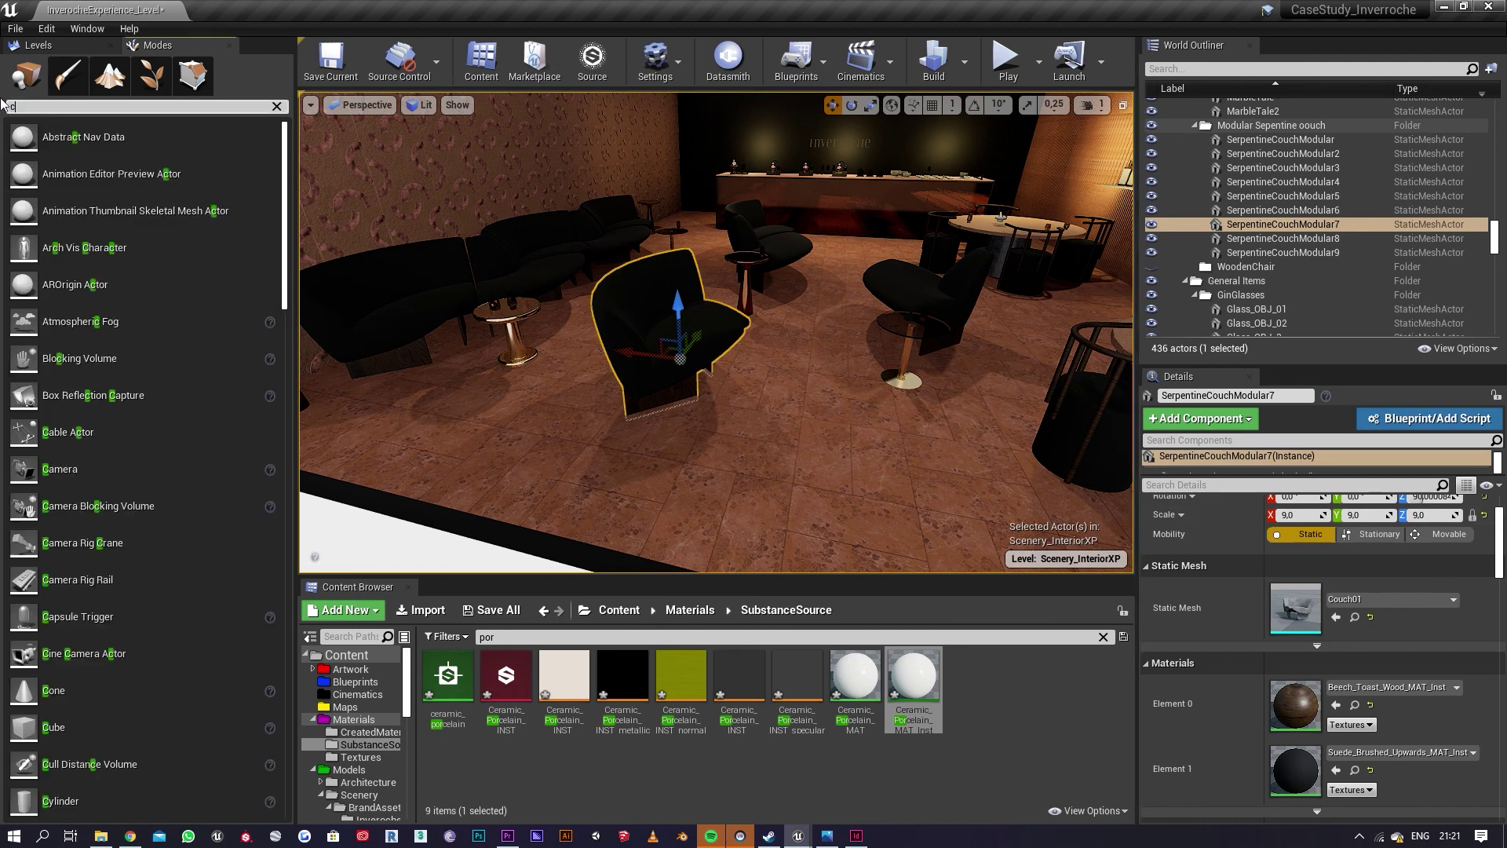
{"action": "type", "text": "cub"}
{"action": "left_click_drag", "start_coordinate": [62, 140], "coordinate": [743, 376]}
{"action": "right_click_drag", "start_coordinate": [824, 379], "coordinate": [855, 396]}
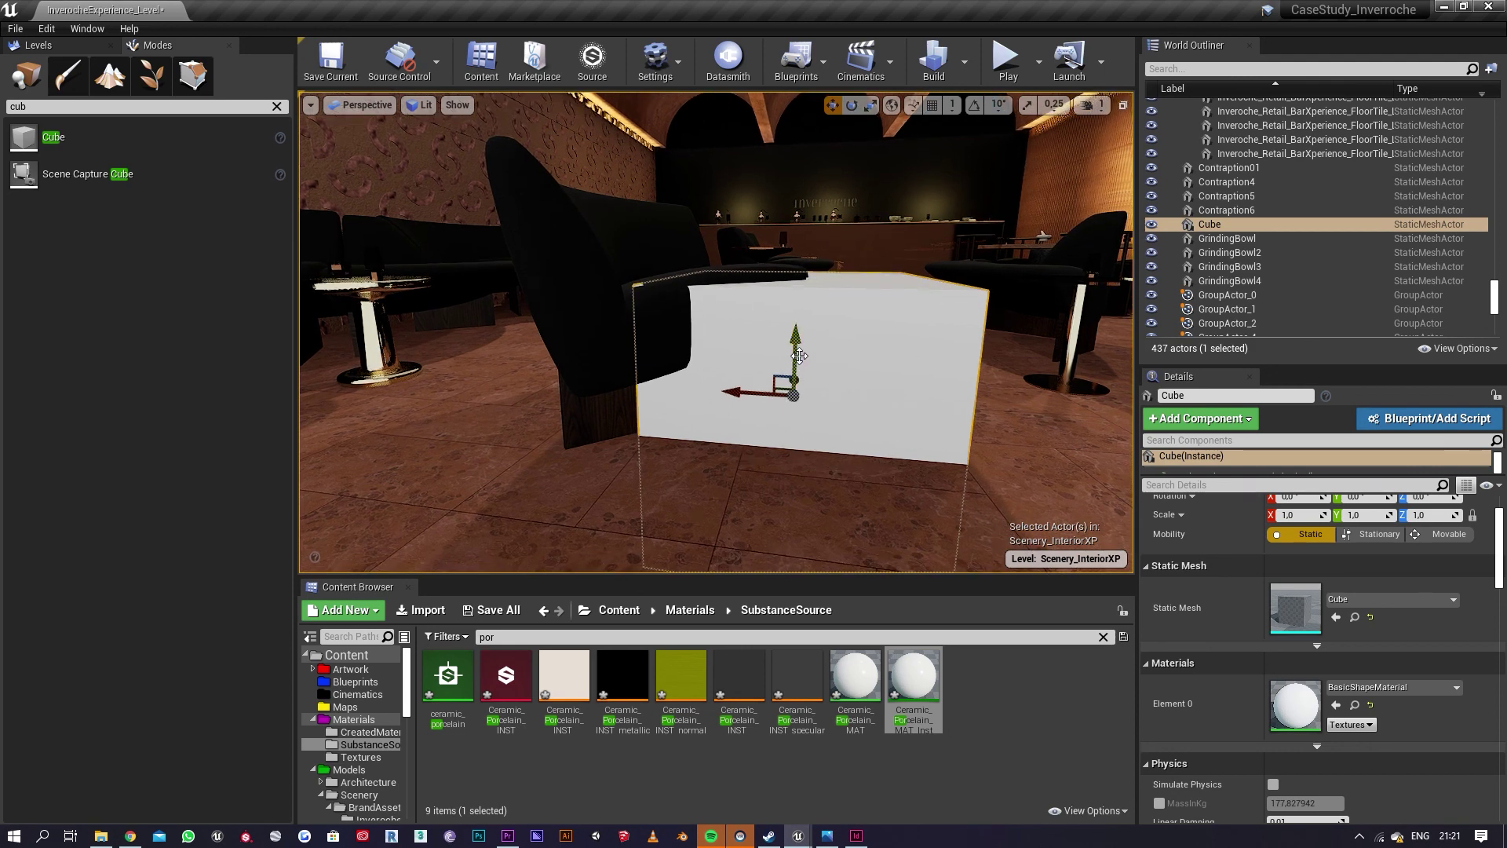
{"action": "key", "text": "Delete"}
Step: Try to scale the three single couches together, and undo the scaling
{"action": "left_click", "coordinate": [734, 301]}
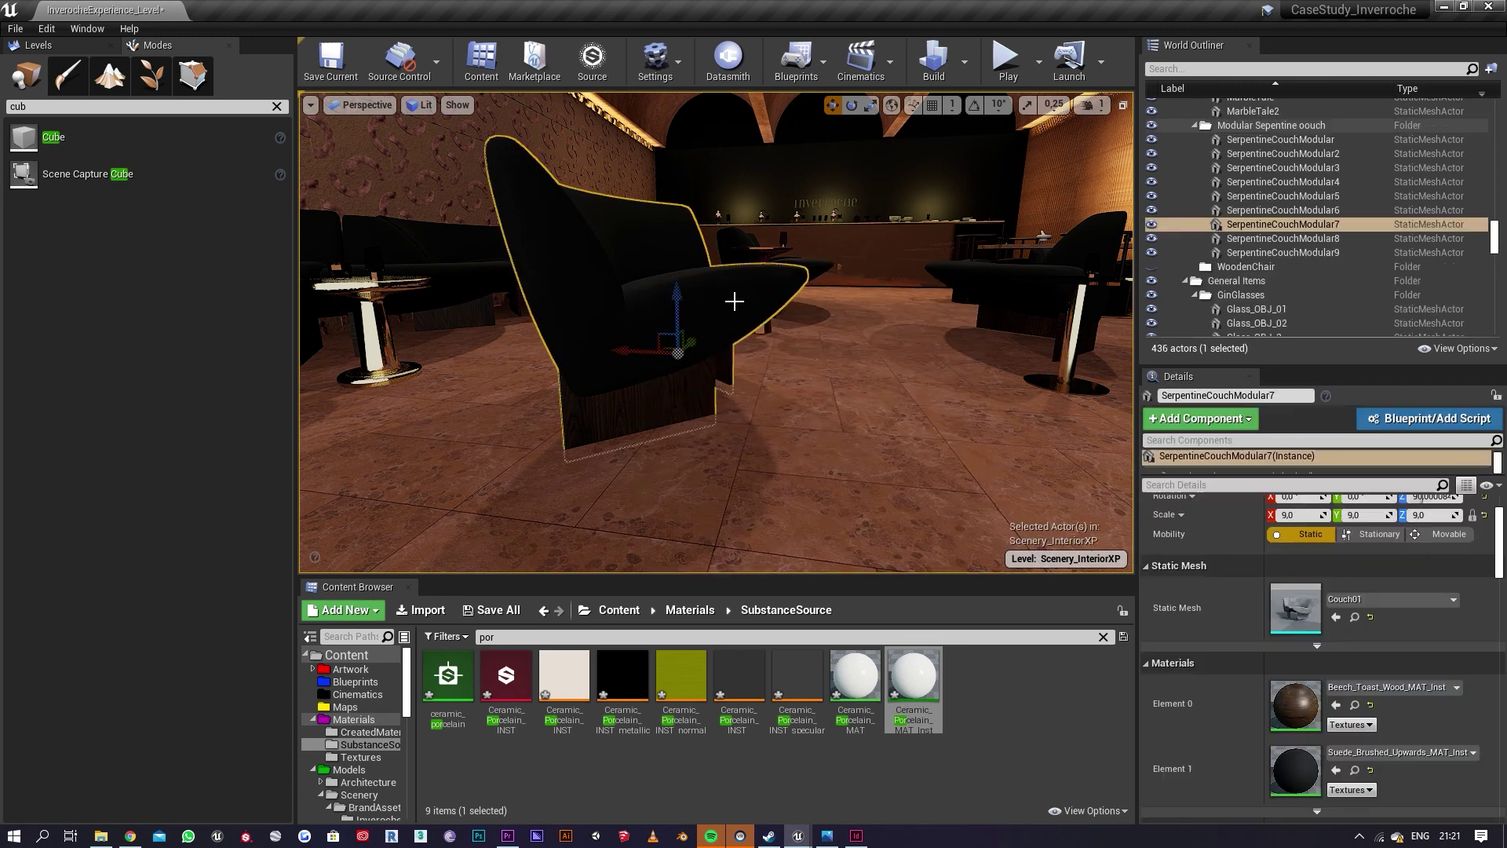
{"action": "left_click", "coordinate": [808, 262], "text": "ctrl"}
{"action": "left_click", "coordinate": [981, 283], "text": "ctrl"}
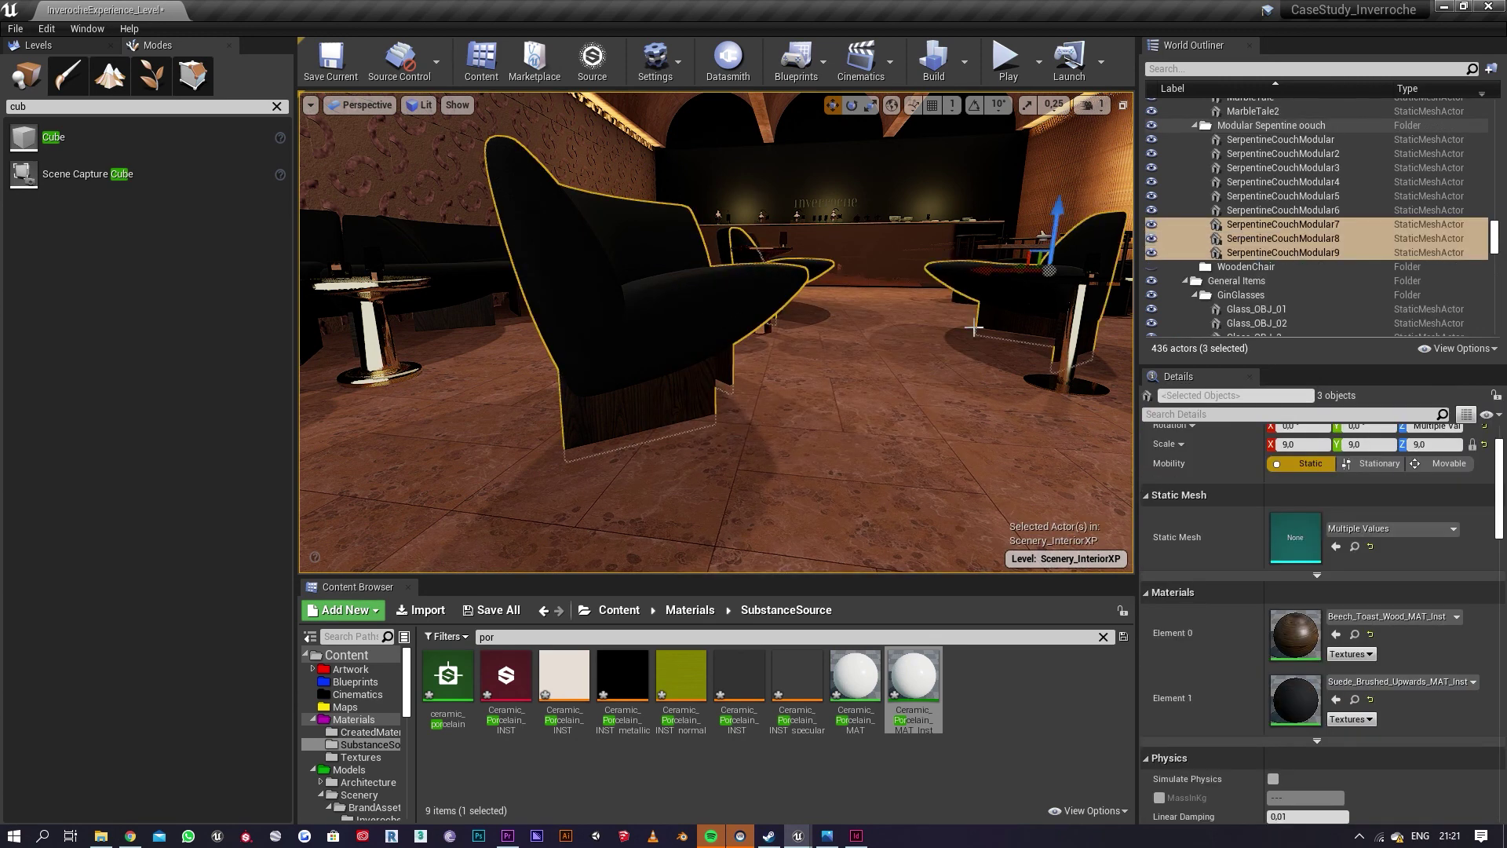
{"action": "key", "text": "r"}
{"action": "left_click_drag", "start_coordinate": [1055, 279], "coordinate": [1034, 281]}
{"action": "key", "text": "ctrl+z"}
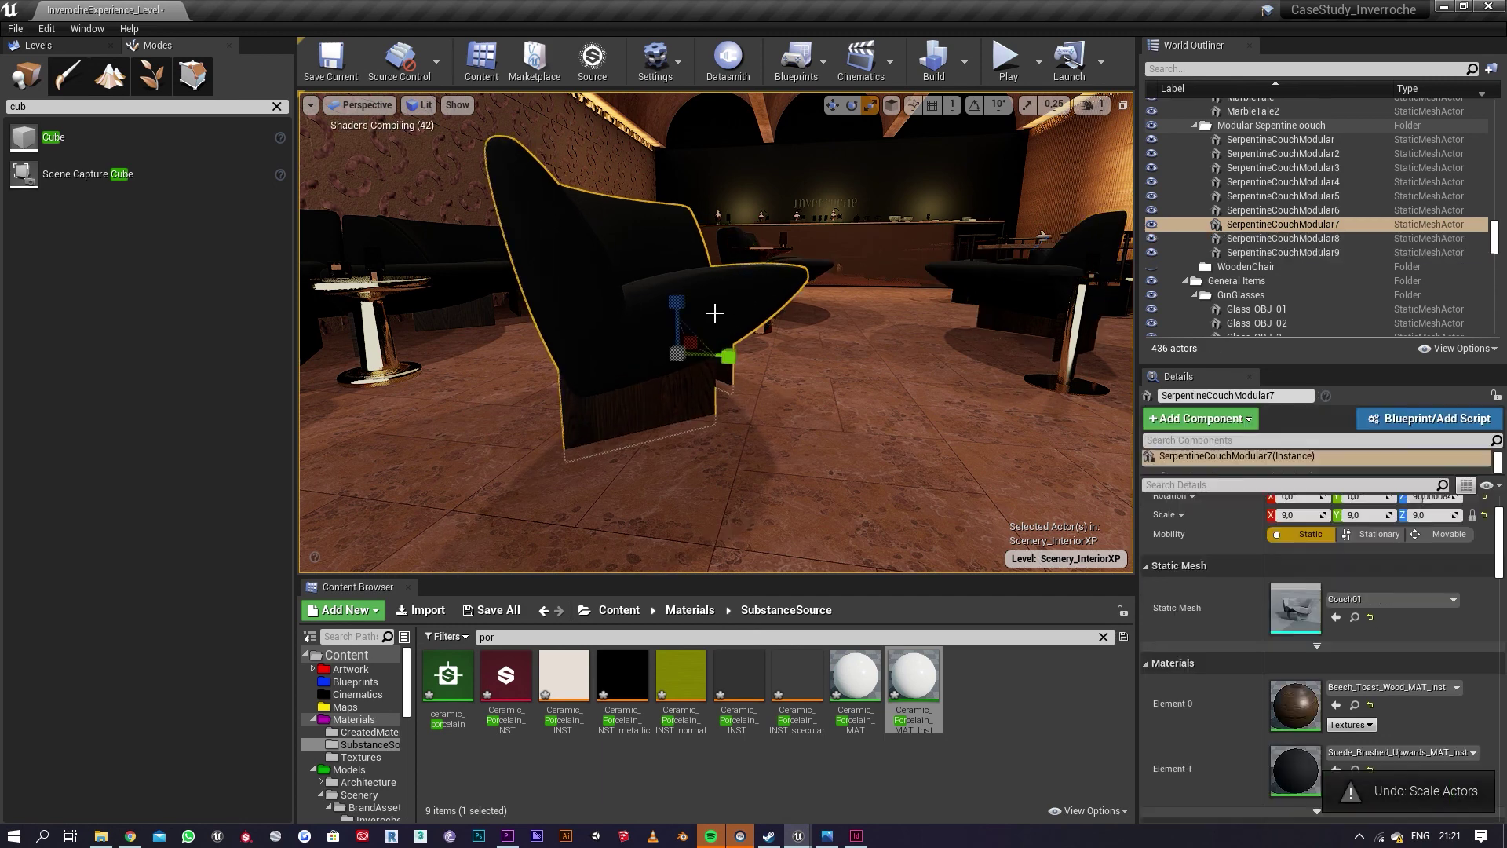
Step: Scale the front single couch uniformly to about 8.75
{"action": "left_click_drag", "start_coordinate": [677, 357], "coordinate": [662, 366]}
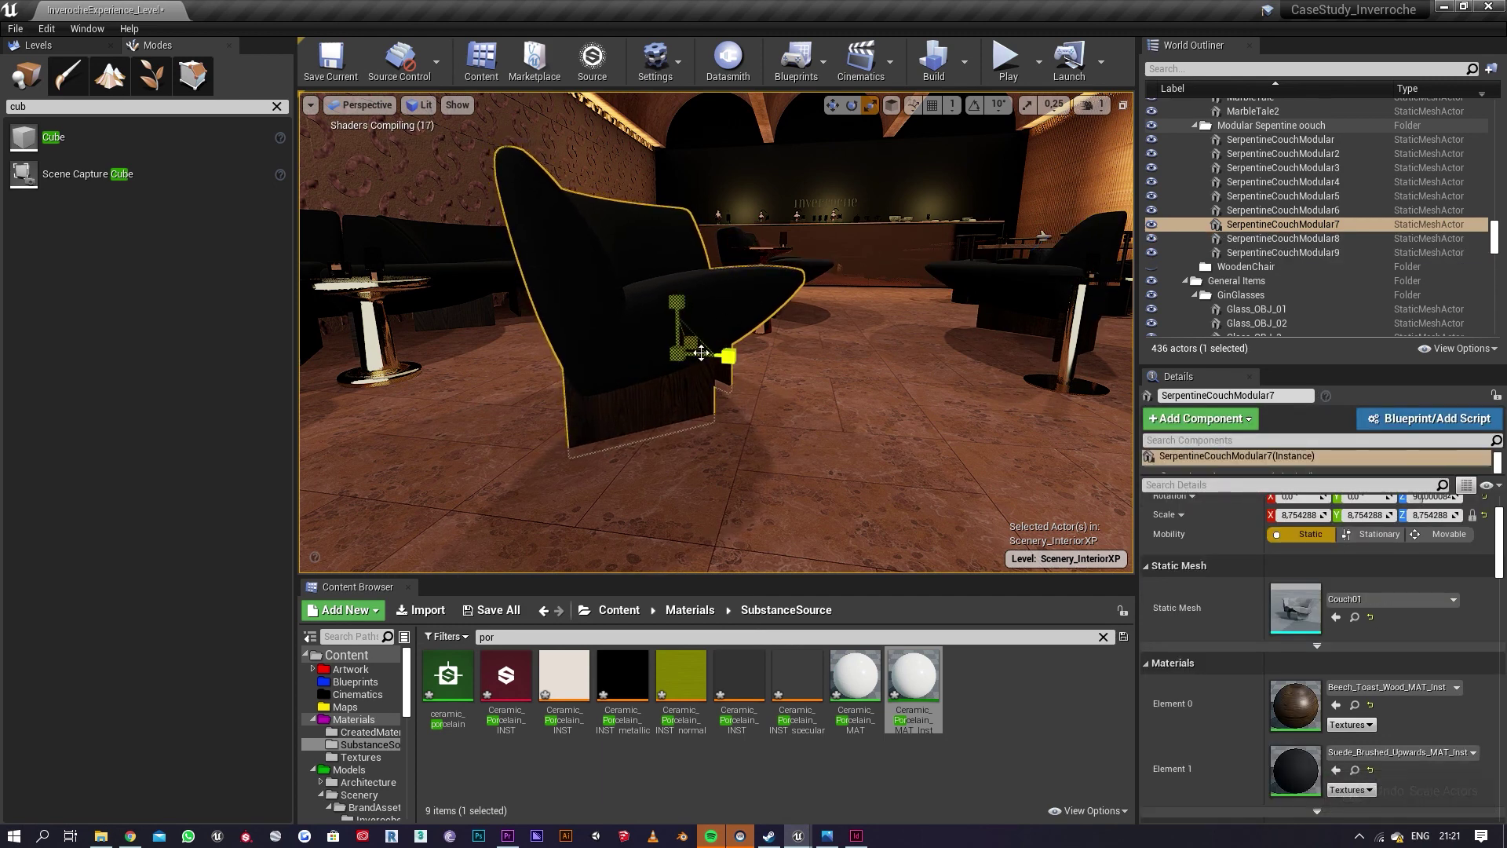
{"action": "right_click_drag", "start_coordinate": [677, 358], "coordinate": [597, 369]}
{"action": "right_click_drag", "start_coordinate": [716, 332], "coordinate": [926, 330]}
{"action": "right_click_drag", "start_coordinate": [796, 336], "coordinate": [663, 568]}
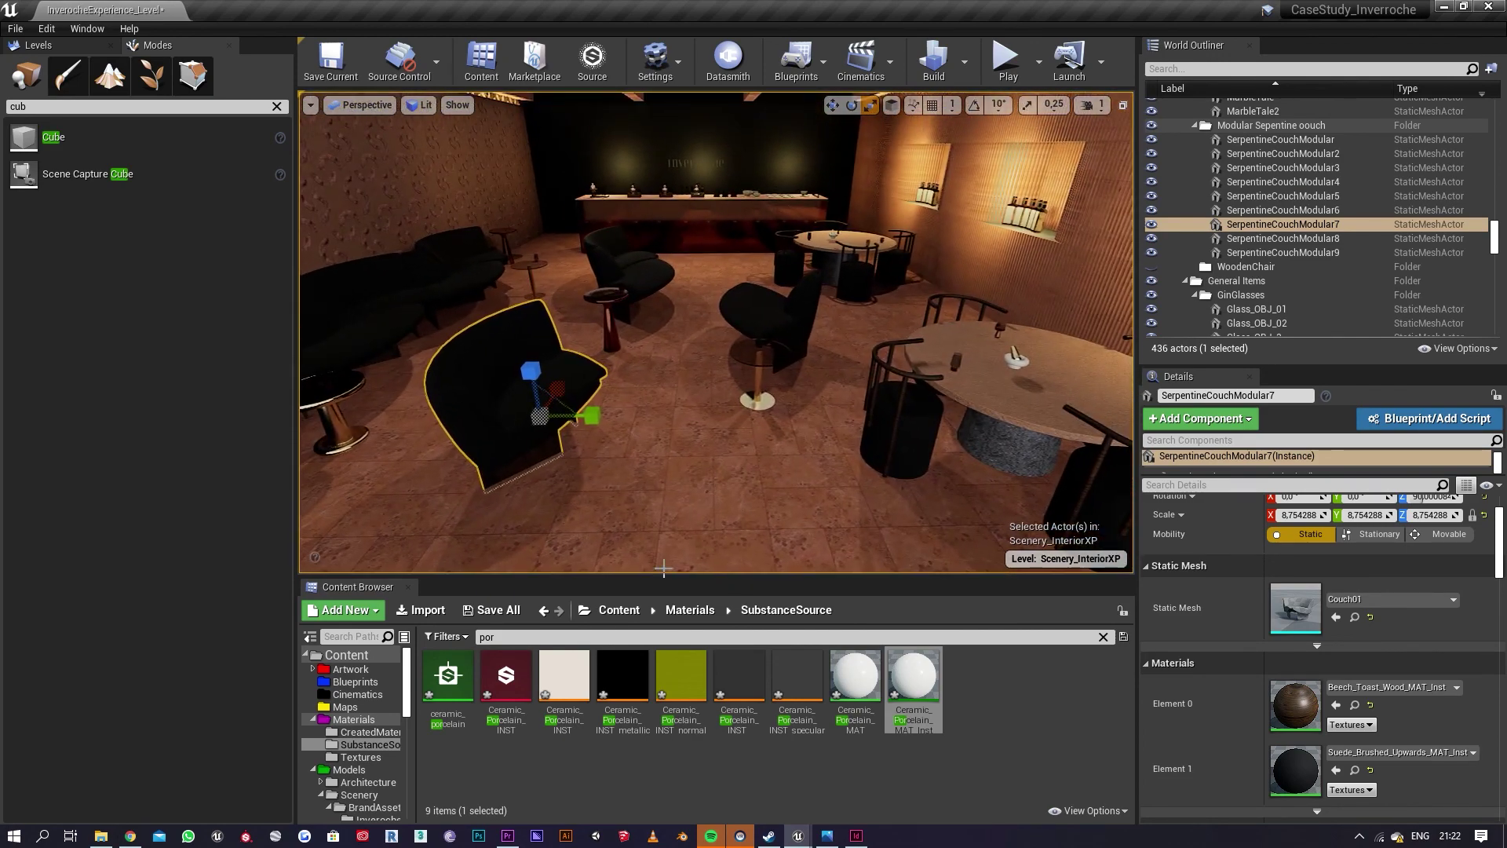
Step: Place plant_bomb_01_obj from the Models/Vegetation/PlantBombs folder in the air above the lounge area
{"action": "left_click", "coordinate": [605, 613]}
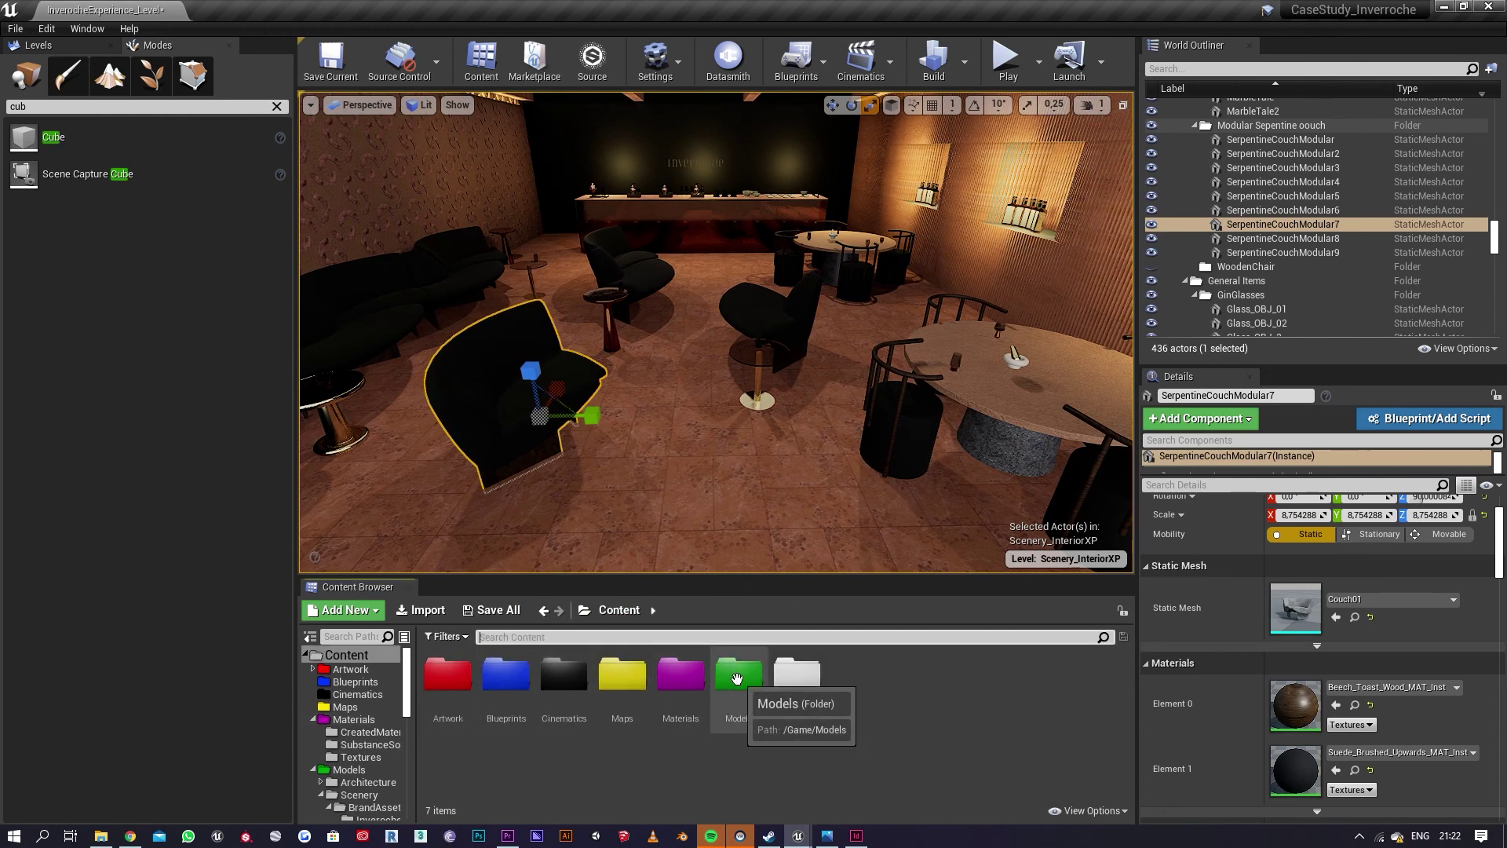
{"action": "double_click", "coordinate": [736, 680]}
{"action": "double_click", "coordinate": [565, 687]}
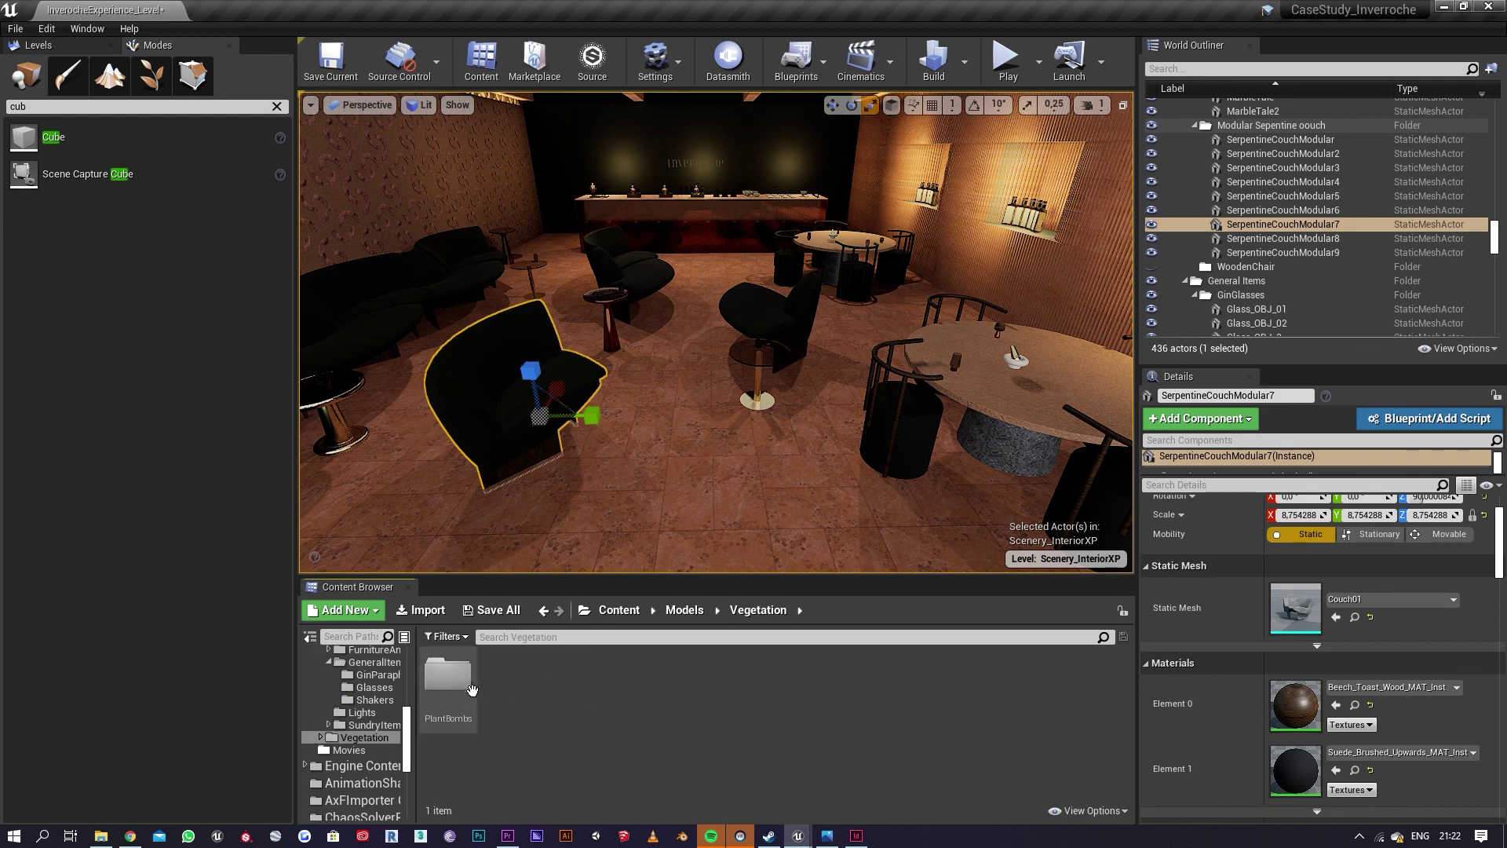
{"action": "double_click", "coordinate": [471, 690]}
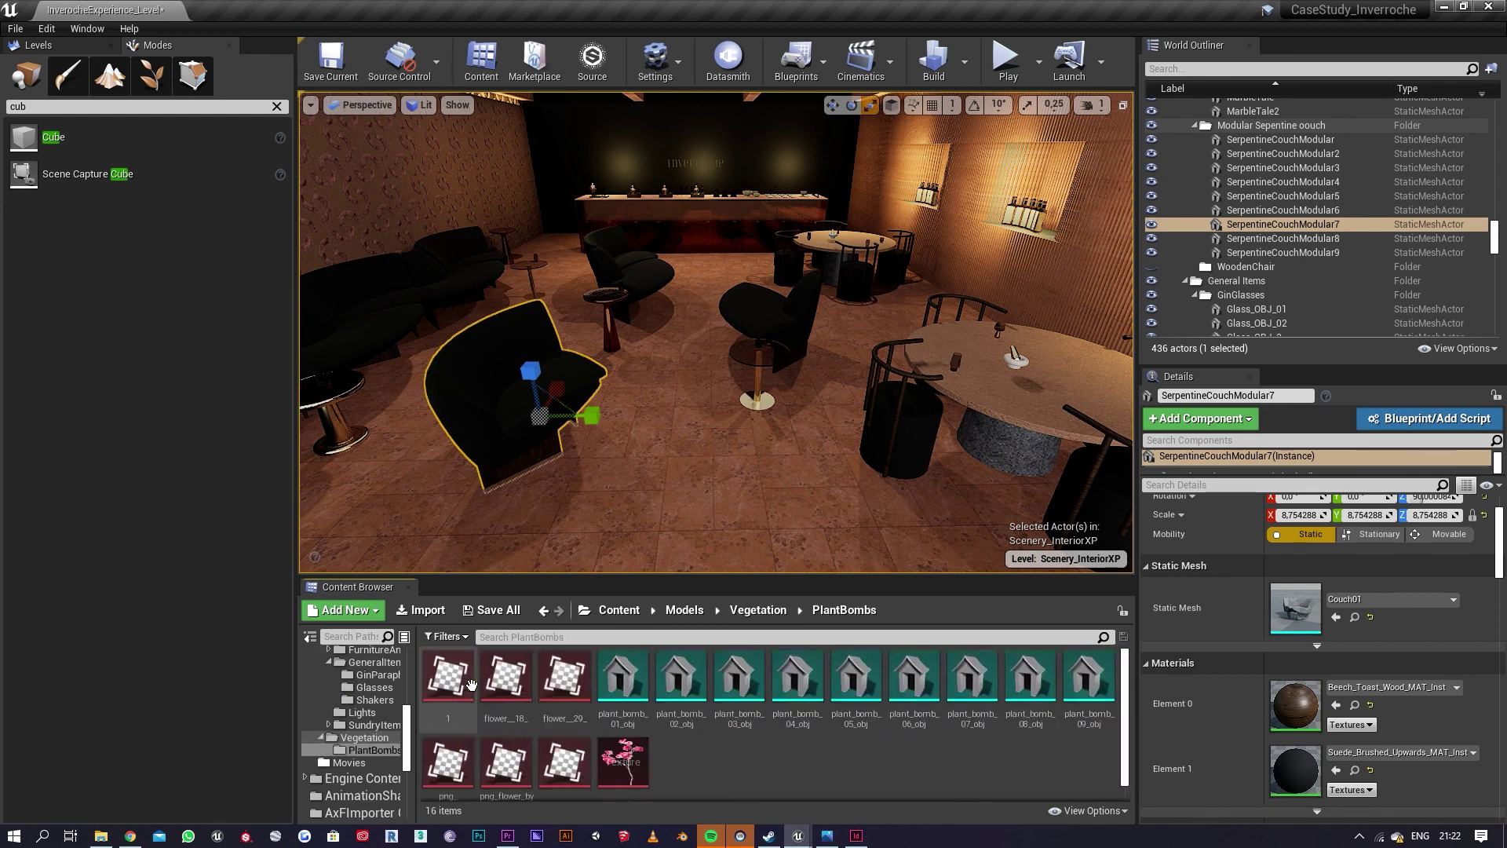
{"action": "left_click", "coordinate": [640, 702]}
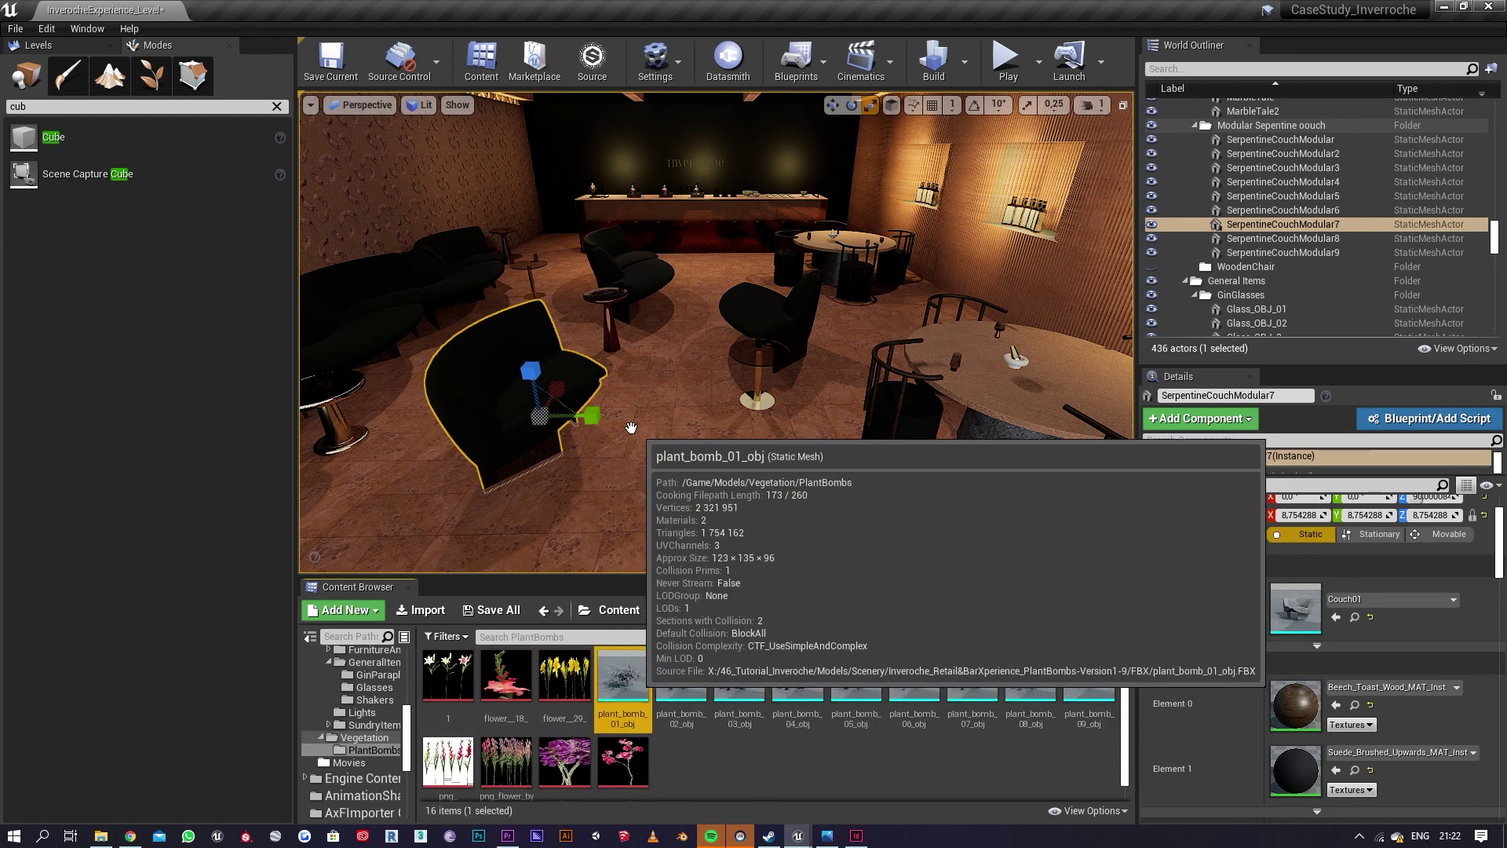
{"action": "left_click_drag", "start_coordinate": [631, 427], "coordinate": [683, 78]}
Step: Apply the lily texture 1 to the plant as a new material and assign 1_Mat to its second material element too
{"action": "left_click", "coordinate": [451, 687]}
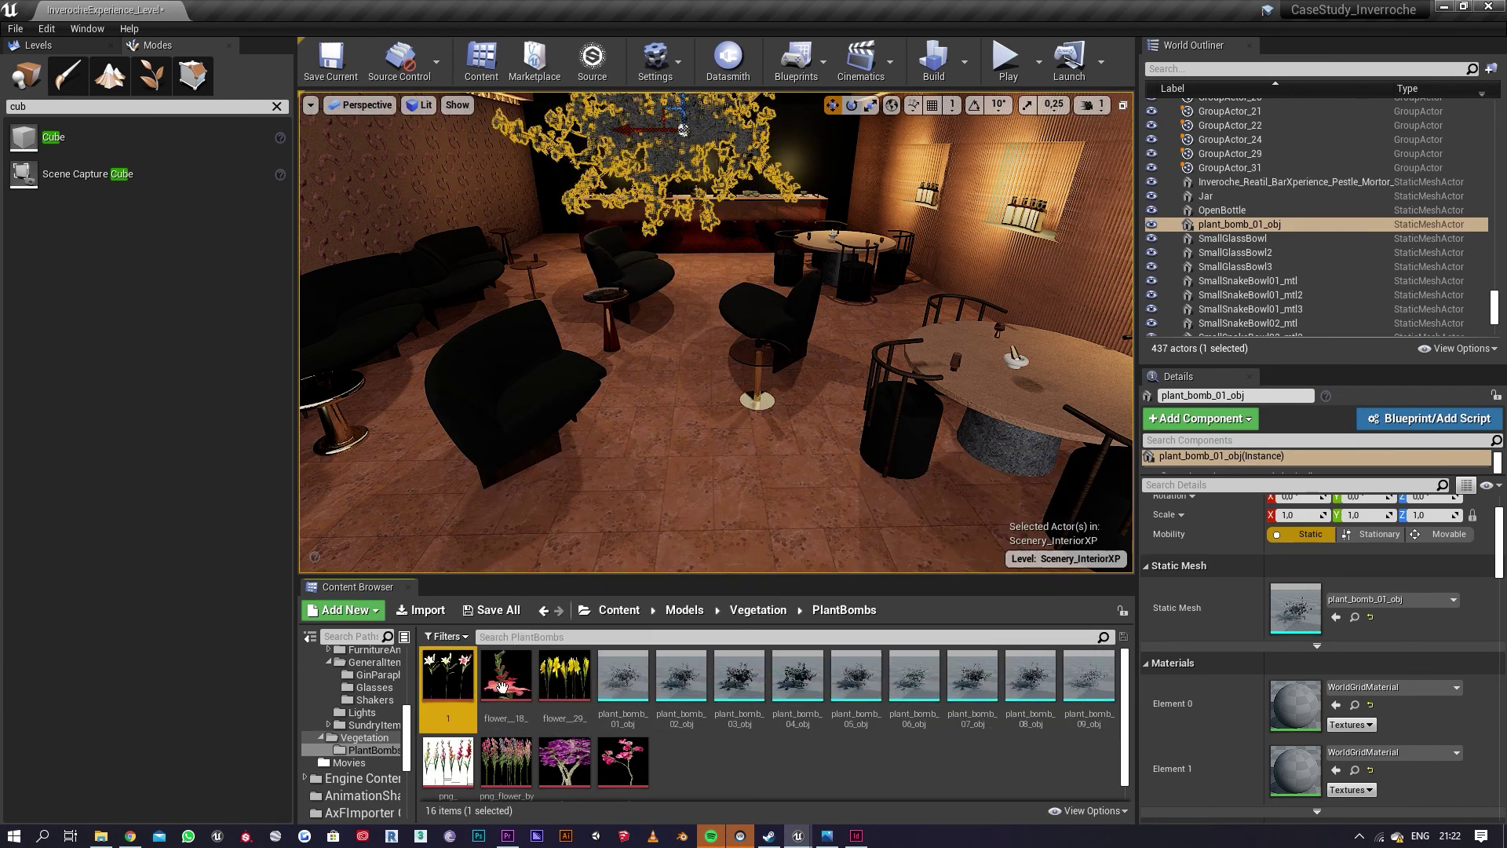
{"action": "left_click_drag", "start_coordinate": [452, 688], "coordinate": [710, 128]}
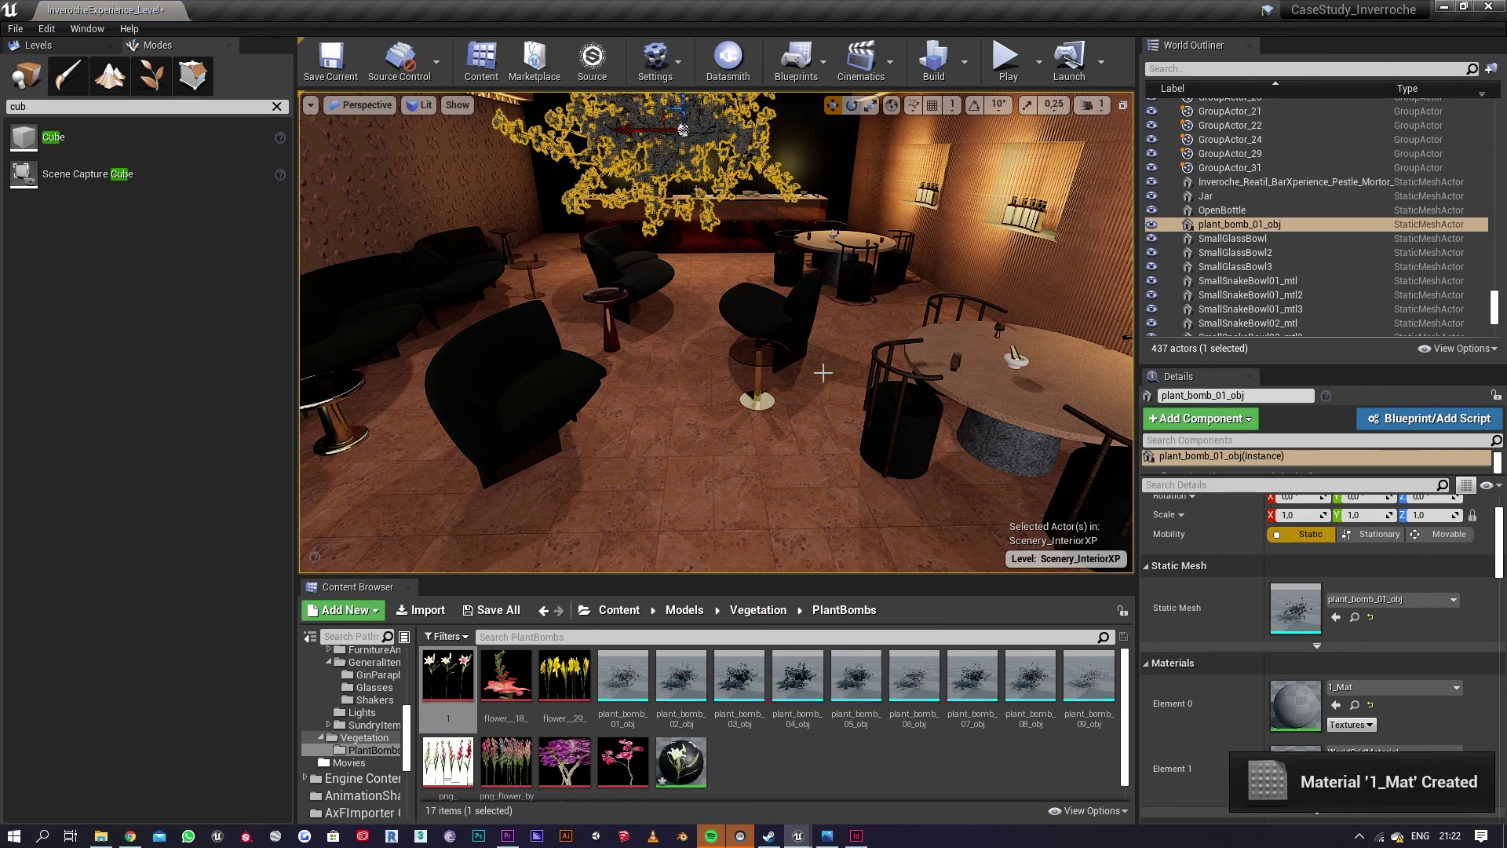
{"action": "key", "text": "f"}
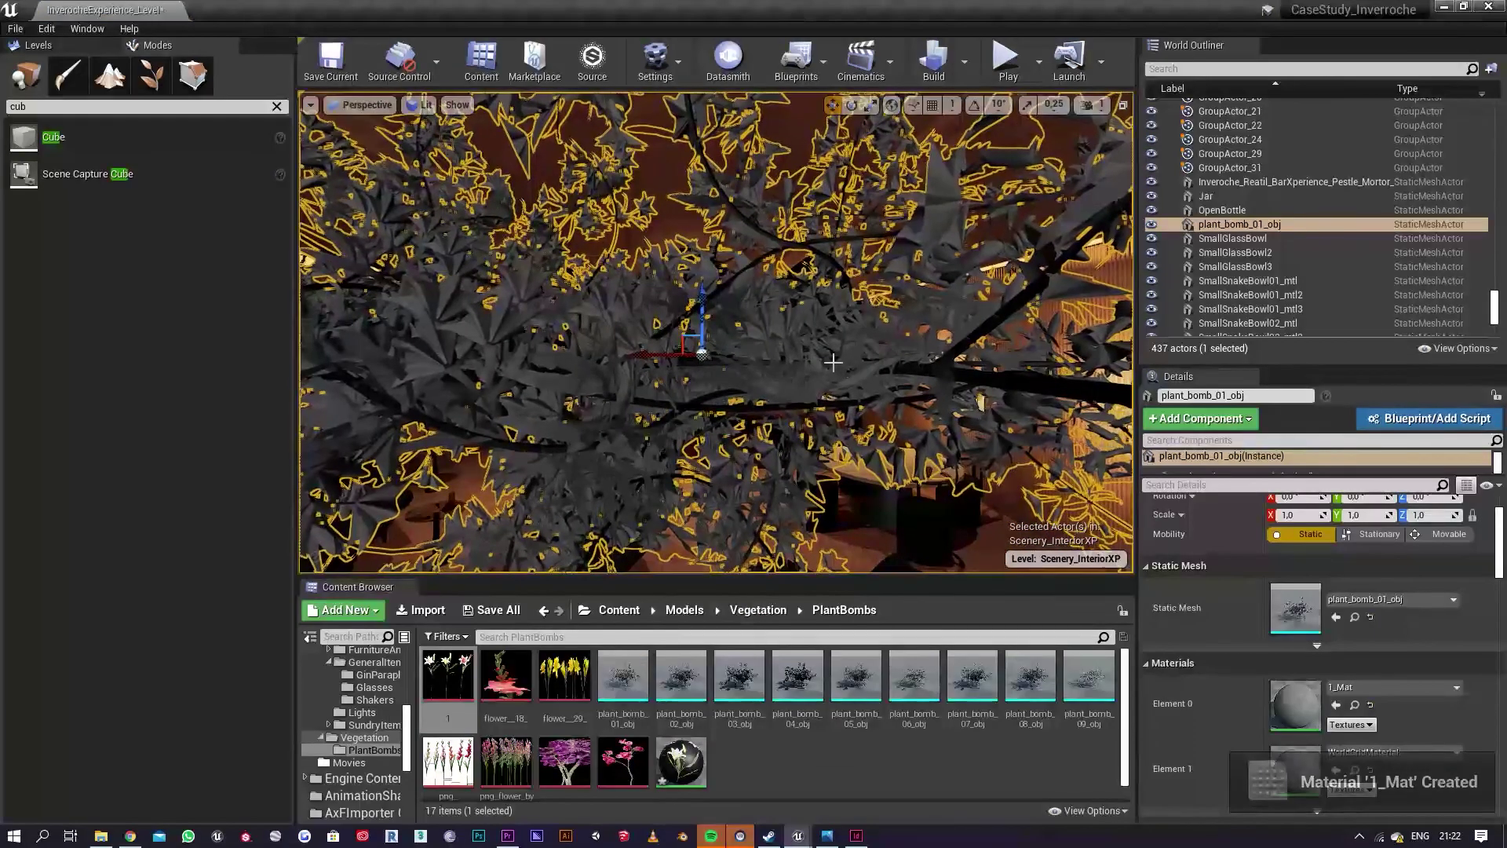
{"action": "left_click", "coordinate": [682, 765]}
{"action": "left_click_drag", "start_coordinate": [684, 775], "coordinate": [956, 502]}
{"action": "right_click_drag", "start_coordinate": [956, 385], "coordinate": [879, 420]}
{"action": "right_click_drag", "start_coordinate": [1099, 540], "coordinate": [1099, 540]}
{"action": "right_click_drag", "start_coordinate": [960, 411], "coordinate": [960, 412]}
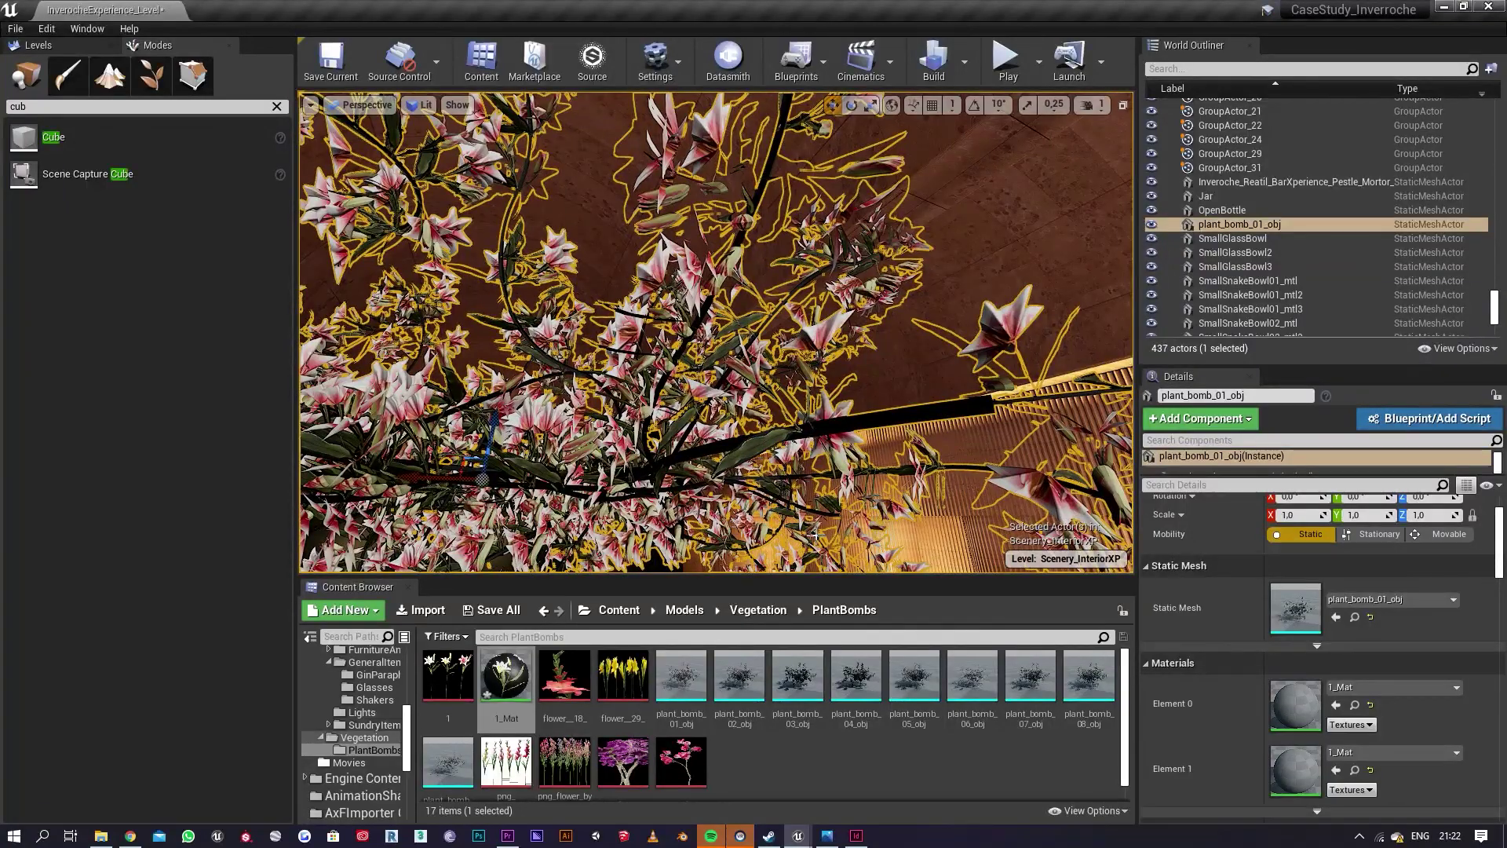
{"action": "right_click_drag", "start_coordinate": [858, 430], "coordinate": [858, 431]}
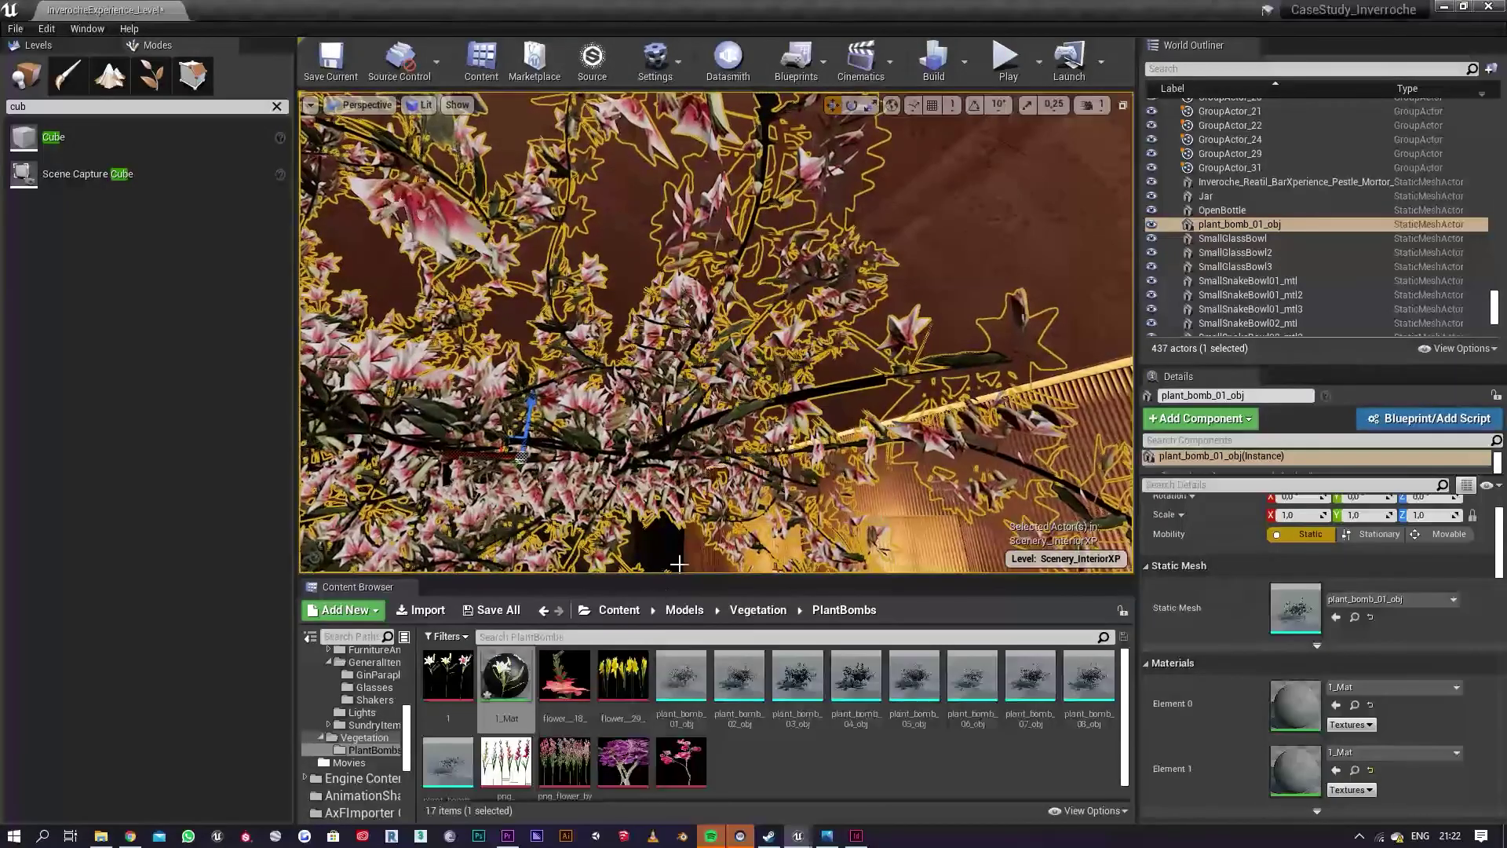
Step: Make the 1_Mat material two-sided and save it
{"action": "double_click", "coordinate": [506, 676]}
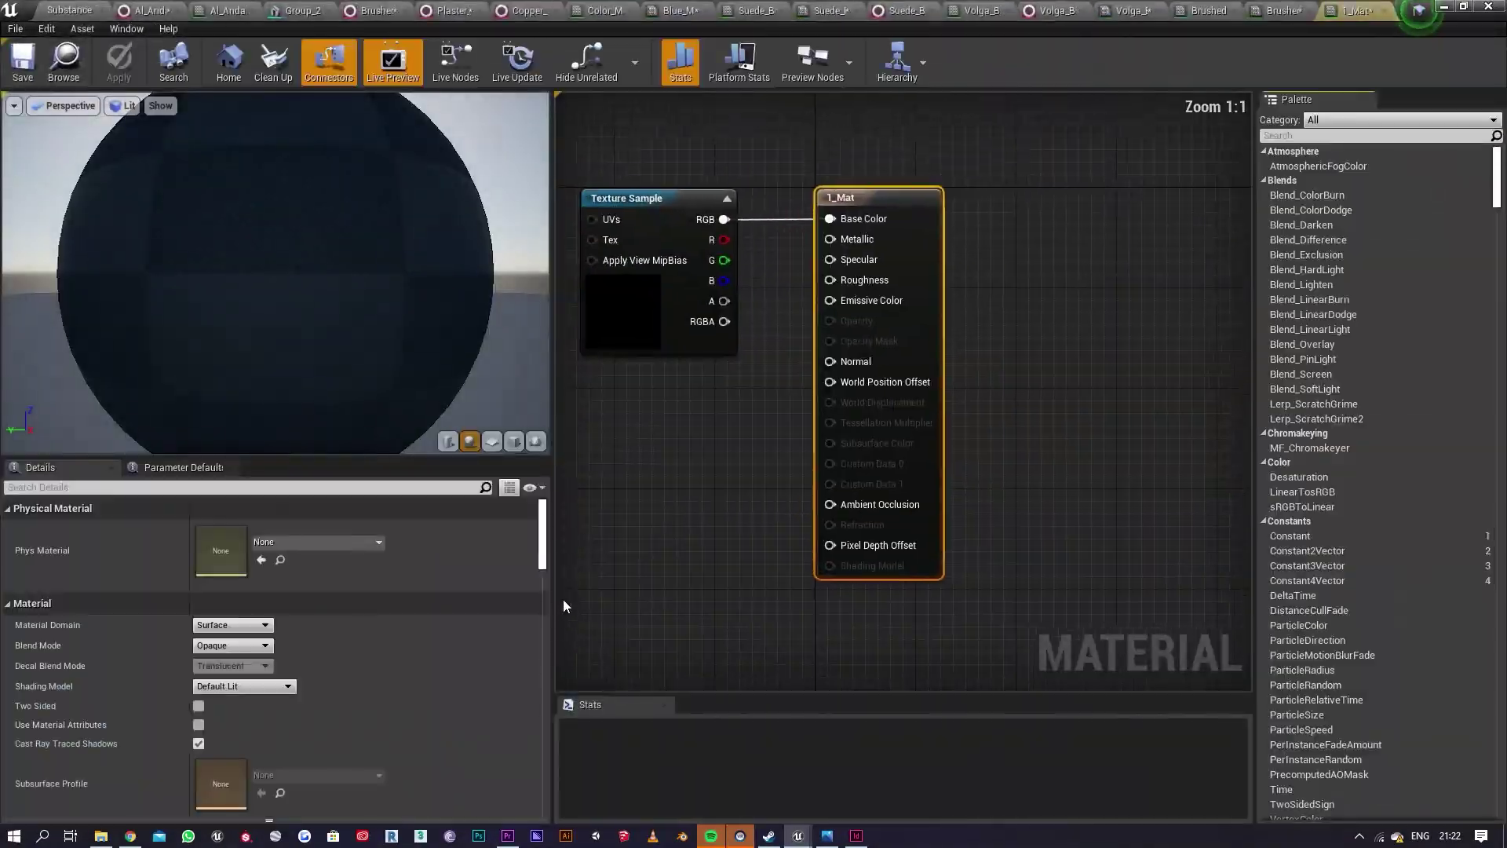
{"action": "double_click", "coordinate": [1411, 11]}
{"action": "left_click", "coordinate": [1073, 787]}
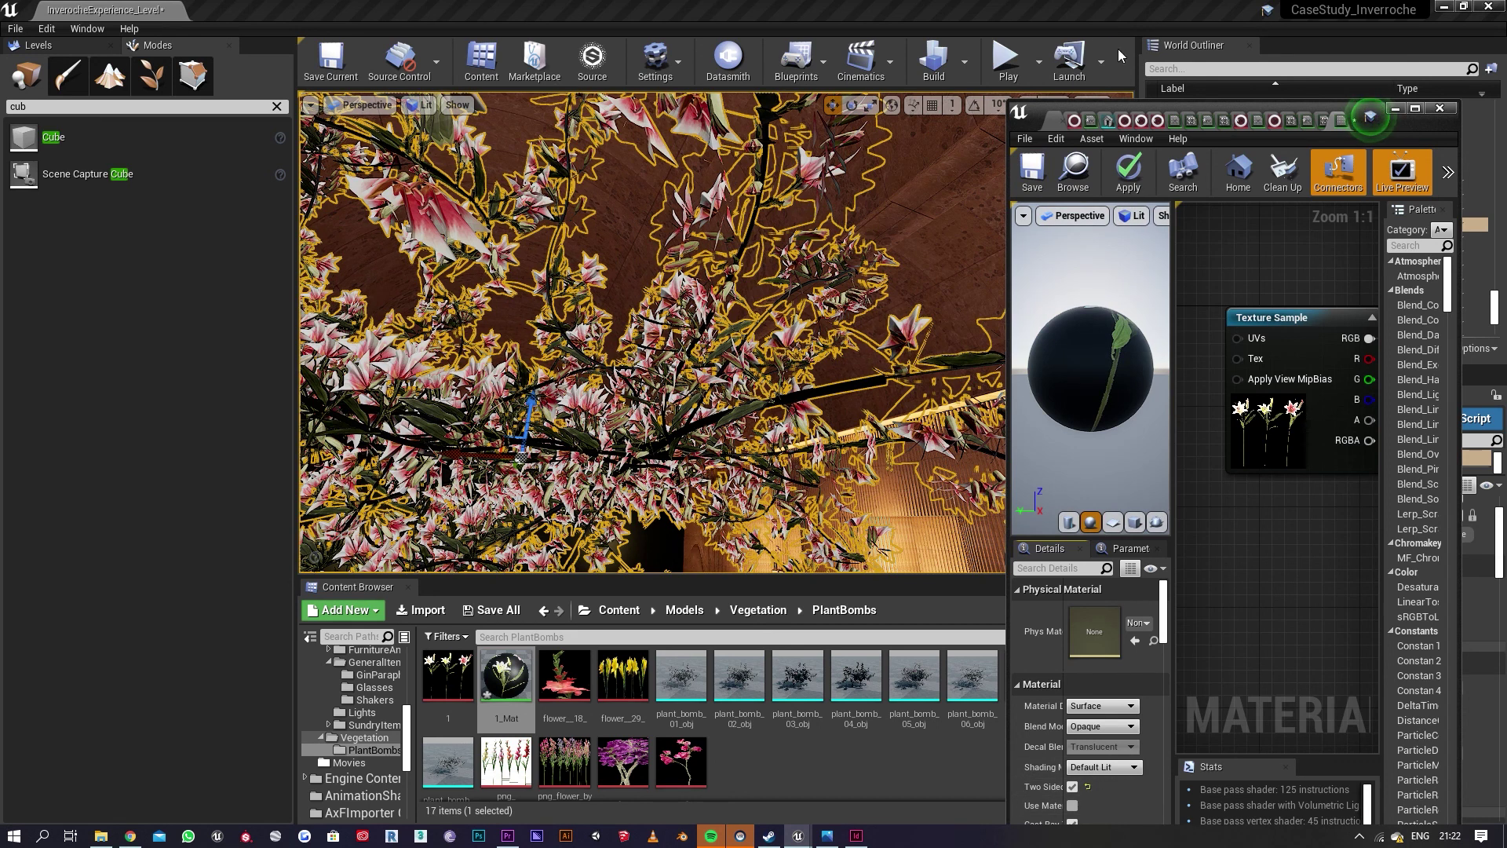
{"action": "key", "text": "ctrl+s"}
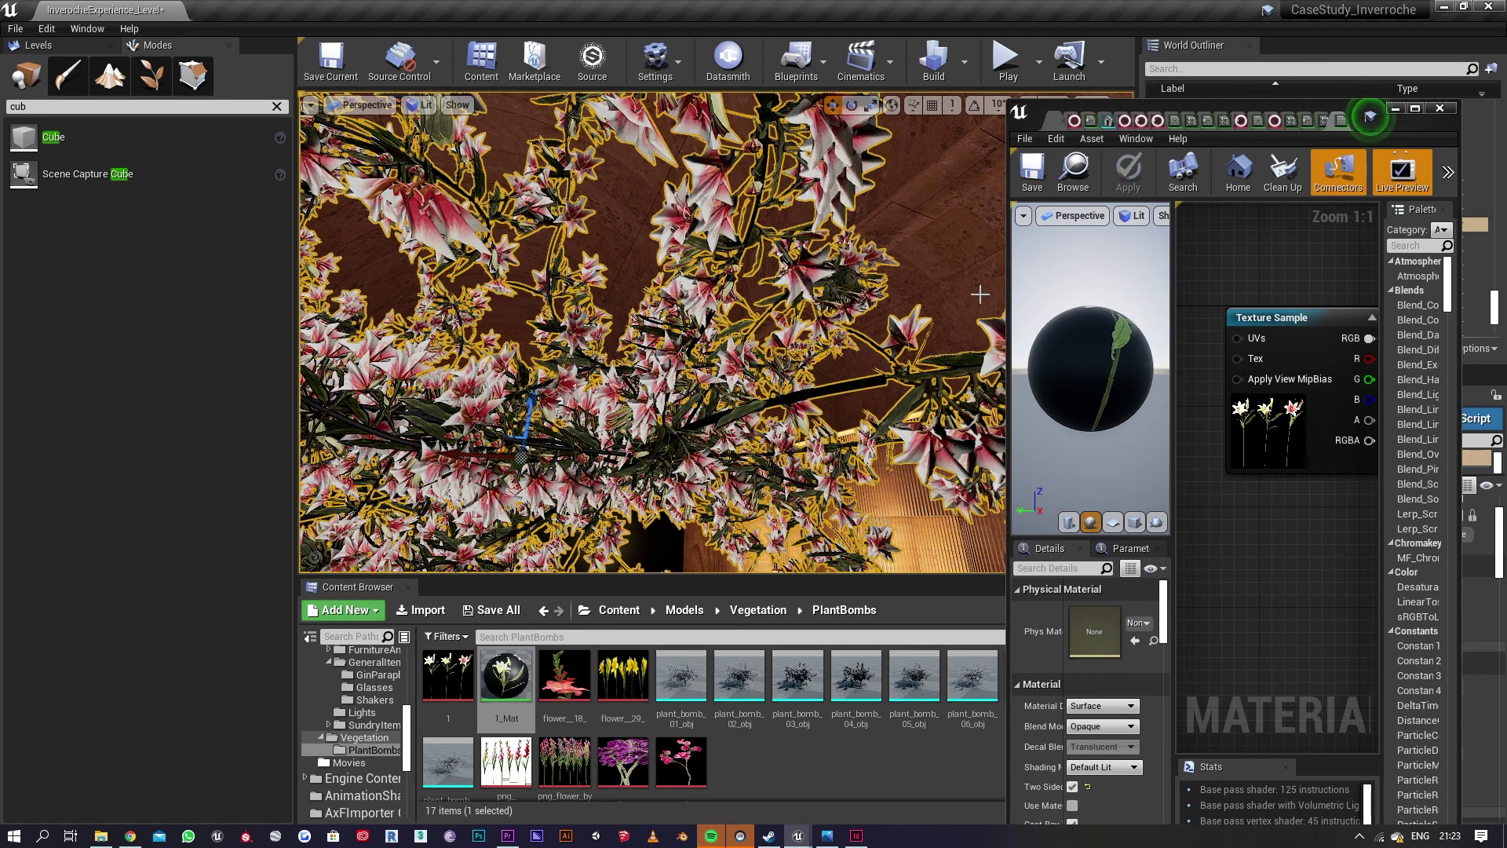
{"action": "key", "text": "f"}
{"action": "right_click_drag", "start_coordinate": [827, 324], "coordinate": [783, 341]}
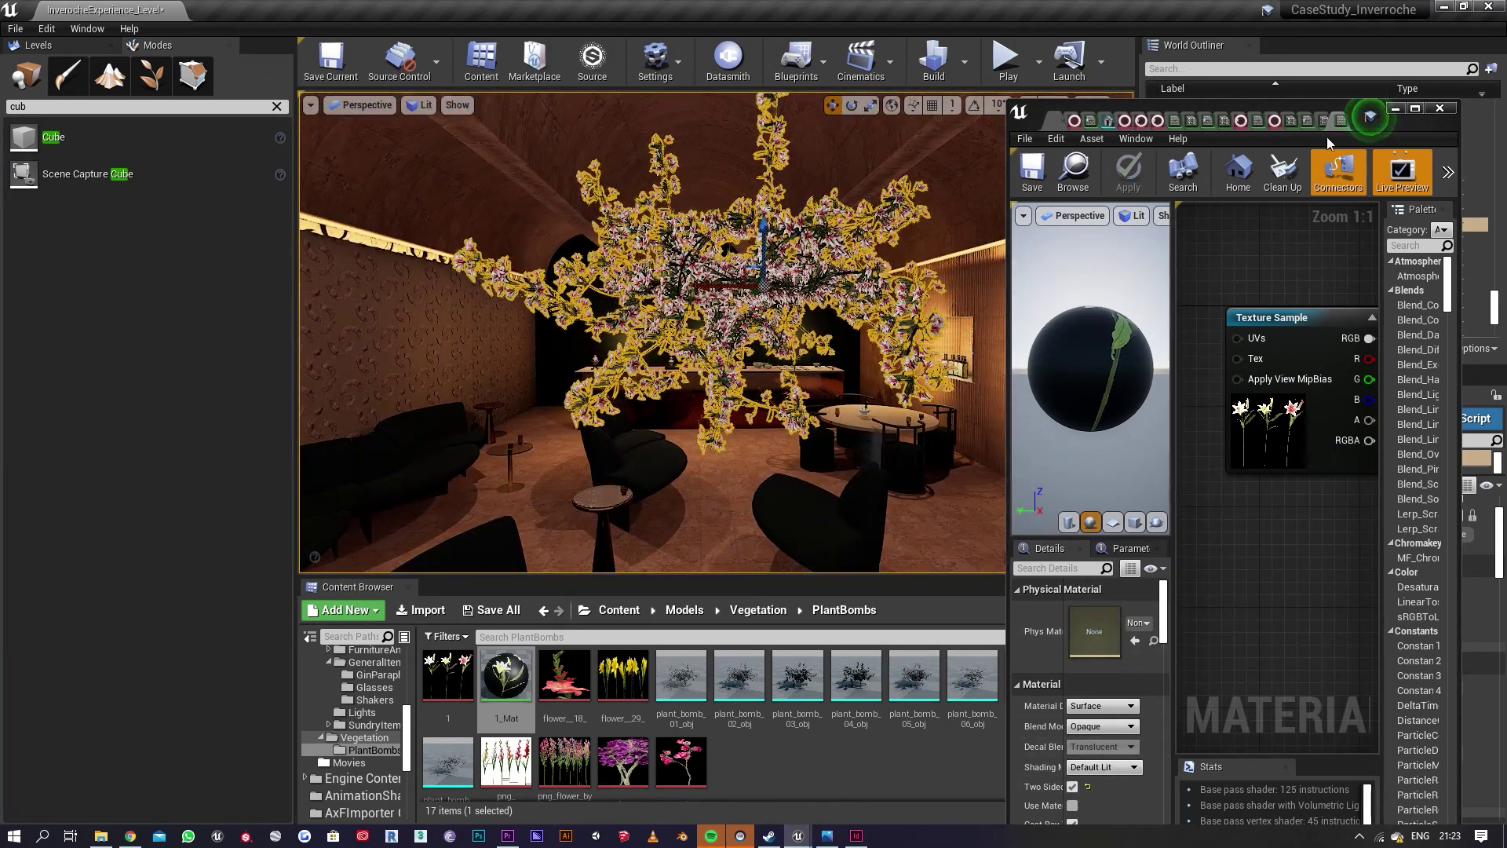
Step: Inspect the lily texture used by the Texture Sample node of 1_Mat
{"action": "right_click_drag", "start_coordinate": [1311, 256], "coordinate": [1283, 274]}
{"action": "double_click", "coordinate": [1265, 445]}
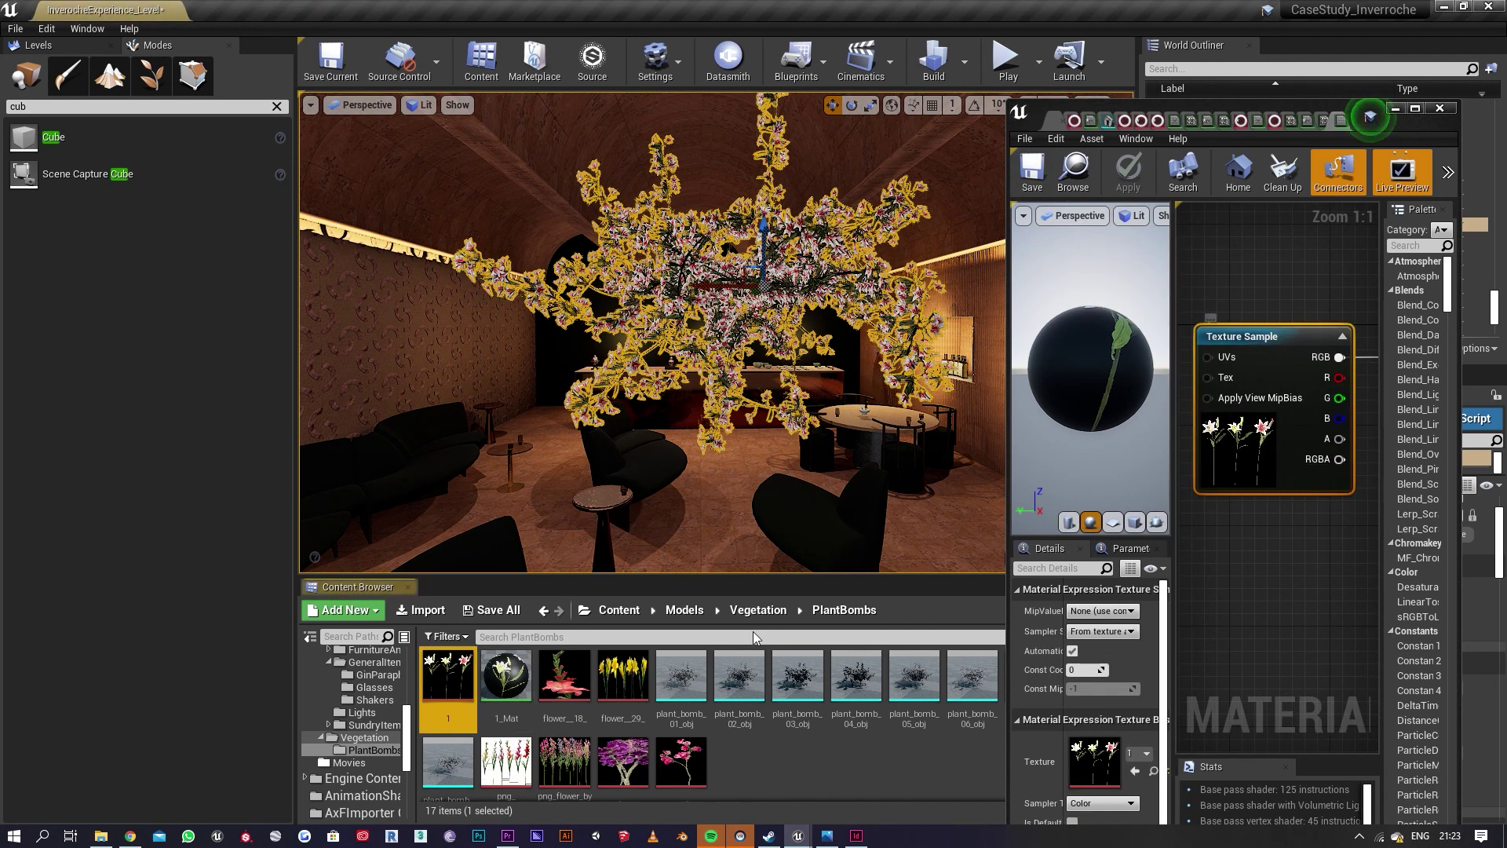
{"action": "double_click", "coordinate": [469, 679]}
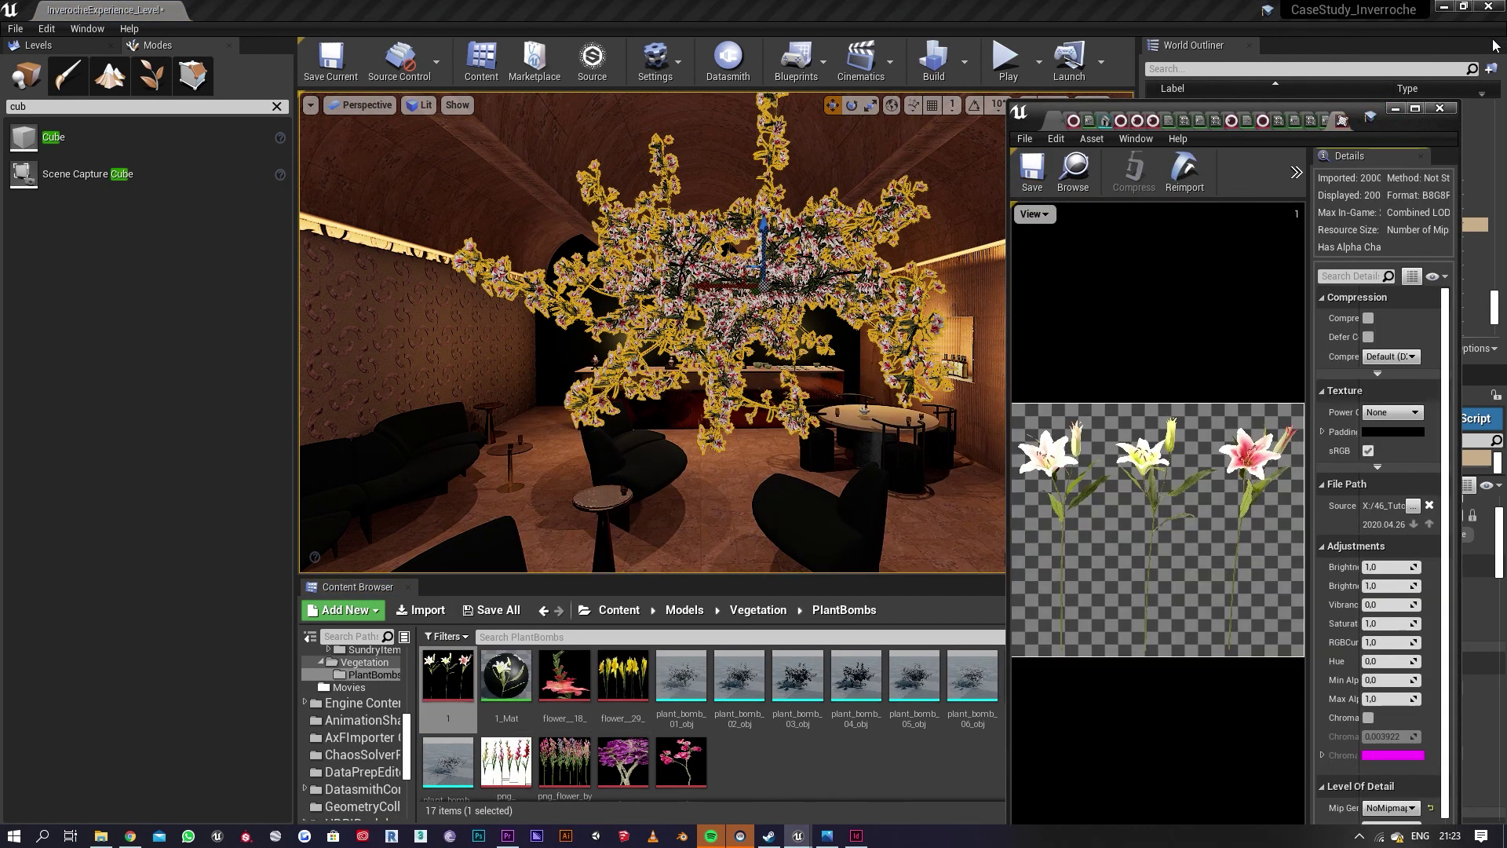
{"action": "left_click", "coordinate": [1395, 109]}
Step: Scale the hanging flower plant up uniformly to about 1.58
{"action": "key", "text": "w"}
{"action": "mouse_move", "coordinate": [785, 395]}
{"action": "right_mouse_down"}
{"action": "mouse_move", "coordinate": [875, 477]}
{"action": "mouse_move", "coordinate": [783, 396]}
{"action": "right_mouse_up"}
{"action": "key", "text": "s"}
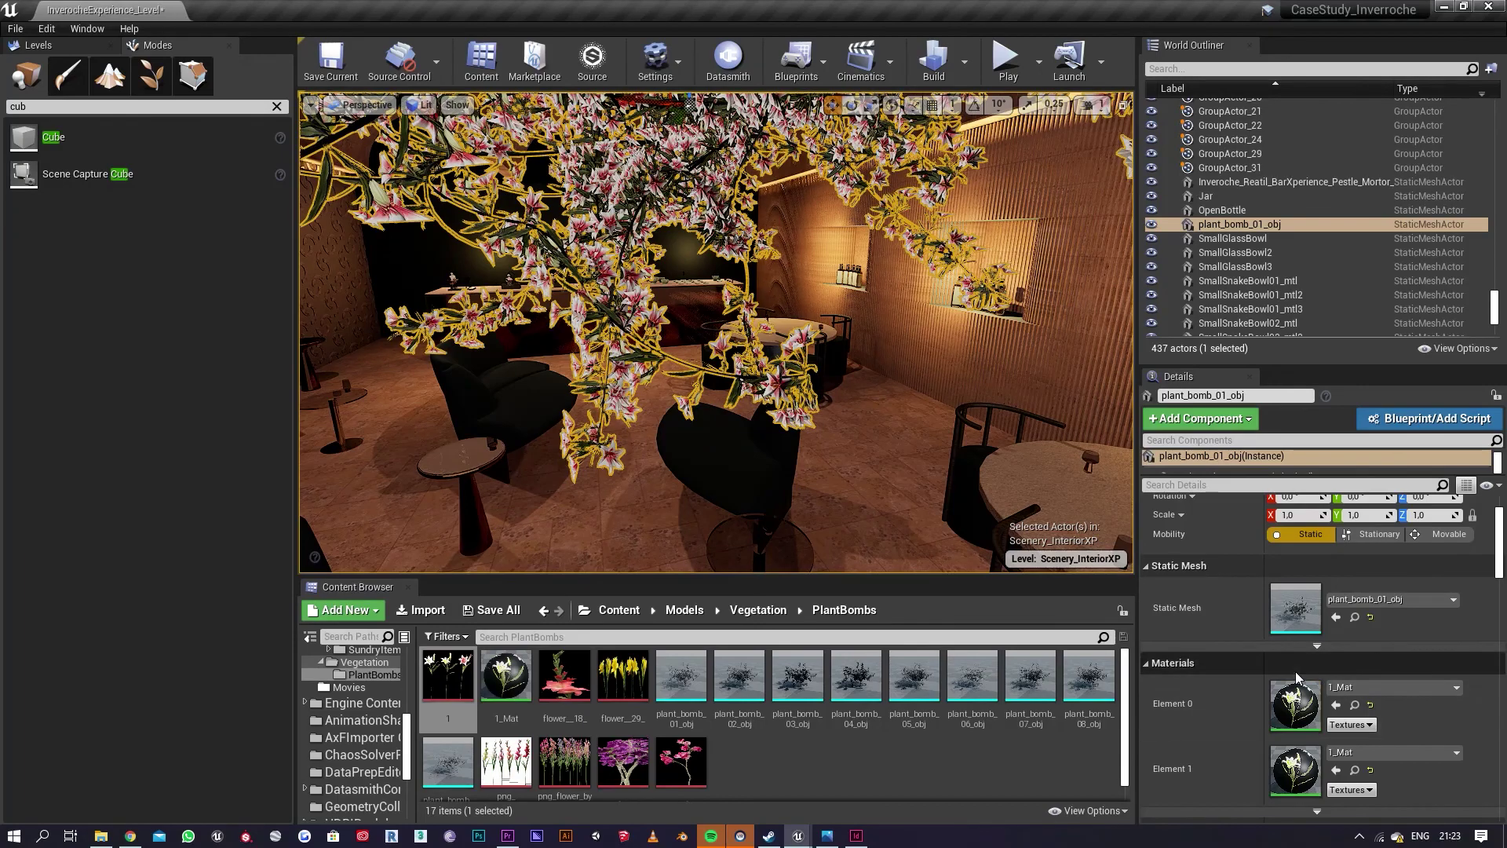
{"action": "key", "text": "s"}
{"action": "right_click_drag", "start_coordinate": [929, 436], "coordinate": [876, 355]}
{"action": "key", "text": "Escape"}
{"action": "left_click", "coordinate": [699, 339]}
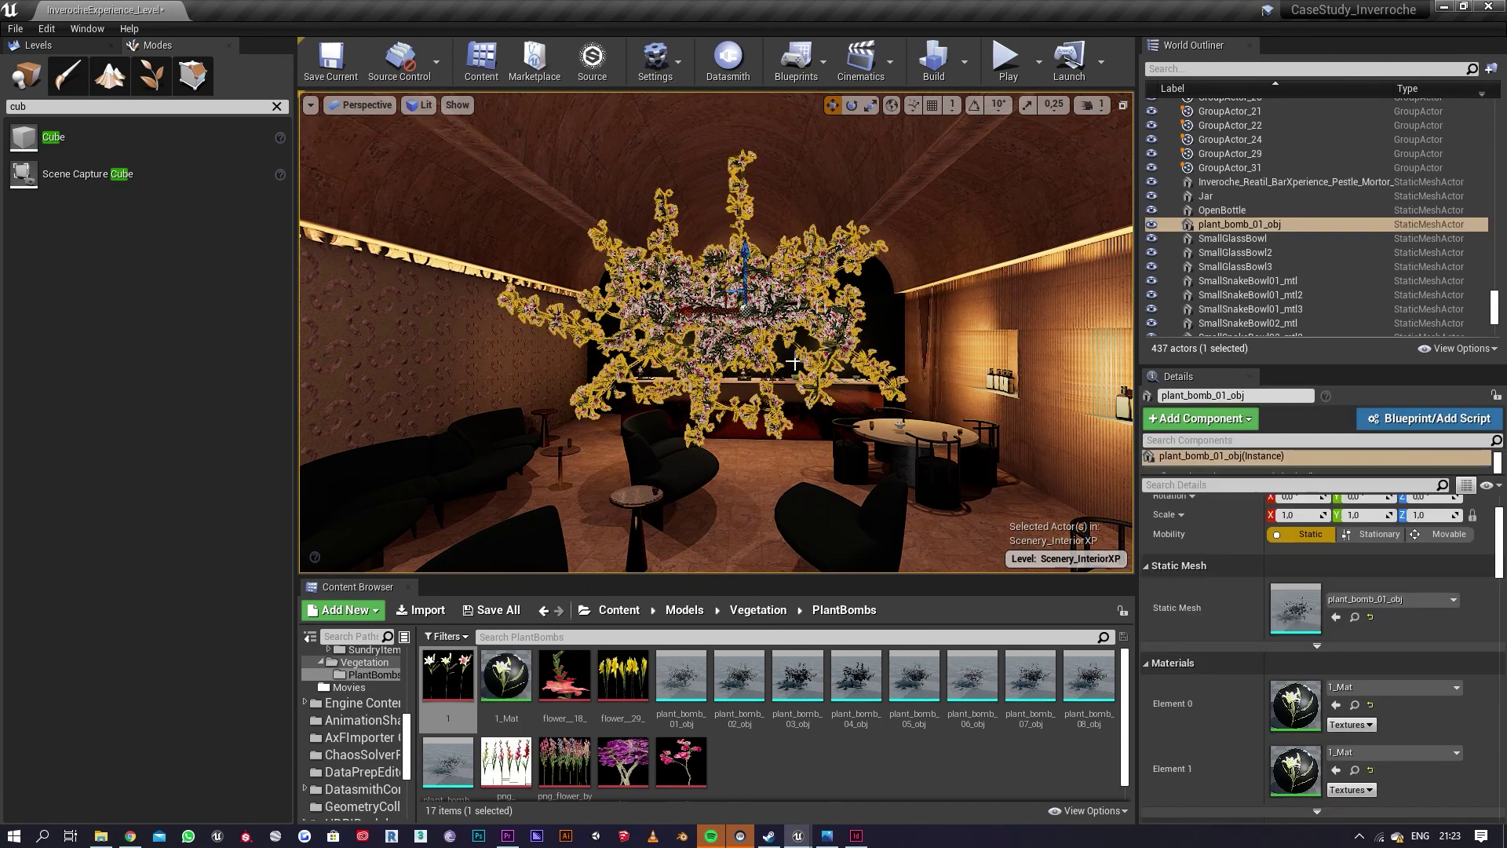
{"action": "scroll", "coordinate": [699, 339], "scroll_direction": "down", "scroll_amount": 4}
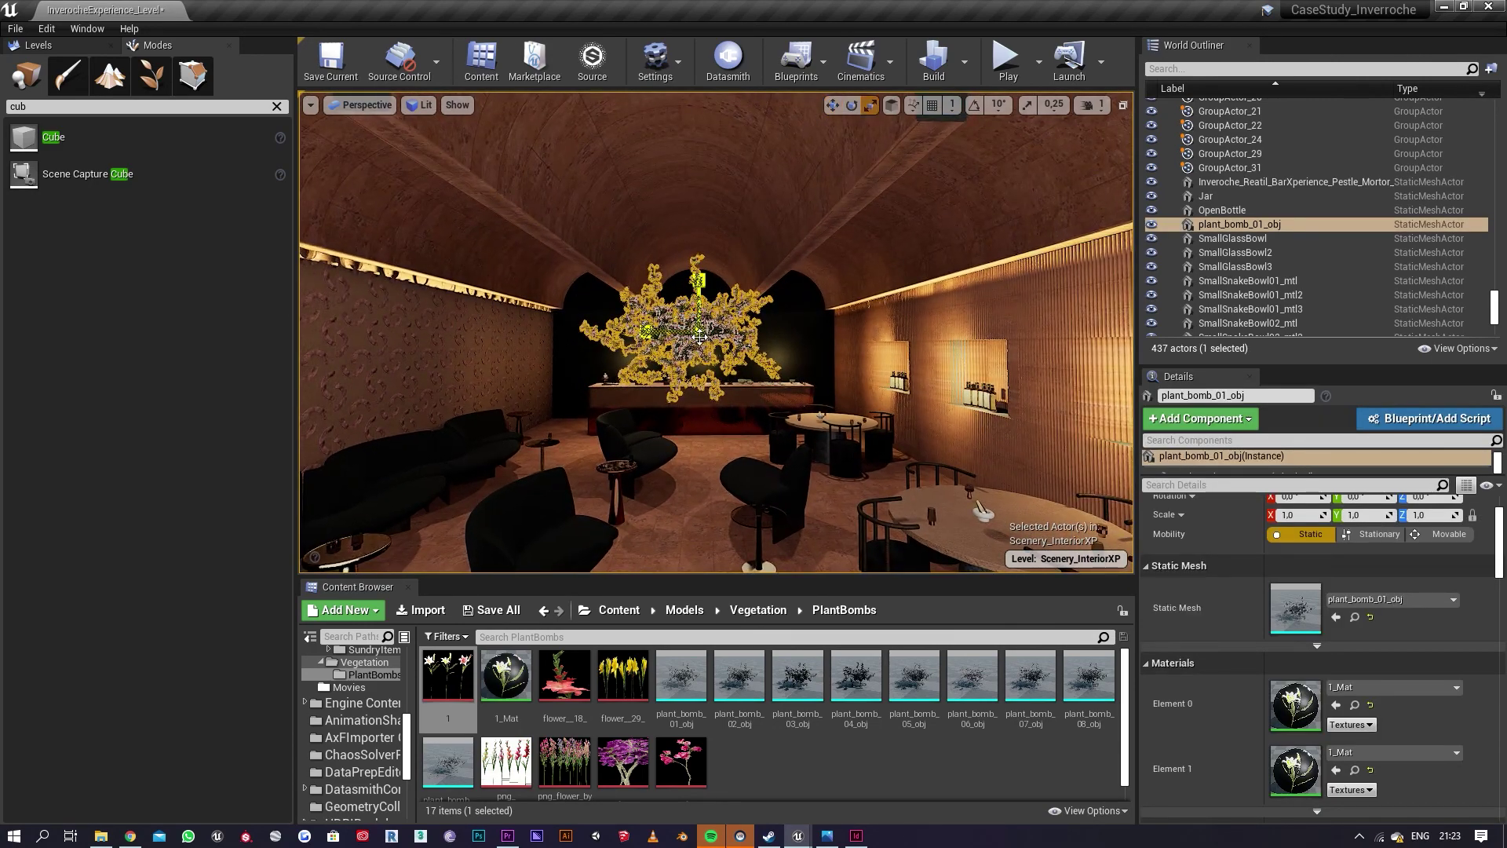
{"action": "left_click_drag", "start_coordinate": [698, 333], "coordinate": [714, 301]}
Step: Reposition the enlarged flower plant beneath the vaulted ceiling above the lounge
{"action": "key", "text": "w"}
{"action": "right_click_drag", "start_coordinate": [713, 301], "coordinate": [755, 289]}
{"action": "key", "text": "a"}
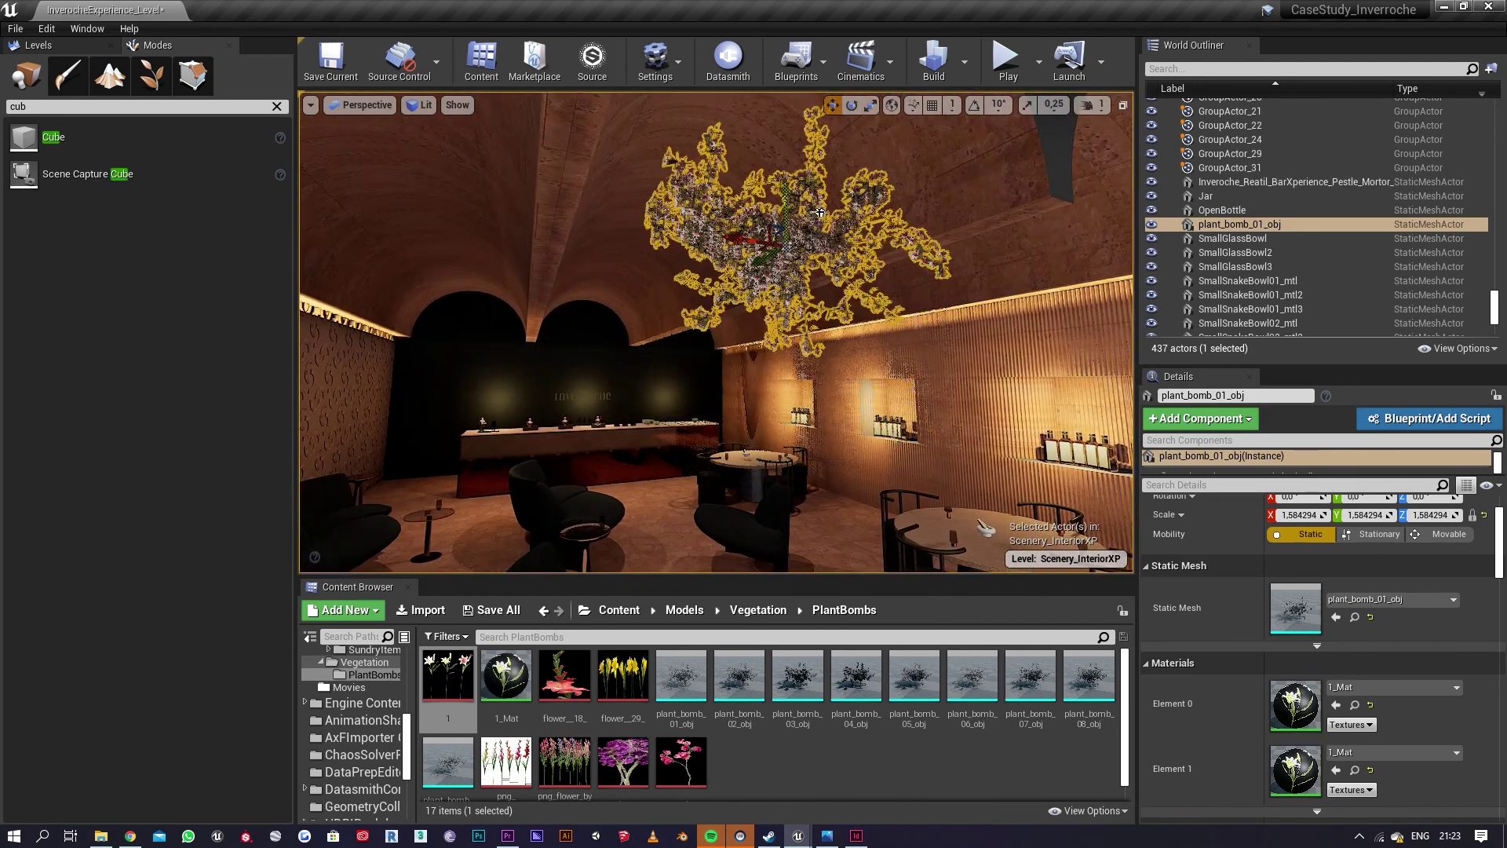
{"action": "mouse_move", "coordinate": [764, 266]}
{"action": "left_mouse_down"}
{"action": "mouse_move", "coordinate": [708, 301]}
{"action": "mouse_move", "coordinate": [747, 289]}
{"action": "left_mouse_up"}
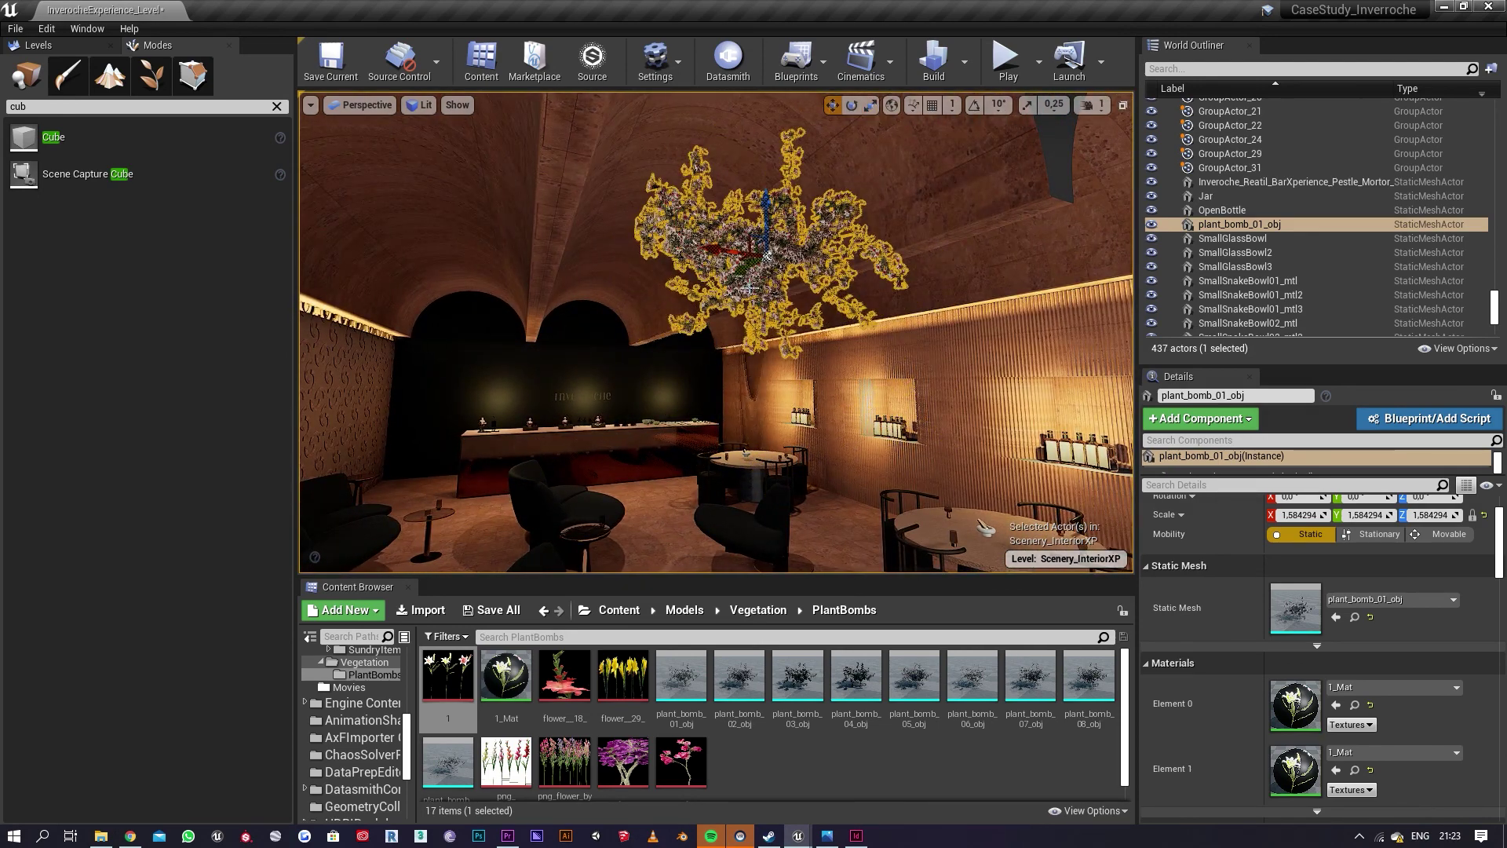
Step: Scale the hanging flower plant up uniformly to about 1.99 and reposition it beneath the vaulted ceiling
{"action": "key", "text": "d"}
{"action": "right_click_drag", "start_coordinate": [768, 292], "coordinate": [735, 344]}
{"action": "key", "text": "a"}
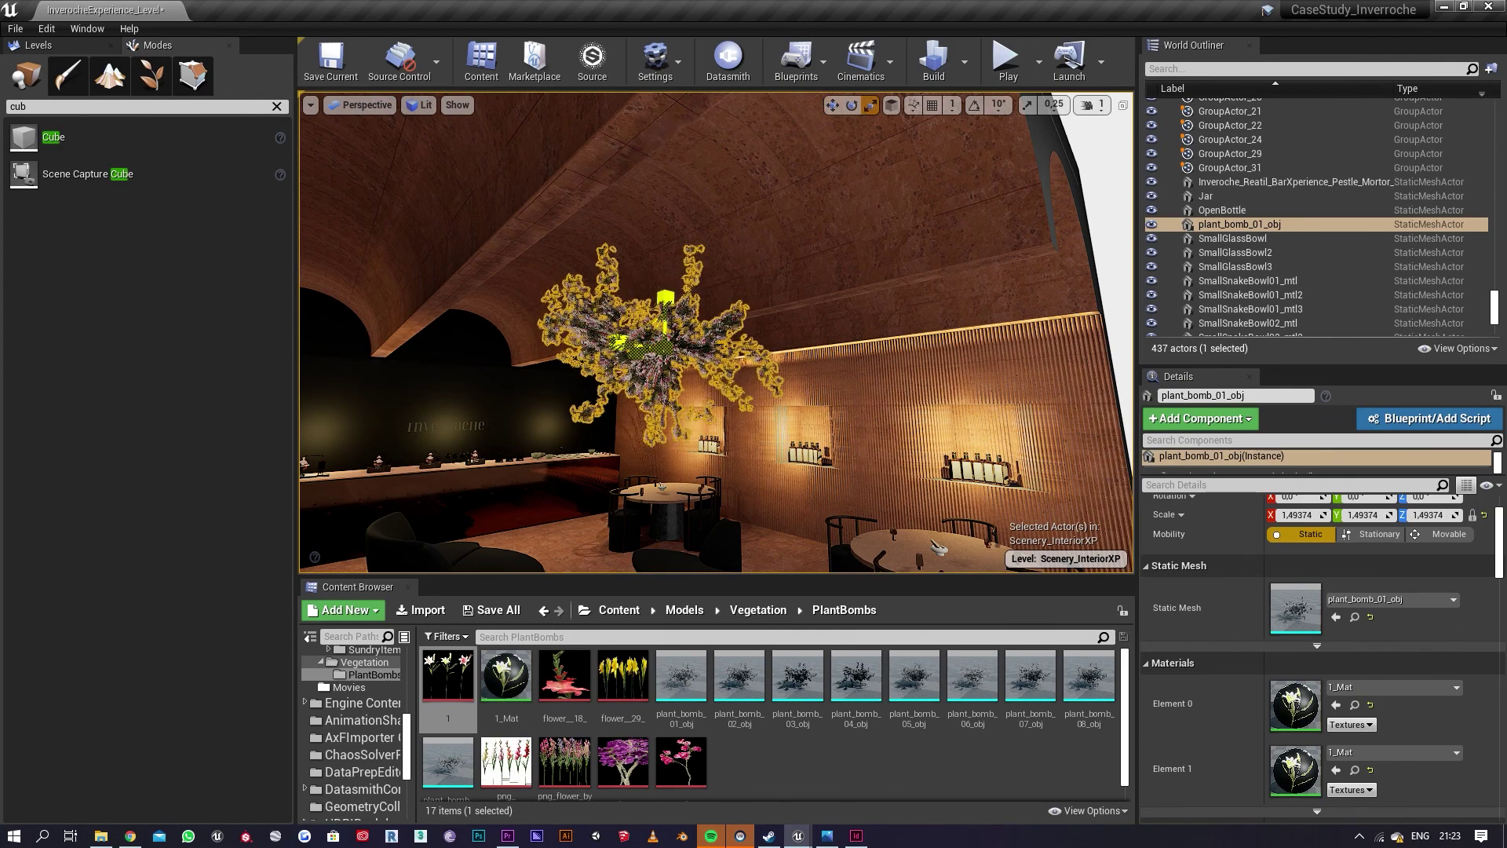
{"action": "left_click_drag", "start_coordinate": [665, 345], "coordinate": [690, 322]}
{"action": "key", "text": "s"}
{"action": "right_click_drag", "start_coordinate": [690, 322], "coordinate": [740, 301]}
{"action": "key", "text": "d"}
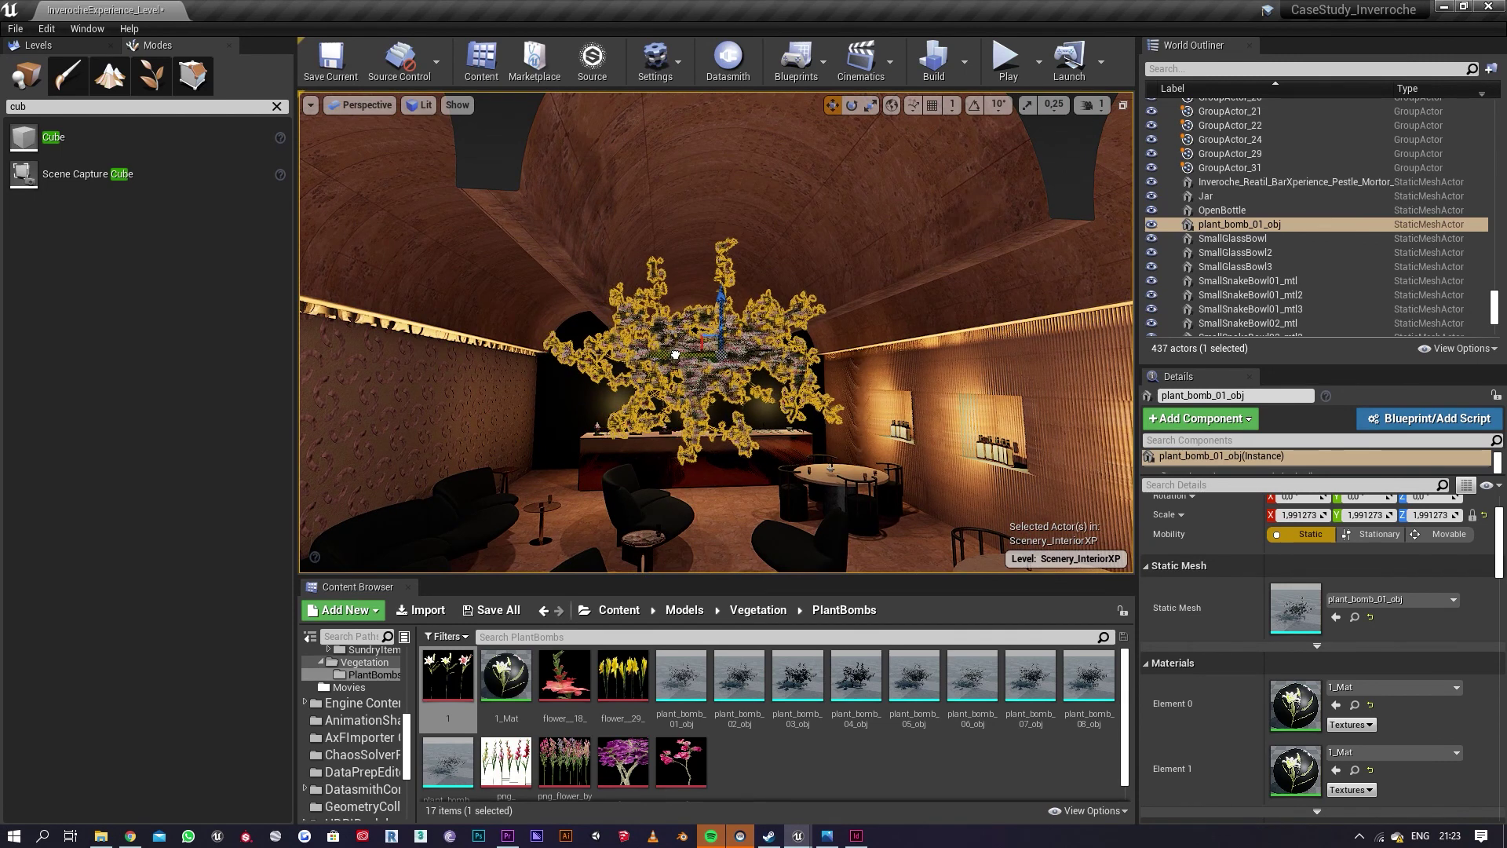
Step: Place the InverrocheLogo mesh from Models > Scenery > BrandAssets > InverrocheLogo in front of the hanging flower plant
{"action": "left_click", "coordinate": [617, 610]}
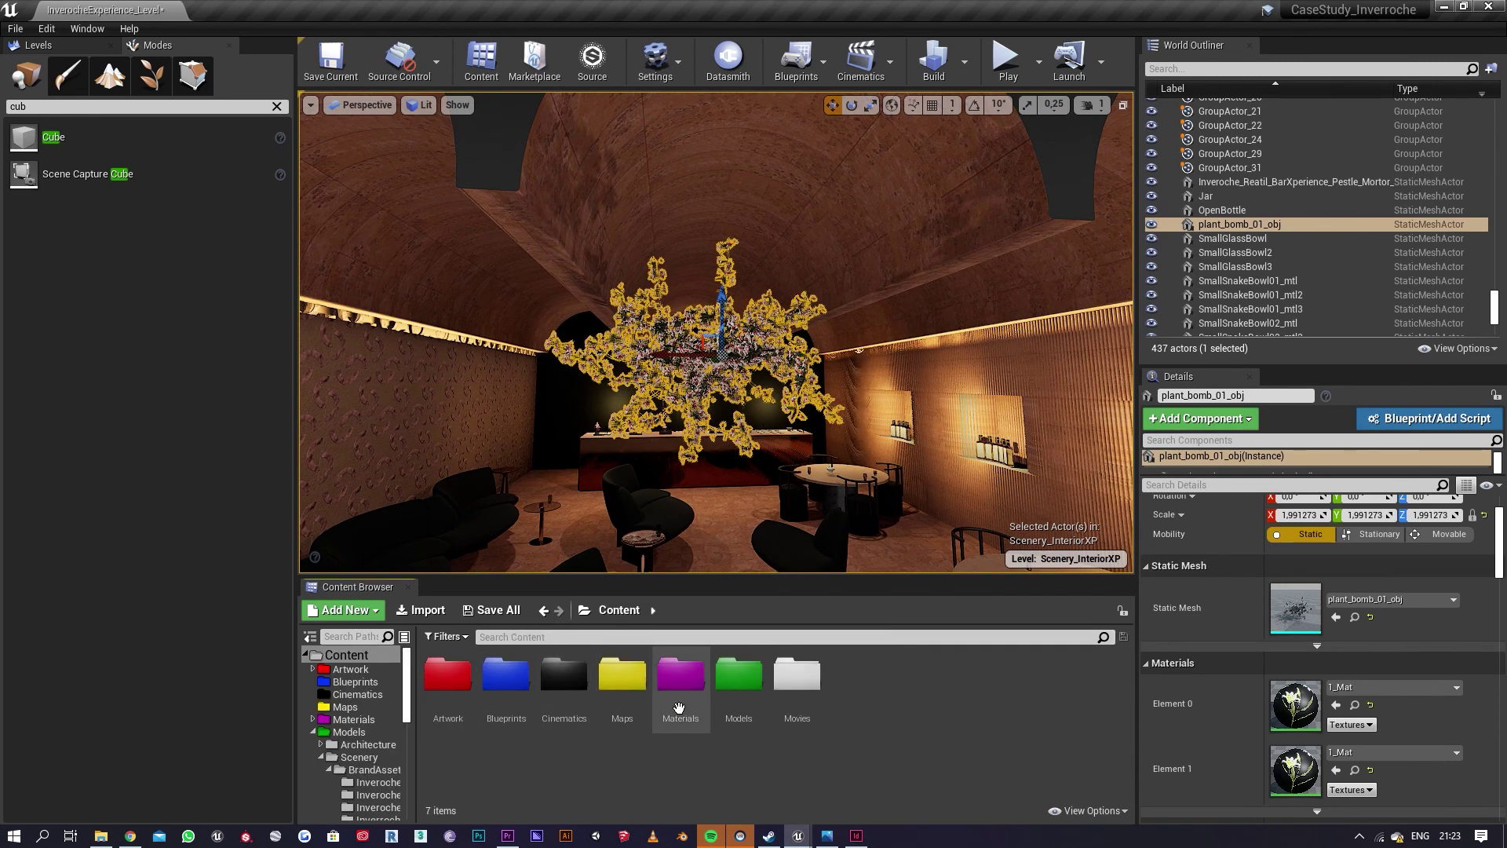
{"action": "double_click", "coordinate": [734, 677]}
{"action": "double_click", "coordinate": [506, 677]}
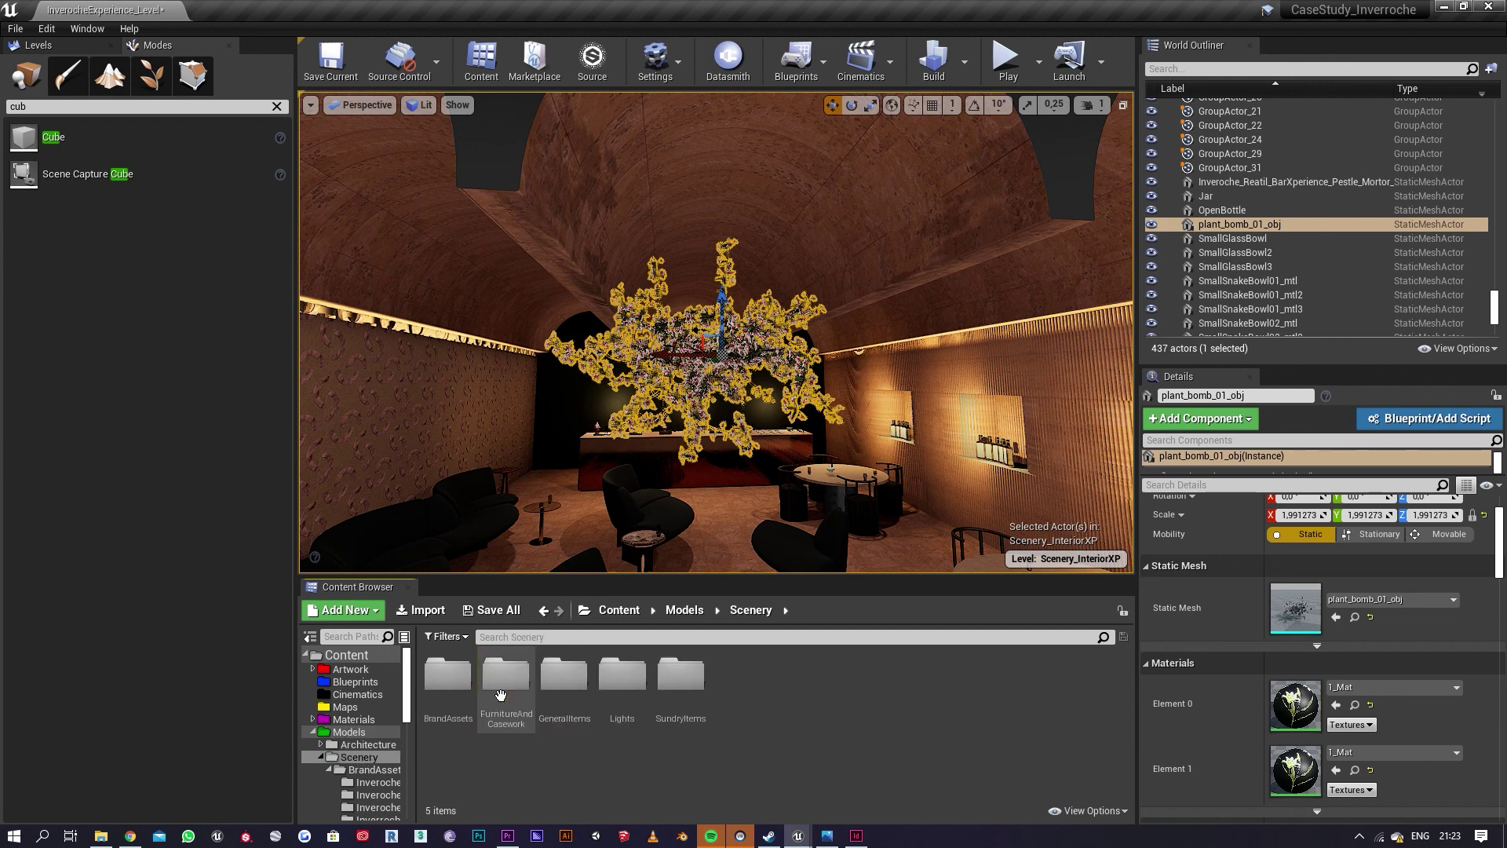
{"action": "double_click", "coordinate": [446, 675]}
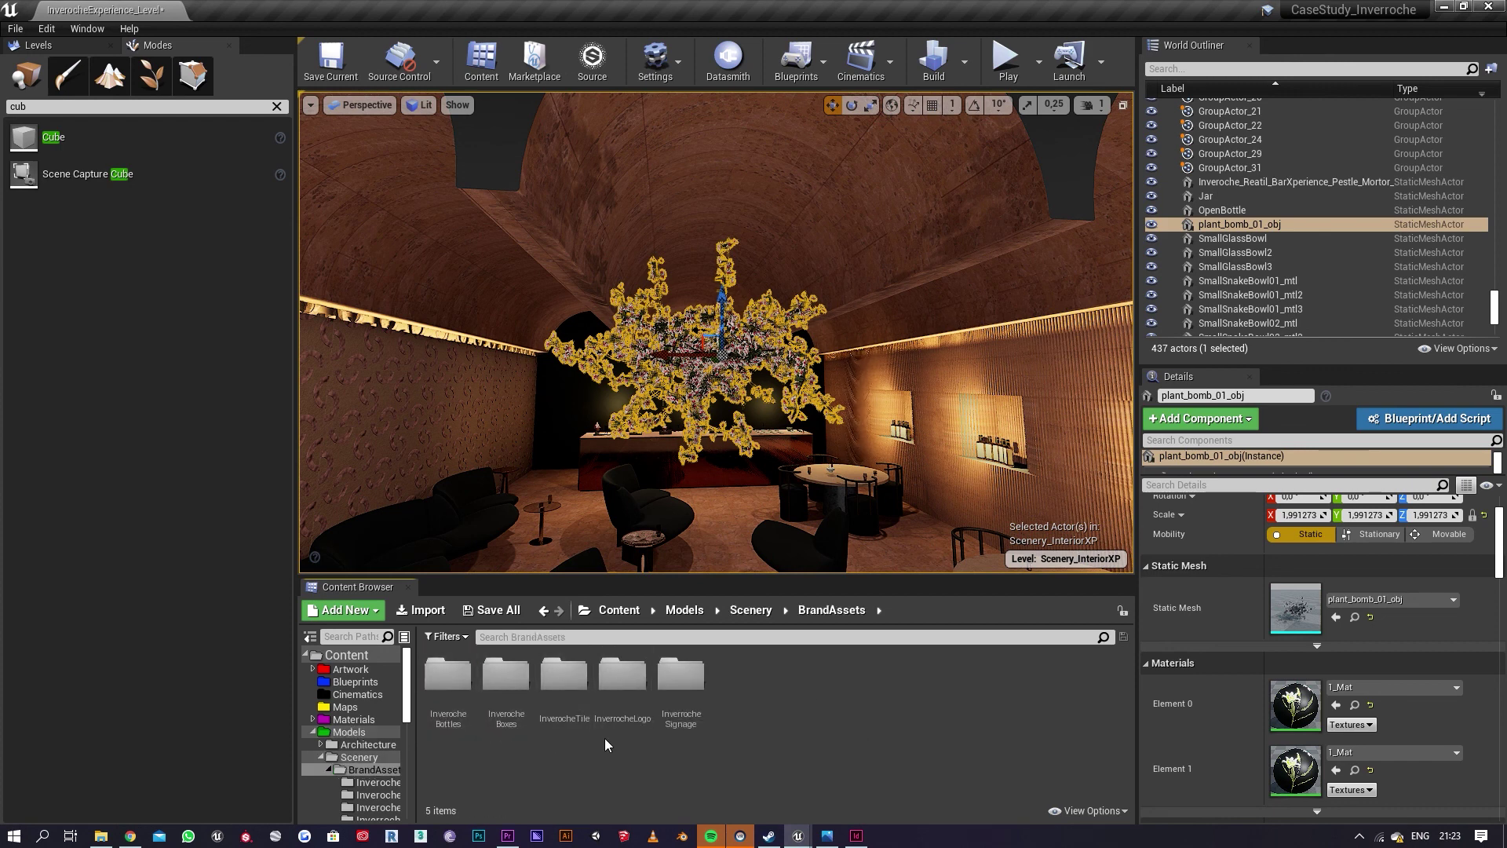
{"action": "double_click", "coordinate": [622, 676]}
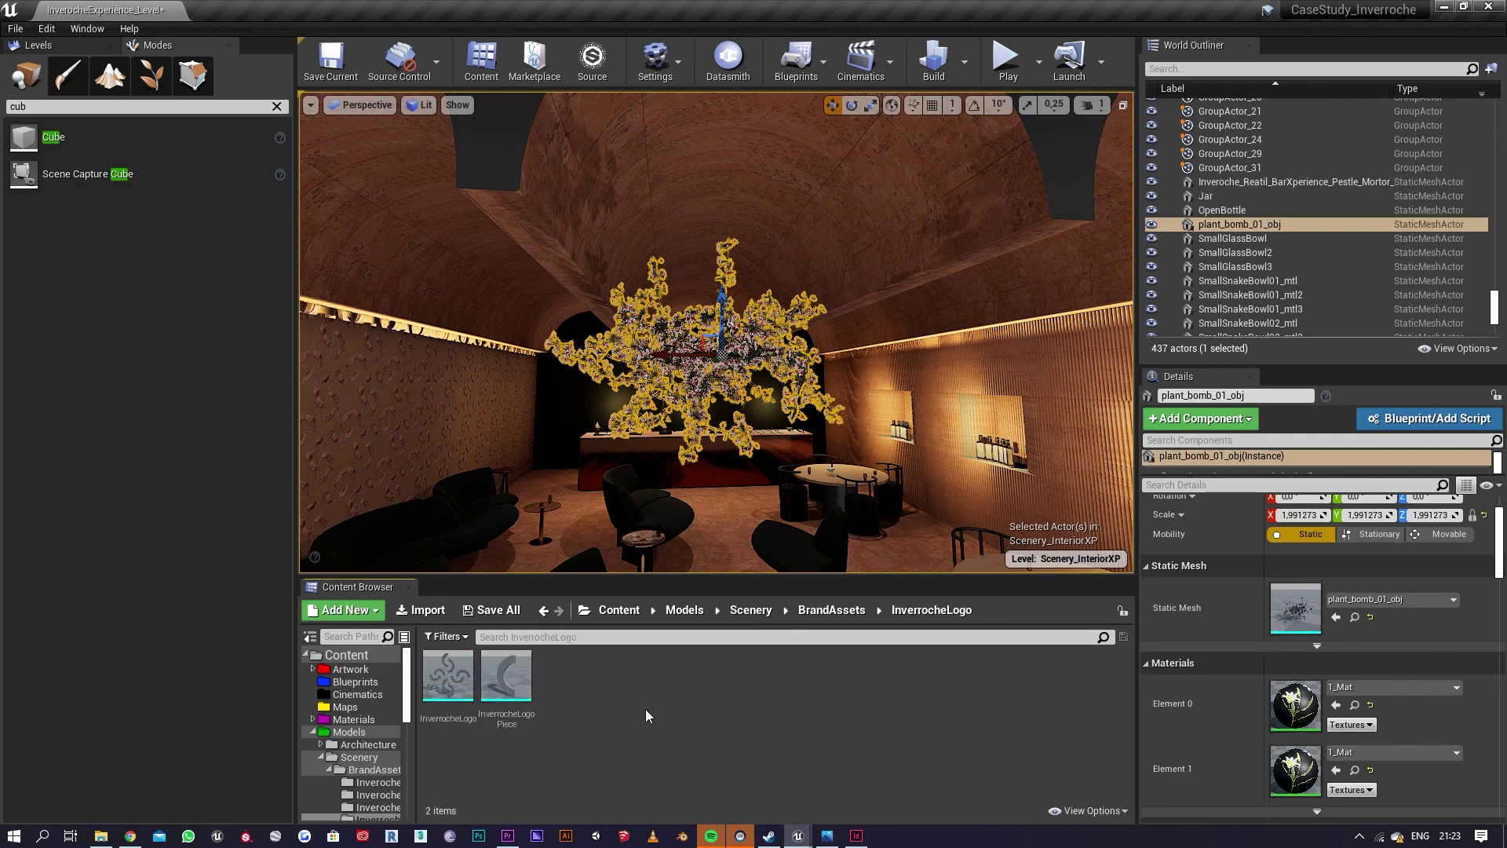
{"action": "left_click_drag", "start_coordinate": [448, 677], "coordinate": [738, 361]}
{"action": "right_click_drag", "start_coordinate": [738, 361], "coordinate": [803, 424]}
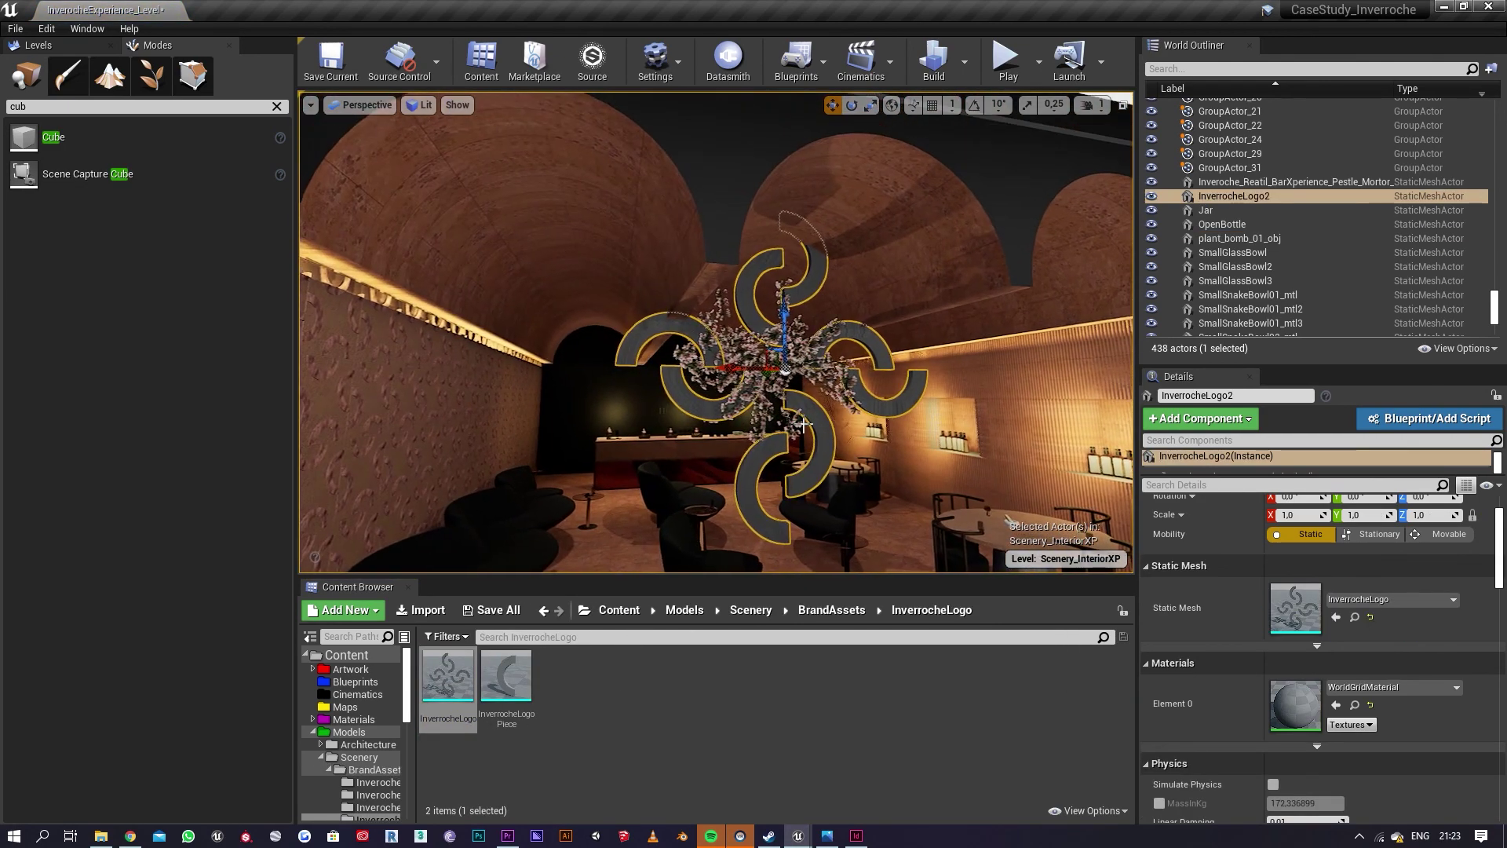
Step: Scale the placed logo down uniformly to about 0.51 and bring it forward of the hanging plant
{"action": "mouse_move", "coordinate": [769, 375]}
{"action": "left_mouse_down"}
{"action": "mouse_move", "coordinate": [847, 388]}
{"action": "mouse_move", "coordinate": [930, 346]}
{"action": "mouse_move", "coordinate": [773, 369]}
{"action": "left_mouse_up"}
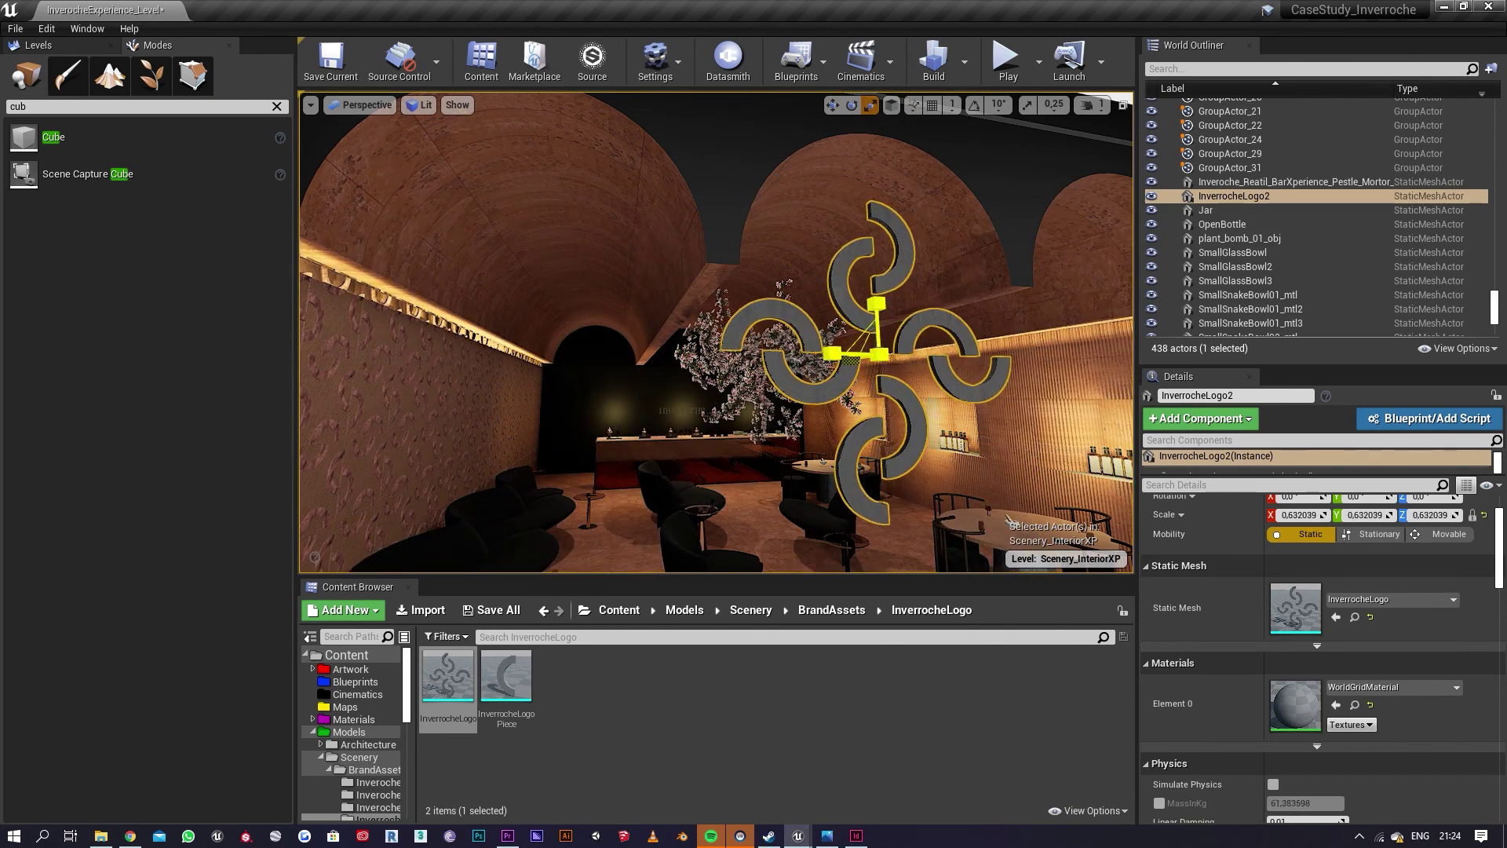
{"action": "right_click_drag", "start_coordinate": [878, 354], "coordinate": [733, 343]}
{"action": "key", "text": "s"}
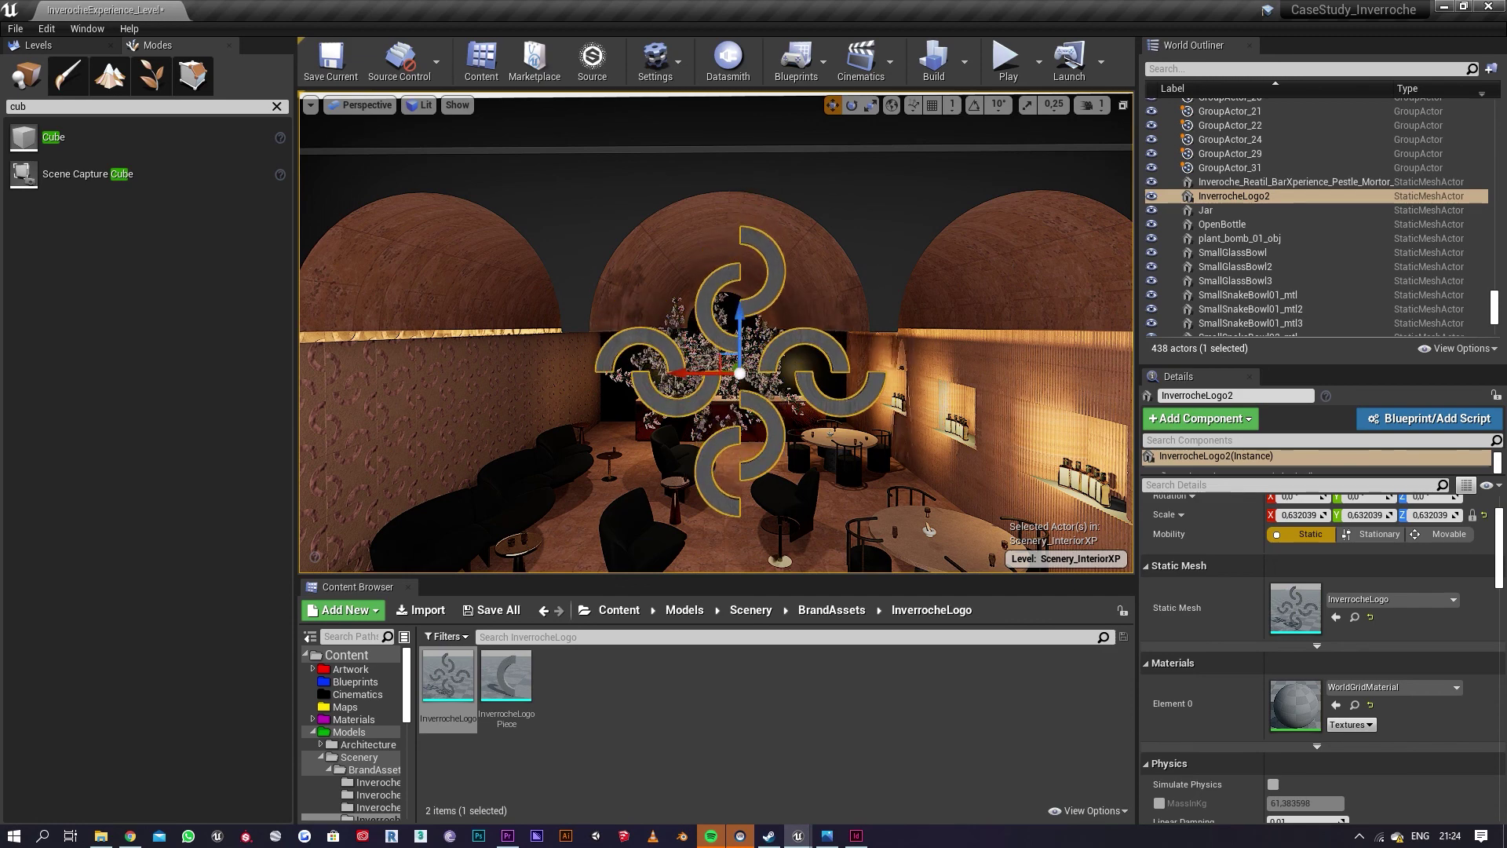
{"action": "key", "text": "a"}
{"action": "right_click_drag", "start_coordinate": [733, 343], "coordinate": [879, 369]}
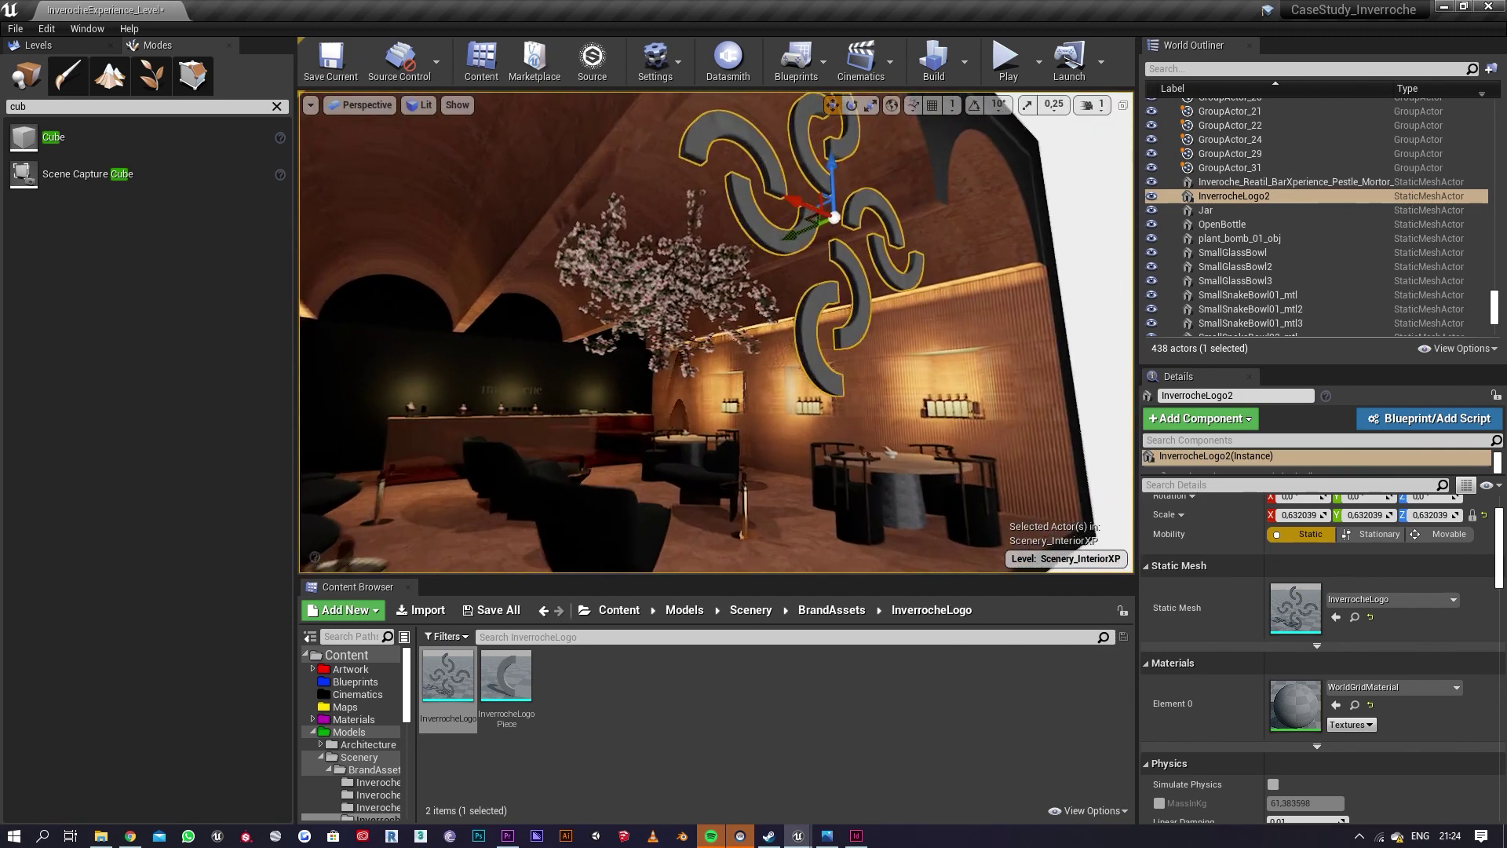
{"action": "key", "text": "w"}
{"action": "key", "text": "r"}
{"action": "left_click_drag", "start_coordinate": [838, 211], "coordinate": [810, 234]}
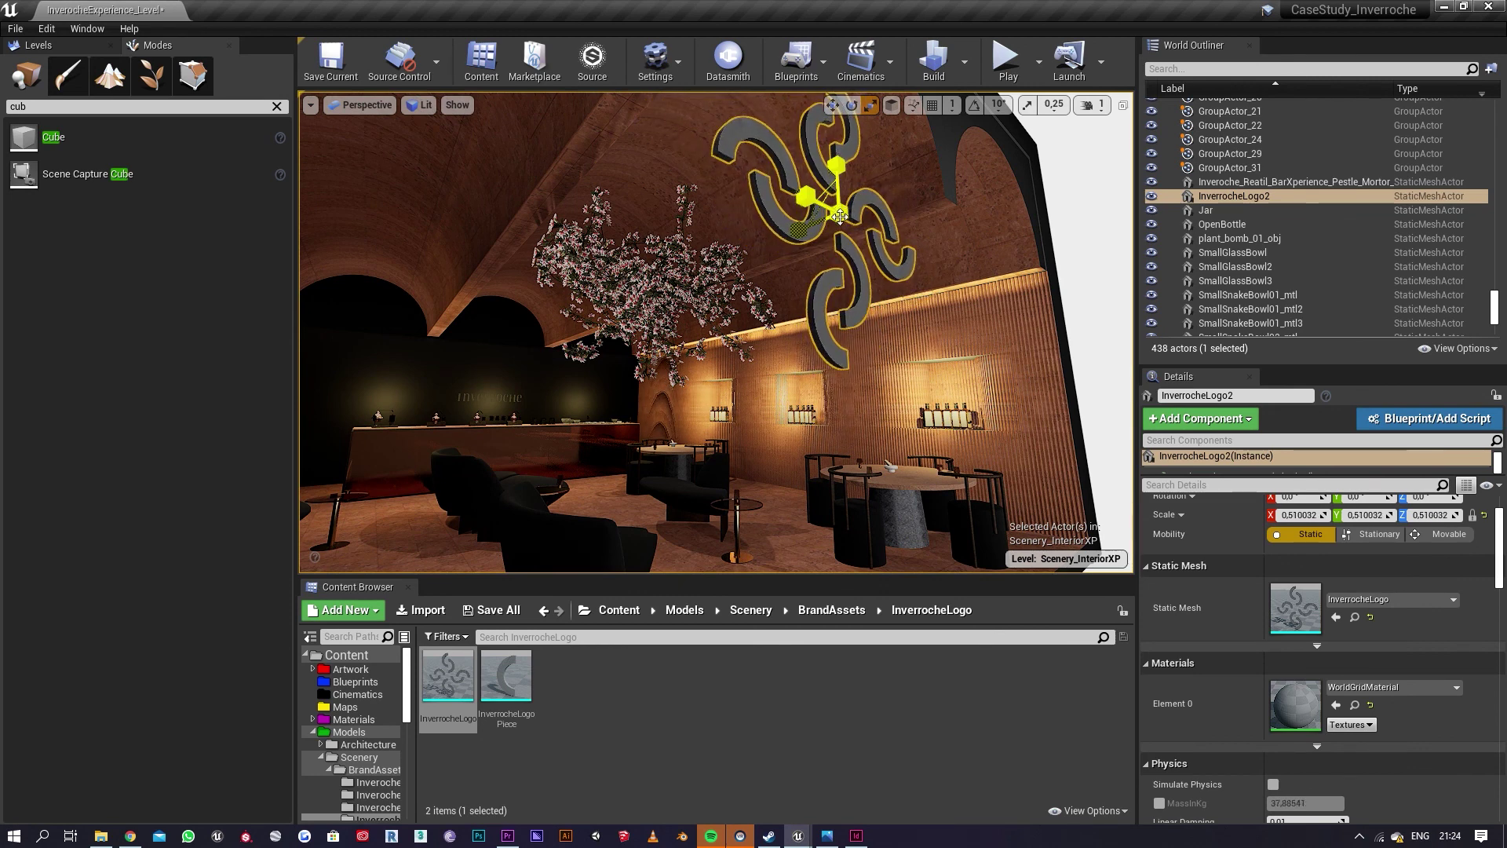
{"action": "mouse_move", "coordinate": [844, 223]}
{"action": "left_mouse_down"}
{"action": "mouse_move", "coordinate": [871, 213]}
{"action": "mouse_move", "coordinate": [826, 217]}
{"action": "left_mouse_up"}
{"action": "right_click_drag", "start_coordinate": [869, 229], "coordinate": [707, 173]}
{"action": "right_click_drag", "start_coordinate": [723, 274], "coordinate": [695, 271]}
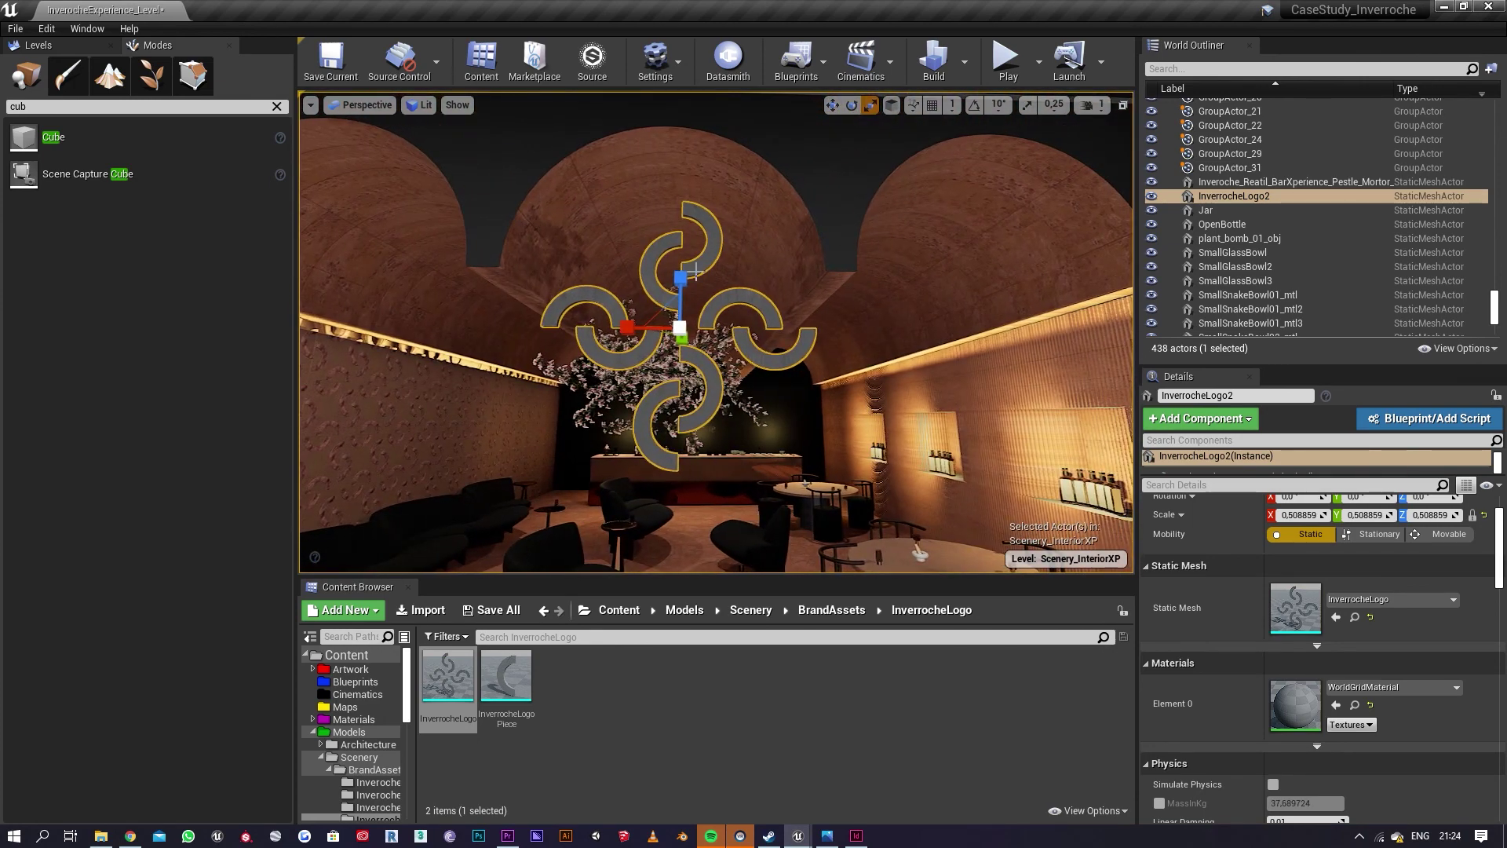
Step: Raise the logo and centre it sideways under the middle vault of the room
{"action": "left_click_drag", "start_coordinate": [685, 284], "coordinate": [686, 271]}
{"action": "left_click_drag", "start_coordinate": [616, 319], "coordinate": [663, 266]}
{"action": "right_click_drag", "start_coordinate": [818, 356], "coordinate": [805, 413]}
{"action": "key", "text": "s"}
{"action": "right_click_drag", "start_coordinate": [712, 346], "coordinate": [689, 305]}
{"action": "left_click_drag", "start_coordinate": [684, 291], "coordinate": [685, 288]}
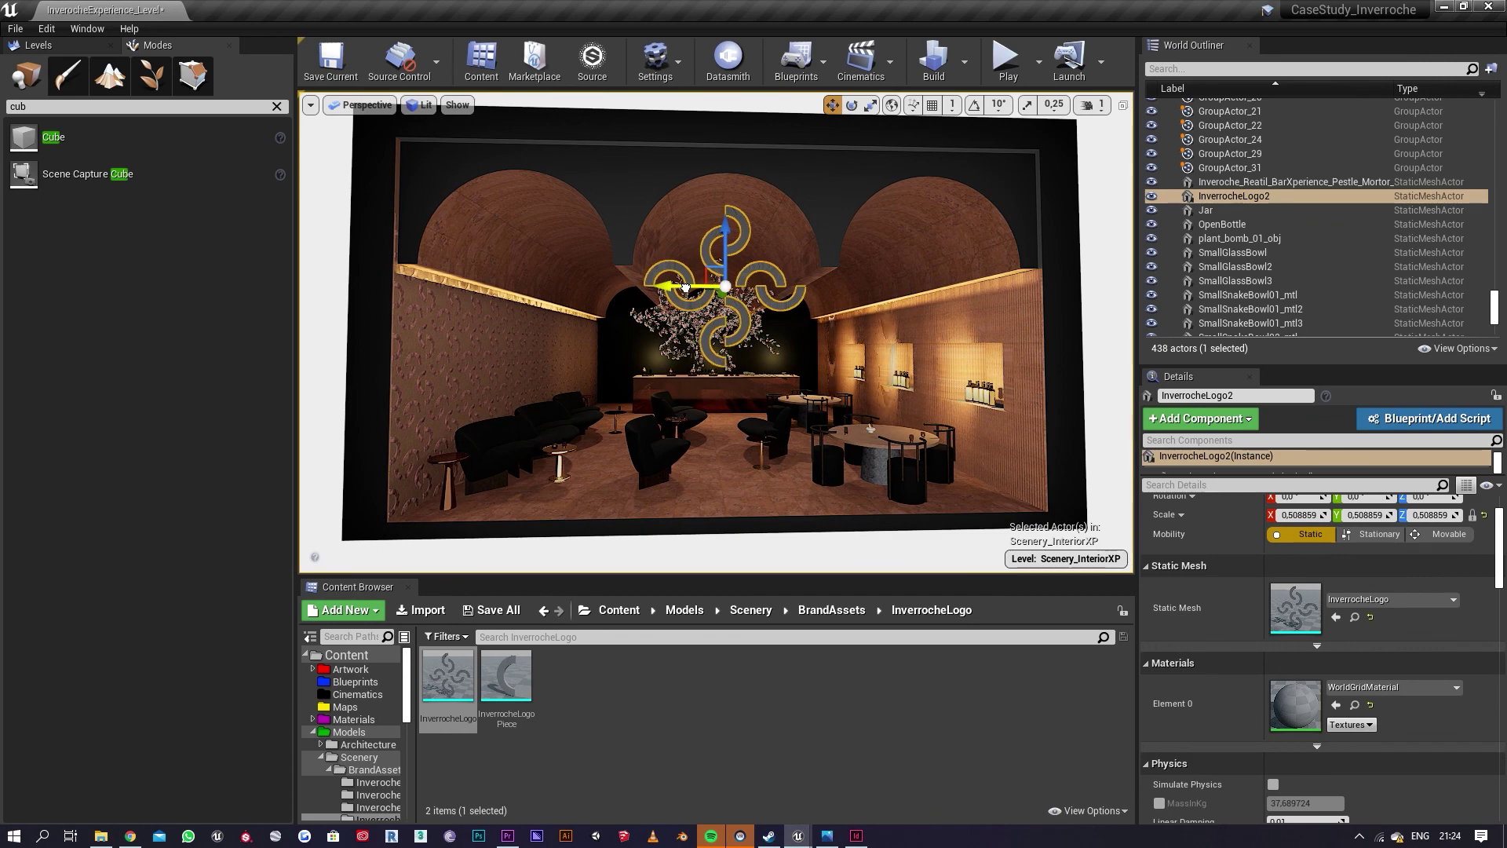
Step: Save all modified levels and assets in the project
{"action": "scroll", "coordinate": [802, 374], "scroll_direction": "up", "scroll_amount": 10}
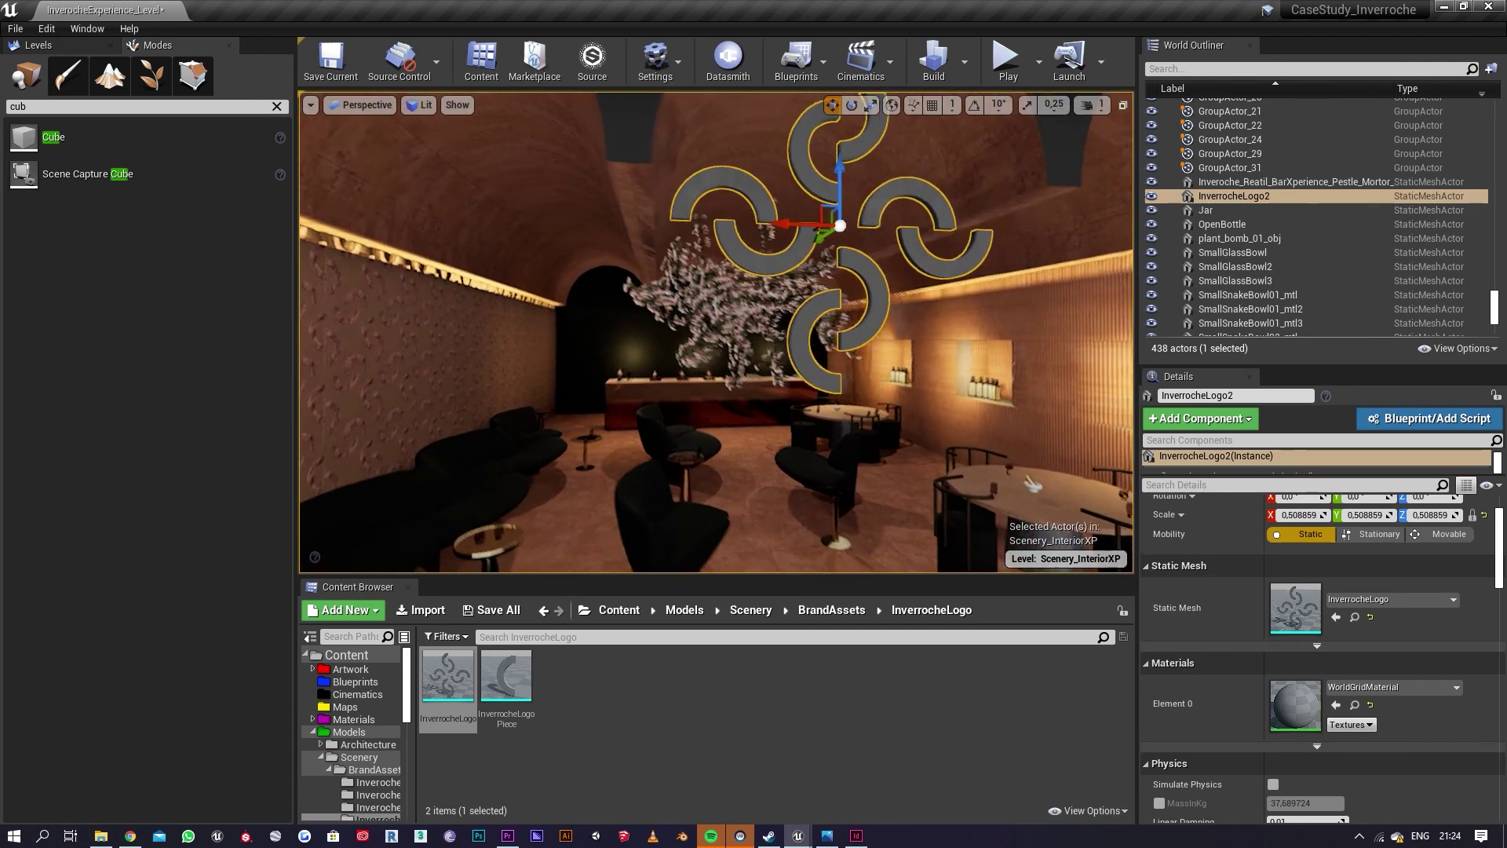
{"action": "left_click", "coordinate": [518, 615]}
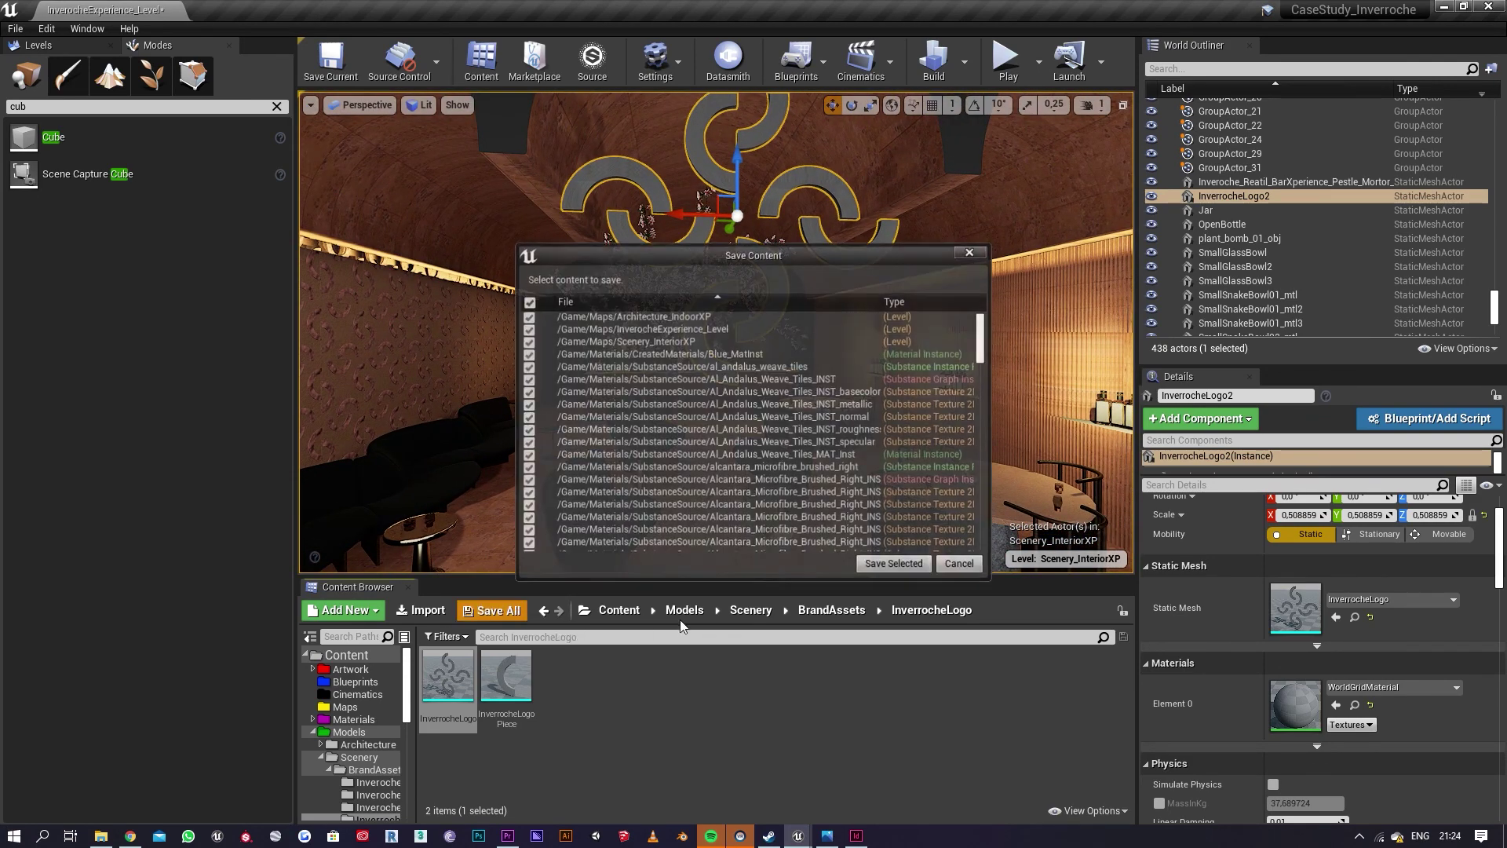
{"action": "left_click", "coordinate": [895, 564]}
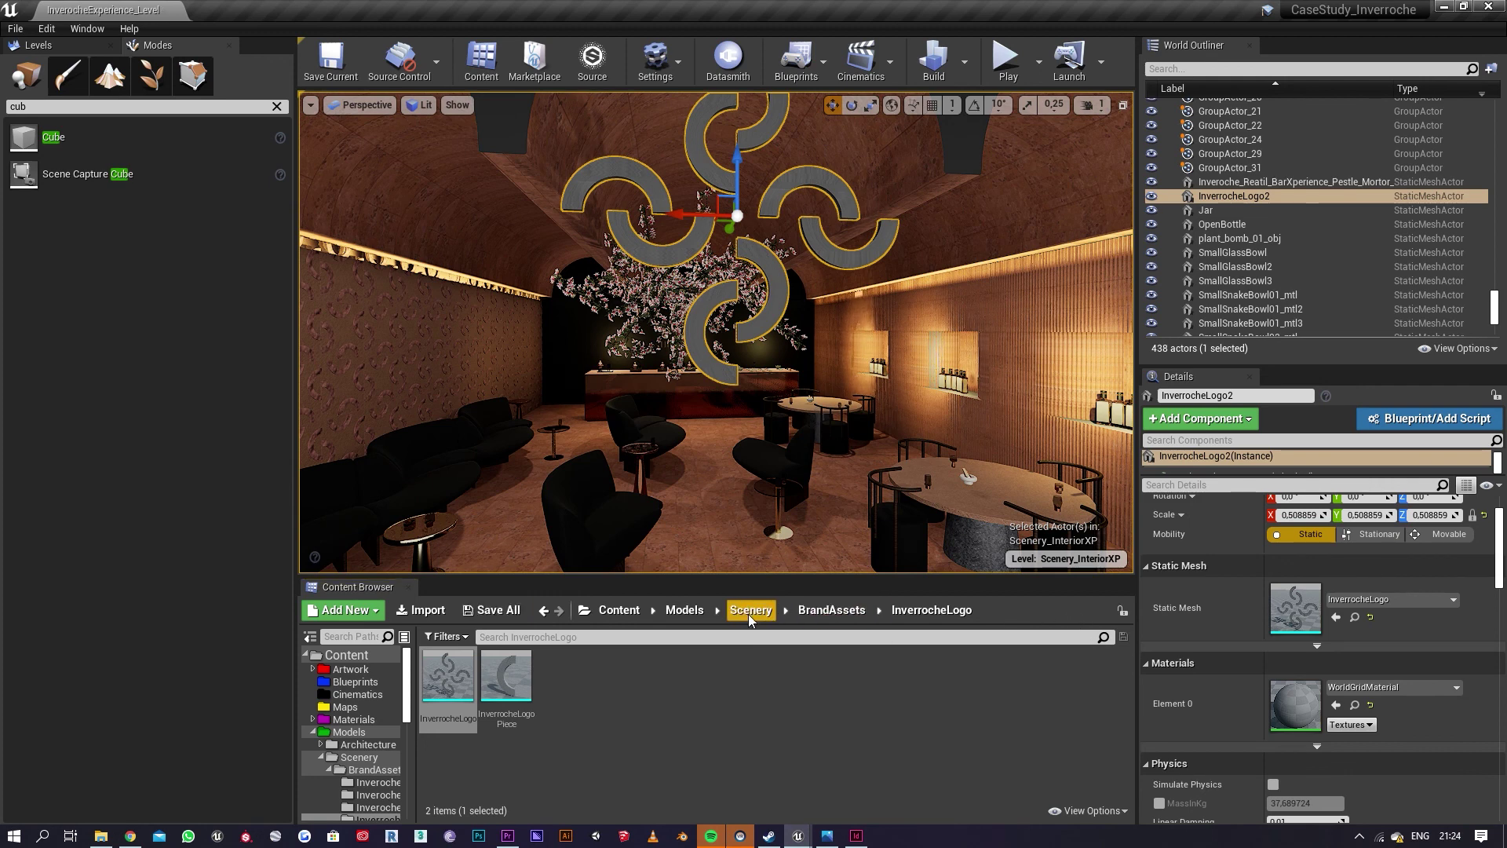
Step: Place the InverrocheLogoPiece mesh over the hanging logo and scale it down uniformly to about 0.51
{"action": "left_click_drag", "start_coordinate": [506, 676], "coordinate": [758, 263]}
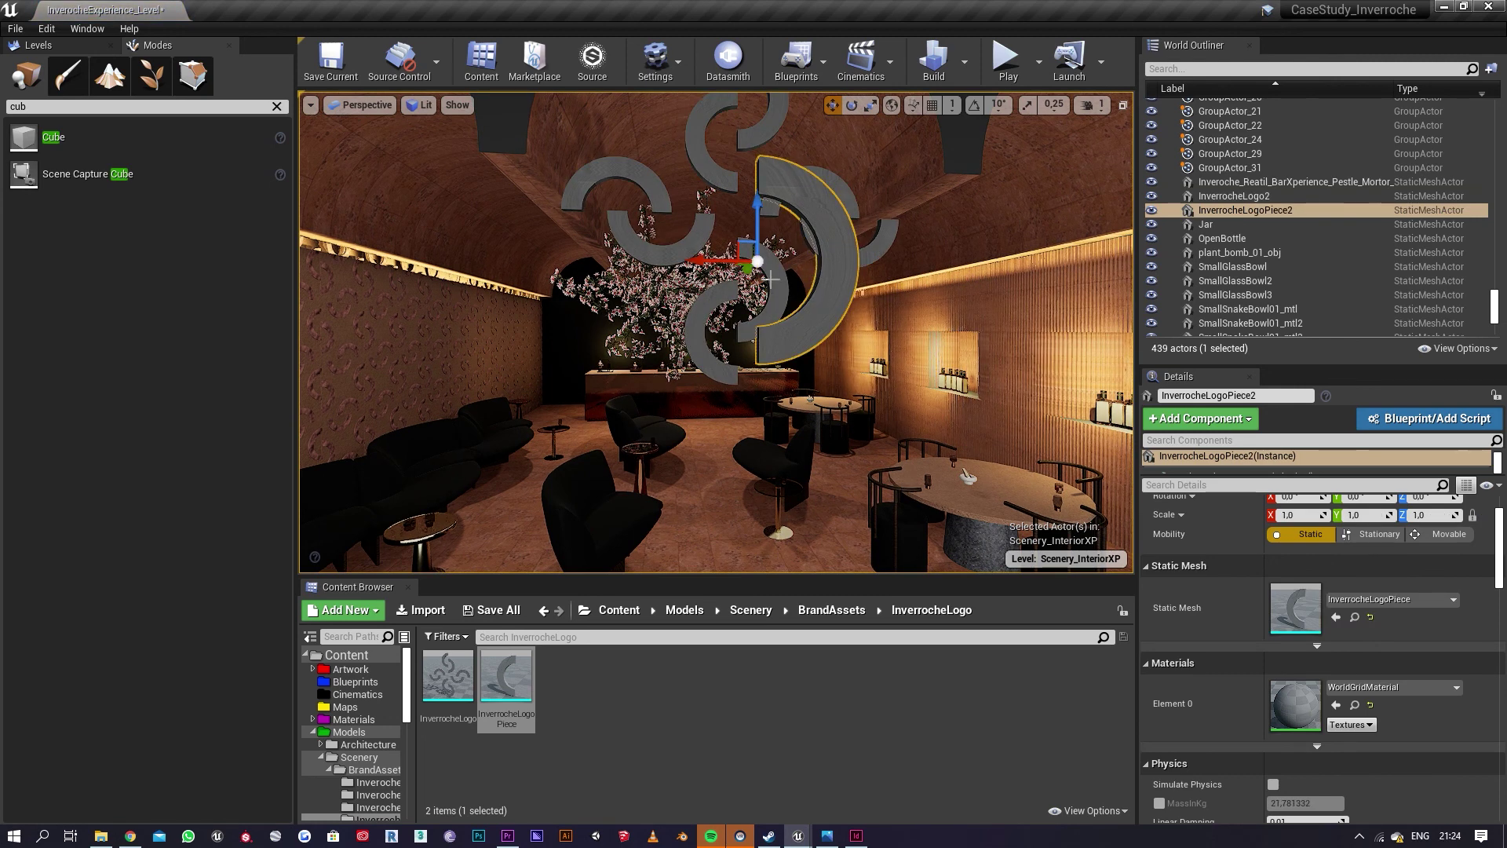
{"action": "left_click_drag", "start_coordinate": [754, 263], "coordinate": [720, 275]}
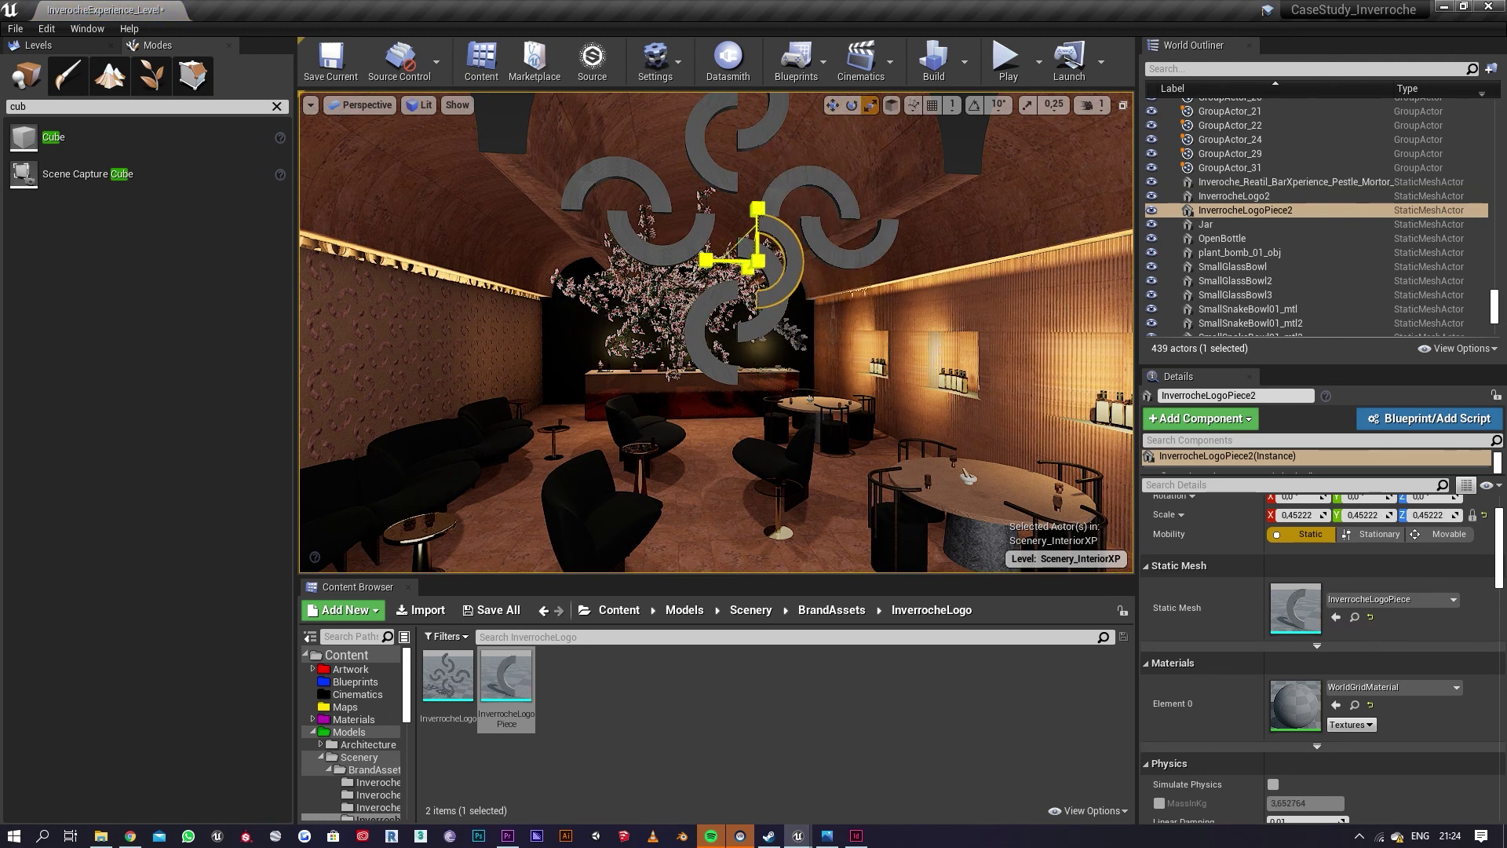
{"action": "key", "text": "w"}
{"action": "right_click_drag", "start_coordinate": [758, 263], "coordinate": [777, 205]}
{"action": "key", "text": "w"}
Step: Align the single logo piece with the right-facing arc of the hanging logo's lower arm
{"action": "left_click_drag", "start_coordinate": [760, 239], "coordinate": [761, 292]}
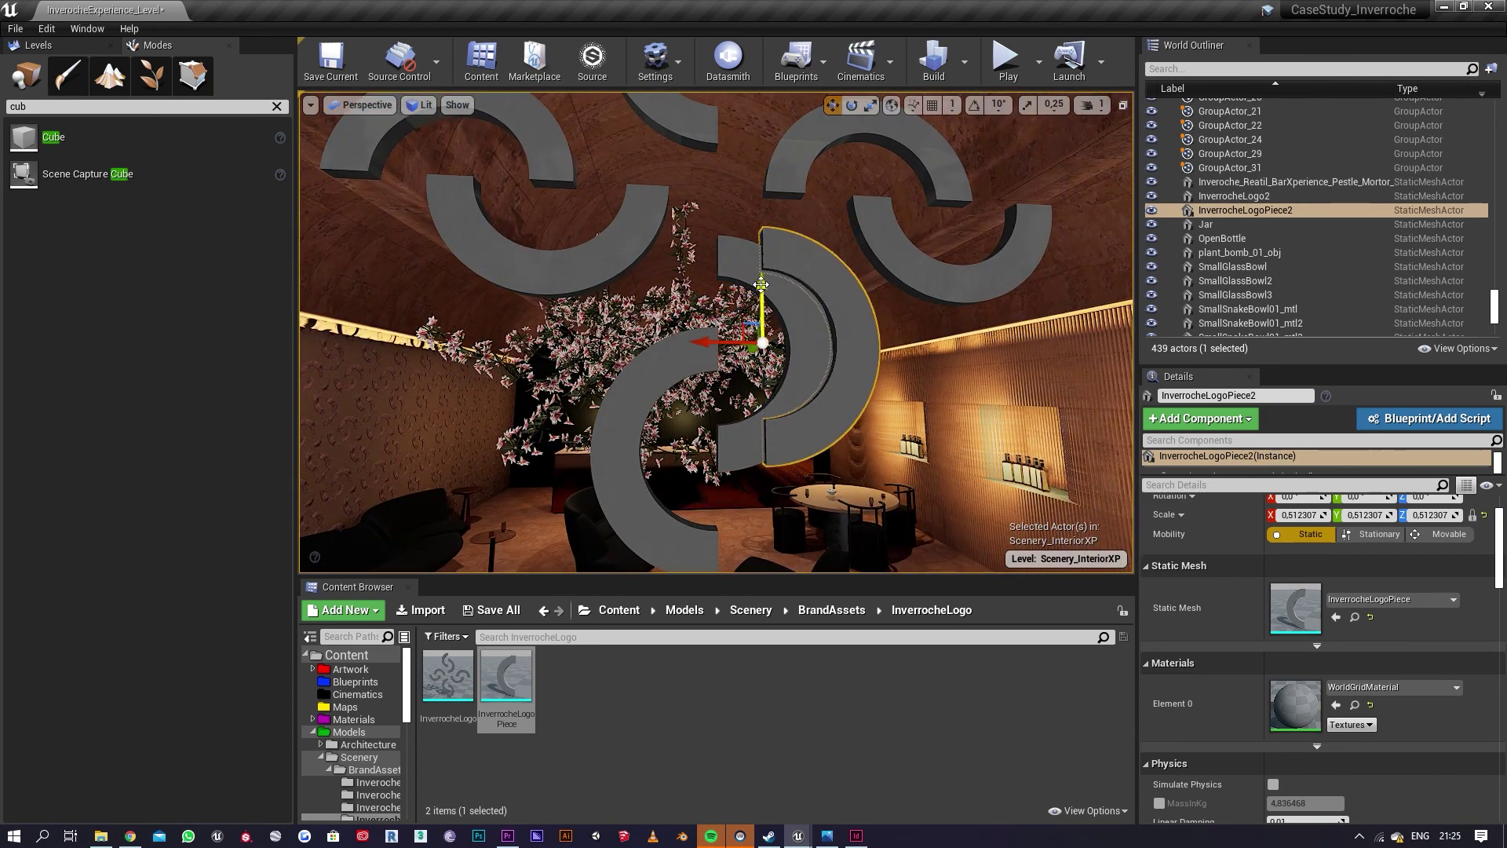
{"action": "left_click_drag", "start_coordinate": [716, 349], "coordinate": [669, 355]}
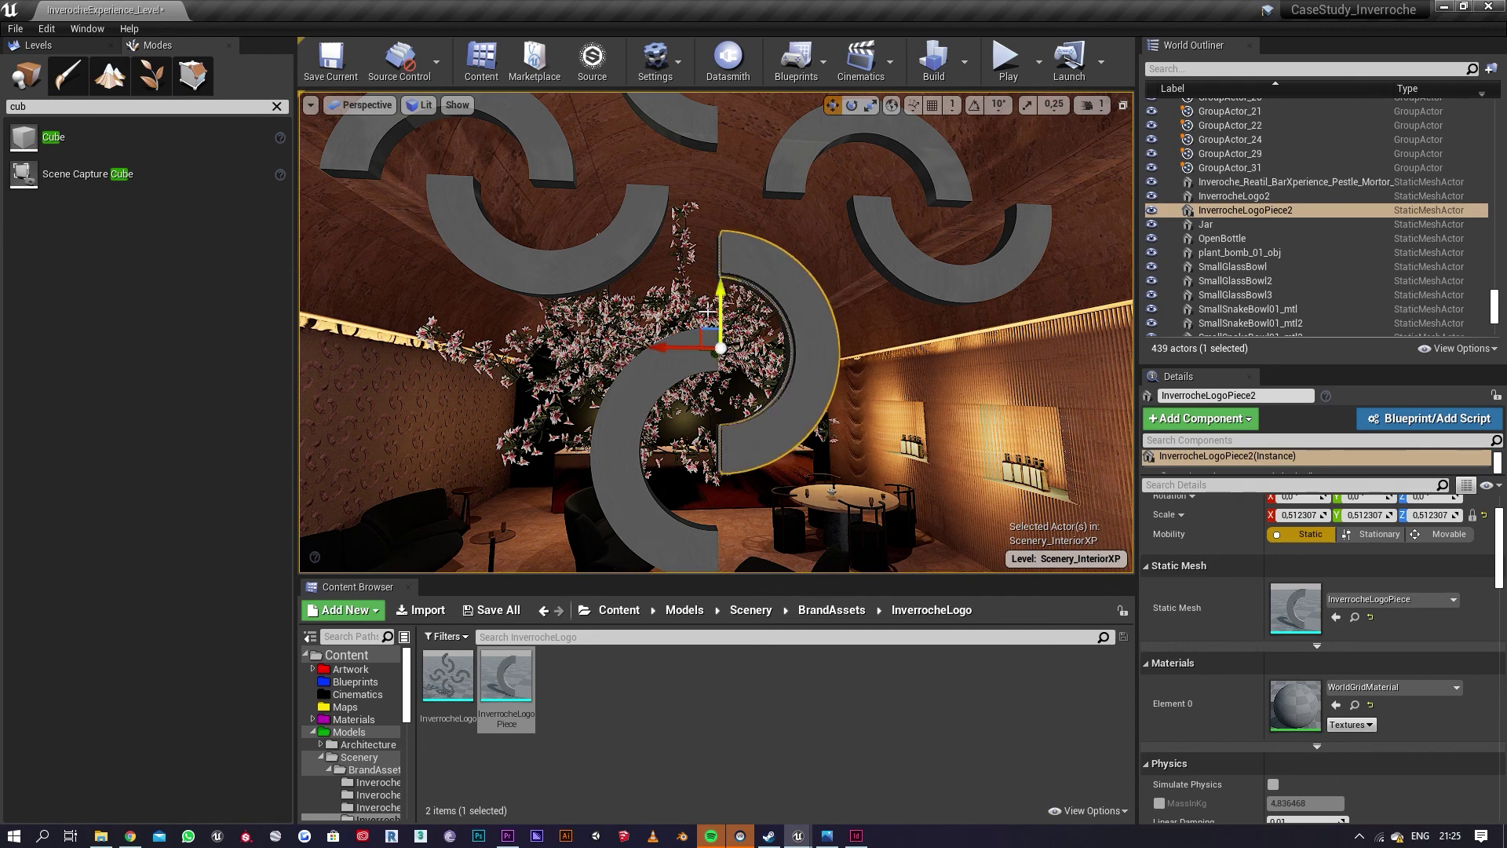
{"action": "key", "text": "w"}
{"action": "right_click_drag", "start_coordinate": [743, 282], "coordinate": [777, 310]}
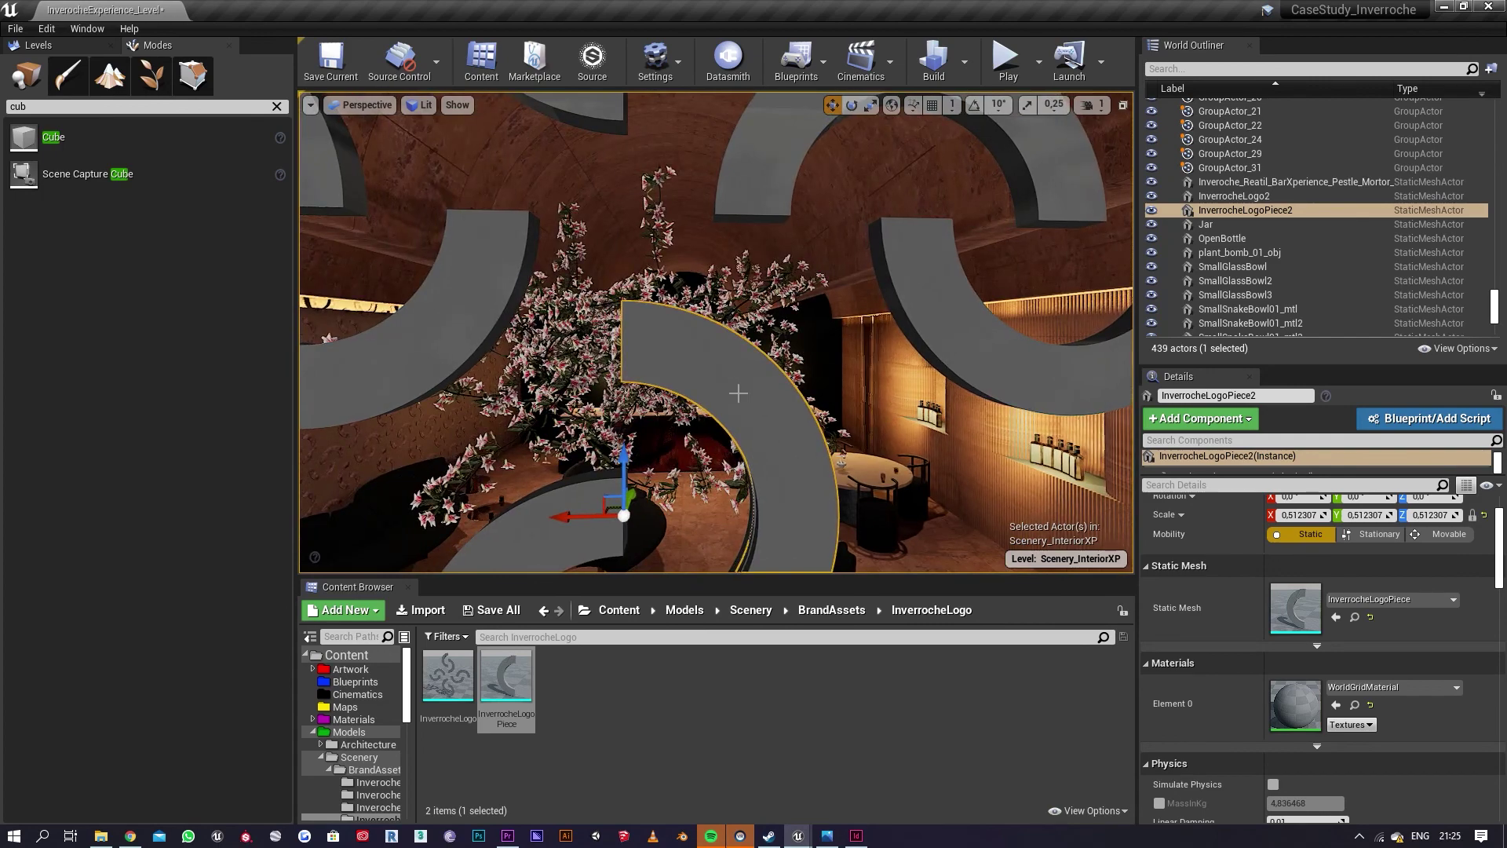
Step: Duplicate the logo piece, rotate the copy about 89.4 degrees, and align it with the lower arc of the logo's right arm
{"action": "right_click_drag", "start_coordinate": [737, 393], "coordinate": [700, 419]}
{"action": "key", "text": "a"}
{"action": "key", "text": "s"}
{"action": "left_click_drag", "start_coordinate": [717, 357], "coordinate": [723, 358], "text": "alt"}
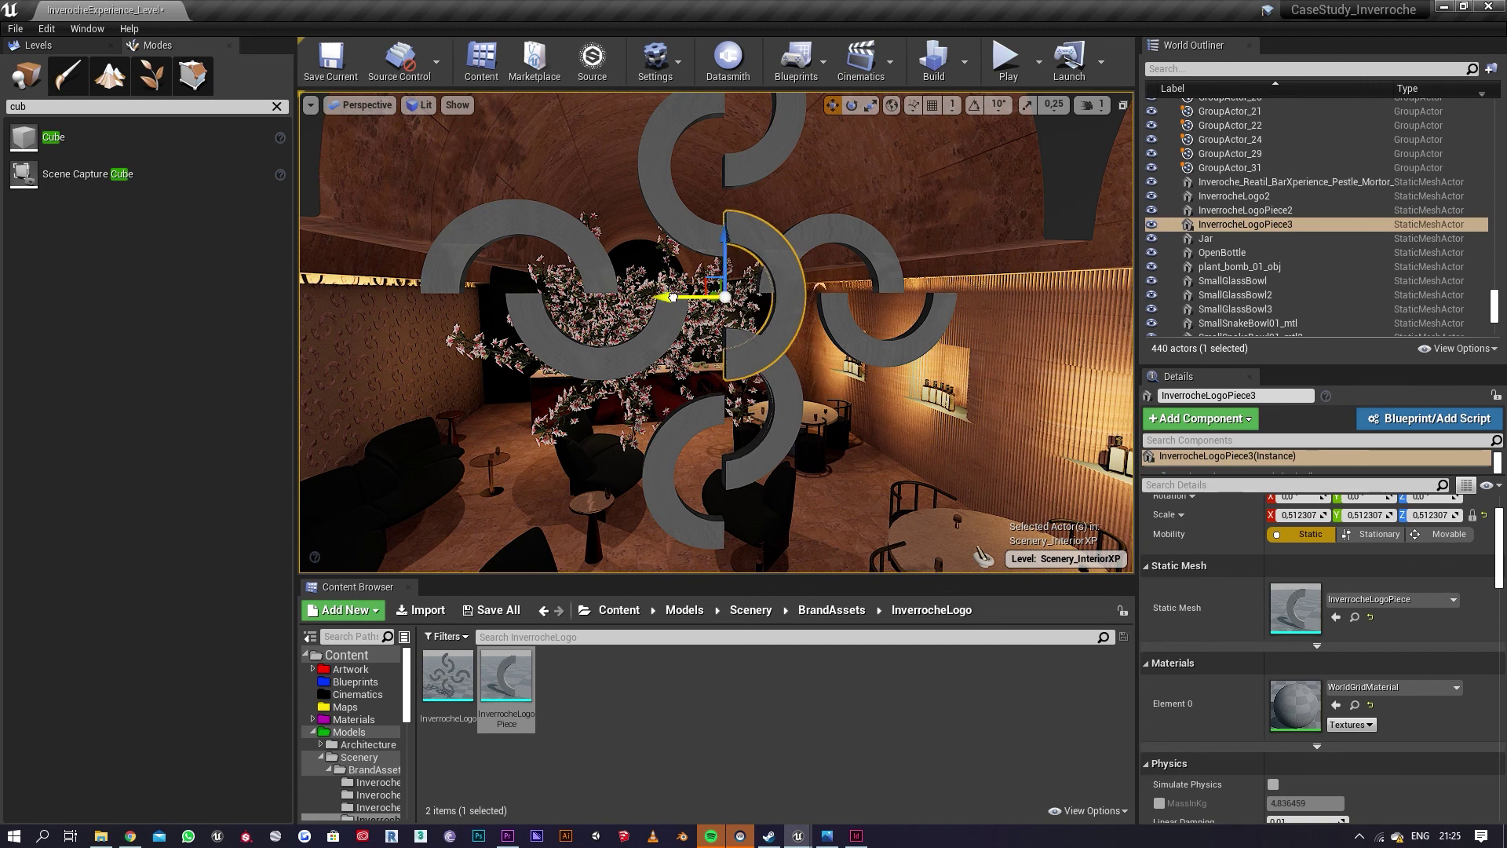
{"action": "key", "text": "e"}
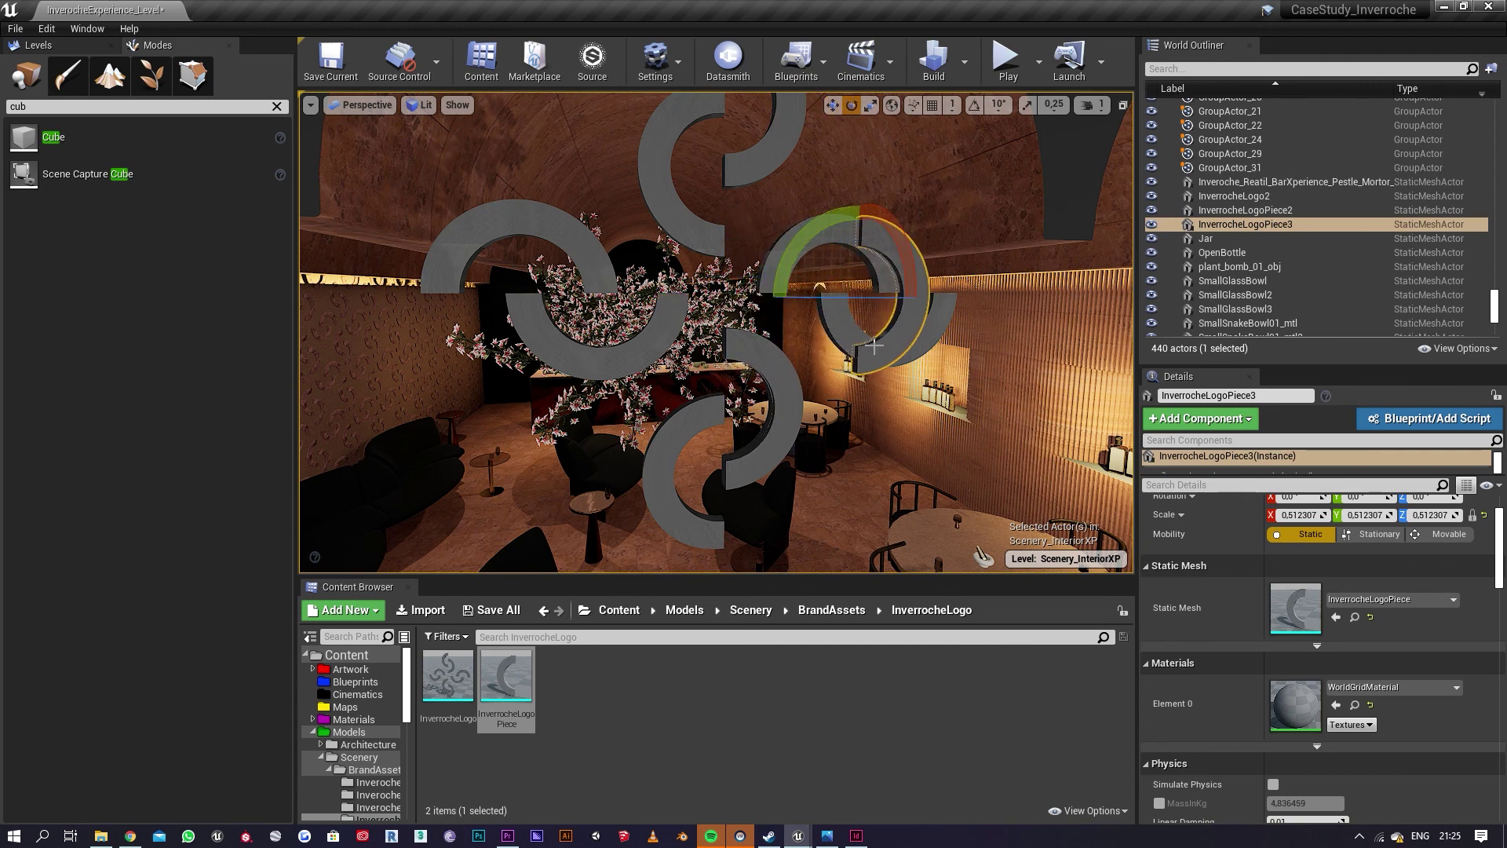
{"action": "left_click_drag", "start_coordinate": [880, 296], "coordinate": [896, 253]}
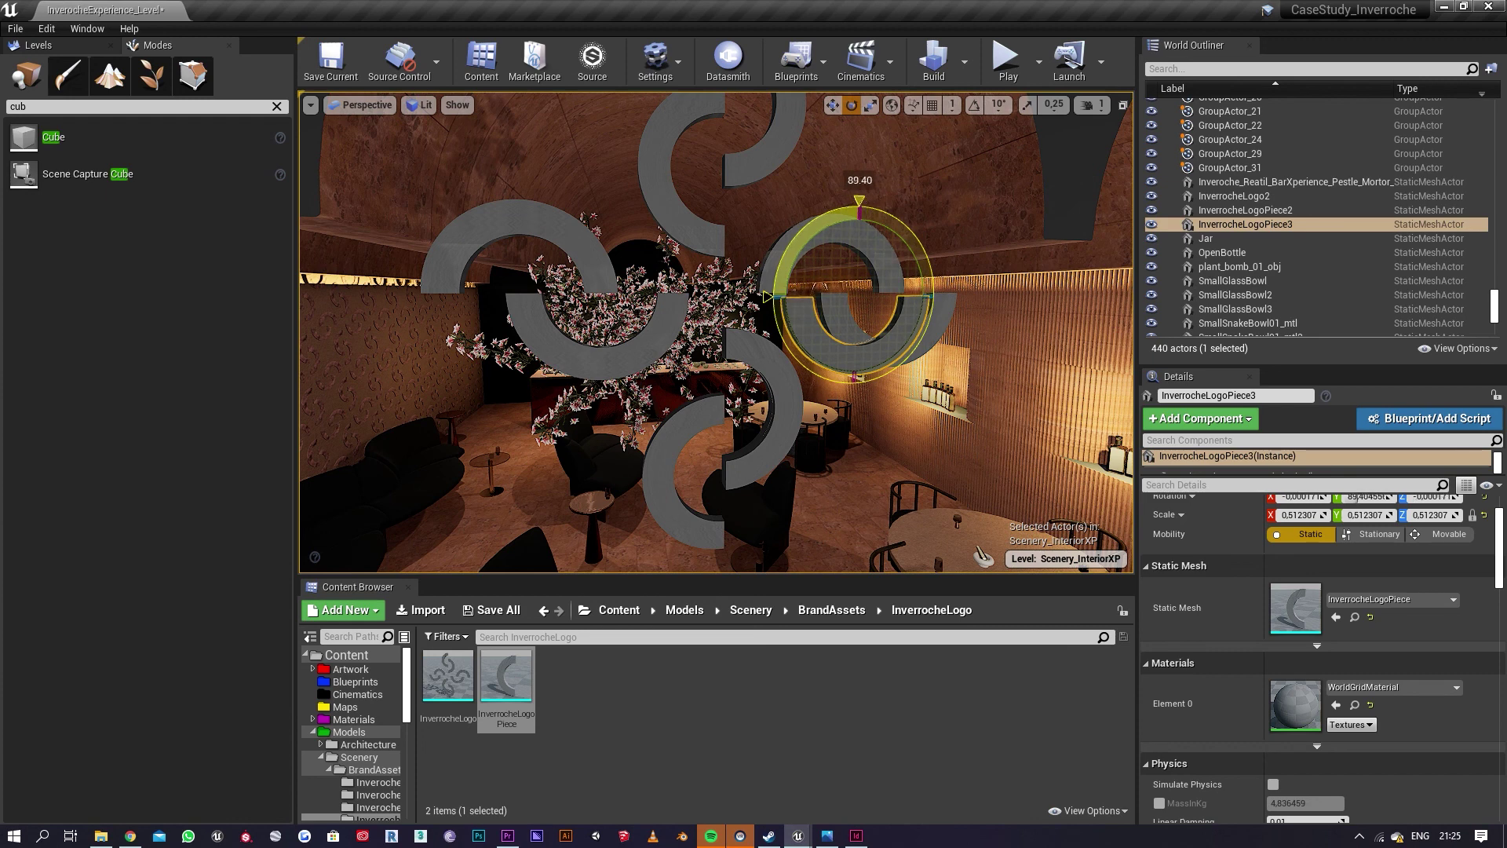
{"action": "key", "text": "w"}
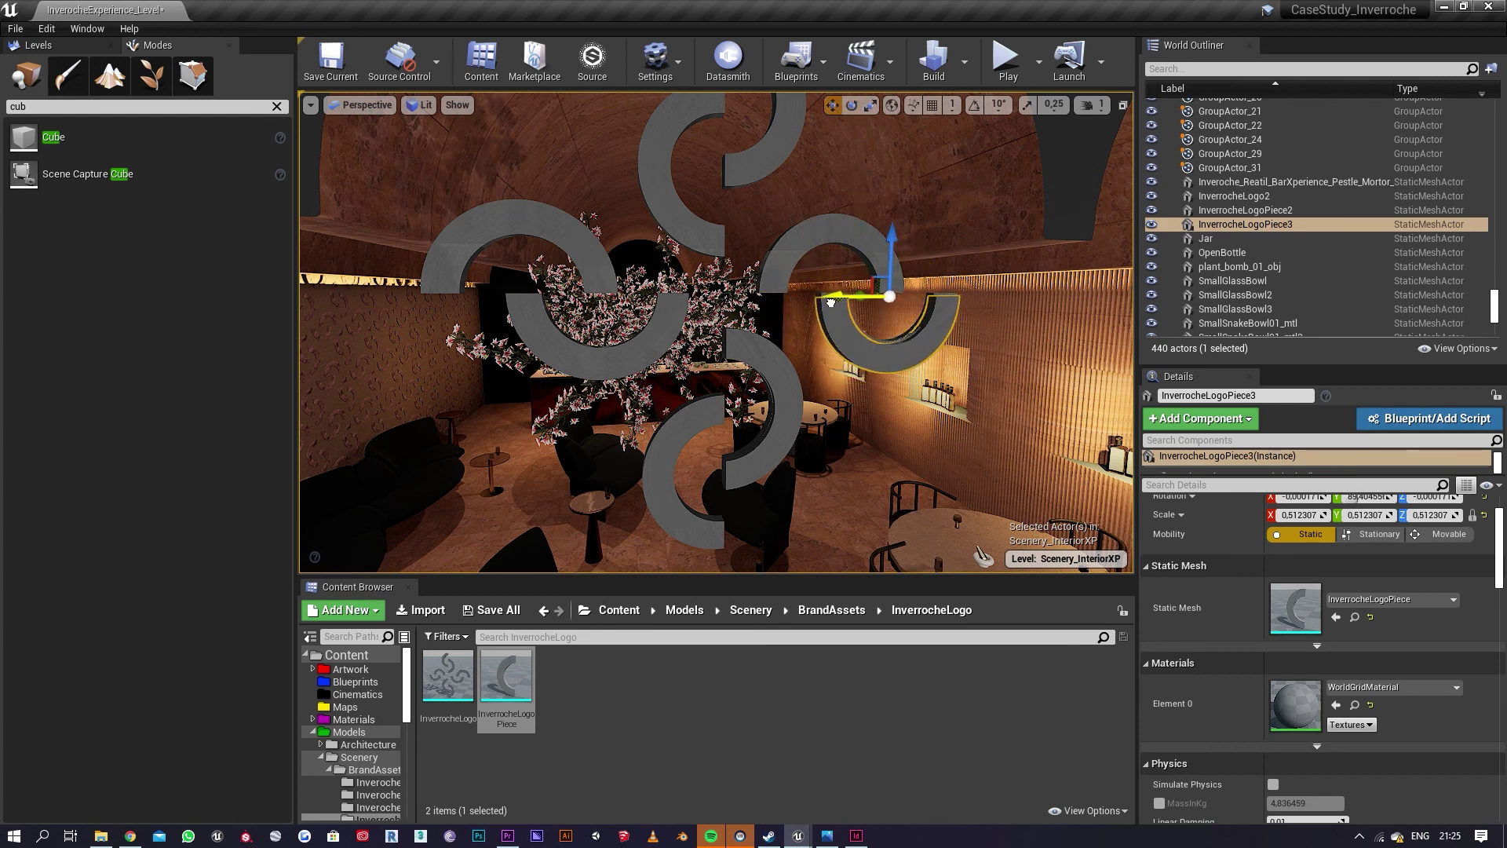
Step: Duplicate the rotated piece, turn the copy 180 degrees, and align it with the upper arc of the logo's right arm
{"action": "left_click_drag", "start_coordinate": [891, 243], "coordinate": [896, 237]}
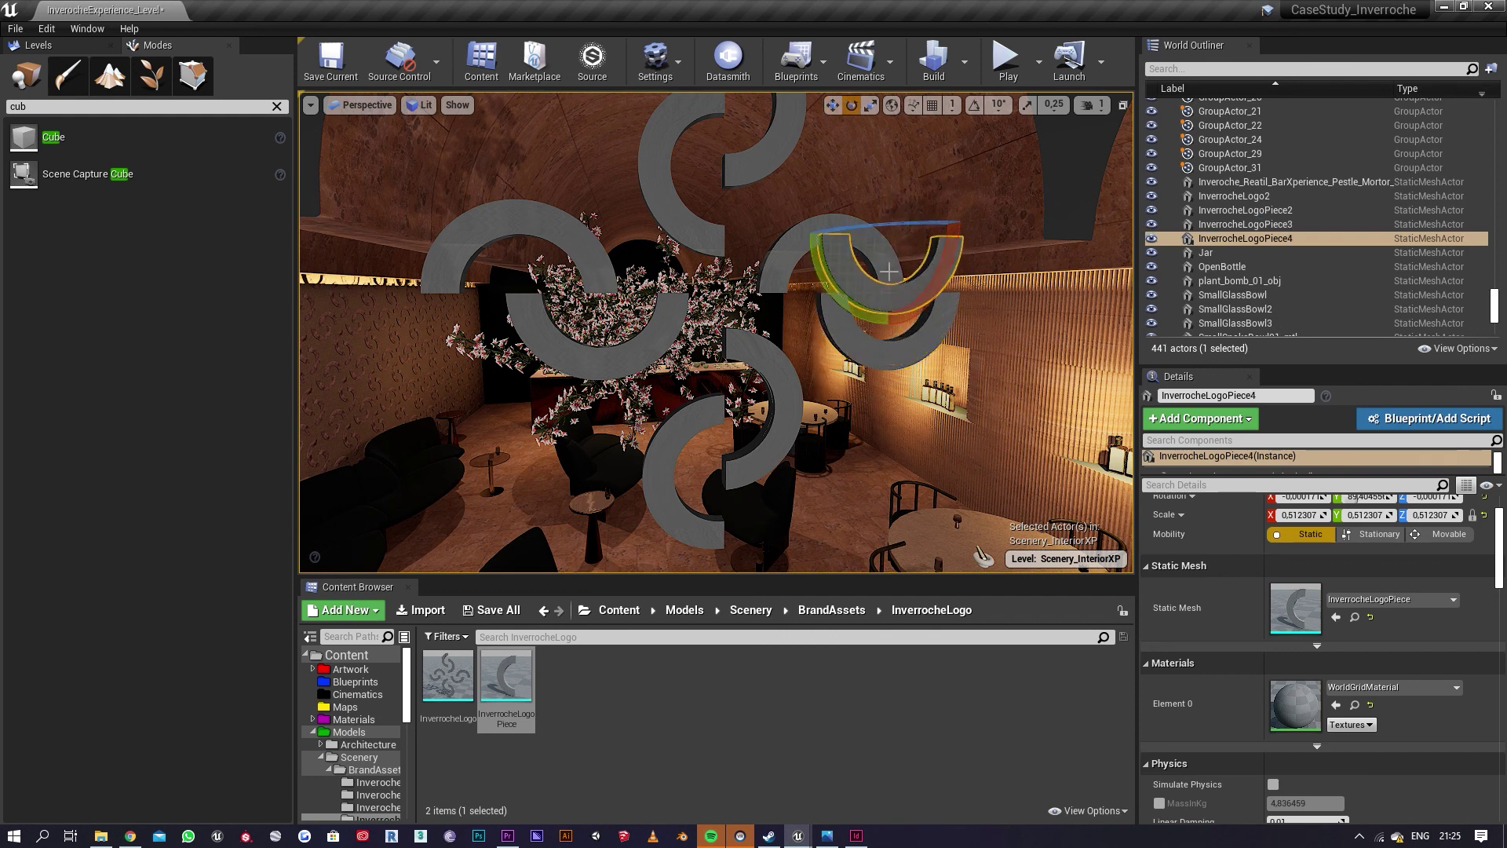
{"action": "left_click_drag", "start_coordinate": [841, 293], "coordinate": [844, 196]}
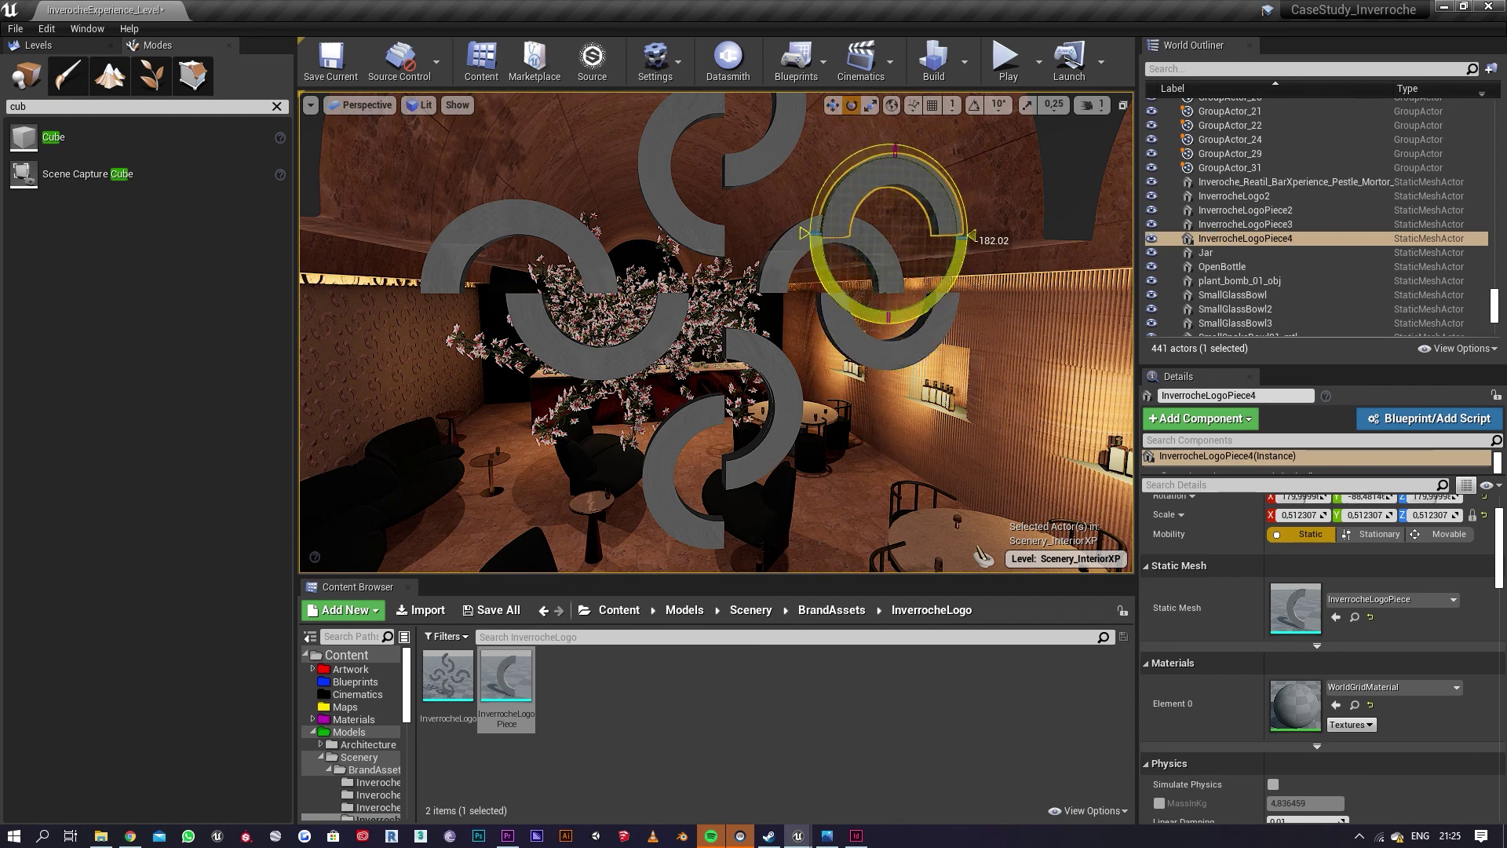
{"action": "left_click_drag", "start_coordinate": [971, 232], "coordinate": [971, 240]}
{"action": "left_click_drag", "start_coordinate": [846, 188], "coordinate": [848, 188]}
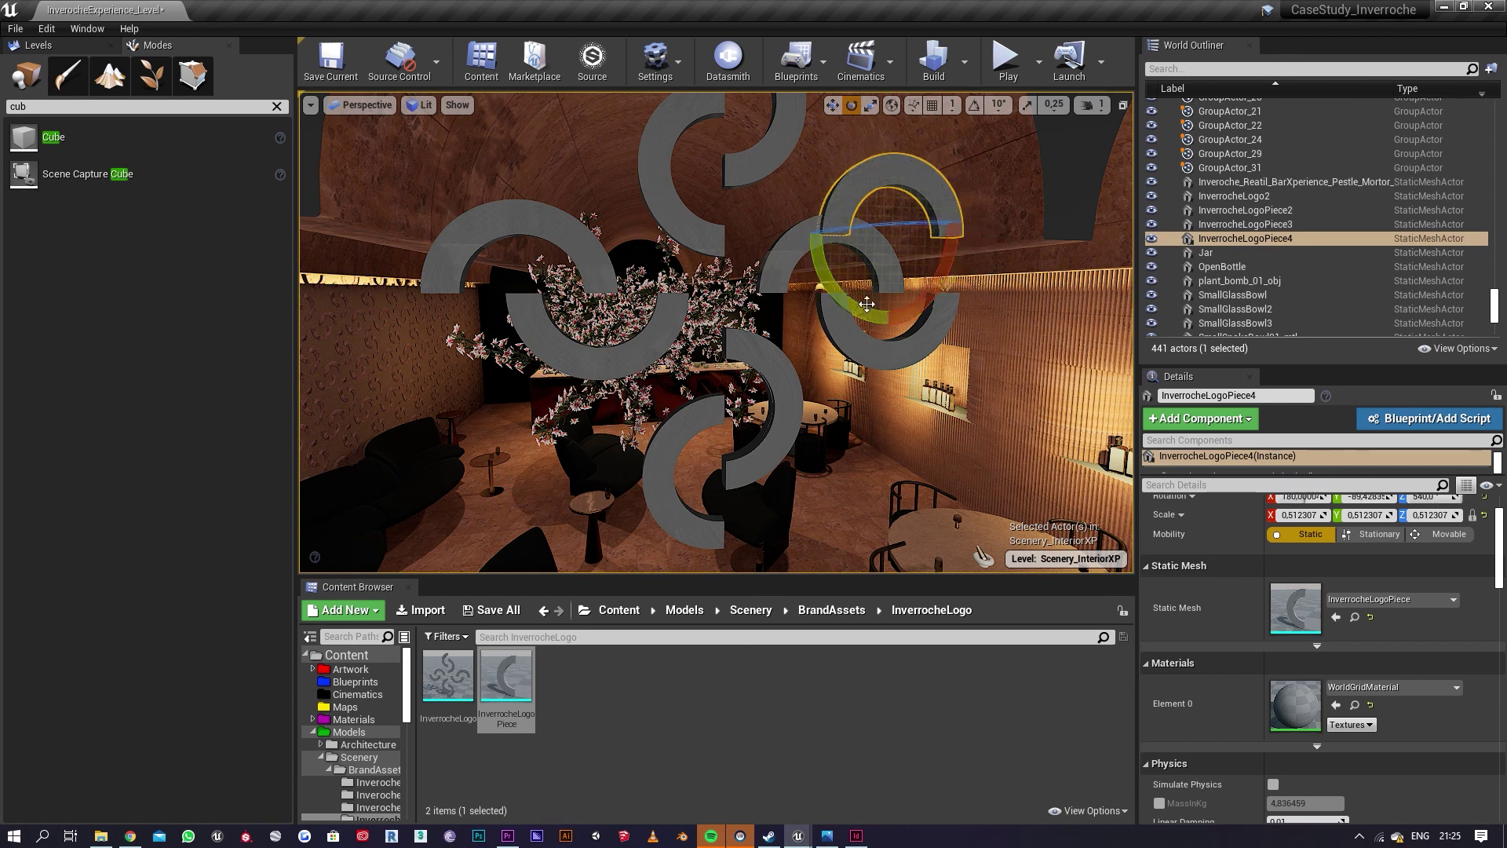
{"action": "key", "text": "w"}
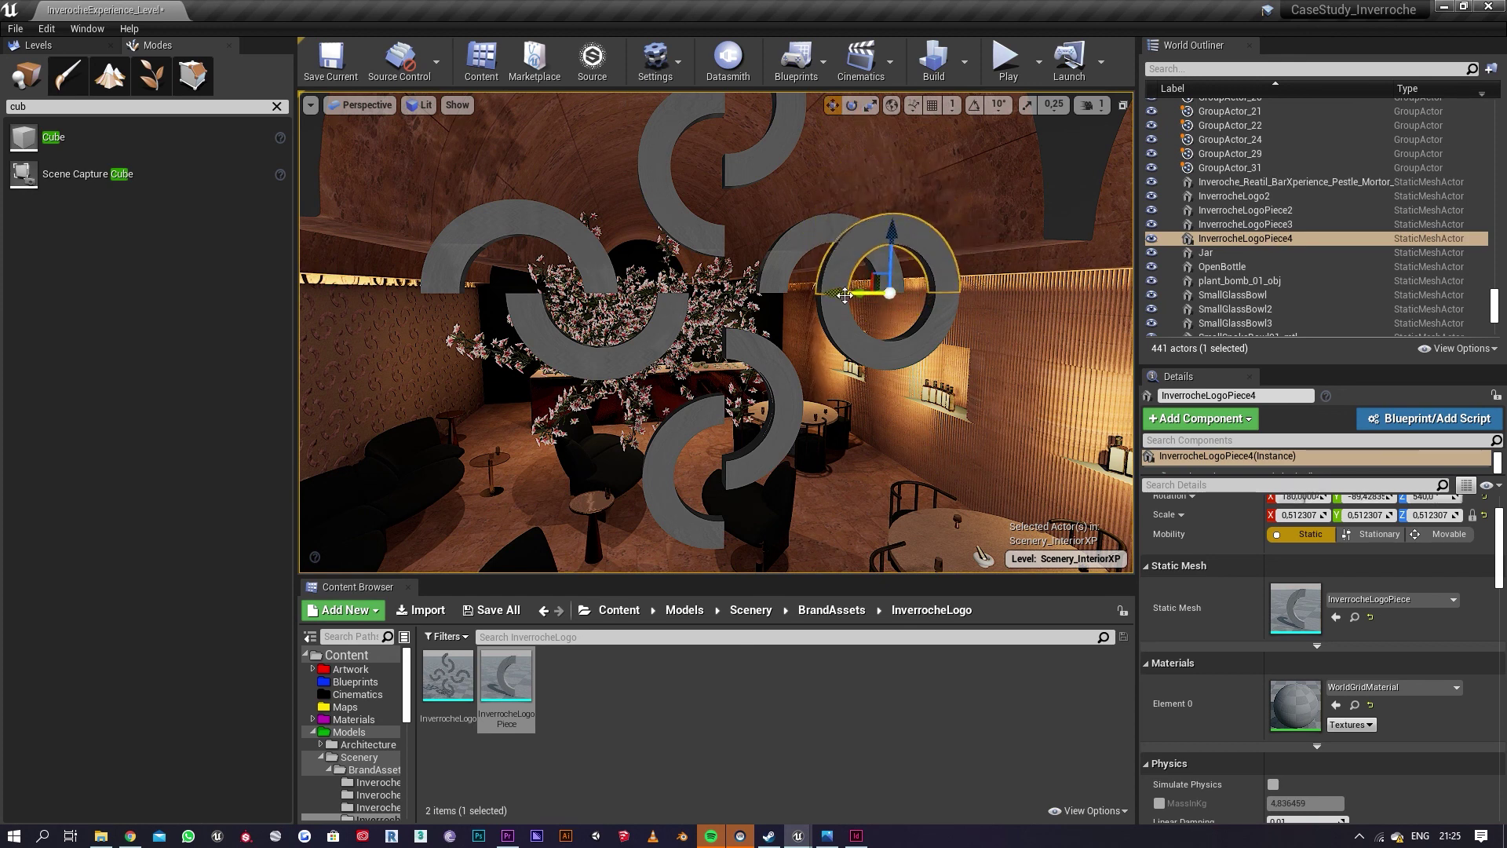
{"action": "left_click_drag", "start_coordinate": [840, 301], "coordinate": [786, 304]}
{"action": "mouse_move", "coordinate": [872, 335]}
{"action": "right_mouse_down"}
{"action": "mouse_move", "coordinate": [934, 318]}
{"action": "mouse_move", "coordinate": [890, 334]}
{"action": "right_mouse_up"}
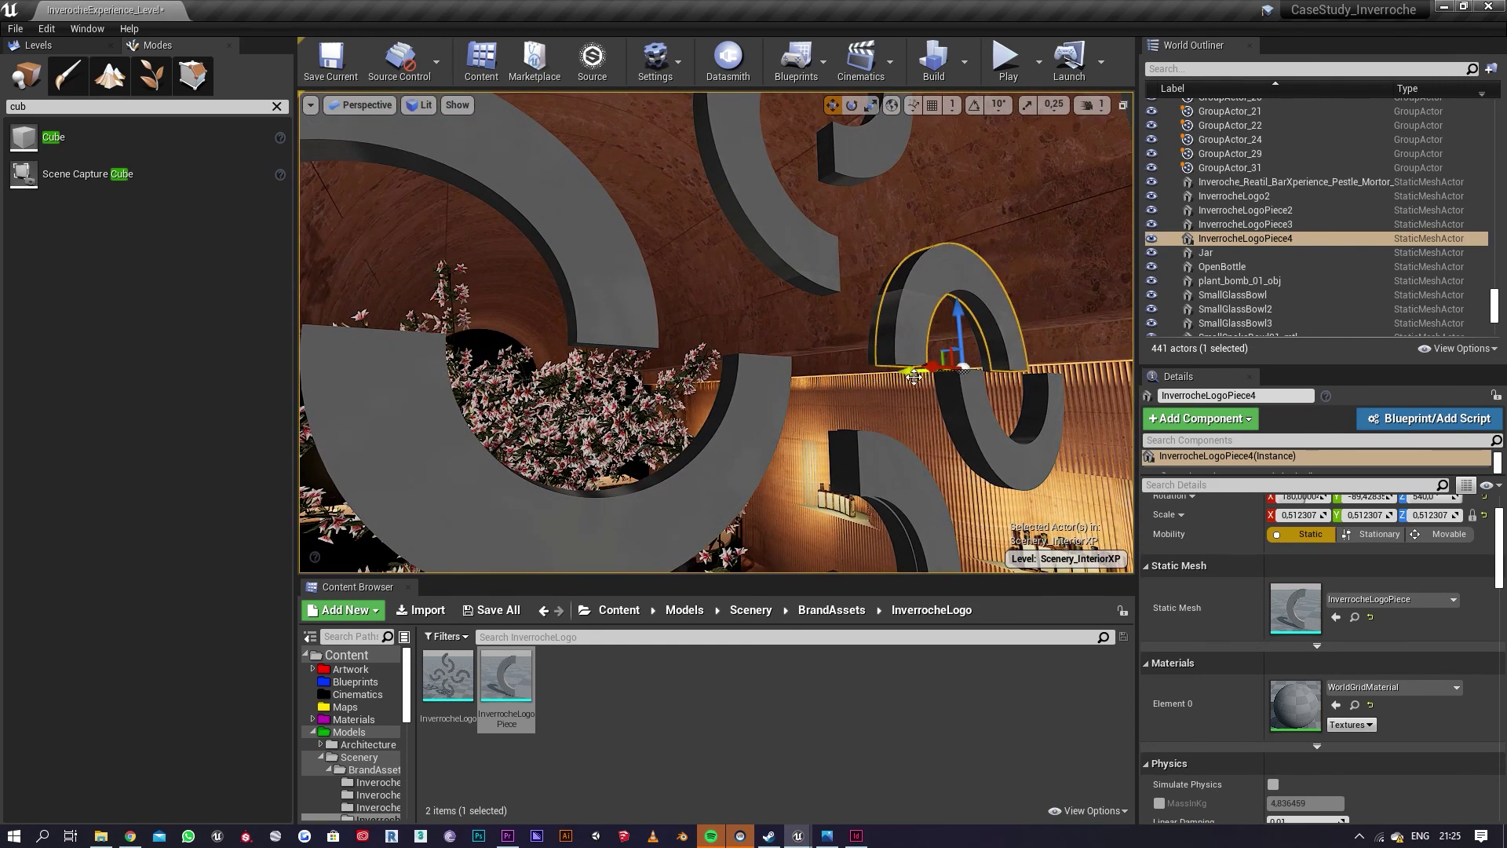
{"action": "left_click_drag", "start_coordinate": [915, 378], "coordinate": [909, 378]}
Step: Duplicate the piece upward, rotate the copy about 90 degrees, and align it with the right-facing arc of the logo's top arm
{"action": "left_click_drag", "start_coordinate": [957, 316], "coordinate": [961, 189], "text": "alt"}
{"action": "right_click_drag", "start_coordinate": [960, 188], "coordinate": [1028, 214]}
{"action": "key", "text": "e"}
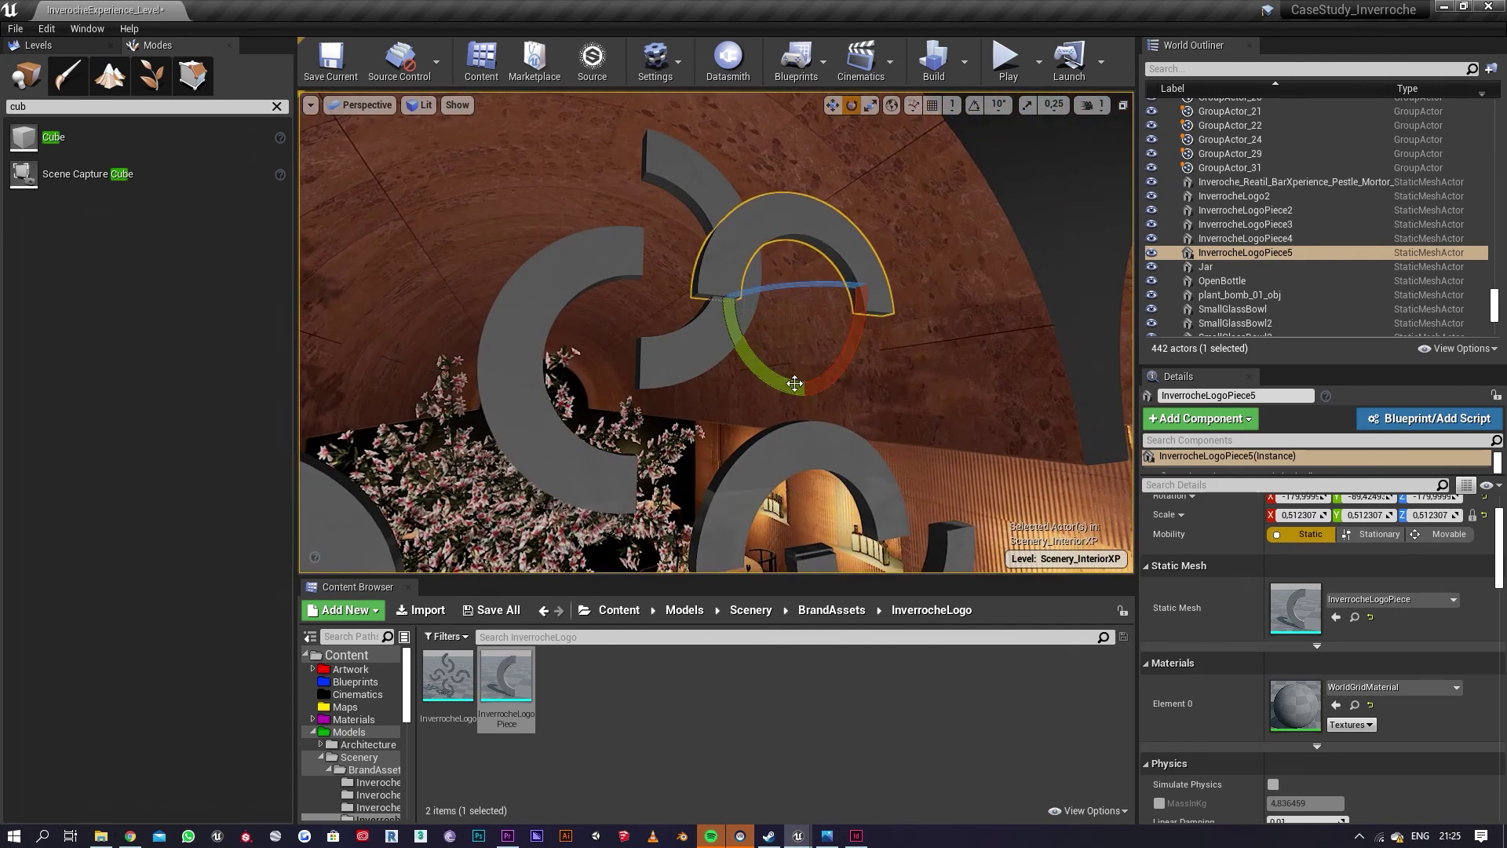
{"action": "mouse_move", "coordinate": [785, 380]}
{"action": "left_mouse_down"}
{"action": "mouse_move", "coordinate": [729, 297]}
{"action": "mouse_move", "coordinate": [789, 397]}
{"action": "mouse_move", "coordinate": [777, 408]}
{"action": "mouse_move", "coordinate": [771, 369]}
{"action": "left_mouse_up"}
{"action": "key", "text": "w"}
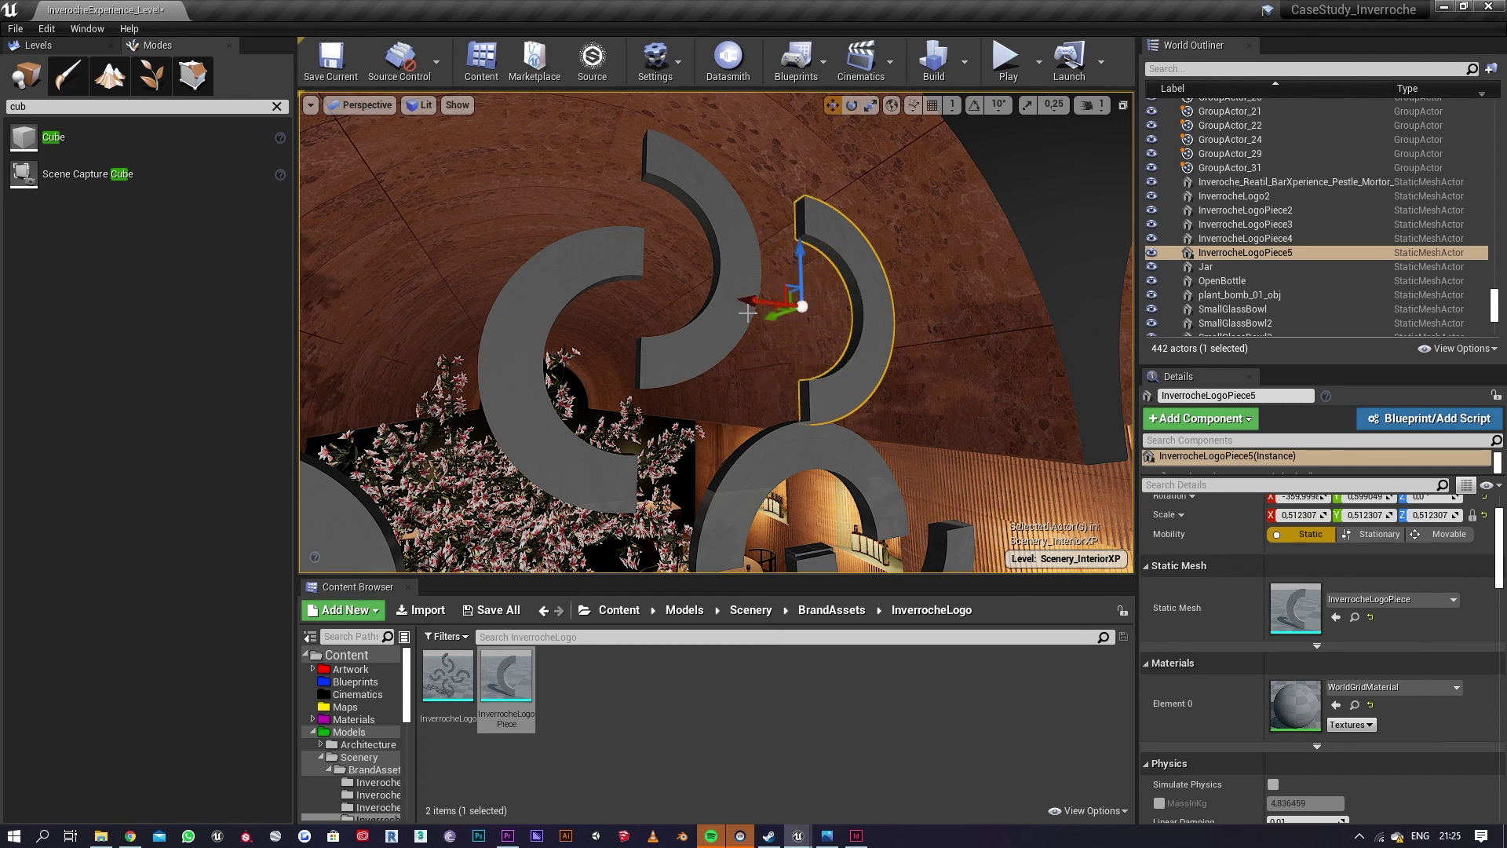
{"action": "left_click_drag", "start_coordinate": [747, 308], "coordinate": [579, 313]}
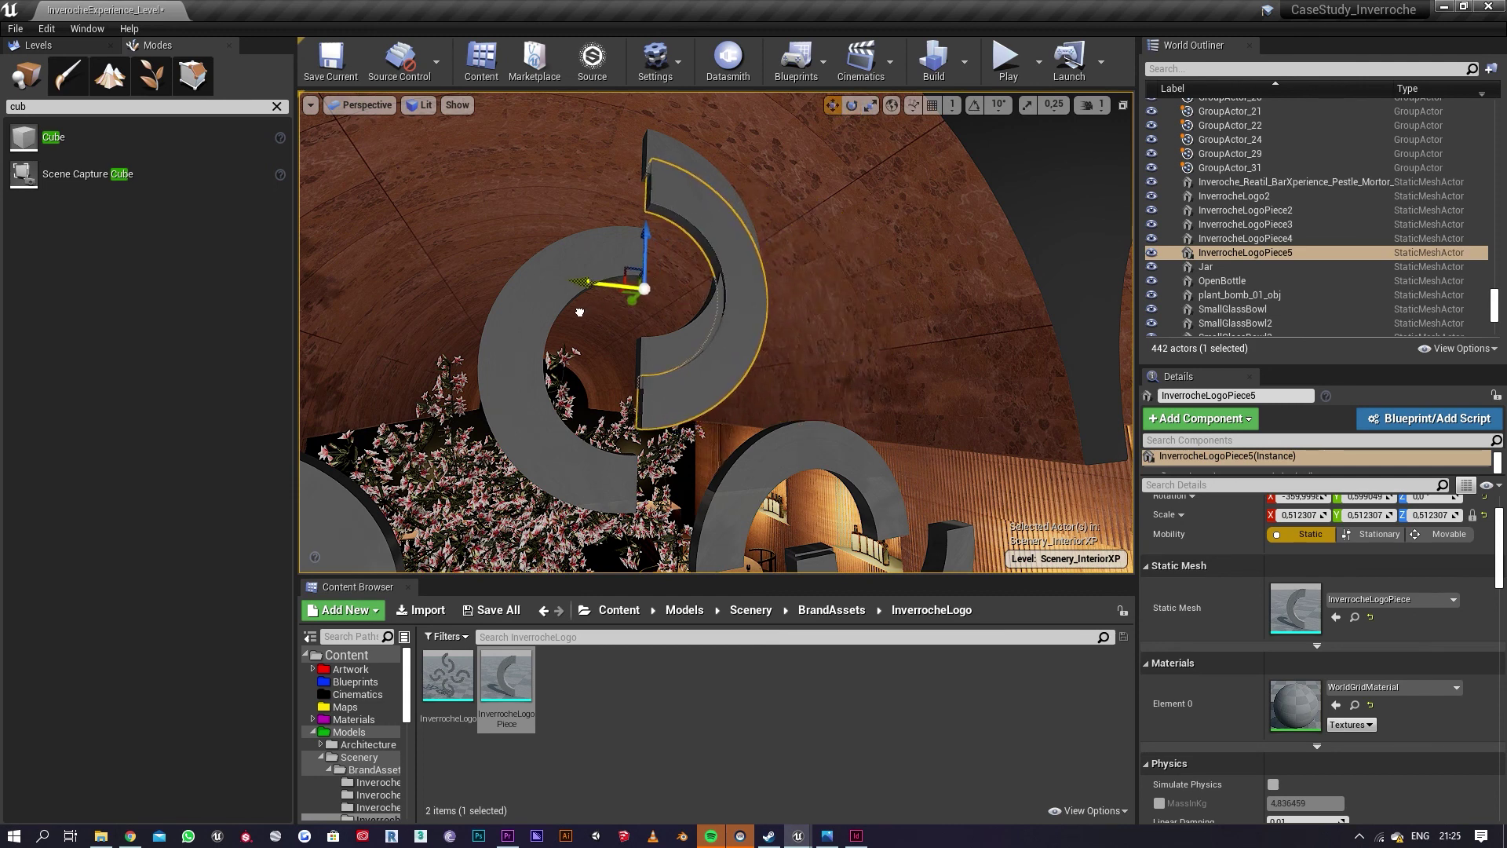
{"action": "left_click_drag", "start_coordinate": [646, 244], "coordinate": [647, 210]}
{"action": "left_click_drag", "start_coordinate": [579, 254], "coordinate": [582, 243]}
{"action": "key", "text": "r"}
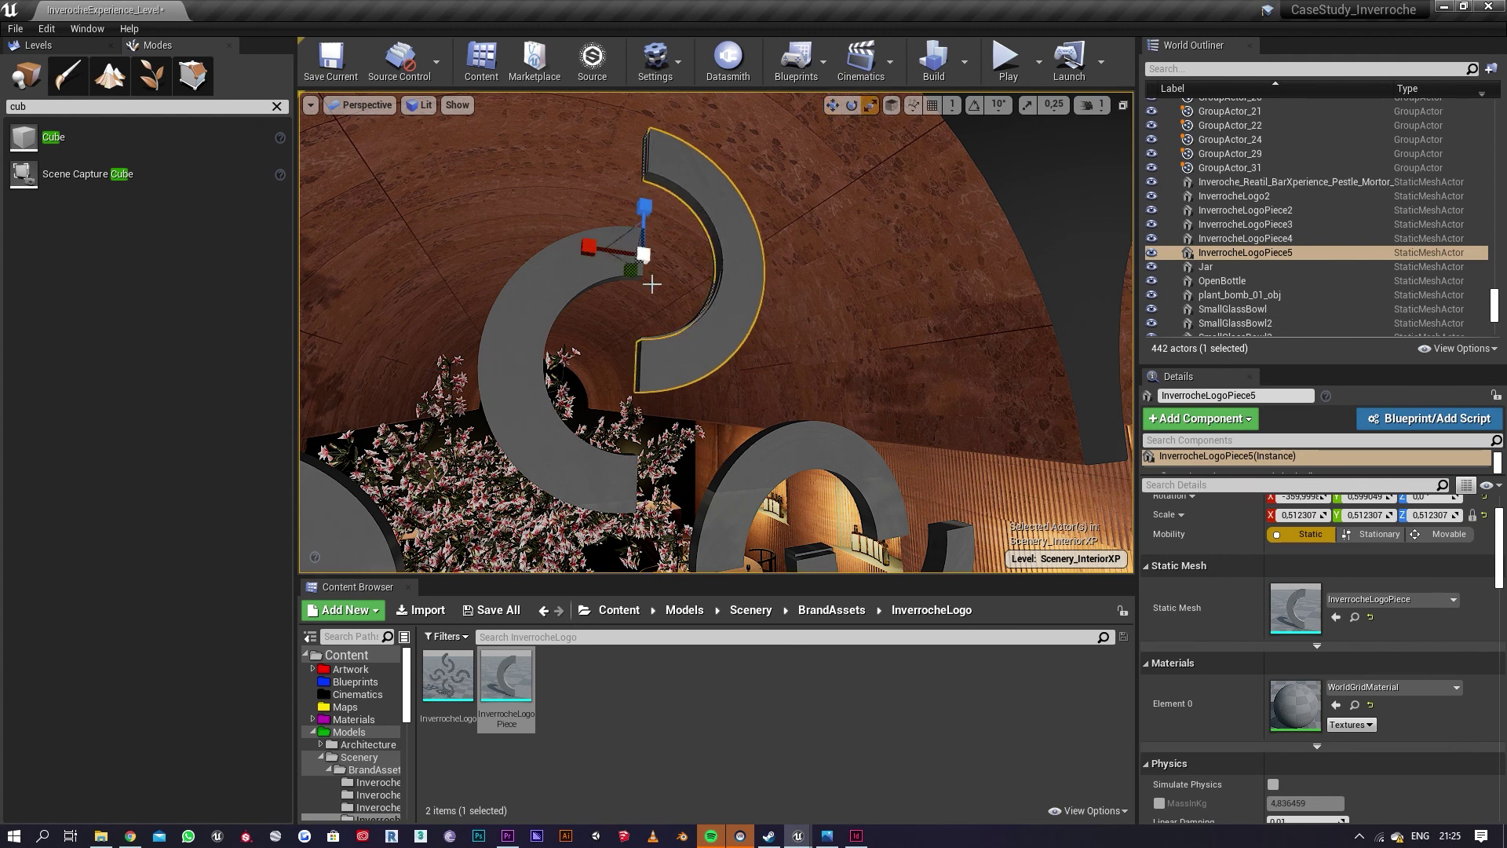
{"action": "key", "text": "w"}
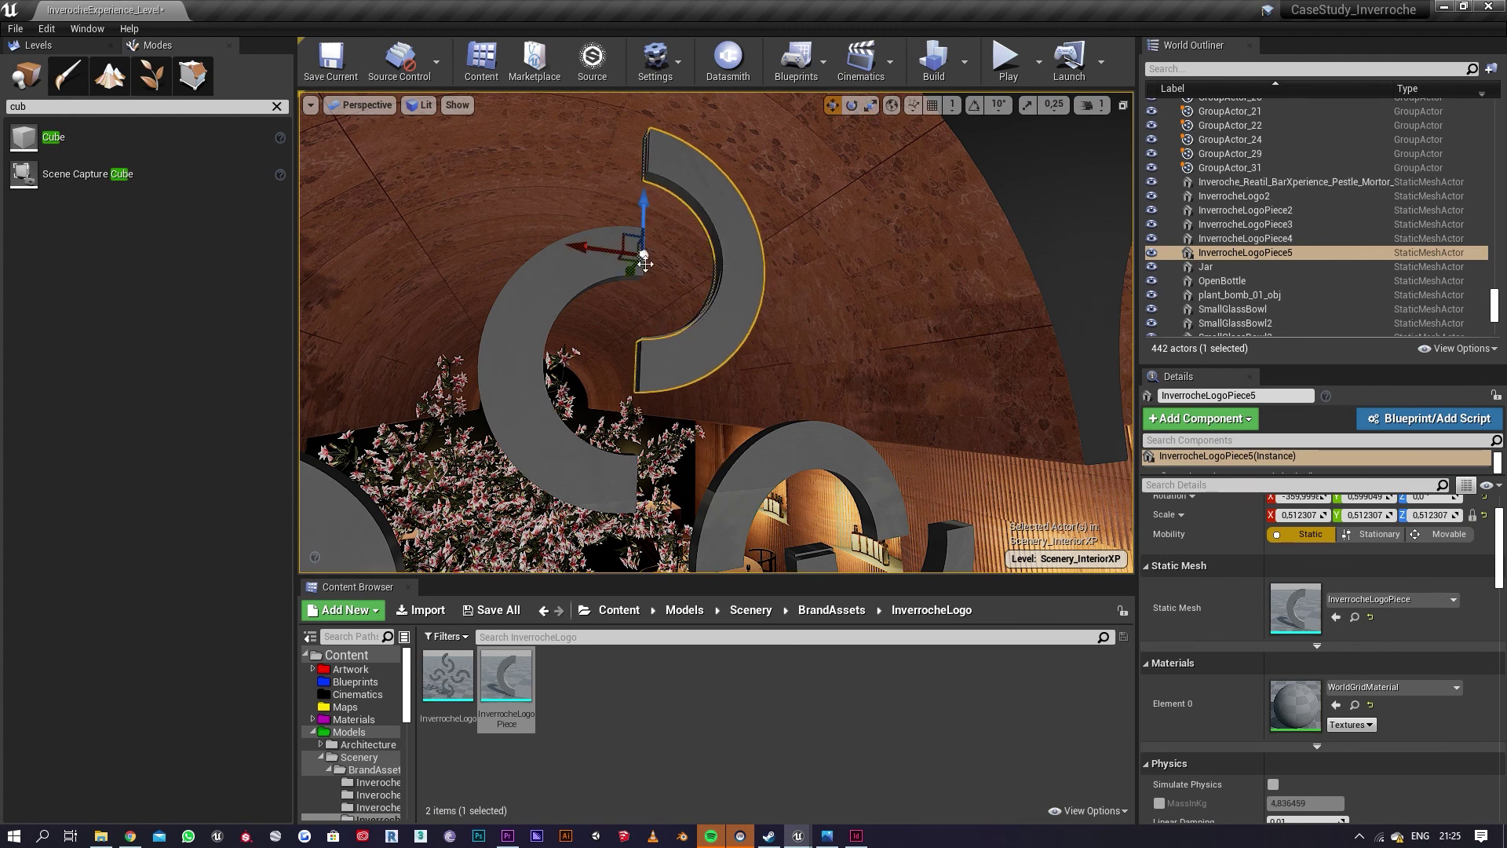
Step: Duplicate the top arm's right-facing piece, turn the copy 180 degrees, and align it with the left-facing arc of the top arm
{"action": "left_click_drag", "start_coordinate": [593, 251], "coordinate": [540, 302], "text": "alt"}
{"action": "key", "text": "r"}
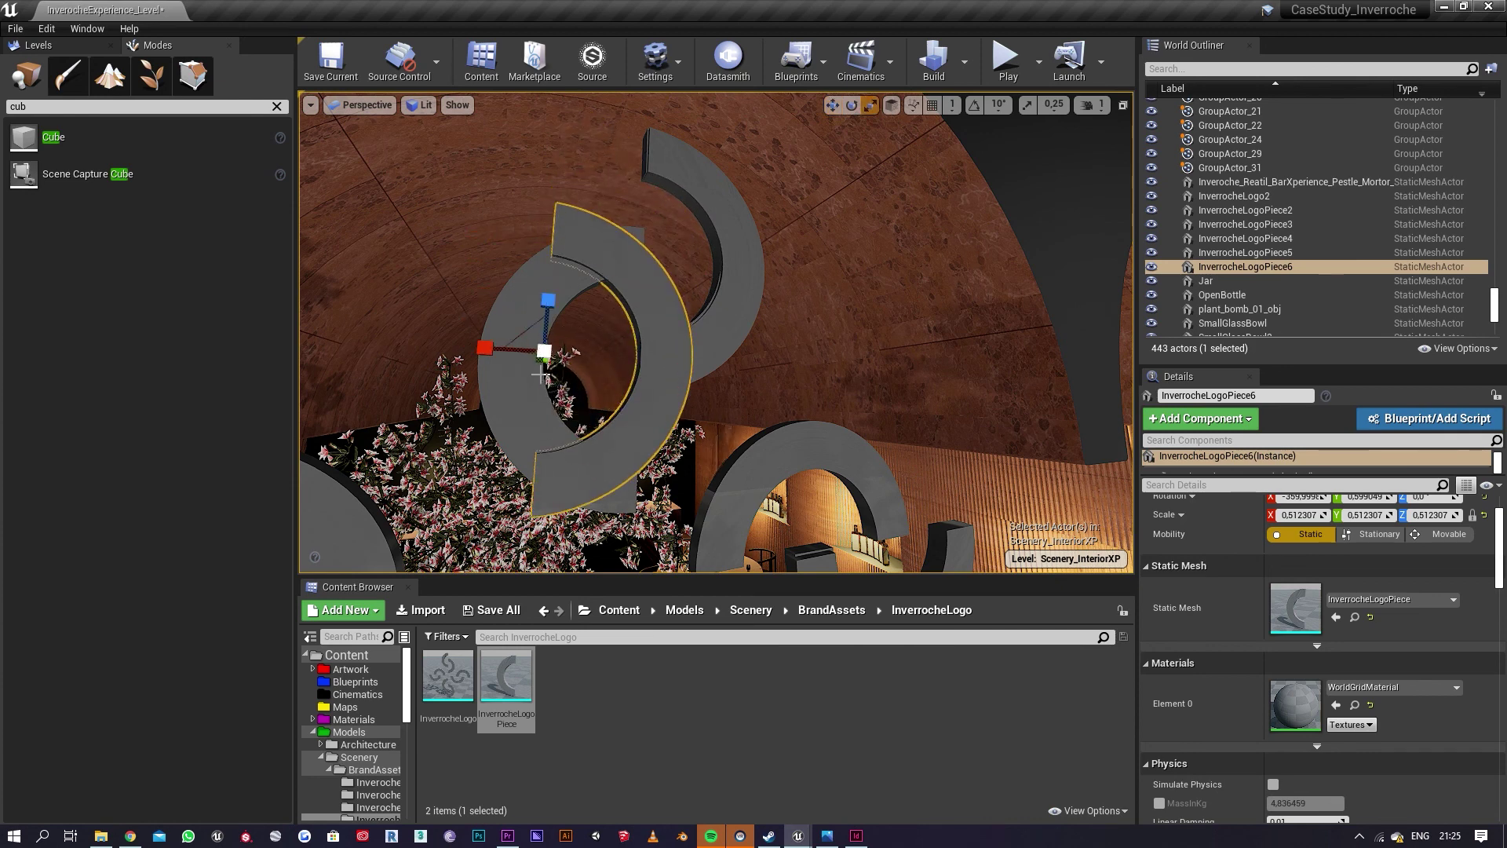
{"action": "key", "text": "e"}
{"action": "left_click_drag", "start_coordinate": [491, 412], "coordinate": [587, 455]}
{"action": "right_click_drag", "start_coordinate": [588, 455], "coordinate": [563, 457]}
{"action": "key", "text": "s"}
{"action": "key", "text": "w"}
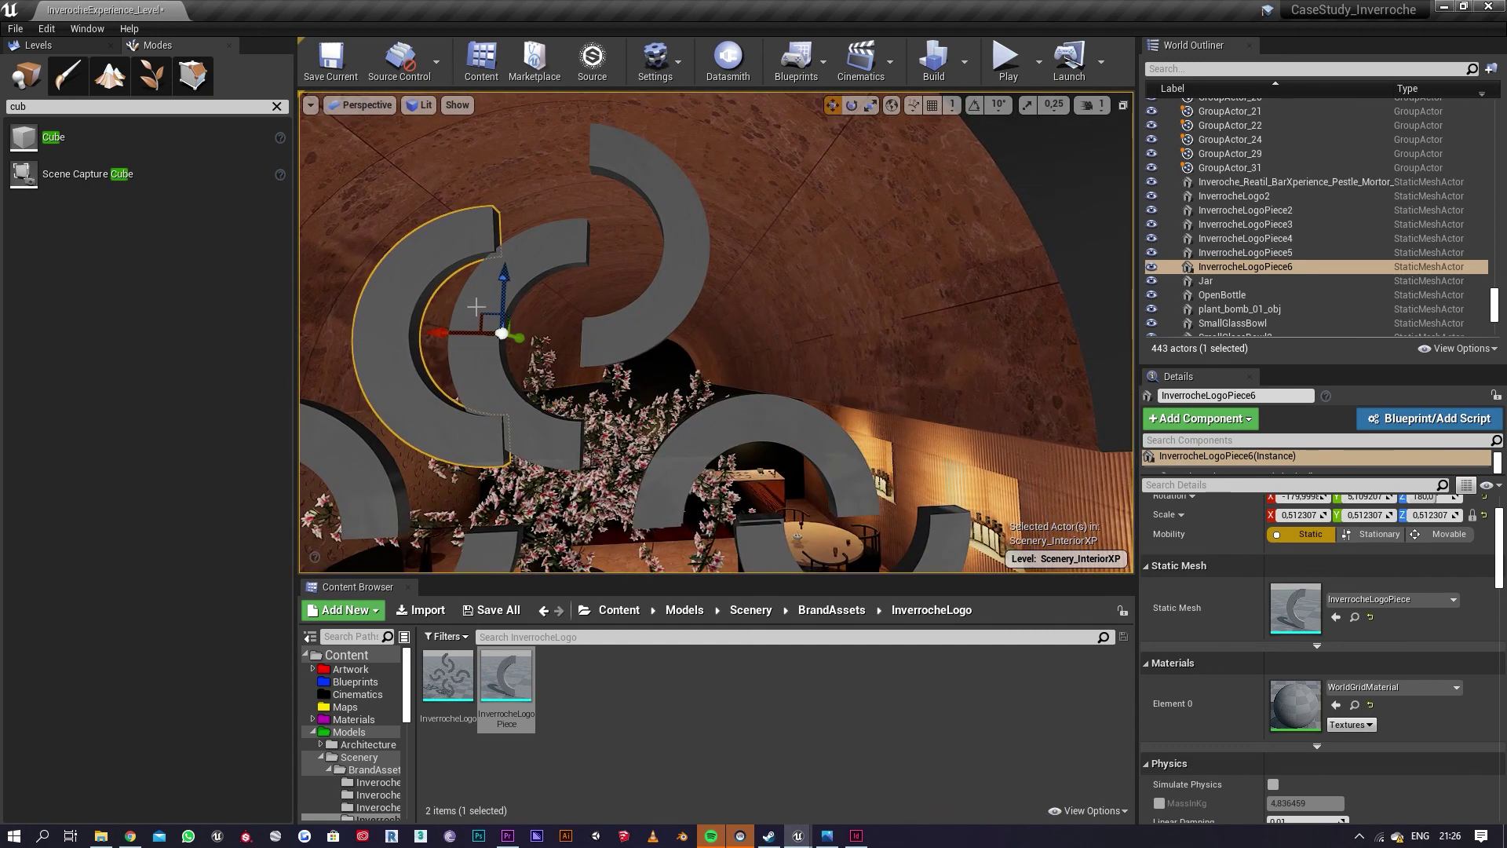
{"action": "left_click_drag", "start_coordinate": [436, 336], "coordinate": [518, 336]}
{"action": "key", "text": "e"}
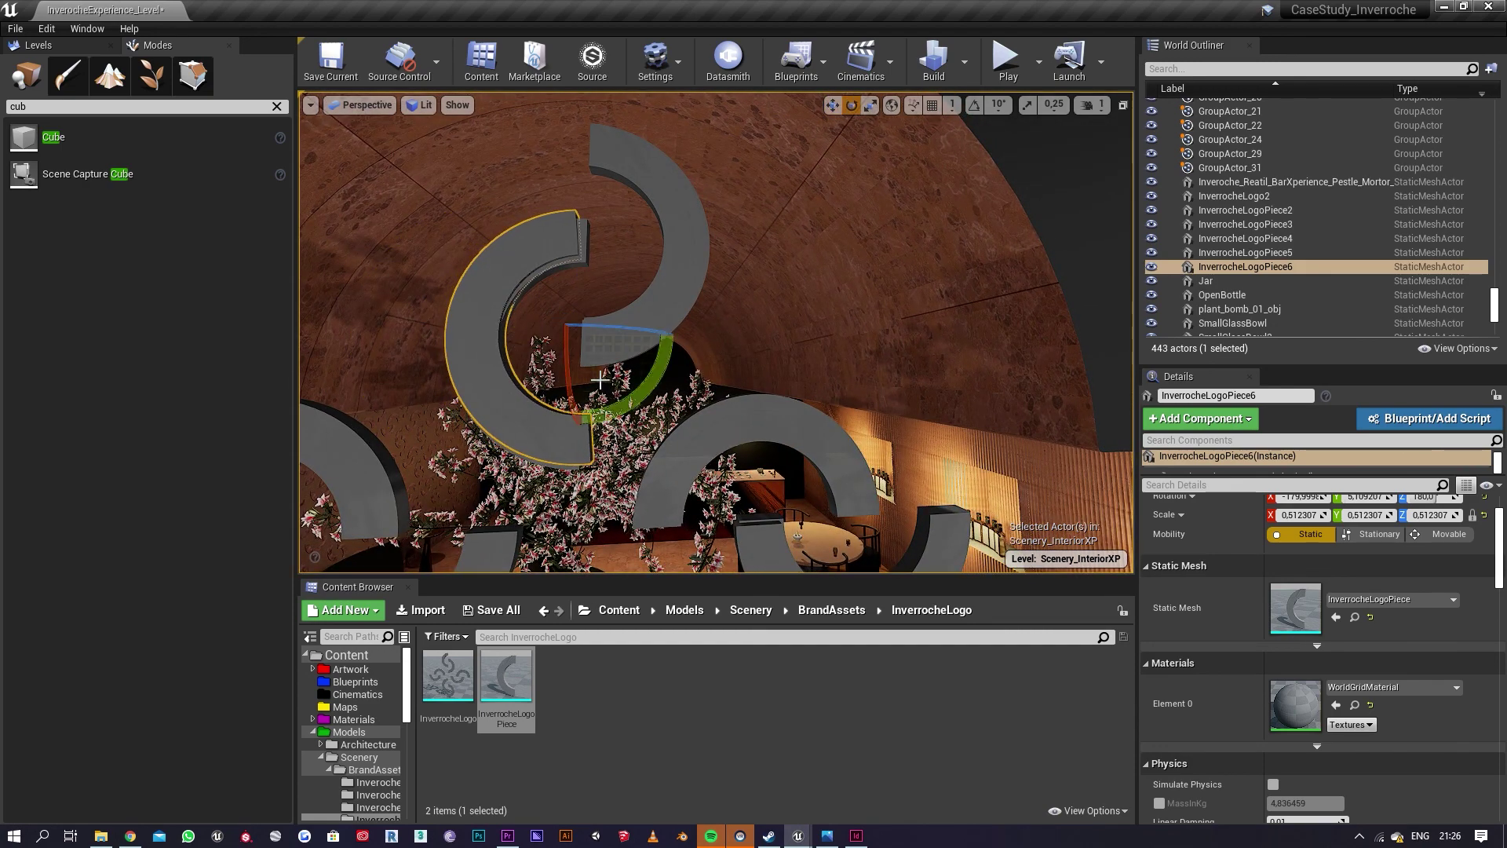
{"action": "left_click_drag", "start_coordinate": [620, 404], "coordinate": [604, 420]}
{"action": "key", "text": "w"}
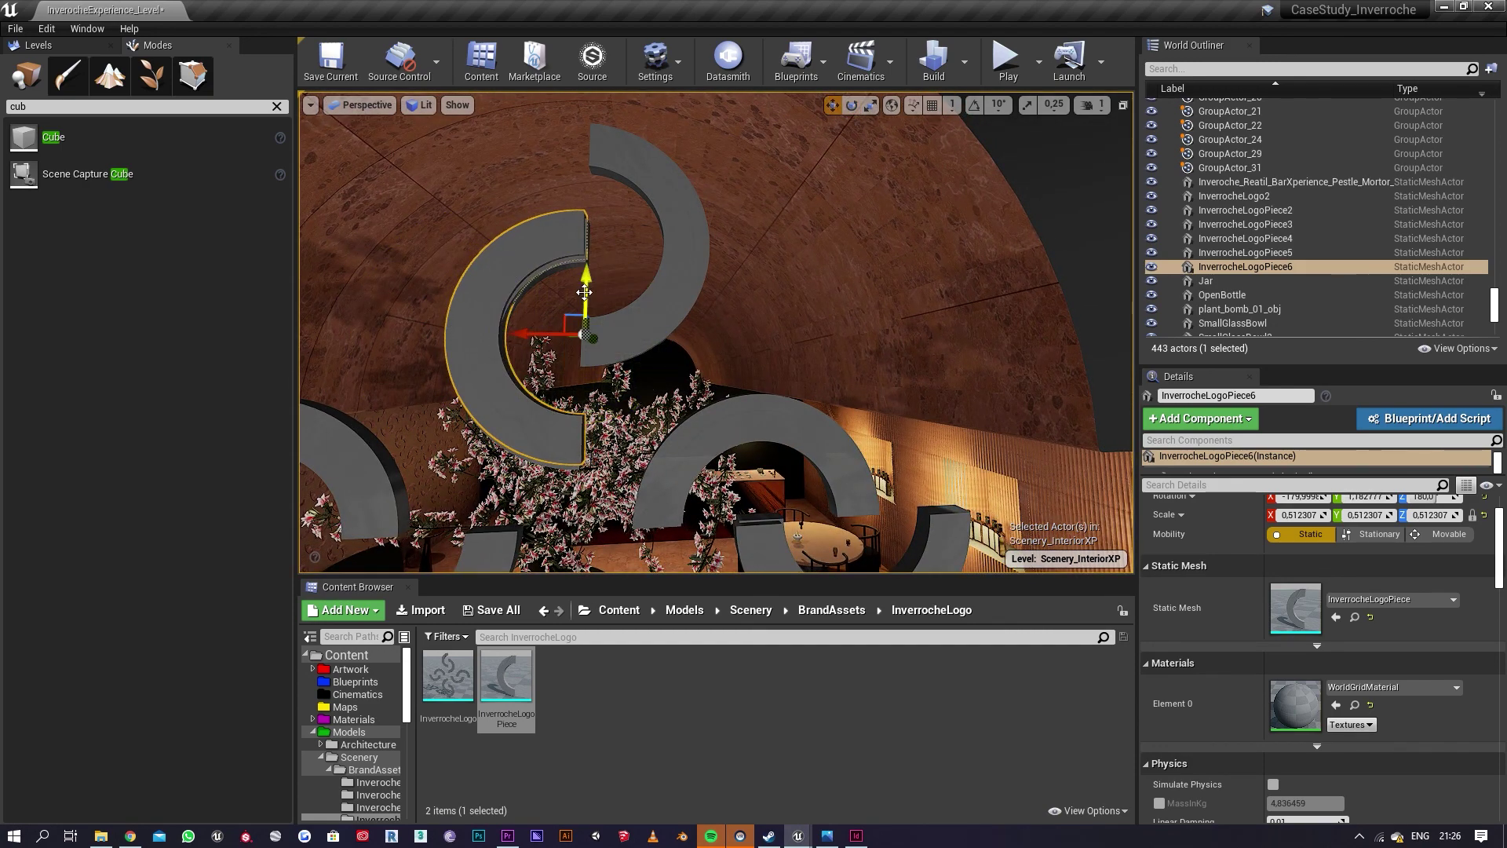
{"action": "left_click_drag", "start_coordinate": [587, 289], "coordinate": [587, 295]}
Step: Duplicate the top arm's left-facing piece downward, rotate the copy about 90 degrees, and align it with the left arm's upper arc
{"action": "right_click_drag", "start_coordinate": [738, 474], "coordinate": [714, 502]}
{"action": "key", "text": "a"}
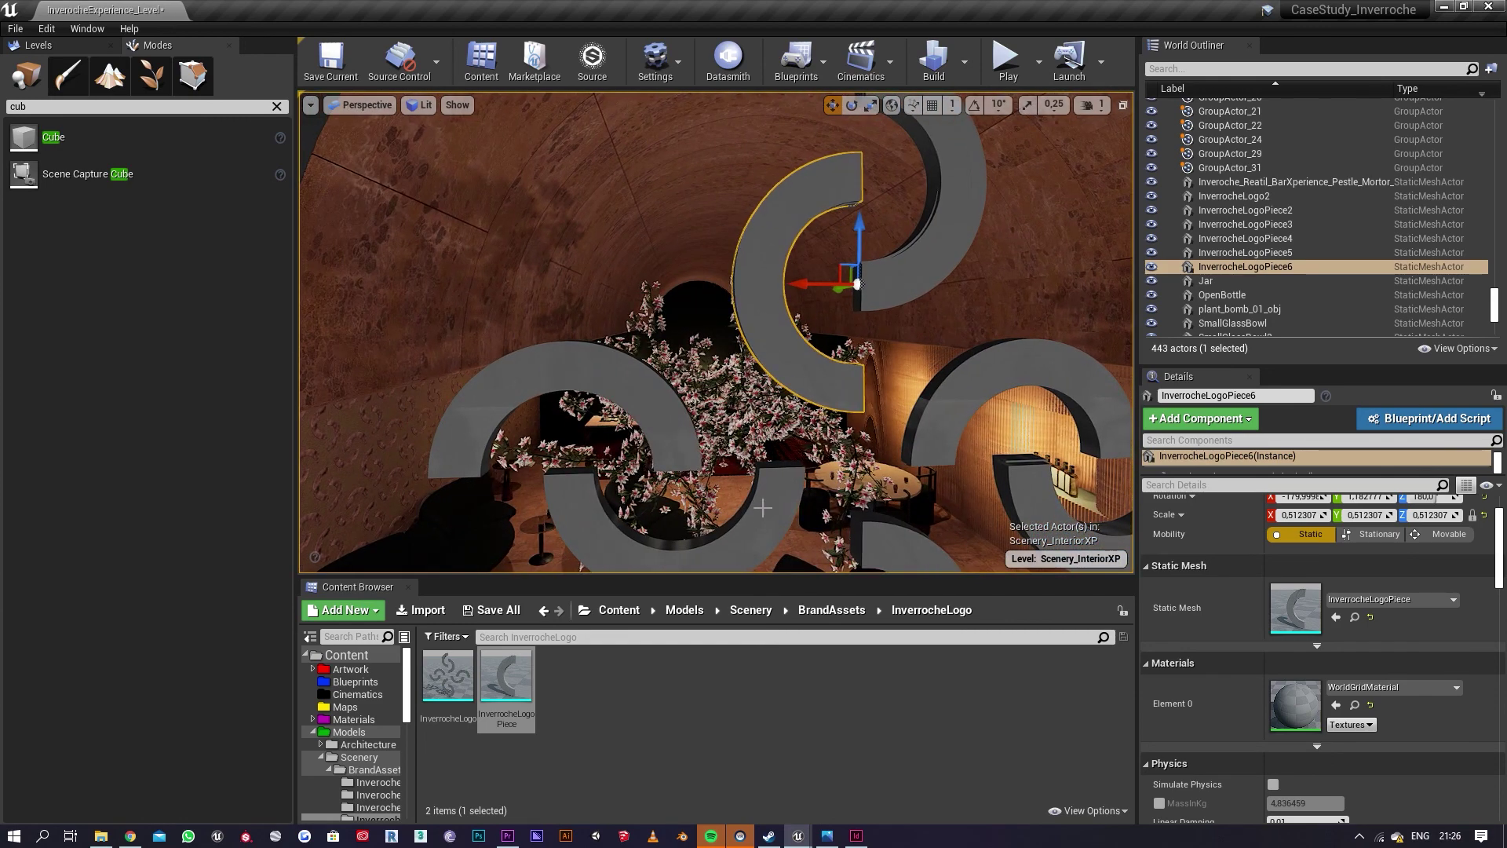
{"action": "left_click", "coordinate": [760, 506]}
{"action": "left_click", "coordinate": [773, 302]}
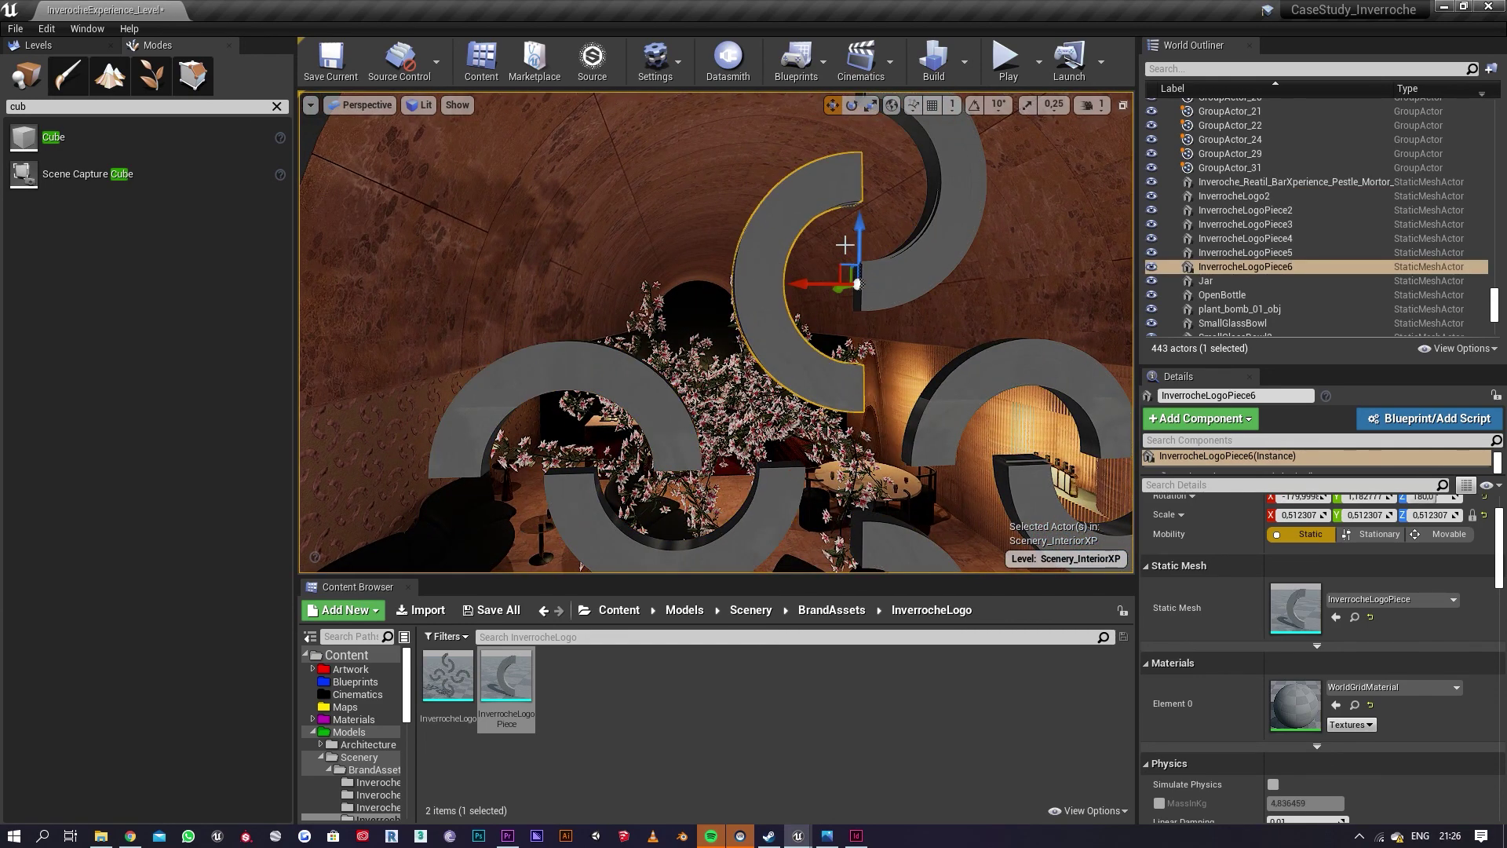
{"action": "left_click_drag", "start_coordinate": [858, 229], "coordinate": [857, 426], "text": "alt"}
{"action": "key", "text": "e"}
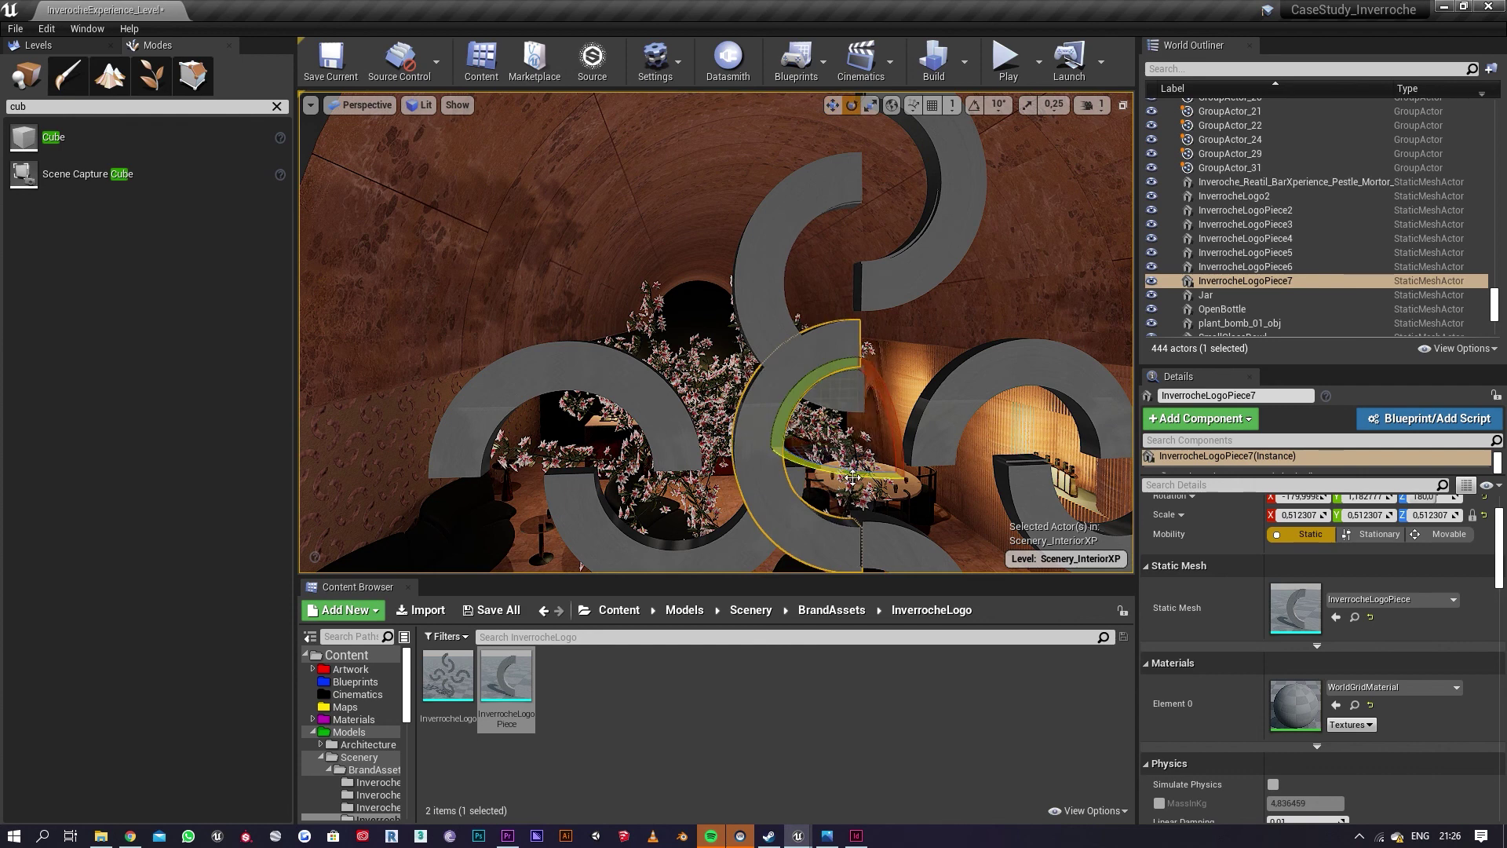
{"action": "left_click_drag", "start_coordinate": [824, 369], "coordinate": [866, 357]}
{"action": "left_click_drag", "start_coordinate": [776, 406], "coordinate": [785, 398]}
{"action": "key", "text": "w"}
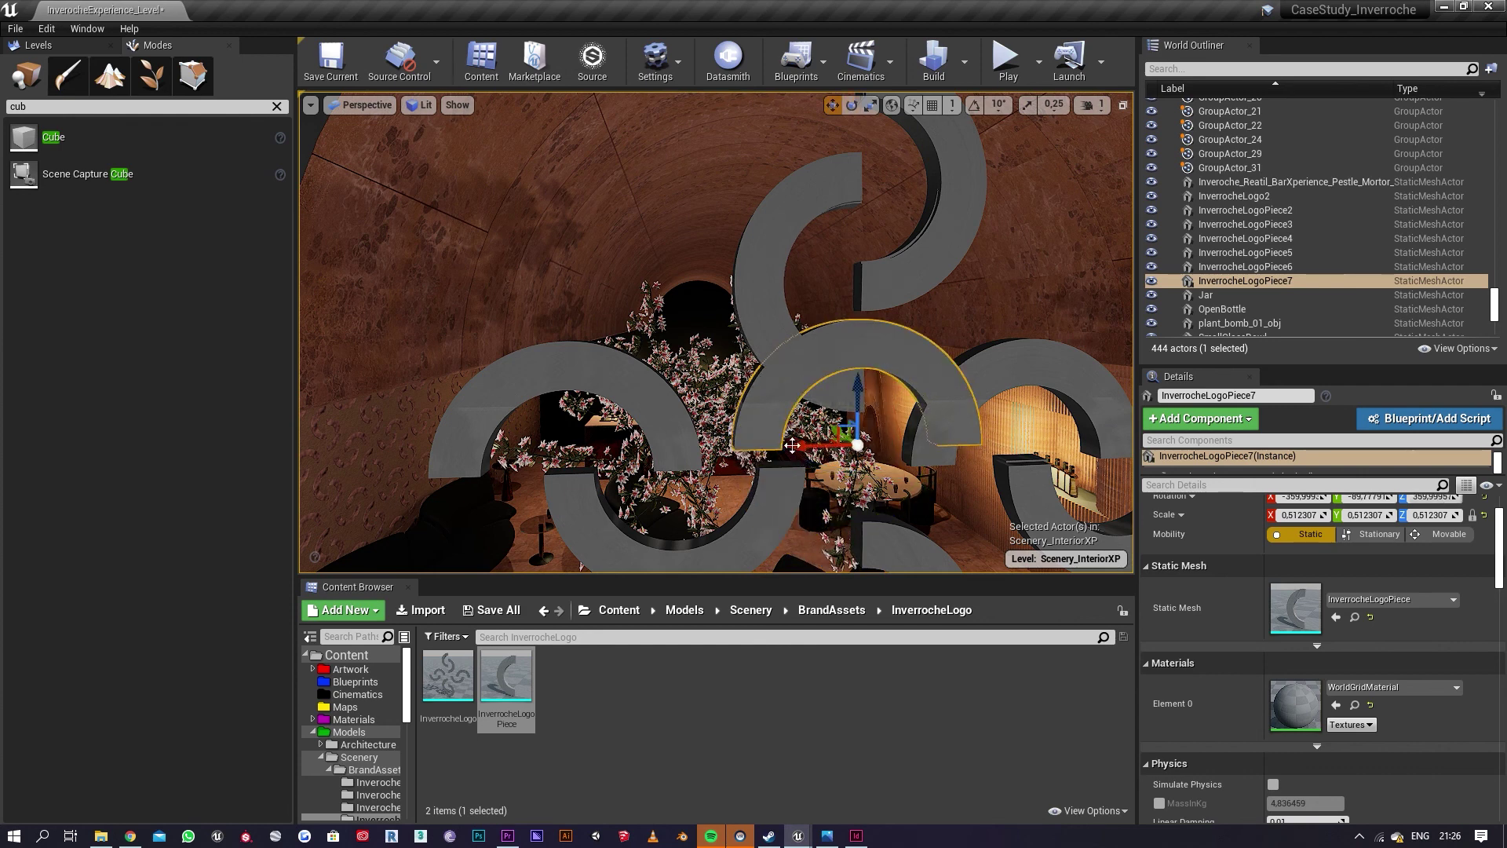
{"action": "left_click_drag", "start_coordinate": [816, 449], "coordinate": [541, 448]}
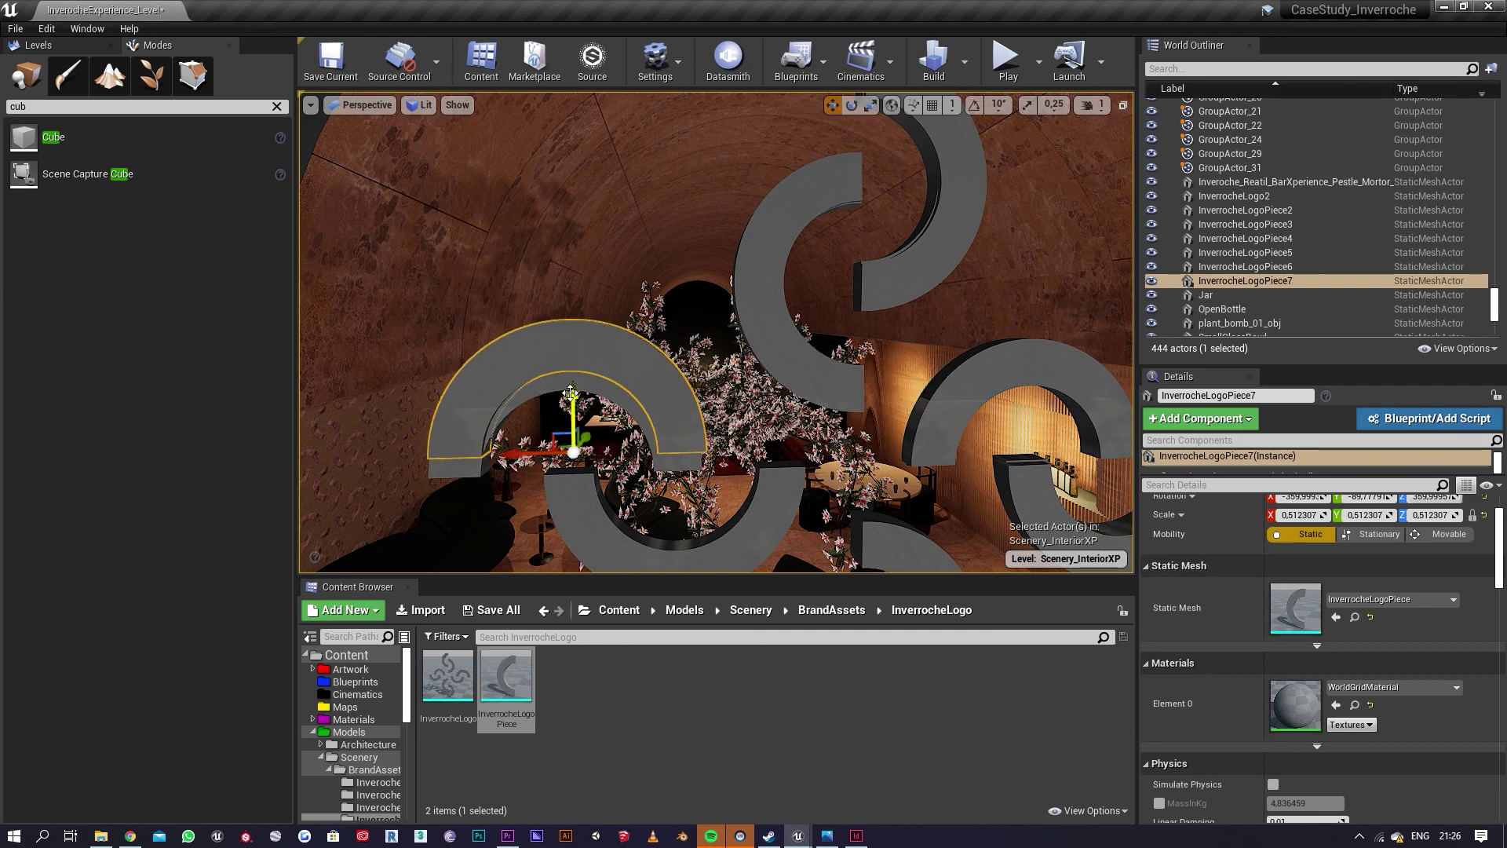
{"action": "left_click_drag", "start_coordinate": [573, 396], "coordinate": [573, 416]}
Step: Duplicate the left arm's upper piece, turn the copy 180 degrees, and align it with the lower arc of the left arm
{"action": "mouse_move", "coordinate": [716, 470]}
{"action": "right_mouse_down"}
{"action": "mouse_move", "coordinate": [726, 440]}
{"action": "mouse_move", "coordinate": [719, 453]}
{"action": "right_mouse_up"}
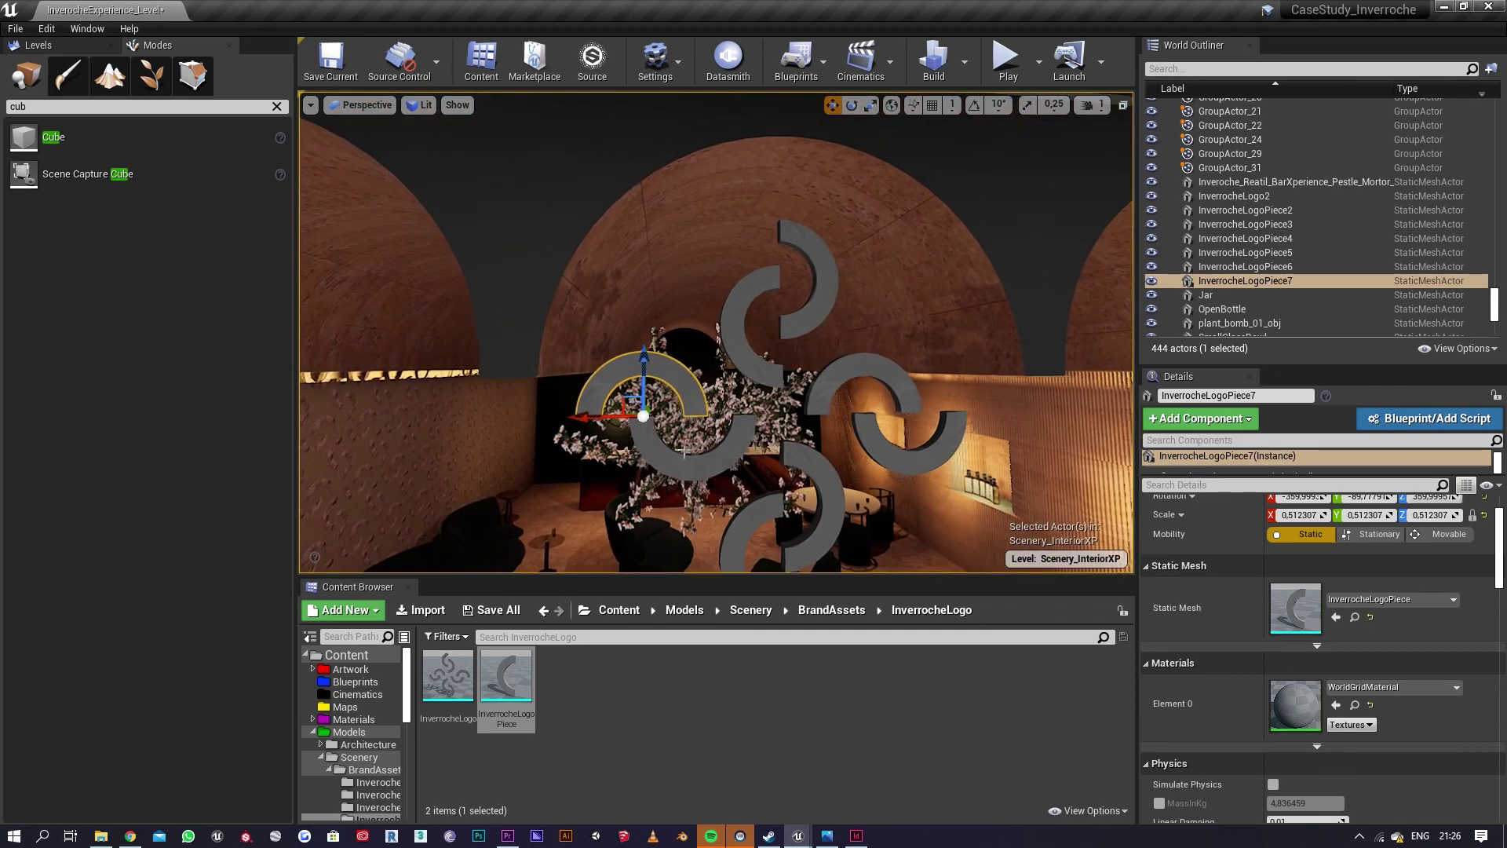
{"action": "left_click_drag", "start_coordinate": [651, 387], "coordinate": [653, 453], "text": "alt"}
{"action": "key", "text": "e"}
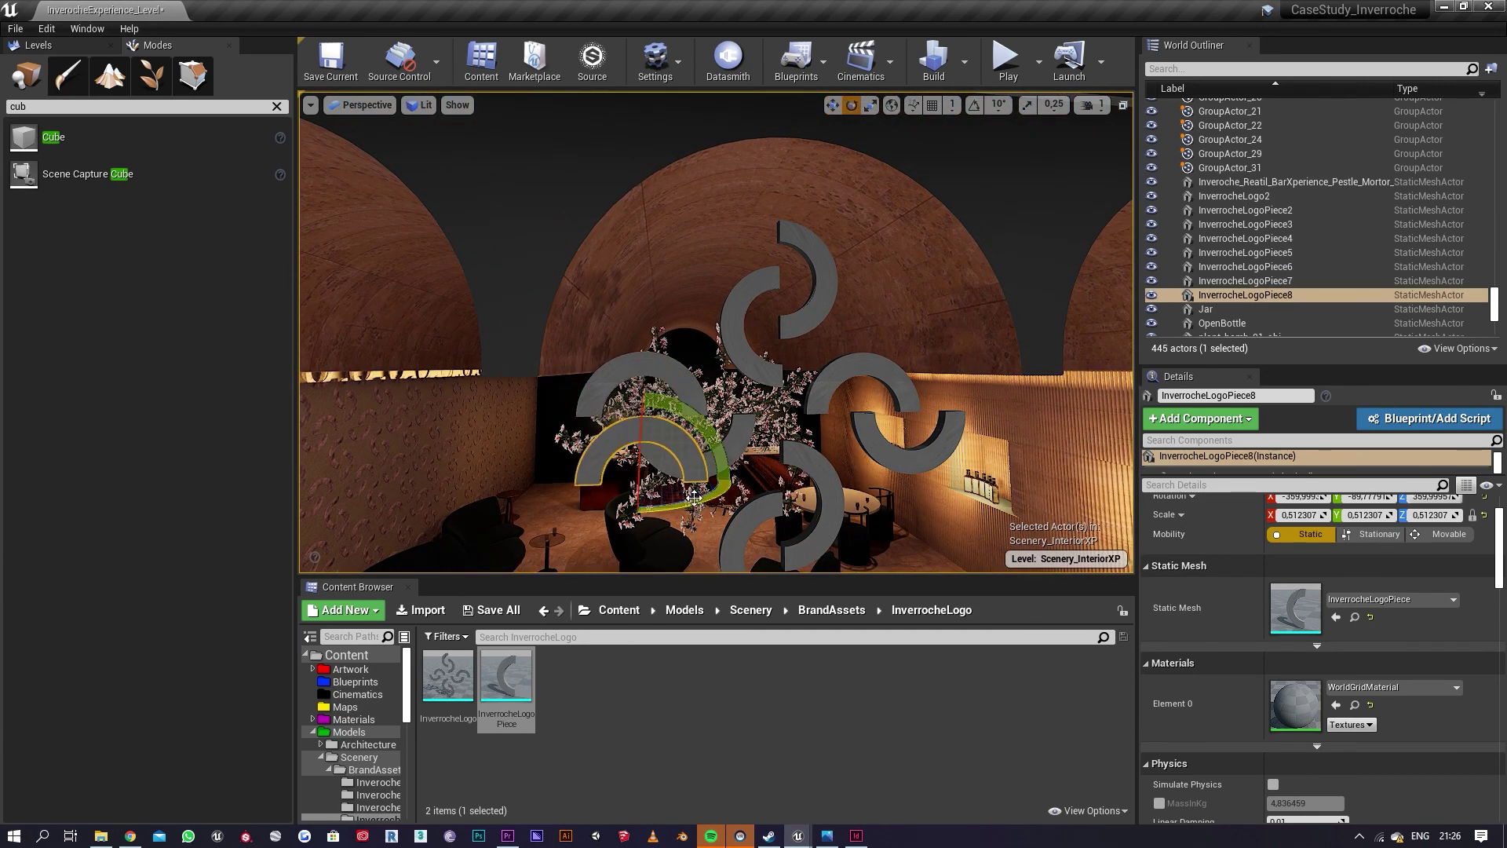
{"action": "left_click_drag", "start_coordinate": [672, 402], "coordinate": [549, 409]}
{"action": "key", "text": "w"}
{"action": "left_click_drag", "start_coordinate": [605, 488], "coordinate": [661, 490]}
{"action": "left_click_drag", "start_coordinate": [702, 428], "coordinate": [707, 362]}
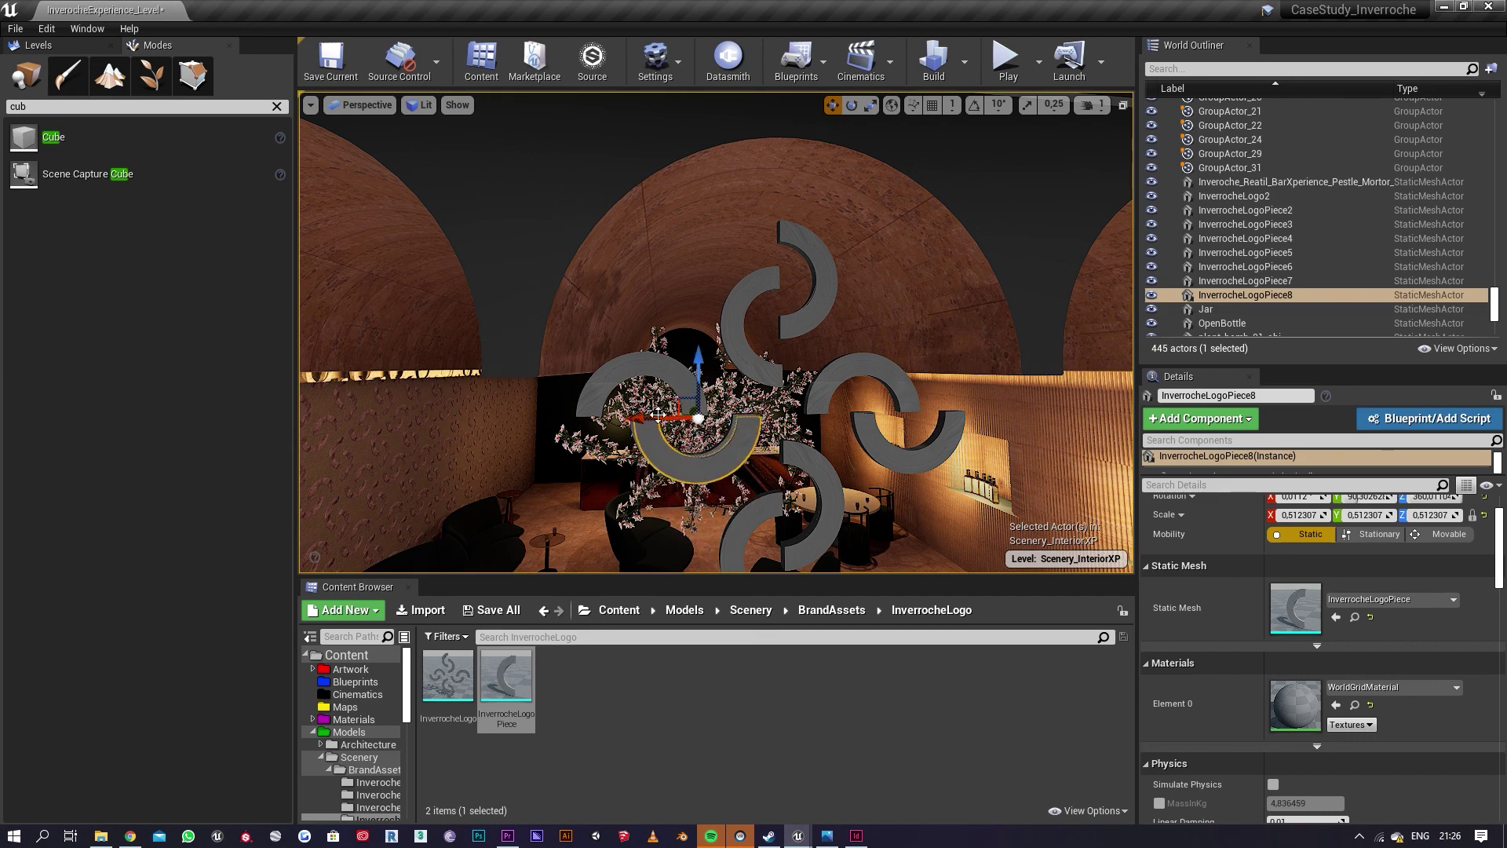
{"action": "left_click_drag", "start_coordinate": [657, 414], "coordinate": [651, 418]}
Step: Duplicate the lower arm's right-facing piece, turn the copy 180 degrees, and align it with the left-facing arc of the lower arm
{"action": "right_click_drag", "start_coordinate": [808, 428], "coordinate": [793, 460]}
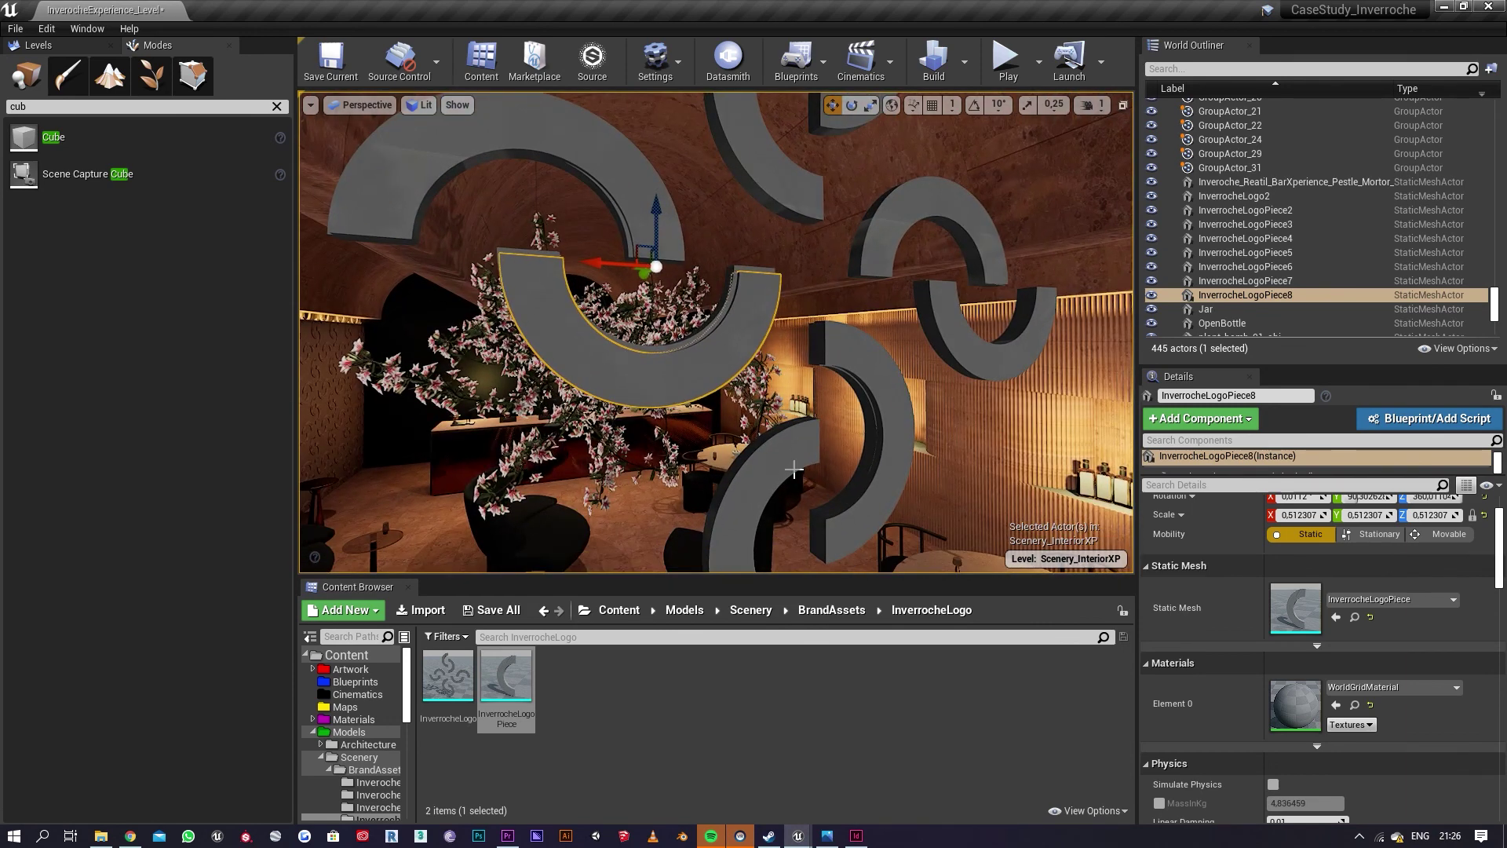
{"action": "left_click", "coordinate": [793, 460]}
{"action": "left_click", "coordinate": [859, 365]}
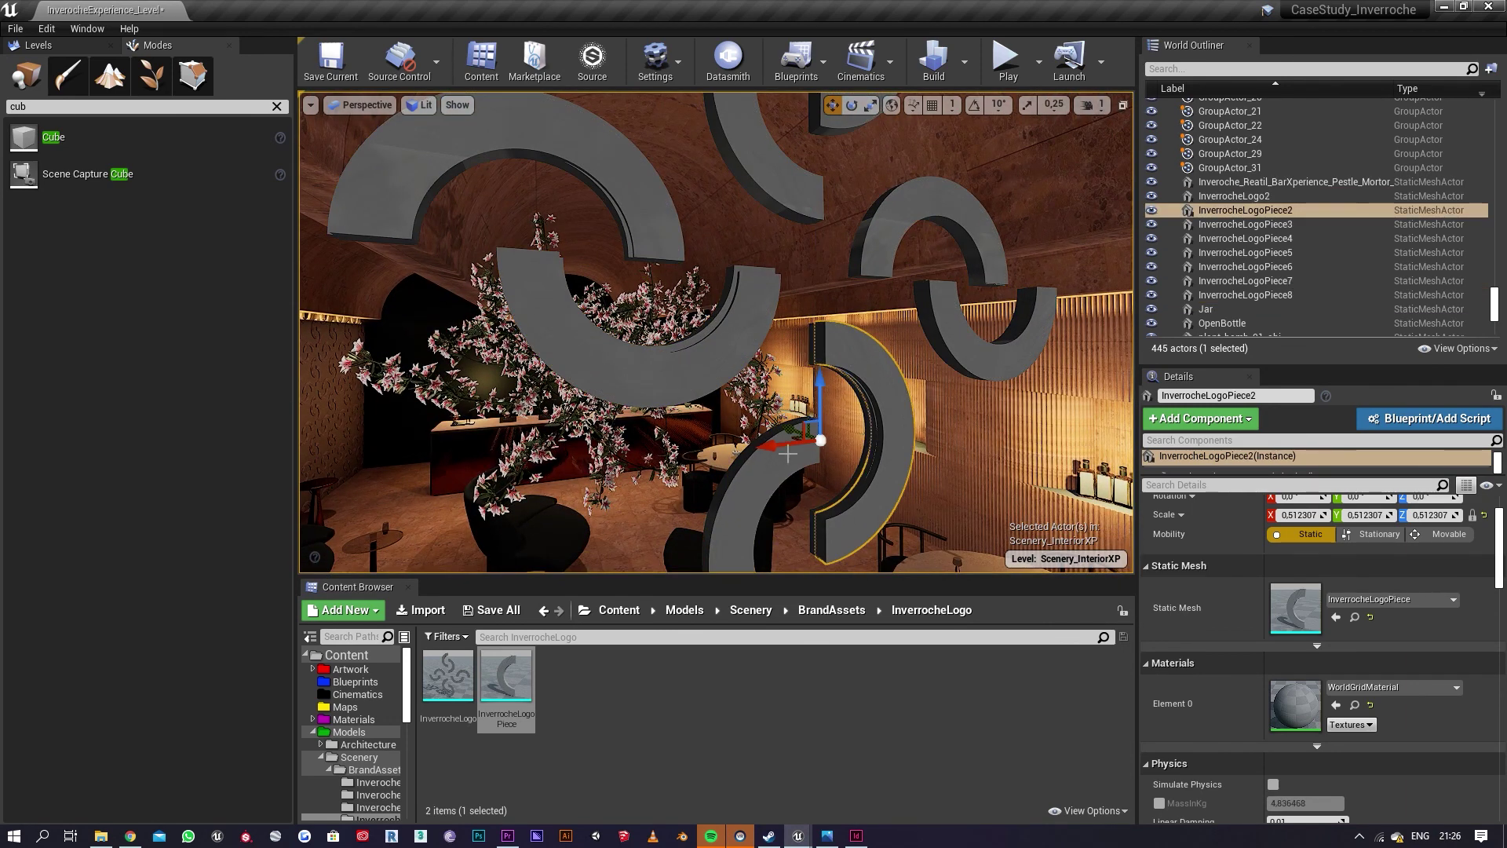
{"action": "left_click_drag", "start_coordinate": [769, 445], "coordinate": [687, 476], "text": "alt"}
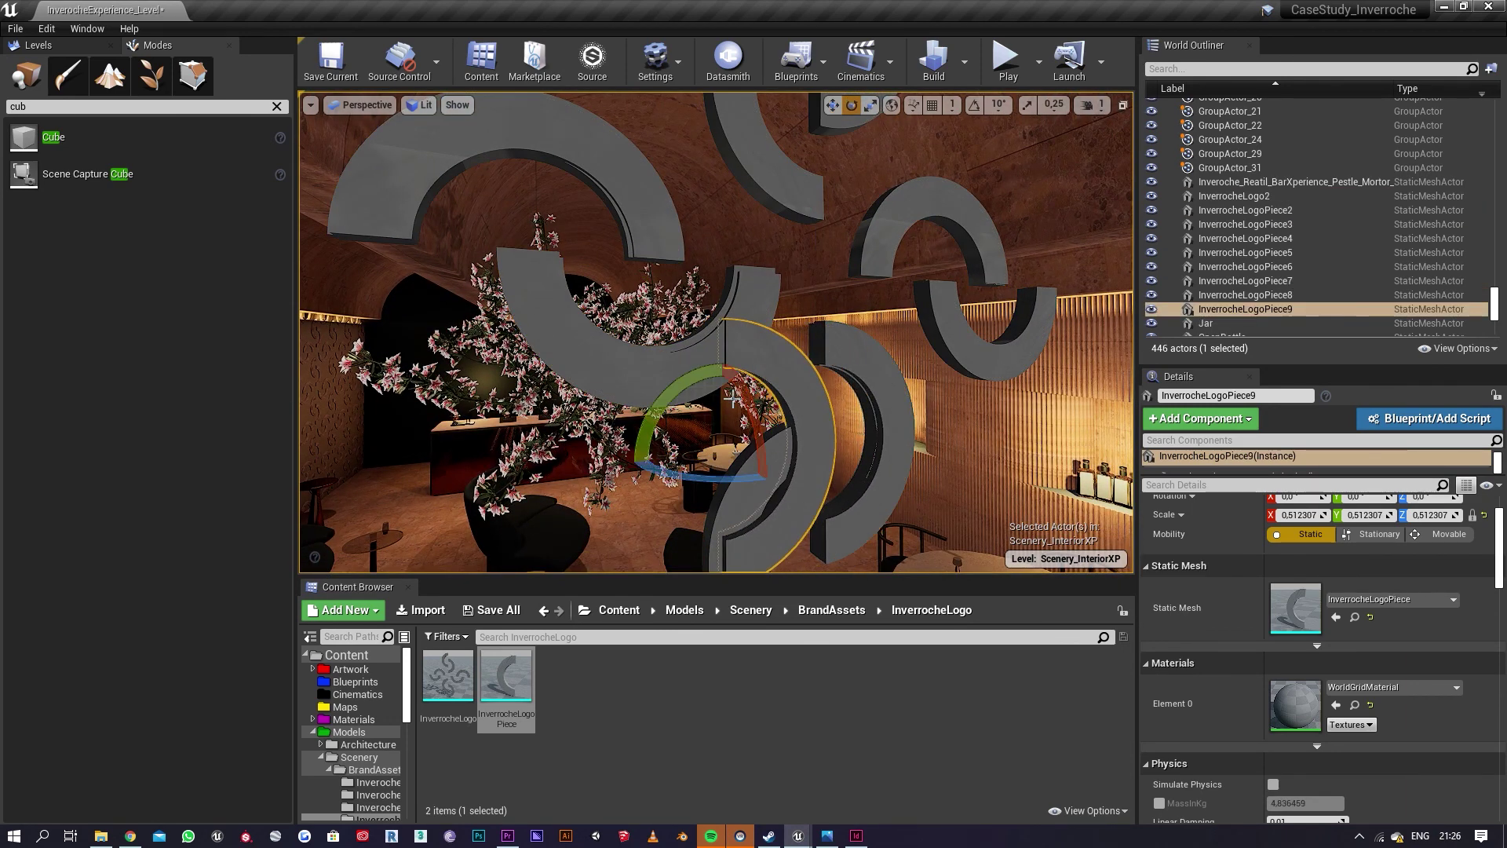
{"action": "left_click_drag", "start_coordinate": [732, 399], "coordinate": [797, 443]}
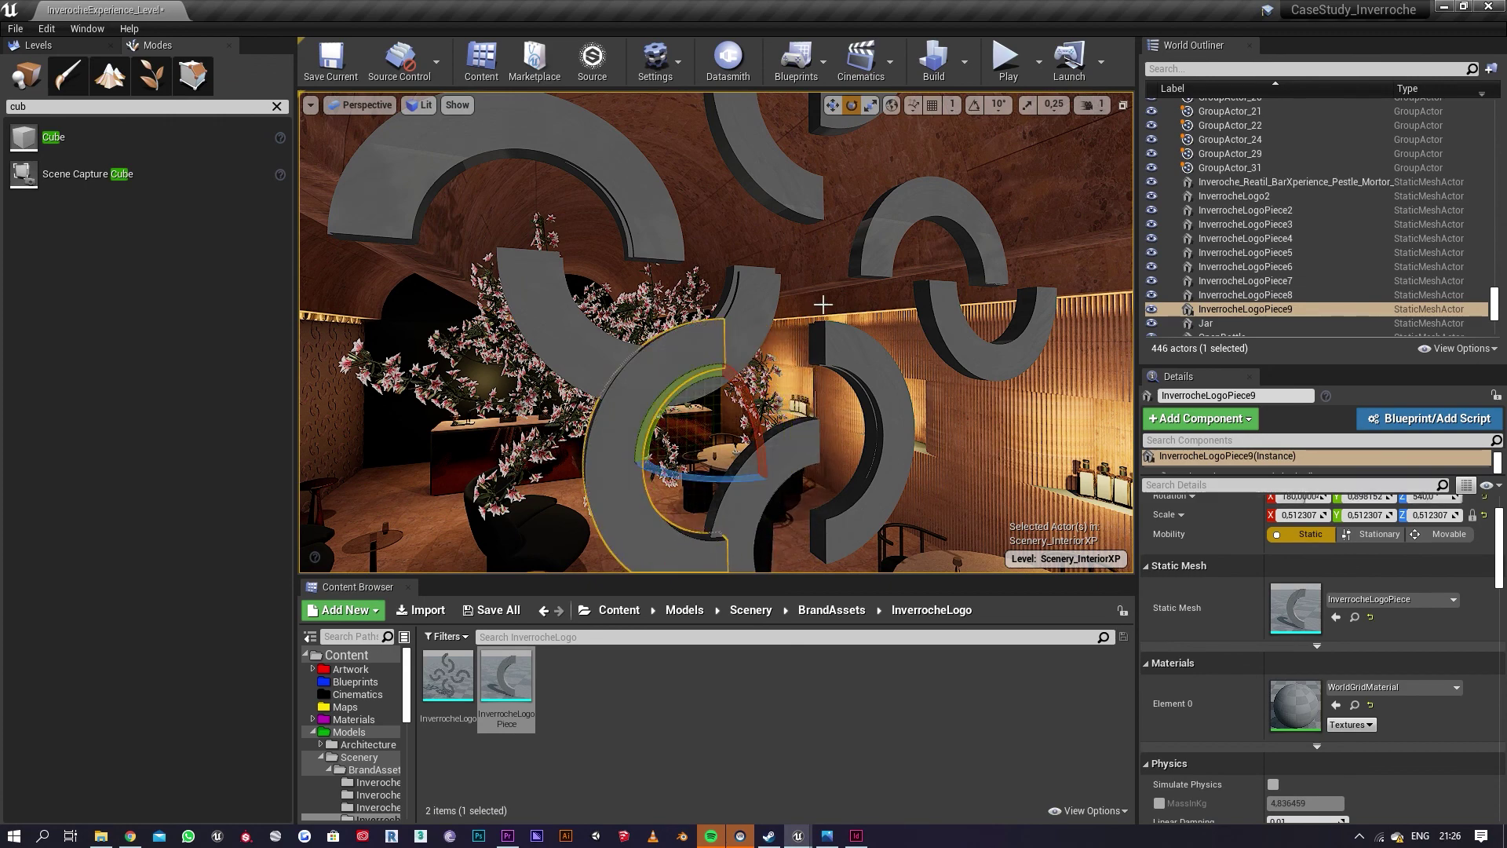
{"action": "right_click_drag", "start_coordinate": [820, 306], "coordinate": [820, 369]}
{"action": "right_click_drag", "start_coordinate": [712, 262], "coordinate": [712, 231]}
{"action": "key", "text": "w"}
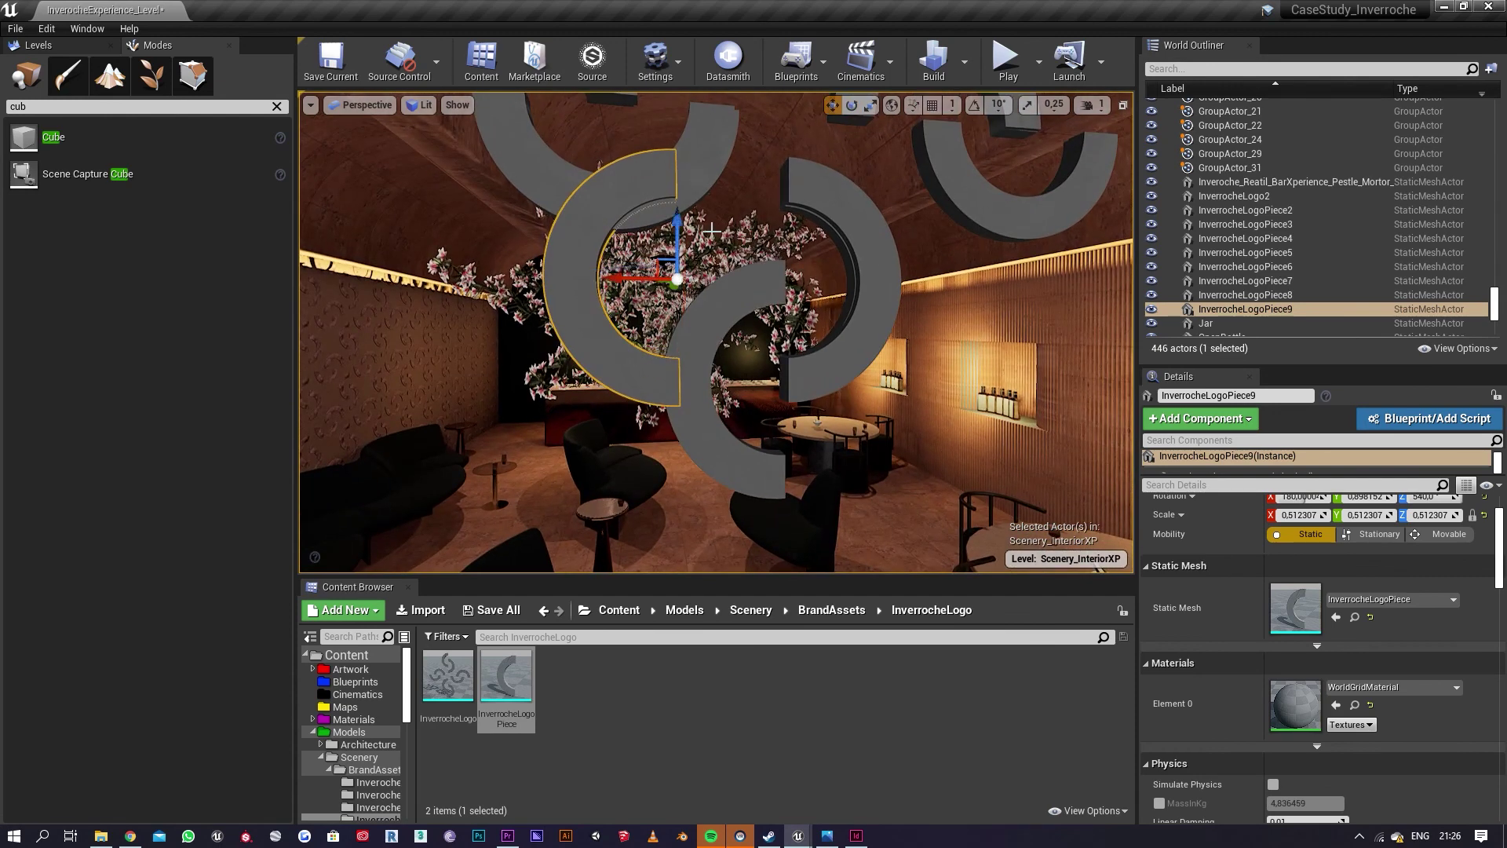
{"action": "left_click_drag", "start_coordinate": [676, 213], "coordinate": [674, 292]}
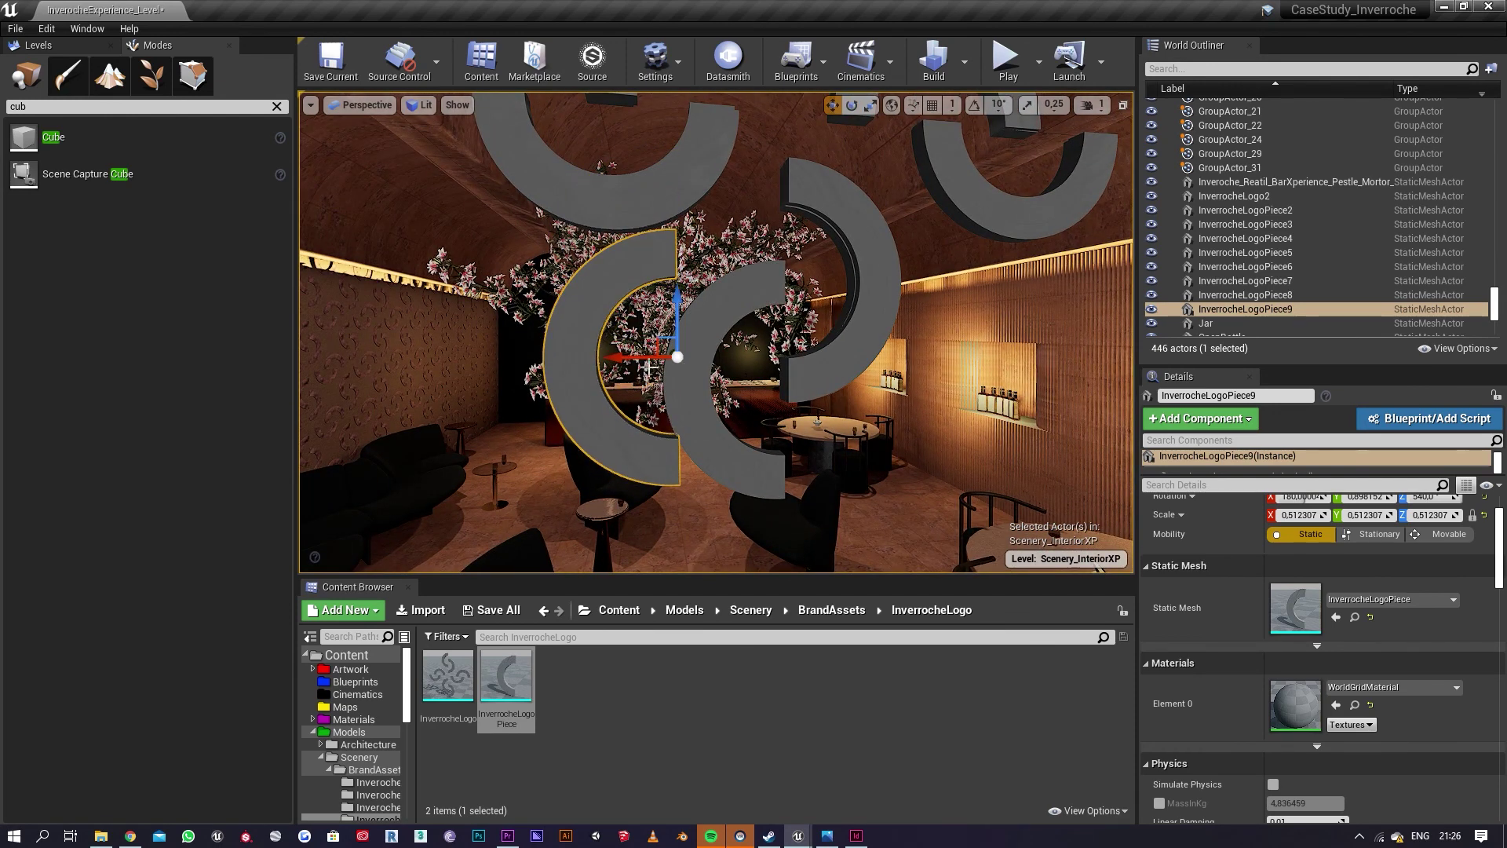
{"action": "left_click_drag", "start_coordinate": [649, 366], "coordinate": [691, 363]}
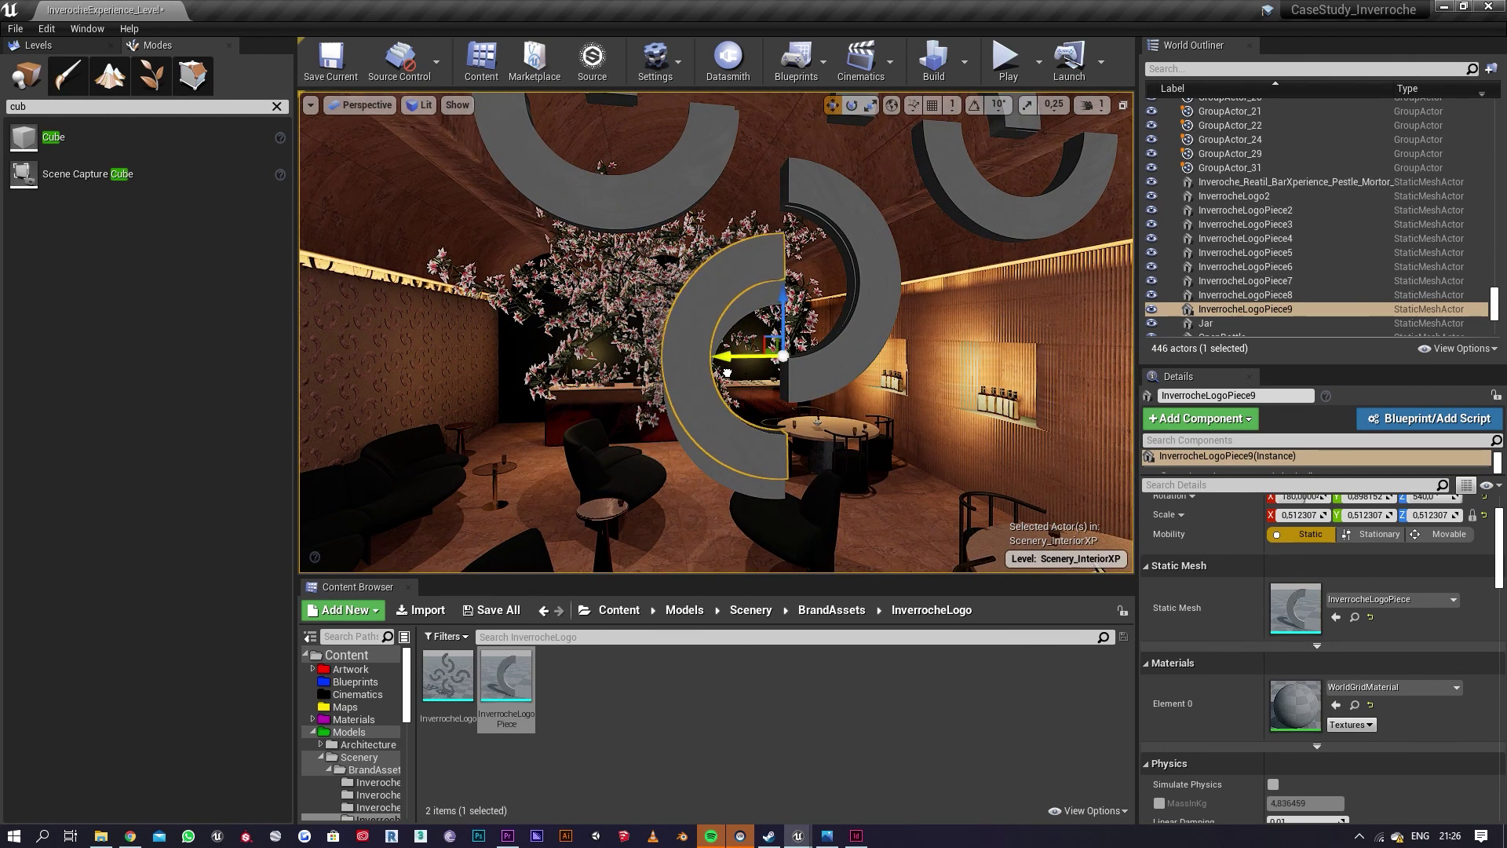
{"action": "left_click_drag", "start_coordinate": [794, 313], "coordinate": [794, 326]}
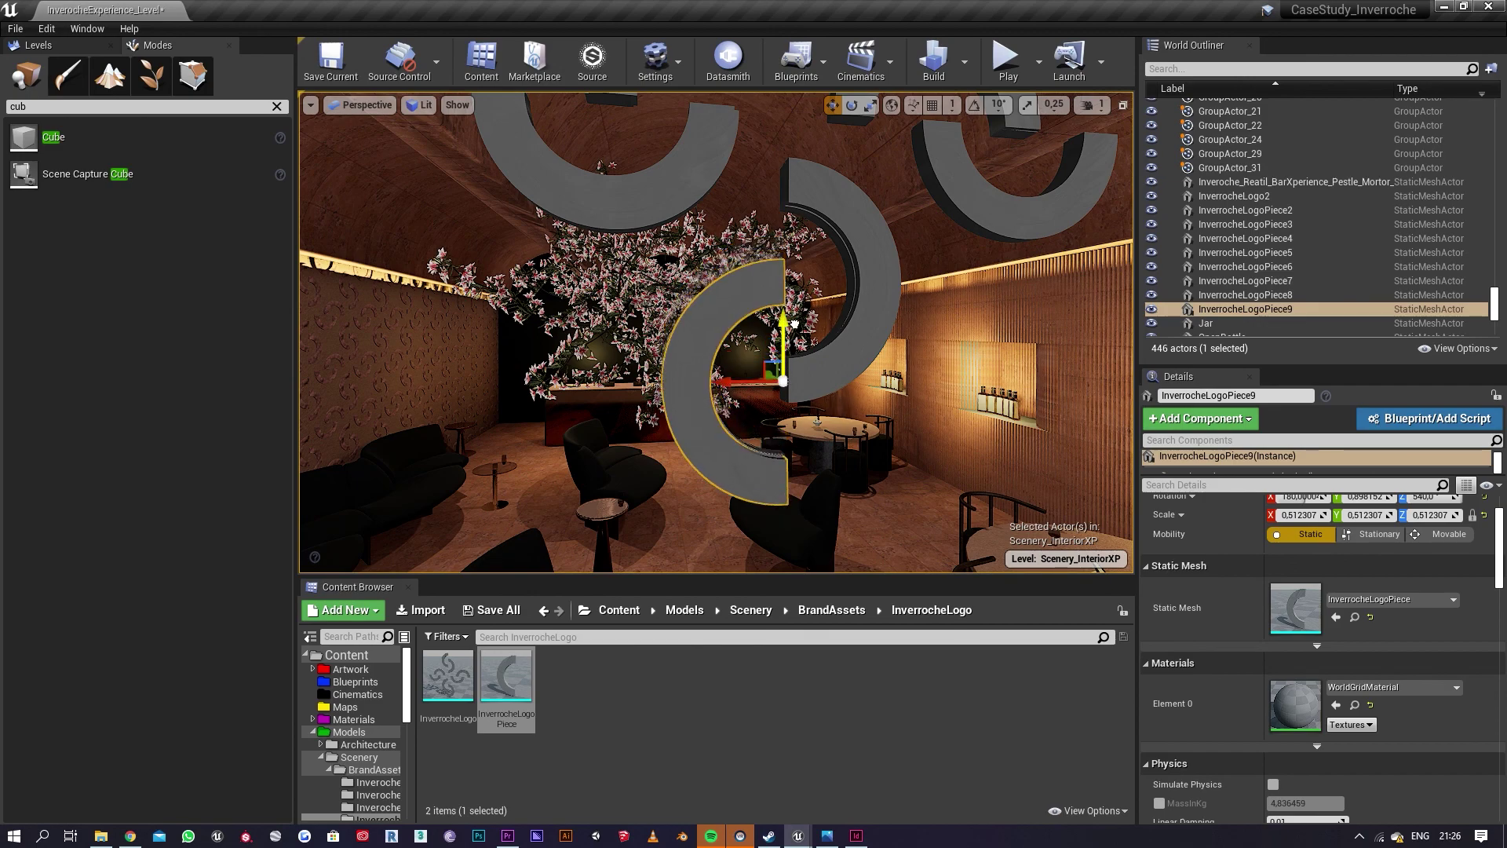
Step: Delete the one-piece Inverroche logo that overlaps the individual logo pieces
{"action": "right_click_drag", "start_coordinate": [885, 354], "coordinate": [1131, 356]}
{"action": "left_click_drag", "start_coordinate": [769, 346], "coordinate": [760, 345]}
{"action": "left_click_drag", "start_coordinate": [860, 374], "coordinate": [628, 374], "text": "alt"}
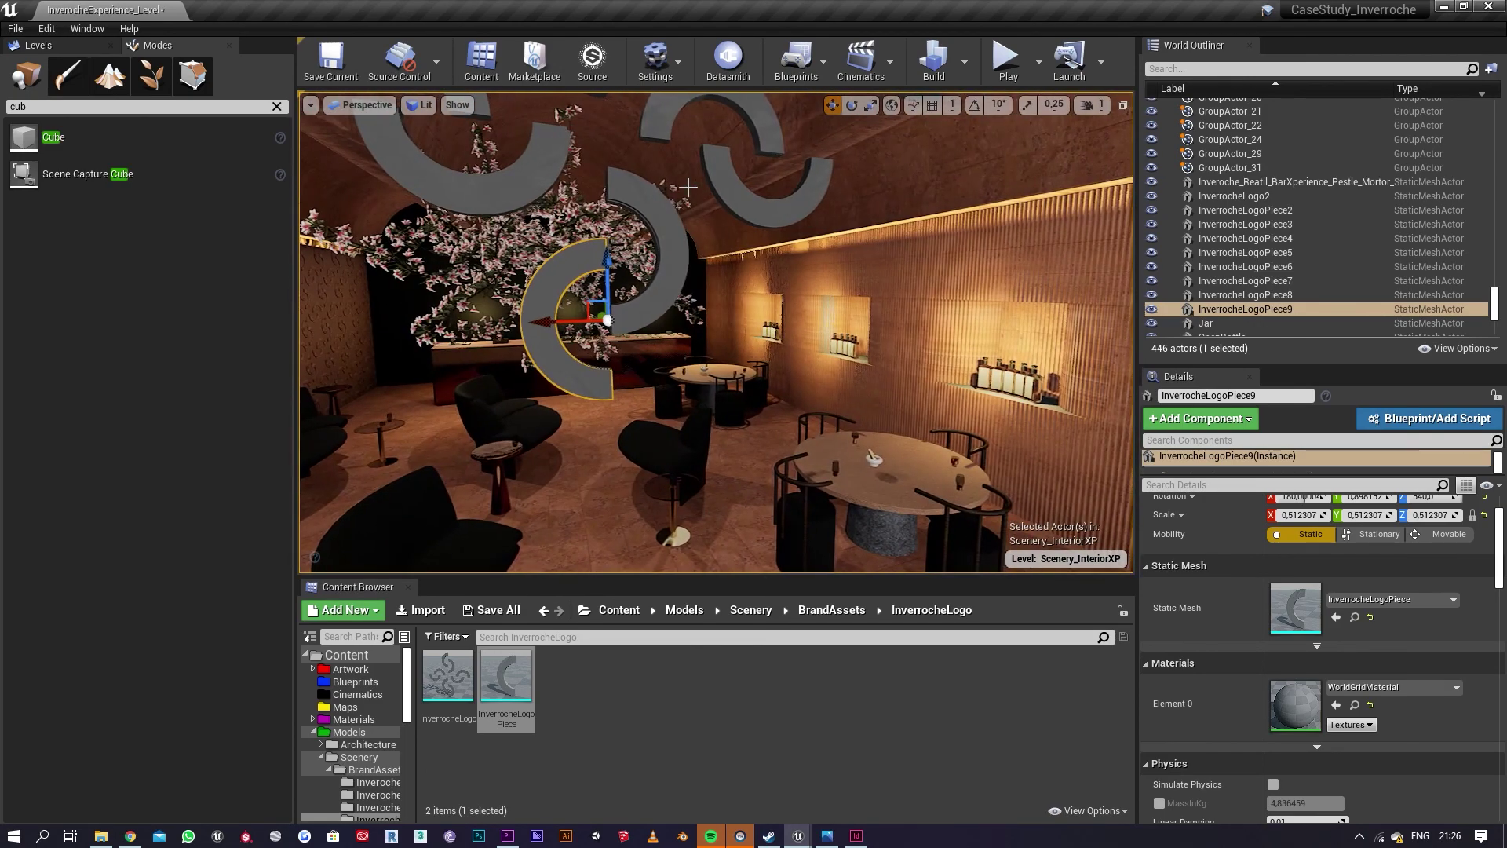
{"action": "left_click", "coordinate": [648, 214]}
{"action": "left_click", "coordinate": [678, 139]}
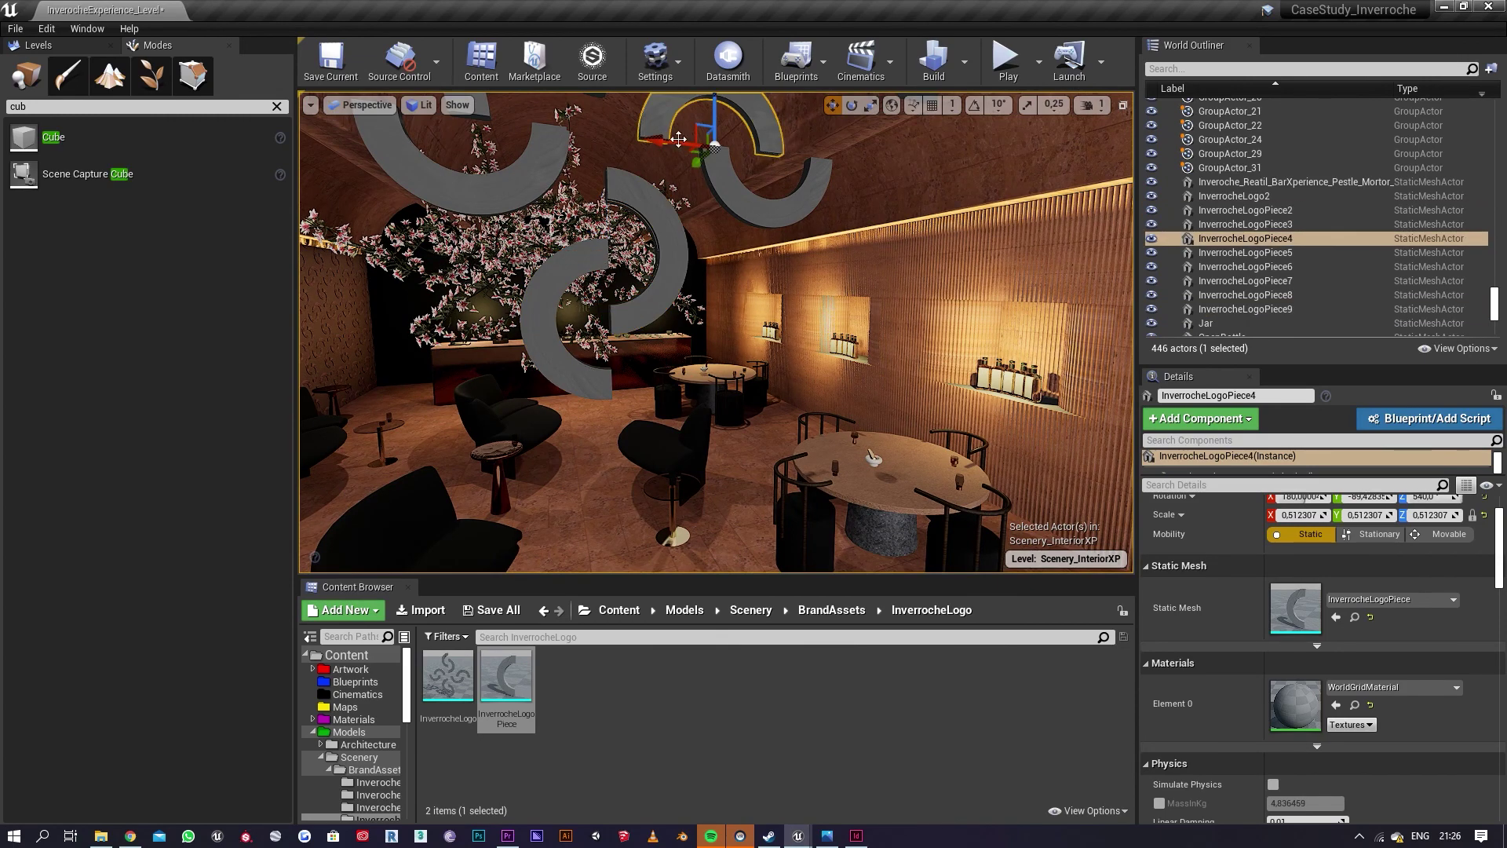
{"action": "left_click", "coordinate": [701, 149]}
{"action": "key", "text": "f"}
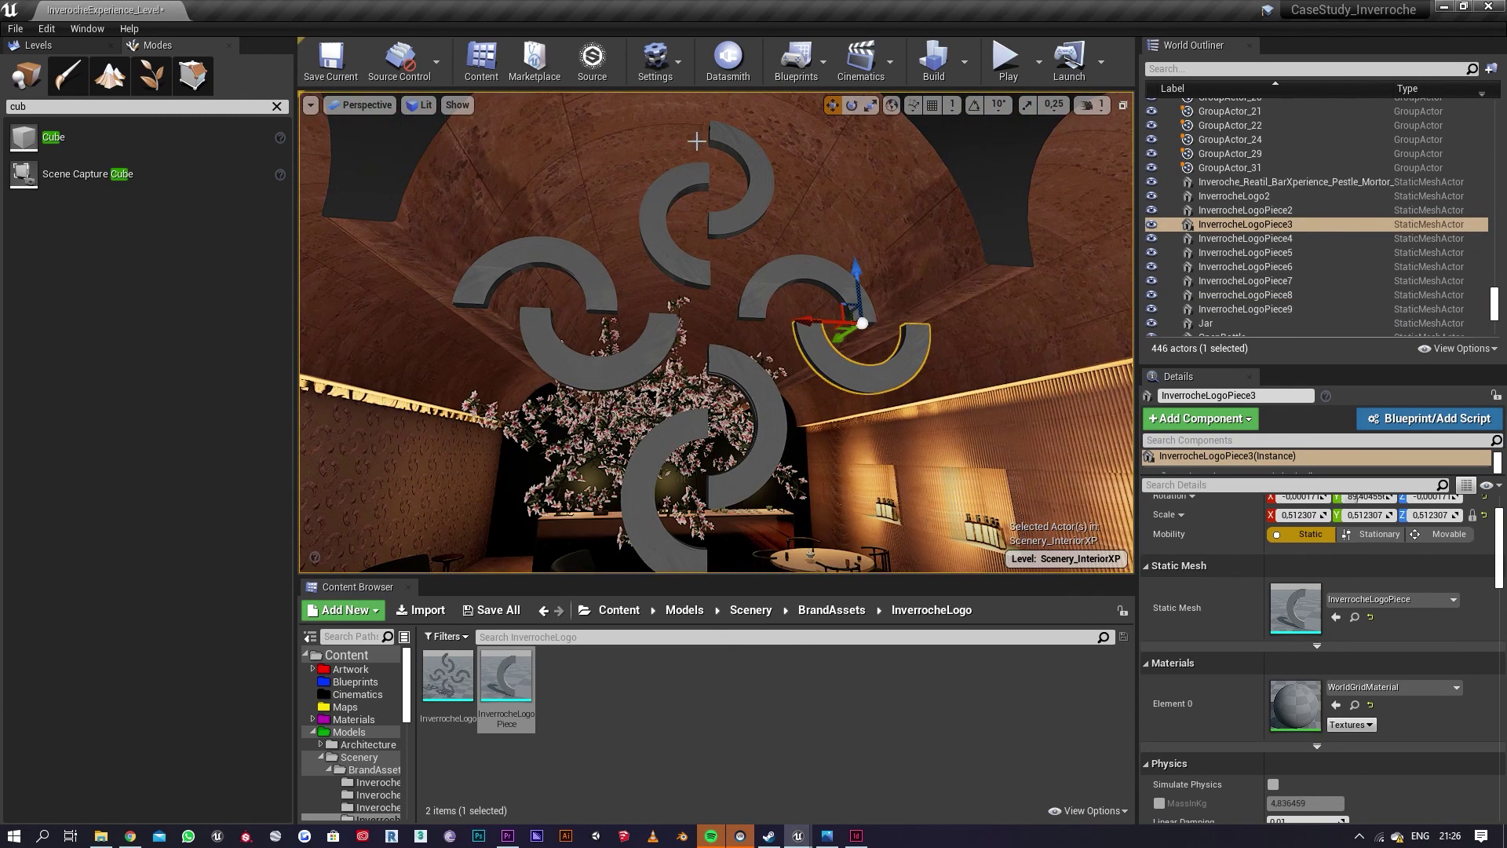
{"action": "left_click", "coordinate": [755, 191]}
{"action": "left_click", "coordinate": [691, 268]}
{"action": "key", "text": "f"}
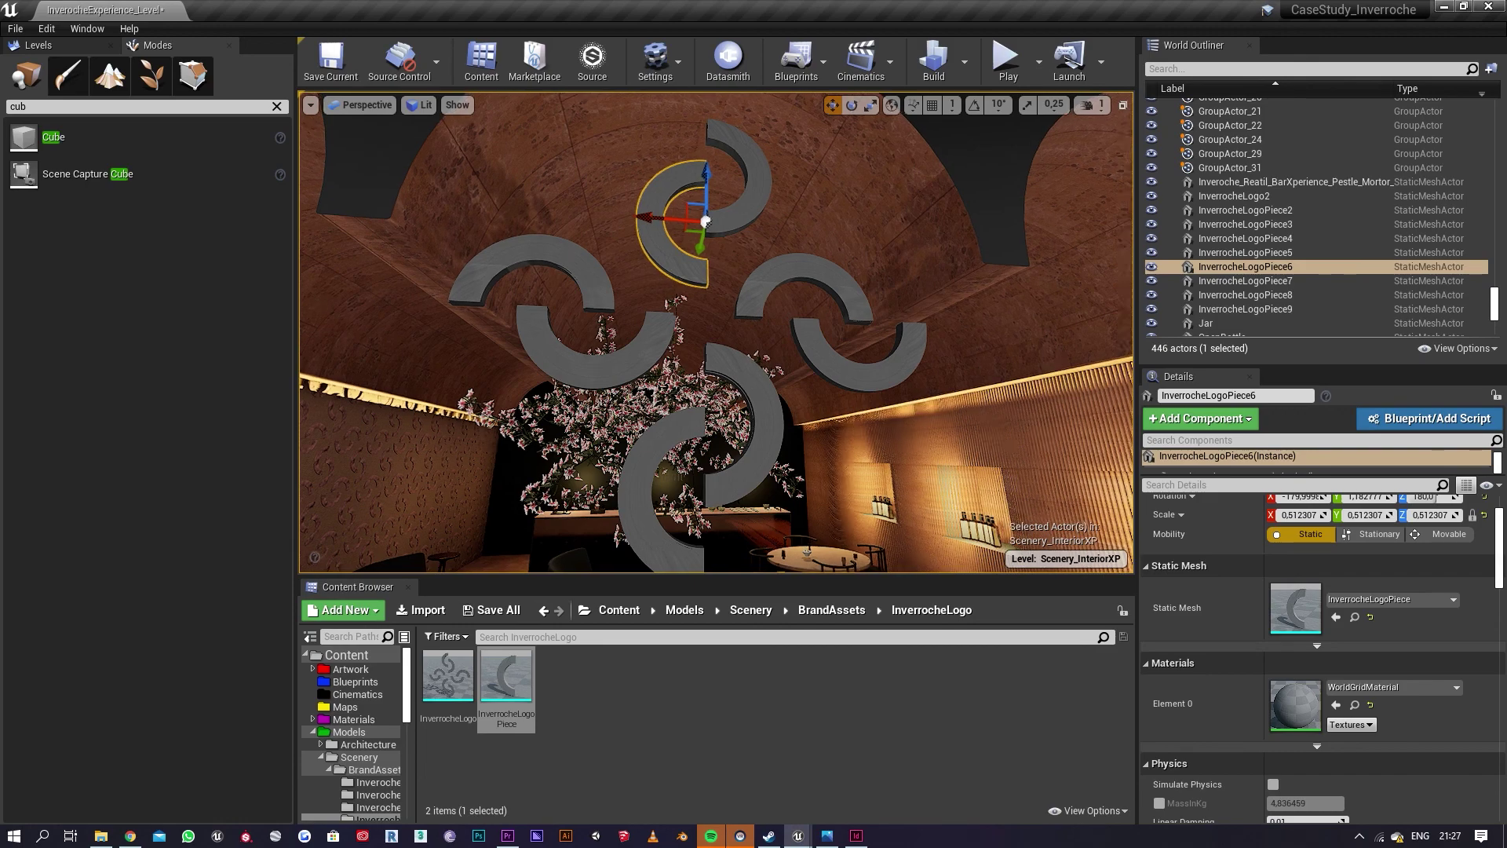
{"action": "left_click", "coordinate": [683, 333]}
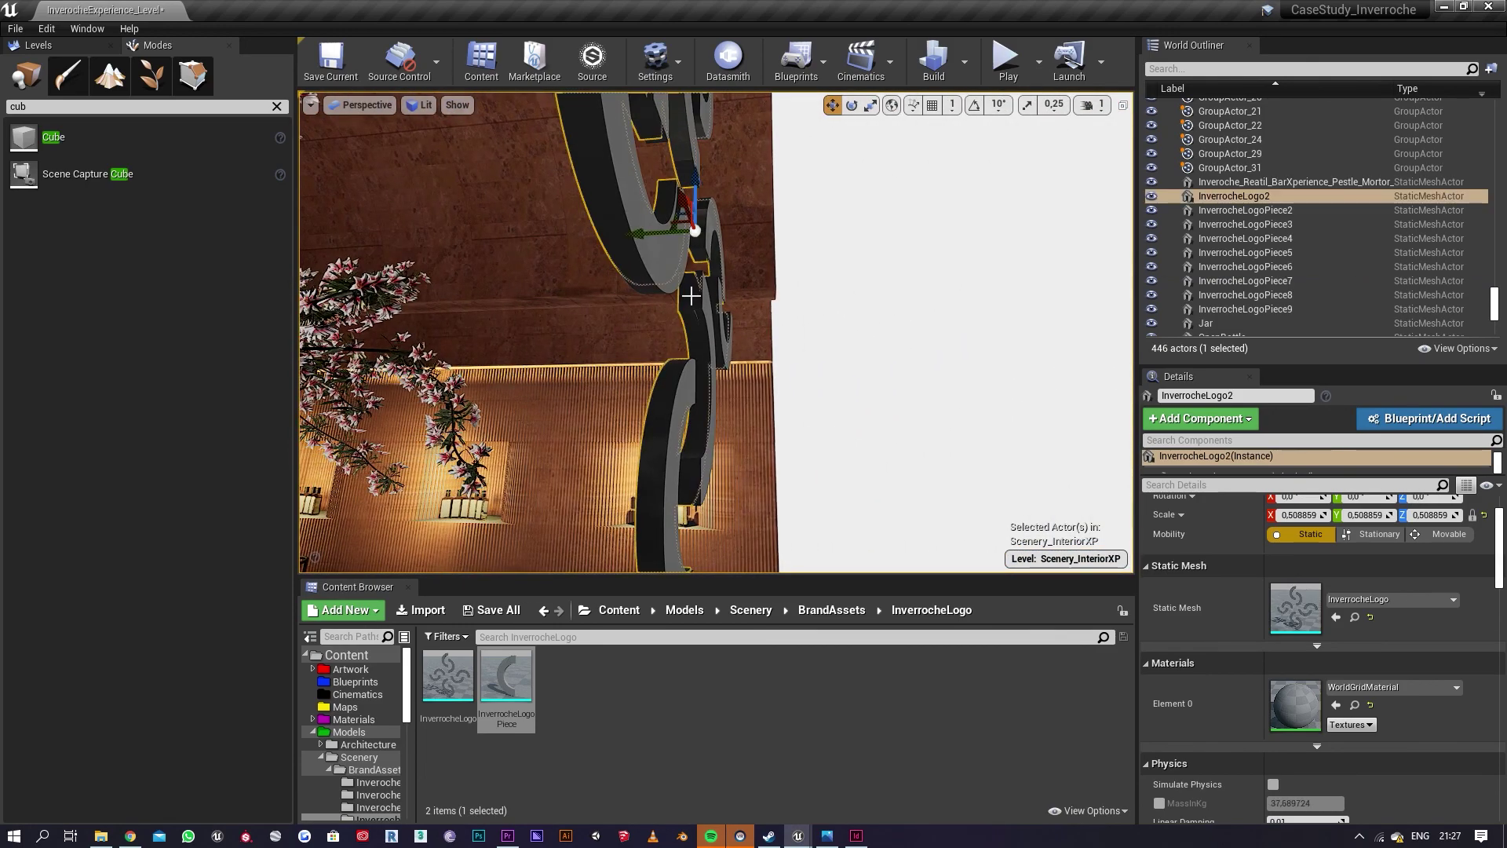
{"action": "key", "text": "Delete"}
Step: Shift both left-arm arcs, the right arm's upper arc and the left-facing arcs of the top and lower arms together toward the bar
{"action": "right_click_drag", "start_coordinate": [805, 319], "coordinate": [817, 361]}
{"action": "left_click", "coordinate": [650, 360]}
{"action": "left_click", "coordinate": [719, 262], "text": "ctrl"}
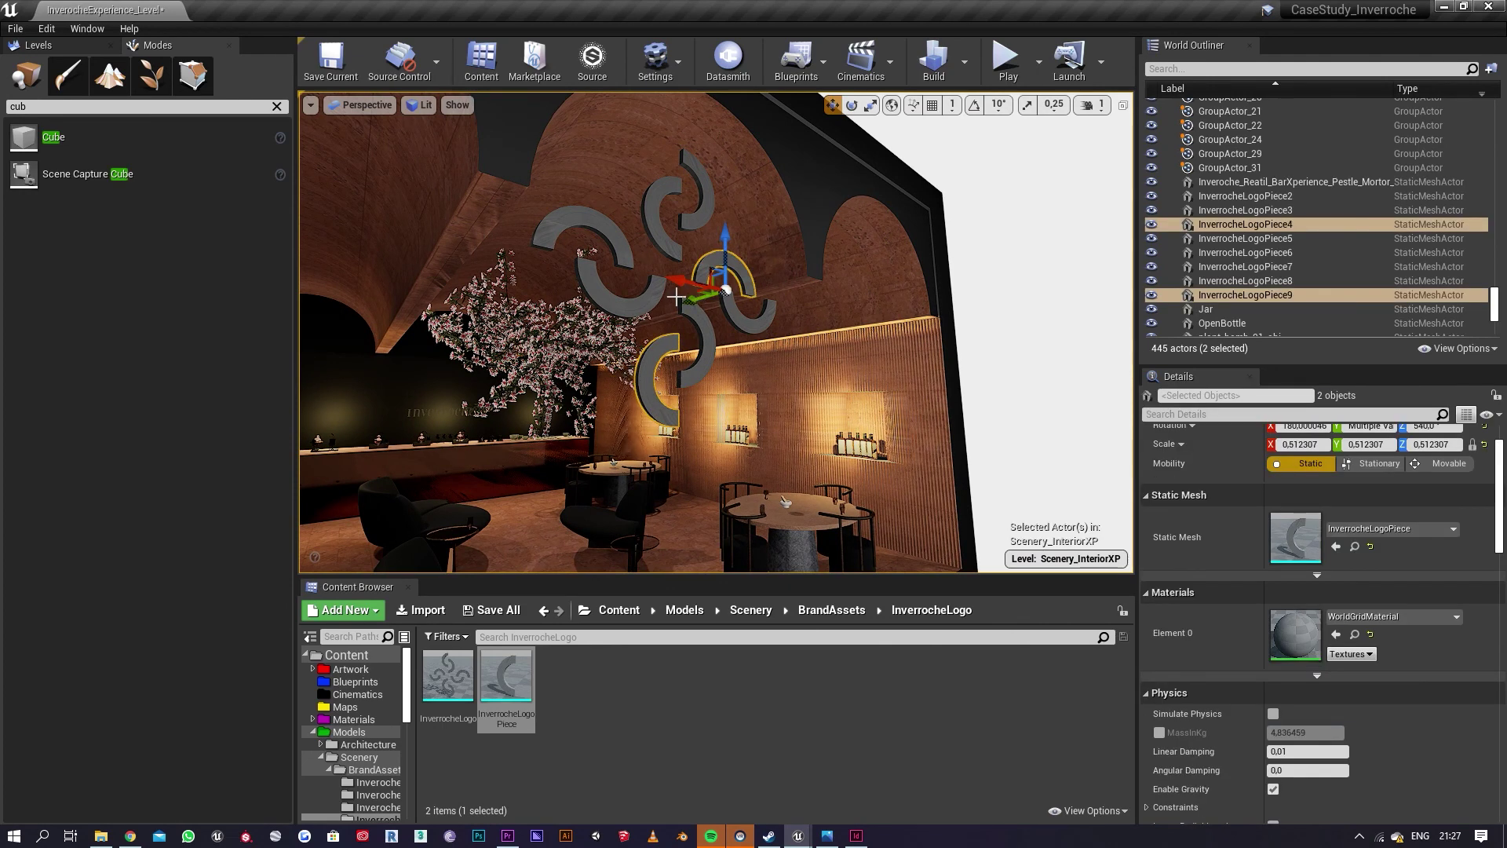
{"action": "left_click", "coordinate": [636, 302], "text": "ctrl"}
{"action": "left_click", "coordinate": [658, 230], "text": "ctrl"}
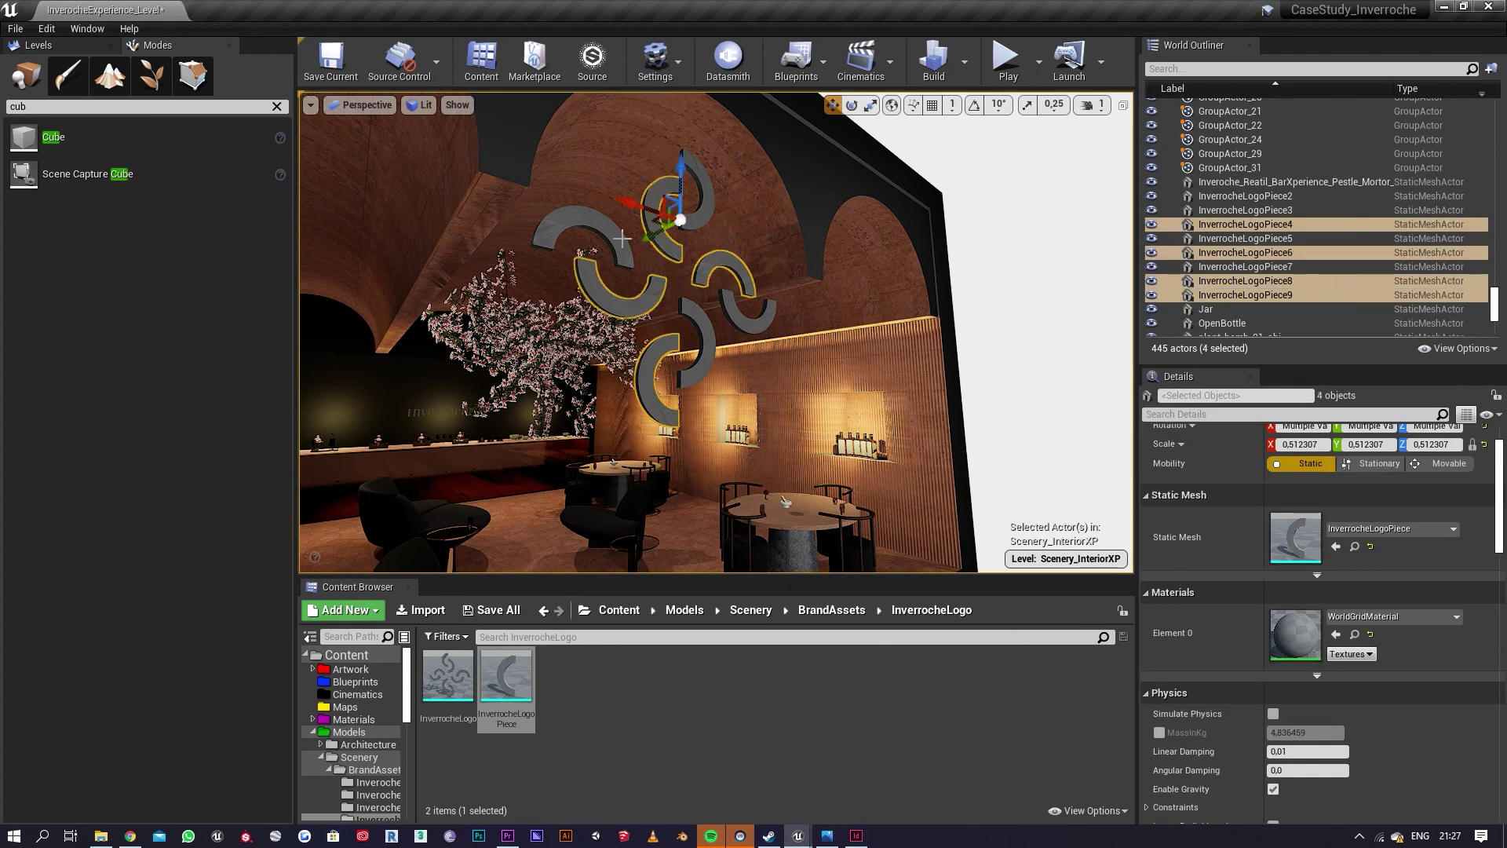
{"action": "left_click", "coordinate": [603, 224], "text": "ctrl"}
{"action": "left_click_drag", "start_coordinate": [568, 271], "coordinate": [542, 292]}
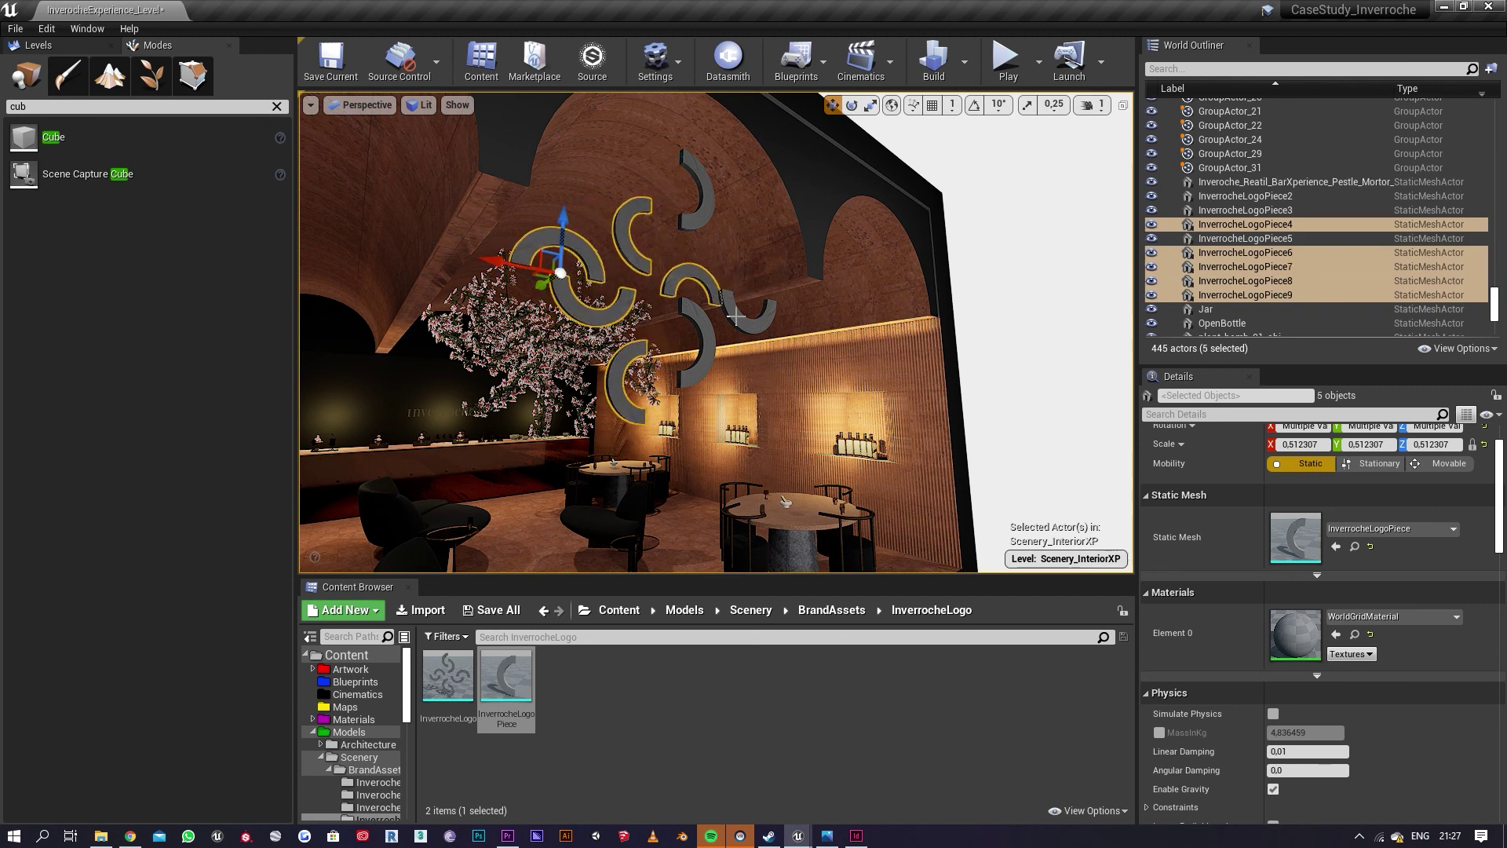
Step: Shift the selected pieces plus the lower arm's right-facing arc toward the bar, and move all but the two lower-arm arcs farther back
{"action": "left_click", "coordinate": [708, 330], "text": "ctrl"}
{"action": "left_click_drag", "start_coordinate": [650, 347], "coordinate": [637, 357]}
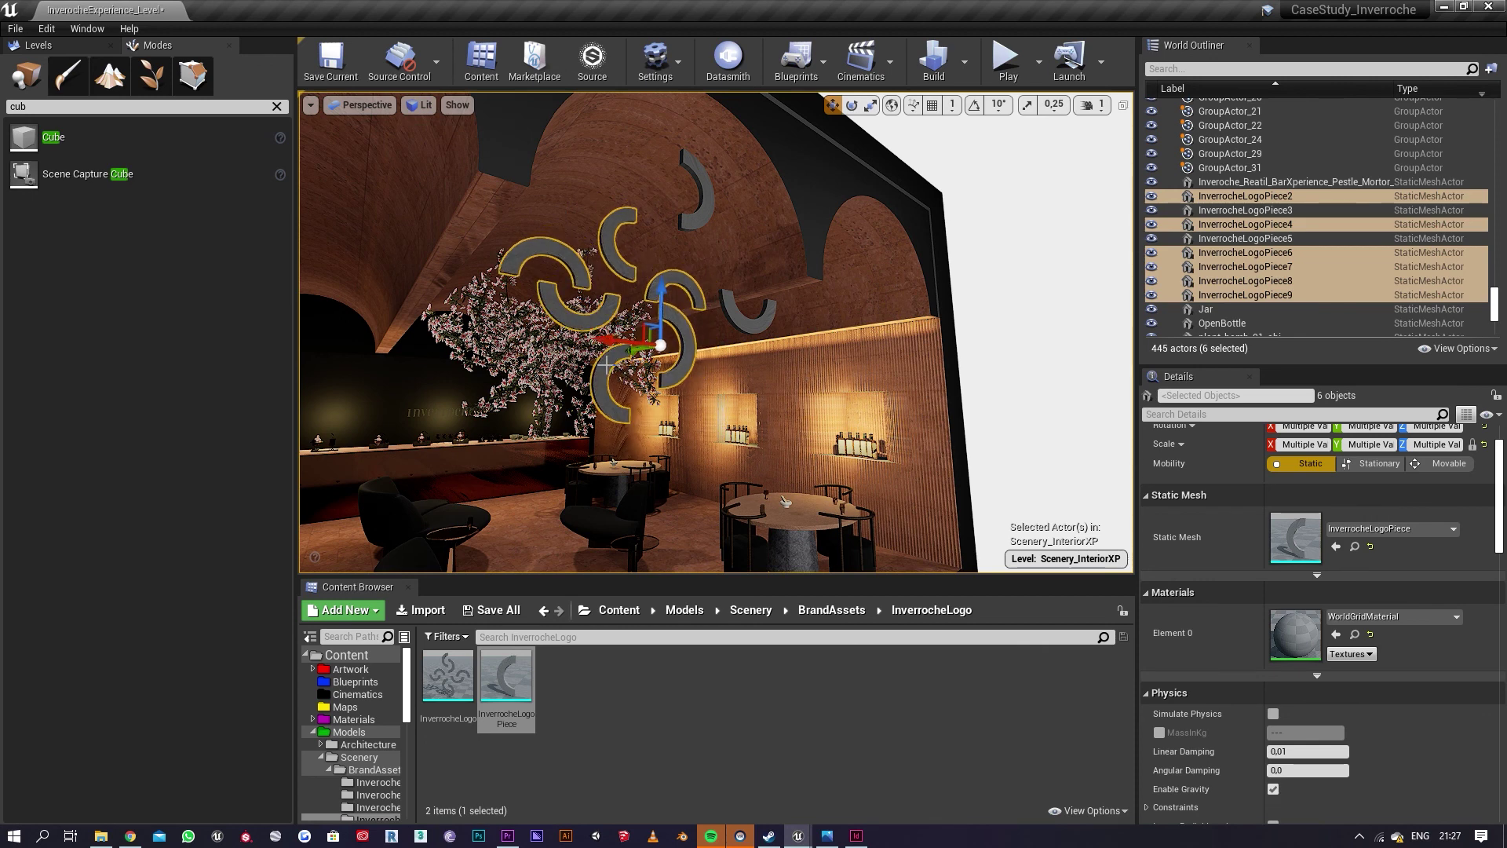
{"action": "left_click", "coordinate": [606, 365], "text": "ctrl"}
{"action": "left_click", "coordinate": [672, 317], "text": "ctrl"}
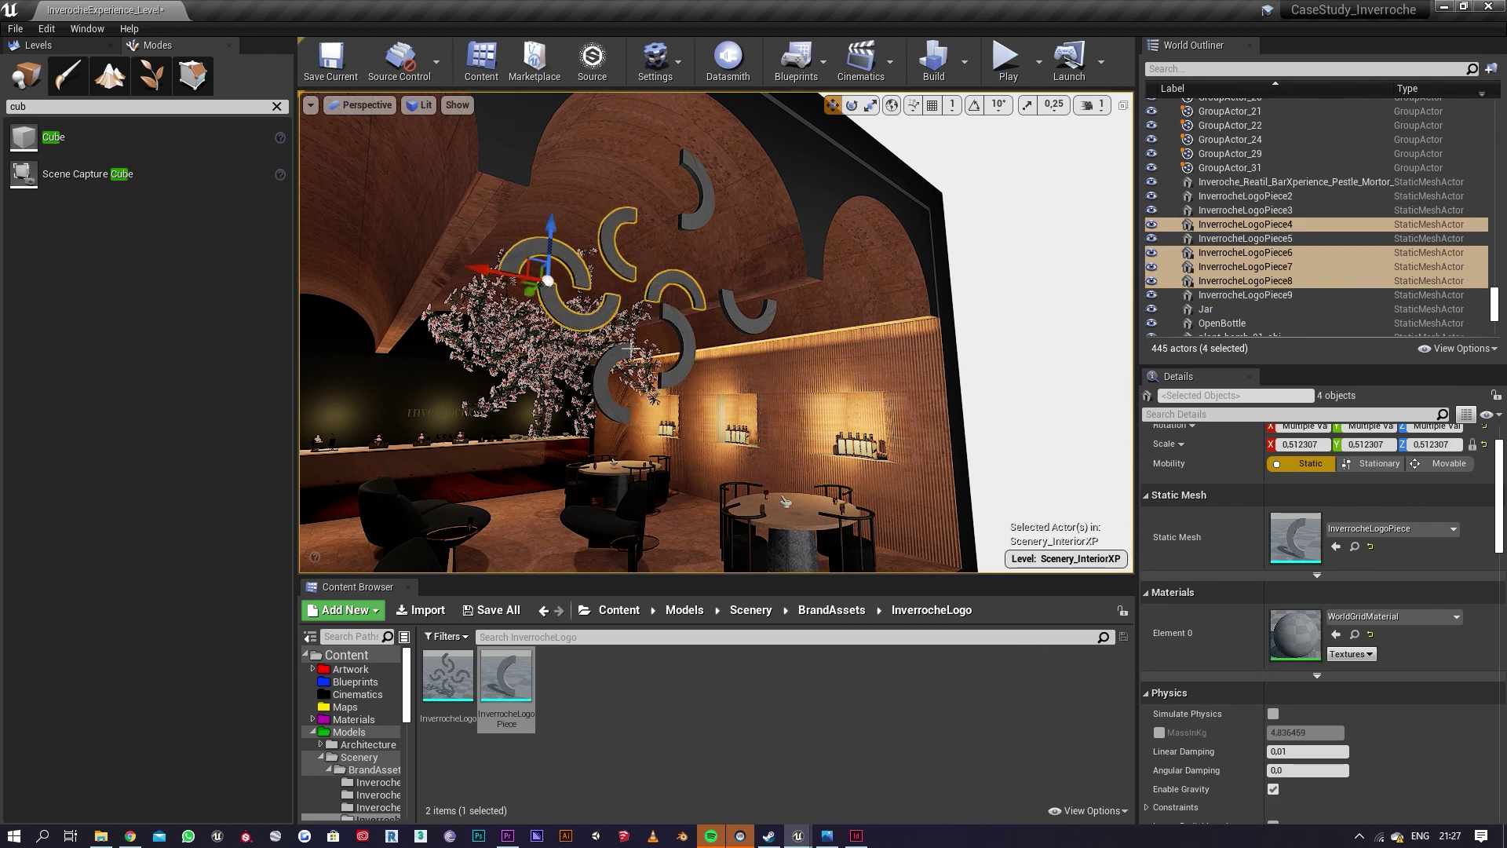
{"action": "left_click_drag", "start_coordinate": [524, 292], "coordinate": [505, 310]}
Step: Narrow the selection to the upper arc of the left arm and view the staggered logo from the front of the room
{"action": "left_click", "coordinate": [658, 281], "text": "ctrl"}
{"action": "left_click", "coordinate": [584, 303], "text": "ctrl"}
{"action": "left_click", "coordinate": [589, 276], "text": "ctrl"}
{"action": "right_click_drag", "start_coordinate": [505, 309], "coordinate": [310, 286]}
{"action": "key", "text": "s"}
{"action": "key", "text": "w"}
{"action": "right_click_drag", "start_coordinate": [445, 272], "coordinate": [438, 270]}
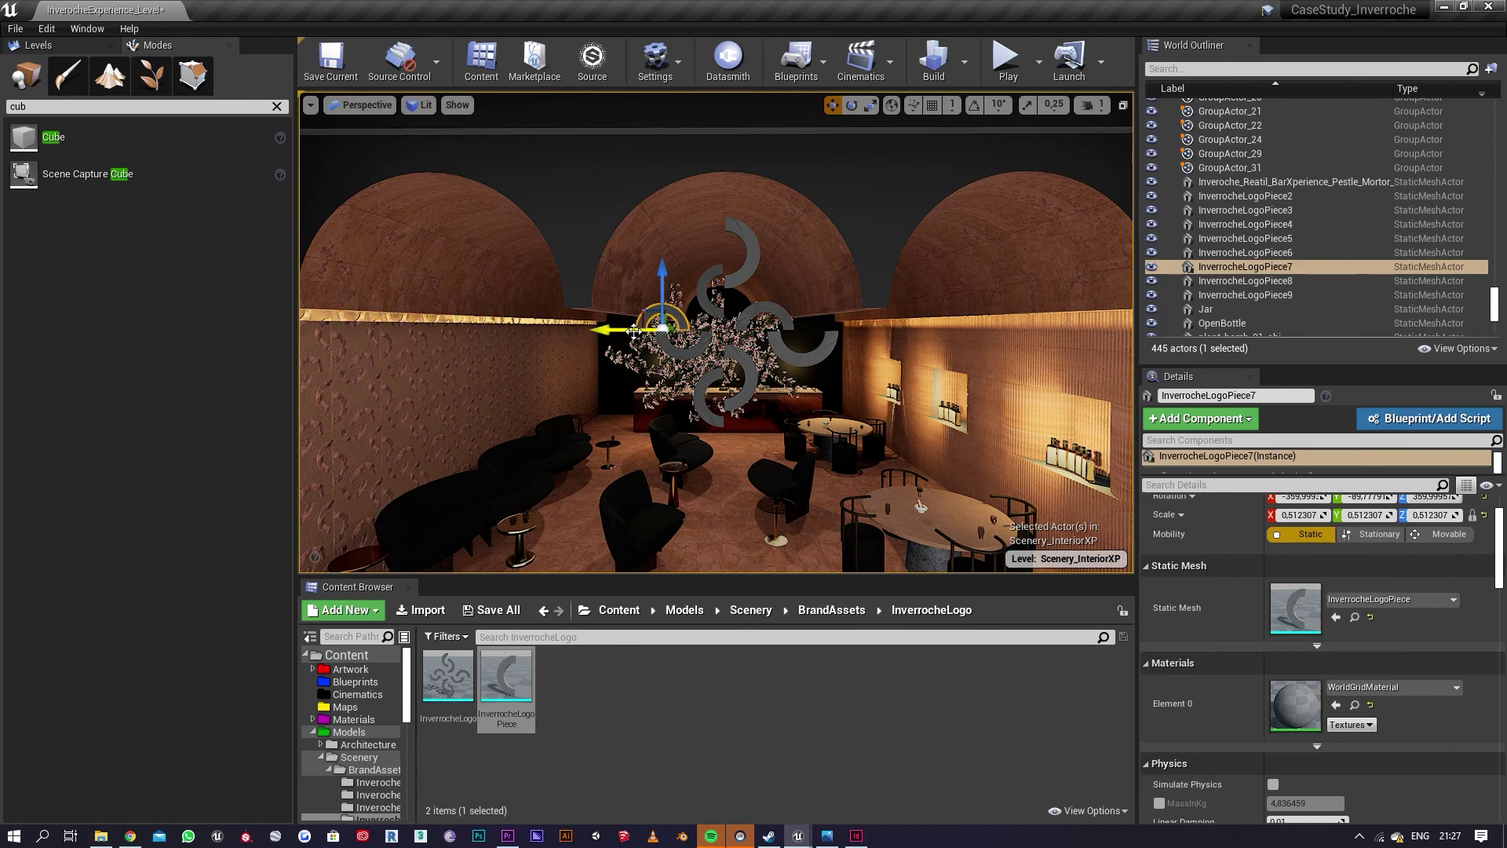
Step: Nudge the lower arc of the hanging logo's left arm slightly downward
{"action": "left_click", "coordinate": [697, 306]}
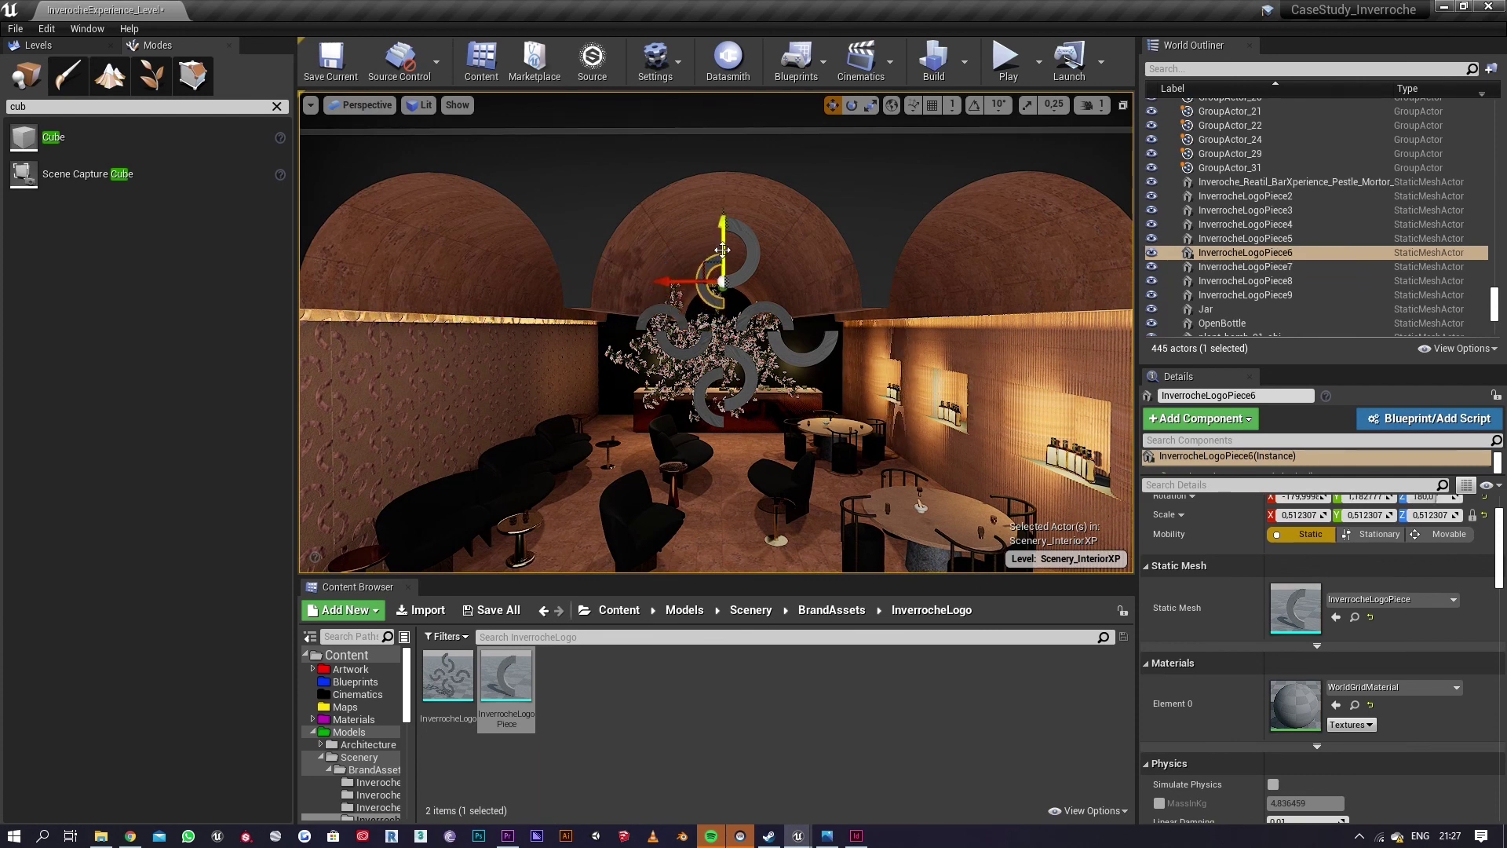
{"action": "left_click", "coordinate": [680, 348]}
{"action": "key", "text": "q"}
{"action": "right_click_drag", "start_coordinate": [680, 349], "coordinate": [687, 325]}
{"action": "left_click_drag", "start_coordinate": [672, 235], "coordinate": [672, 245]}
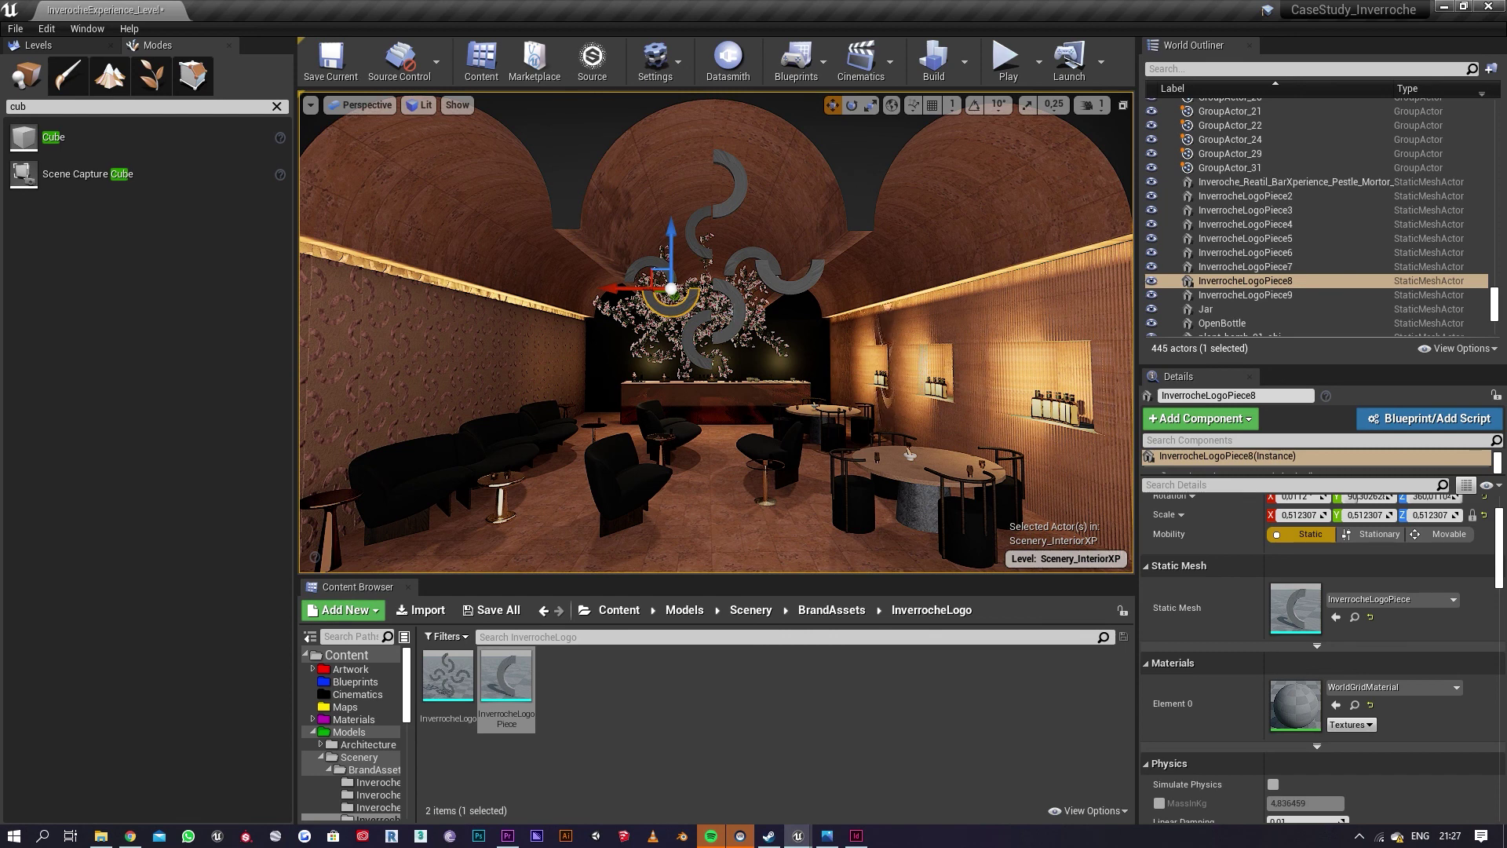
Step: Nudge the right-facing arc of the hanging logo's lower arm slightly sideways
{"action": "left_click", "coordinate": [741, 312]}
{"action": "left_click_drag", "start_coordinate": [675, 309], "coordinate": [701, 308]}
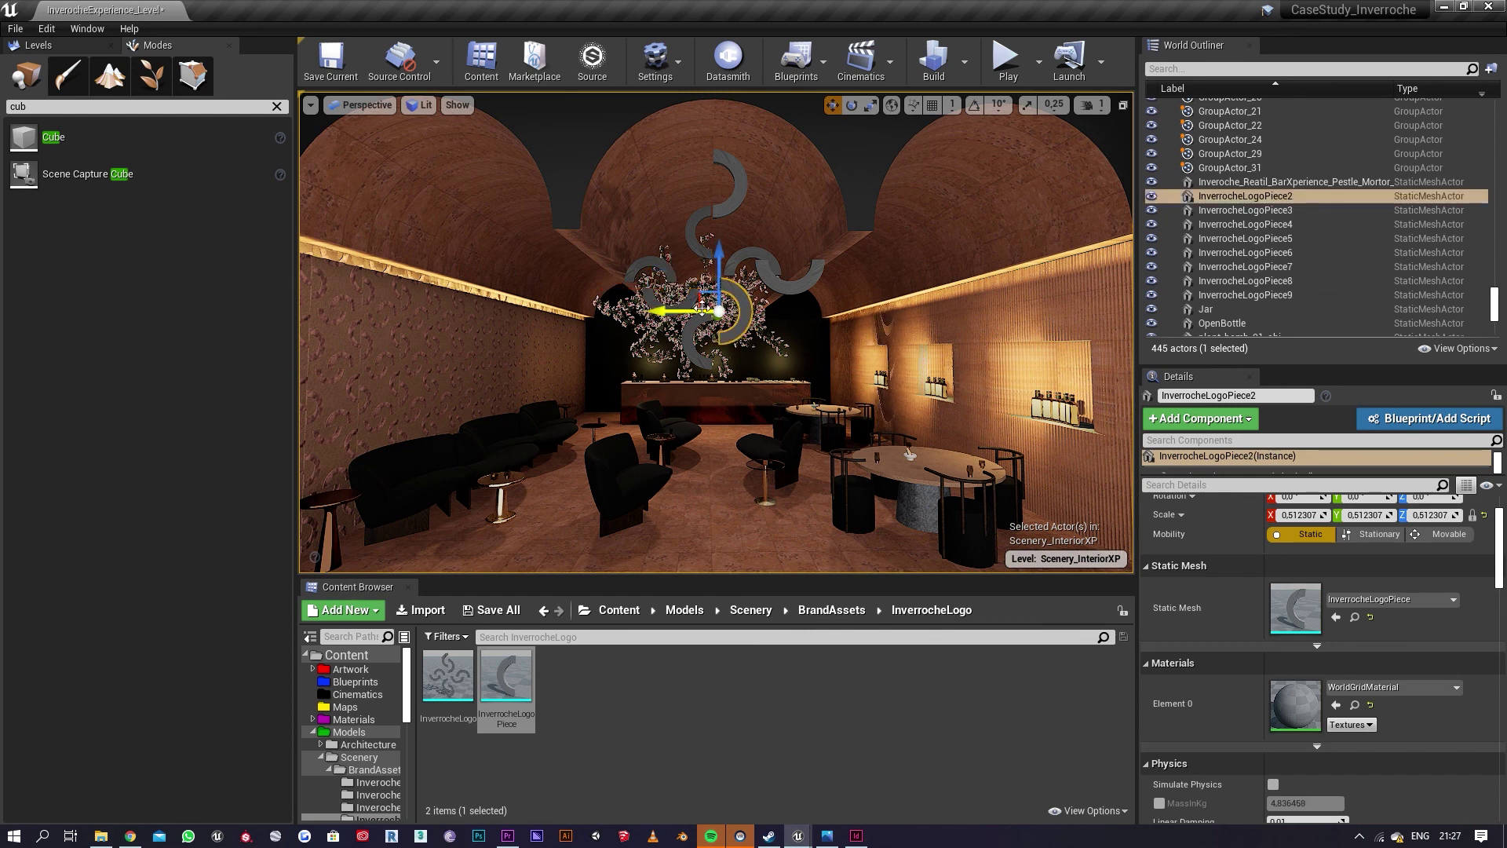
{"action": "left_click", "coordinate": [698, 327], "text": "ctrl"}
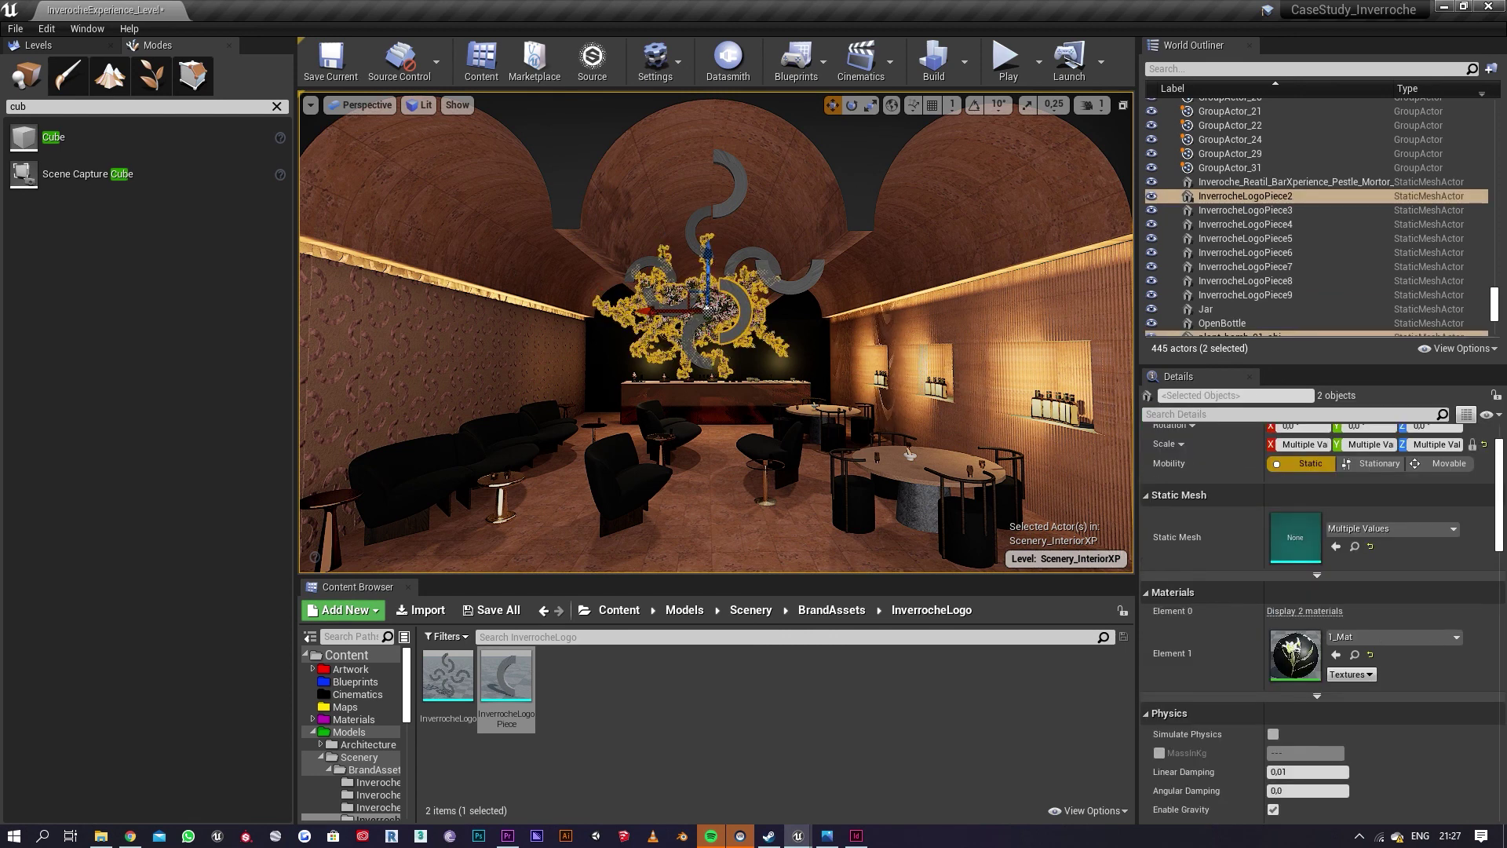
{"action": "left_click", "coordinate": [738, 299]}
Step: Raise the upper arc of the logo's right arm and the left-facing arc of the top arm slightly
{"action": "left_click", "coordinate": [764, 253]}
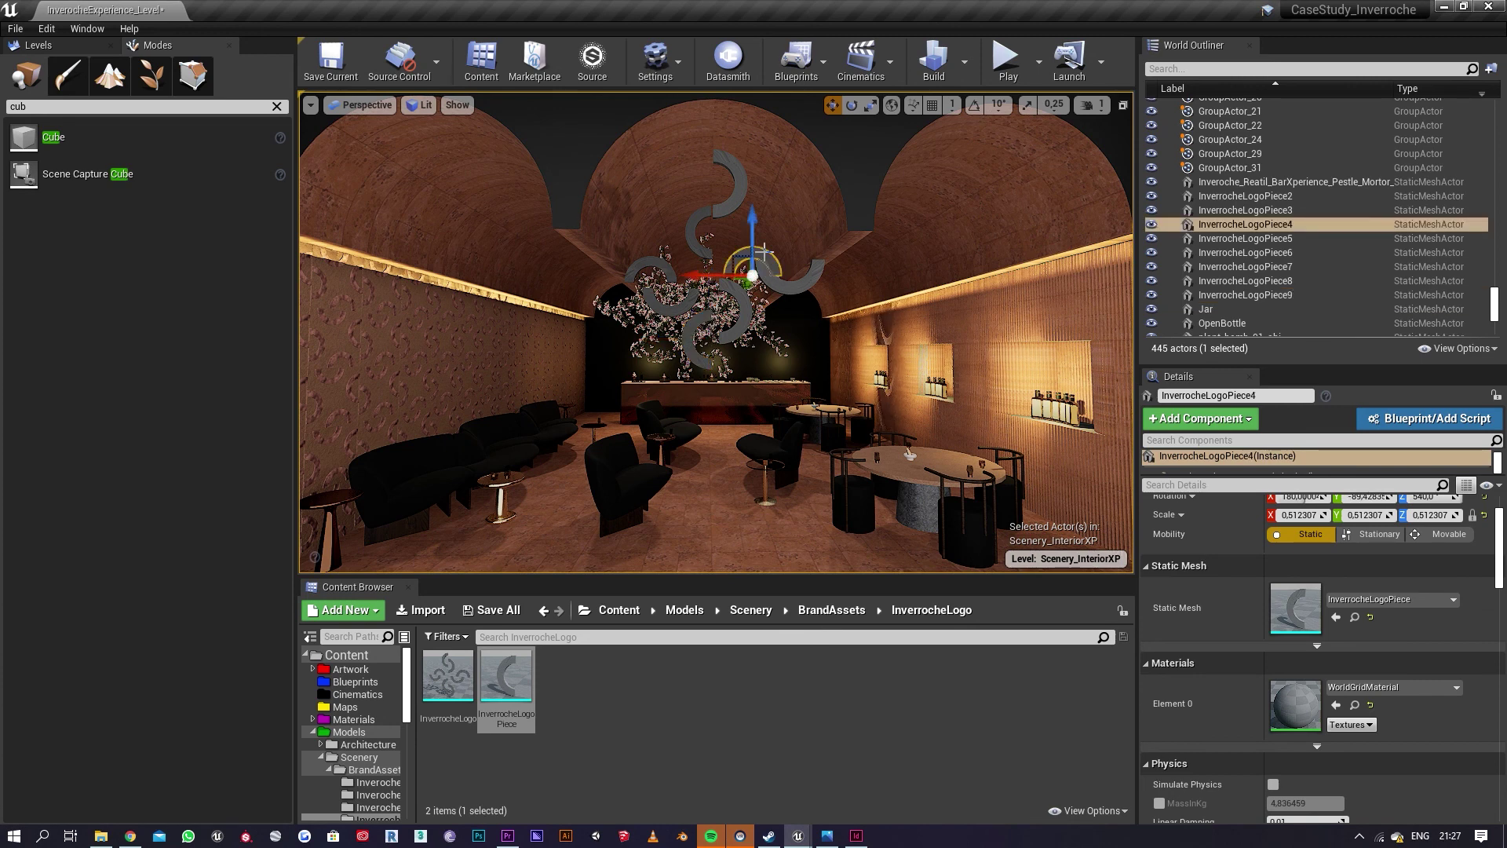
{"action": "left_click_drag", "start_coordinate": [758, 231], "coordinate": [708, 185]}
{"action": "left_click", "coordinate": [695, 203]}
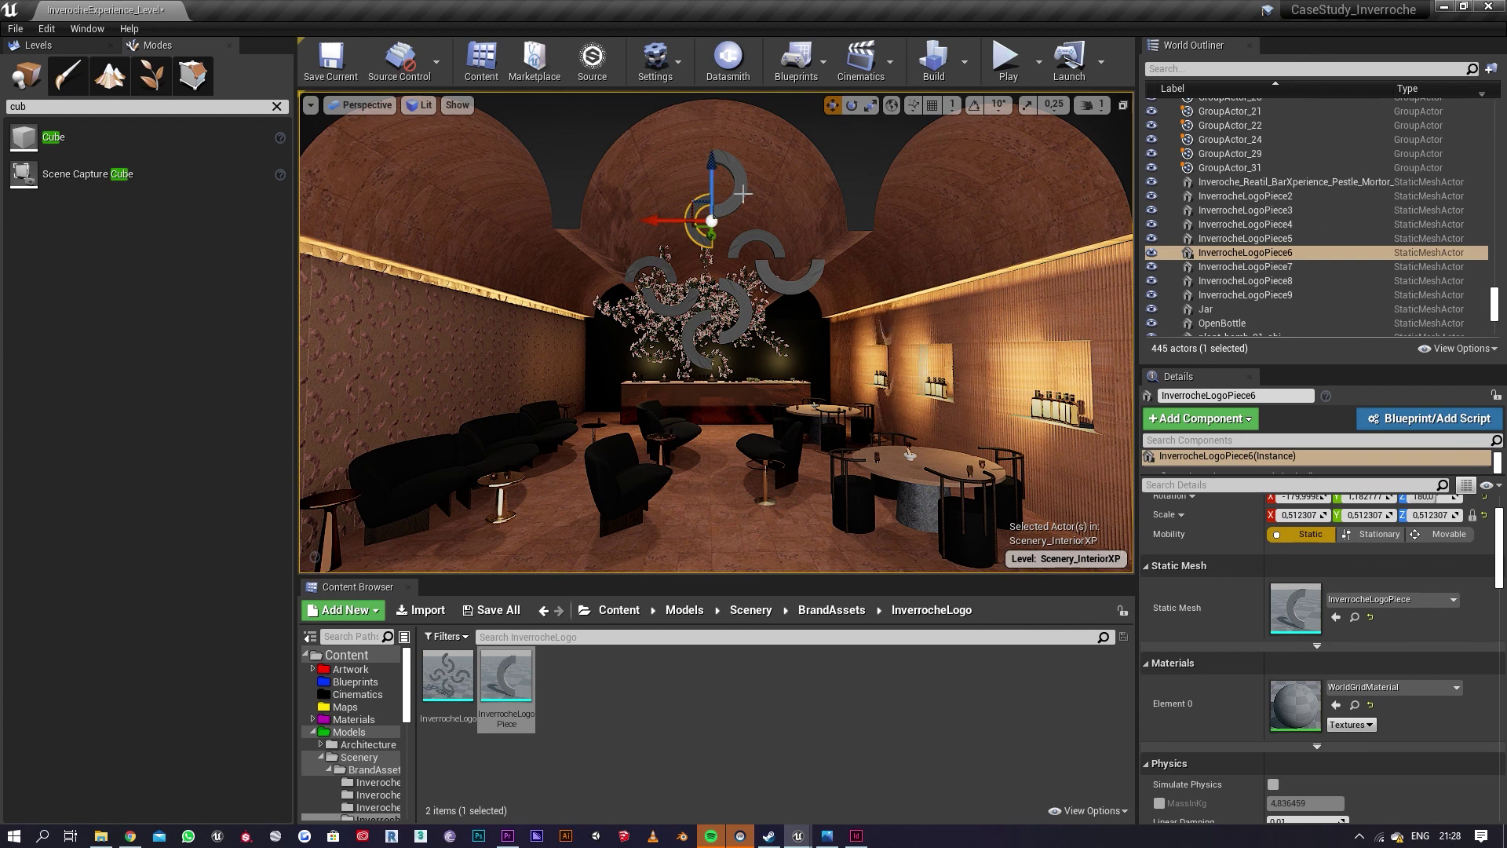
Step: Raise the left arm's two arcs slightly and lower the right-facing arc of the top arm
{"action": "left_click", "coordinate": [679, 302]}
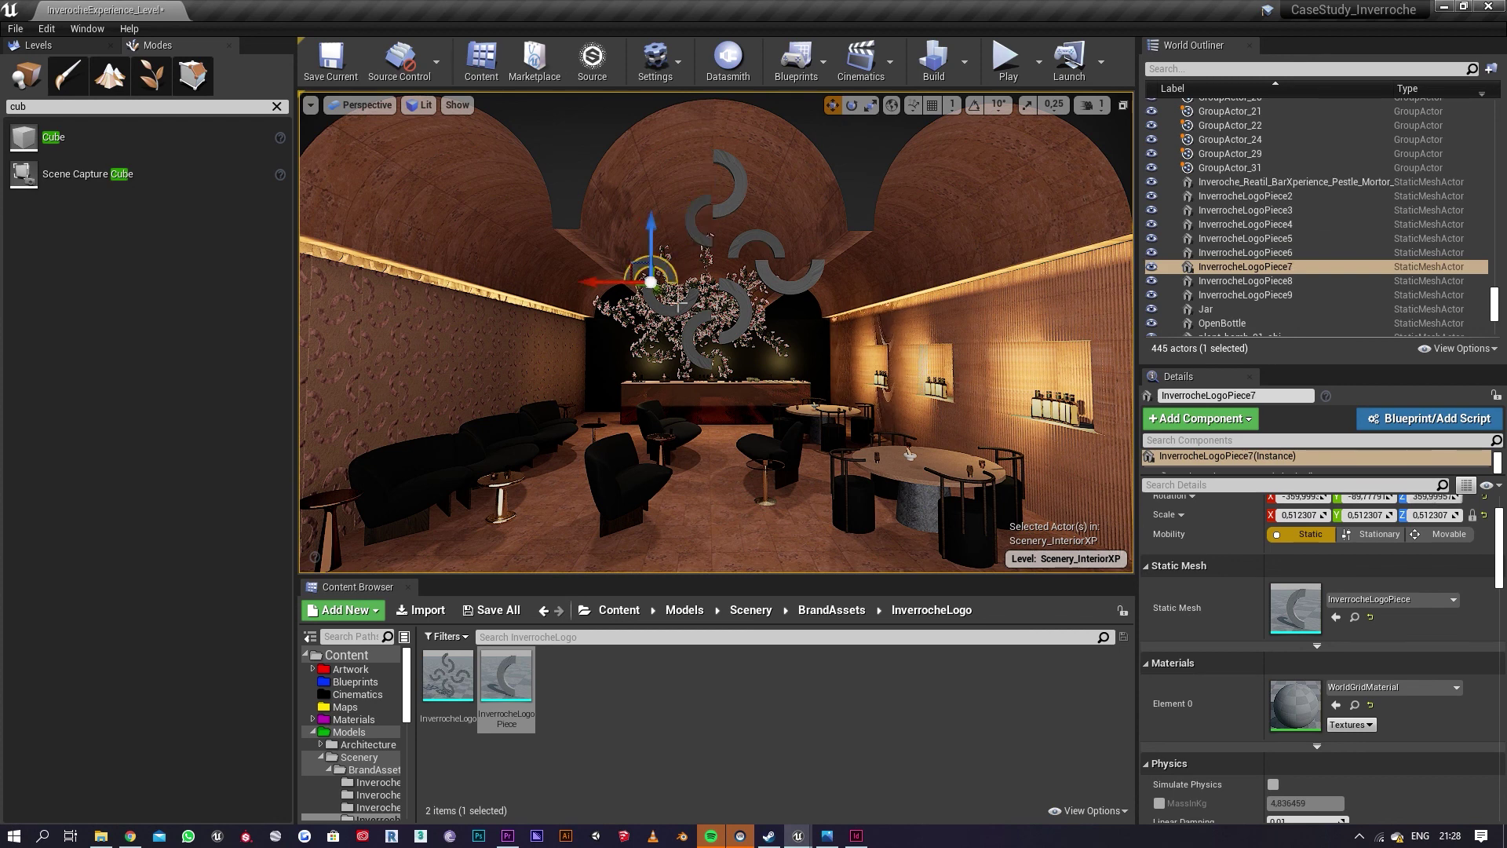
{"action": "left_click", "coordinate": [682, 314], "text": "ctrl"}
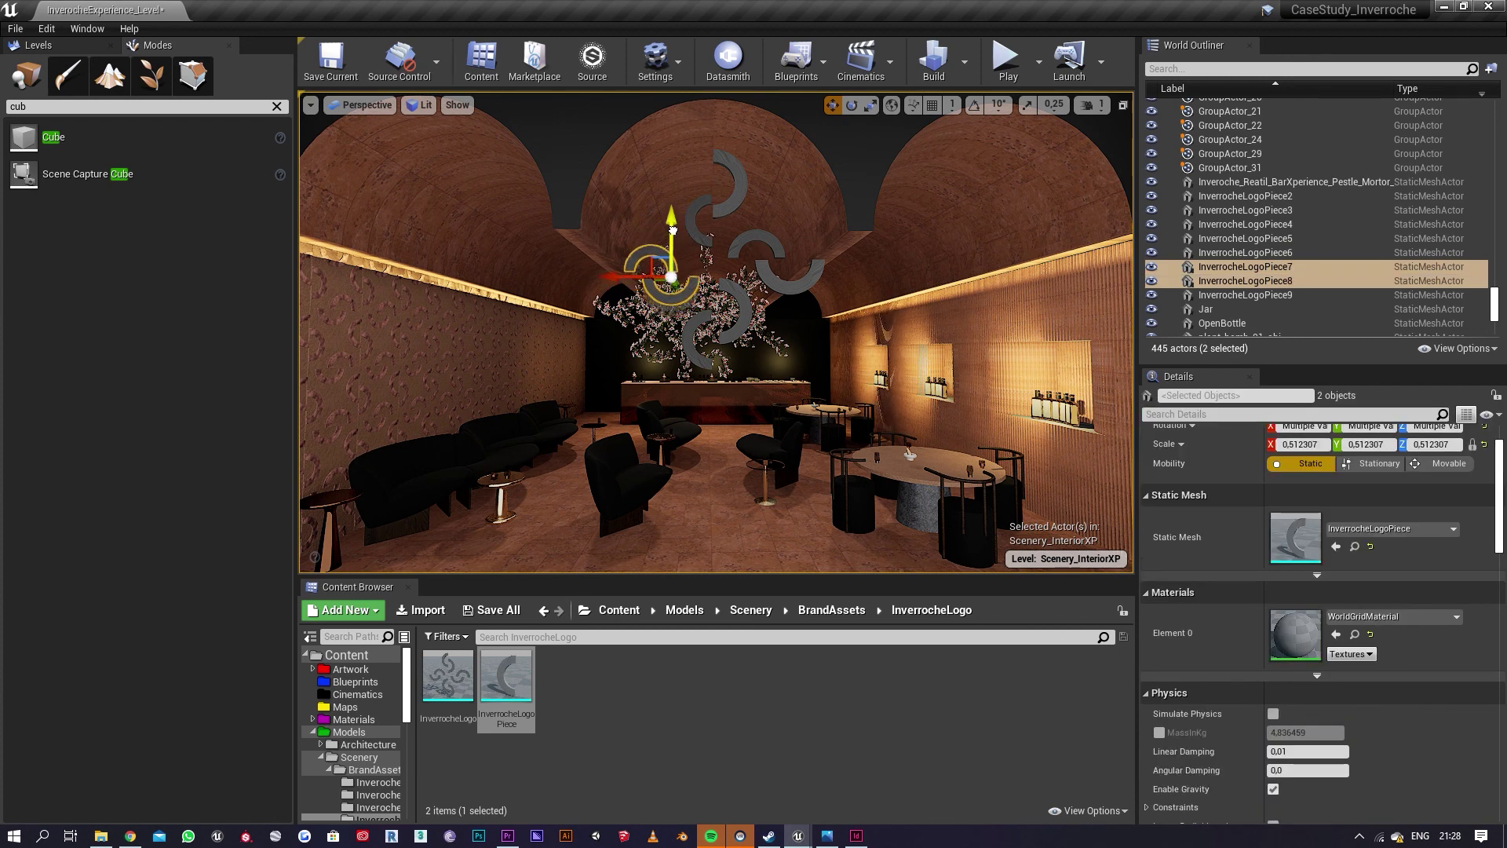
{"action": "left_click_drag", "start_coordinate": [675, 224], "coordinate": [677, 222]}
{"action": "right_click_drag", "start_coordinate": [771, 277], "coordinate": [771, 289]}
{"action": "key", "text": "s"}
{"action": "key", "text": "w"}
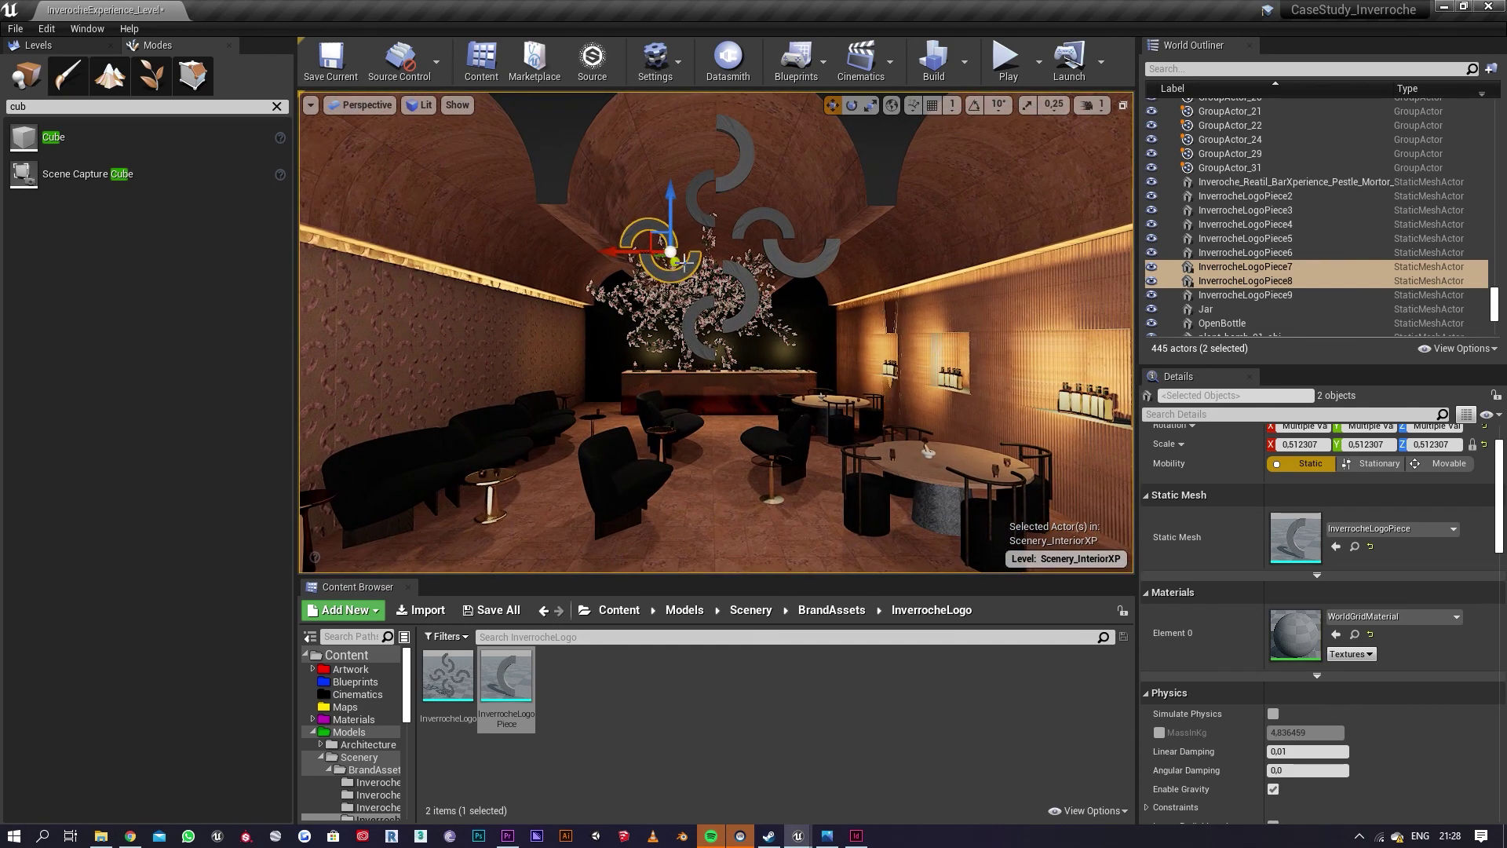
{"action": "left_click", "coordinate": [740, 279]}
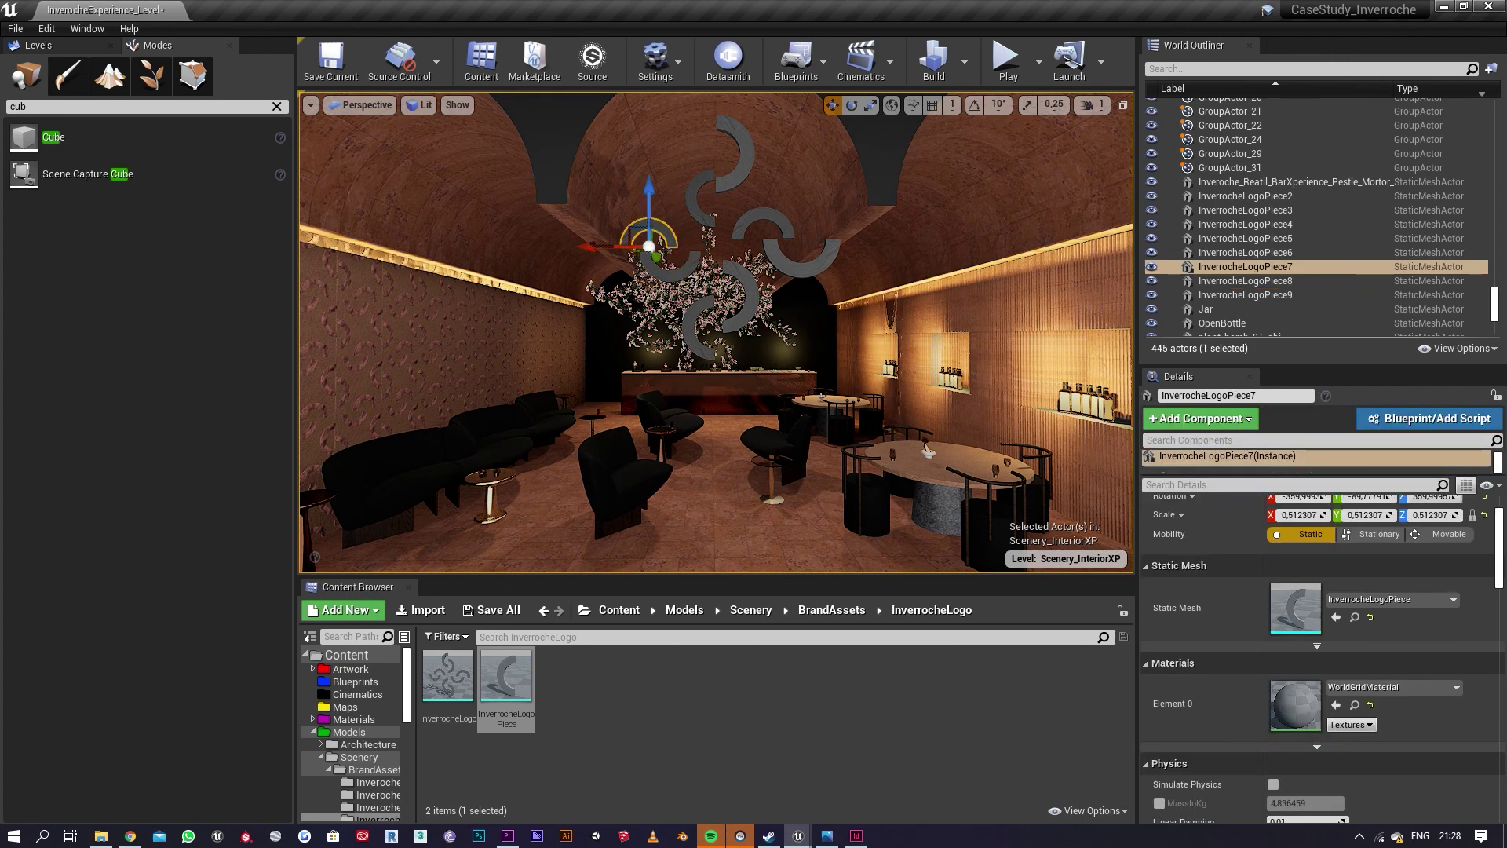
{"action": "left_click", "coordinate": [730, 127]}
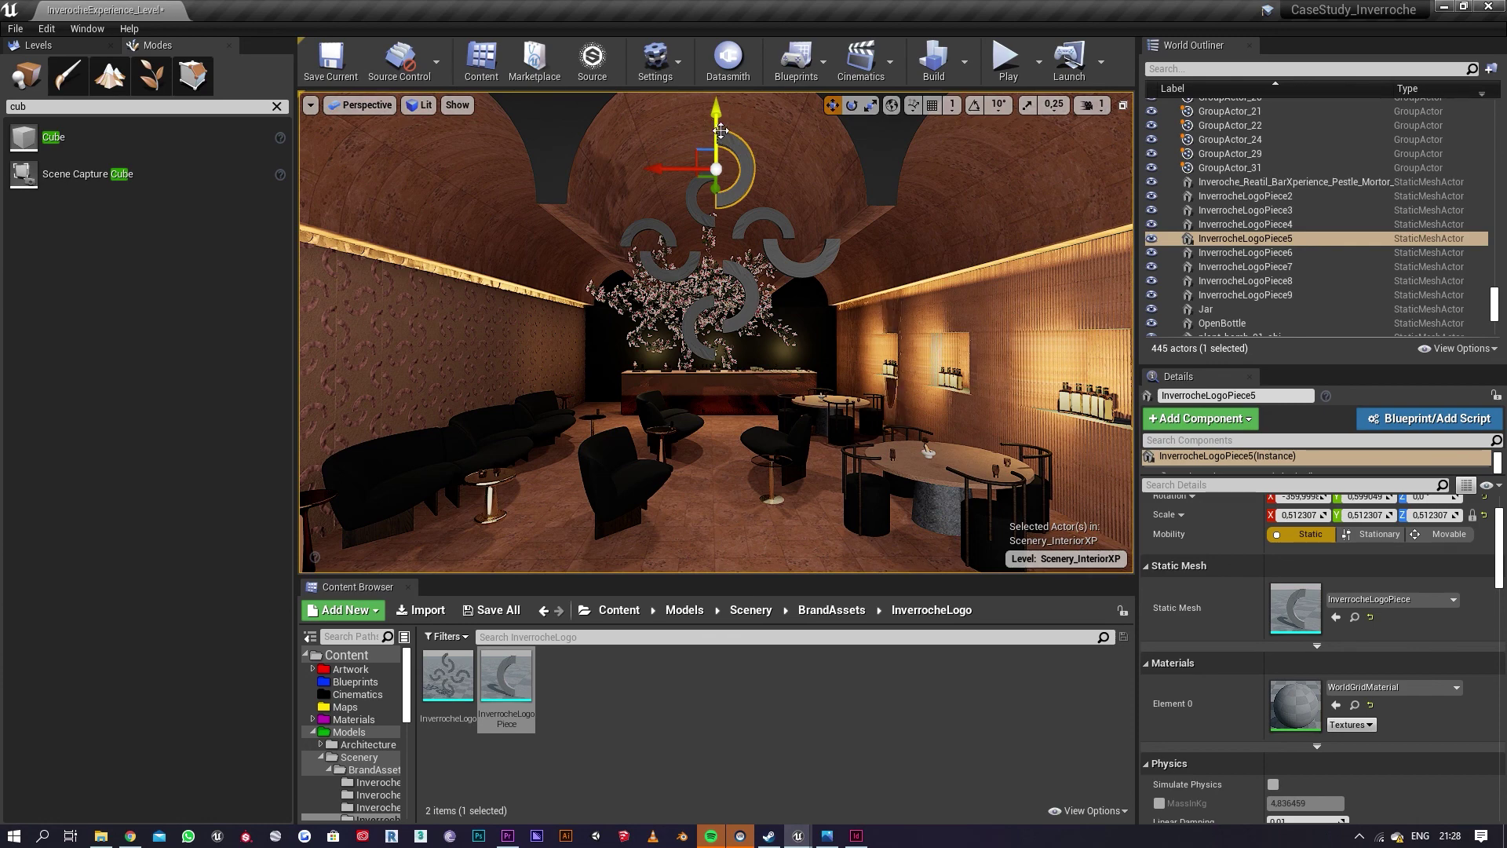
Step: Examine the suspended logo's composition from several viewpoints across the front of the room
{"action": "key", "text": "e"}
{"action": "mouse_move", "coordinate": [721, 130]}
{"action": "right_mouse_down"}
{"action": "mouse_move", "coordinate": [708, 83]}
{"action": "mouse_move", "coordinate": [705, 126]}
{"action": "mouse_move", "coordinate": [677, 111]}
{"action": "mouse_move", "coordinate": [700, 115]}
{"action": "right_mouse_up"}
{"action": "key", "text": "s"}
{"action": "key", "text": "d"}
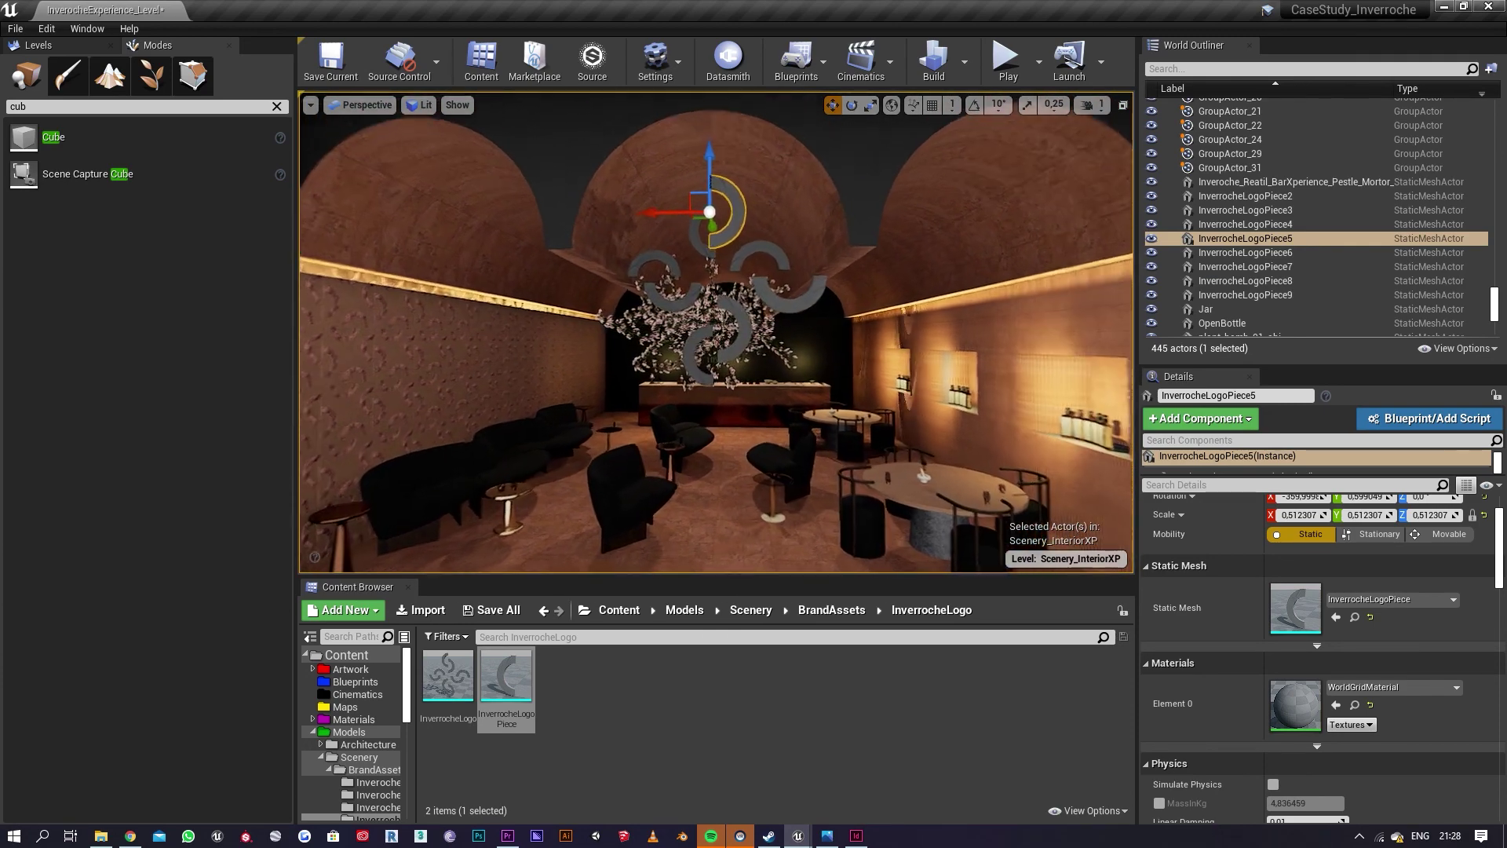
{"action": "right_click_drag", "start_coordinate": [695, 177], "coordinate": [698, 135]}
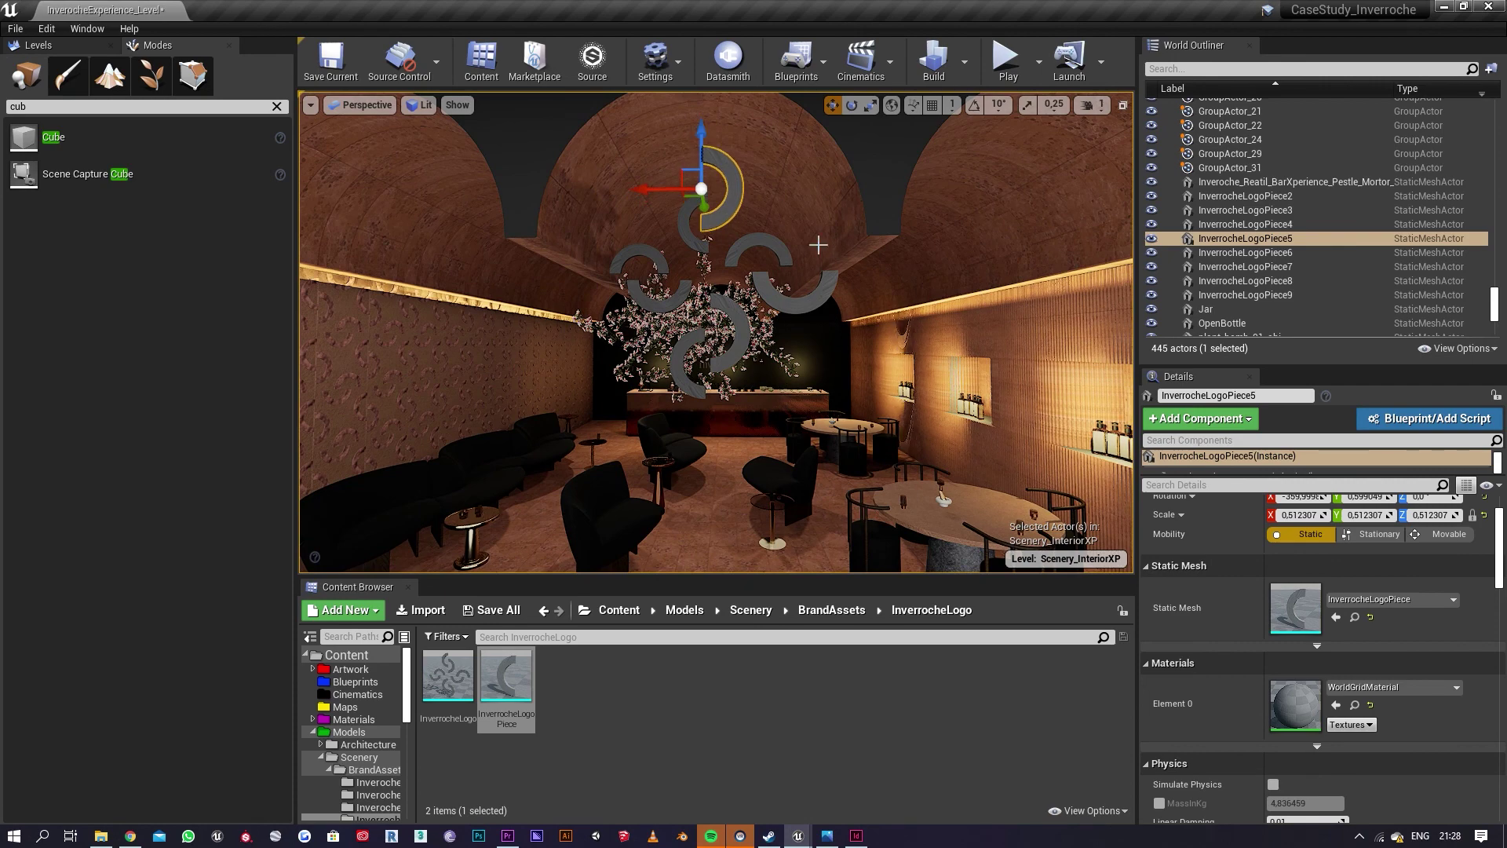
{"action": "right_click_drag", "start_coordinate": [818, 245], "coordinate": [855, 245]}
{"action": "key", "text": "a"}
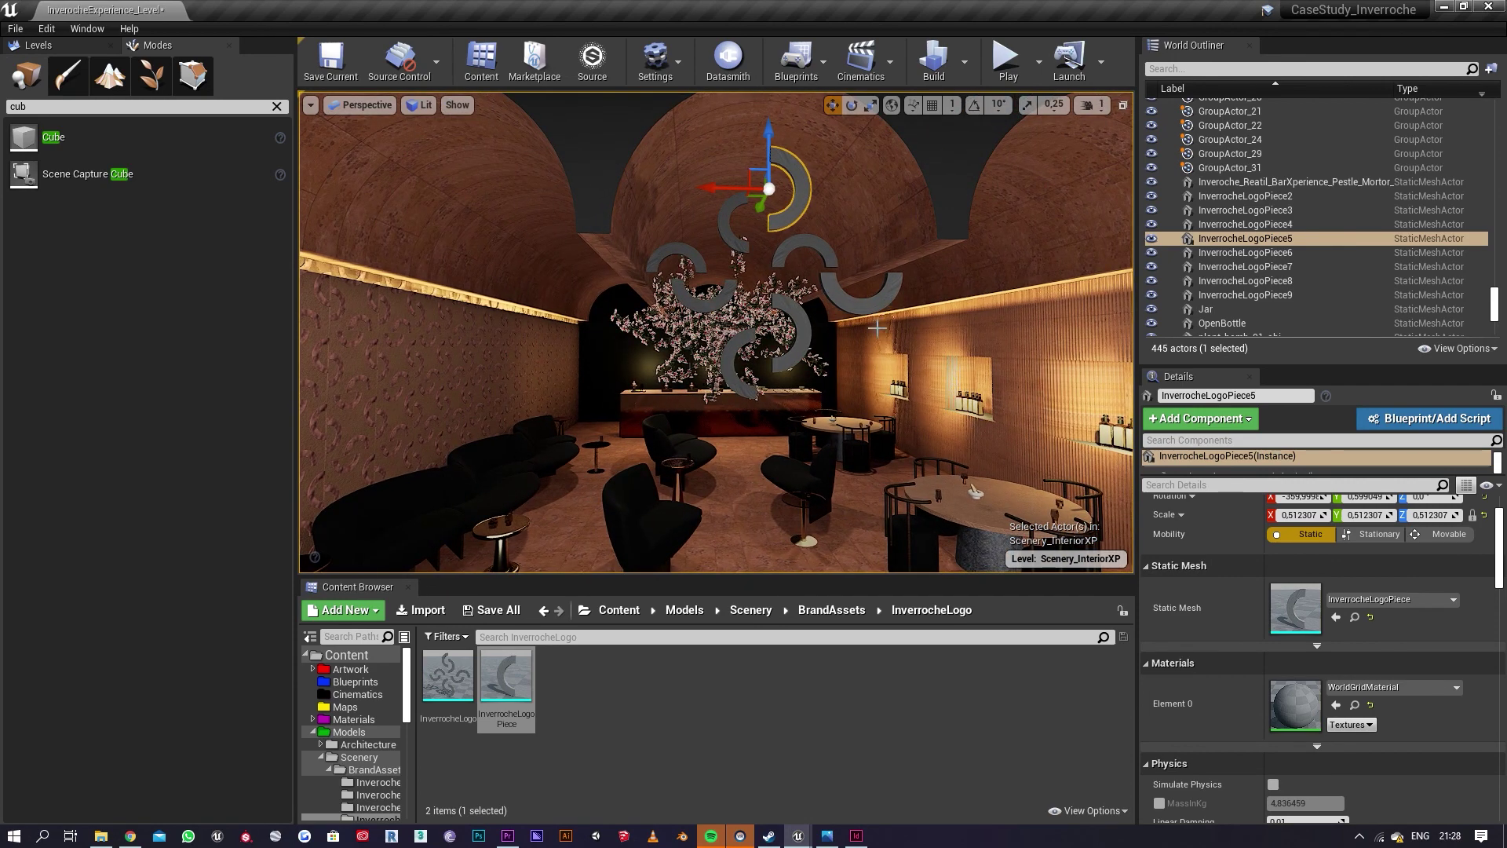
{"action": "key", "text": "d"}
{"action": "right_click_drag", "start_coordinate": [878, 328], "coordinate": [876, 334]}
{"action": "scroll", "coordinate": [742, 484], "scroll_direction": "down", "scroll_amount": 5}
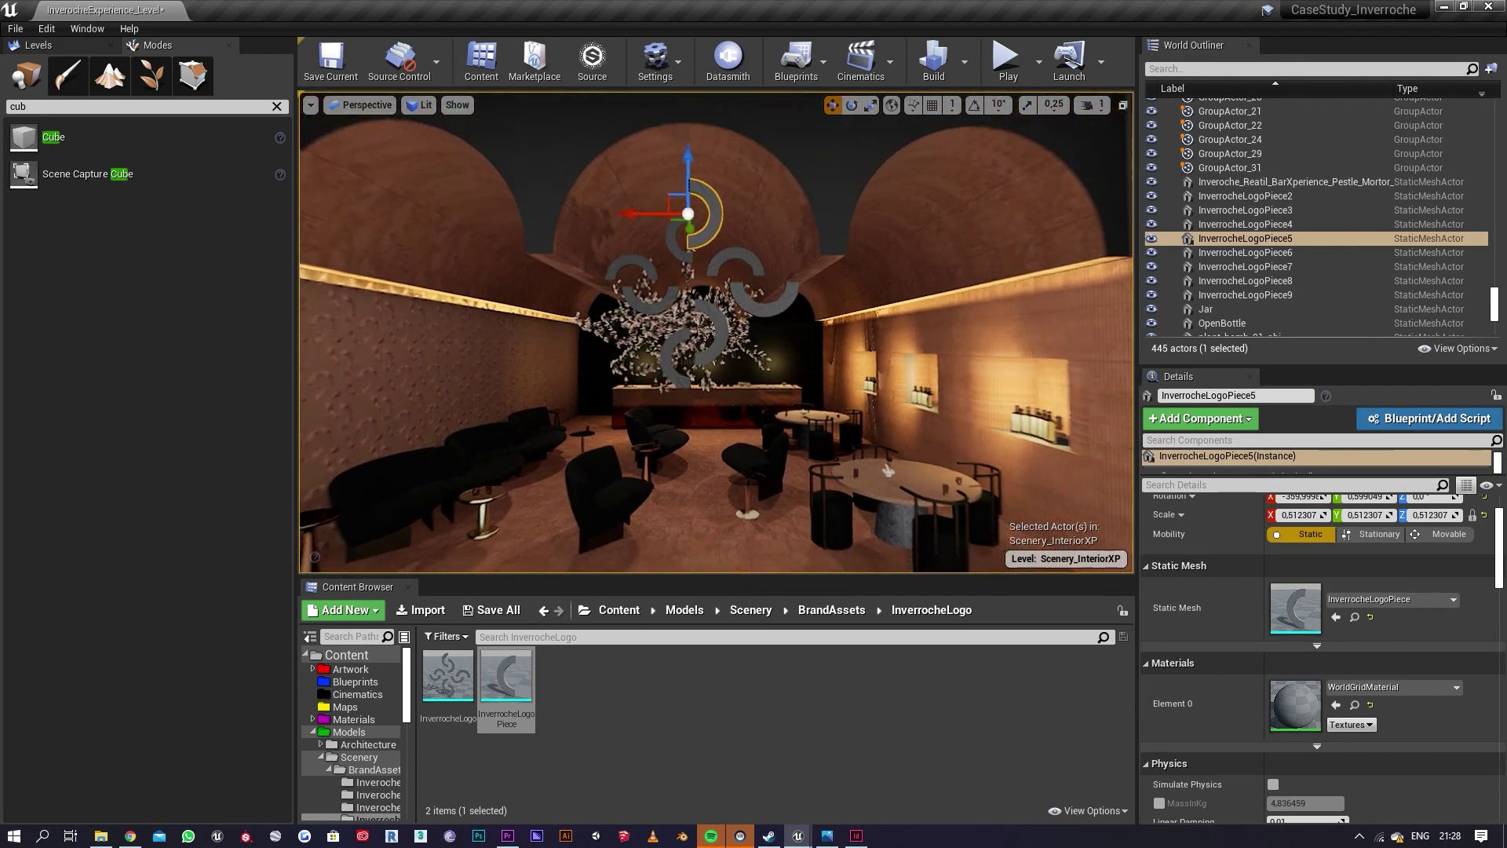
{"action": "scroll", "coordinate": [693, 423], "scroll_direction": "up", "scroll_amount": 3}
{"action": "right_click_drag", "start_coordinate": [693, 422], "coordinate": [683, 393]}
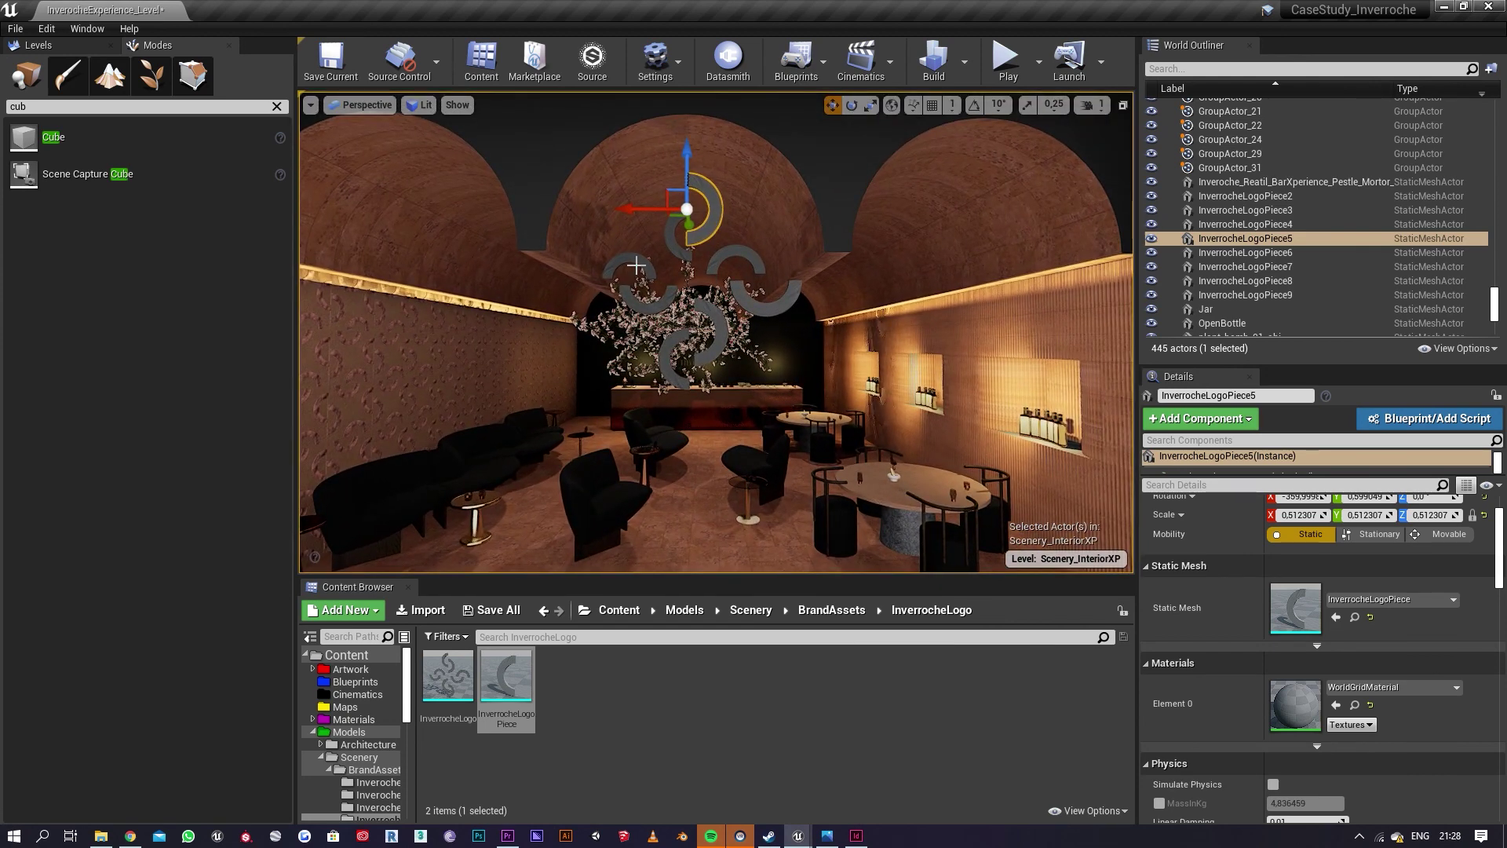
Step: Enlarge the upper arc of the logo's left arm to a uniform scale of about 0.55
{"action": "left_click", "coordinate": [640, 262]}
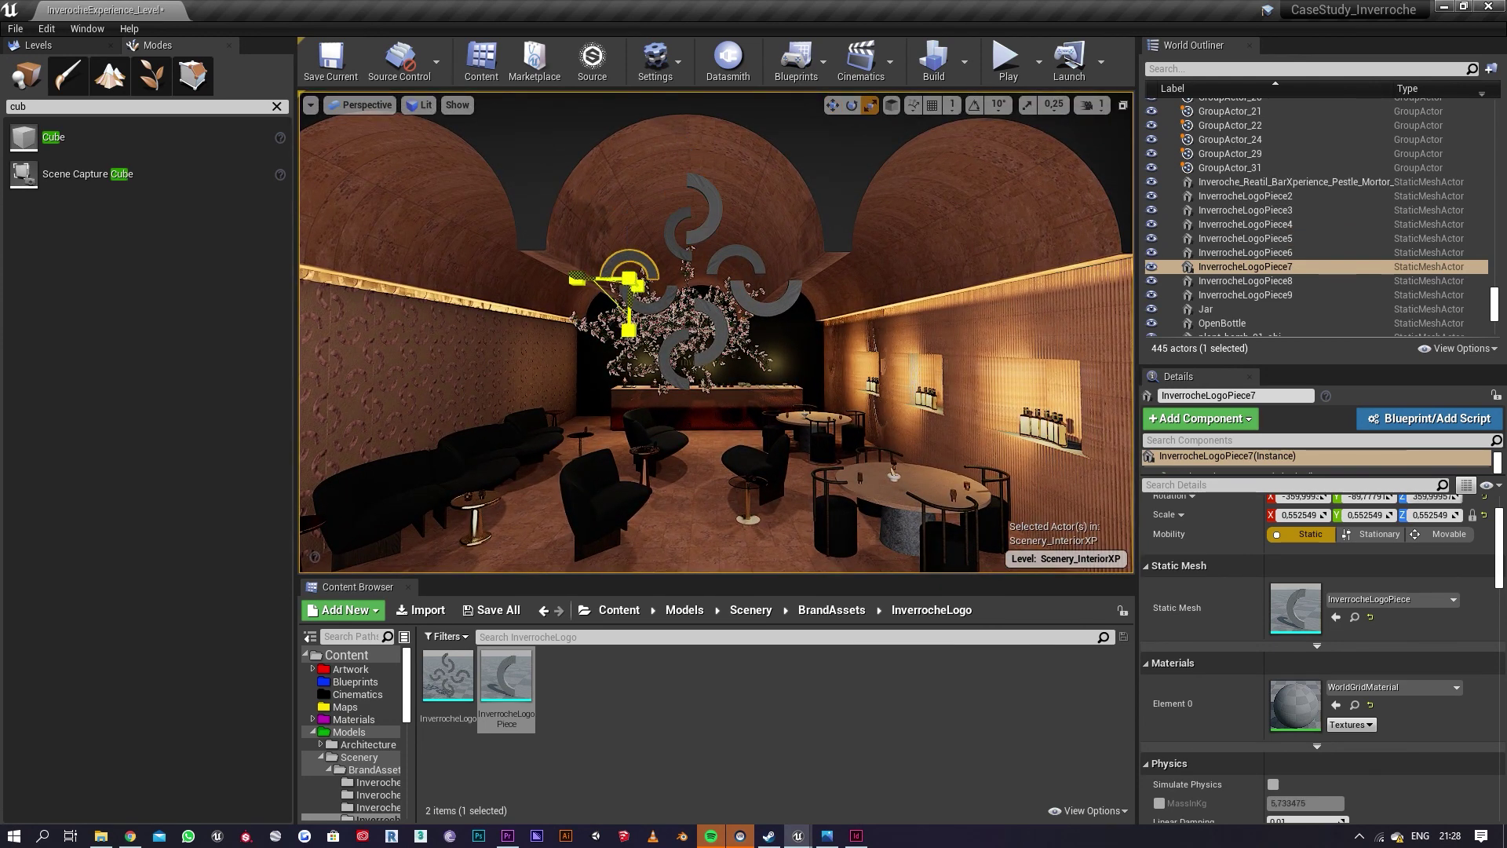
{"action": "left_click", "coordinate": [653, 293]}
{"action": "key", "text": "r"}
Step: Shrink the right arm's lower arc to about 0.45 scale and the lower arm's right-facing arc to about 0.47
{"action": "left_click", "coordinate": [769, 305]}
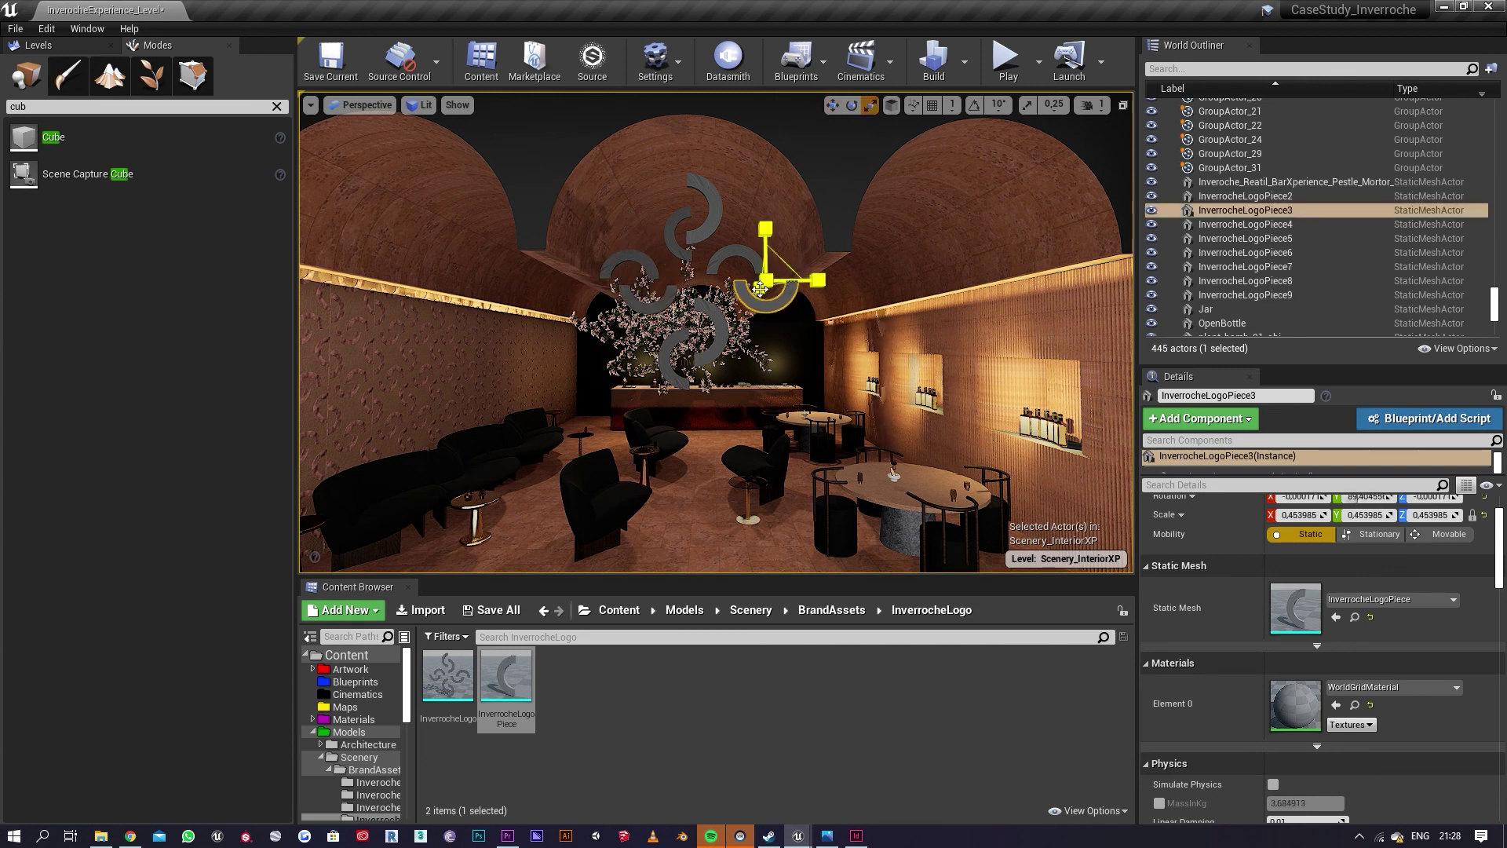
{"action": "left_click", "coordinate": [721, 334]}
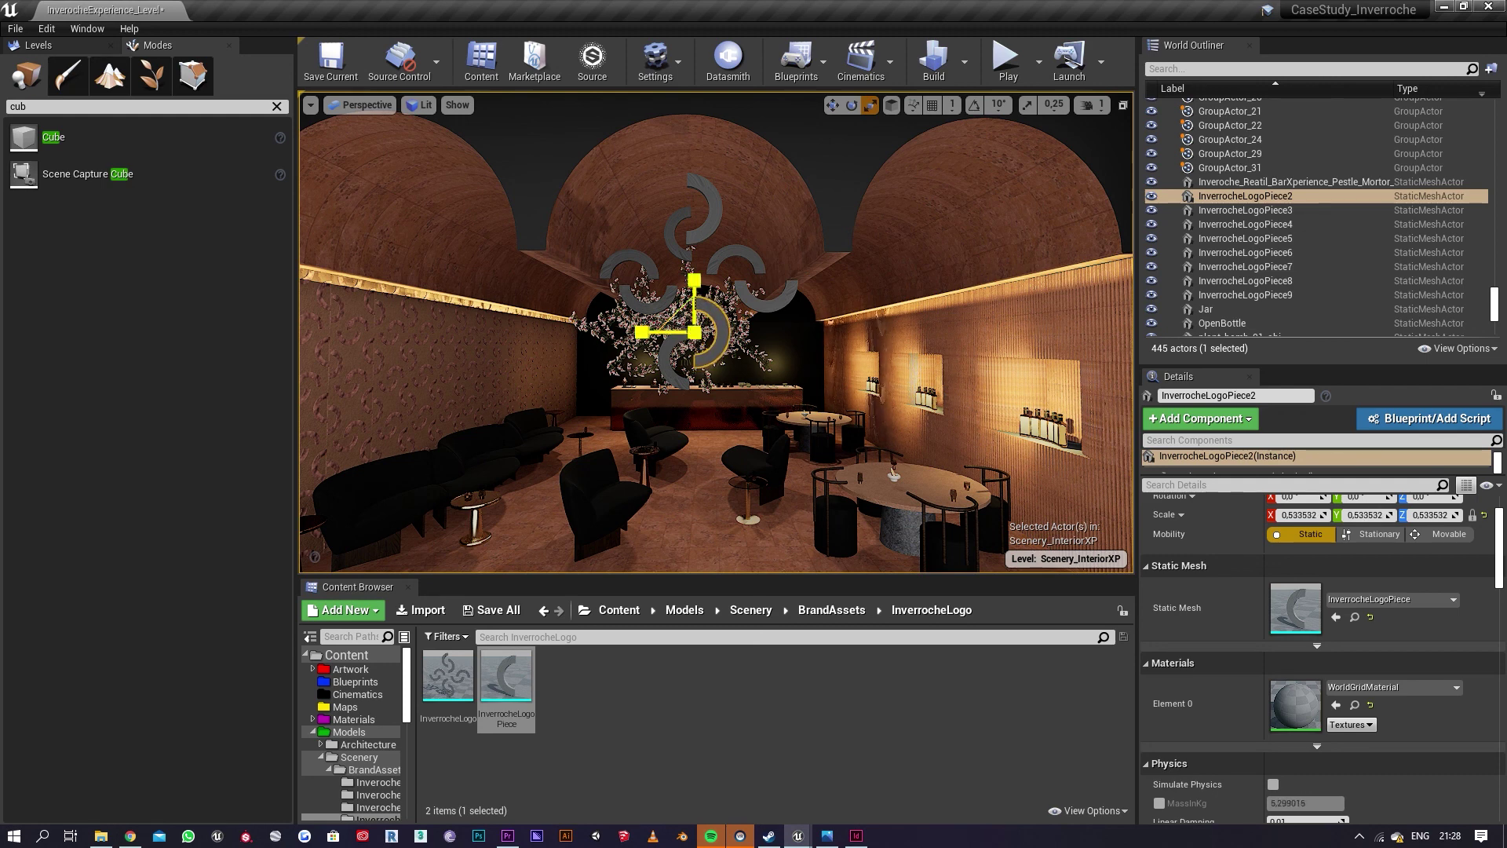
{"action": "left_click_drag", "start_coordinate": [694, 332], "coordinate": [682, 341]}
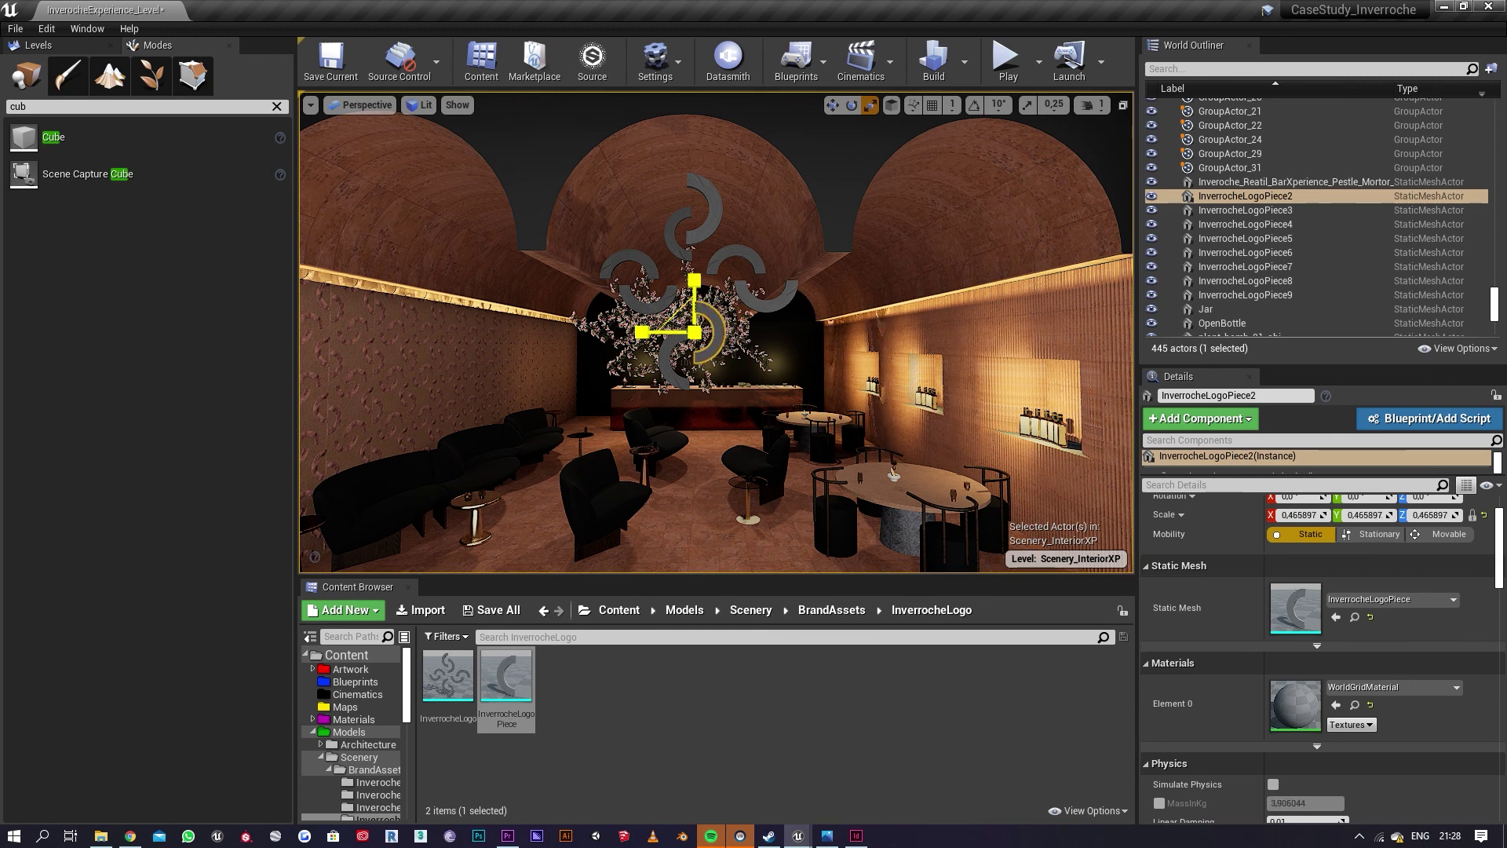
Step: Shrink the top arm's right-facing arc to about 0.41 scale, lower it slightly and clear the selection
{"action": "right_click_drag", "start_coordinate": [803, 353], "coordinate": [873, 353]}
{"action": "right_click_drag", "start_coordinate": [749, 142], "coordinate": [768, 139]}
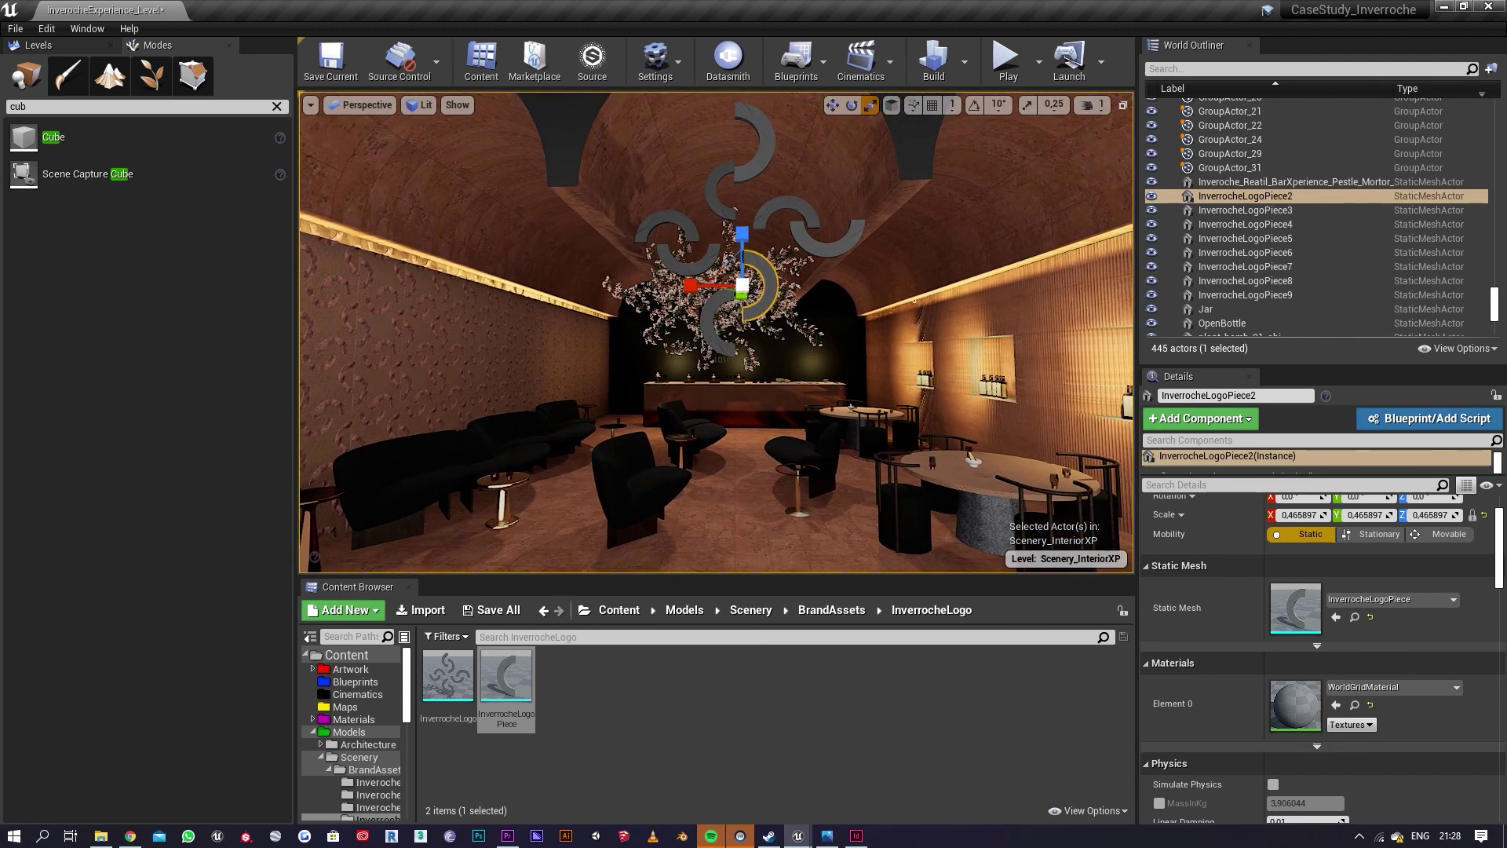
{"action": "left_click", "coordinate": [746, 169]}
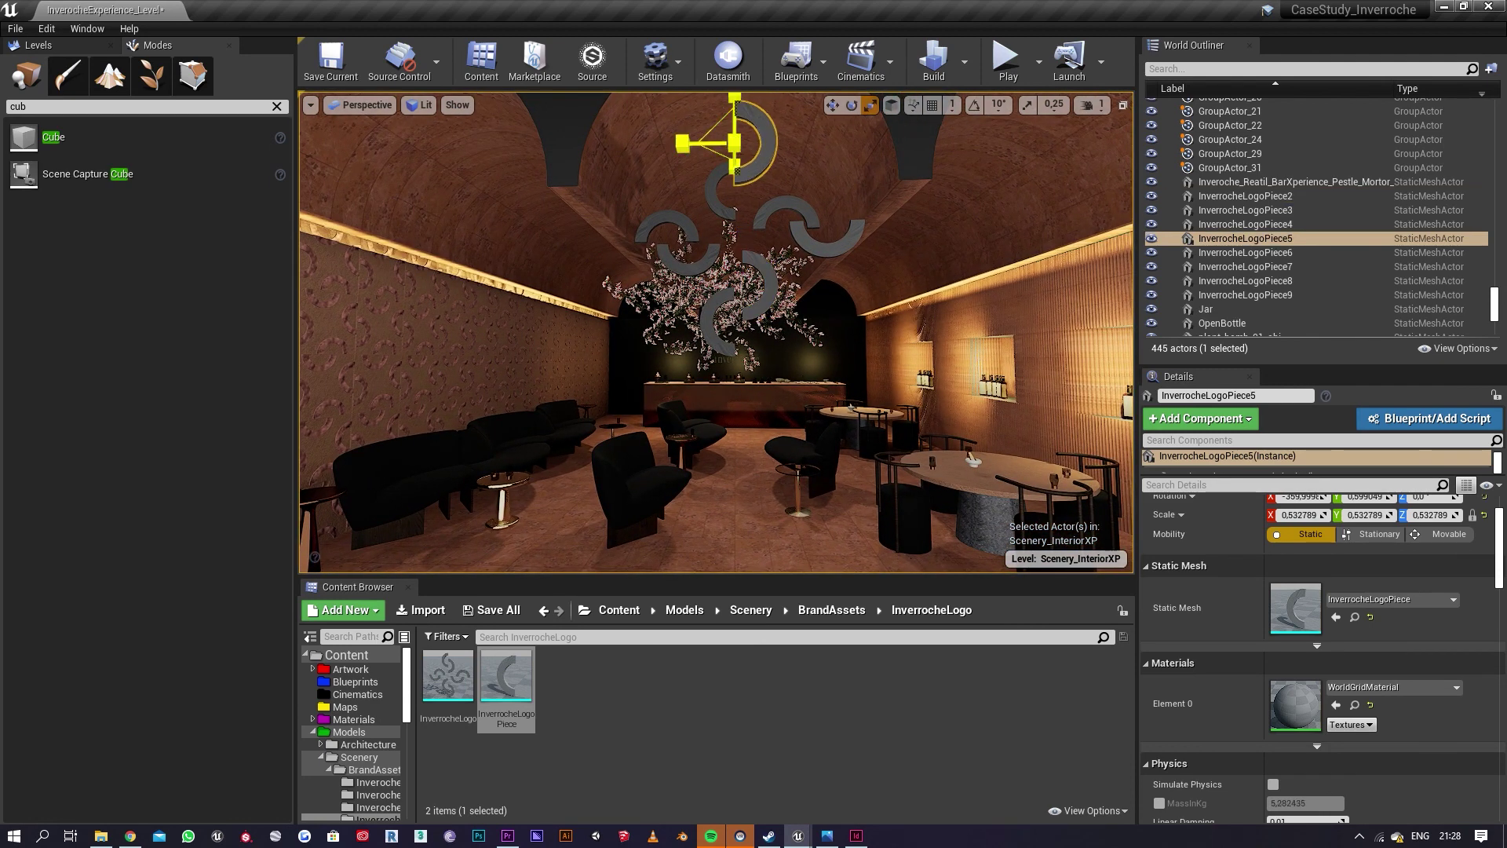
{"action": "key", "text": "w"}
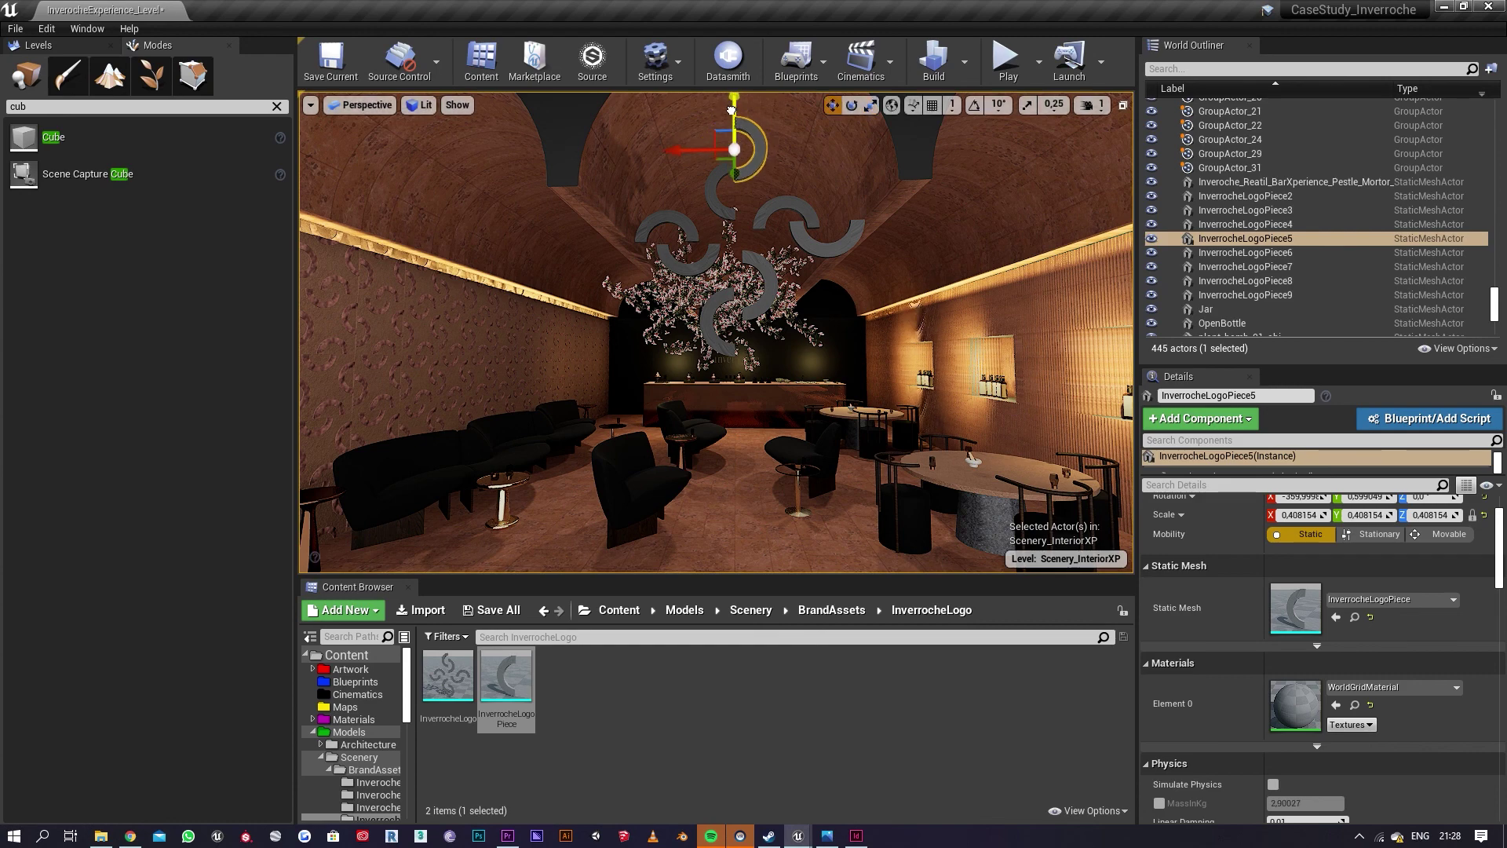
{"action": "key", "text": "s"}
{"action": "right_click_drag", "start_coordinate": [729, 121], "coordinate": [754, 141]}
{"action": "key", "text": "Escape"}
{"action": "right_click_drag", "start_coordinate": [892, 263], "coordinate": [934, 253]}
{"action": "right_click_drag", "start_coordinate": [729, 125], "coordinate": [694, 121]}
{"action": "right_click_drag", "start_coordinate": [859, 191], "coordinate": [858, 236]}
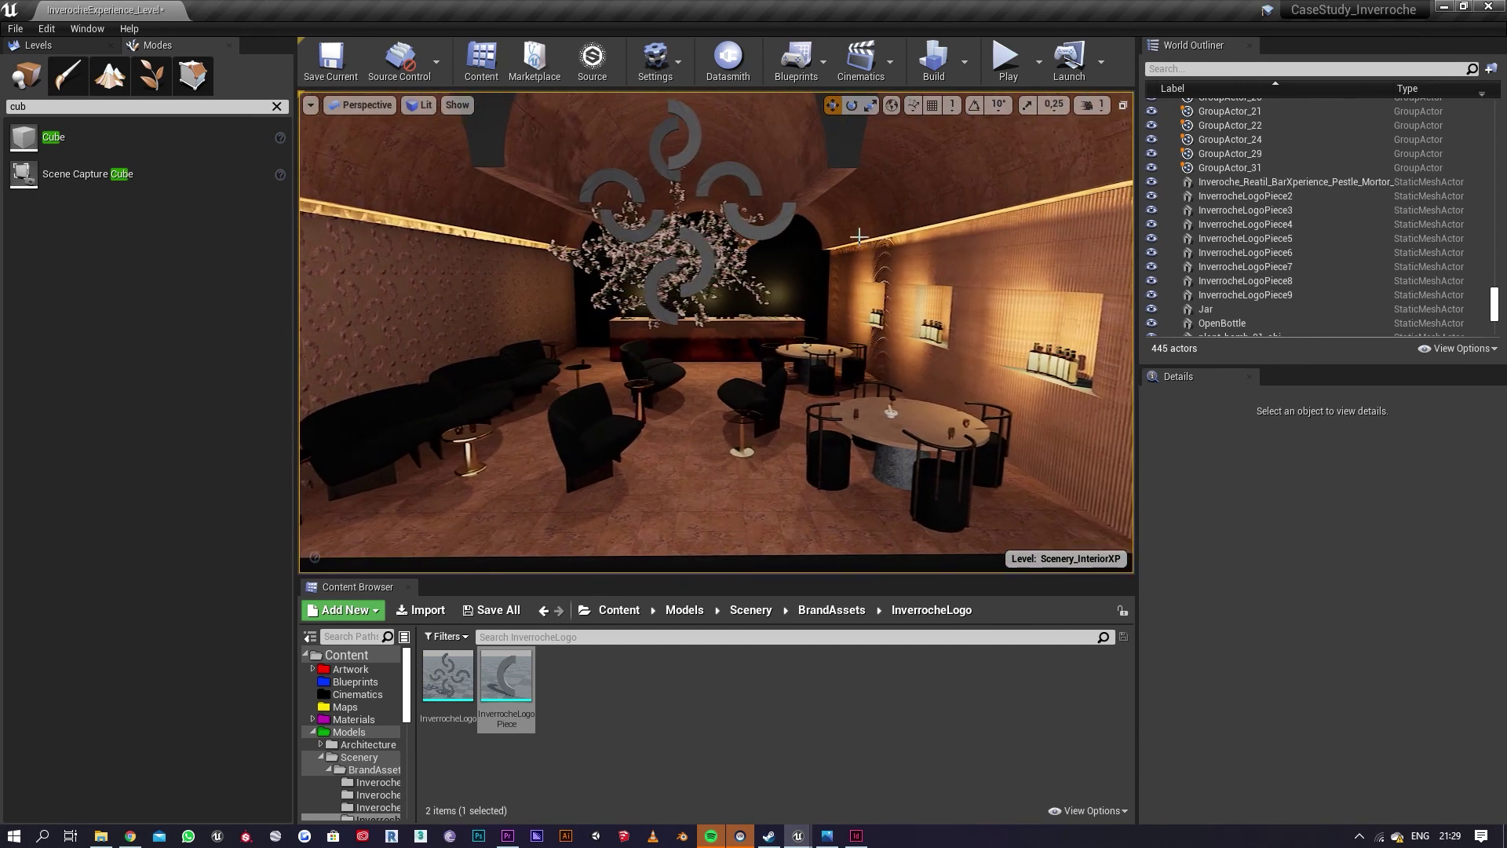
Step: Create a new material named Emmisive_Mat in the Materials/CreatedMaterials folder
{"action": "left_click", "coordinate": [619, 609]}
{"action": "double_click", "coordinate": [673, 663]}
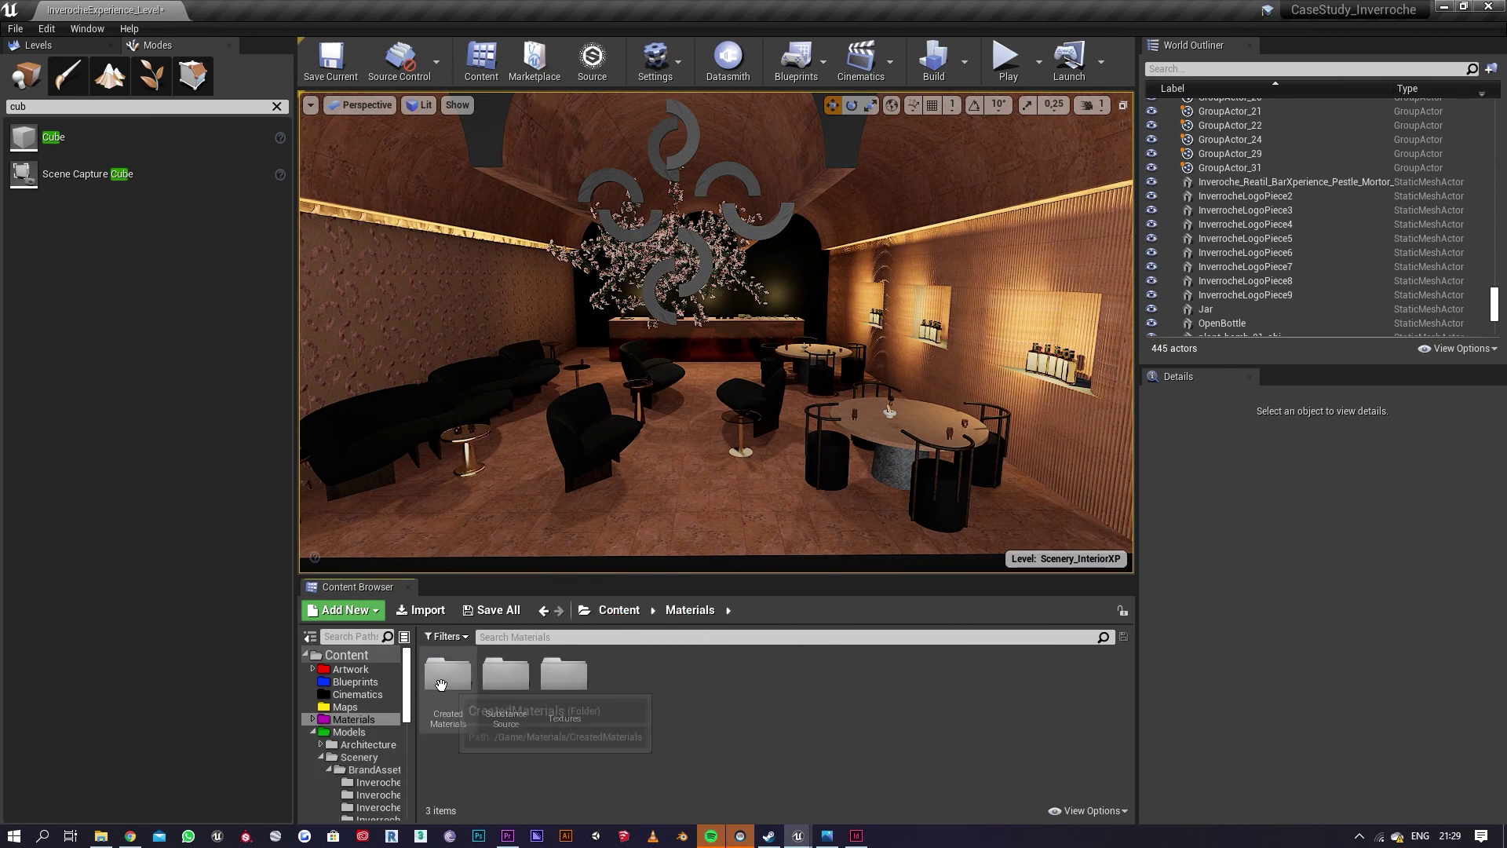
{"action": "double_click", "coordinate": [448, 674]}
{"action": "right_click", "coordinate": [751, 689]}
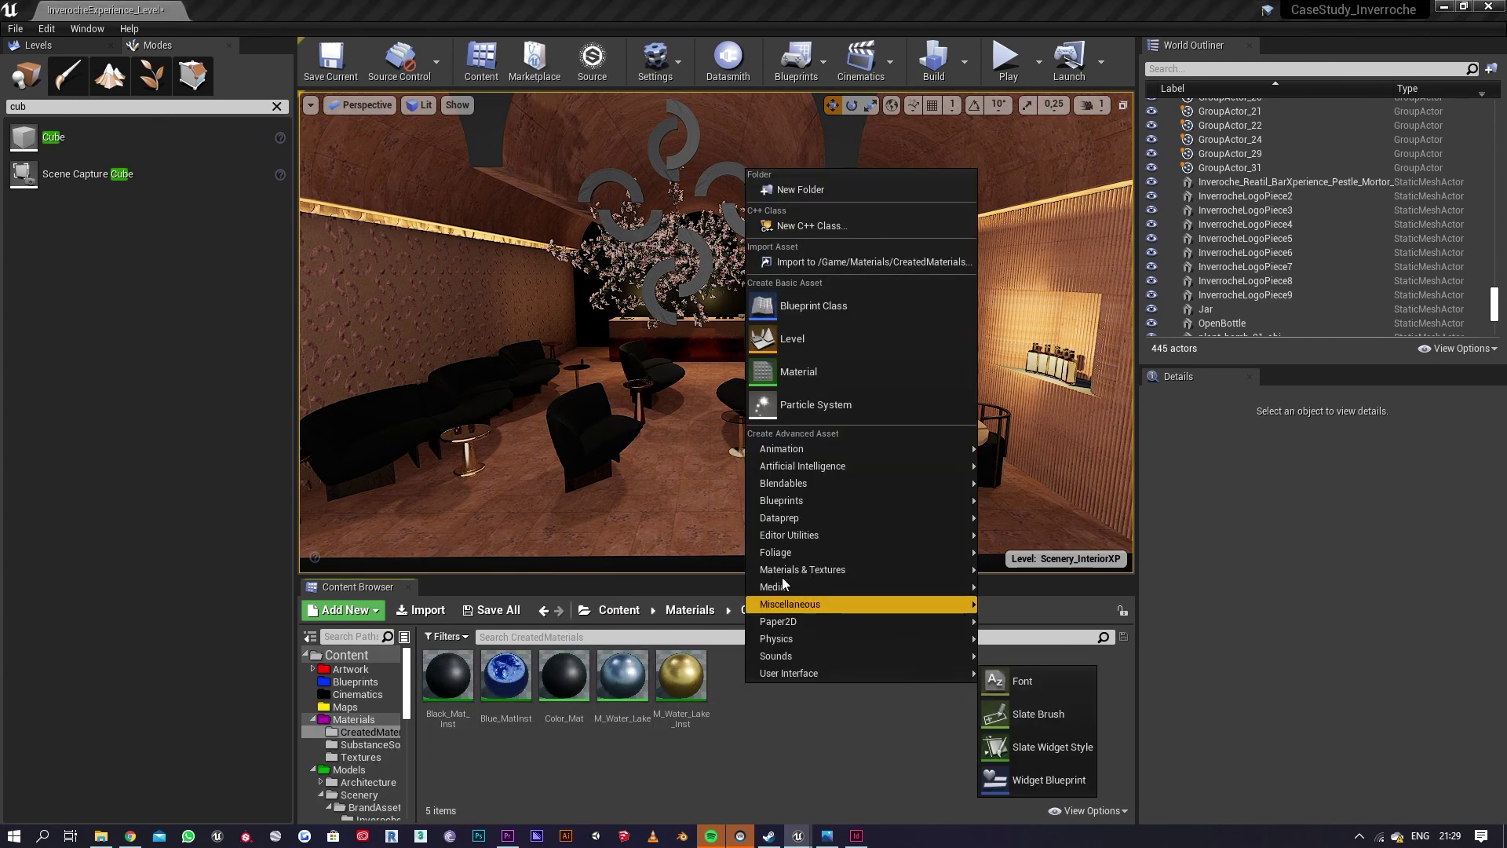
{"action": "left_click", "coordinate": [805, 375]}
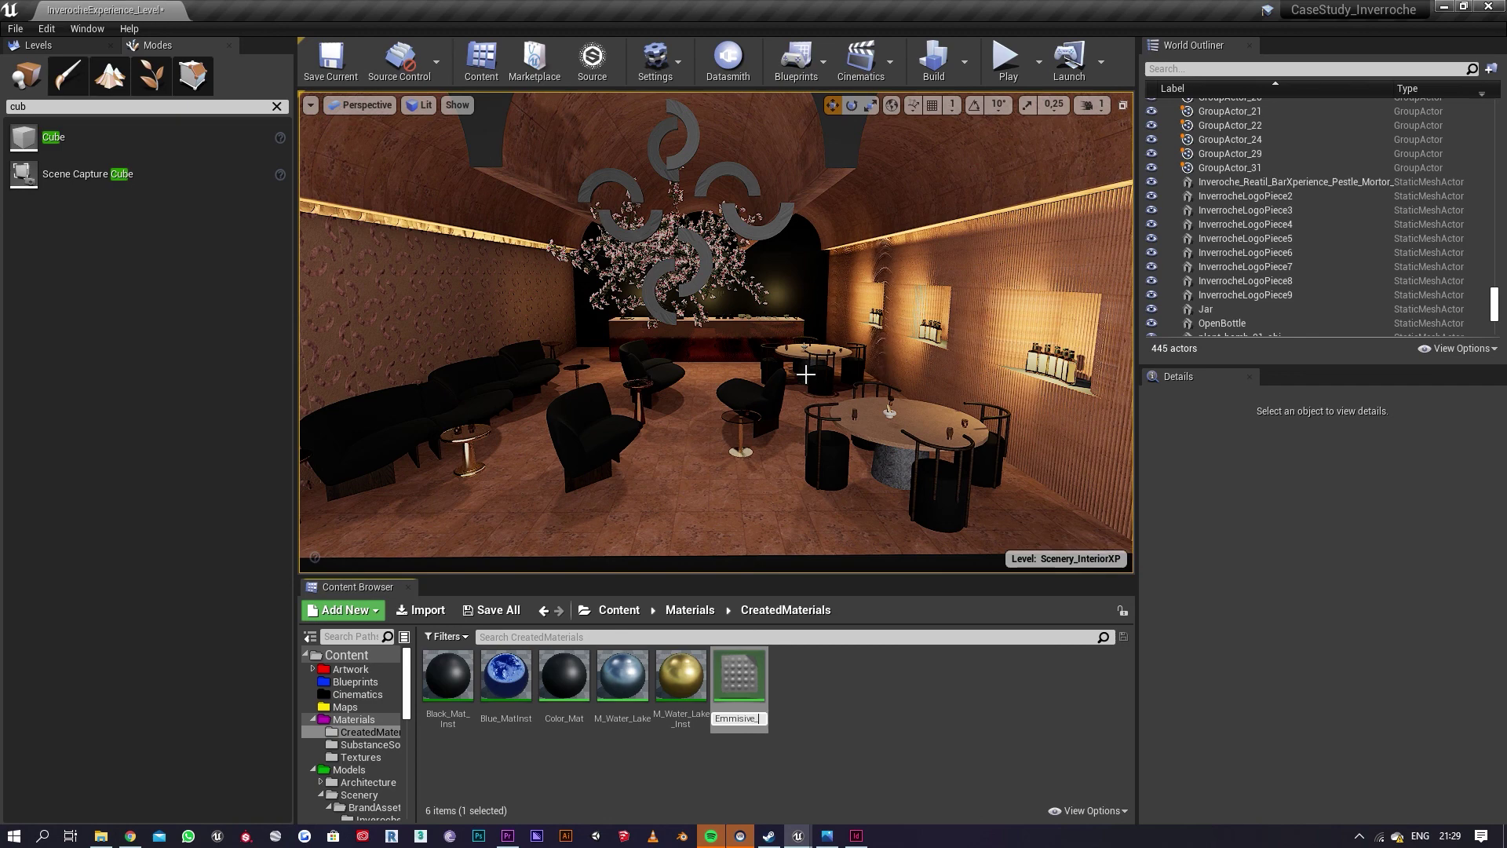
{"action": "key", "text": "Return"}
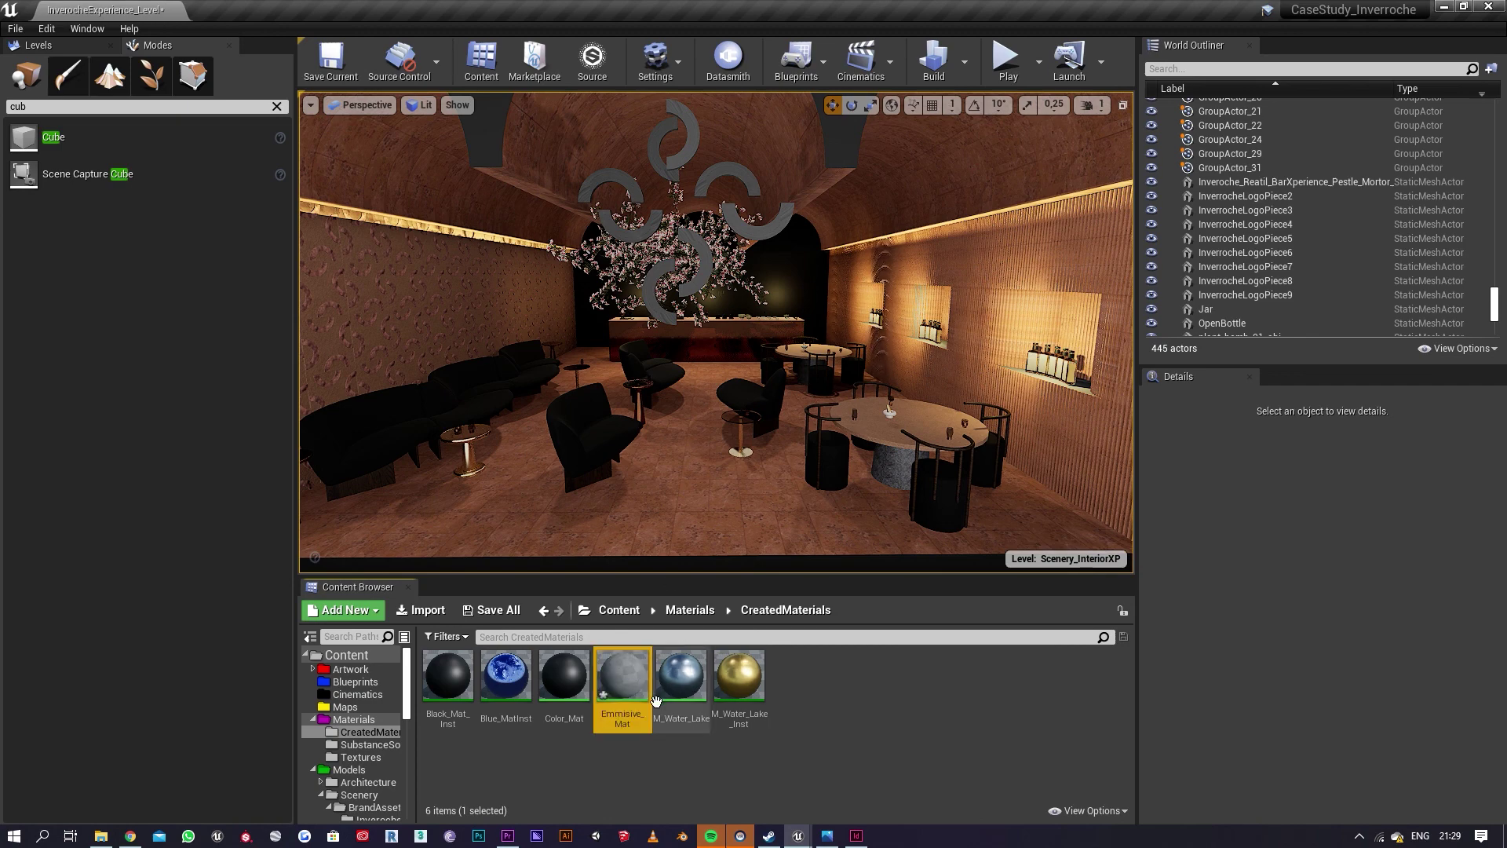
Step: Open Emmisive_Mat for editing and feed its Base Color from a new VectorParameter named Color
{"action": "double_click", "coordinate": [622, 681]}
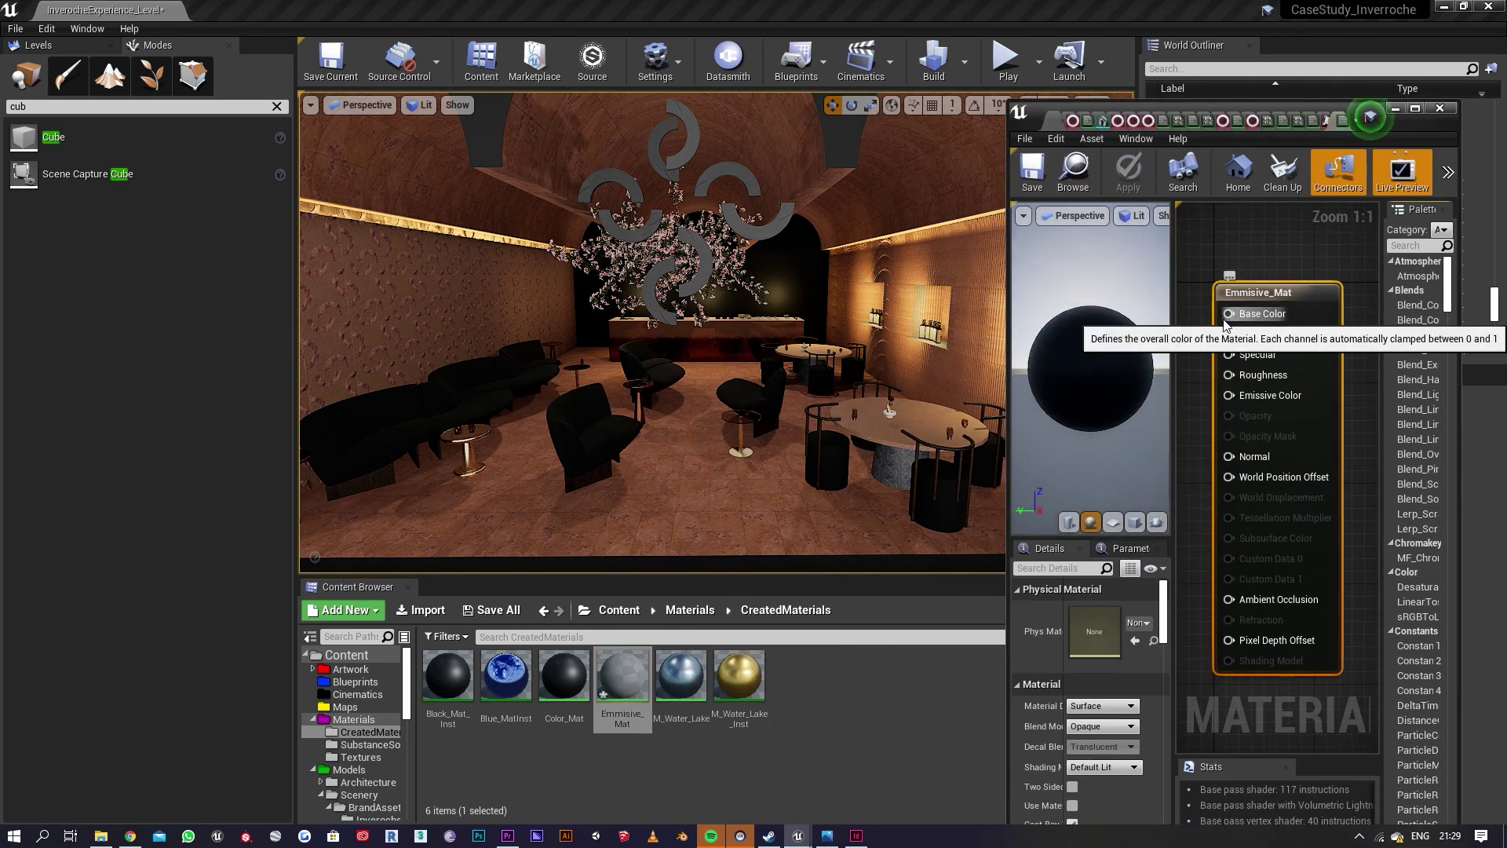
{"action": "left_click_drag", "start_coordinate": [1233, 312], "coordinate": [1380, 328]}
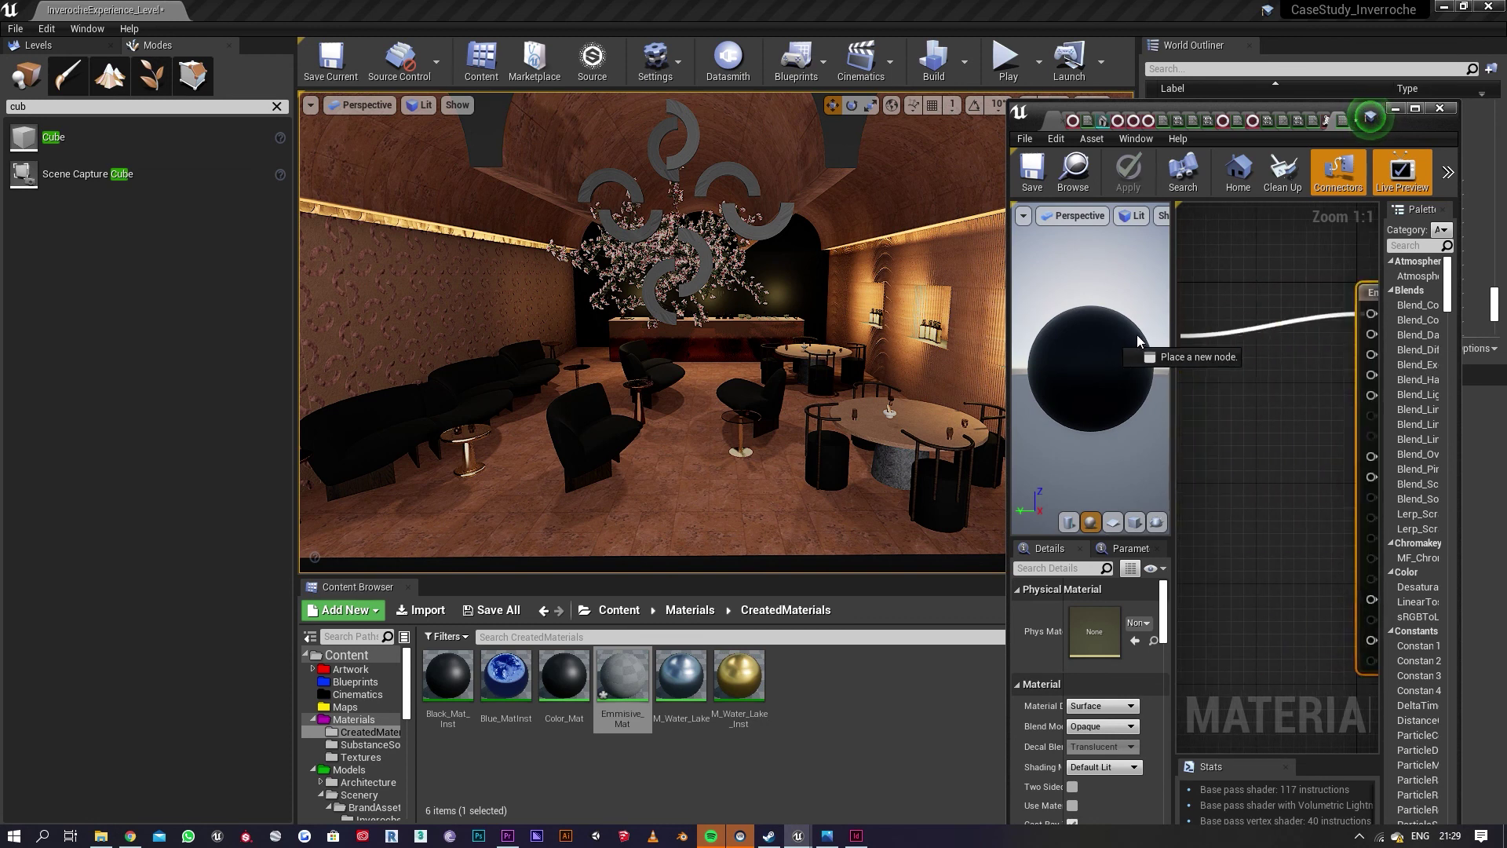
{"action": "right_click", "coordinate": [1257, 334]}
{"action": "type", "text": "color"}
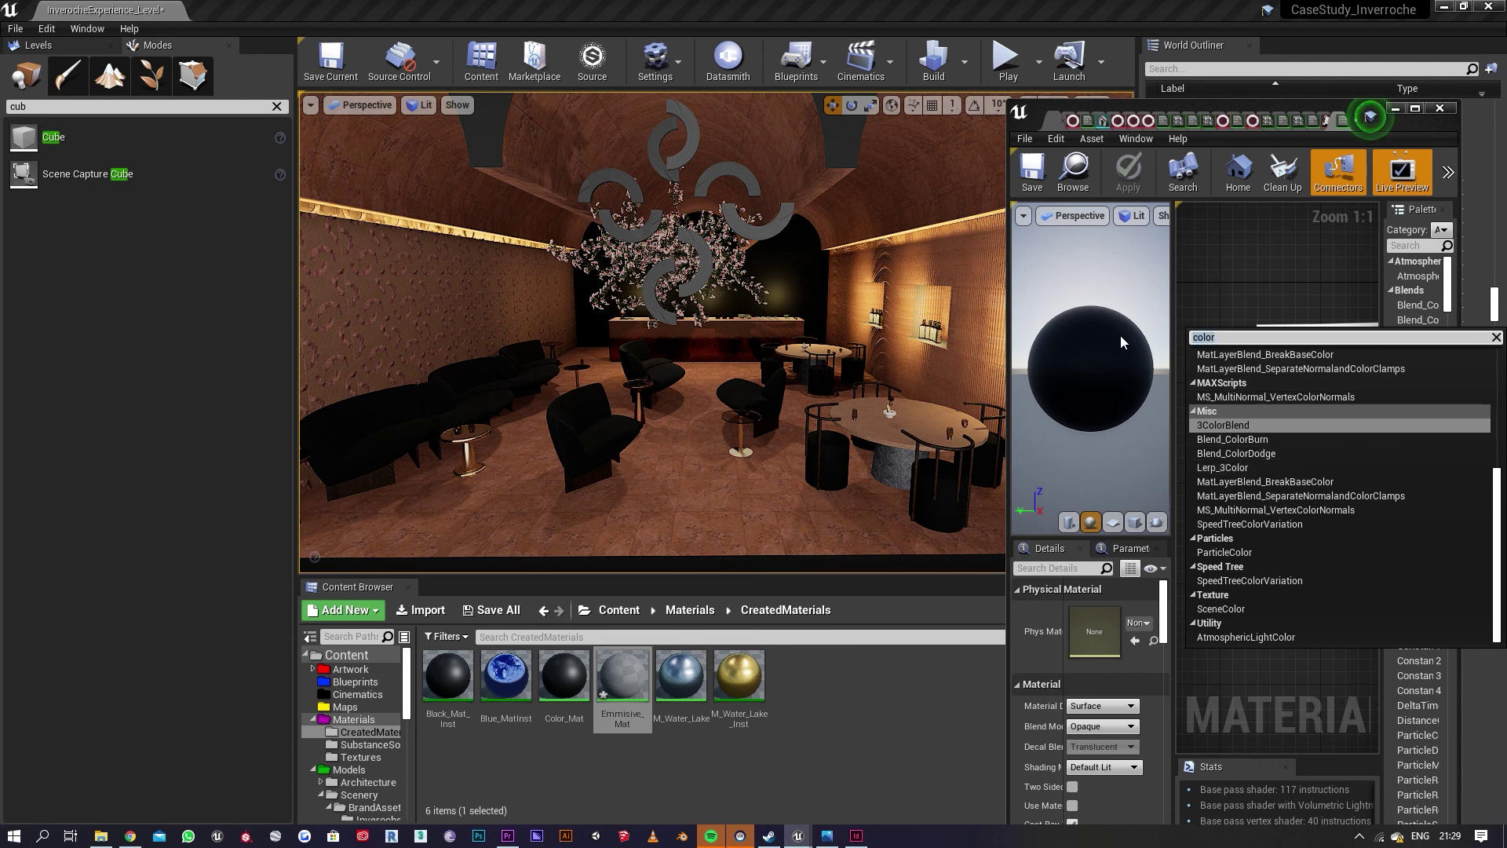
{"action": "type", "text": "vector"}
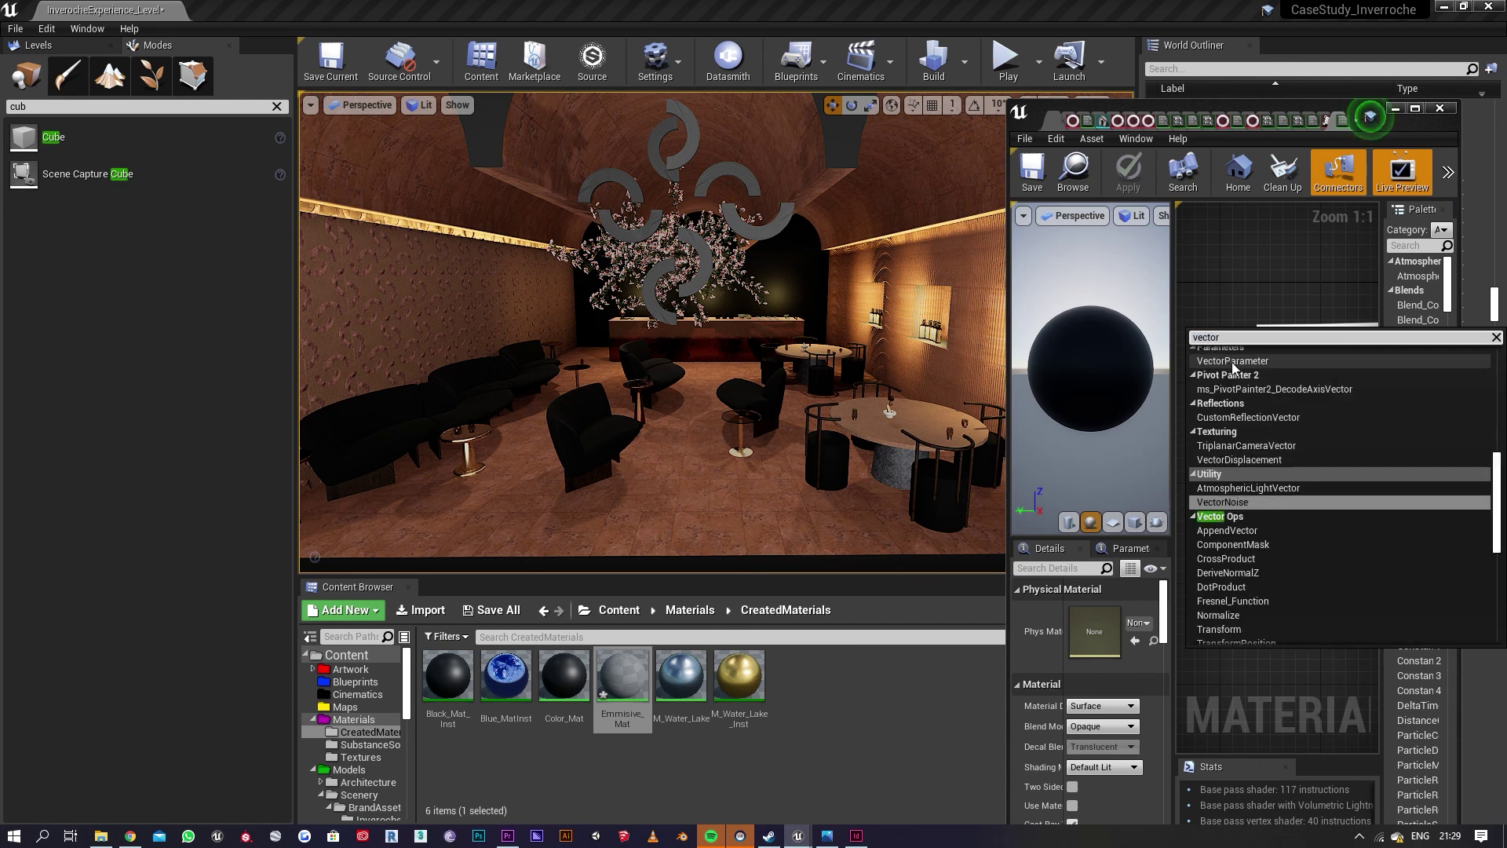
{"action": "left_click", "coordinate": [1231, 361]}
{"action": "type", "text": "Co"}
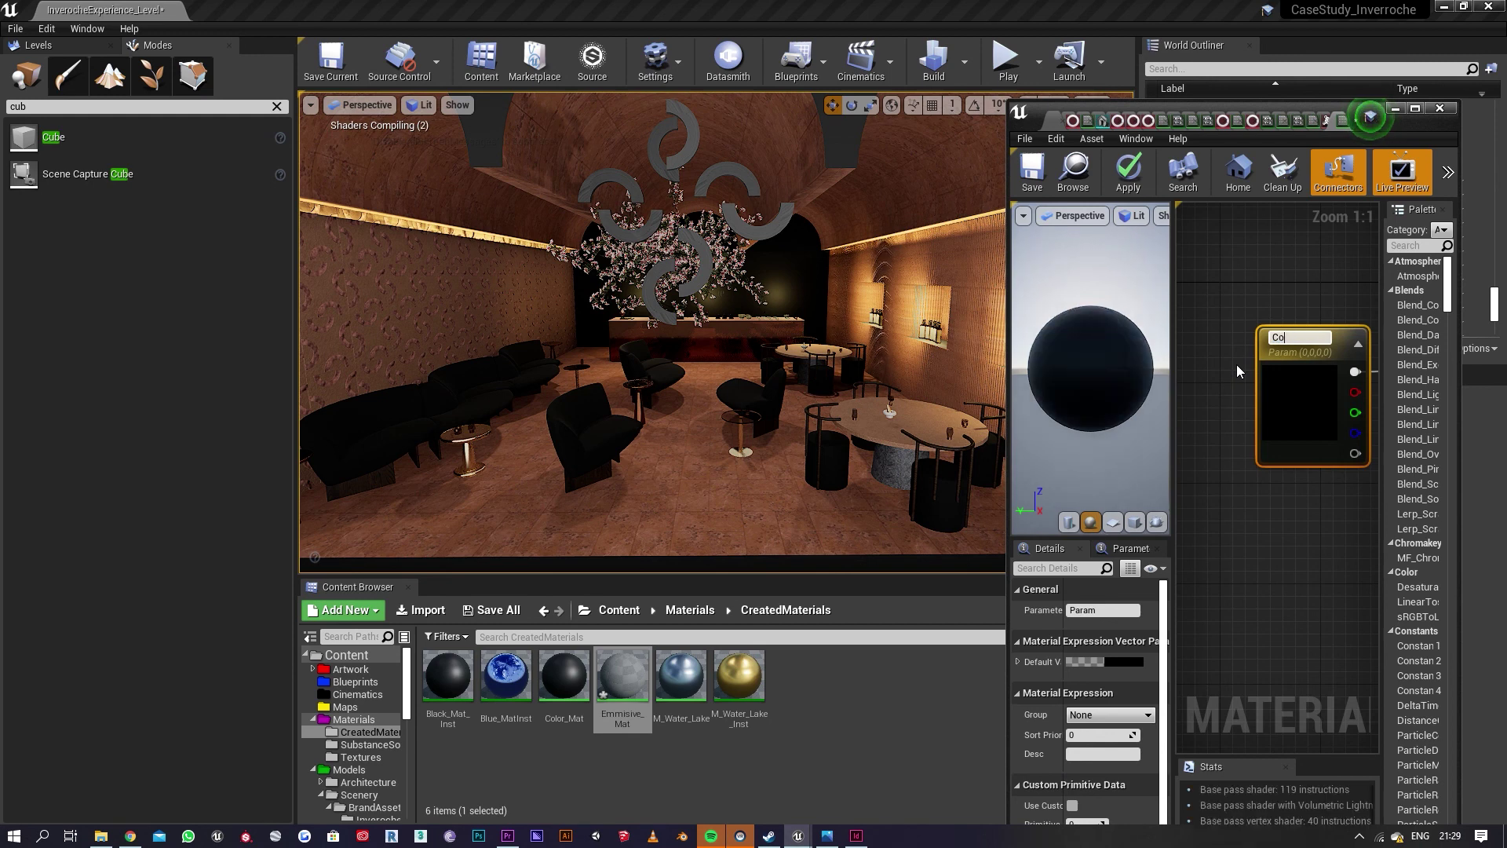
{"action": "type", "text": "lor"}
{"action": "key", "text": "Return"}
Step: Set the Color parameter's default value to white, with red, green and blue at 1.0
{"action": "double_click", "coordinate": [1289, 379]}
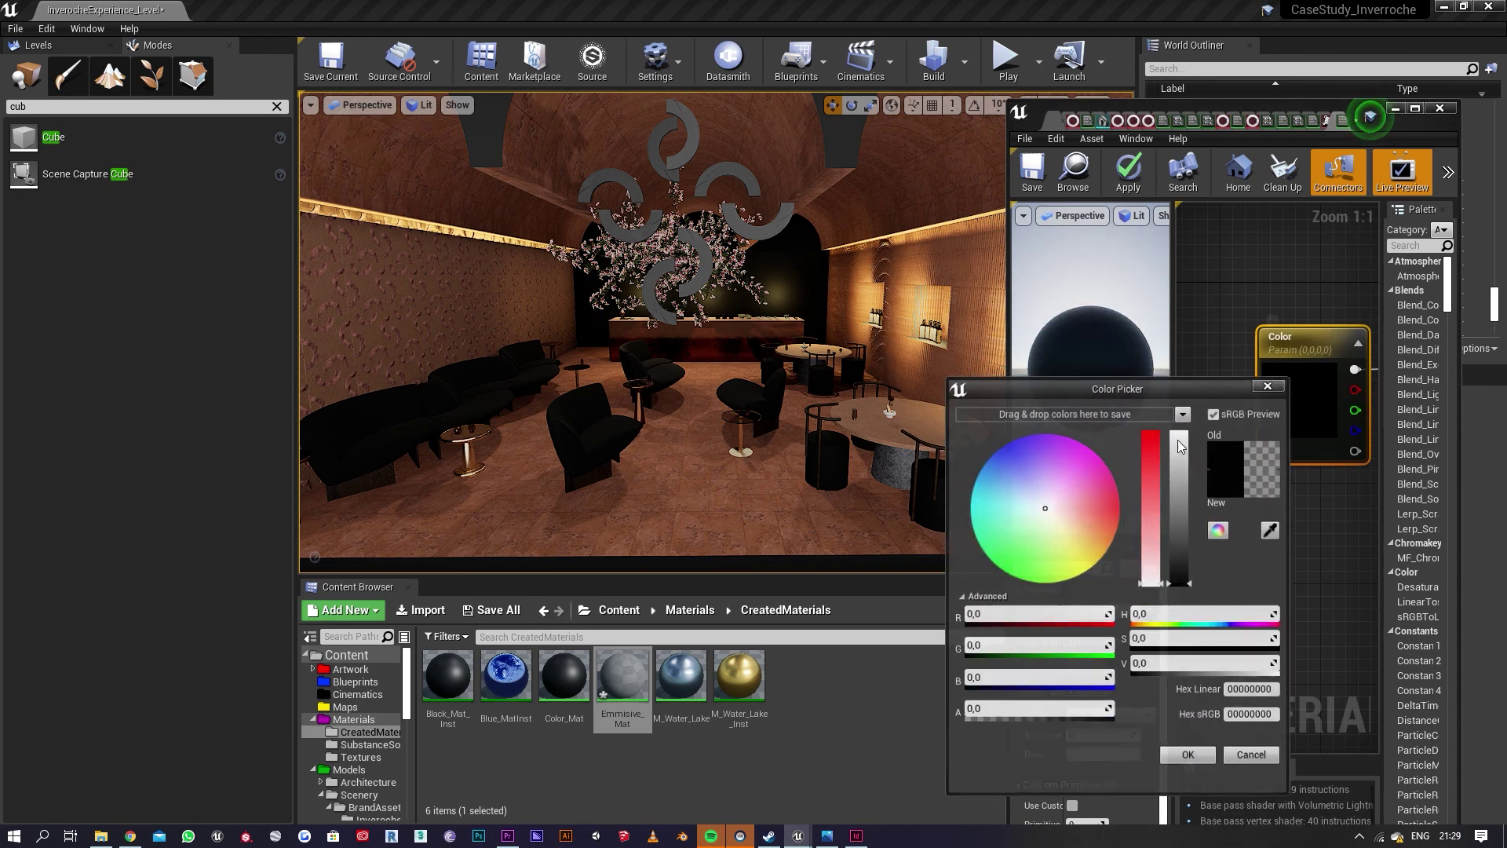
{"action": "left_click", "coordinate": [1180, 436]}
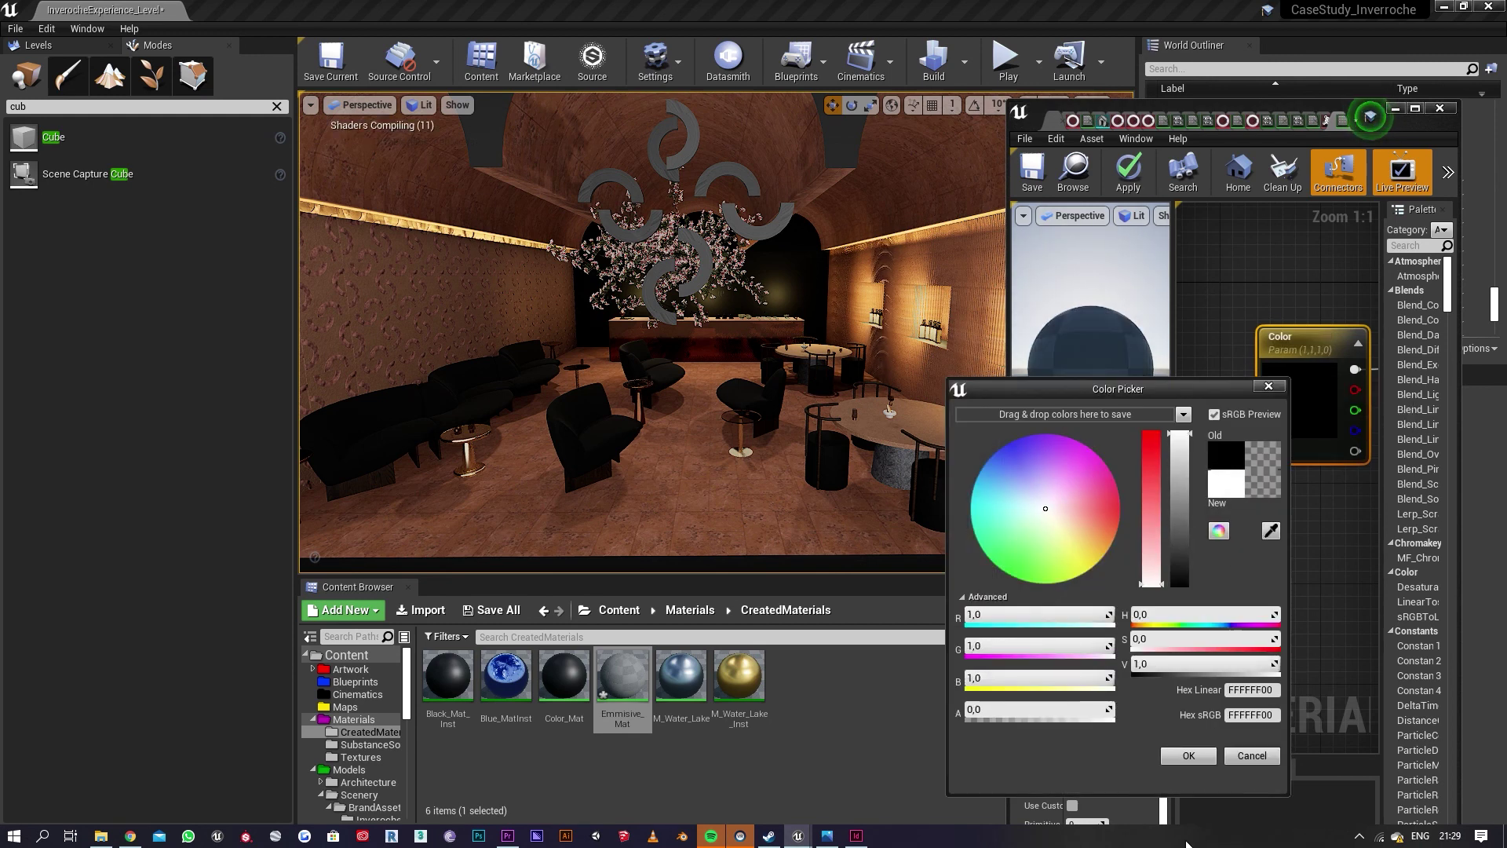
{"action": "left_click", "coordinate": [1188, 755]}
Step: Maximize the material editor window to work on the Emmisive_Mat graph
{"action": "right_click_drag", "start_coordinate": [1307, 570], "coordinate": [1158, 638]}
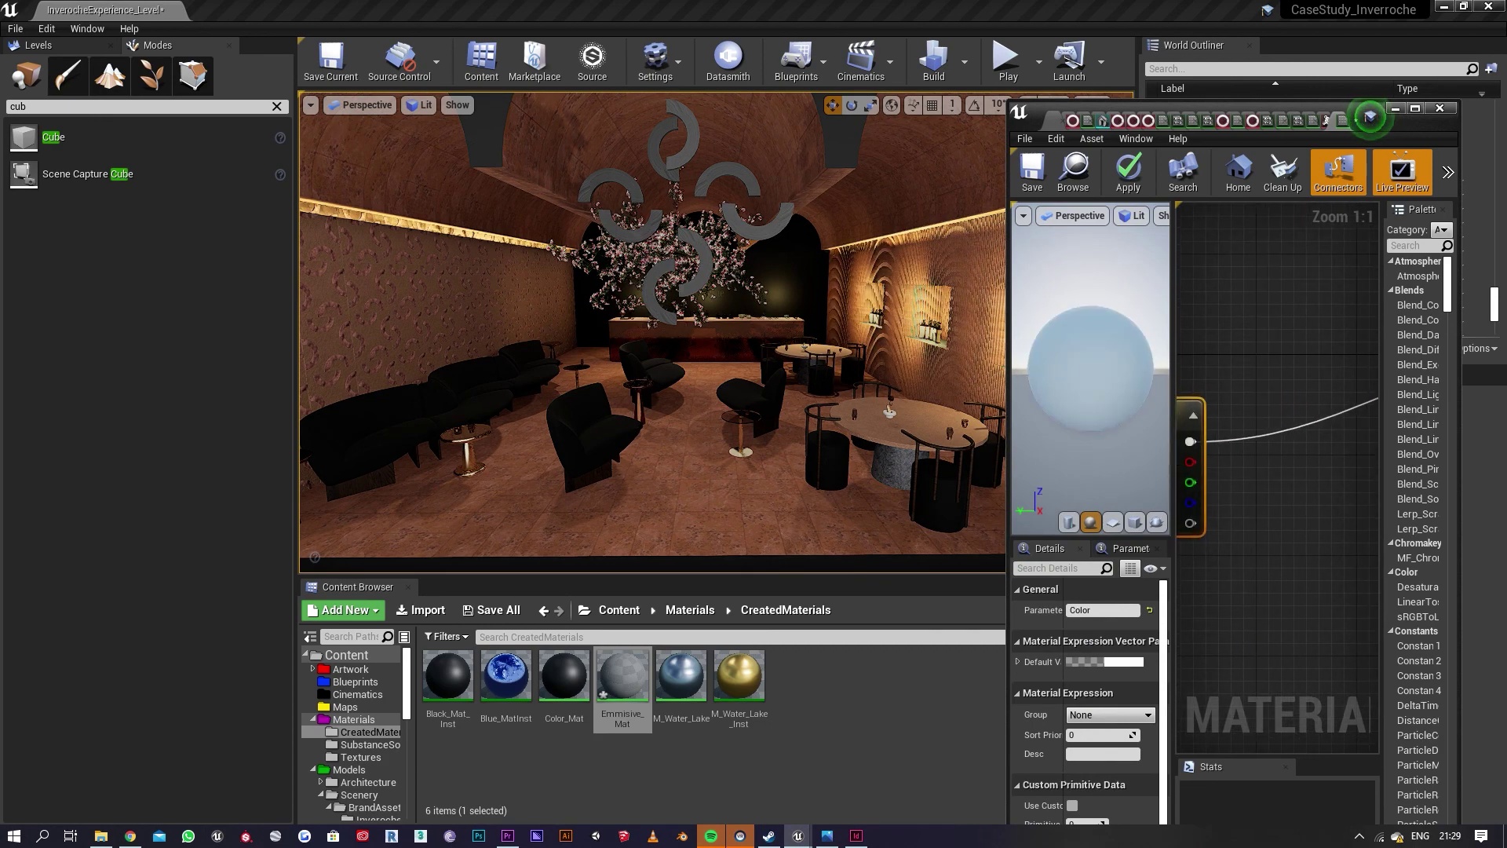
{"action": "left_click", "coordinate": [1415, 108]}
{"action": "right_click_drag", "start_coordinate": [769, 385], "coordinate": [834, 448]}
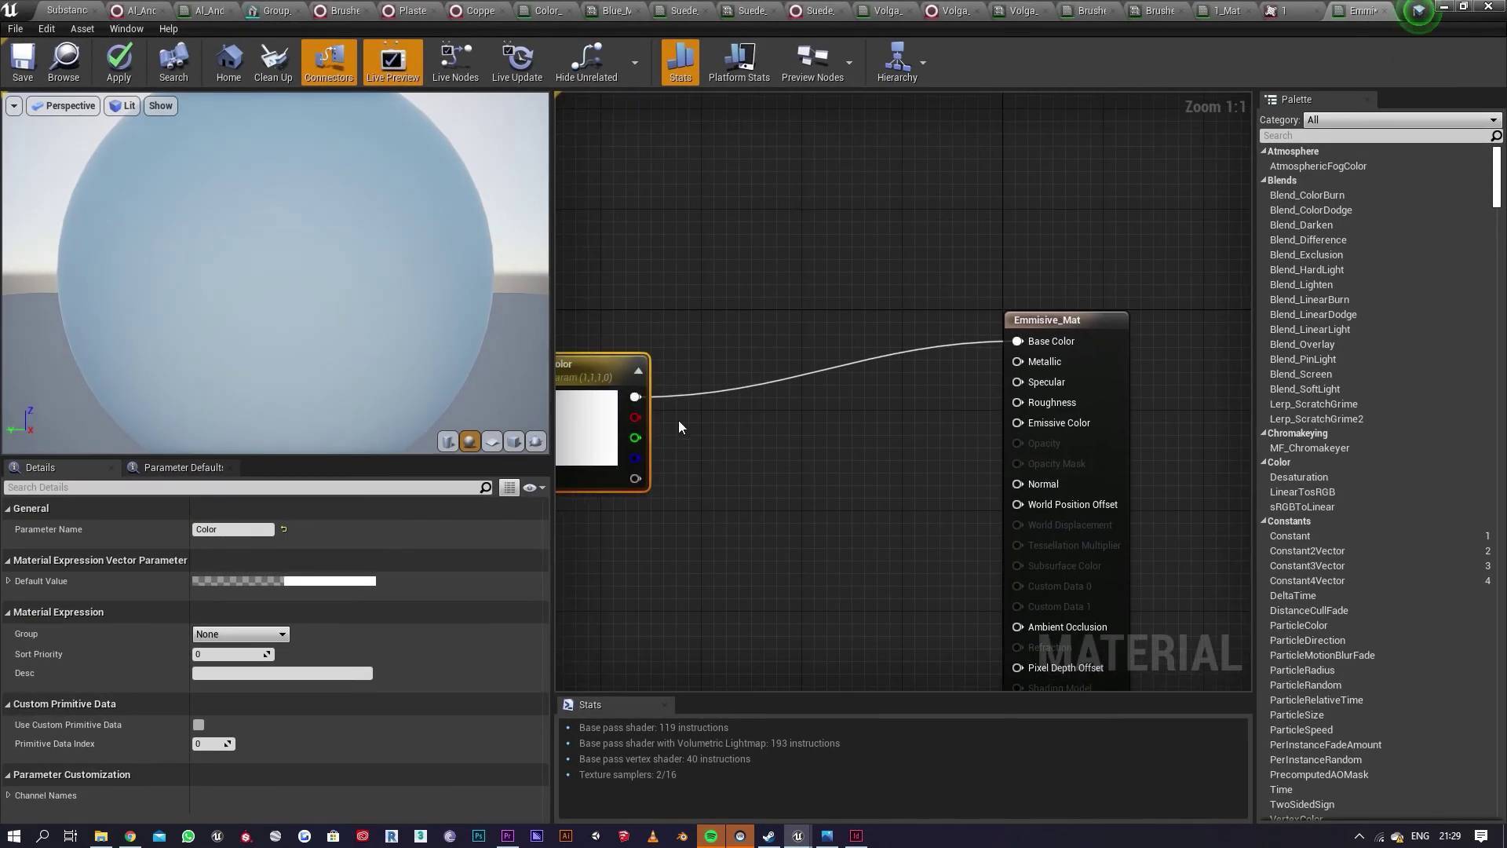
Step: Add a Multiply node fed by the Color parameter and connect its output to Emissive Color
{"action": "left_click_drag", "start_coordinate": [635, 396], "coordinate": [817, 450]}
{"action": "type", "text": "multiply"}
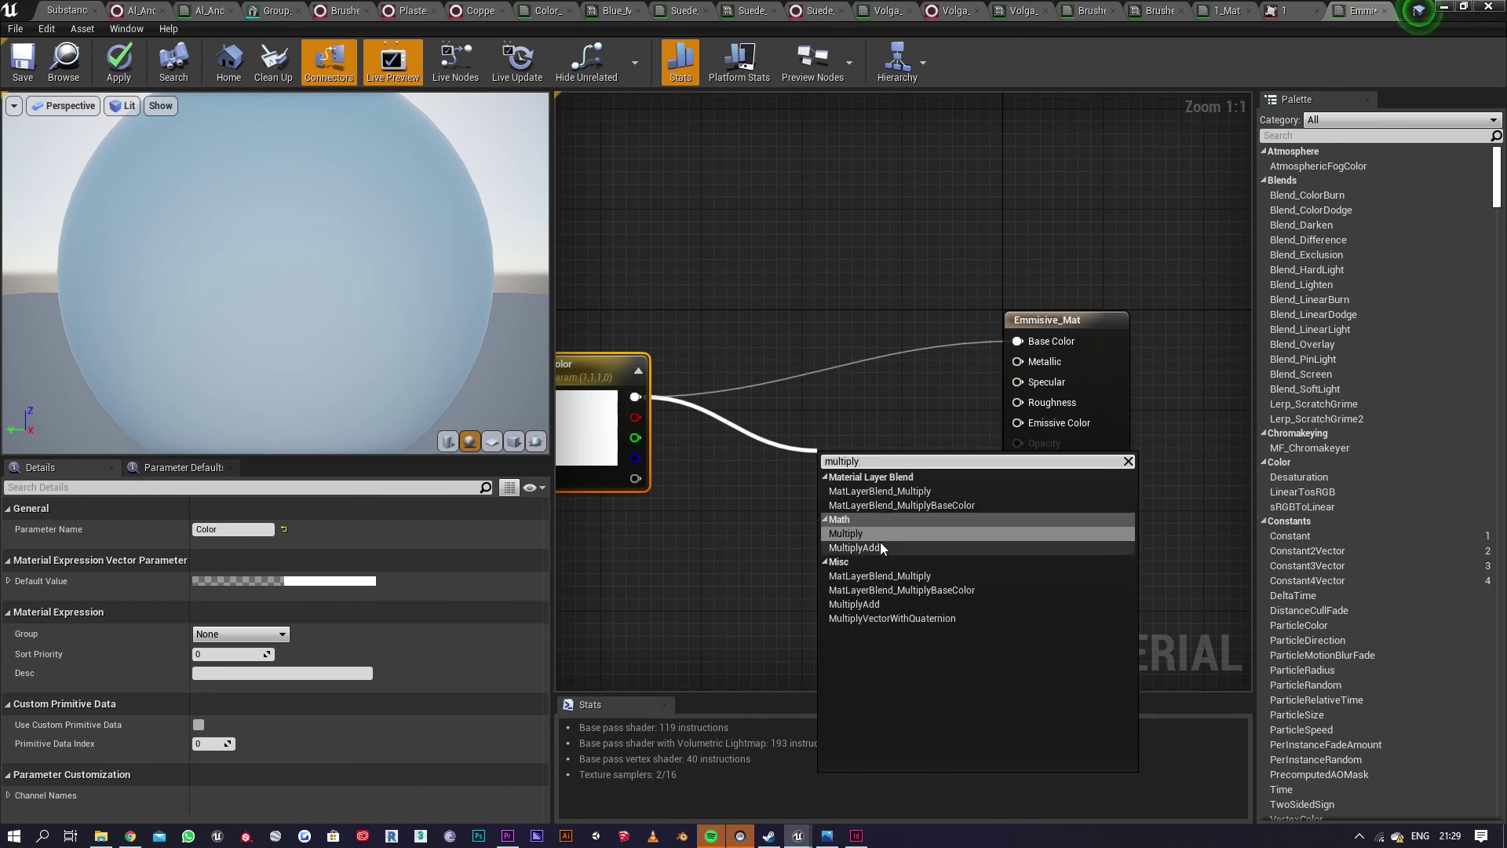
{"action": "left_click", "coordinate": [879, 533]}
{"action": "left_click_drag", "start_coordinate": [891, 483], "coordinate": [1018, 423]}
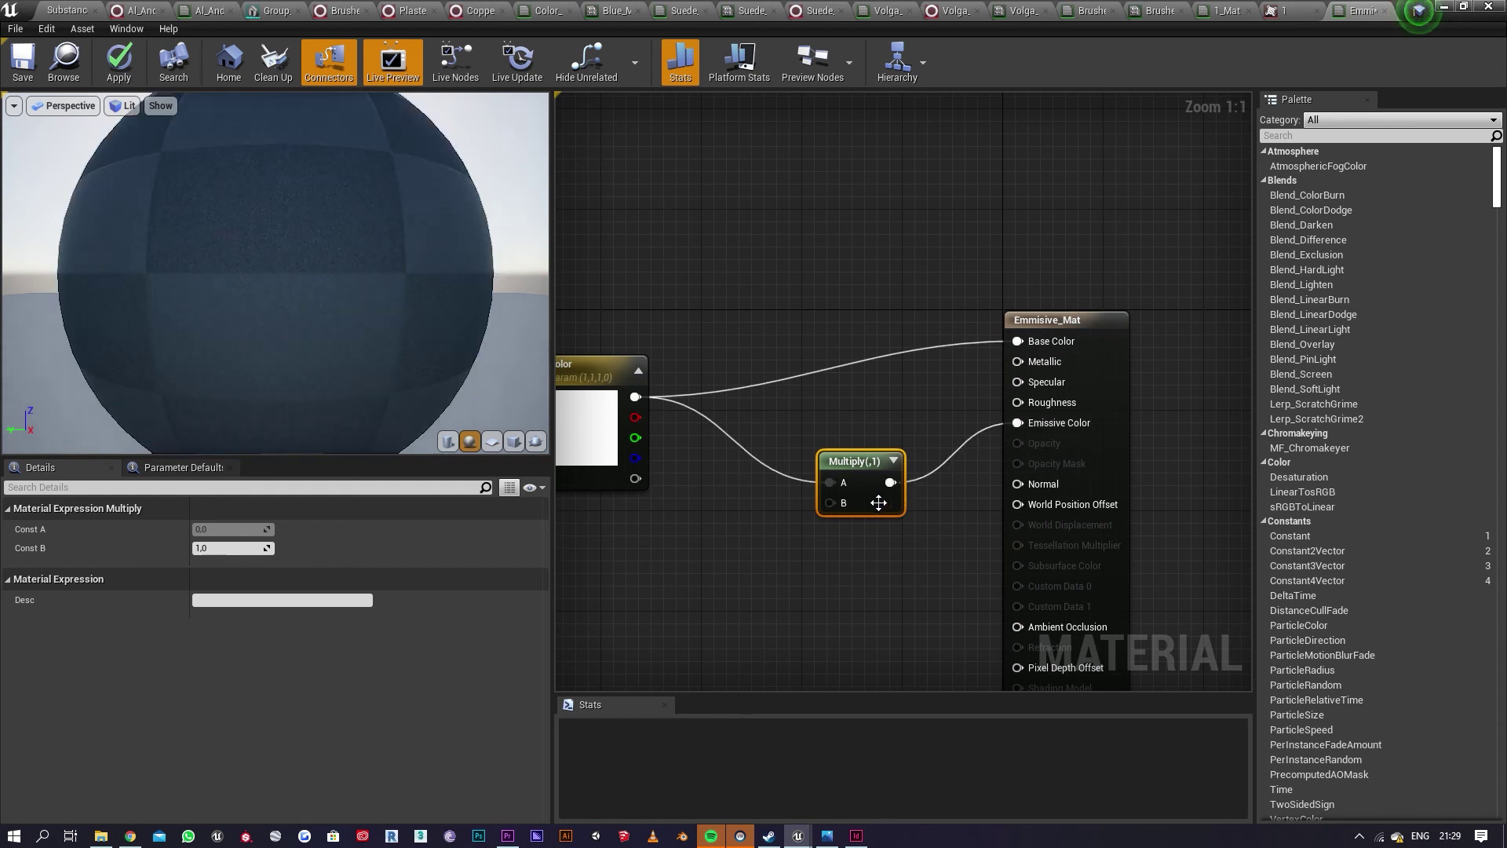
Step: Feed the Multiply node's B input from a new ScalarParameter named Intensity
{"action": "left_click_drag", "start_coordinate": [830, 503], "coordinate": [785, 553]}
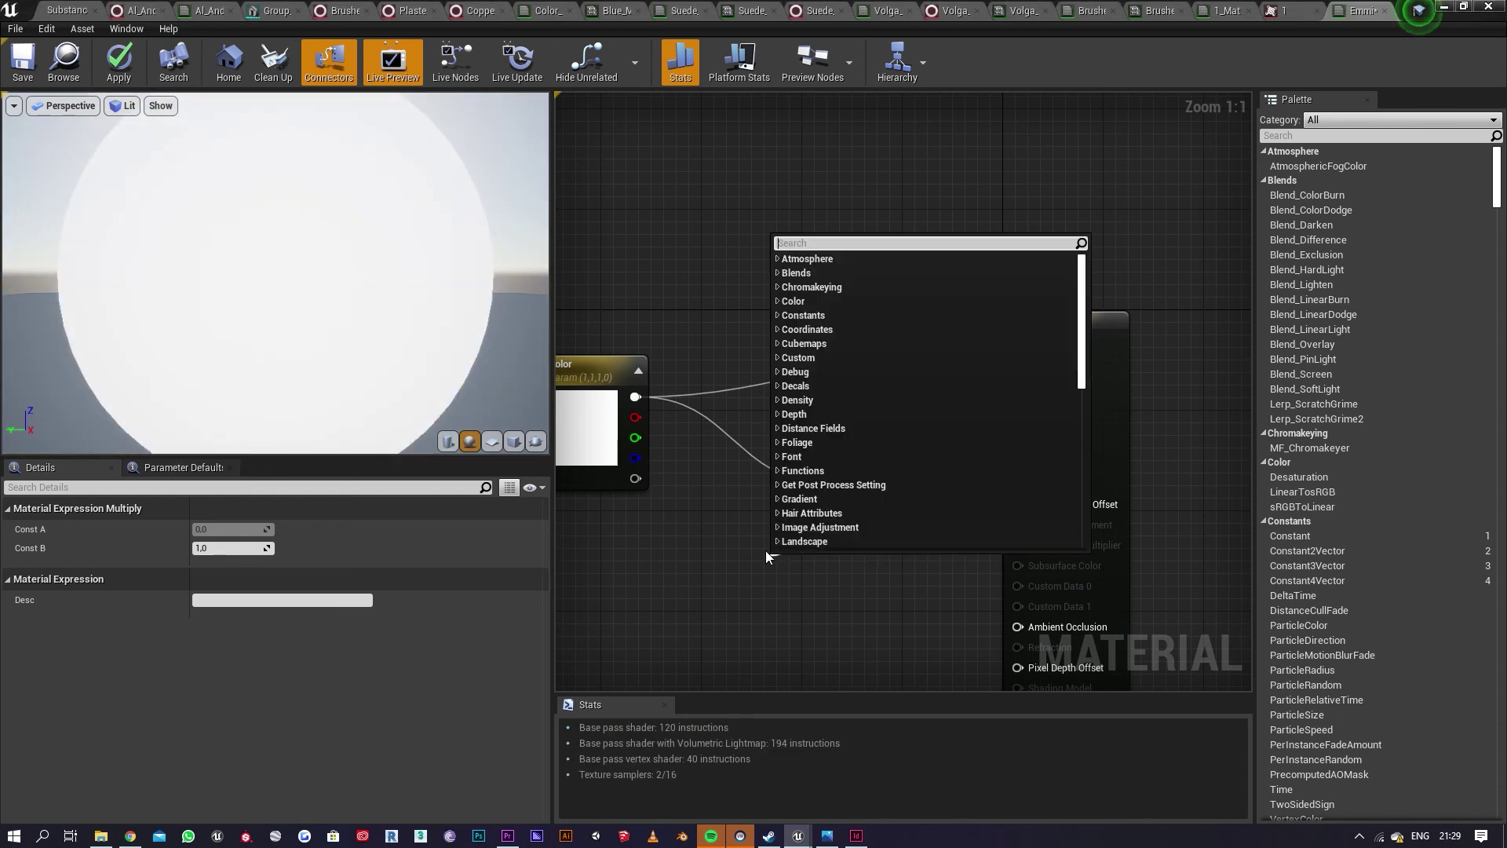
{"action": "type", "text": "scalar"}
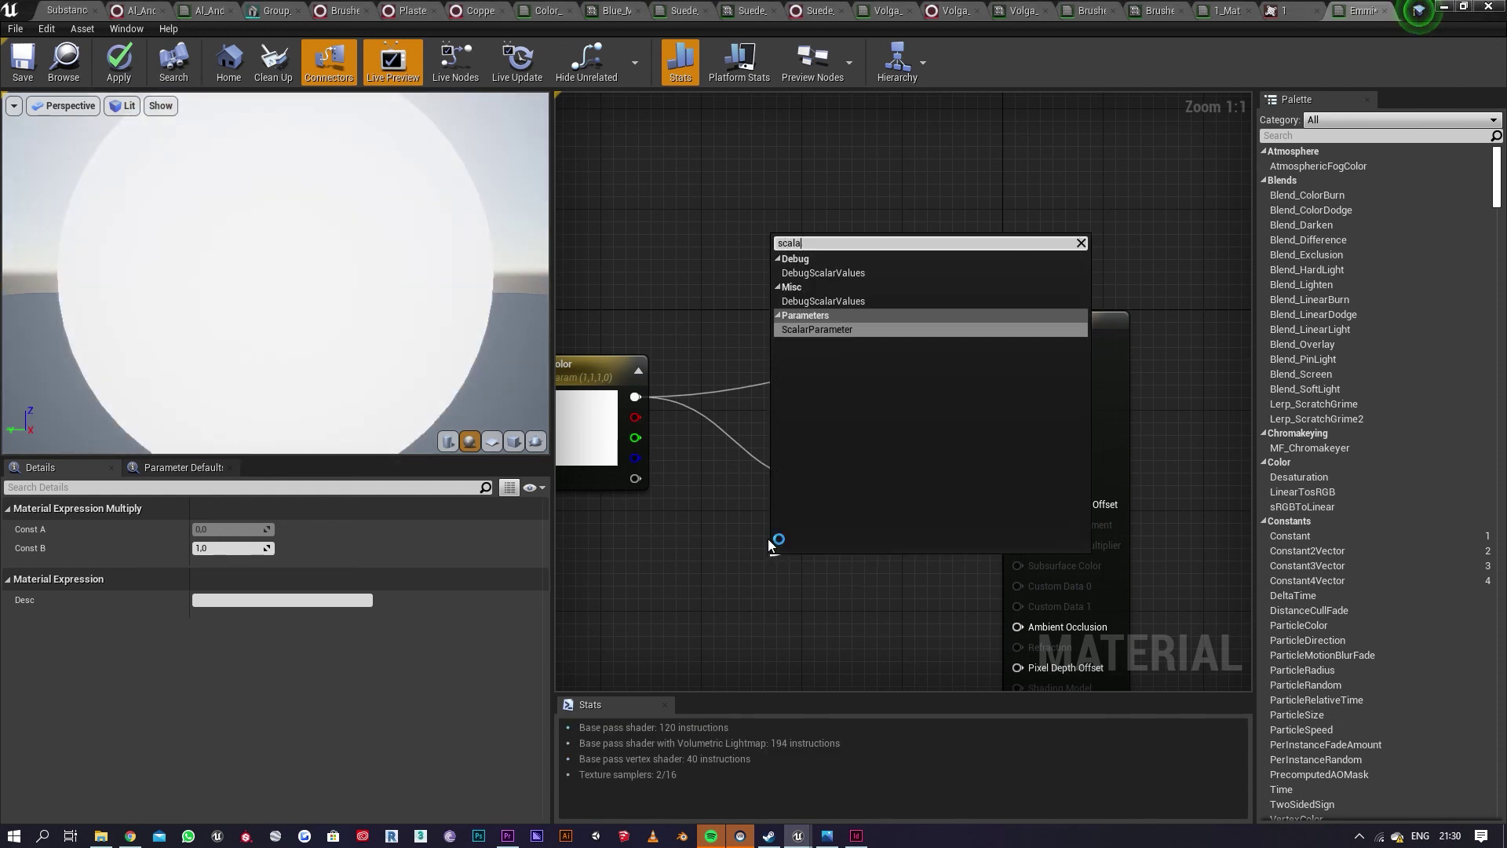
{"action": "left_click", "coordinate": [851, 330]}
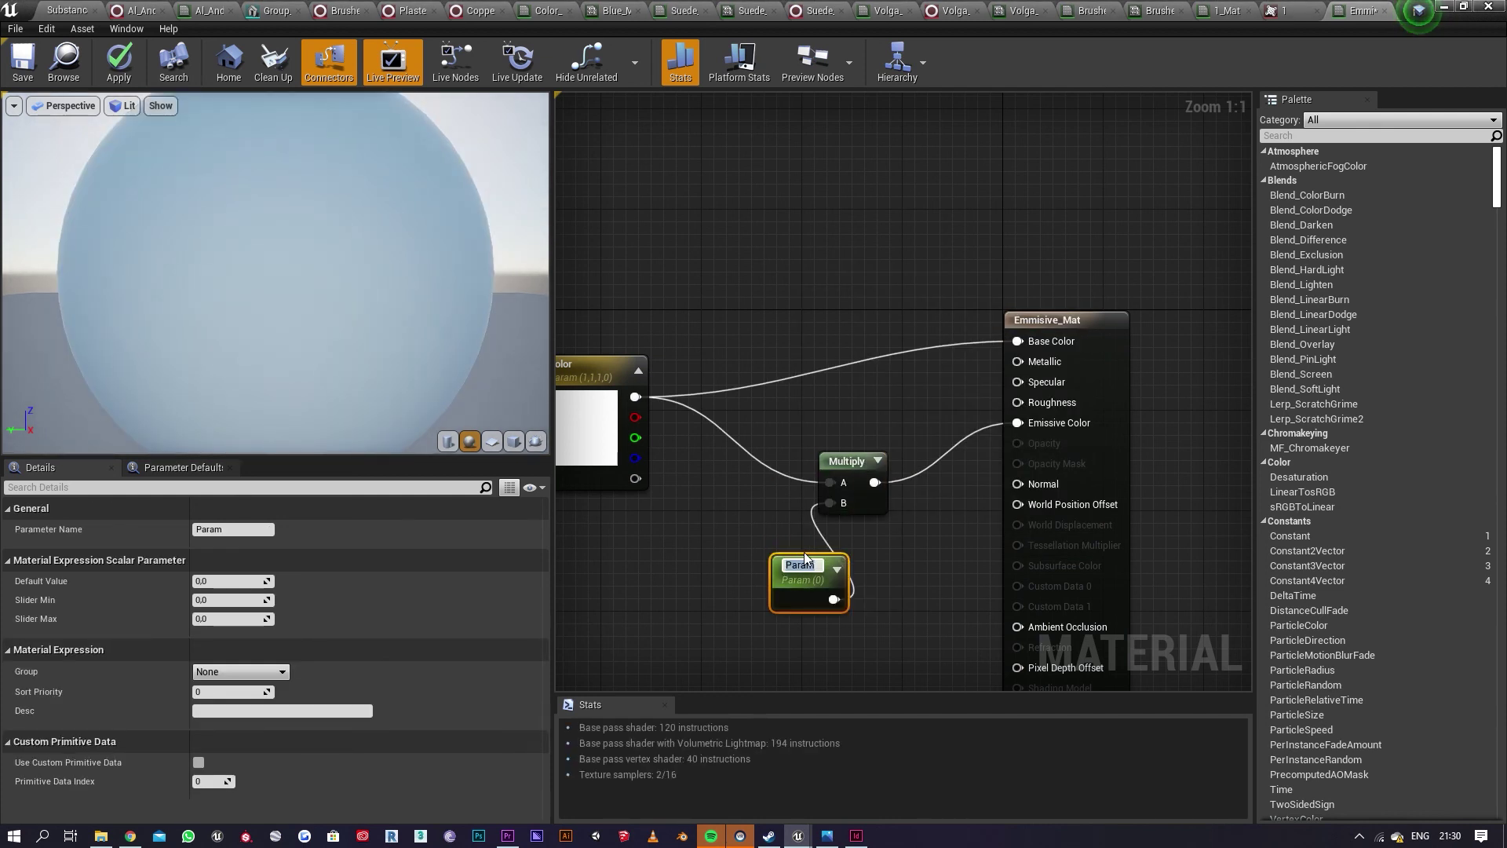
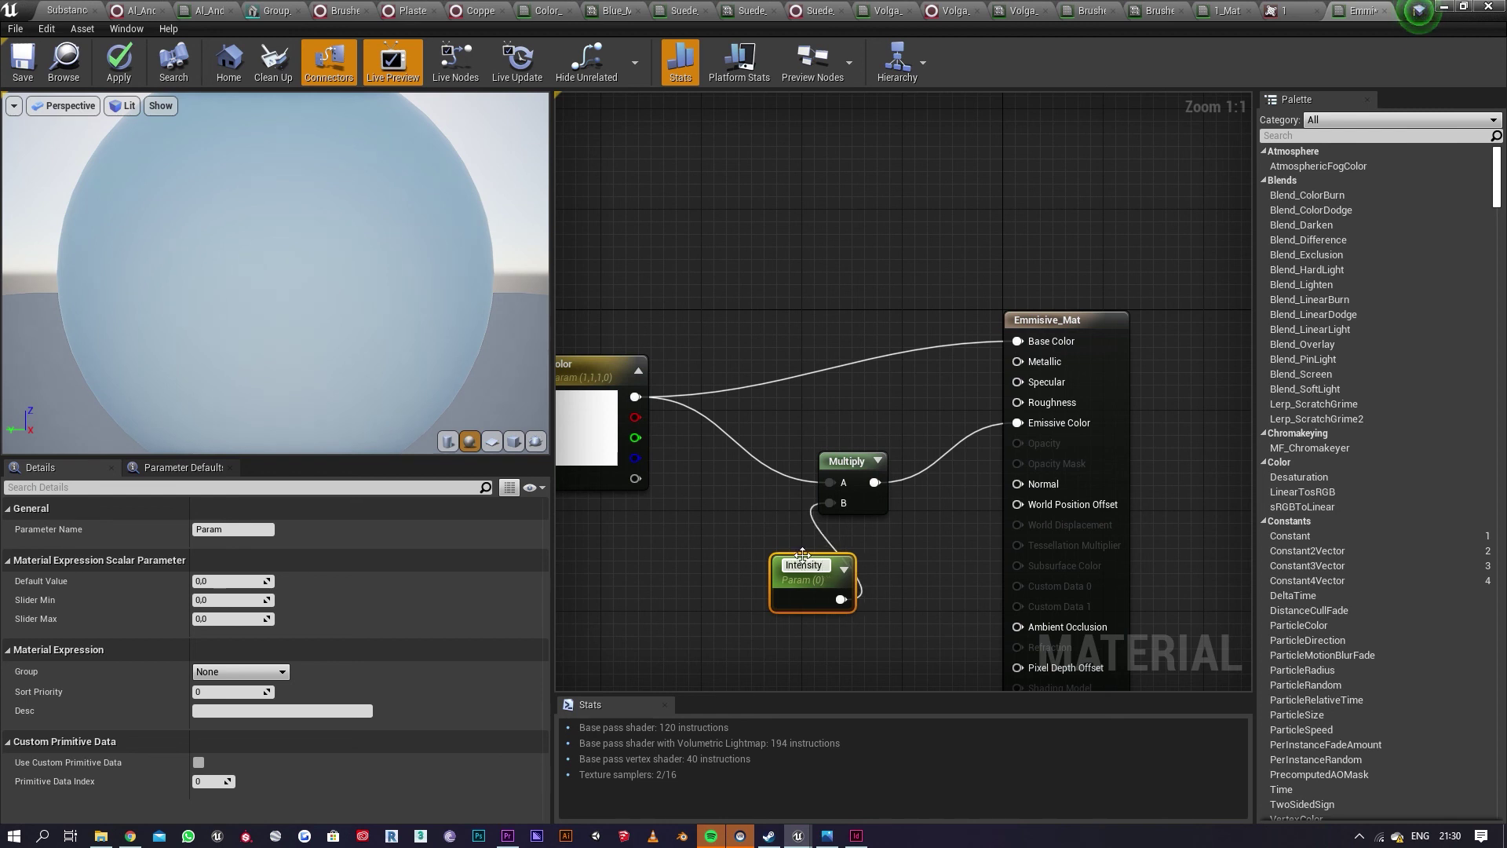
{"action": "type", "text": "Intensity"}
{"action": "key", "text": "Return"}
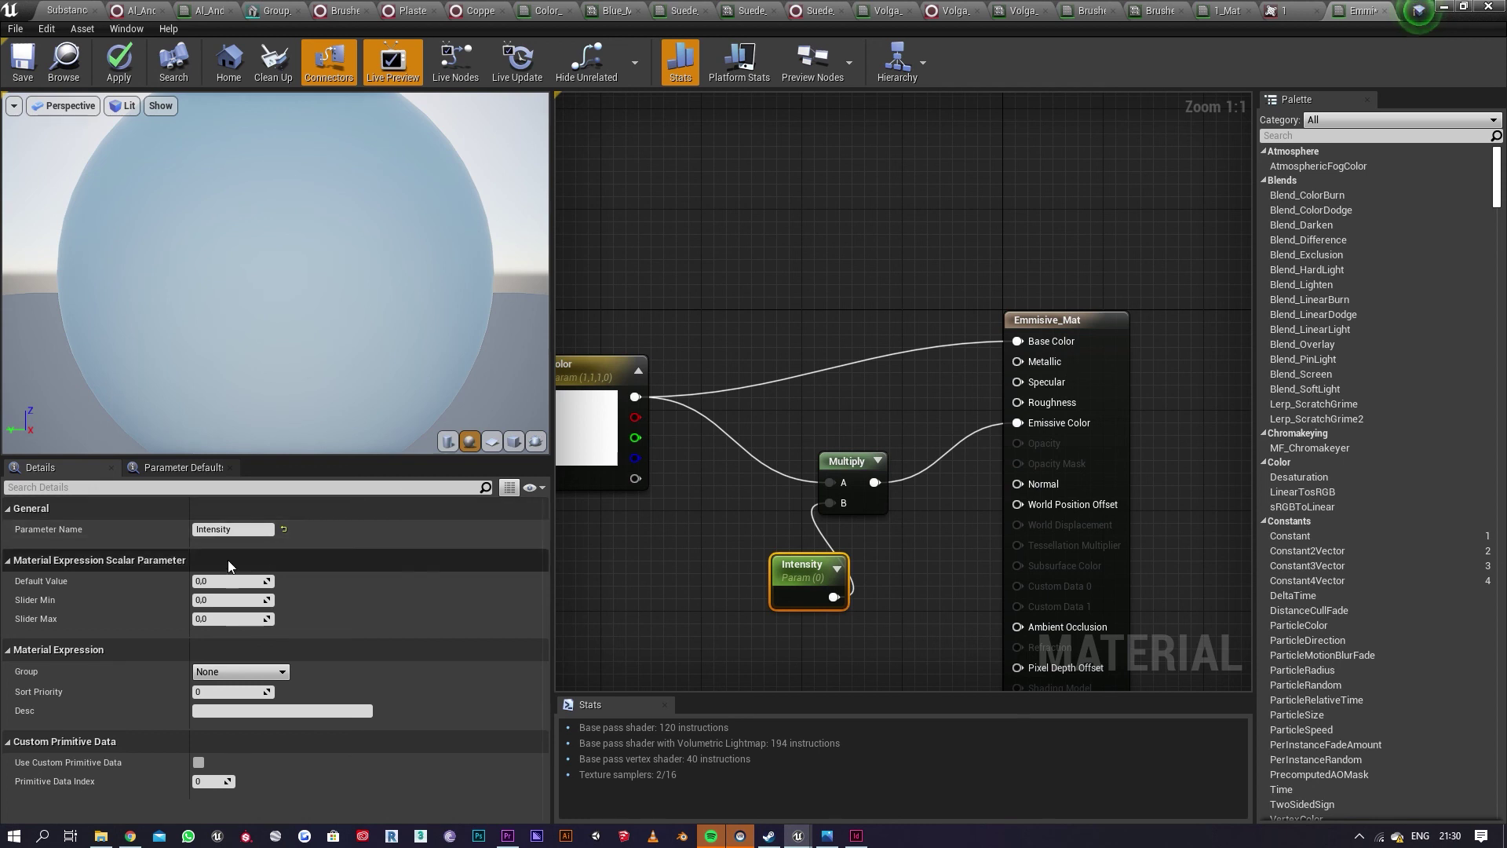
Step: Set the Intensity parameter's default value to 10, apply and save the material, and return to the level
{"action": "left_click", "coordinate": [229, 581]}
{"action": "type", "text": "10"}
{"action": "key", "text": "Return"}
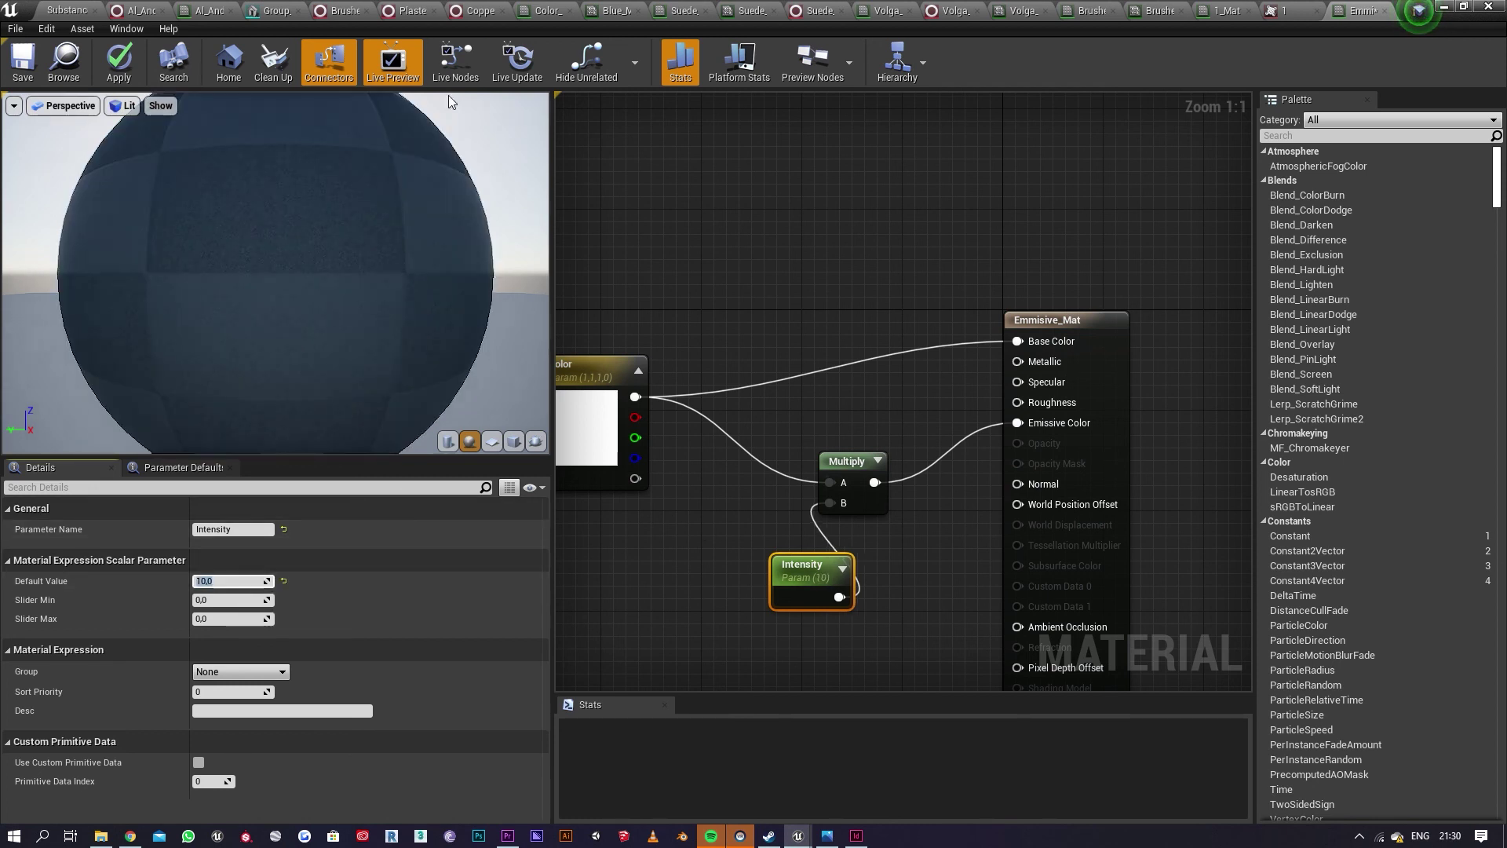
{"action": "left_click", "coordinate": [118, 63]}
{"action": "left_click", "coordinate": [23, 61]}
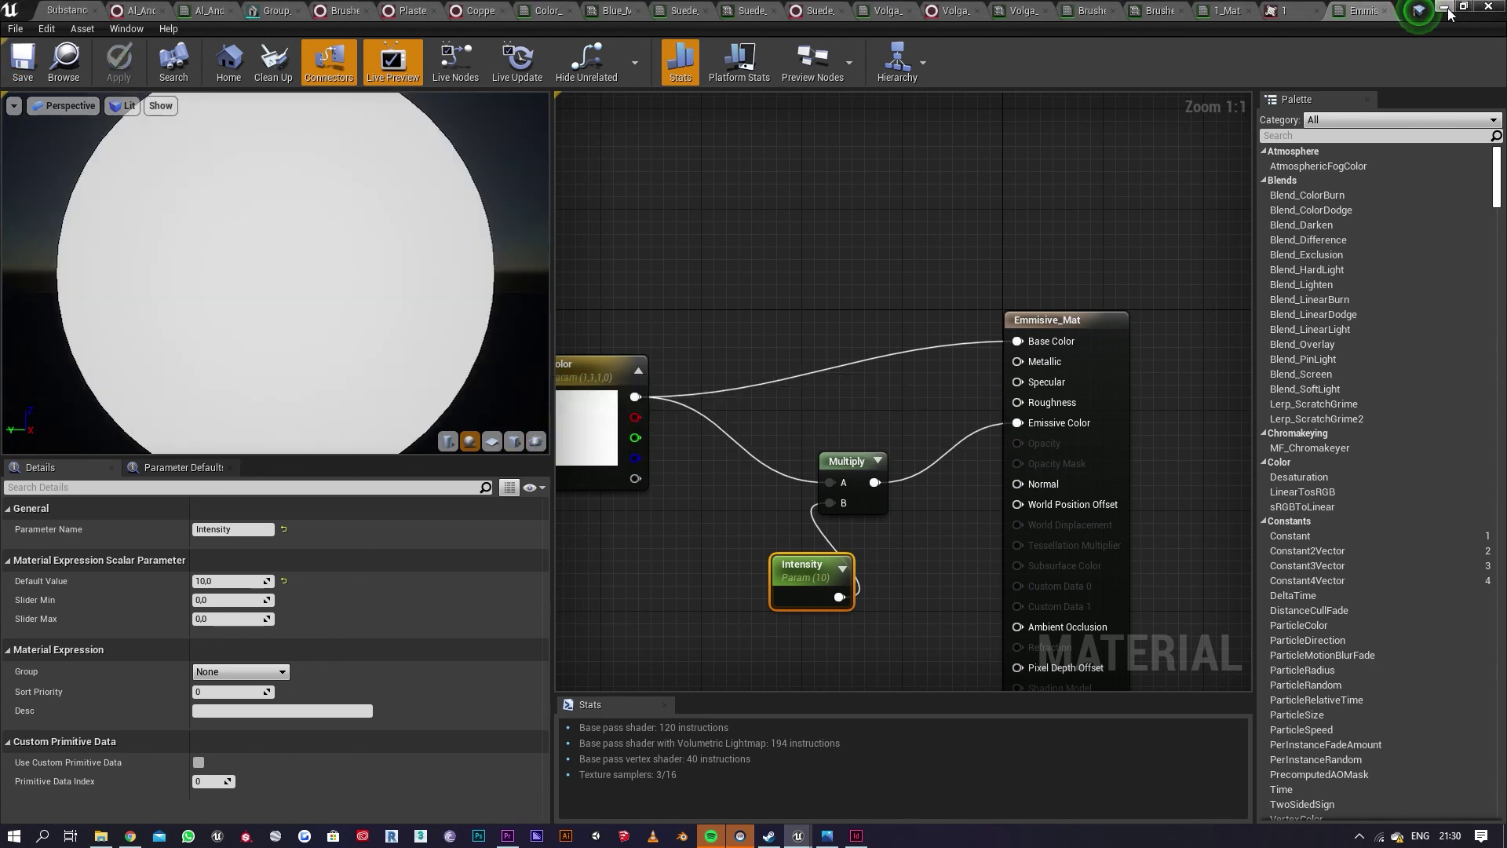
{"action": "left_click", "coordinate": [1444, 7]}
Step: Create a material instance of Emmisive_Mat in the CreatedMaterials folder
{"action": "mouse_move", "coordinate": [619, 677]}
{"action": "left_mouse_down"}
{"action": "mouse_move", "coordinate": [728, 299]}
{"action": "mouse_move", "coordinate": [653, 657]}
{"action": "mouse_move", "coordinate": [611, 680]}
{"action": "left_mouse_up"}
{"action": "right_click", "coordinate": [624, 674]}
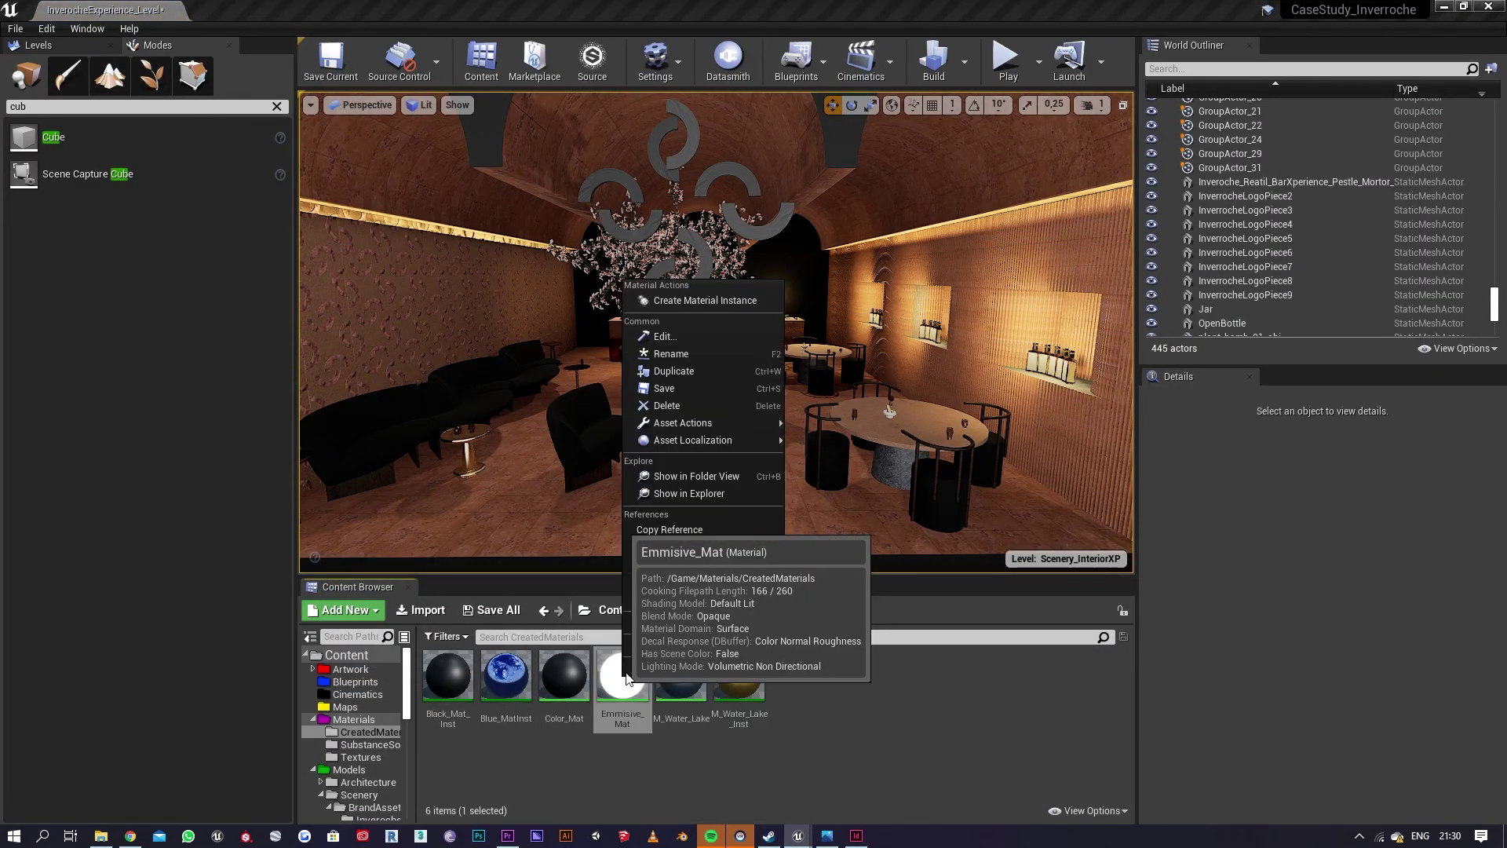
{"action": "left_click", "coordinate": [695, 299]}
Step: Apply Emmisive_Mat_Inst to the hanging Inverroche logo pieces that still have the grey material
{"action": "left_click_drag", "start_coordinate": [676, 670], "coordinate": [705, 260]}
{"action": "left_click_drag", "start_coordinate": [685, 678], "coordinate": [726, 168]}
{"action": "right_click_drag", "start_coordinate": [779, 259], "coordinate": [818, 223]}
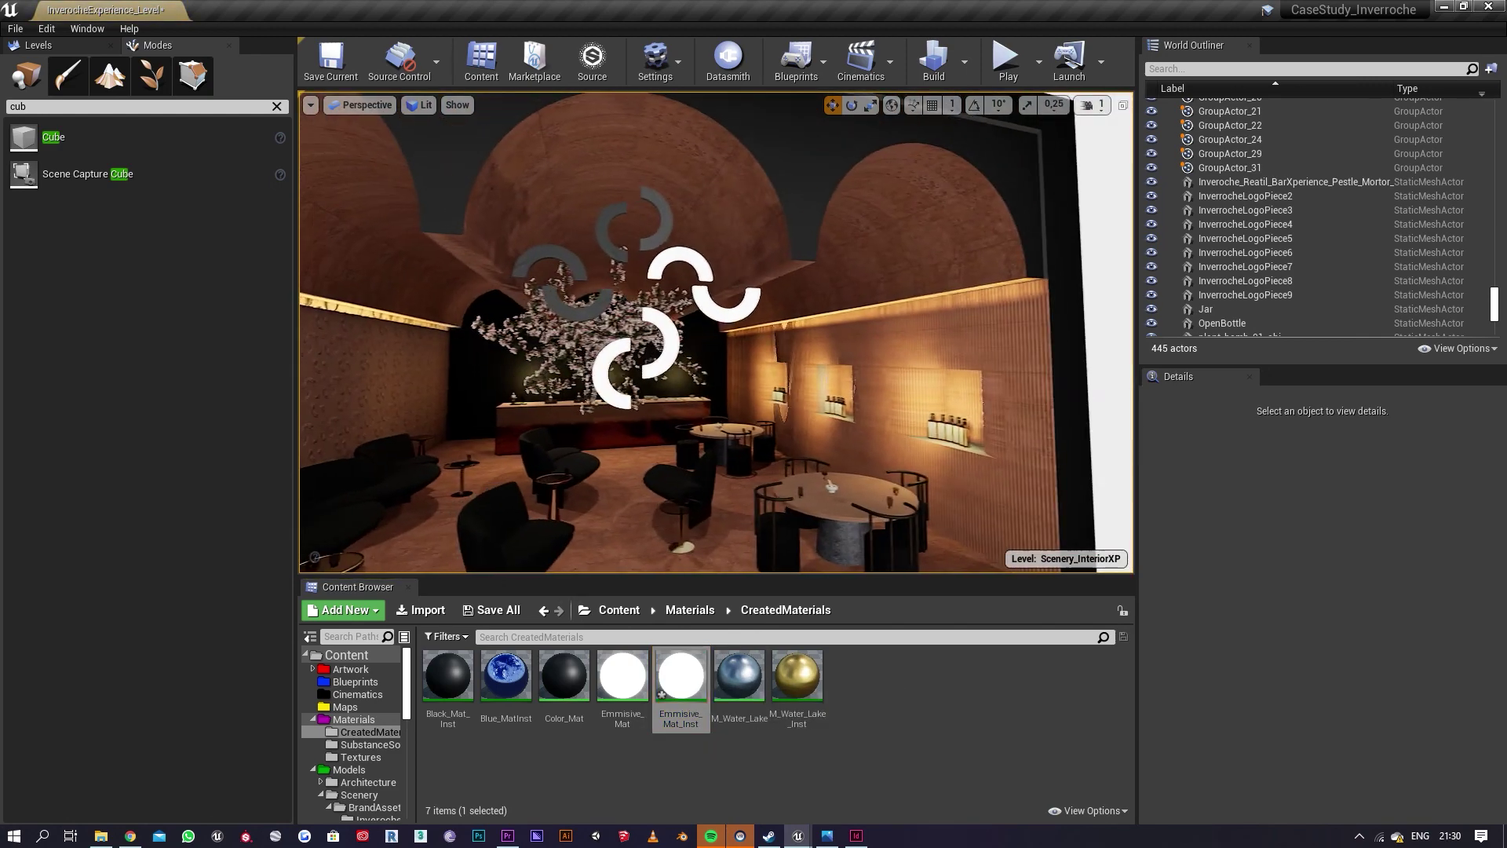
{"action": "left_click_drag", "start_coordinate": [679, 679], "coordinate": [613, 247]}
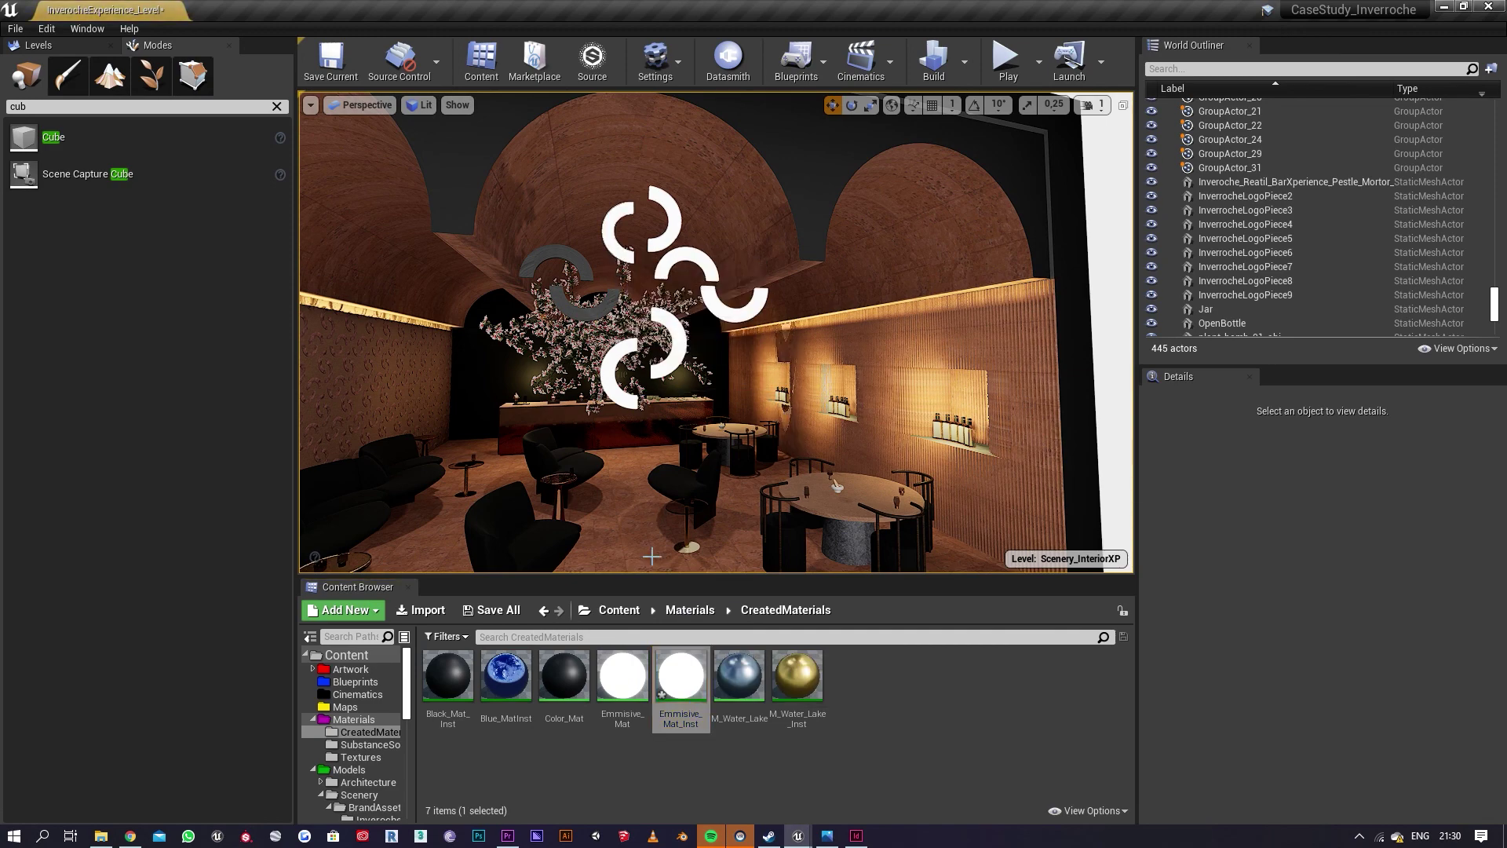
{"action": "left_click_drag", "start_coordinate": [681, 674], "coordinate": [585, 310]}
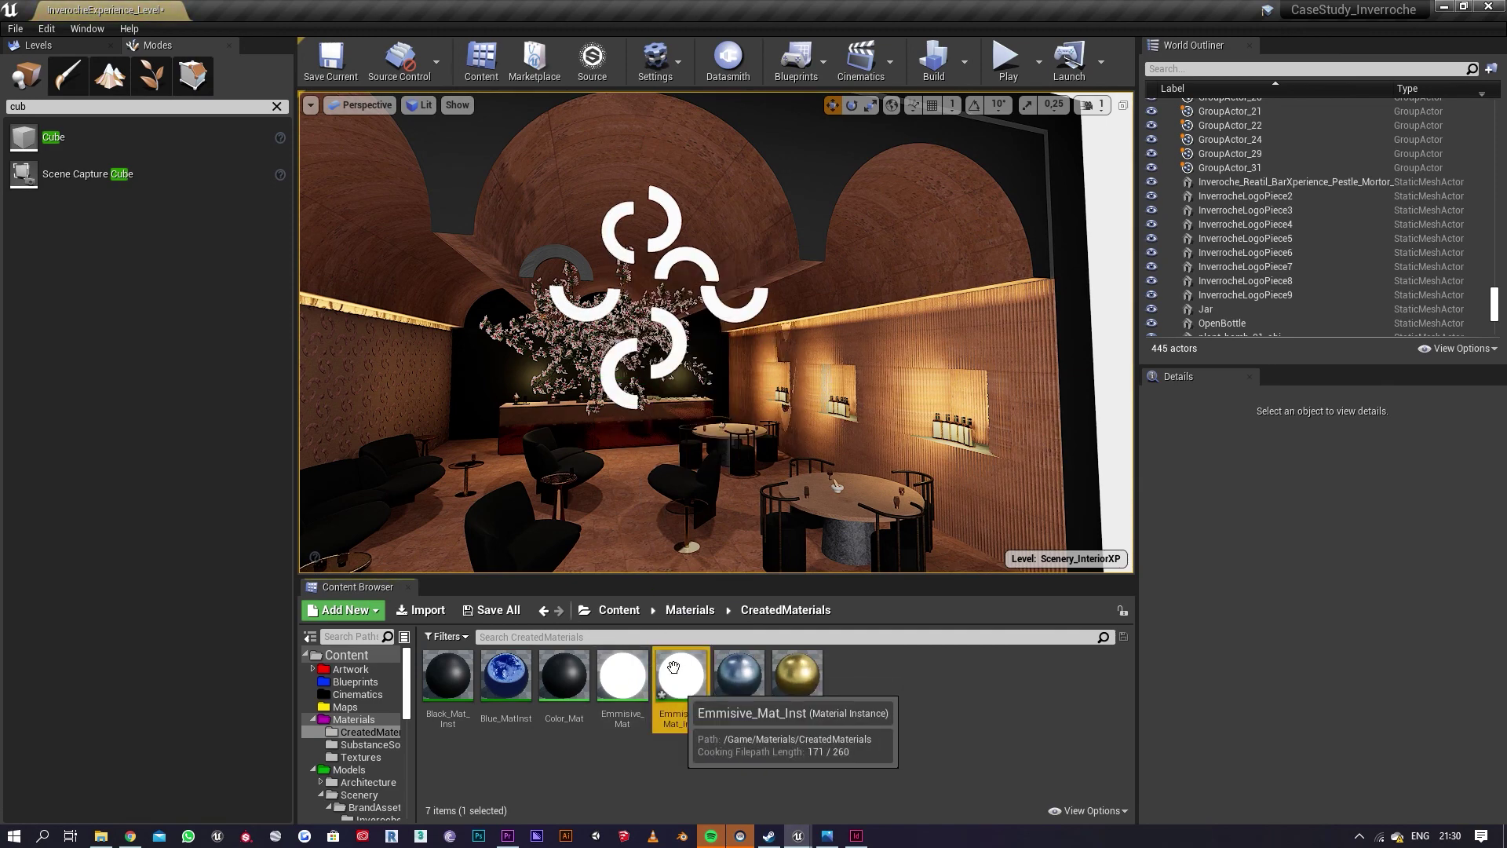
{"action": "left_click_drag", "start_coordinate": [680, 680], "coordinate": [561, 252]}
Step: Move the flower plant back from the hanging logo toward the bar counter
{"action": "right_click_drag", "start_coordinate": [560, 251], "coordinate": [603, 259]}
{"action": "key", "text": "s"}
{"action": "key", "text": "a"}
{"action": "key", "text": "w"}
{"action": "left_click", "coordinate": [603, 259]}
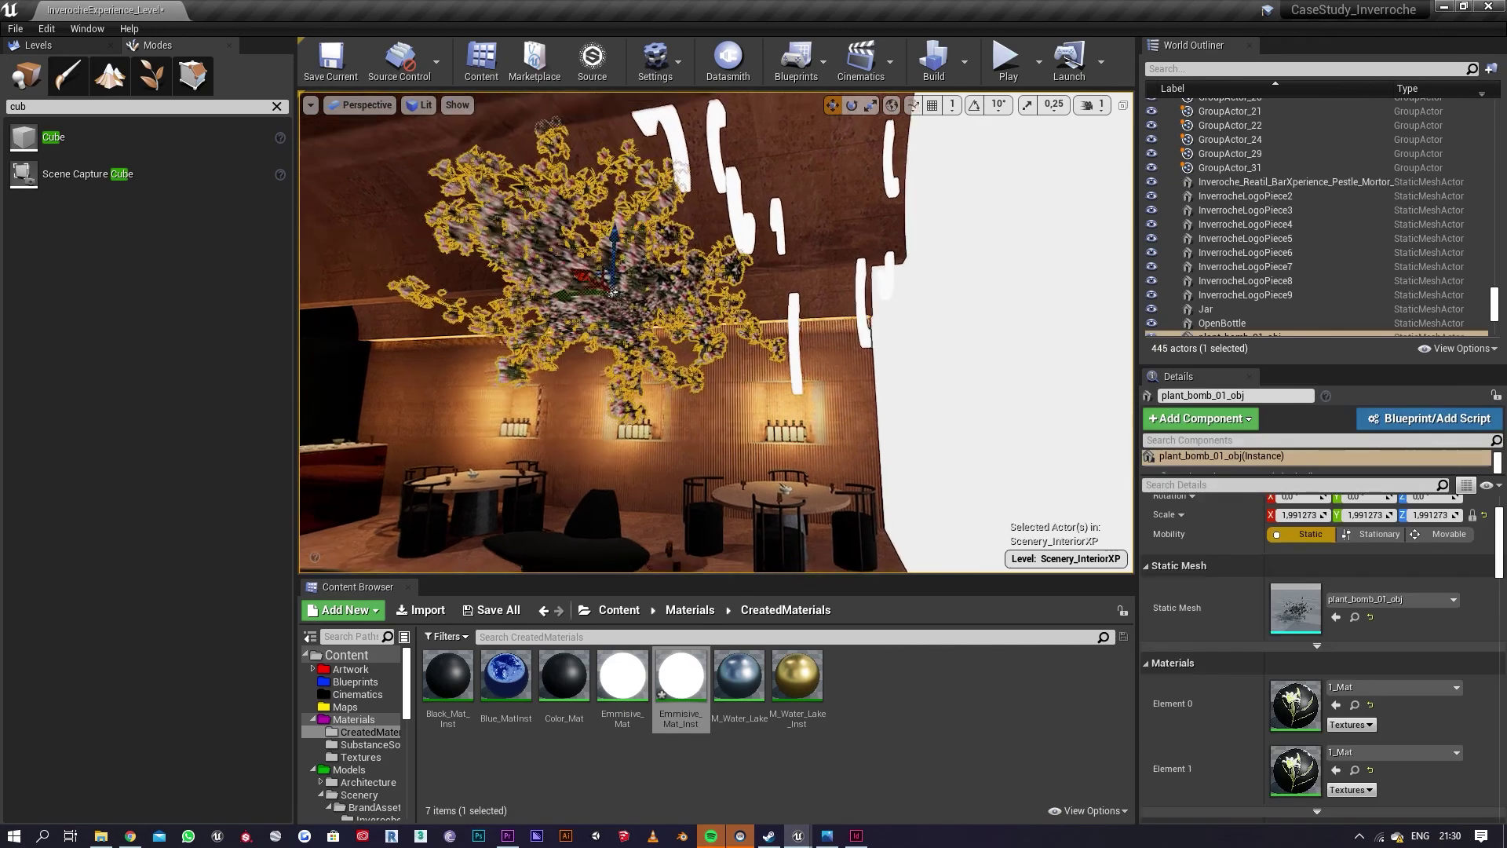
{"action": "key", "text": "f"}
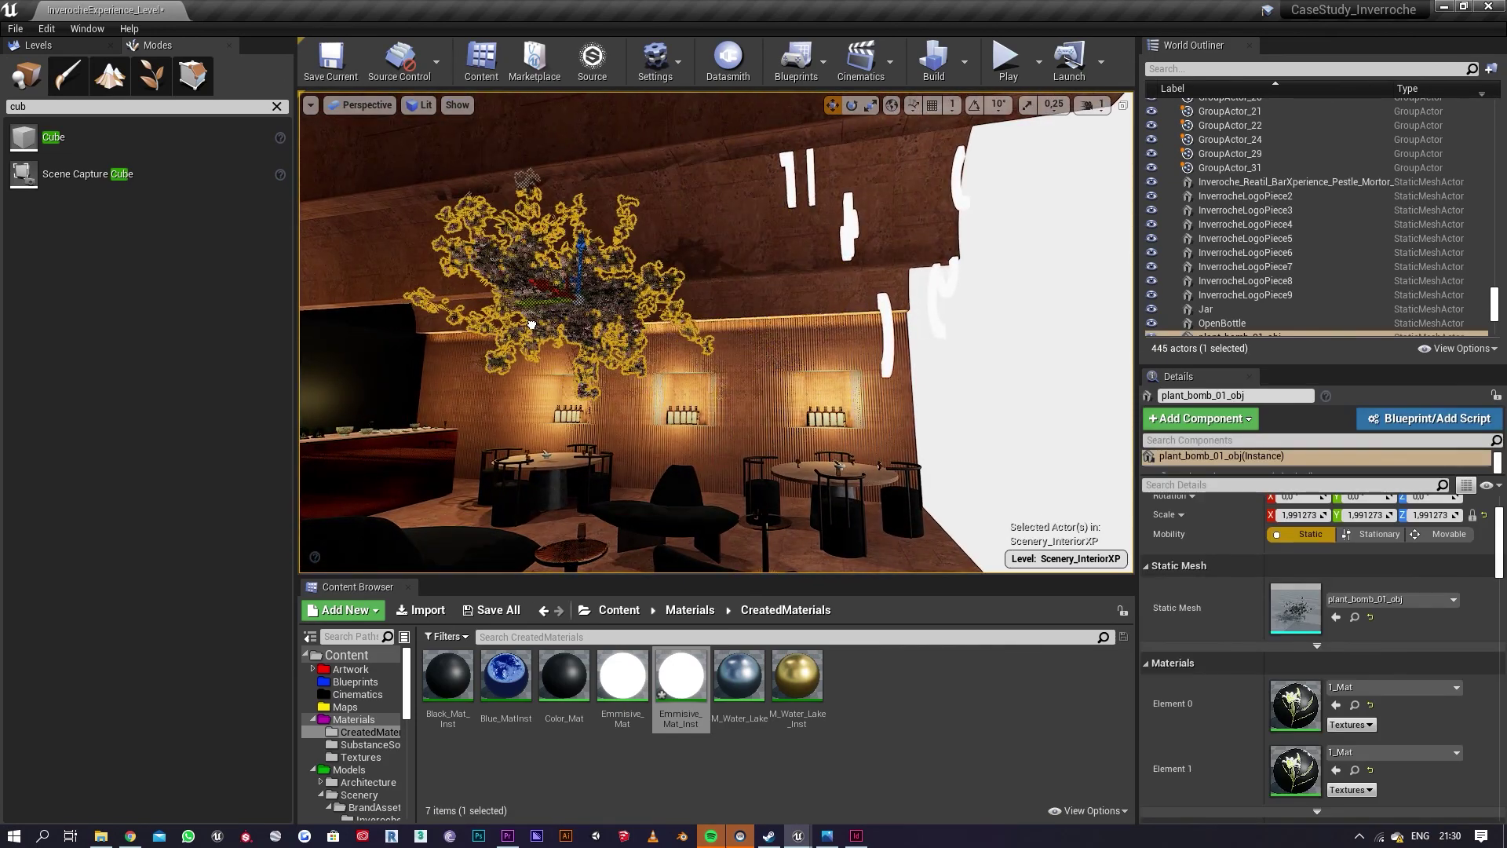
Step: Shift the InverrocheLogoPiece6 arc in depth toward the flower plant and clear the selection
{"action": "right_click_drag", "start_coordinate": [532, 324], "coordinate": [565, 153]}
{"action": "left_click", "coordinate": [740, 201]}
{"action": "key", "text": "d"}
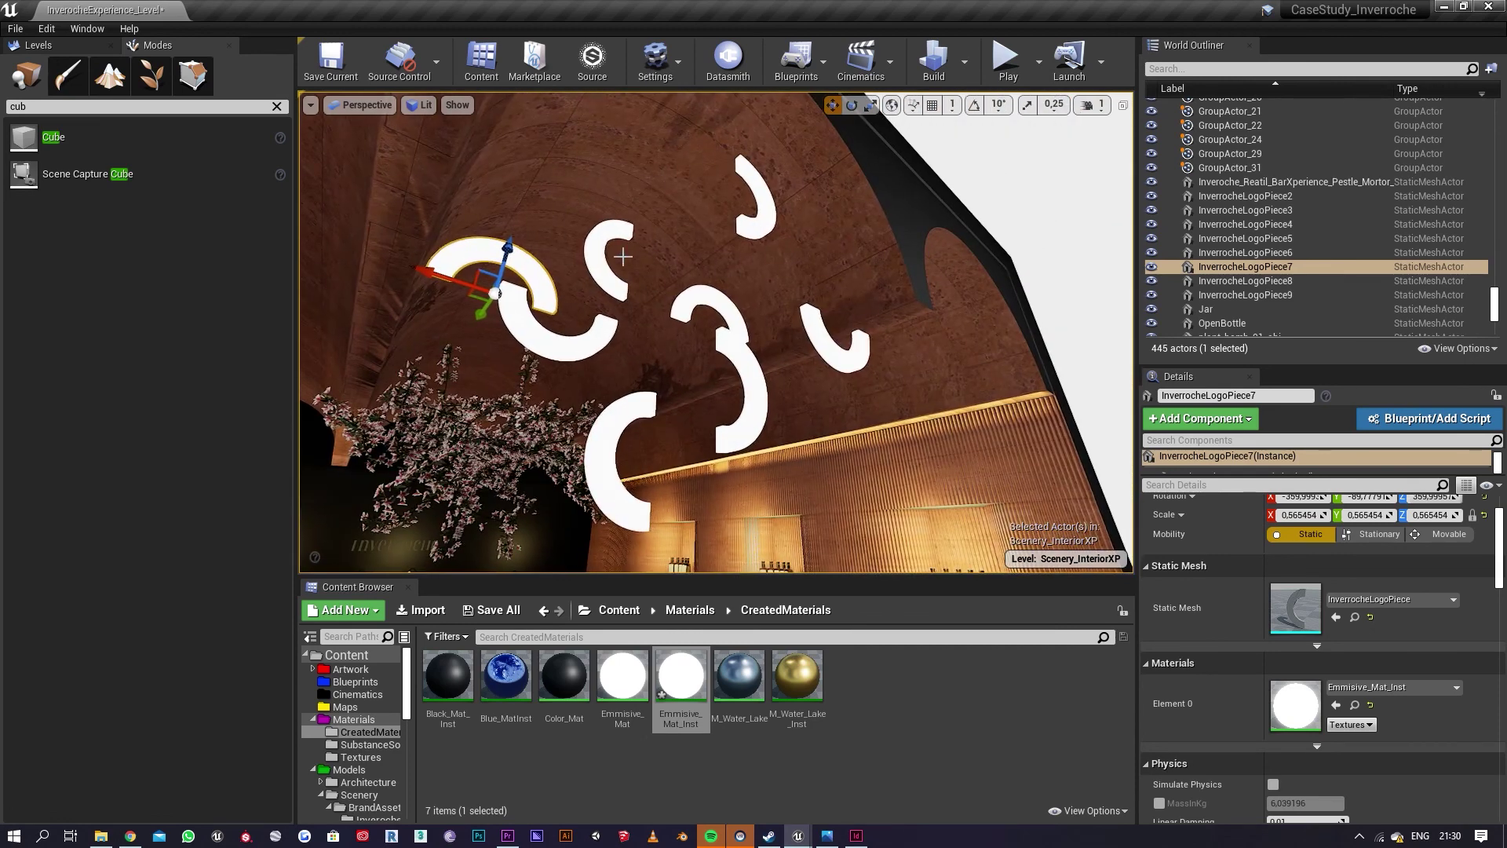
{"action": "left_click", "coordinate": [601, 289]}
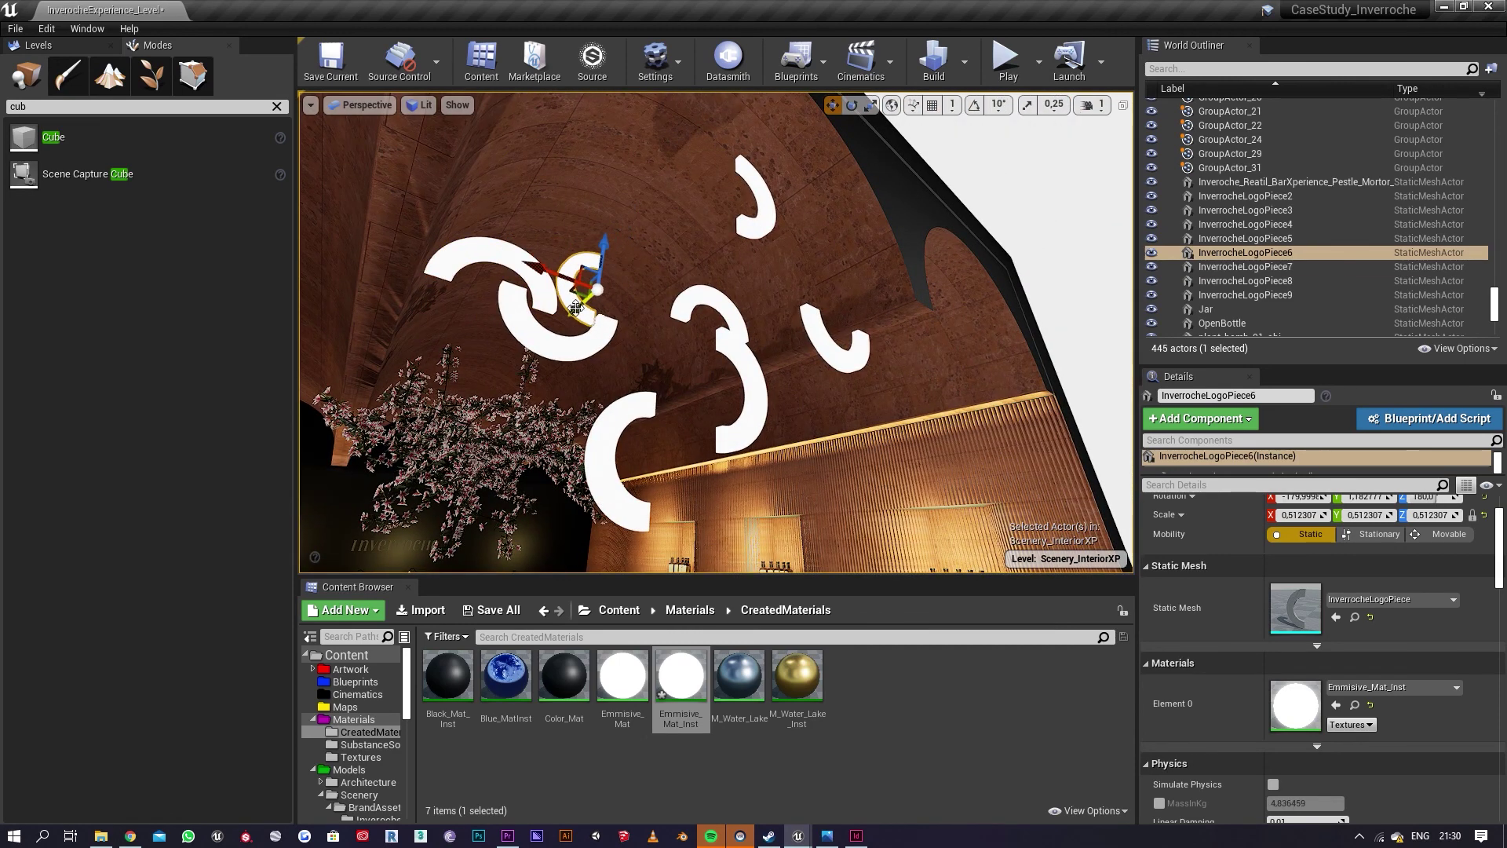
{"action": "right_click_drag", "start_coordinate": [598, 289], "coordinate": [683, 355]}
{"action": "key", "text": "a"}
{"action": "key", "text": "Escape"}
Step: Scale the topmost logo arc, InverrocheLogoPiece5, up to about 0.56 and adjust its height
{"action": "right_click_drag", "start_coordinate": [738, 304], "coordinate": [792, 328]}
{"action": "left_click", "coordinate": [730, 200]}
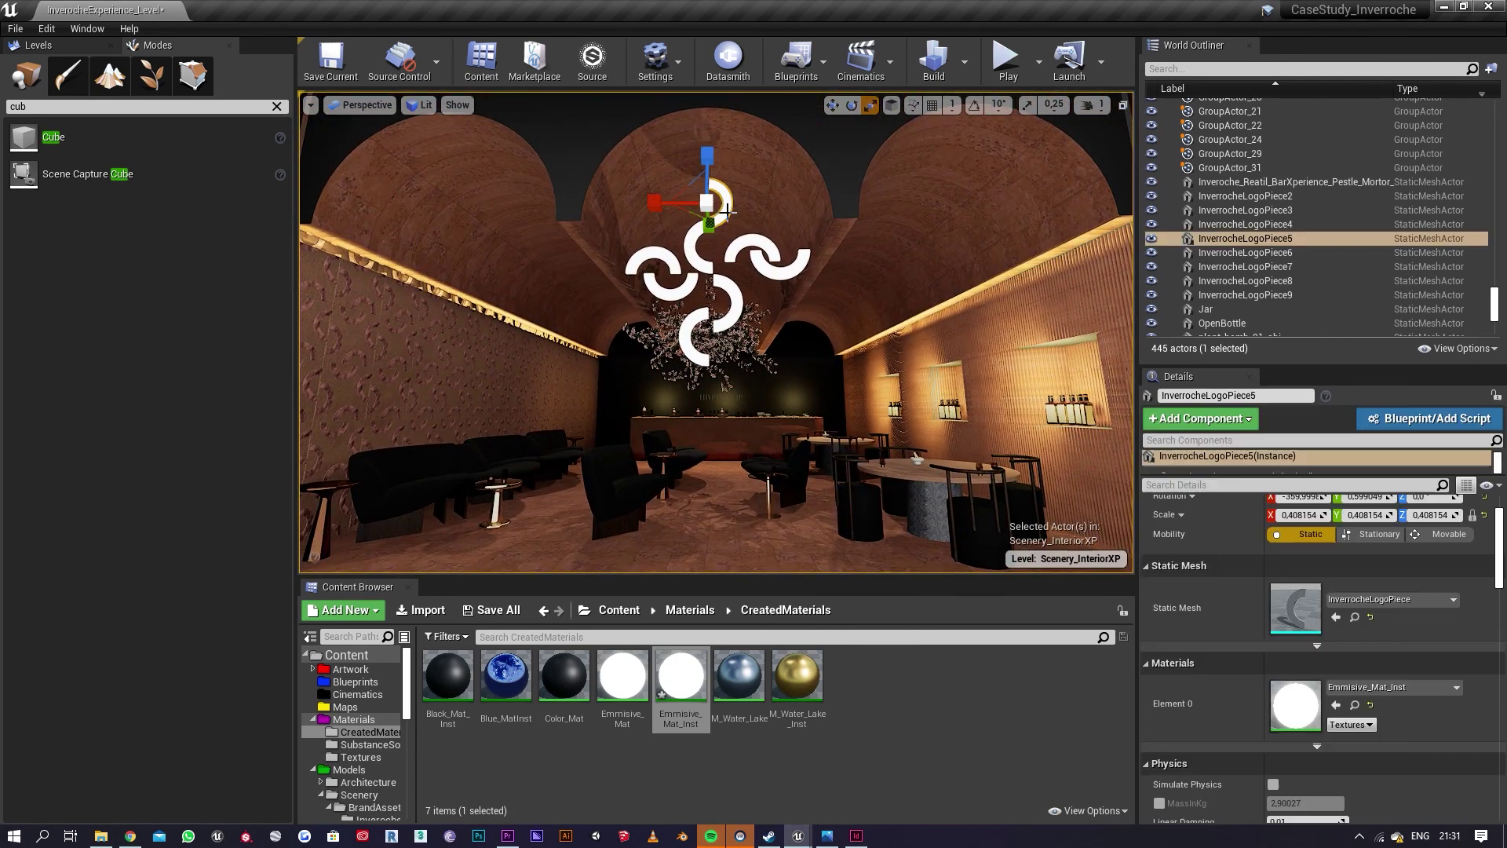
{"action": "left_click_drag", "start_coordinate": [709, 203], "coordinate": [718, 200]}
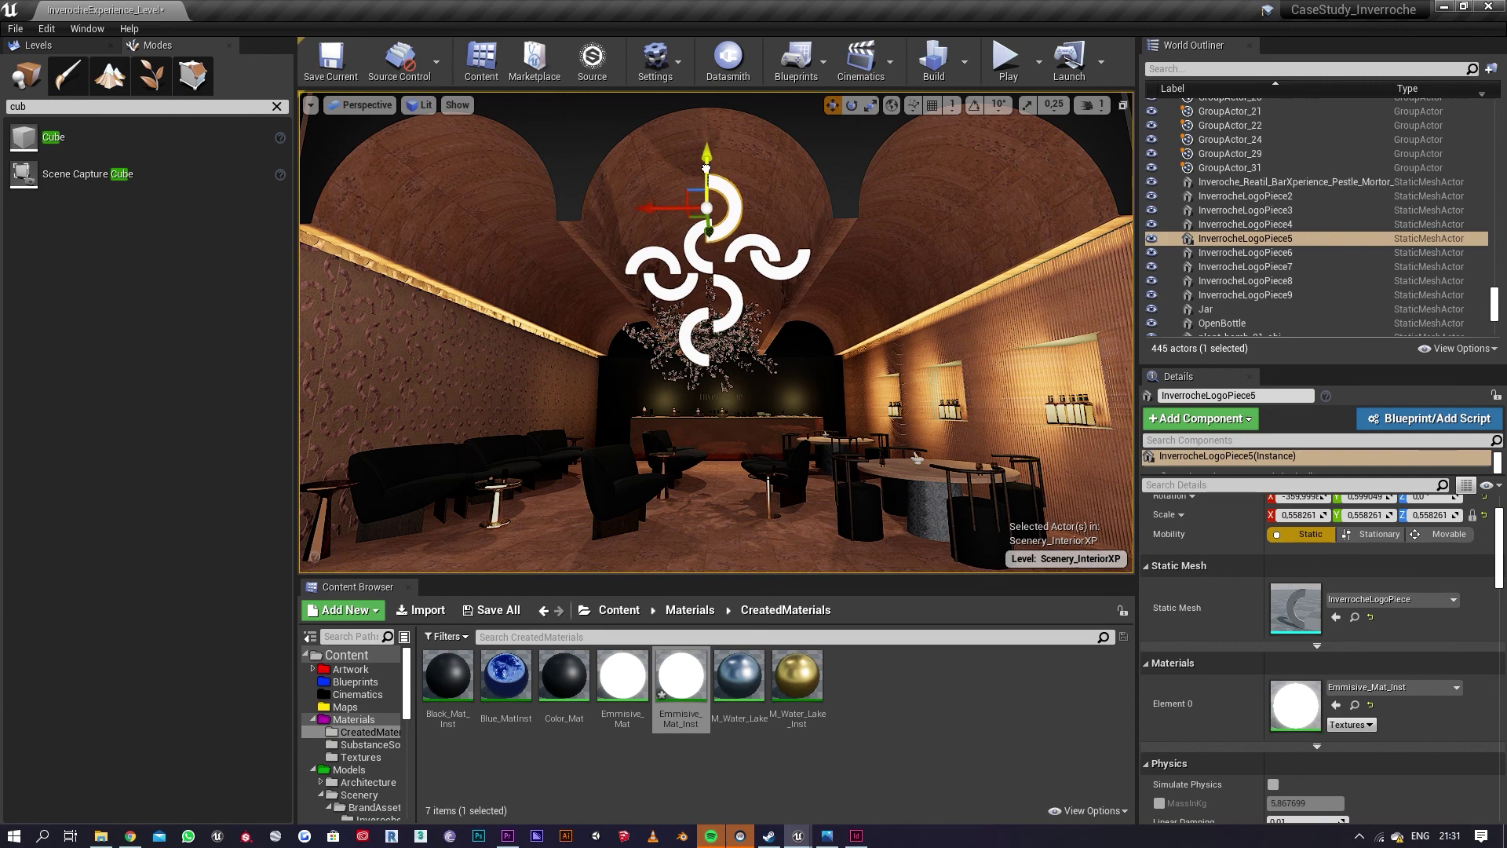
{"action": "mouse_move", "coordinate": [792, 241]}
{"action": "right_mouse_down"}
{"action": "mouse_move", "coordinate": [738, 220]}
{"action": "mouse_move", "coordinate": [777, 206]}
{"action": "mouse_move", "coordinate": [785, 251]}
{"action": "right_mouse_up"}
{"action": "key", "text": "Escape"}
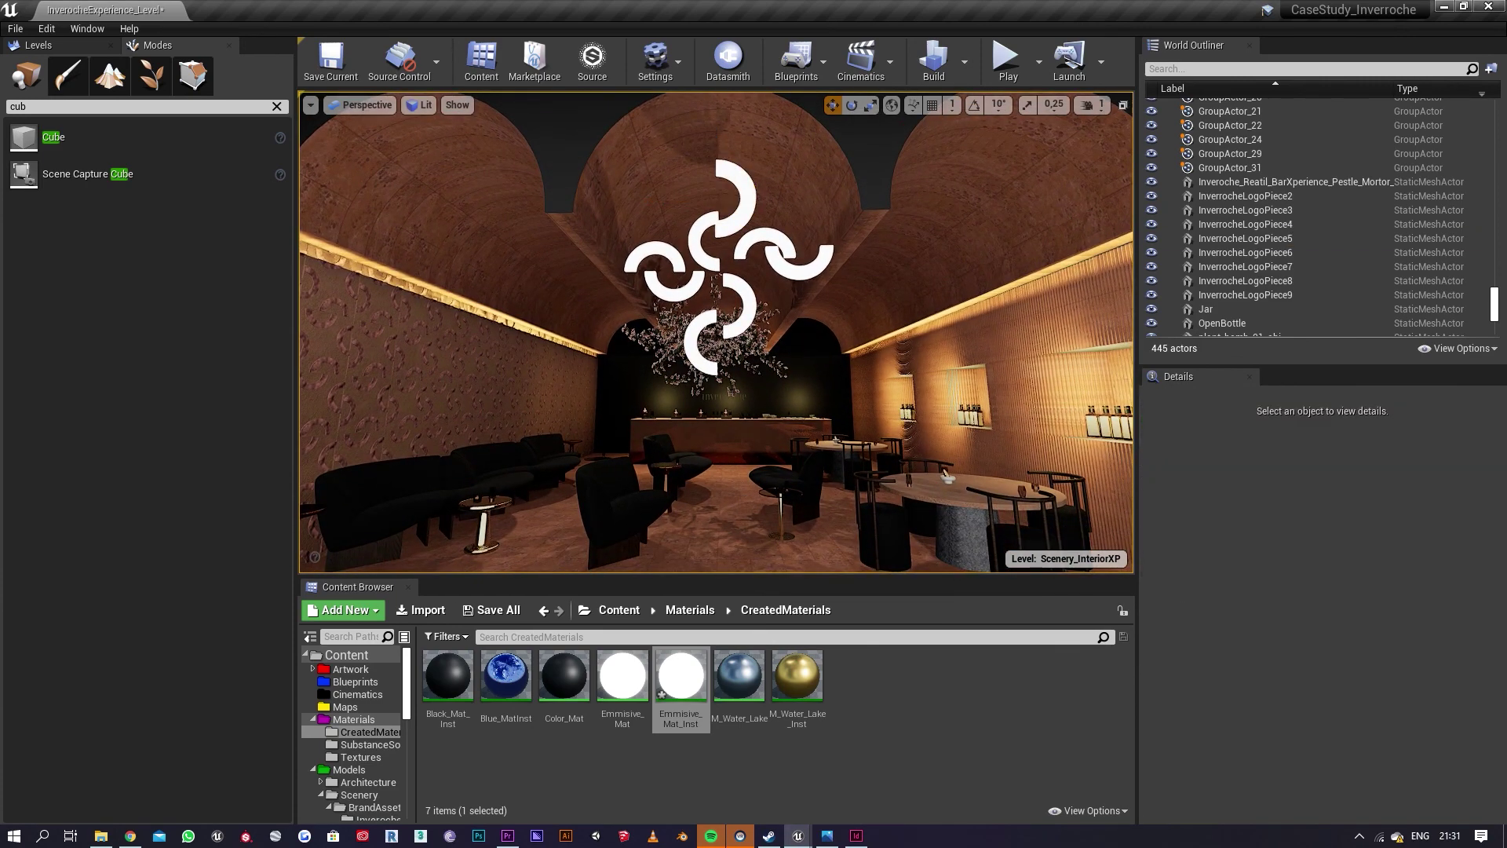
Step: Reduce the topmost logo arc, InverrocheLogoPiece5, to a uniform scale of about 0.5
{"action": "left_click", "coordinate": [764, 212]}
{"action": "left_click", "coordinate": [812, 263]}
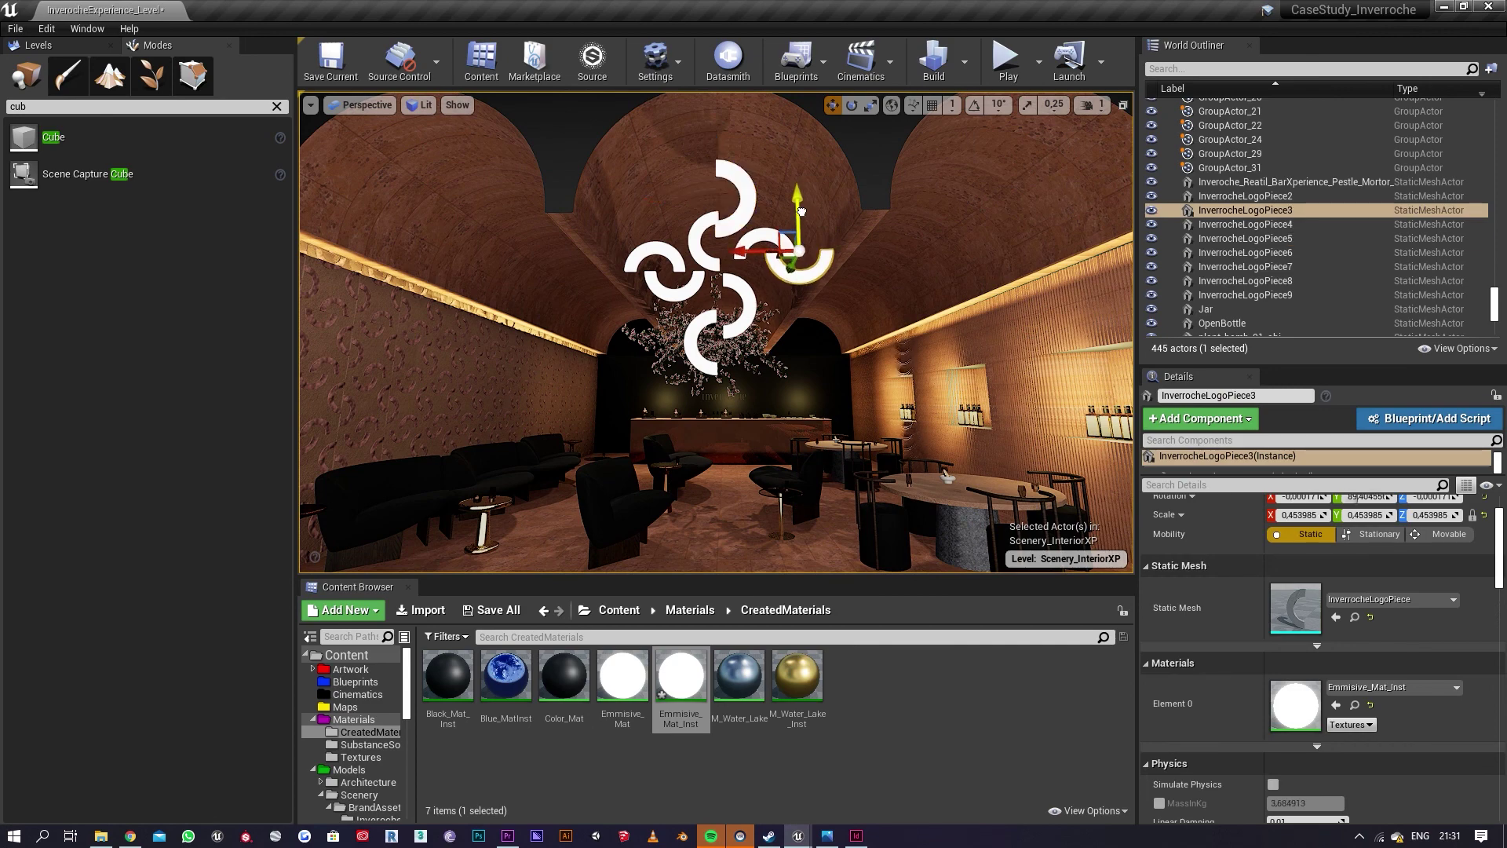
{"action": "right_click_drag", "start_coordinate": [797, 223], "coordinate": [778, 194]}
{"action": "left_click", "coordinate": [778, 194]}
{"action": "key", "text": "r"}
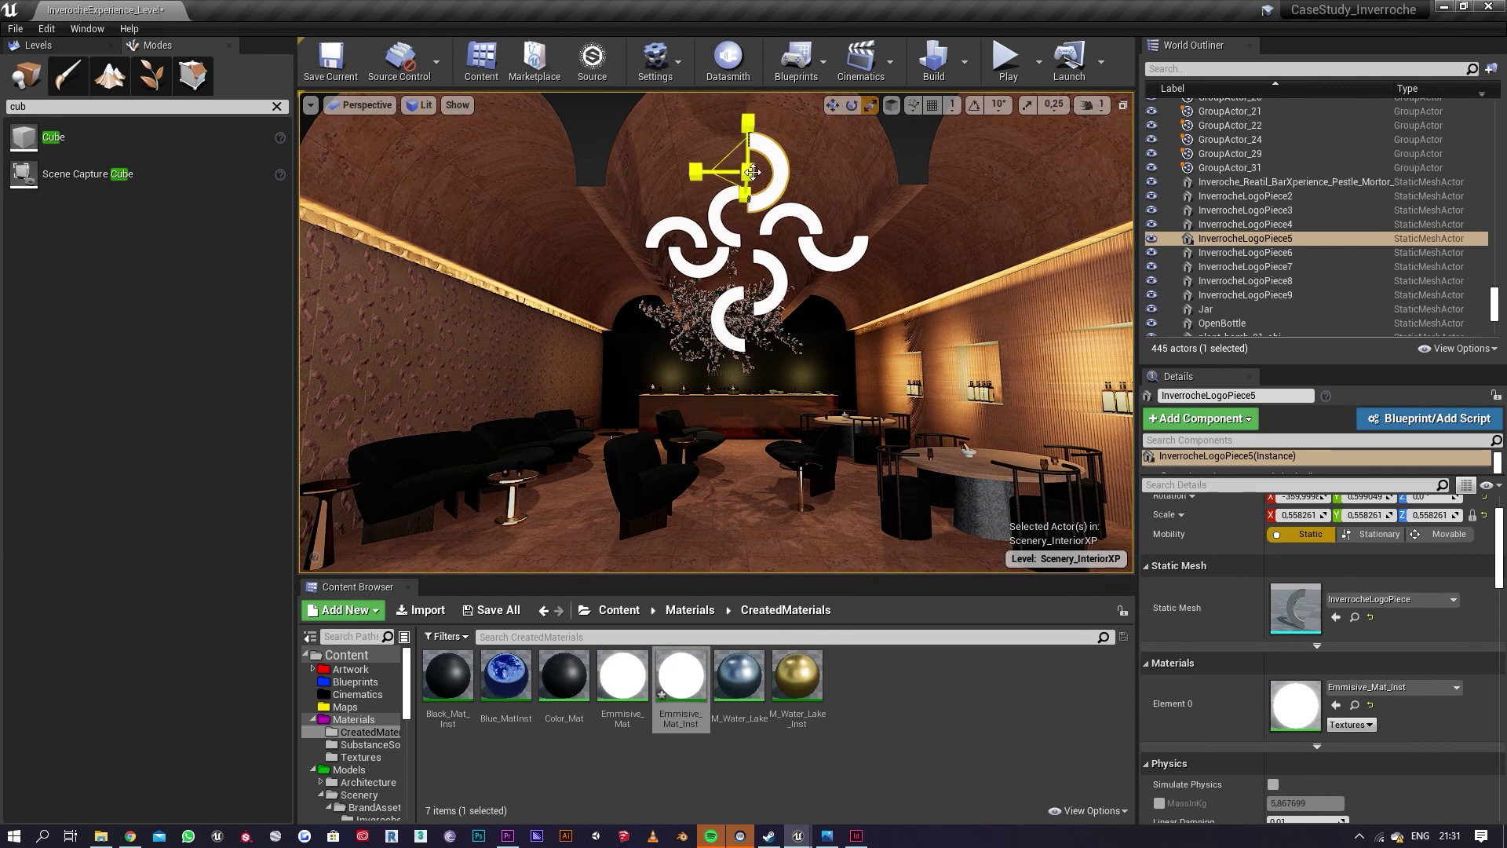
{"action": "right_click_drag", "start_coordinate": [806, 193], "coordinate": [790, 209]}
{"action": "key", "text": "w"}
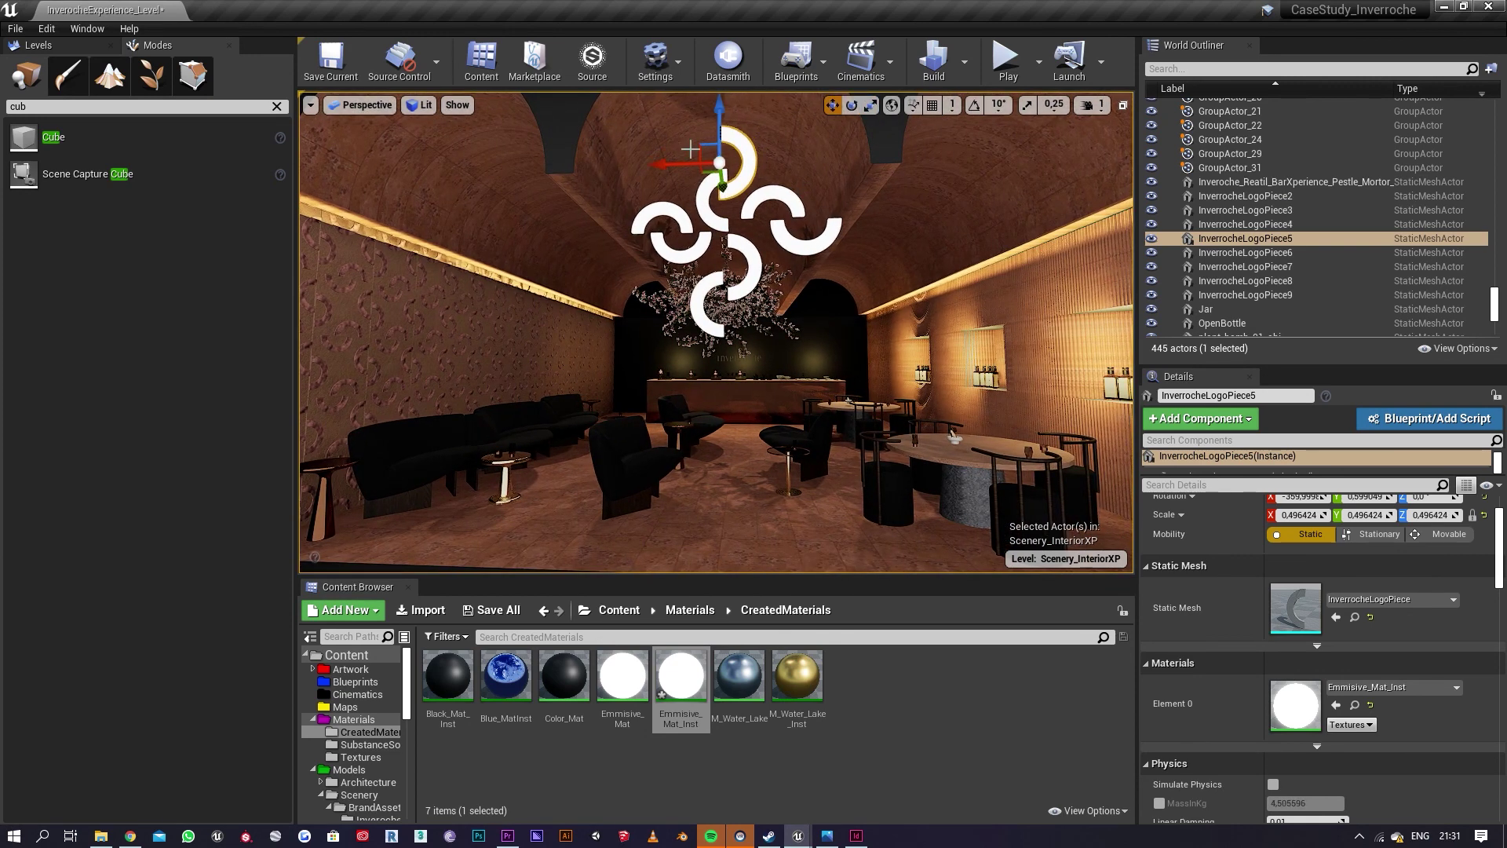
Step: Shift the topmost logo arc slightly sideways and raise it slightly together with the arc below it
{"action": "left_click_drag", "start_coordinate": [673, 168], "coordinate": [703, 189]}
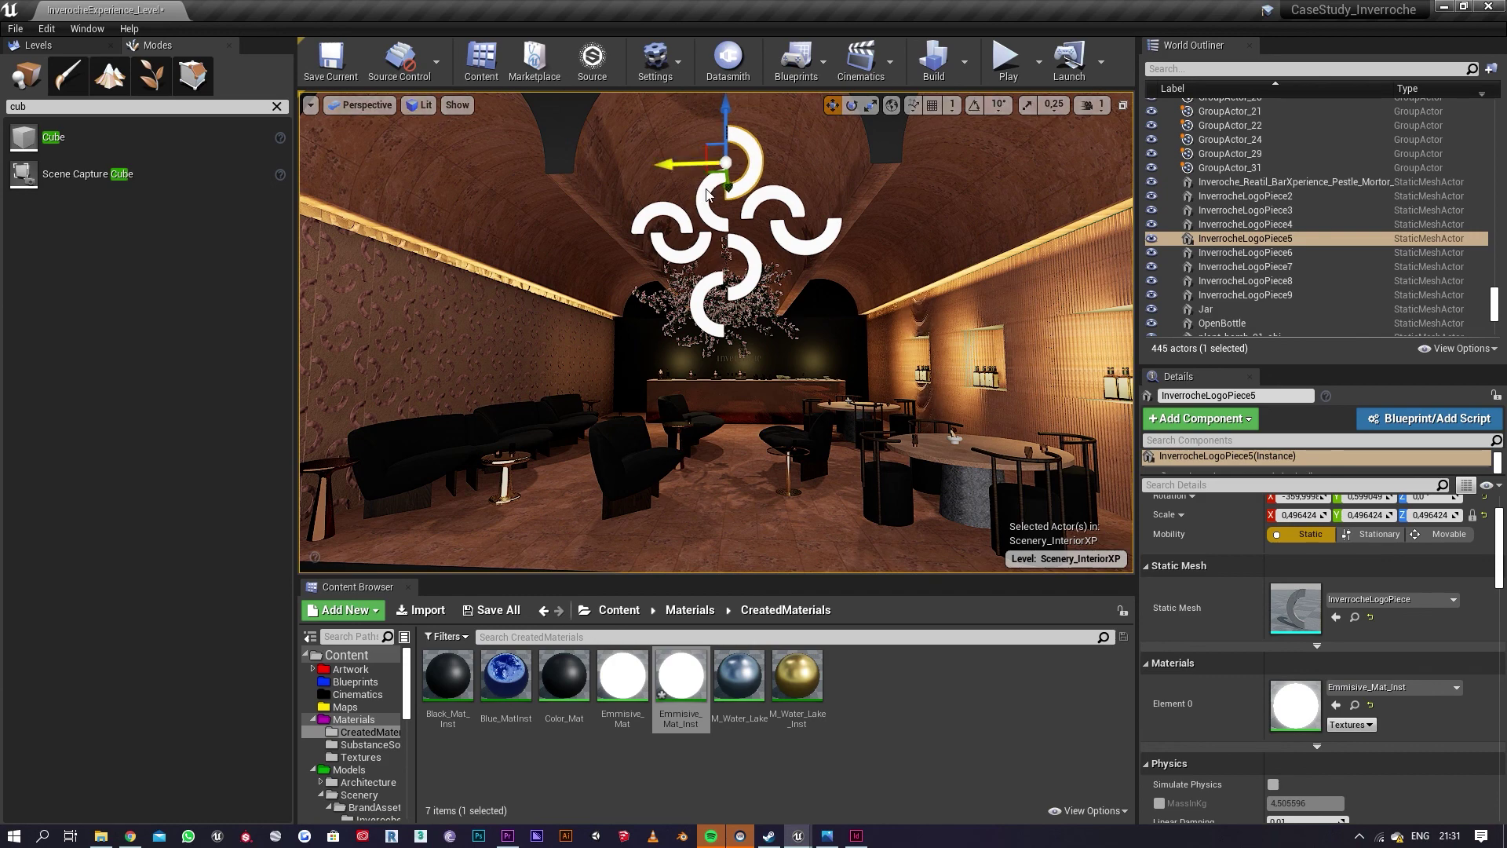
{"action": "left_click", "coordinate": [706, 190], "text": "shift"}
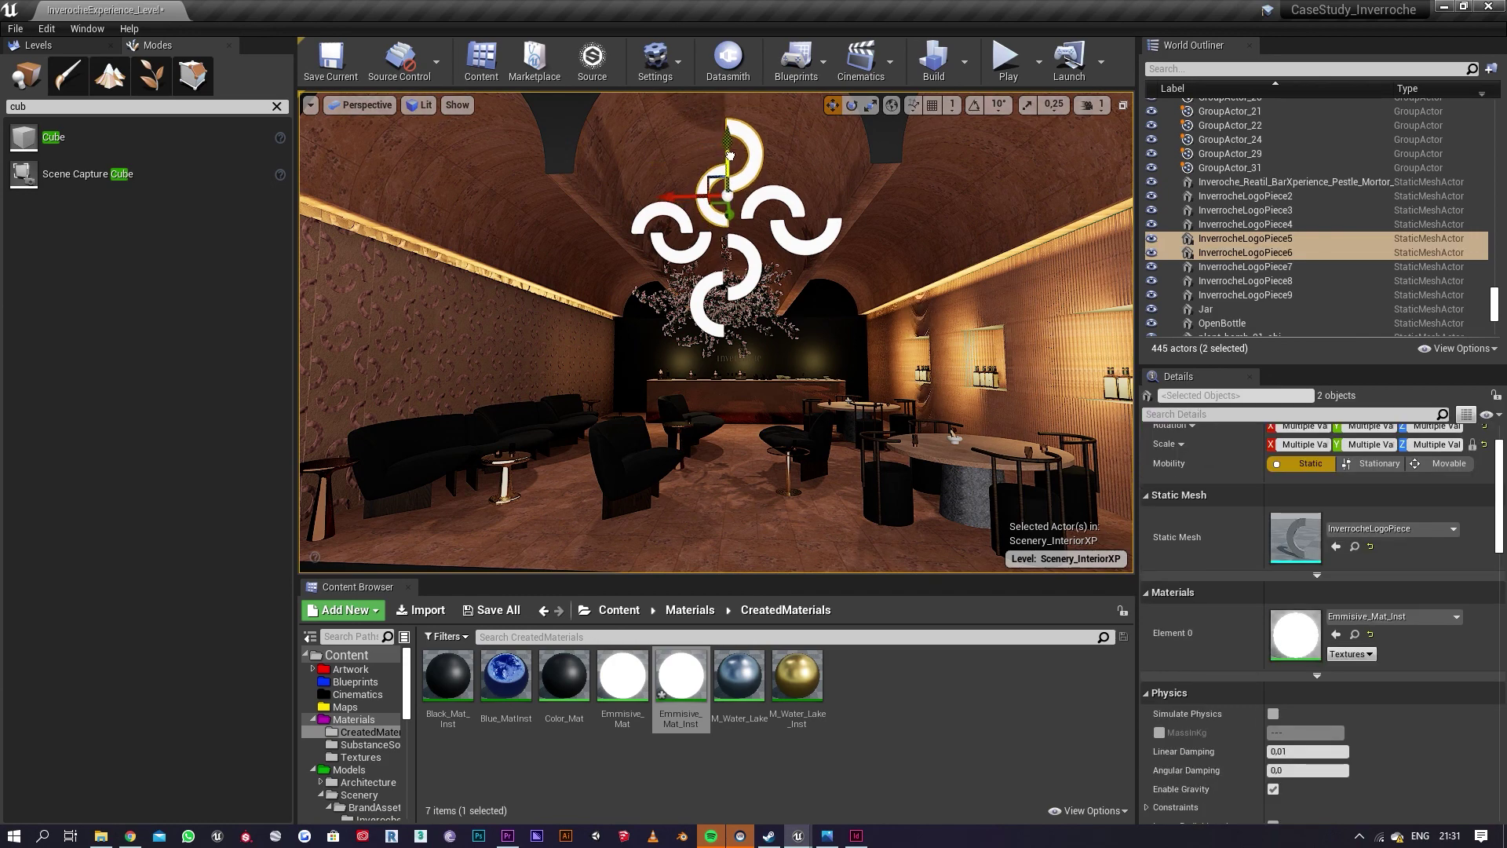
{"action": "left_click", "coordinate": [775, 203]}
{"action": "right_click_drag", "start_coordinate": [828, 260], "coordinate": [802, 255]}
{"action": "left_click", "coordinate": [864, 309]}
{"action": "right_click_drag", "start_coordinate": [864, 310], "coordinate": [848, 292]}
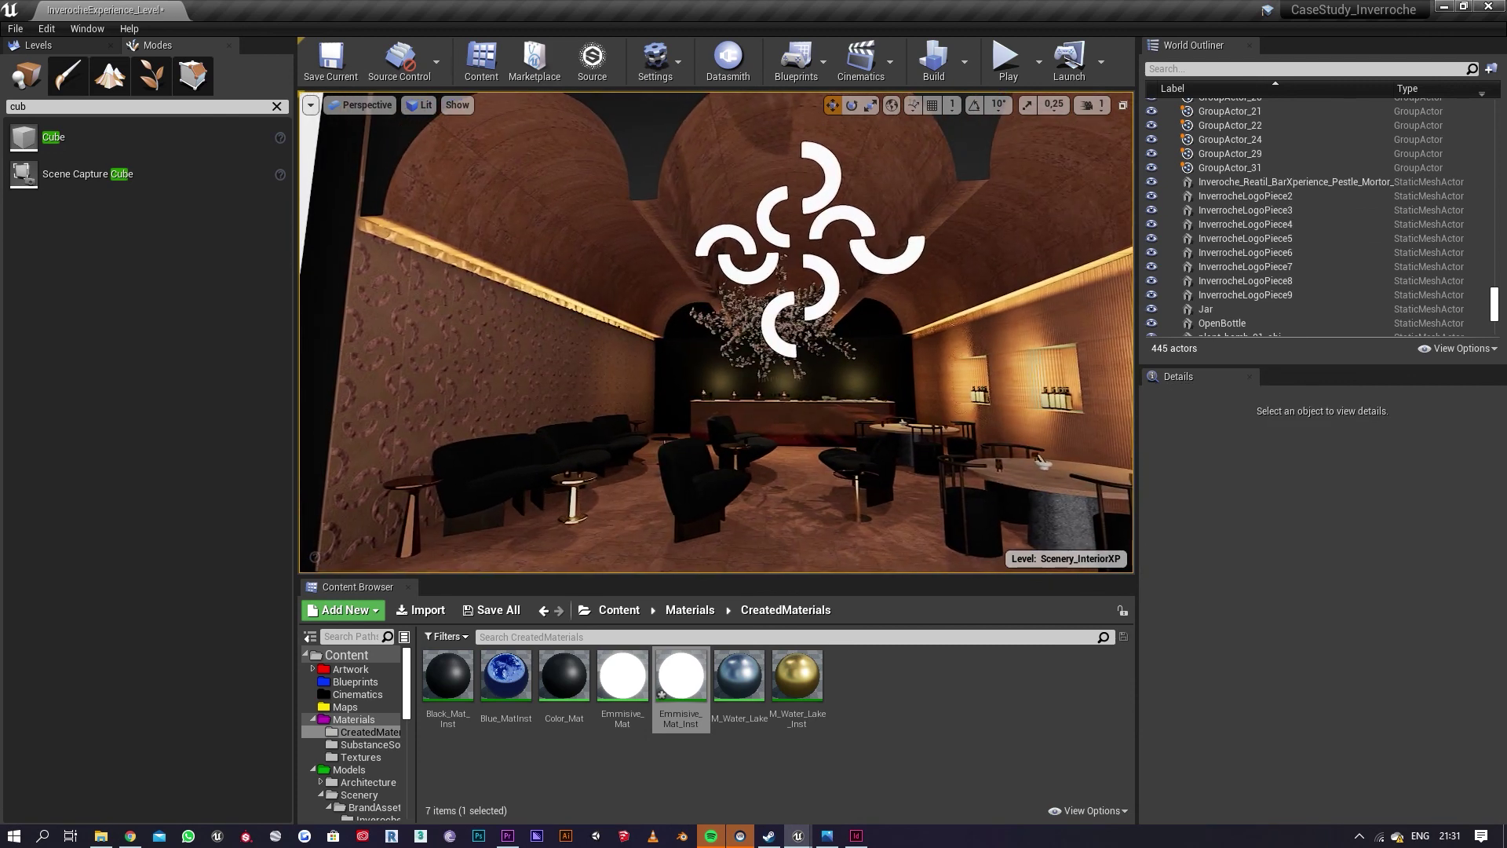
Step: Nudge the InverrocheLogoPiece4 arc sideways and check the logo's alignment from farther back in the room
{"action": "left_click", "coordinate": [822, 211]}
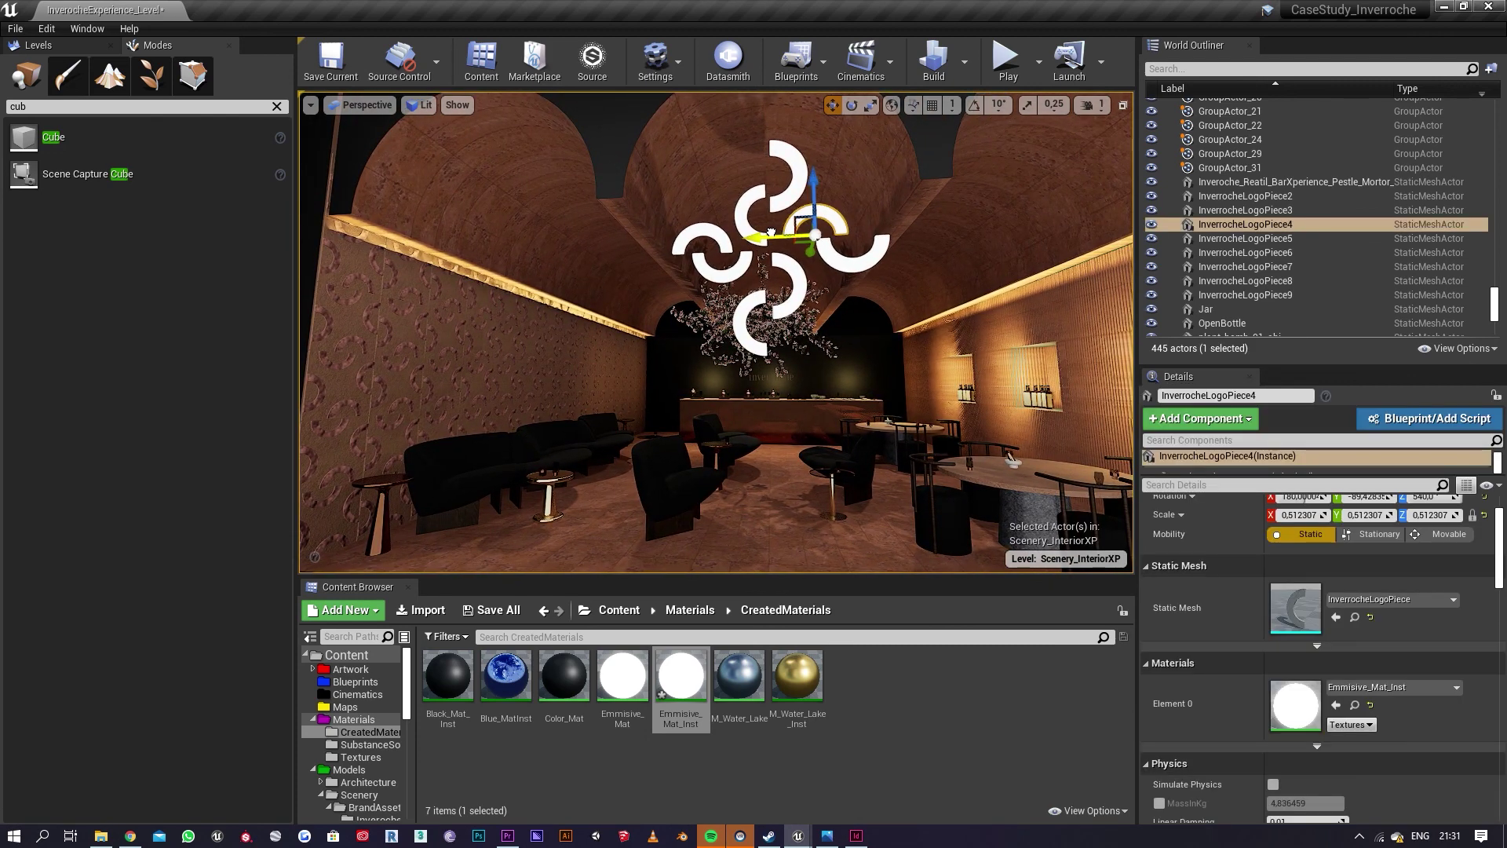
{"action": "mouse_move", "coordinate": [734, 269]}
{"action": "right_mouse_down"}
{"action": "mouse_move", "coordinate": [788, 267]}
{"action": "mouse_move", "coordinate": [728, 288]}
{"action": "mouse_move", "coordinate": [728, 267]}
{"action": "right_mouse_up"}
{"action": "key", "text": "s"}
{"action": "key", "text": "w"}
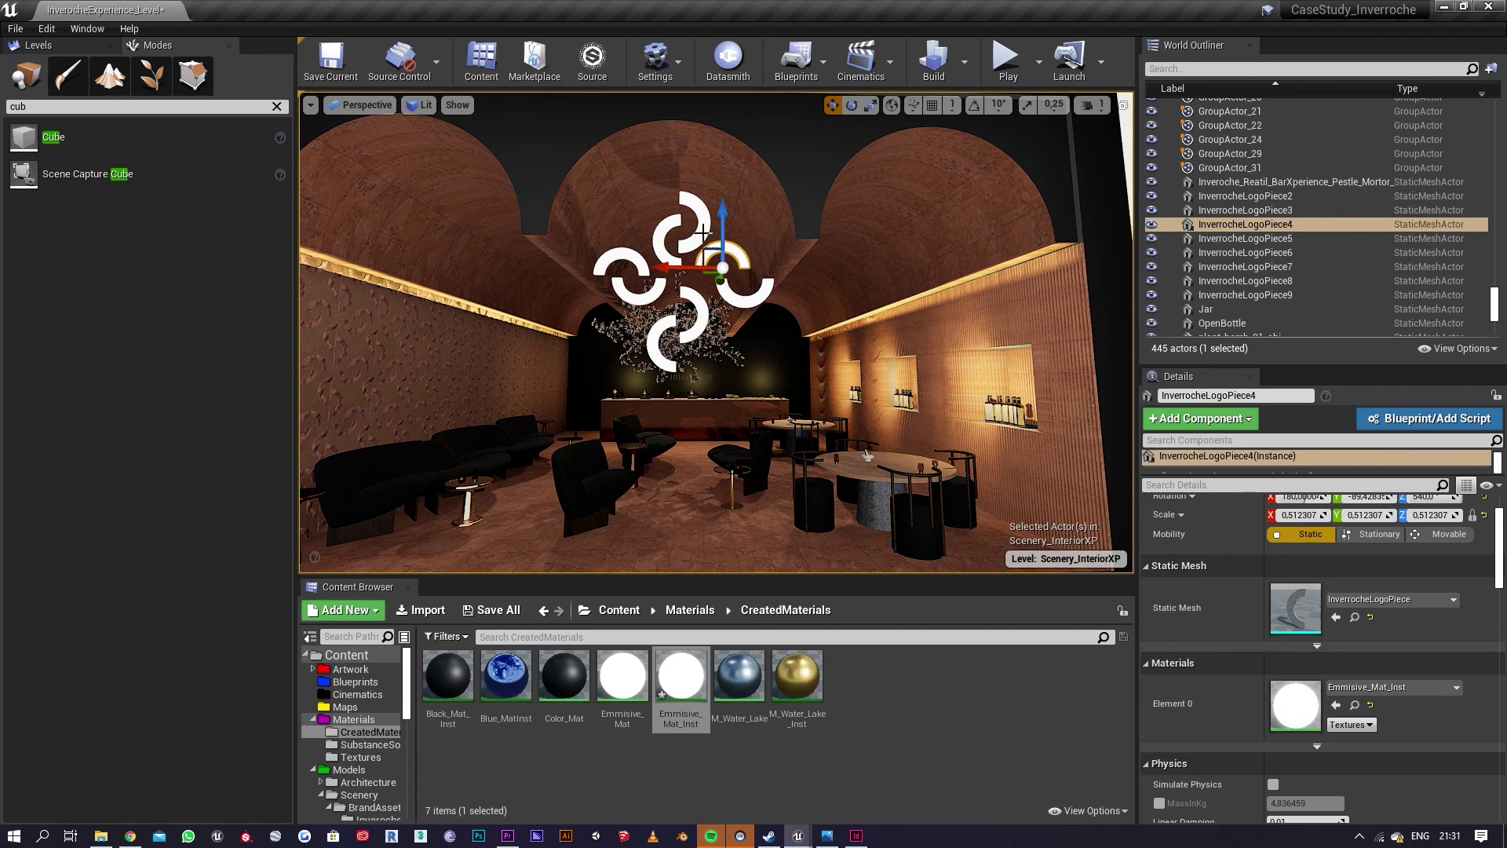
{"action": "left_click", "coordinate": [705, 202]}
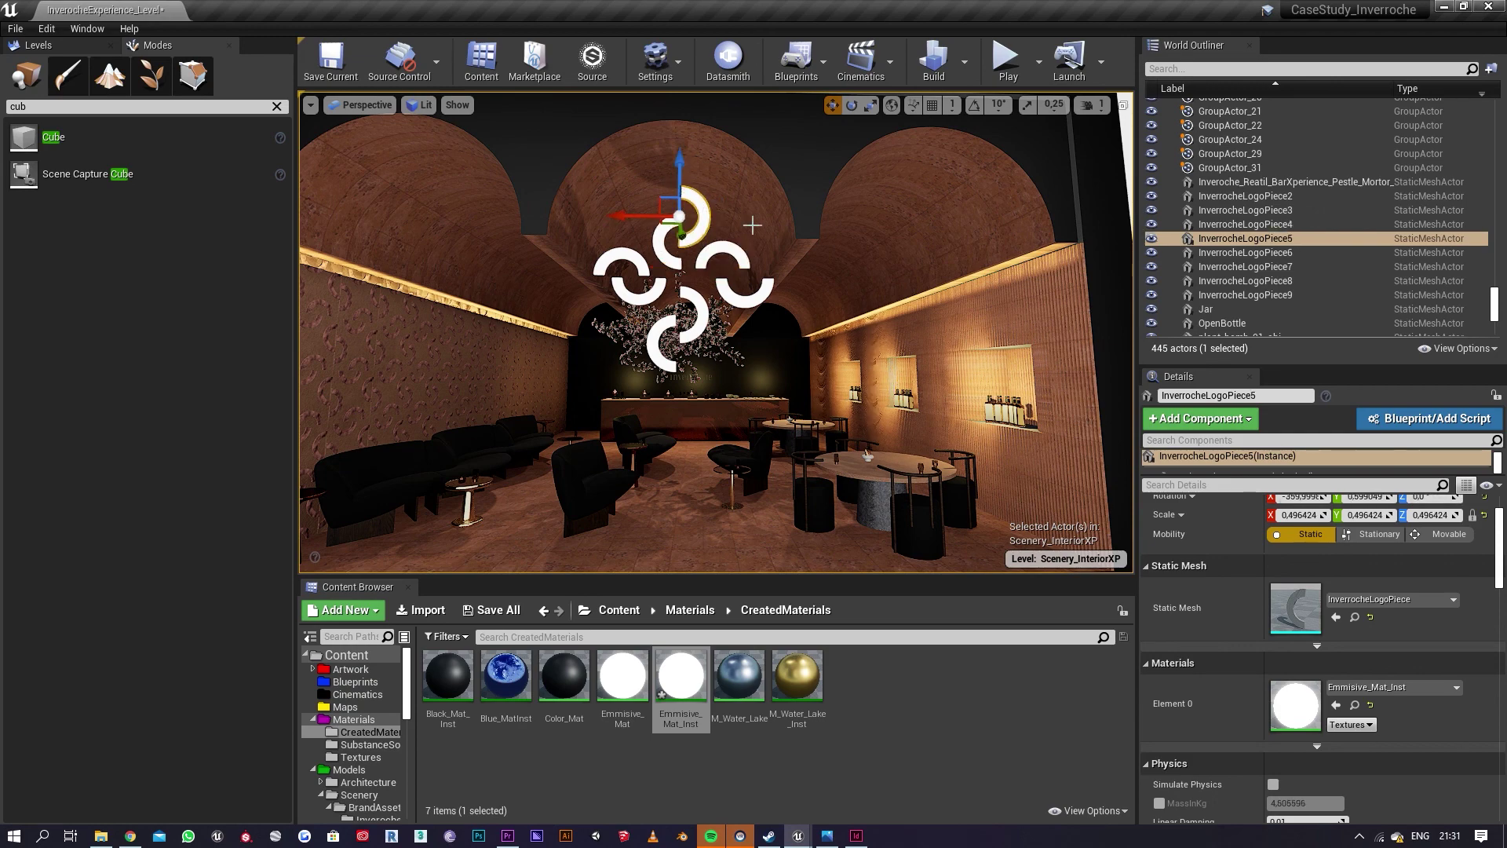
{"action": "key", "text": "Escape"}
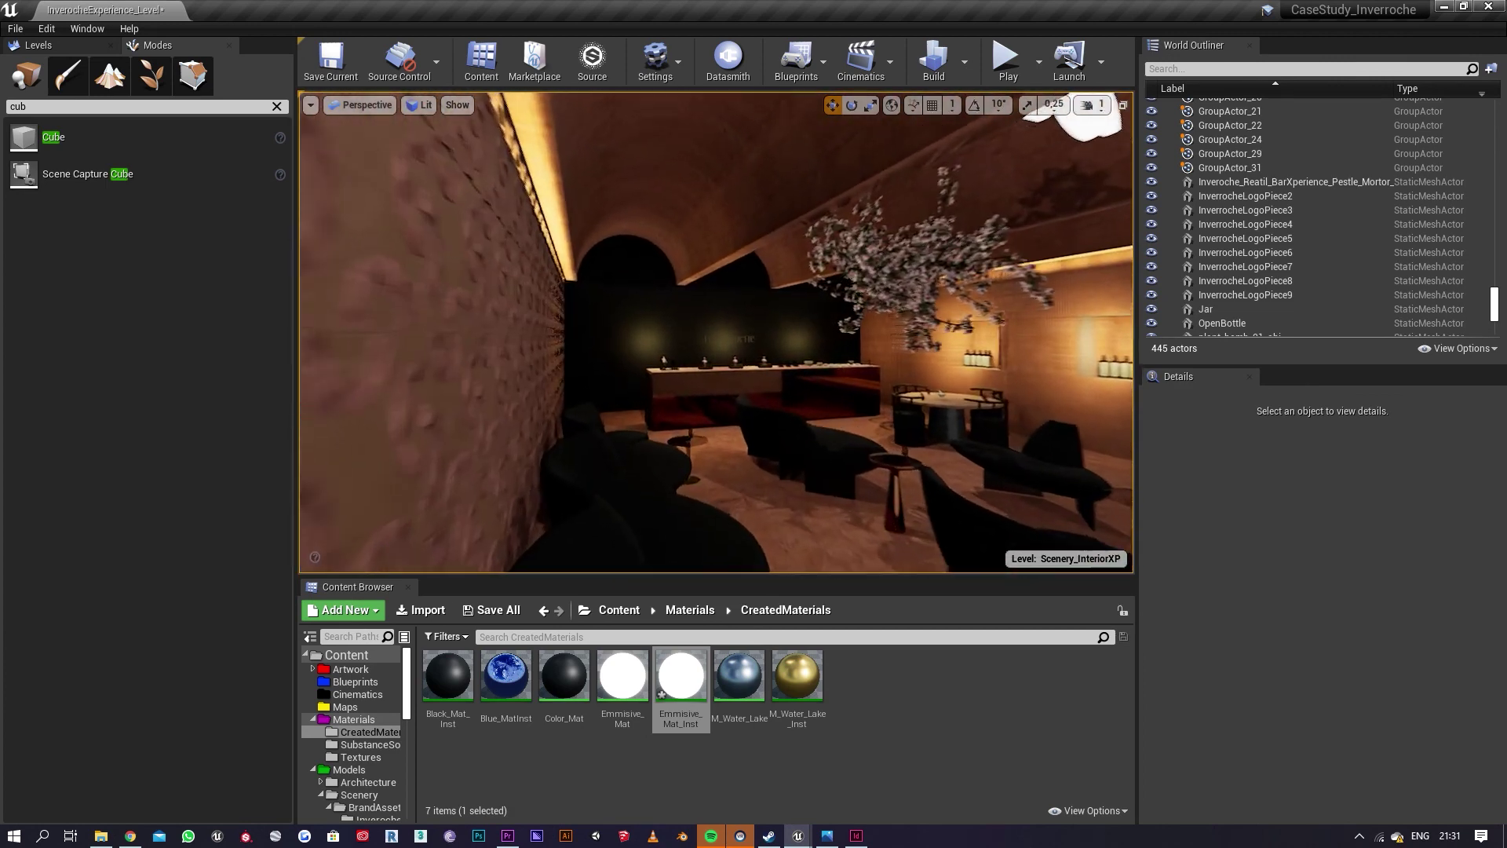
Step: Create a material instance of the patterned wall's Brushed_Stucco__MAT and apply it to the wall tiles
{"action": "left_click", "coordinate": [577, 336]}
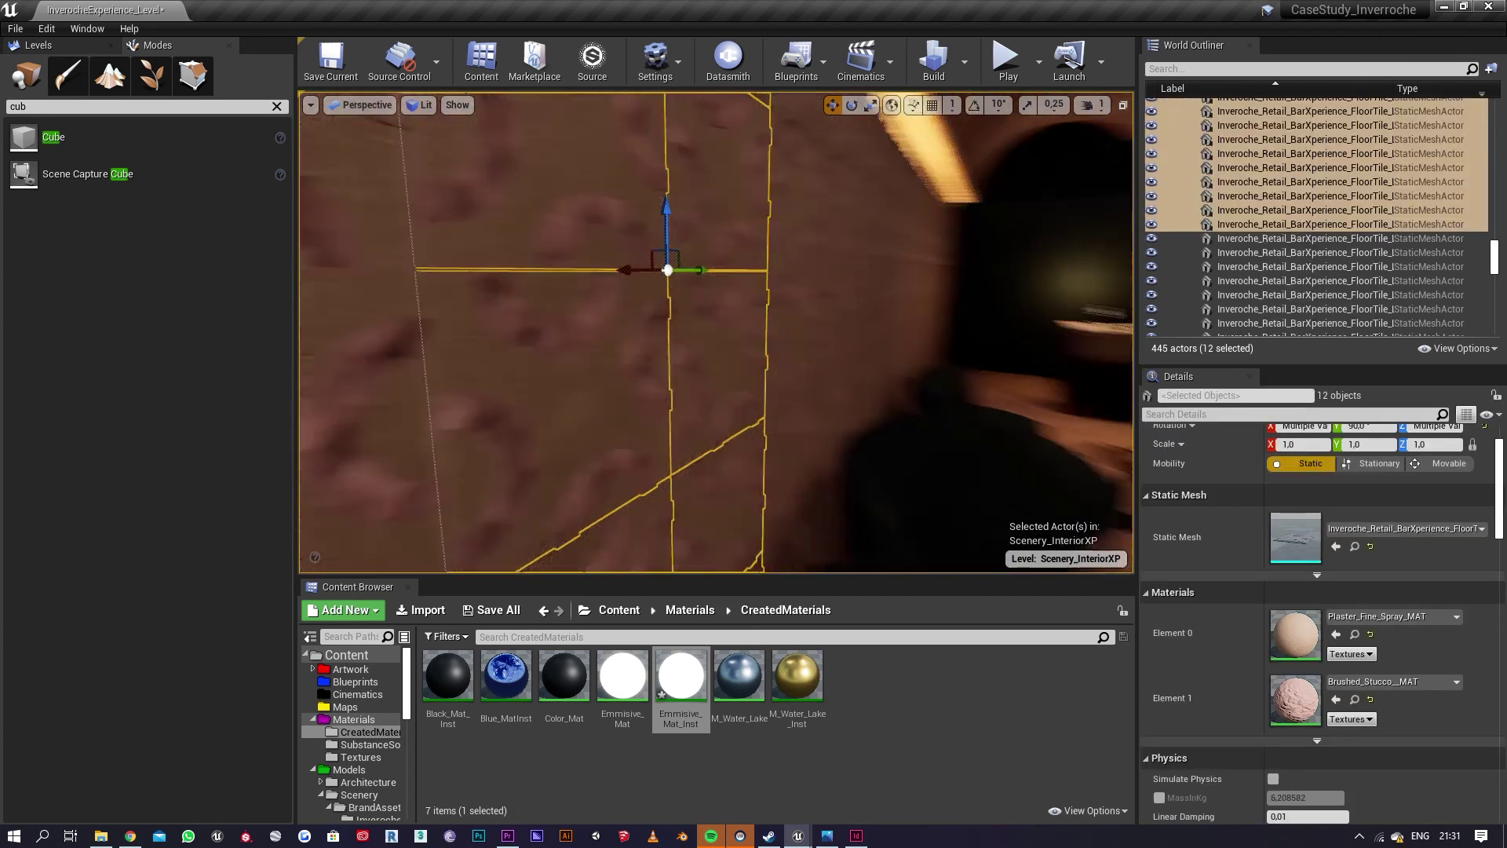
{"action": "left_click", "coordinate": [1354, 699]}
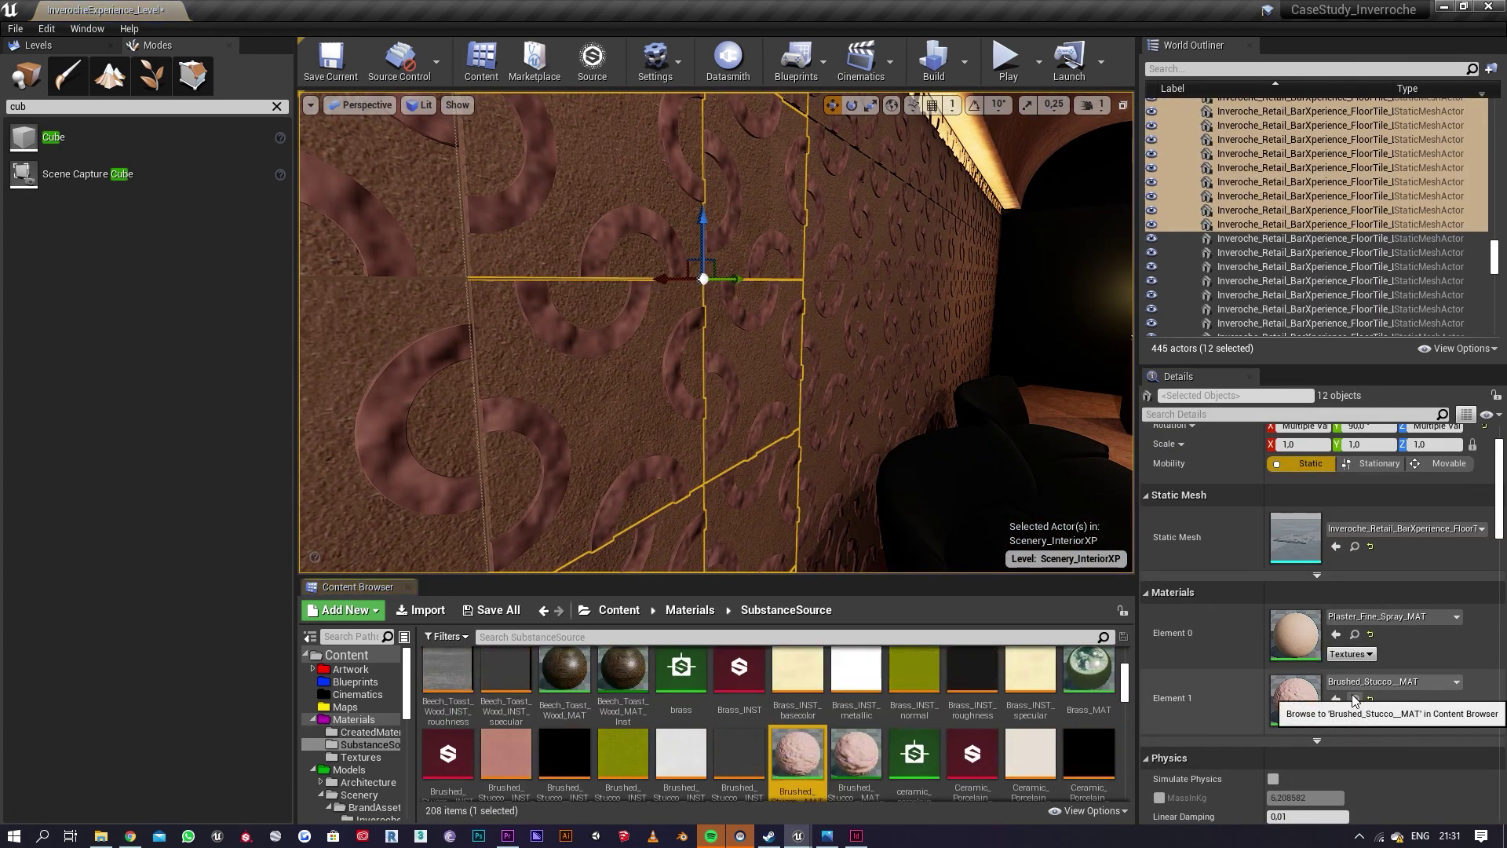
{"action": "right_click", "coordinate": [796, 752]}
{"action": "left_click", "coordinate": [854, 377]}
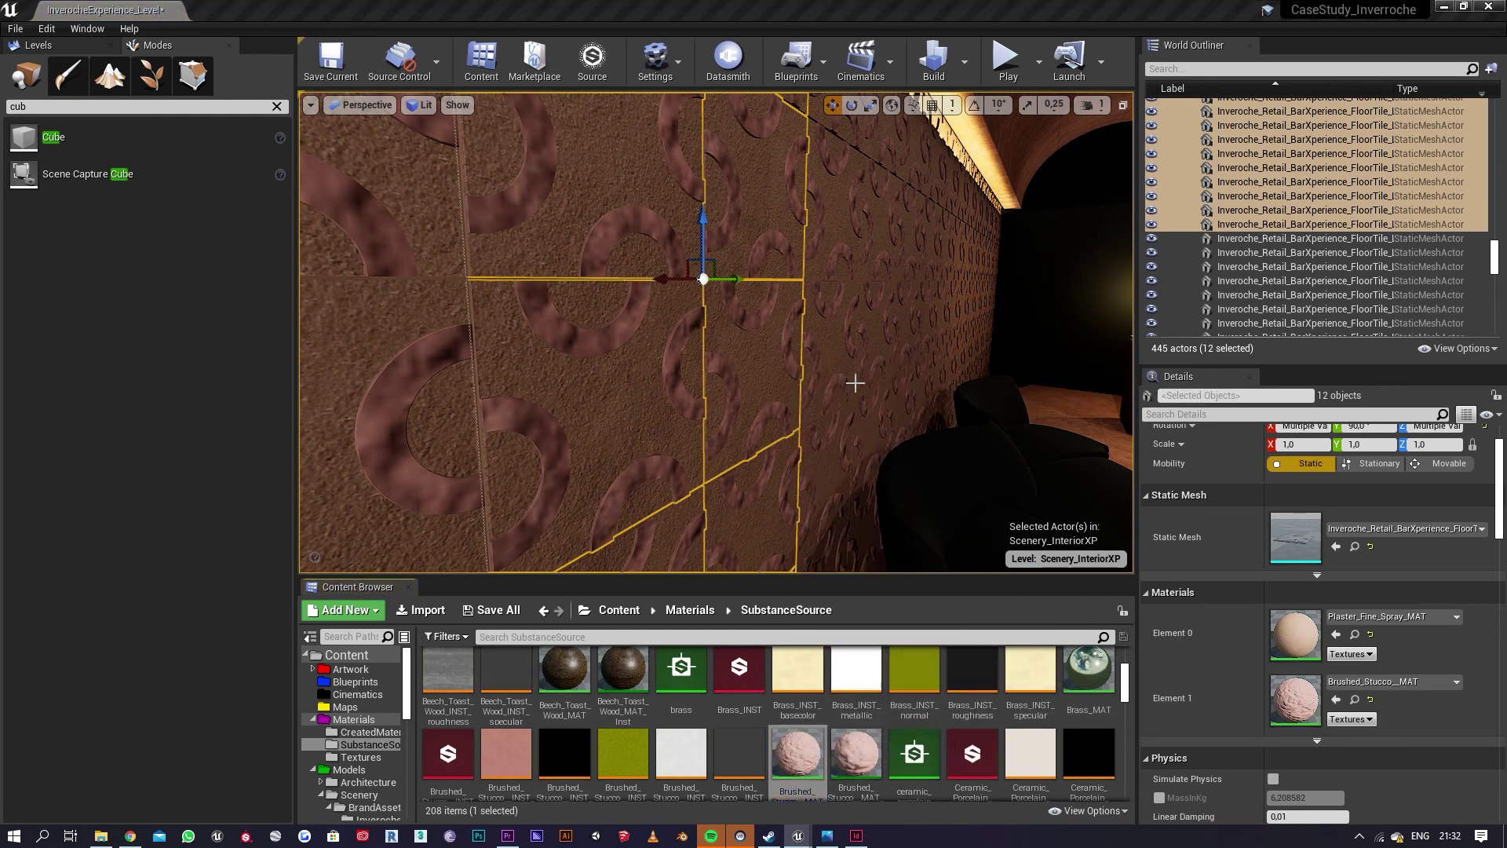
{"action": "left_click_drag", "start_coordinate": [913, 762], "coordinate": [609, 336]}
Step: Override the Power parameter of the new Brushed_Stucco__MAT instance with 10 and detach its editor into a separate window
{"action": "double_click", "coordinate": [913, 755]}
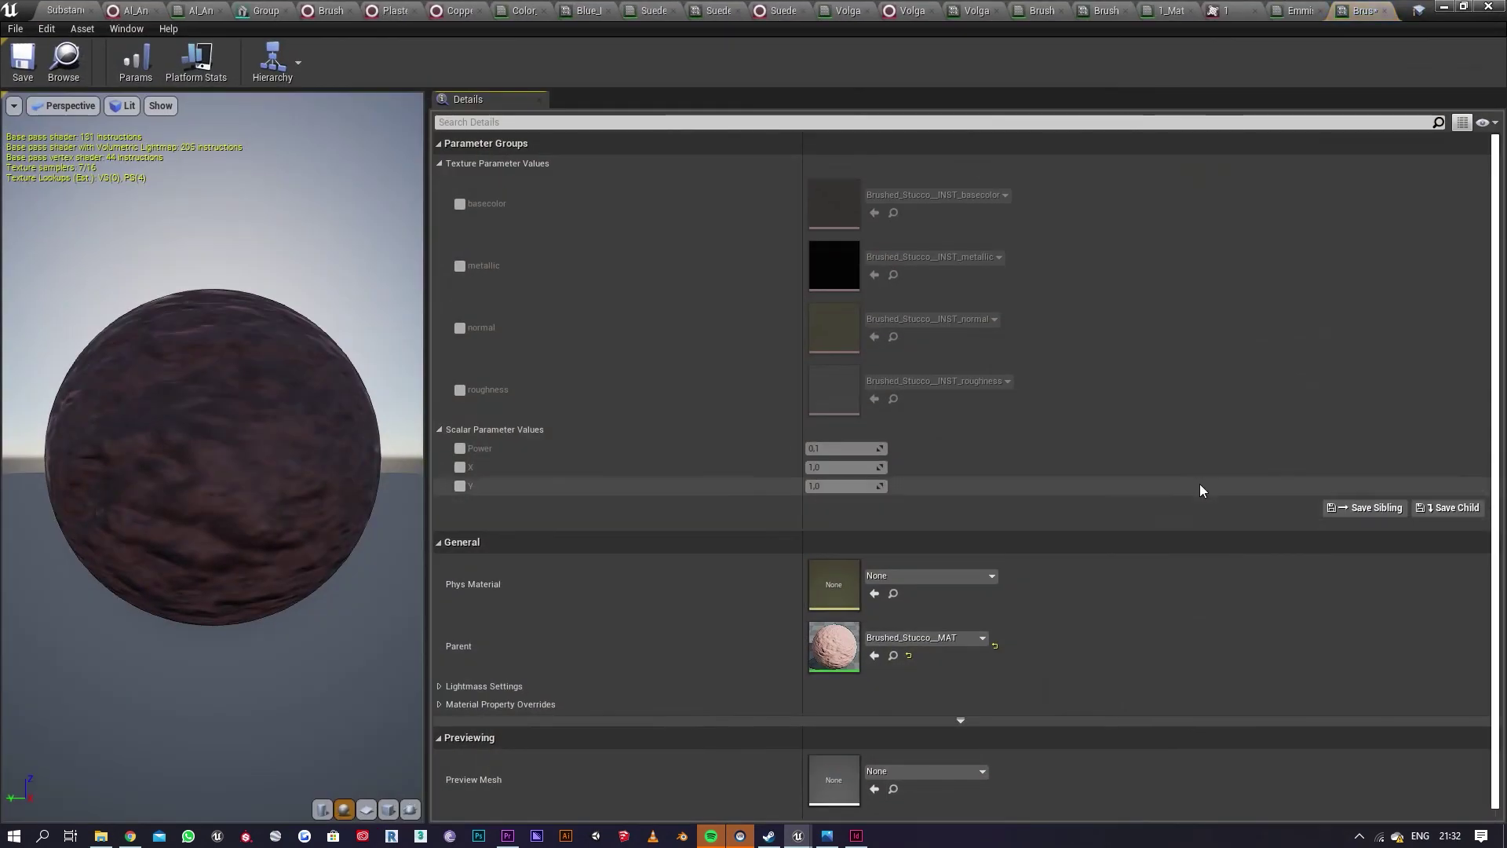
{"action": "left_click", "coordinate": [459, 448]}
{"action": "left_click", "coordinate": [841, 448]}
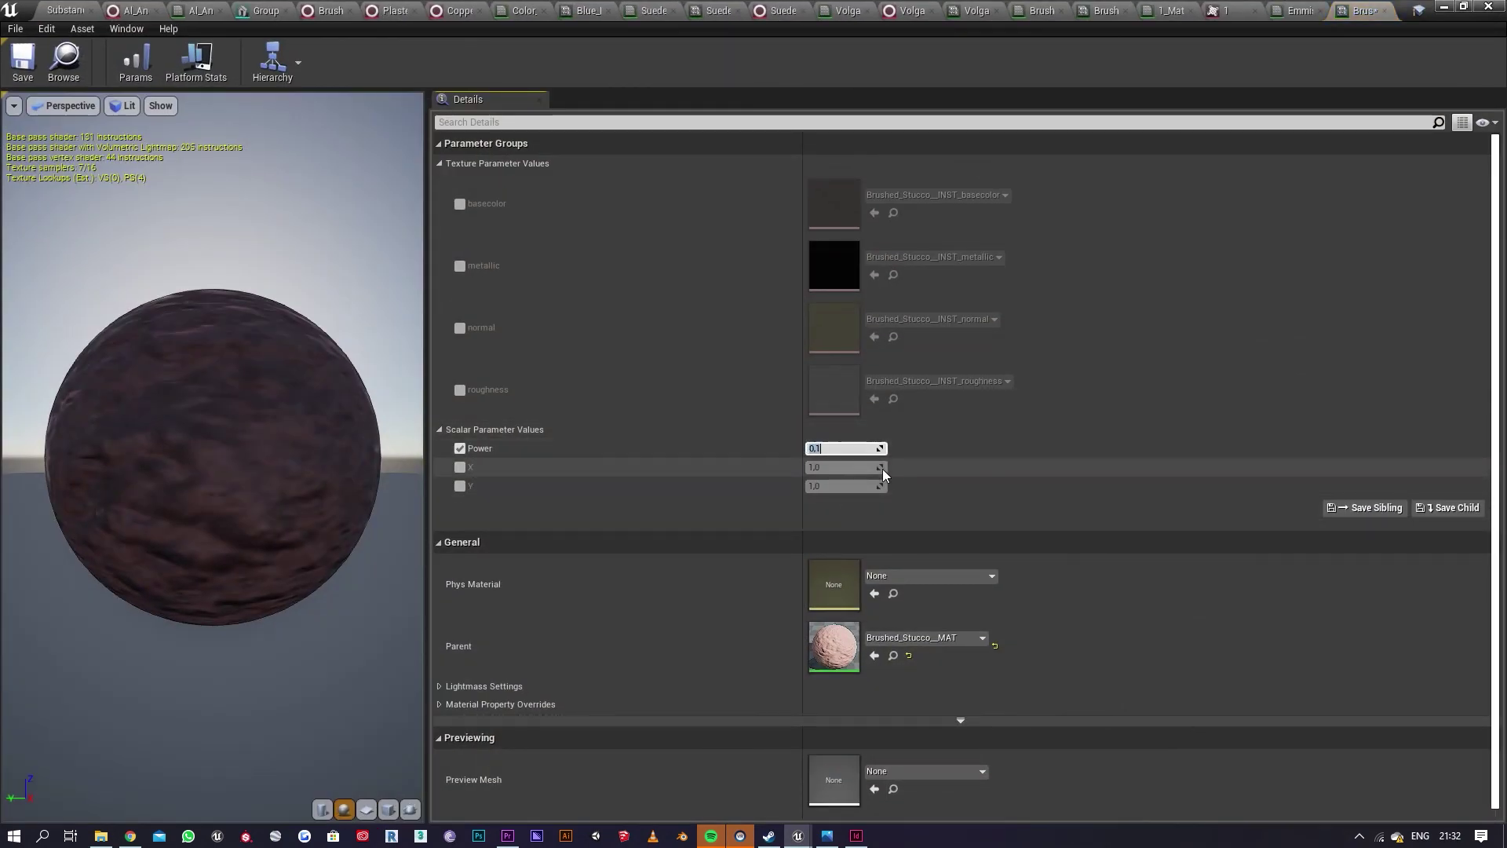
{"action": "type", "text": "10"}
{"action": "key", "text": "Return"}
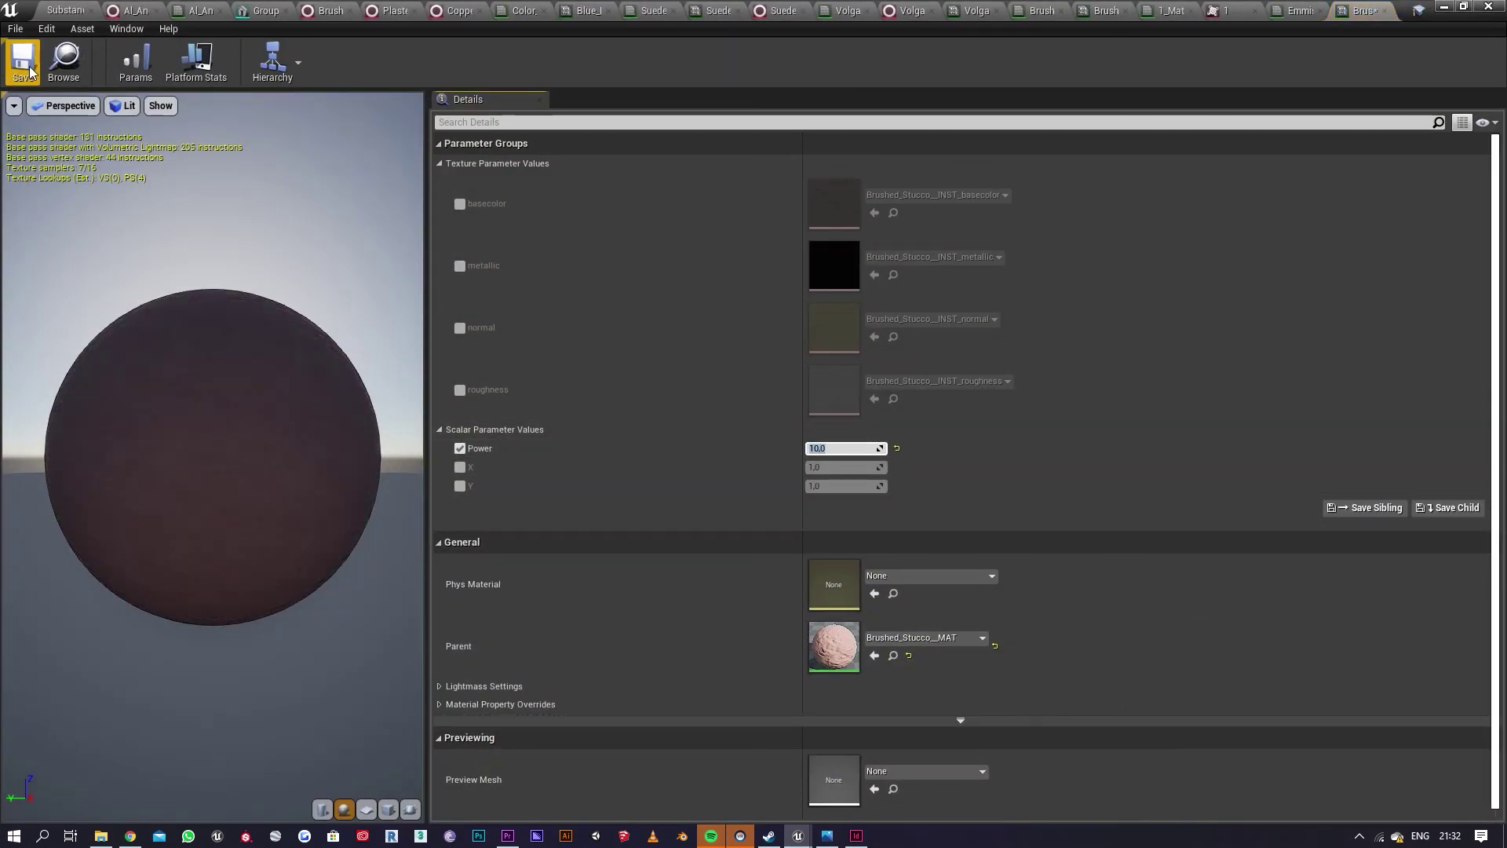
{"action": "mouse_move", "coordinate": [1363, 11]}
{"action": "left_mouse_down"}
{"action": "mouse_move", "coordinate": [1459, 251]}
{"action": "mouse_move", "coordinate": [995, 191]}
{"action": "left_mouse_up"}
{"action": "left_click", "coordinate": [1444, 8]}
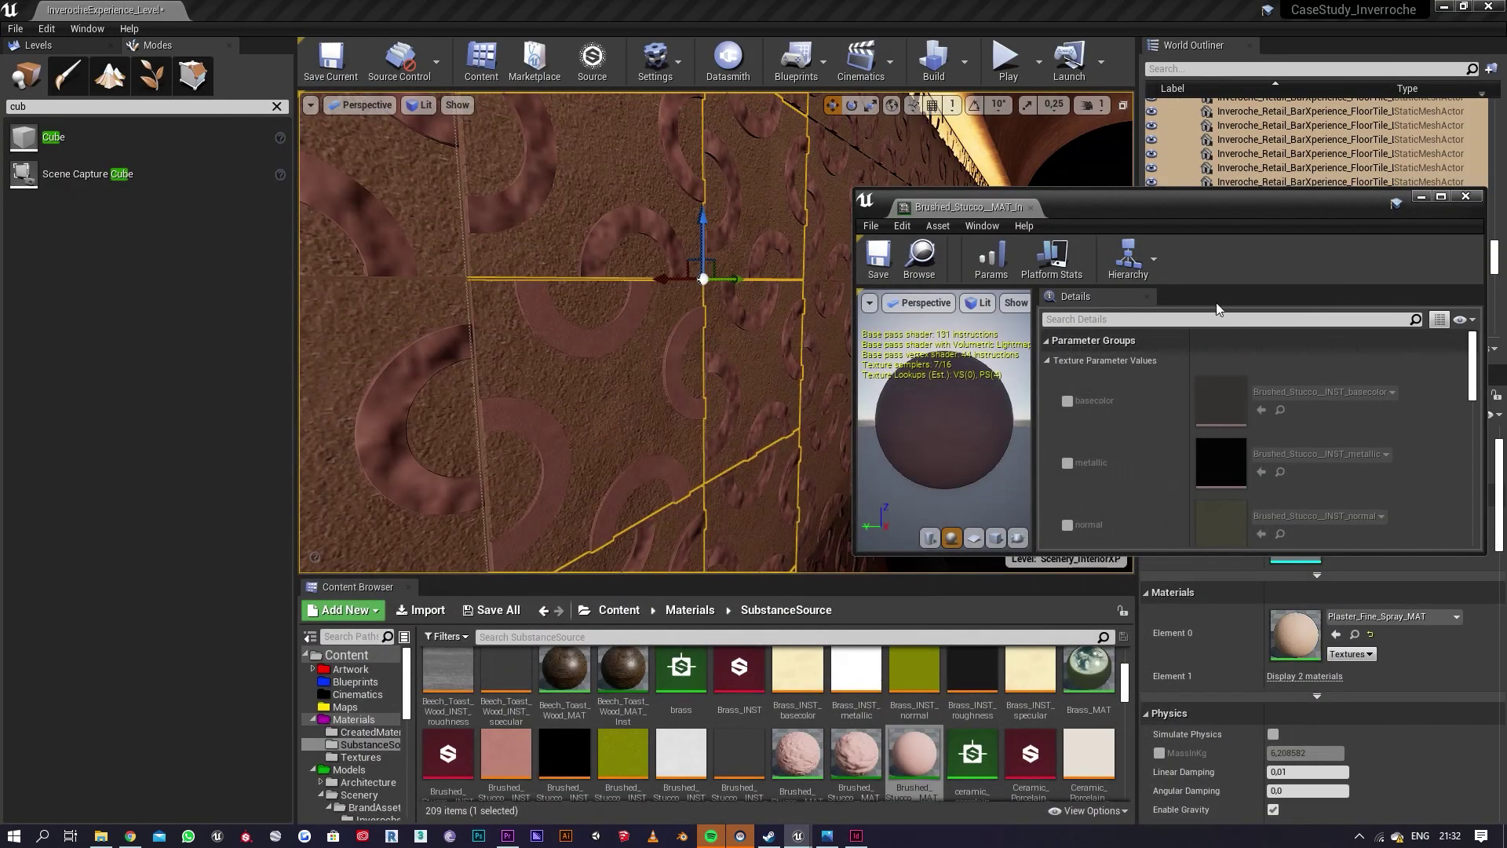
{"action": "scroll", "coordinate": [1056, 436], "scroll_direction": "down", "scroll_amount": 5}
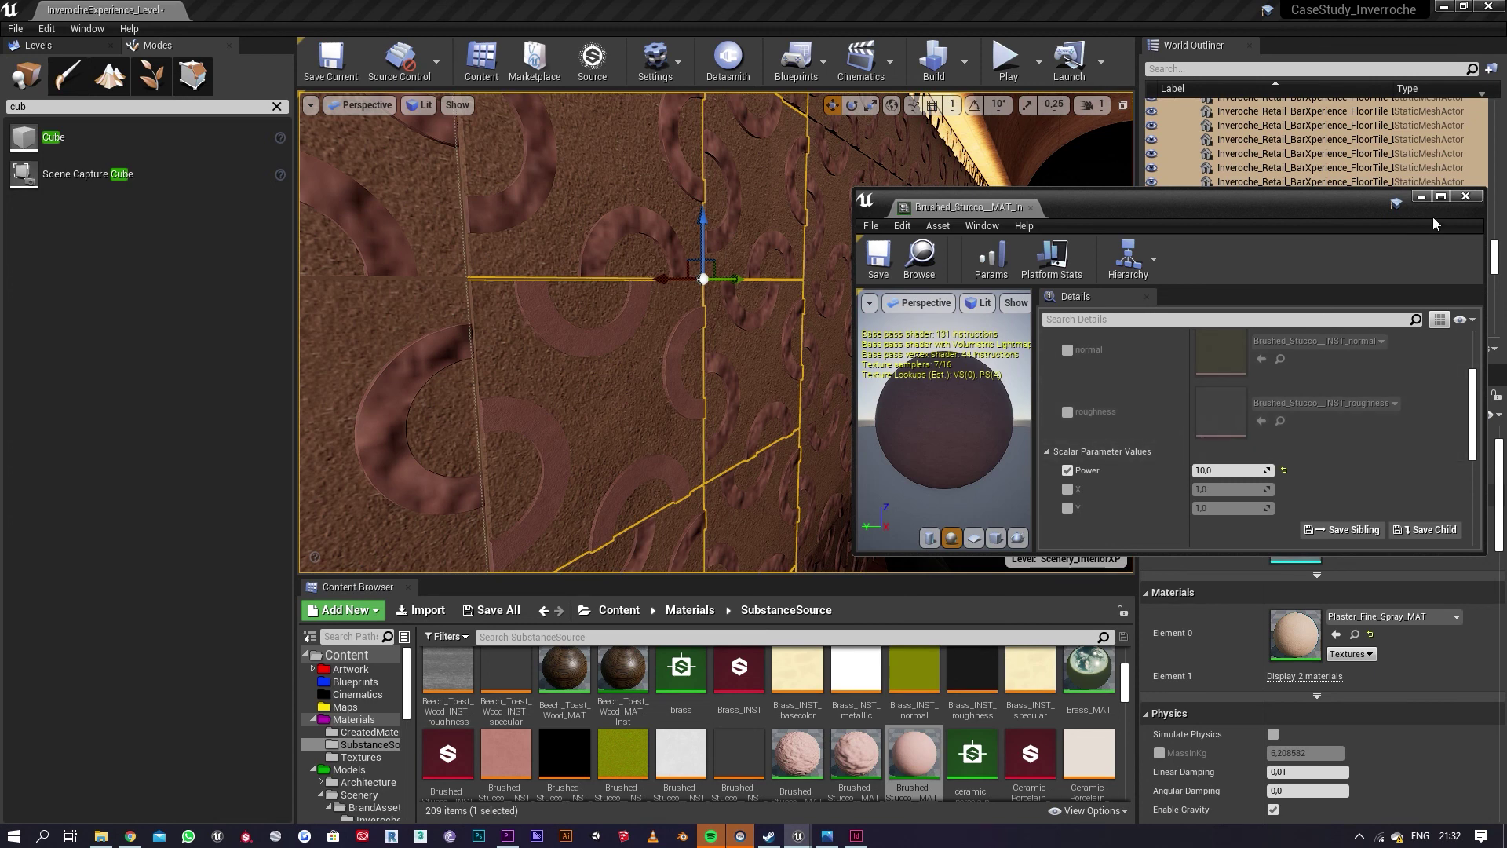
{"action": "left_click", "coordinate": [1421, 197]}
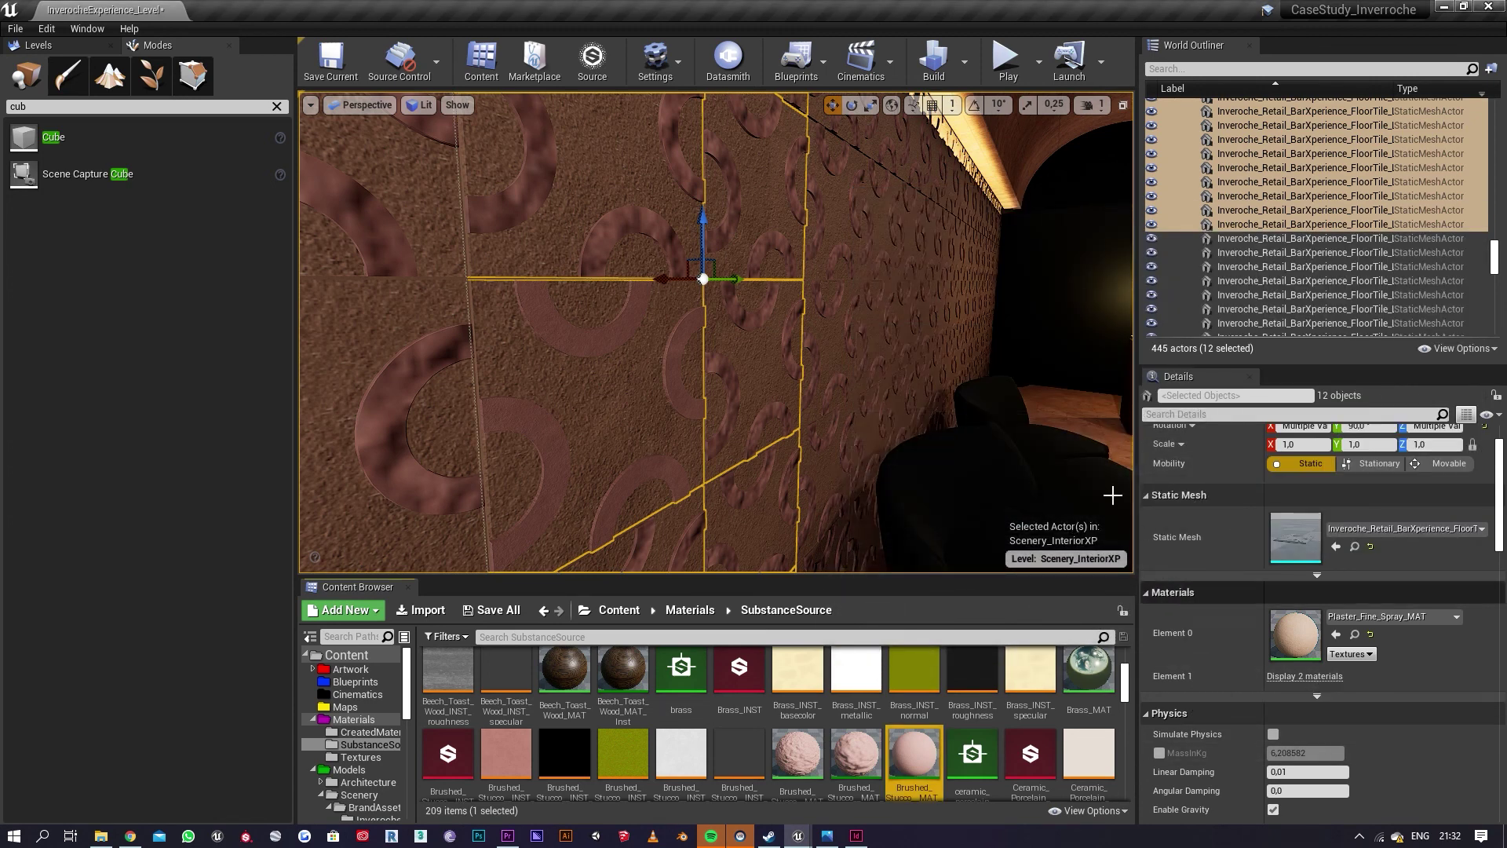
Step: Select all wall tiles with the matching static mesh and assign the Brushed_Stucco__MAT_Inst1 material to their Element 1
{"action": "right_click", "coordinate": [773, 343]}
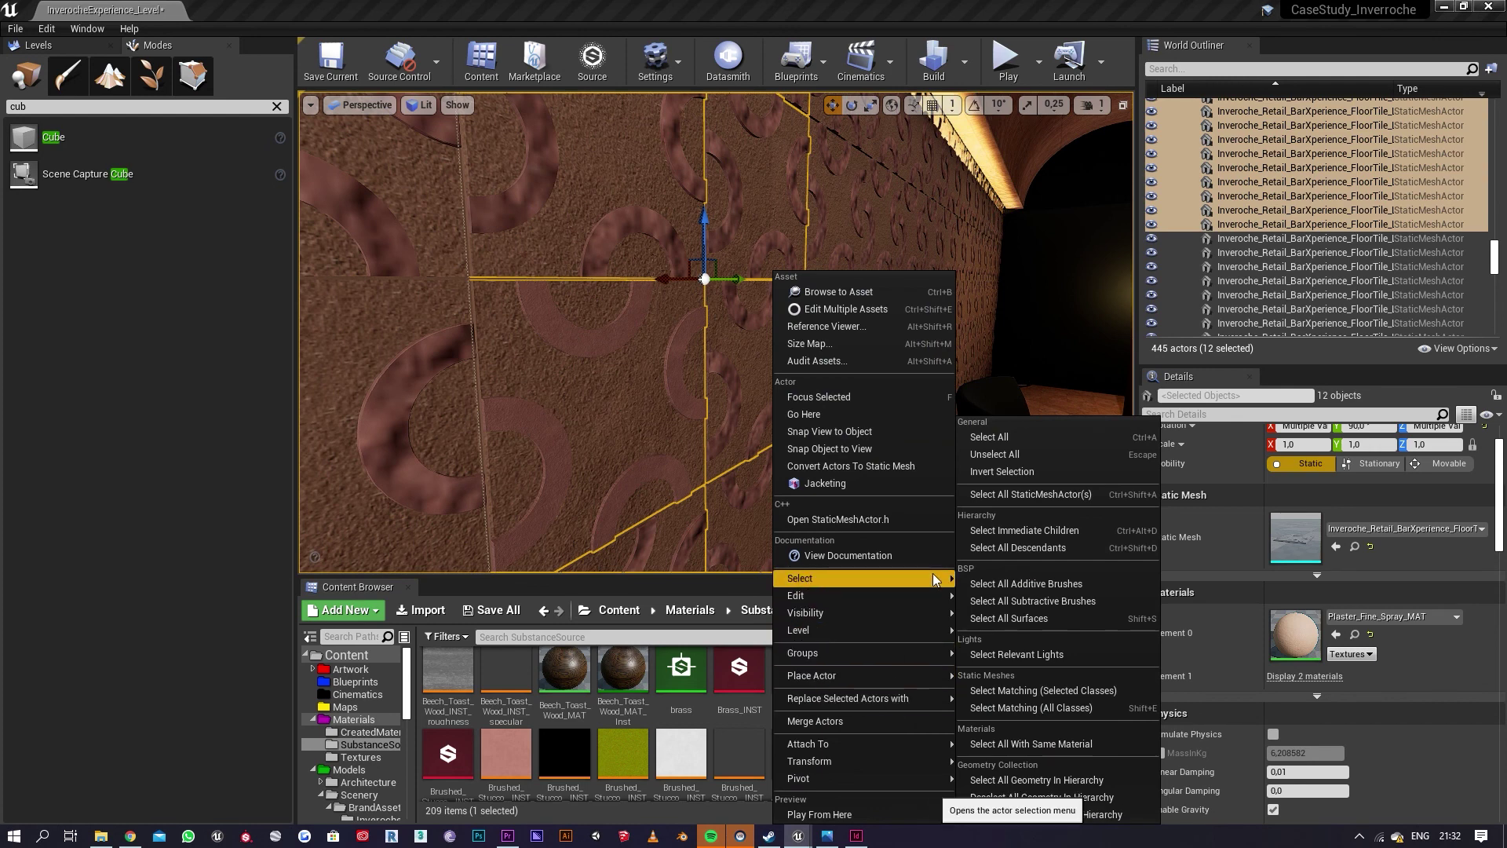
{"action": "left_click", "coordinate": [1067, 696]}
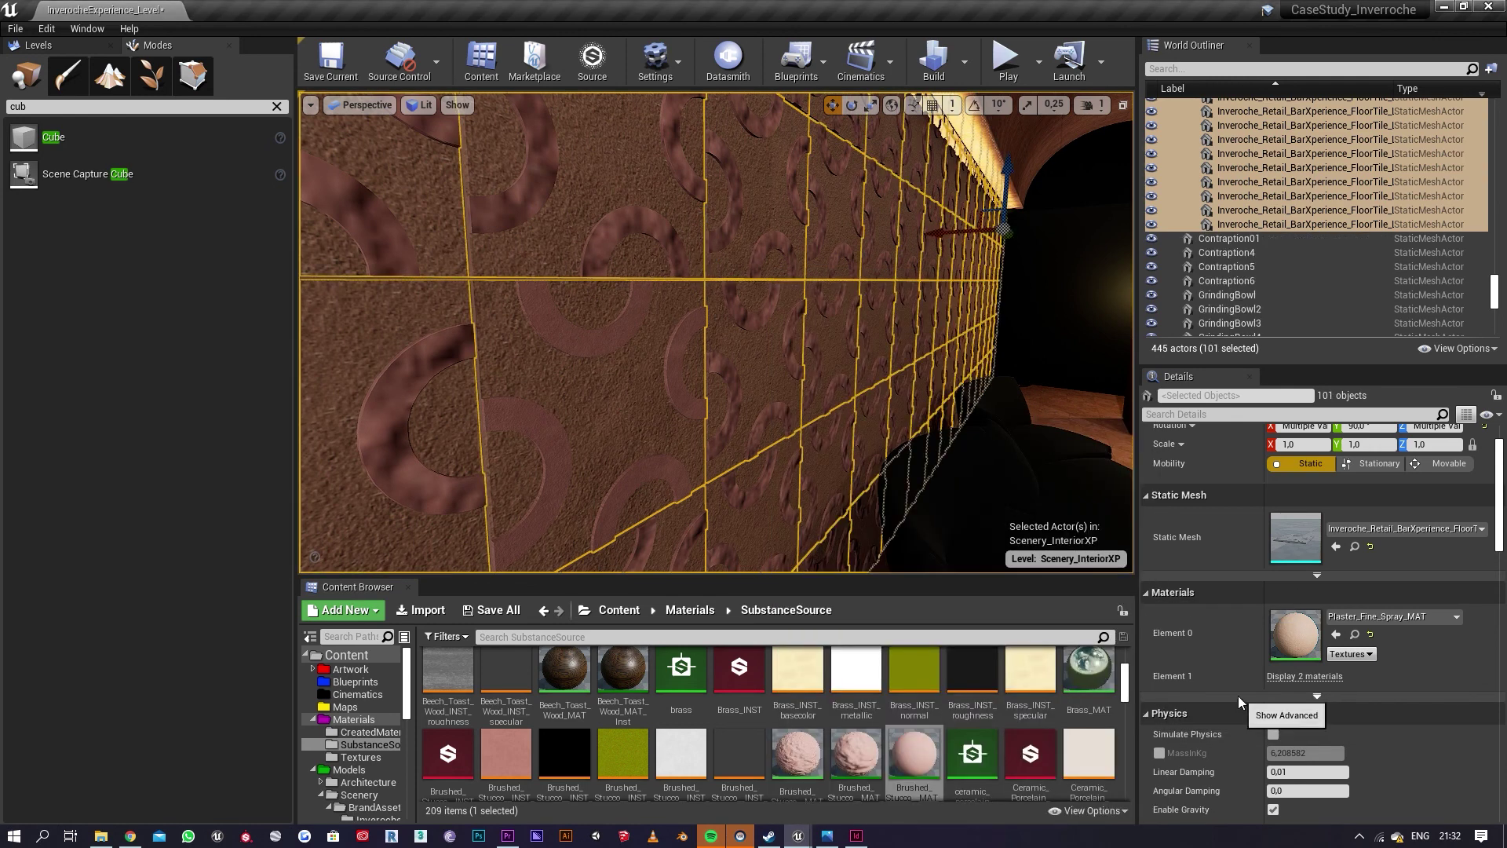
{"action": "left_click", "coordinate": [1329, 679]}
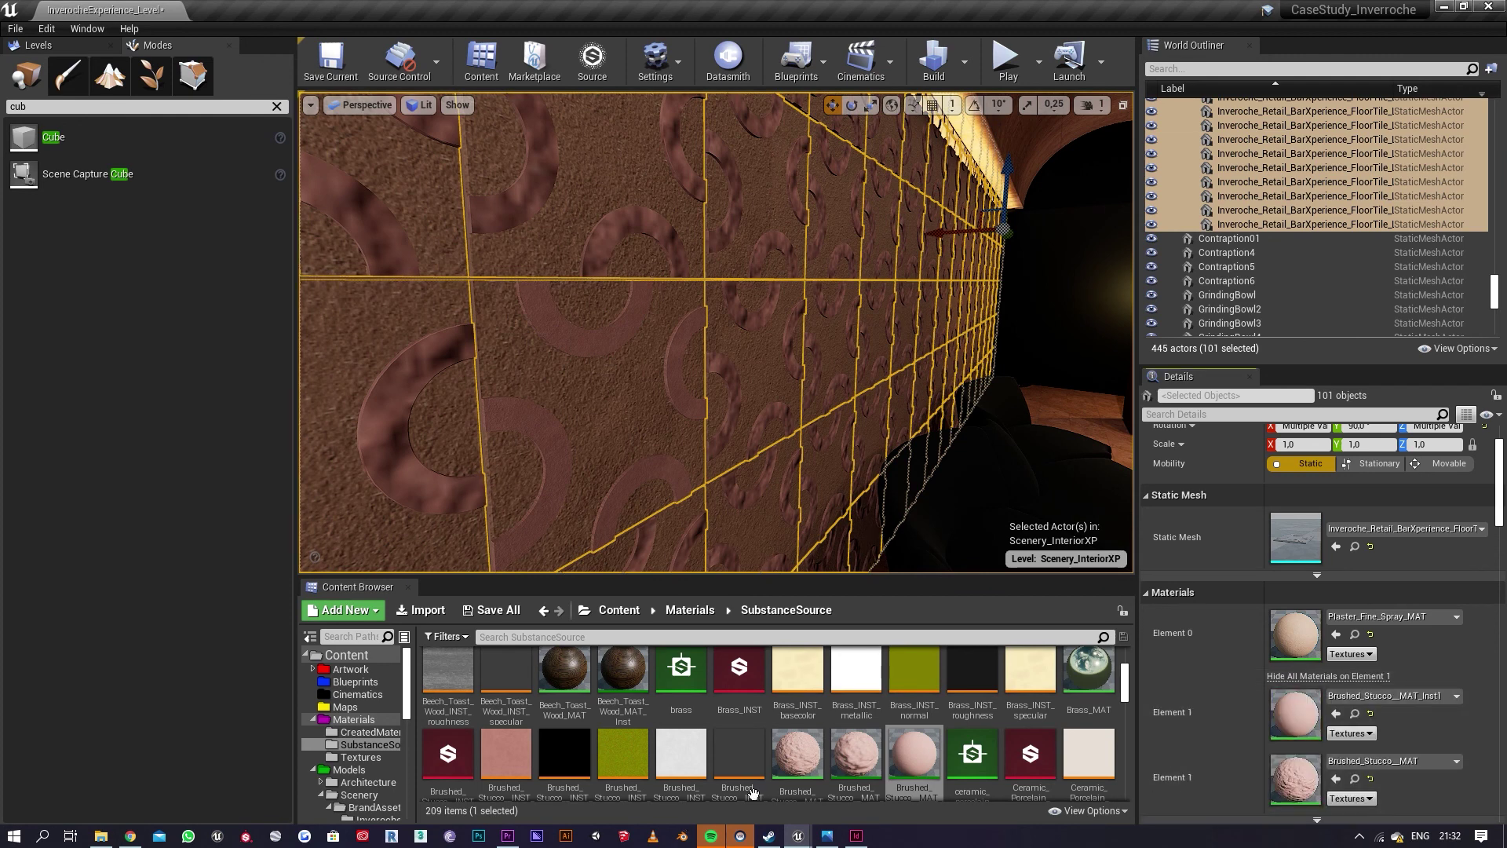
{"action": "left_click_drag", "start_coordinate": [914, 753], "coordinate": [1333, 773]}
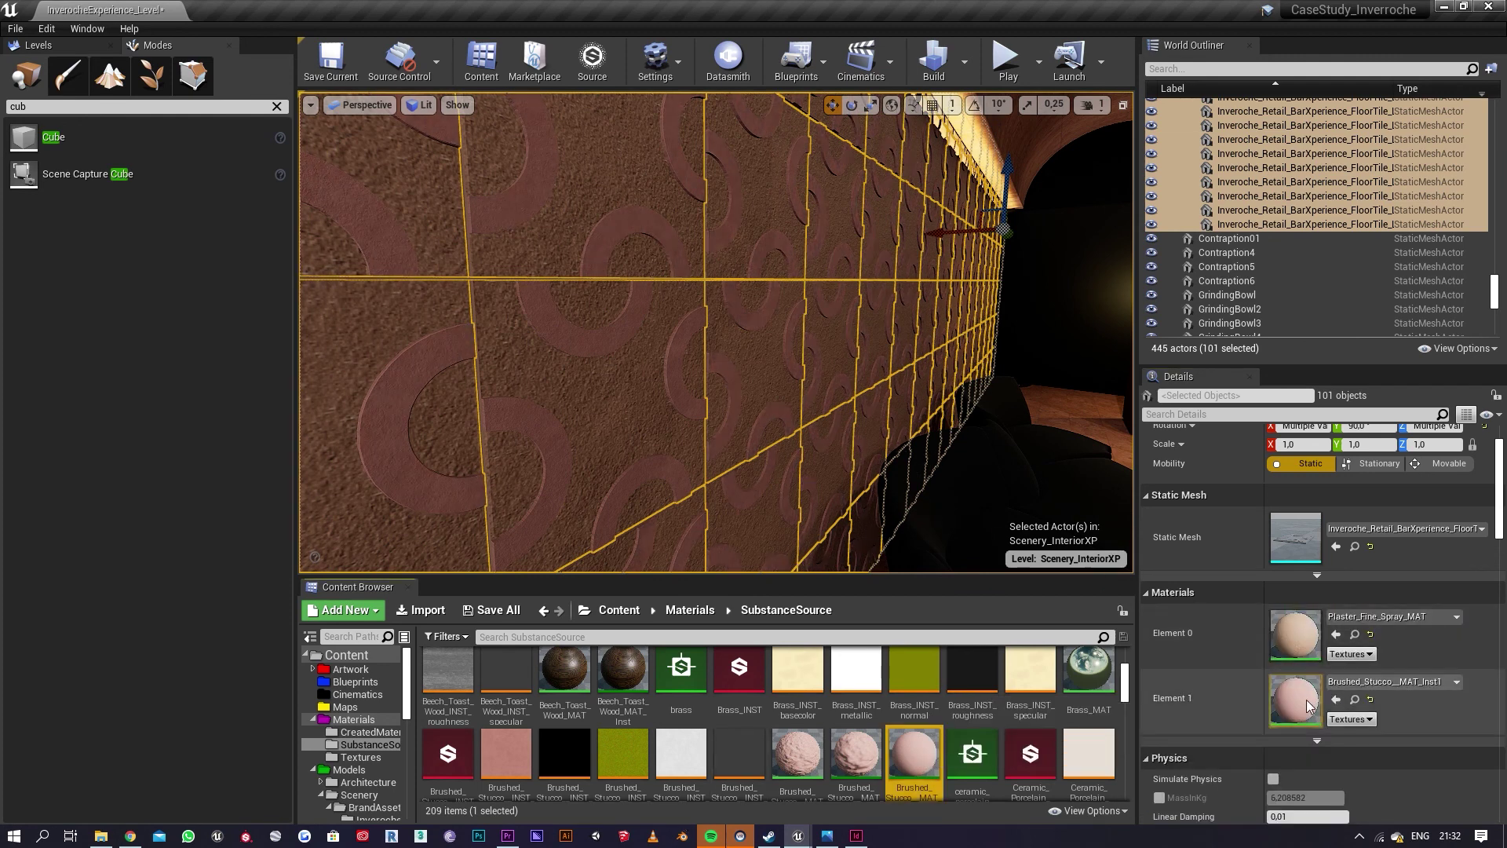
{"action": "key", "text": "s"}
{"action": "right_click_drag", "start_coordinate": [939, 488], "coordinate": [1114, 487]}
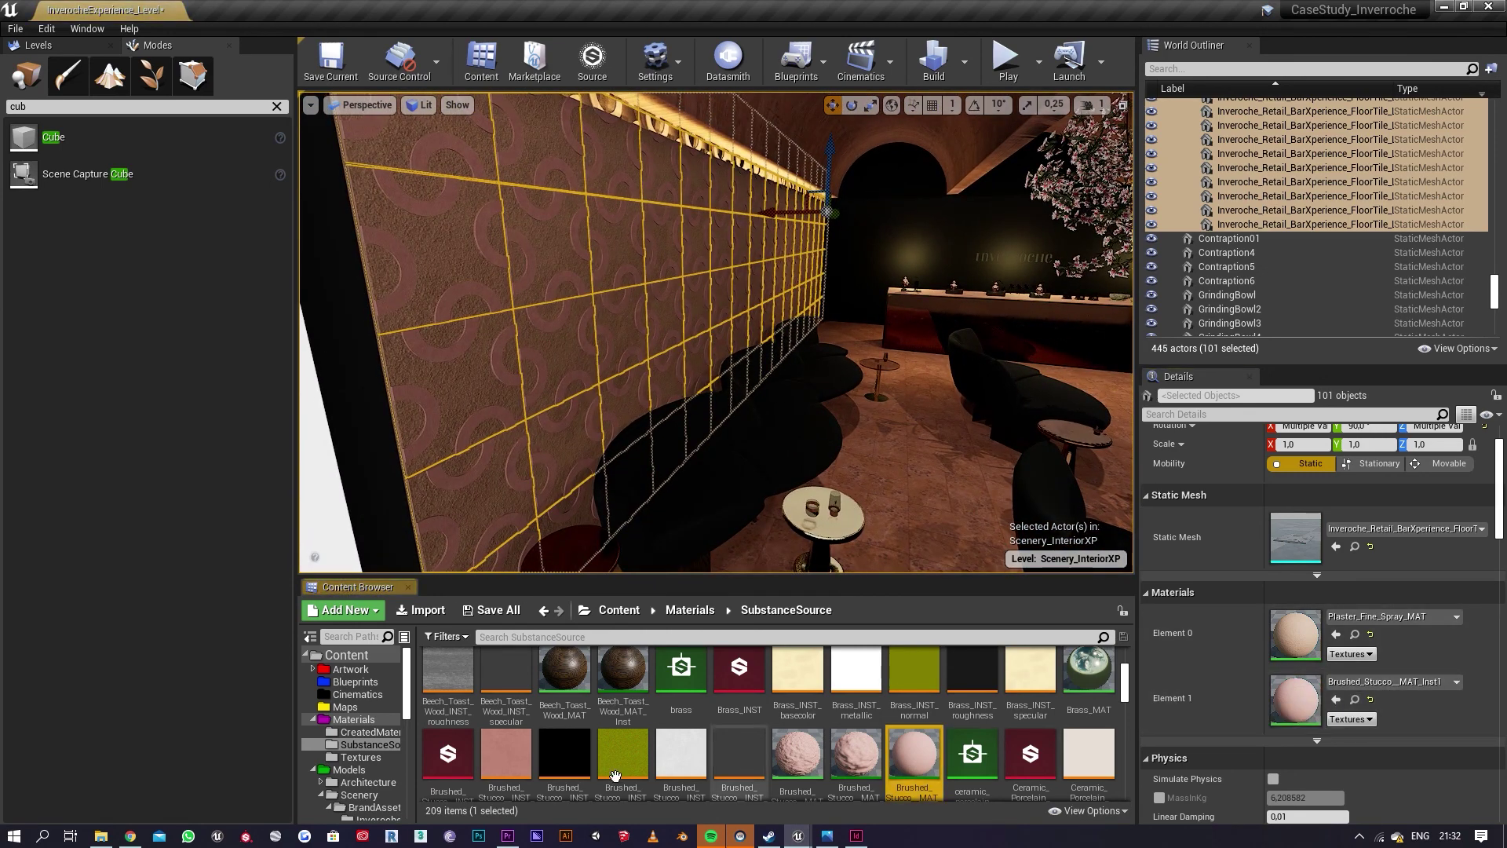
Step: Open the Brushed_Stucco__INST substance settings in a separate window over the level and clear away the other editor windows
{"action": "double_click", "coordinate": [466, 765]}
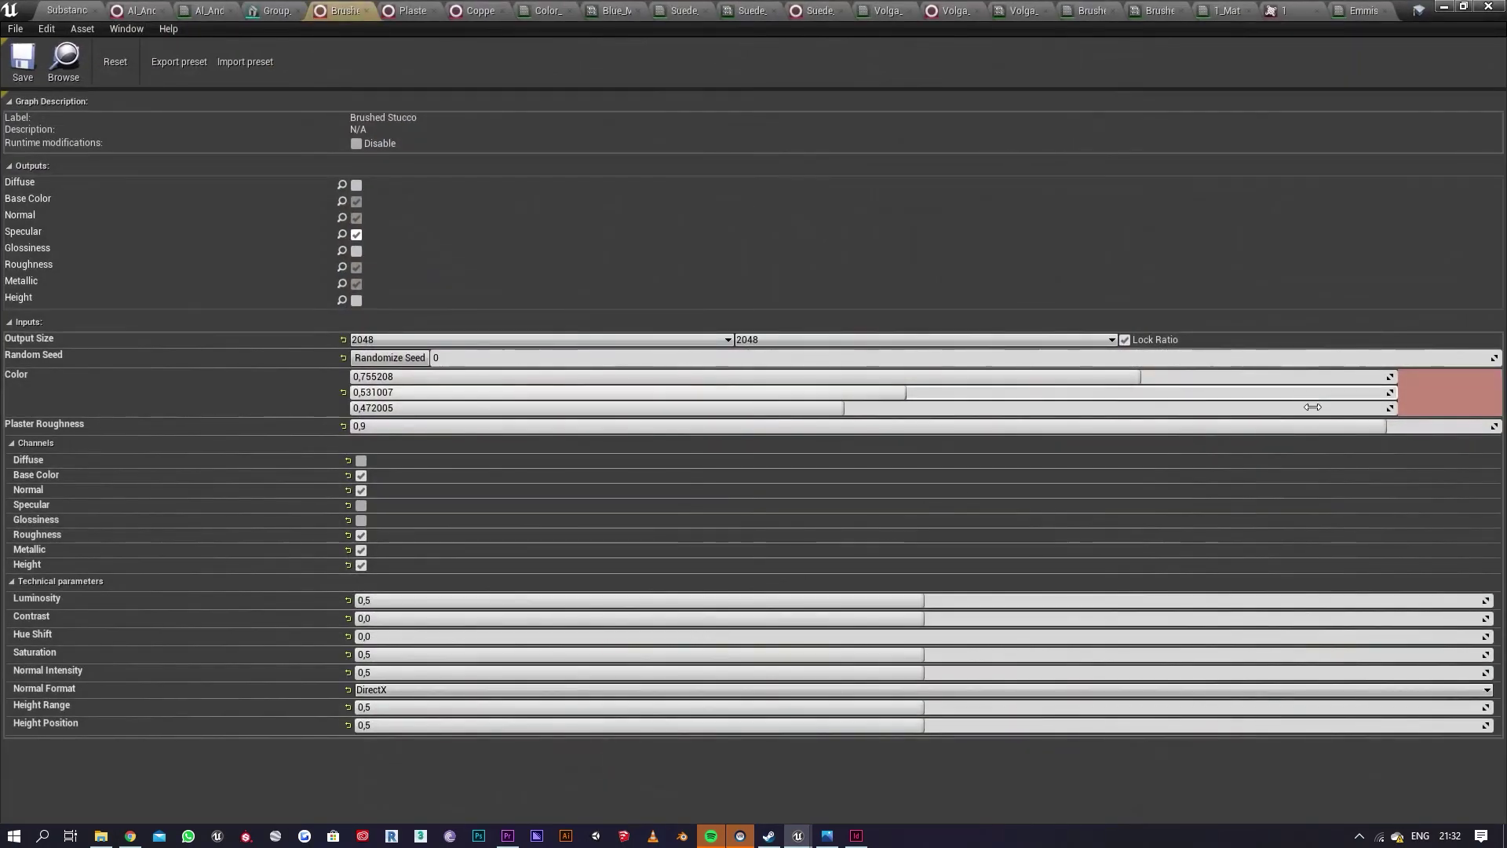
{"action": "left_click", "coordinate": [1458, 407]}
{"action": "left_click_drag", "start_coordinate": [1363, 10], "coordinate": [534, 225]}
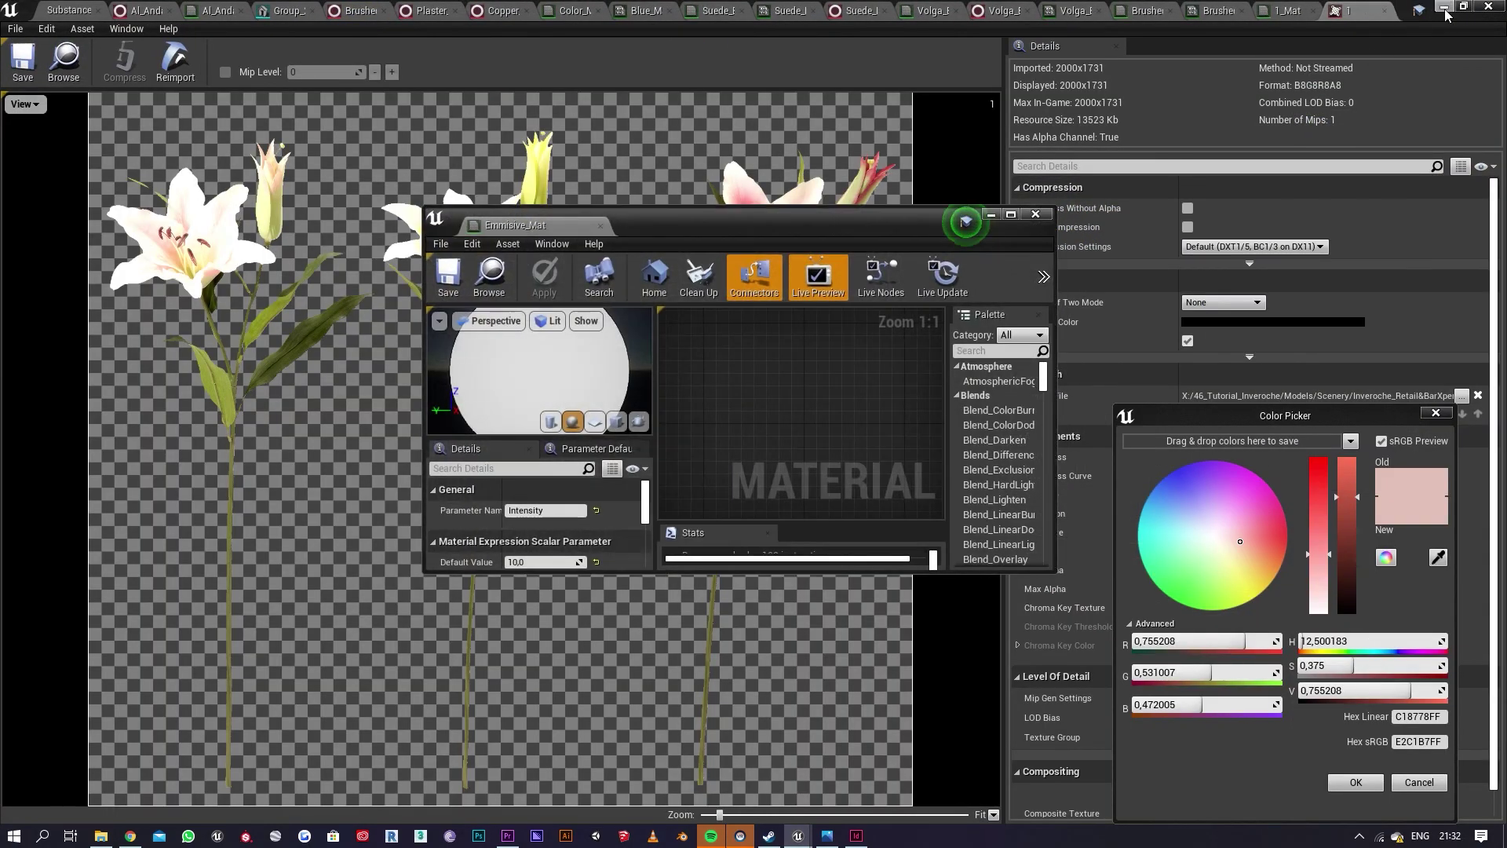
{"action": "left_click", "coordinate": [1444, 8]}
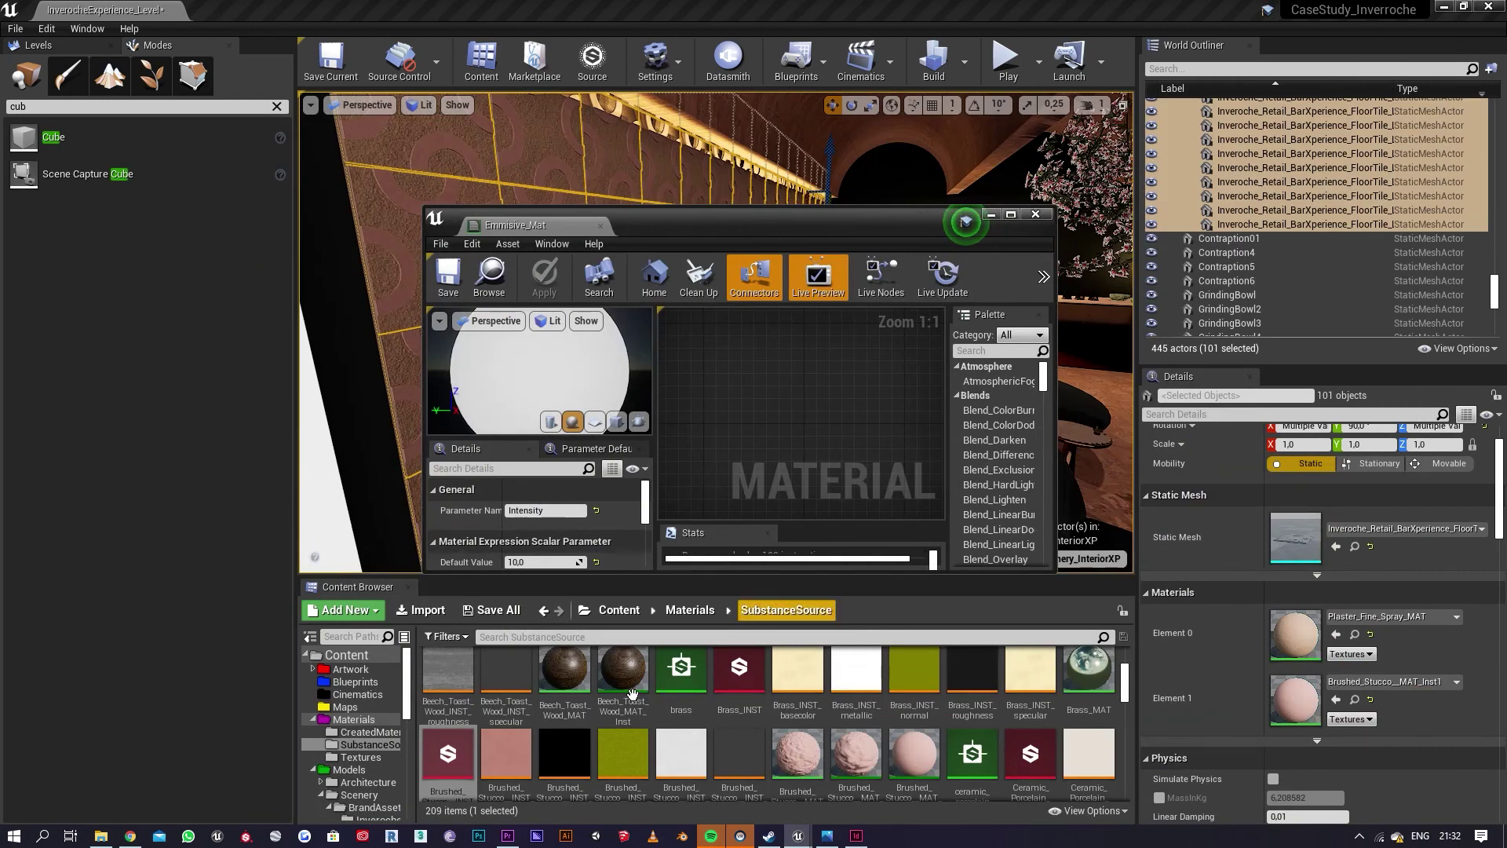
{"action": "double_click", "coordinate": [449, 760]}
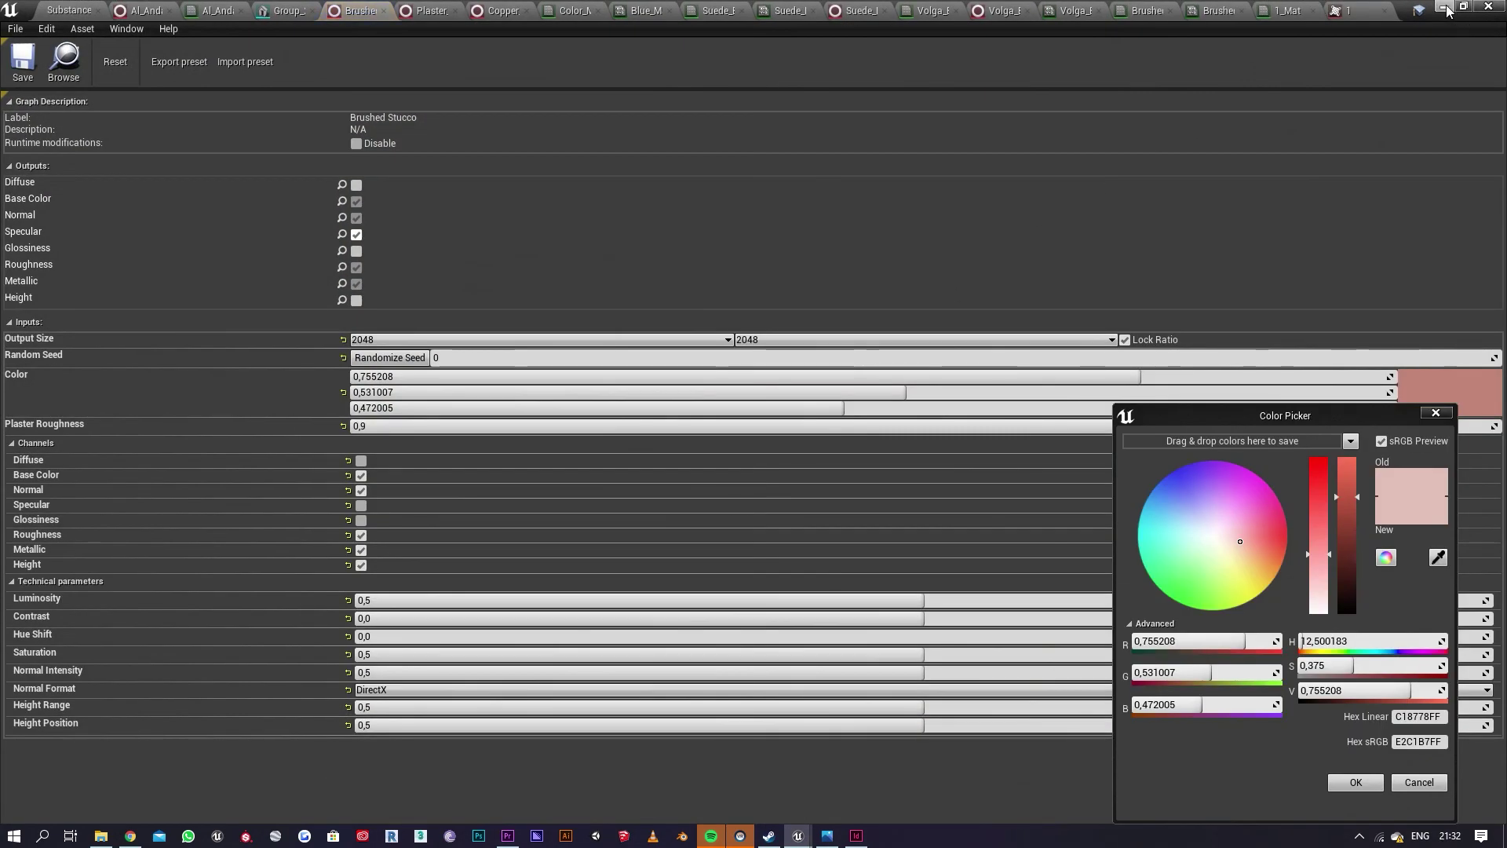
{"action": "left_click_drag", "start_coordinate": [1362, 14], "coordinate": [1342, 171]}
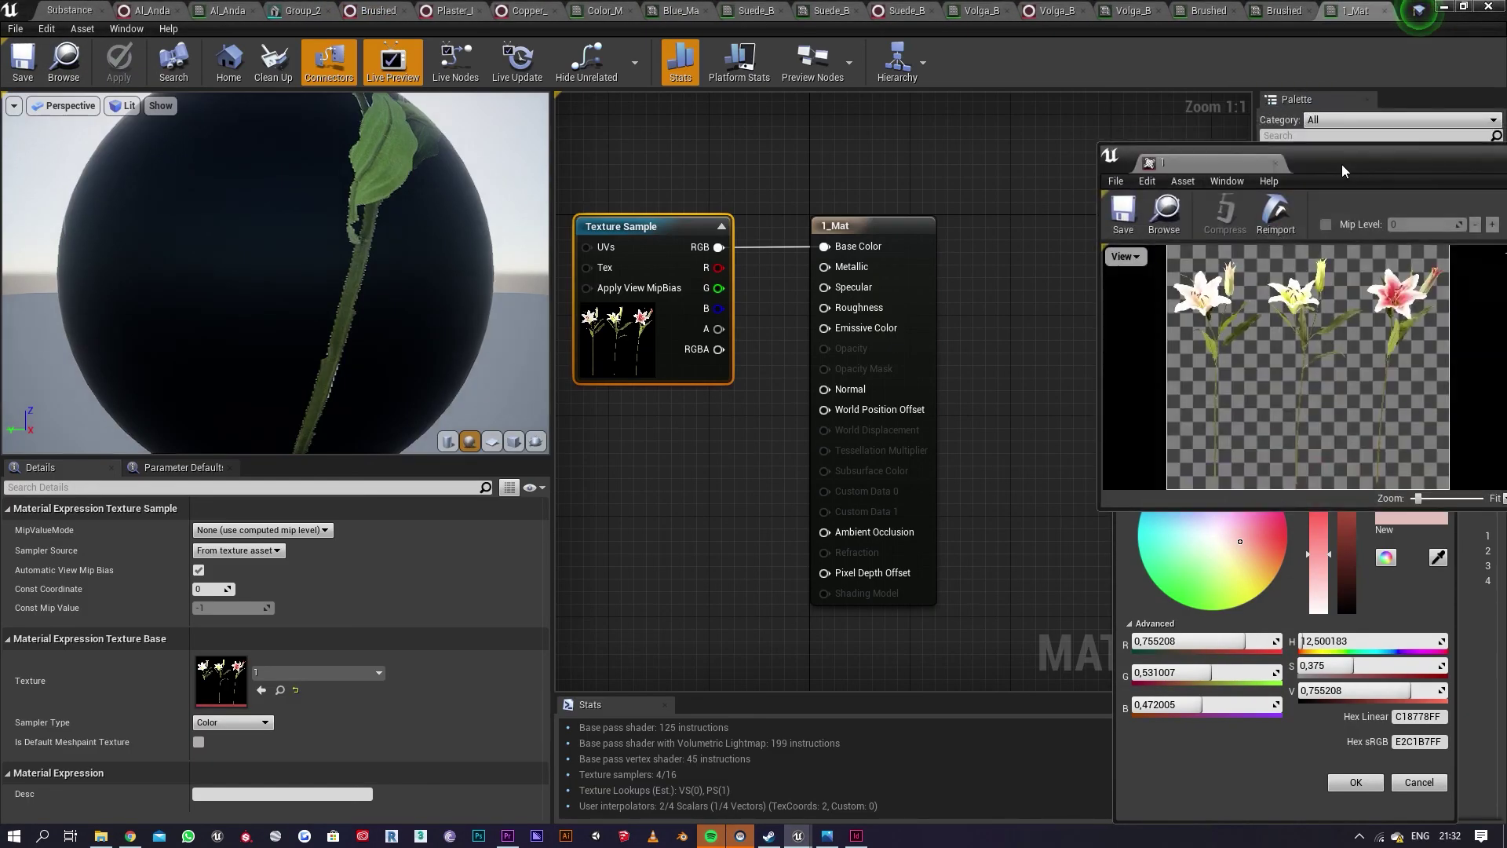
{"action": "left_click_drag", "start_coordinate": [1496, 164], "coordinate": [1334, 153]}
{"action": "left_click", "coordinate": [1402, 146]}
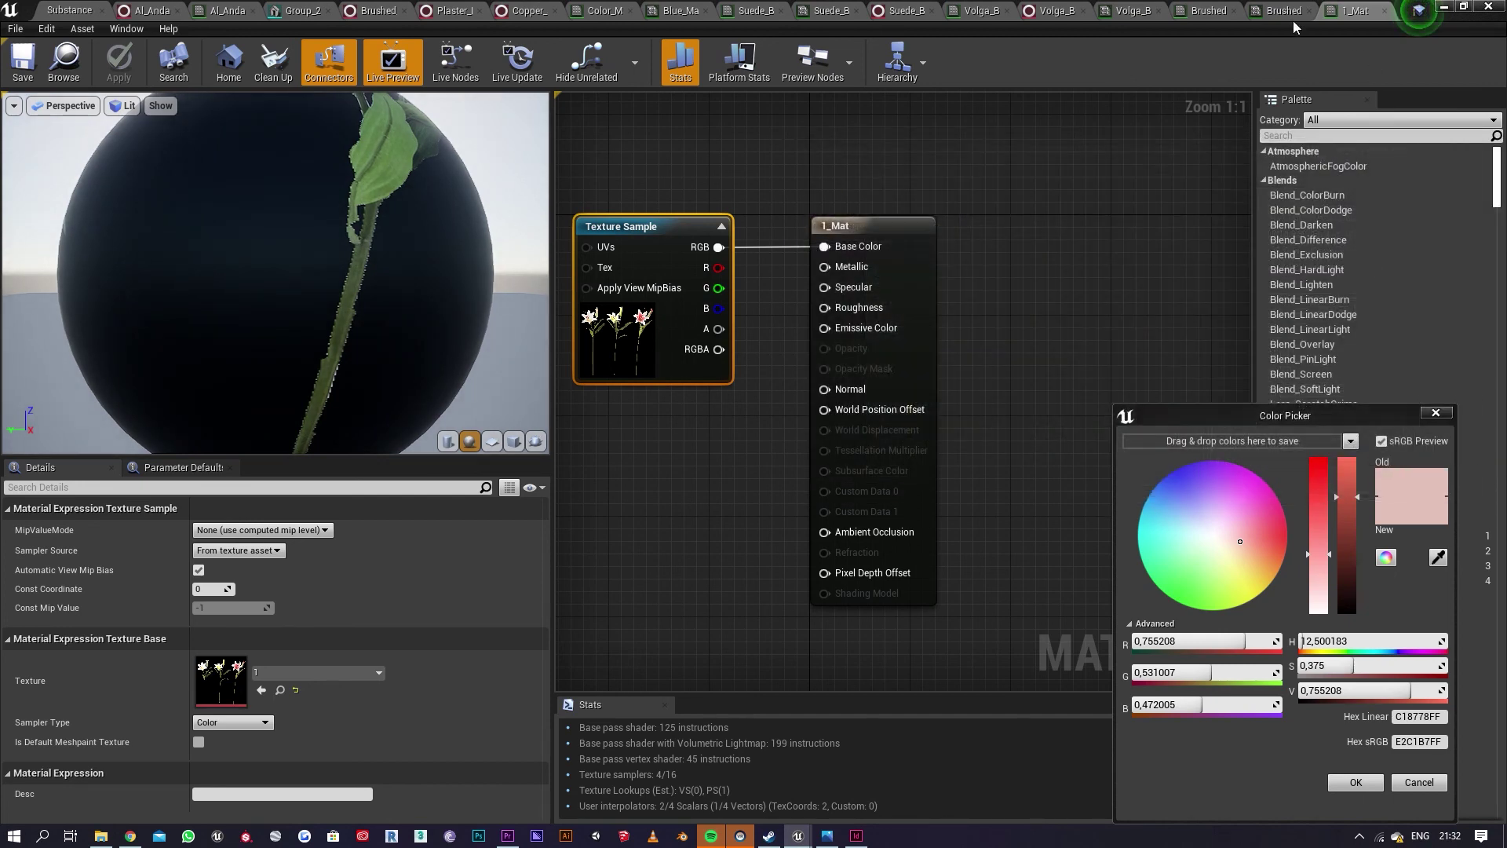
{"action": "left_click", "coordinate": [377, 12]}
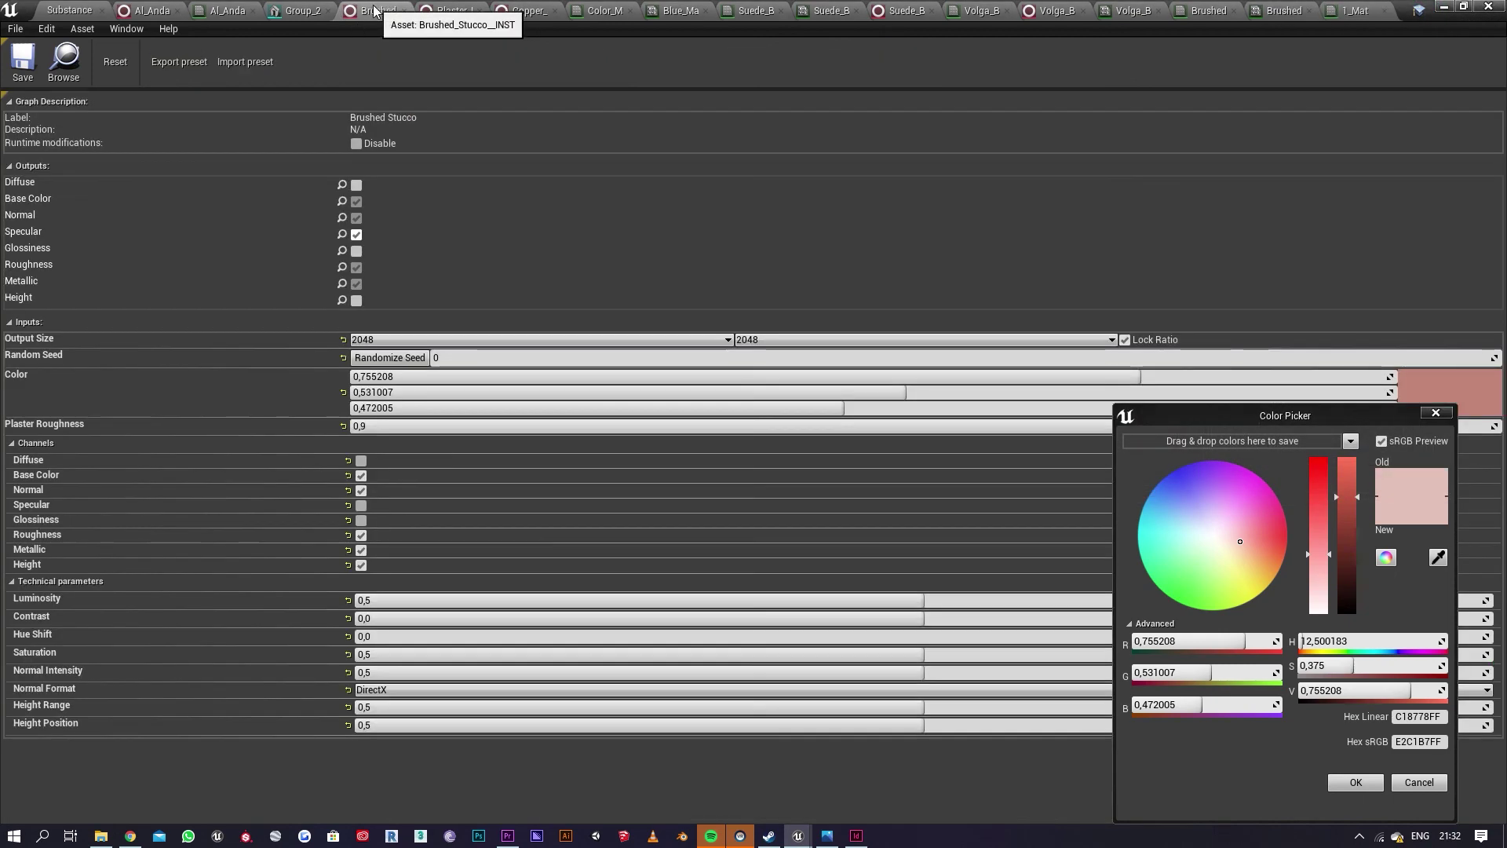
{"action": "mouse_move", "coordinate": [386, 11]}
{"action": "left_mouse_down"}
{"action": "mouse_move", "coordinate": [689, 209]}
{"action": "mouse_move", "coordinate": [829, 264]}
{"action": "left_mouse_up"}
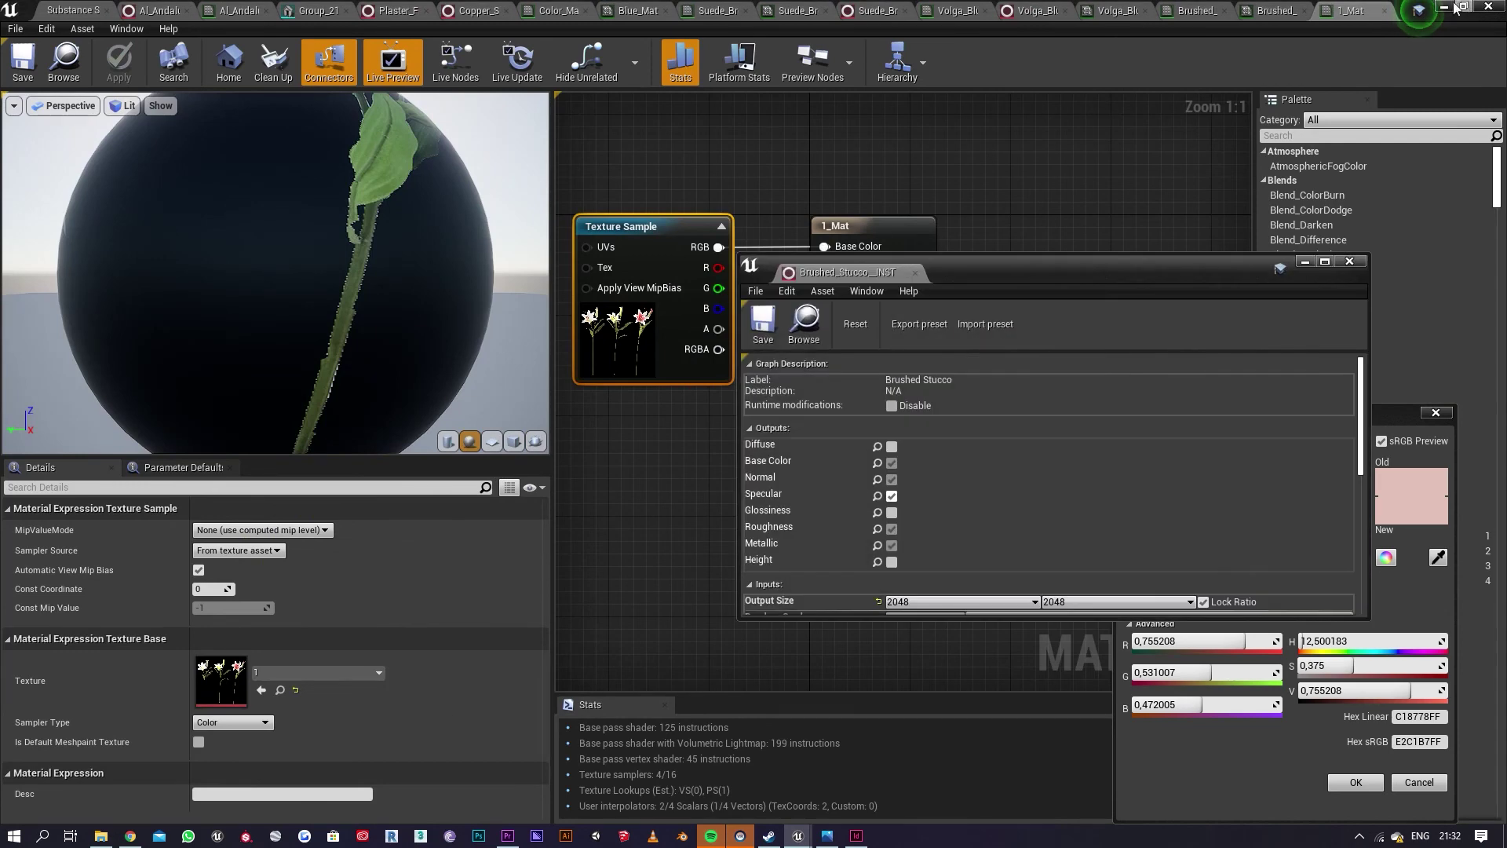
{"action": "left_click", "coordinate": [1443, 6]}
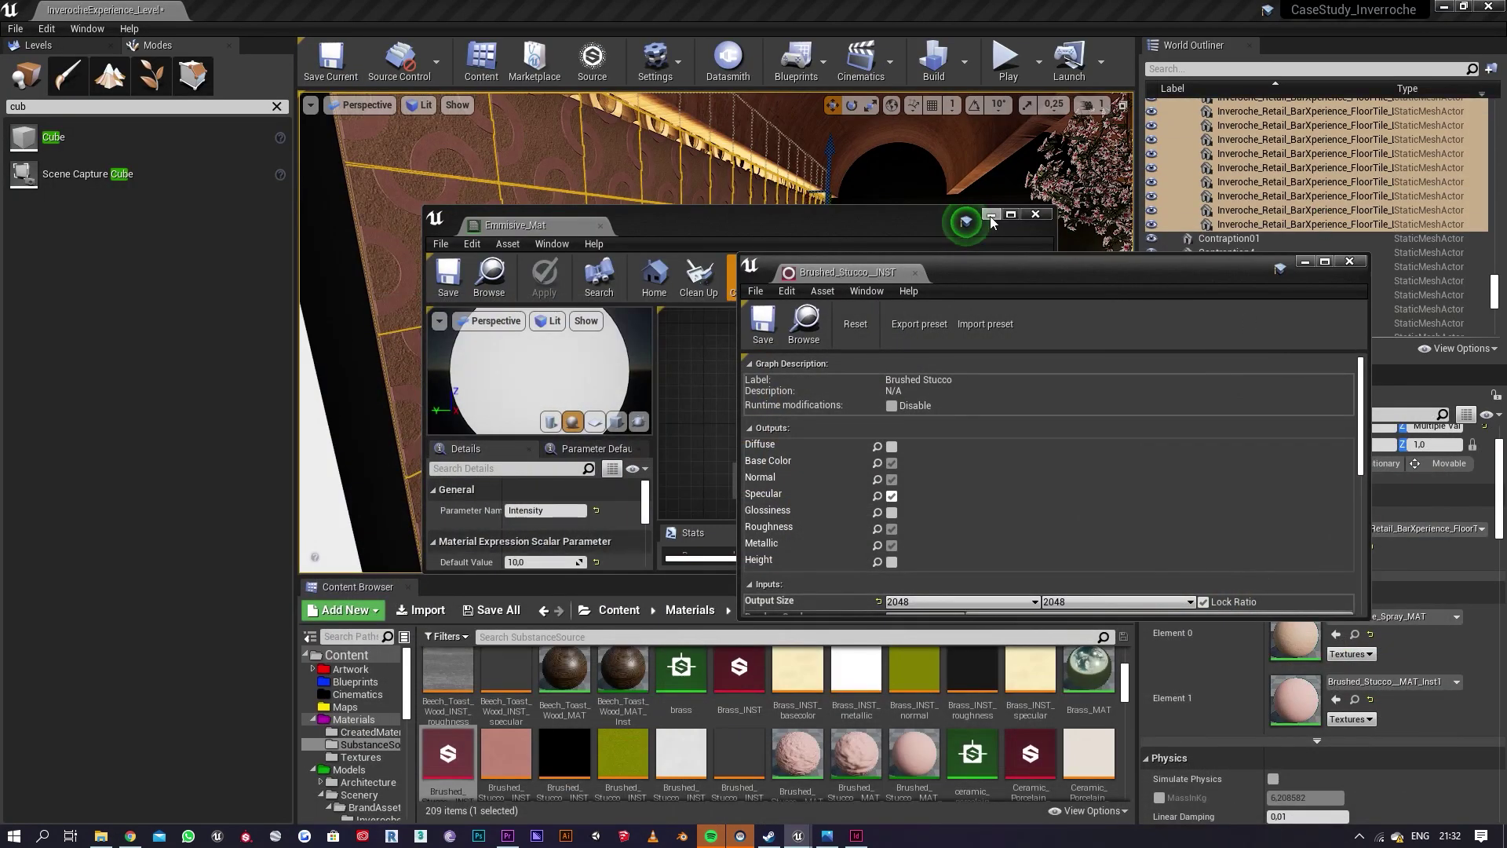
{"action": "left_click", "coordinate": [991, 215]}
Step: Change the Brushed_Stucco__INST color to a warm beige, about 0.755 red, 0.579 green and 0.439 blue
{"action": "scroll", "coordinate": [1350, 549], "scroll_direction": "down", "scroll_amount": 3}
{"action": "left_click", "coordinate": [1347, 552]}
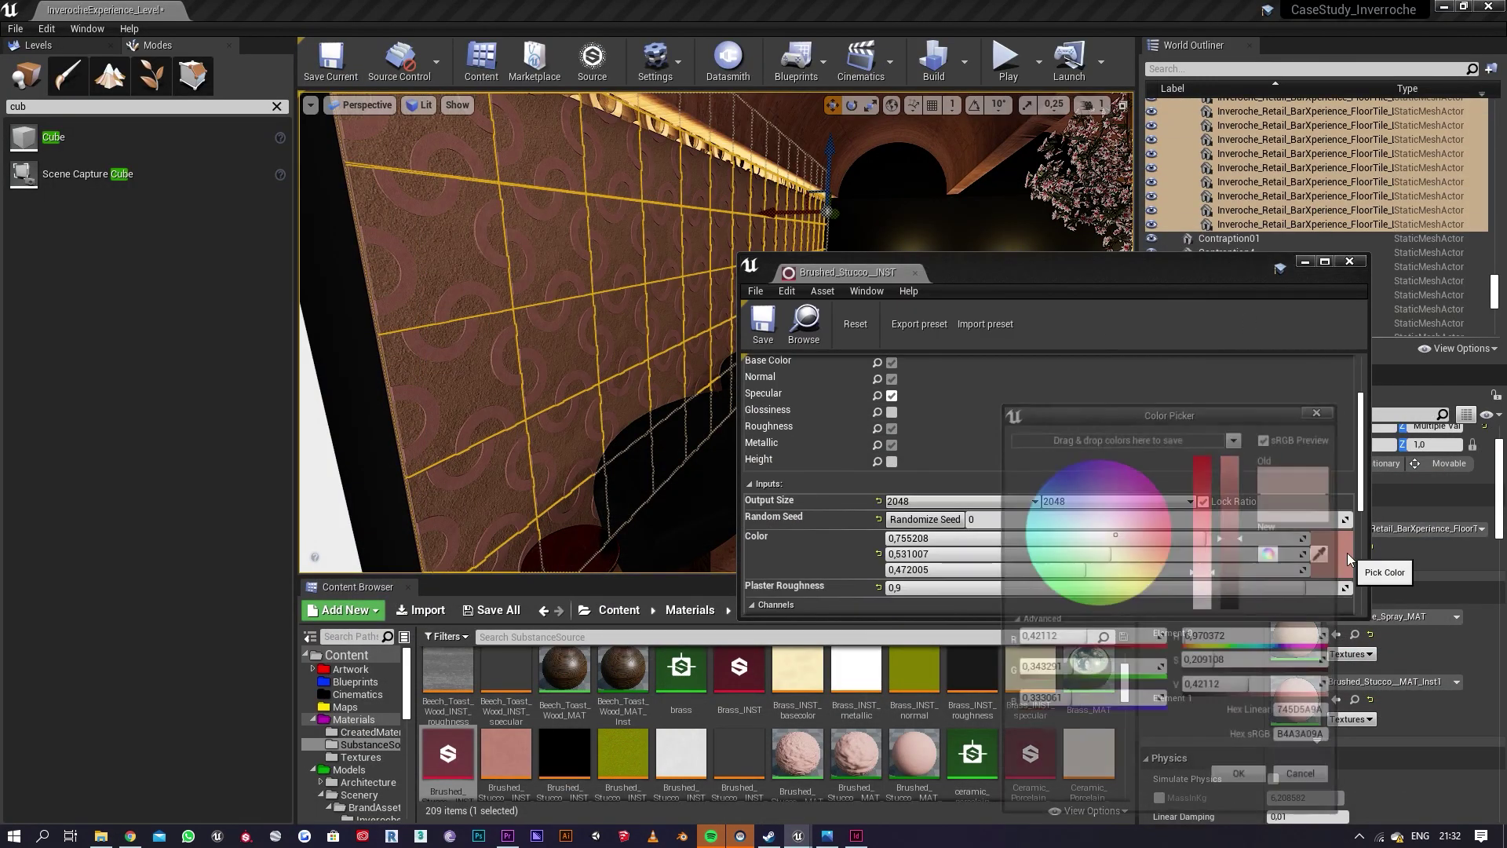
{"action": "left_click", "coordinate": [1206, 564]}
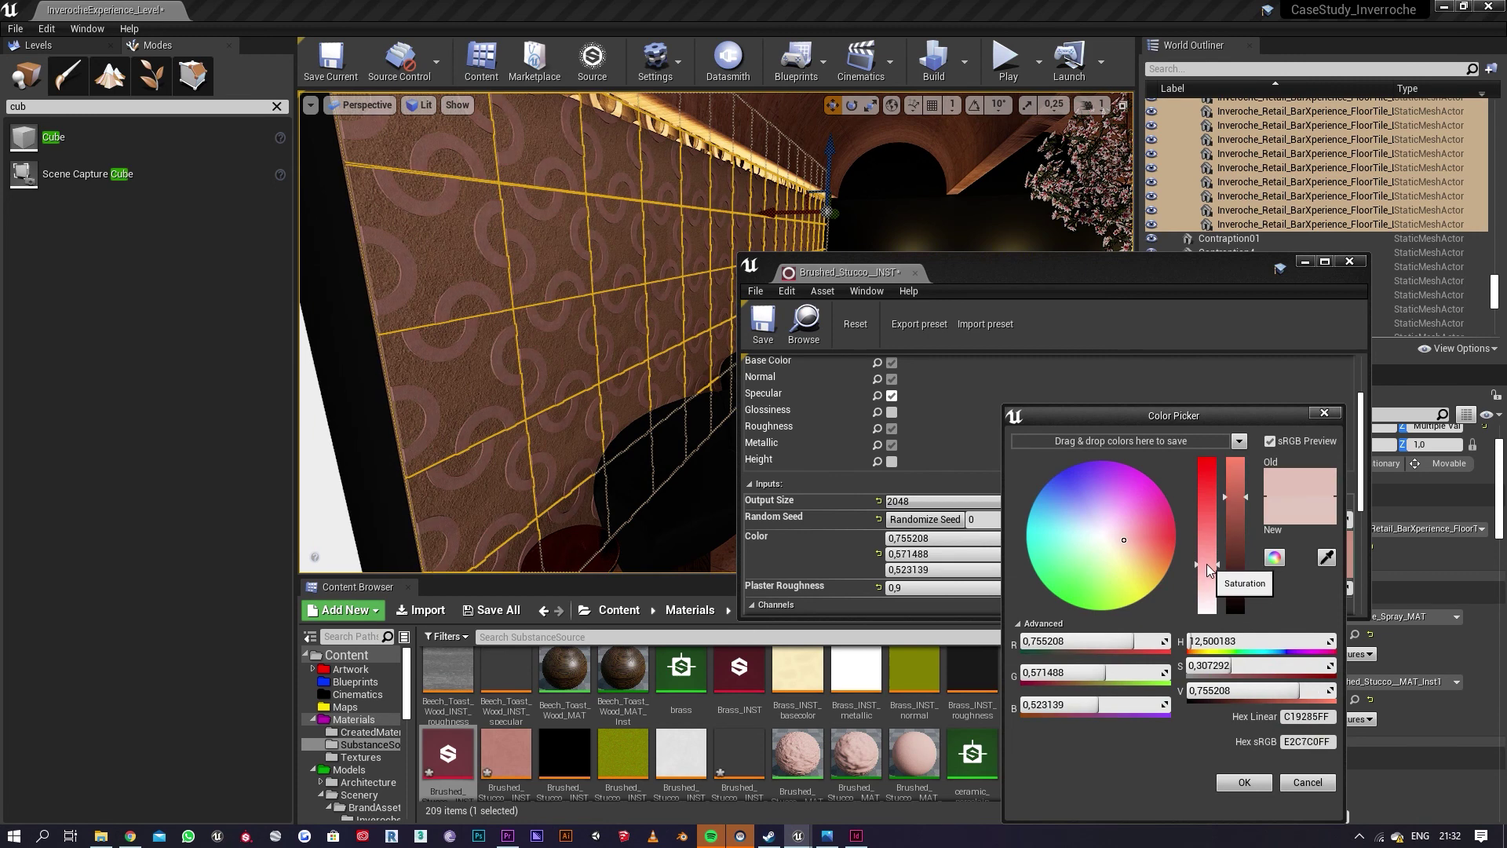
{"action": "left_click_drag", "start_coordinate": [1207, 565], "coordinate": [1129, 550]}
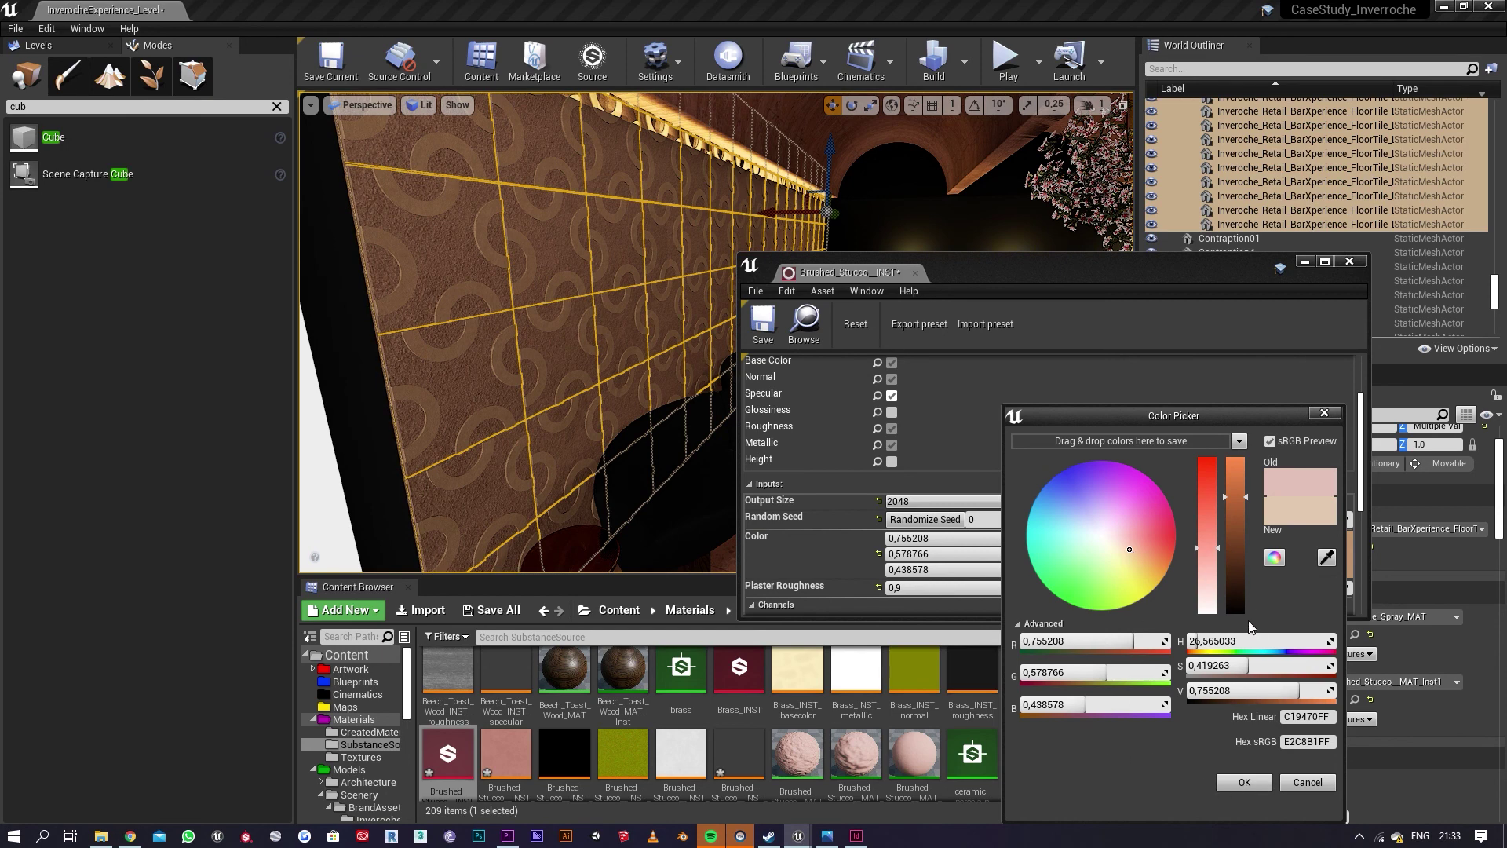
{"action": "left_click", "coordinate": [1244, 782]}
Step: Set the Power of the stucco material instance to 2, save it and put both material editor windows away
{"action": "double_click", "coordinate": [913, 754]}
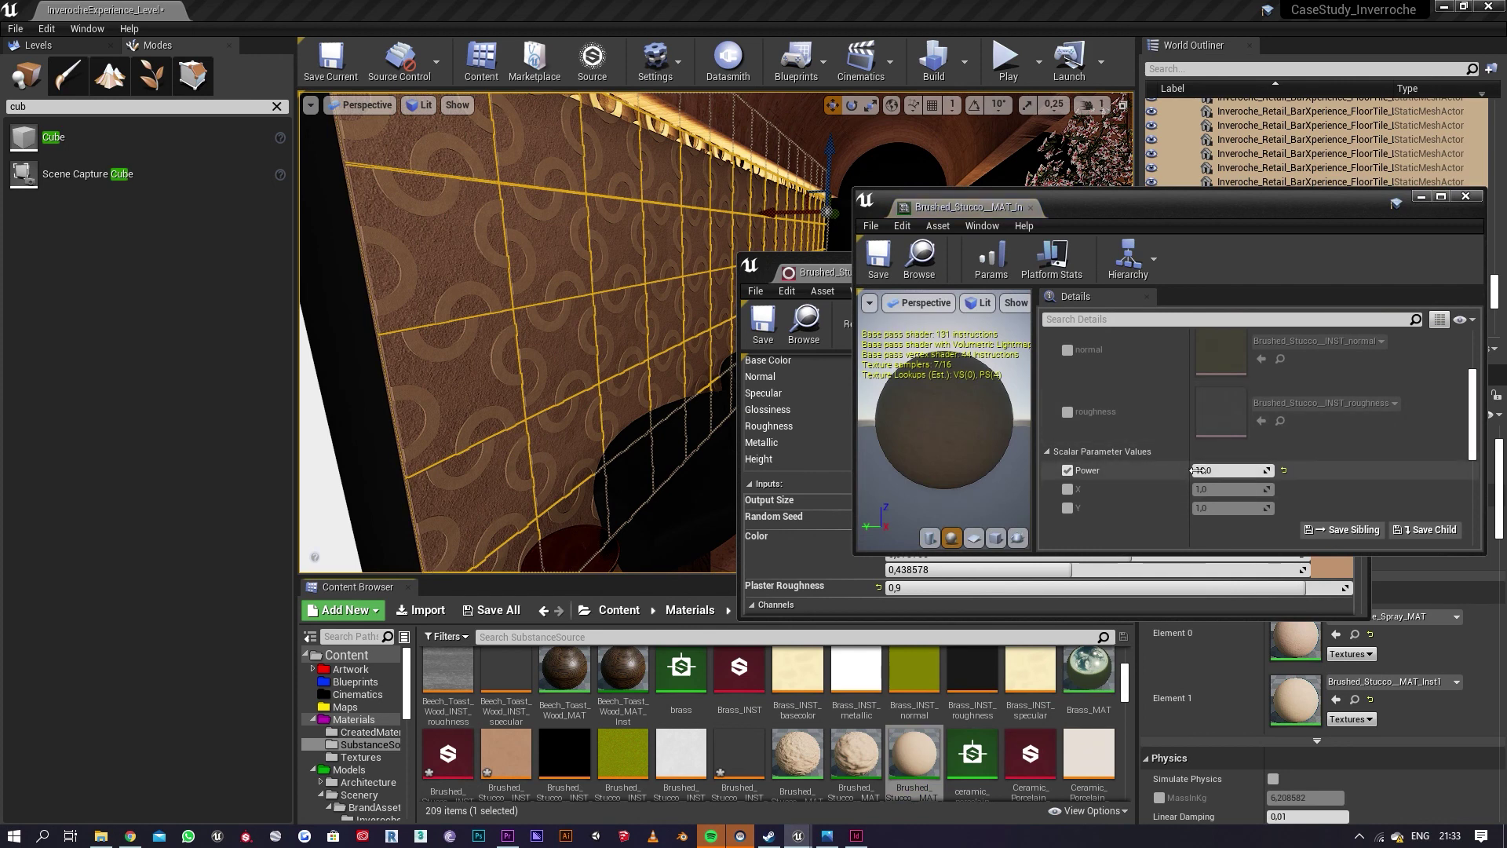
{"action": "left_click", "coordinate": [1193, 470]}
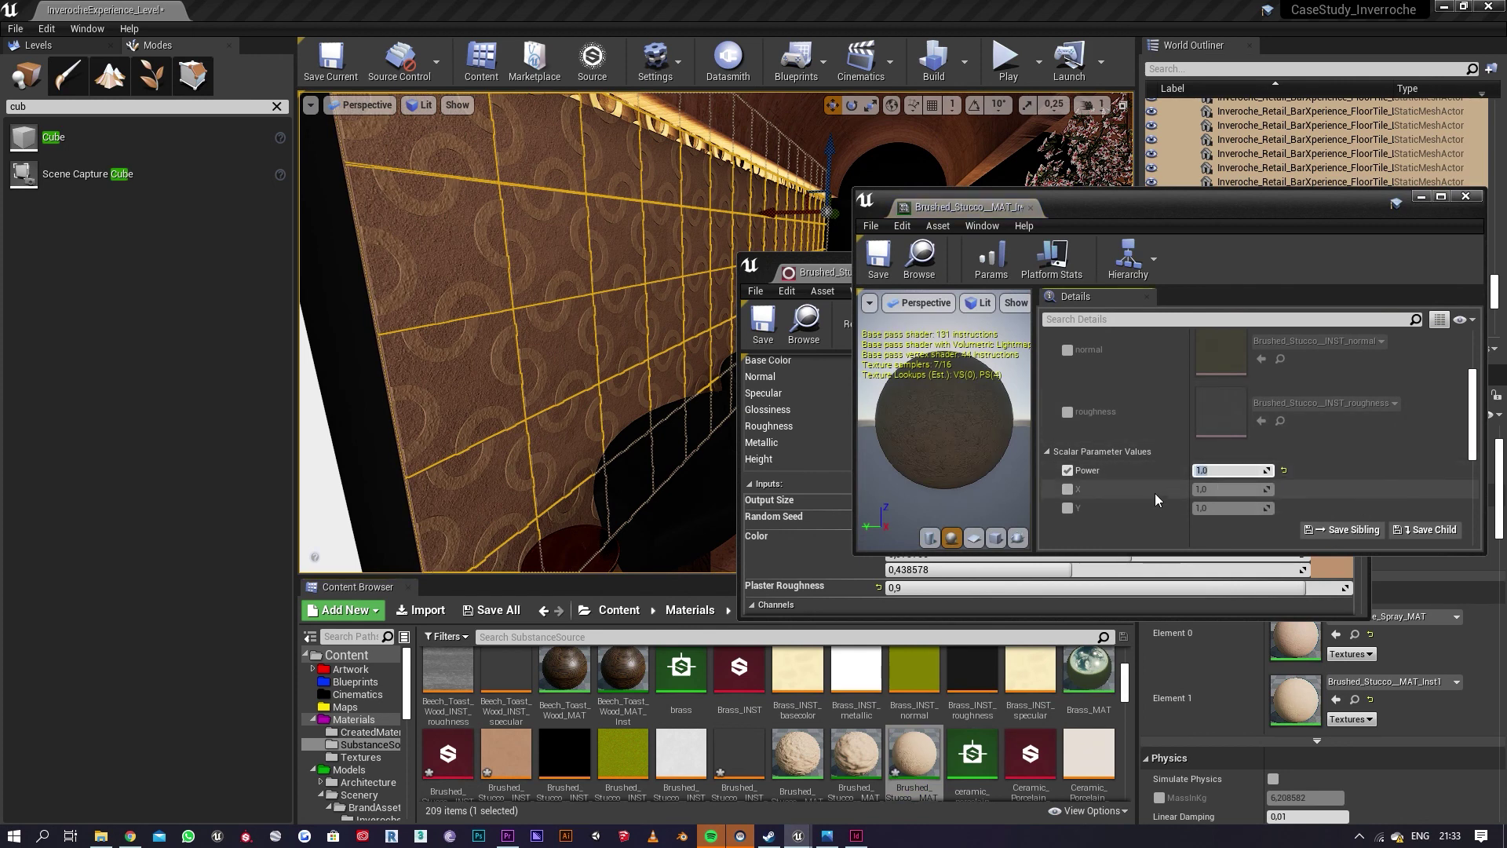
{"action": "type", "text": "2"}
{"action": "key", "text": "Return"}
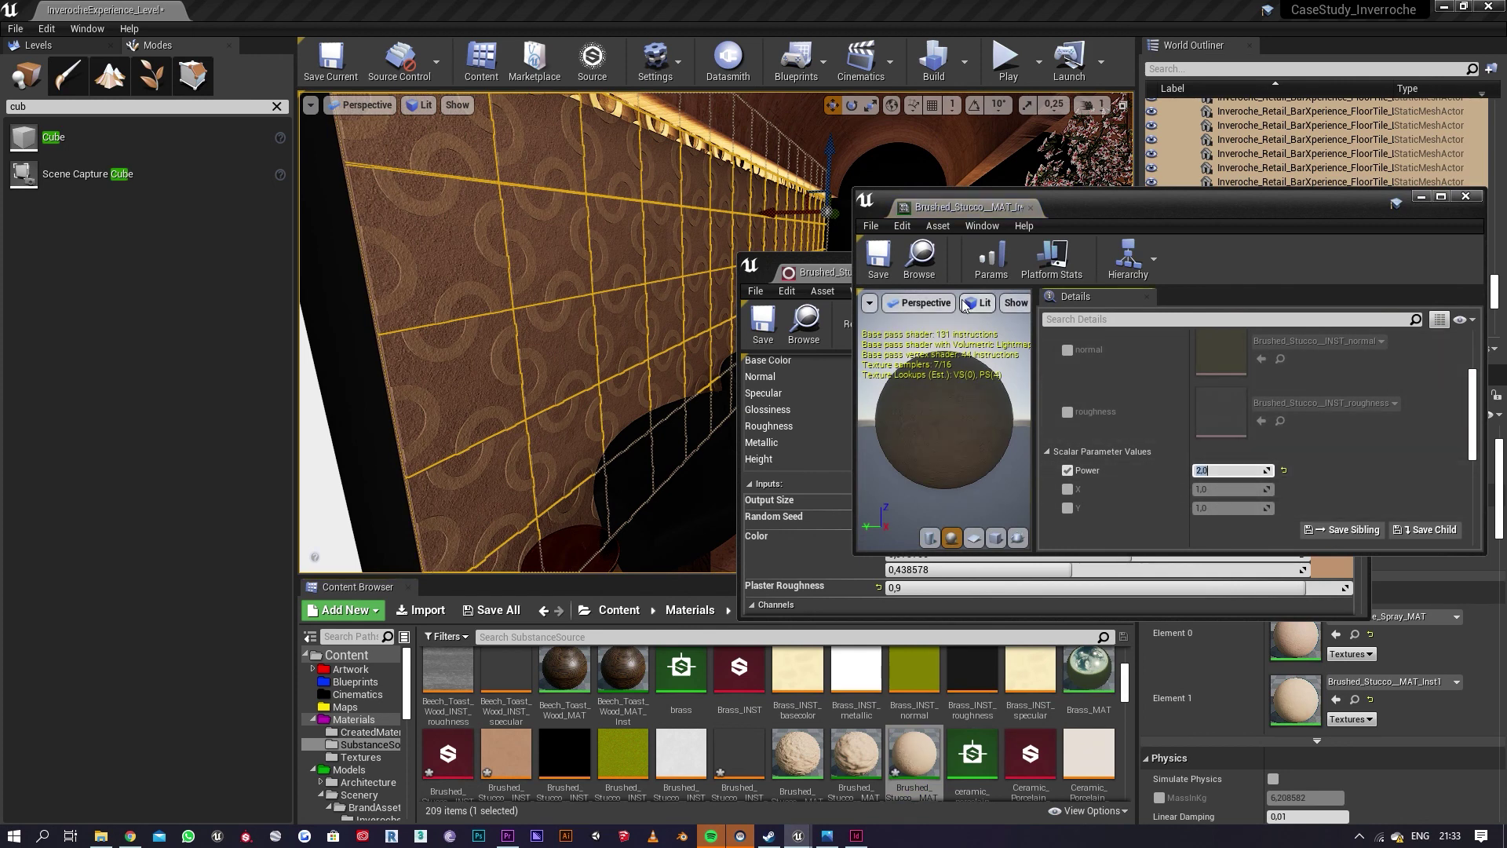
{"action": "left_click", "coordinate": [878, 258]}
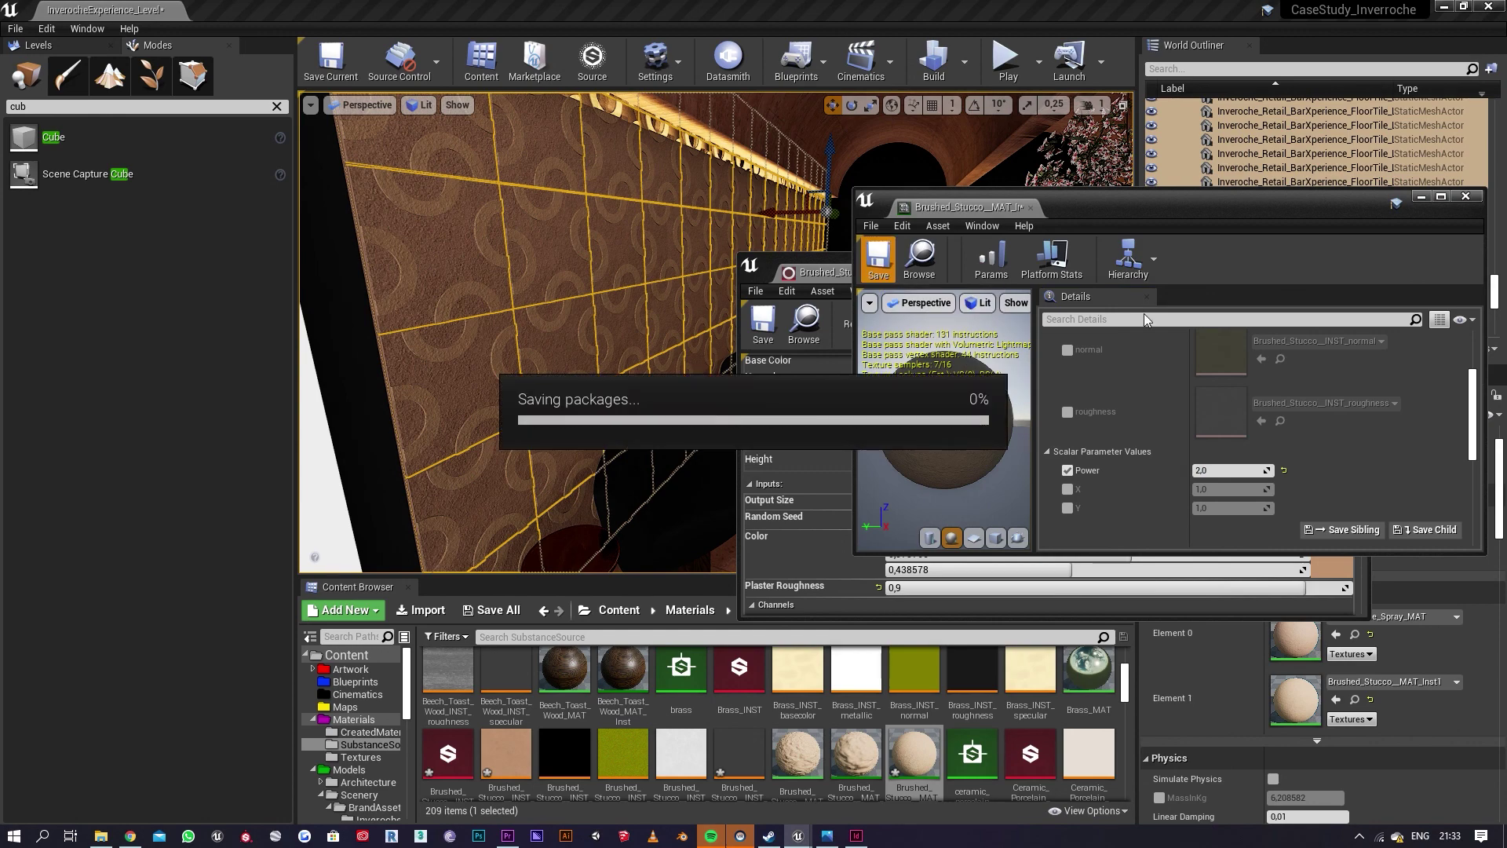
{"action": "left_click", "coordinate": [1424, 199]}
{"action": "left_click", "coordinate": [1304, 262]}
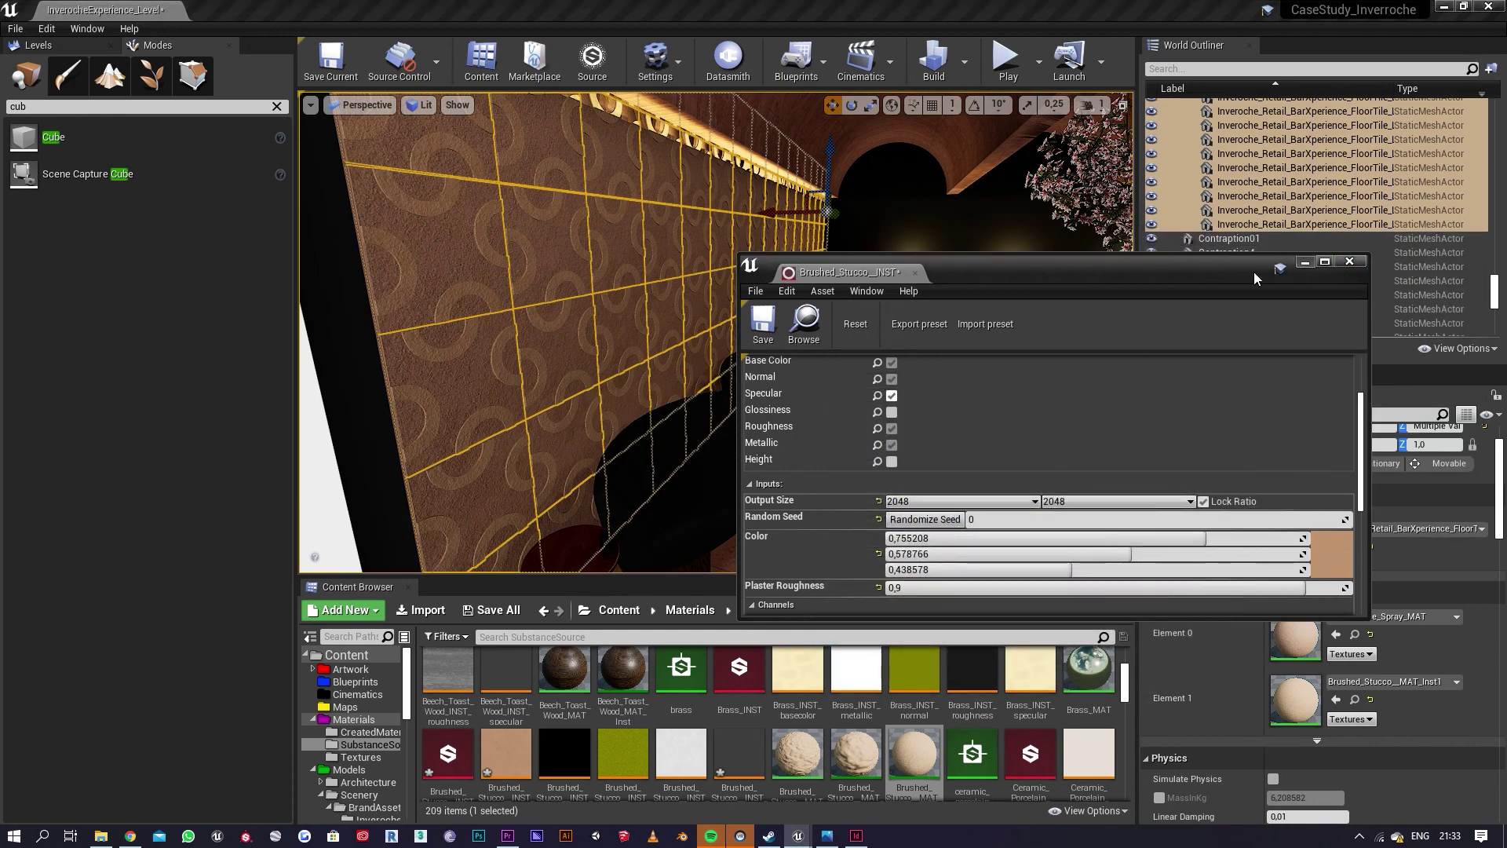
Step: Deselect the wall tiles and examine the recolored wall, hanging logo and seating from several viewpoints in the room
{"action": "key", "text": "Escape"}
{"action": "mouse_move", "coordinate": [992, 384]}
{"action": "right_mouse_down"}
{"action": "mouse_move", "coordinate": [1094, 274]}
{"action": "mouse_move", "coordinate": [1060, 292]}
{"action": "right_mouse_up"}
{"action": "key", "text": "s"}
{"action": "key", "text": "w"}
{"action": "right_click_drag", "start_coordinate": [814, 559], "coordinate": [785, 539]}
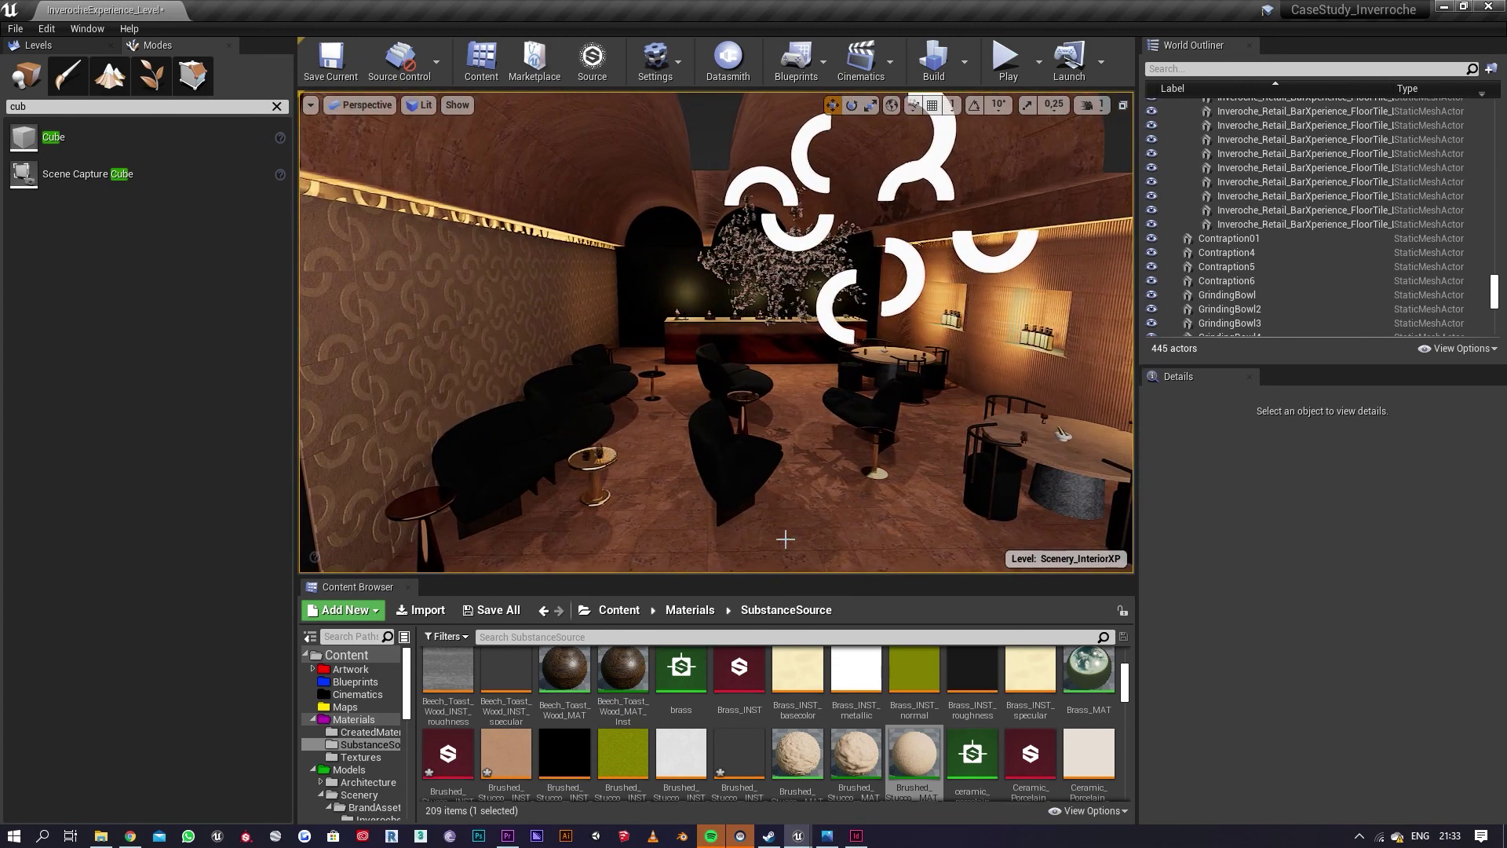
{"action": "right_click_drag", "start_coordinate": [696, 484], "coordinate": [697, 483]}
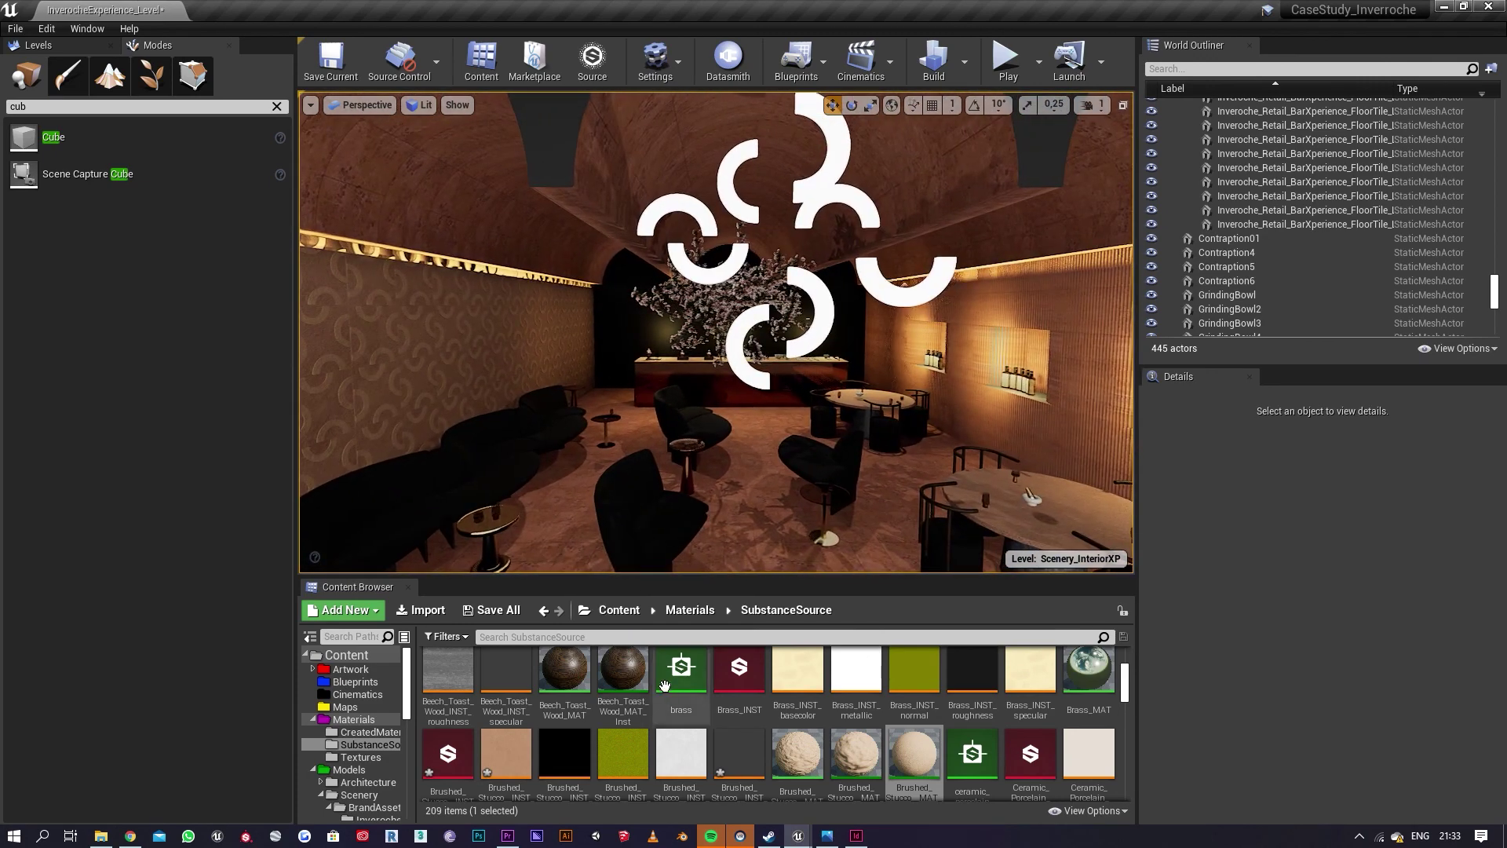
{"action": "right_click_drag", "start_coordinate": [867, 476], "coordinate": [869, 487]}
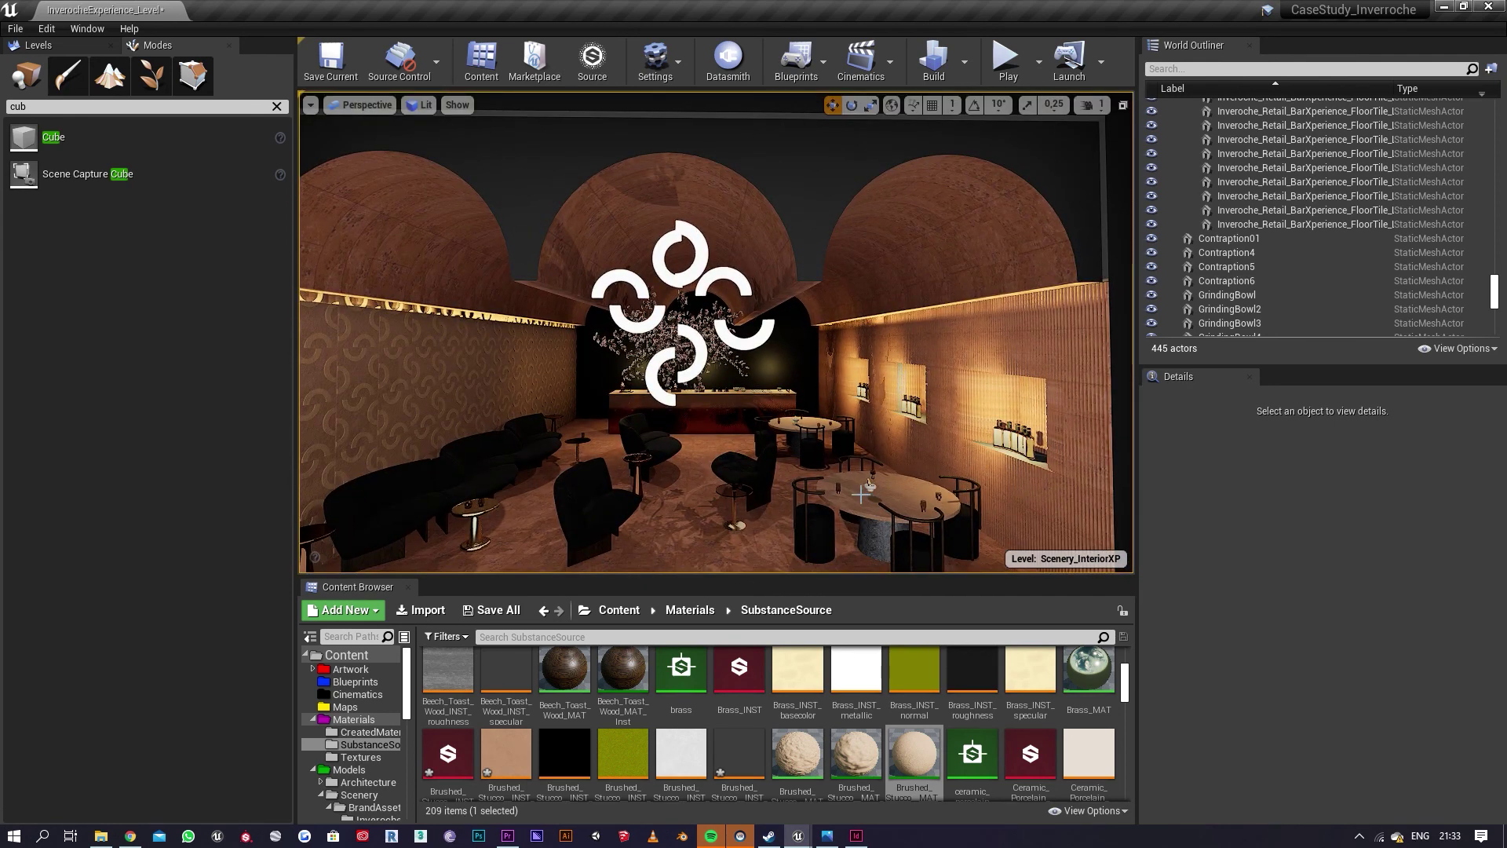
{"action": "right_click_drag", "start_coordinate": [861, 487], "coordinate": [861, 486]}
{"action": "right_click_drag", "start_coordinate": [803, 421], "coordinate": [803, 421]}
{"action": "right_click_drag", "start_coordinate": [835, 357], "coordinate": [836, 357]}
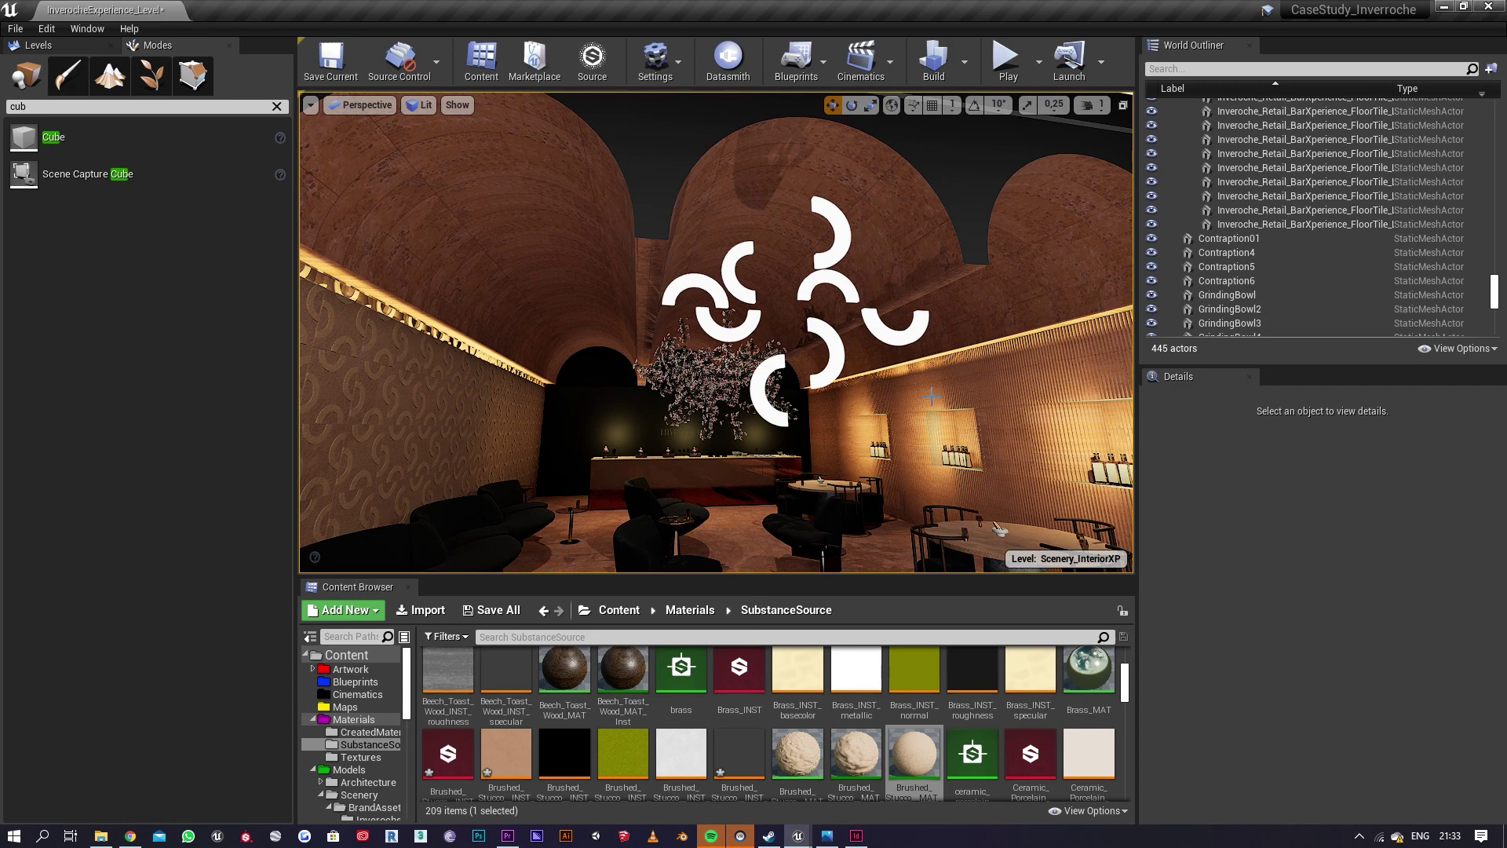
{"action": "right_click_drag", "start_coordinate": [931, 396], "coordinate": [975, 452]}
{"action": "key", "text": "s"}
{"action": "key", "text": "s"}
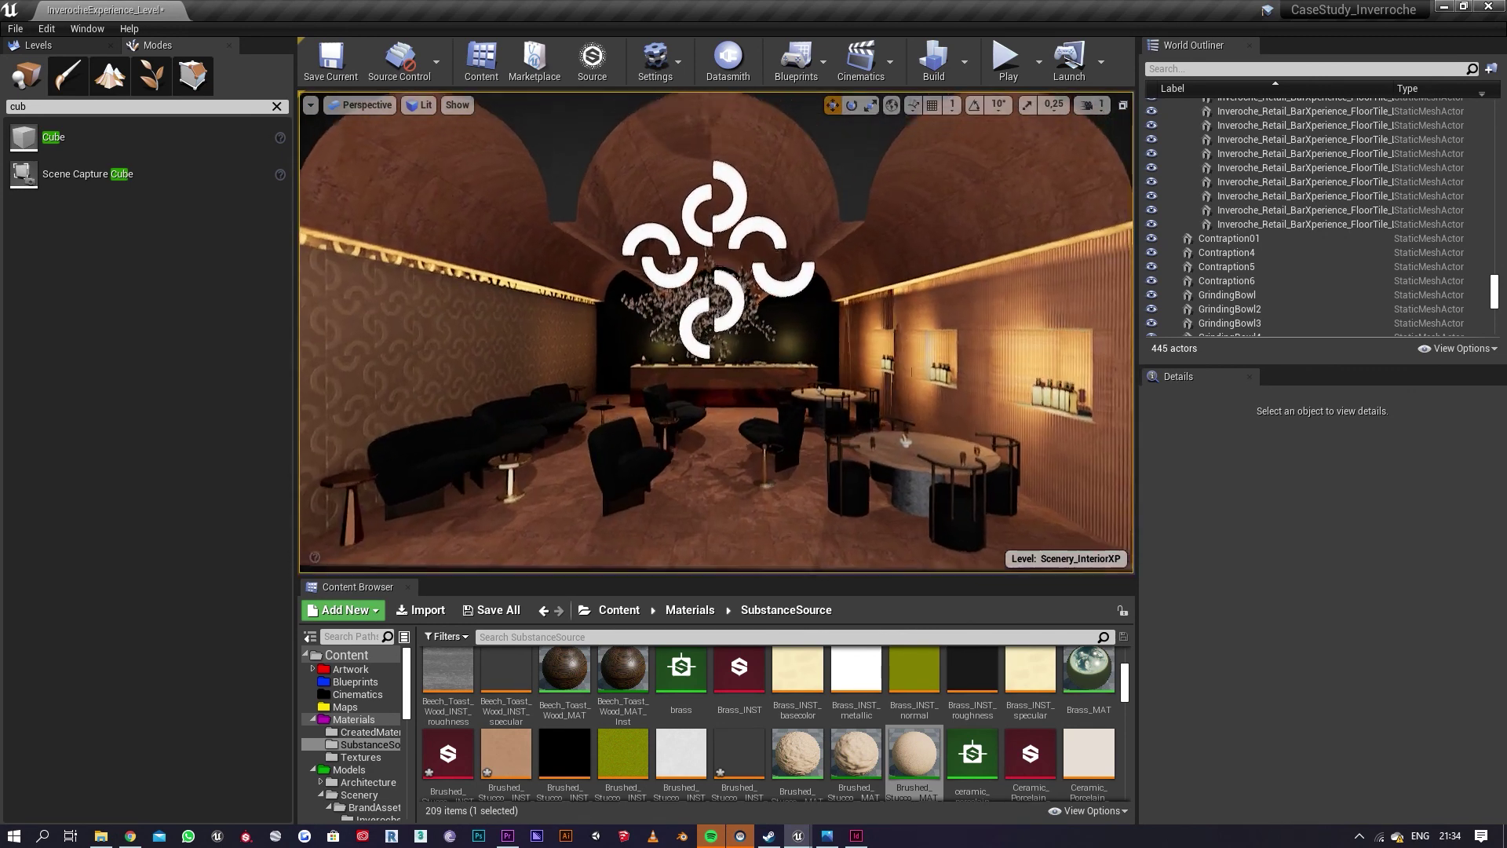
{"action": "left_click_drag", "start_coordinate": [929, 389], "coordinate": [925, 442]}
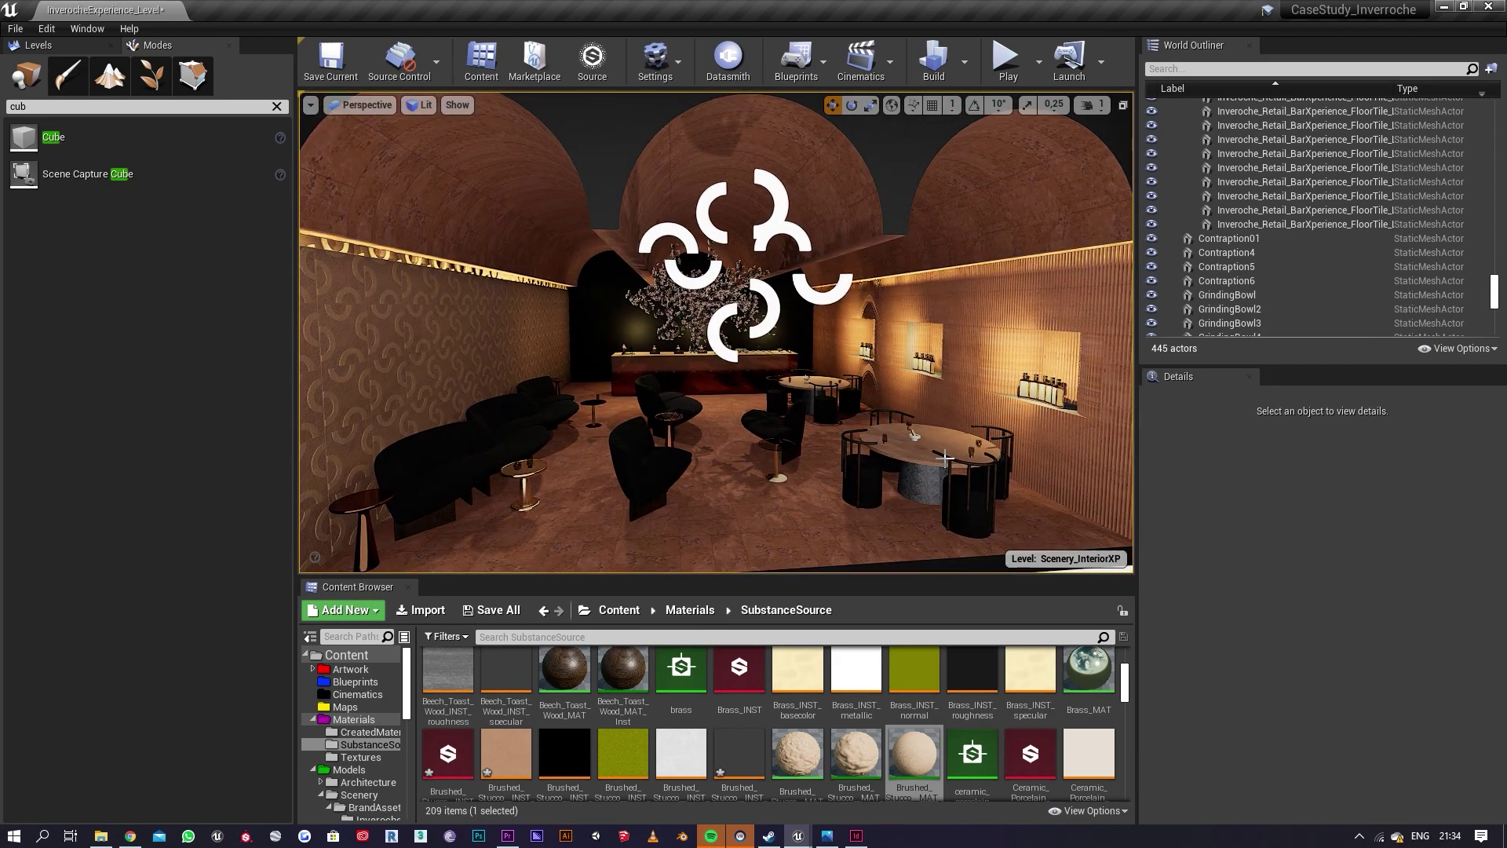
{"action": "key", "text": "a"}
{"action": "right_click_drag", "start_coordinate": [935, 452], "coordinate": [987, 452]}
Step: Open the BottlePhotos folder inside the project's Artwork folder, with the dark Inverroche wall behind the bar in view
{"action": "key", "text": "w"}
{"action": "key", "text": "w"}
{"action": "right_click_drag", "start_coordinate": [851, 336], "coordinate": [541, 259]}
{"action": "left_click_drag", "start_coordinate": [646, 283], "coordinate": [737, 494]}
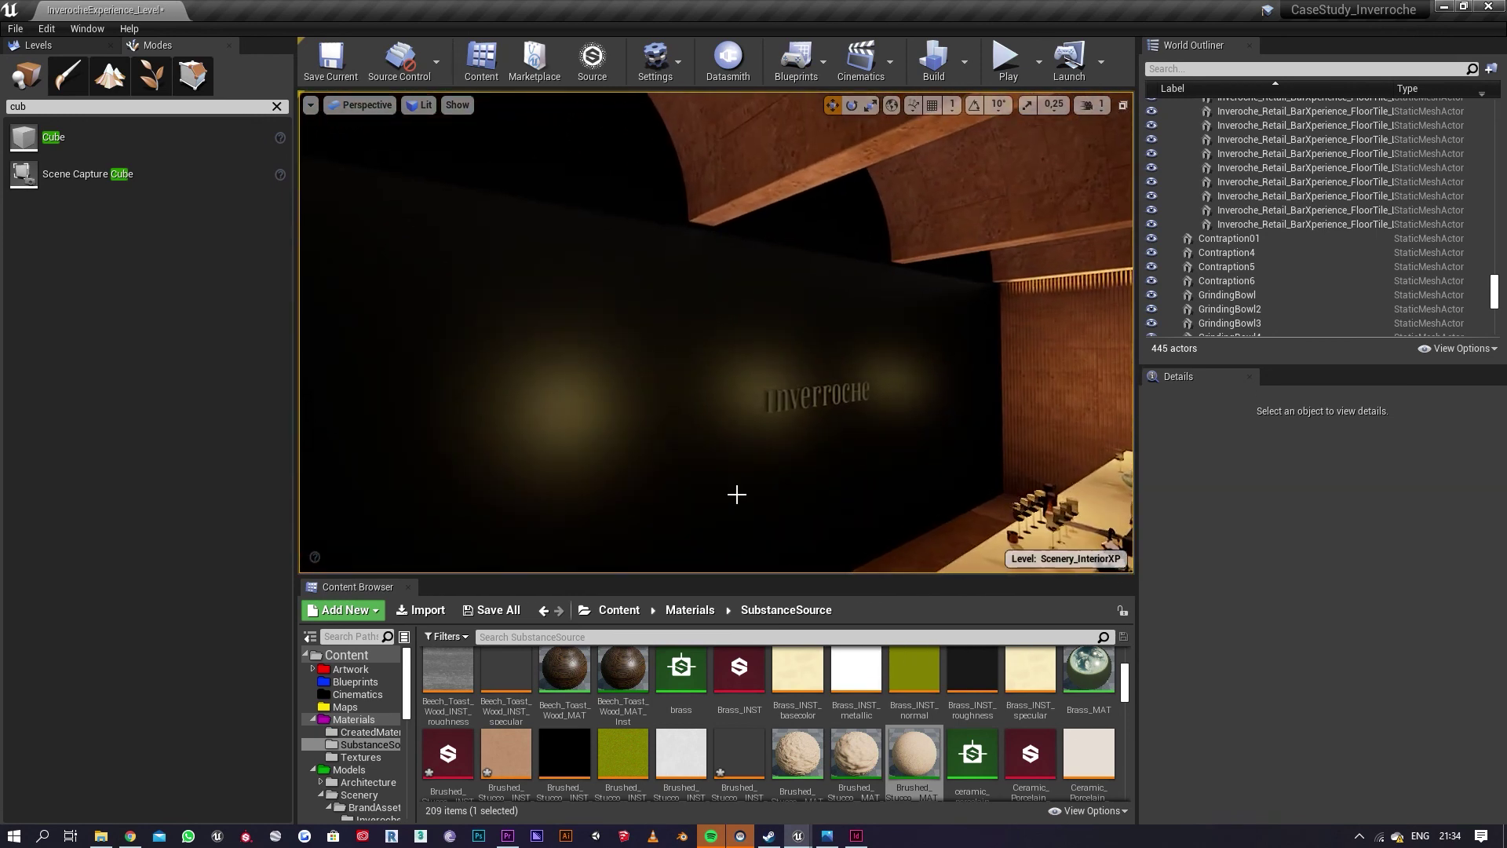
{"action": "left_click", "coordinate": [615, 608]}
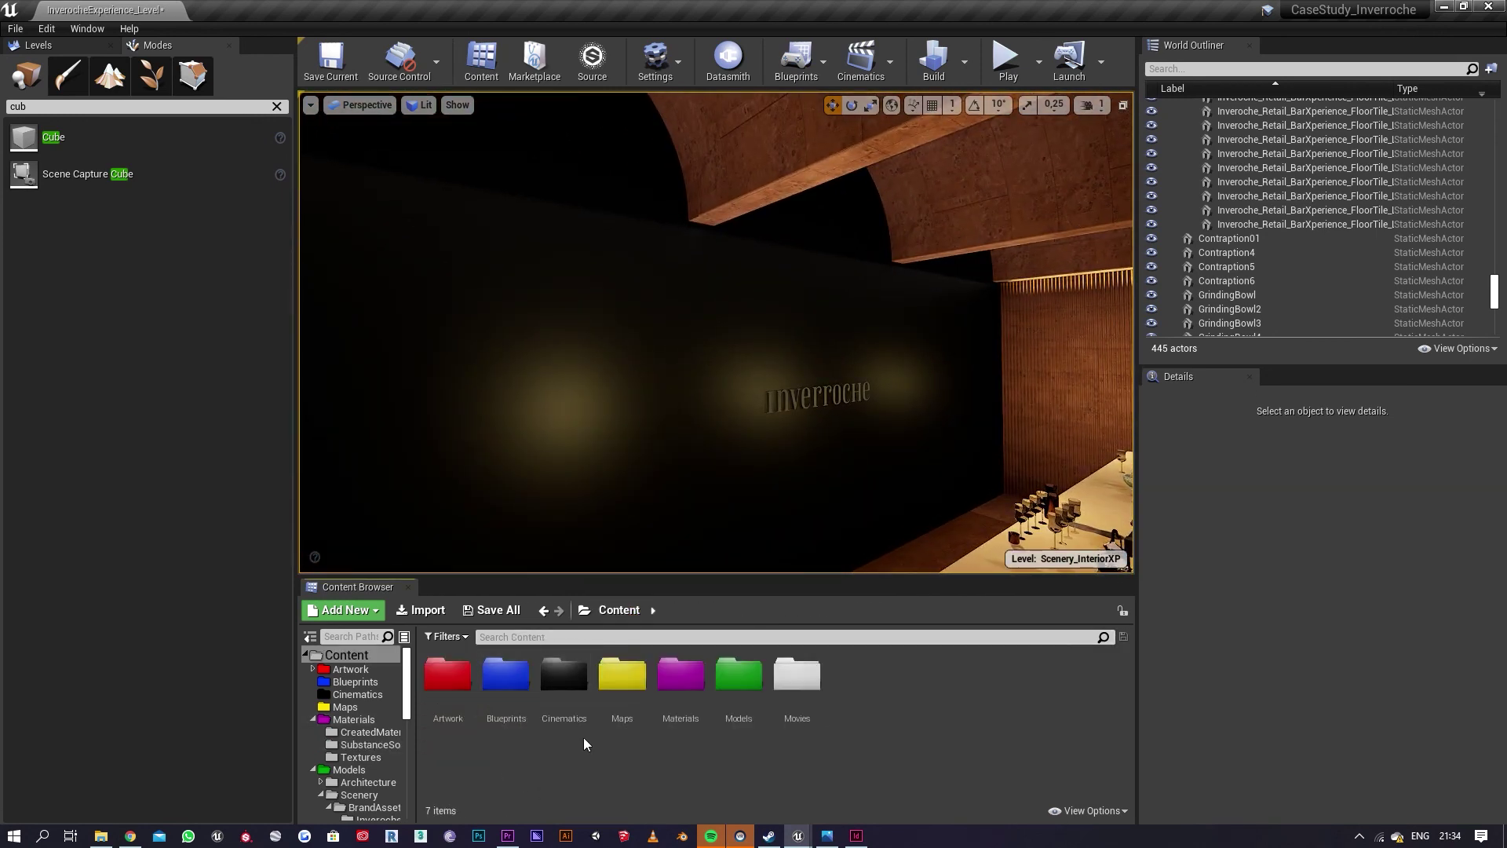
{"action": "double_click", "coordinate": [443, 669]}
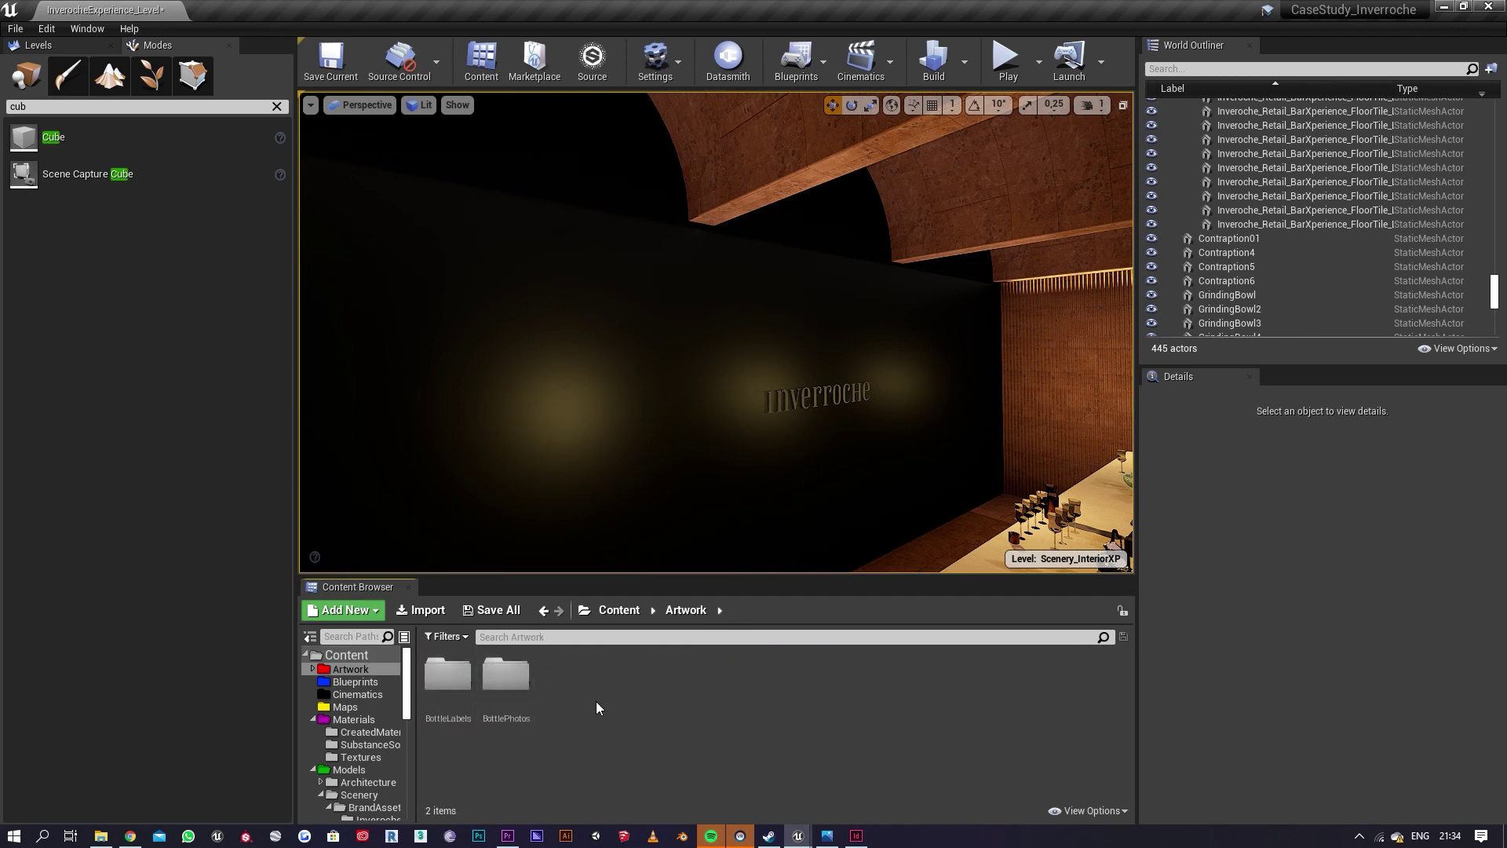
{"action": "double_click", "coordinate": [506, 675]}
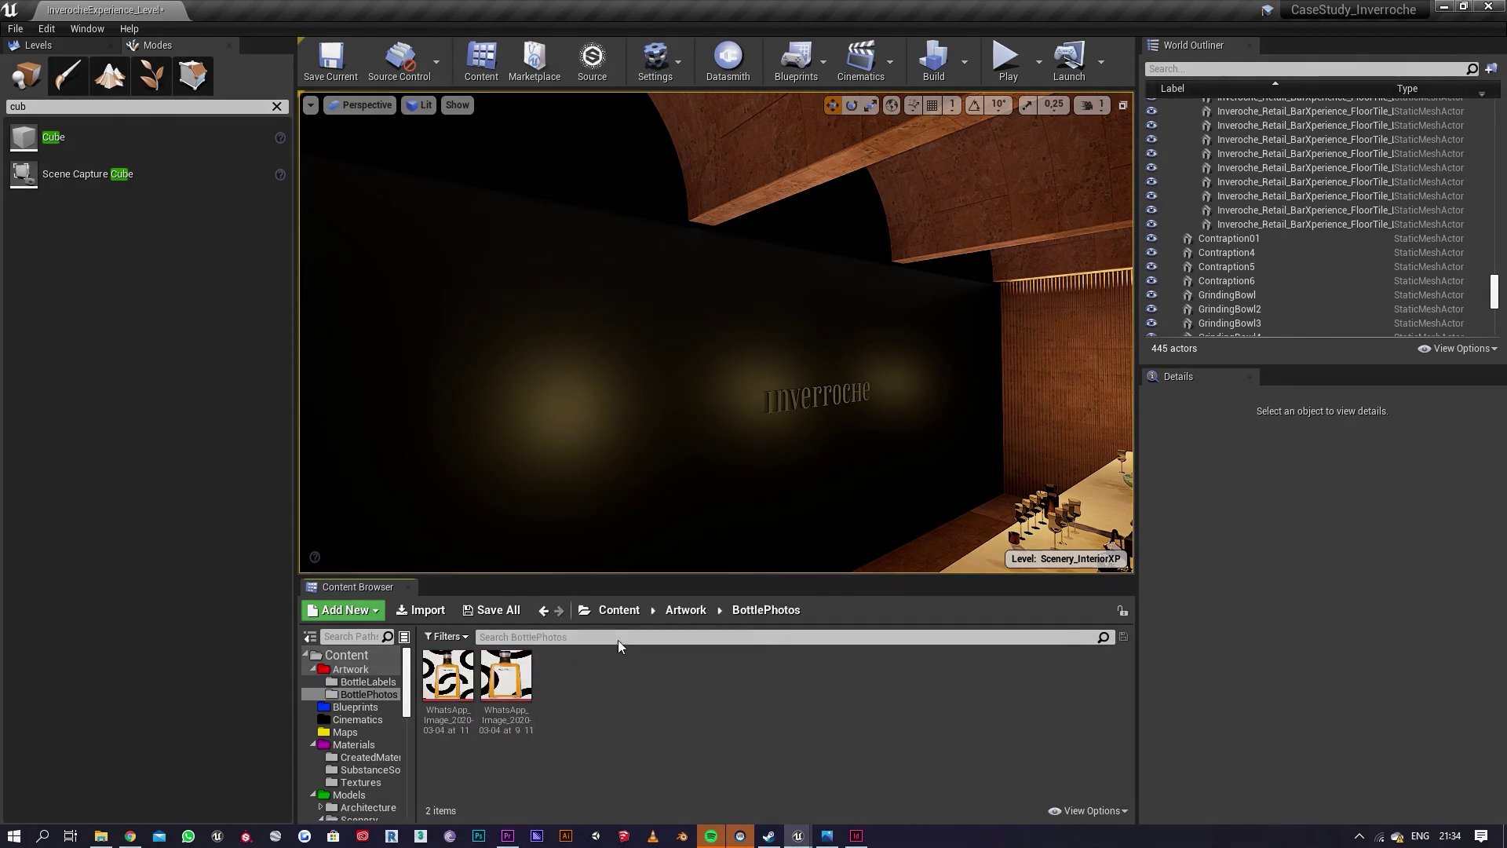